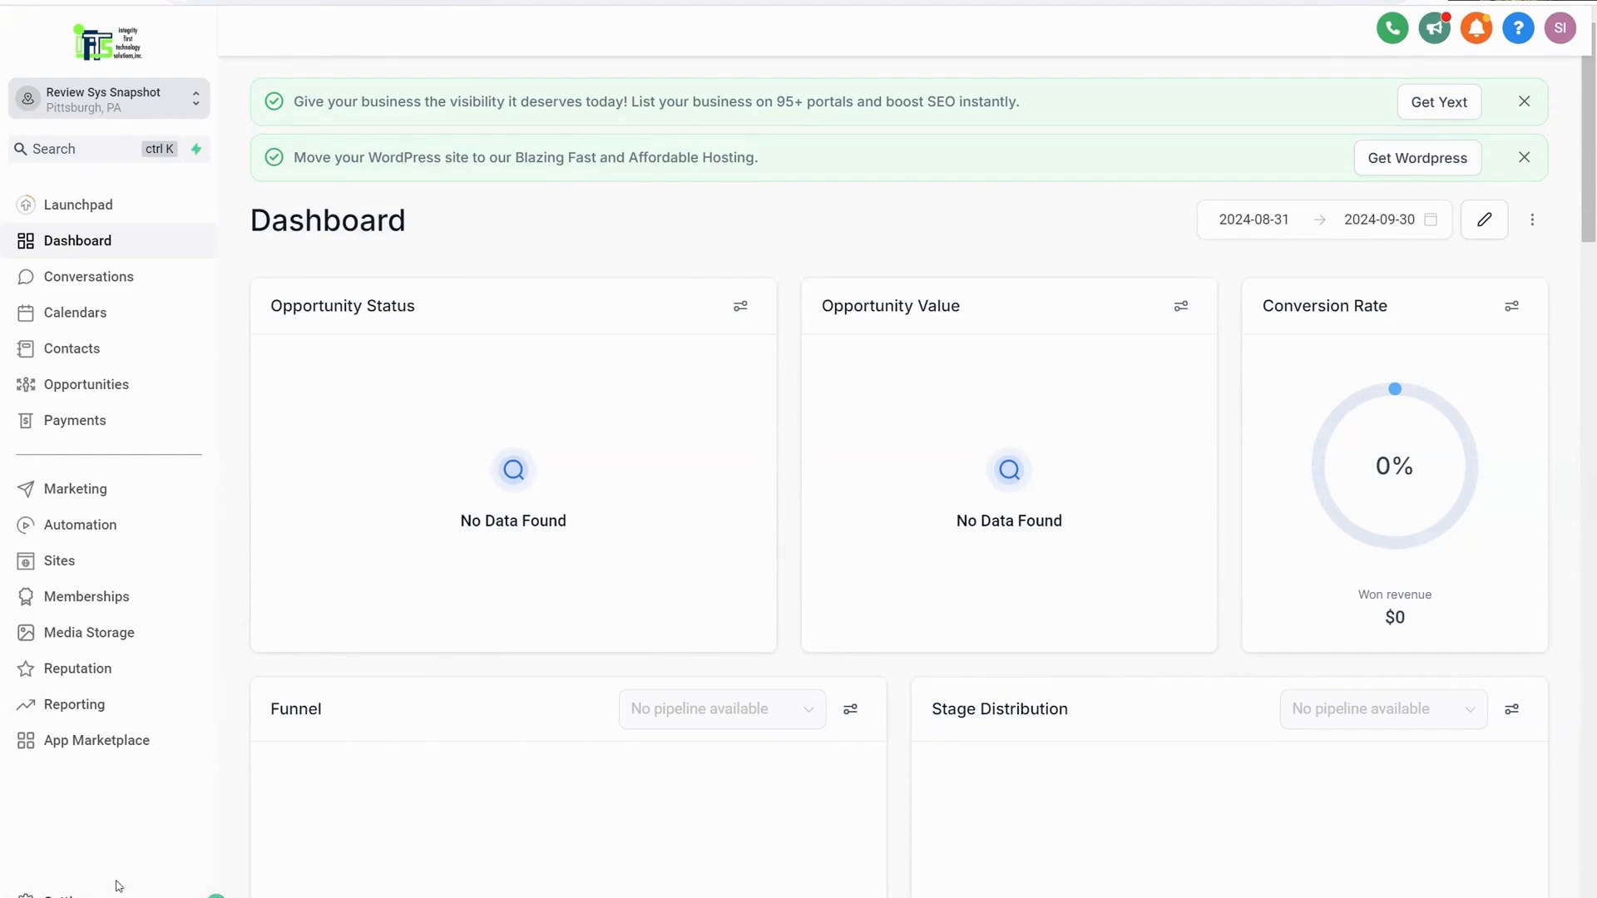
Go to Settings > Domains and start connecting a new domain
{"action": "left_click", "coordinate": [50, 895]}
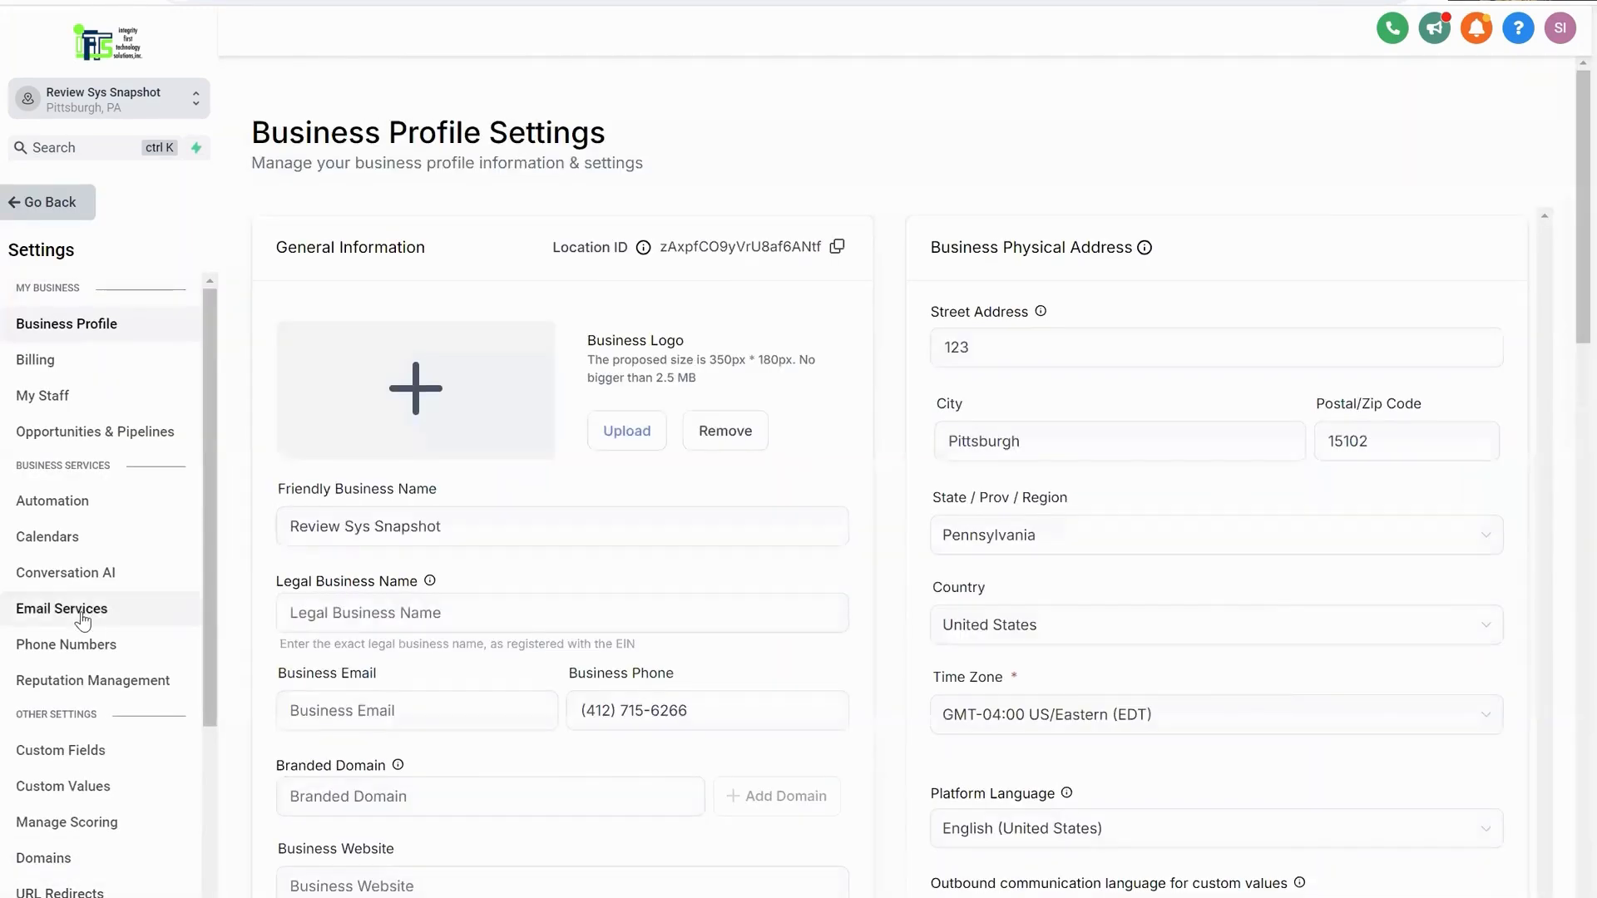
{"action": "left_click", "coordinate": [49, 859]}
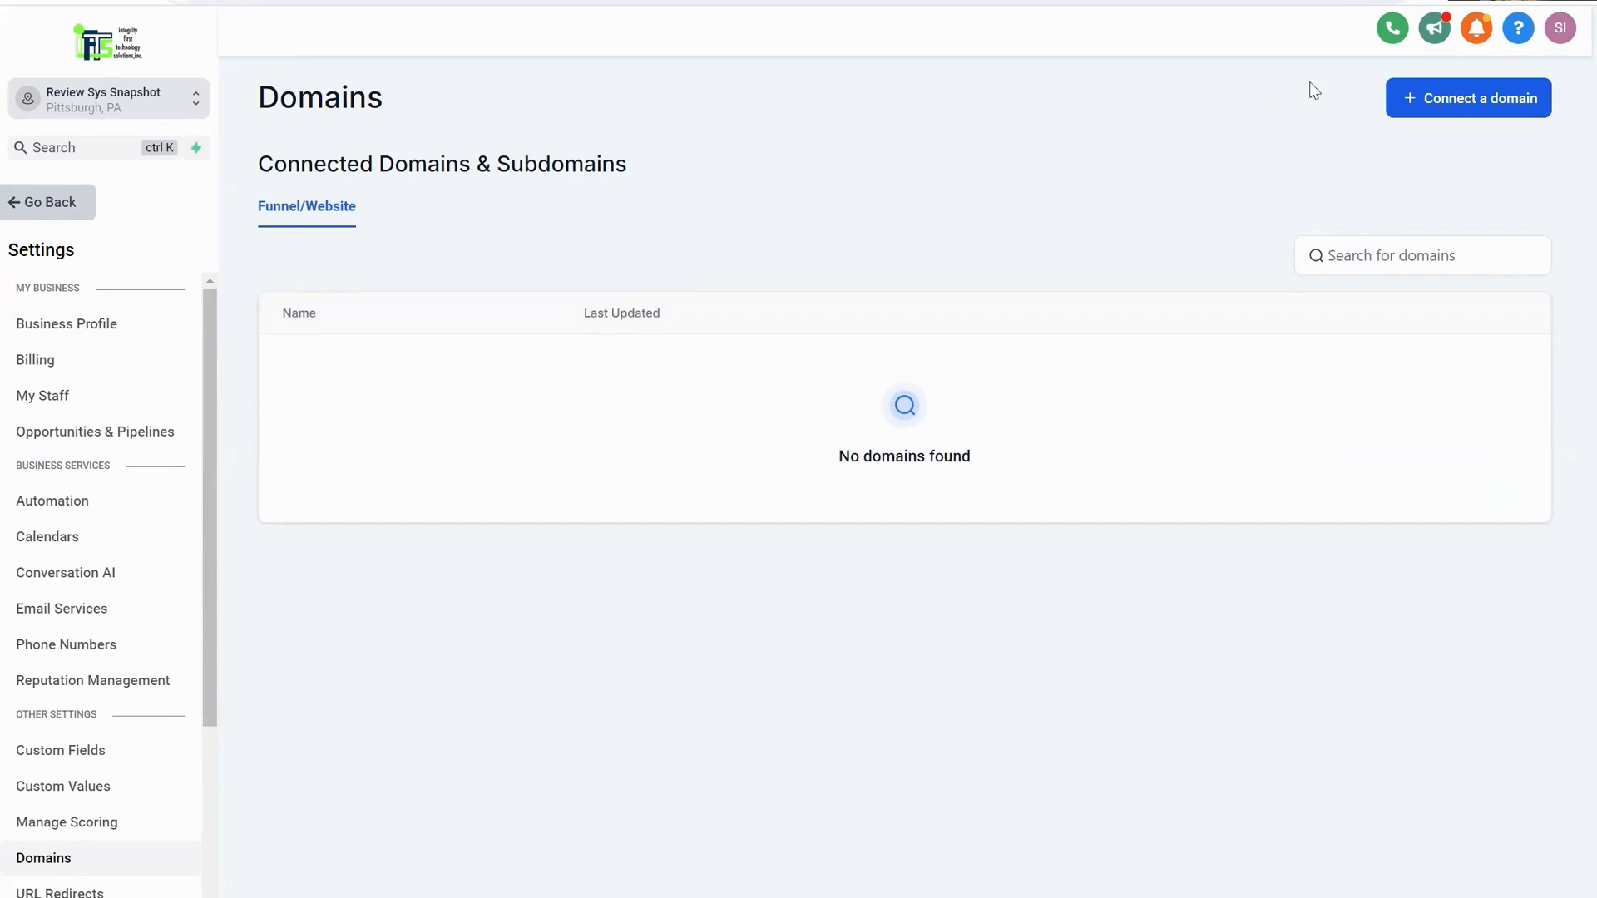
{"action": "left_click", "coordinate": [1427, 111]}
Connect the subdomain reviews.iftssandbox.link and verify its CNAME record
{"action": "left_click", "coordinate": [736, 220]}
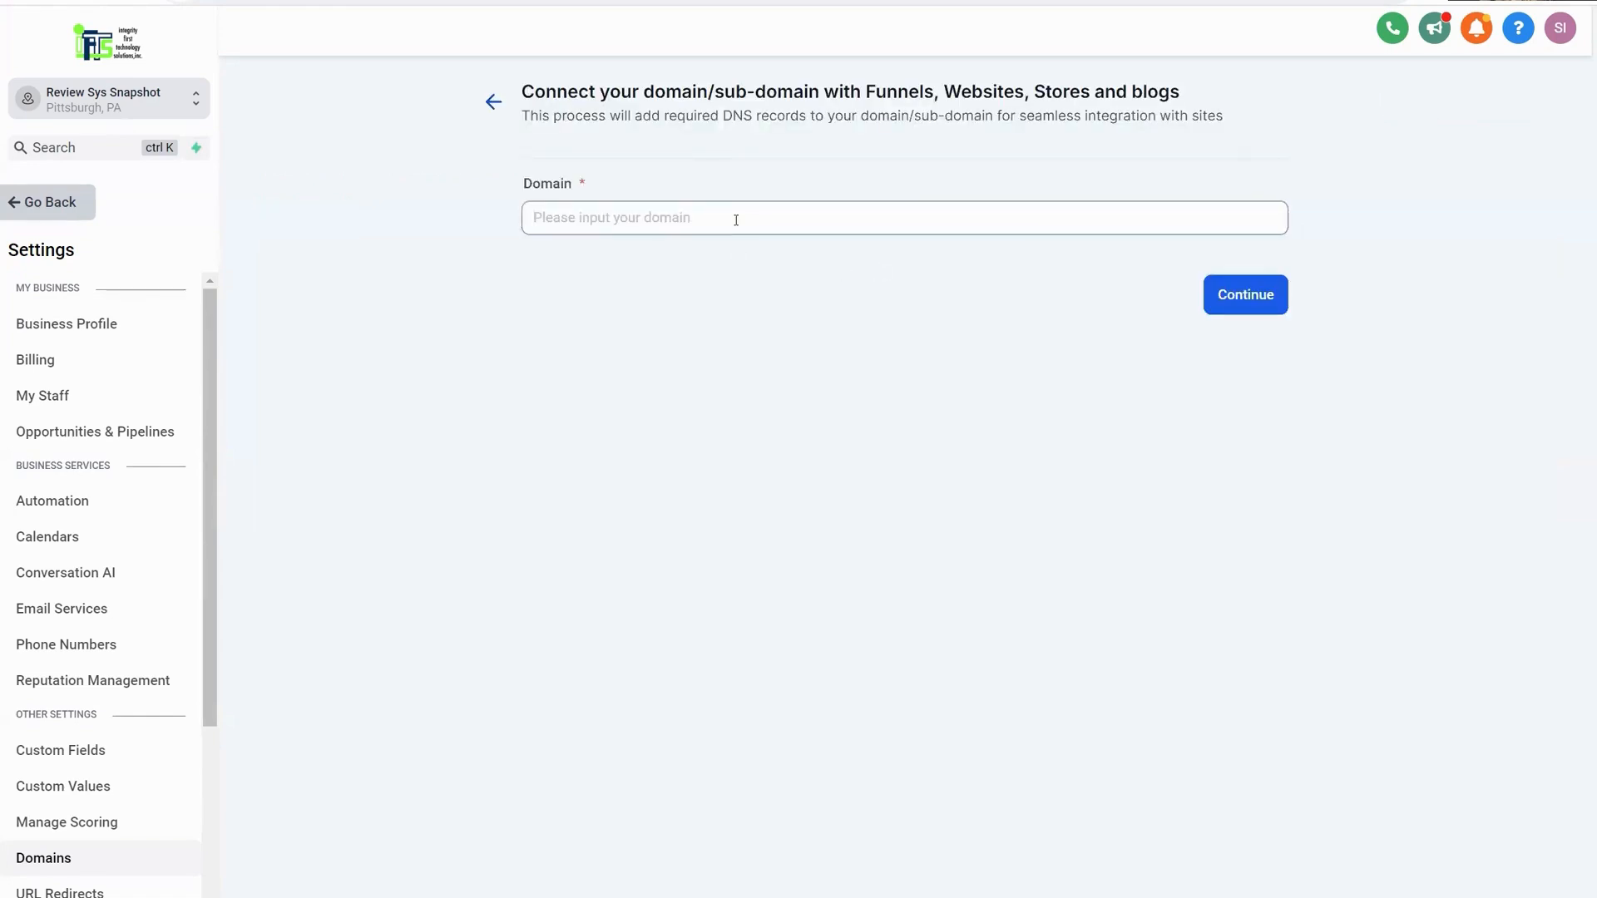
{"action": "type", "text": "reviews.iftssandbox.link"}
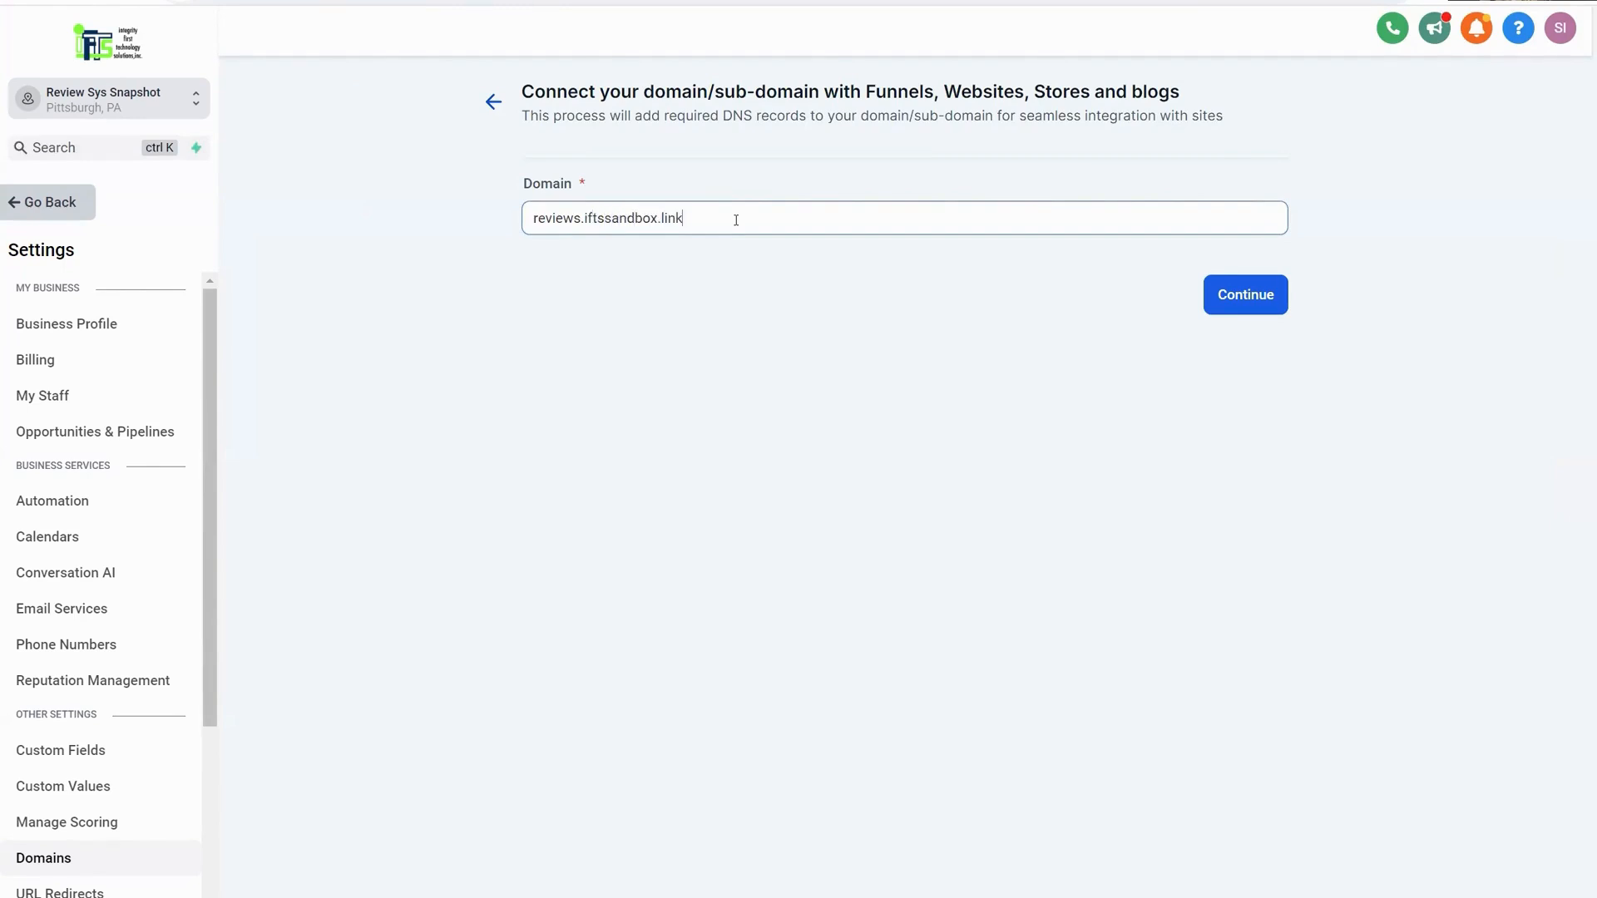
{"action": "left_click", "coordinate": [1239, 297]}
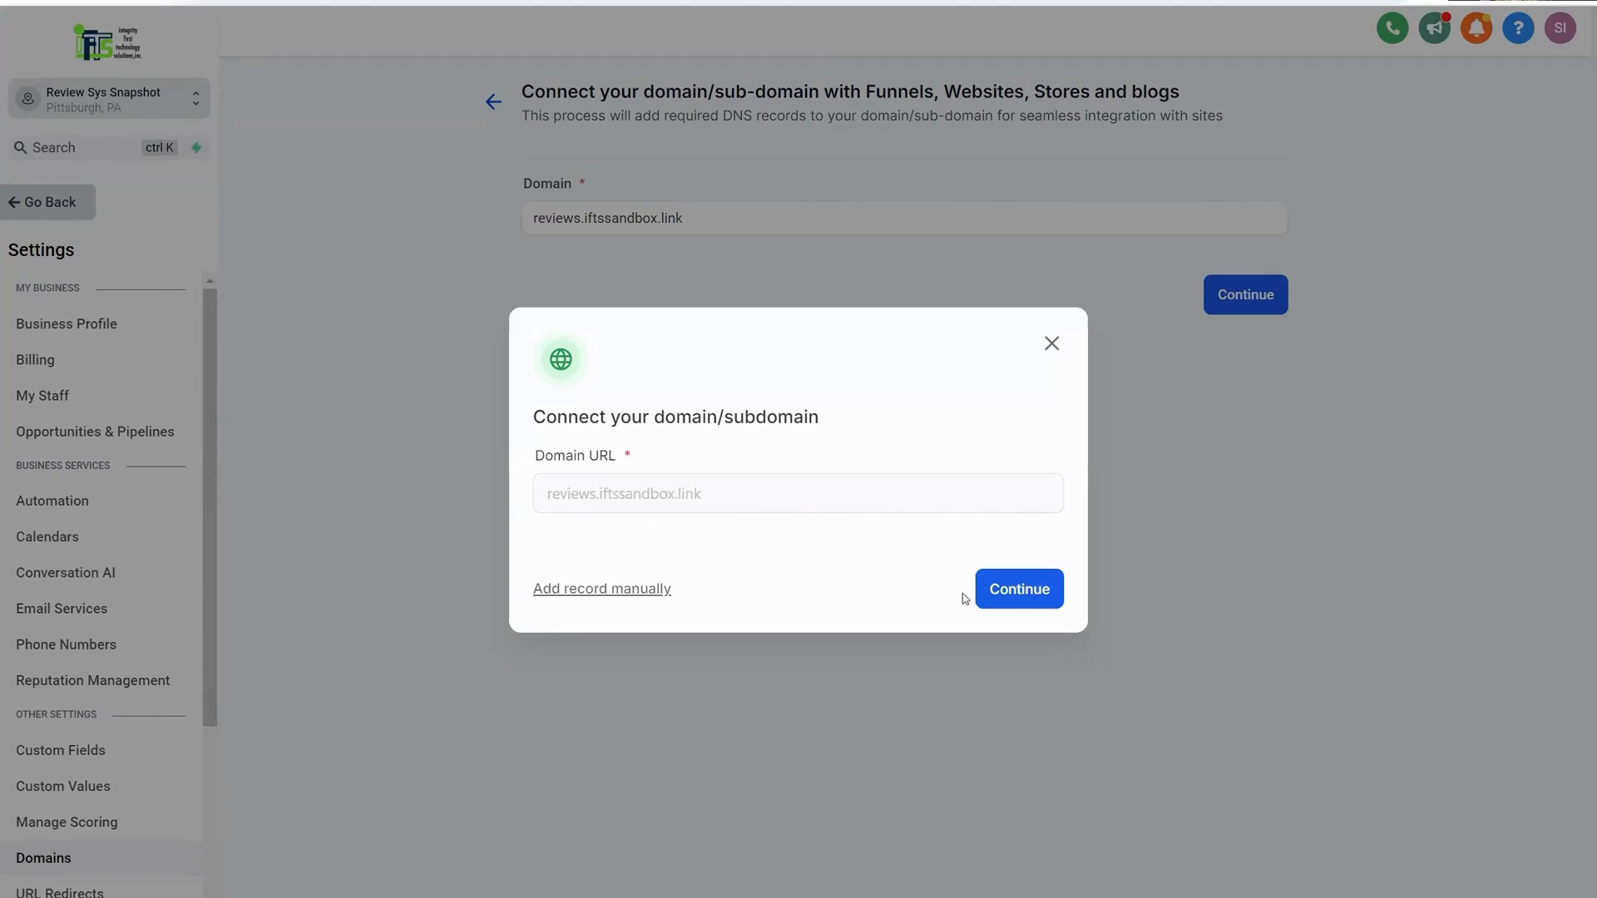
{"action": "left_click", "coordinate": [1021, 588]}
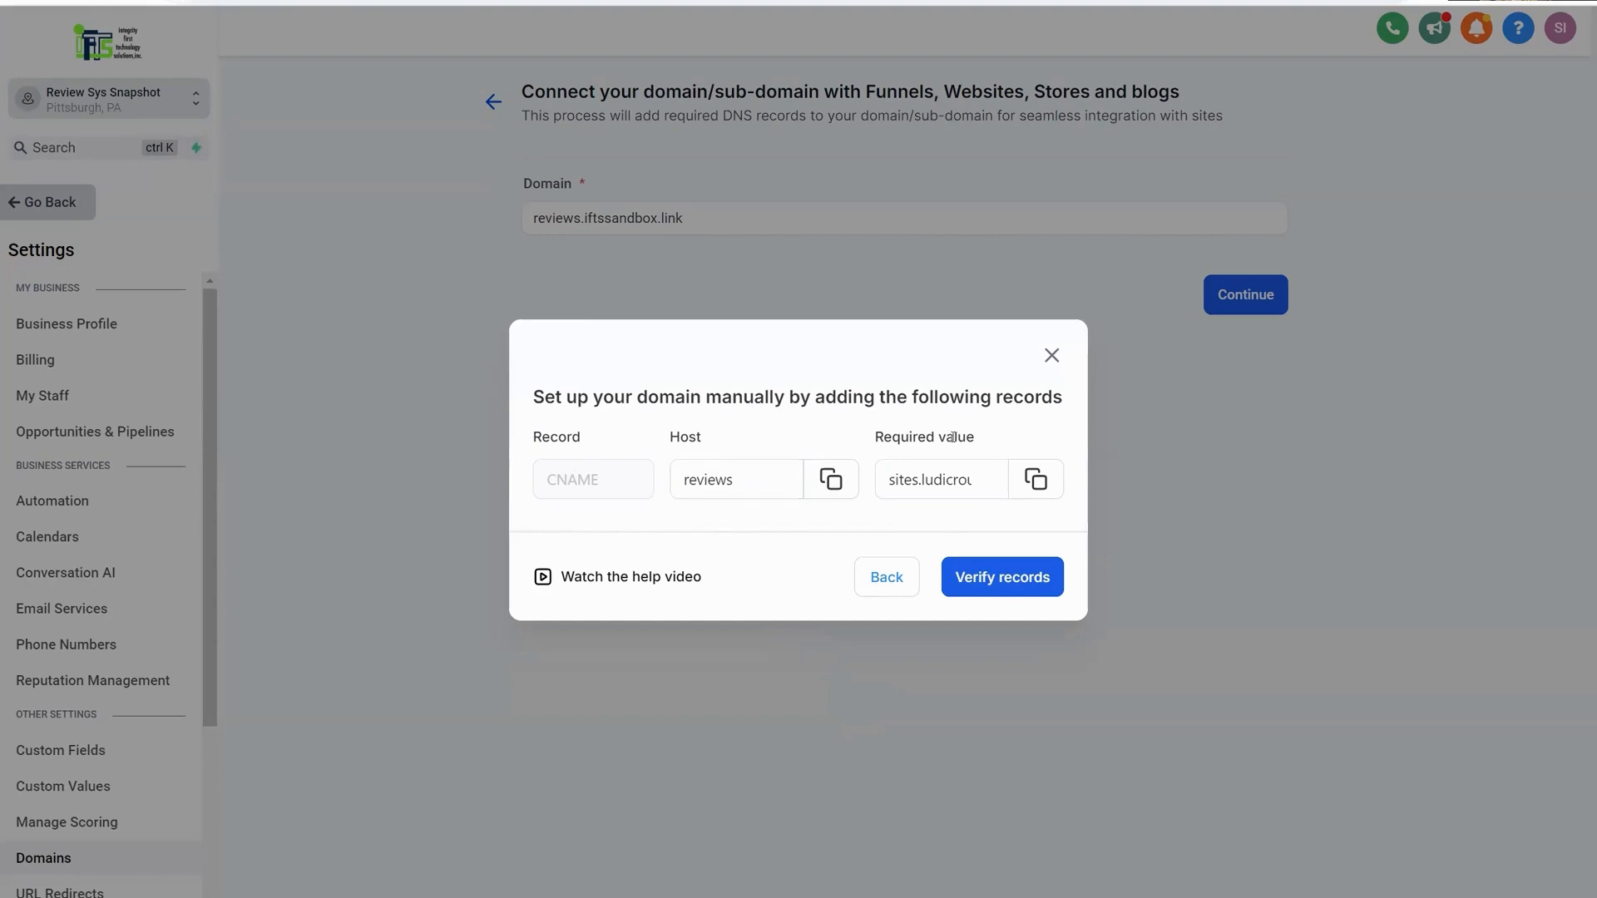
{"action": "left_click", "coordinate": [1001, 577]}
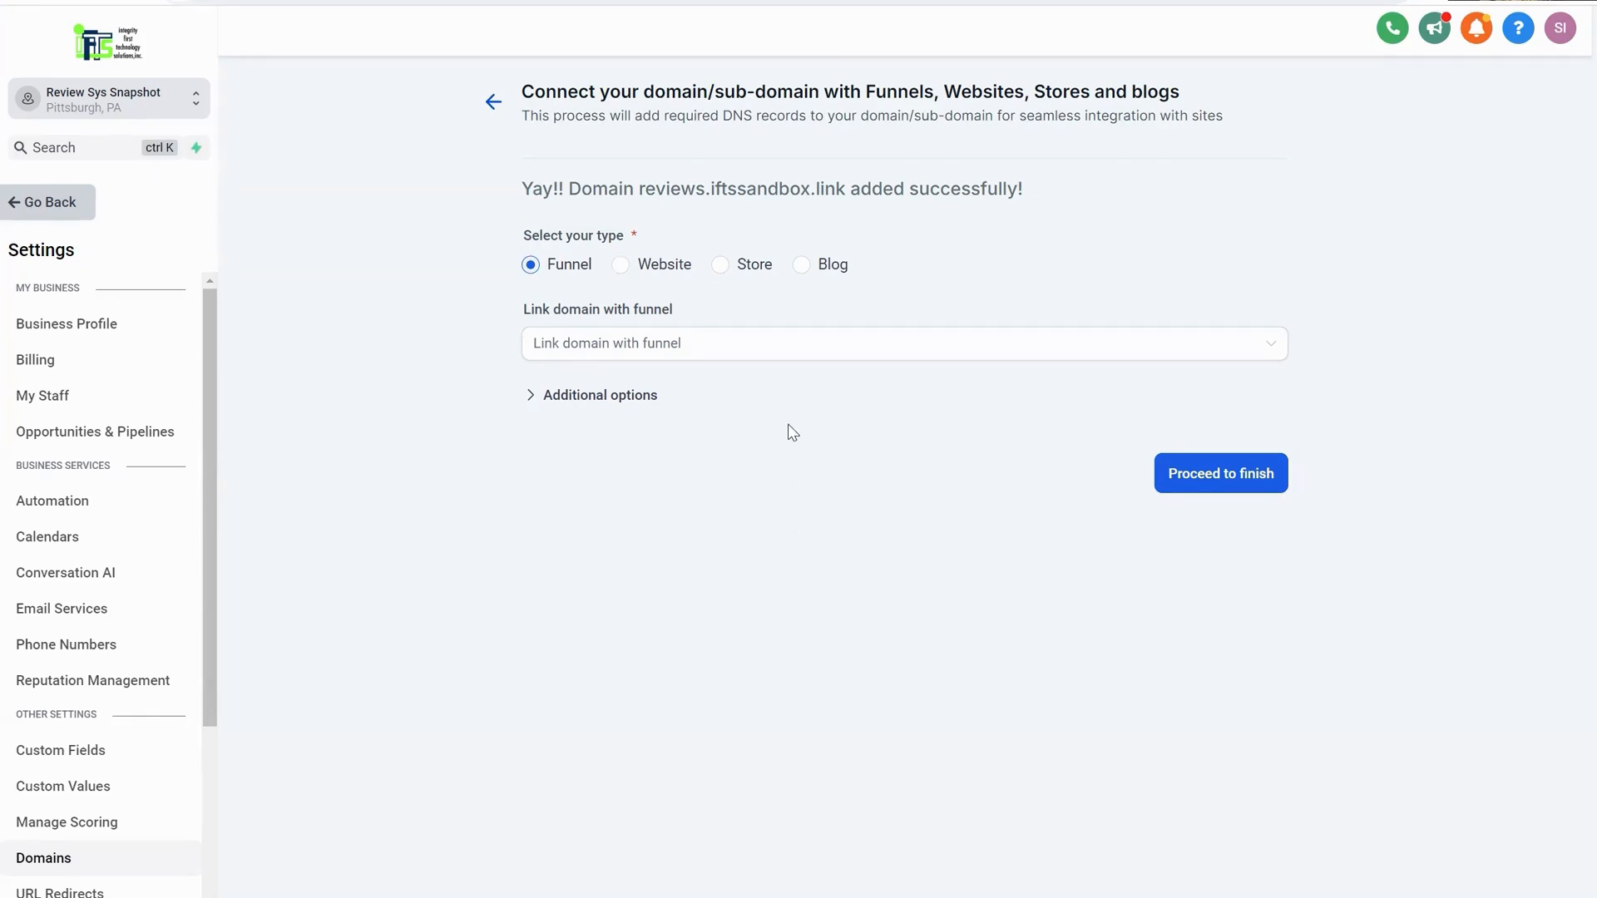
Make reviews.iftssandbox.link serve a Website, finish connecting it, and return to the Dashboard
{"action": "left_click", "coordinate": [622, 266]}
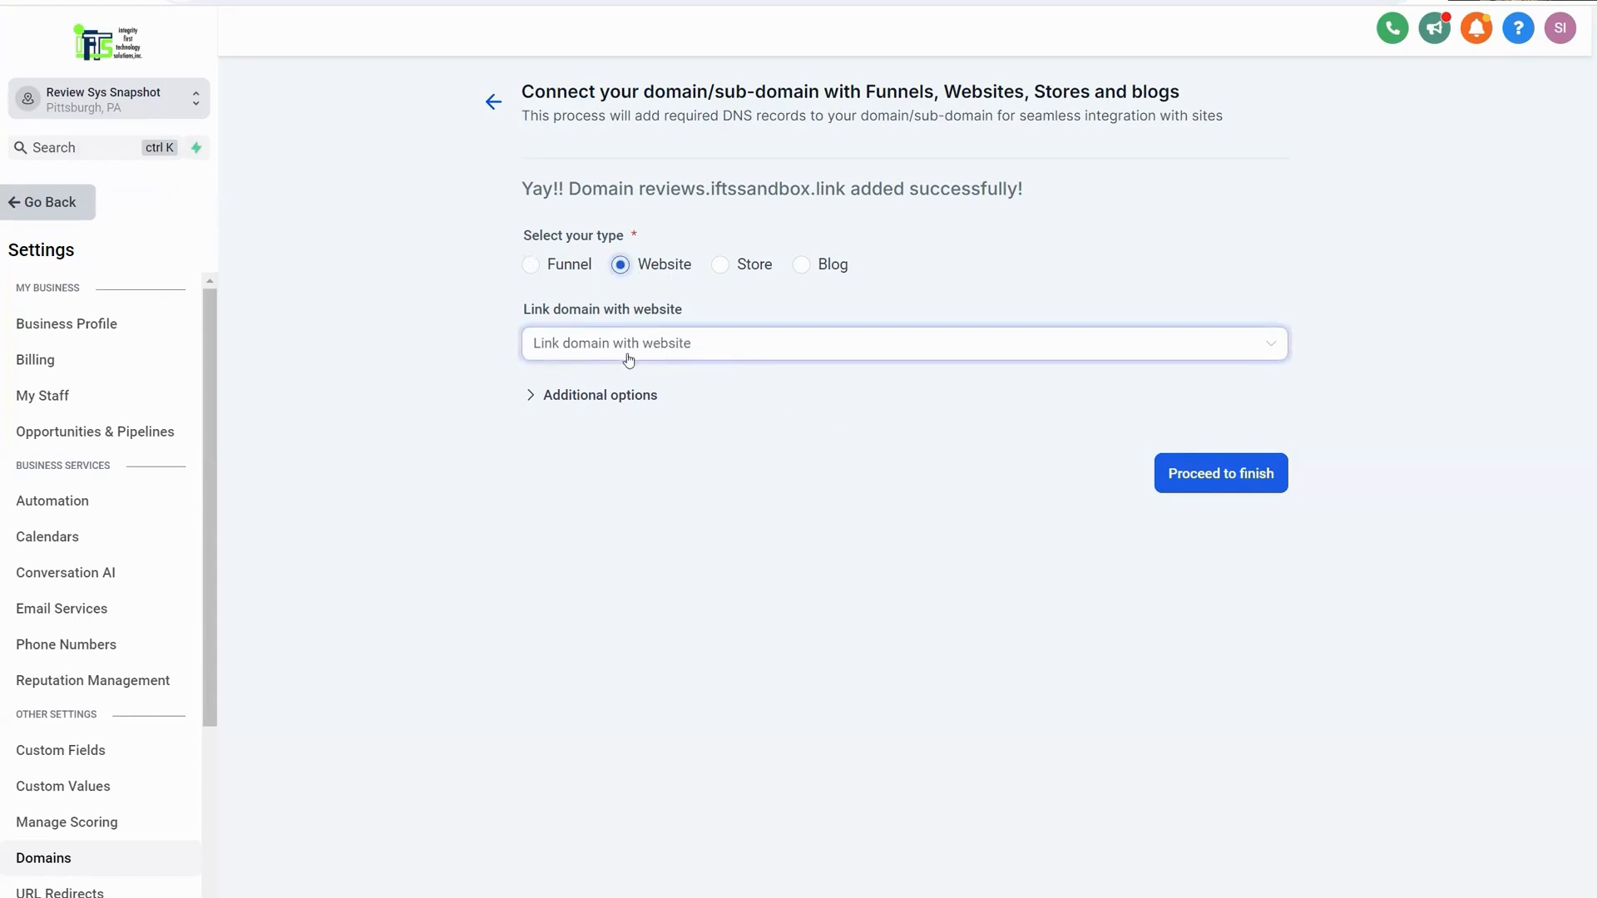
{"action": "left_click", "coordinate": [1204, 478]}
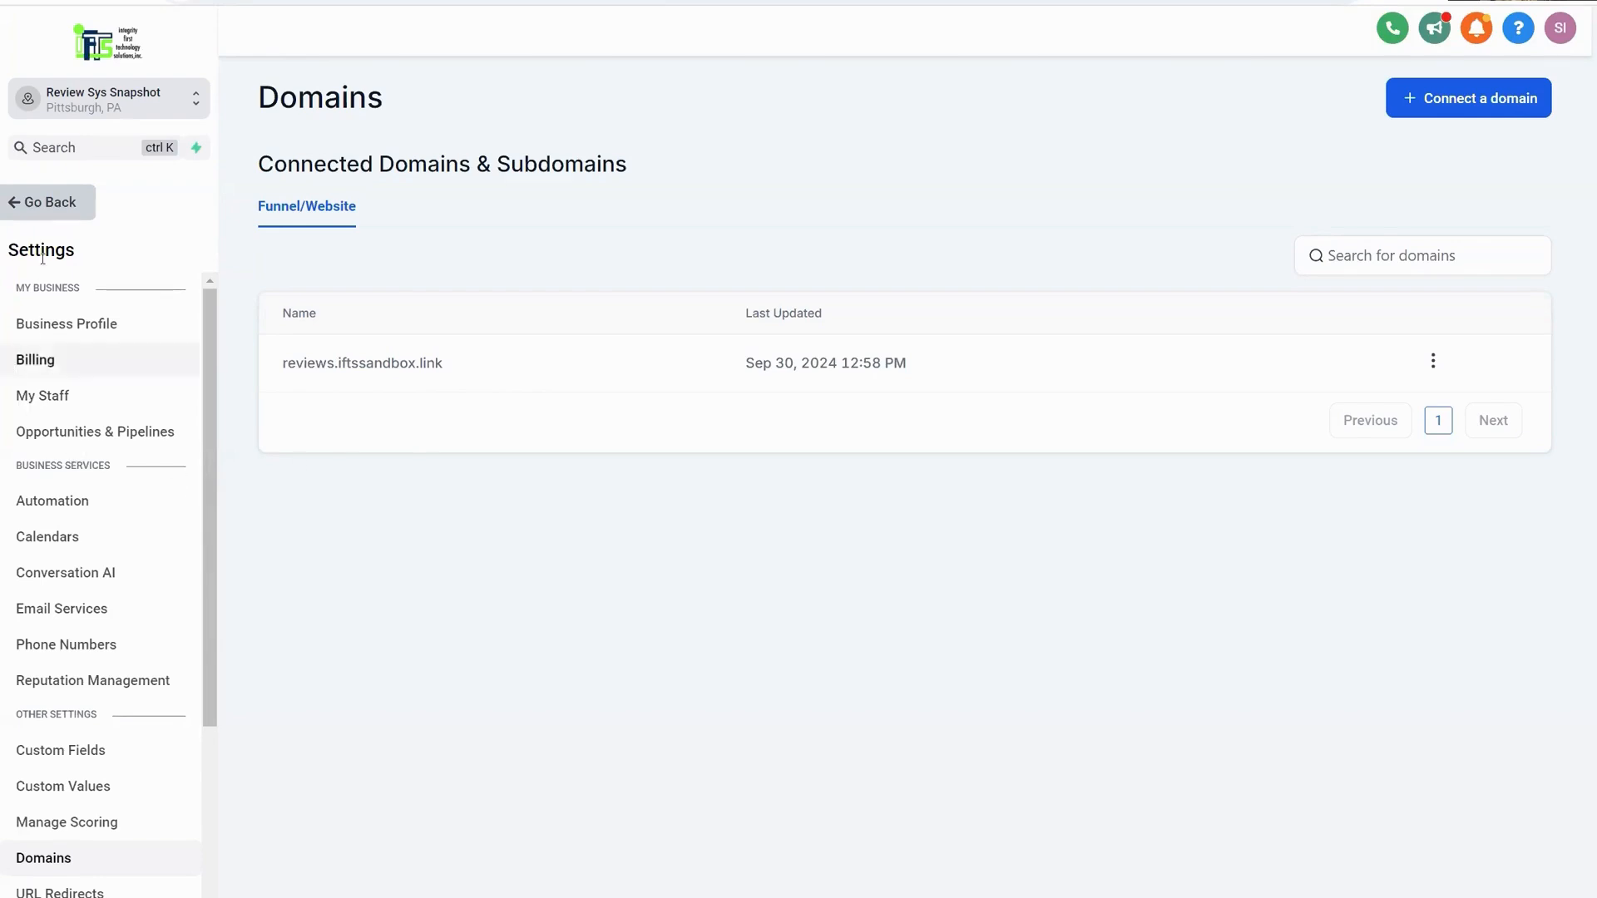
{"action": "left_click", "coordinate": [60, 203]}
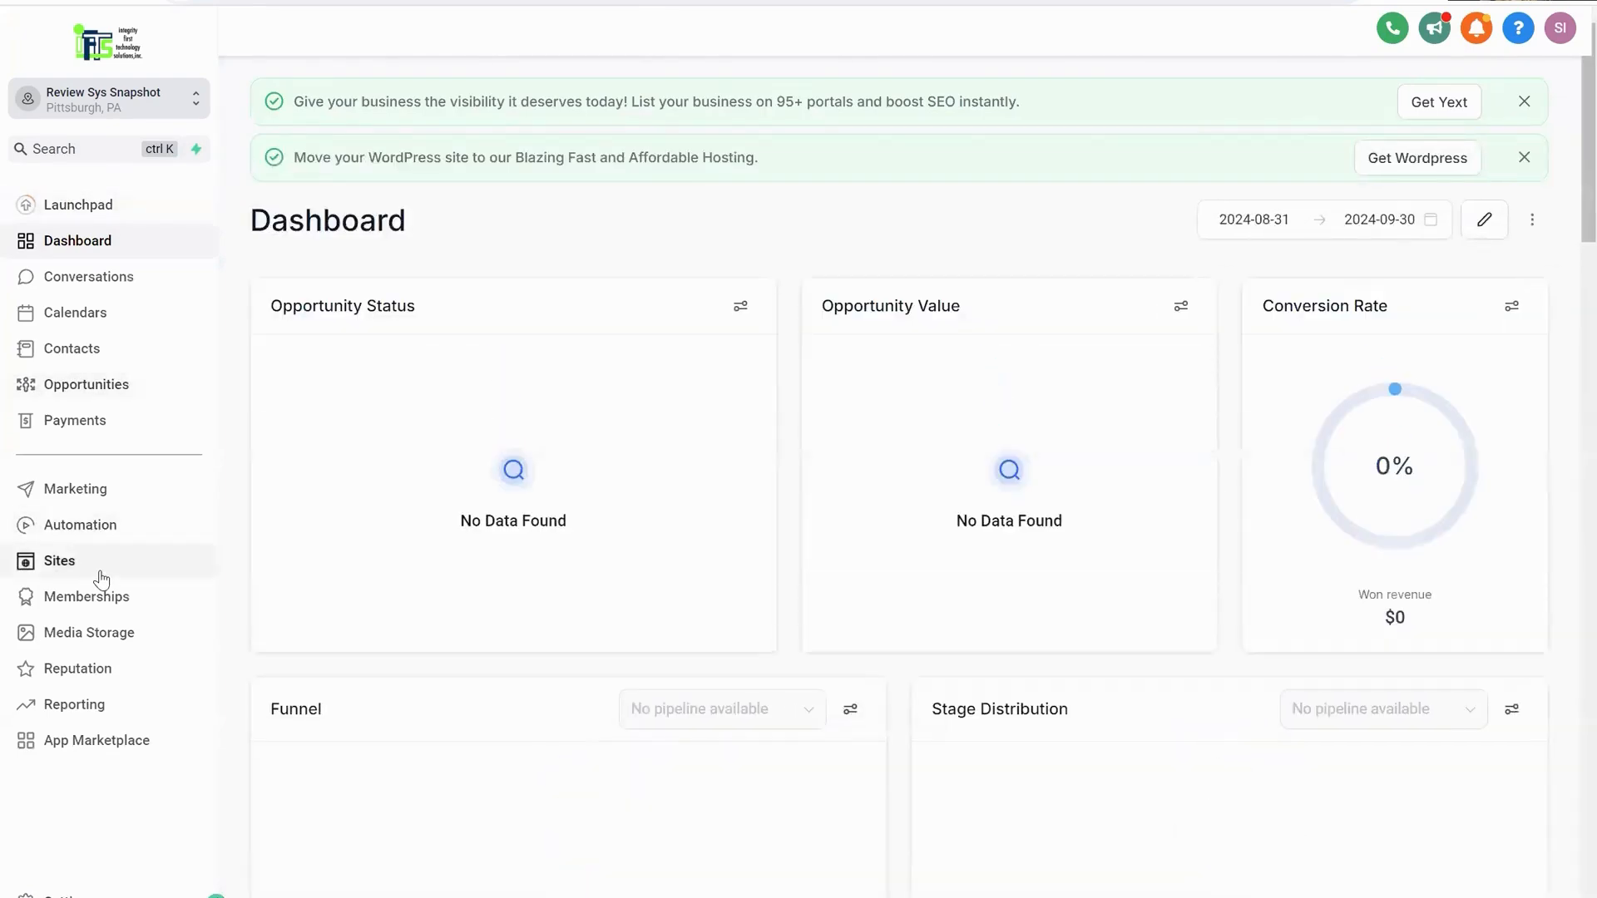
Create a blank website named 'Request Reviews' under Sites > Websites
{"action": "left_click", "coordinate": [67, 561]}
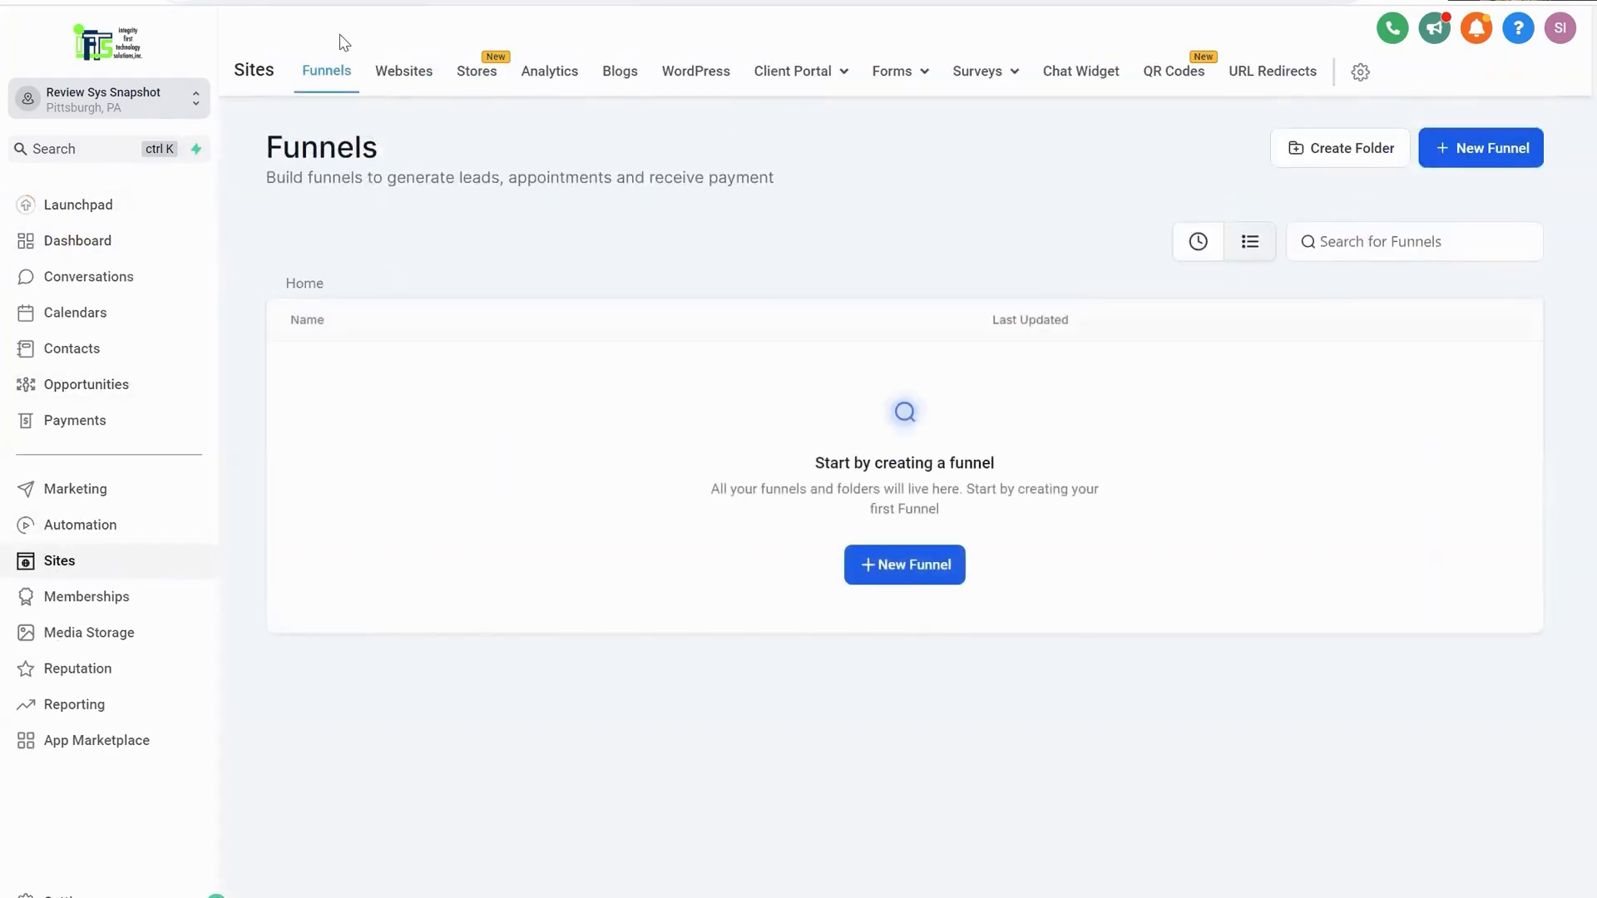
{"action": "left_click", "coordinate": [383, 72]}
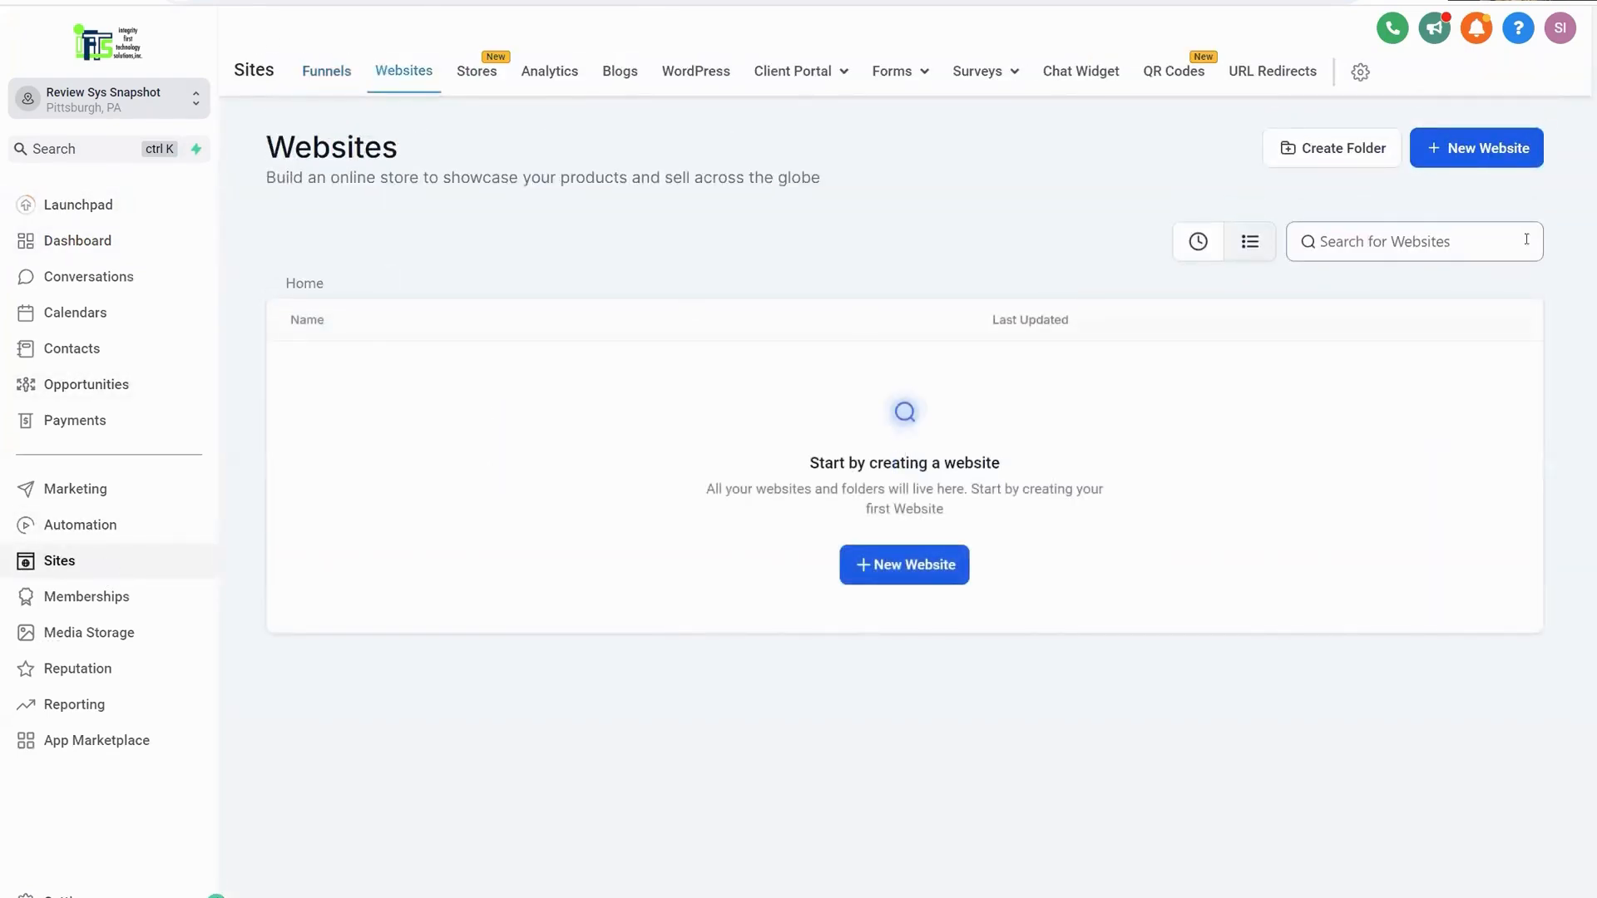
{"action": "left_click", "coordinate": [1506, 157]}
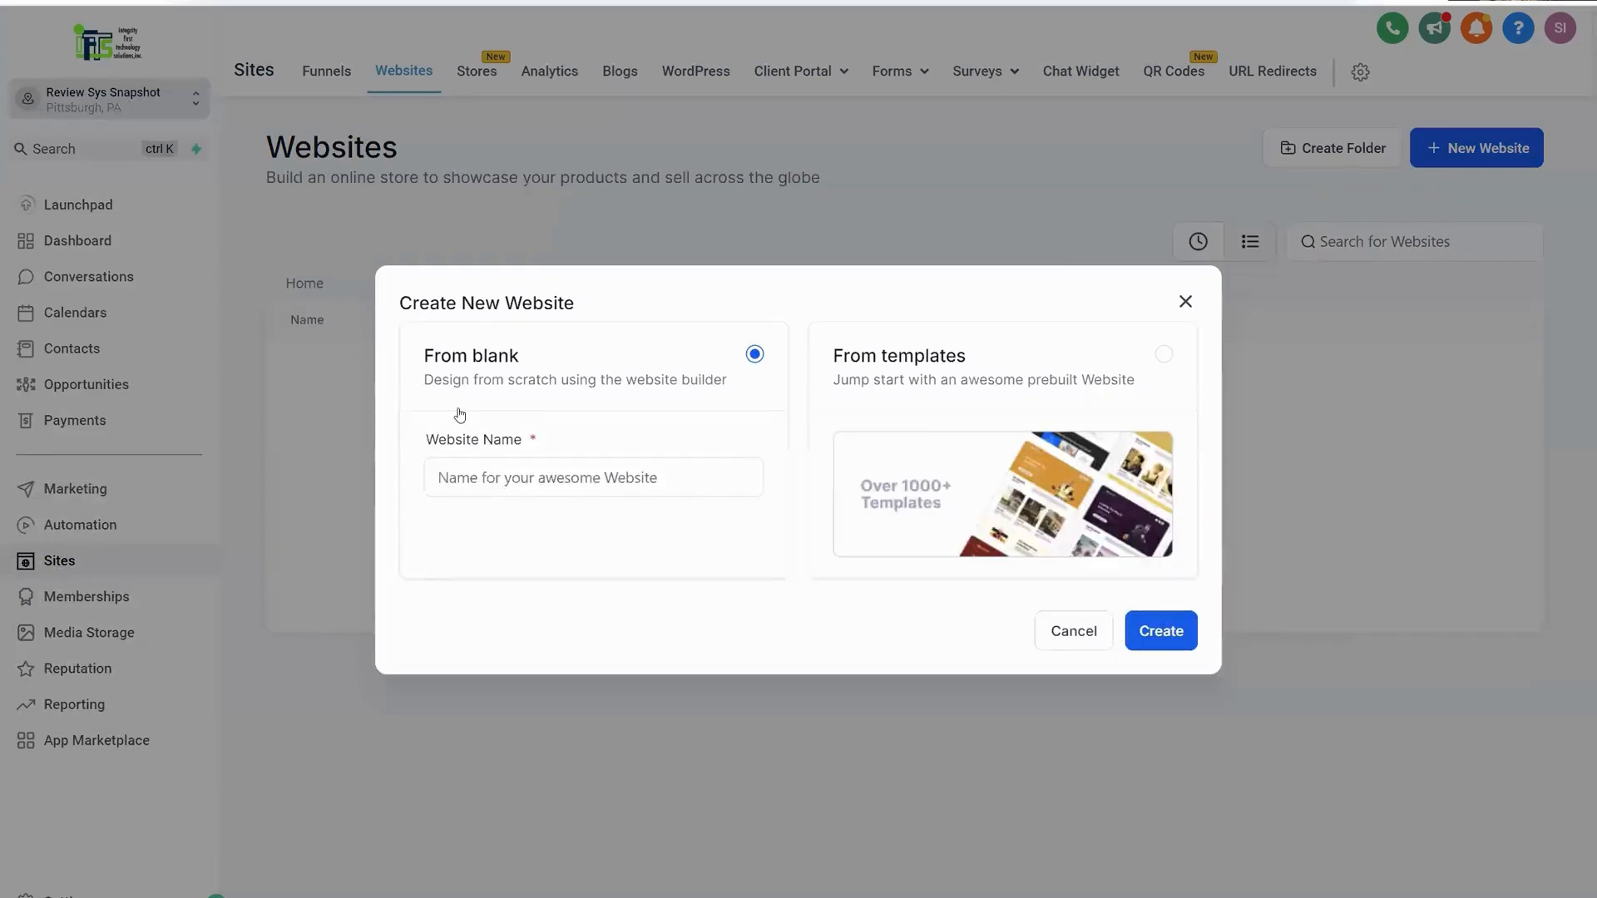
{"action": "left_click", "coordinate": [568, 486]}
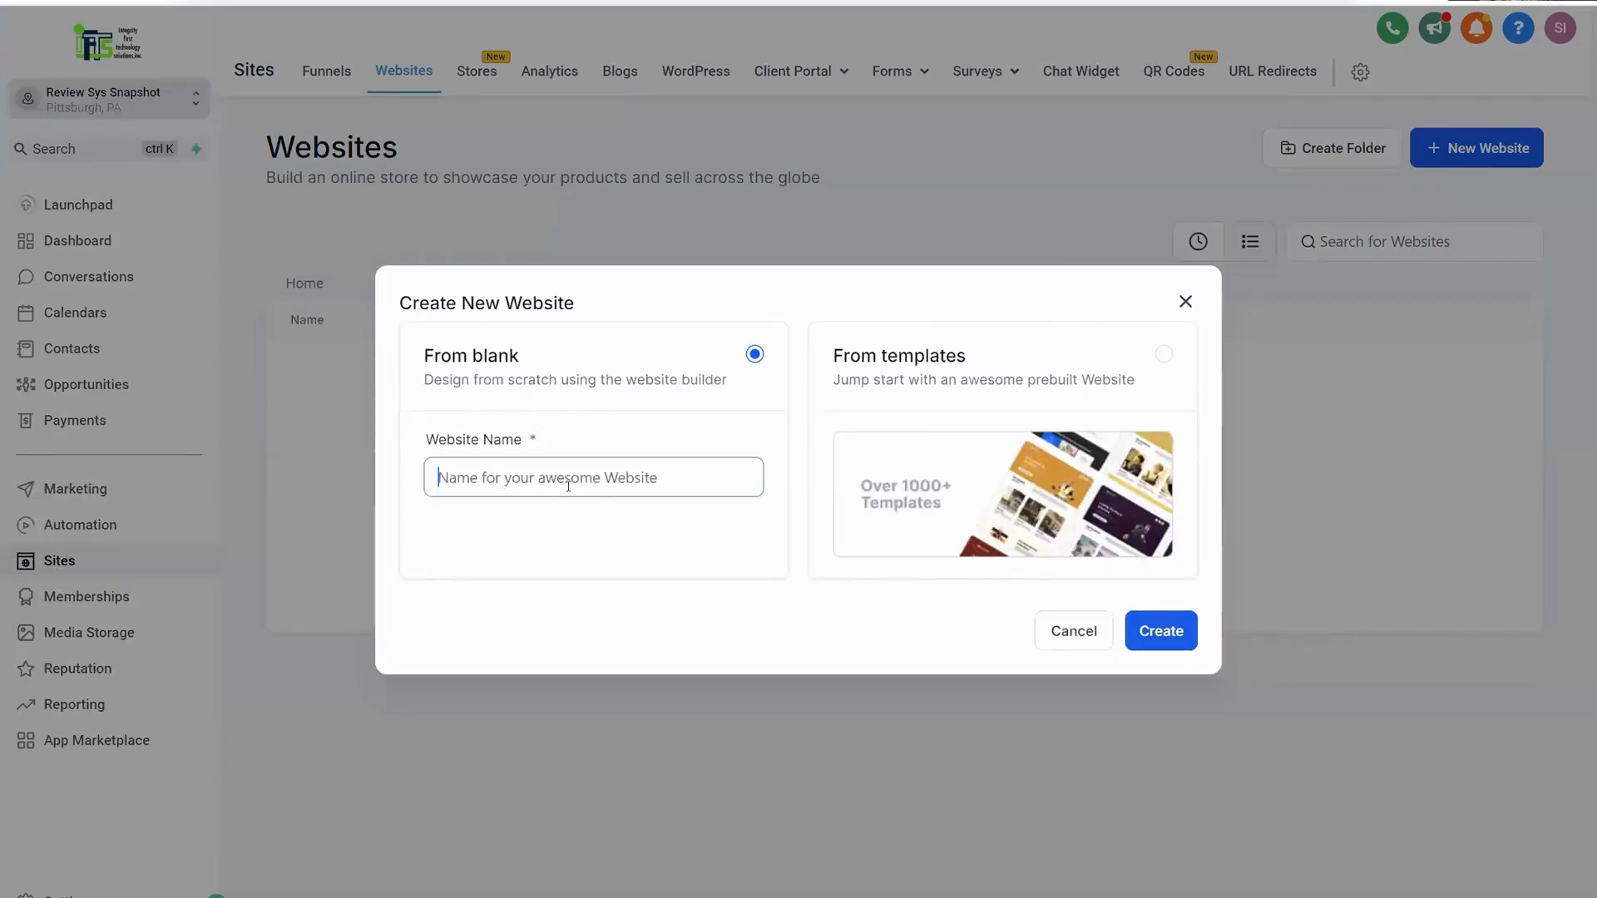
{"action": "type", "text": "Request Rev"}
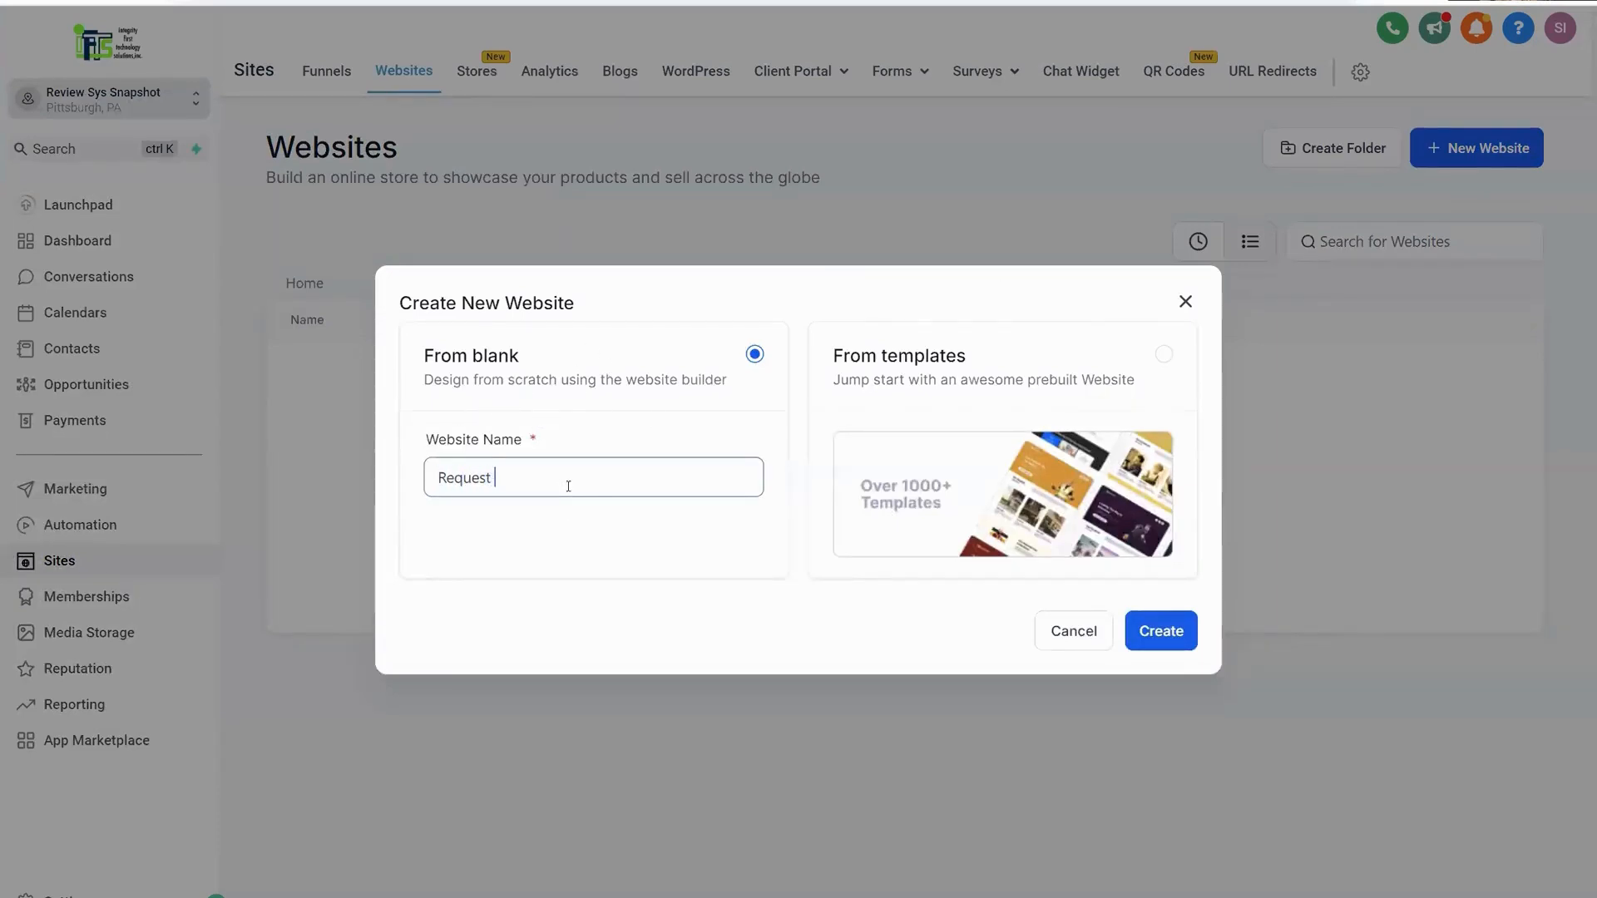
{"action": "type", "text": "iews"}
{"action": "left_click", "coordinate": [1164, 615]}
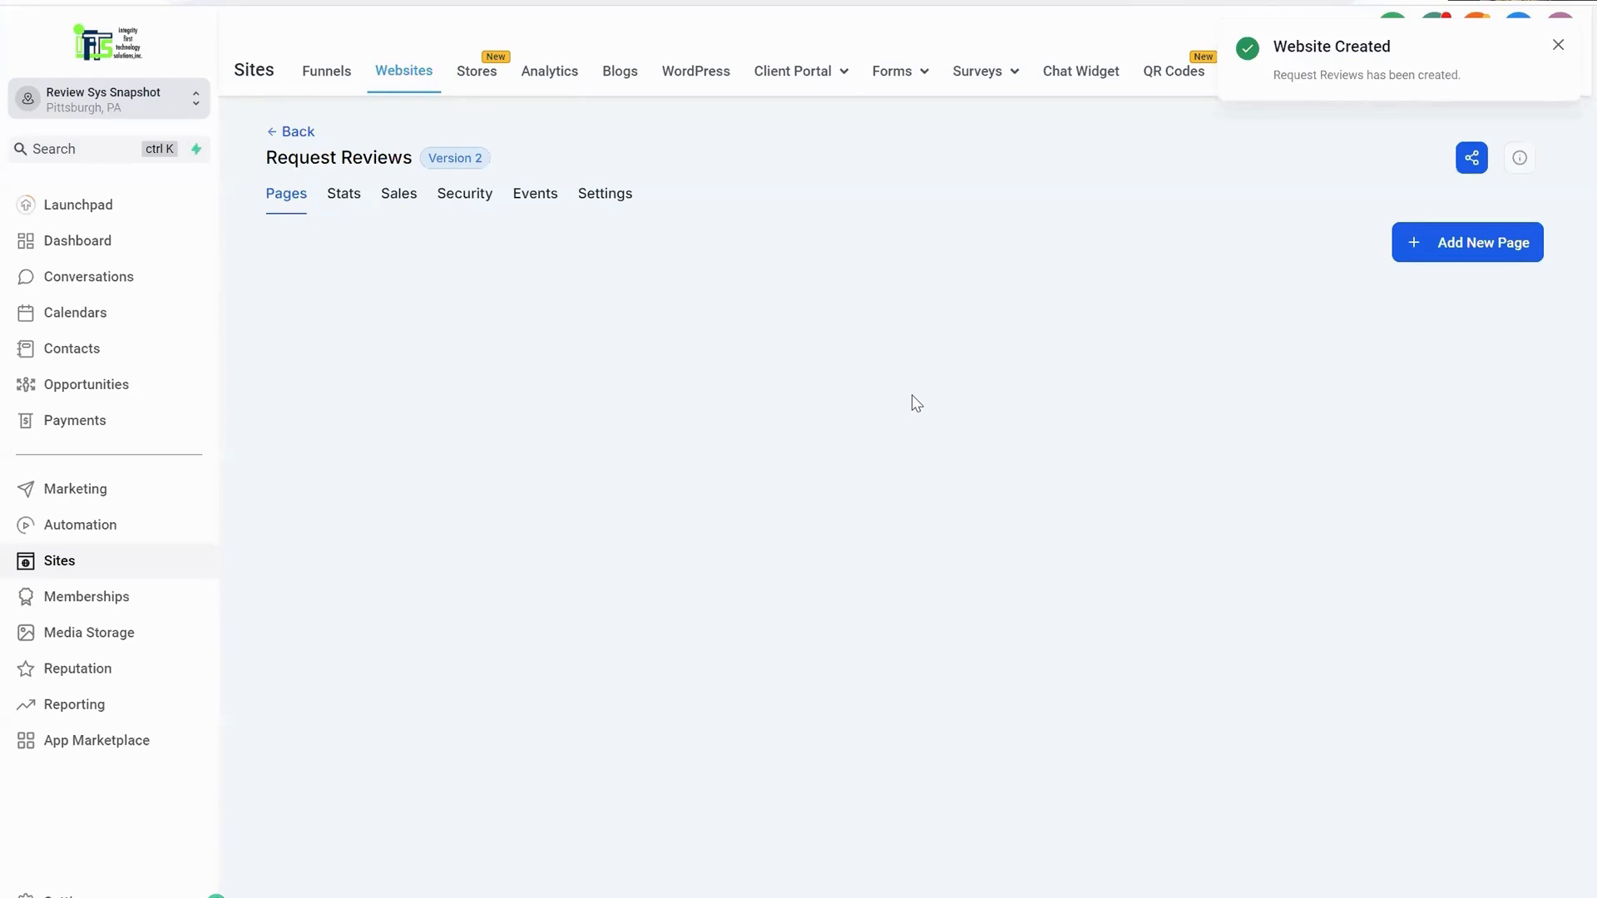
Add a new page named 'request reviews' to the Request Reviews website
{"action": "left_click", "coordinate": [1448, 246]}
{"action": "left_click", "coordinate": [734, 374]}
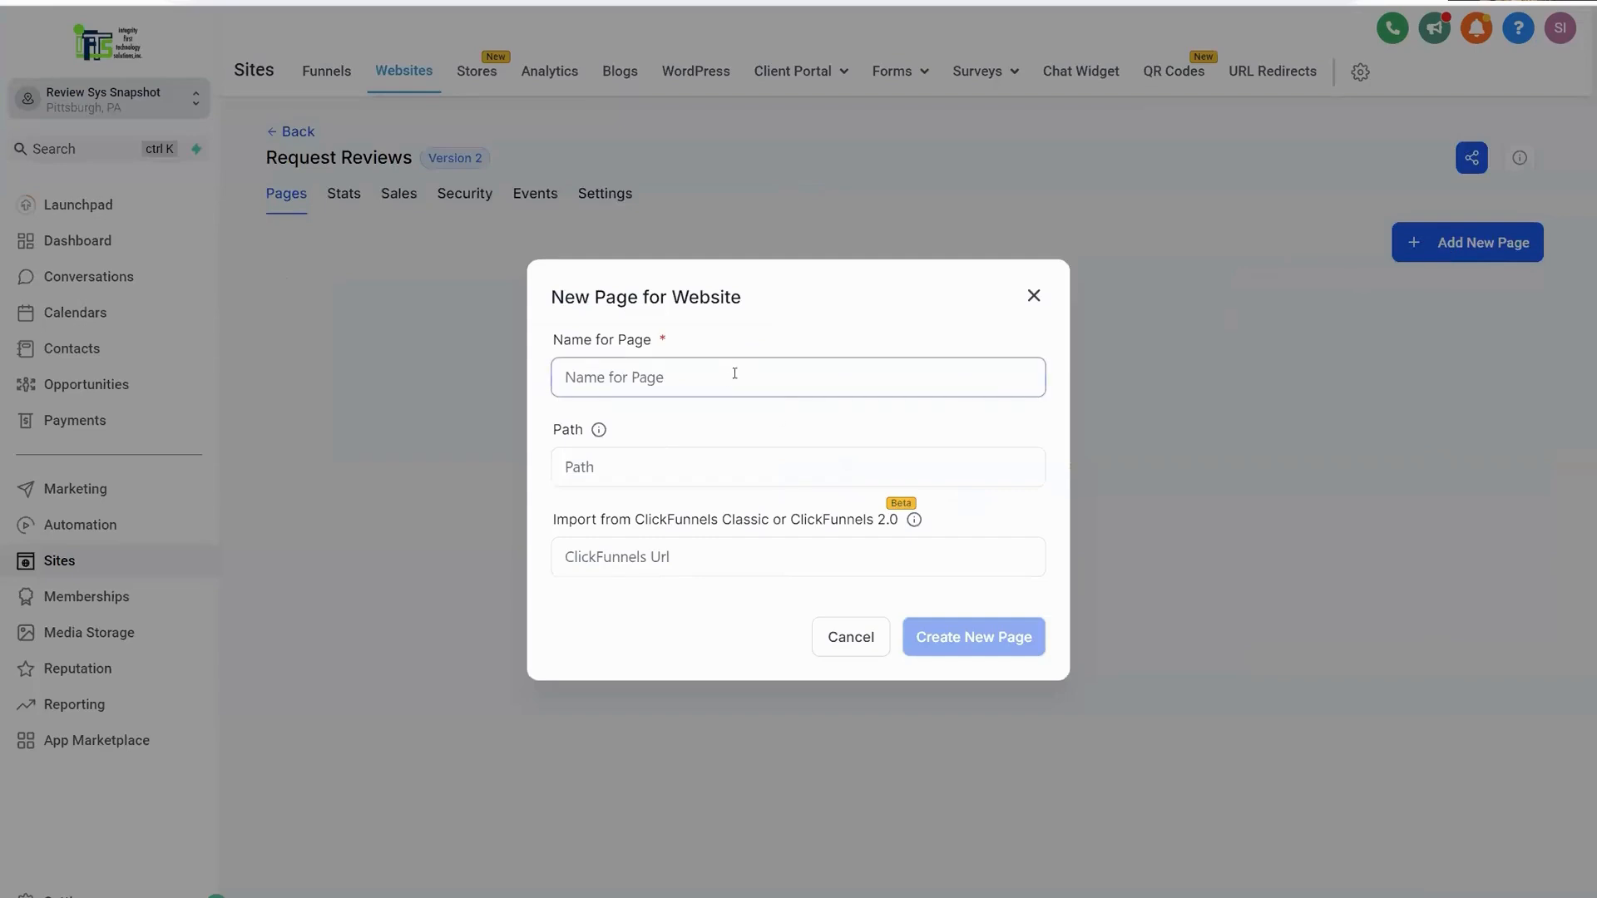
{"action": "type", "text": "request"}
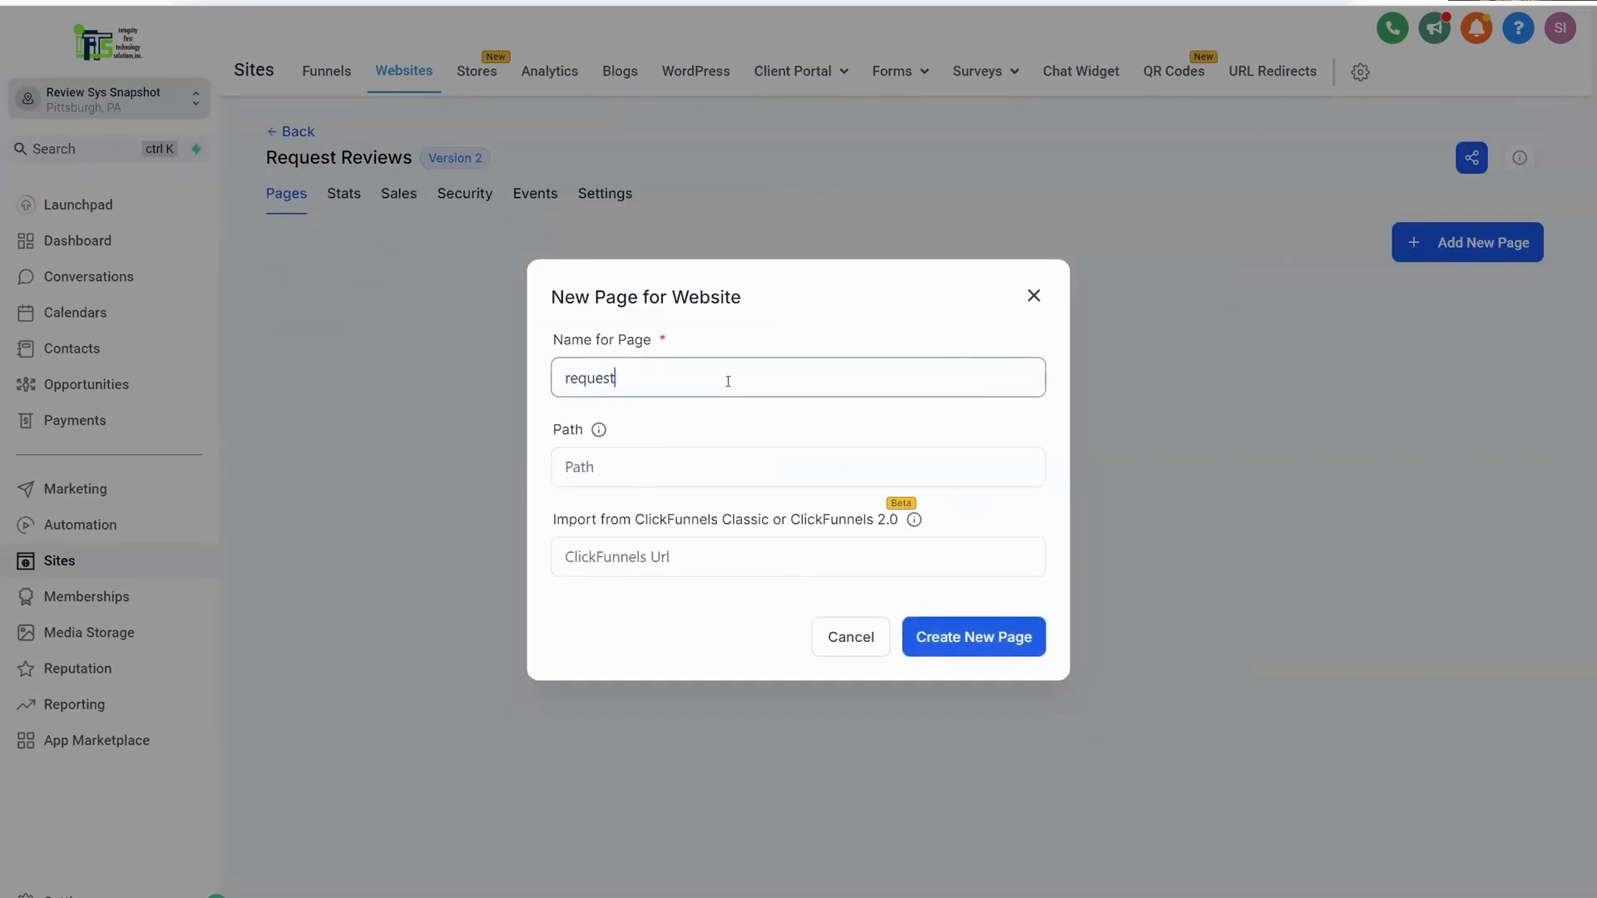
{"action": "type", "text": " reviews"}
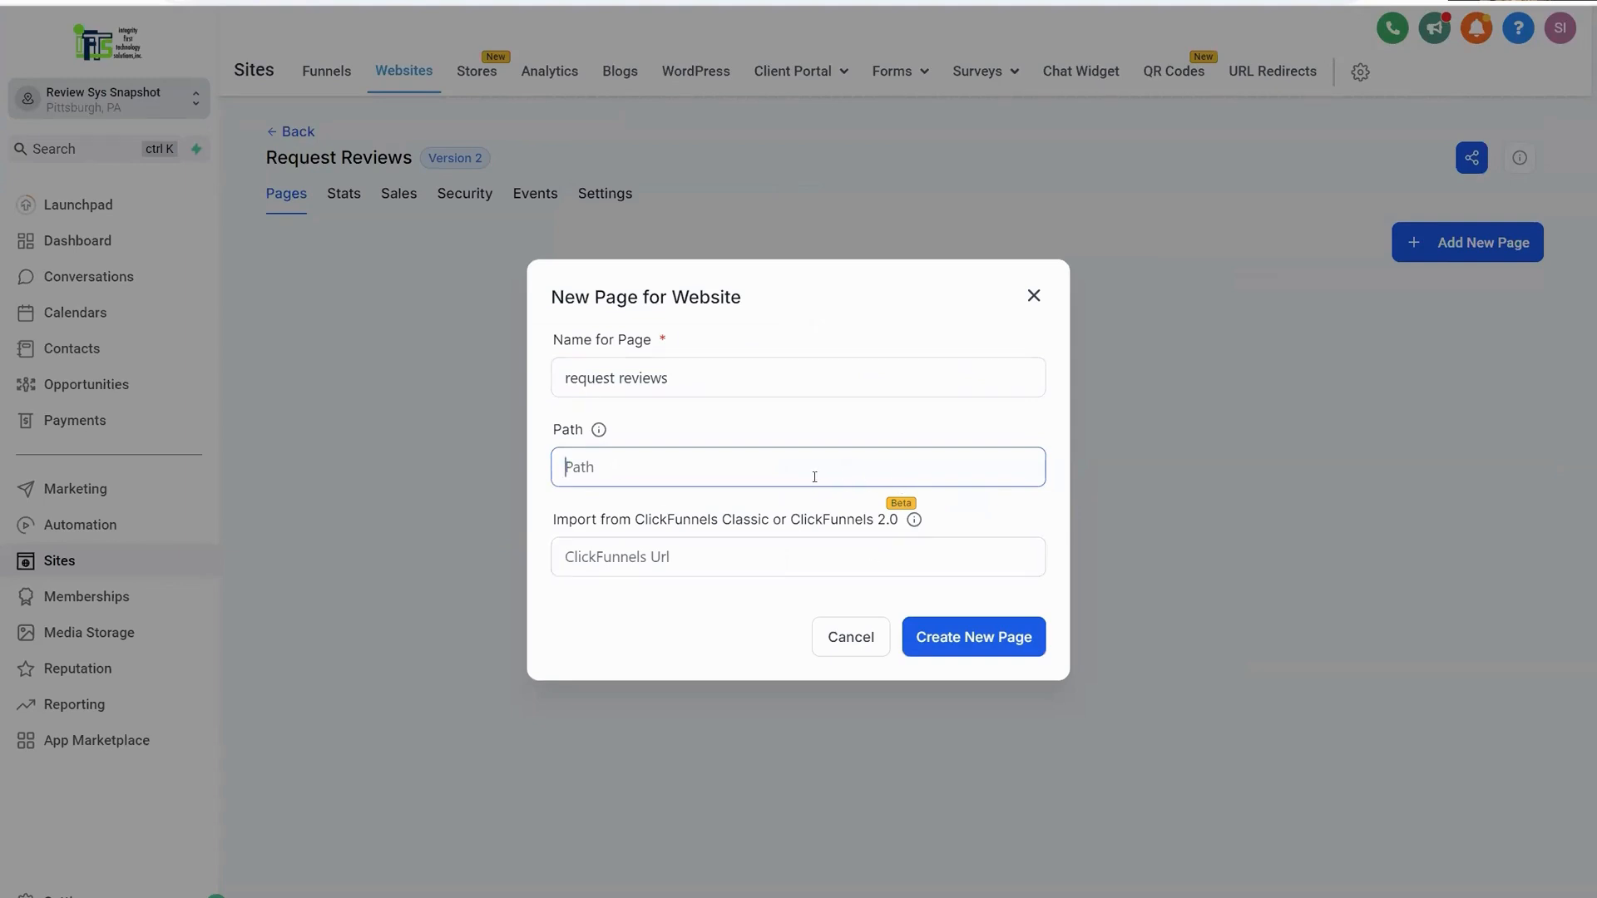
{"action": "left_click", "coordinate": [998, 634]}
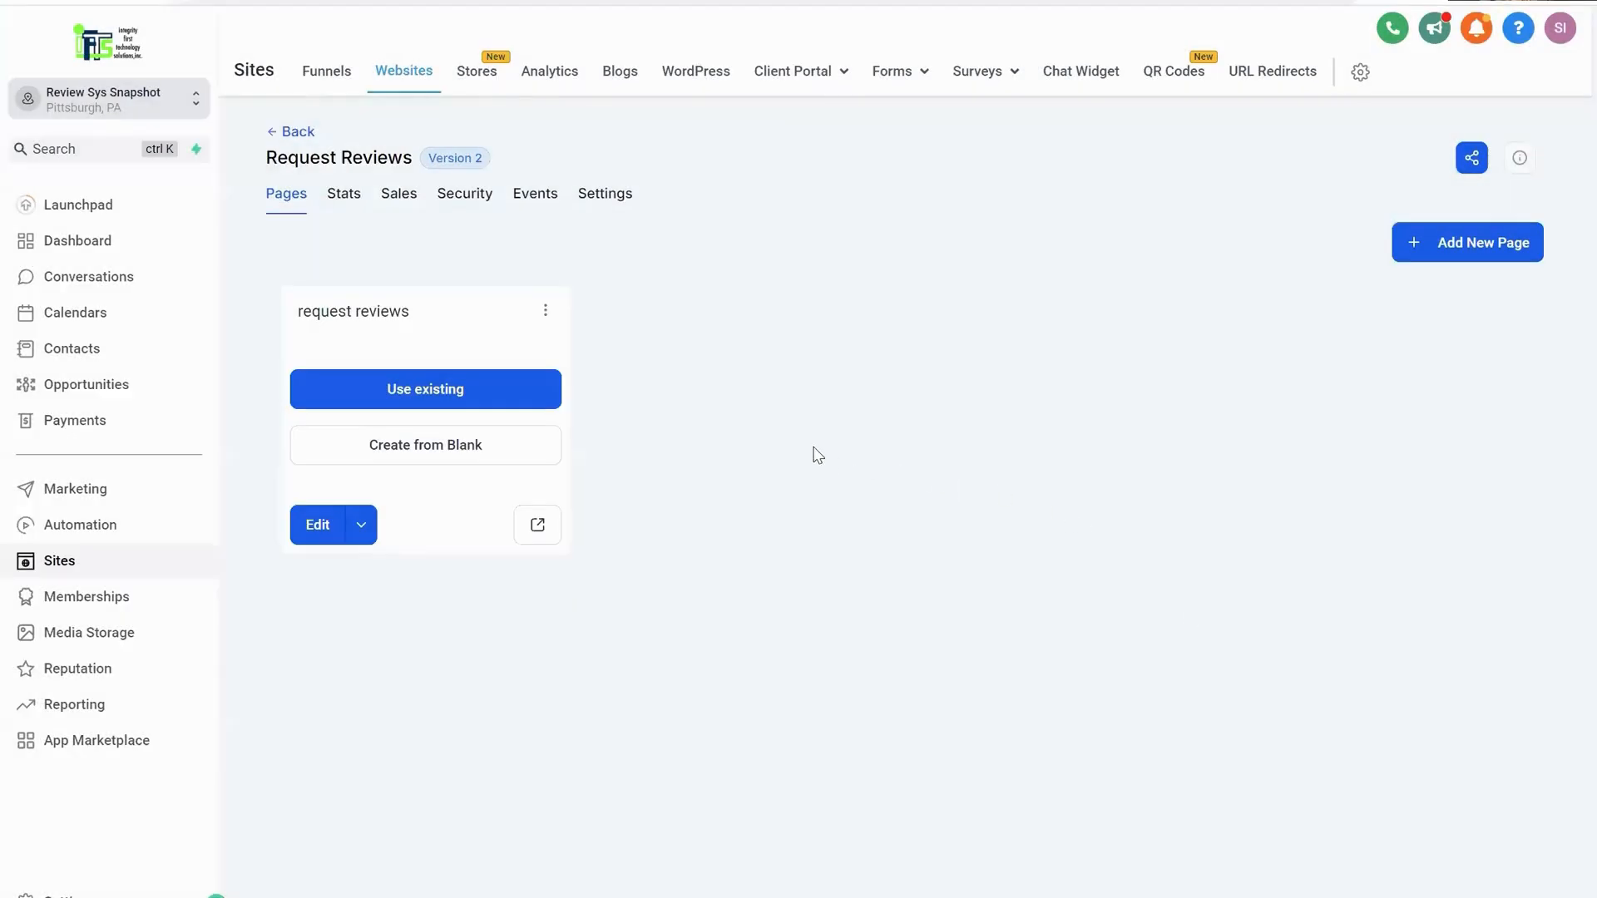
Edit the request reviews page, adding a full-width section, a one-column row and a Headline element
{"action": "left_click", "coordinate": [305, 531]}
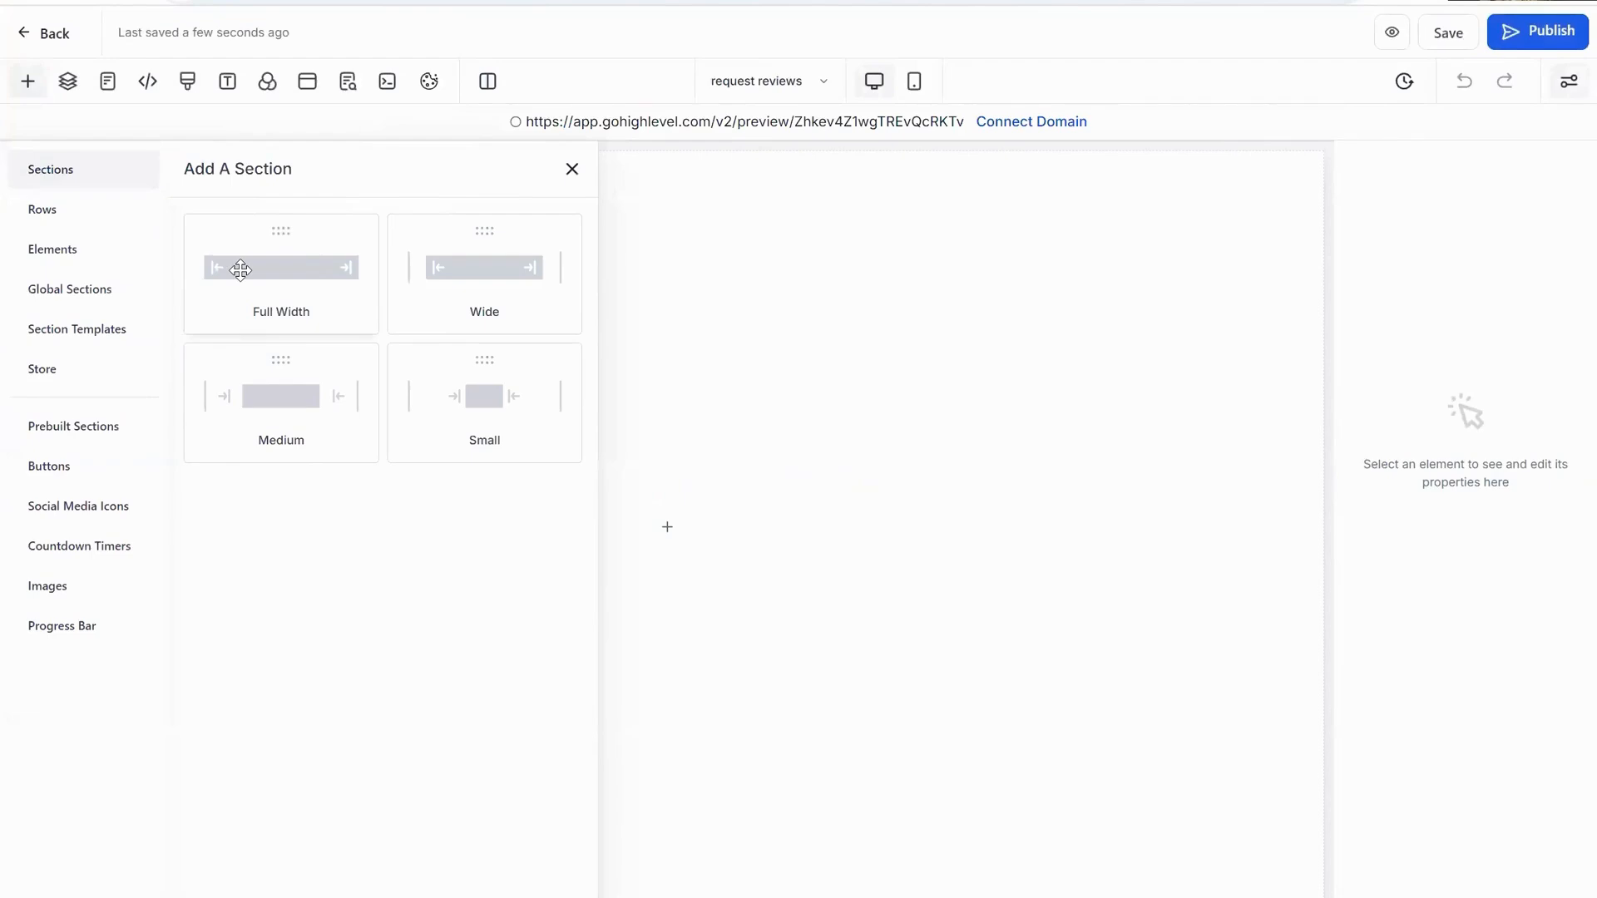
{"action": "left_click", "coordinate": [240, 269]}
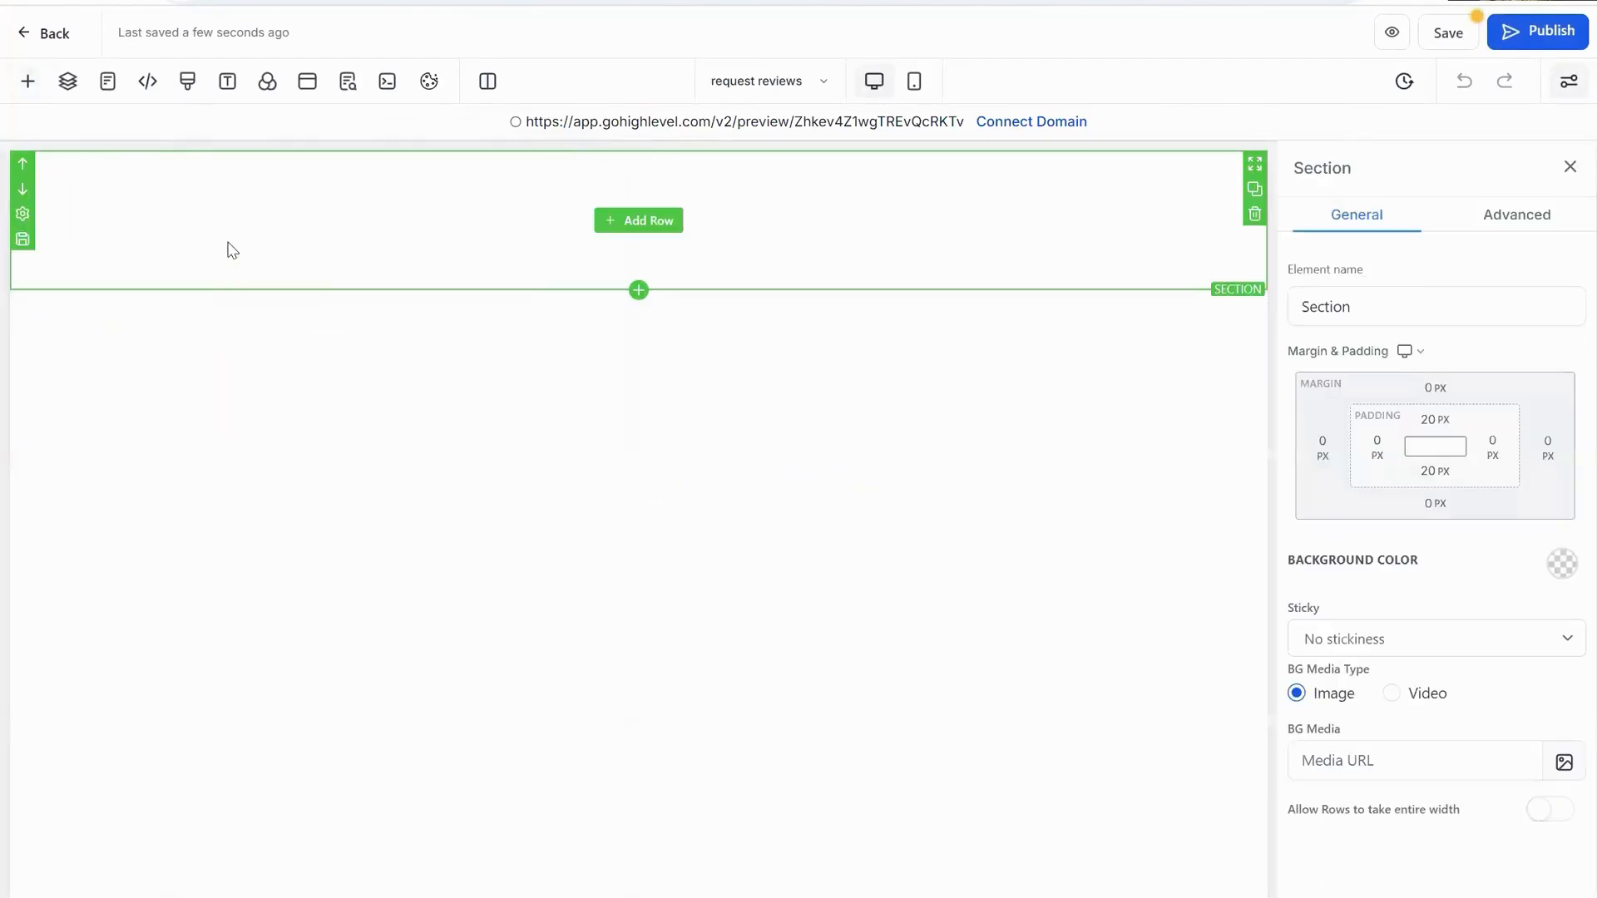
{"action": "left_click", "coordinate": [618, 223]}
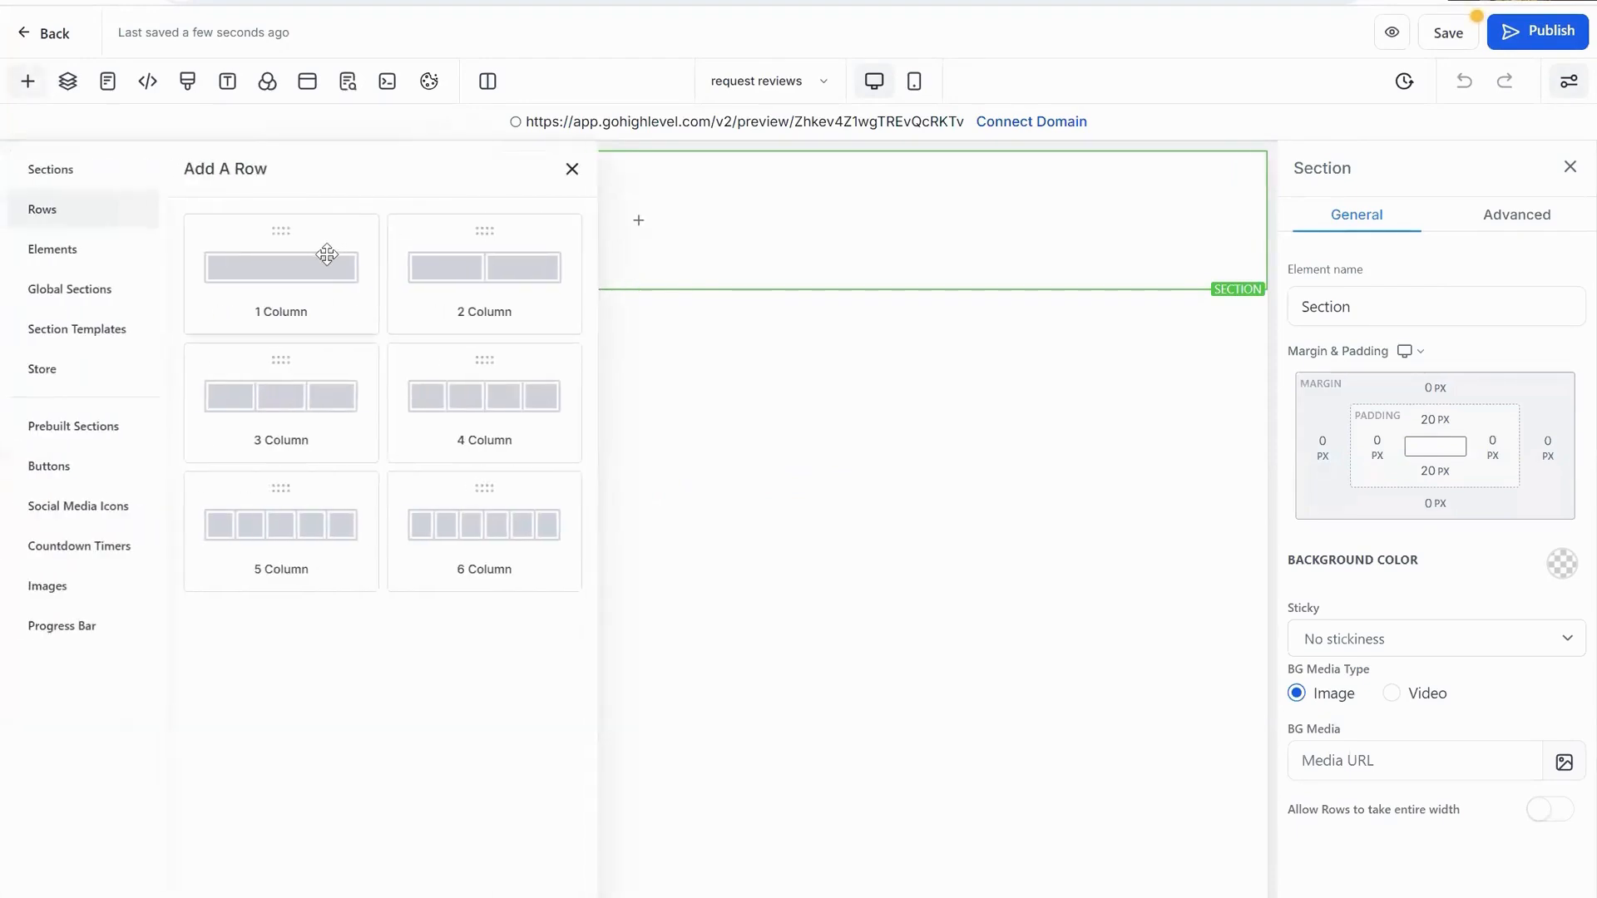
{"action": "left_click", "coordinate": [327, 254]}
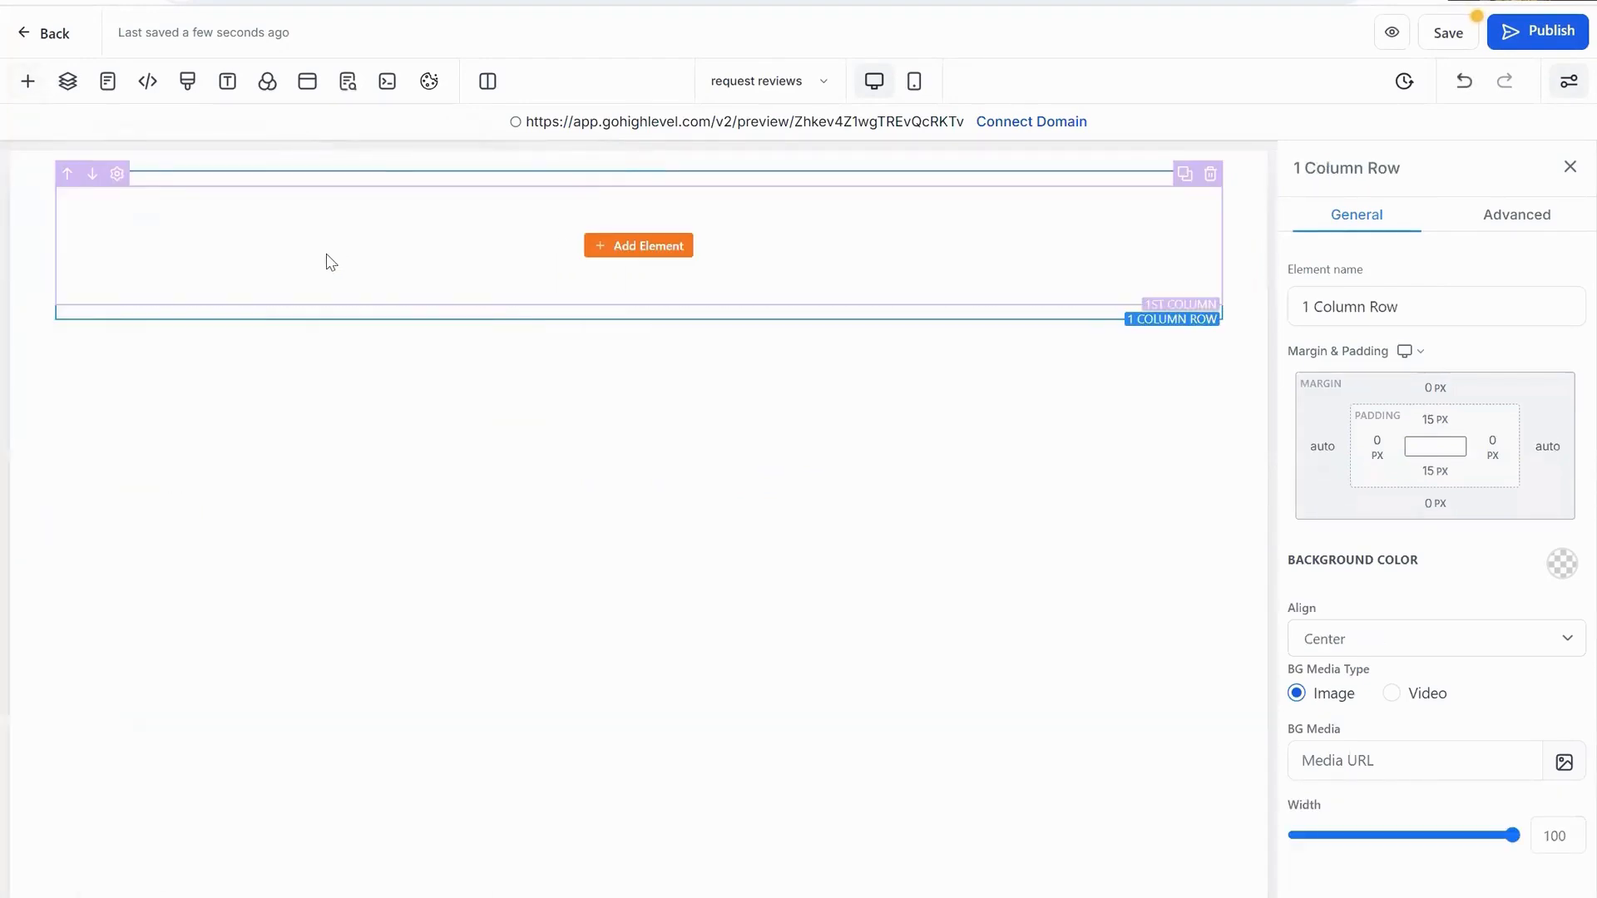
{"action": "left_click", "coordinate": [656, 252]}
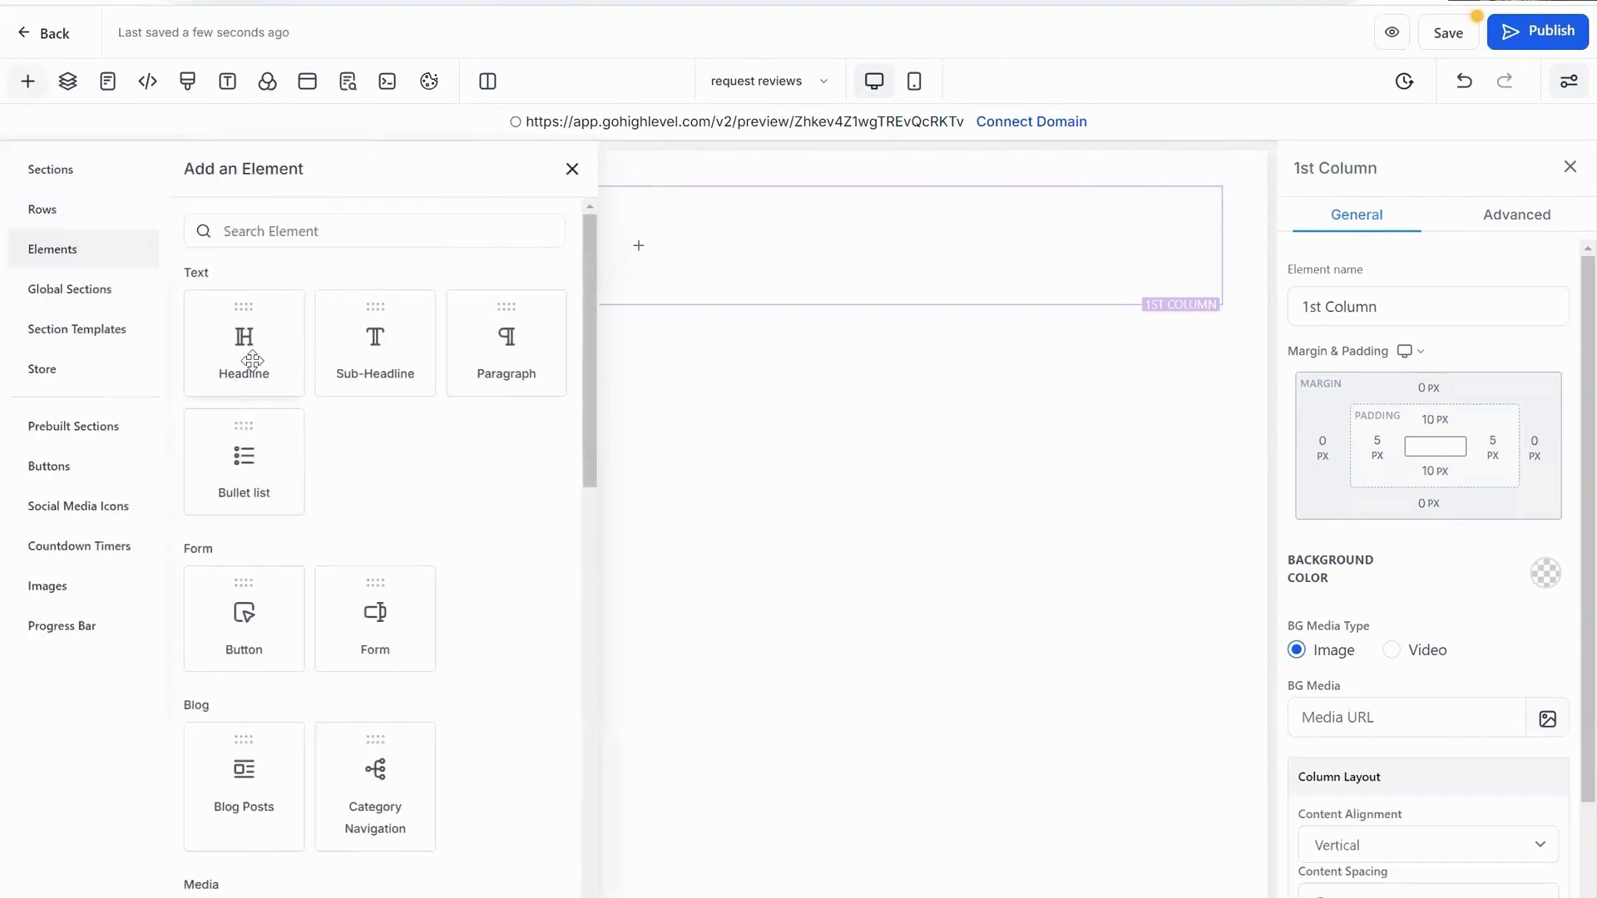
{"action": "left_click", "coordinate": [252, 359]}
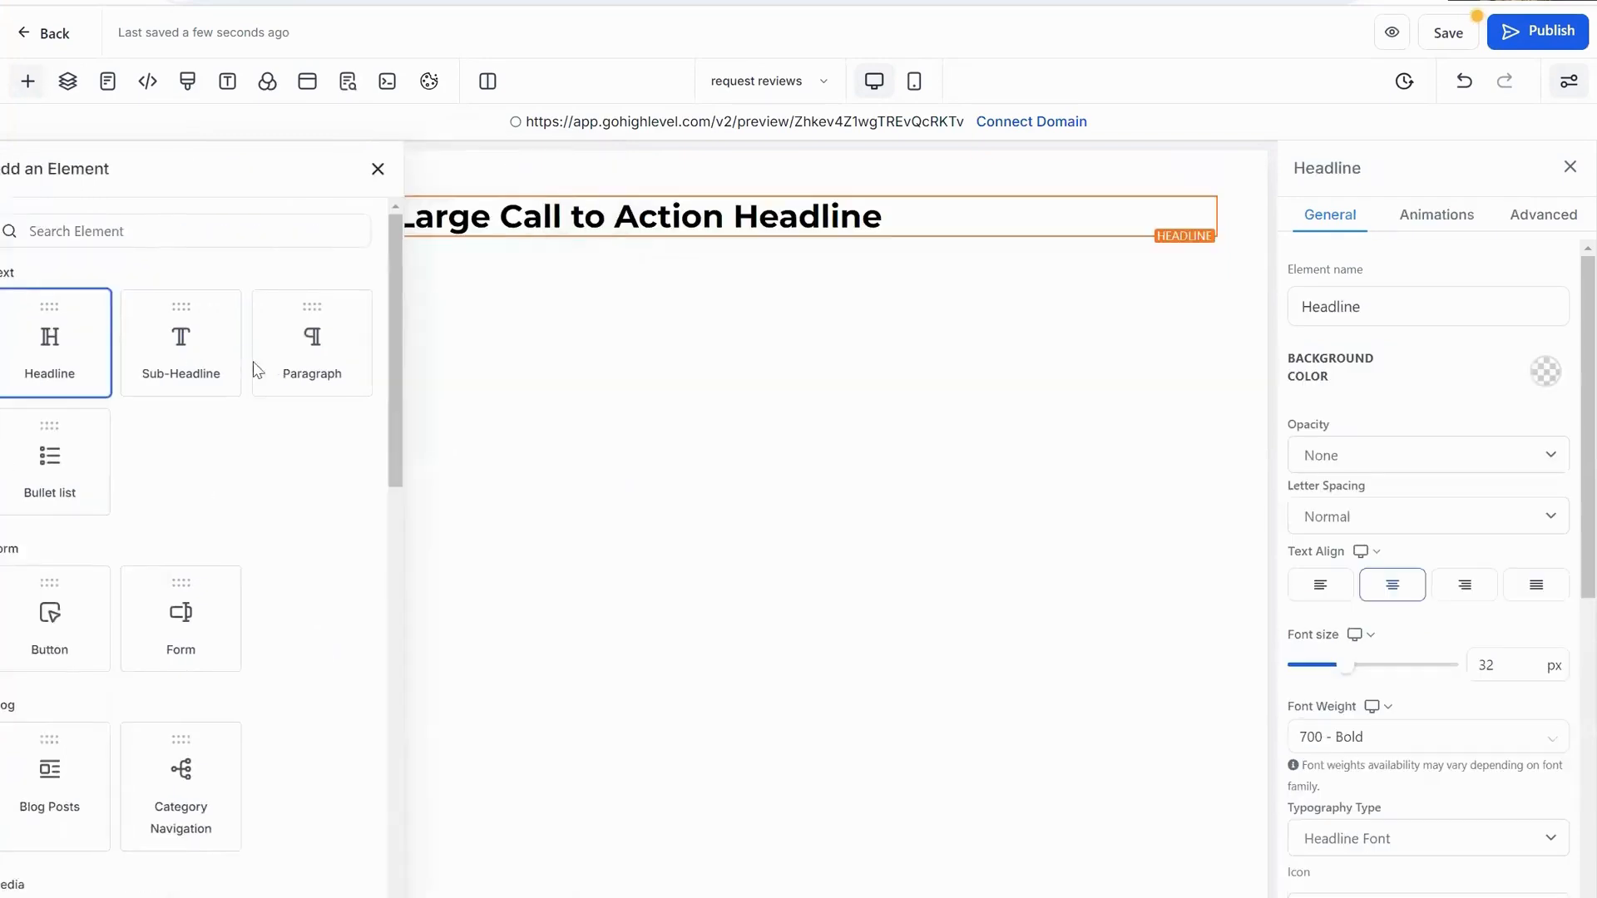
{"action": "double_click", "coordinate": [657, 223]}
Replace the headline with 'Thank you for trusting team and taking the time to leave us a review…'
{"action": "triple_click", "coordinate": [656, 223]}
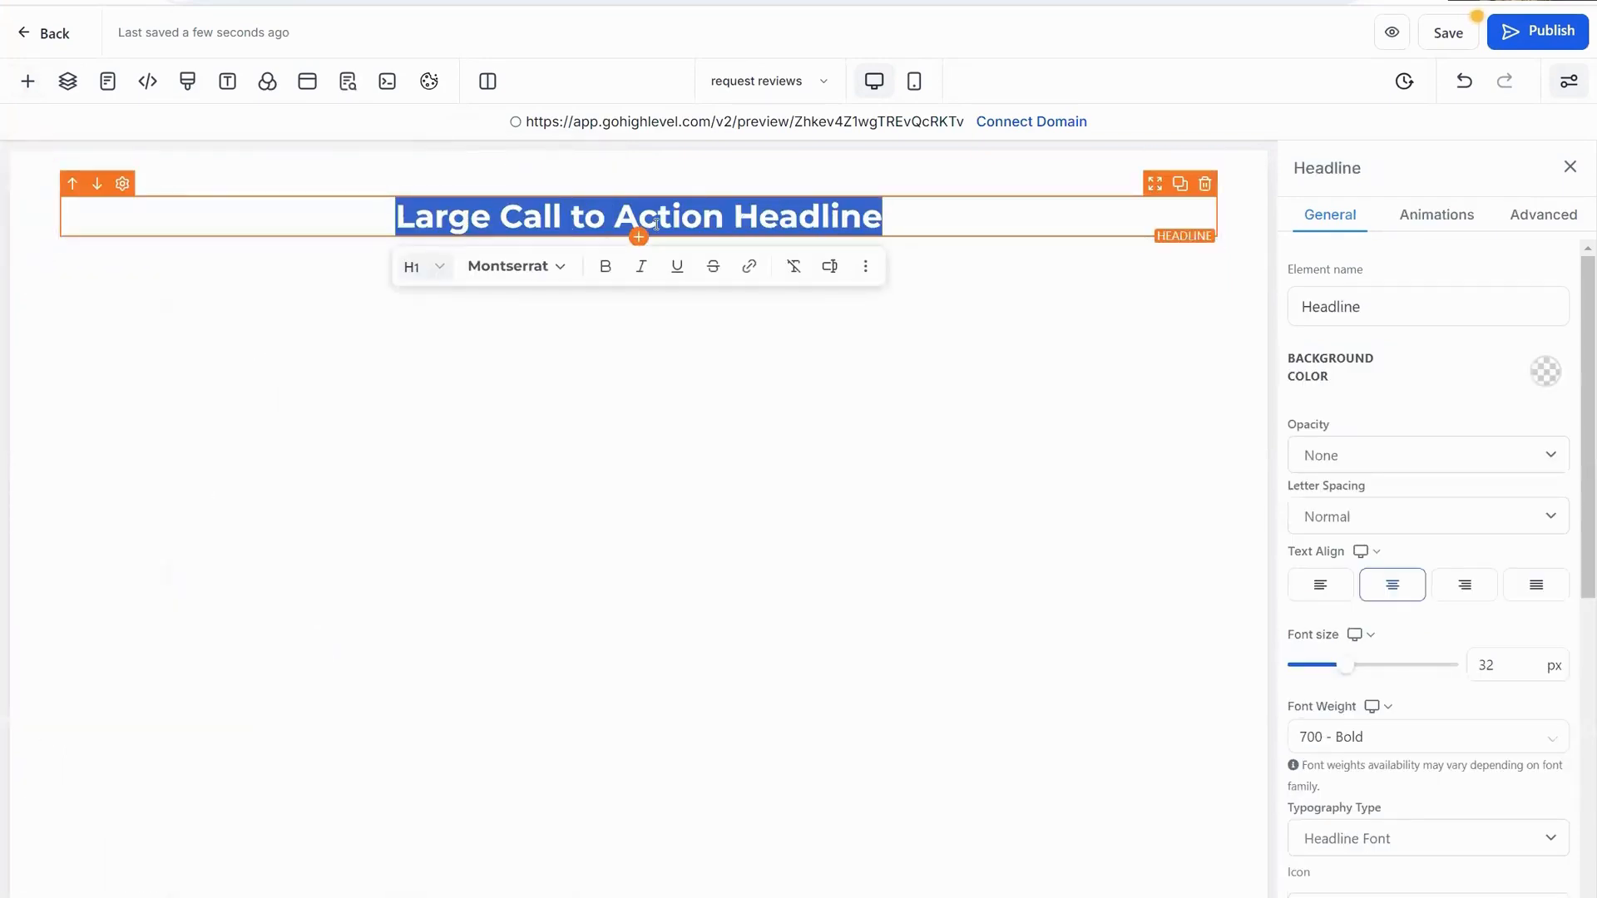
{"action": "type", "text": "Thja"}
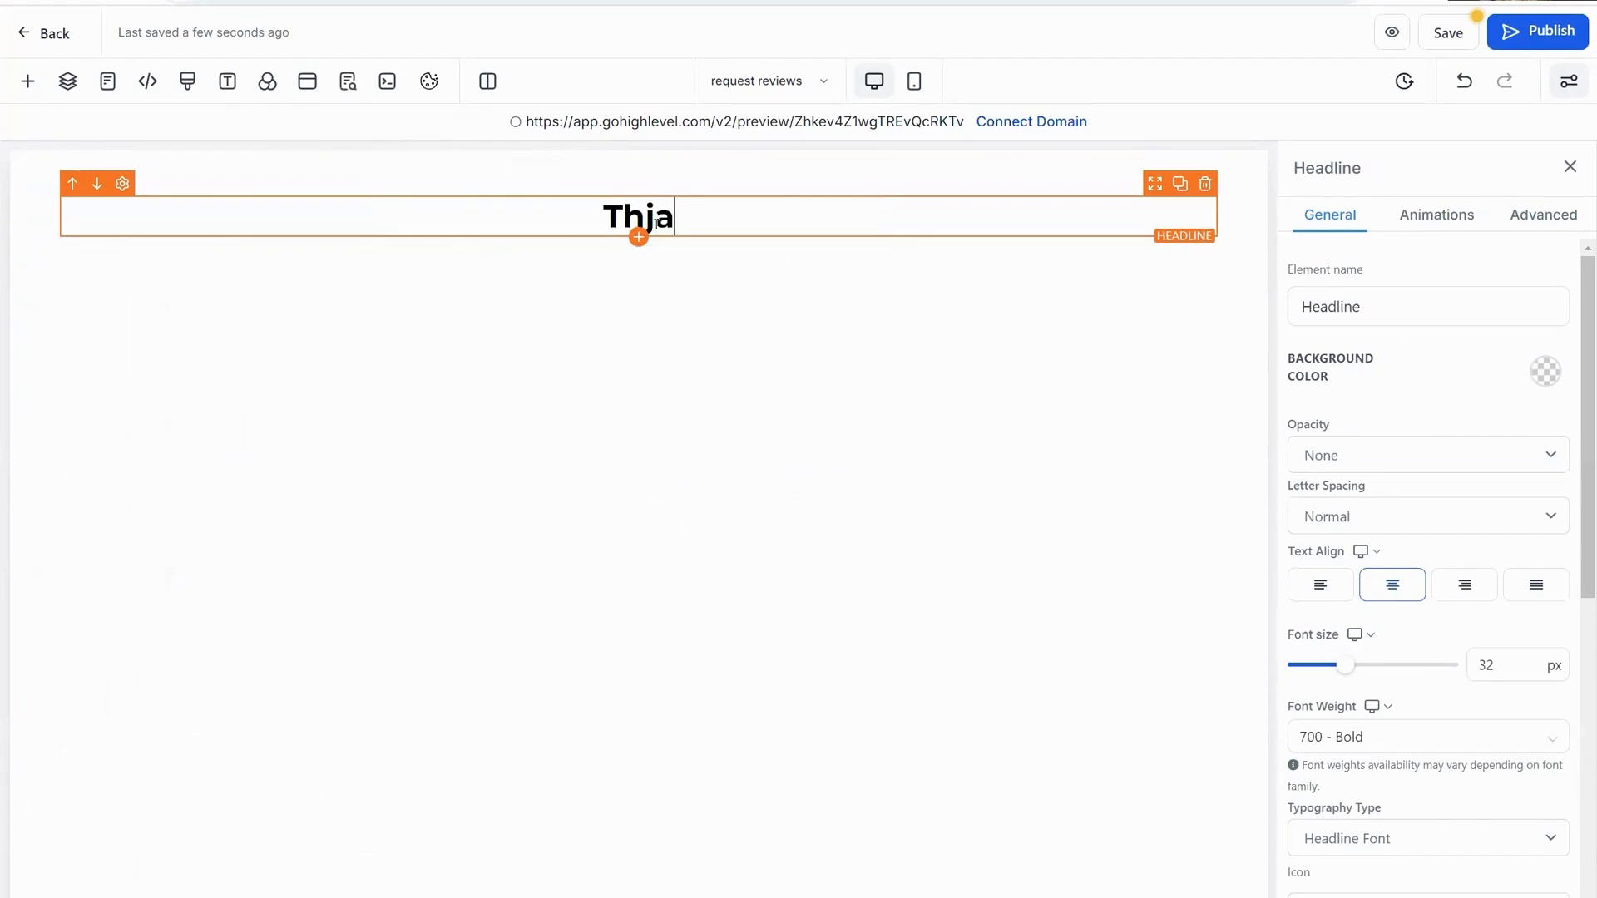
{"action": "key", "text": "BackSpace"}
{"action": "key", "text": "BackSpace"}
{"action": "type", "text": "ank you"}
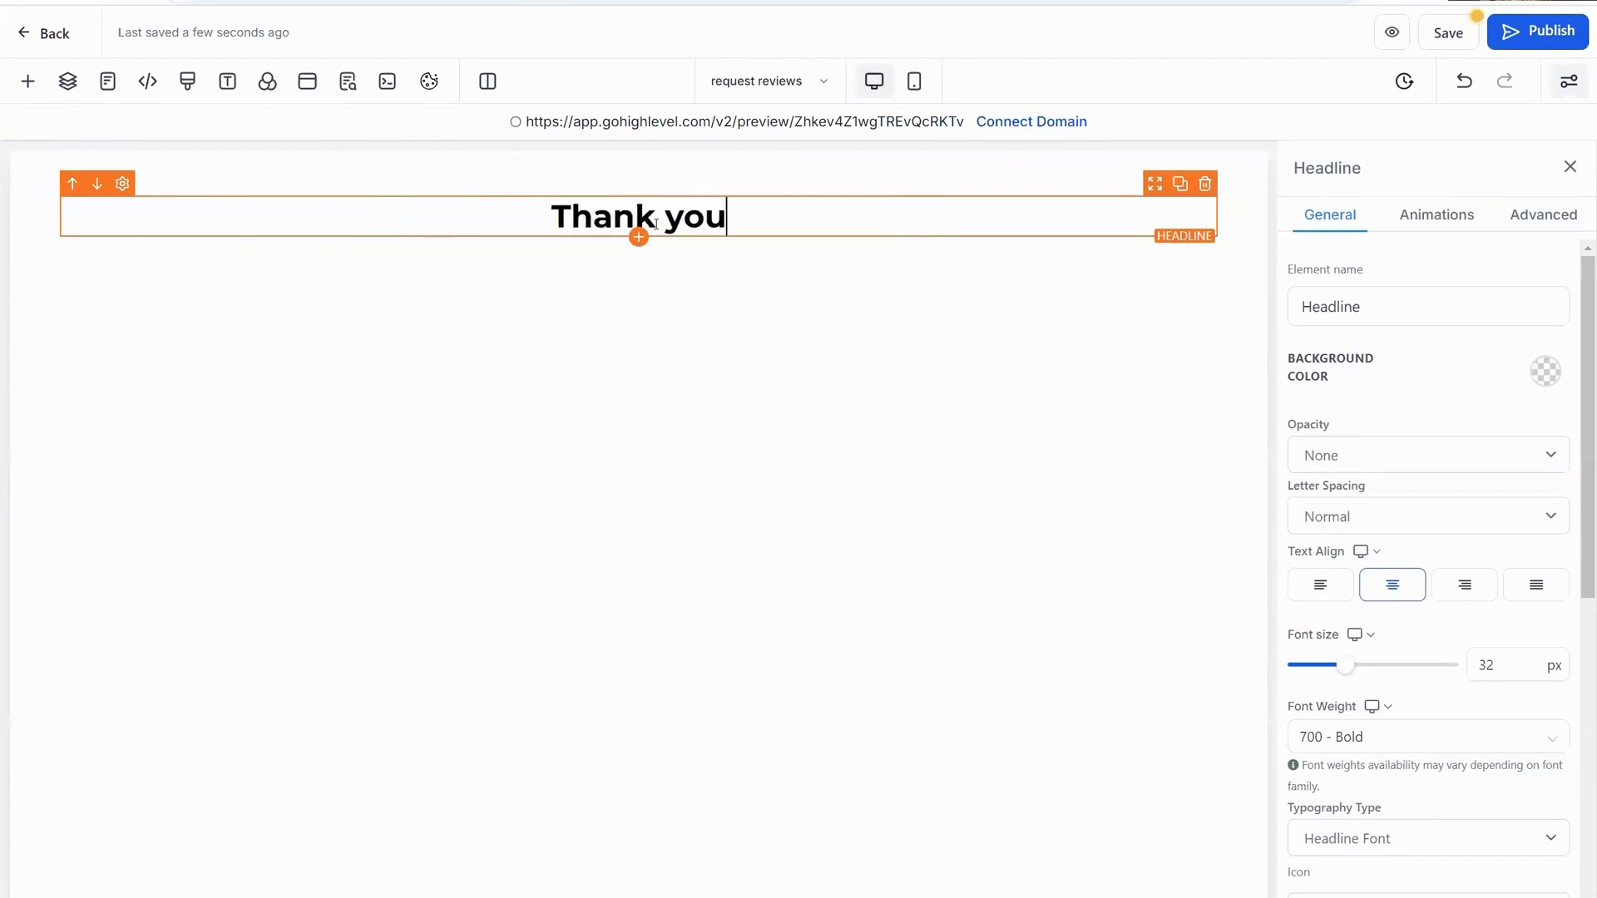
{"action": "type", "text": " for trusting"}
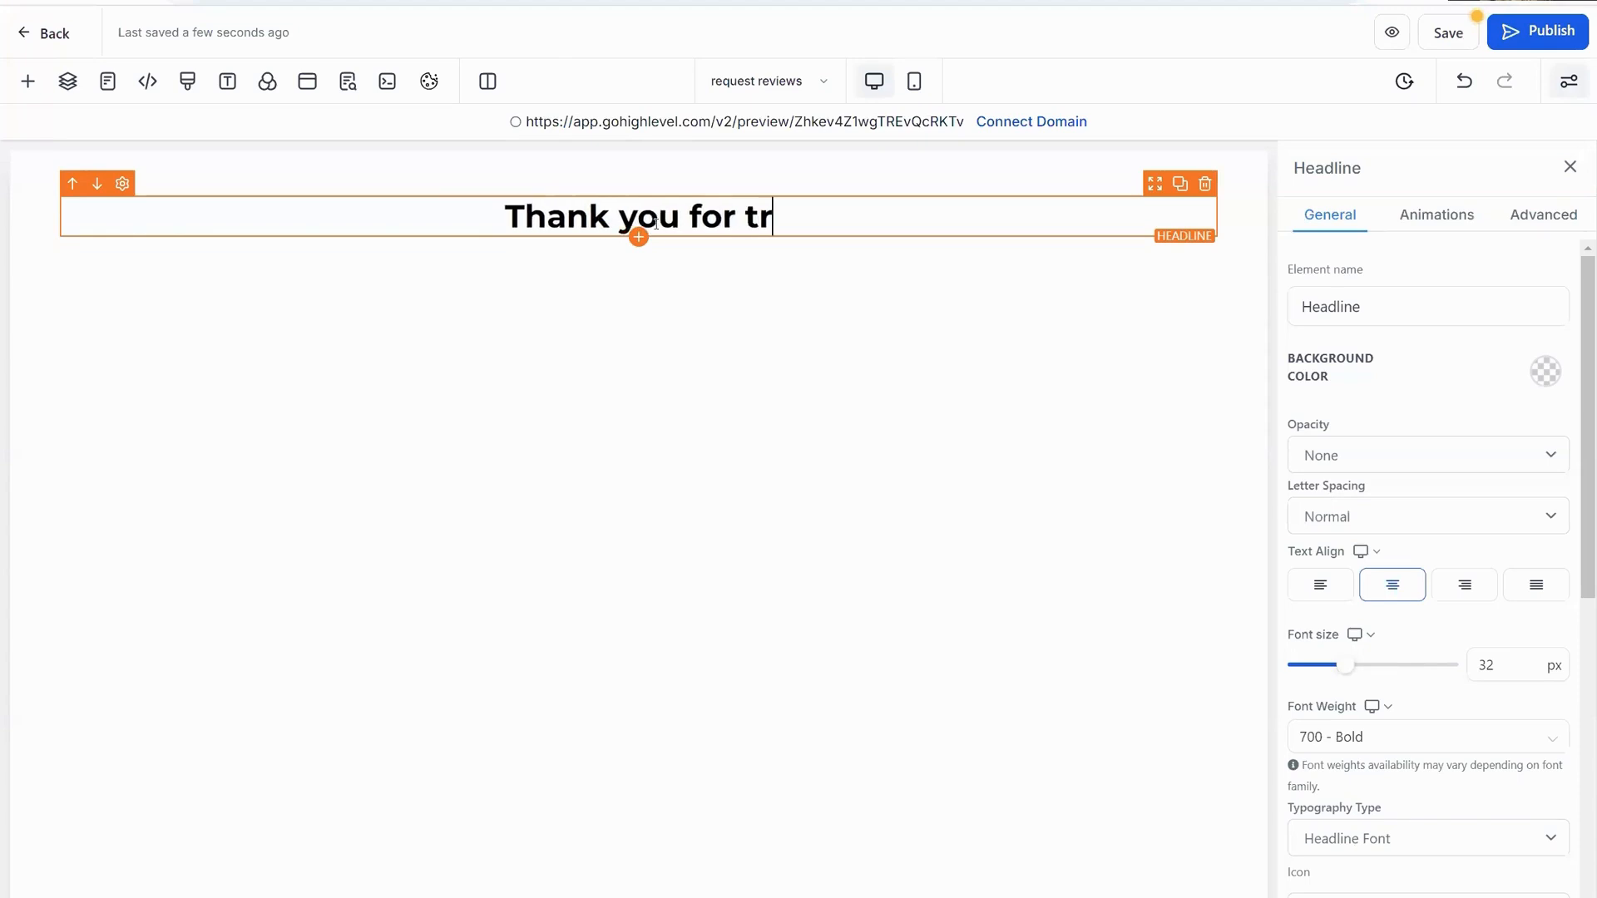
{"action": "type", "text": "te"}
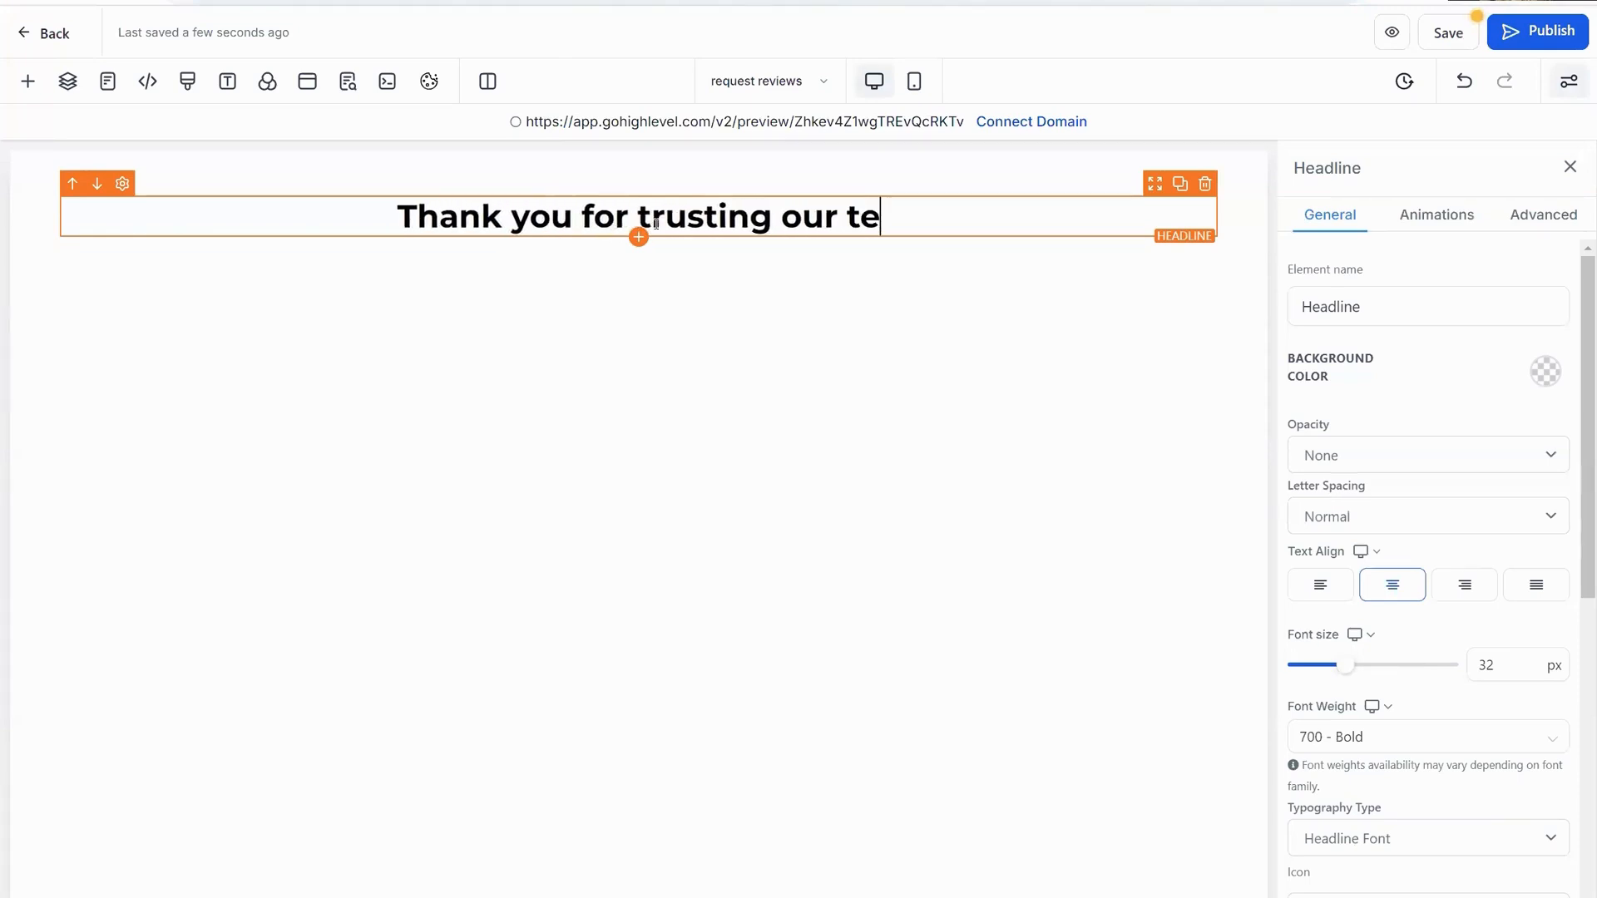
{"action": "type", "text": "am and "}
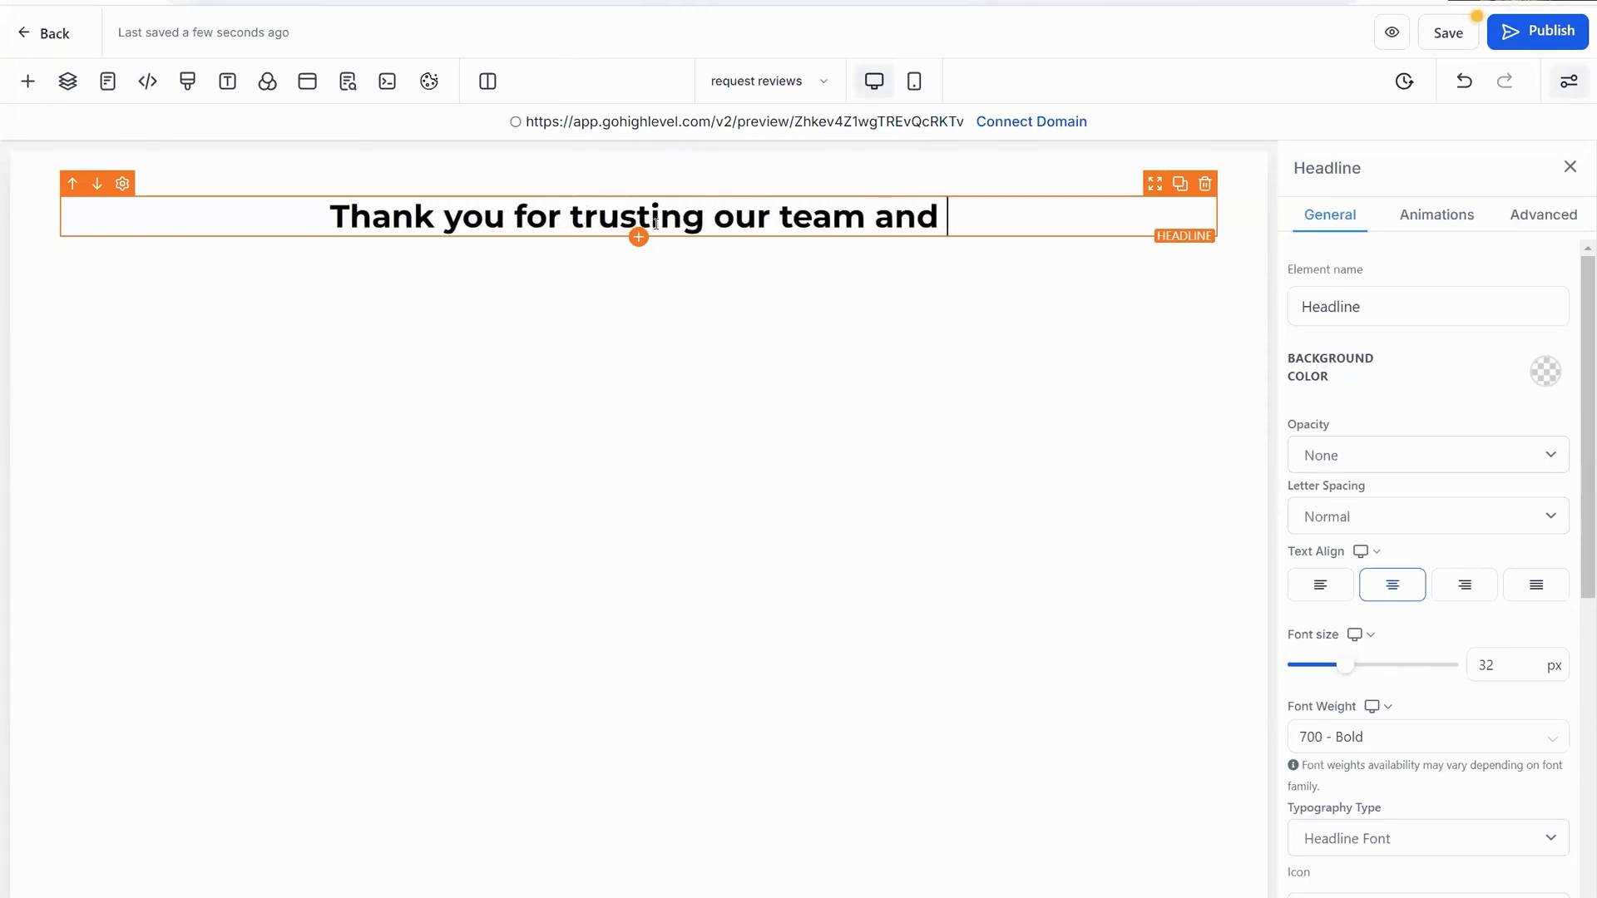
{"action": "type", "text": "taking the ti"}
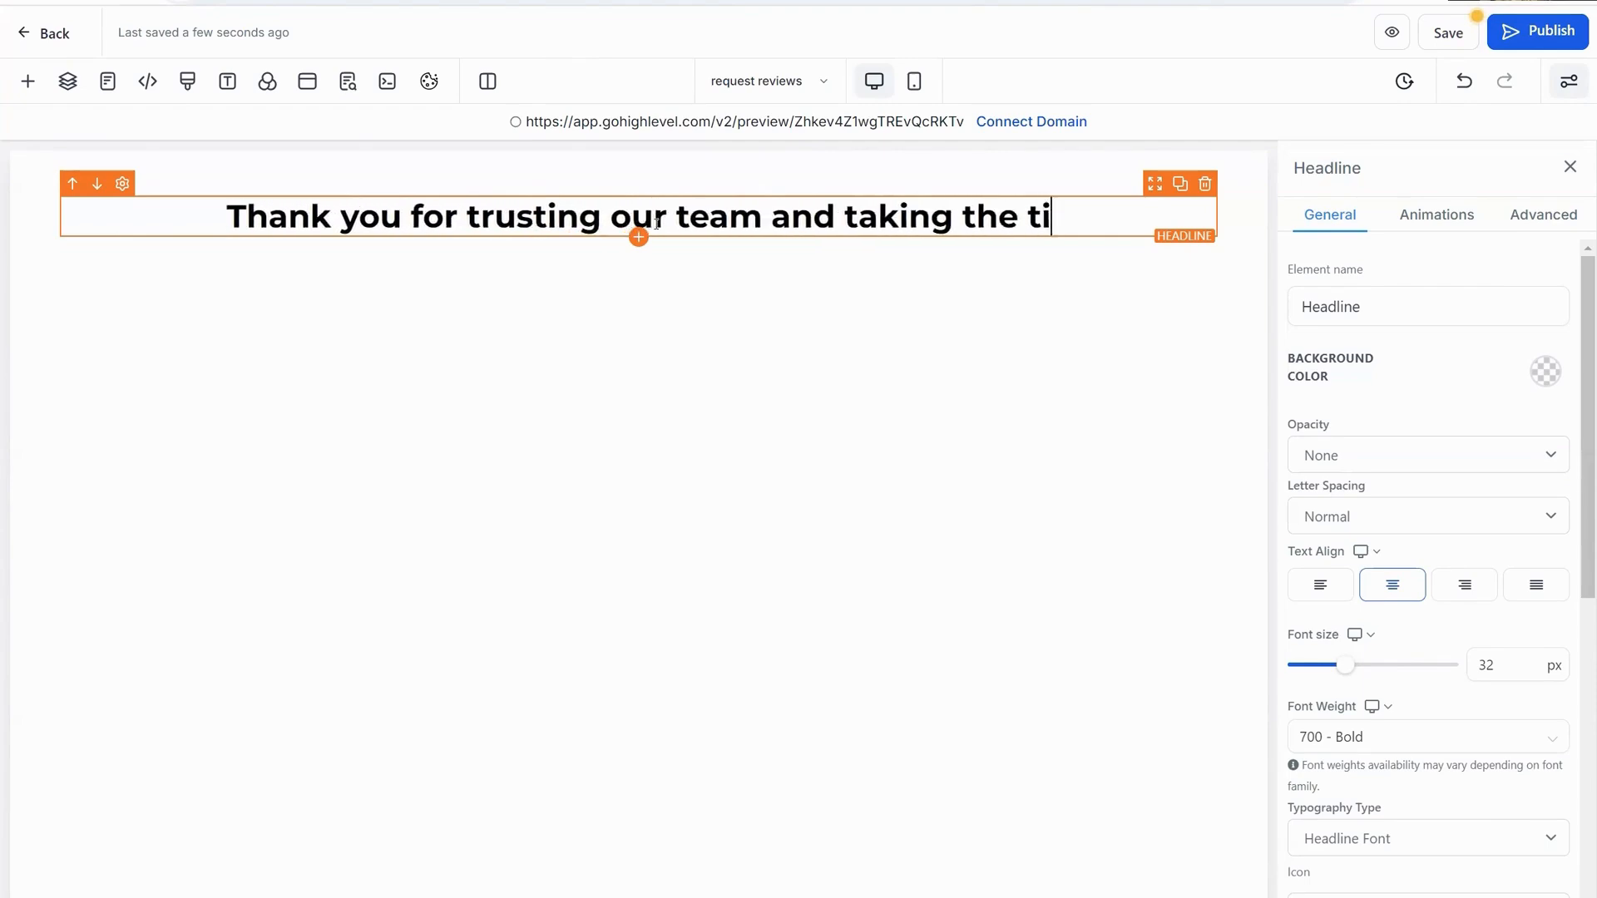
{"action": "type", "text": "me to leave u"}
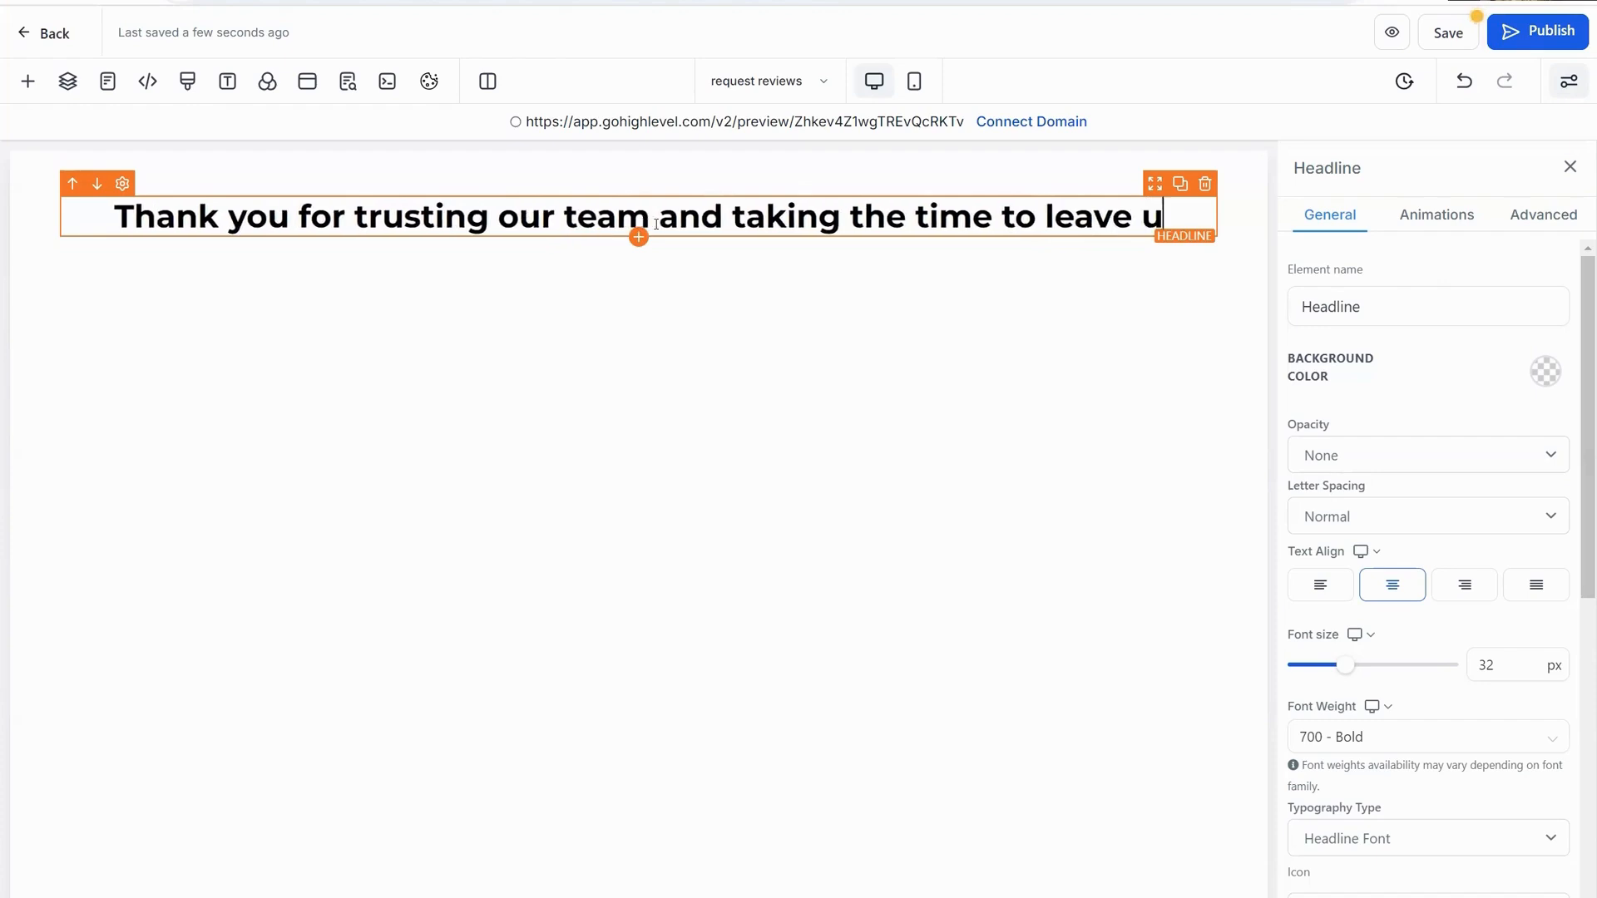
{"action": "type", "text": "s a review"}
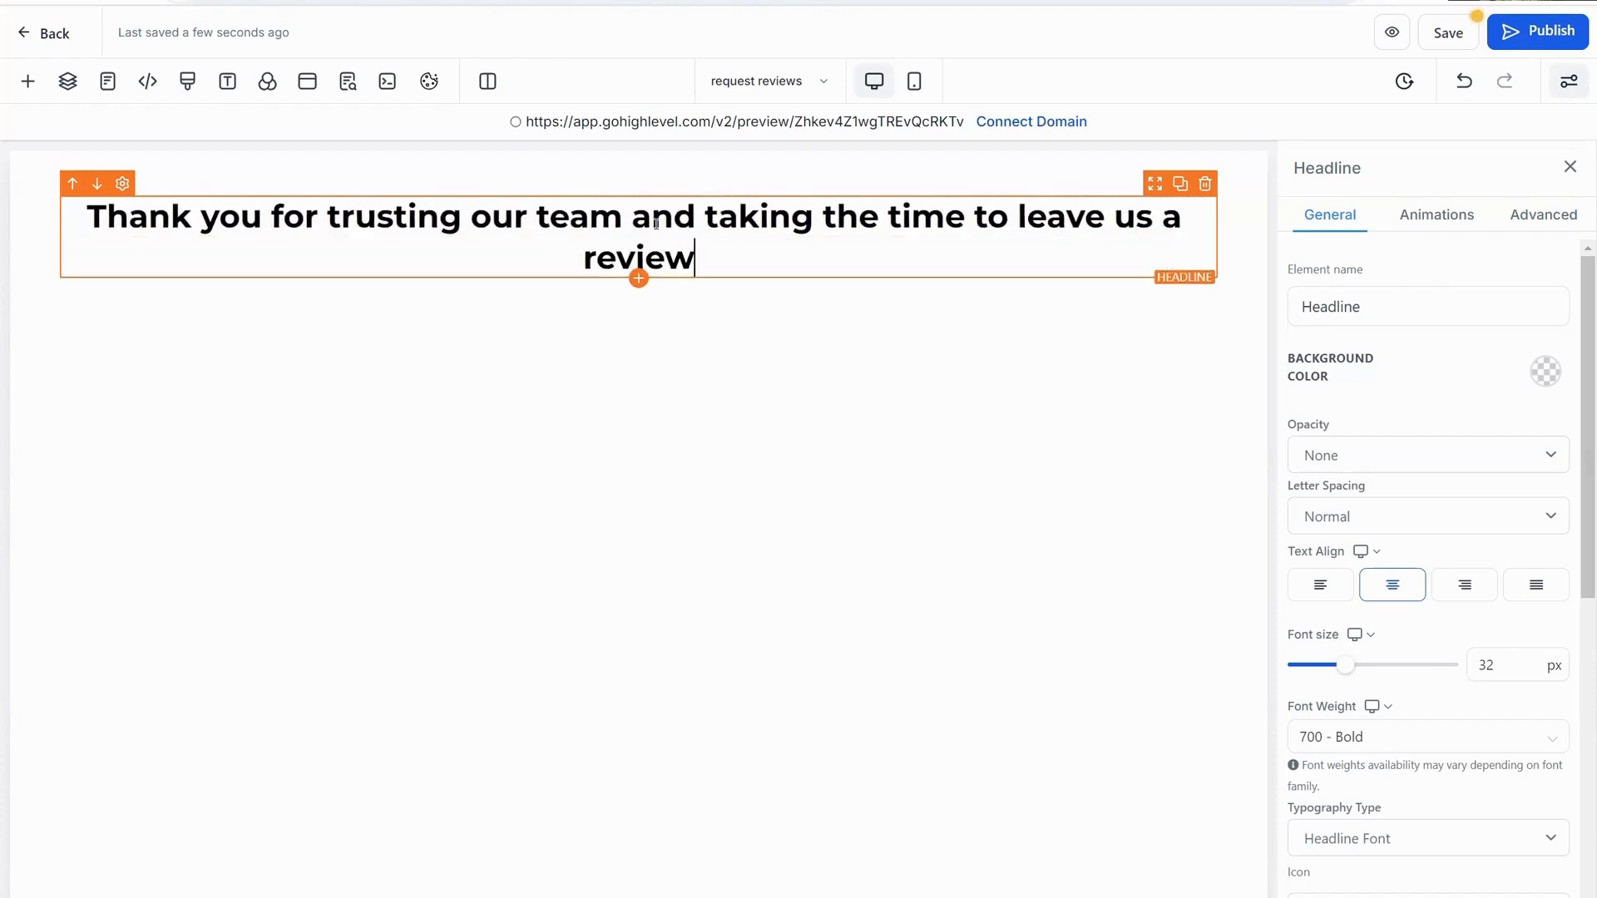
{"action": "type", "text": ".  Yo"}
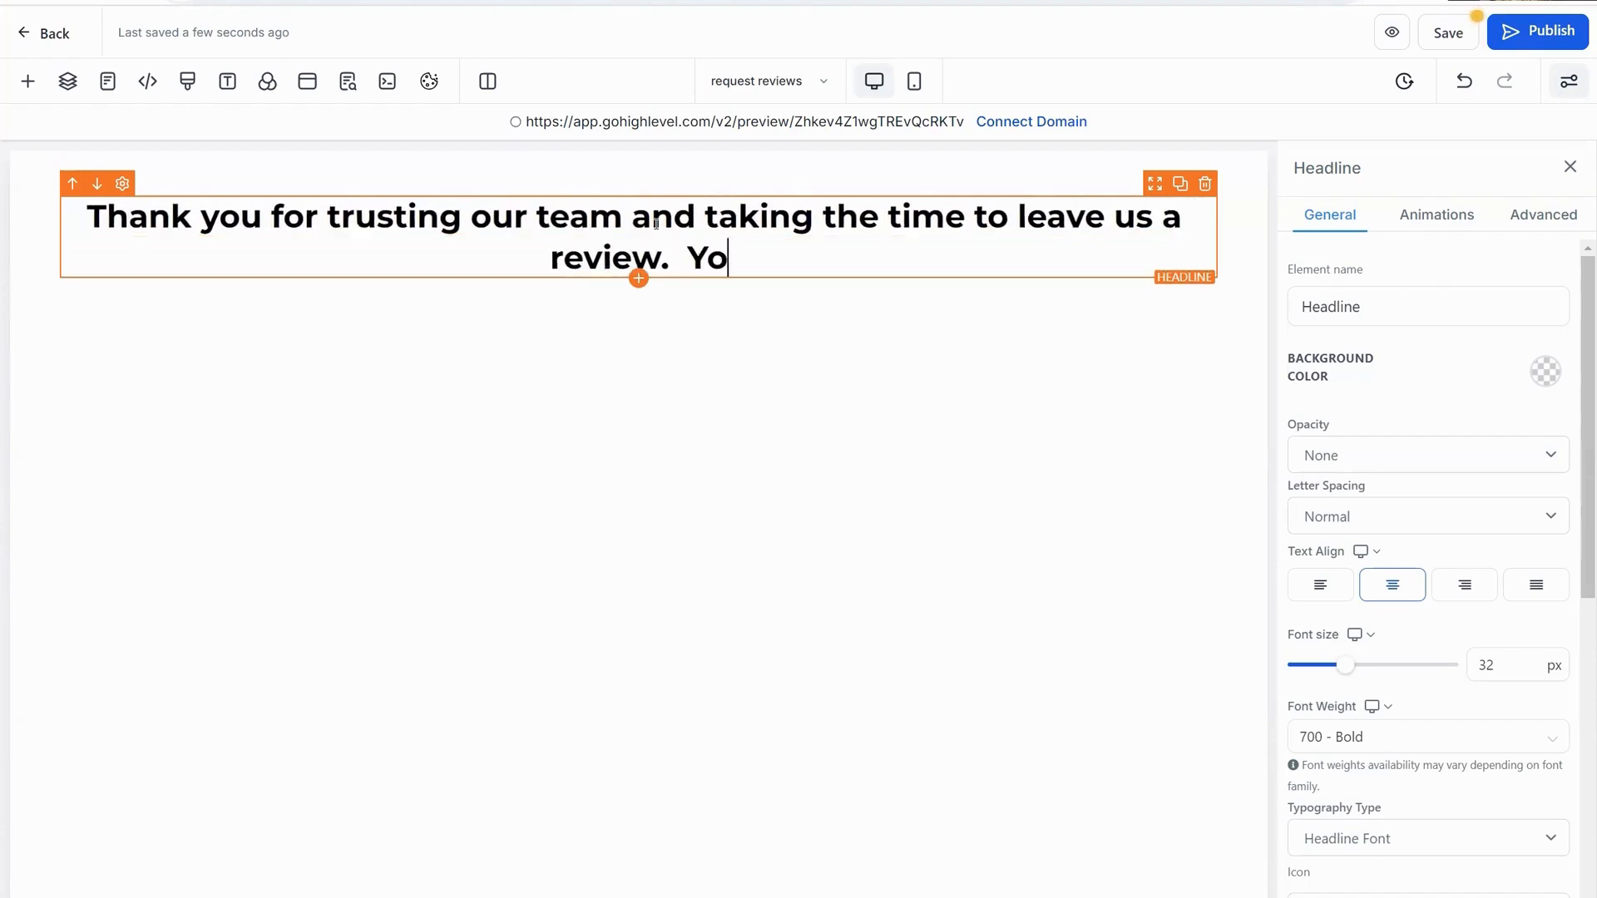
{"action": "type", "text": "ur review wil"}
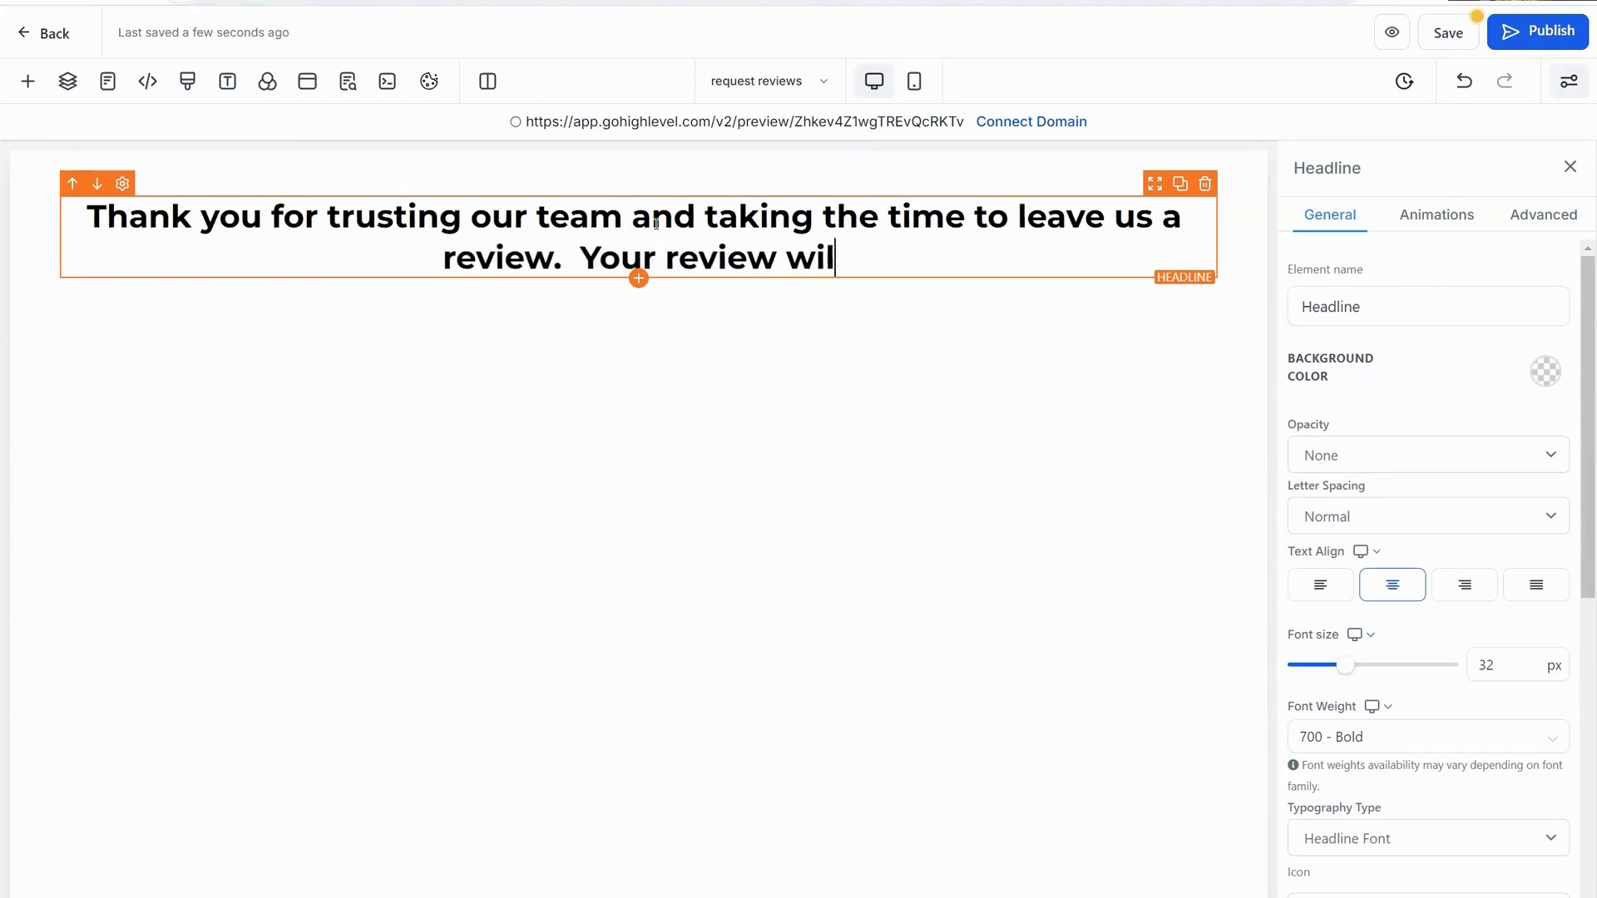
{"action": "type", "text": "l help other"}
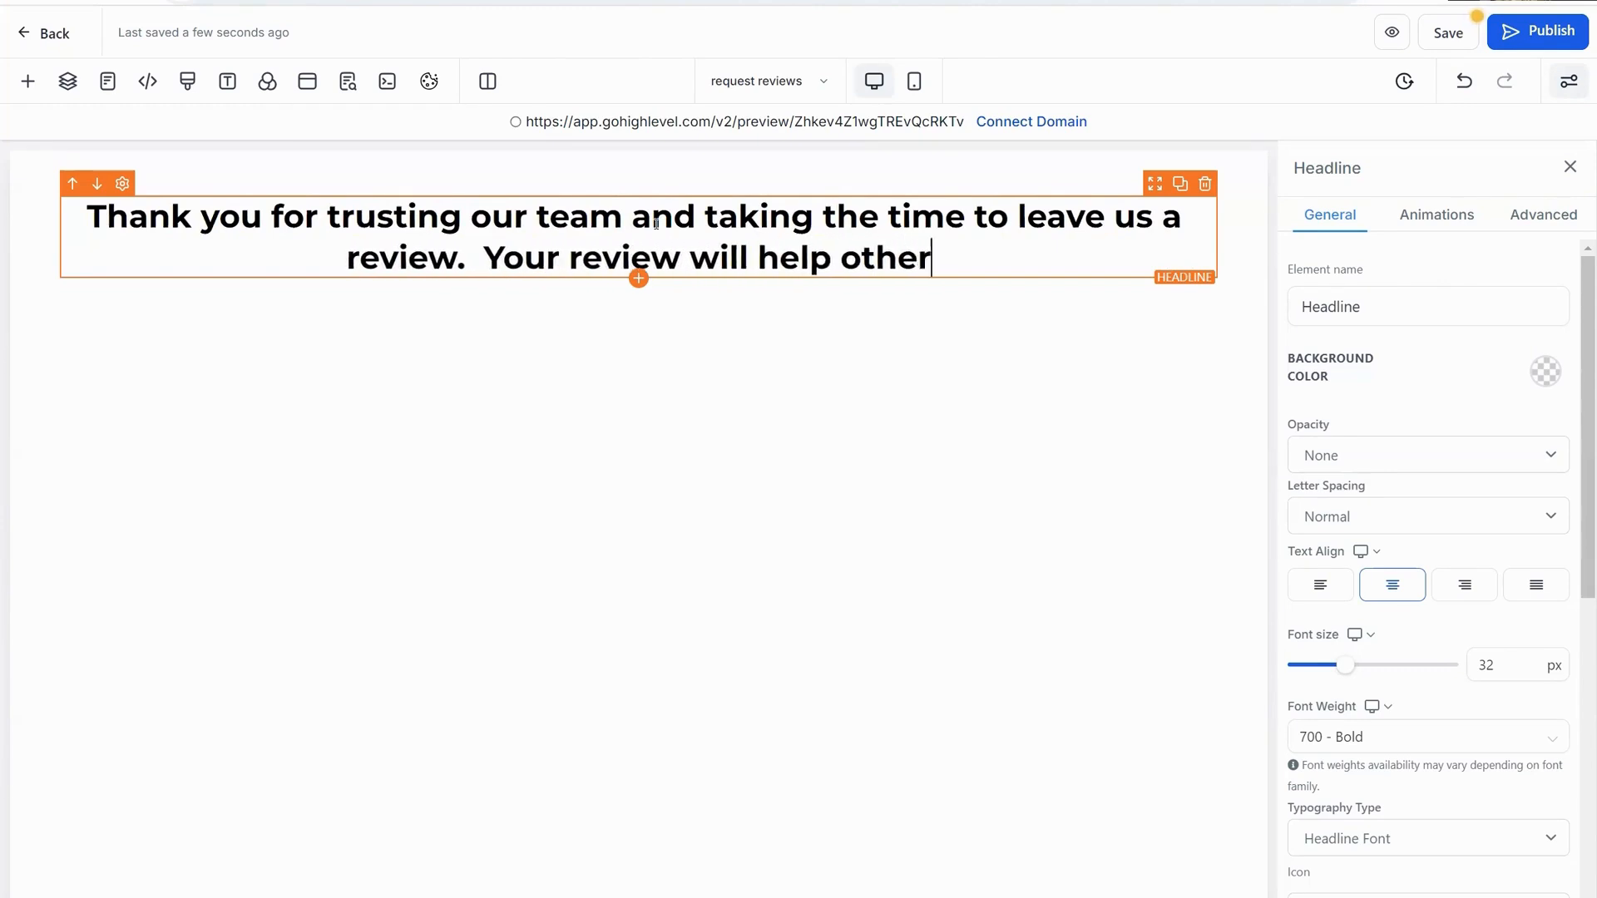
{"action": "type", "text": "s in "}
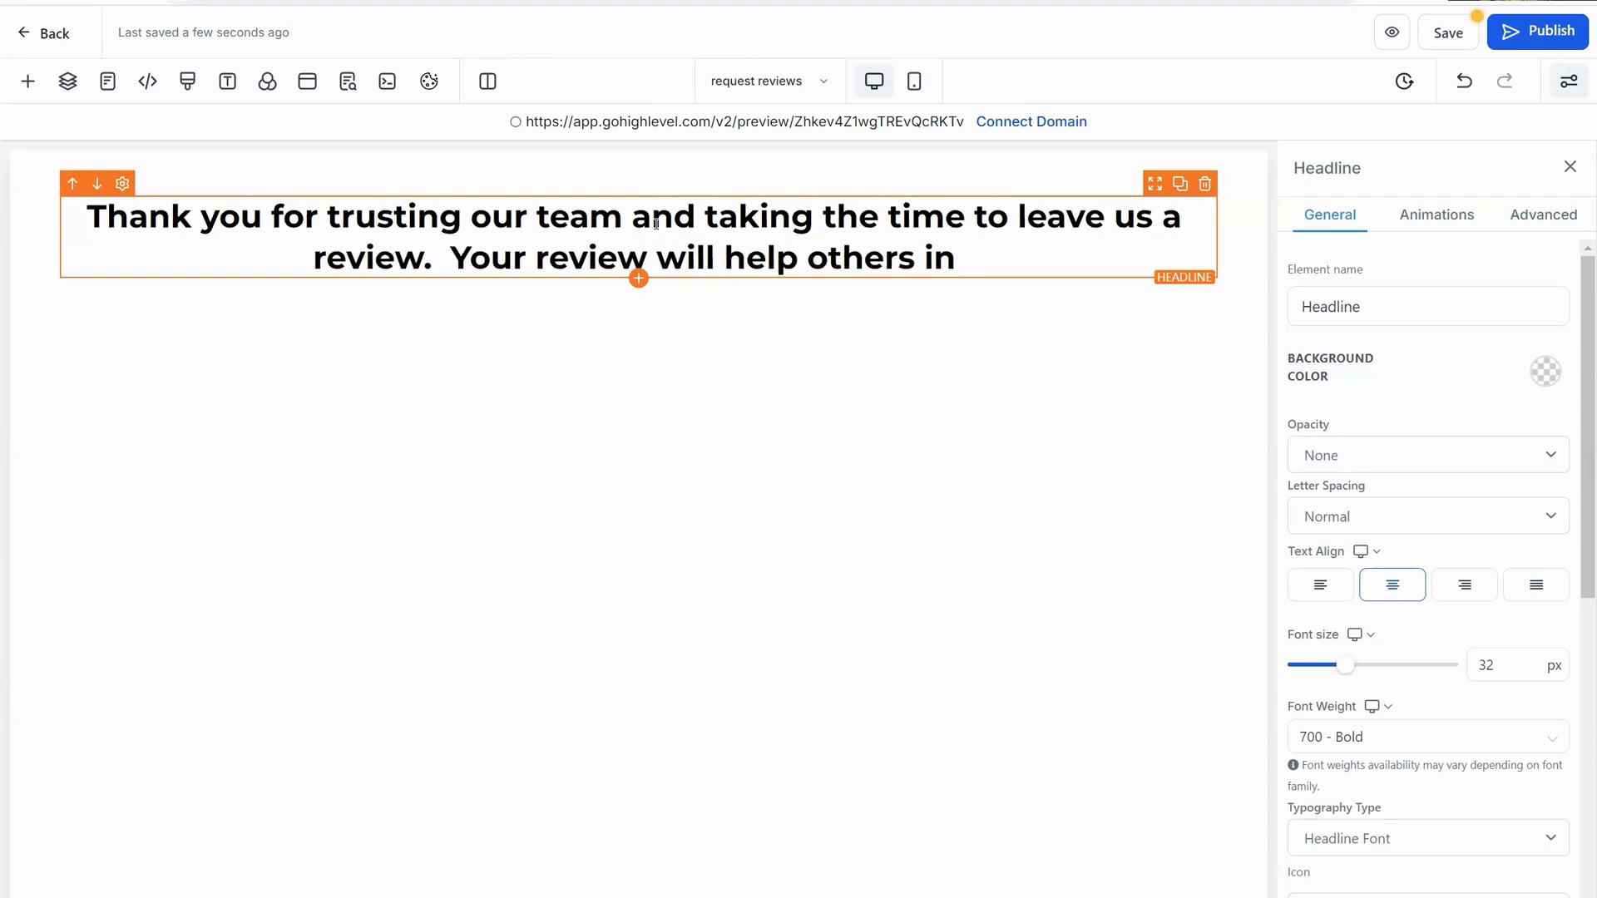
{"action": "type", "text": "finding"}
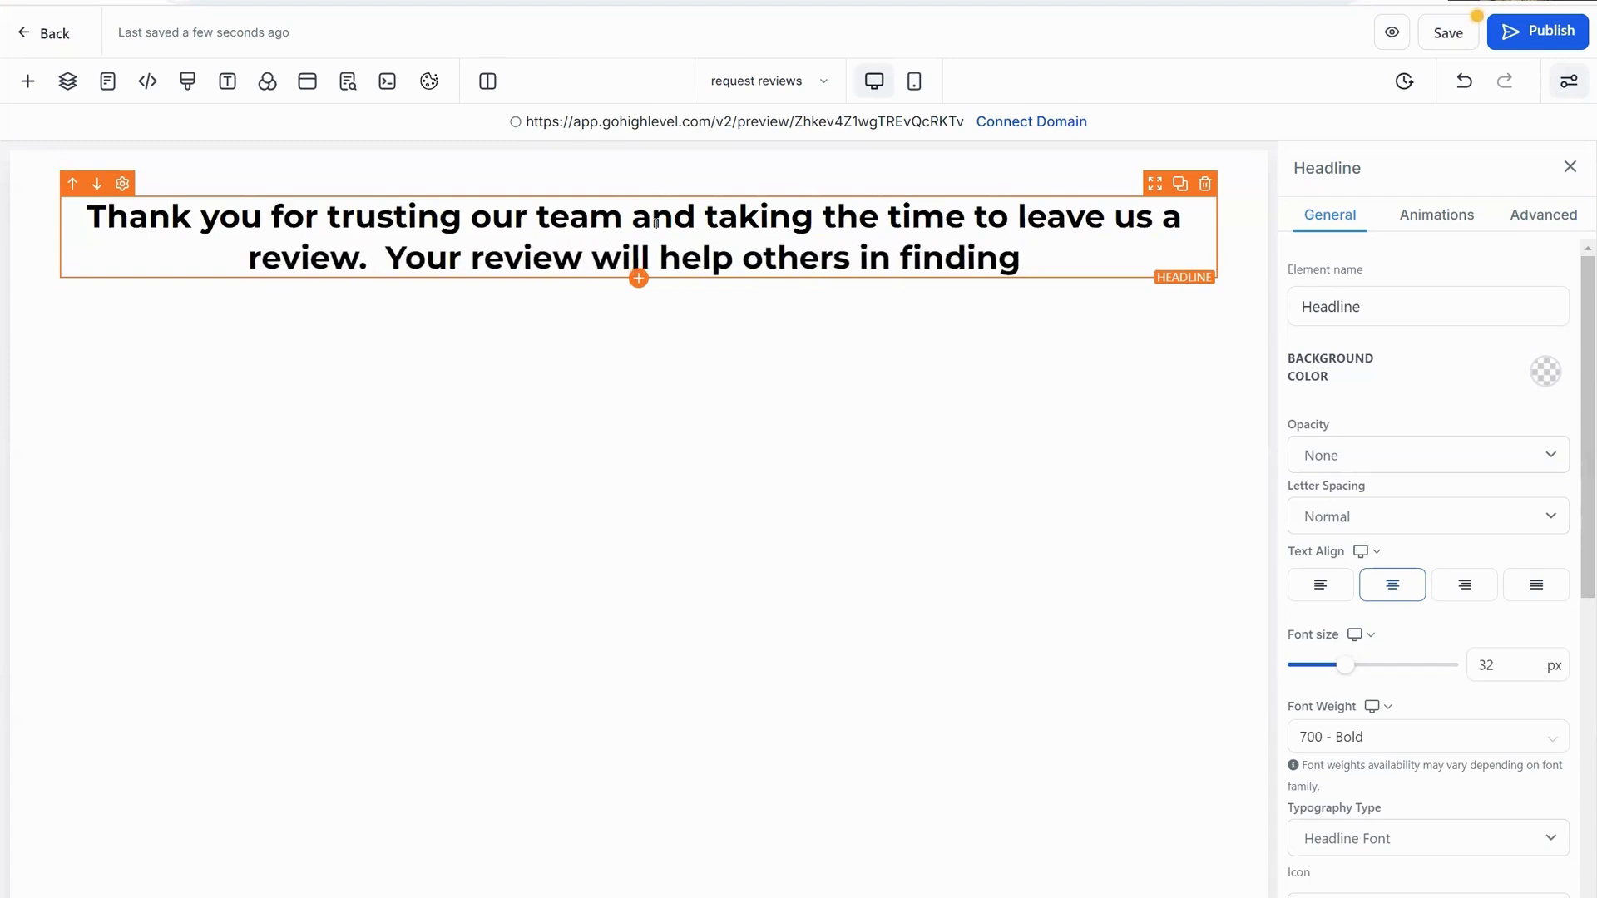
{"action": "type", "text": " an experi"}
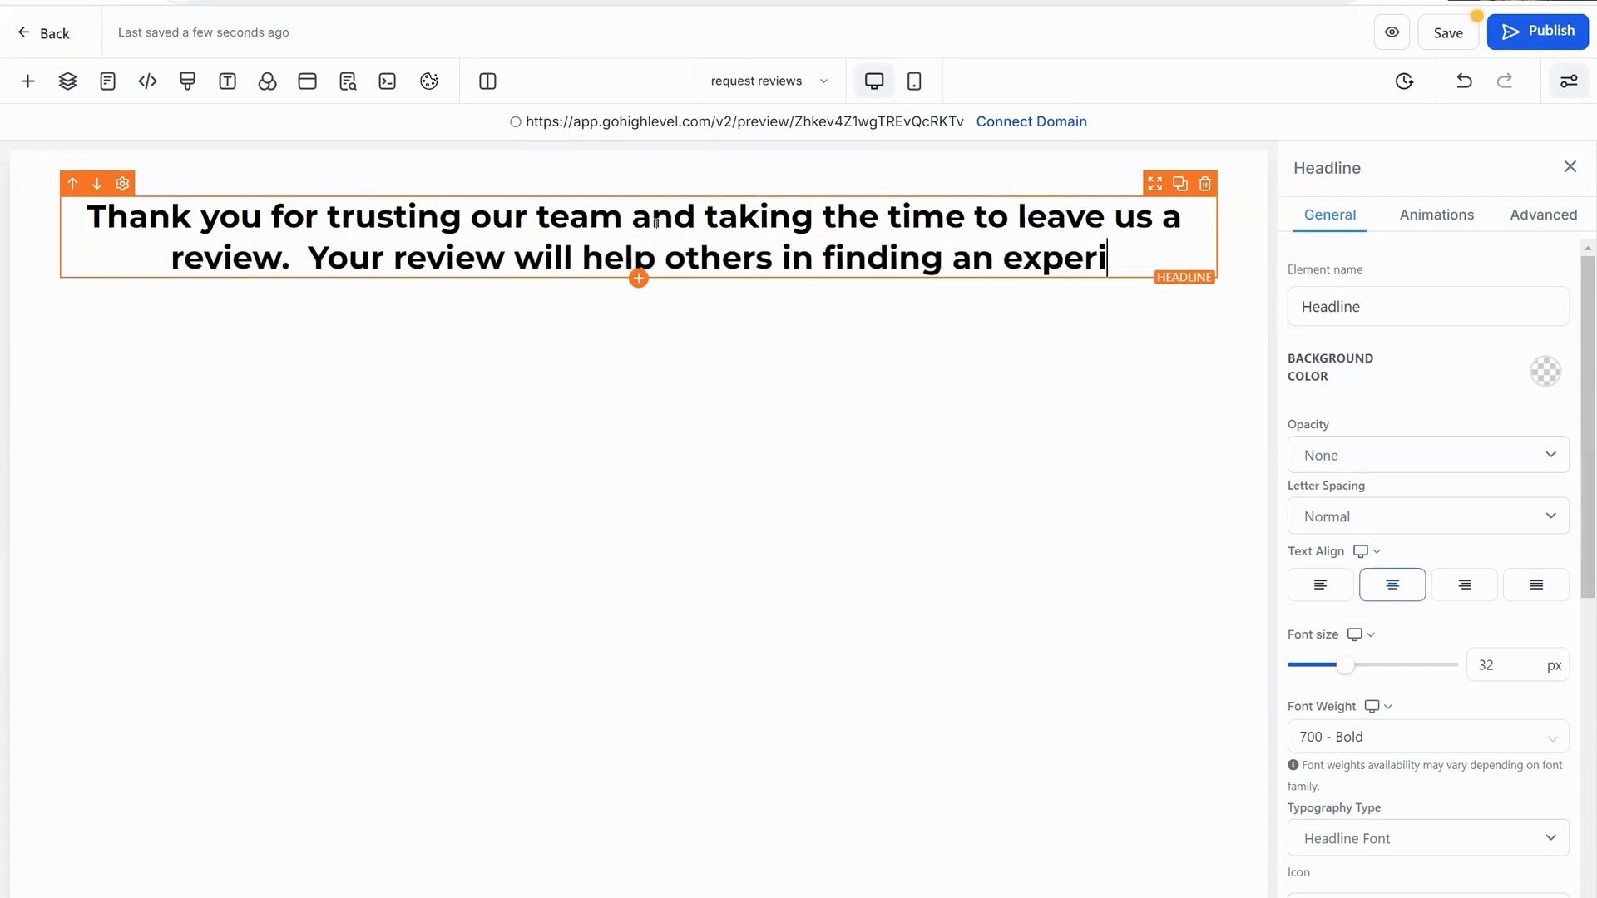
{"action": "type", "text": "enced t"}
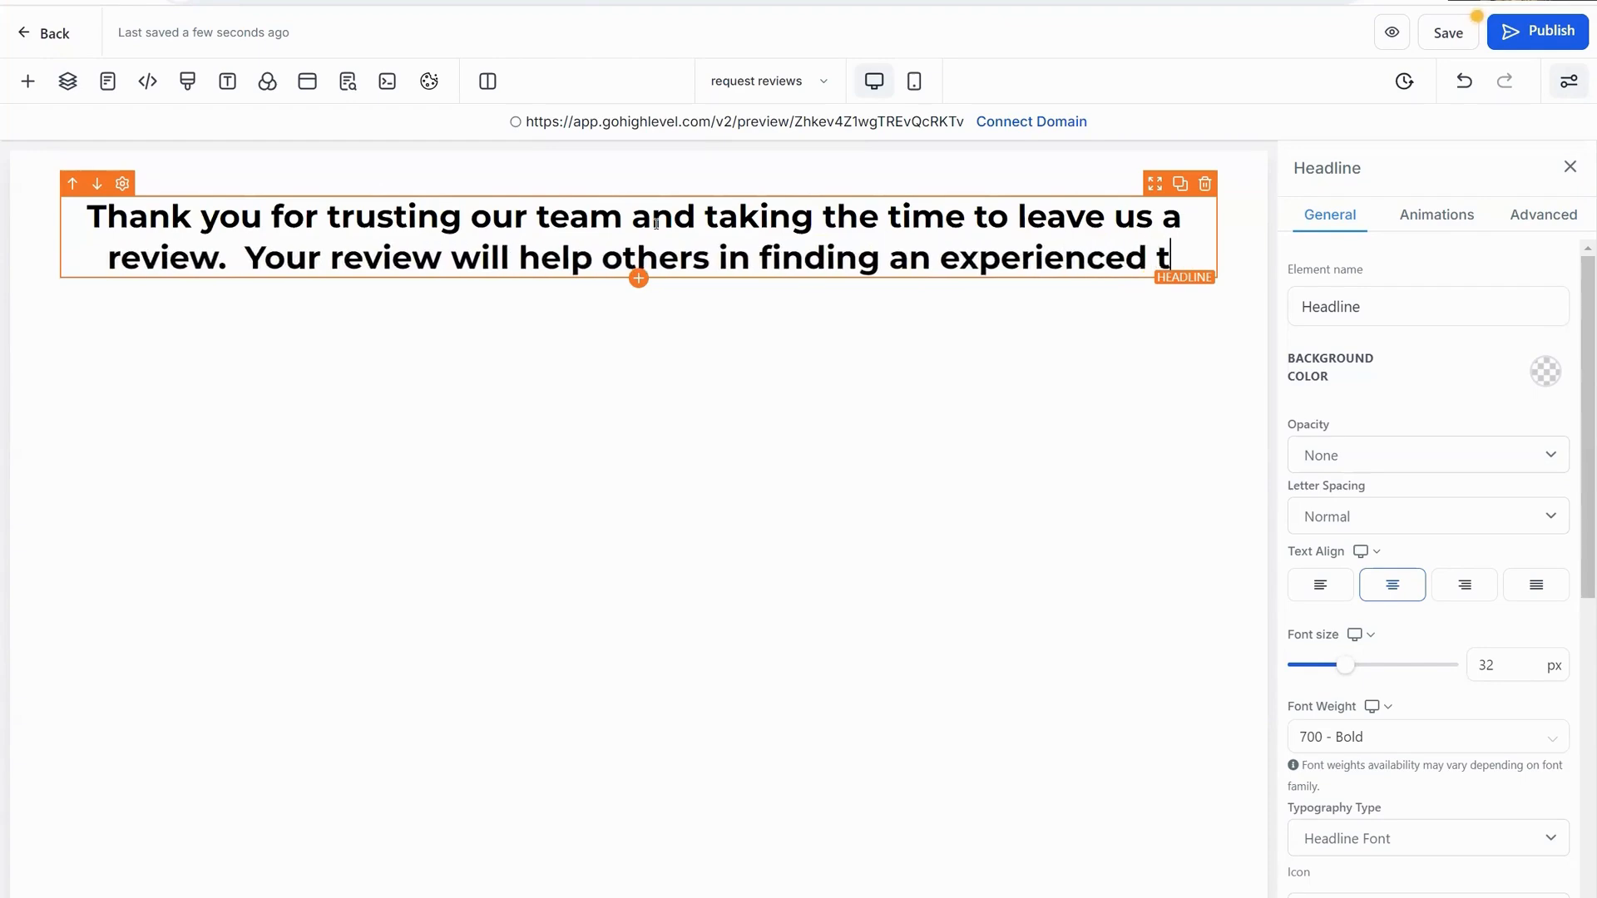
{"action": "key", "text": "BackSpace"}
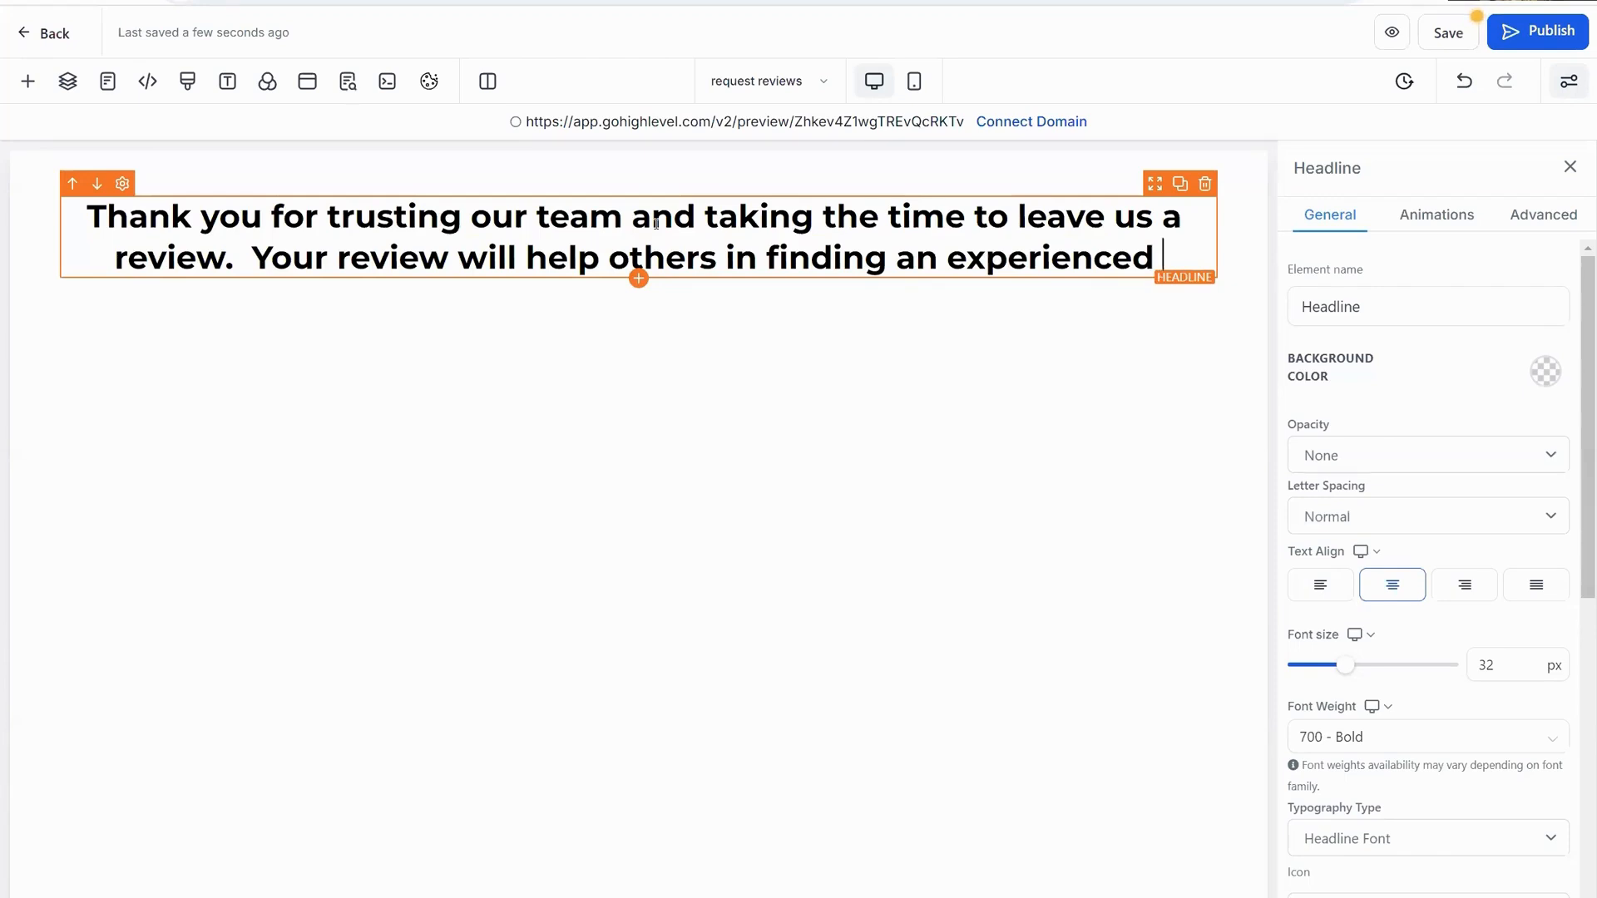
{"action": "type", "text": "mar"}
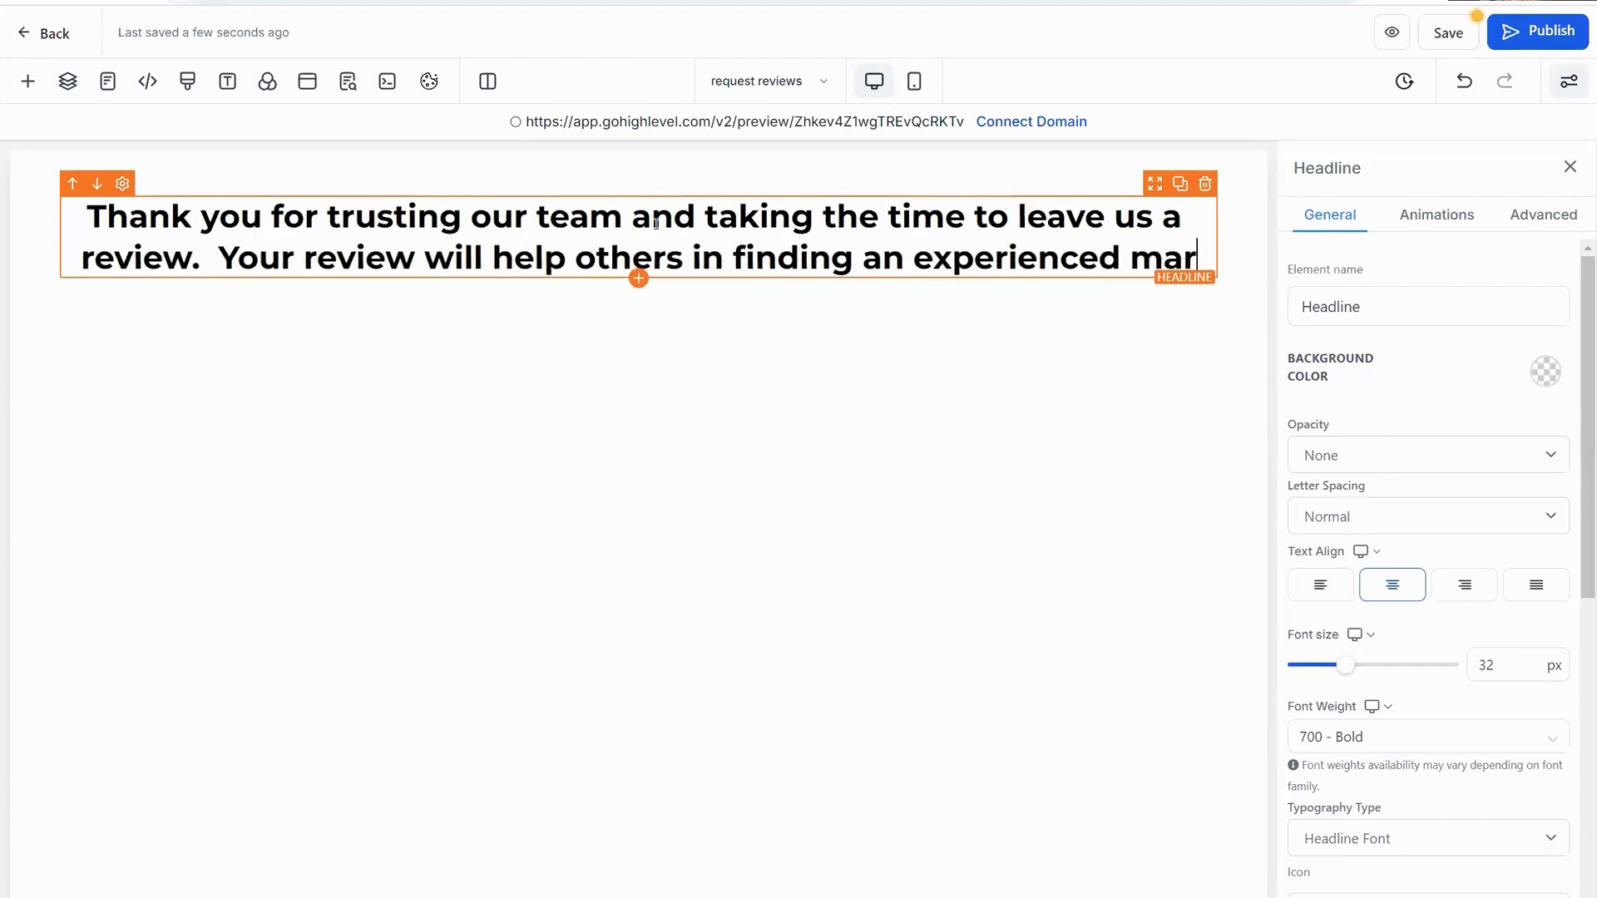
{"action": "type", "text": "keting com"}
{"action": "key", "text": "BackSpace"}
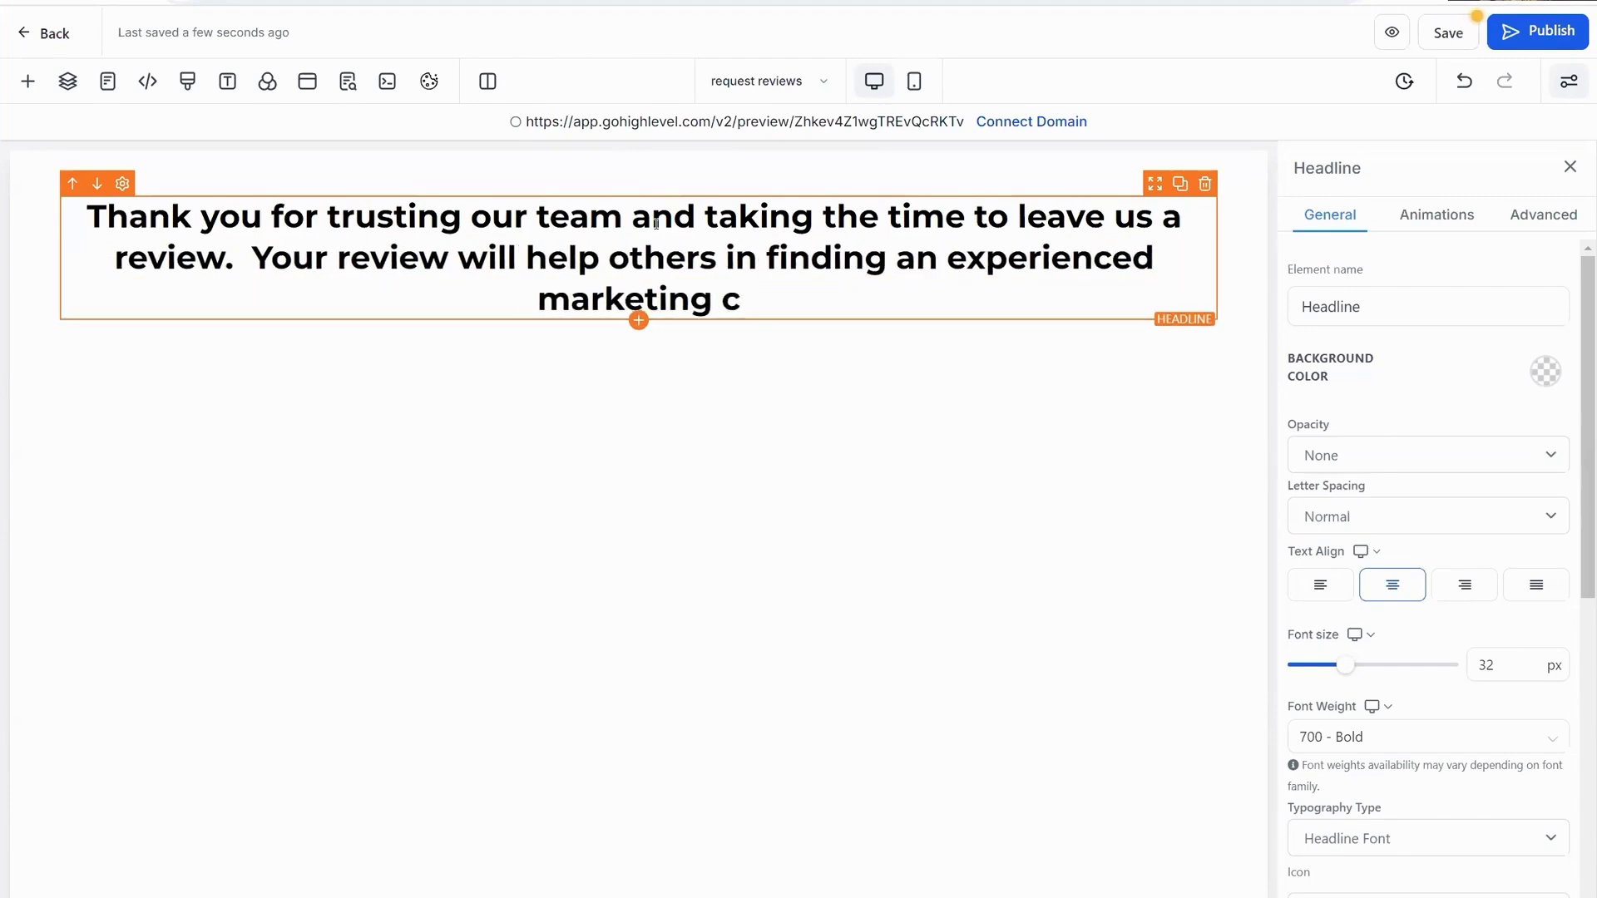
{"action": "type", "text": "oma"}
{"action": "key", "text": "BackSpace"}
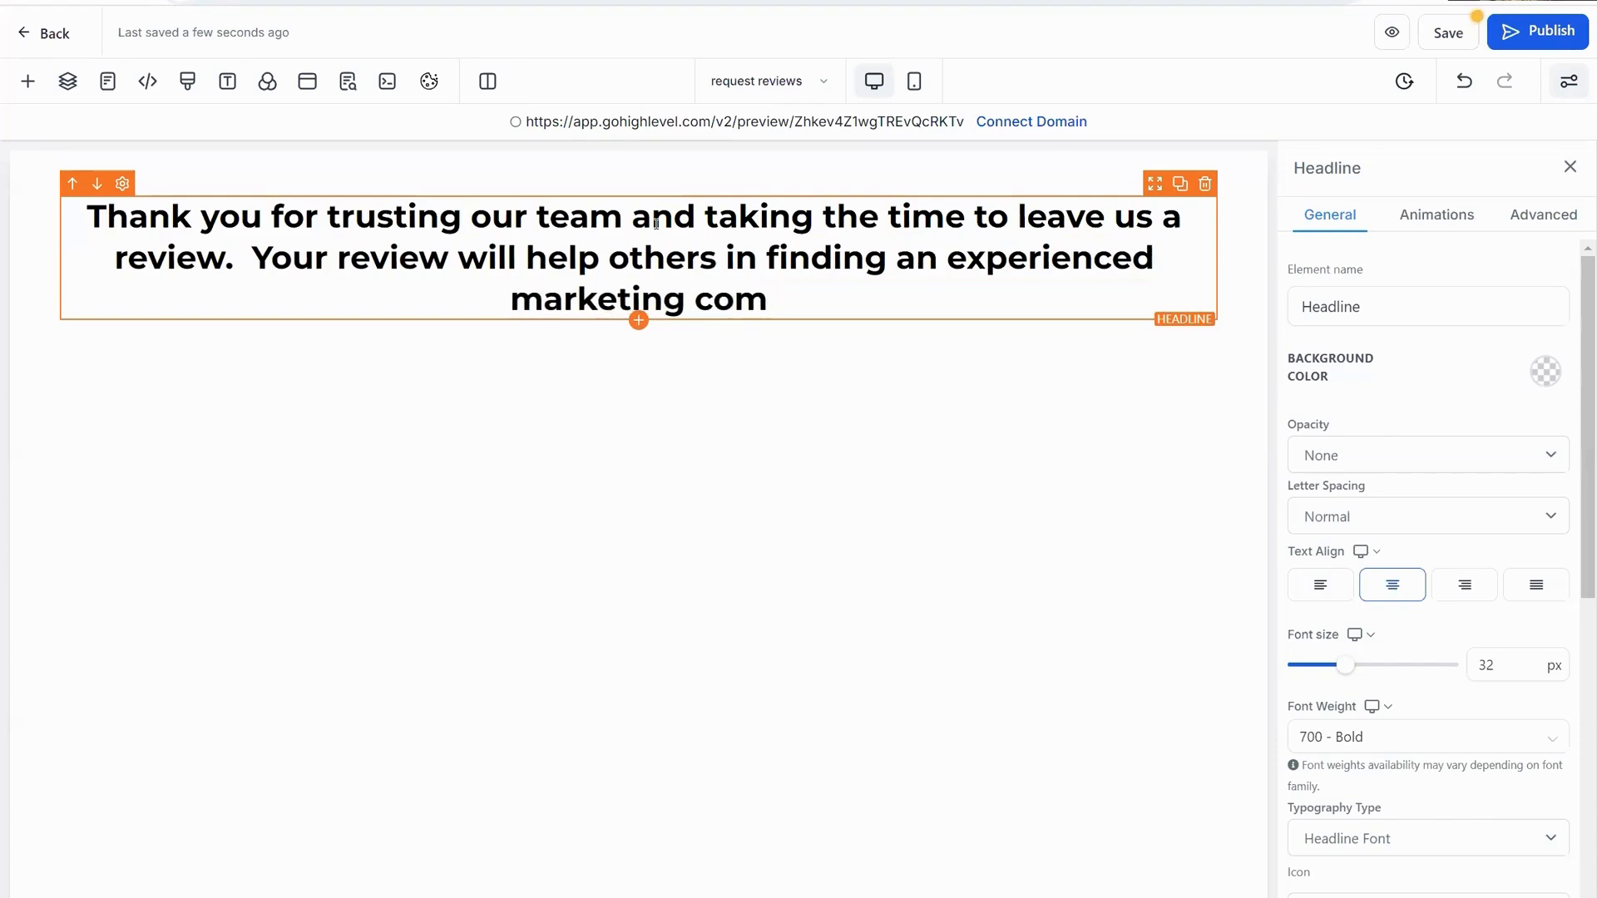
Finish the headline's 'marketing company' wording and add the IFTSLogoInverse.png logo image beneath it
{"action": "type", "text": "pany"}
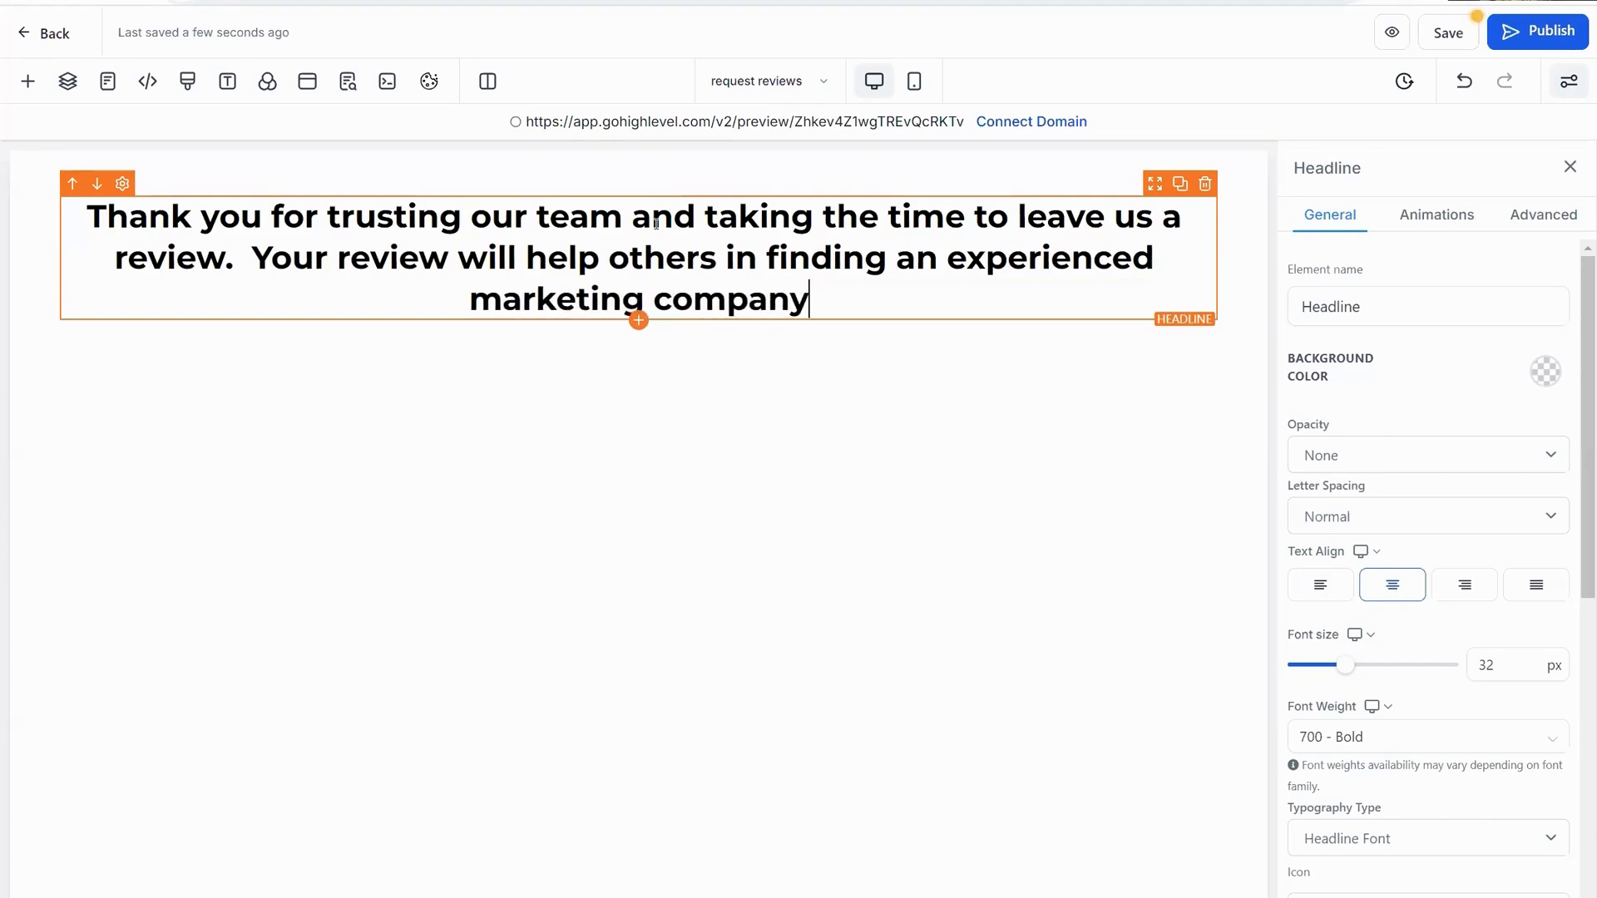
{"action": "left_click", "coordinate": [508, 312]}
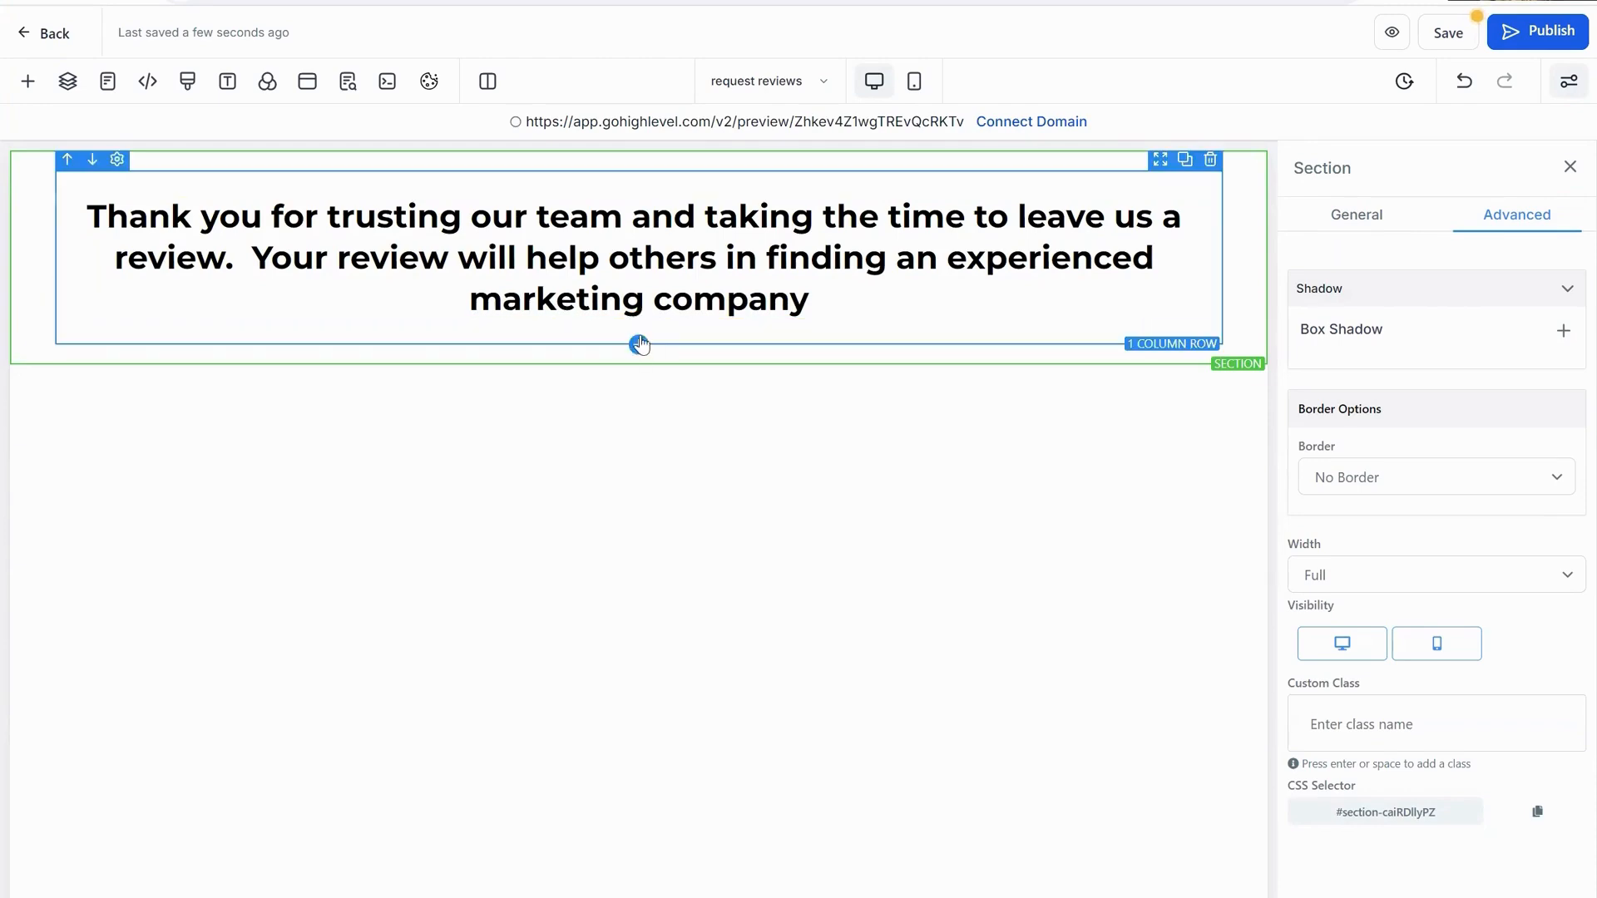
{"action": "left_click", "coordinate": [638, 321]}
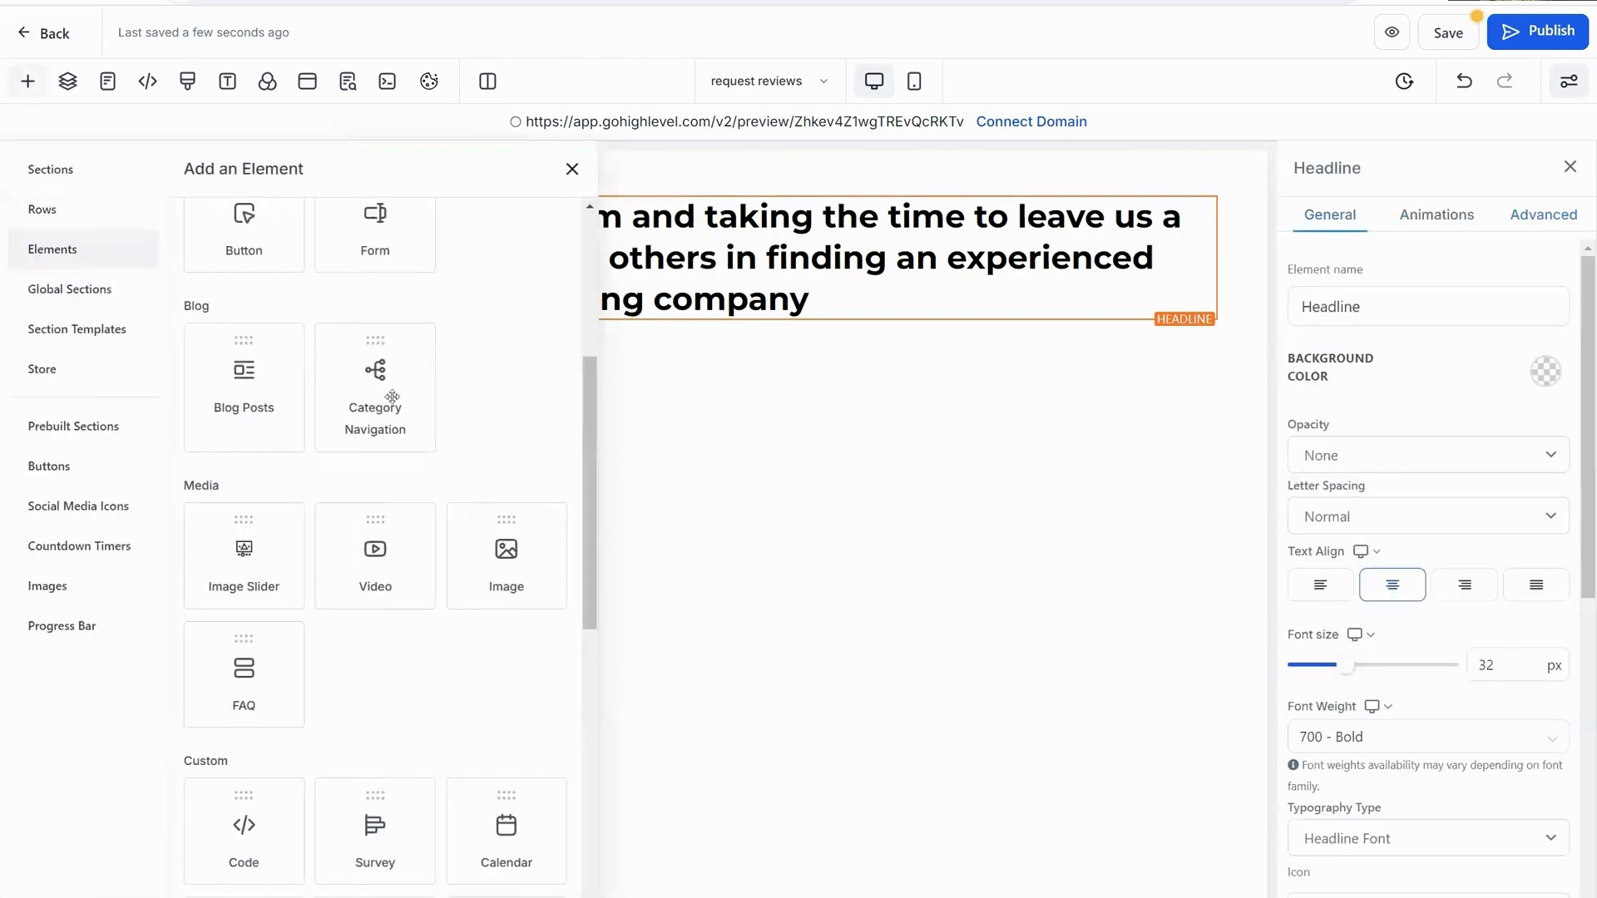
{"action": "left_click", "coordinate": [519, 577]}
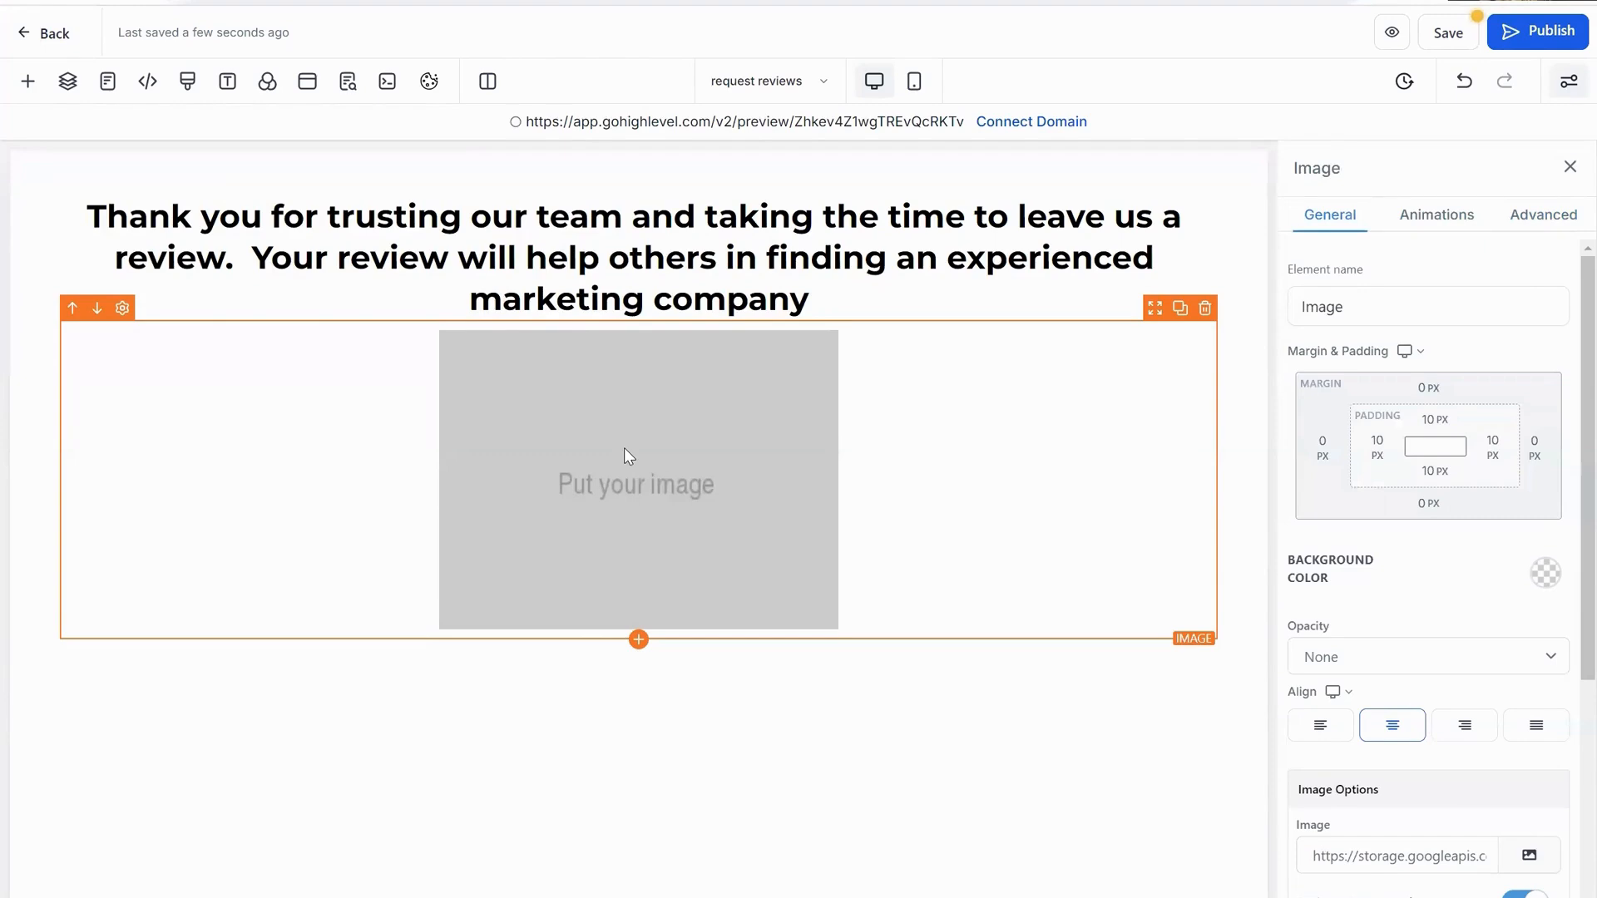
{"action": "scroll", "coordinate": [1465, 527], "scroll_direction": "down", "scroll_amount": 4}
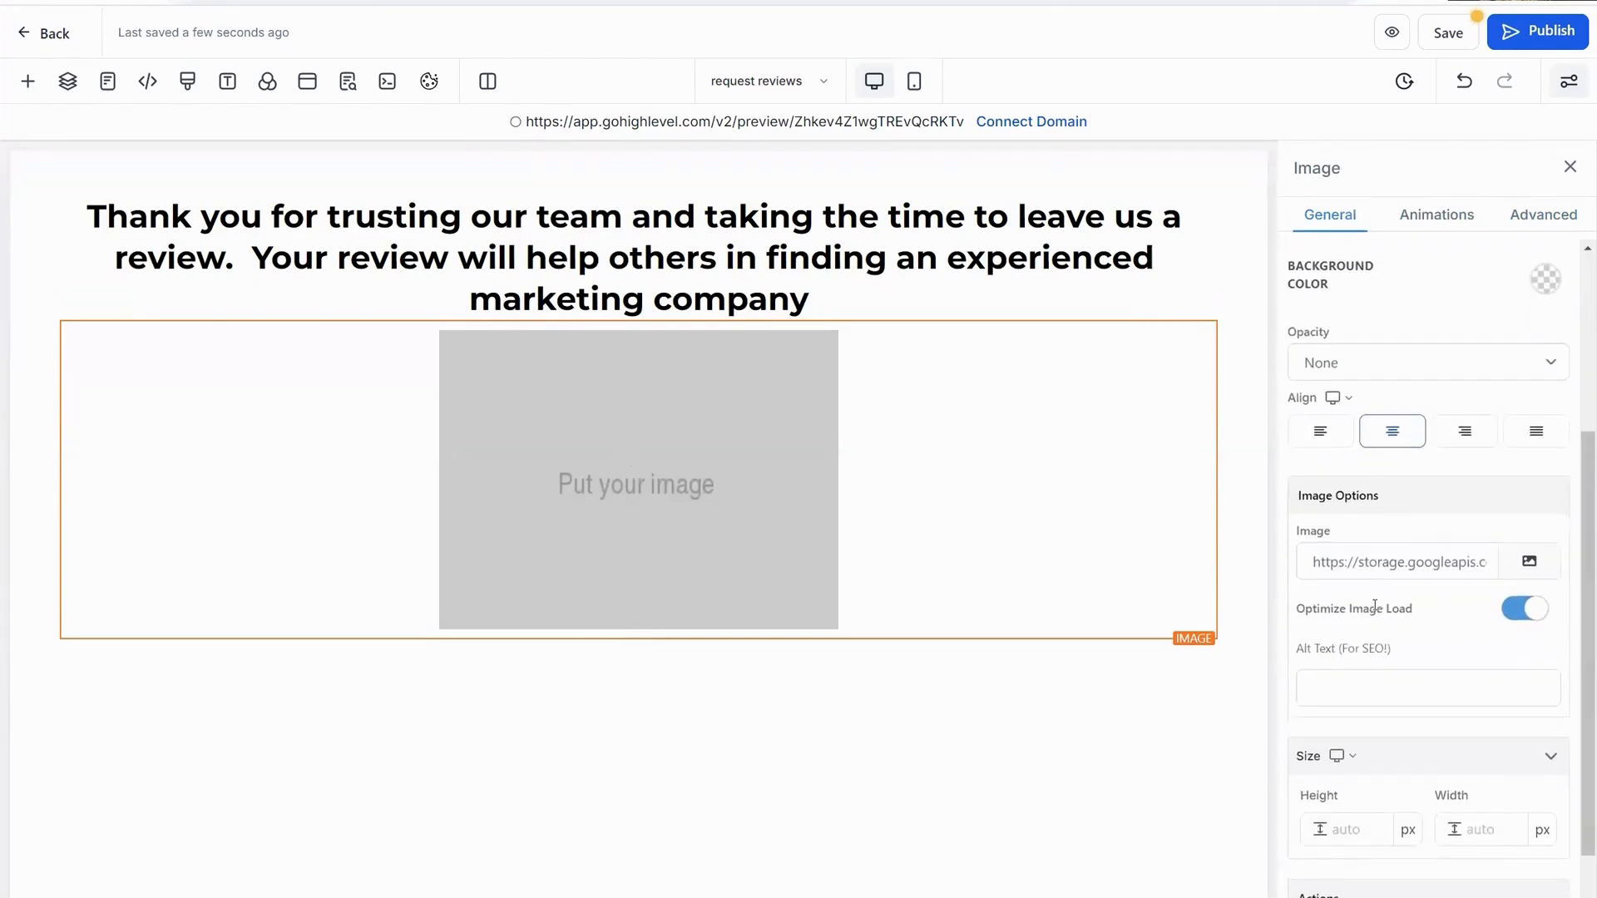
{"action": "left_click", "coordinate": [1530, 571]}
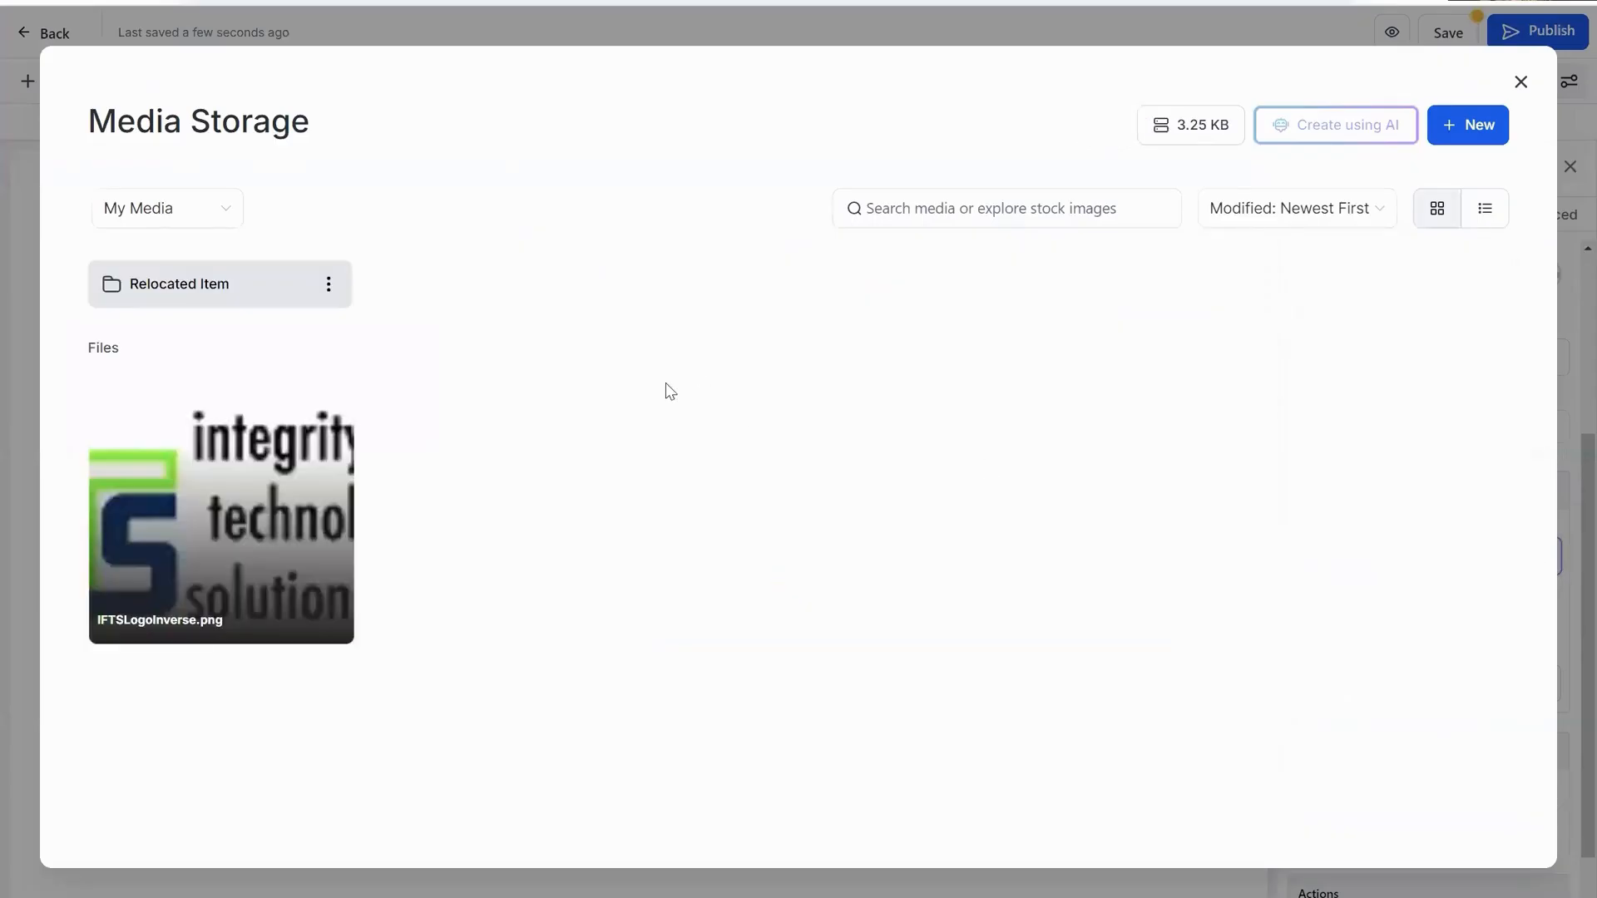
{"action": "left_click", "coordinate": [216, 493]}
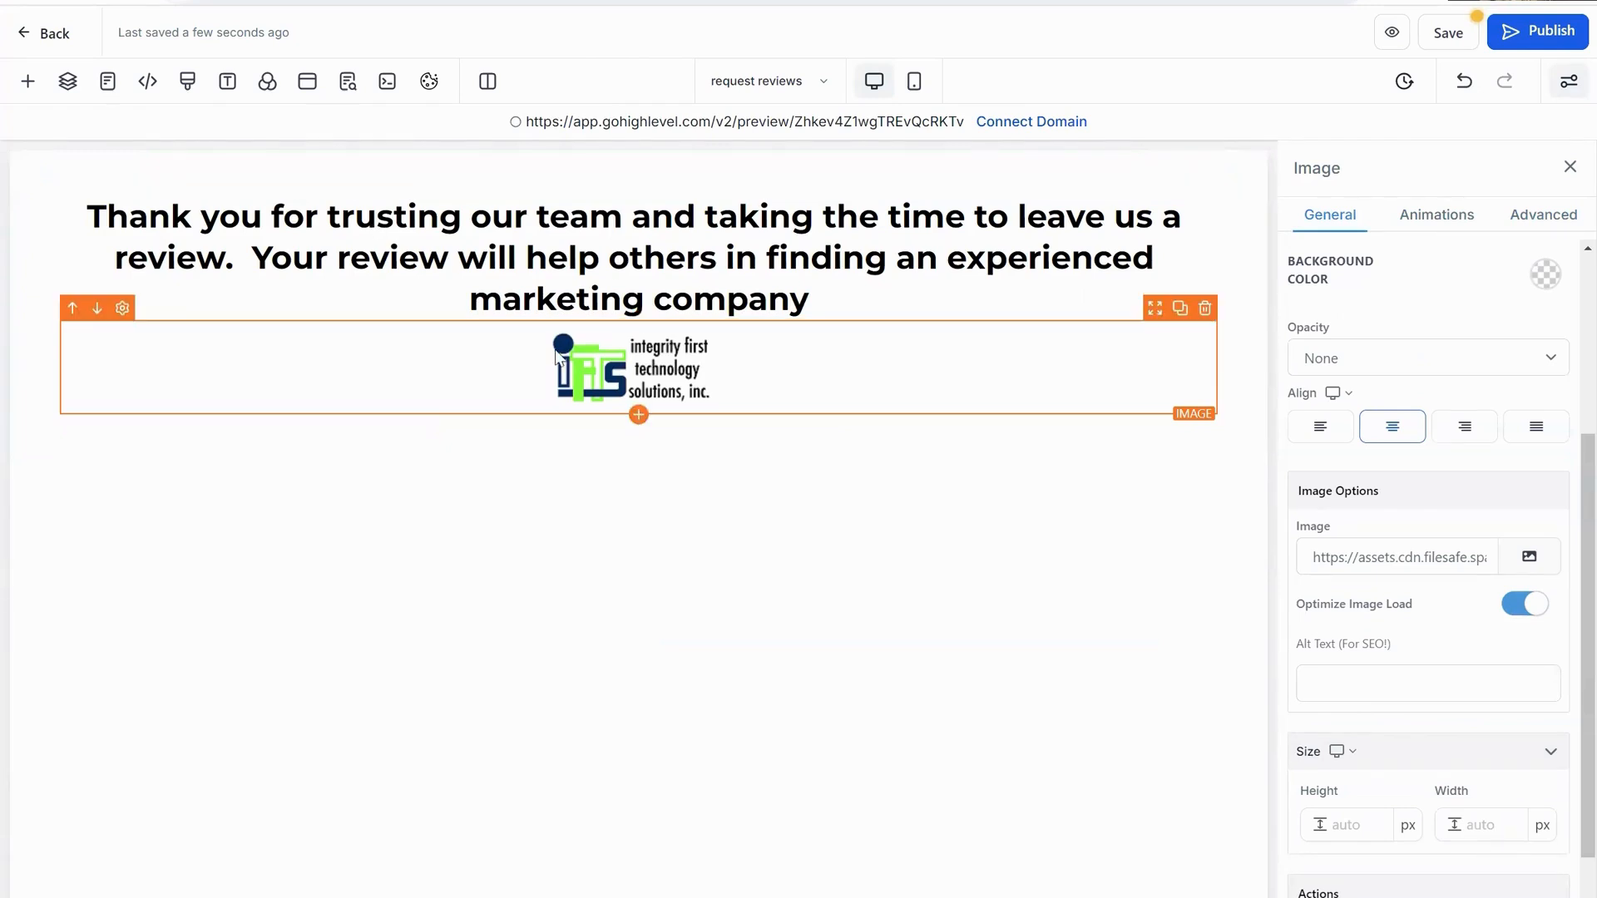
Add a paragraph below the logo reading 'We hope that your experience exceeded your expectations'
{"action": "left_click", "coordinate": [638, 413]}
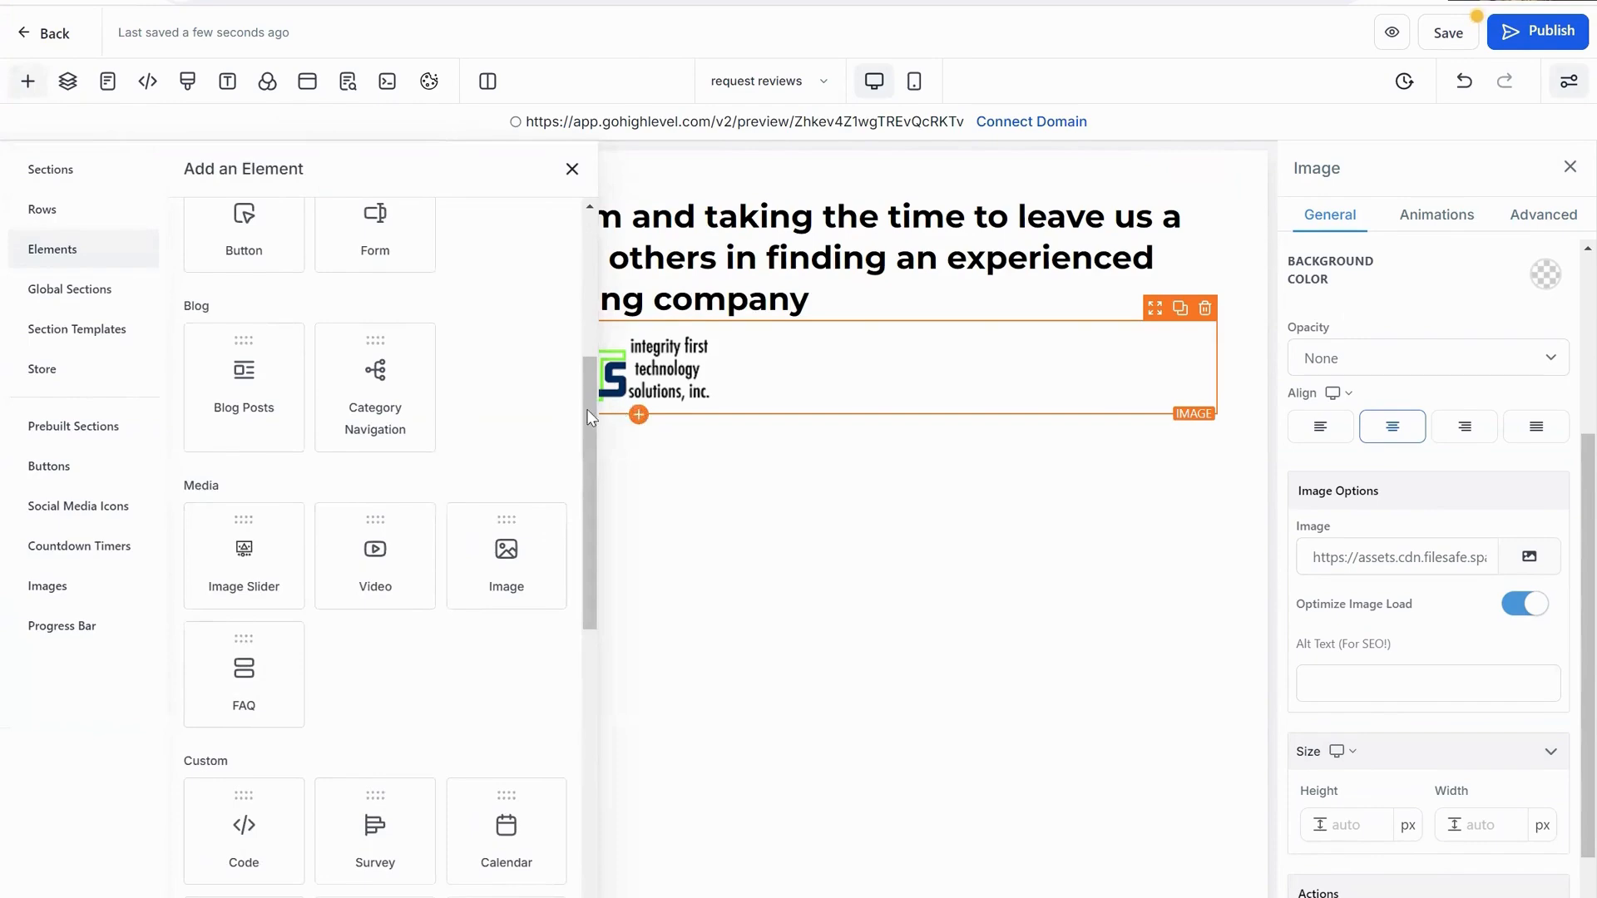
{"action": "scroll", "coordinate": [445, 391], "scroll_direction": "up", "scroll_amount": 5}
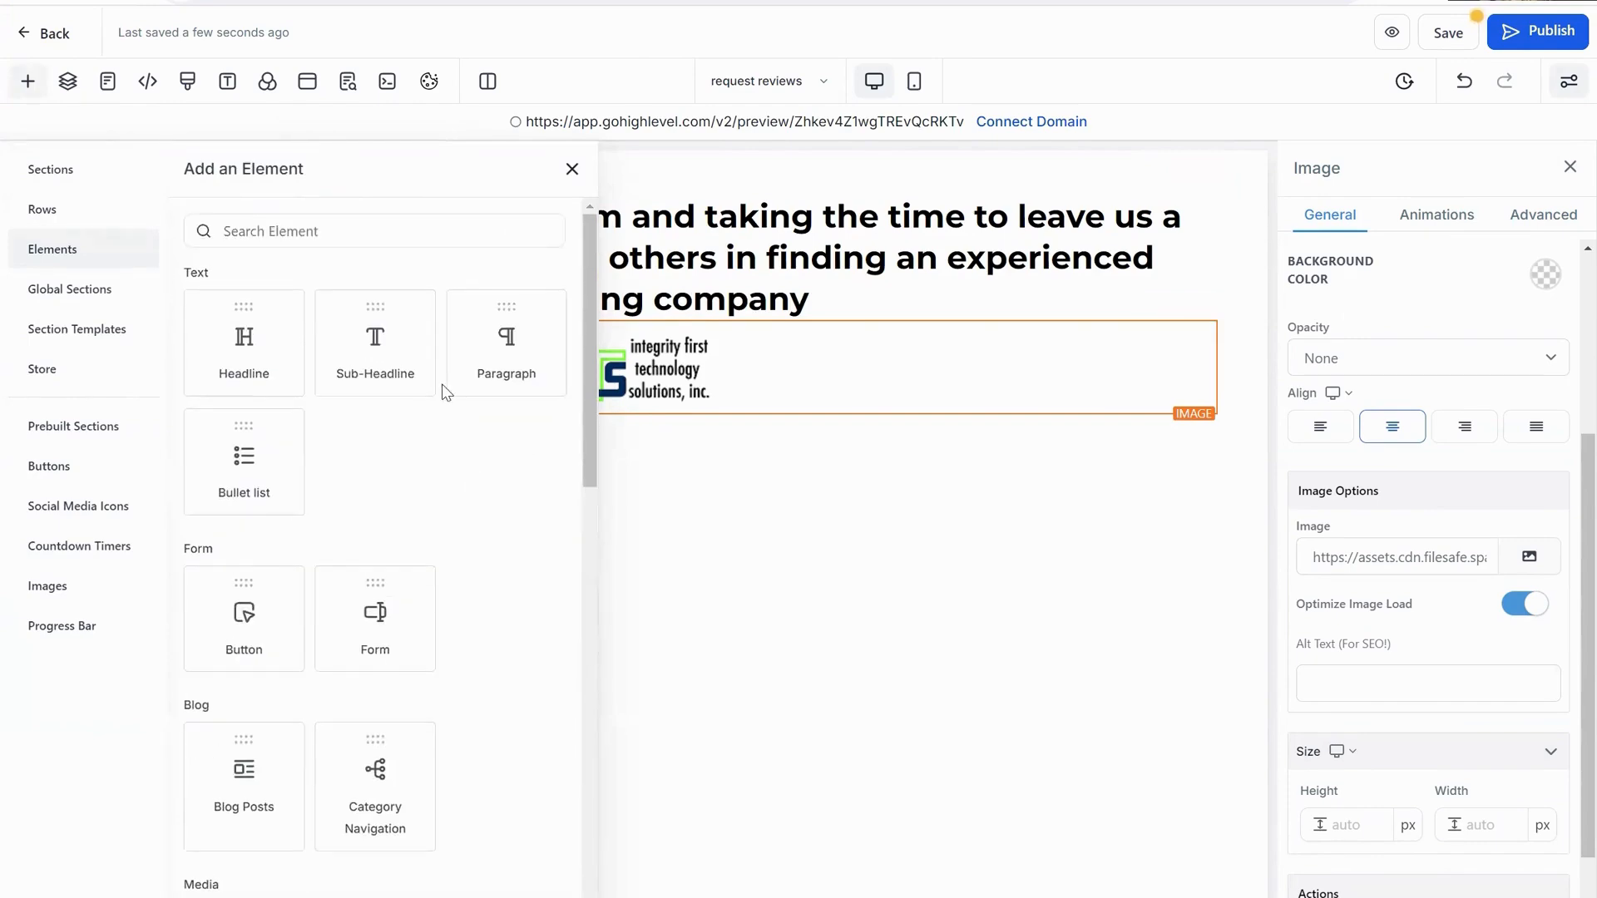
{"action": "left_click_drag", "start_coordinate": [510, 329], "coordinate": [689, 391]}
{"action": "triple_click", "coordinate": [638, 438]}
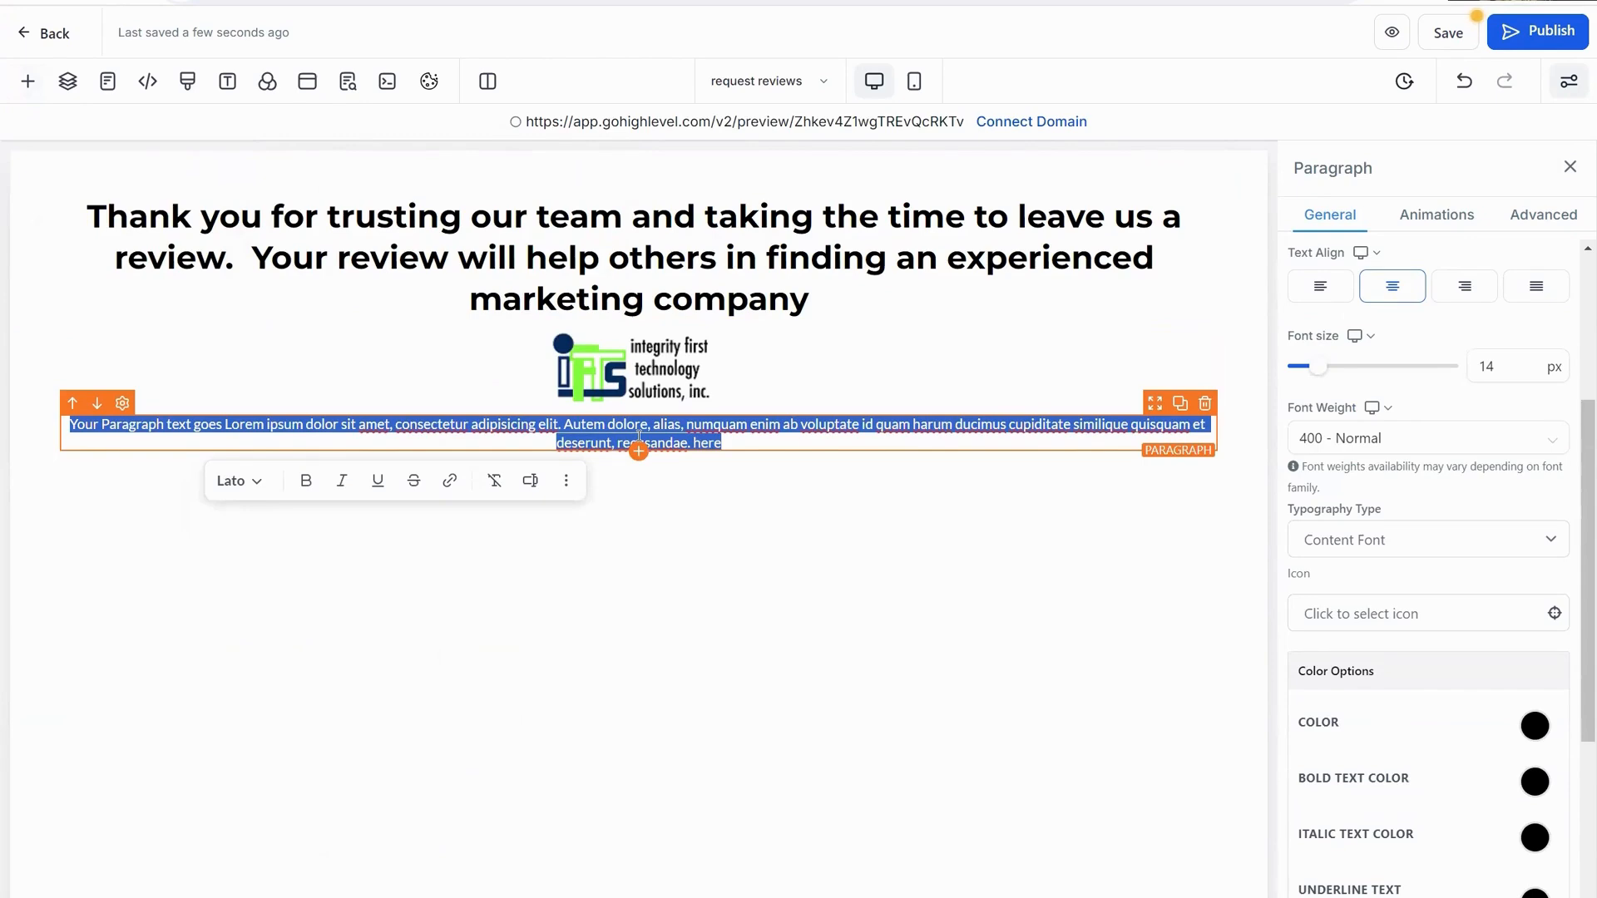
{"action": "type", "text": "We hope"}
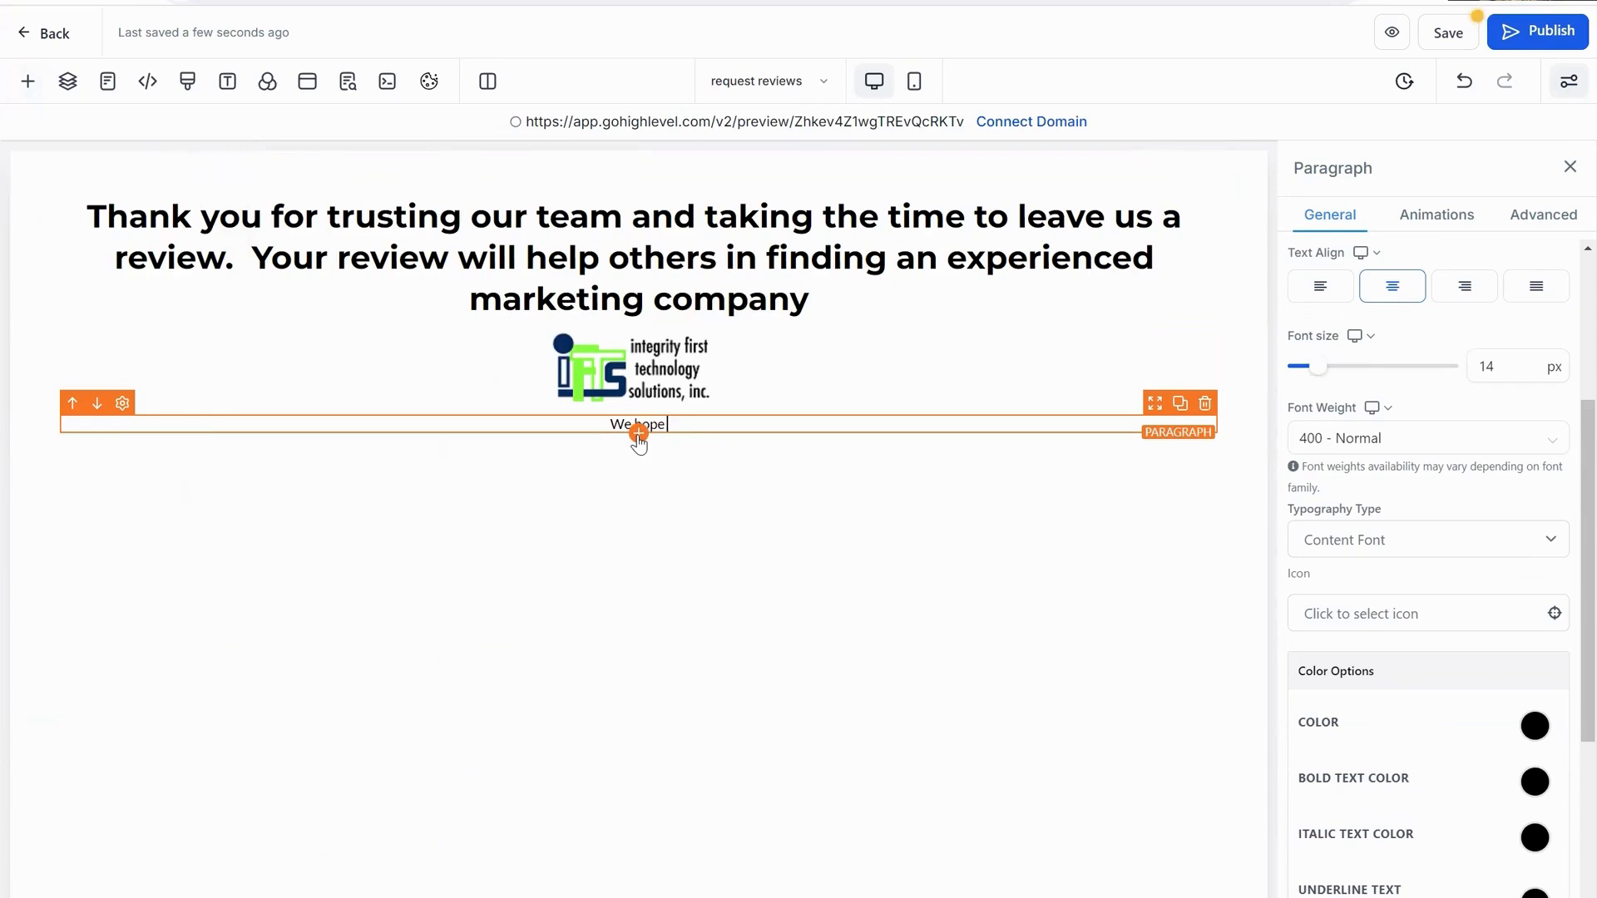
{"action": "type", "text": " that your experience exce"}
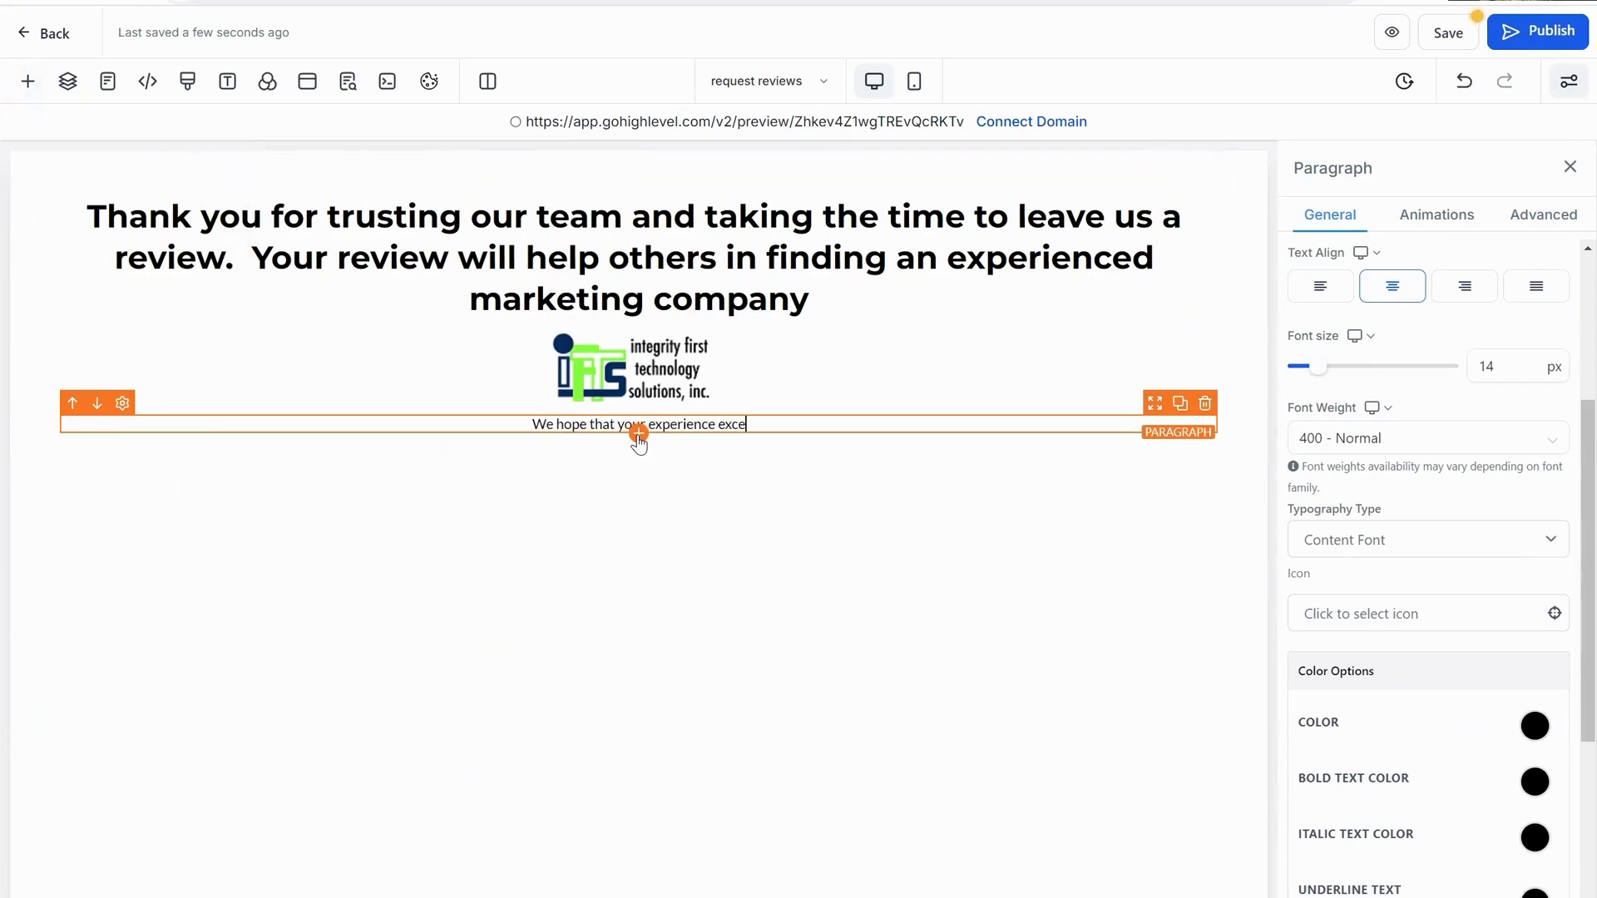
{"action": "type", "text": "dded your "}
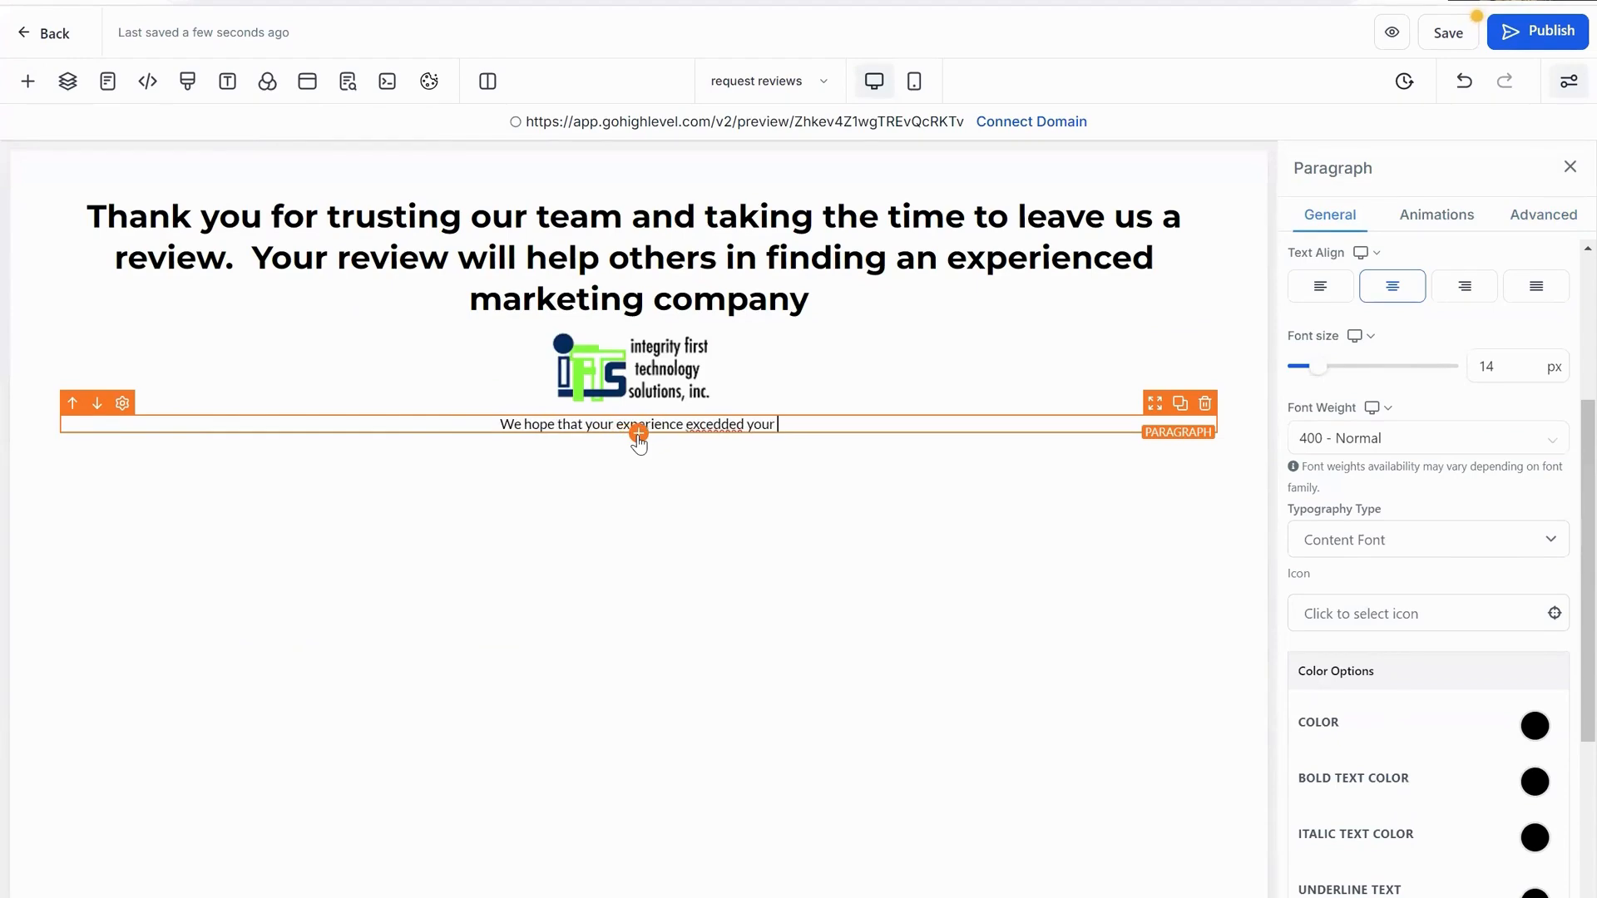
{"action": "type", "text": "expectst"}
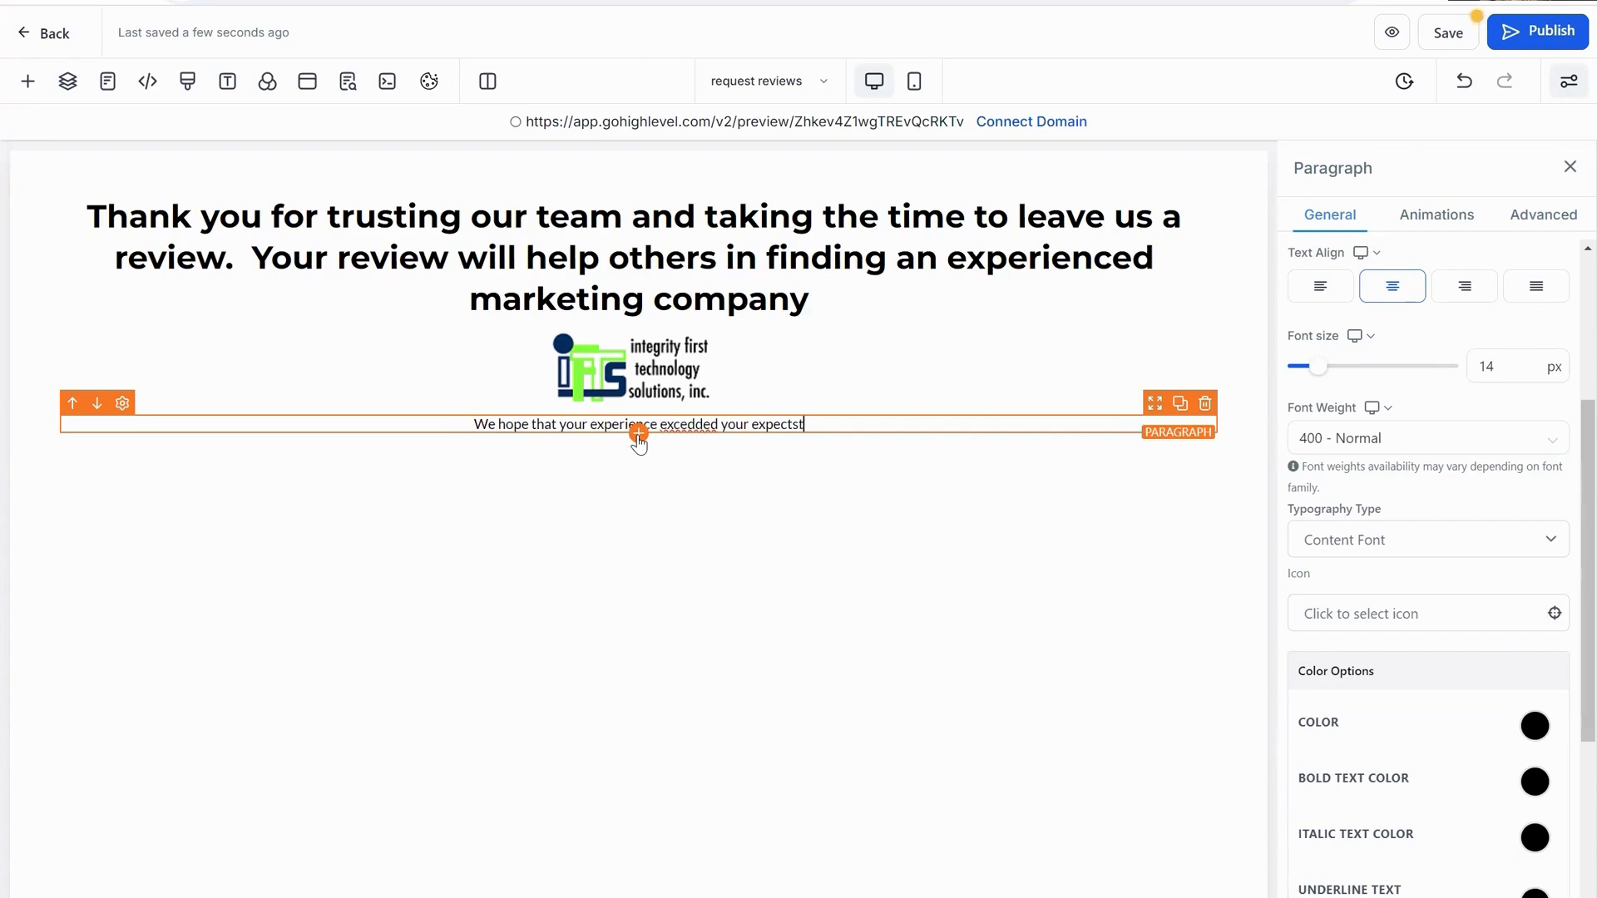
{"action": "key", "text": "BackSpace"}
{"action": "key", "text": "BackSpace"}
{"action": "type", "text": "a"}
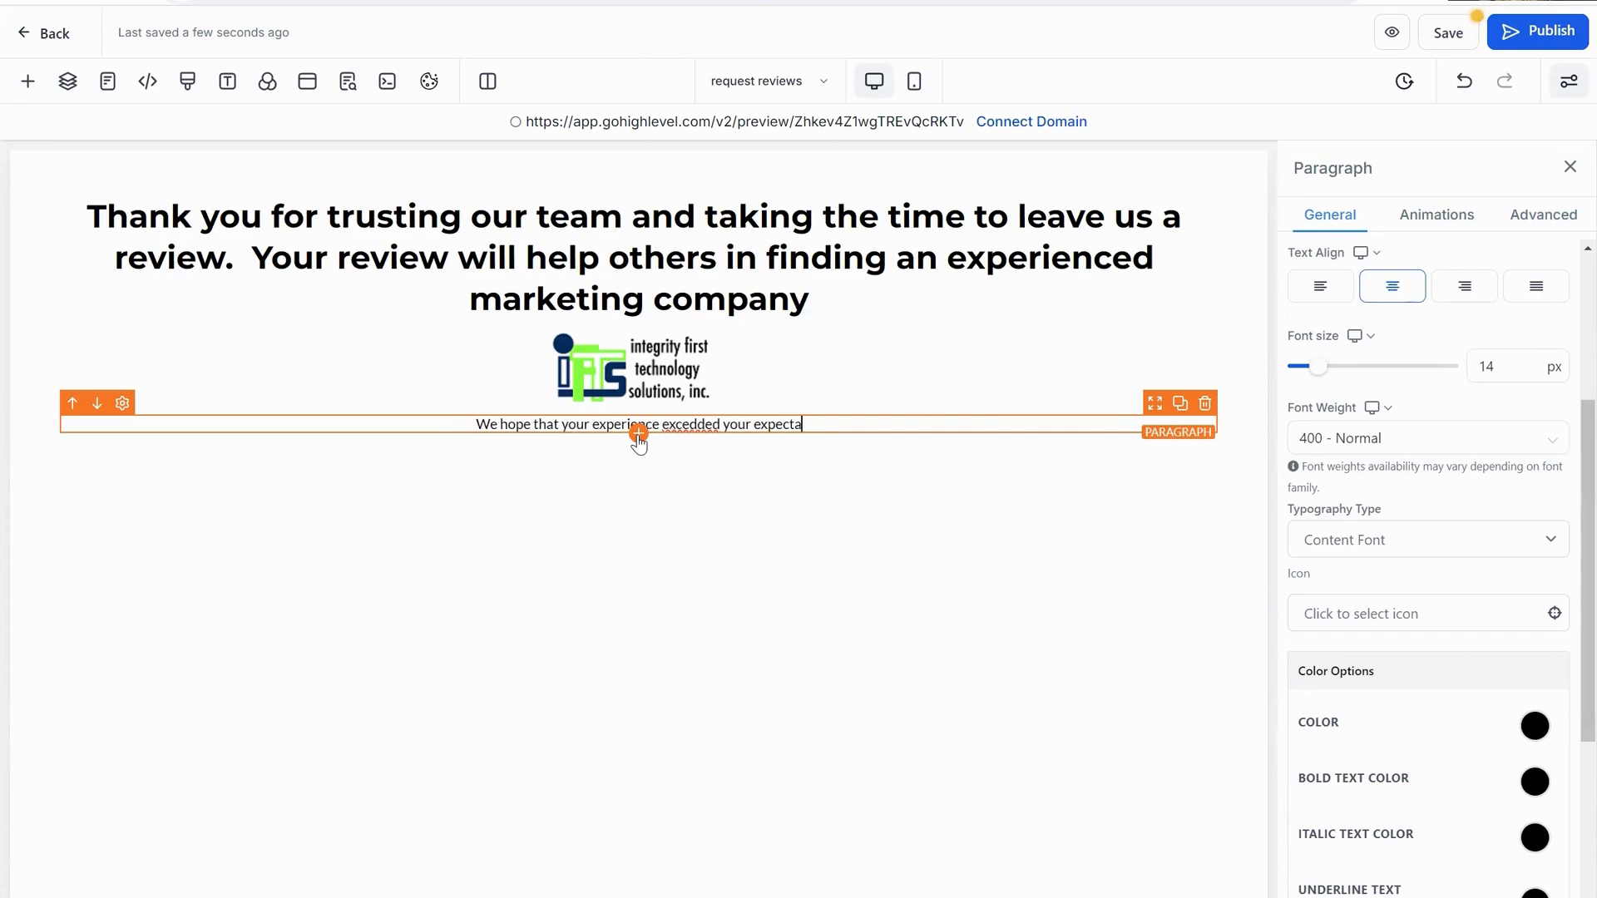
{"action": "type", "text": "tions"}
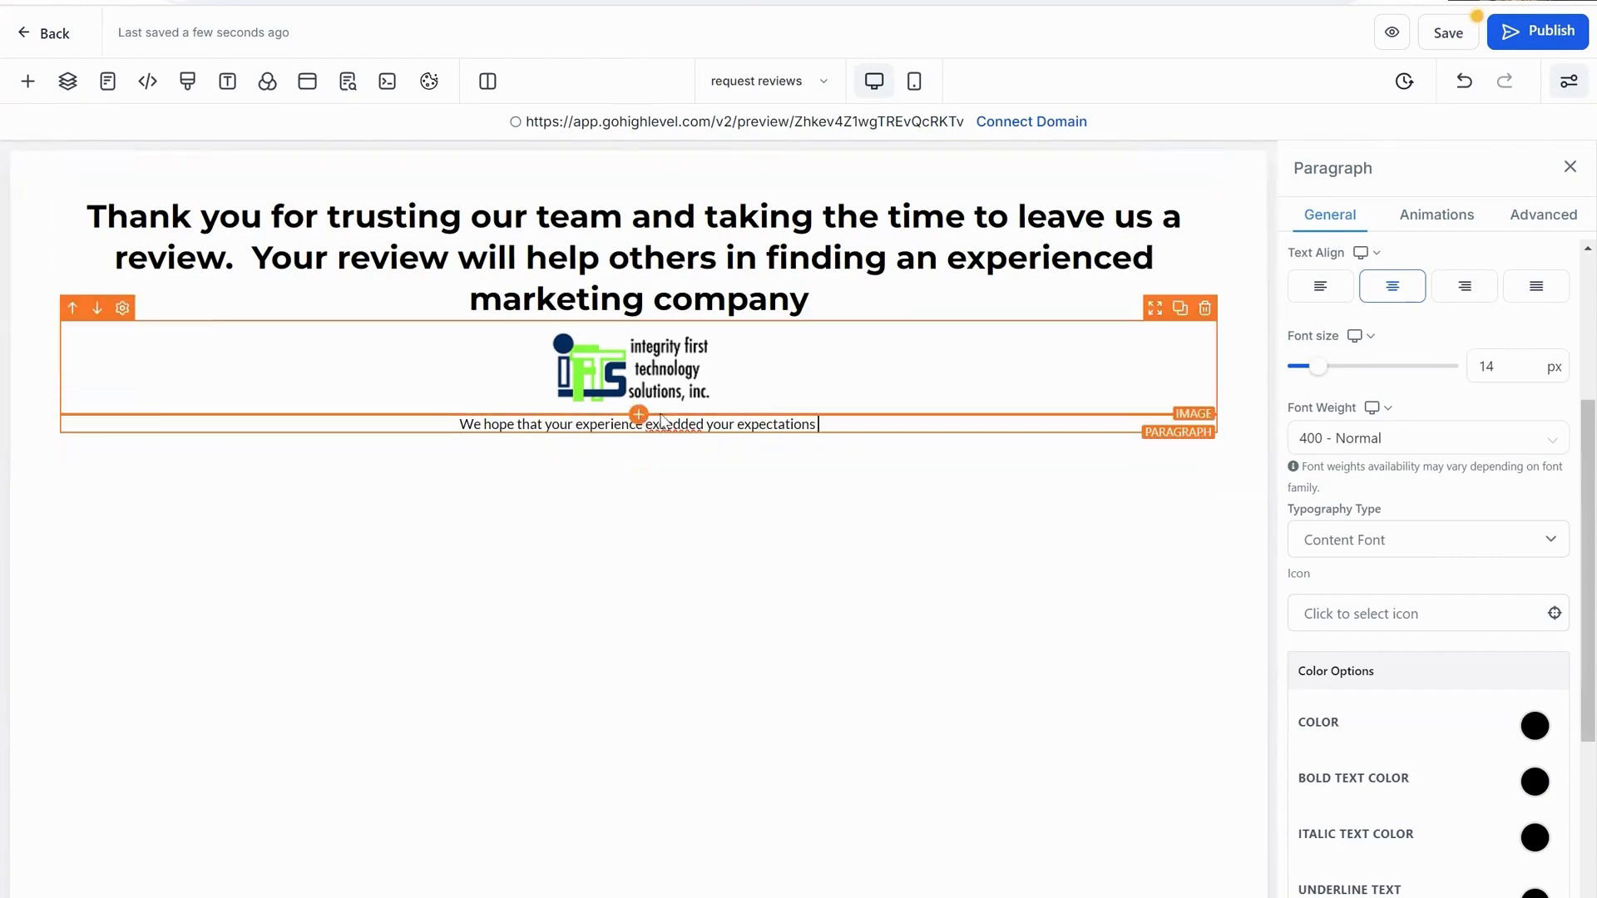
{"action": "right_click", "coordinate": [668, 426]}
Correct 'excedded' and extend the paragraph with thanks, ending 'to their marketing needs.'
{"action": "left_click", "coordinate": [727, 443]}
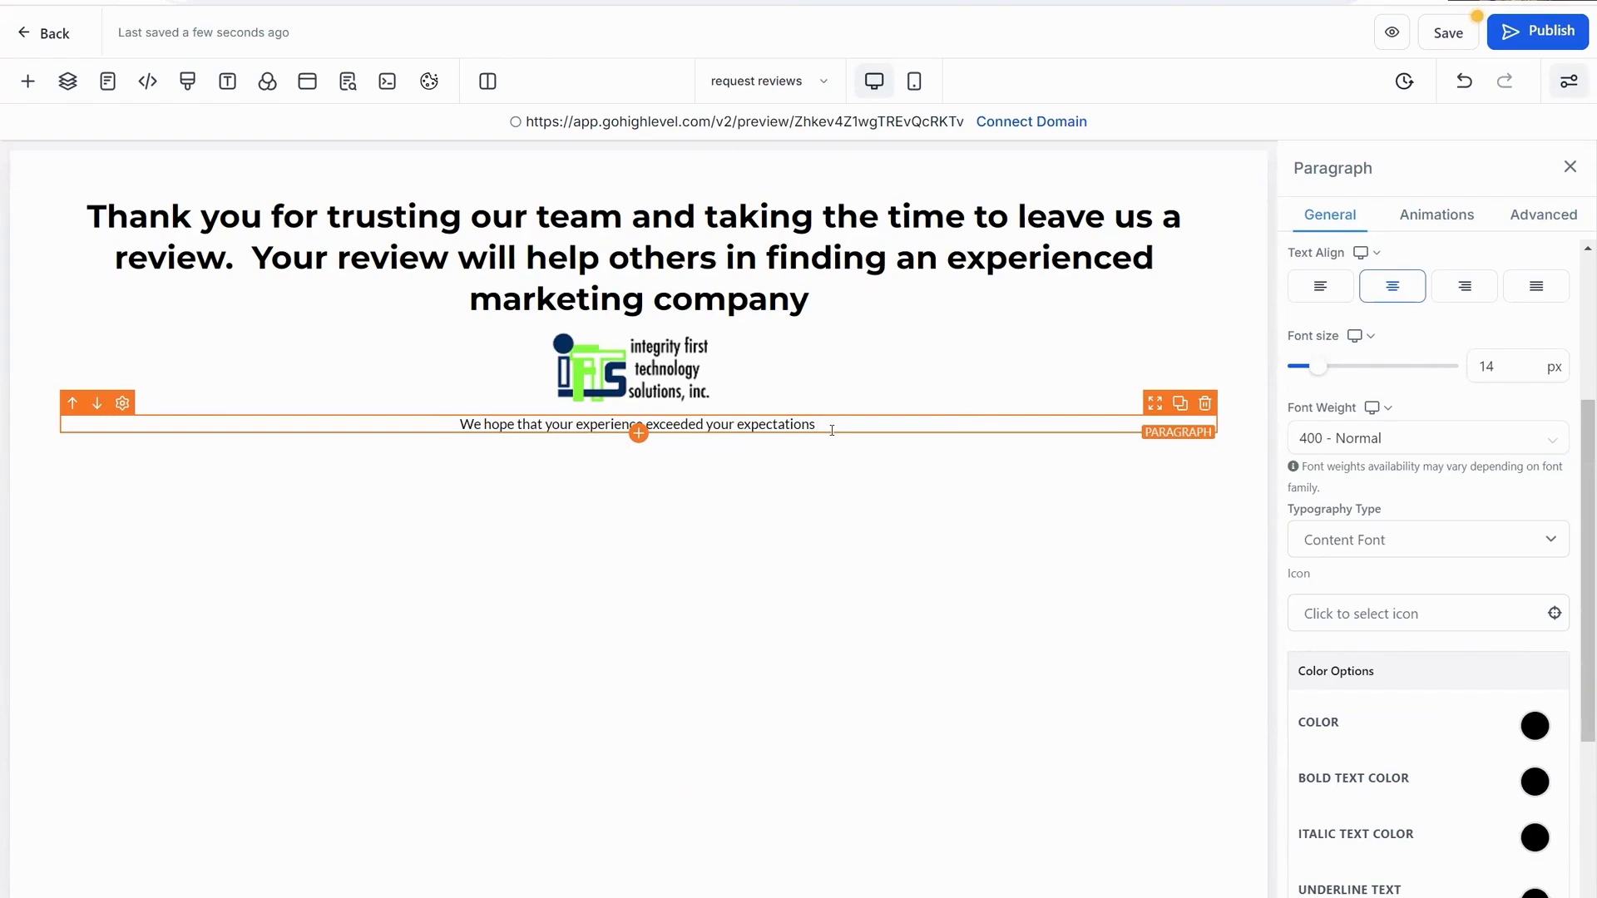
{"action": "type", "text": "and we grea"}
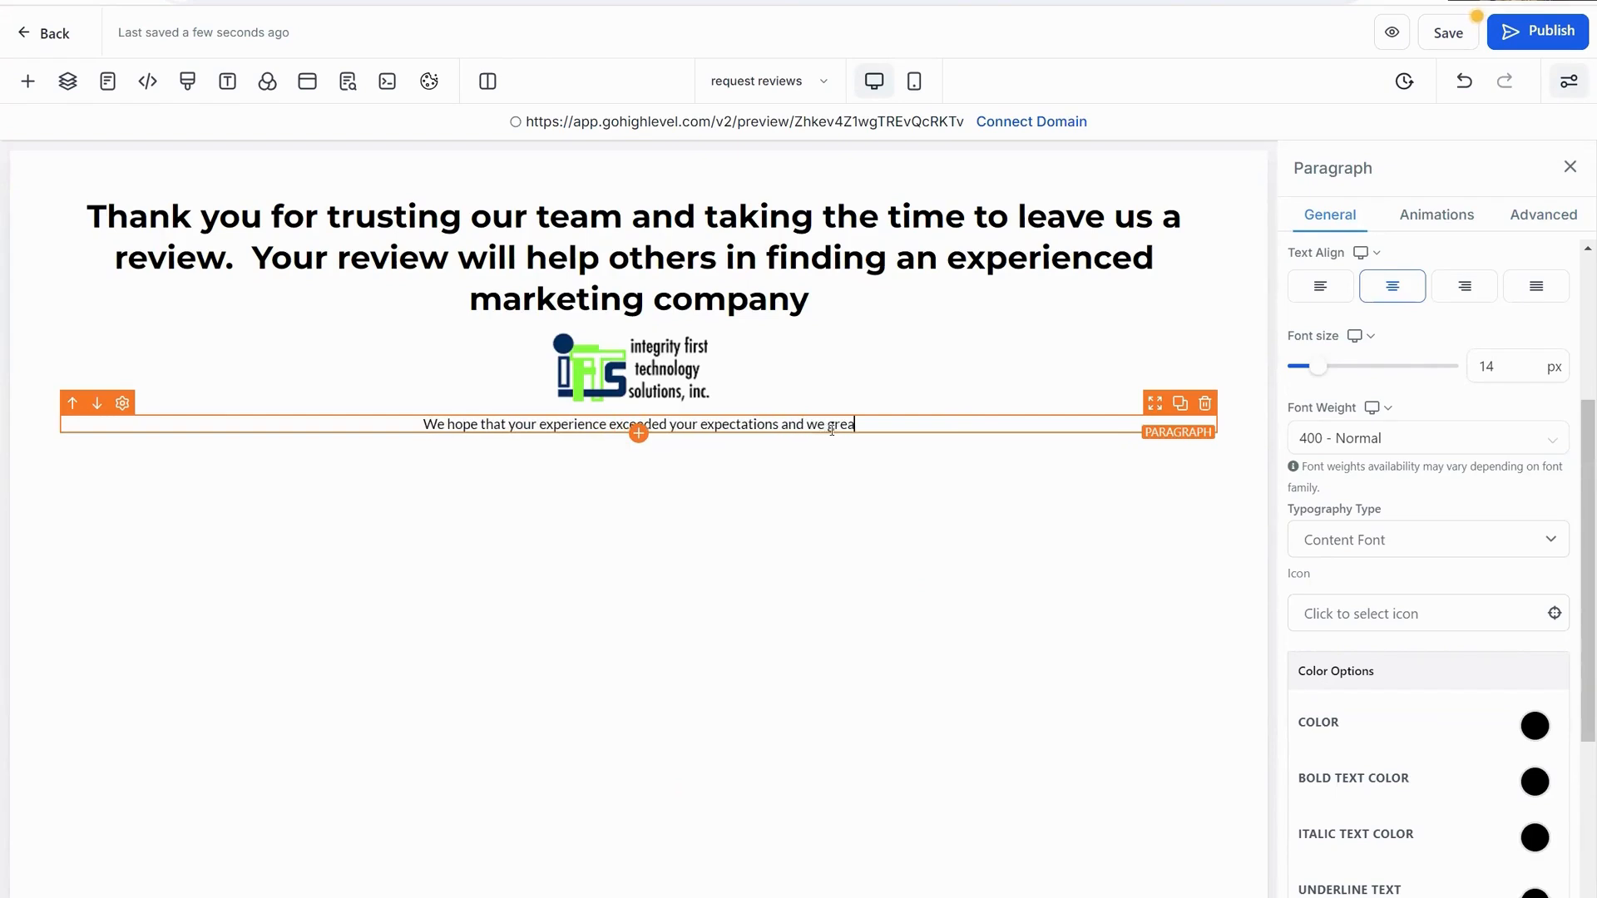
{"action": "type", "text": "tly apprecia"}
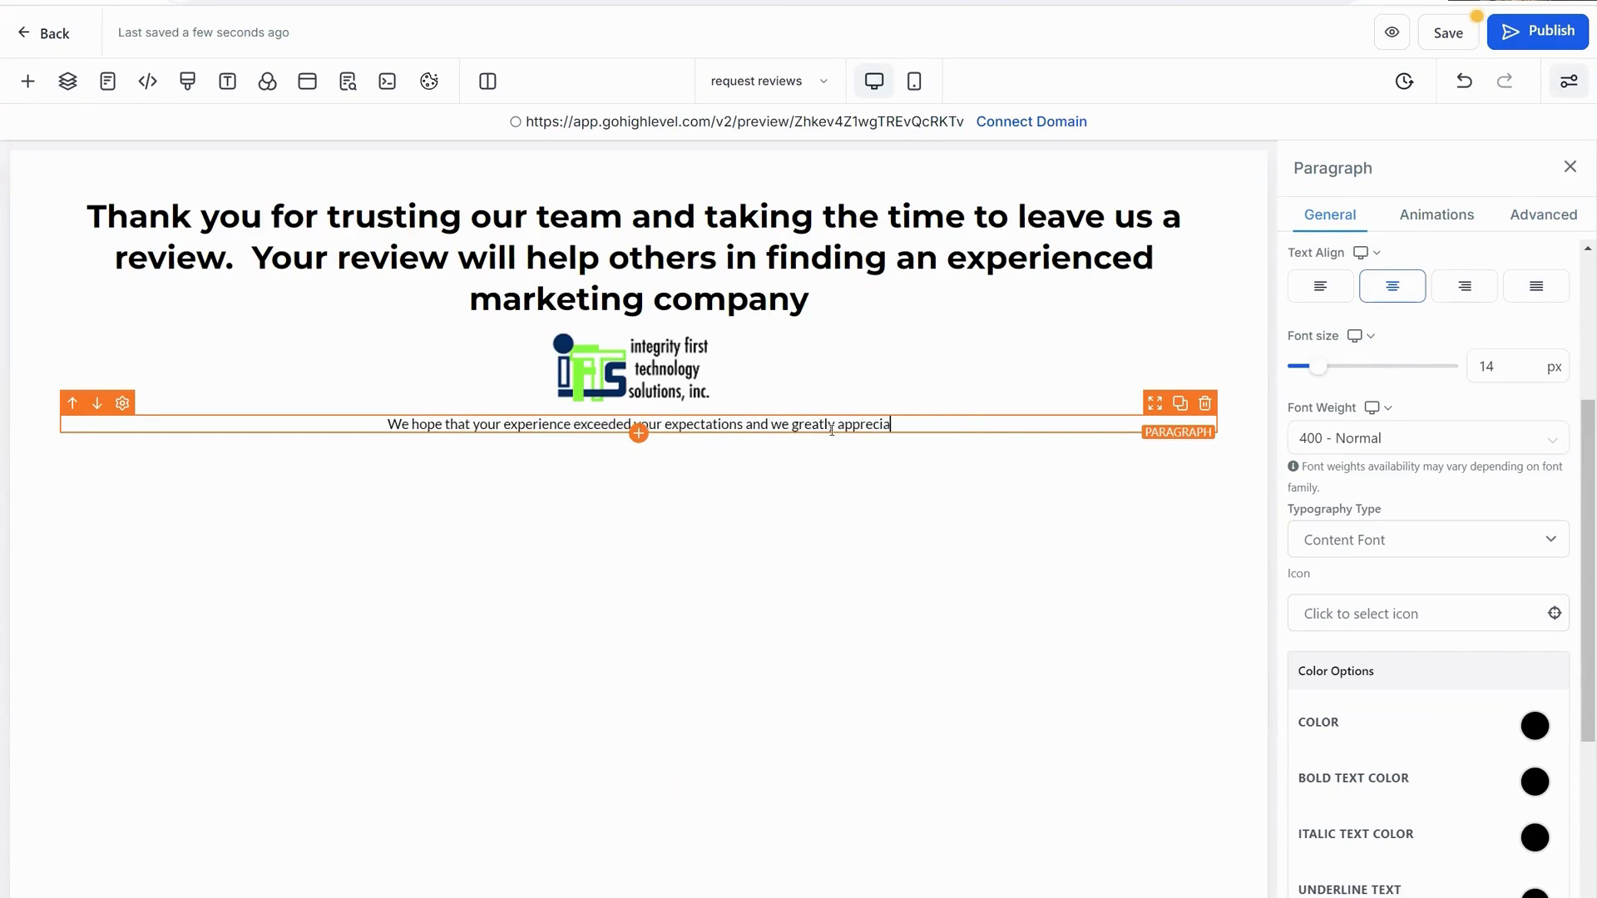
{"action": "type", "text": "te your willin"}
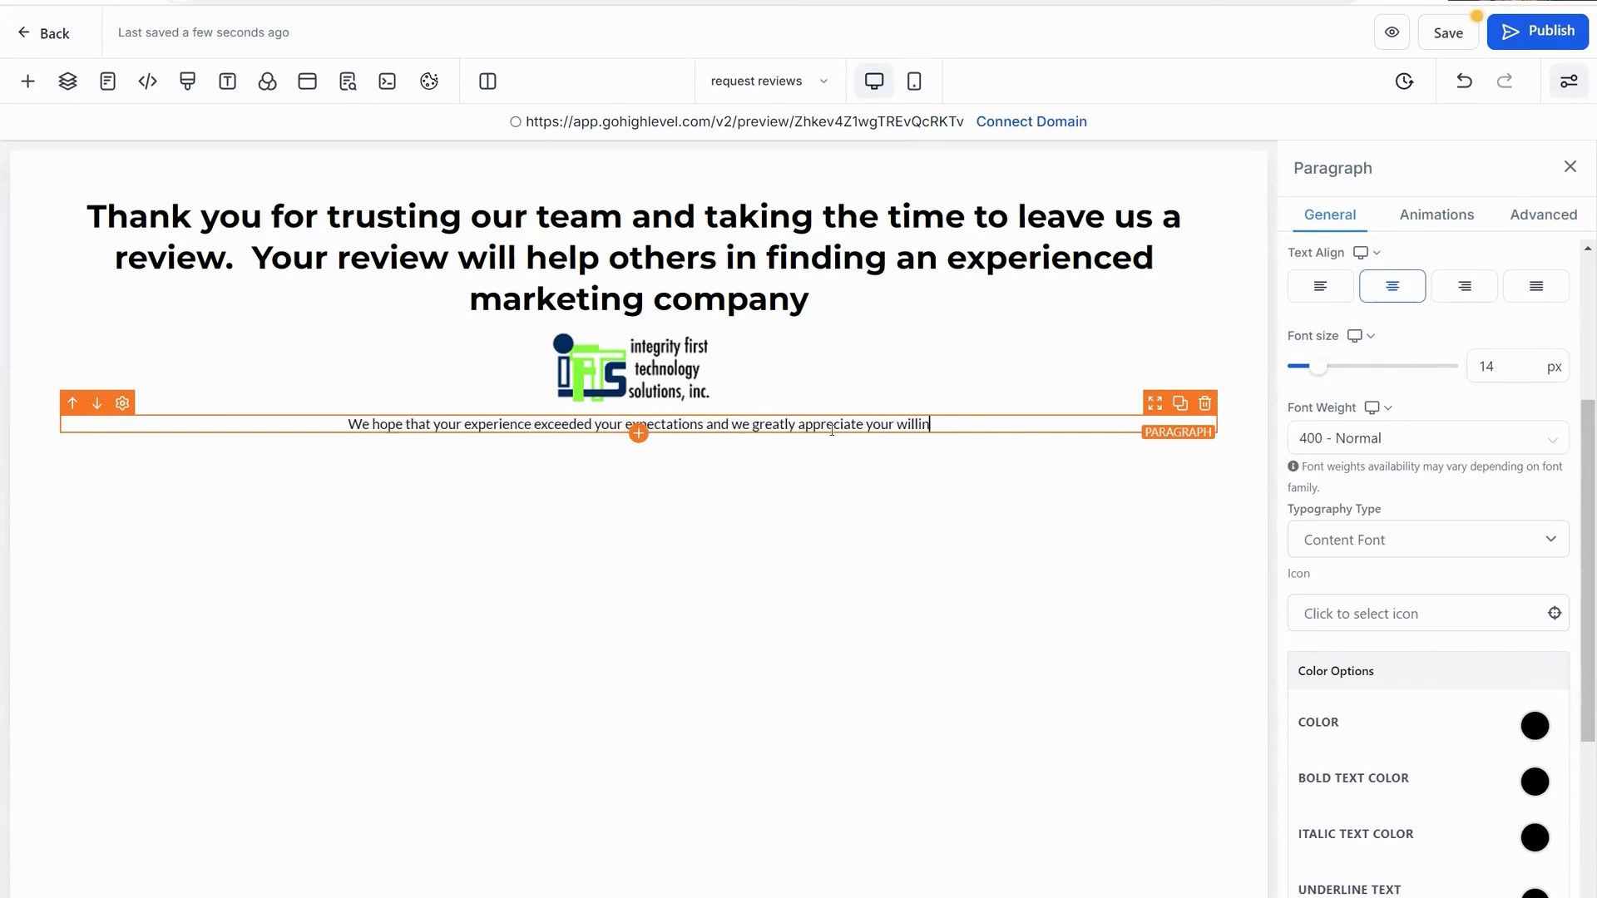
{"action": "type", "text": "gness to share"}
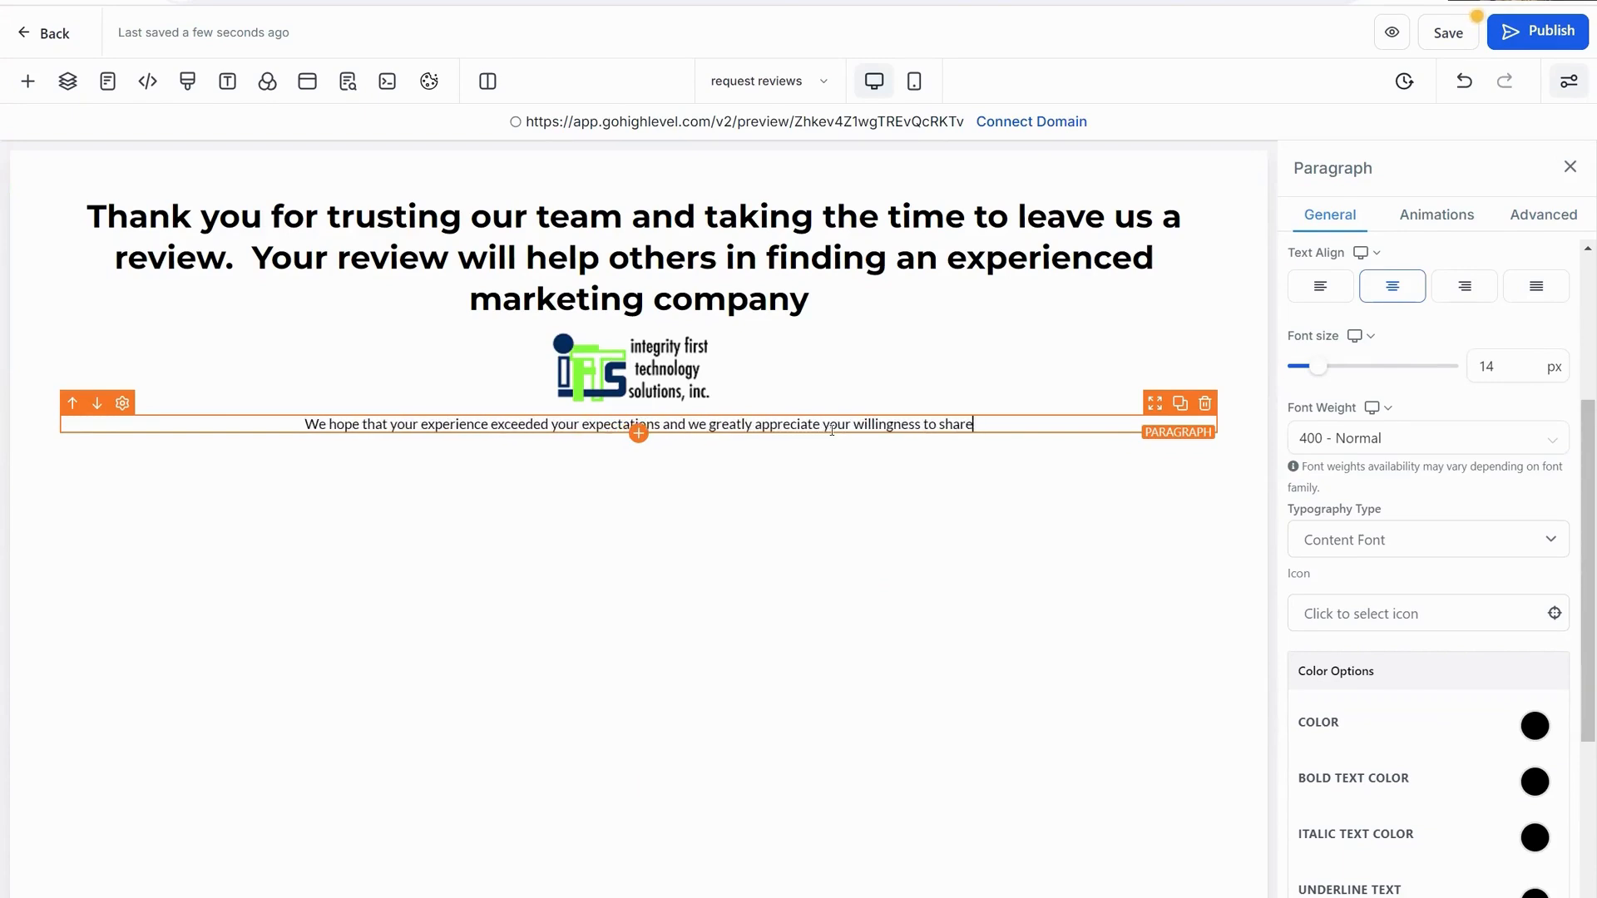
{"action": "type", "text": " y"}
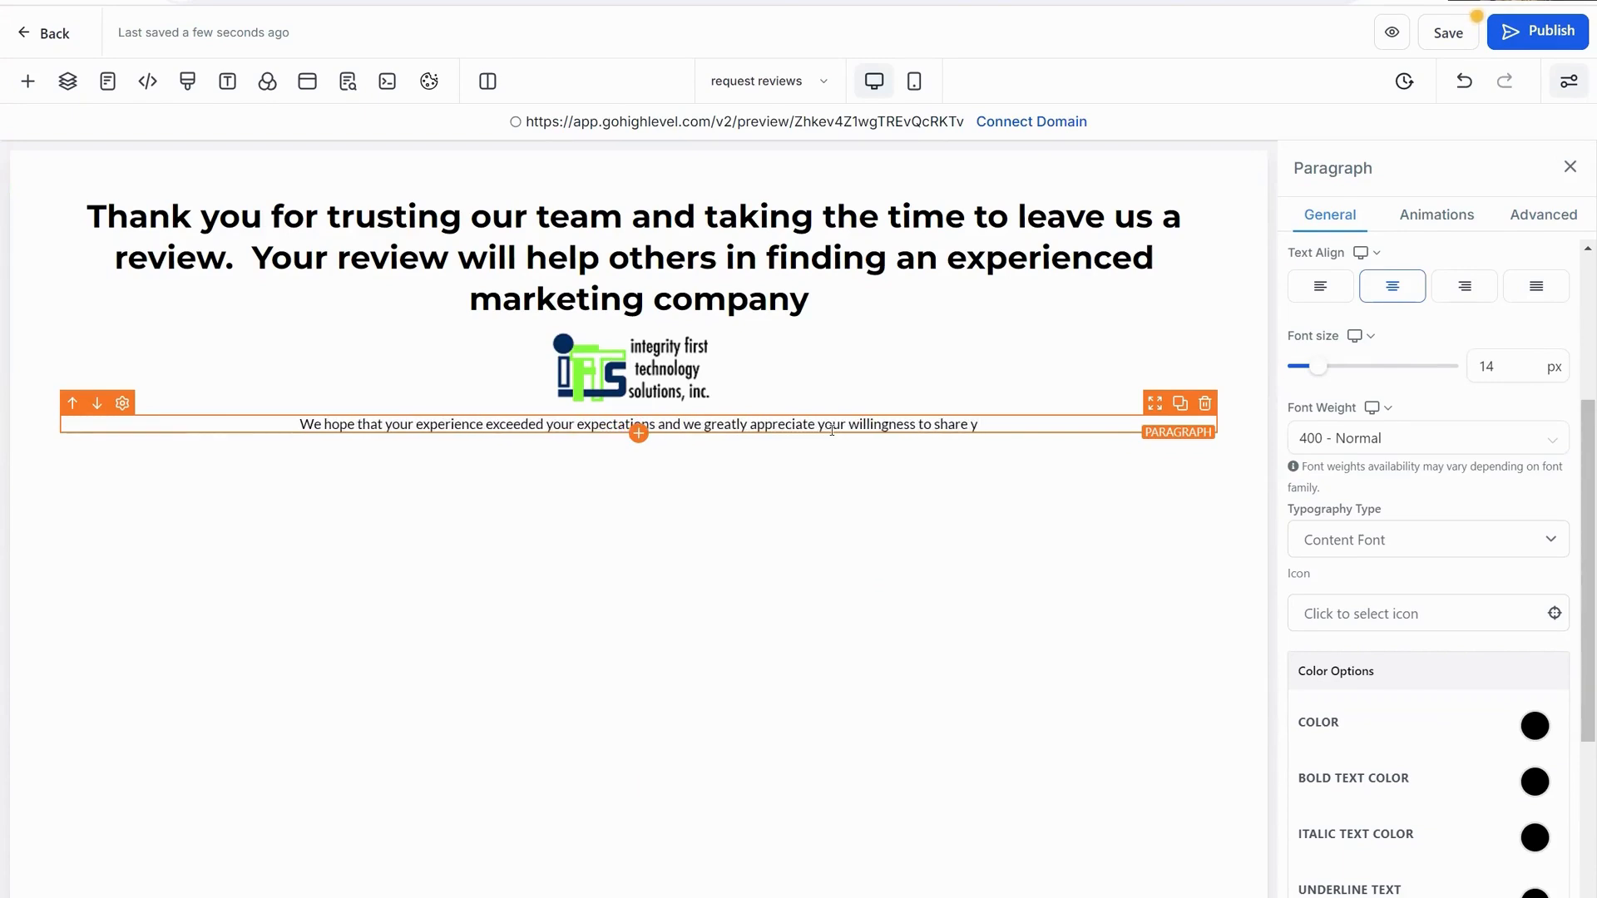
{"action": "type", "text": "our experienc"}
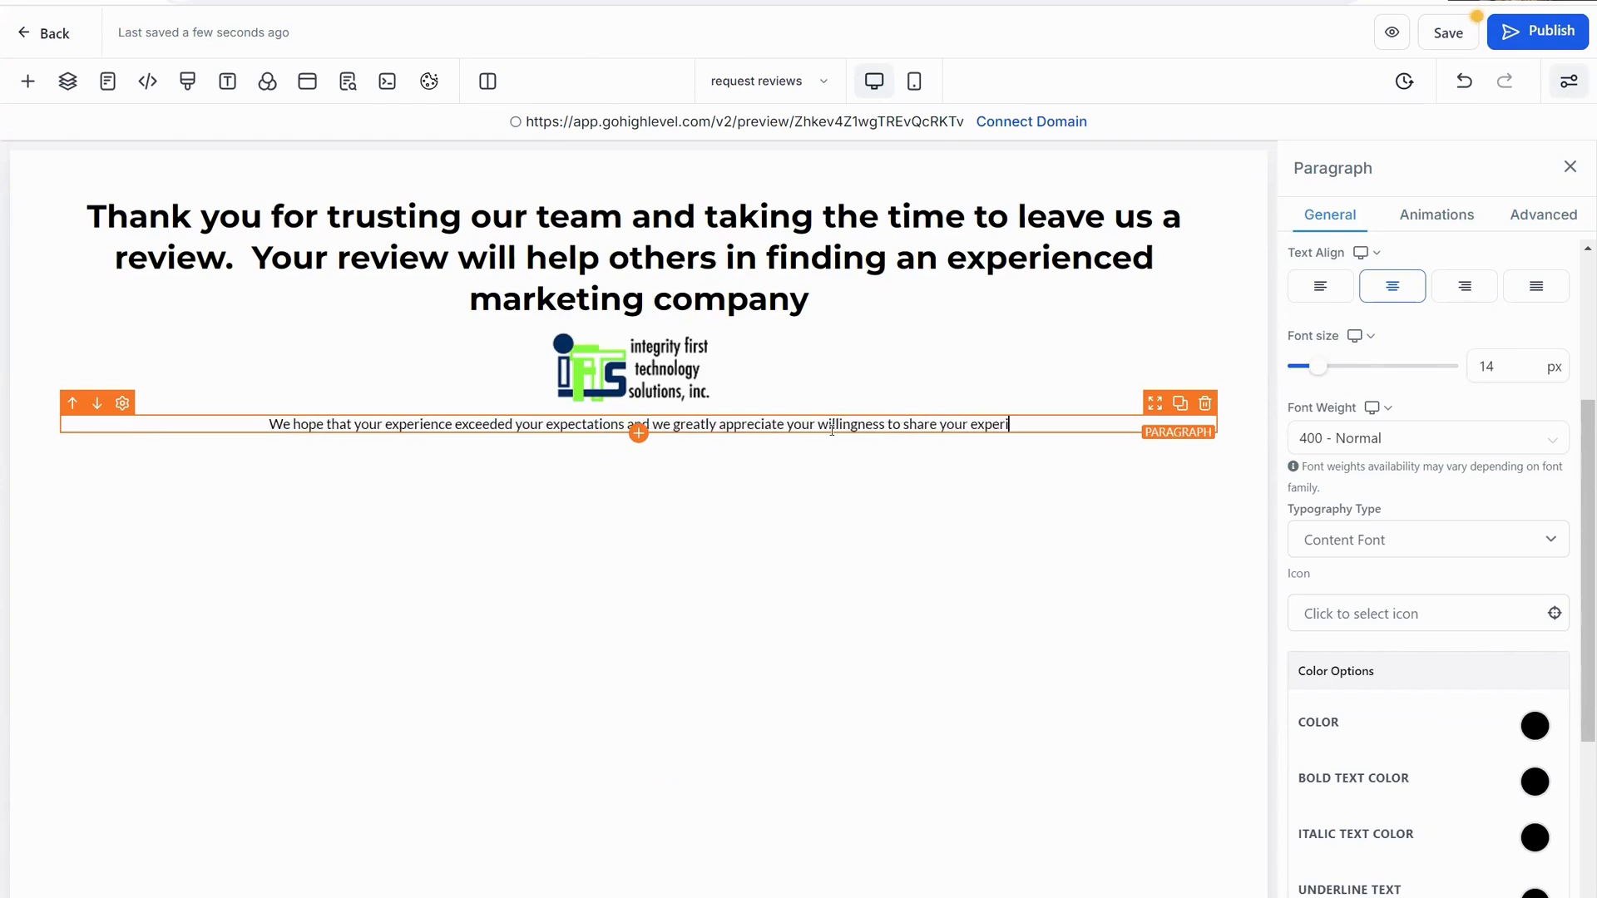
{"action": "type", "text": "e."}
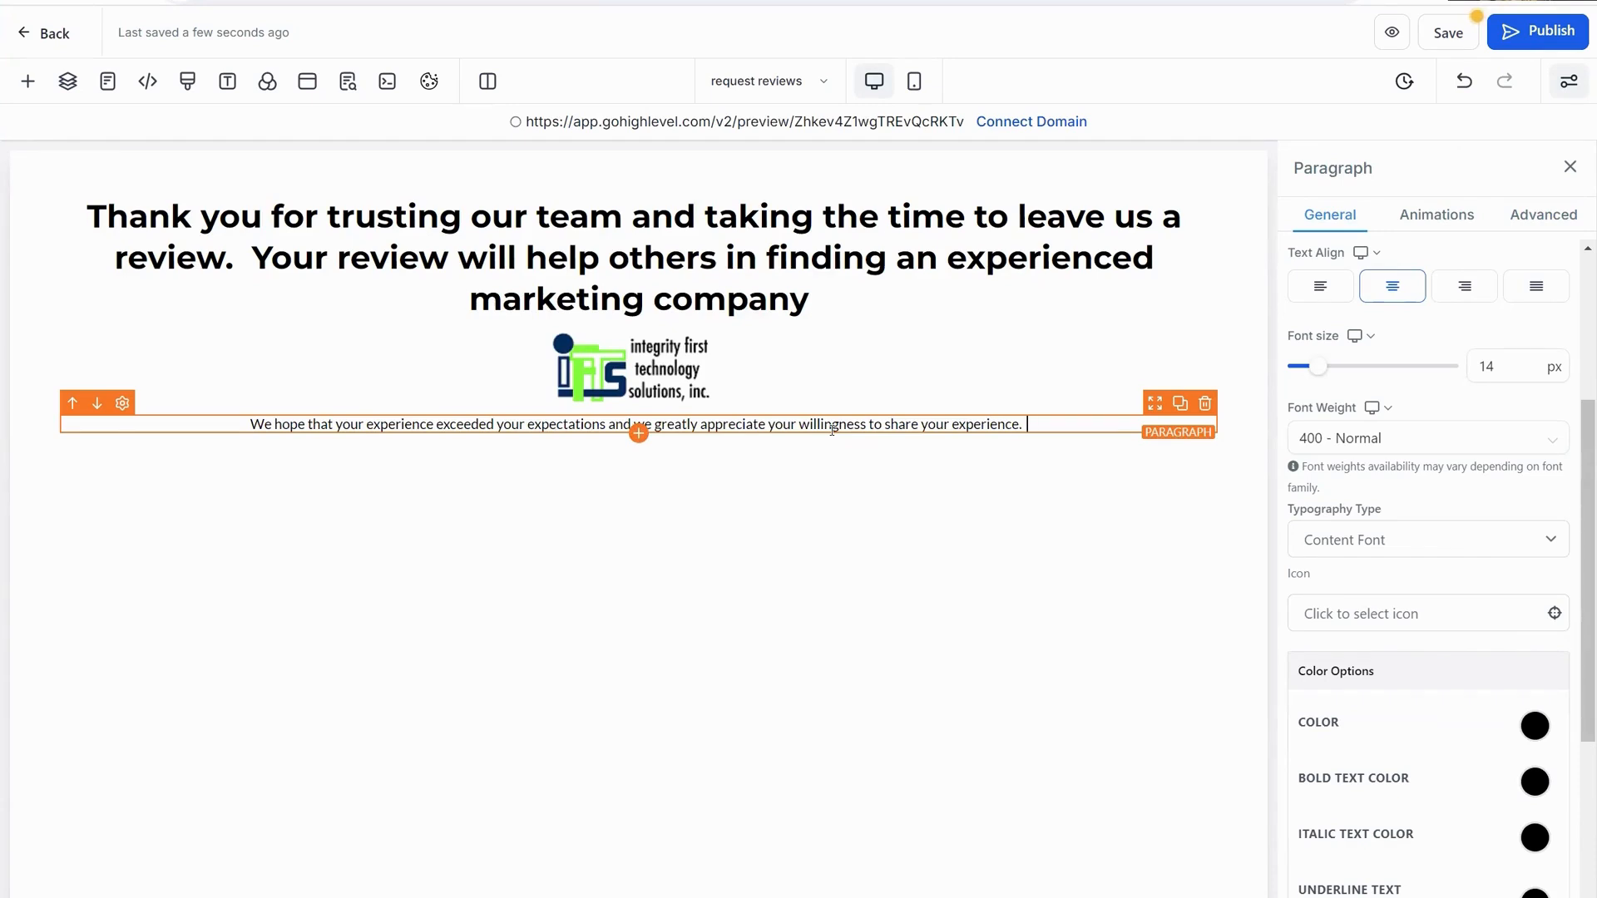
{"action": "type", "text": " Your revi"}
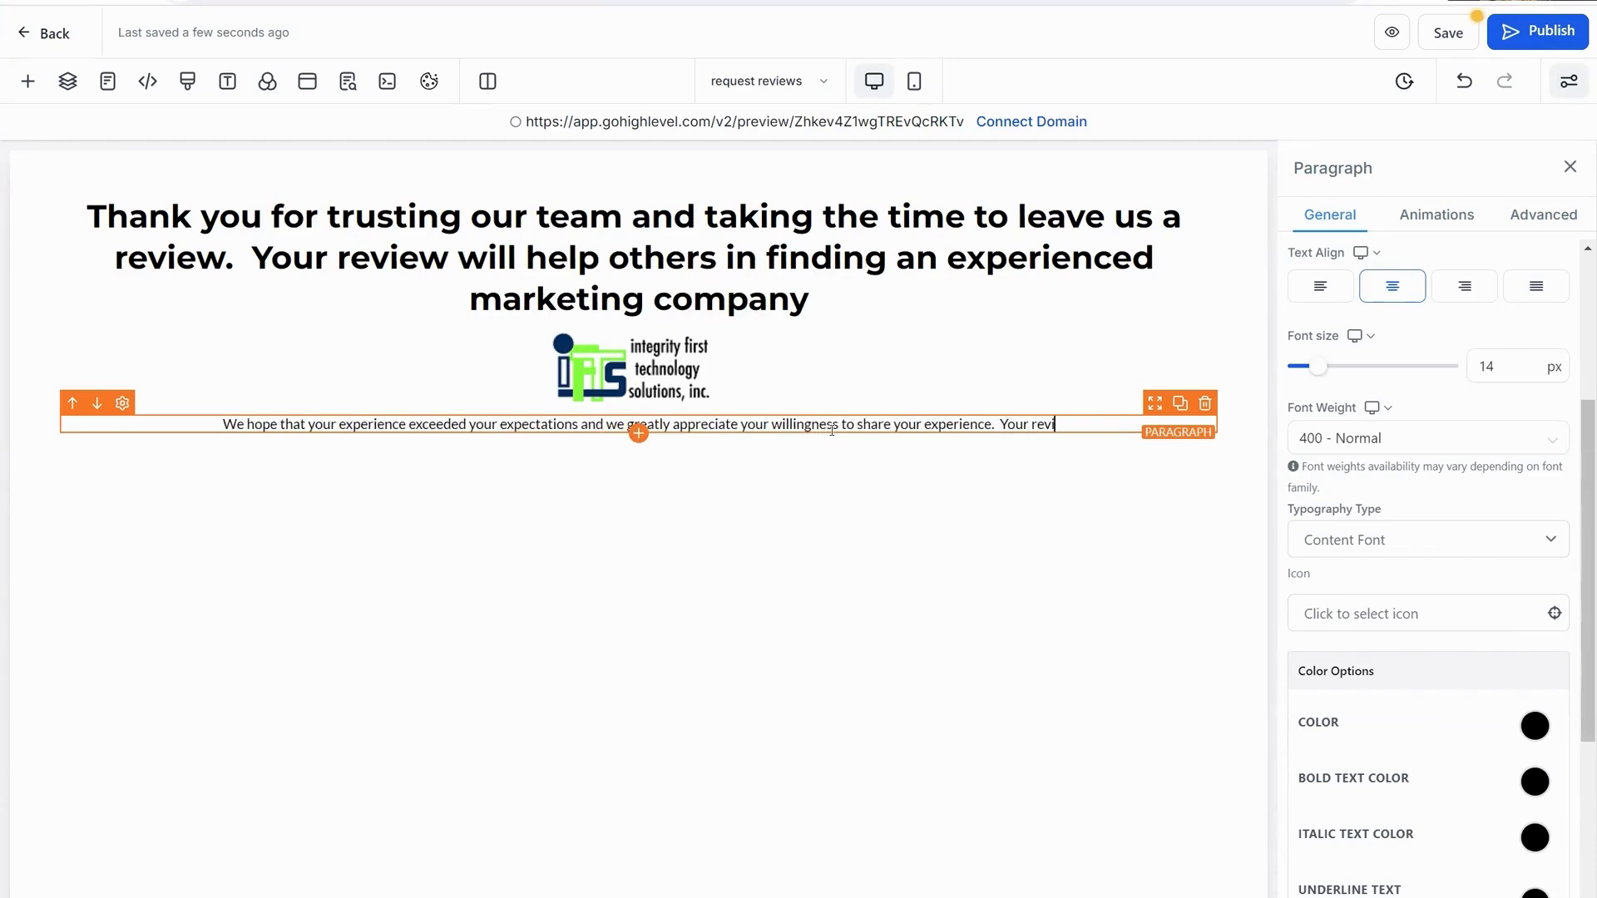
{"action": "type", "text": "ews help"}
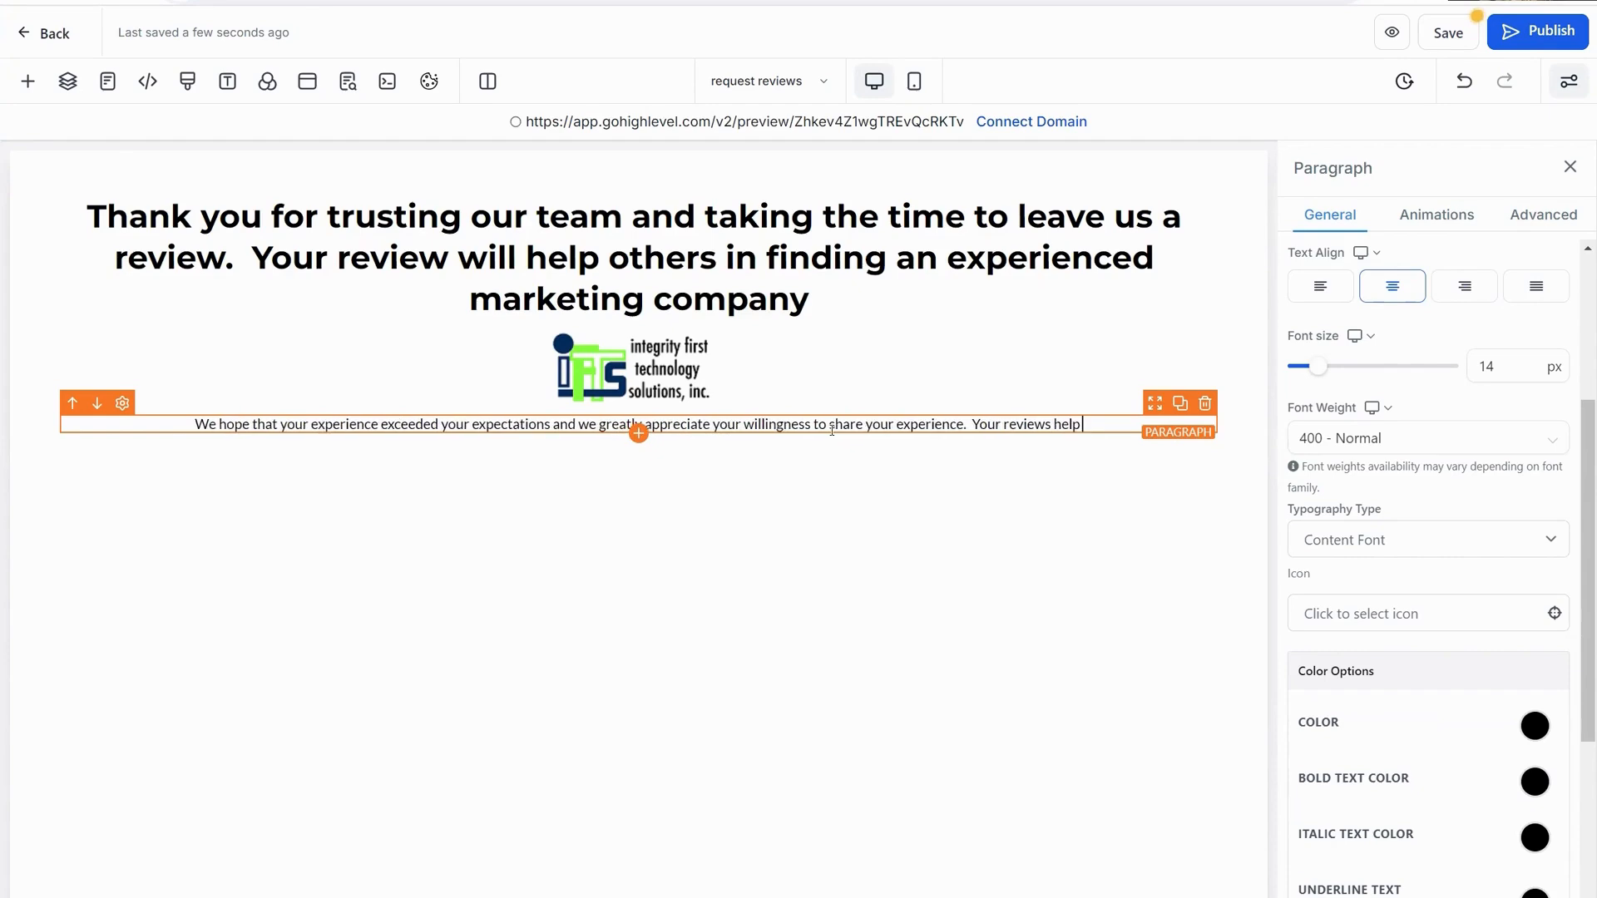
{"action": "type", "text": " others d"}
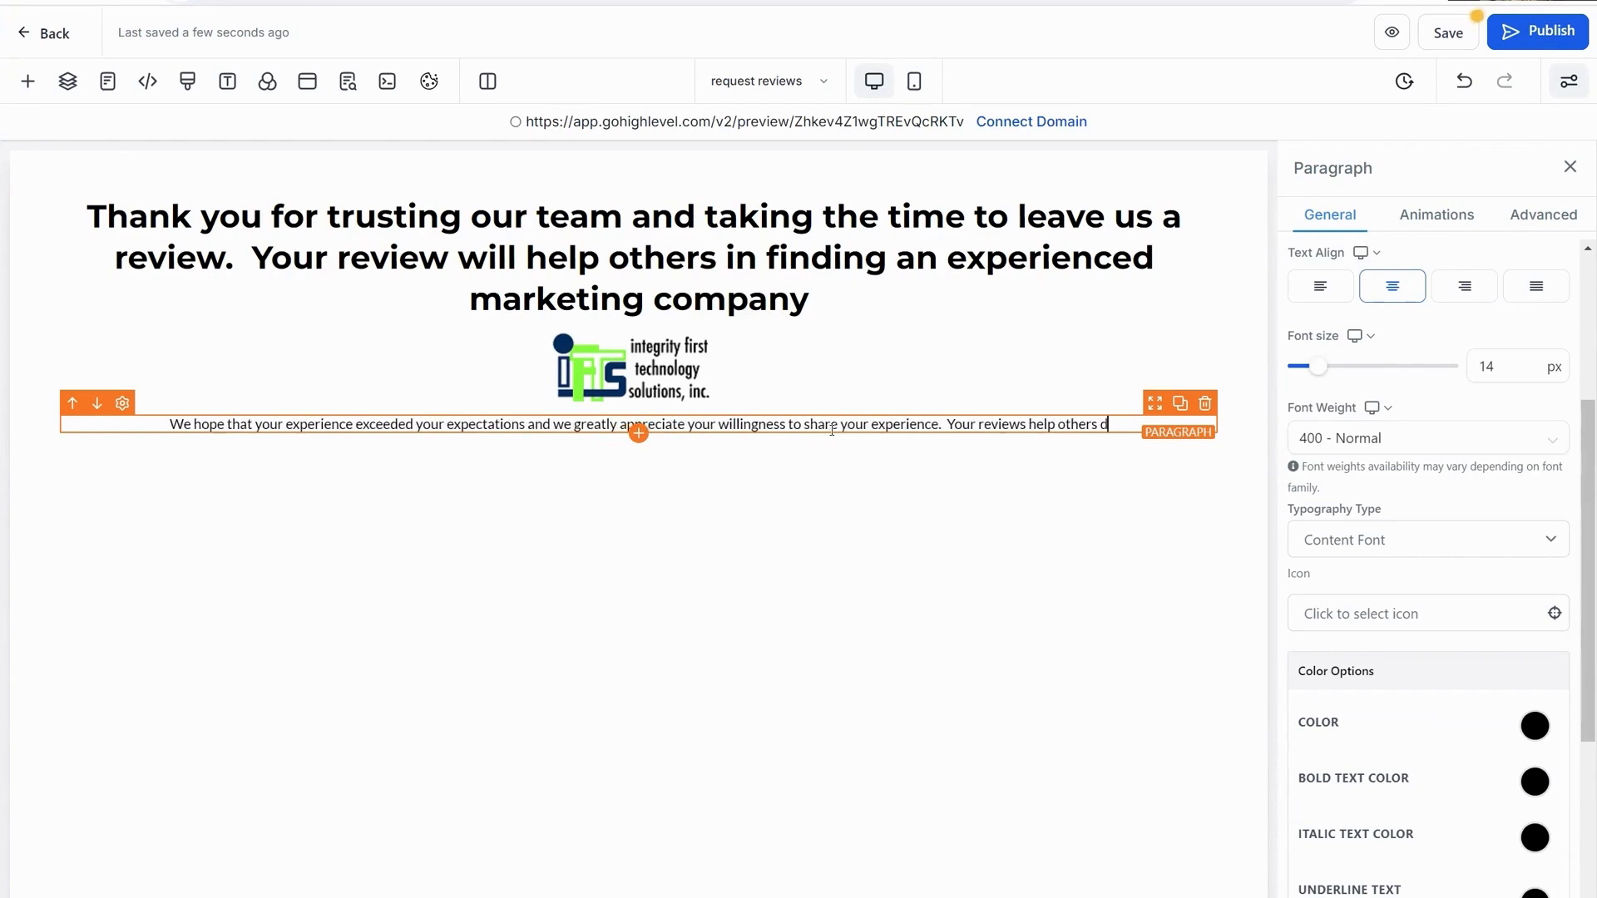
{"action": "type", "text": "ecide"}
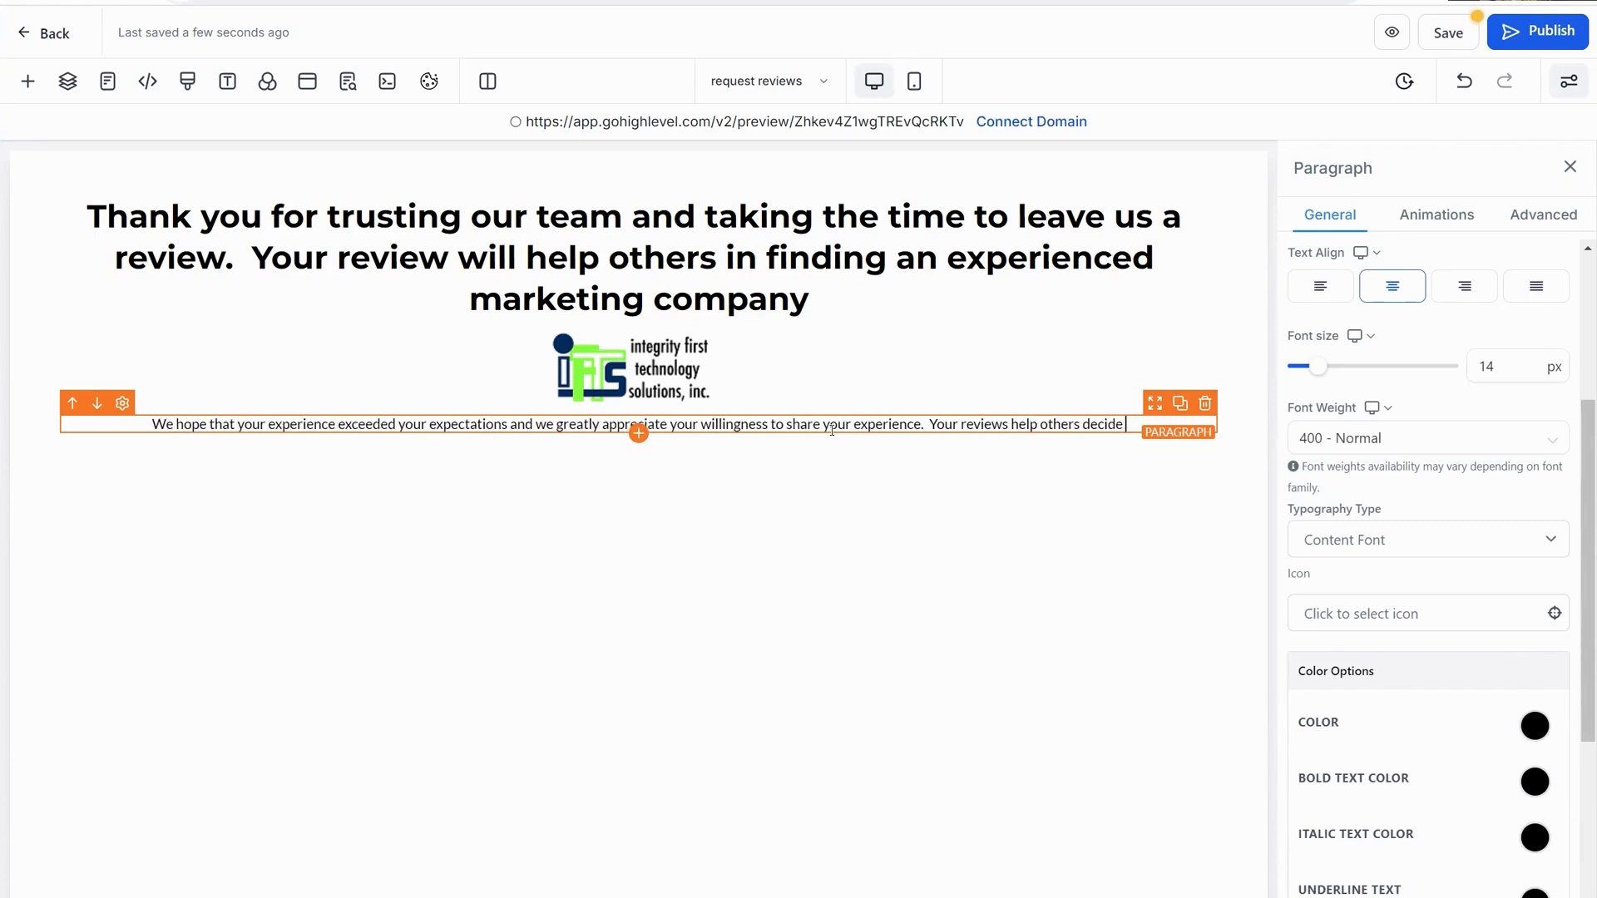
{"action": "type", "text": " who to choose w"}
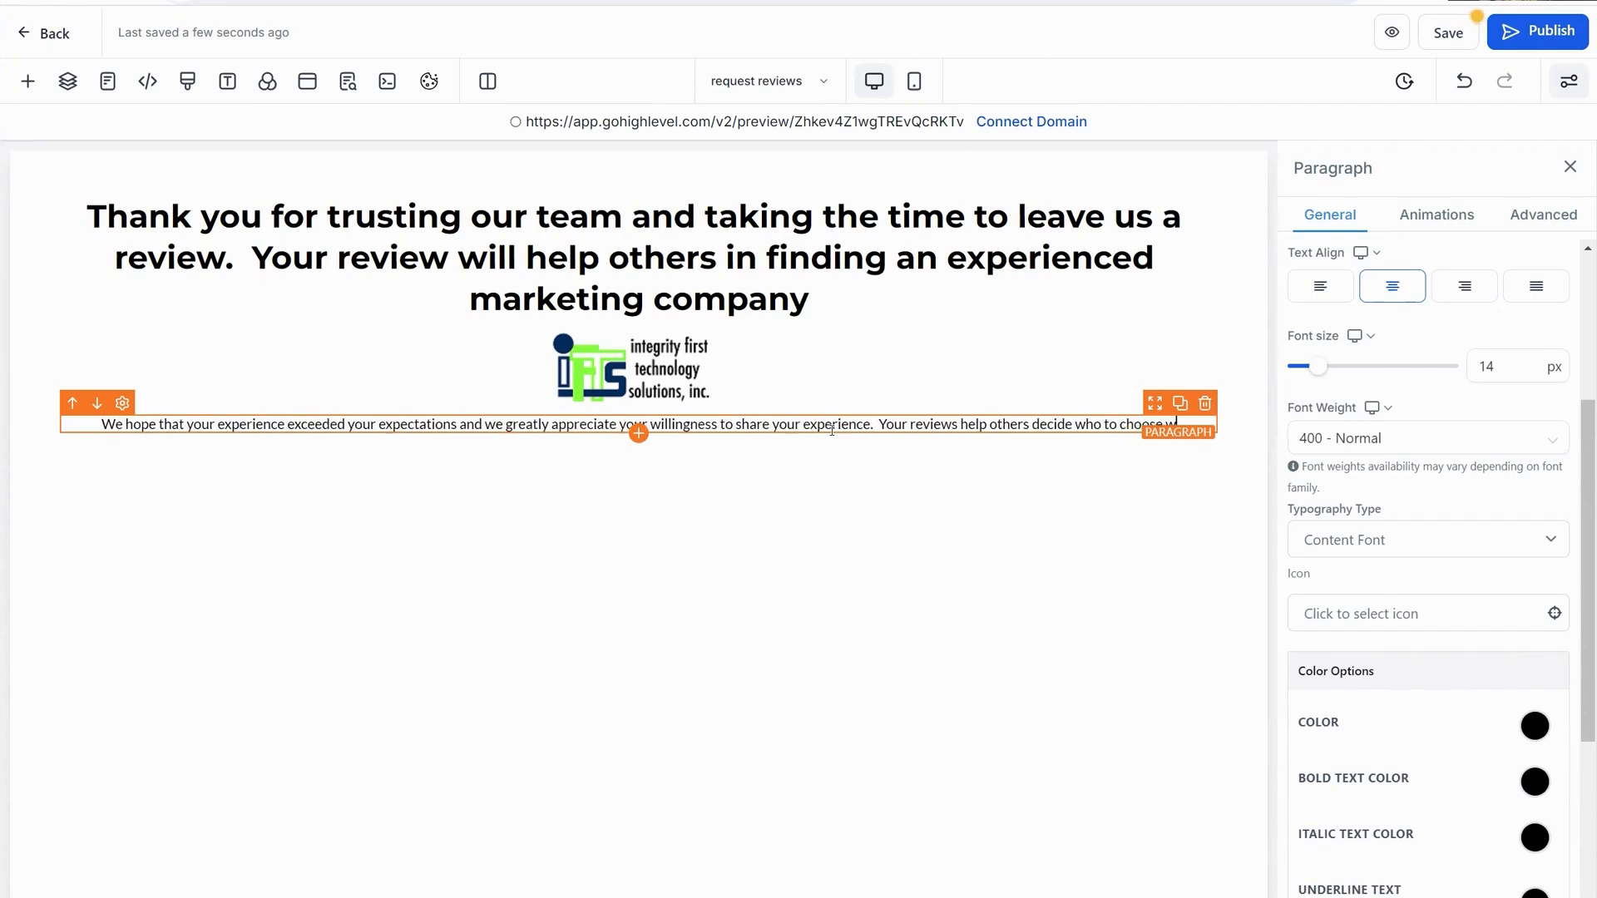
{"action": "type", "text": "hen it comes to"}
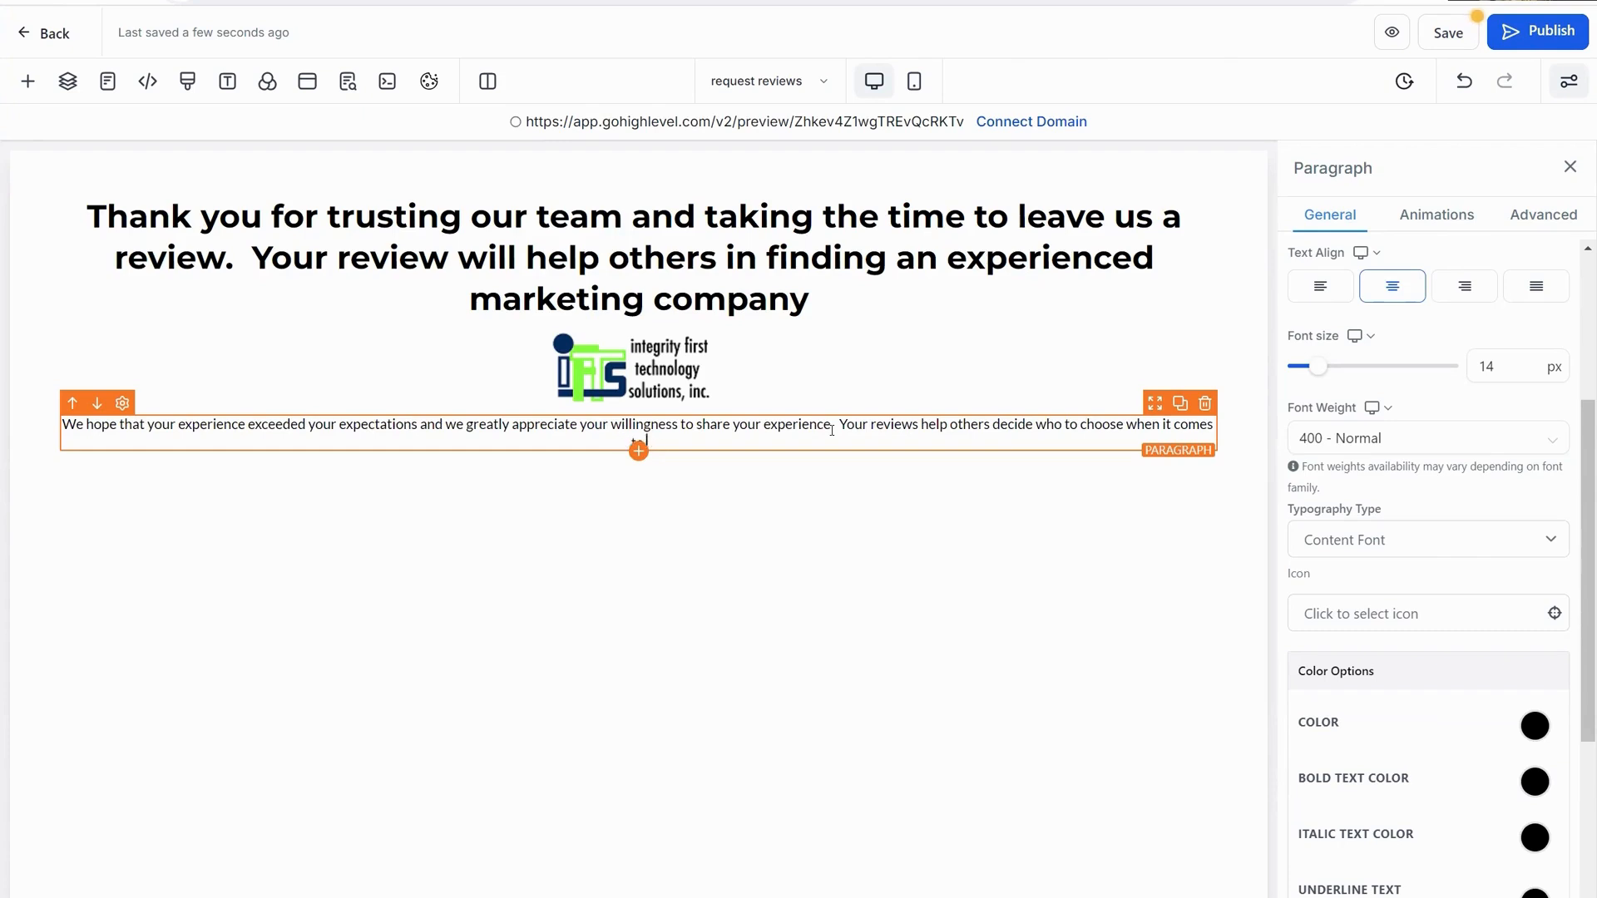
{"action": "key", "text": "BackSpace"}
{"action": "type", "text": "to their ma"}
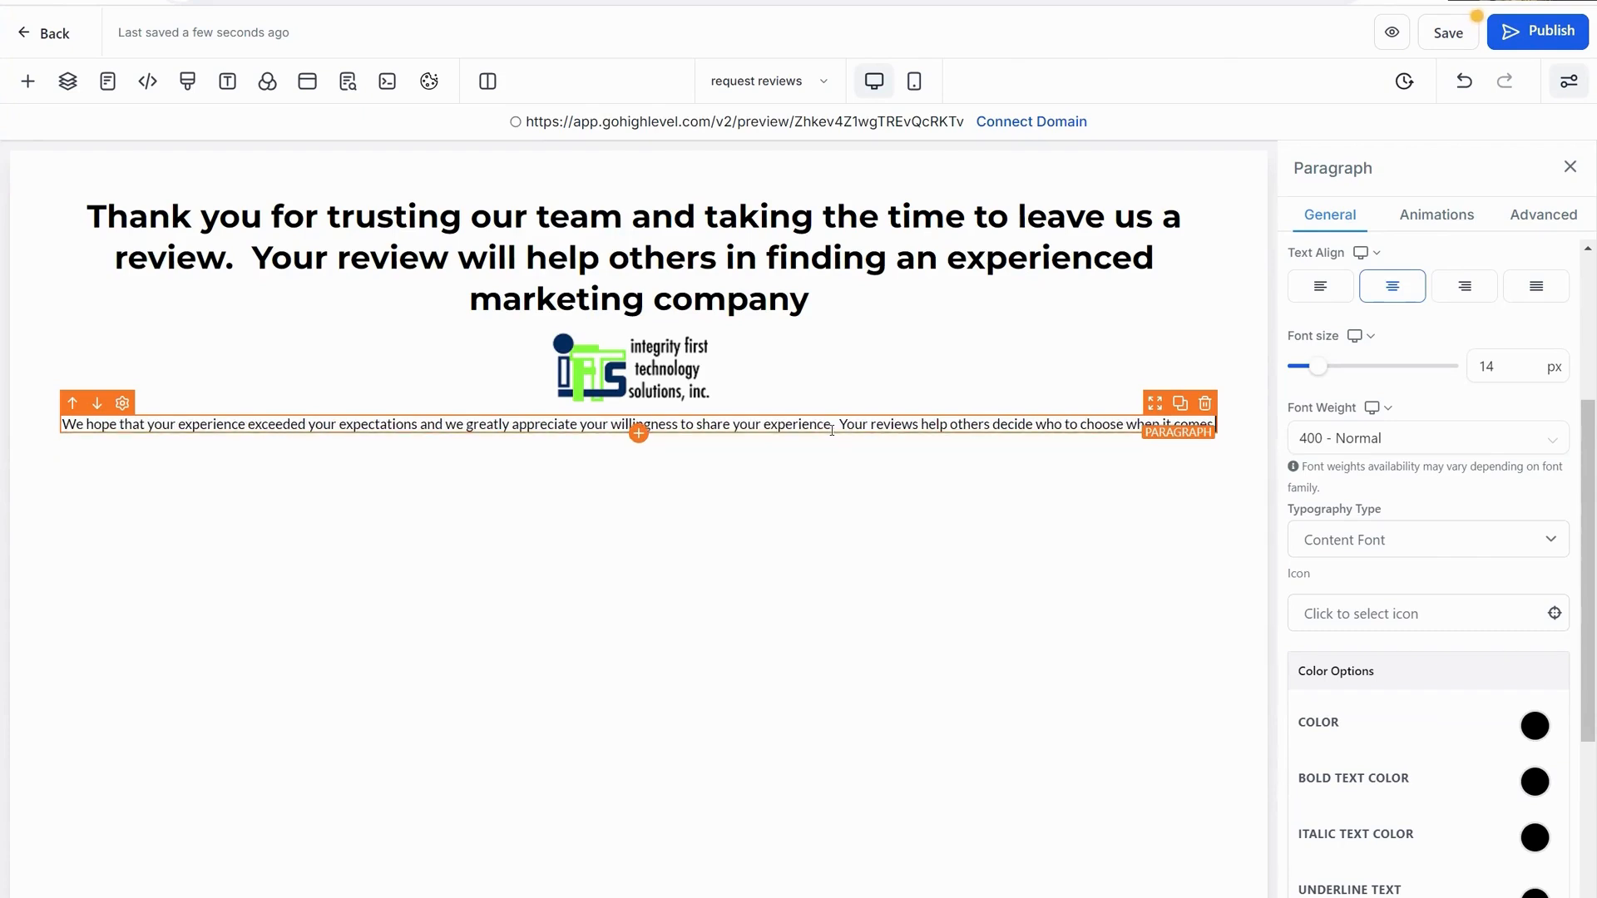
{"action": "type", "text": "rket"}
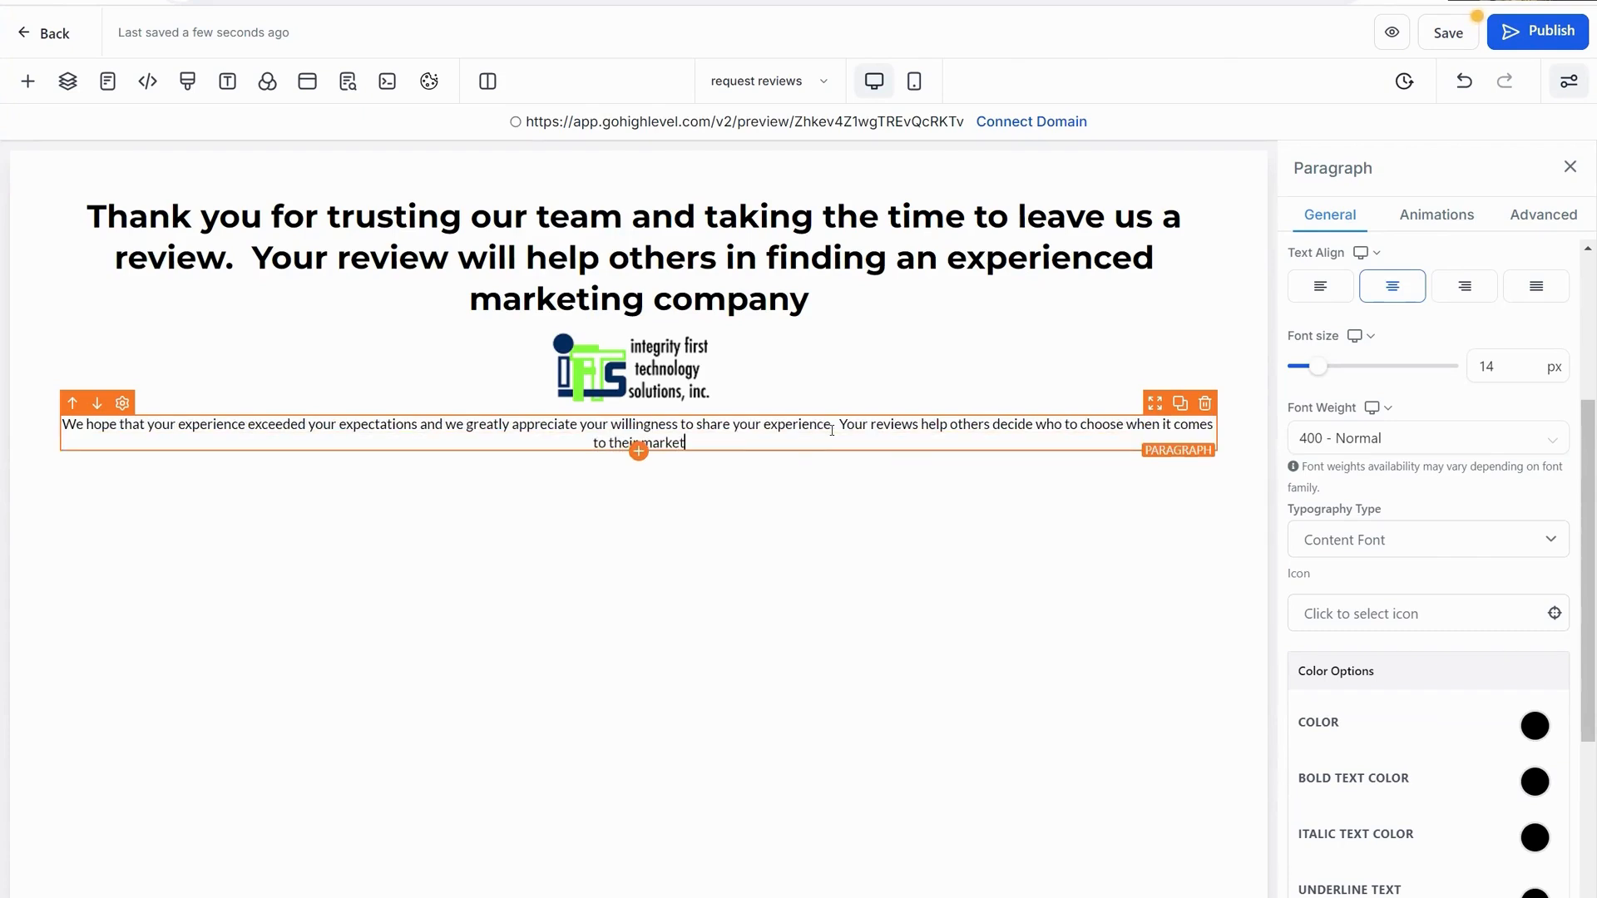
{"action": "type", "text": "ing needs."}
Set the paragraph under the logo to 20 px and add two blank lines after it
{"action": "triple_click", "coordinate": [848, 424]}
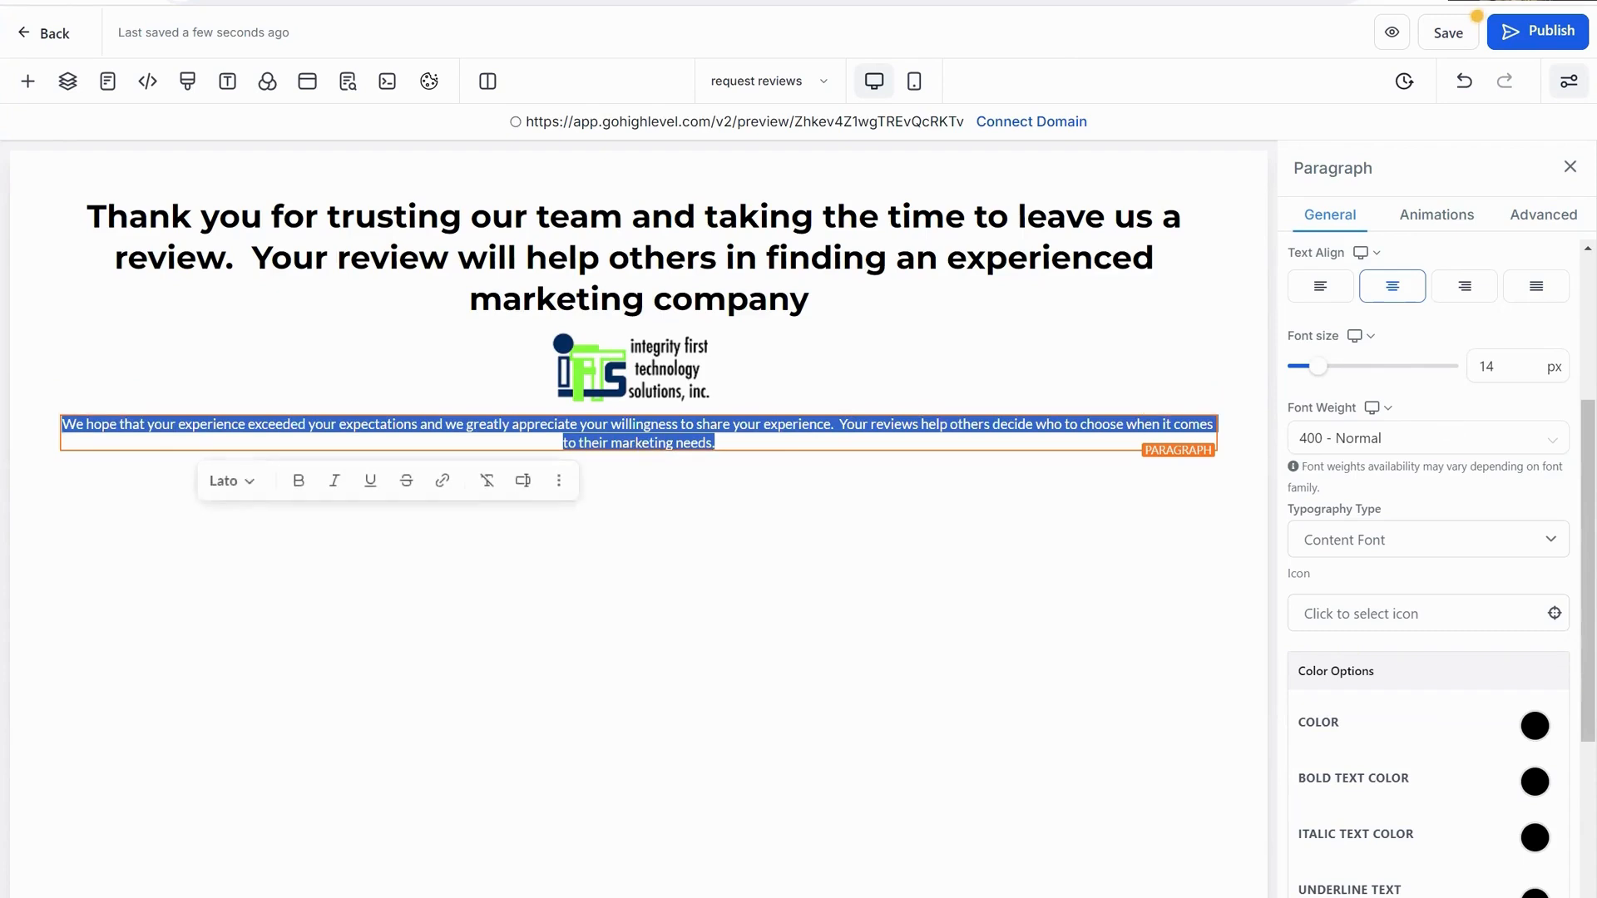
{"action": "left_click_drag", "start_coordinate": [1318, 369], "coordinate": [1326, 366]}
{"action": "left_click", "coordinate": [1034, 453]}
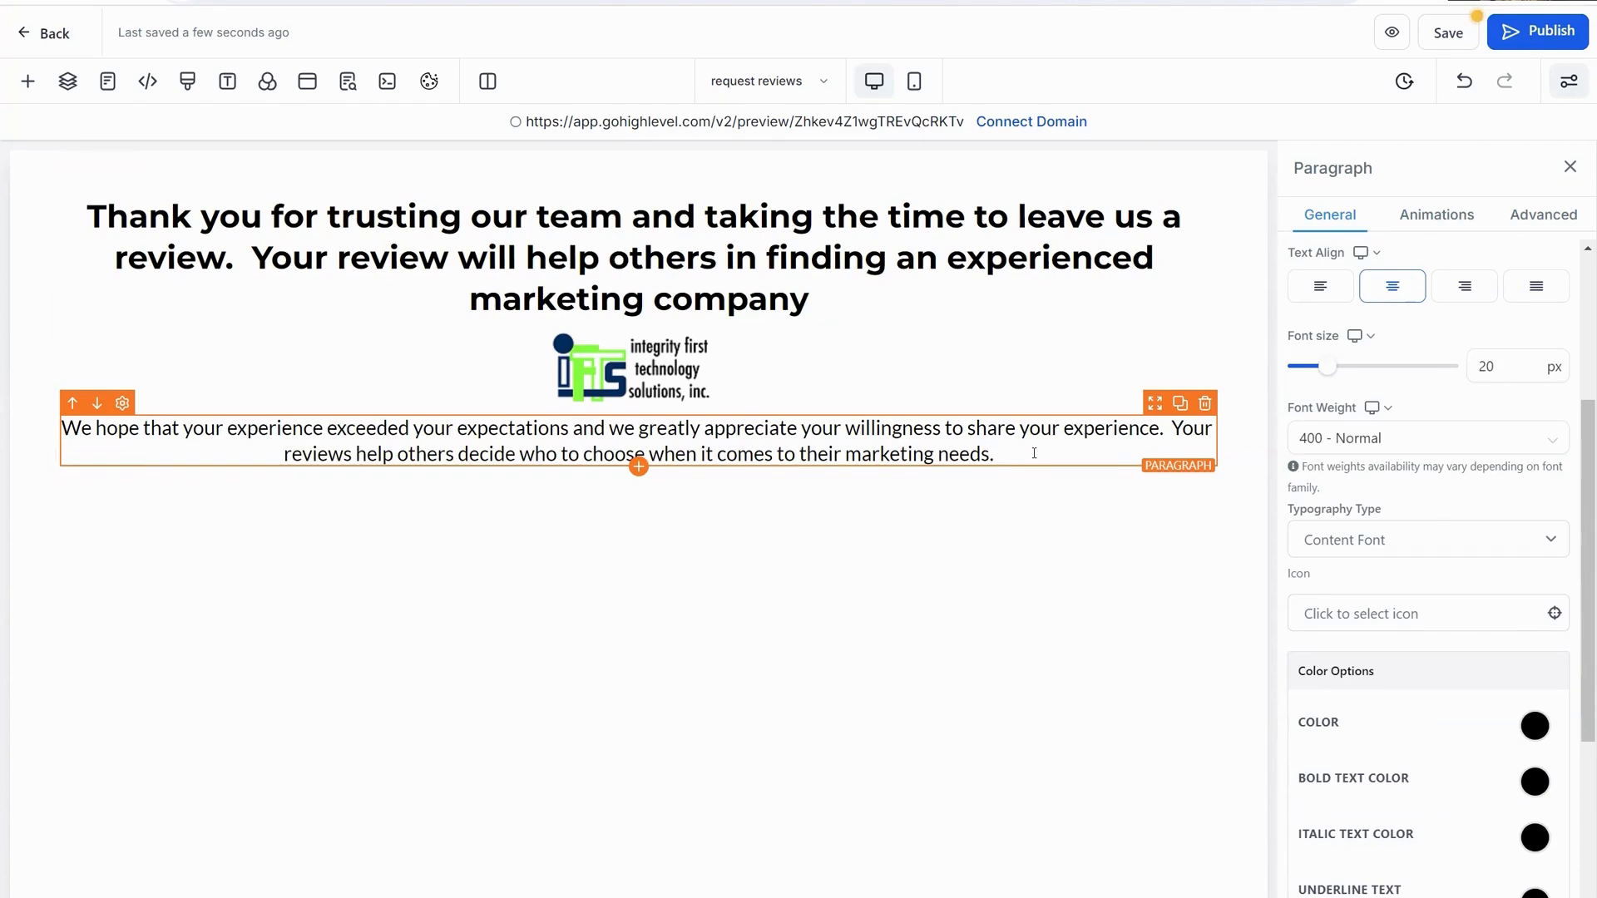
{"action": "key", "text": "Return"}
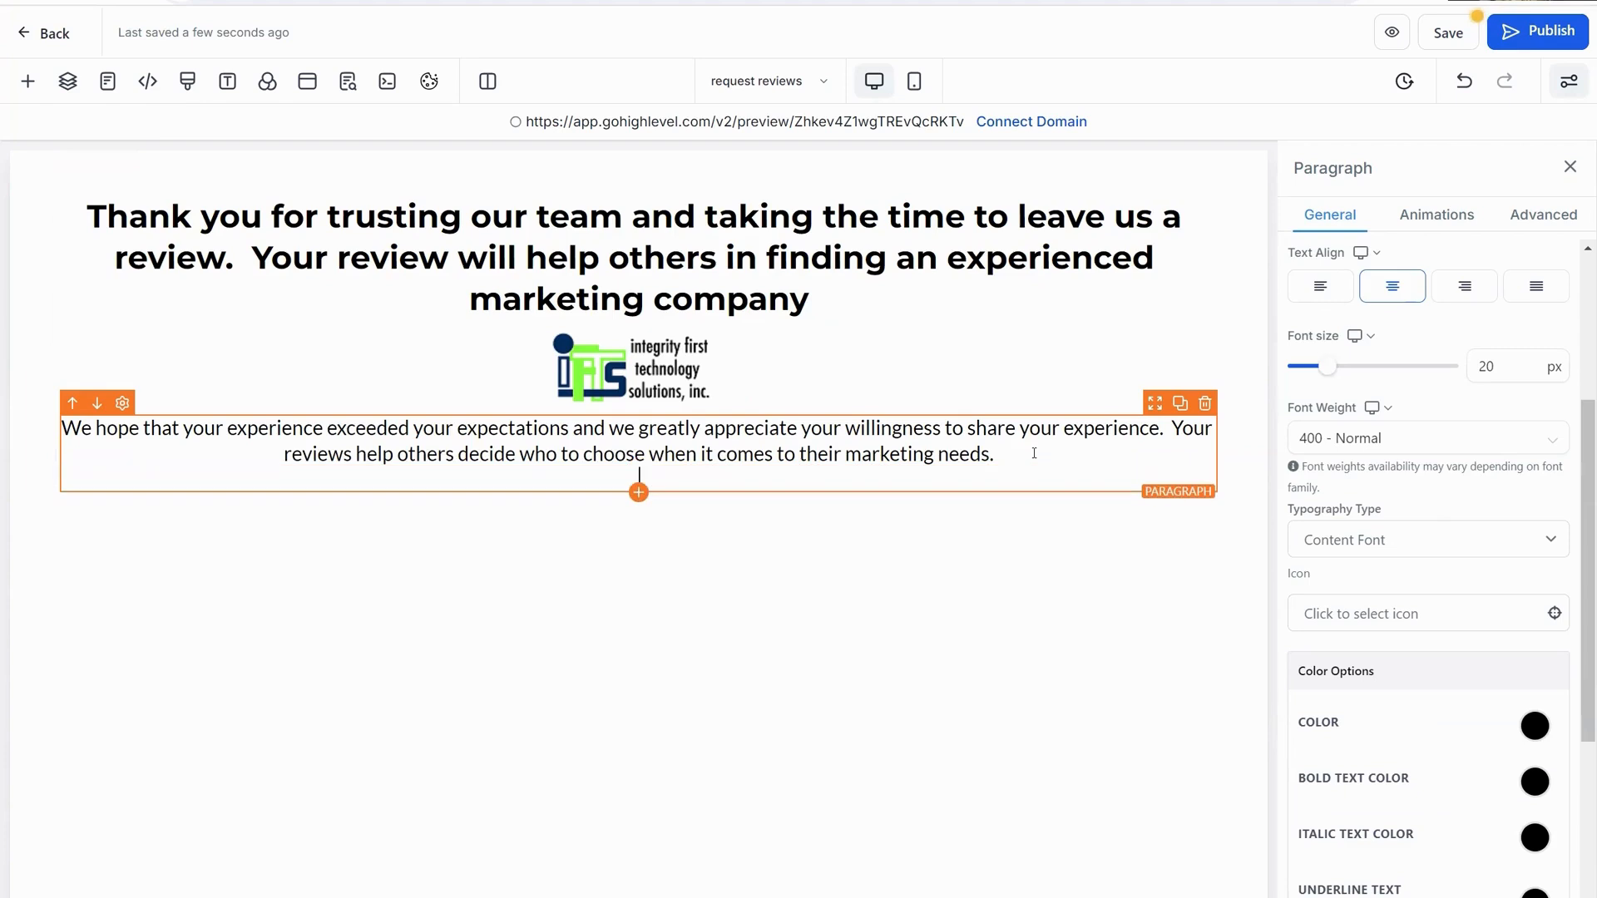
{"action": "key", "text": "Return"}
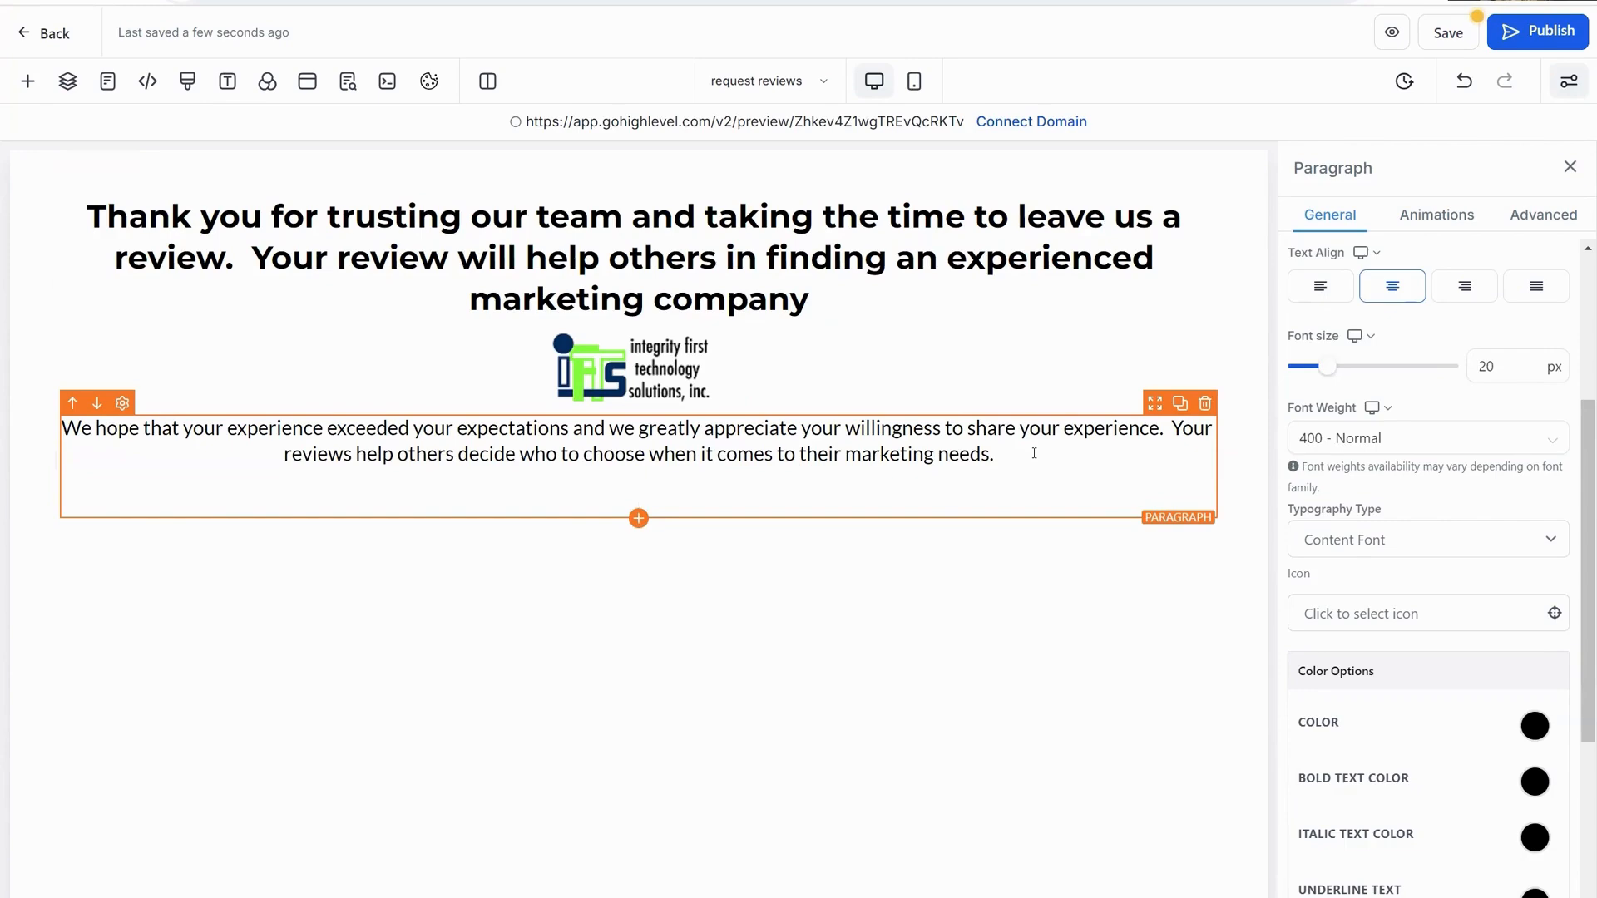
Add the thank-you-for-reviewing sentence, then a closing line reading 'Thank you again from our team!'
{"action": "type", "text": "Thank you for taking the time"}
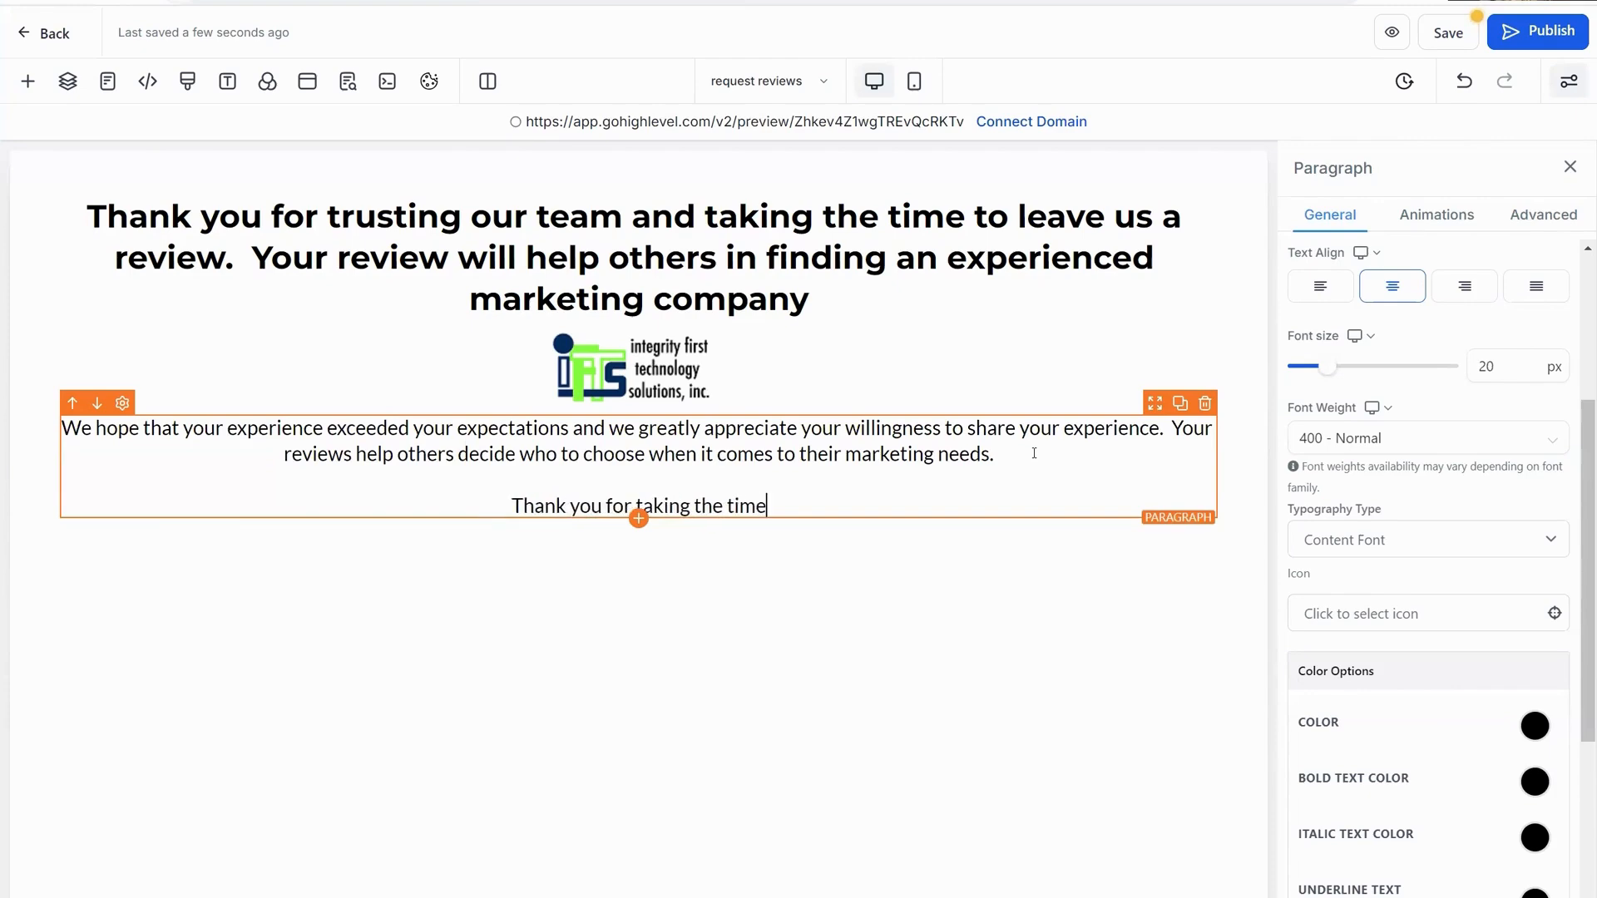
{"action": "type", "text": " to leave a "}
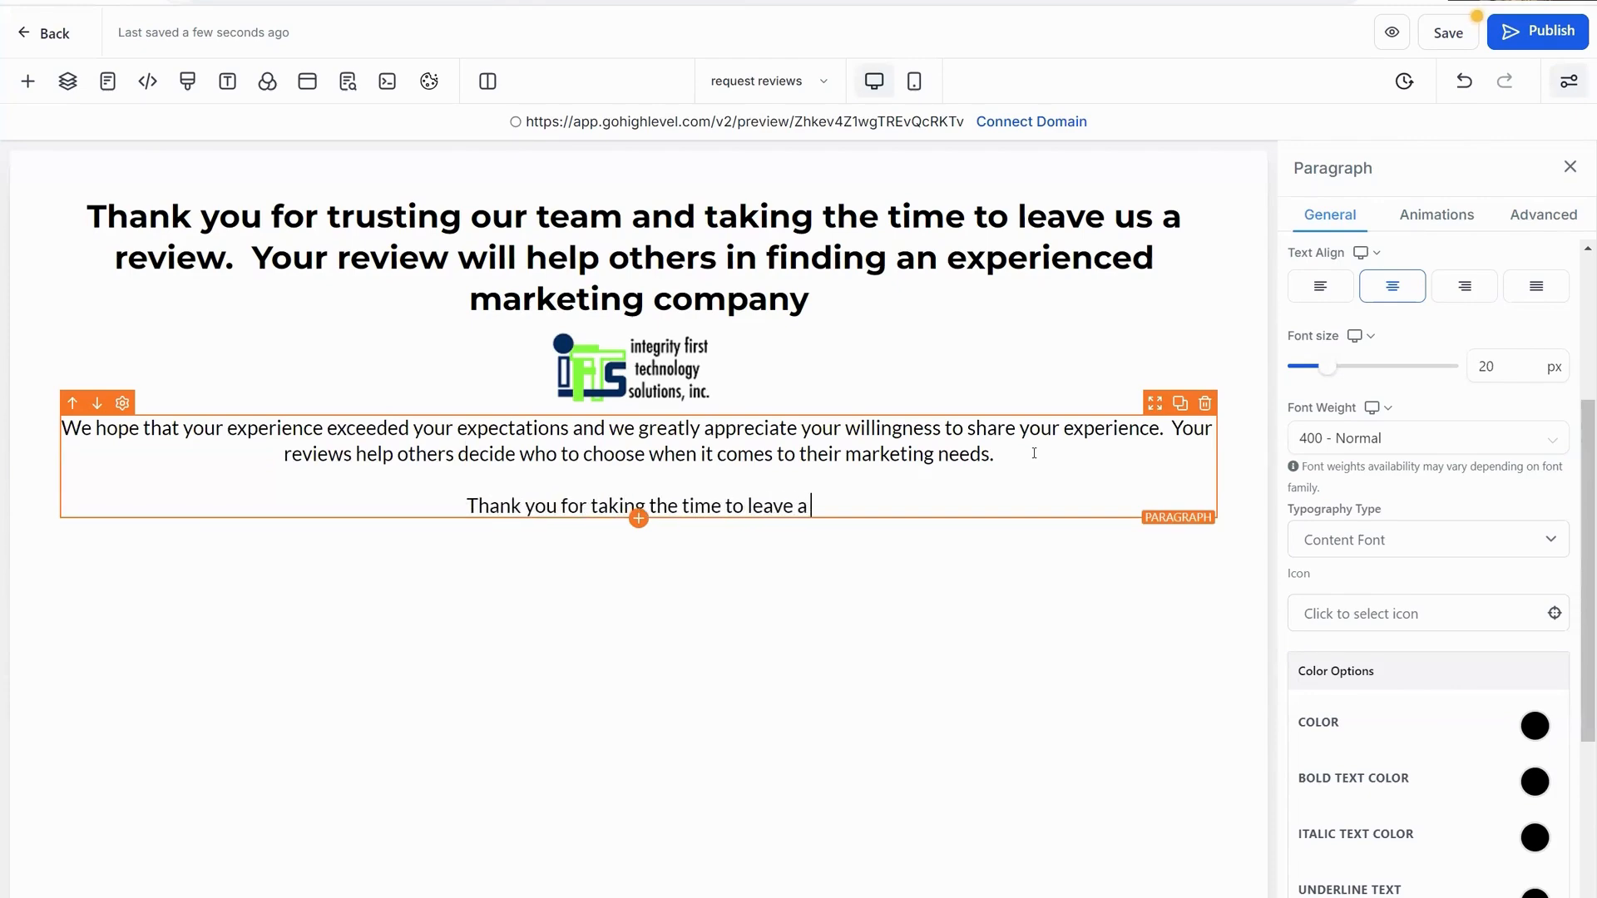
{"action": "type", "text": "review.  Our "}
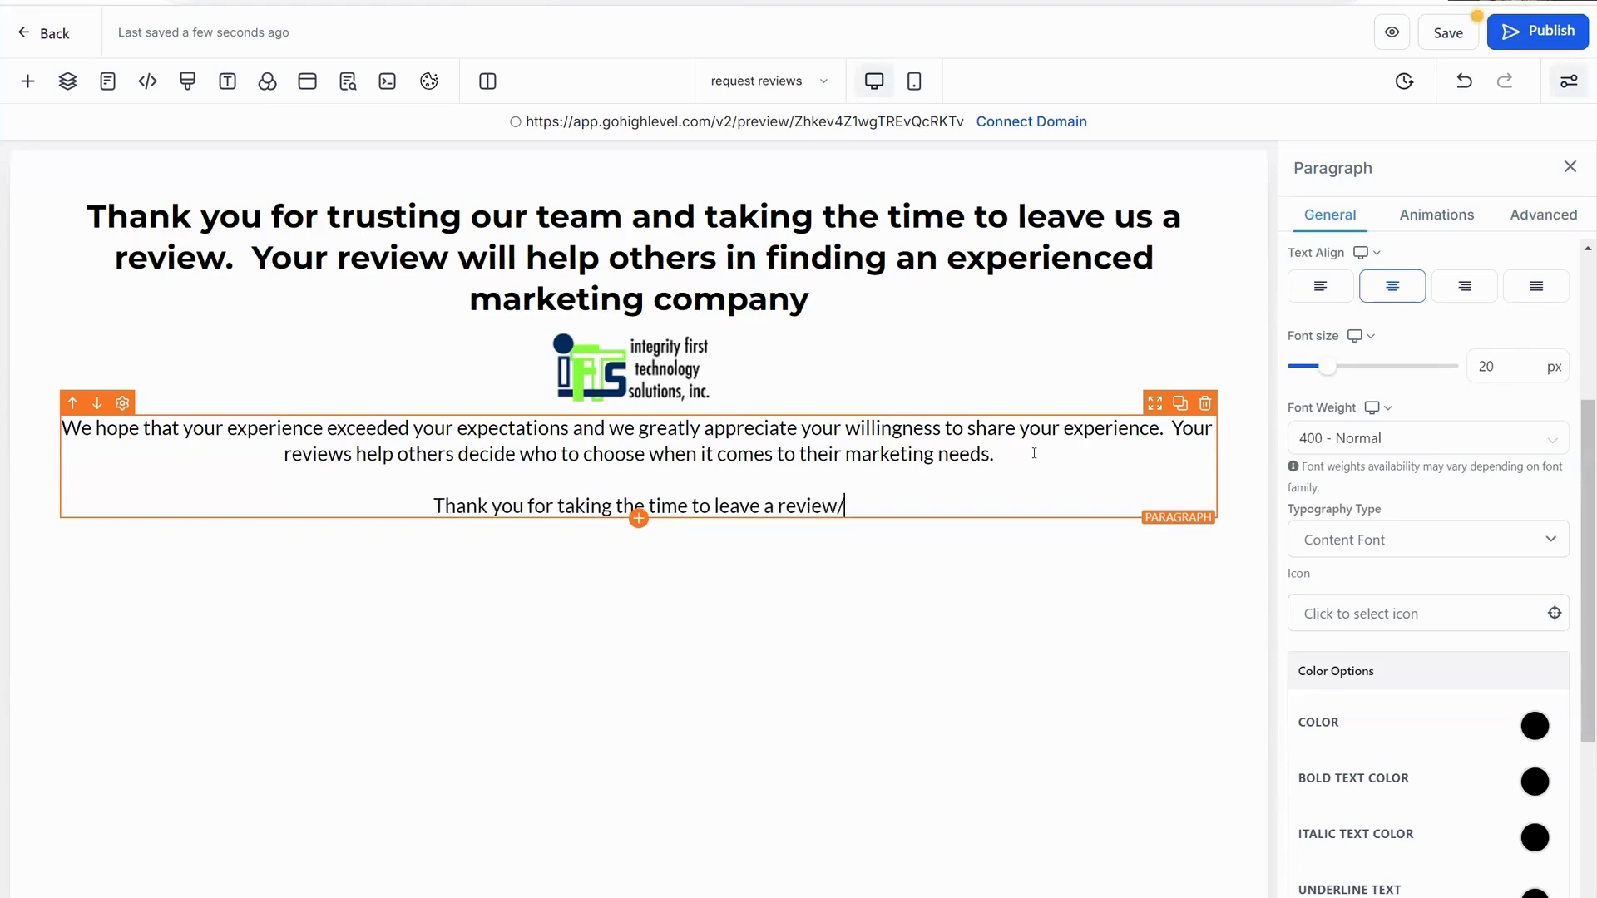
{"action": "type", "text": "team"}
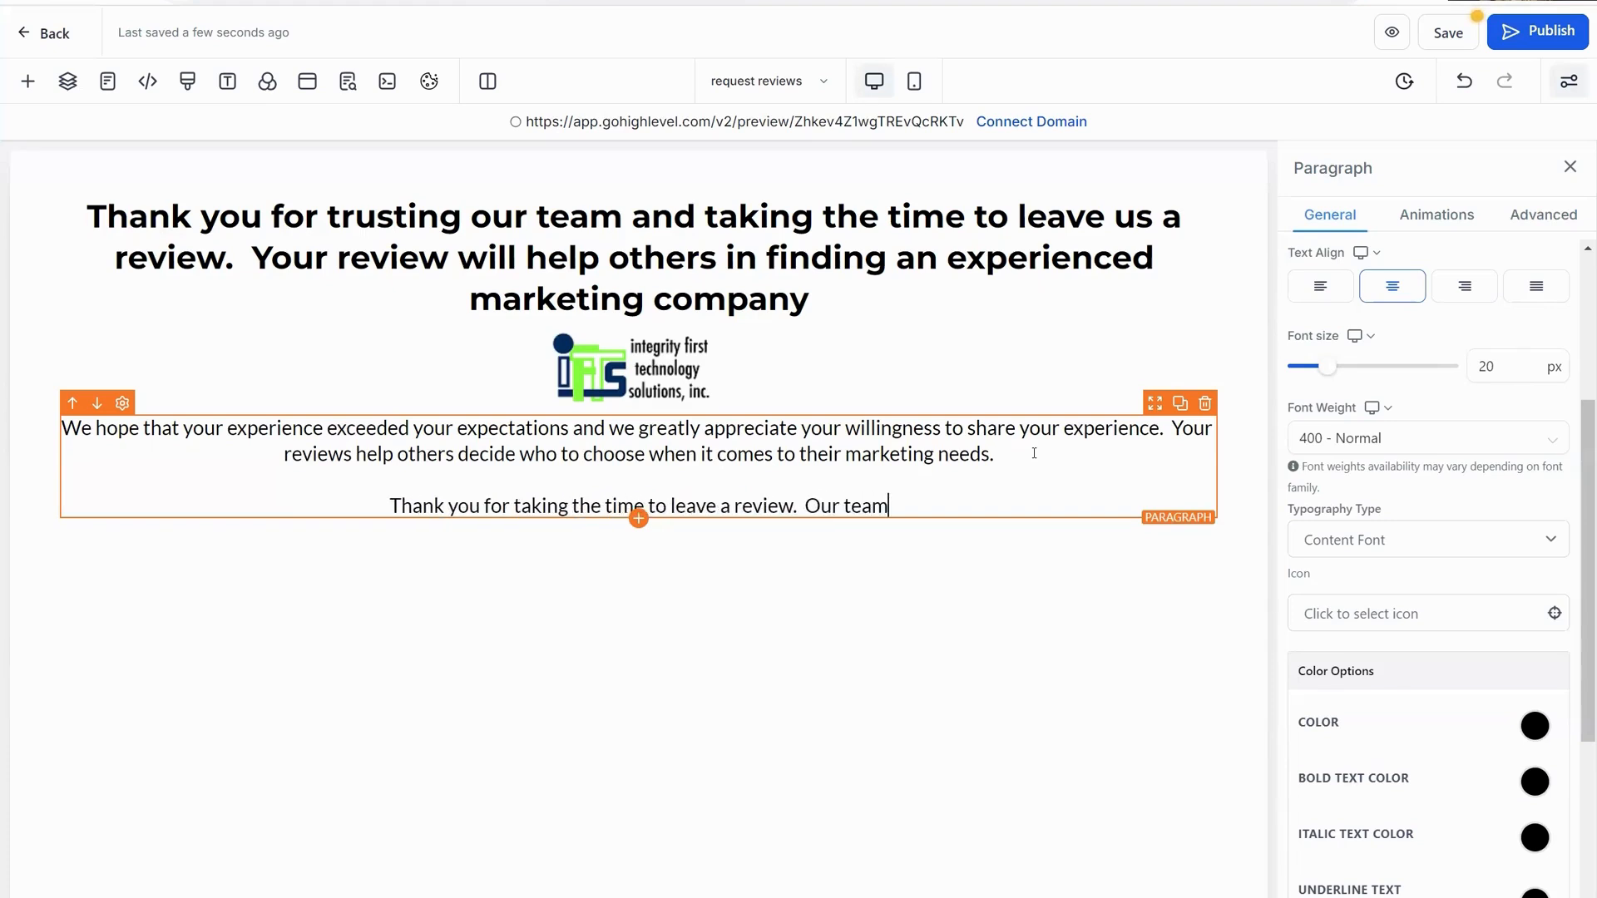
{"action": "type", "text": " is always willing"}
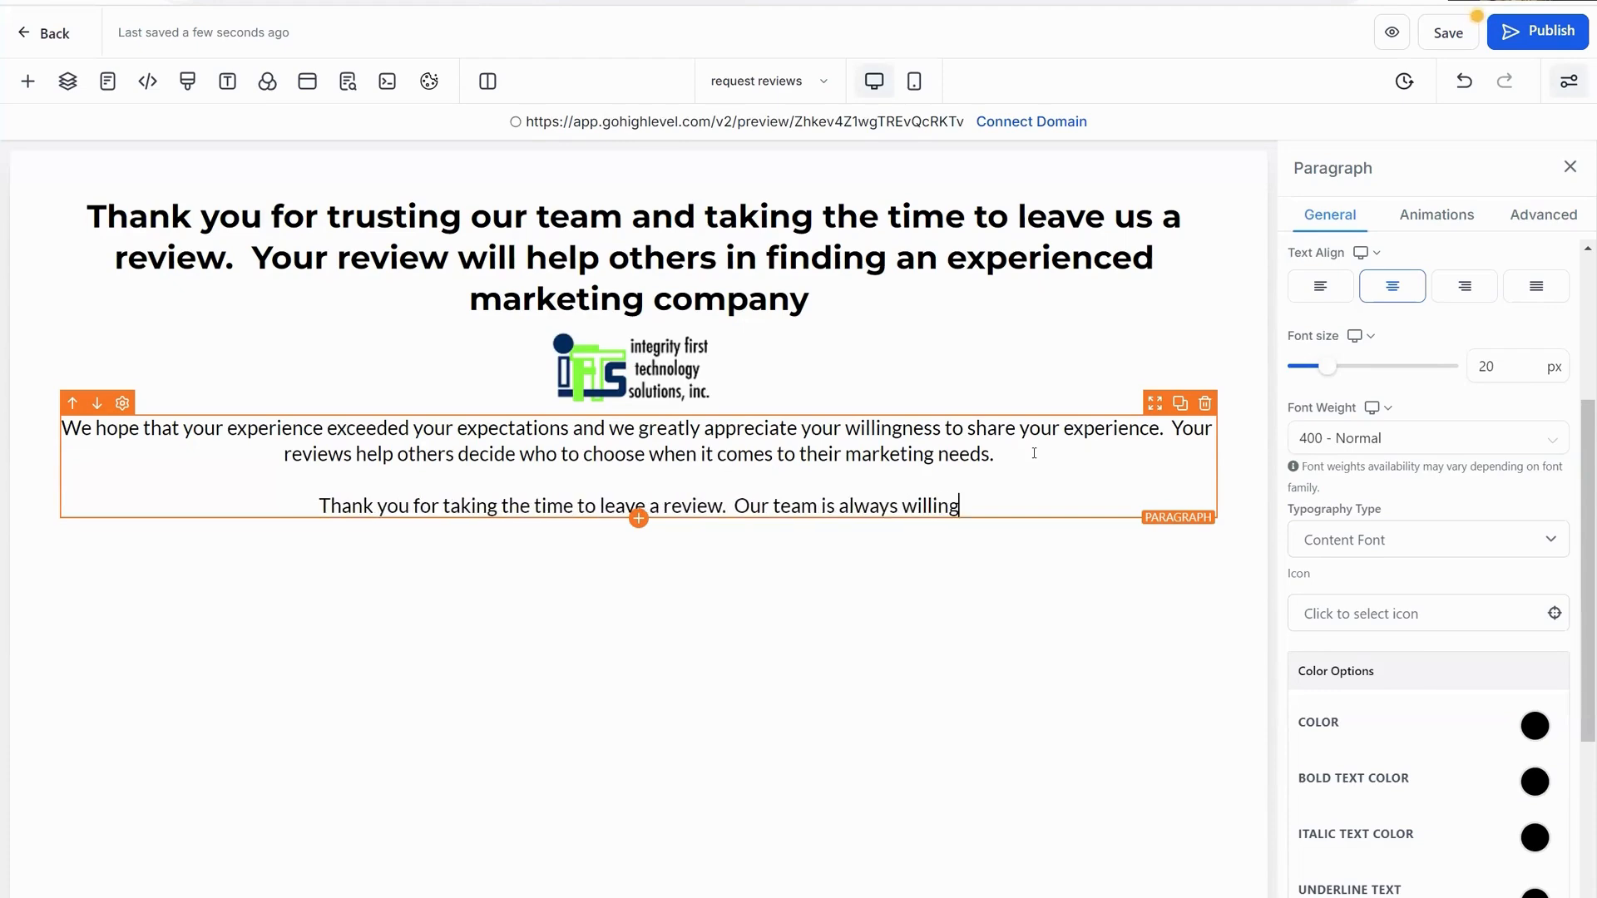
{"action": "type", "text": " and a"}
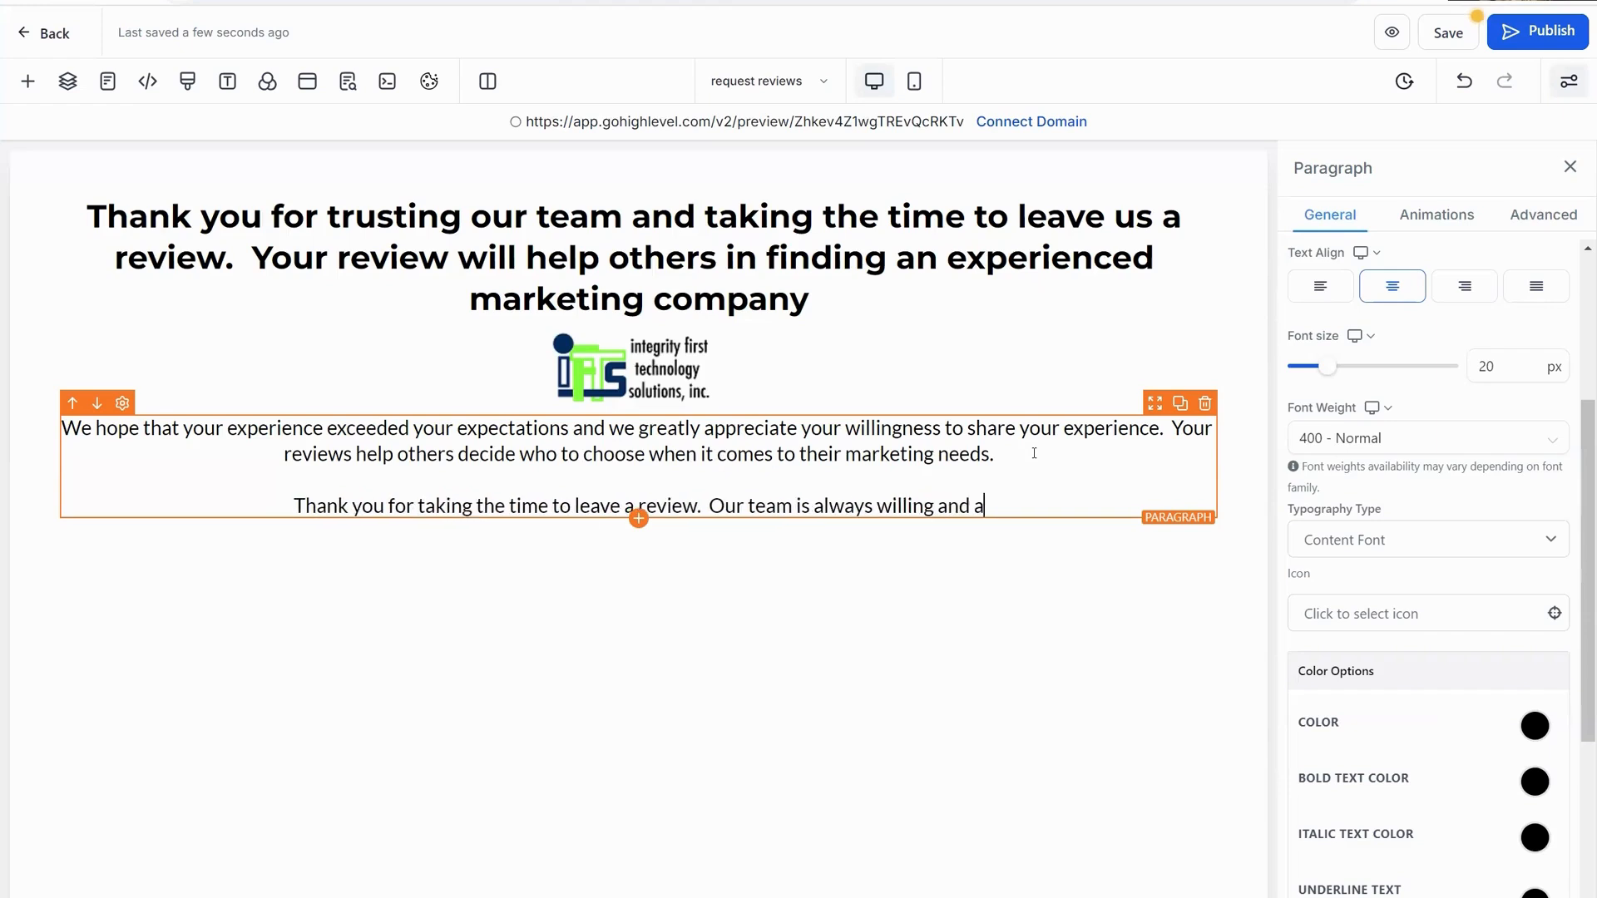
{"action": "type", "text": "vailable to list"}
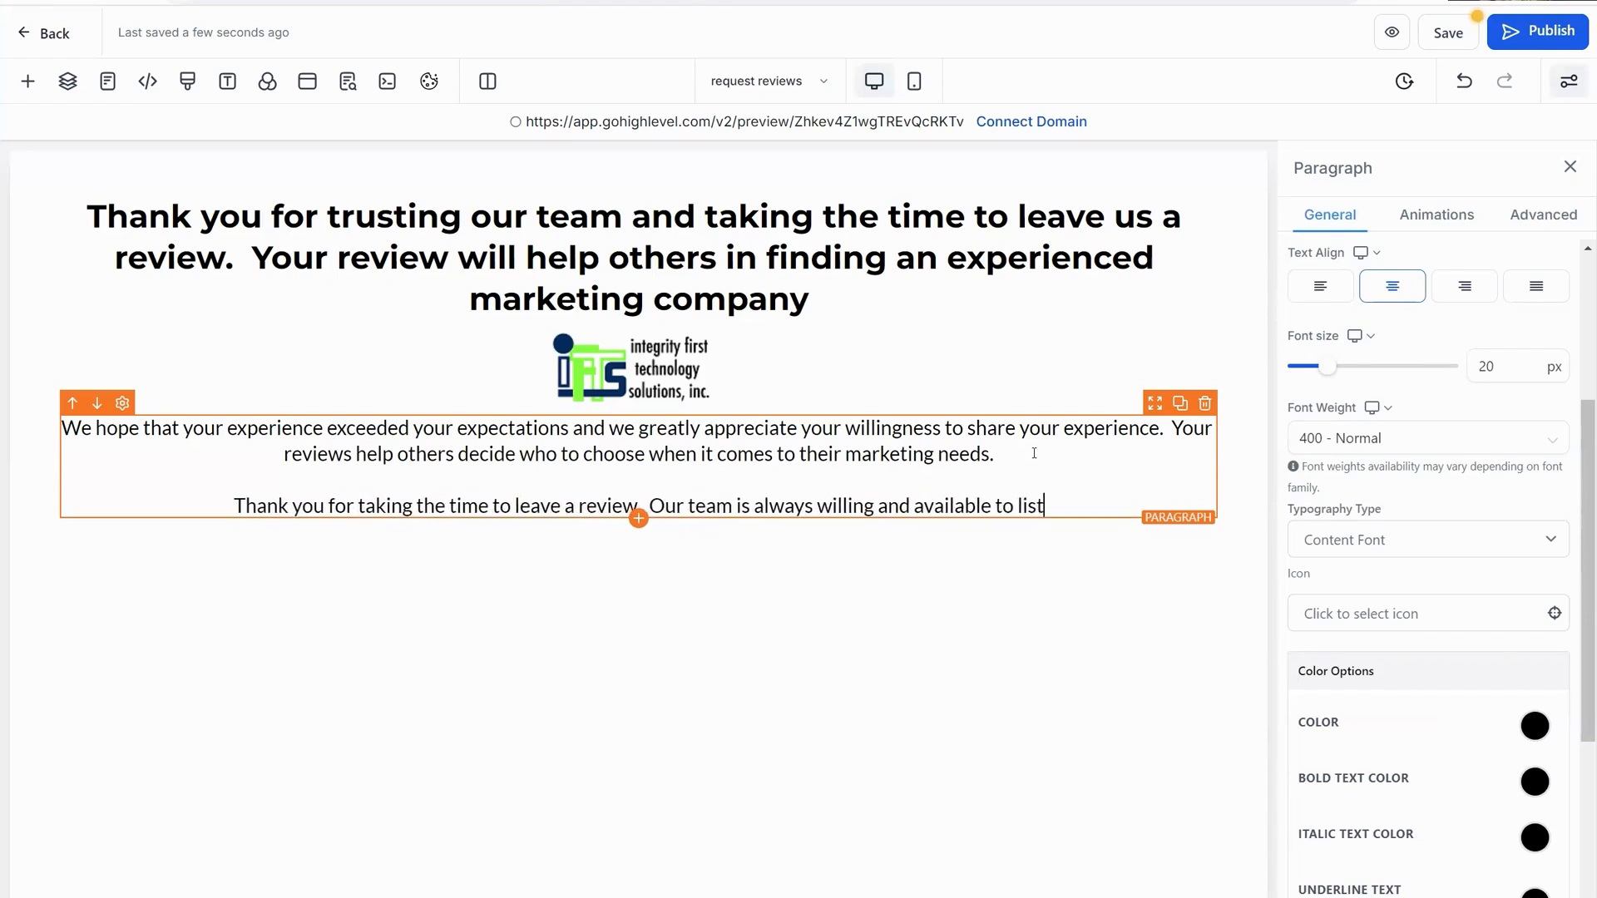
{"action": "type", "text": "en to any fe"}
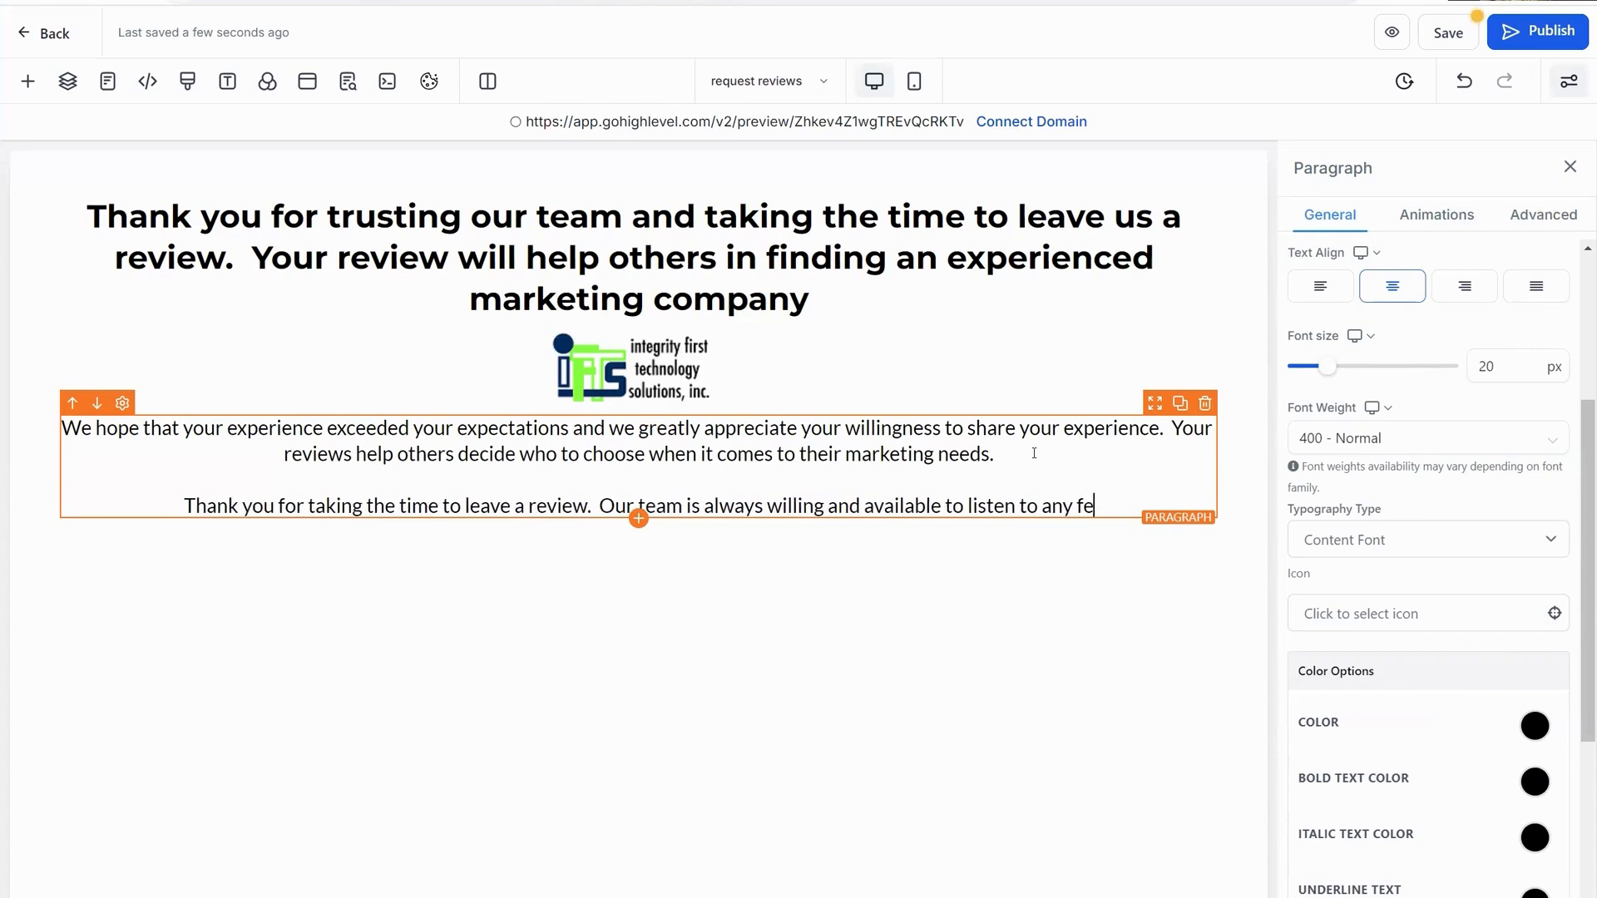
{"action": "type", "text": "edback that you"}
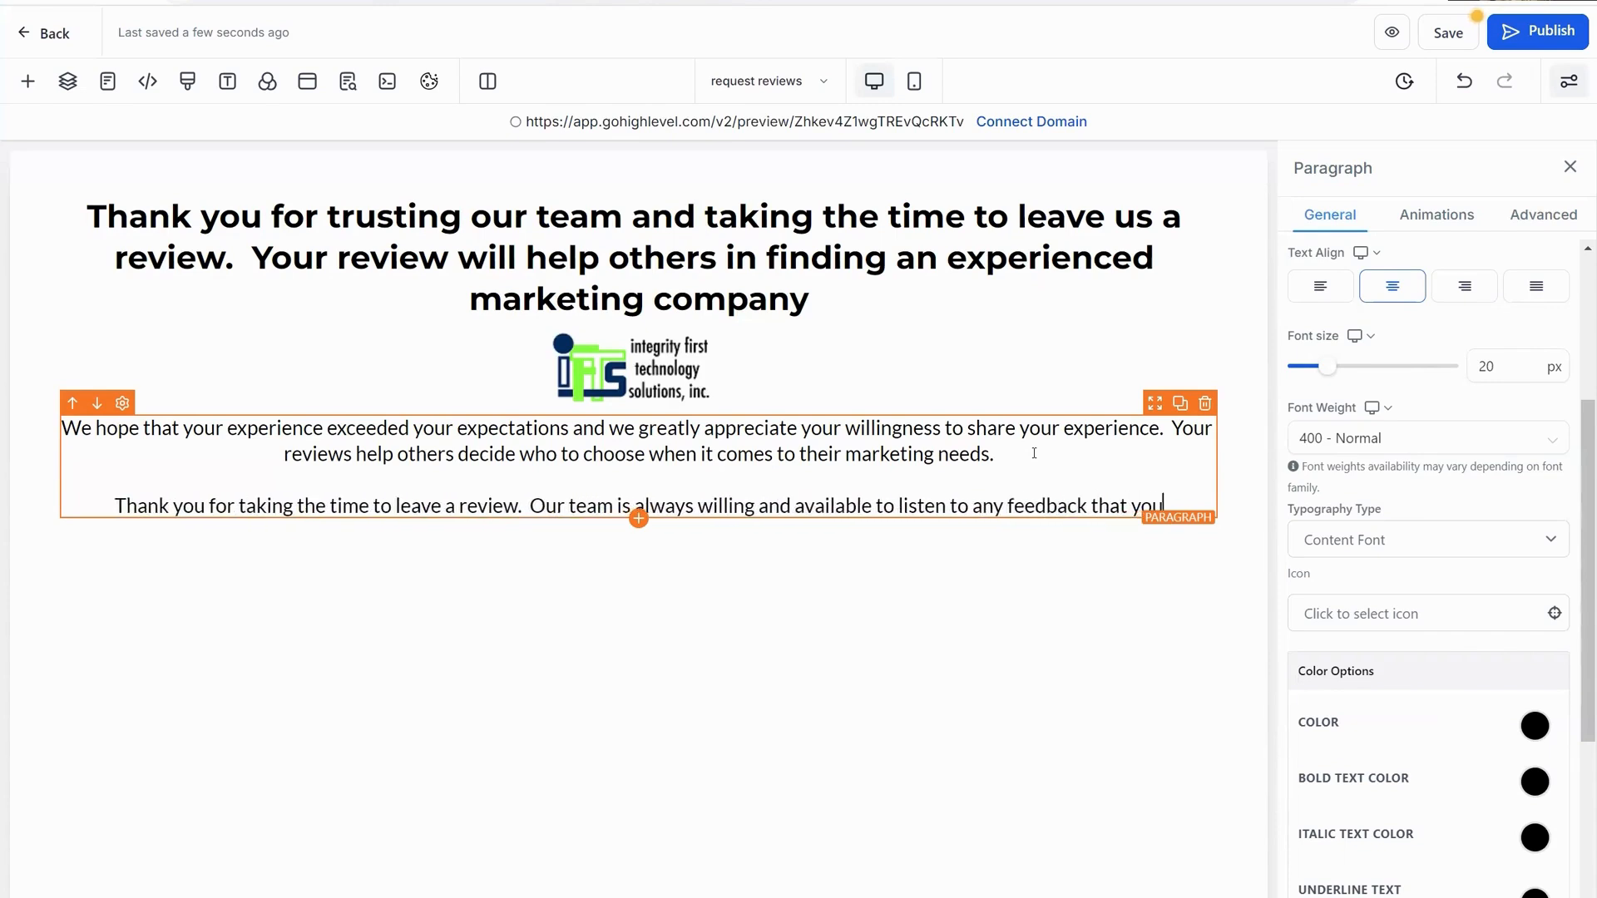
{"action": "type", "text": " may have"}
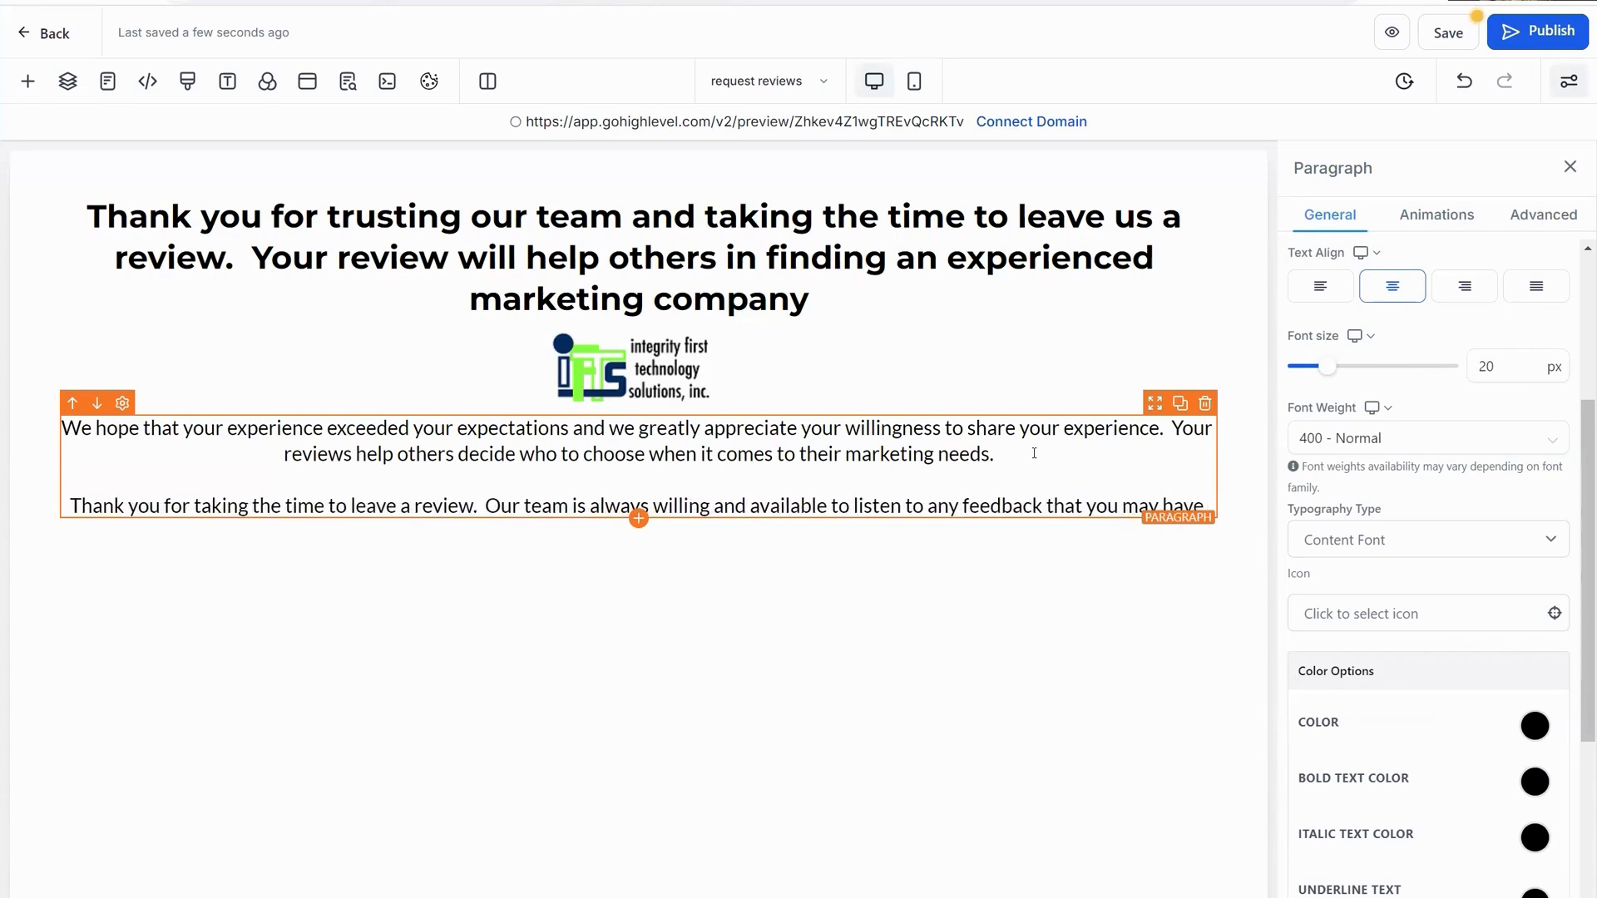
{"action": "type", "text": "."}
{"action": "key", "text": "Return"}
{"action": "type", "text": "Th"}
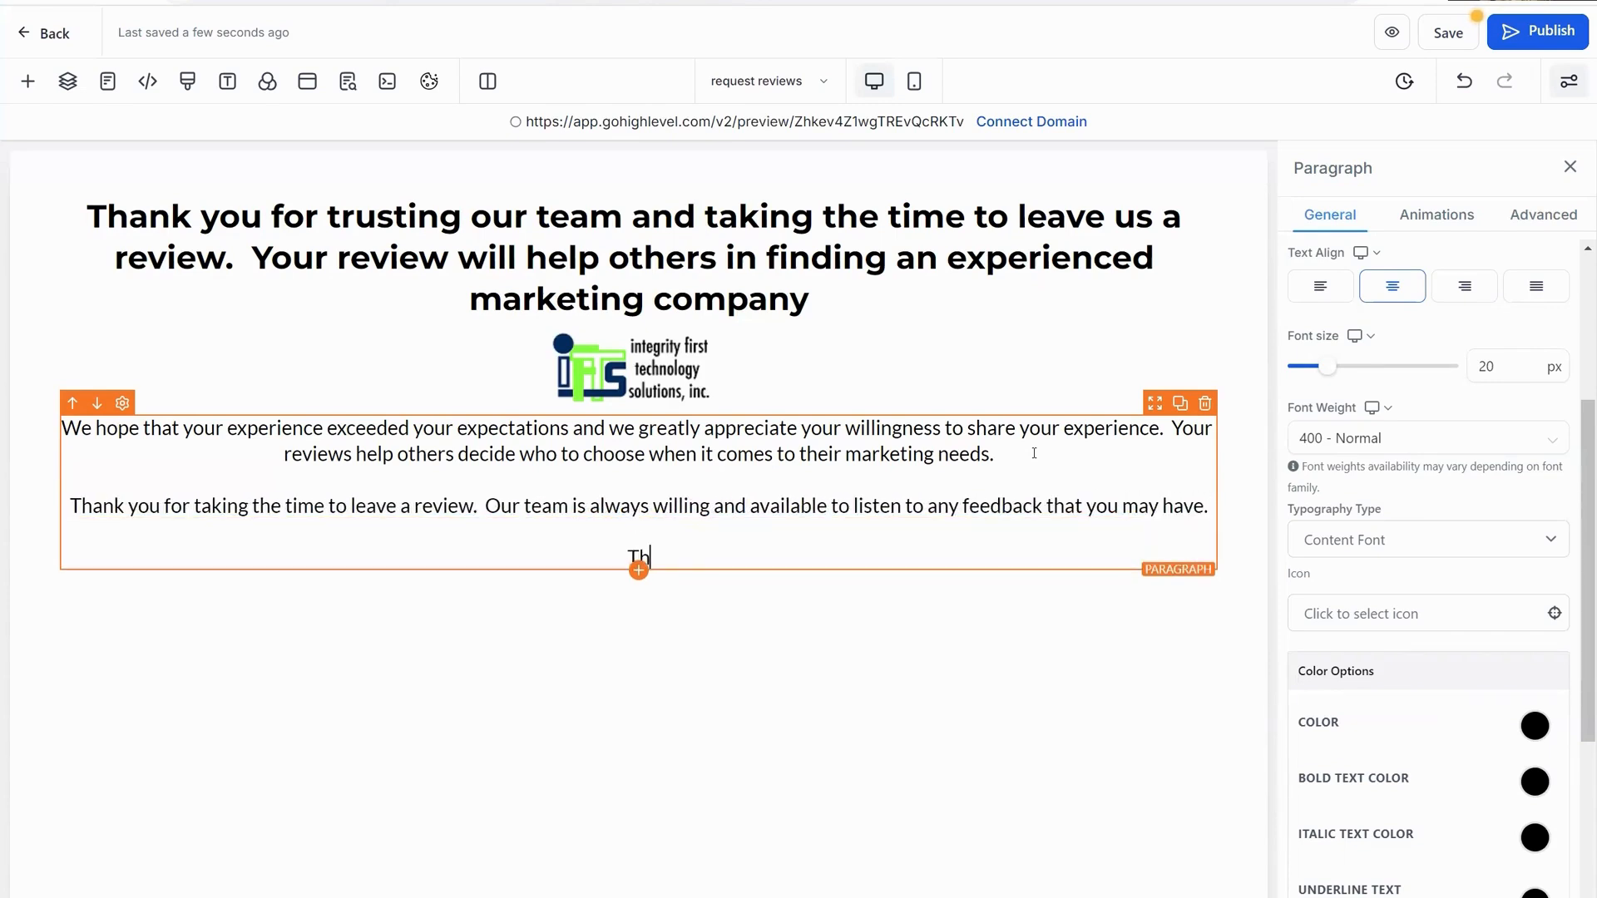
{"action": "type", "text": "ank you aa"}
{"action": "key", "text": "BackSpace"}
{"action": "type", "text": "n"}
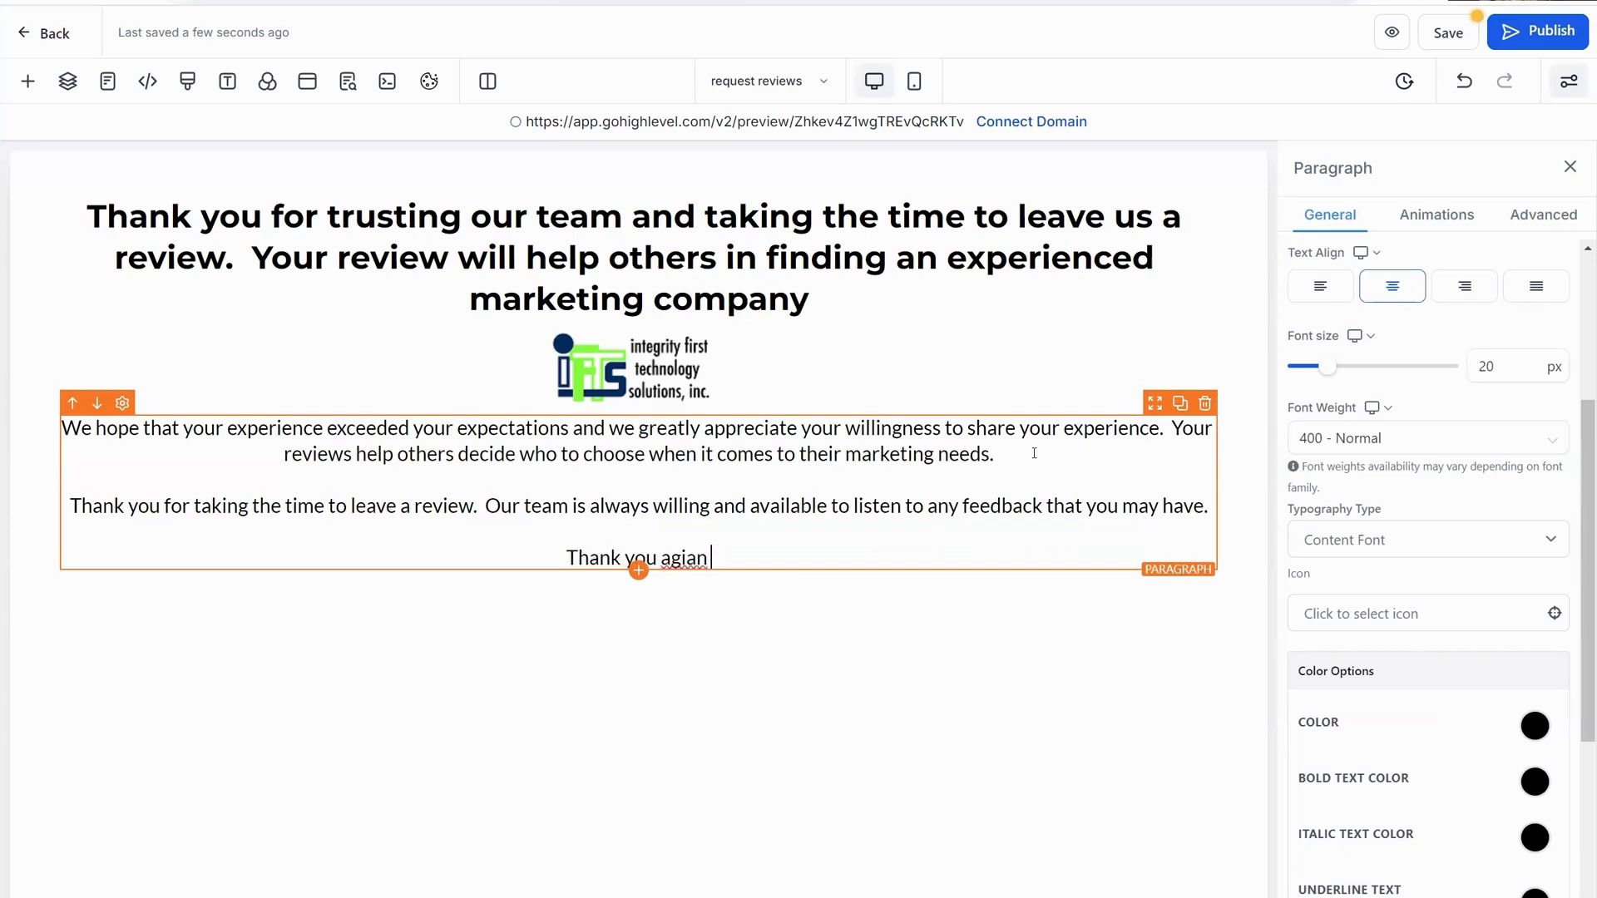
{"action": "key", "text": "BackSpace"}
{"action": "key", "text": "BackSpace"}
{"action": "key", "text": "BackSpace"}
{"action": "key", "text": "BackSpace"}
{"action": "type", "text": "ai"}
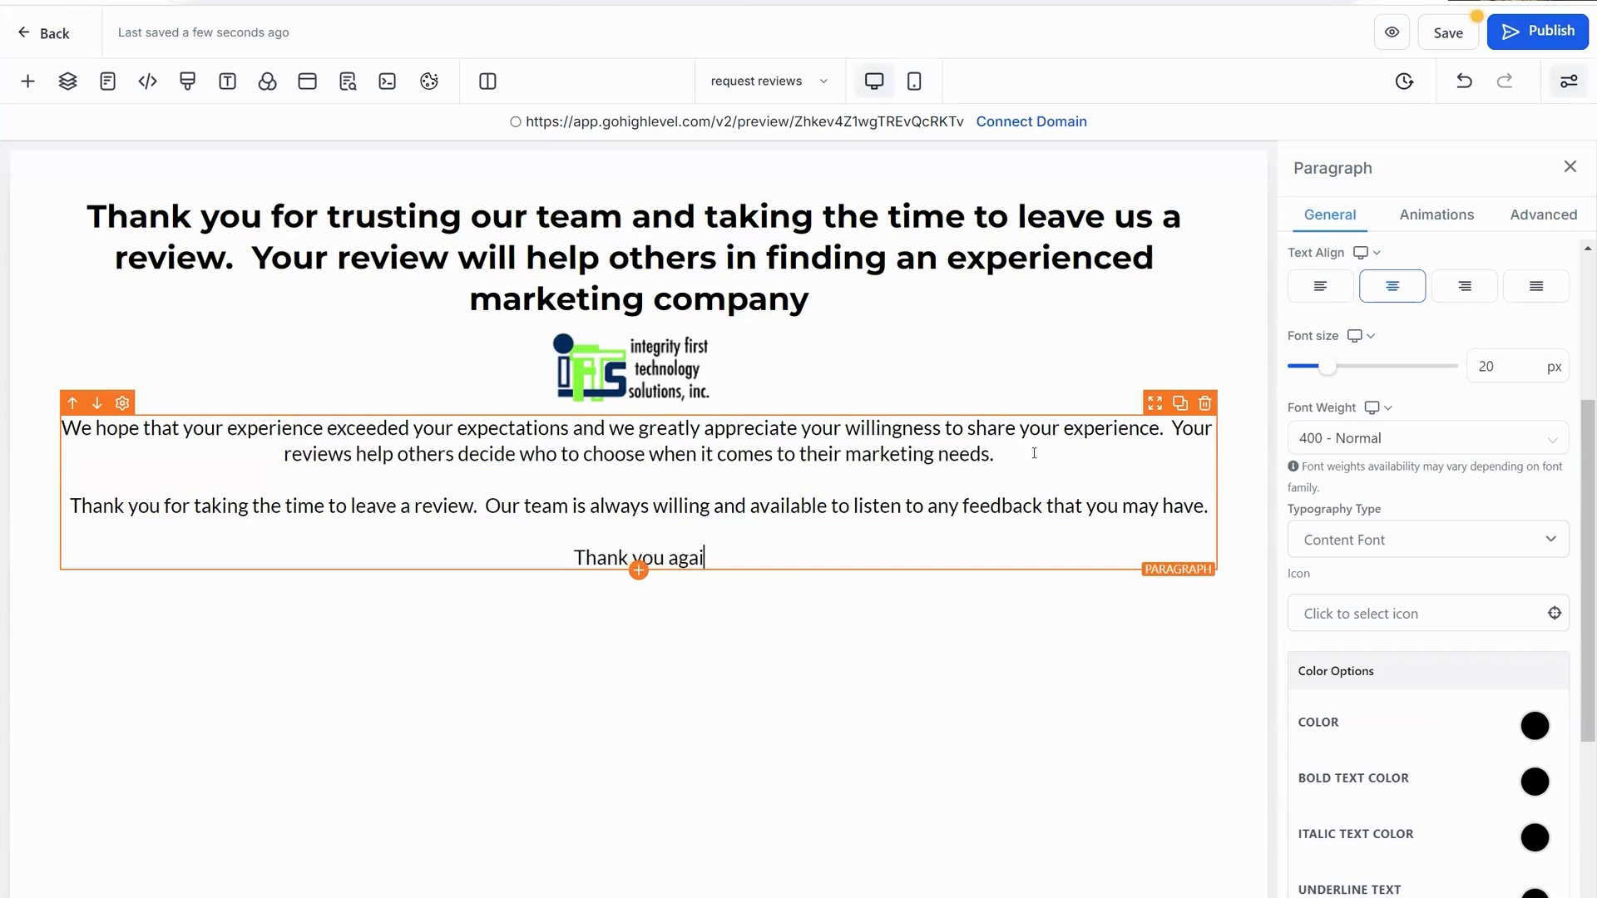
{"action": "type", "text": "n from out"}
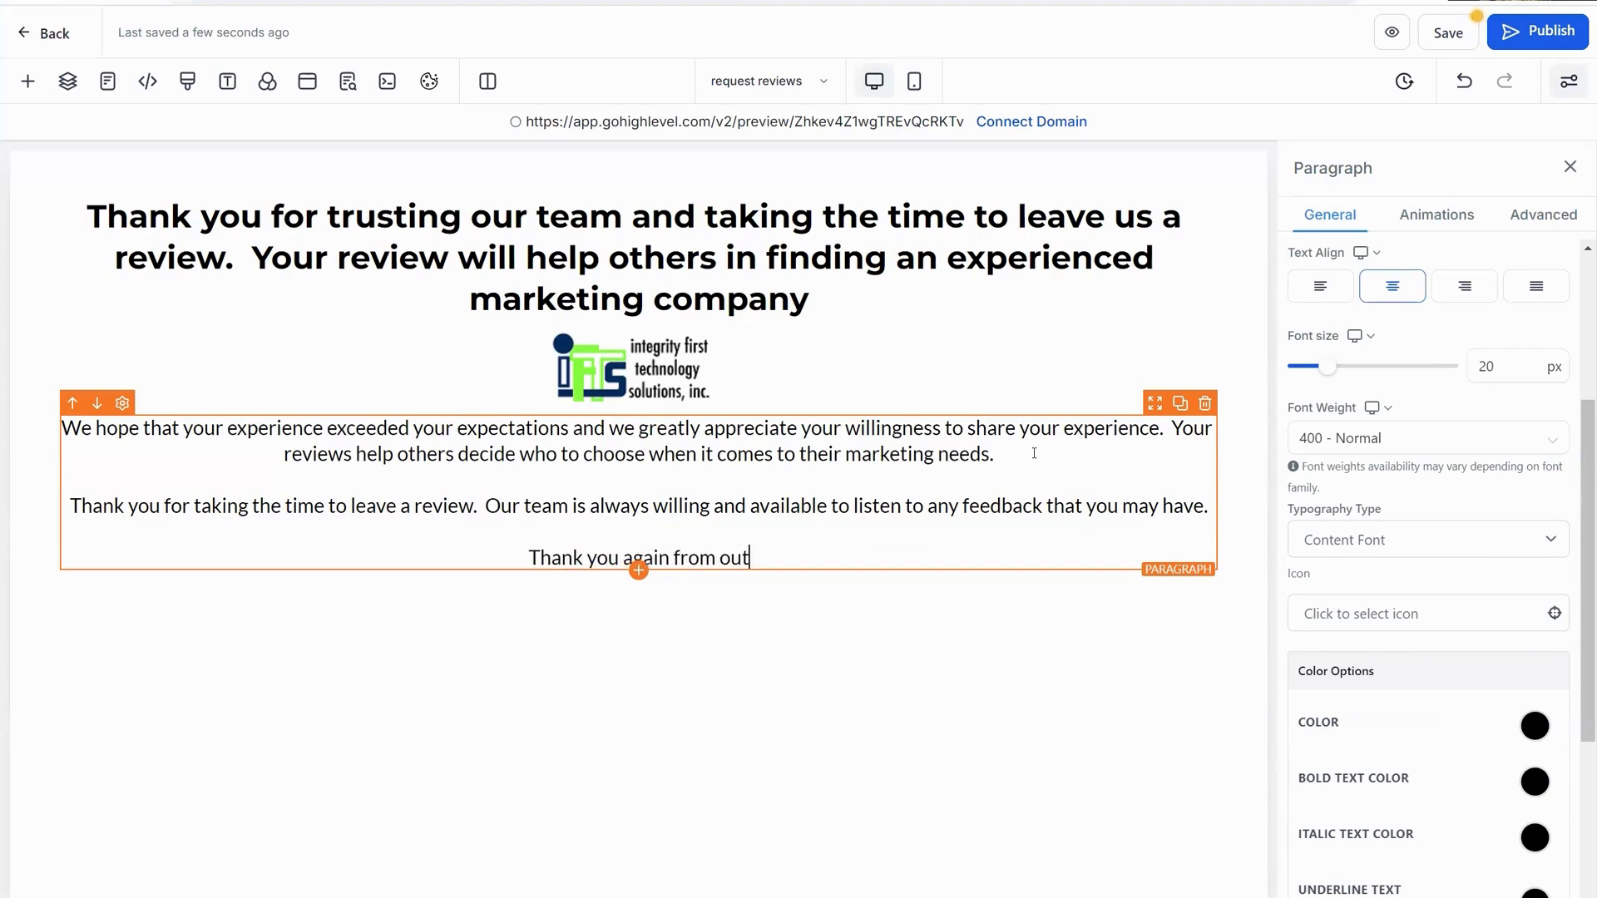
{"action": "key", "text": "BackSpace"}
{"action": "type", "text": "r team!"}
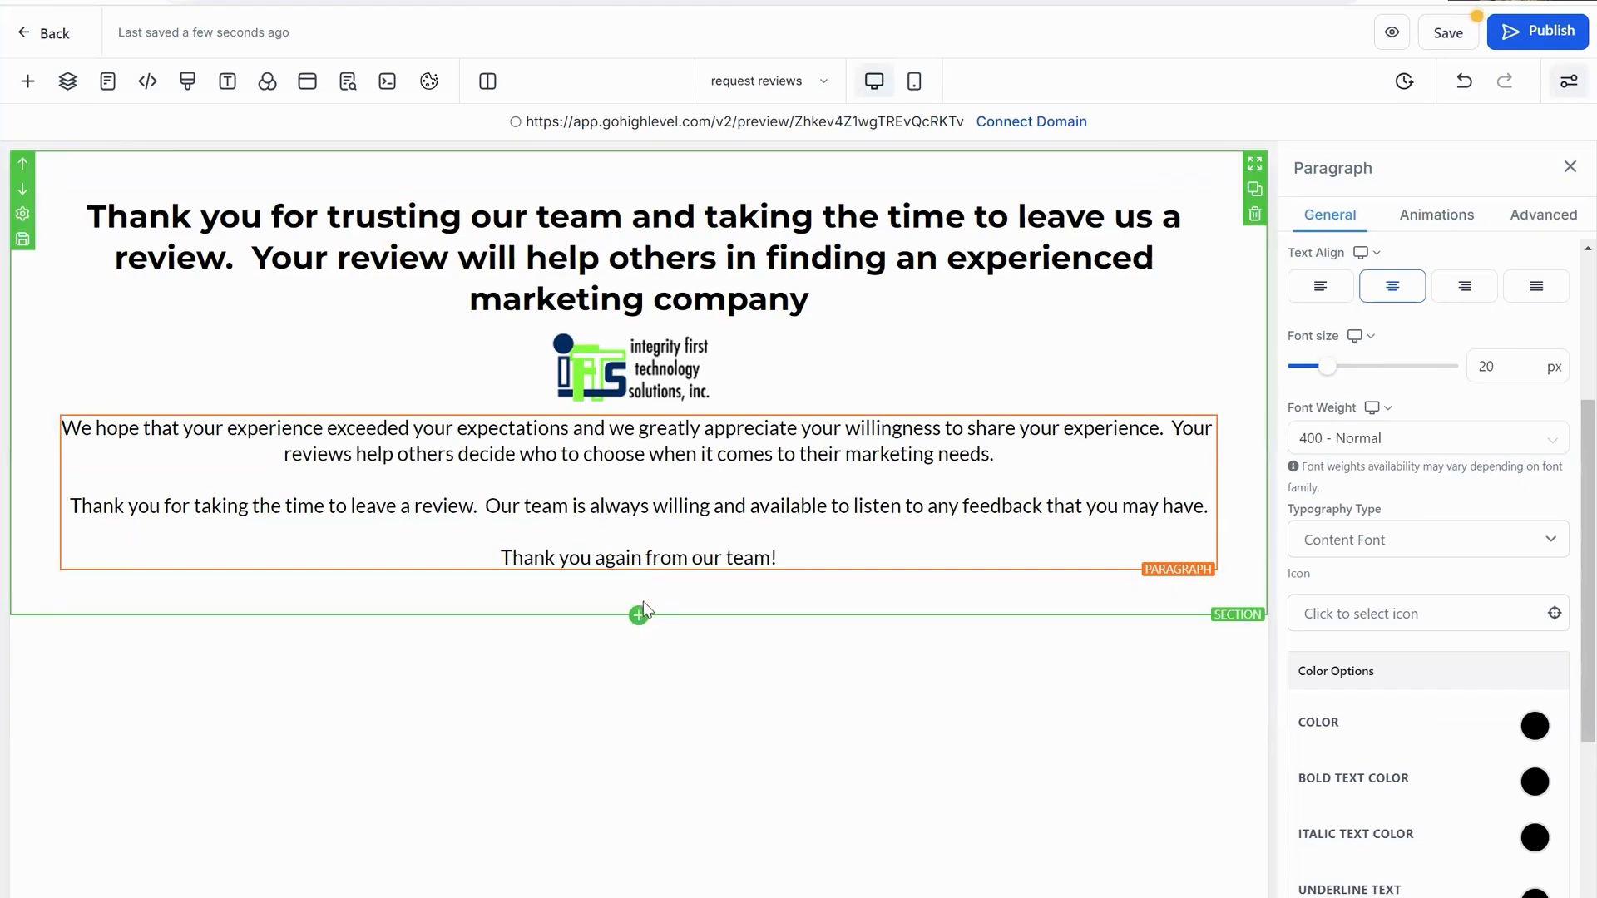
Add a two-column row below the paragraph with an image element in the first column
{"action": "left_click", "coordinate": [639, 596]}
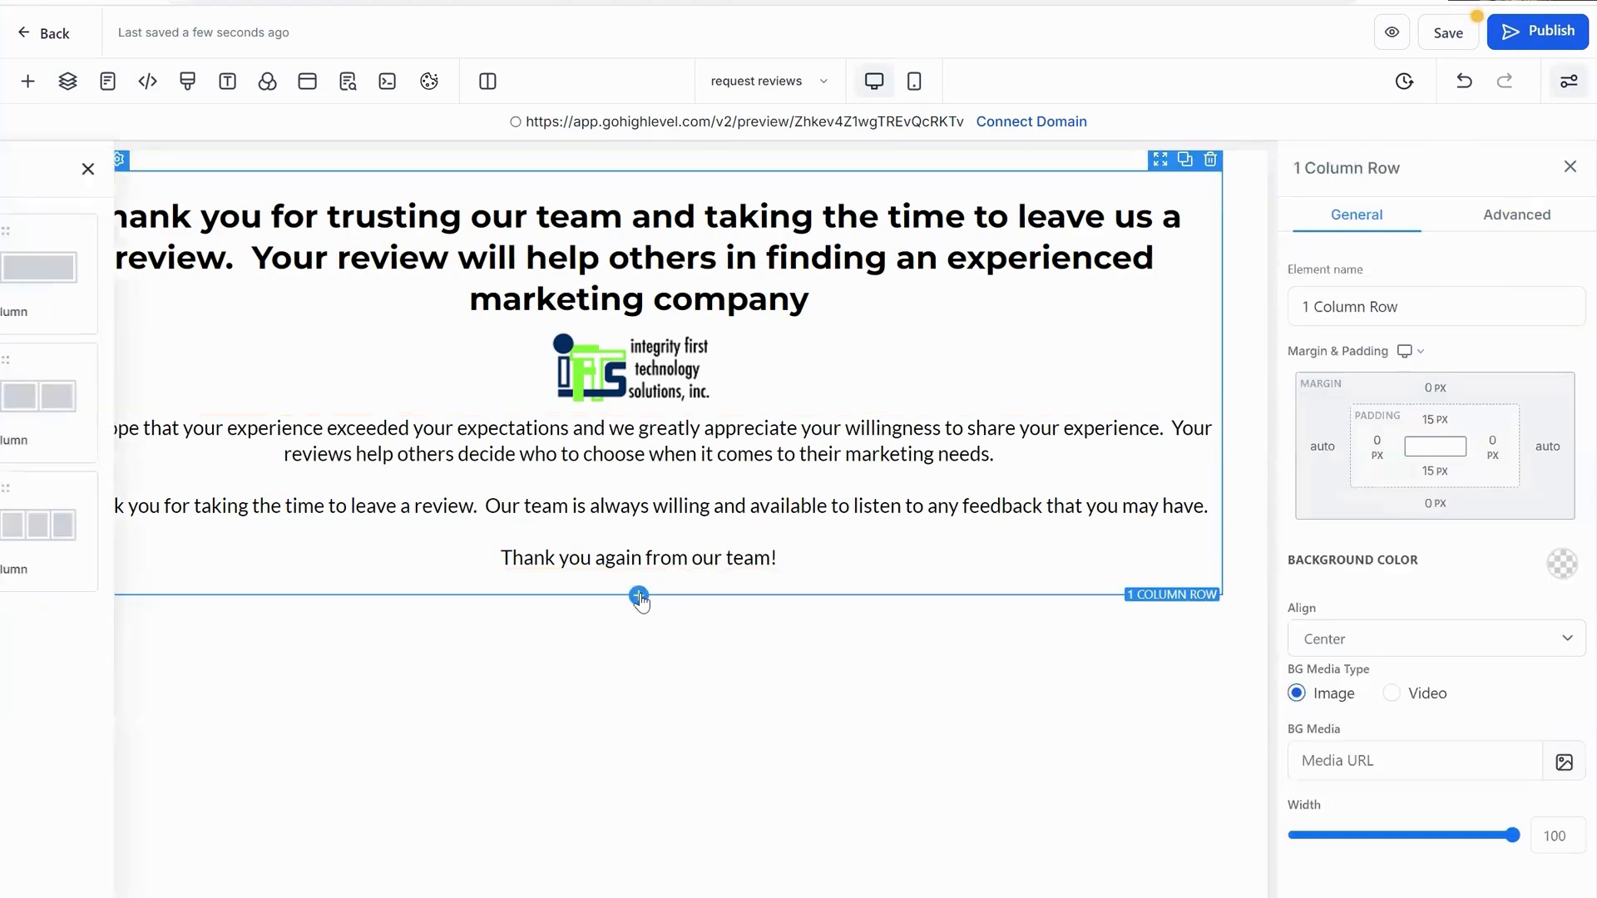
{"action": "left_click", "coordinate": [517, 280]}
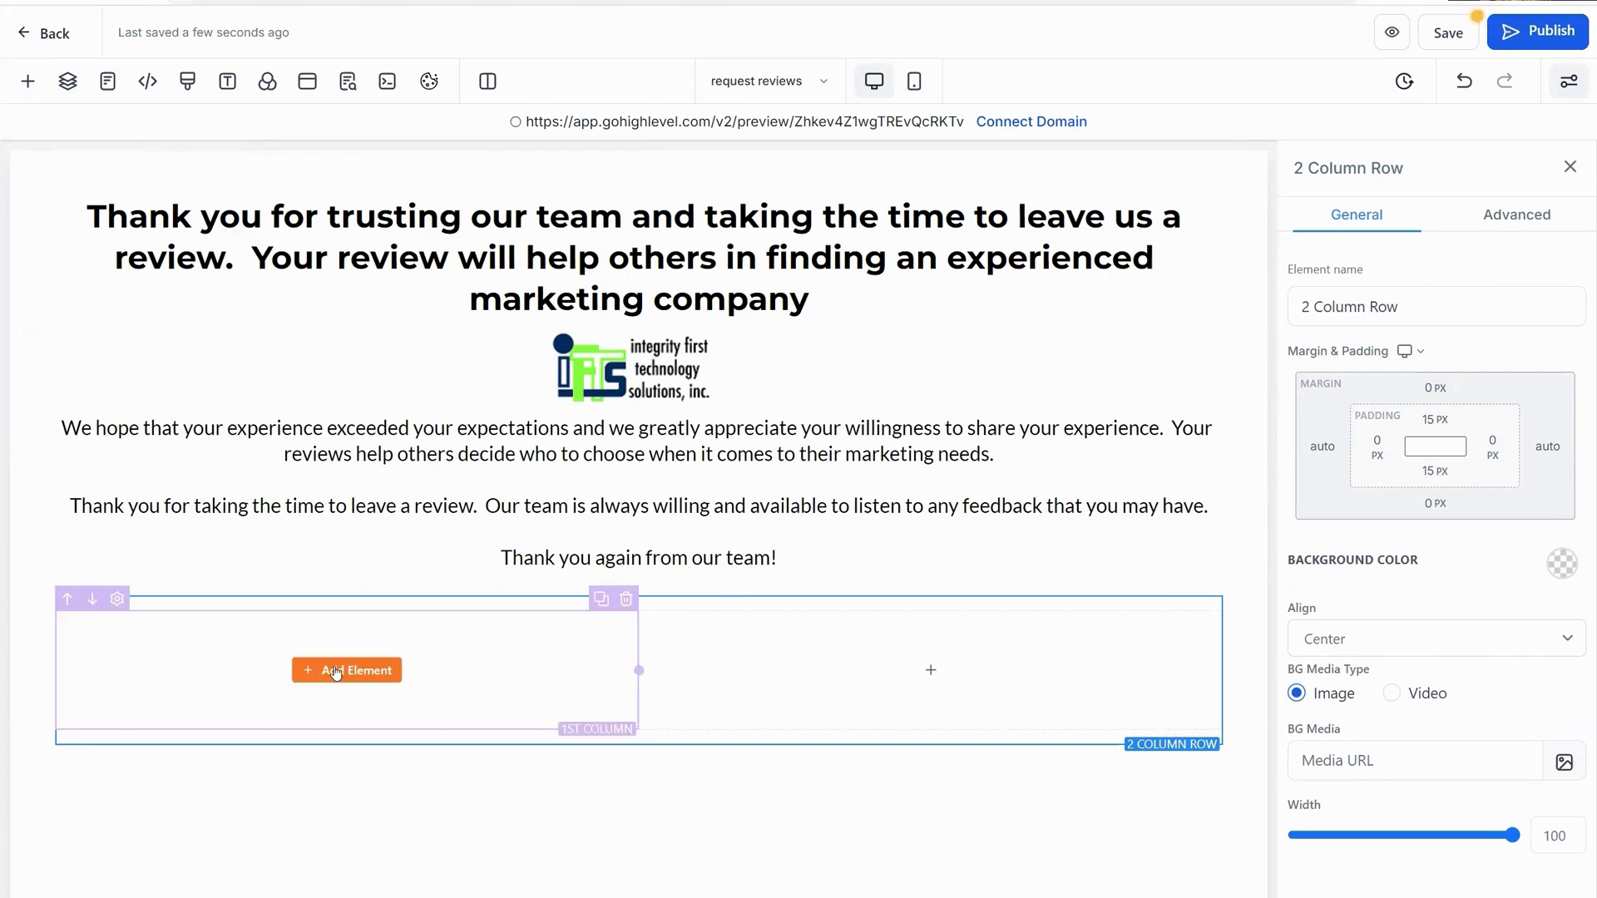
{"action": "left_click", "coordinate": [337, 673]}
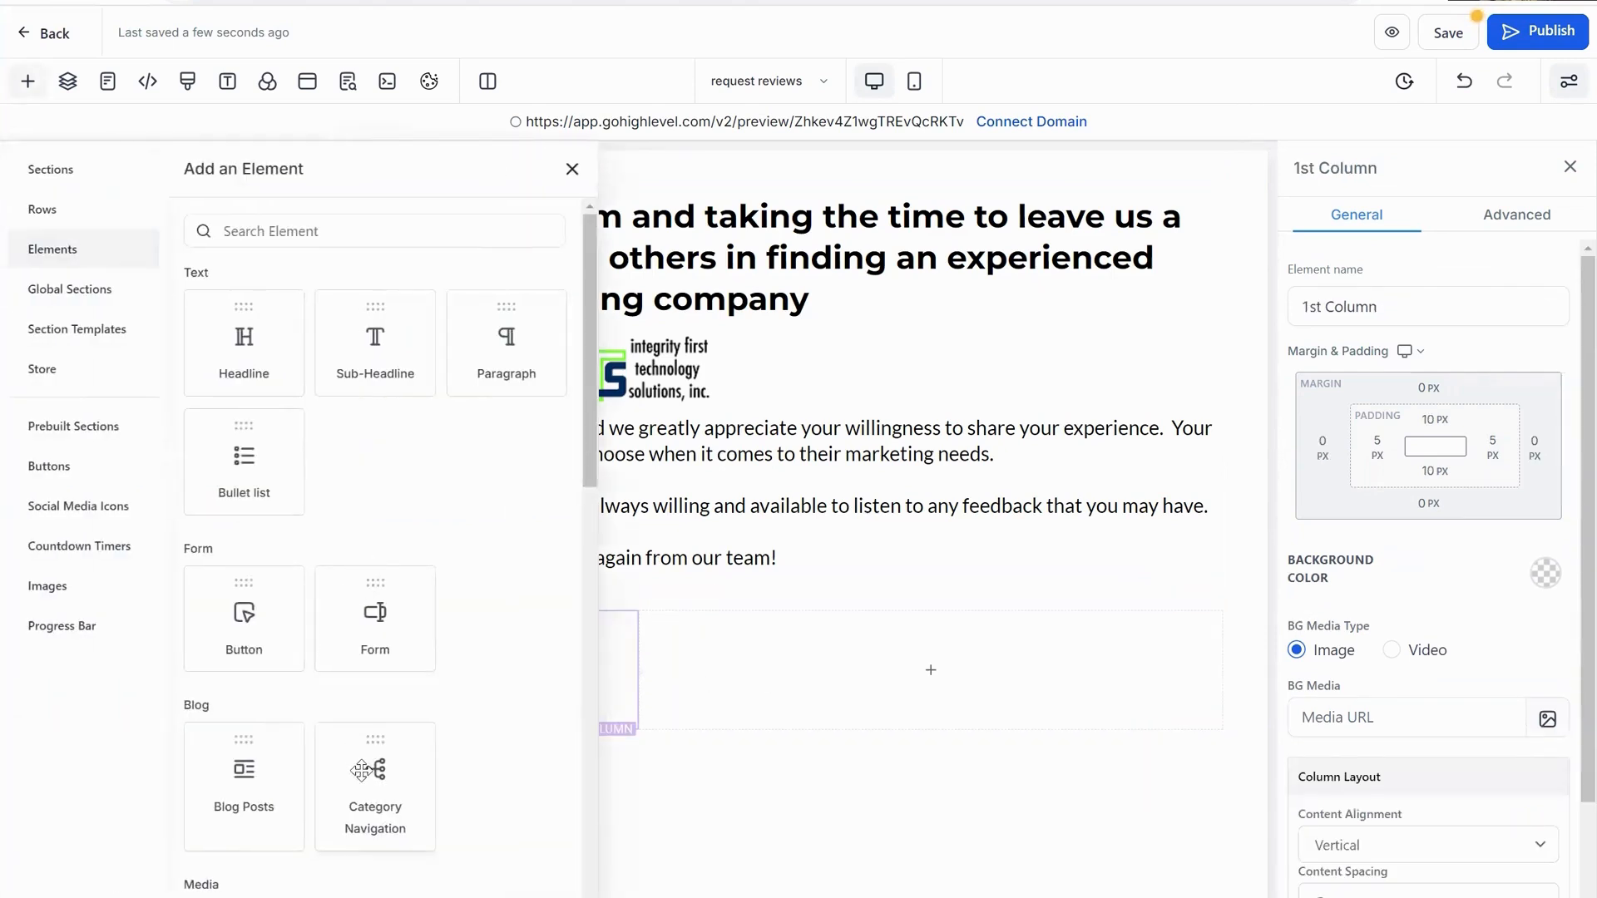
{"action": "scroll", "coordinate": [418, 652], "scroll_direction": "down", "scroll_amount": 3}
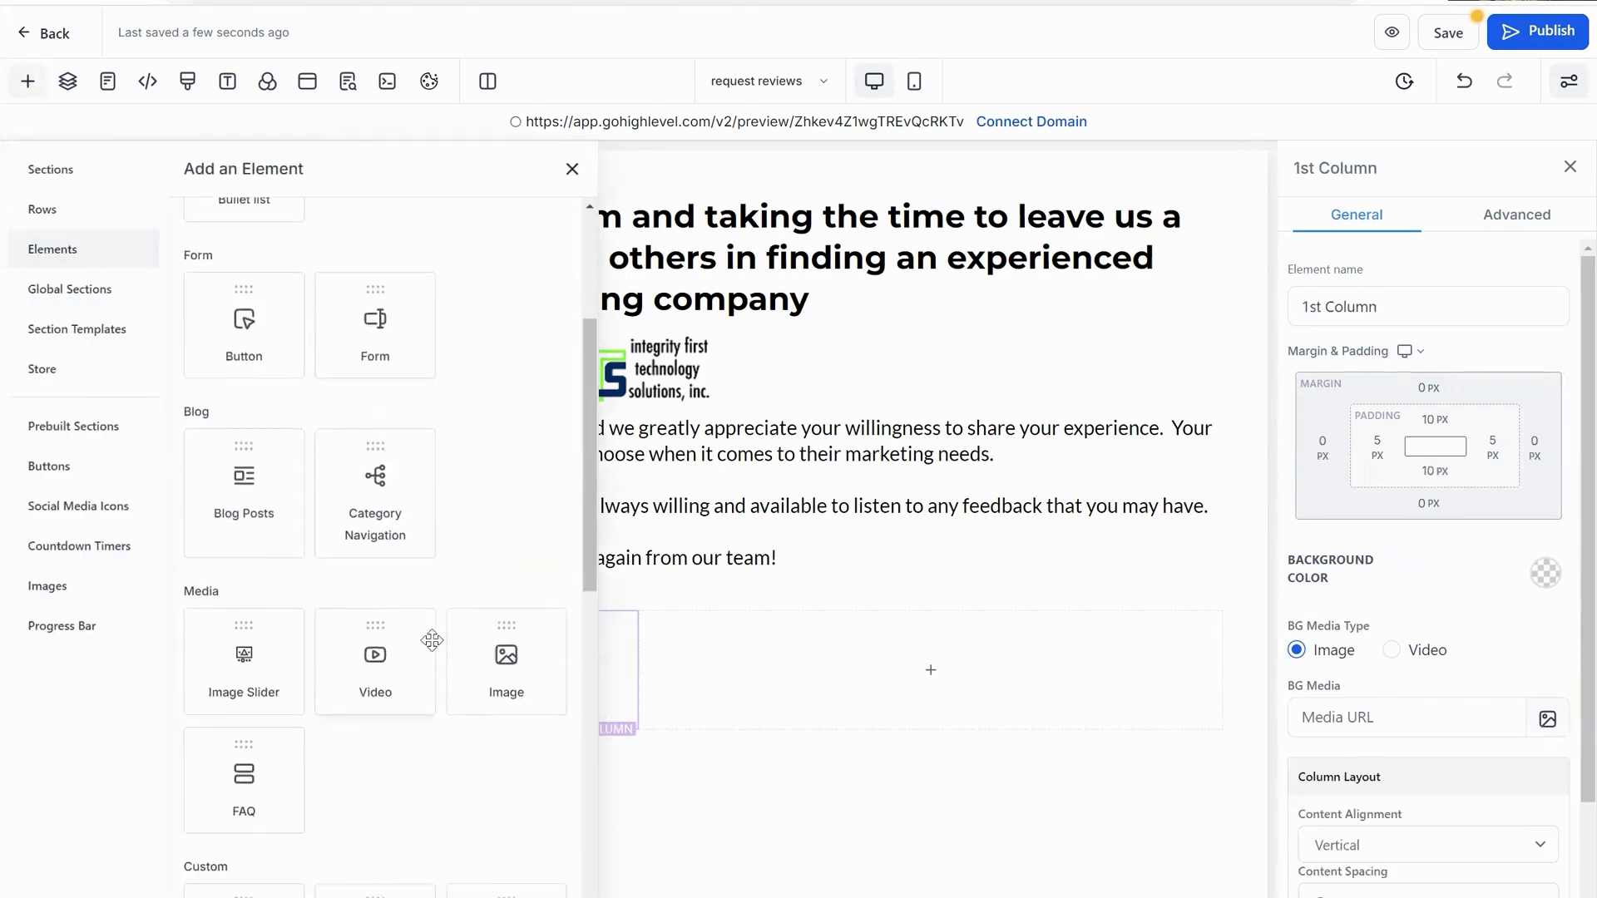
{"action": "left_click", "coordinate": [485, 639]}
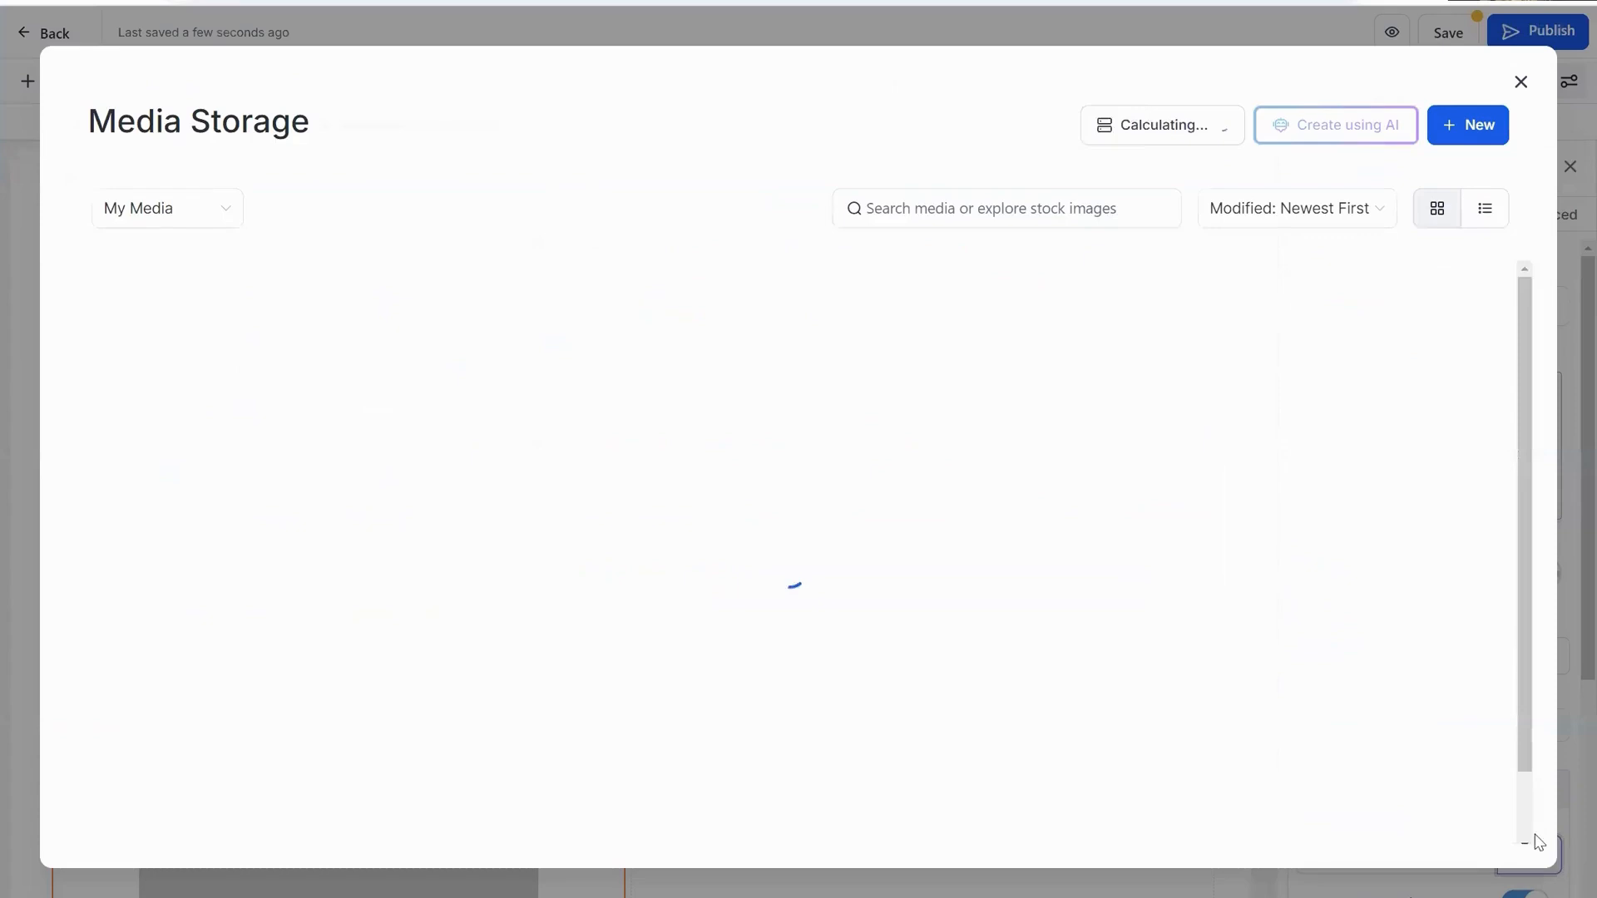
Upload Thumbs Up in Blue.png as that image and set its height to 200 px
{"action": "left_click", "coordinate": [1529, 855]}
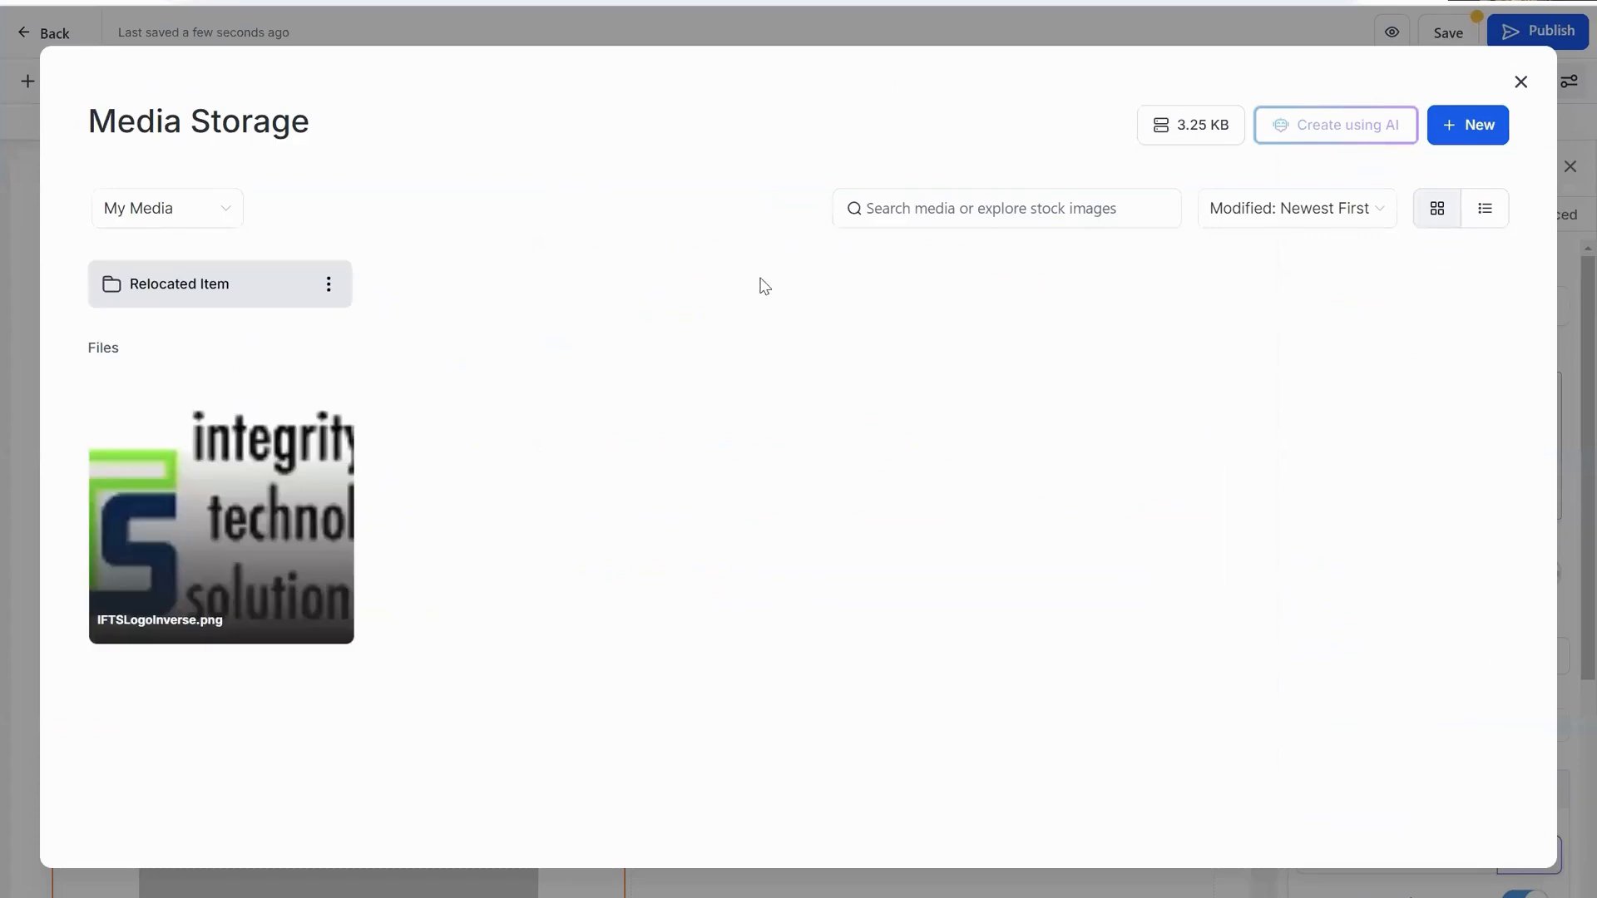
{"action": "left_click", "coordinate": [1480, 131]}
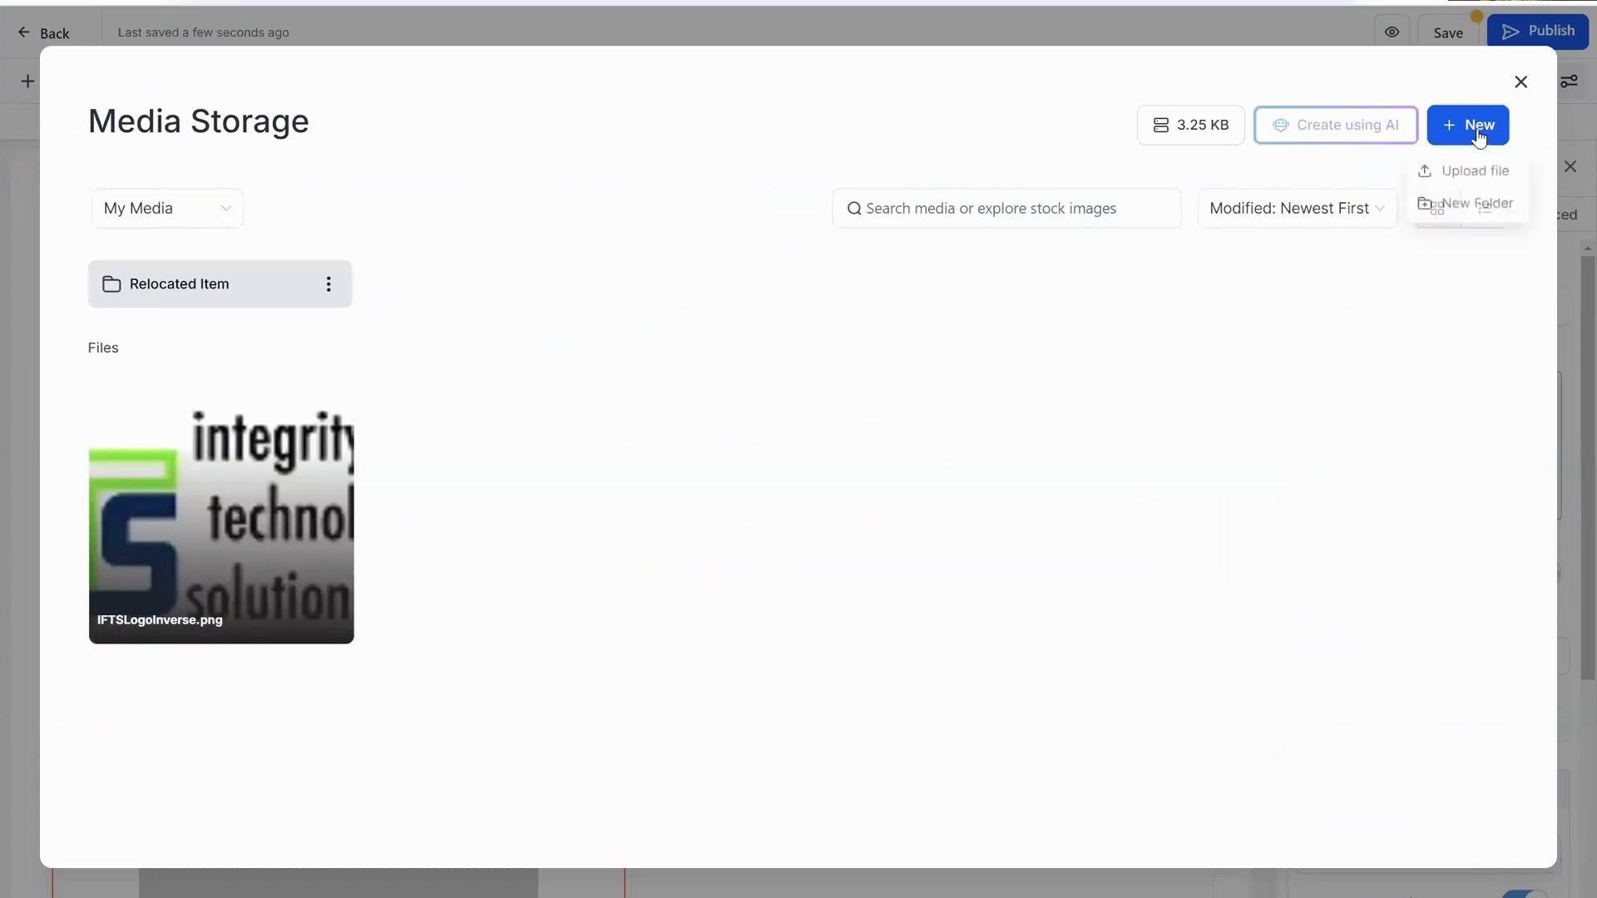
{"action": "left_click", "coordinate": [1475, 175]}
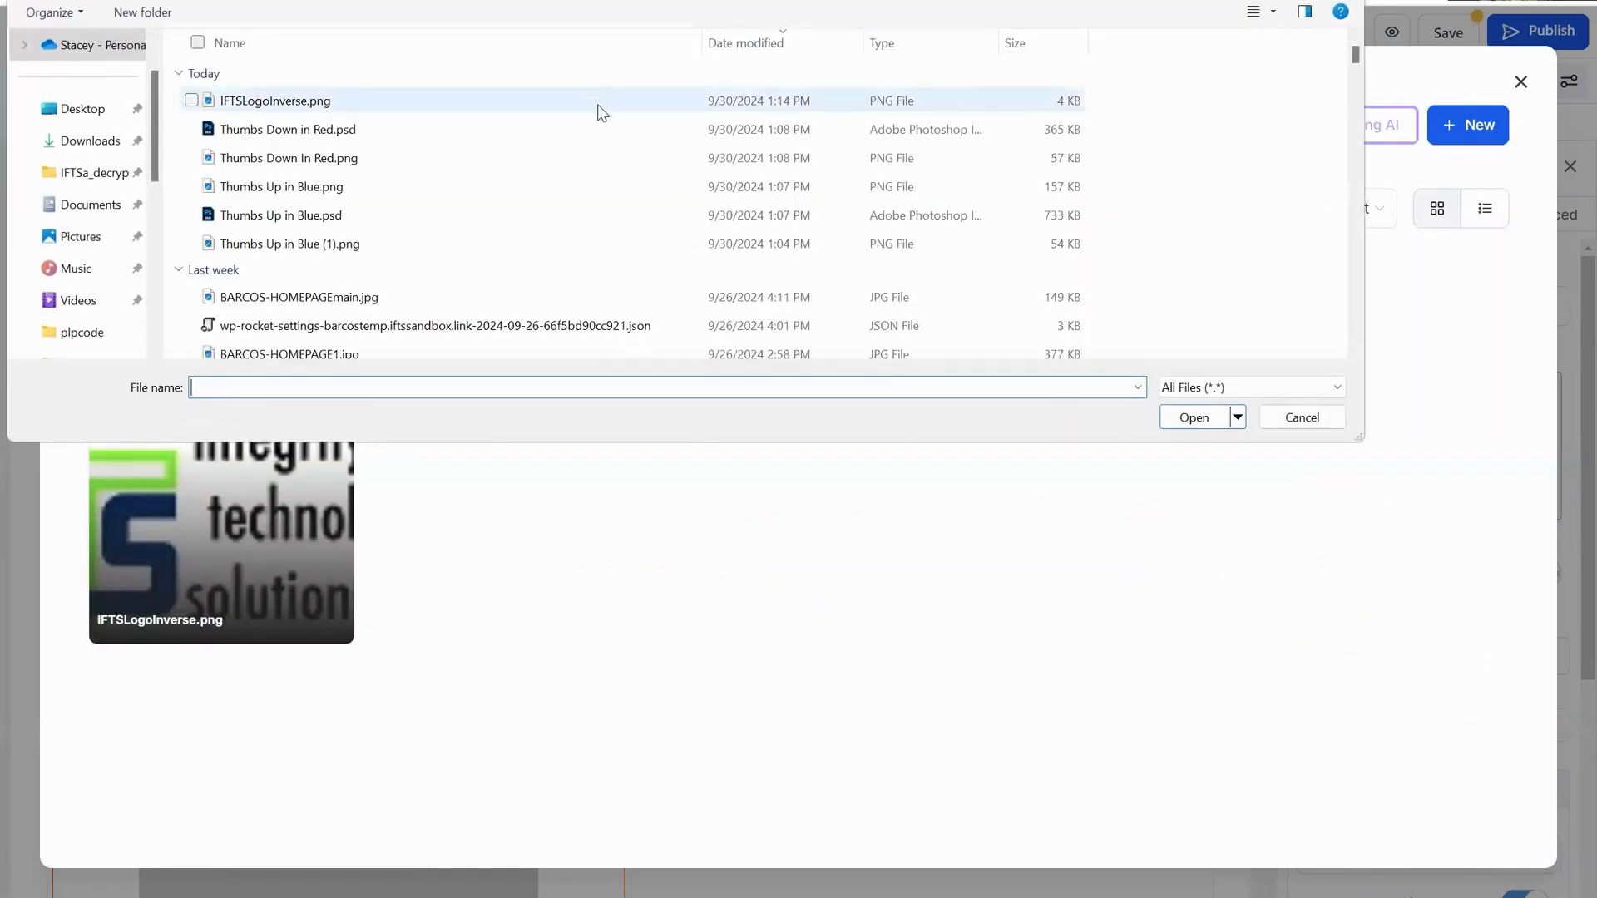
{"action": "double_click", "coordinate": [441, 187]}
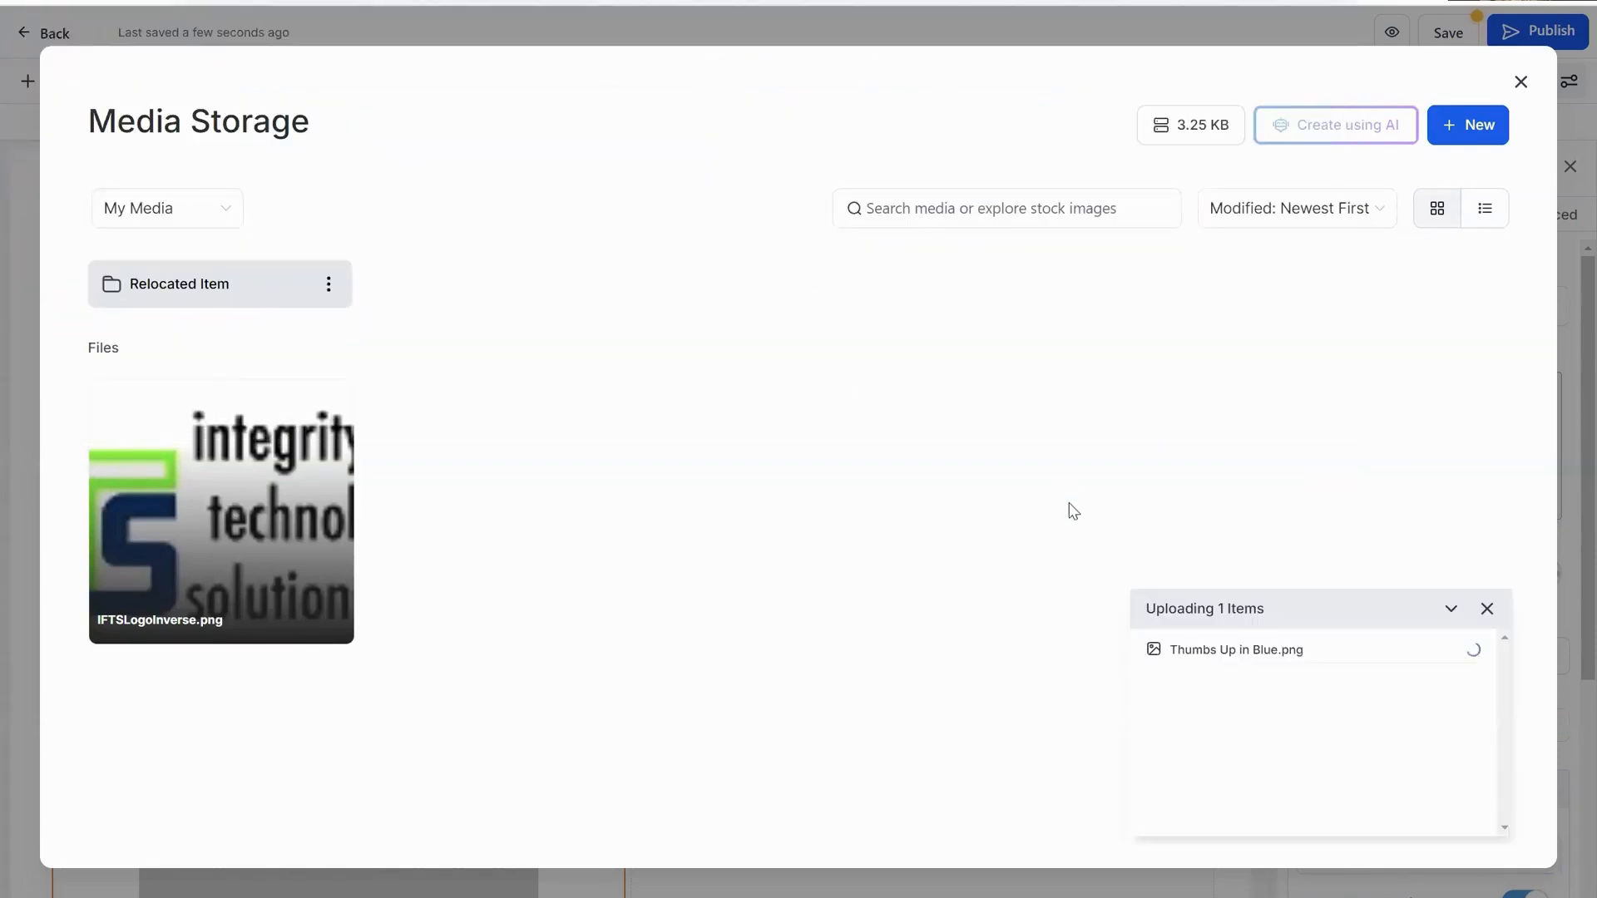
{"action": "left_click", "coordinate": [292, 516]}
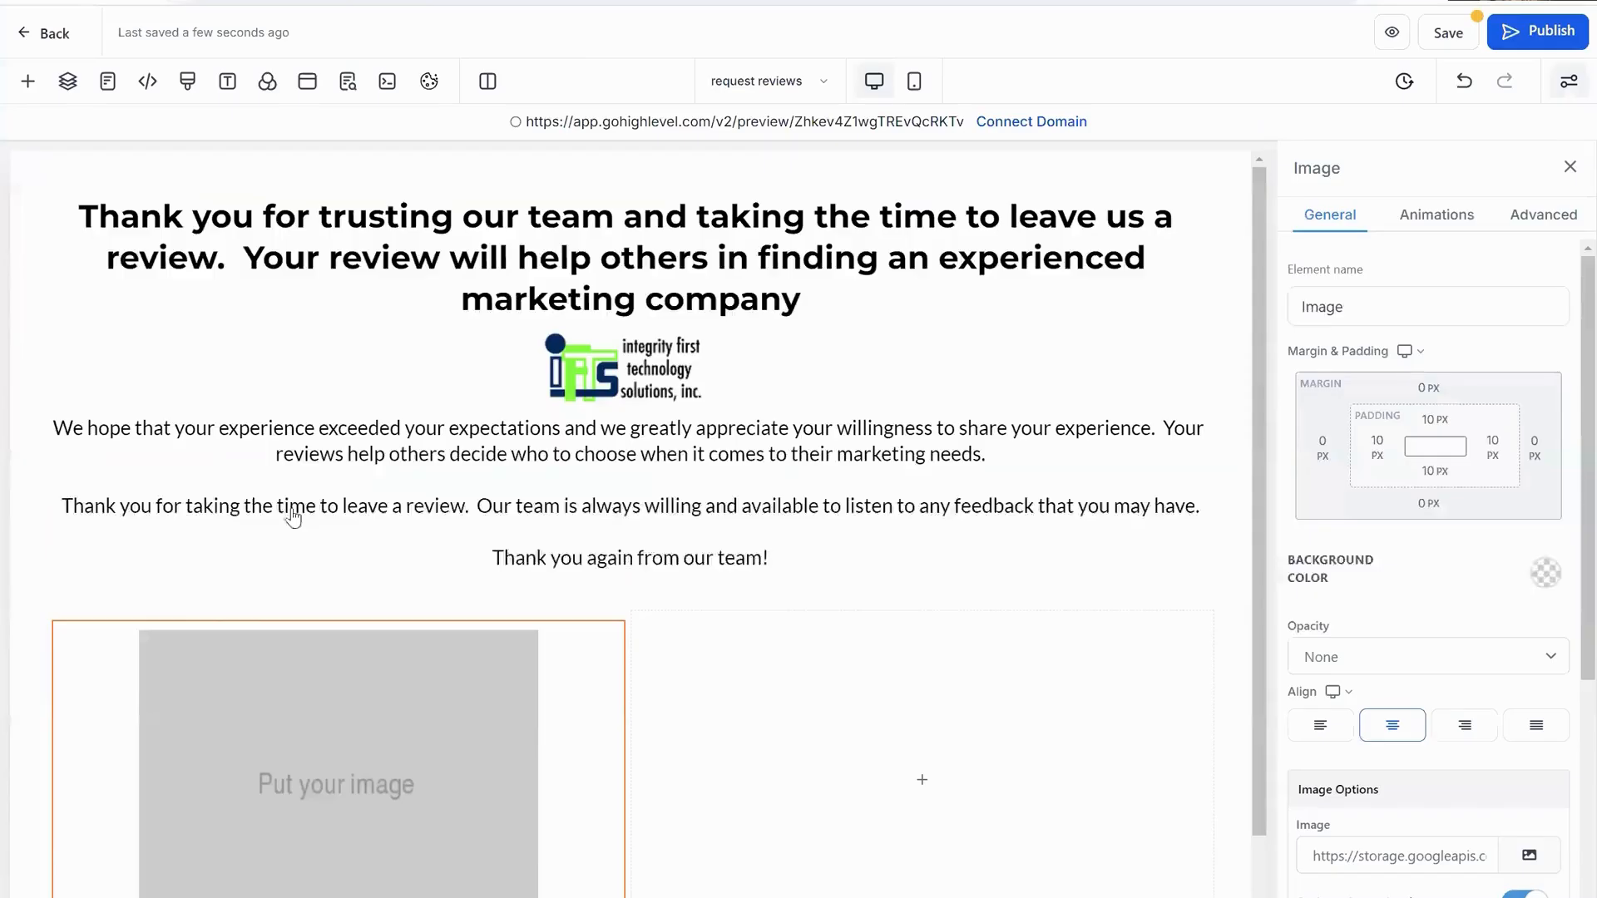
{"action": "scroll", "coordinate": [599, 524], "scroll_direction": "down", "scroll_amount": 4}
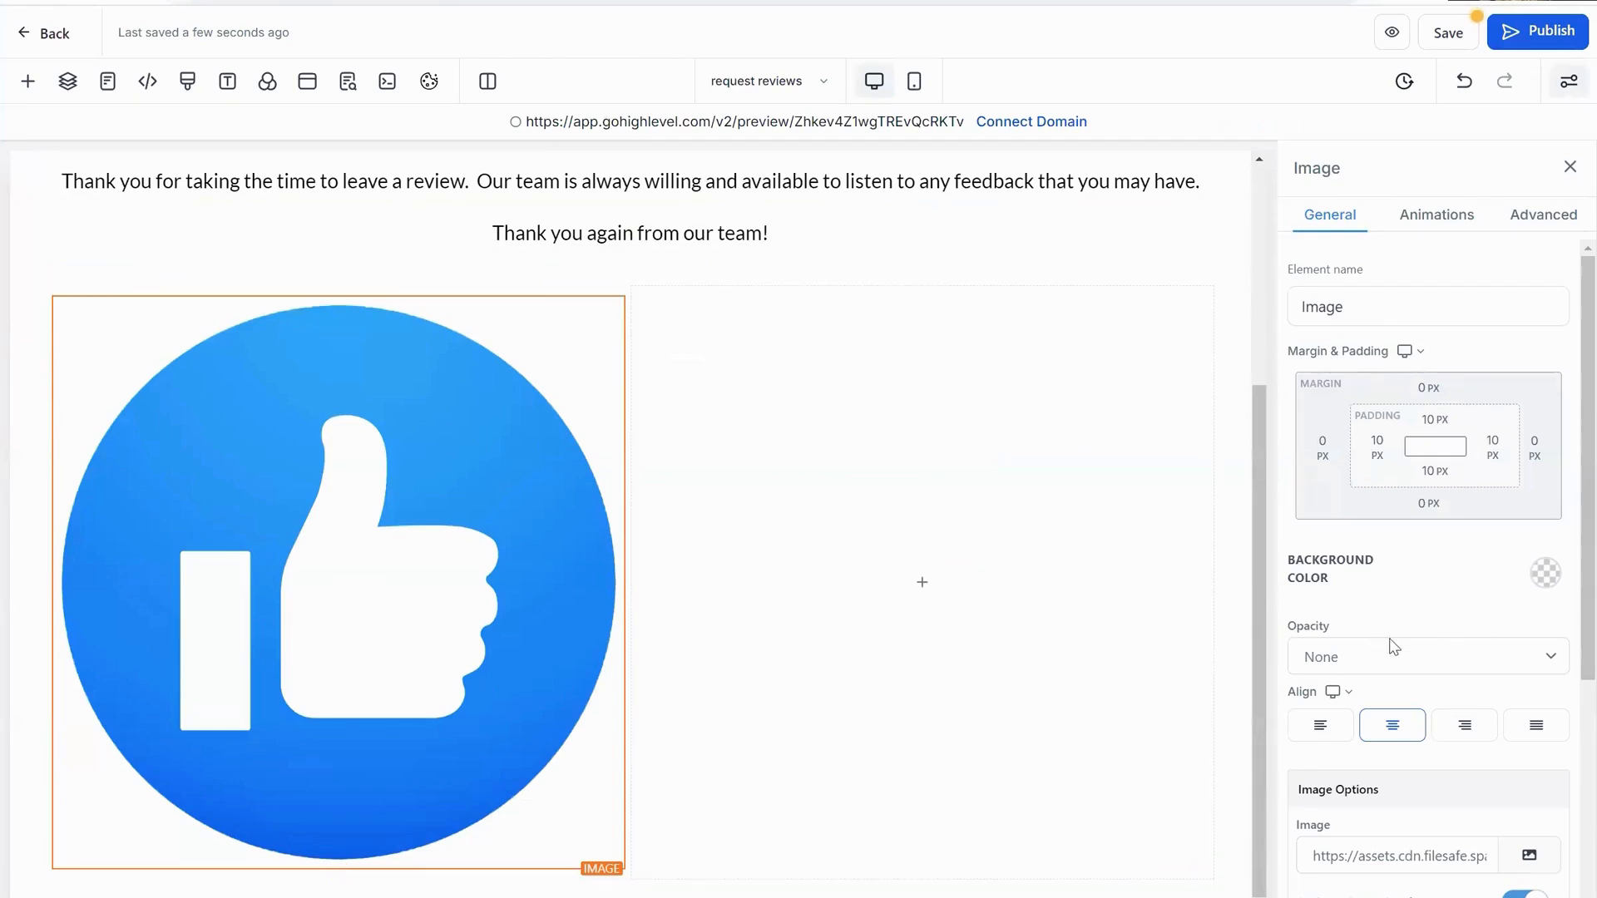
{"action": "scroll", "coordinate": [1397, 646], "scroll_direction": "down", "scroll_amount": 5}
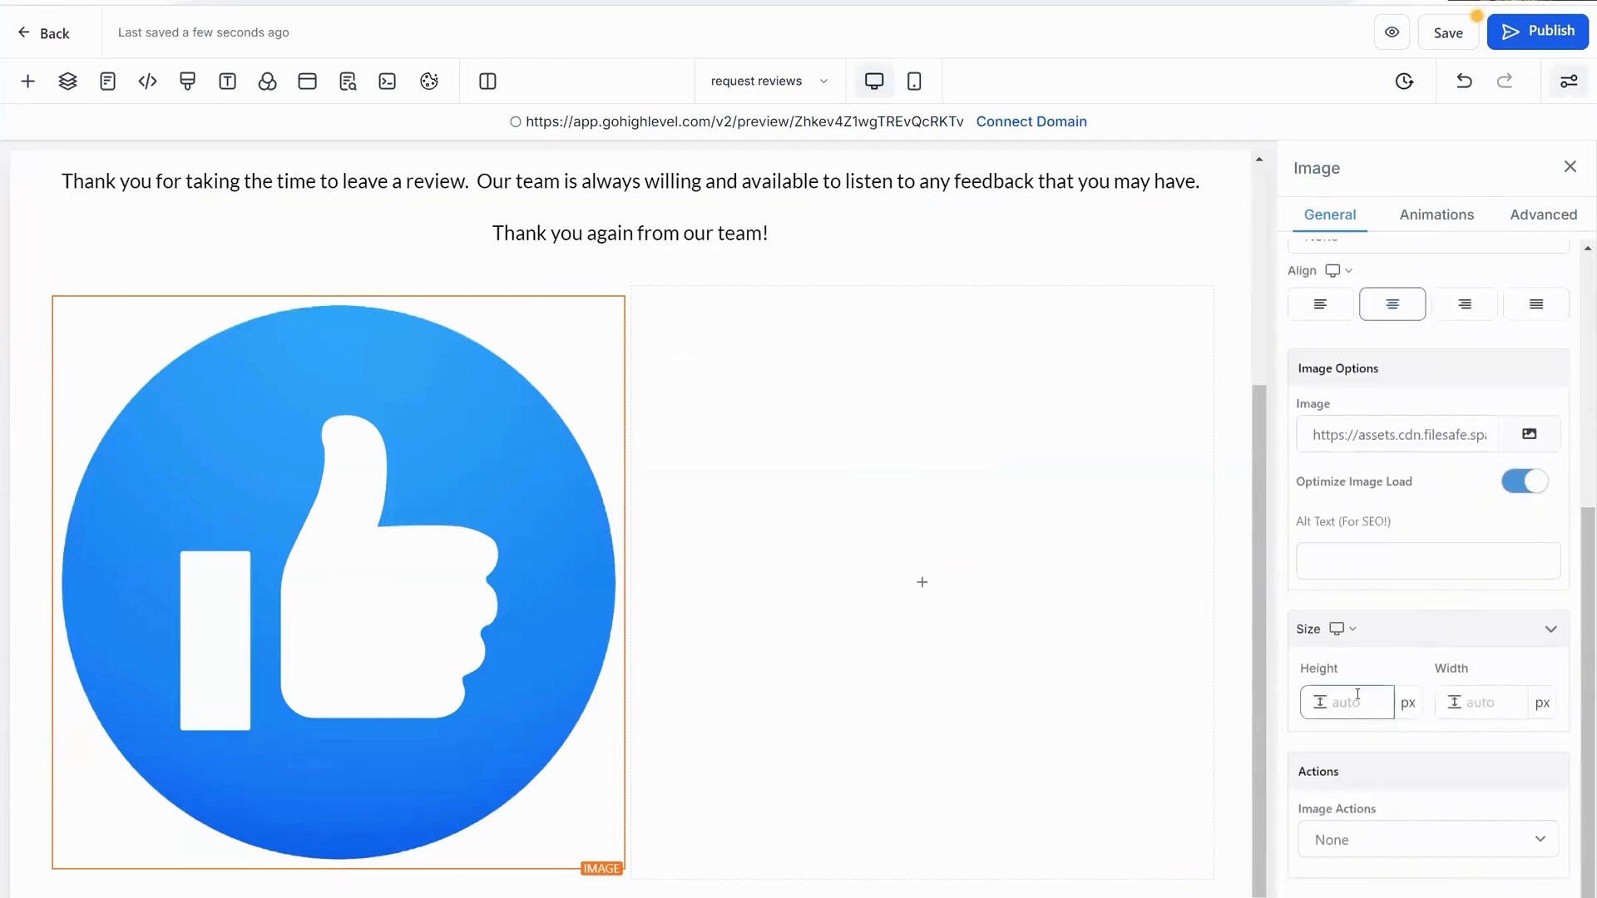
{"action": "left_click", "coordinate": [1457, 701]}
{"action": "type", "text": "200"}
{"action": "mouse_move", "coordinate": [1114, 662]}
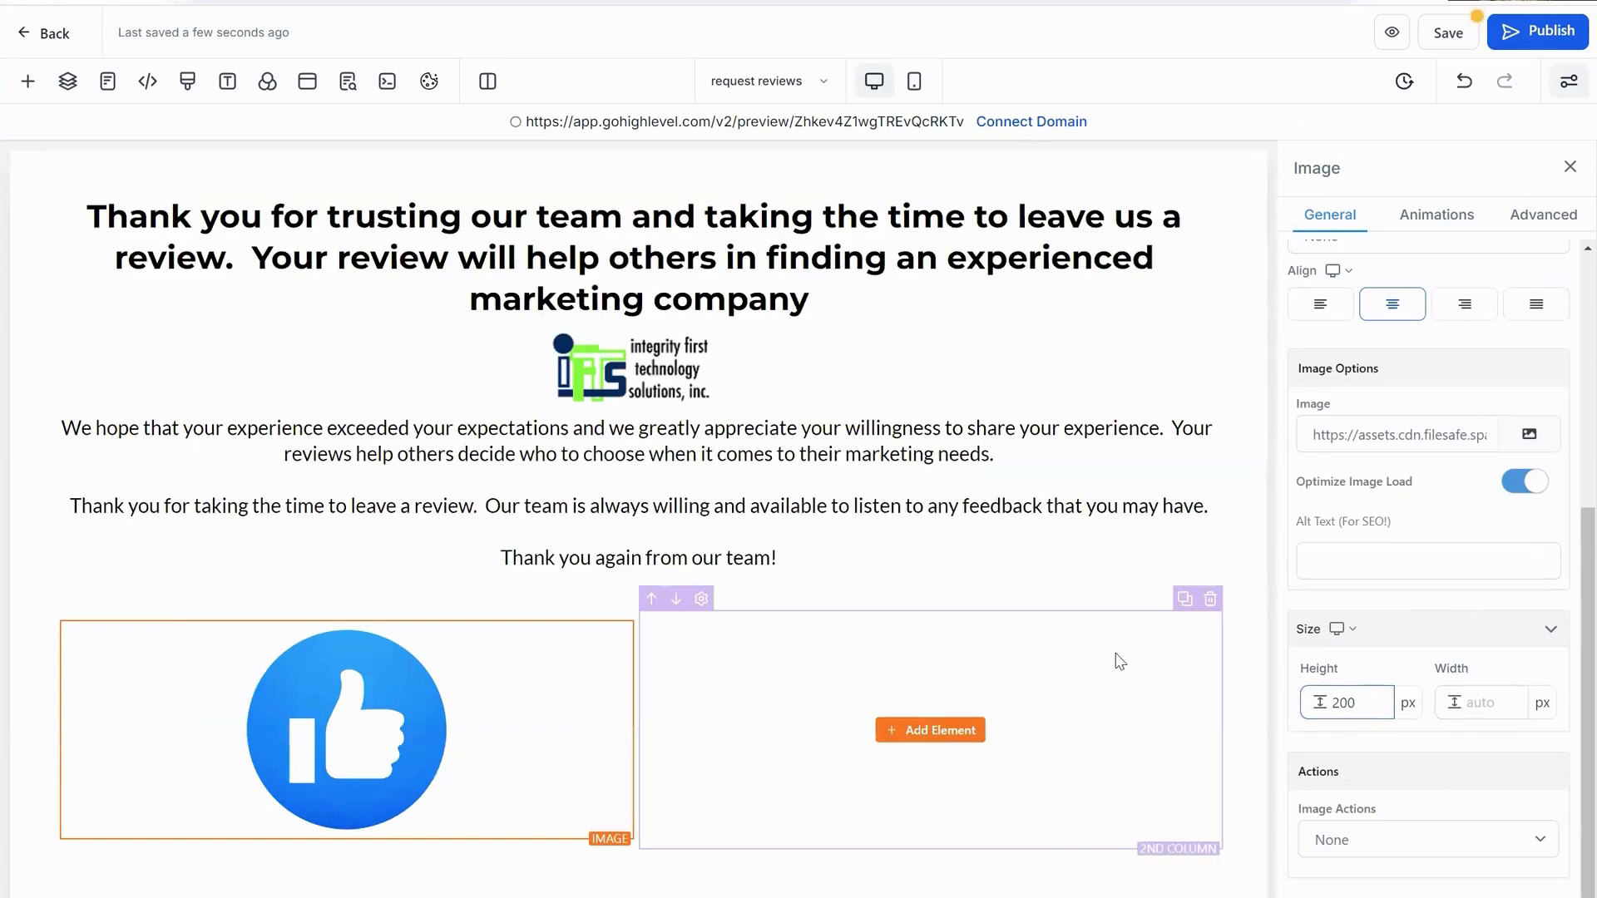
{"action": "left_click", "coordinate": [949, 732]}
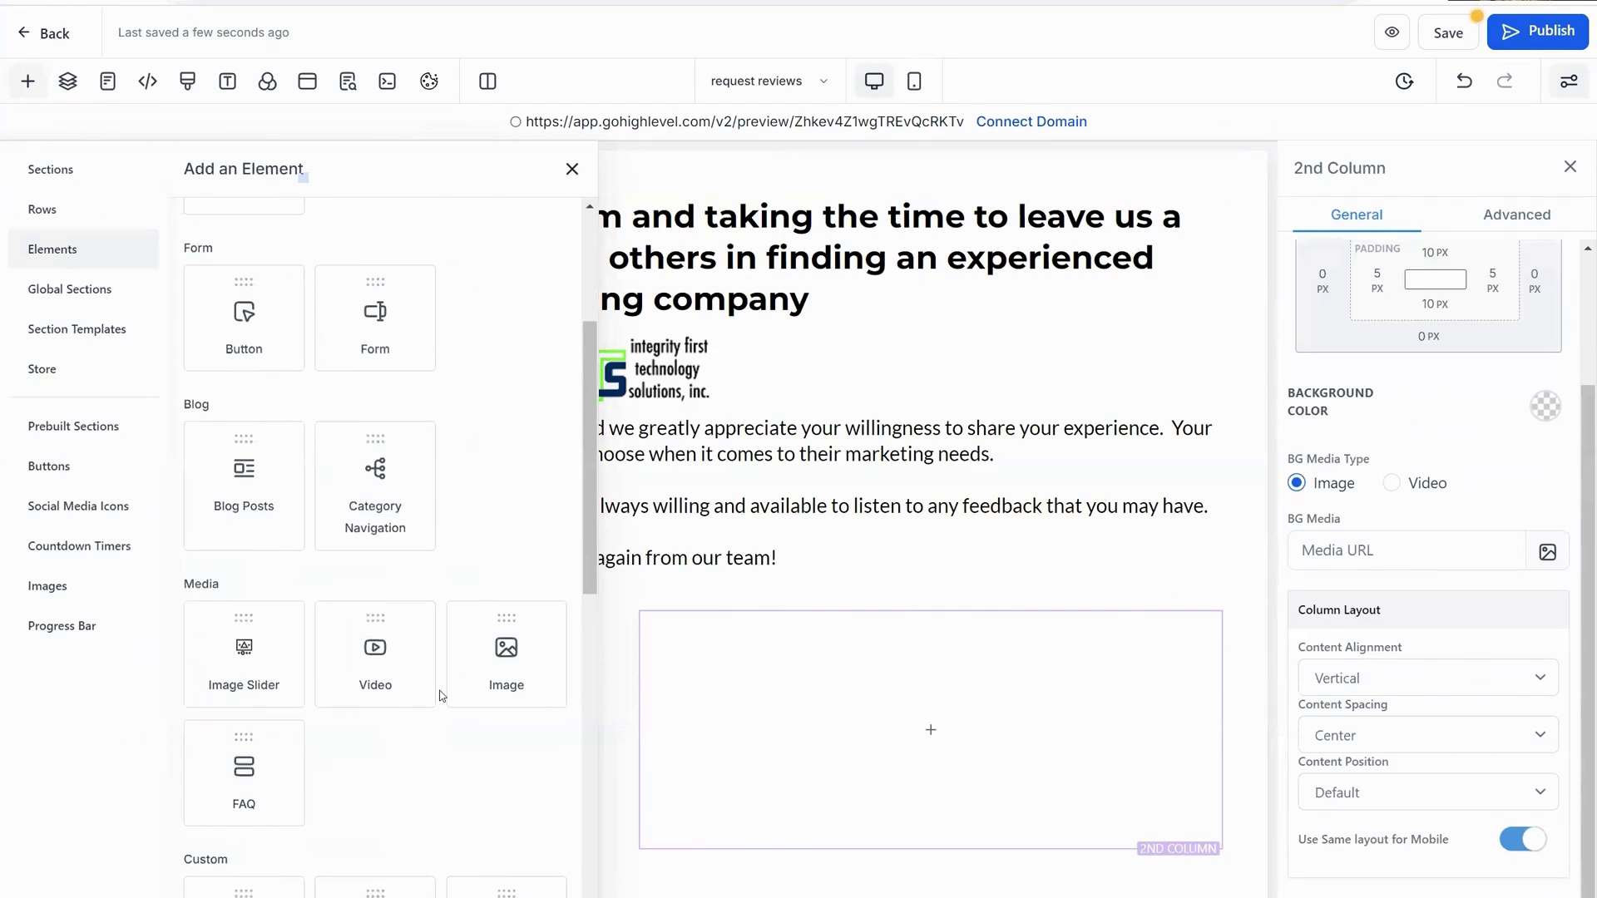
Add an image to the second column using uploaded Thumbs Down in Red.png, 200 px tall
{"action": "scroll", "coordinate": [441, 695], "scroll_direction": "down", "scroll_amount": 3}
{"action": "left_click", "coordinate": [499, 346]}
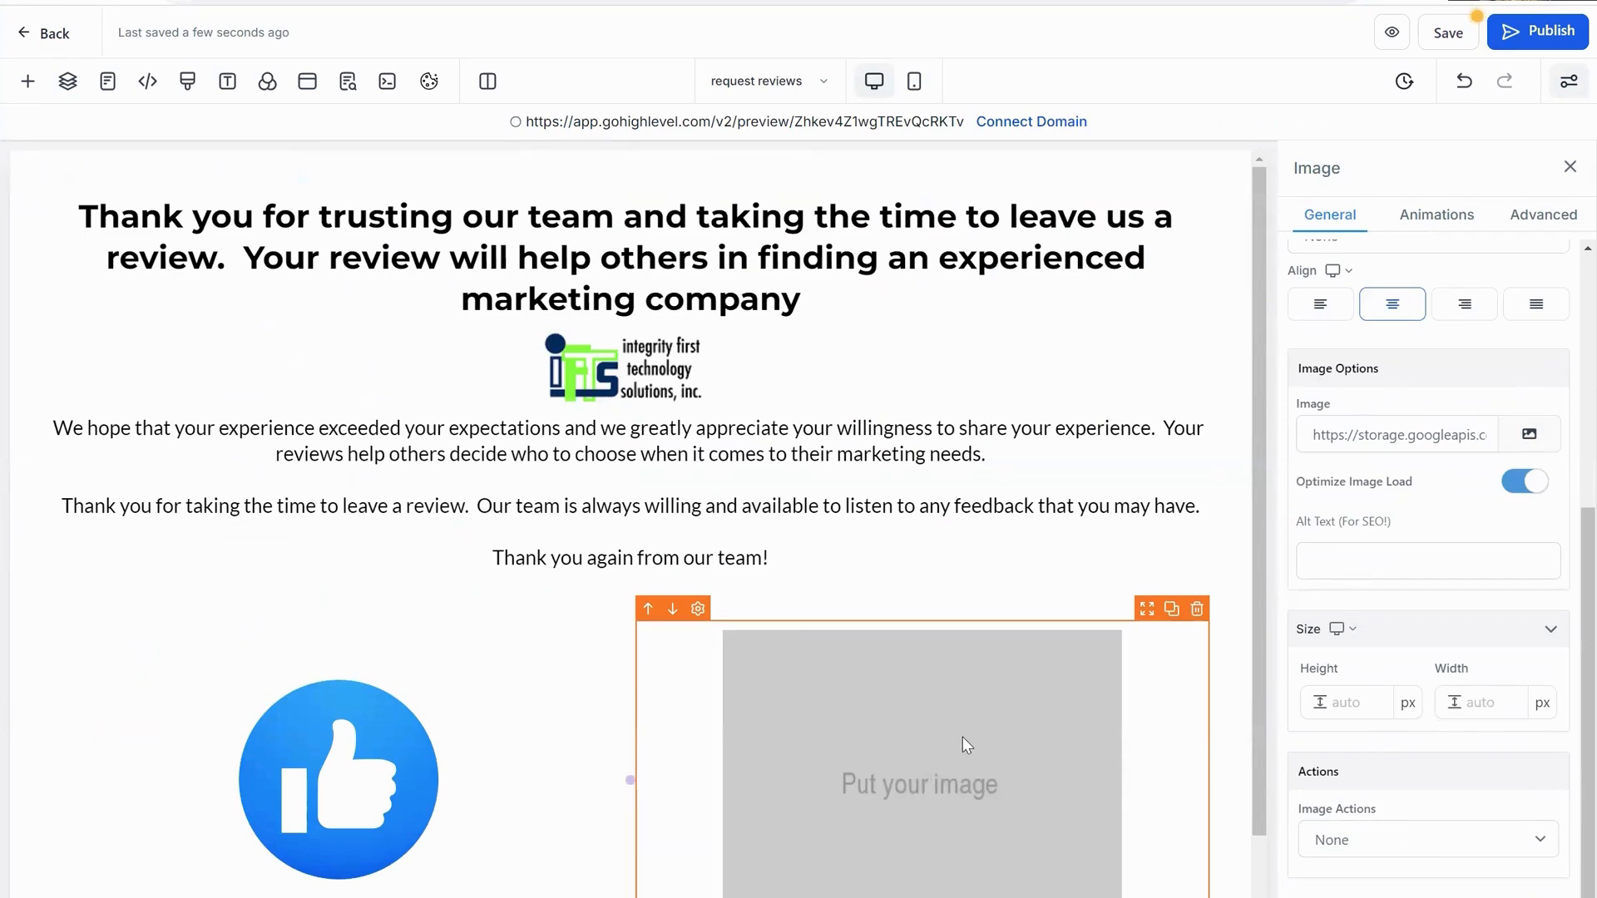
{"action": "scroll", "coordinate": [962, 737], "scroll_direction": "down", "scroll_amount": 1}
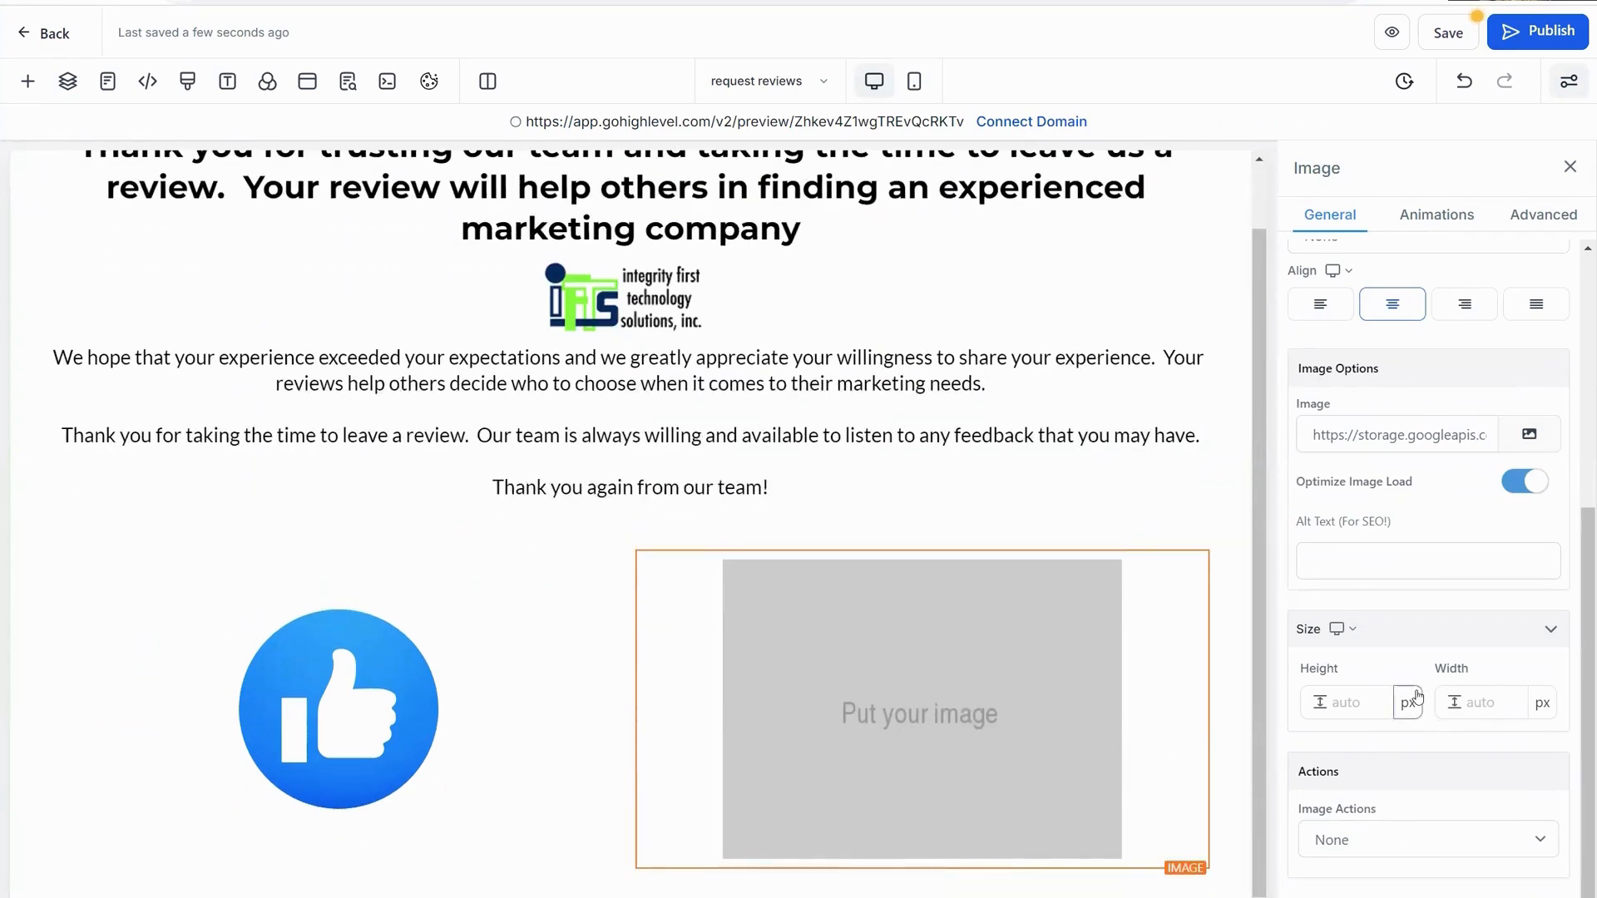
{"action": "scroll", "coordinate": [1522, 721], "scroll_direction": "up", "scroll_amount": 5}
{"action": "left_click", "coordinate": [1529, 826]}
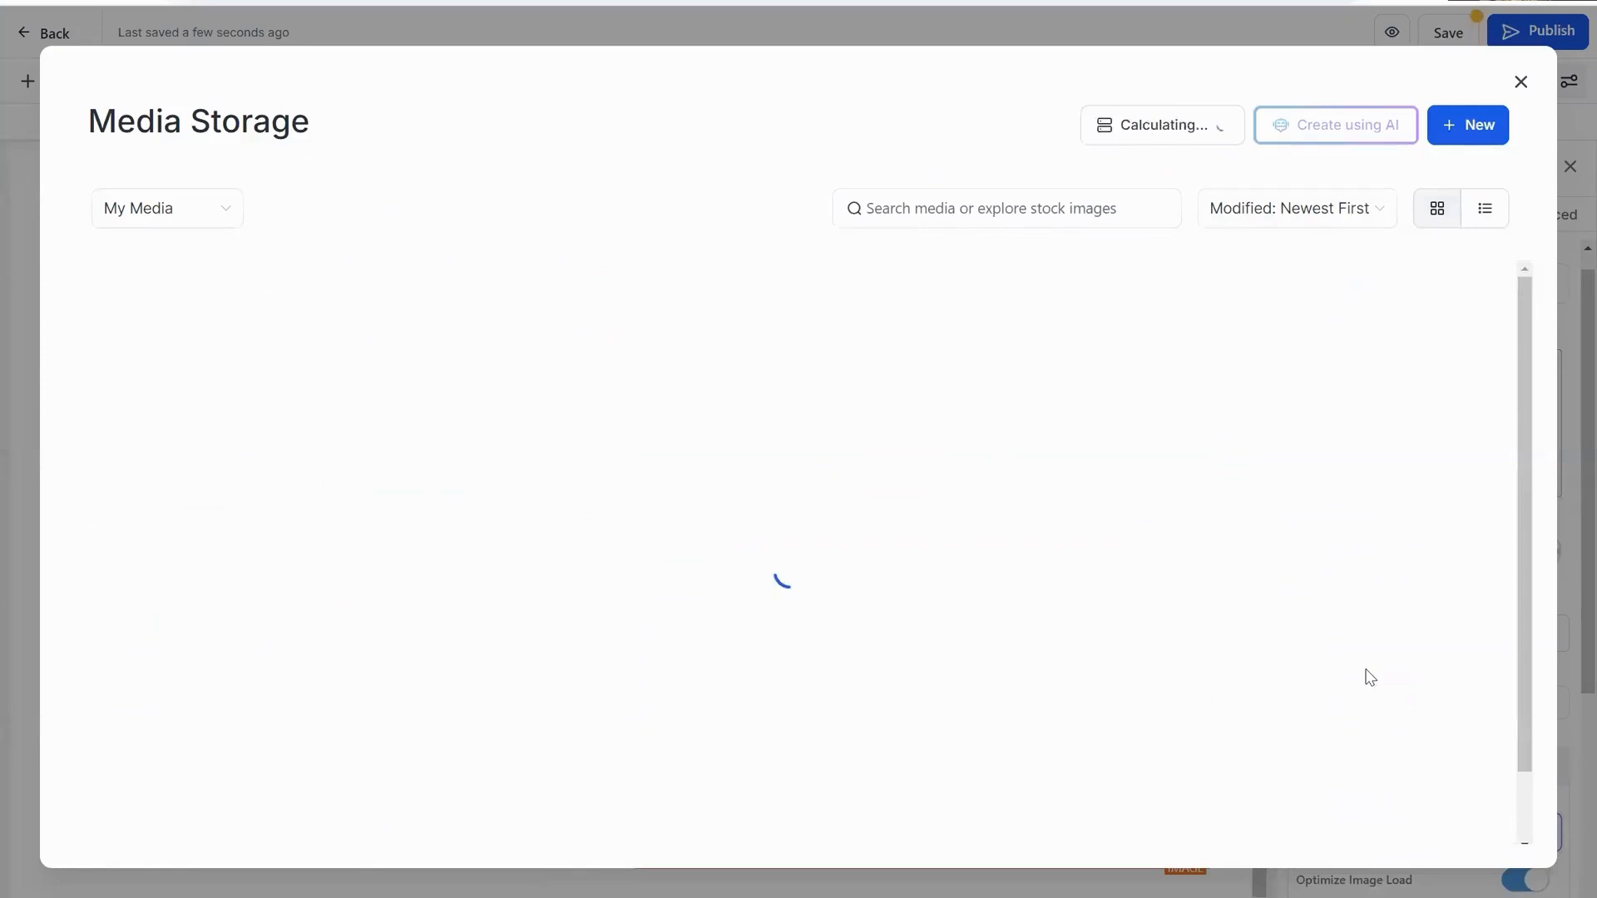
{"action": "left_click", "coordinate": [1468, 126]}
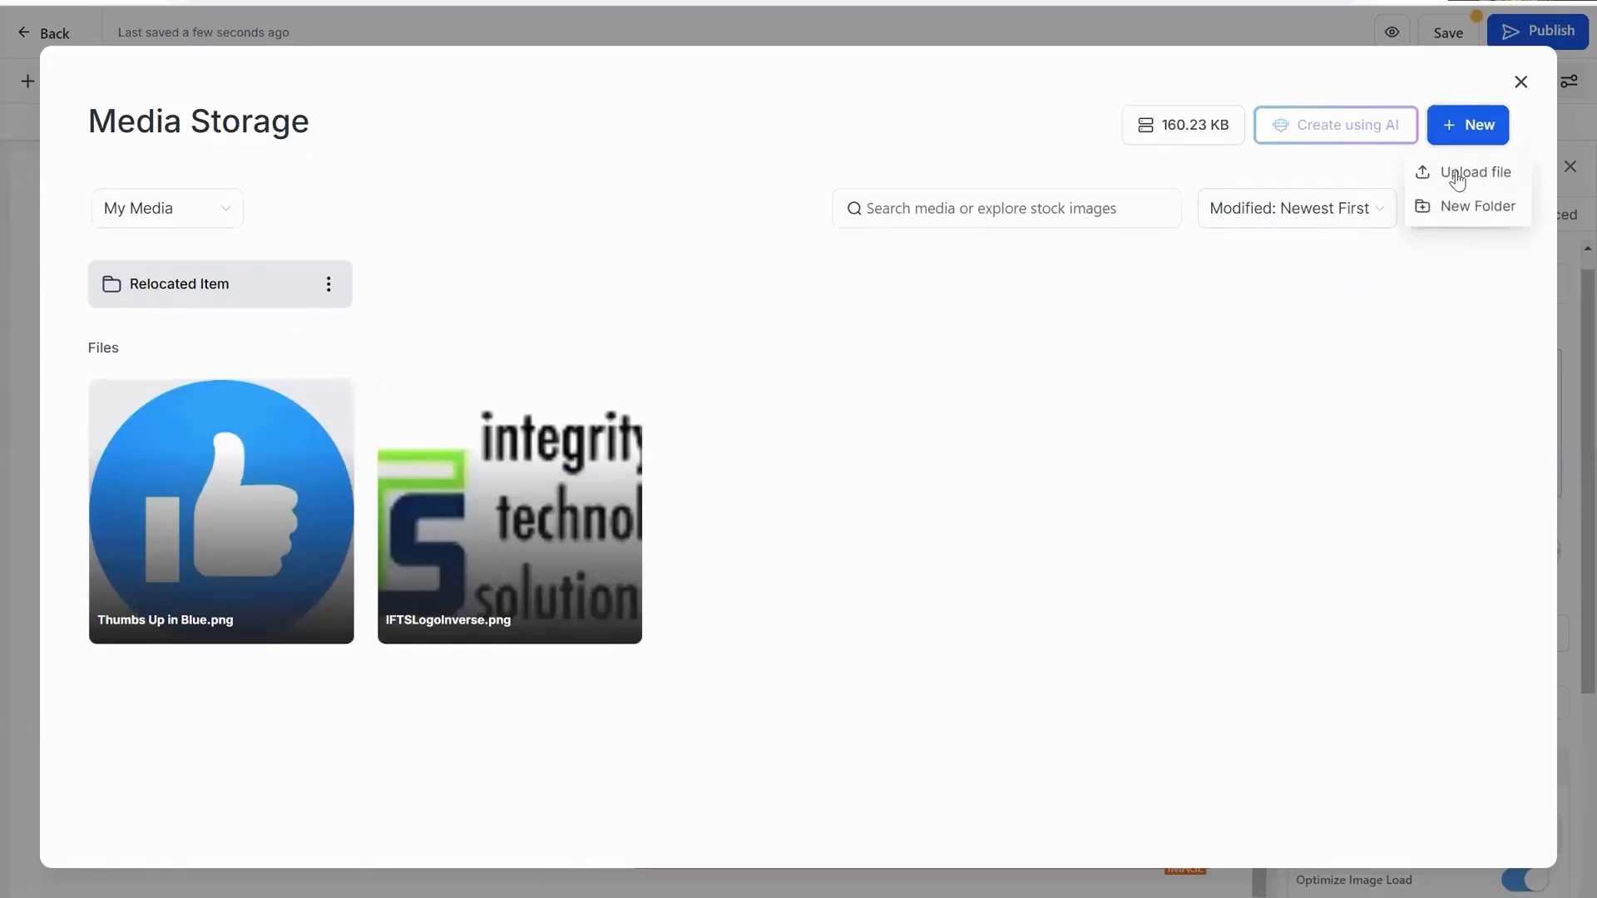
{"action": "left_click", "coordinate": [1456, 177]}
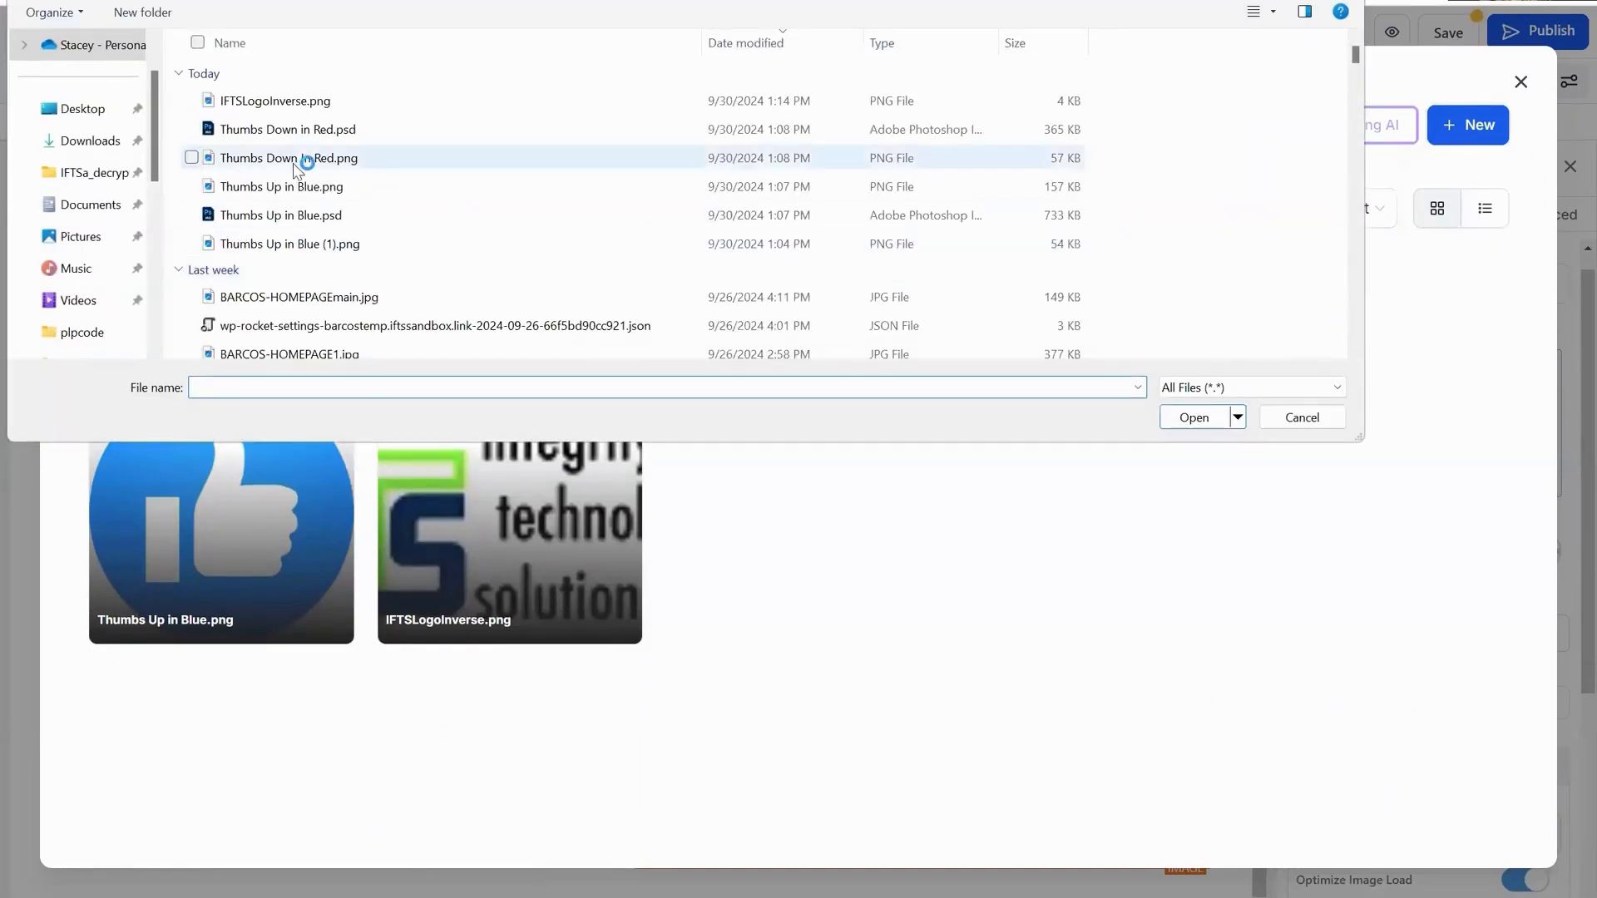
{"action": "double_click", "coordinate": [306, 160]}
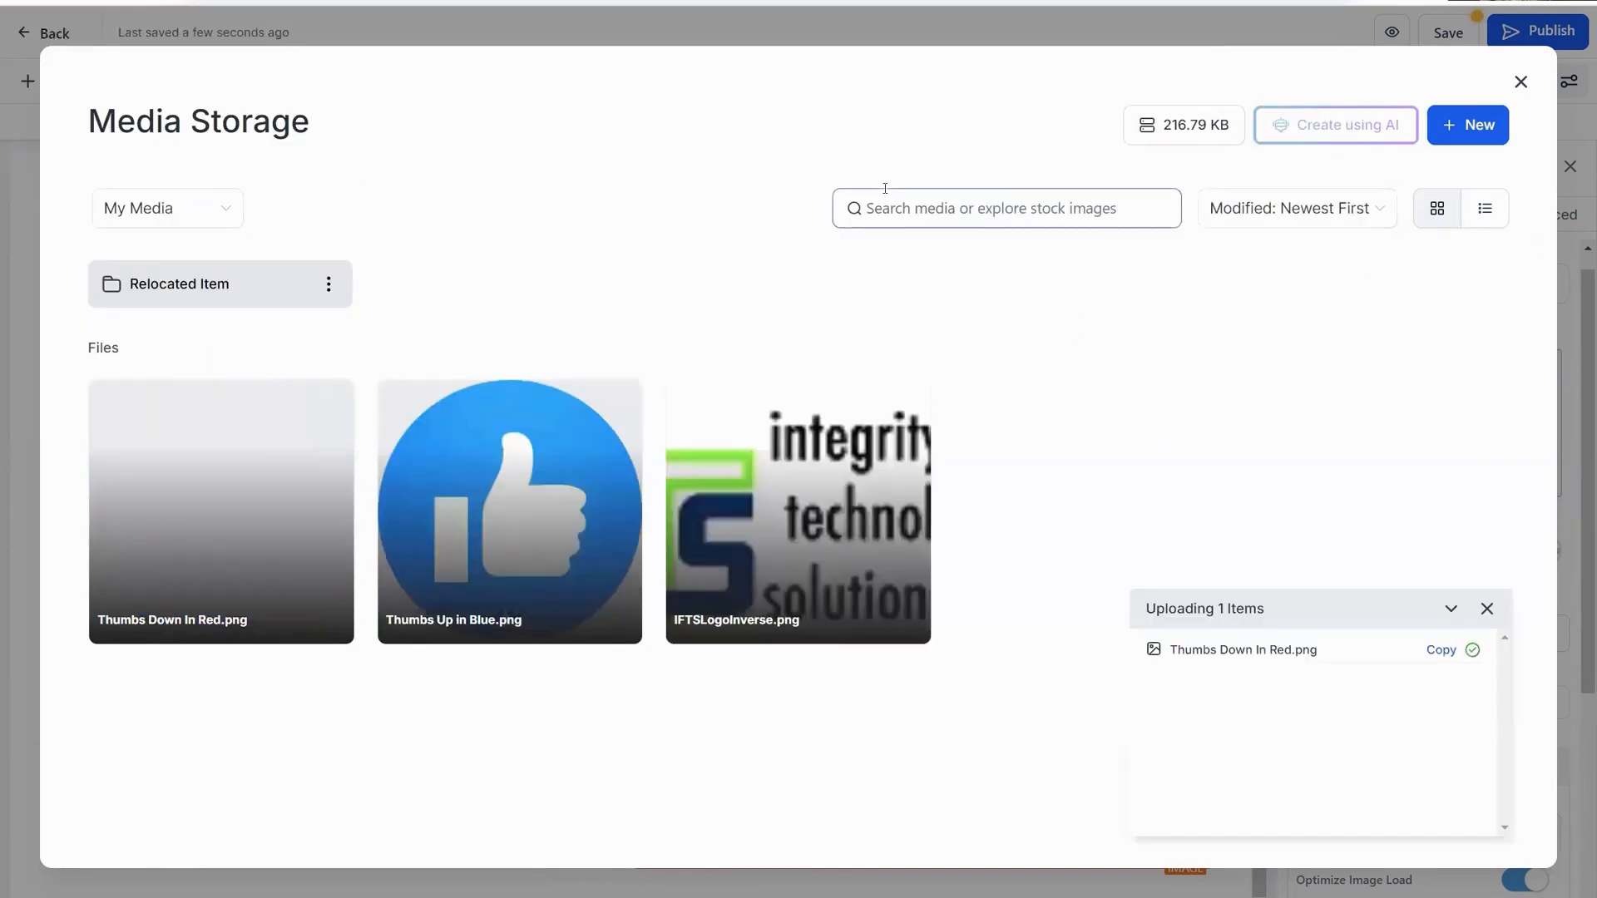
{"action": "left_click", "coordinate": [222, 499]}
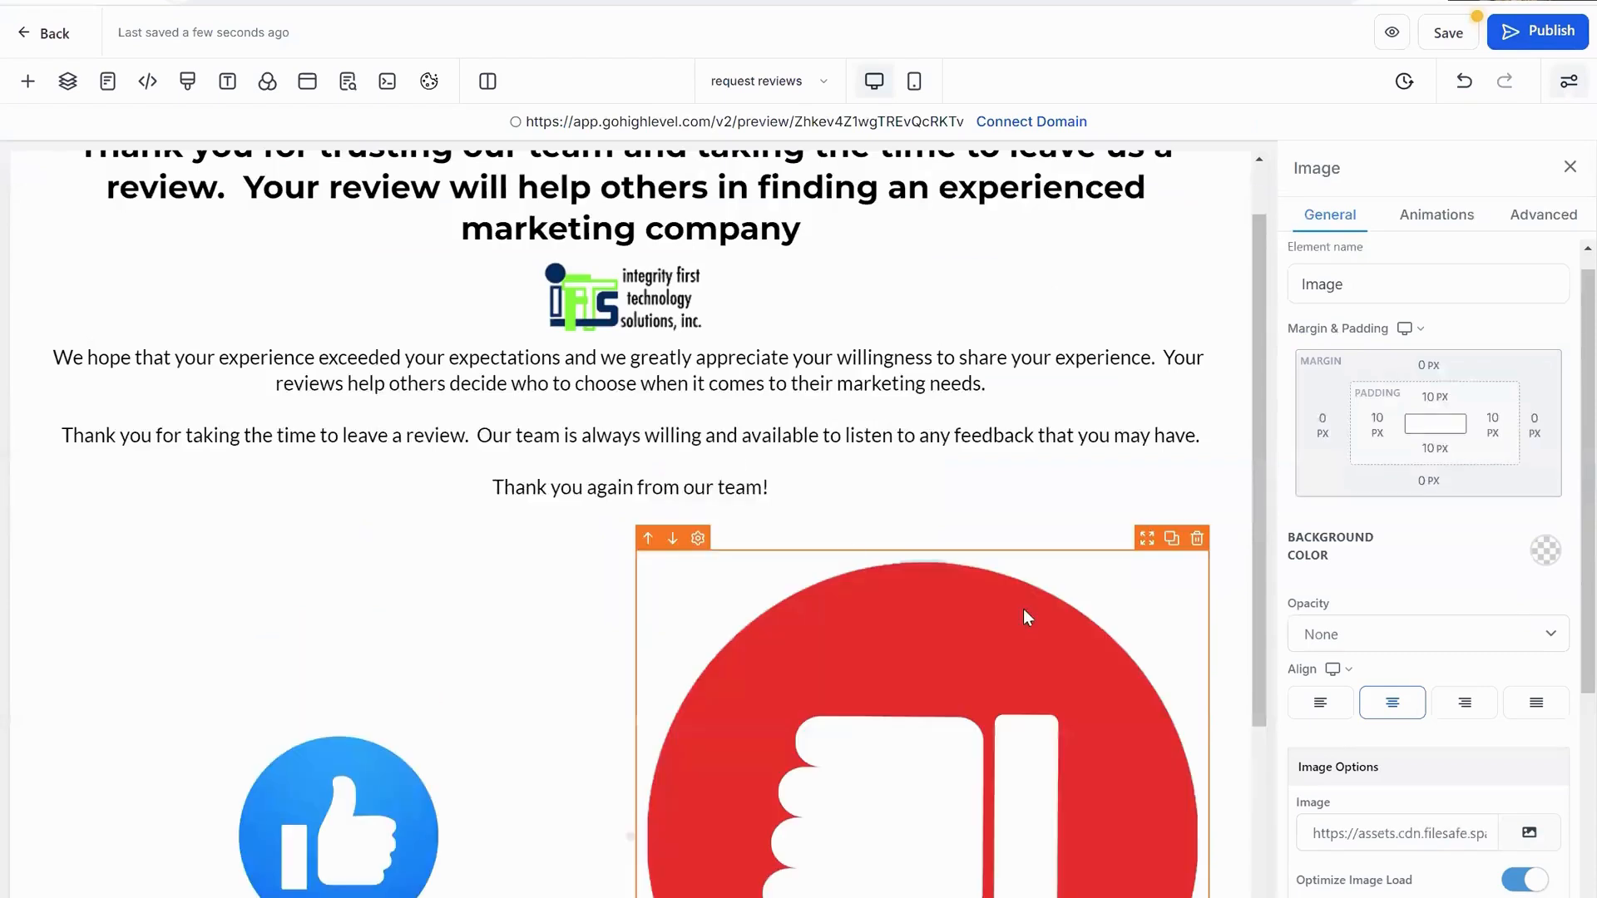
{"action": "scroll", "coordinate": [1426, 653], "scroll_direction": "down", "scroll_amount": 5}
{"action": "left_click", "coordinate": [1361, 703]}
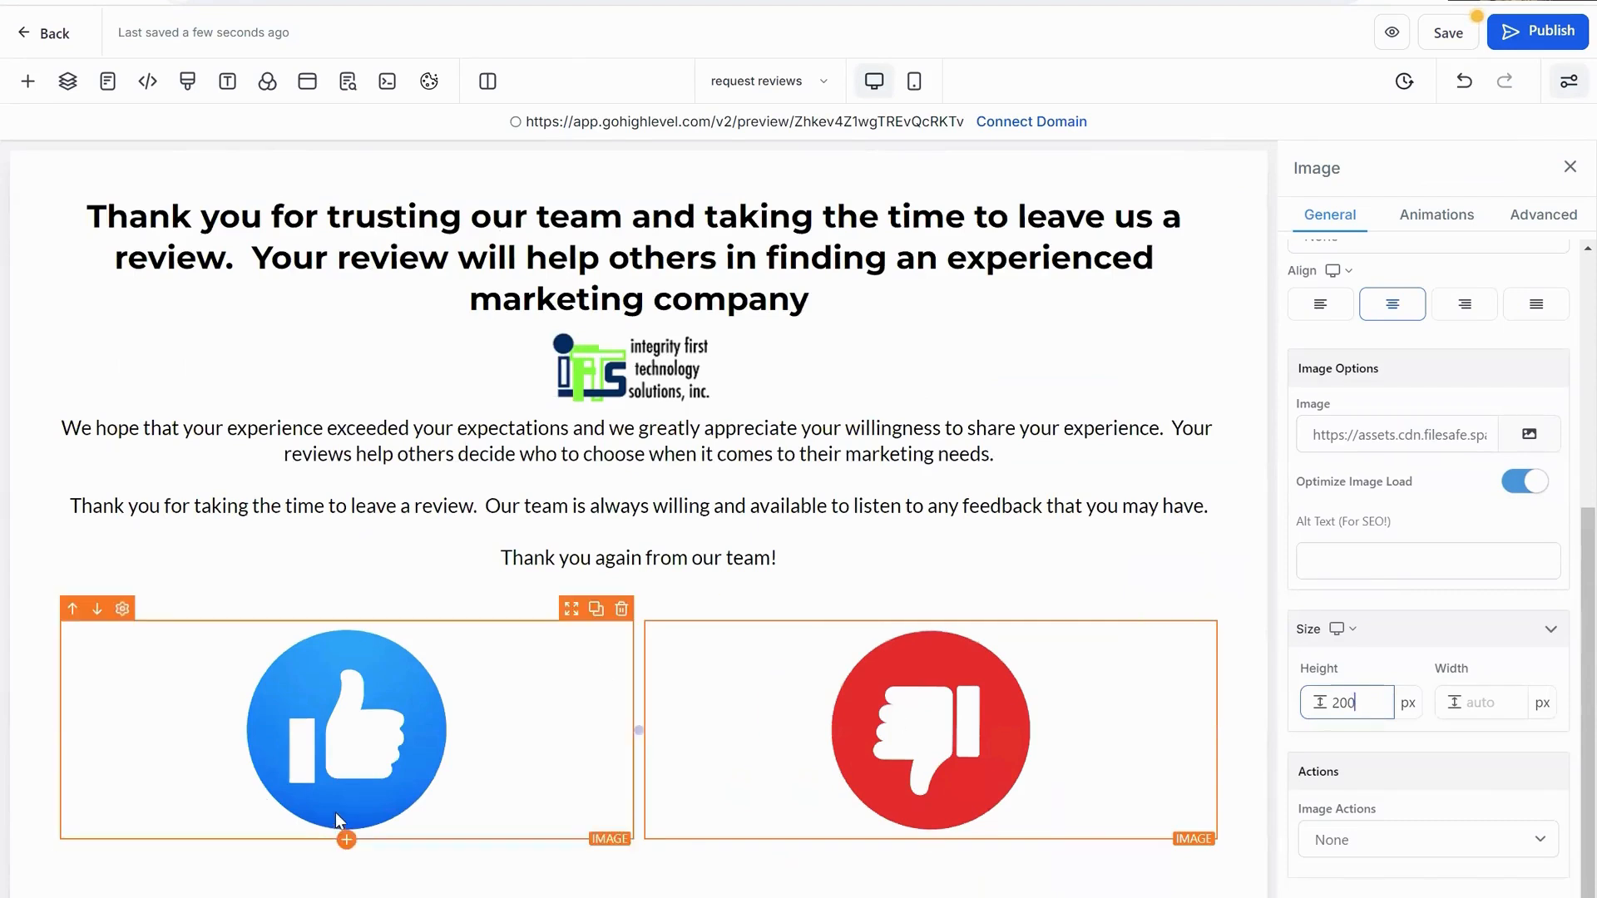
{"action": "left_click", "coordinate": [346, 840]}
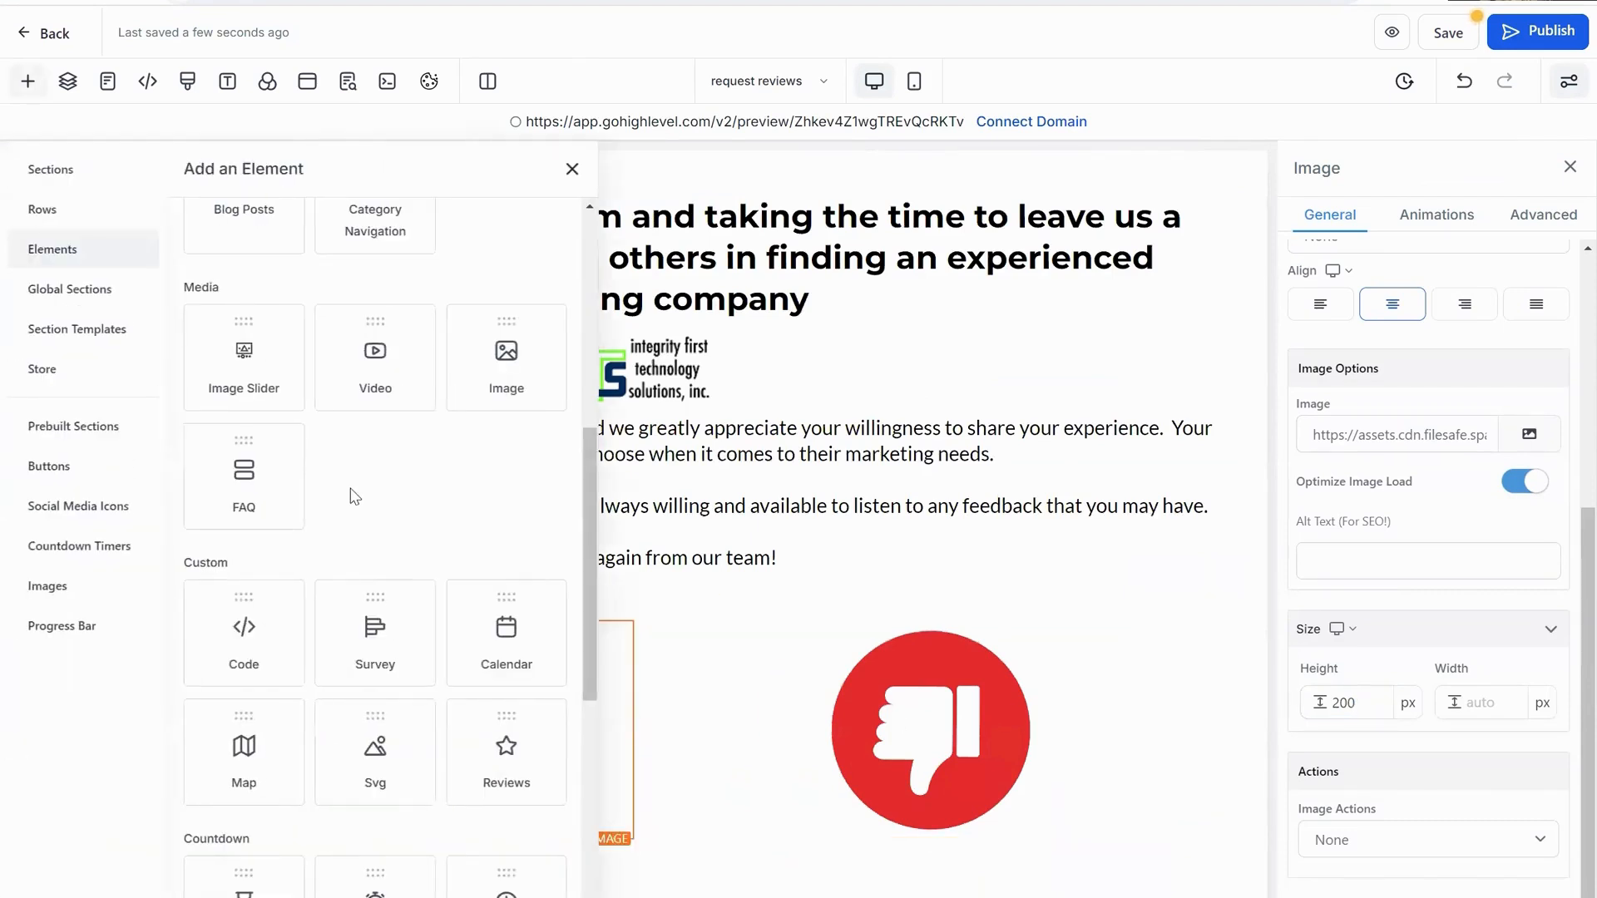
Add a sub-headline 'I had a good experience' under the thumbs-up image
{"action": "scroll", "coordinate": [371, 432], "scroll_direction": "up", "scroll_amount": 6}
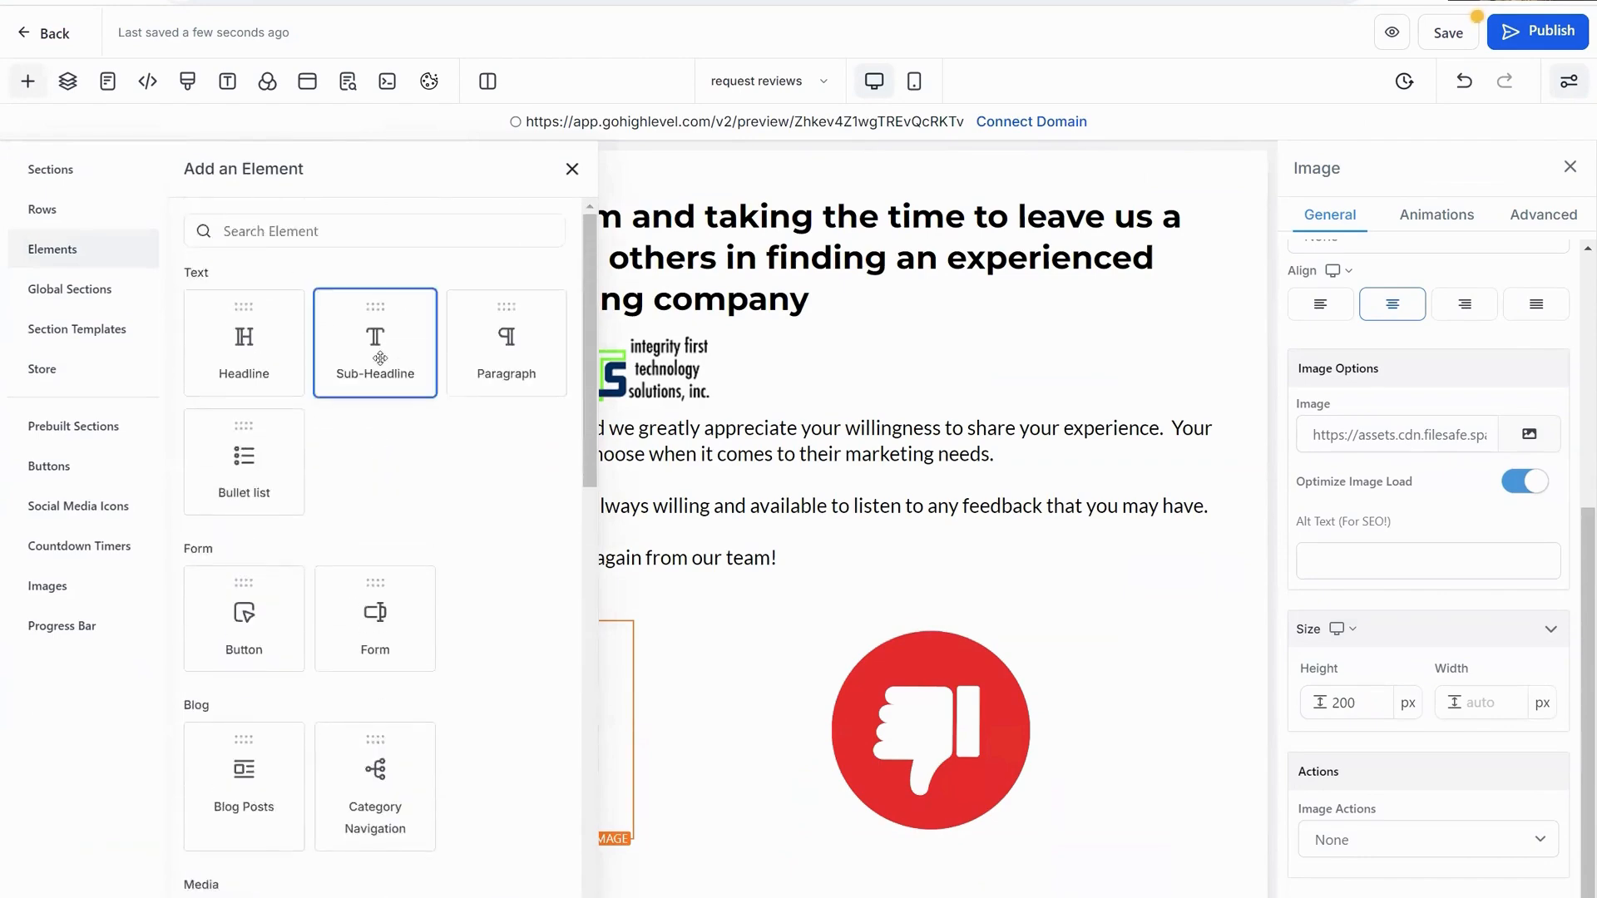
{"action": "left_click", "coordinate": [376, 353]}
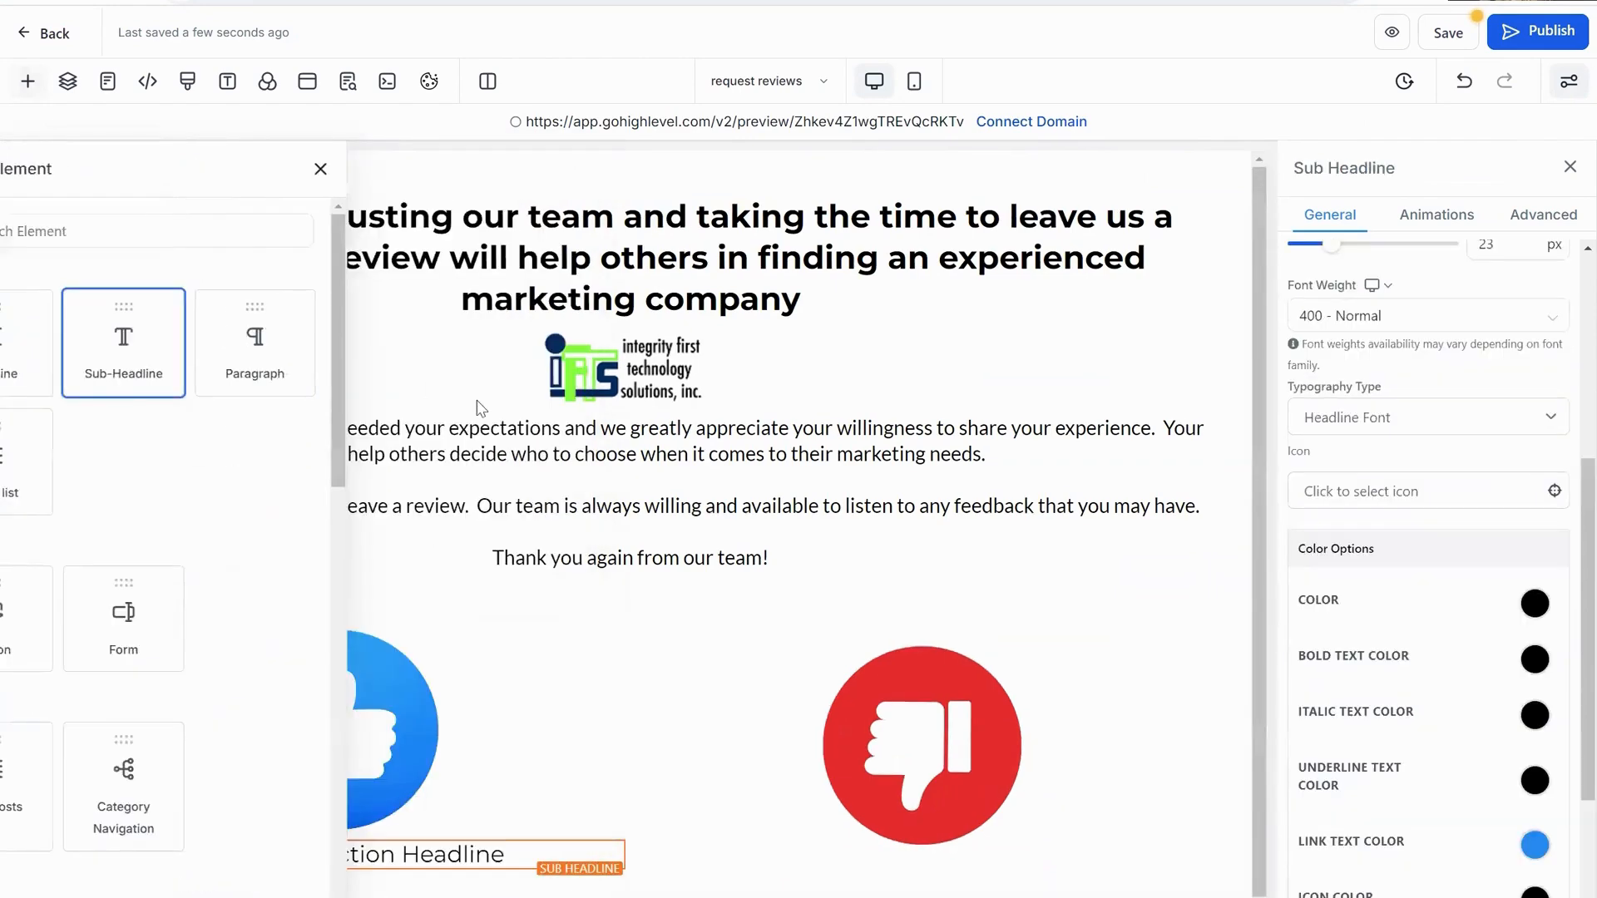
{"action": "triple_click", "coordinate": [443, 852]}
{"action": "type", "text": "I h"}
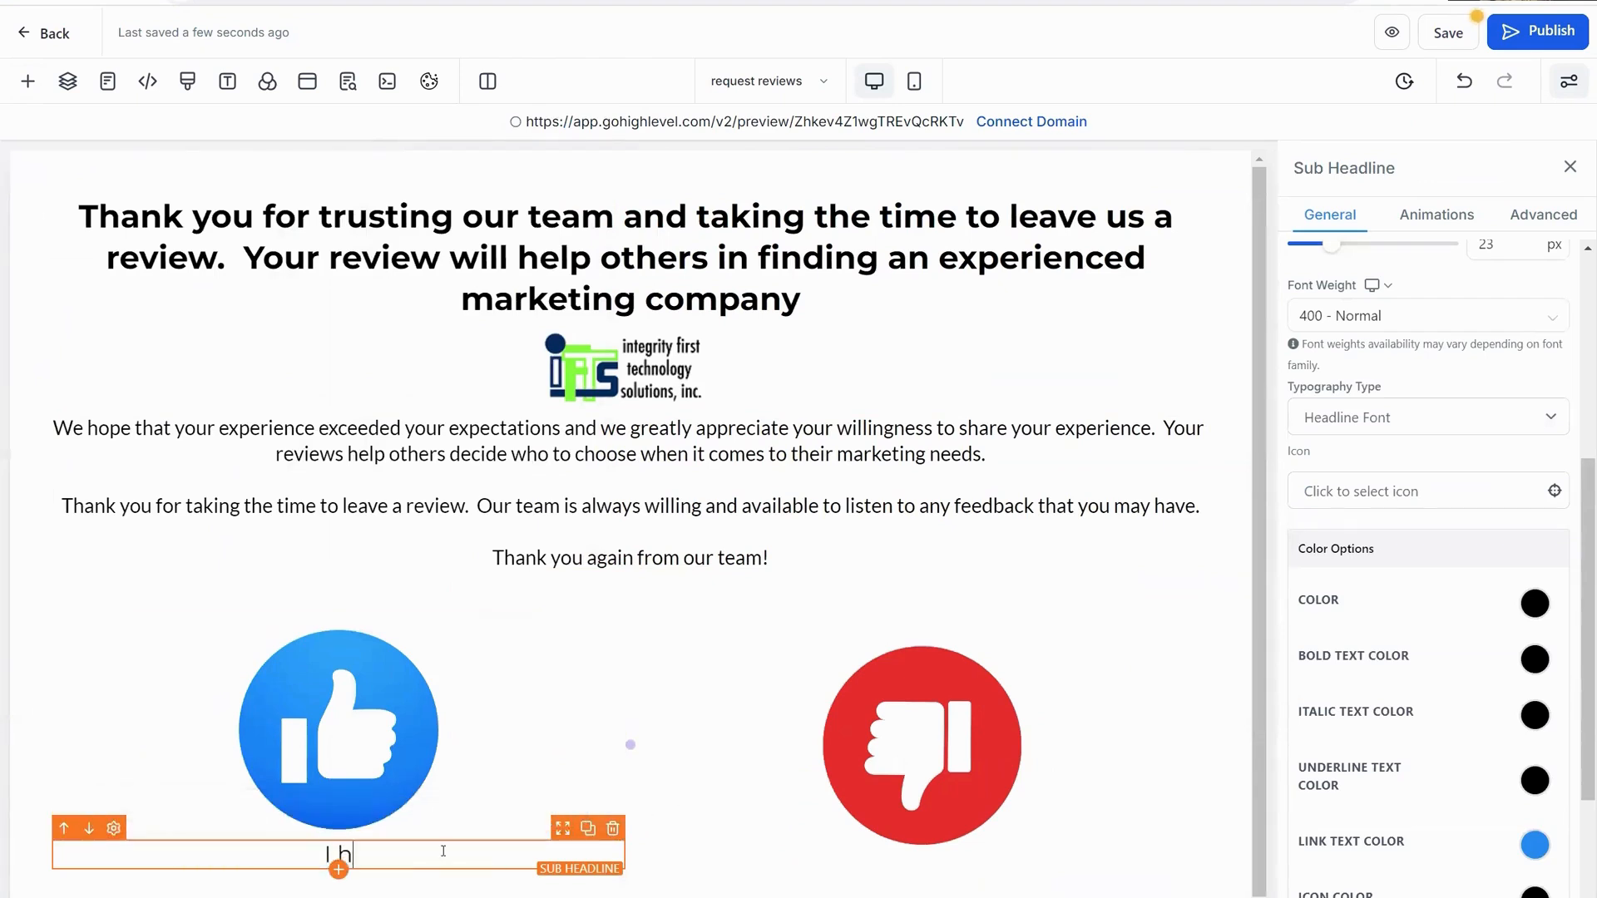
{"action": "type", "text": "ad a good"}
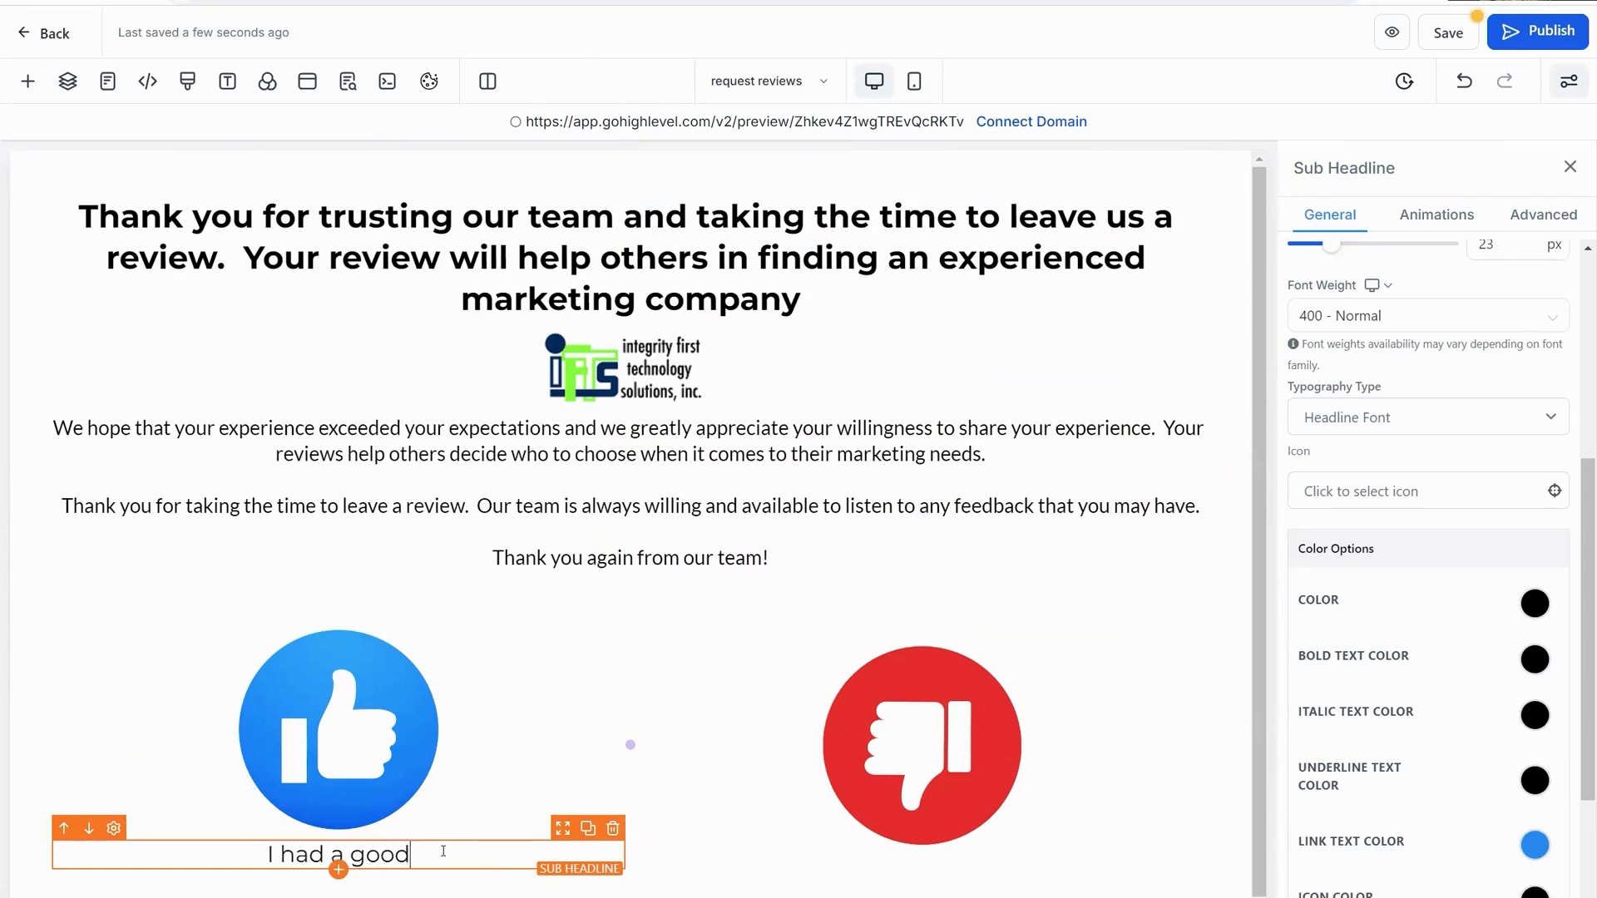
{"action": "type", "text": " experience"}
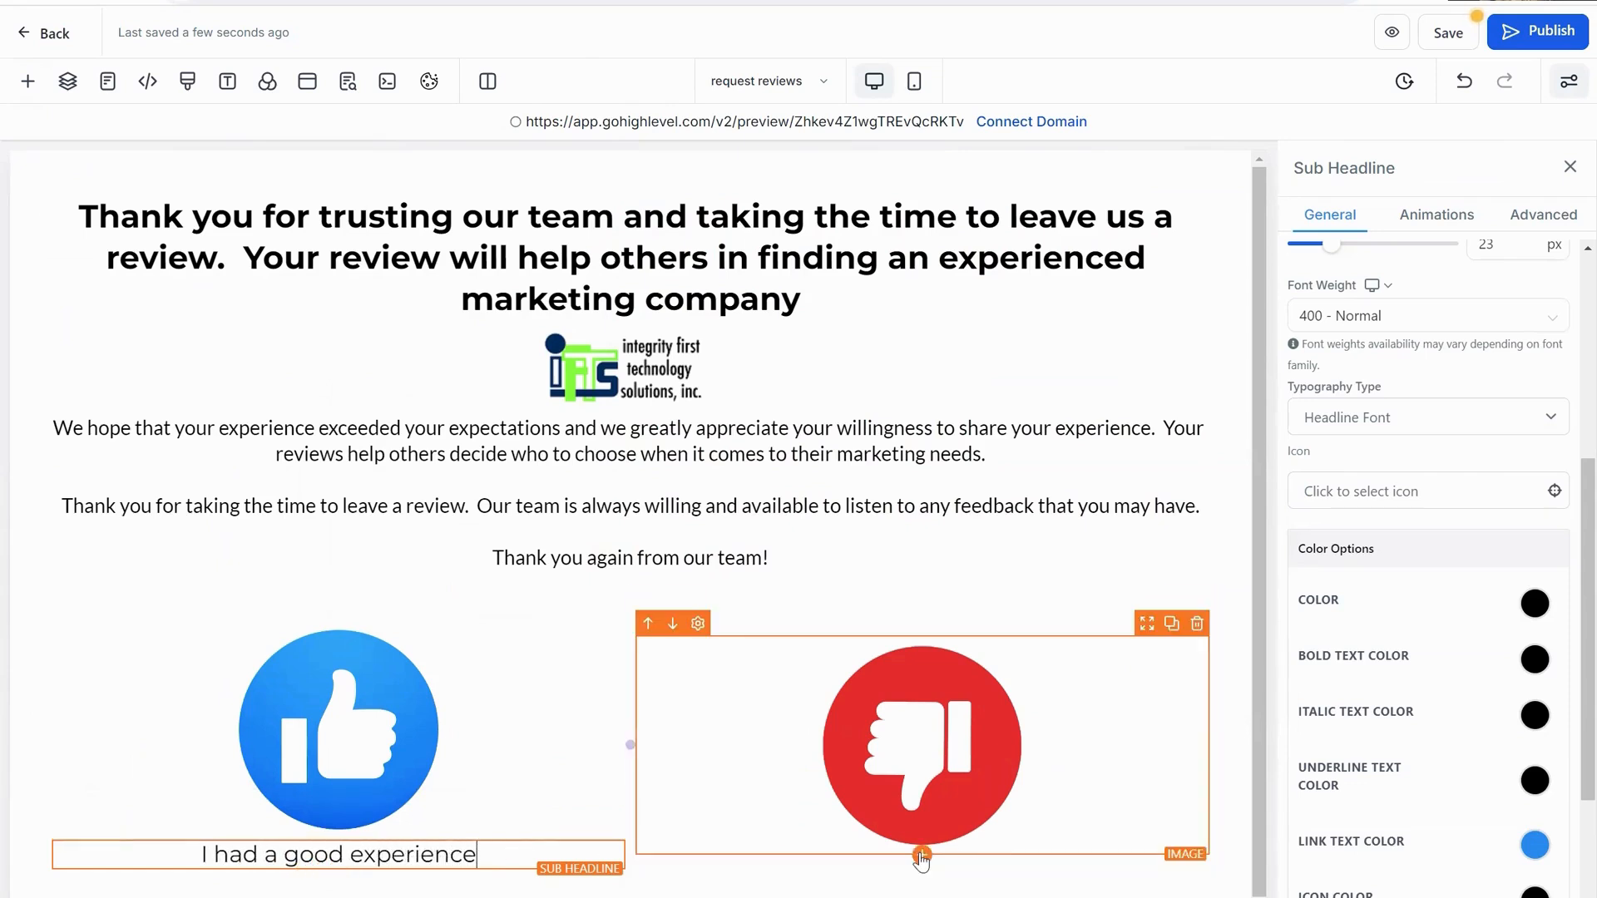
Add a sub-headline 'I had a bad experience' under the thumbs-down image
{"action": "left_click", "coordinate": [921, 855]}
{"action": "left_click", "coordinate": [336, 341]}
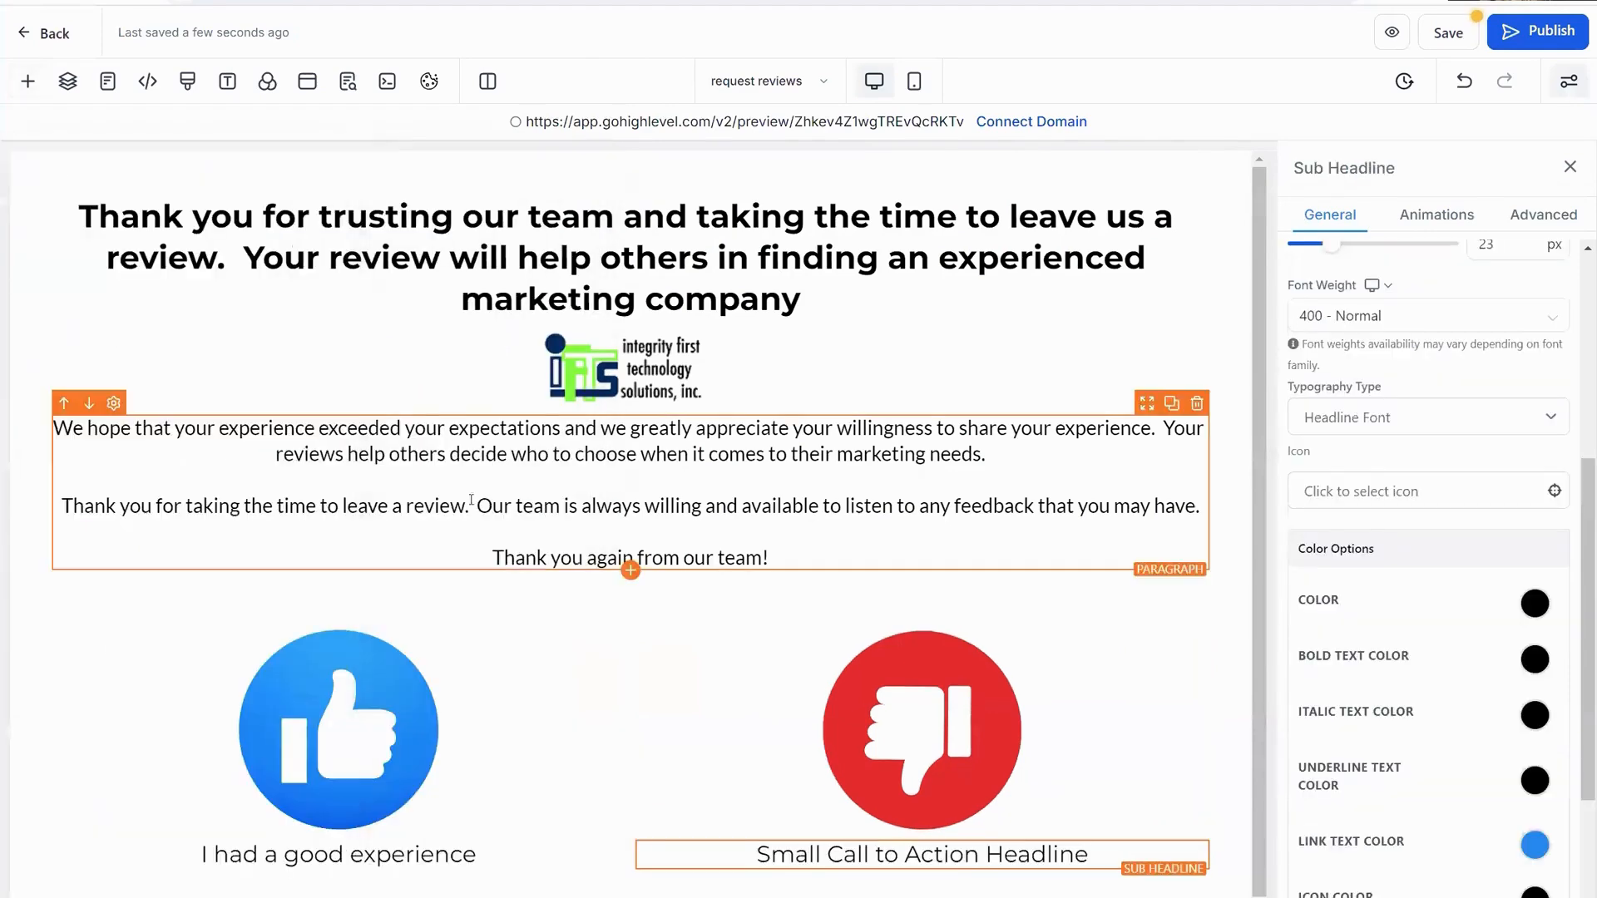
{"action": "left_click", "coordinate": [813, 850]}
{"action": "double_click", "coordinate": [813, 850]}
{"action": "triple_click", "coordinate": [813, 850]}
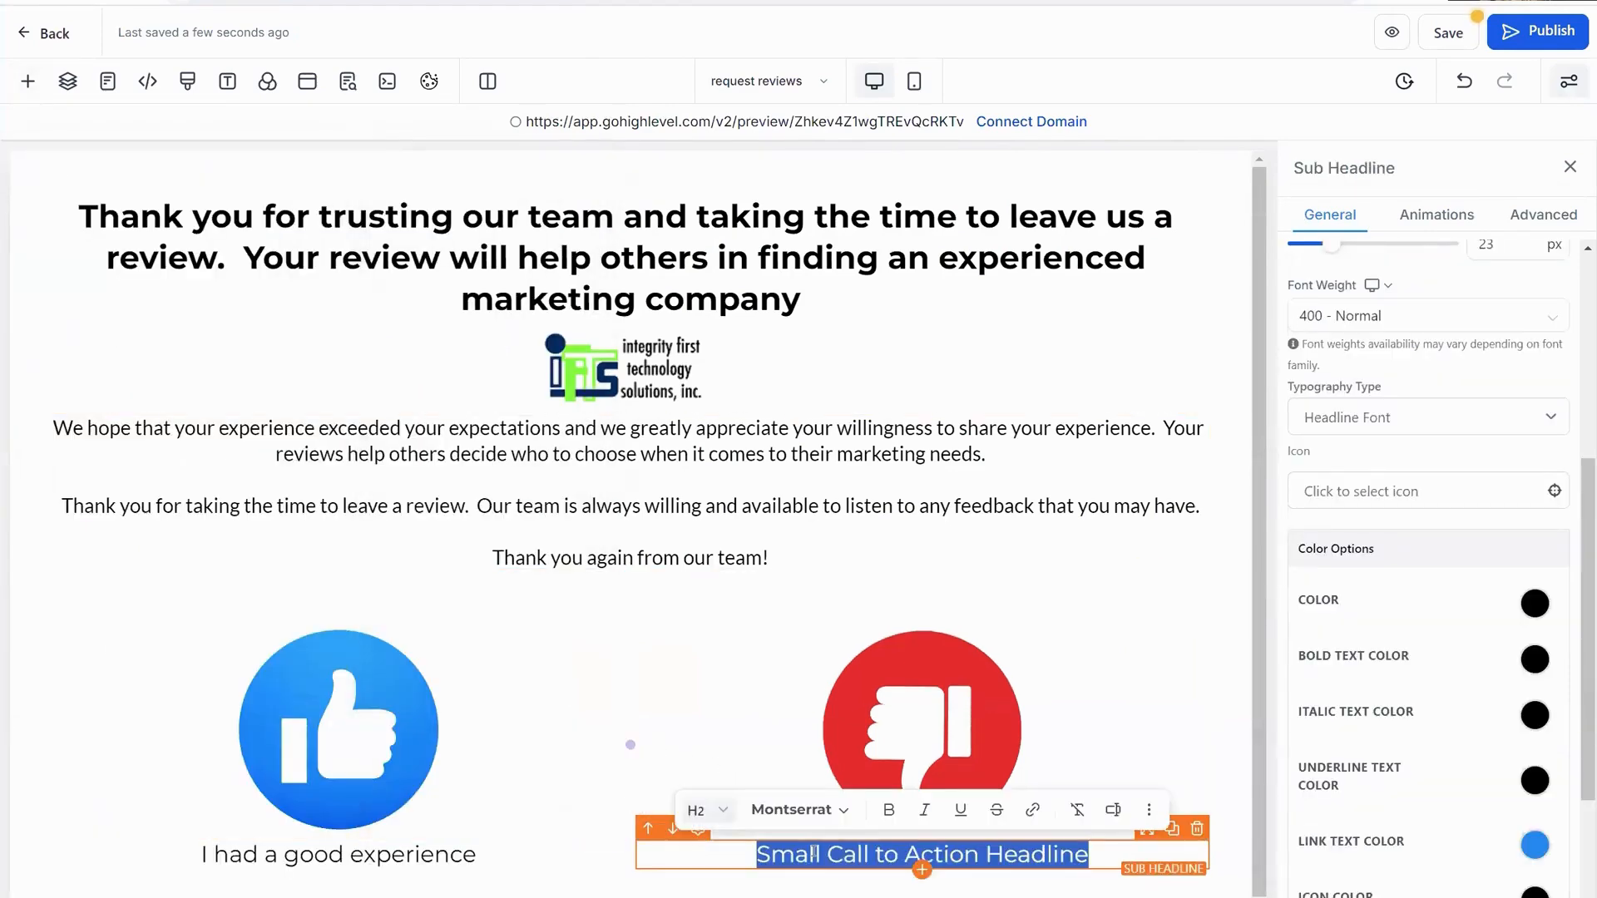
{"action": "key", "text": "BackSpace"}
{"action": "type", "text": "I had a b"}
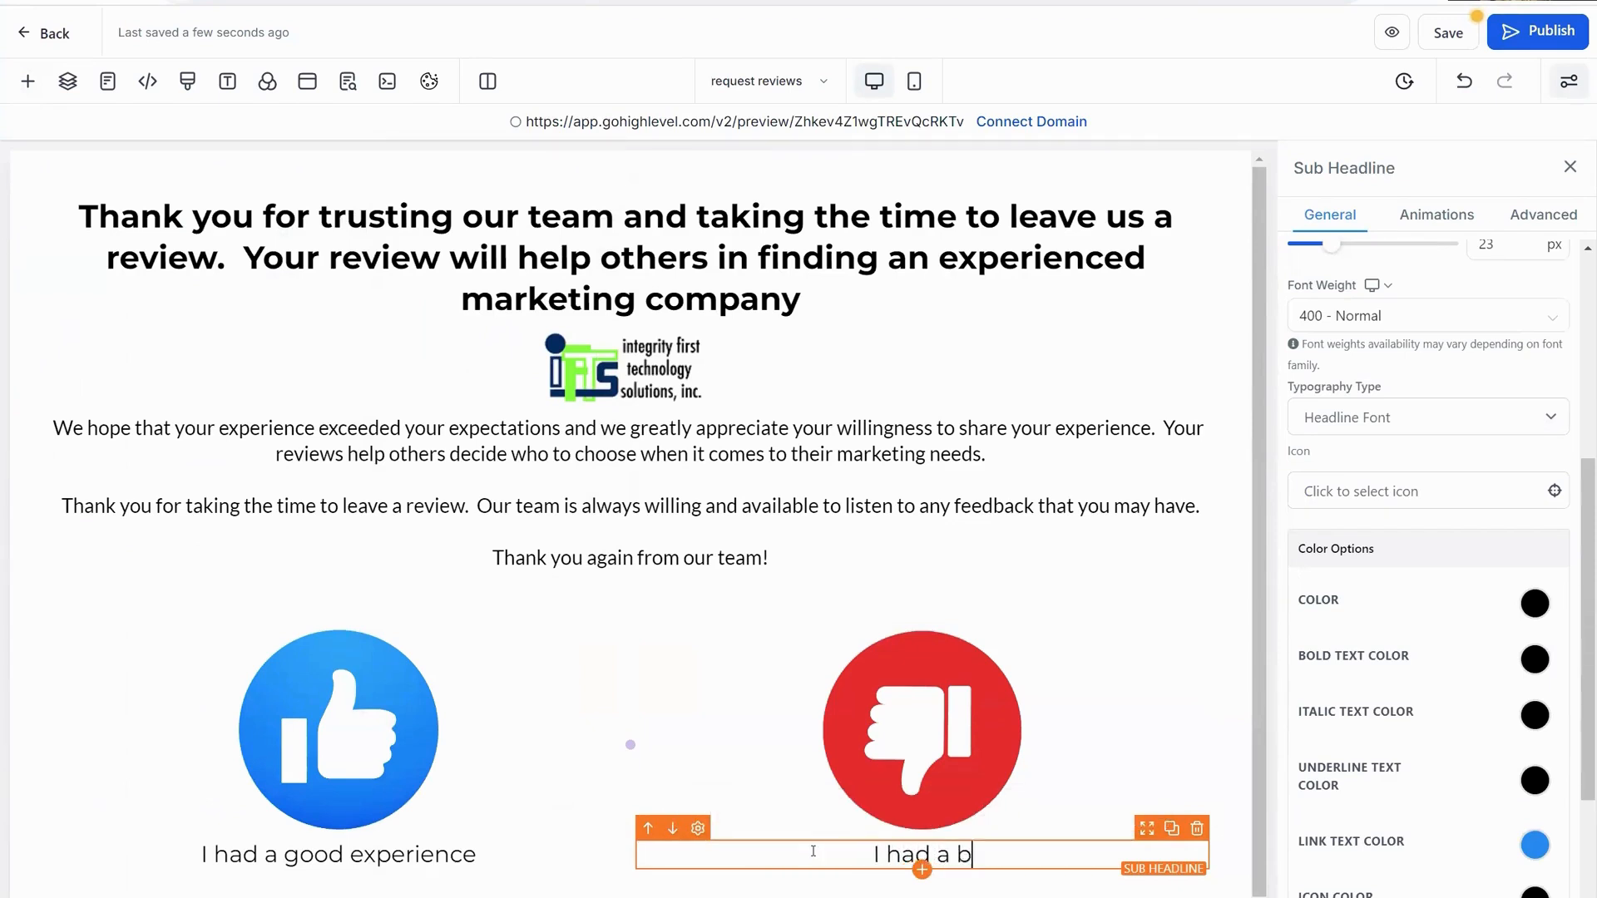
{"action": "type", "text": "ad experience."}
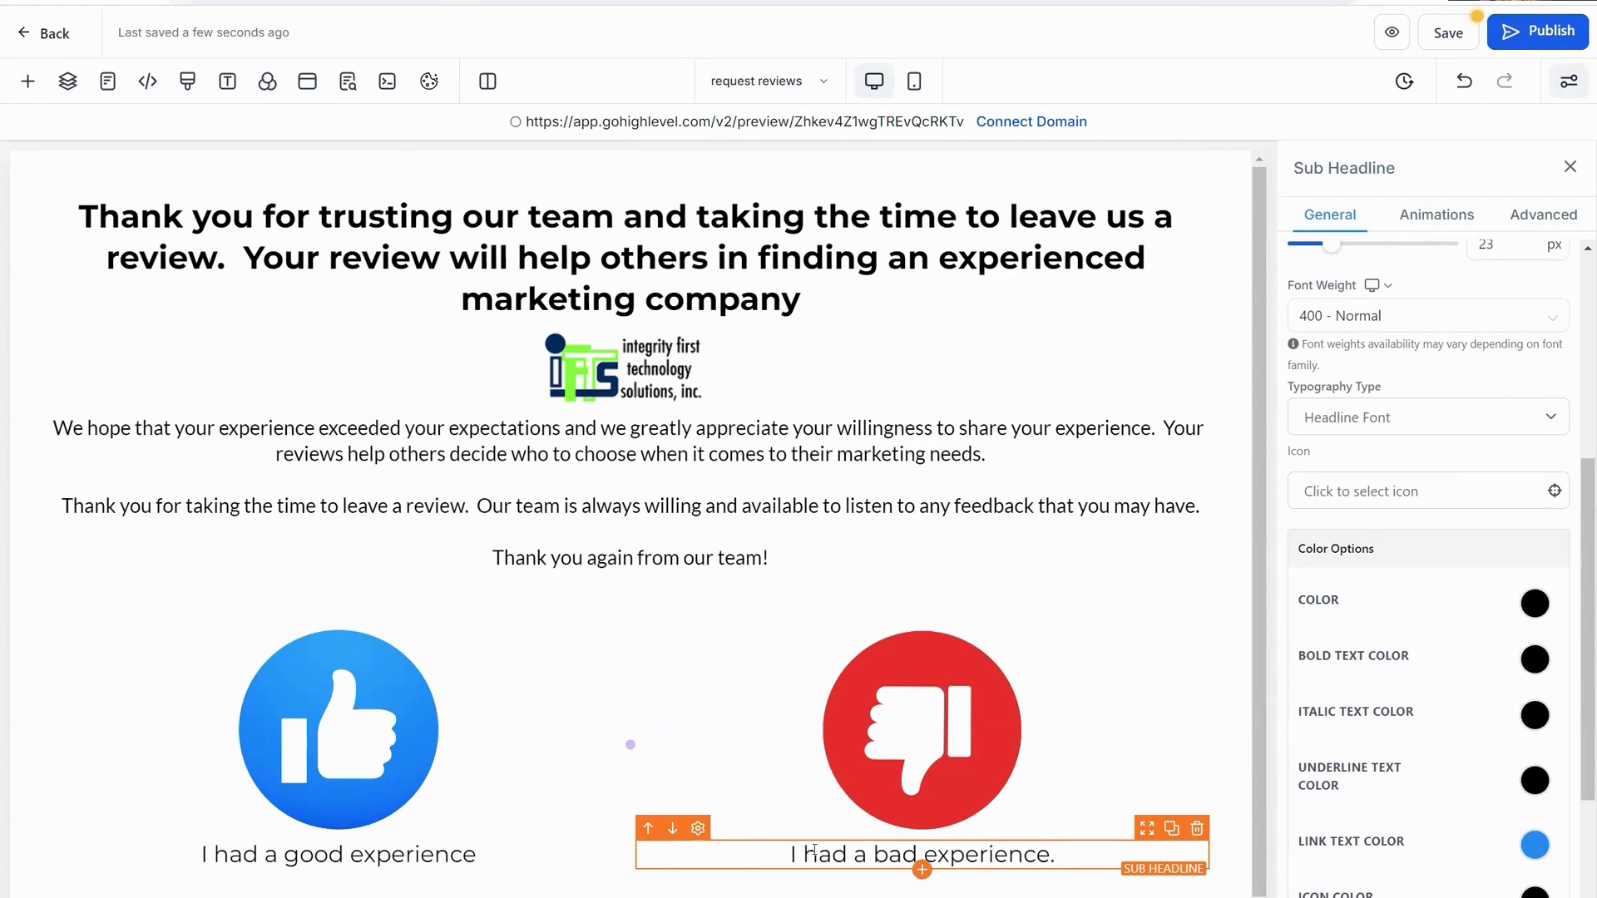
{"action": "key", "text": "BackSpace"}
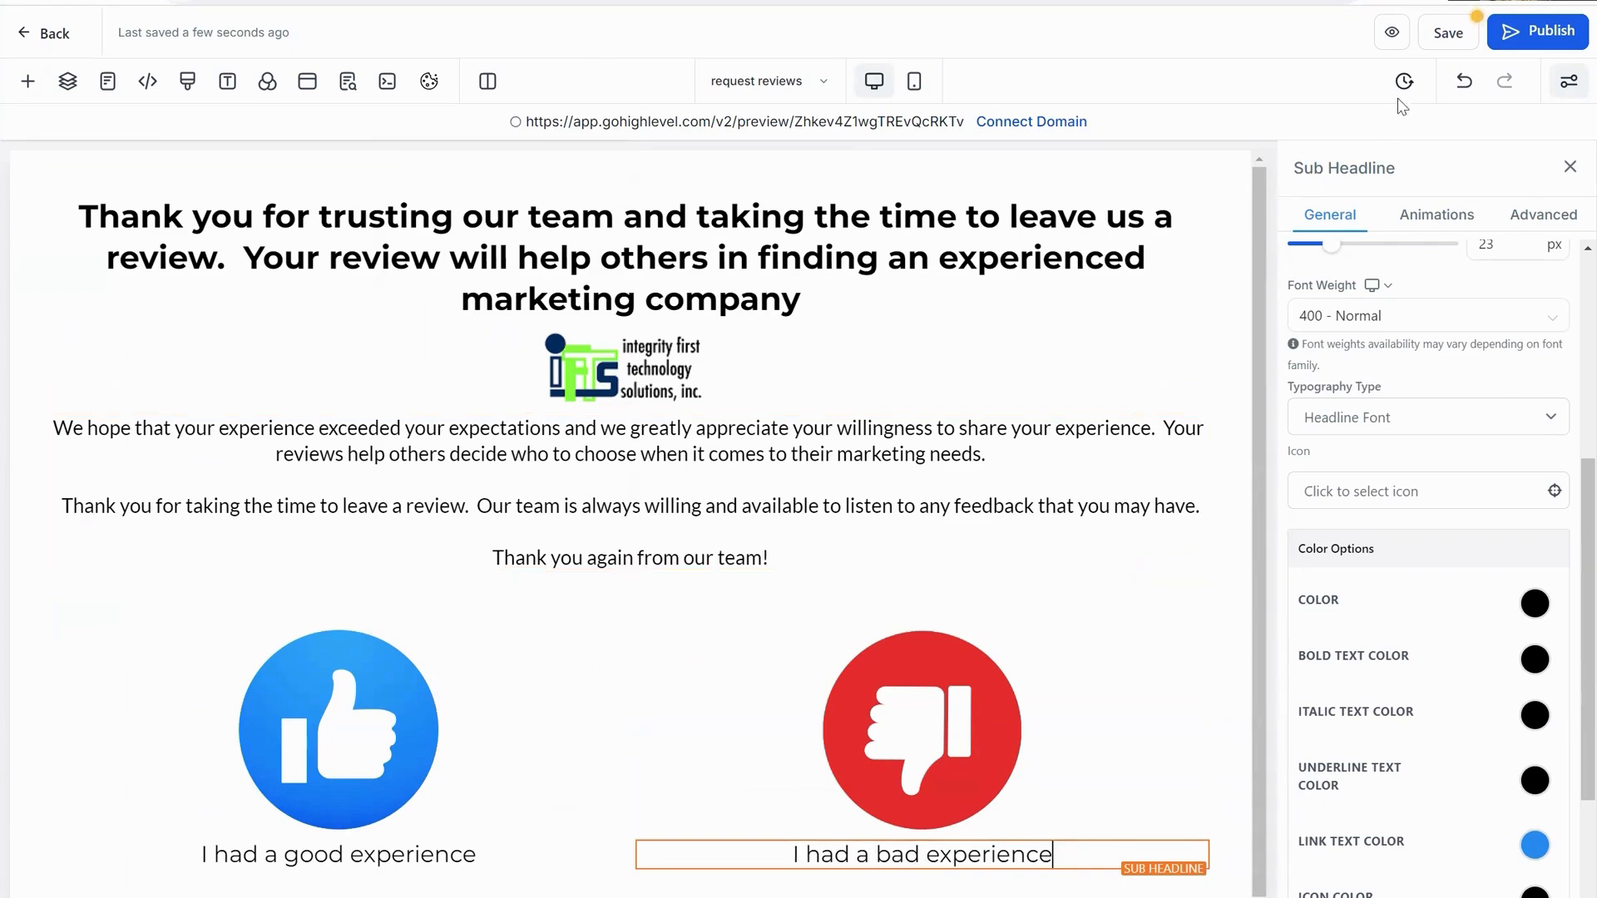
Save the page, close the SEO Meta Data panel, and start adding a new row
{"action": "left_click", "coordinate": [1449, 32]}
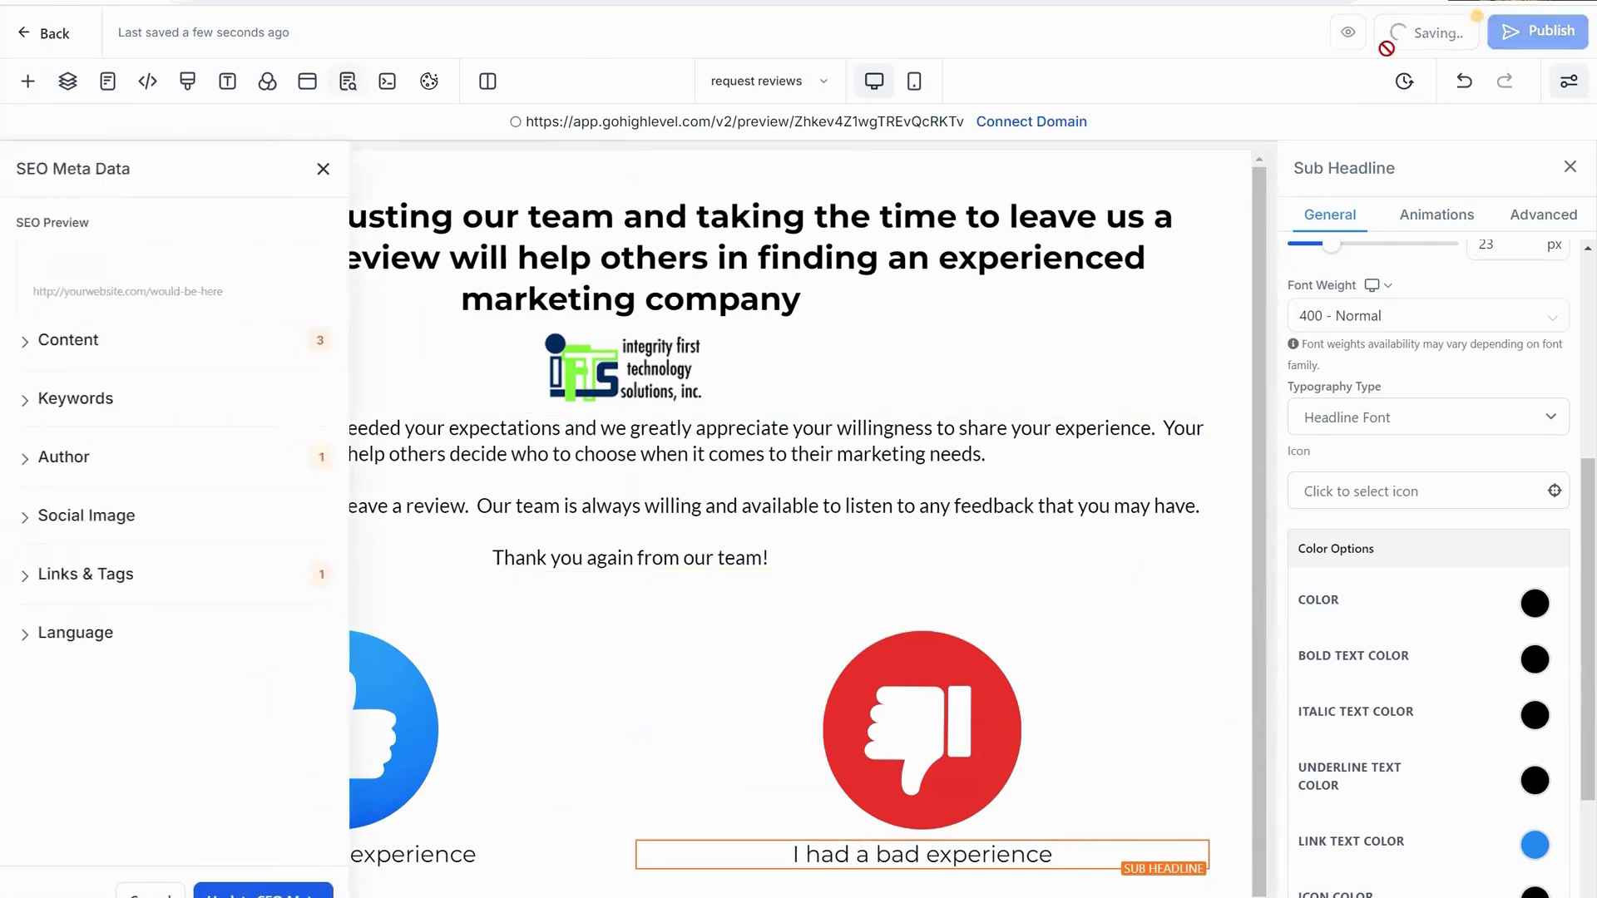
{"action": "left_click", "coordinate": [263, 892]}
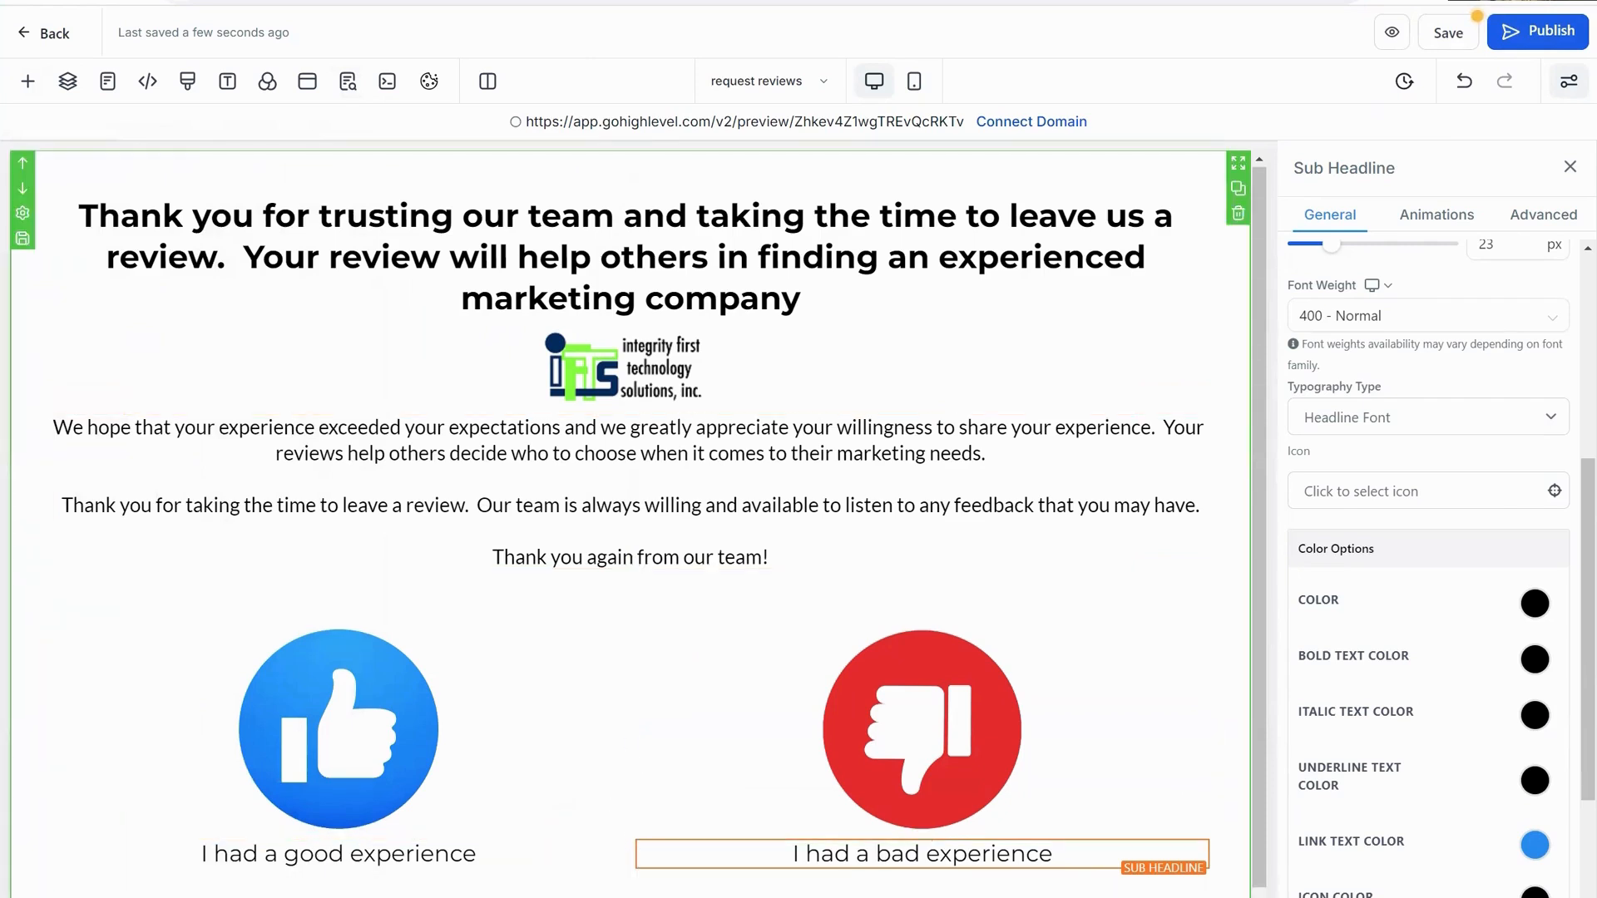
{"action": "left_click", "coordinate": [630, 891]}
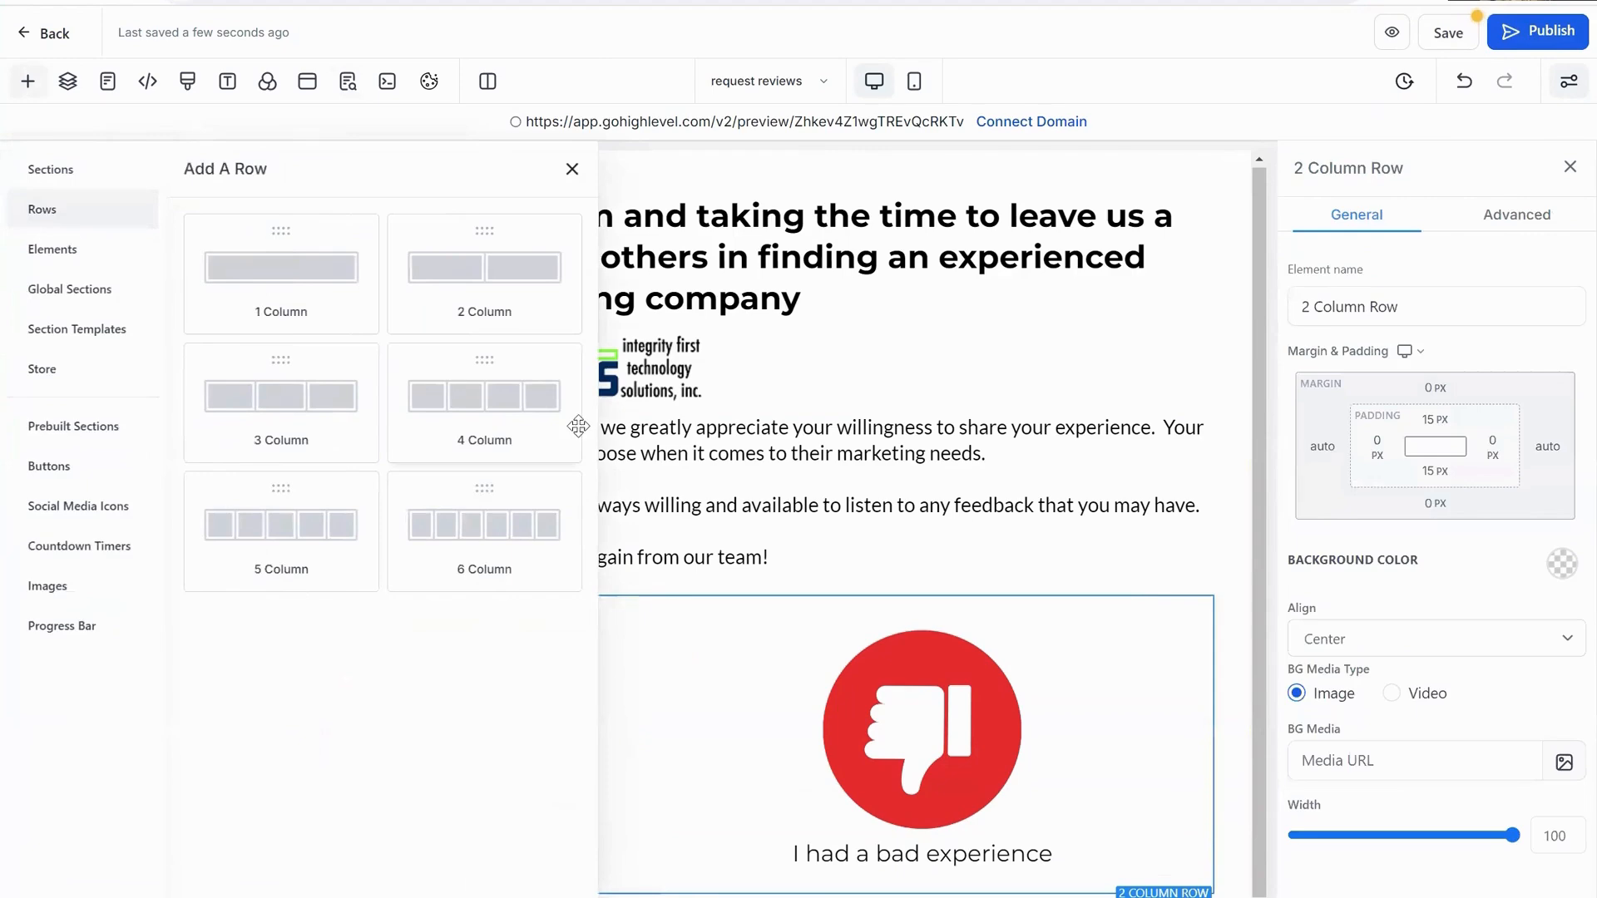
Add a 1-column row holding an emptied, multi-line paragraph below the images, then save
{"action": "left_click", "coordinate": [259, 261]}
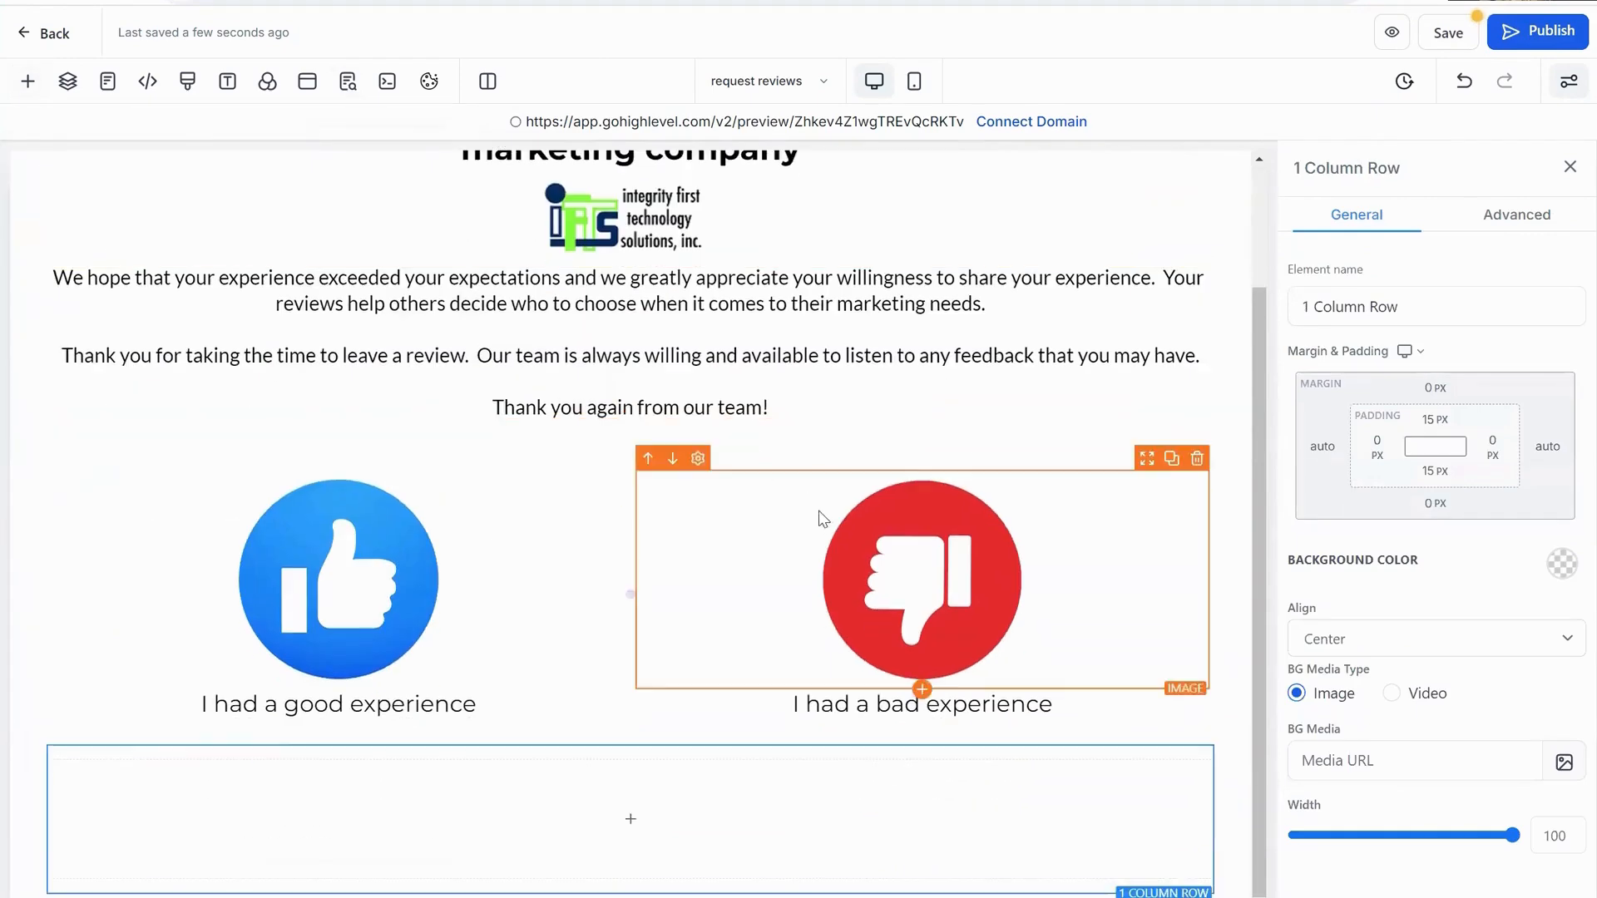
{"action": "left_click", "coordinate": [632, 817]}
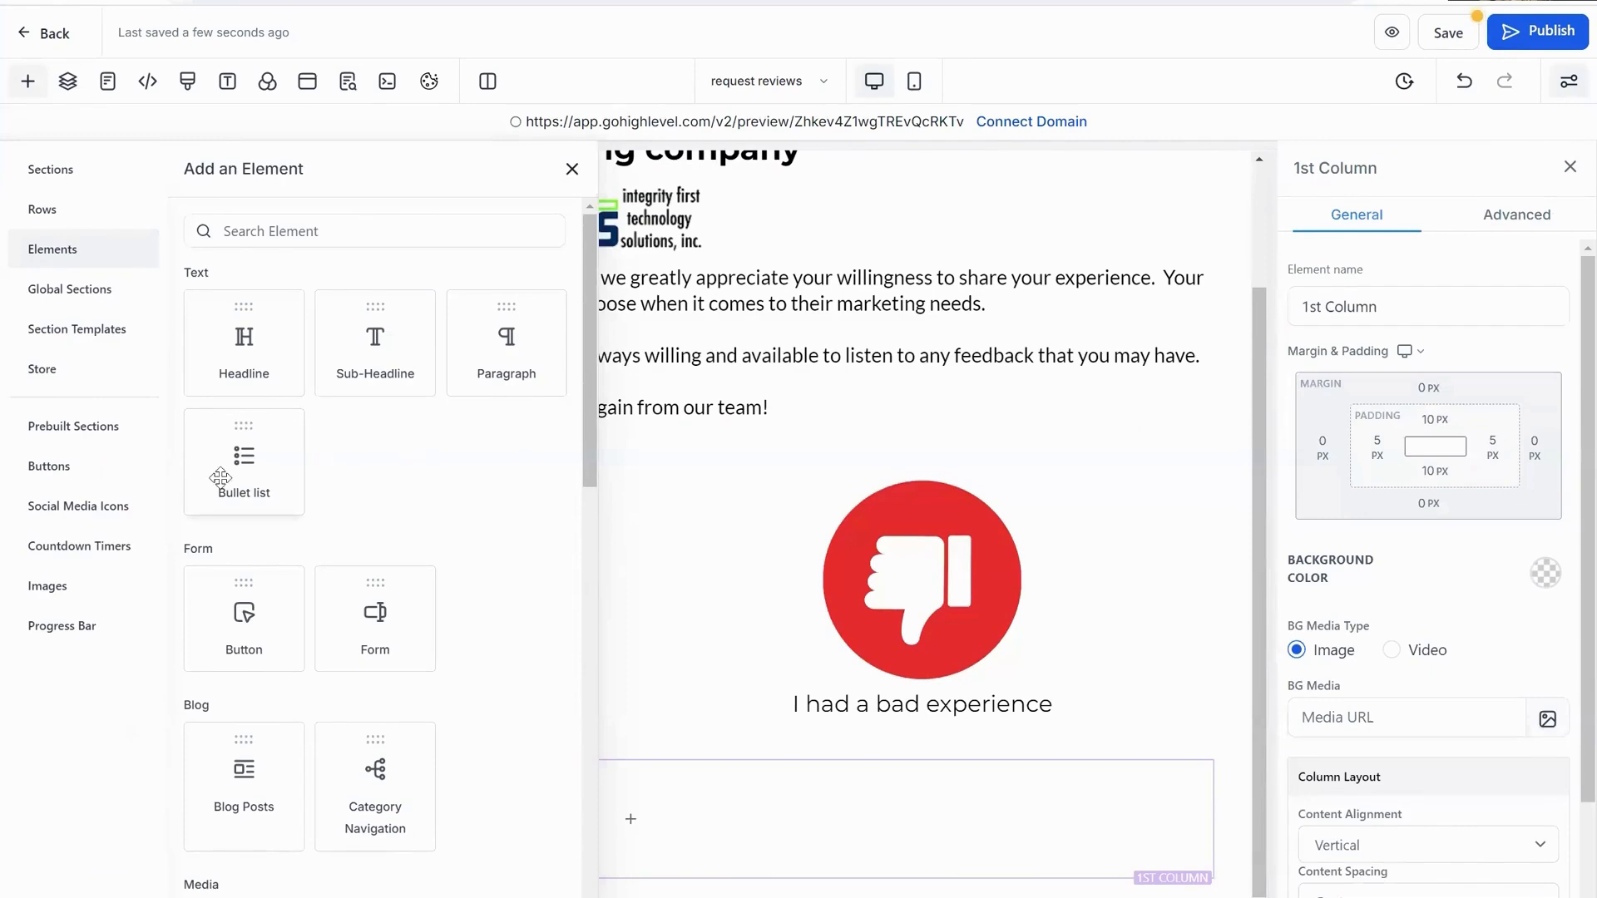
{"action": "left_click", "coordinate": [487, 348]}
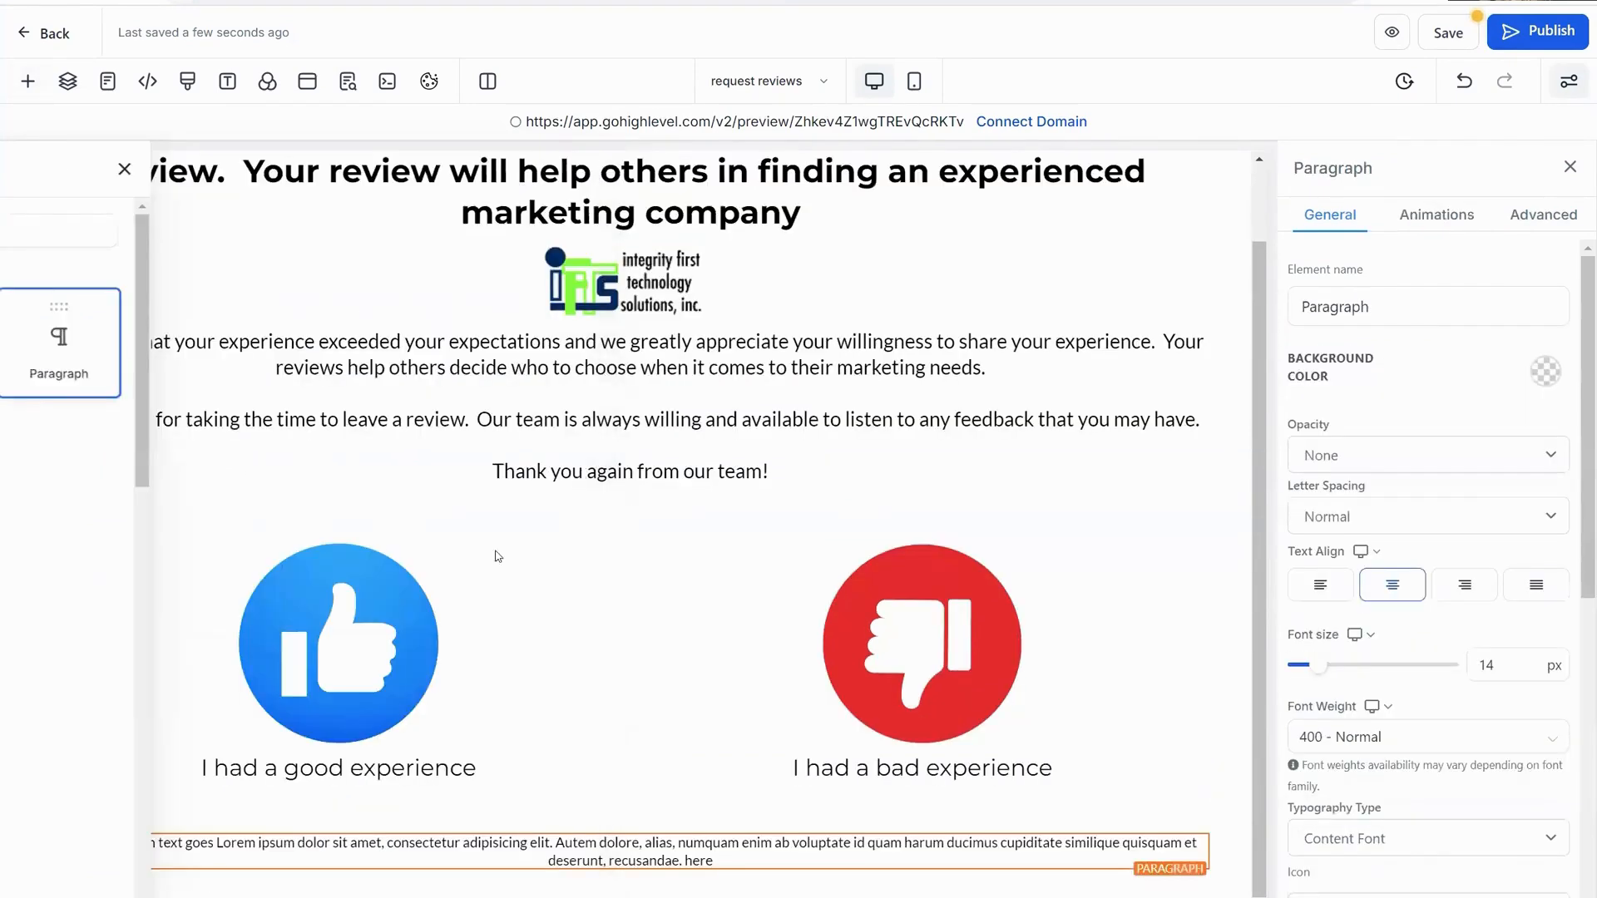
{"action": "triple_click", "coordinate": [627, 857]}
{"action": "key", "text": "BackSpace"}
{"action": "key", "text": "Return"}
{"action": "key", "text": "Return"}
{"action": "key", "text": "Return"}
{"action": "key", "text": "Return"}
{"action": "key", "text": "Return"}
{"action": "key", "text": "Return"}
{"action": "key", "text": "Return"}
{"action": "key", "text": "Return"}
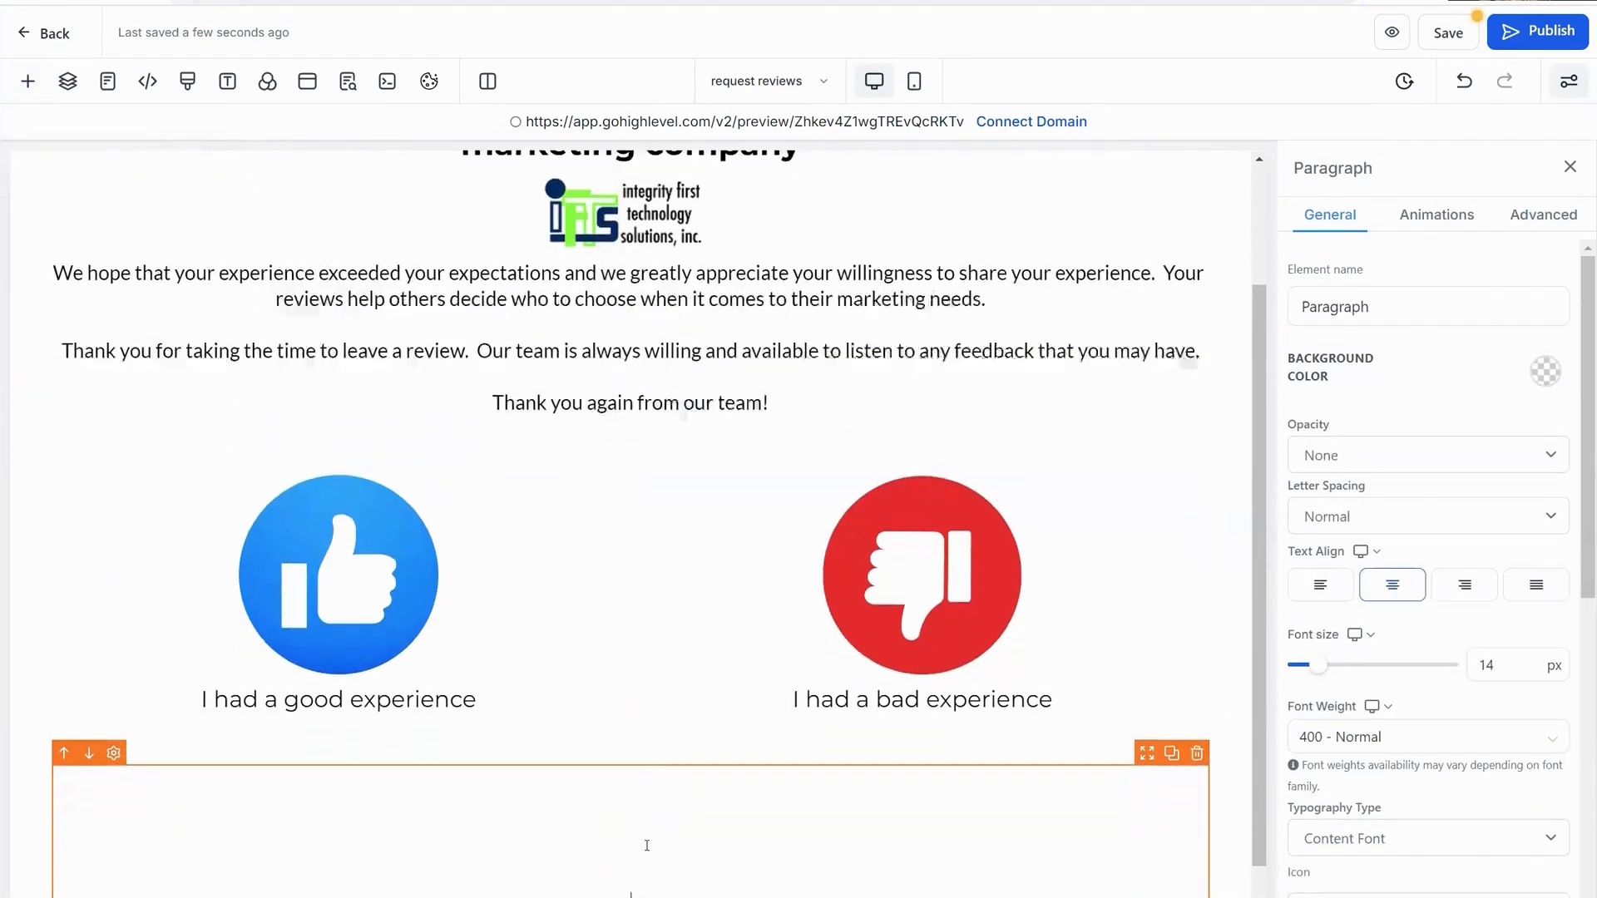
{"action": "scroll", "coordinate": [729, 725], "scroll_direction": "down", "scroll_amount": 1}
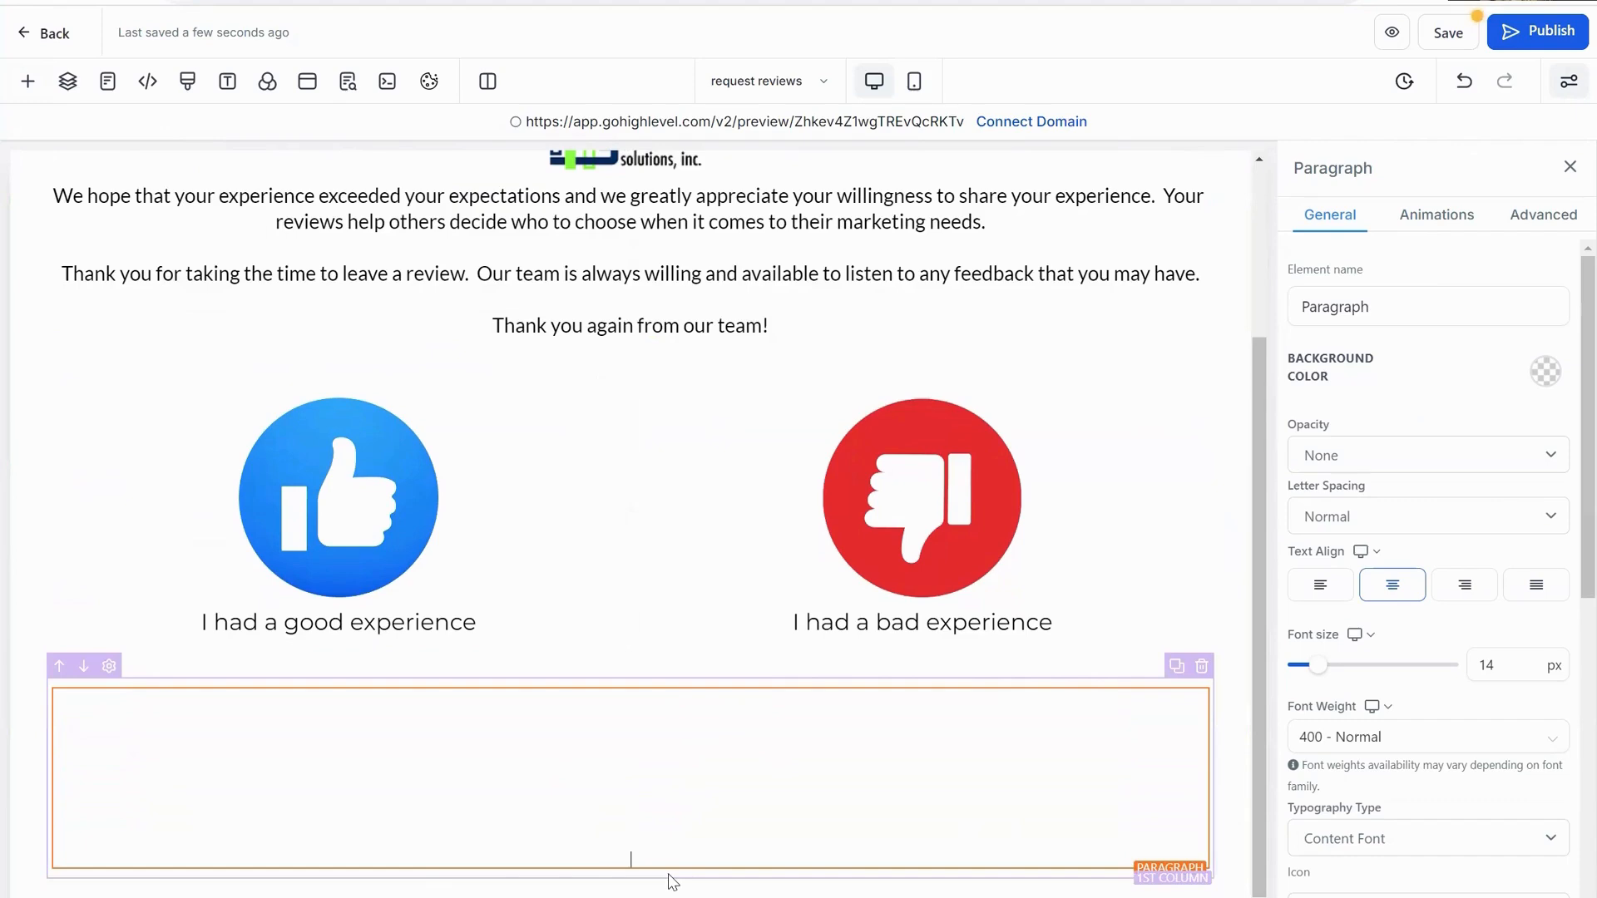
{"action": "scroll", "coordinate": [829, 705], "scroll_direction": "up", "scroll_amount": 3}
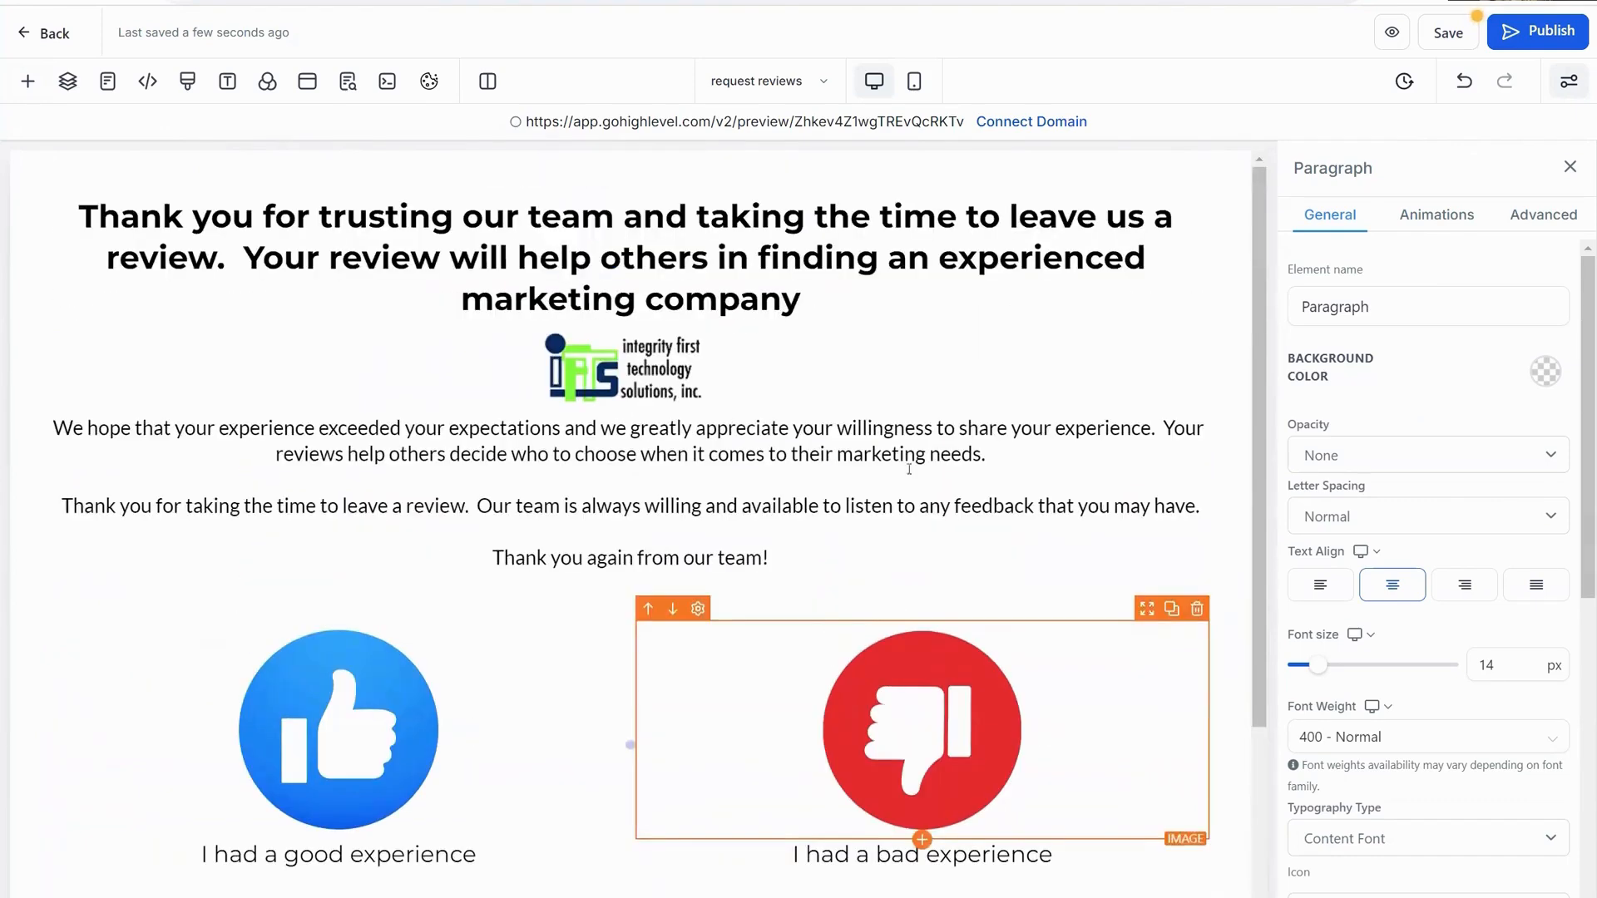
{"action": "left_click", "coordinate": [1448, 33]}
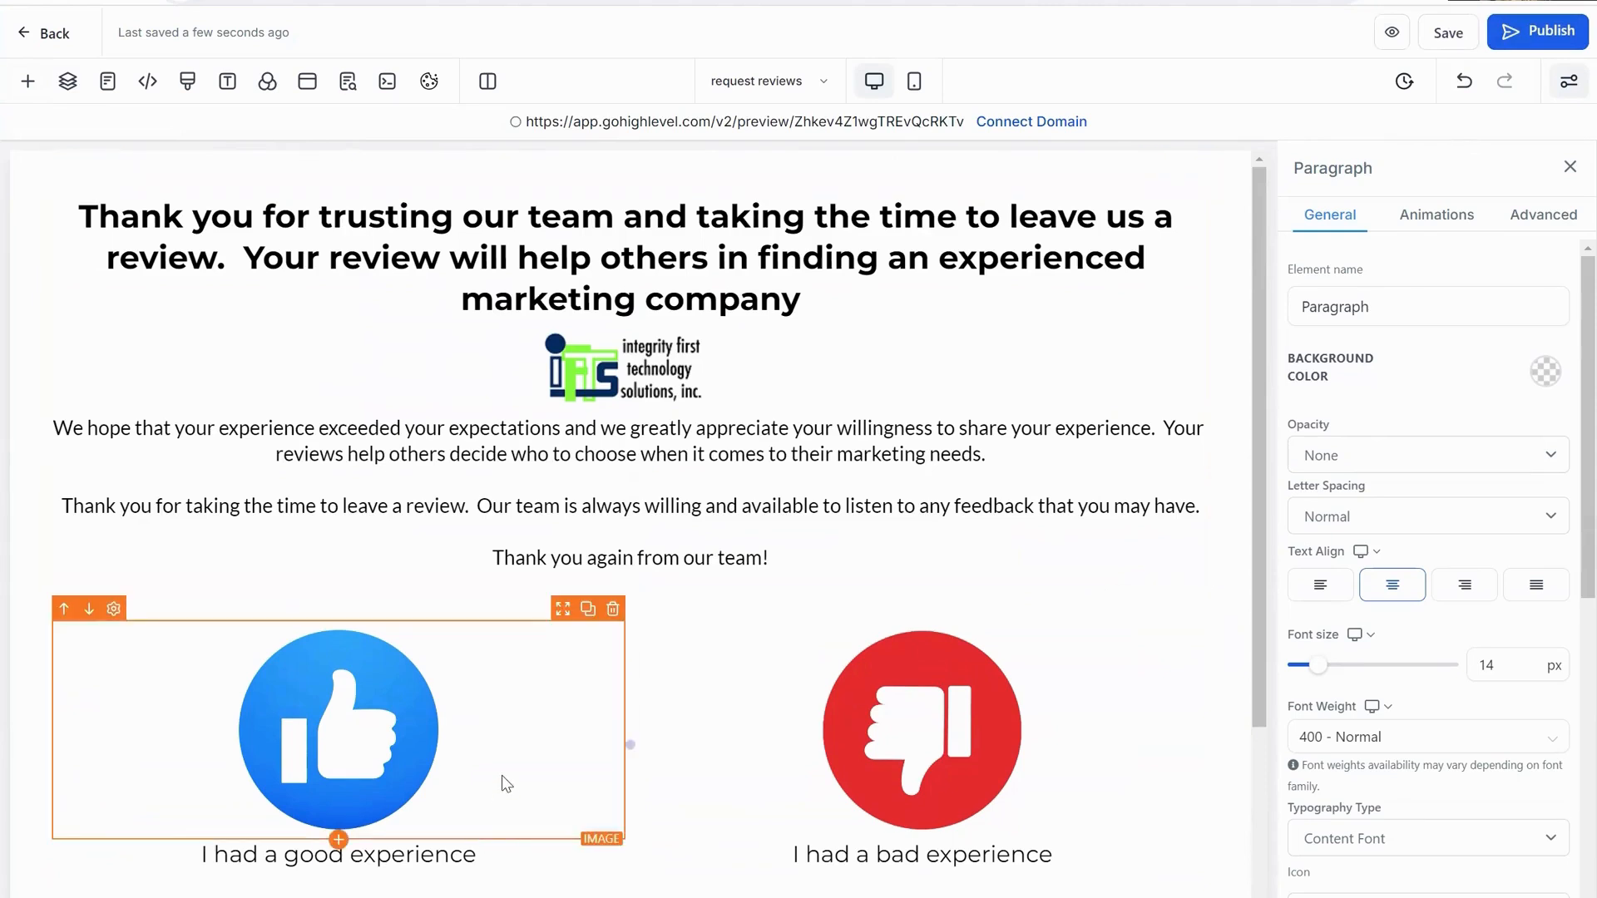
{"action": "left_click", "coordinate": [360, 727]}
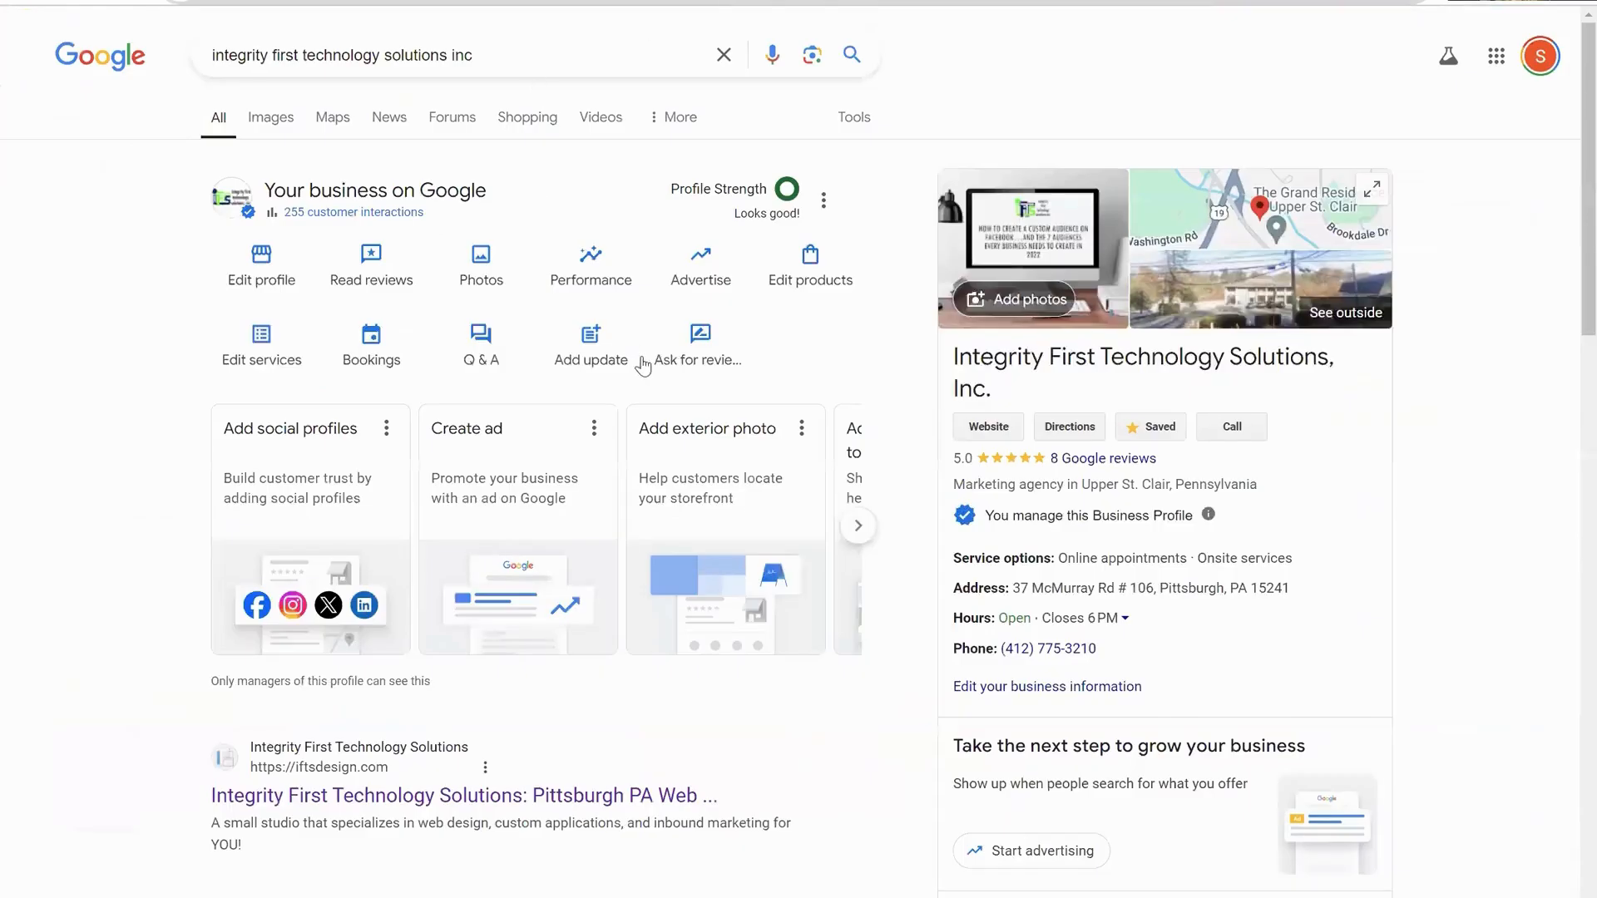
Copy the Business Profile's review link from Google's Ask for reviews dialog
{"action": "left_click", "coordinate": [703, 339]}
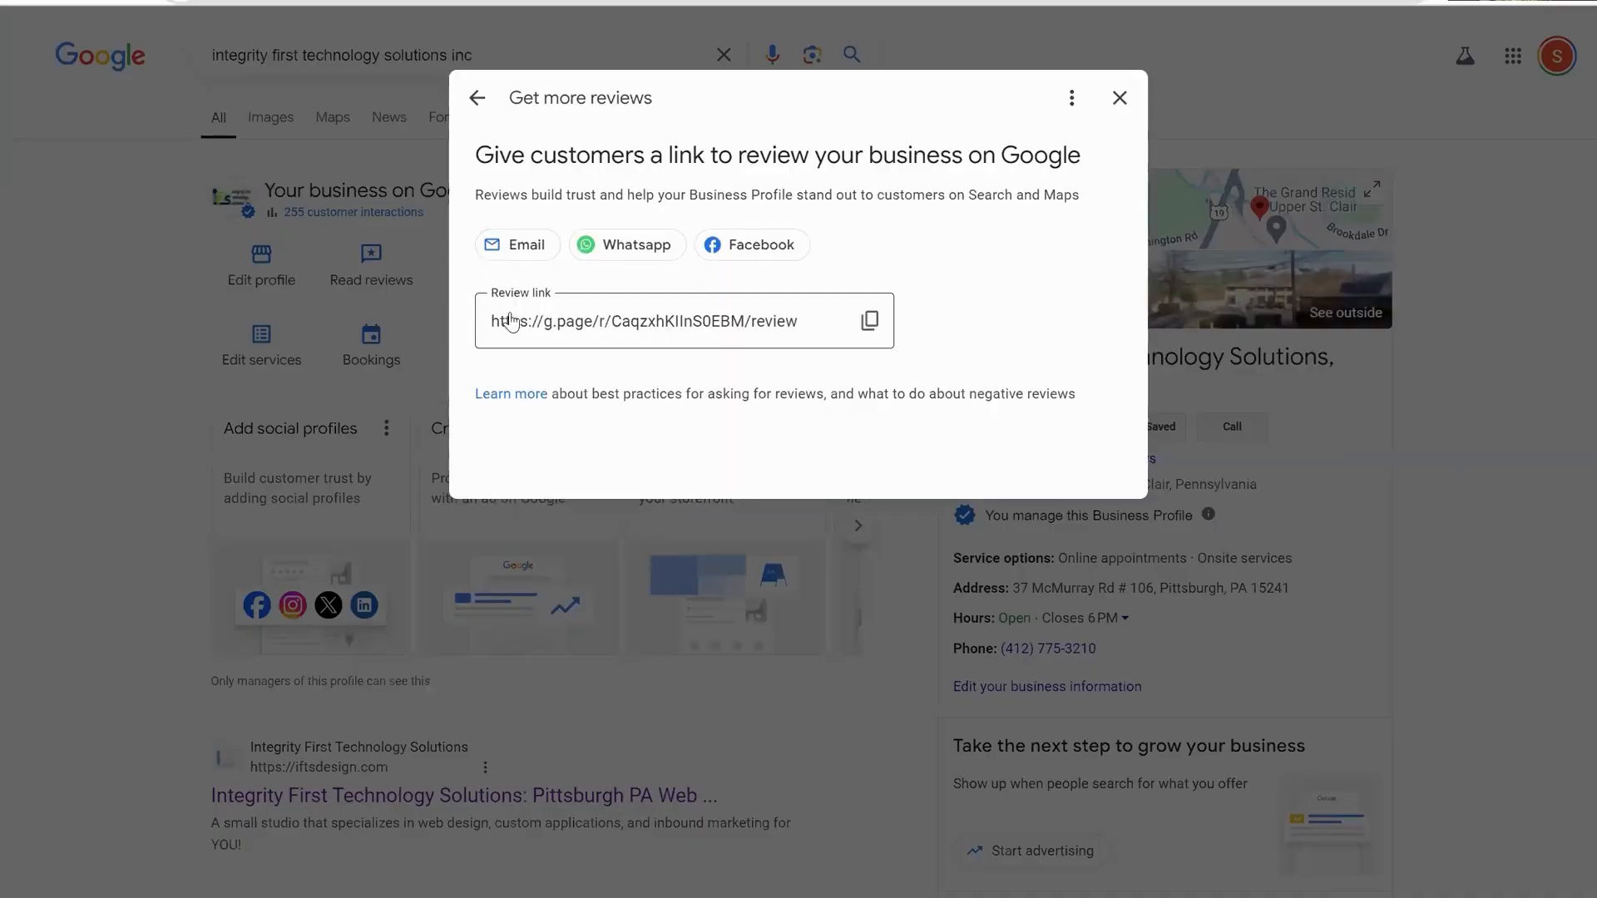
{"action": "left_click", "coordinate": [870, 320]}
Make the thumbs-up image go to the pasted Google review link as its website URL
{"action": "mouse_move", "coordinate": [1064, 897]}
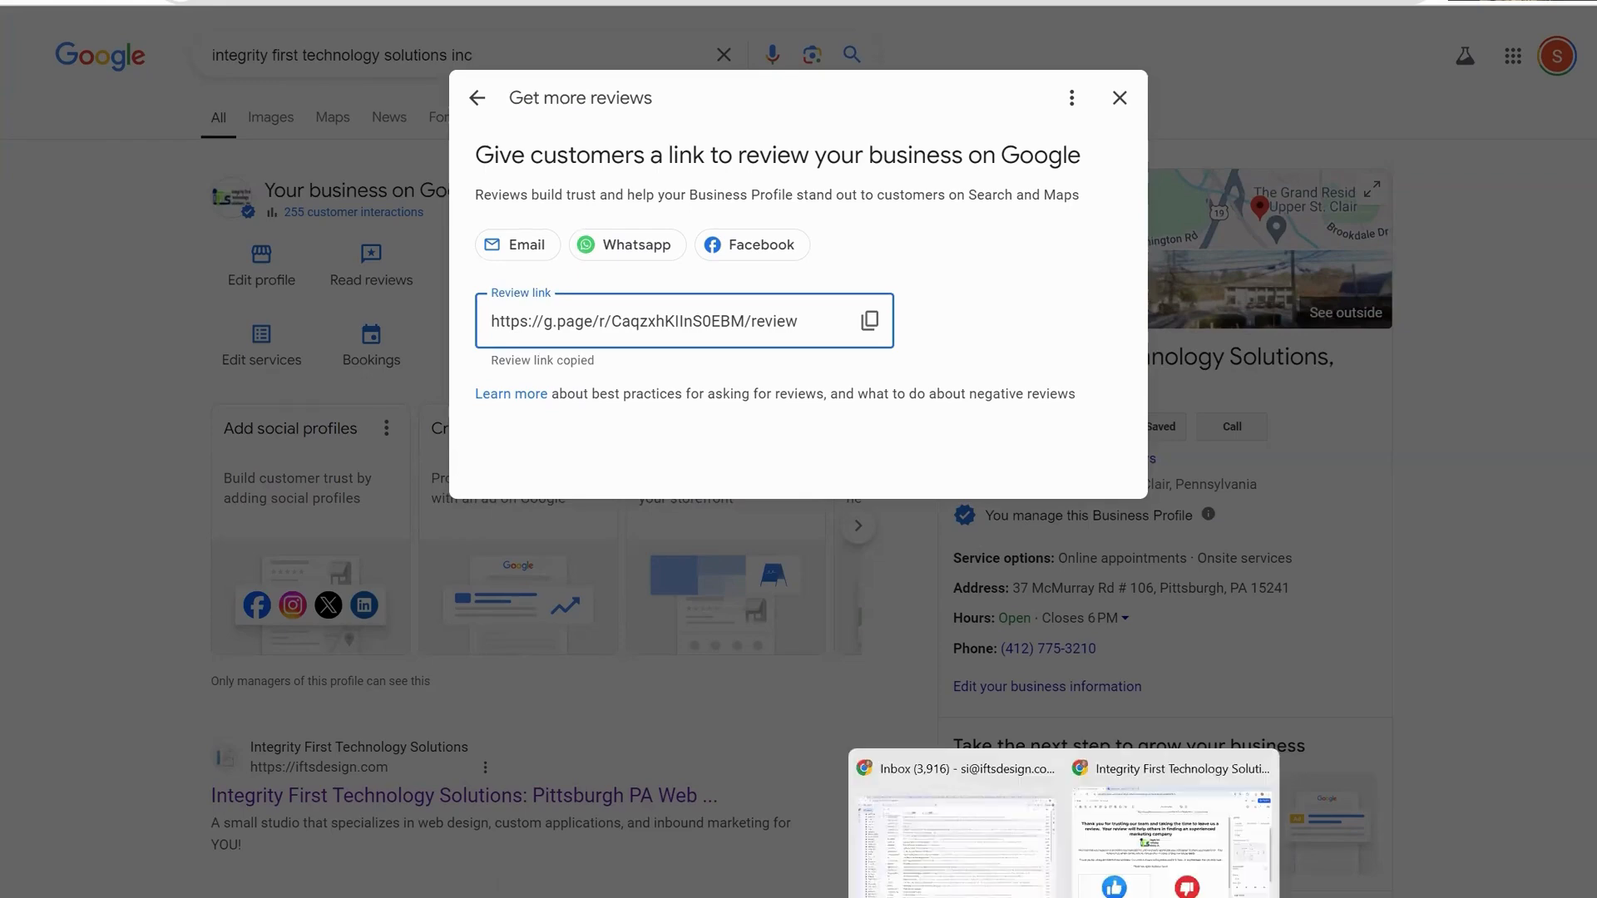
{"action": "left_click", "coordinate": [1143, 831]}
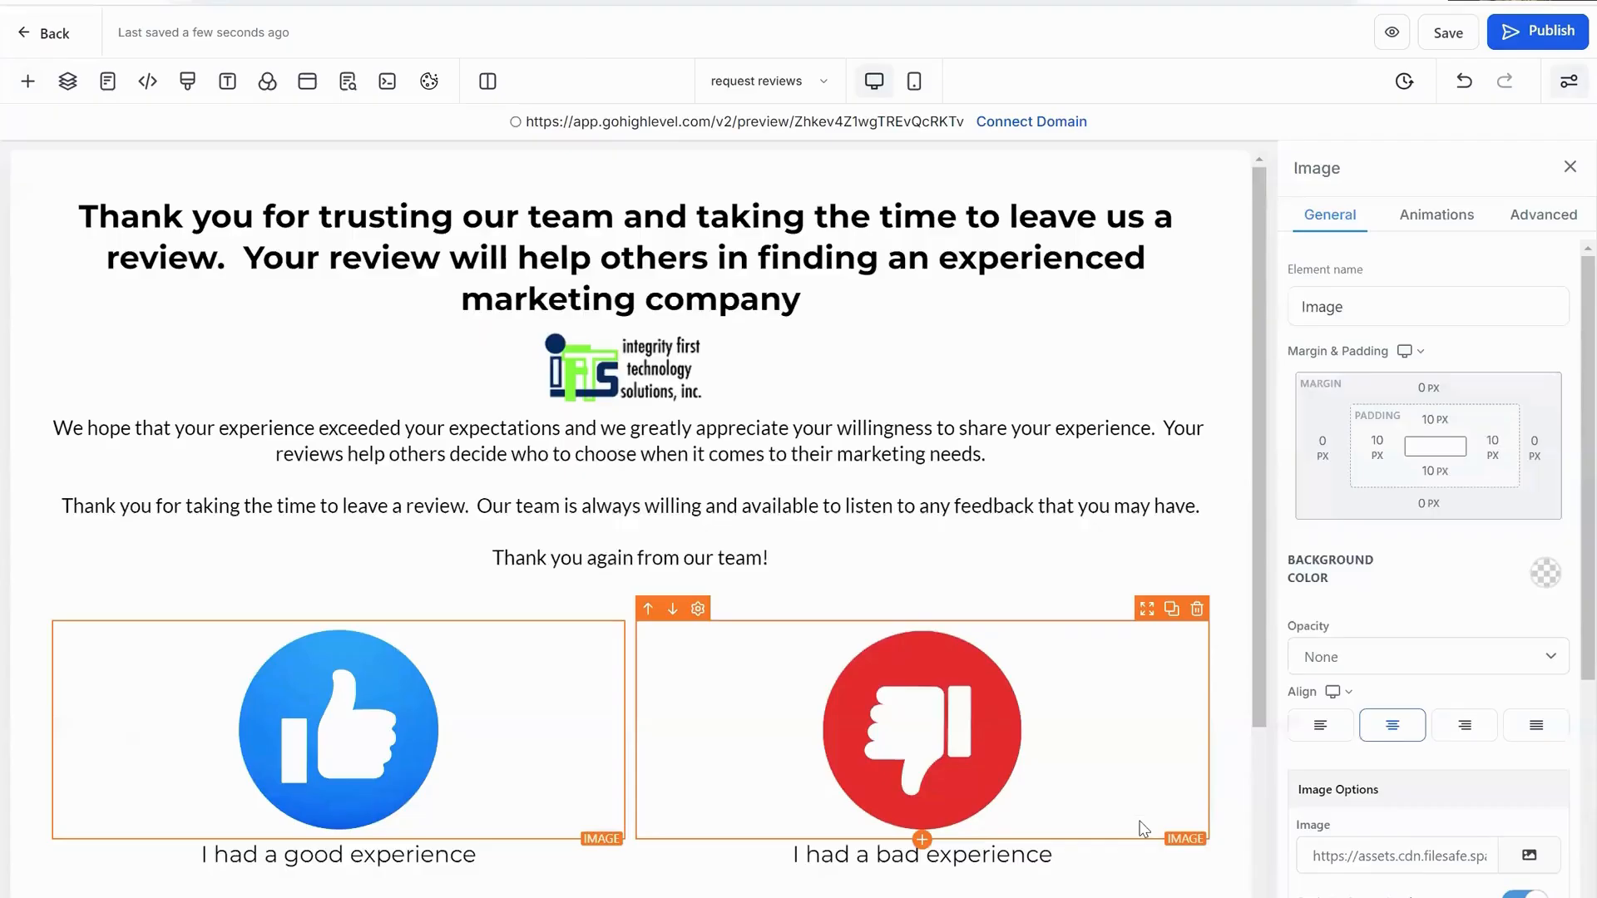
{"action": "left_click", "coordinate": [378, 723]}
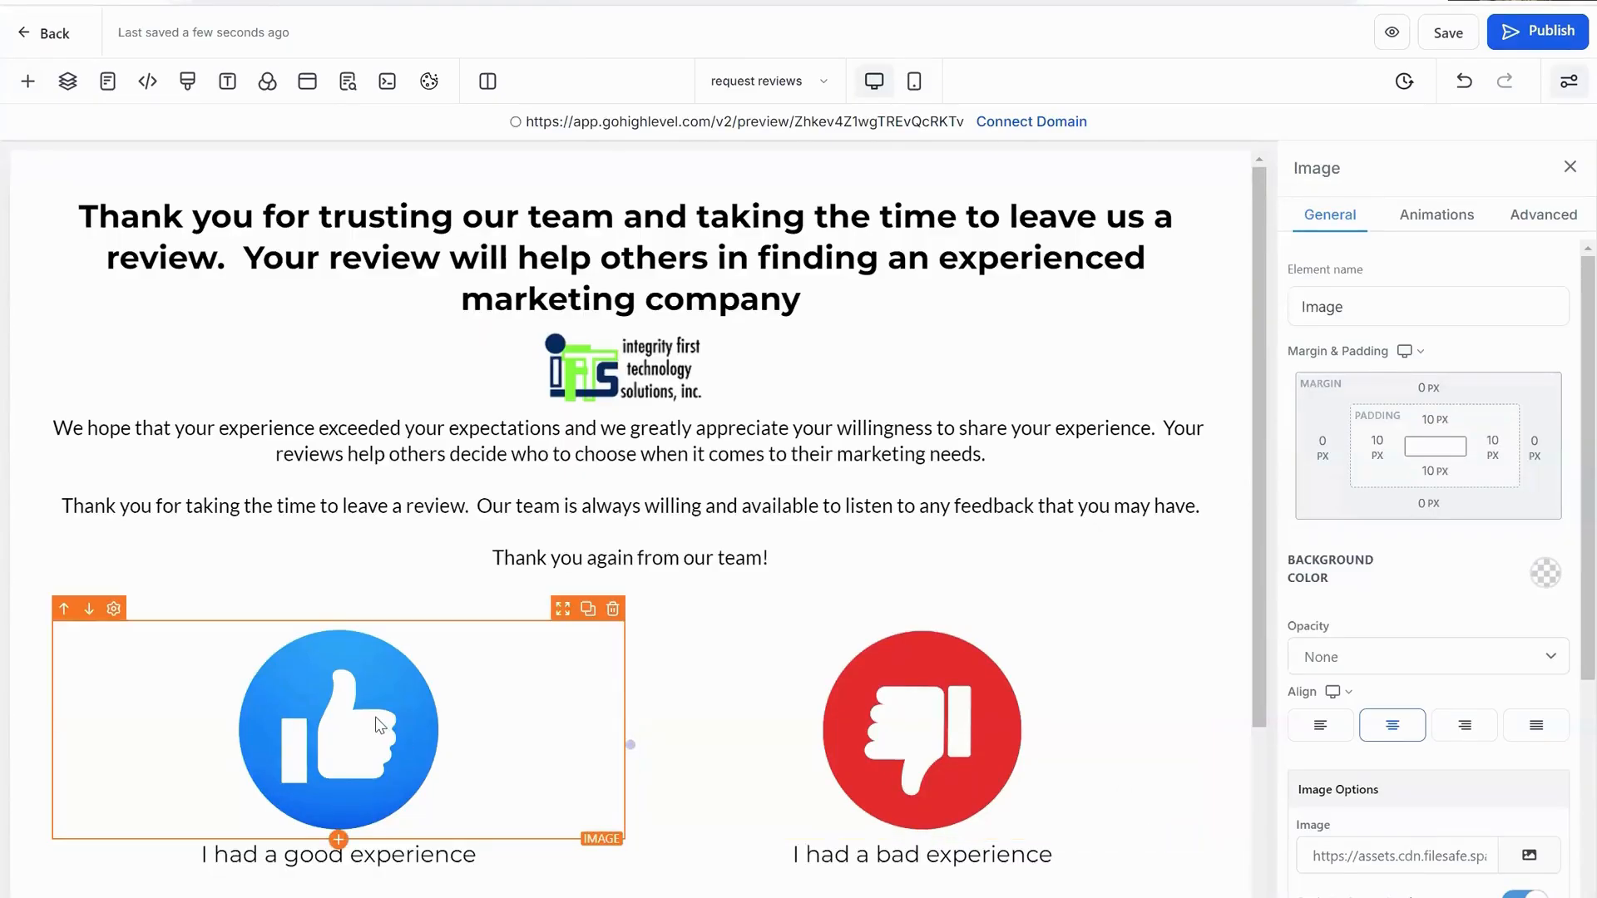
{"action": "scroll", "coordinate": [1497, 530], "scroll_direction": "down", "scroll_amount": 5}
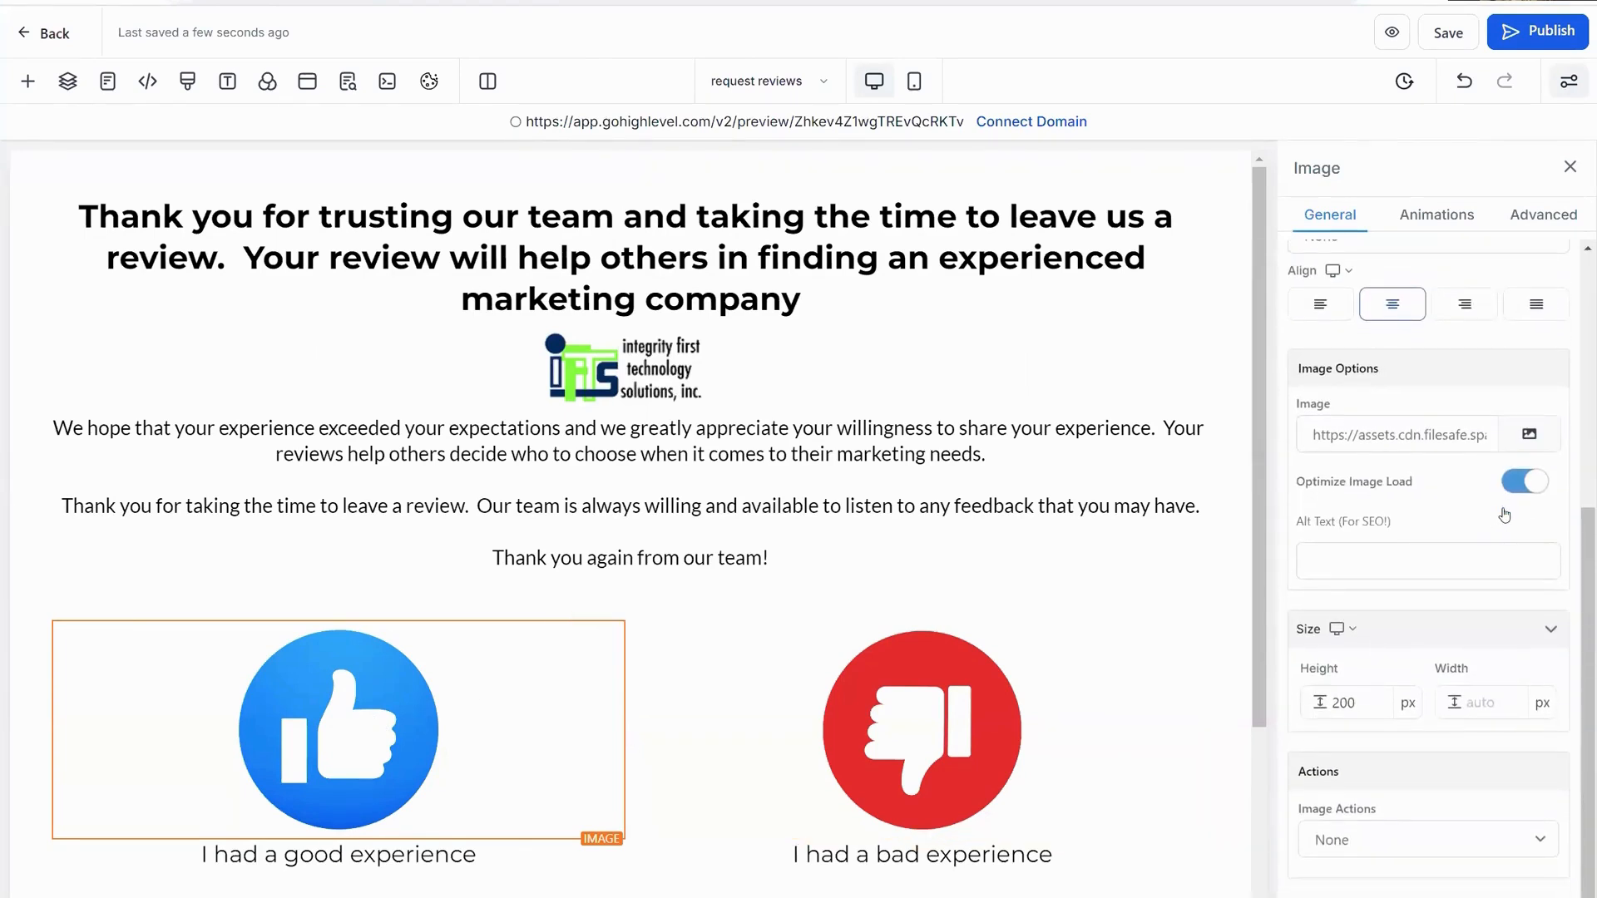
{"action": "left_click", "coordinate": [1396, 850]}
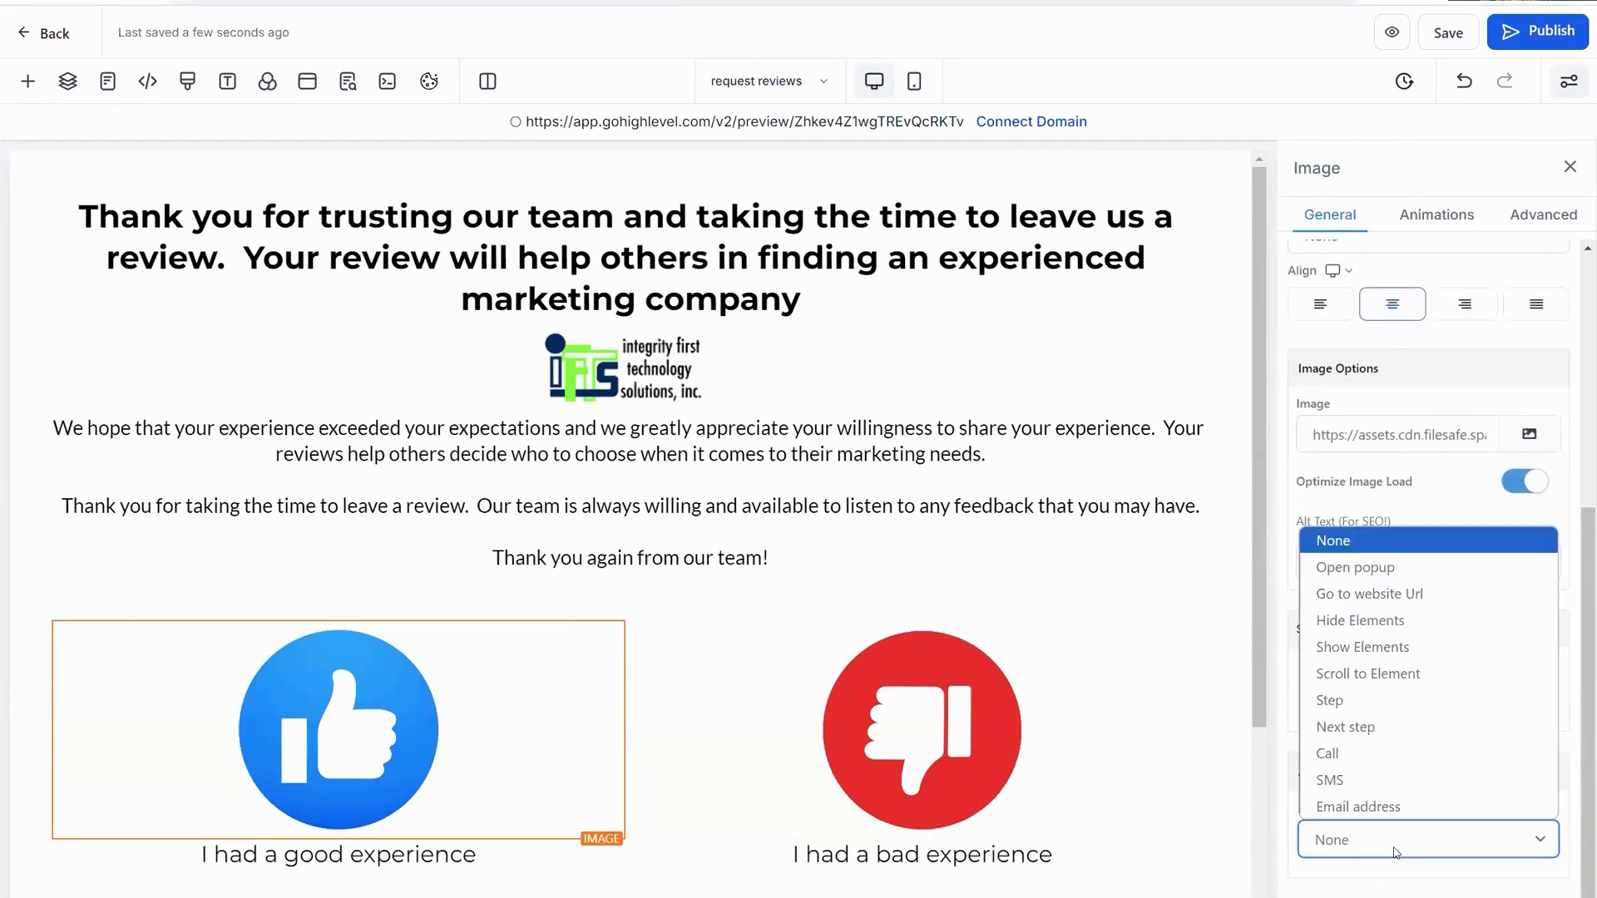
{"action": "left_click", "coordinate": [1403, 593]}
{"action": "scroll", "coordinate": [1398, 665], "scroll_direction": "down", "scroll_amount": 2}
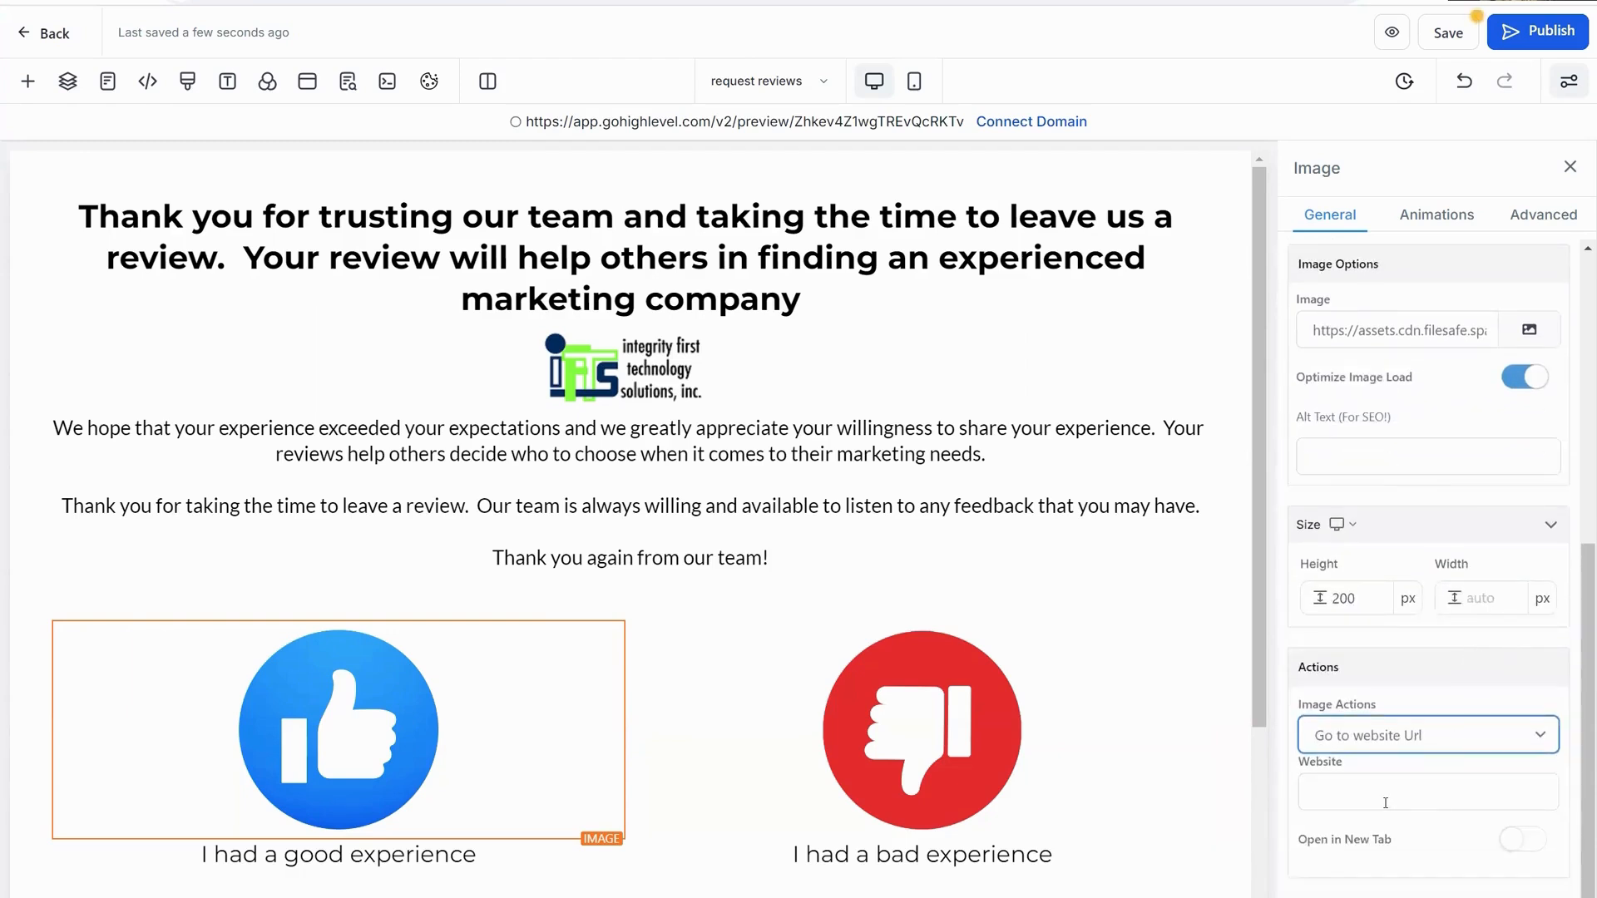
{"action": "left_click", "coordinate": [1384, 794]}
{"action": "key", "text": "ctrl+v"}
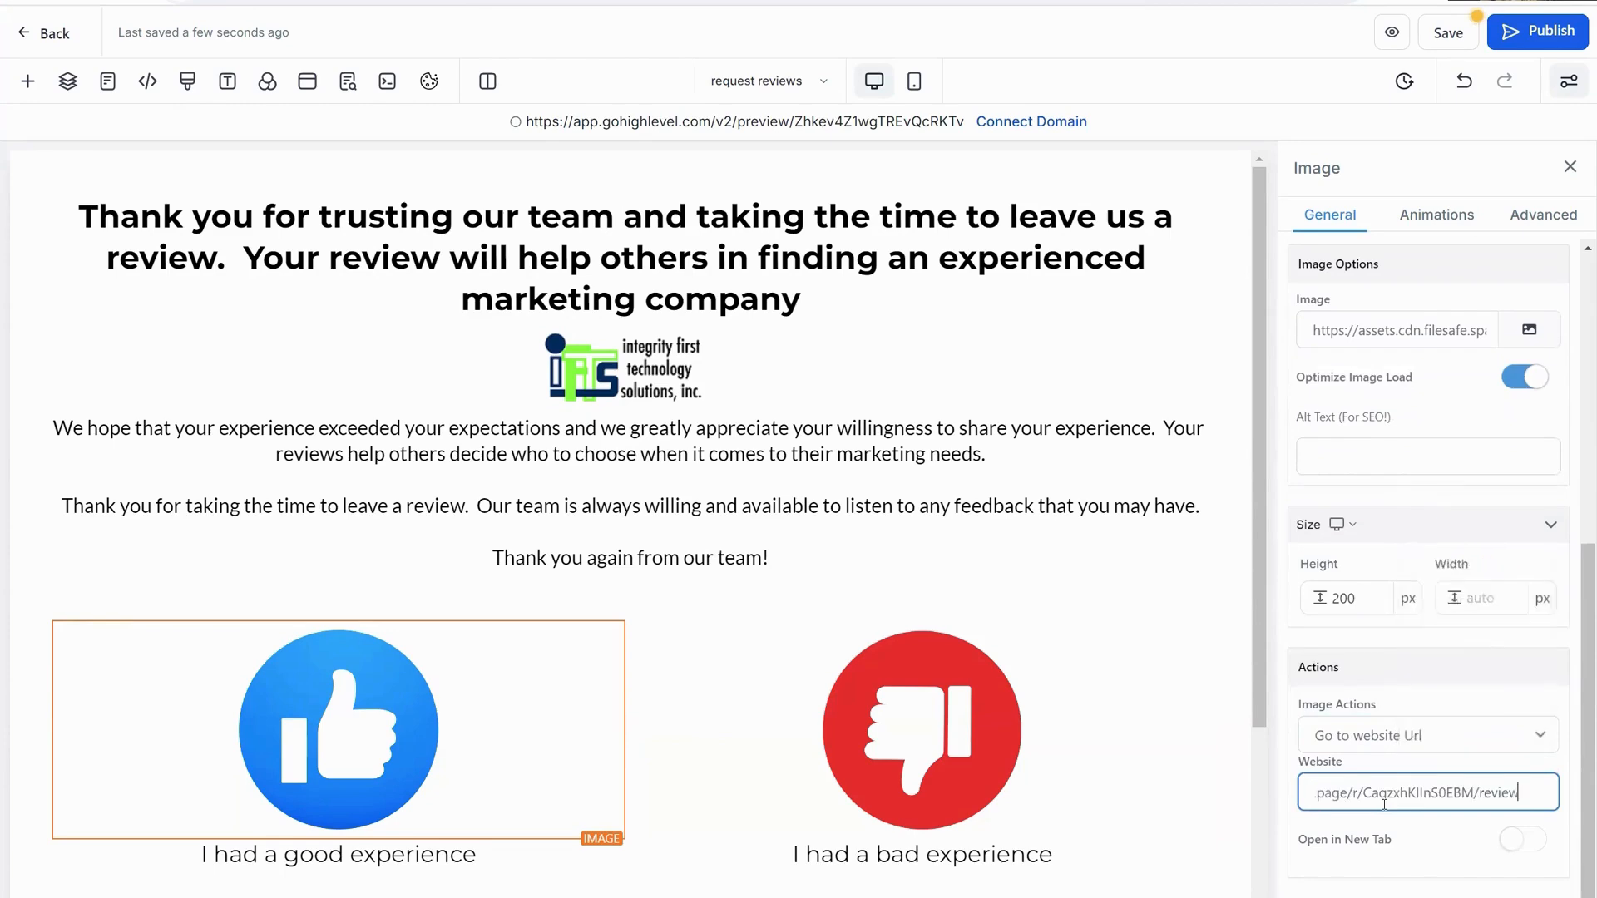
Save the page and go back to the Request Reviews pages list
{"action": "left_click", "coordinate": [1448, 40]}
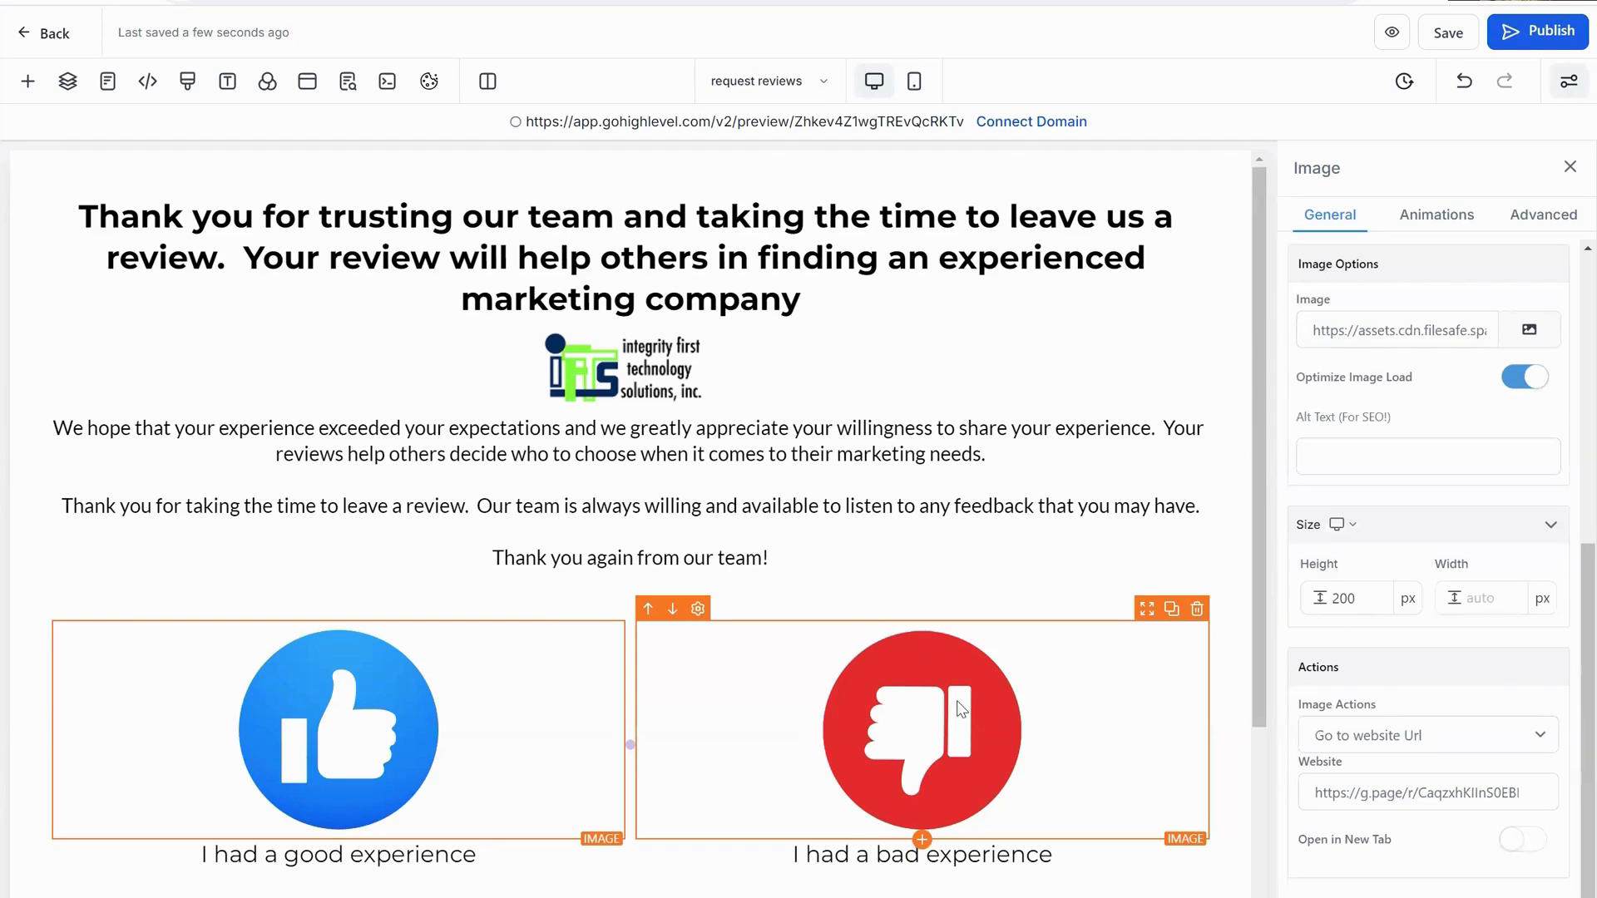
{"action": "left_click", "coordinate": [1452, 34]}
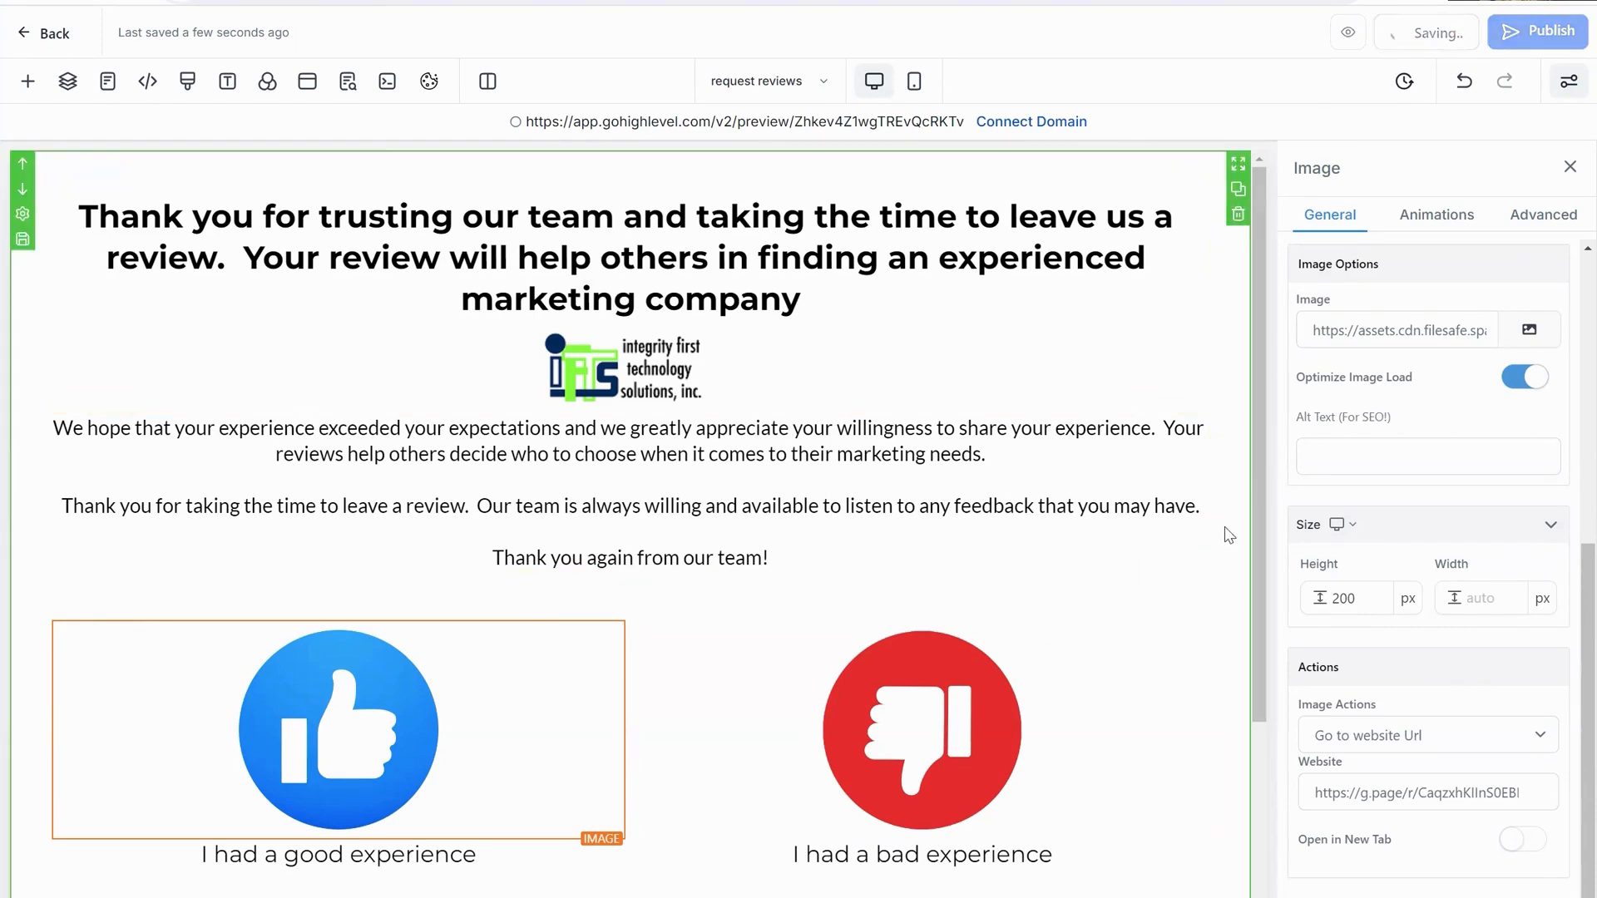
{"action": "left_click", "coordinate": [27, 34]}
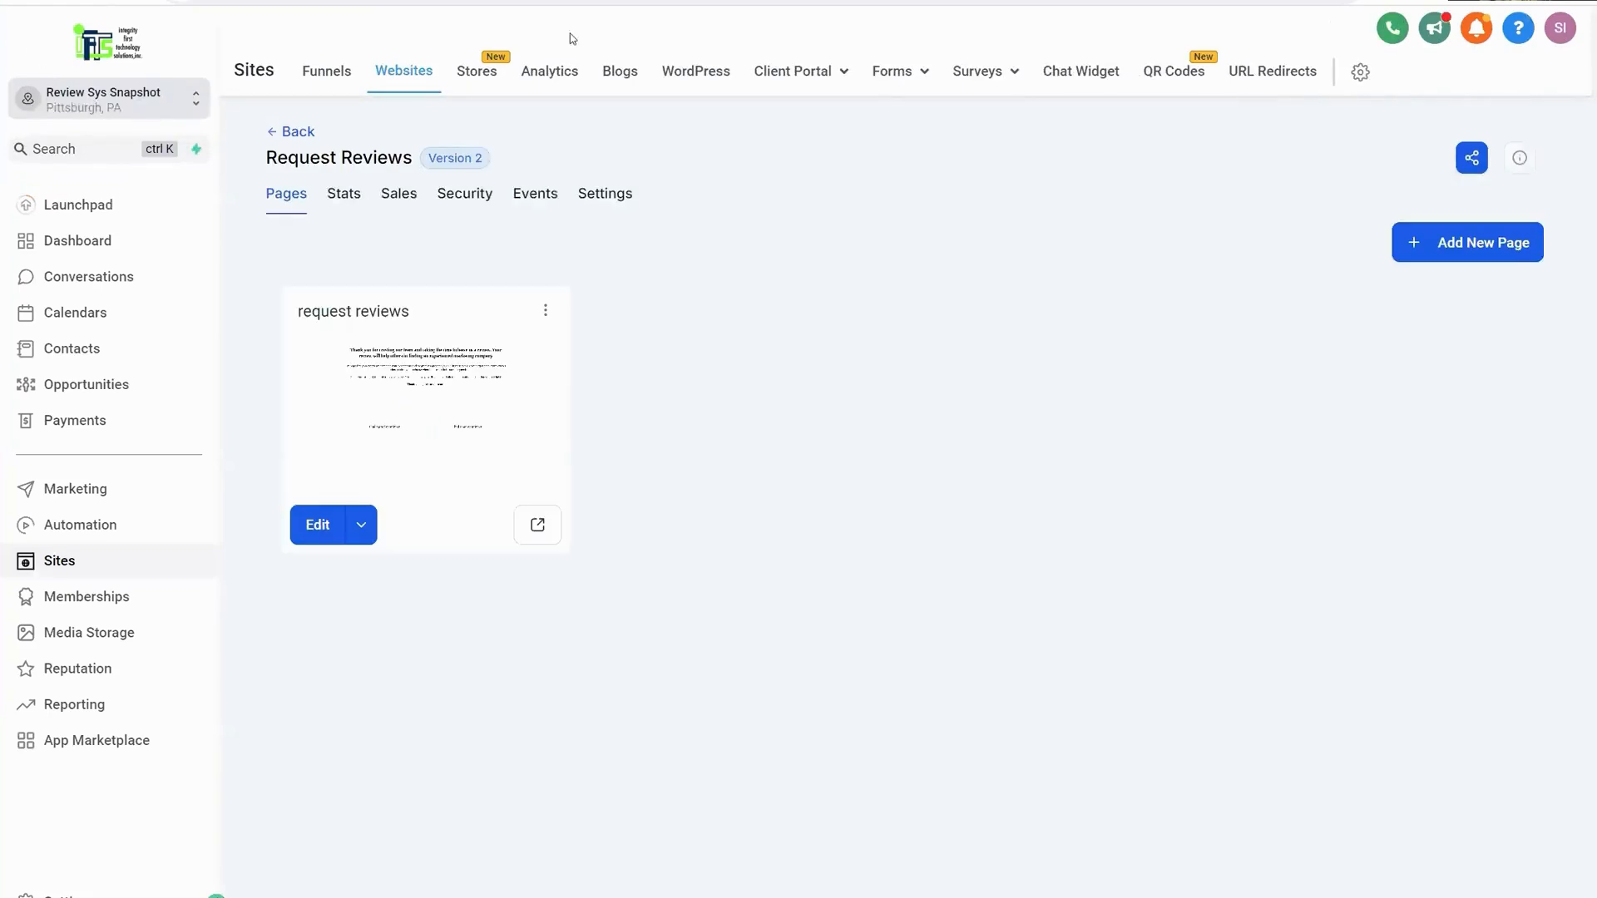
Create a new form from the Forms > Builder list
{"action": "mouse_move", "coordinate": [902, 79]}
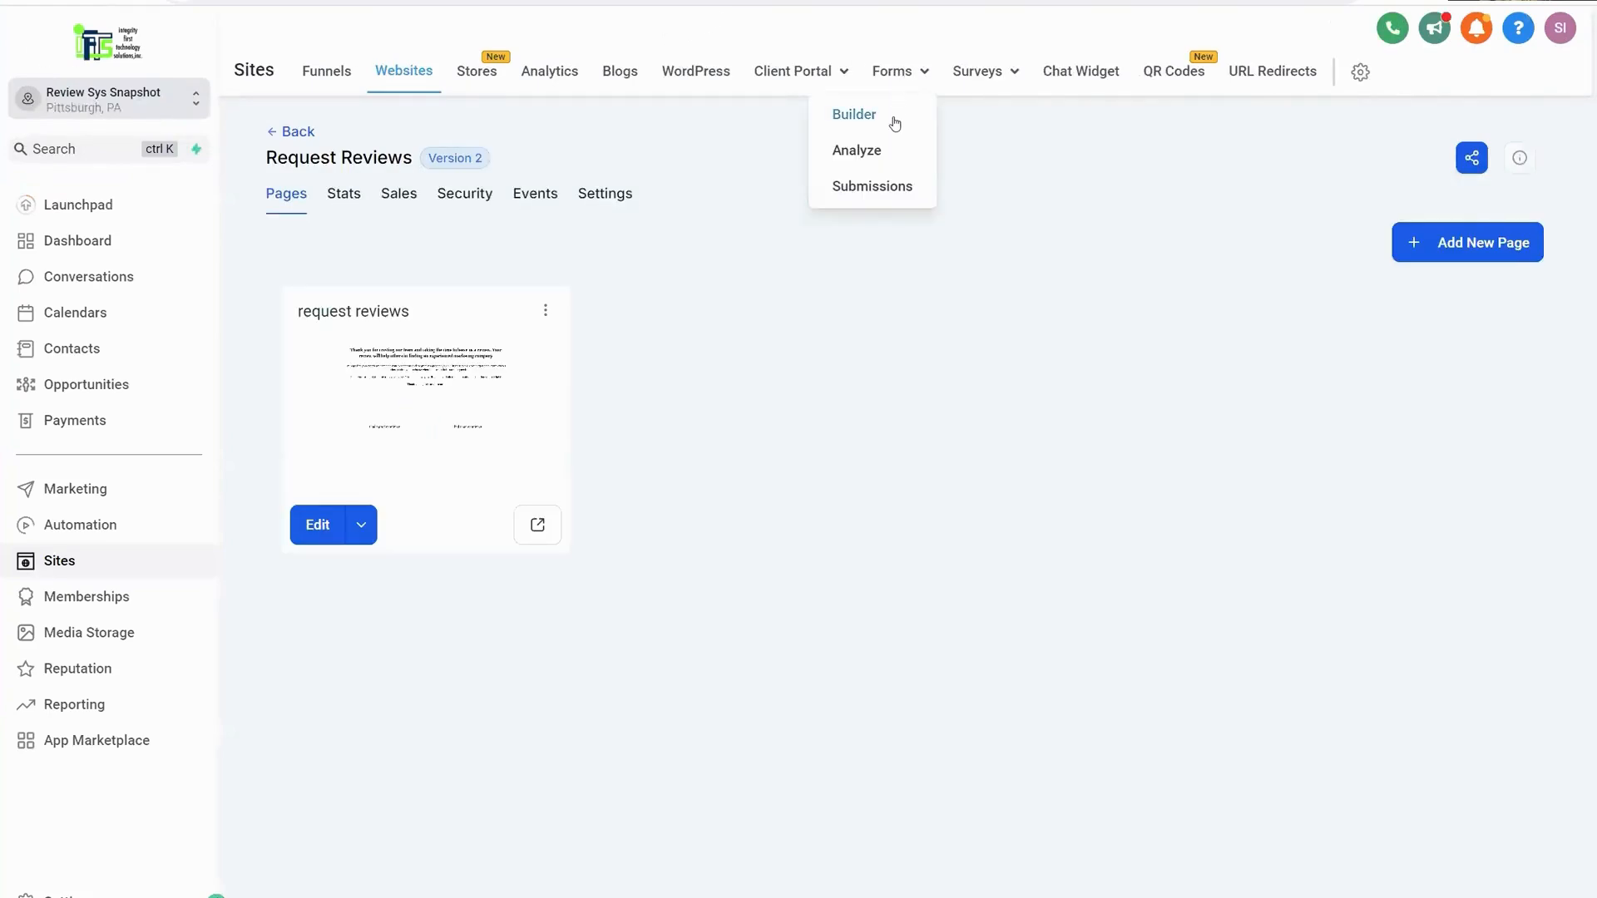
{"action": "left_click", "coordinate": [895, 123]}
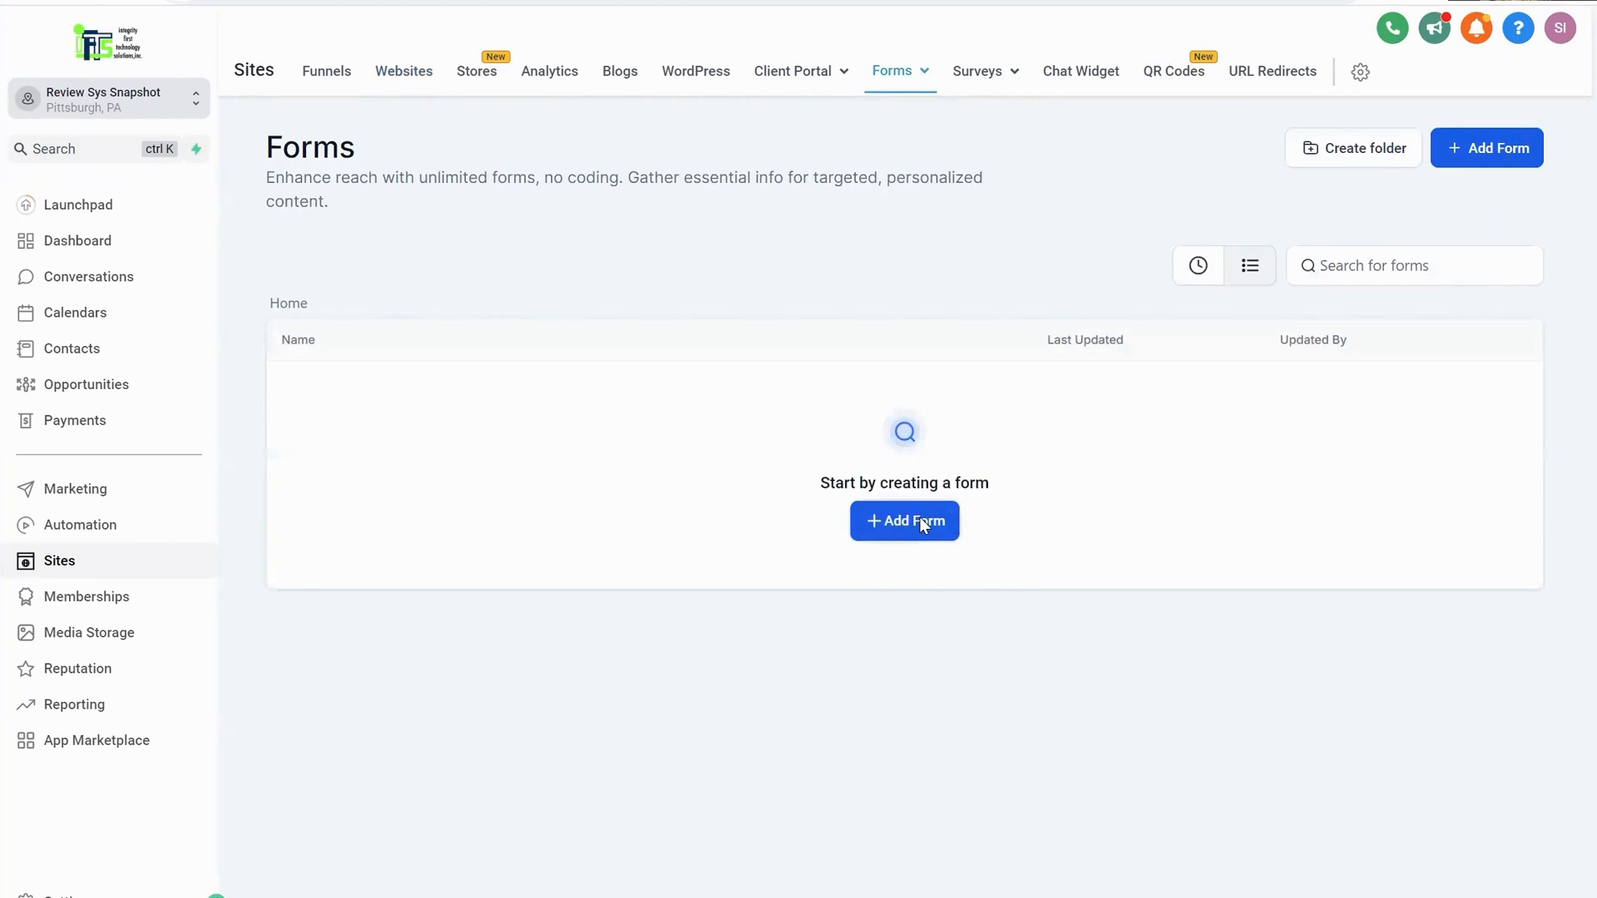
{"action": "left_click", "coordinate": [886, 526]}
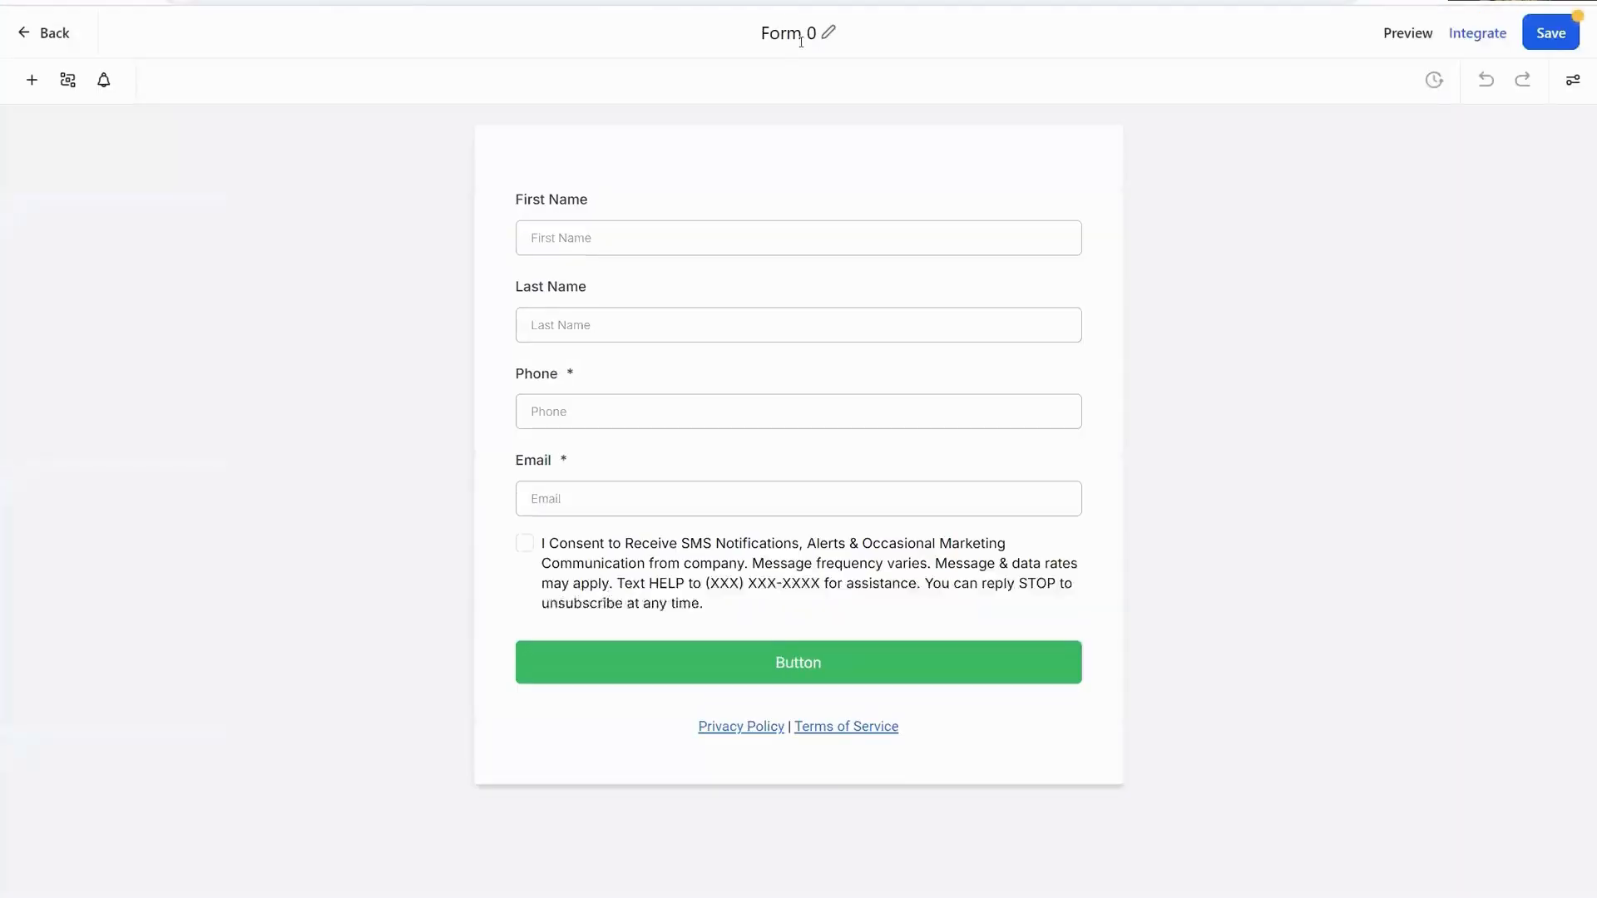
Rename the form from Form 0 to 'Bad Experience Form'
{"action": "left_click", "coordinate": [805, 34]}
{"action": "triple_click", "coordinate": [805, 37]}
{"action": "key", "text": "BackSpace"}
{"action": "type", "text": "Bad R"}
{"action": "type", "text": "eview"}
{"action": "key", "text": "BackSpace"}
{"action": "key", "text": "BackSpace"}
{"action": "key", "text": "BackSpace"}
{"action": "key", "text": "BackSpace"}
{"action": "key", "text": "BackSpace"}
{"action": "key", "text": "BackSpace"}
{"action": "type", "text": "Experience Form"}
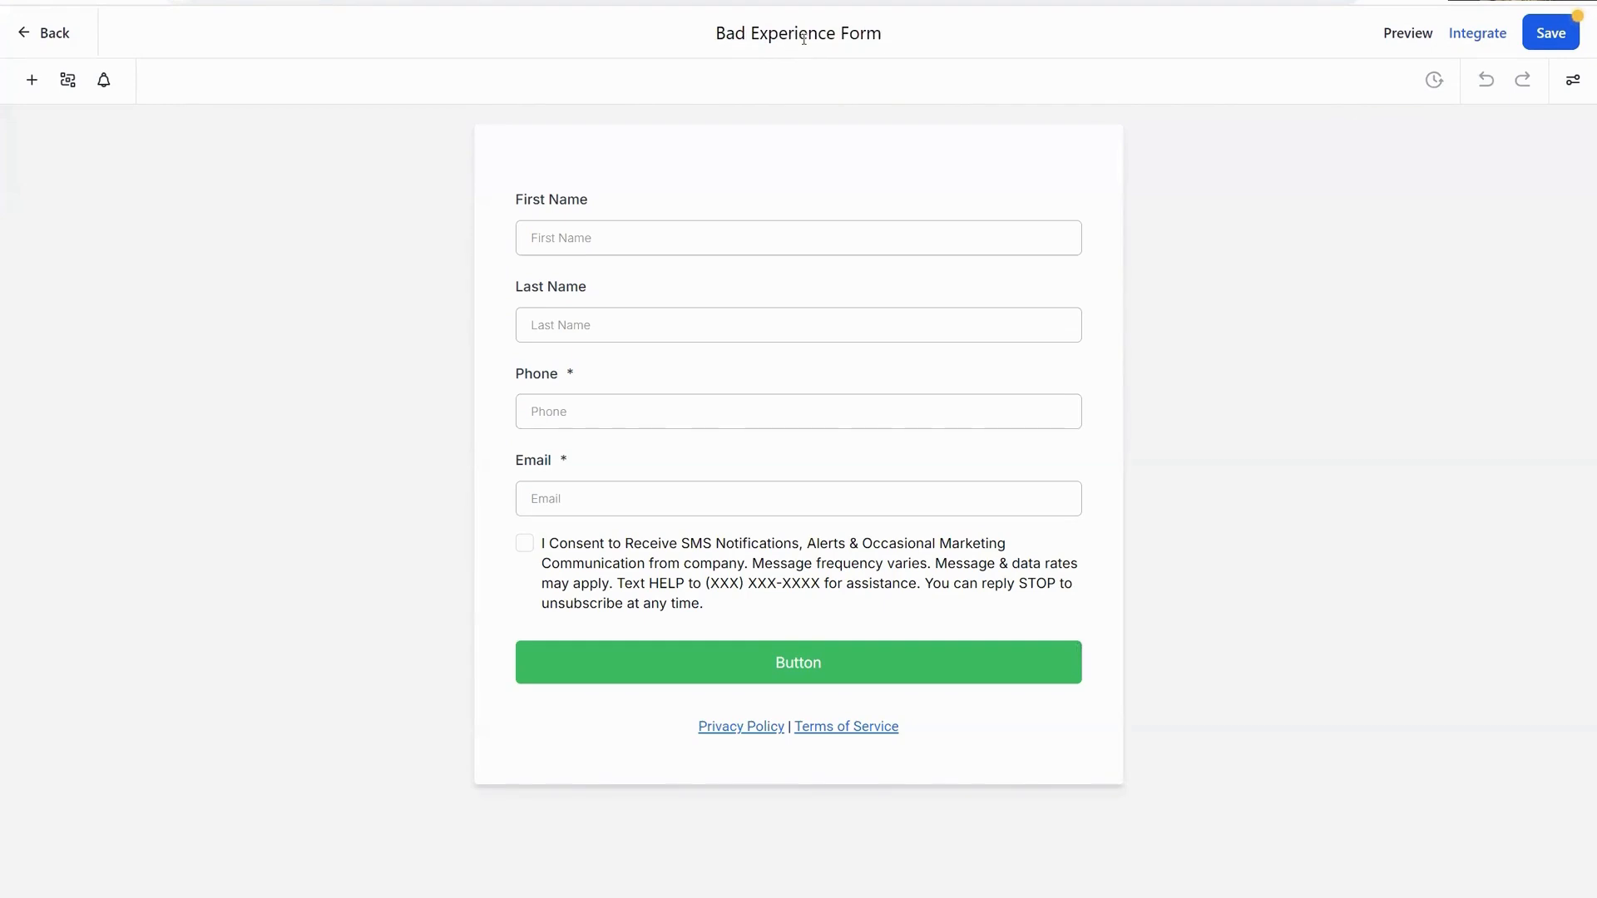
{"action": "key", "text": "Return"}
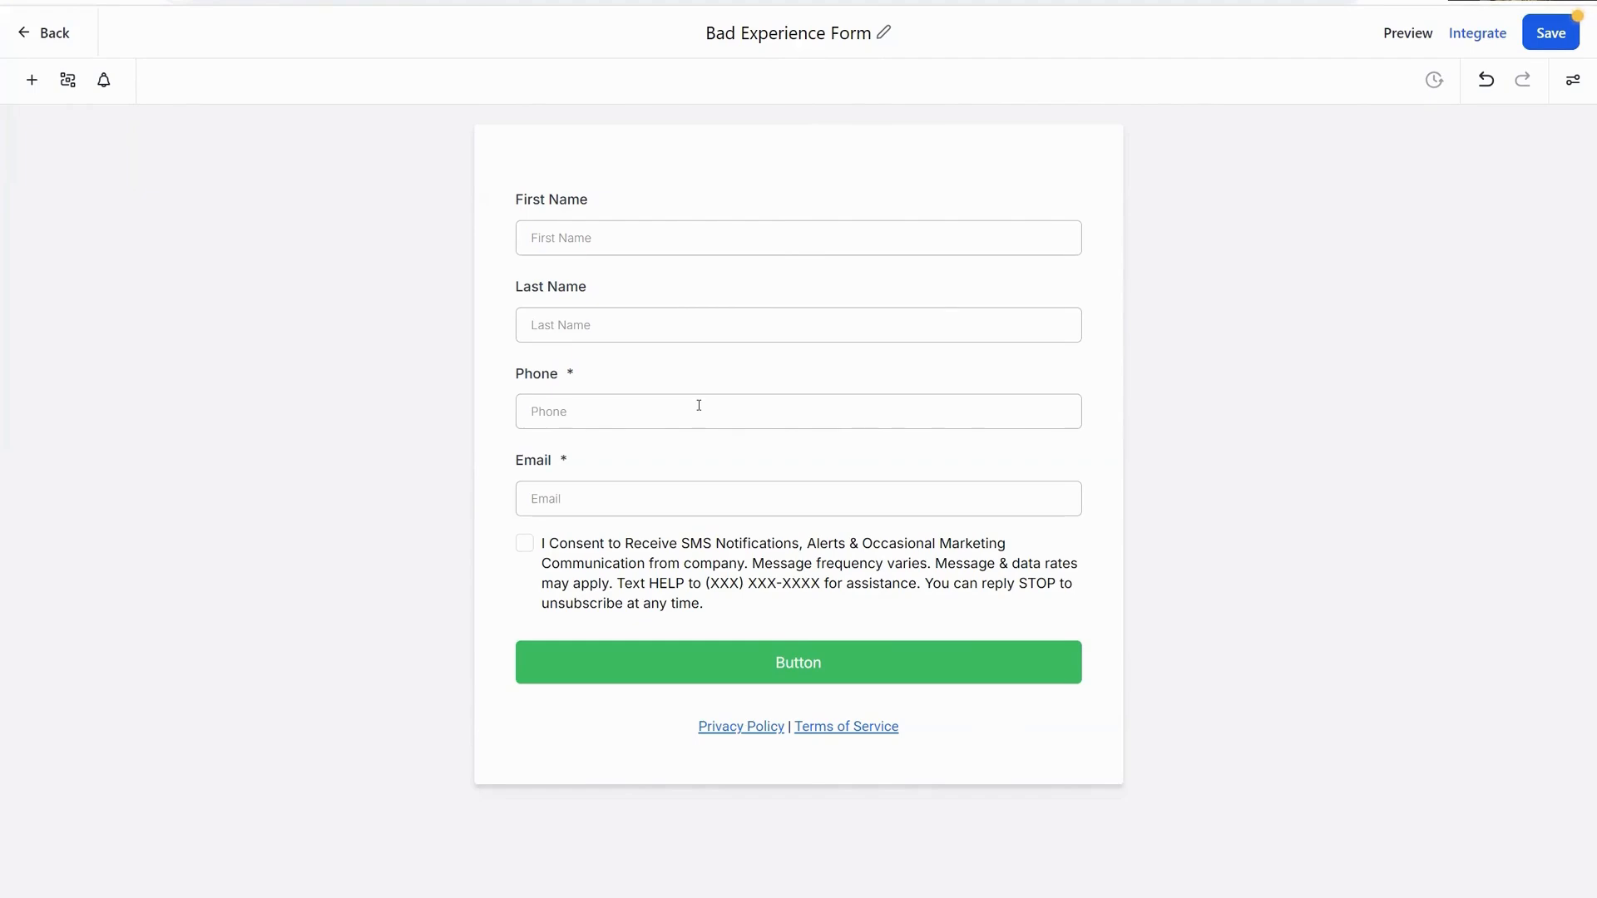
Review the settings of the Phone, Email and consent checkbox fields
{"action": "left_click", "coordinate": [752, 409]}
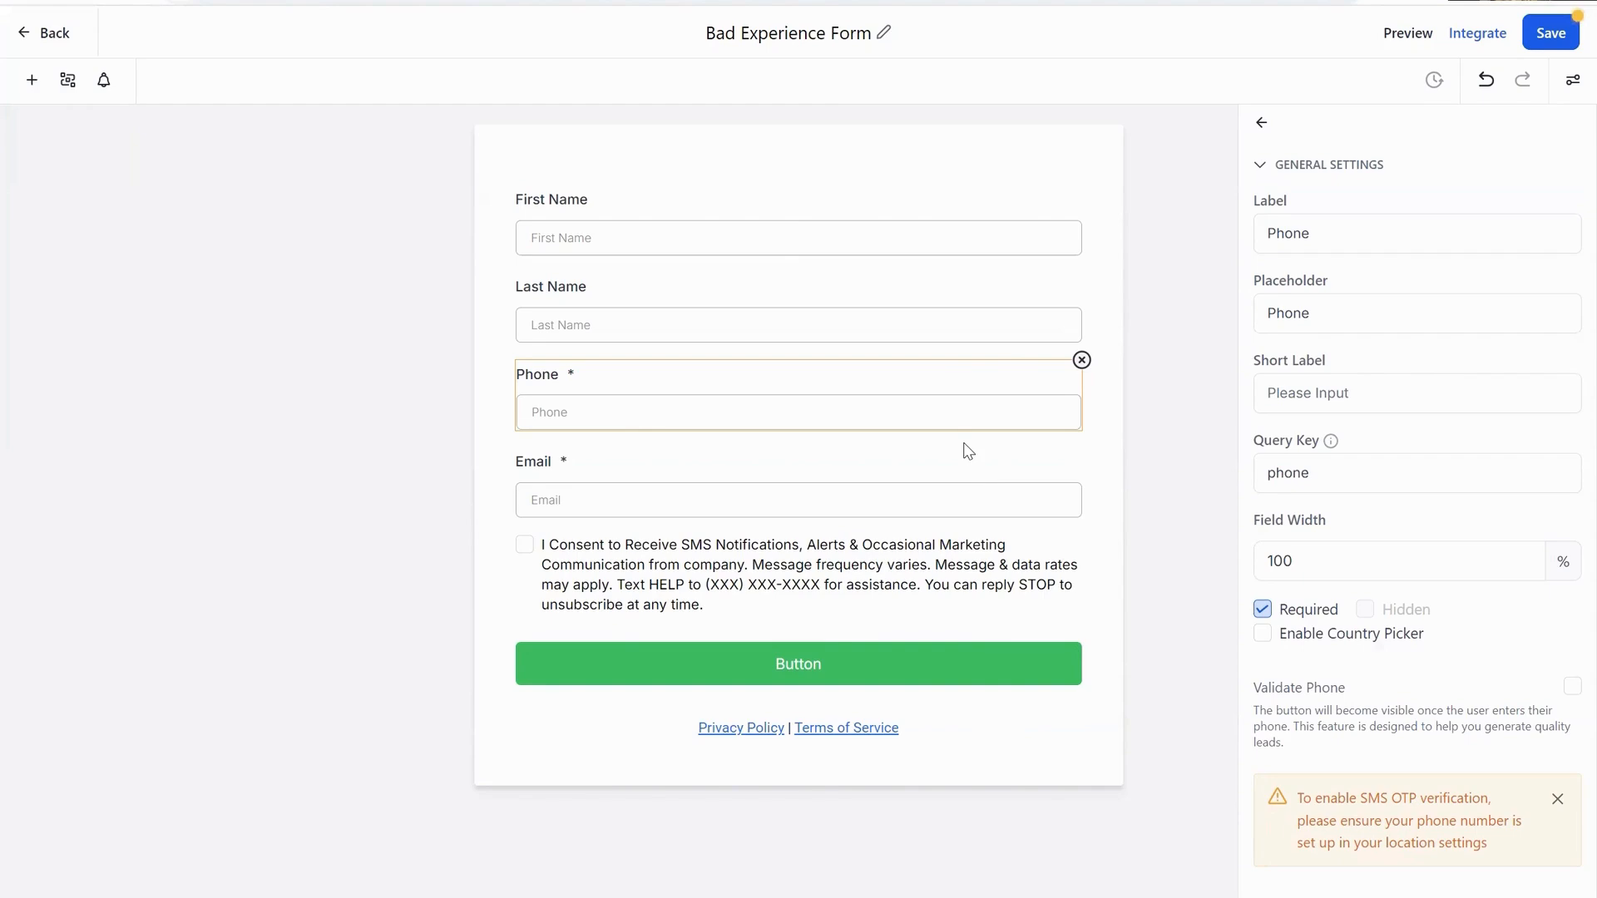
{"action": "left_click", "coordinate": [919, 493]}
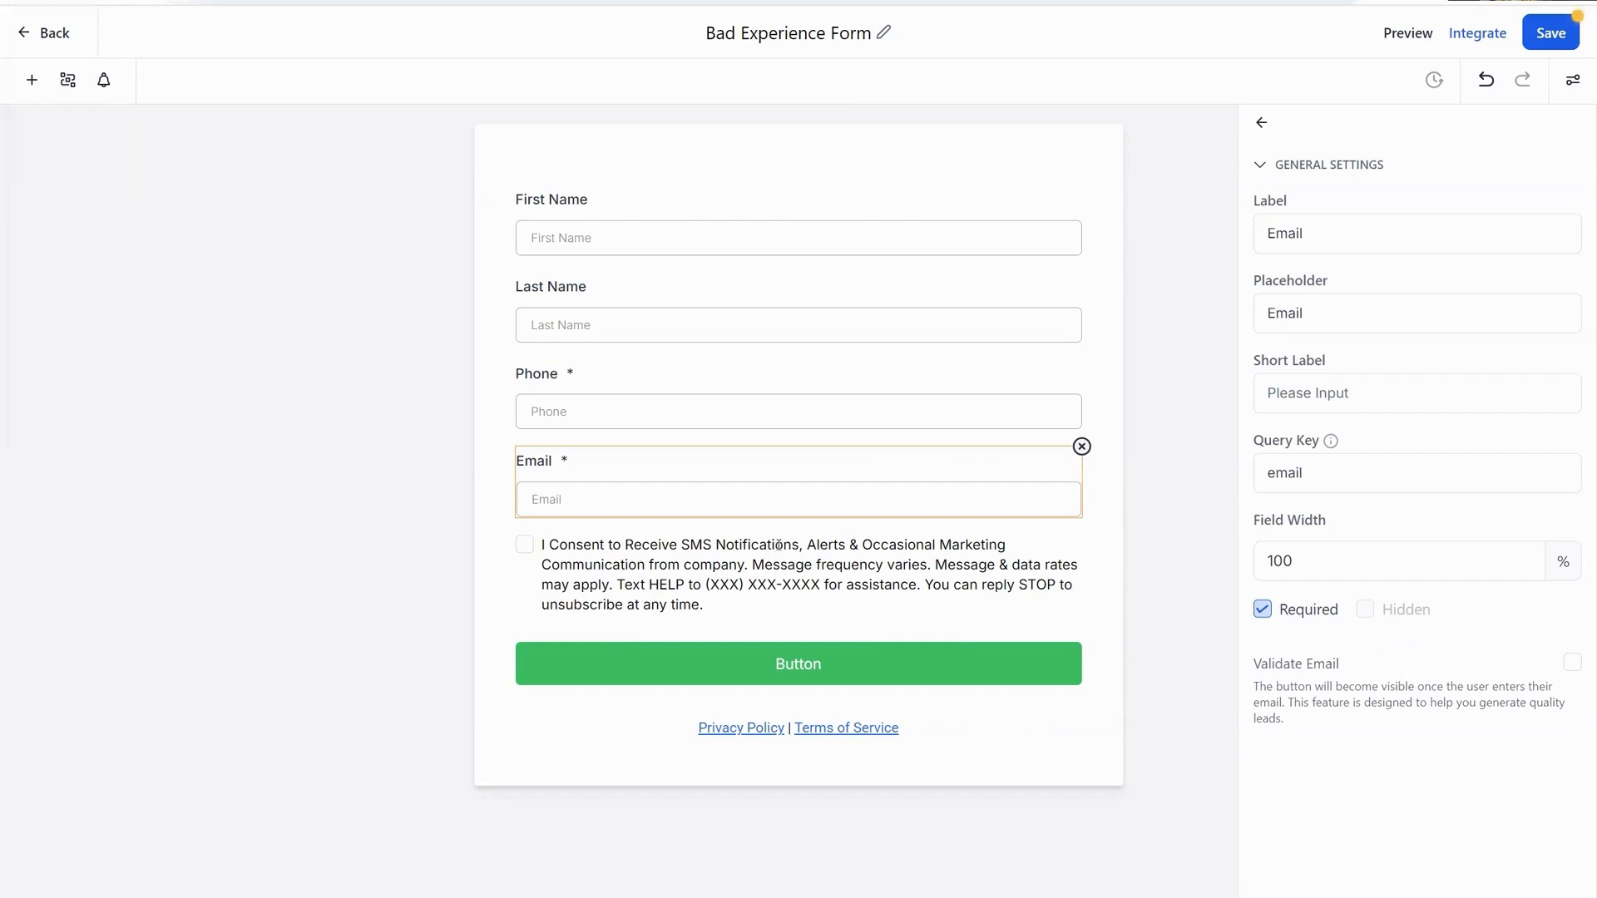
{"action": "left_click", "coordinate": [766, 547]}
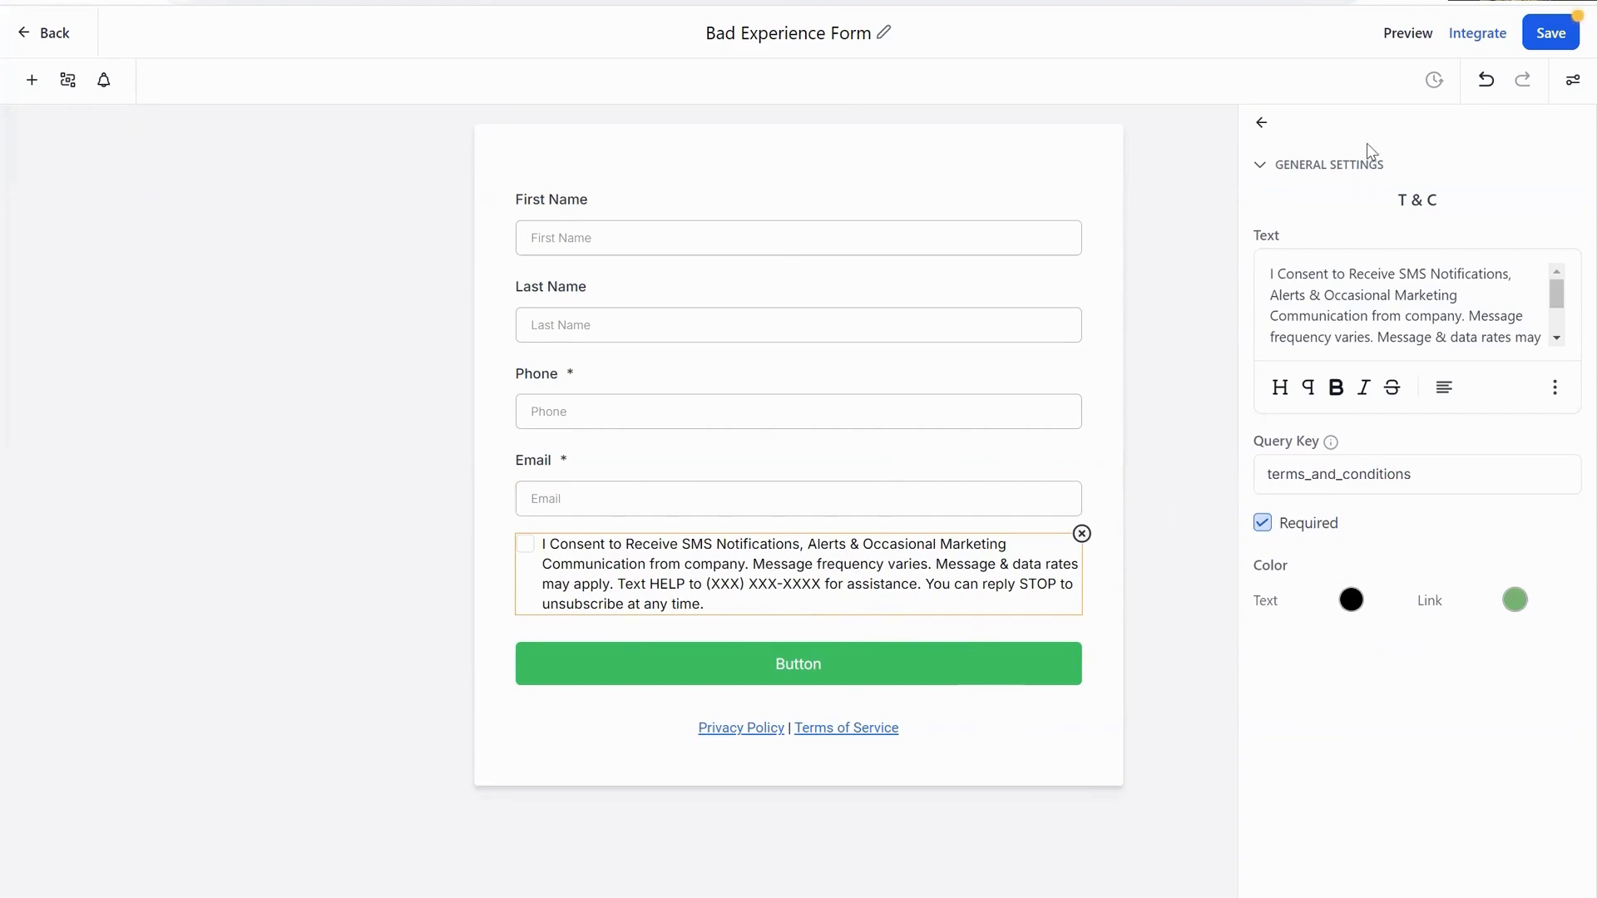
Add a Multi Line field to the Bad Experience Form just above the consent text
{"action": "left_click", "coordinate": [31, 80]}
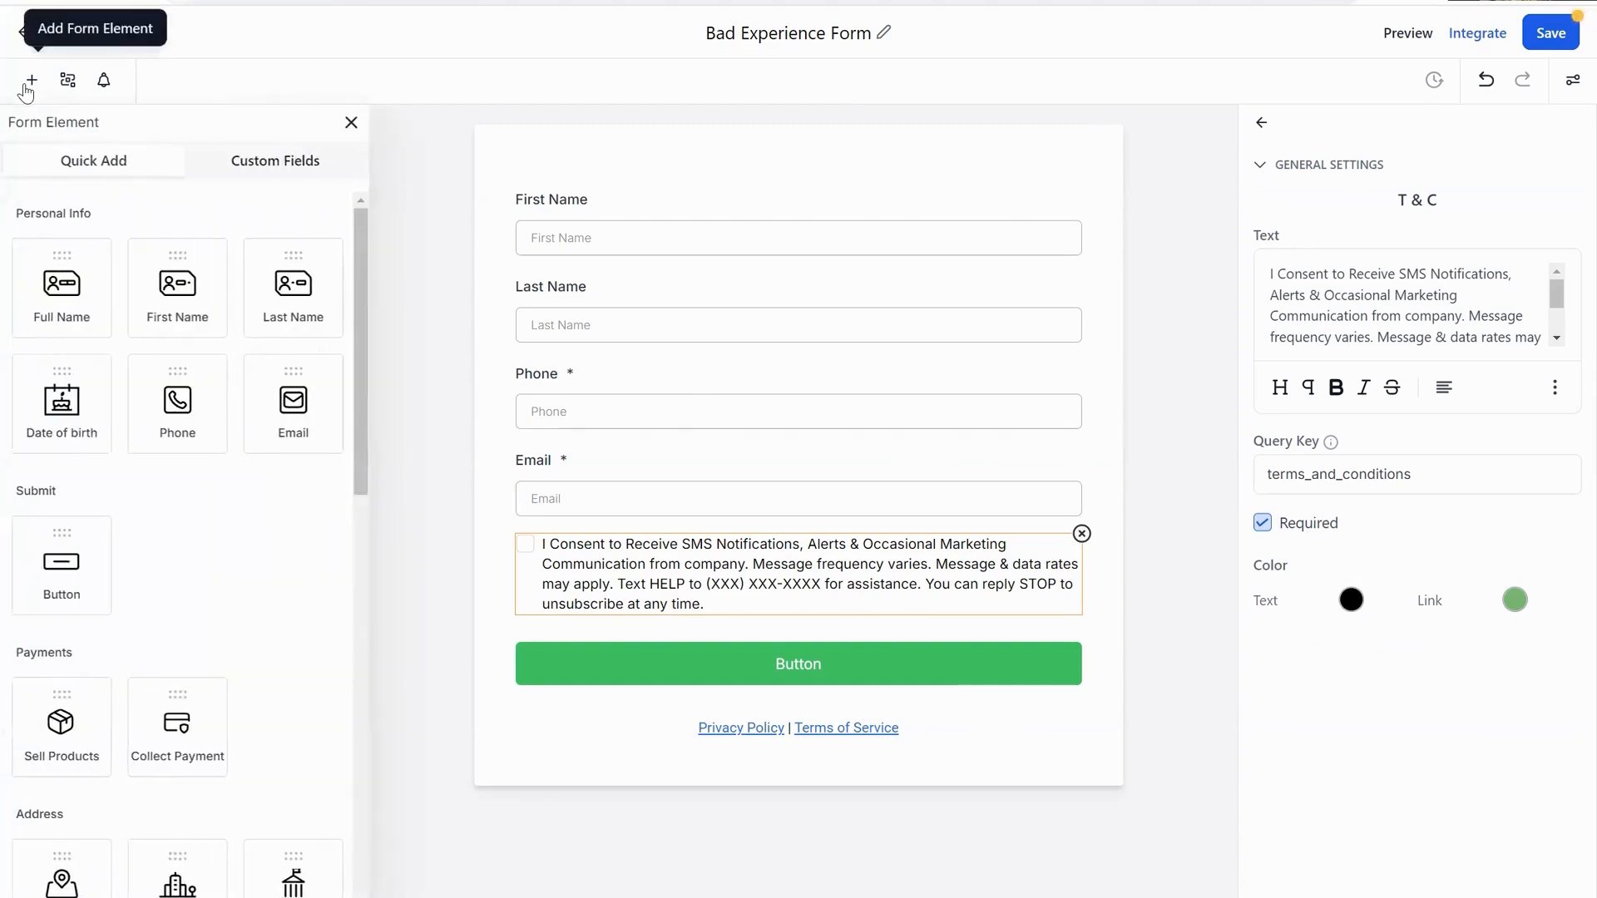
{"action": "scroll", "coordinate": [242, 460], "scroll_direction": "down", "scroll_amount": 4}
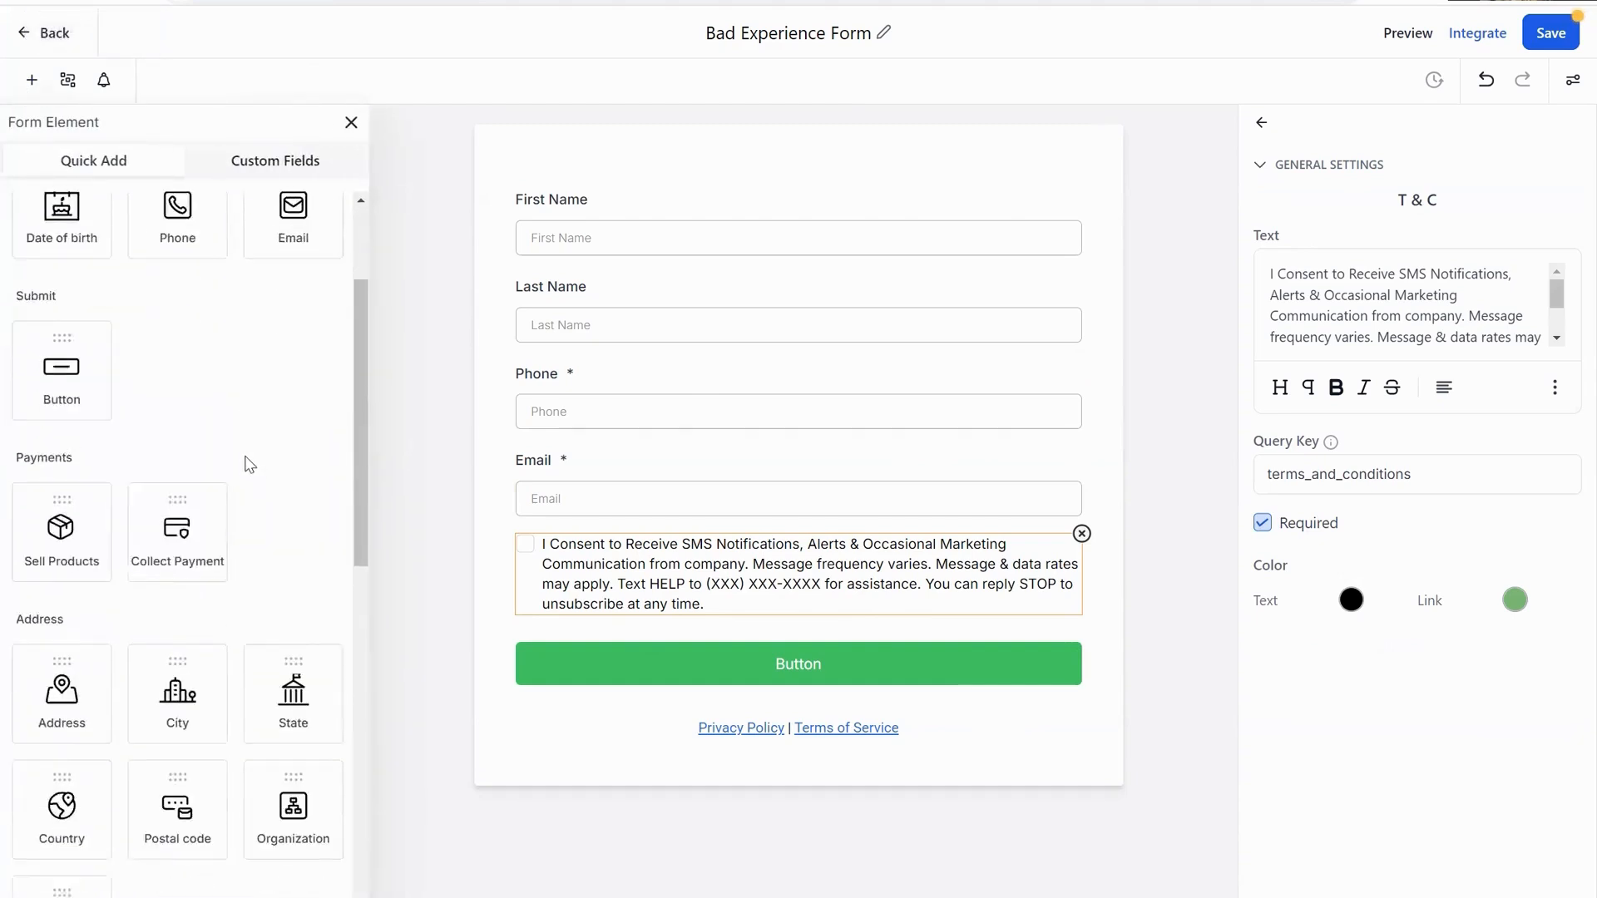
{"action": "scroll", "coordinate": [272, 450], "scroll_direction": "down", "scroll_amount": 7}
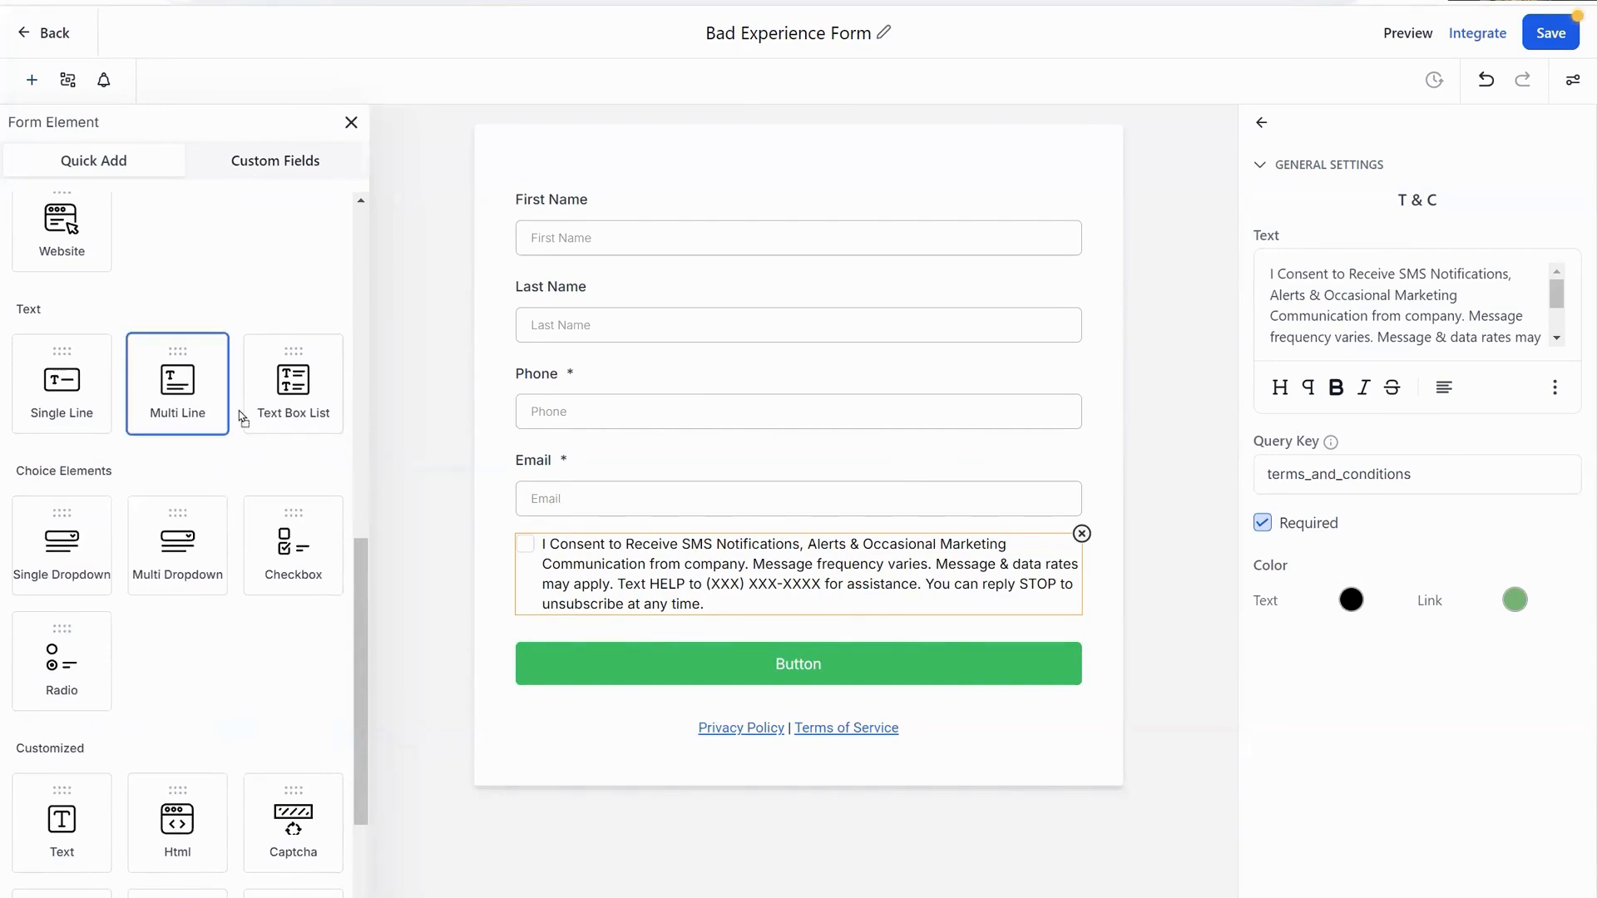
{"action": "left_click_drag", "start_coordinate": [189, 389], "coordinate": [616, 504]}
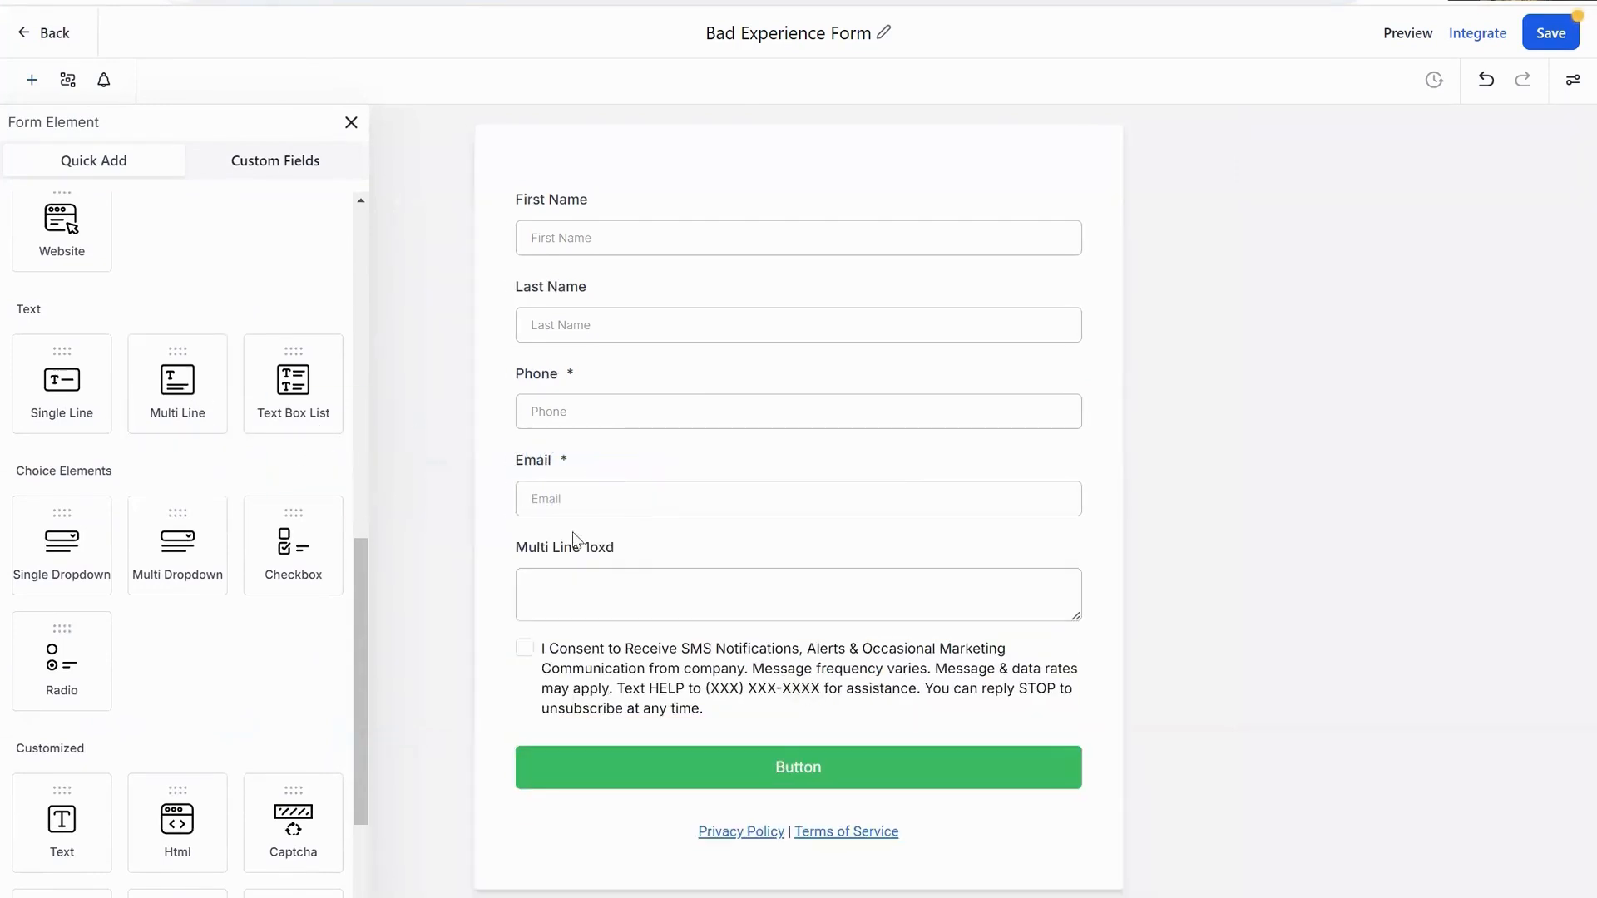
{"action": "left_click", "coordinate": [578, 562]}
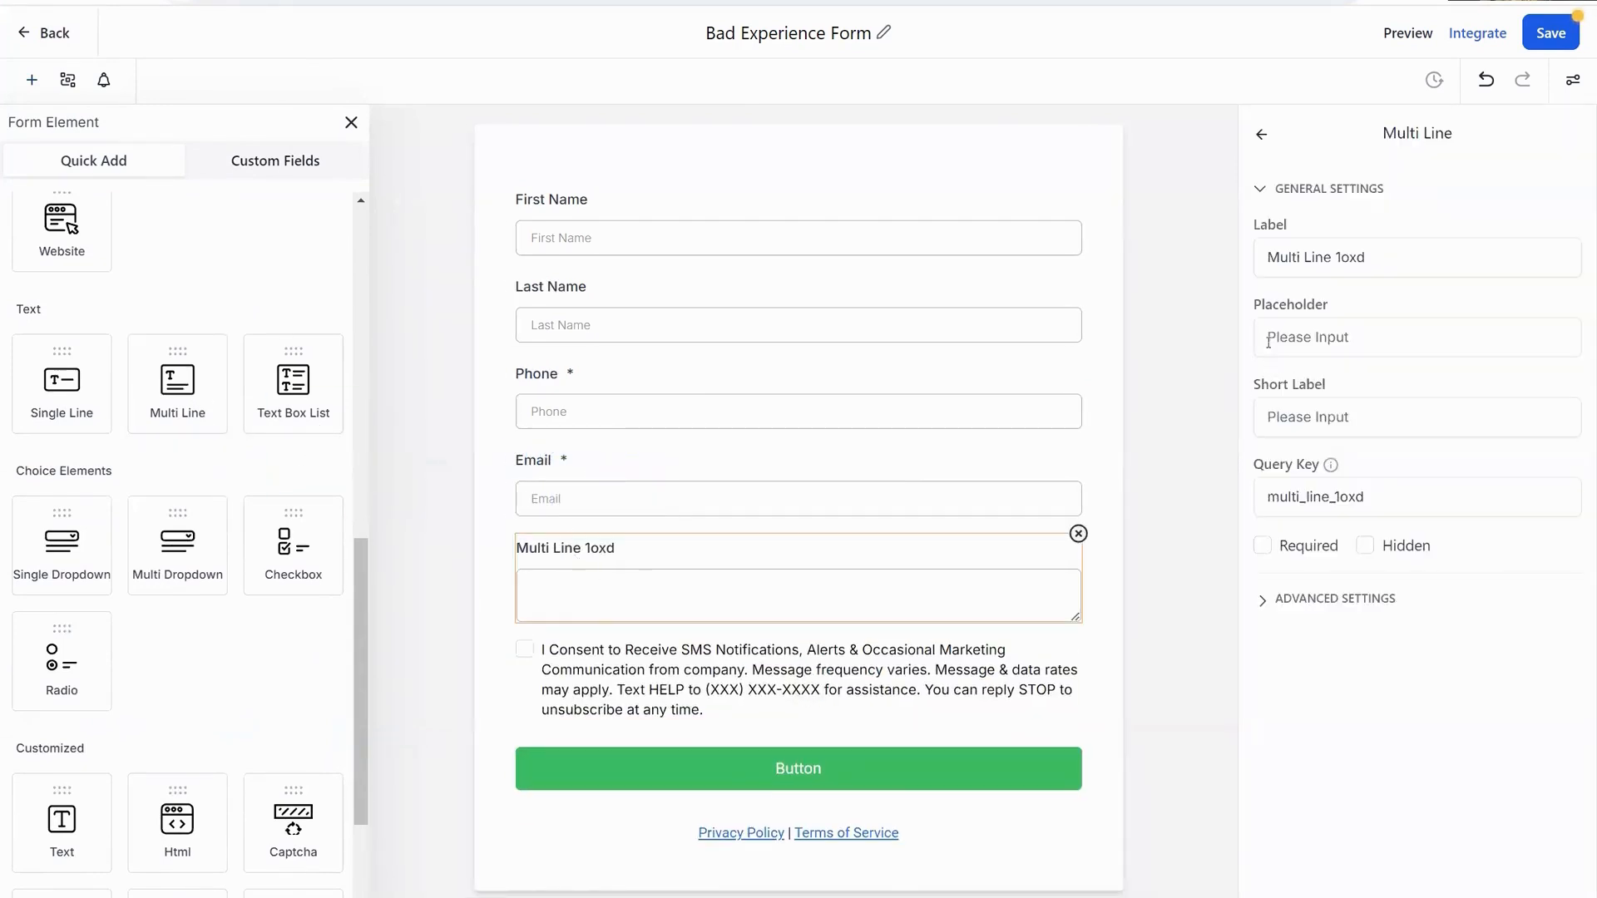
Label the new field 'Tell us about your experience with our company'
{"action": "left_click", "coordinate": [1327, 256]}
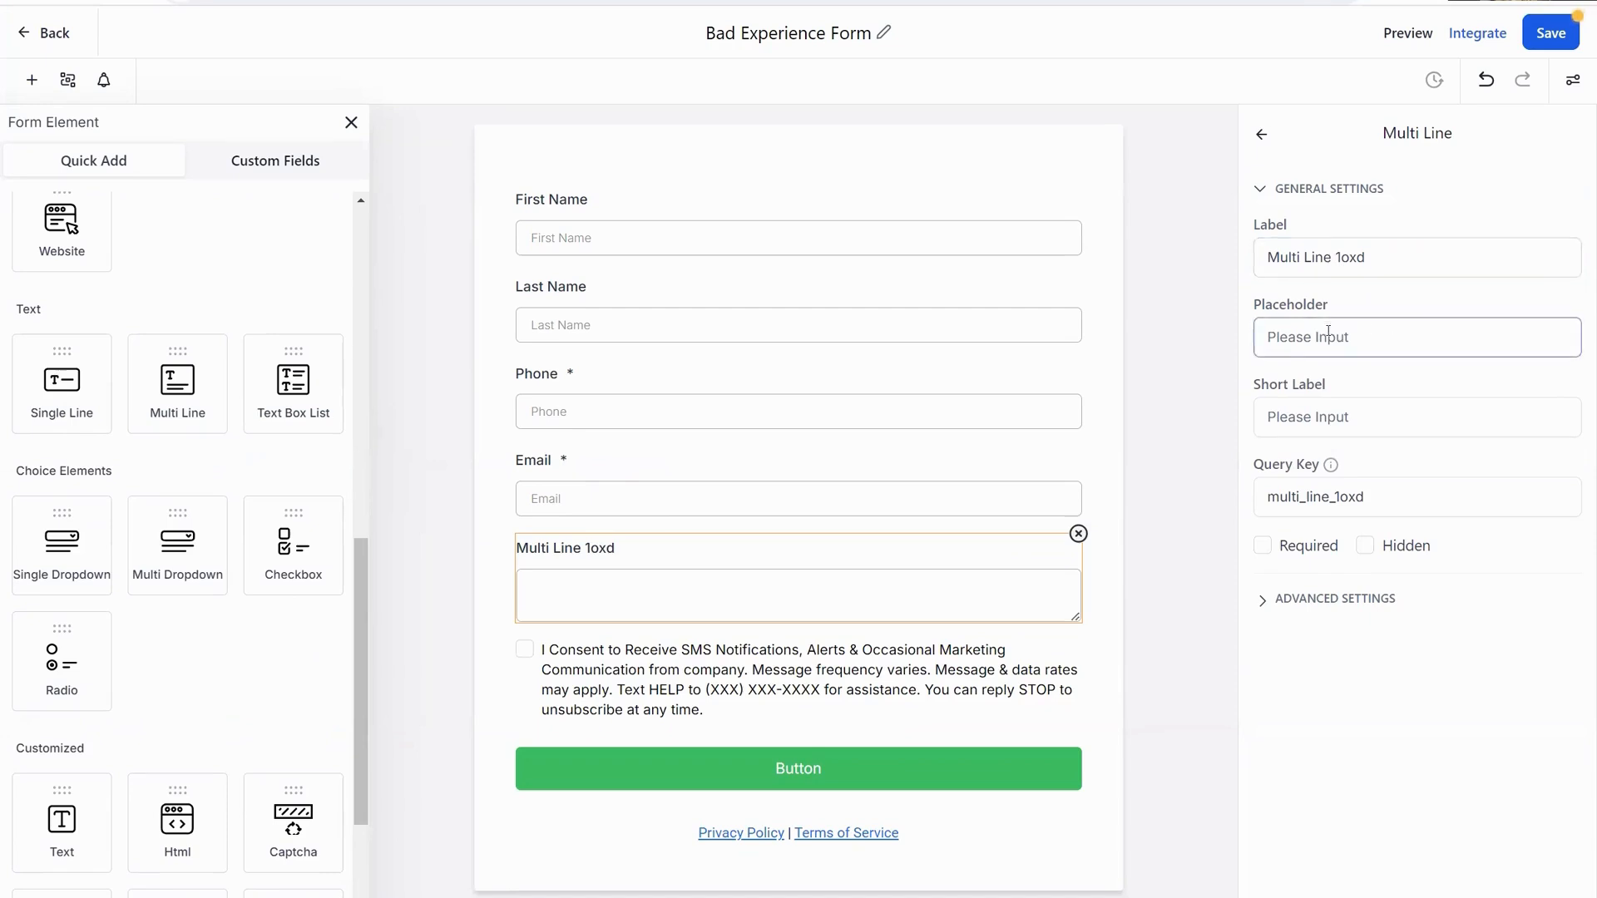
{"action": "triple_click", "coordinate": [1327, 255]}
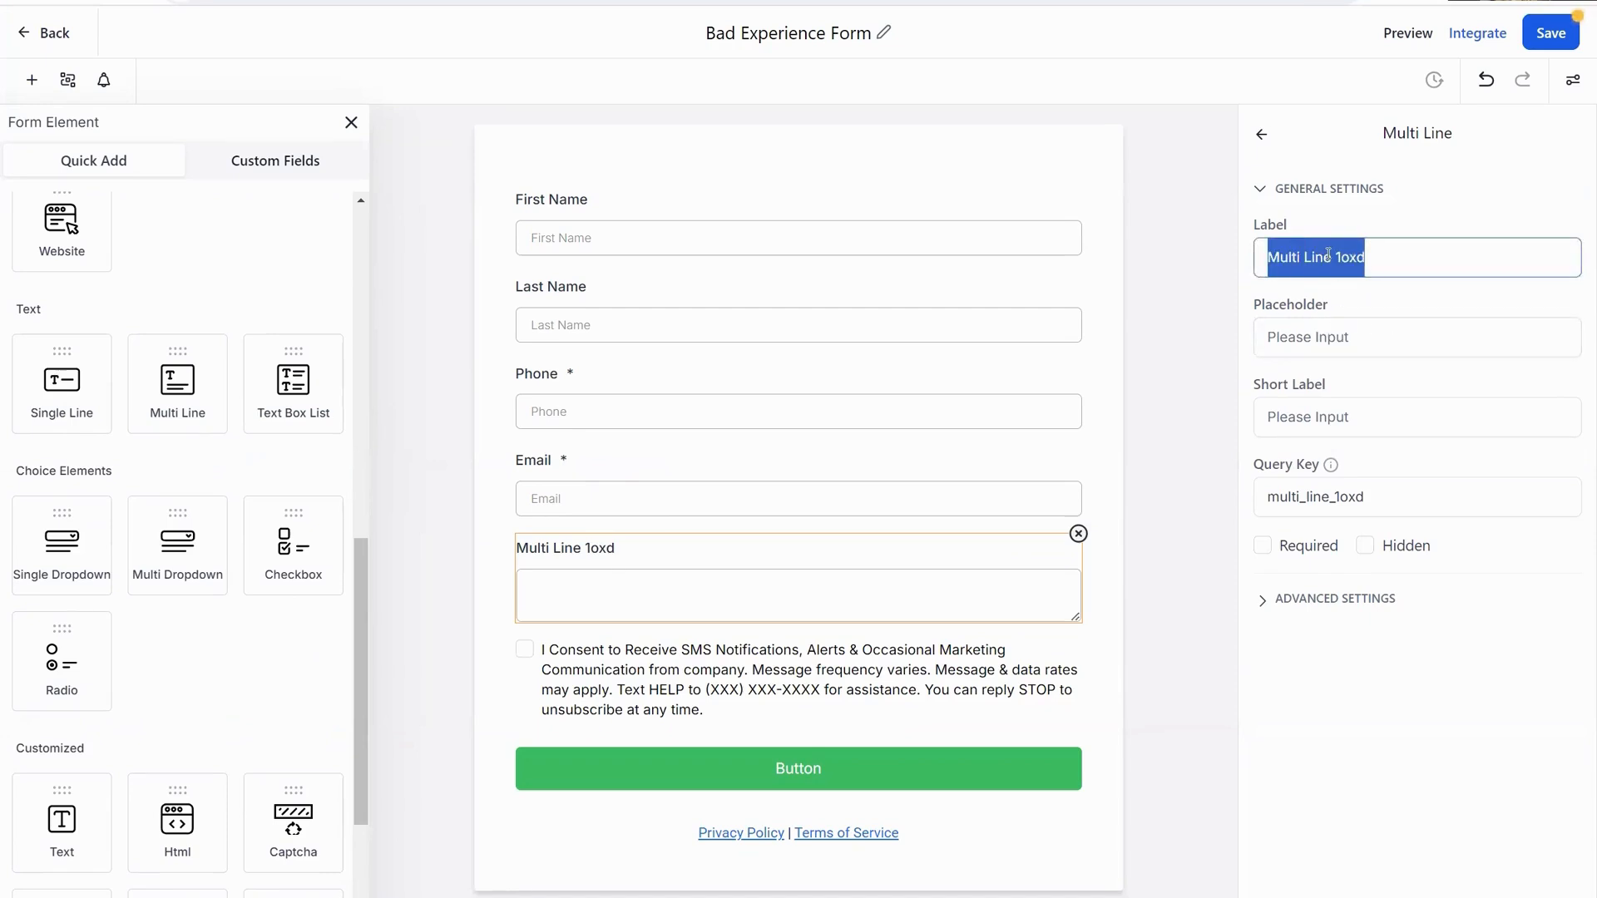
{"action": "type", "text": "Tell "}
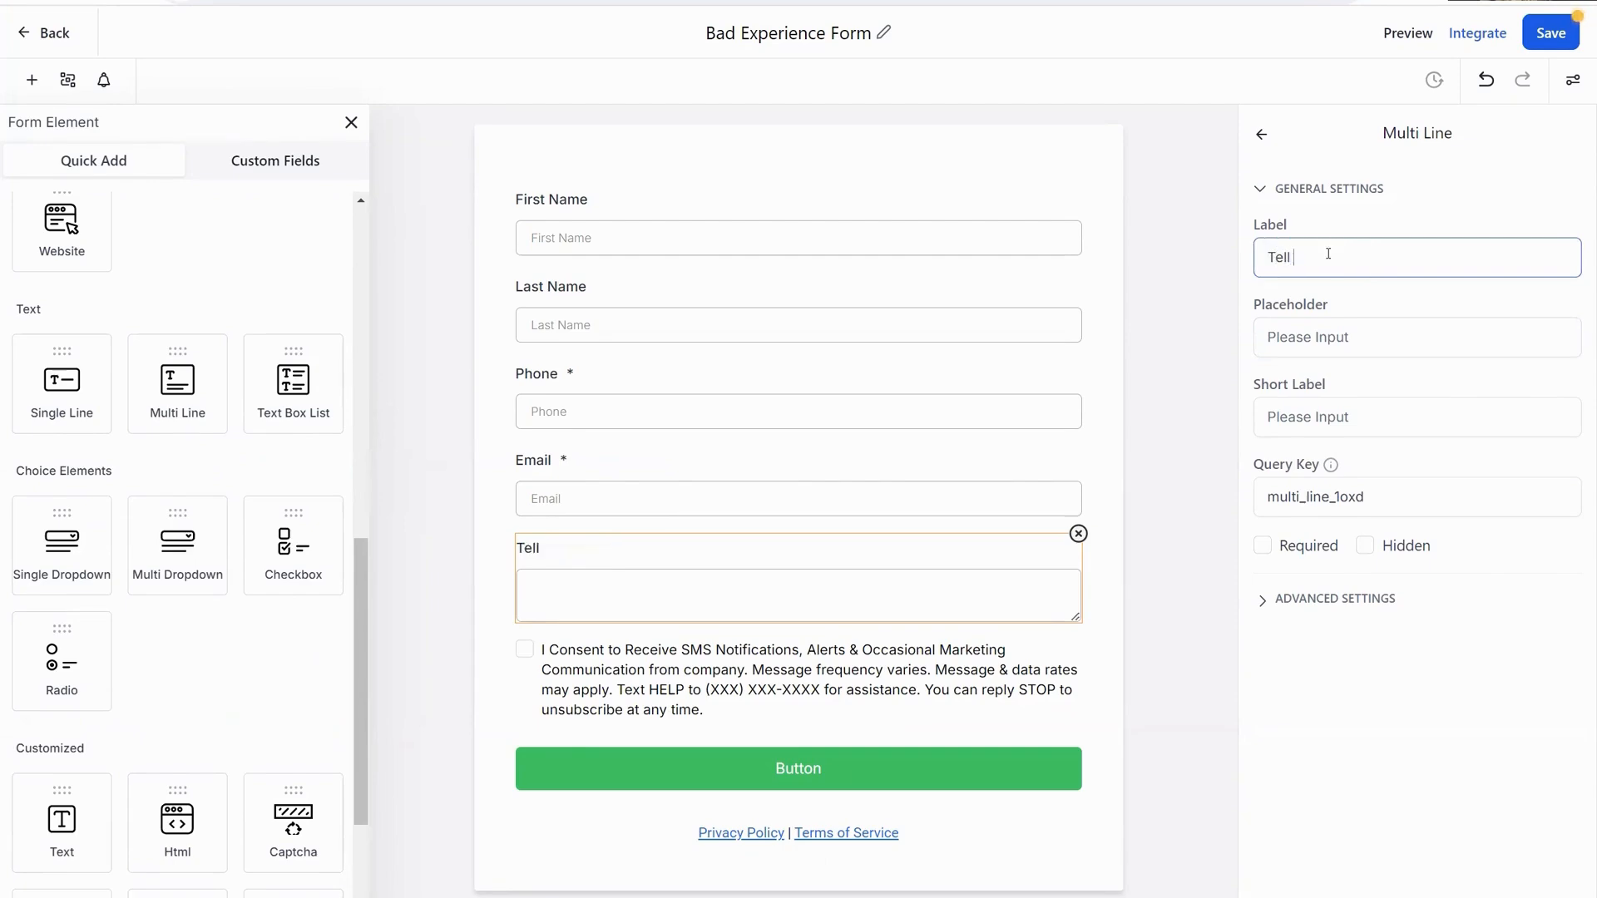
{"action": "type", "text": "us about you"}
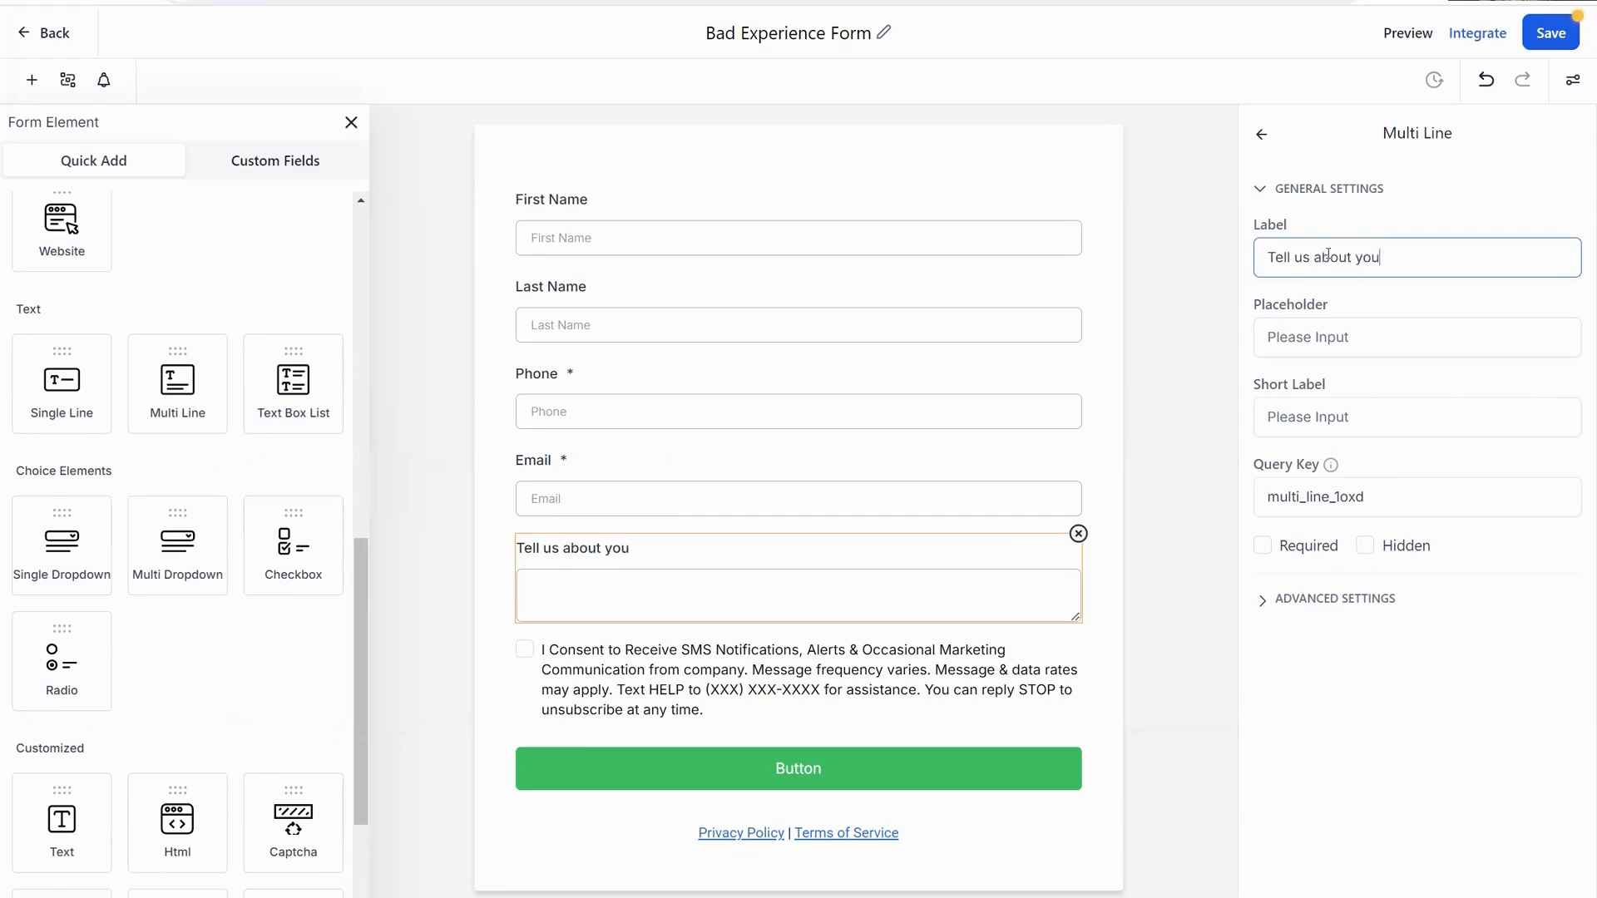
{"action": "type", "text": "r experience with our compnay"}
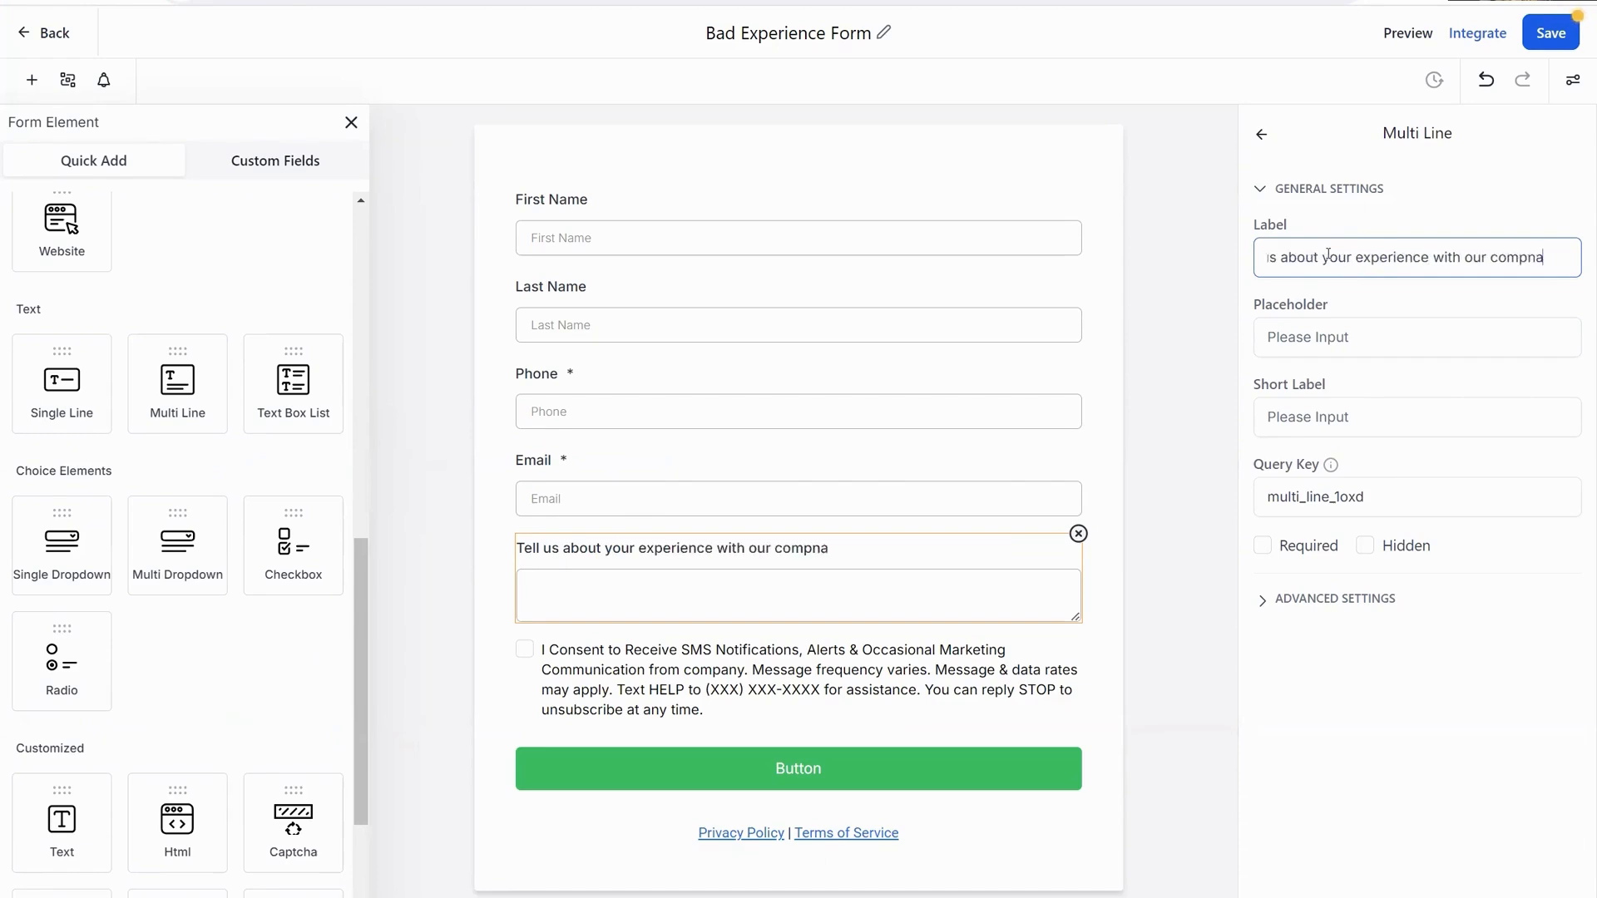
{"action": "key", "text": "BackSpace"}
{"action": "key", "text": "BackSpace"}
{"action": "key", "text": "BackSpace"}
{"action": "key", "text": "BackSpace"}
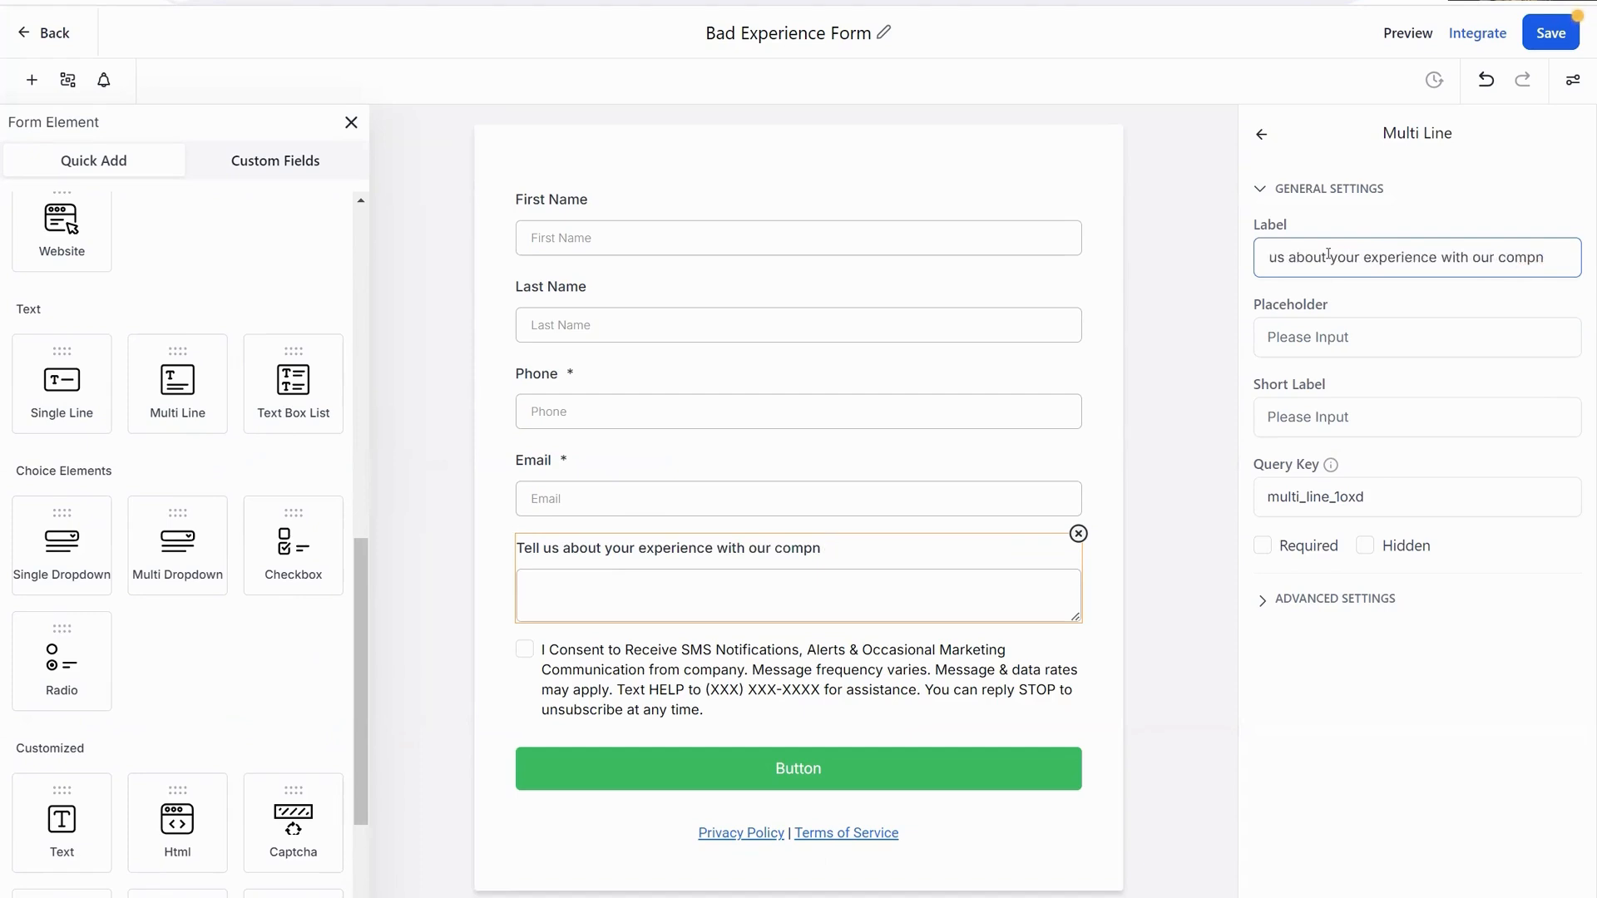
{"action": "type", "text": "any"}
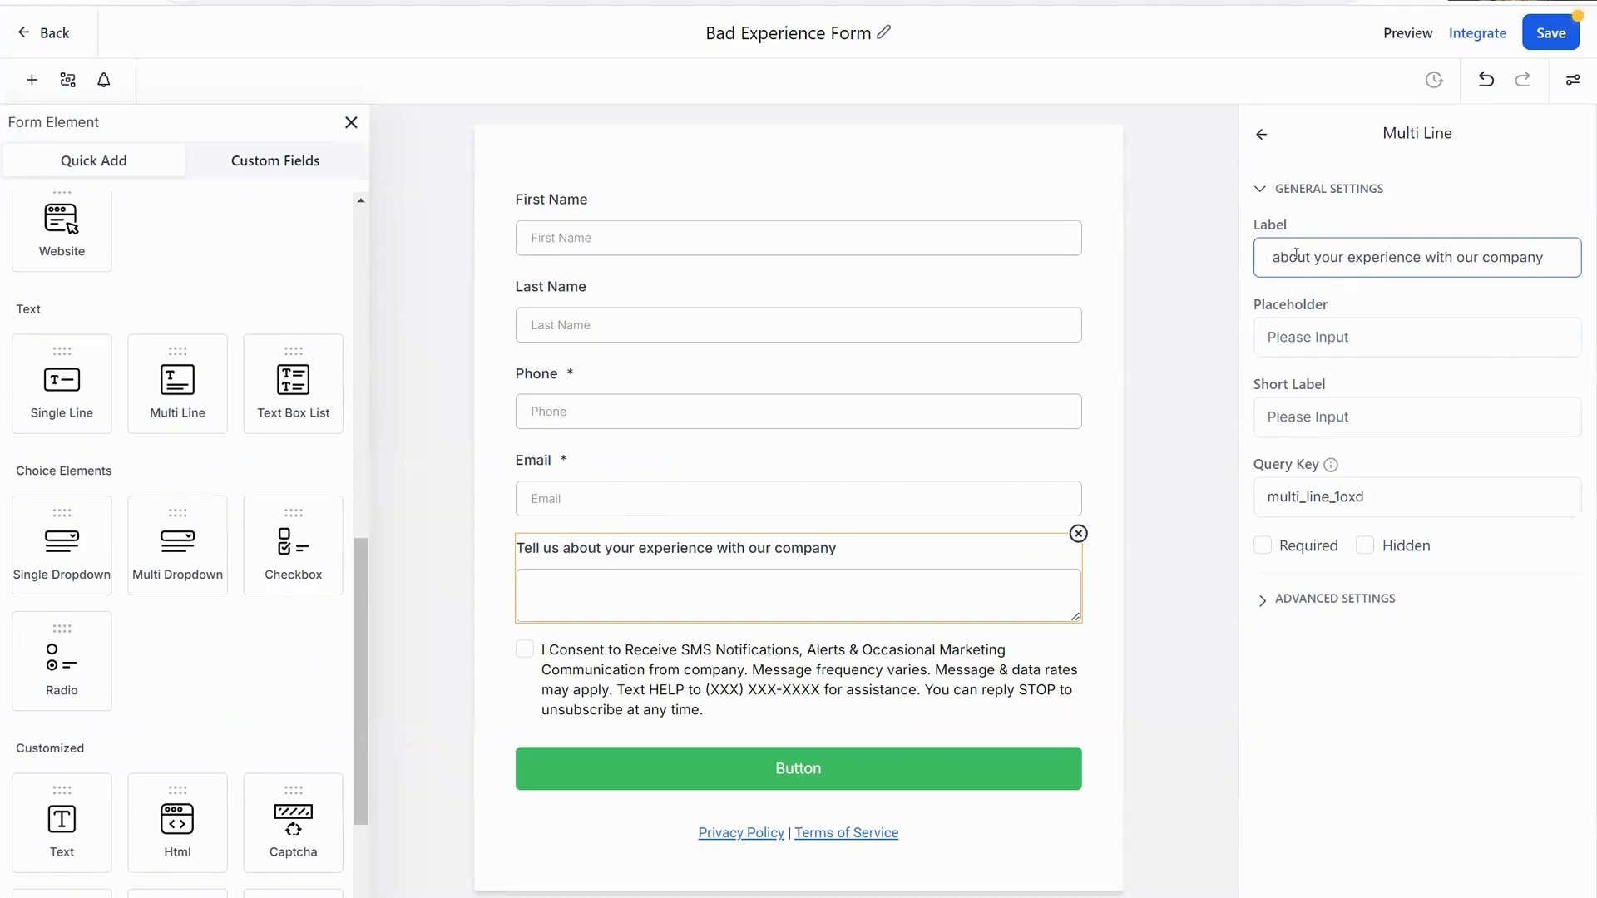
{"action": "left_click", "coordinate": [1550, 33]}
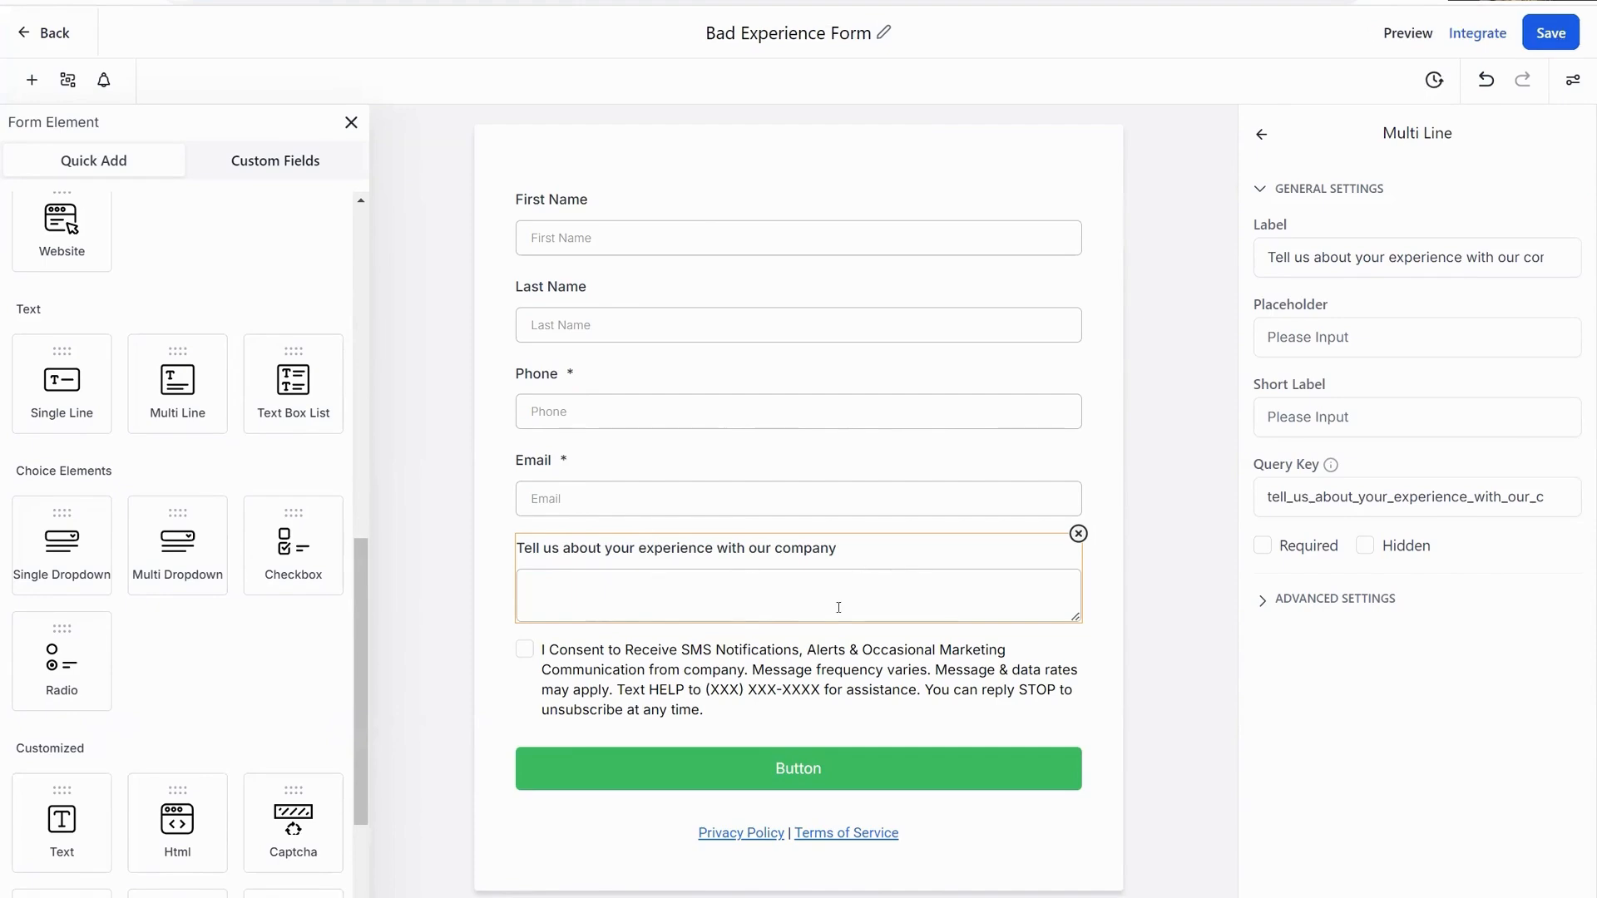
{"action": "left_click", "coordinate": [887, 772]}
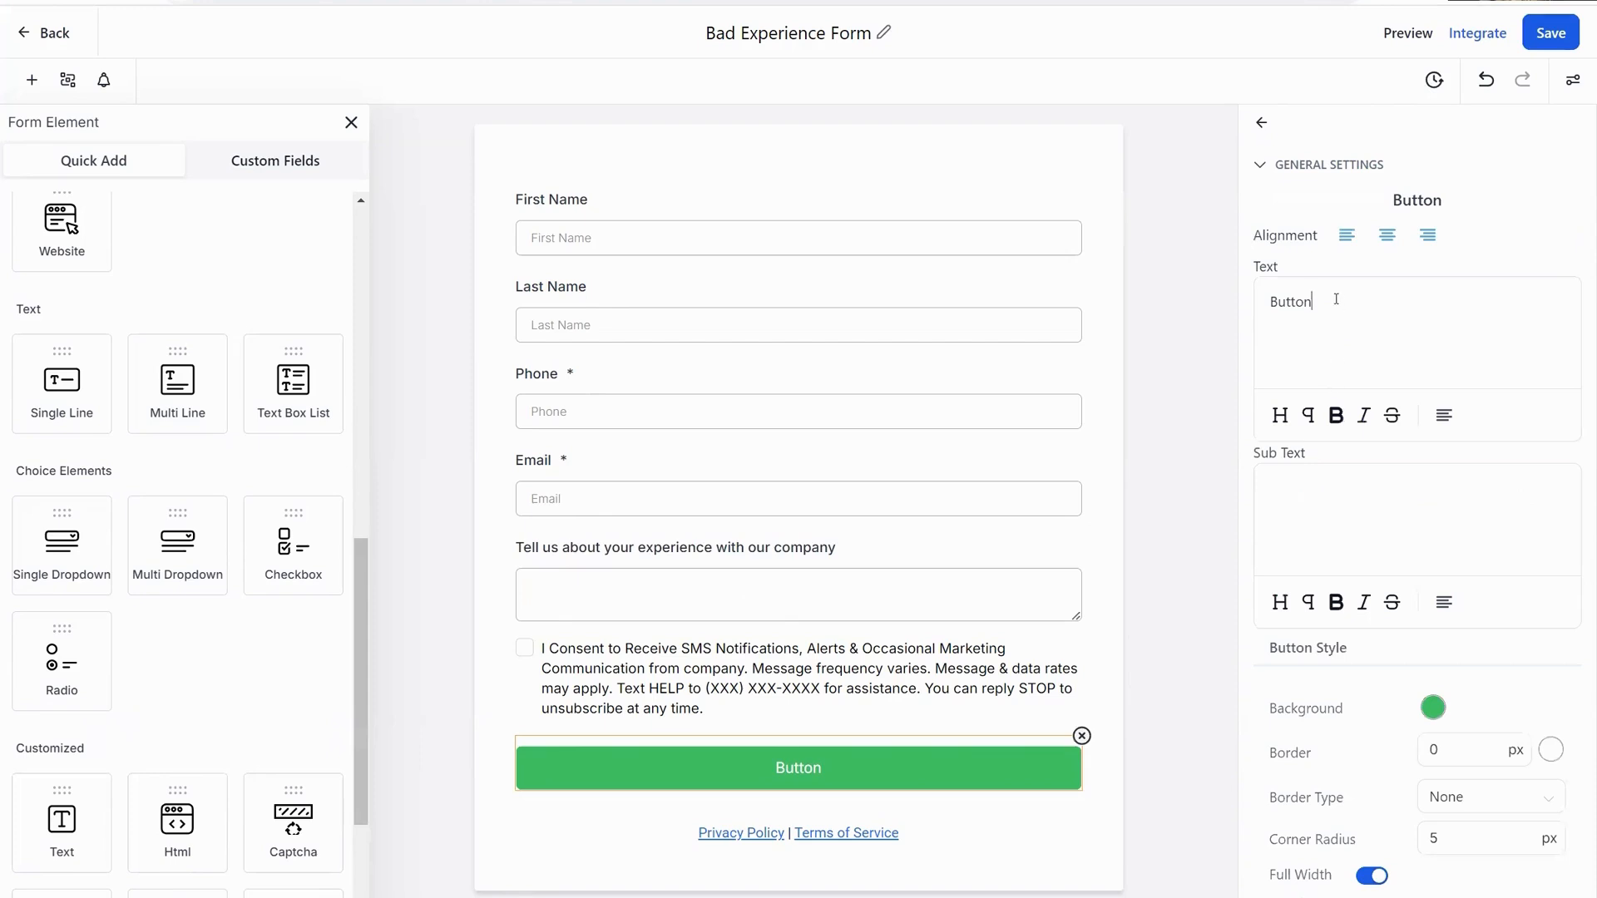
Change the form button's text to 'Submit' and save the form
{"action": "key", "text": "ctrl+a"}
{"action": "type", "text": "Submit"}
{"action": "left_click", "coordinate": [1551, 37]}
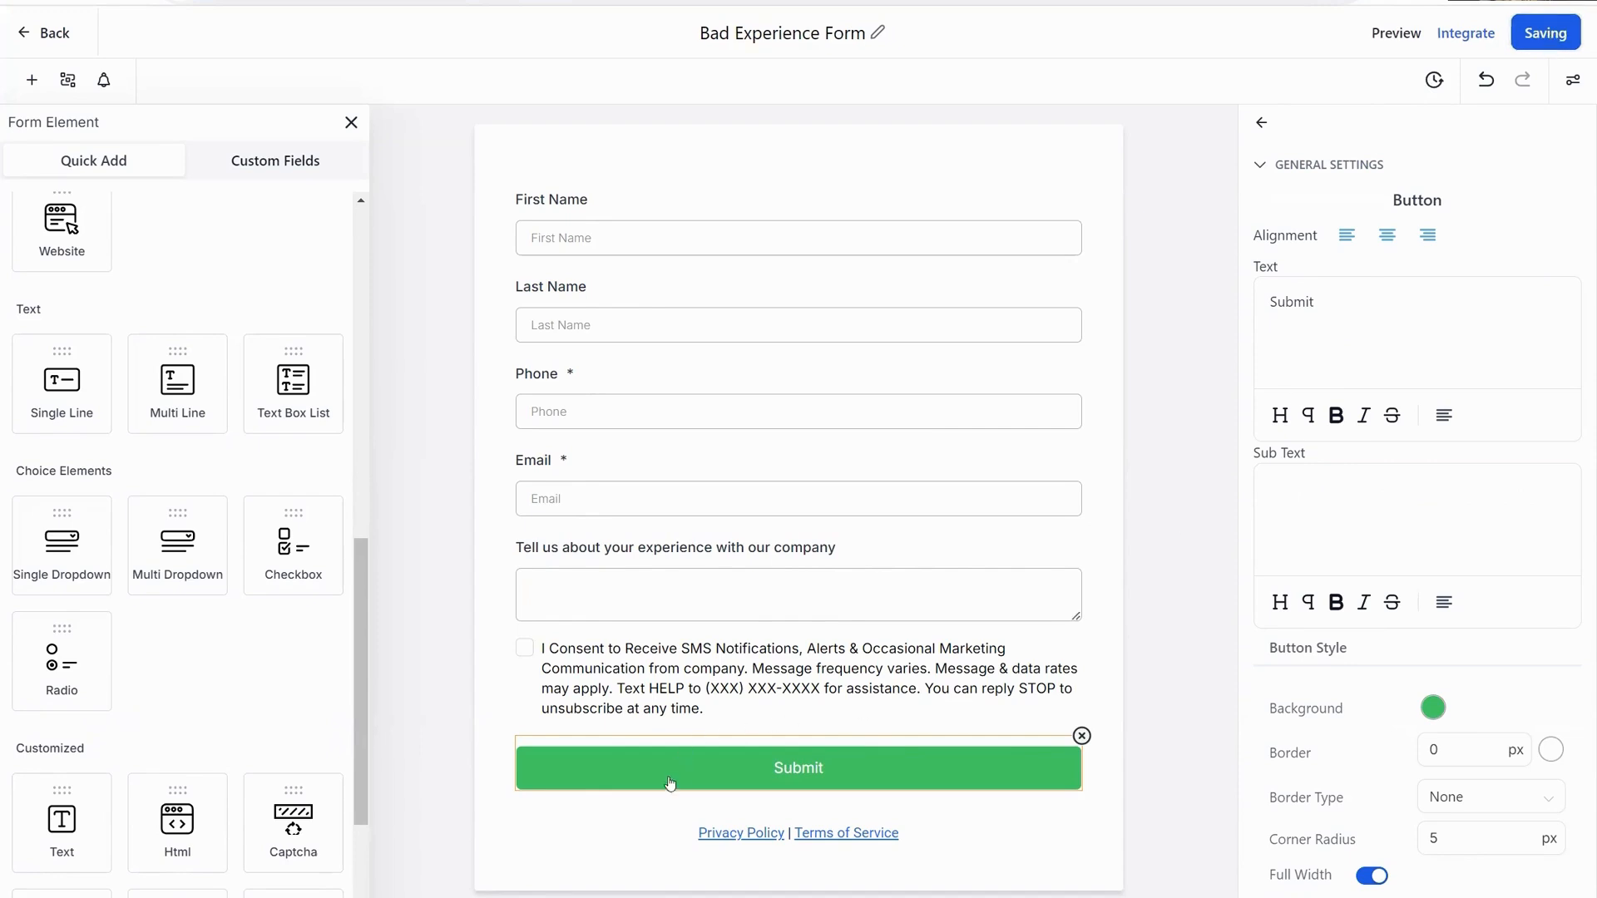
Check the Privacy Policy link in the footer text, cancel without changes, and save again
{"action": "left_click", "coordinate": [642, 839]}
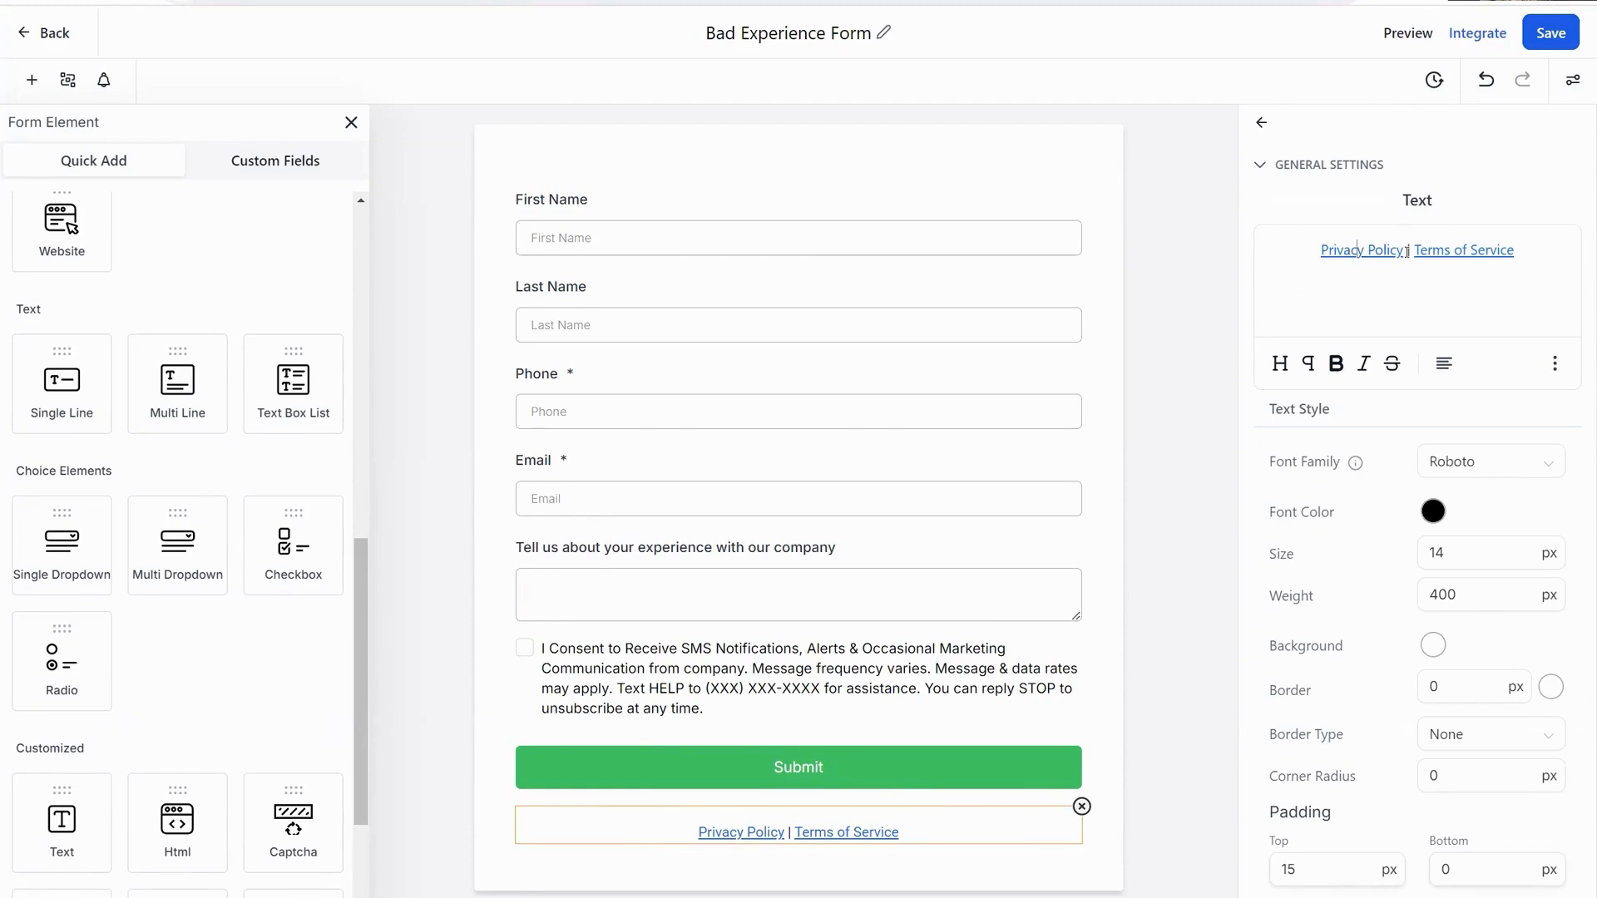
{"action": "left_click_drag", "start_coordinate": [1404, 250], "coordinate": [1325, 257]}
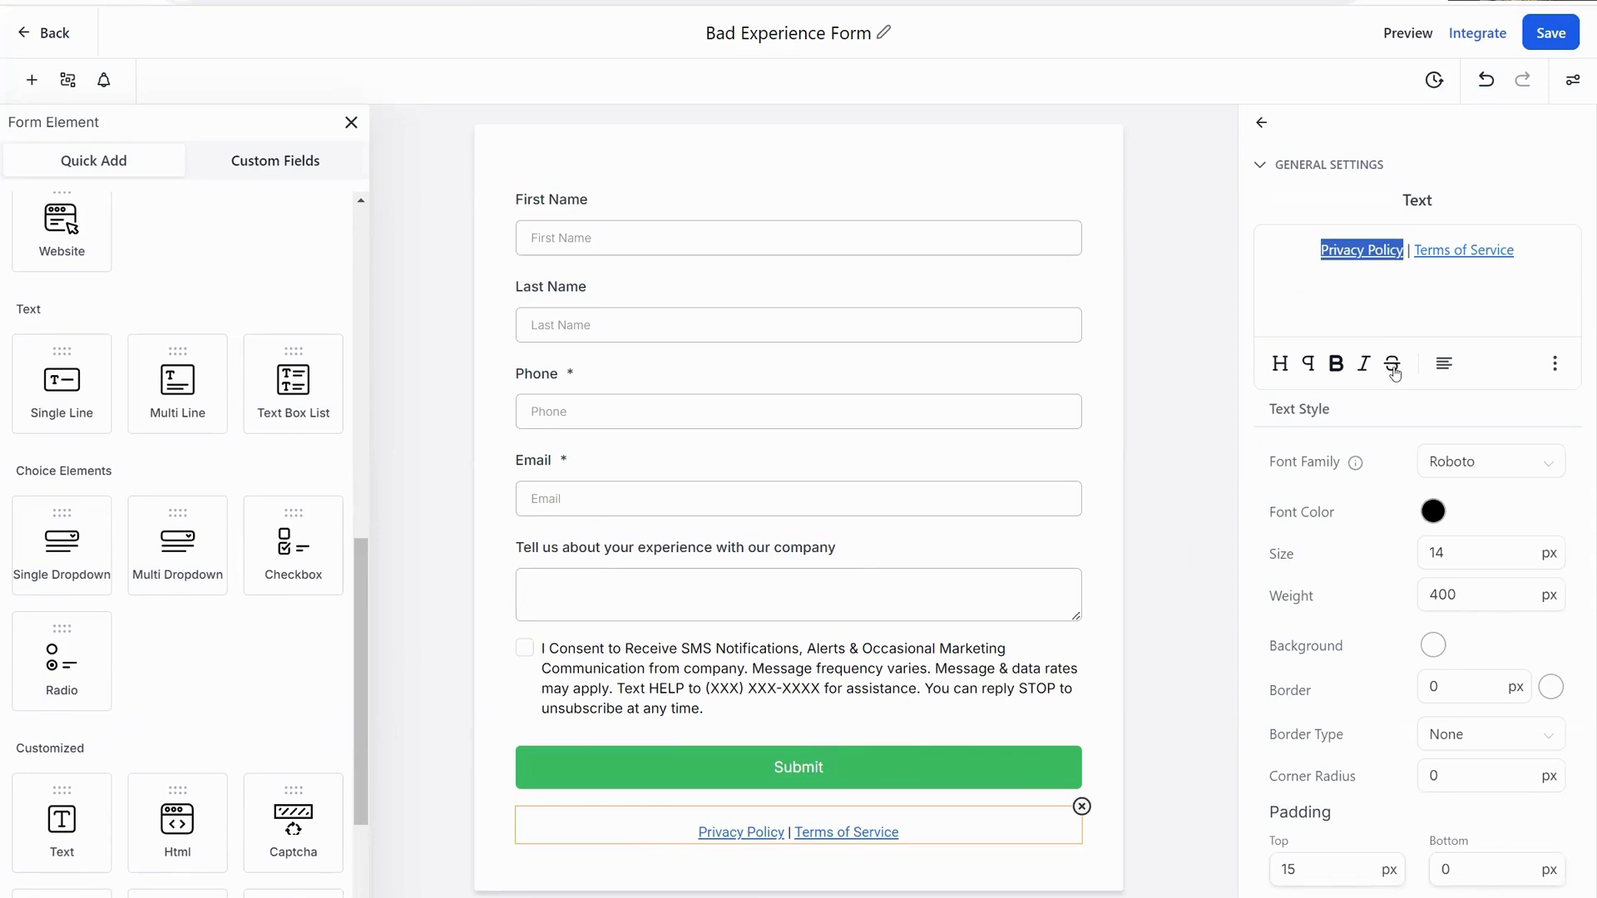
{"action": "left_click", "coordinate": [1554, 365]}
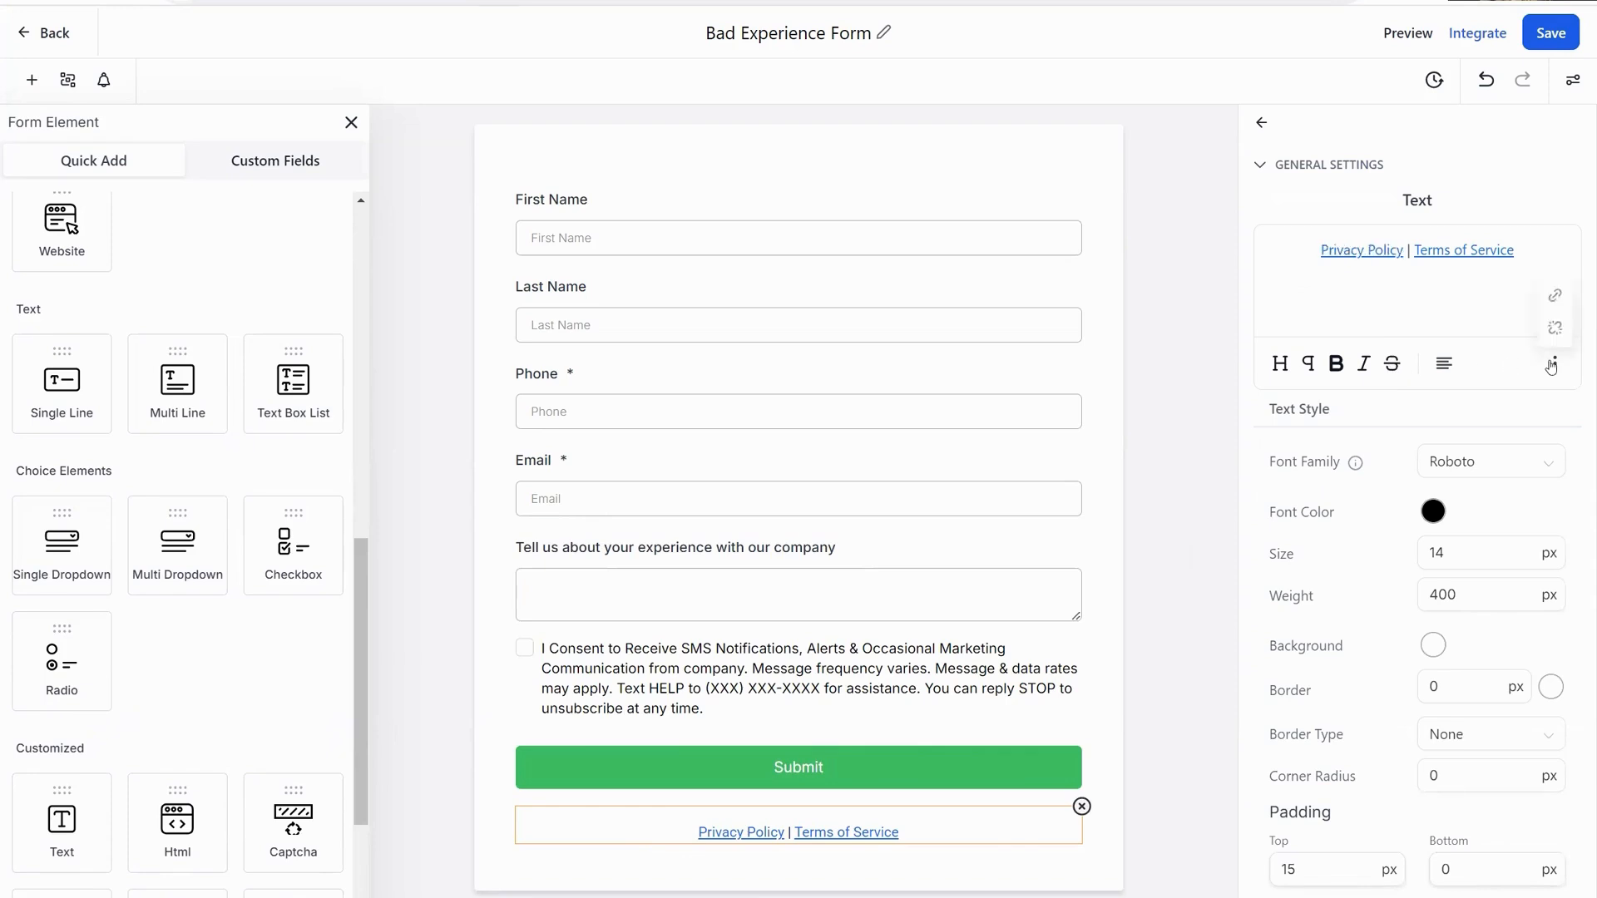
{"action": "left_click", "coordinate": [1554, 292]}
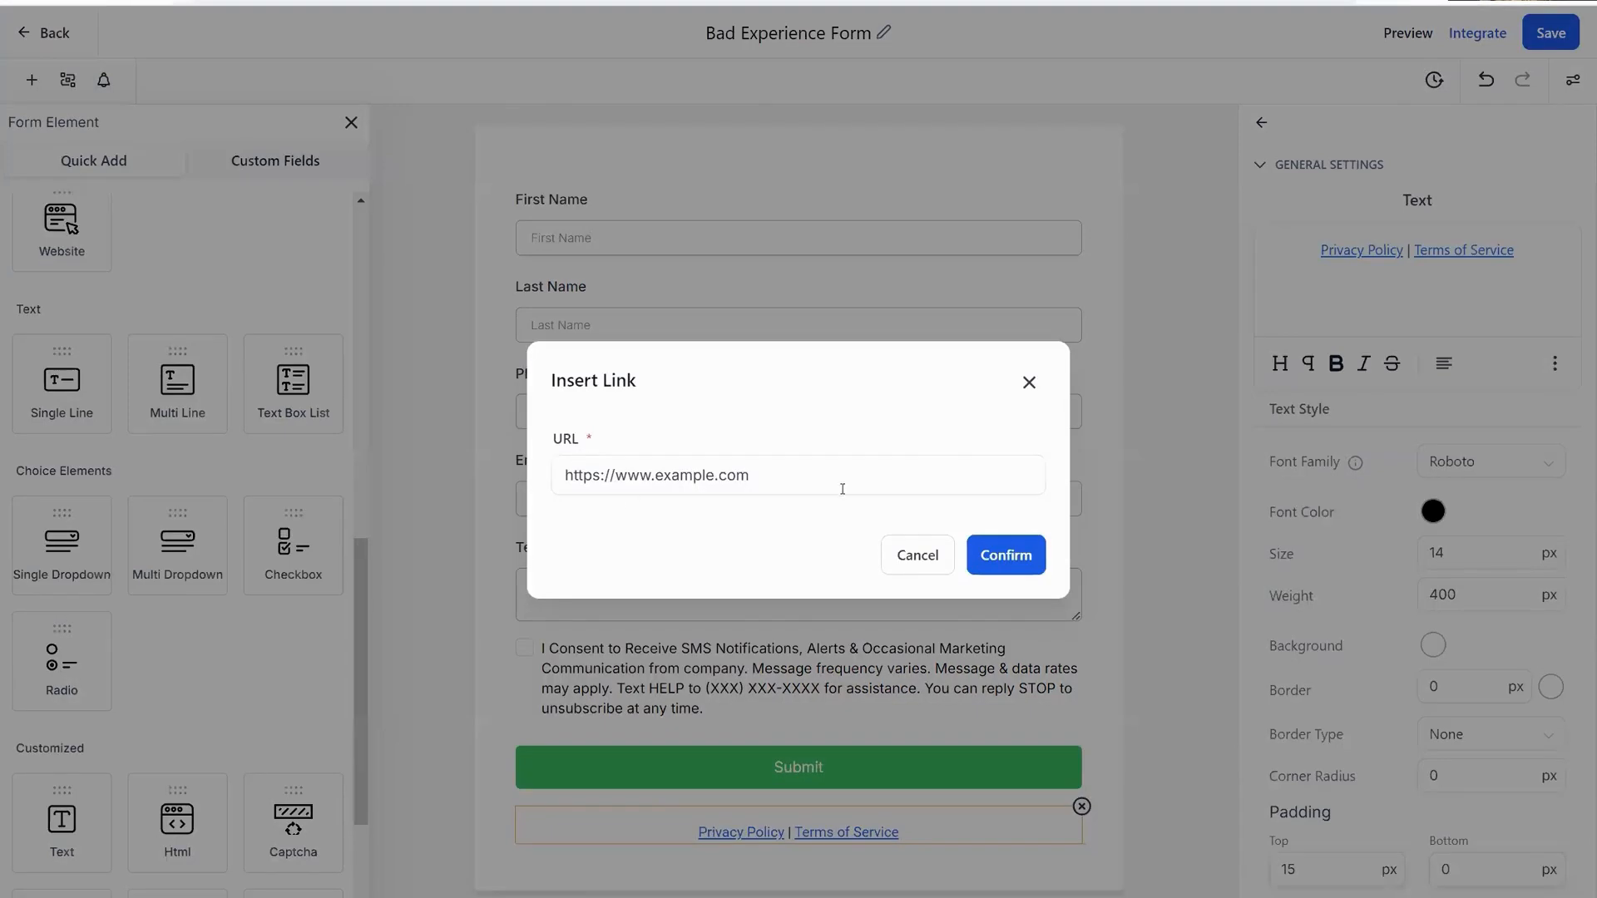
{"action": "left_click", "coordinate": [912, 557]}
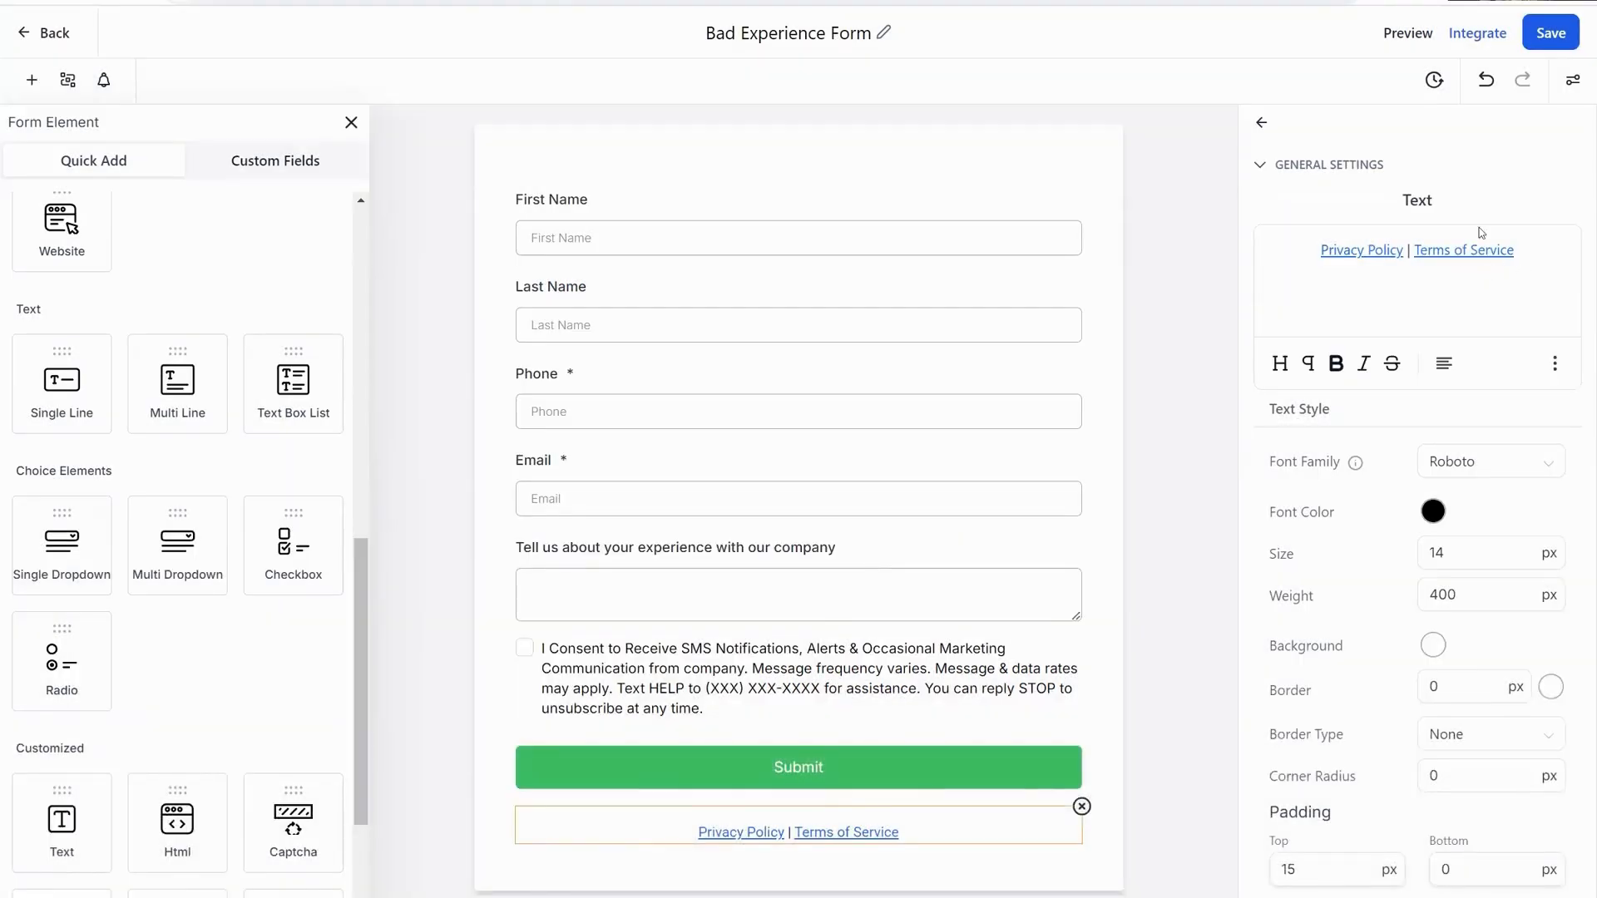
{"action": "left_click", "coordinate": [1552, 35]}
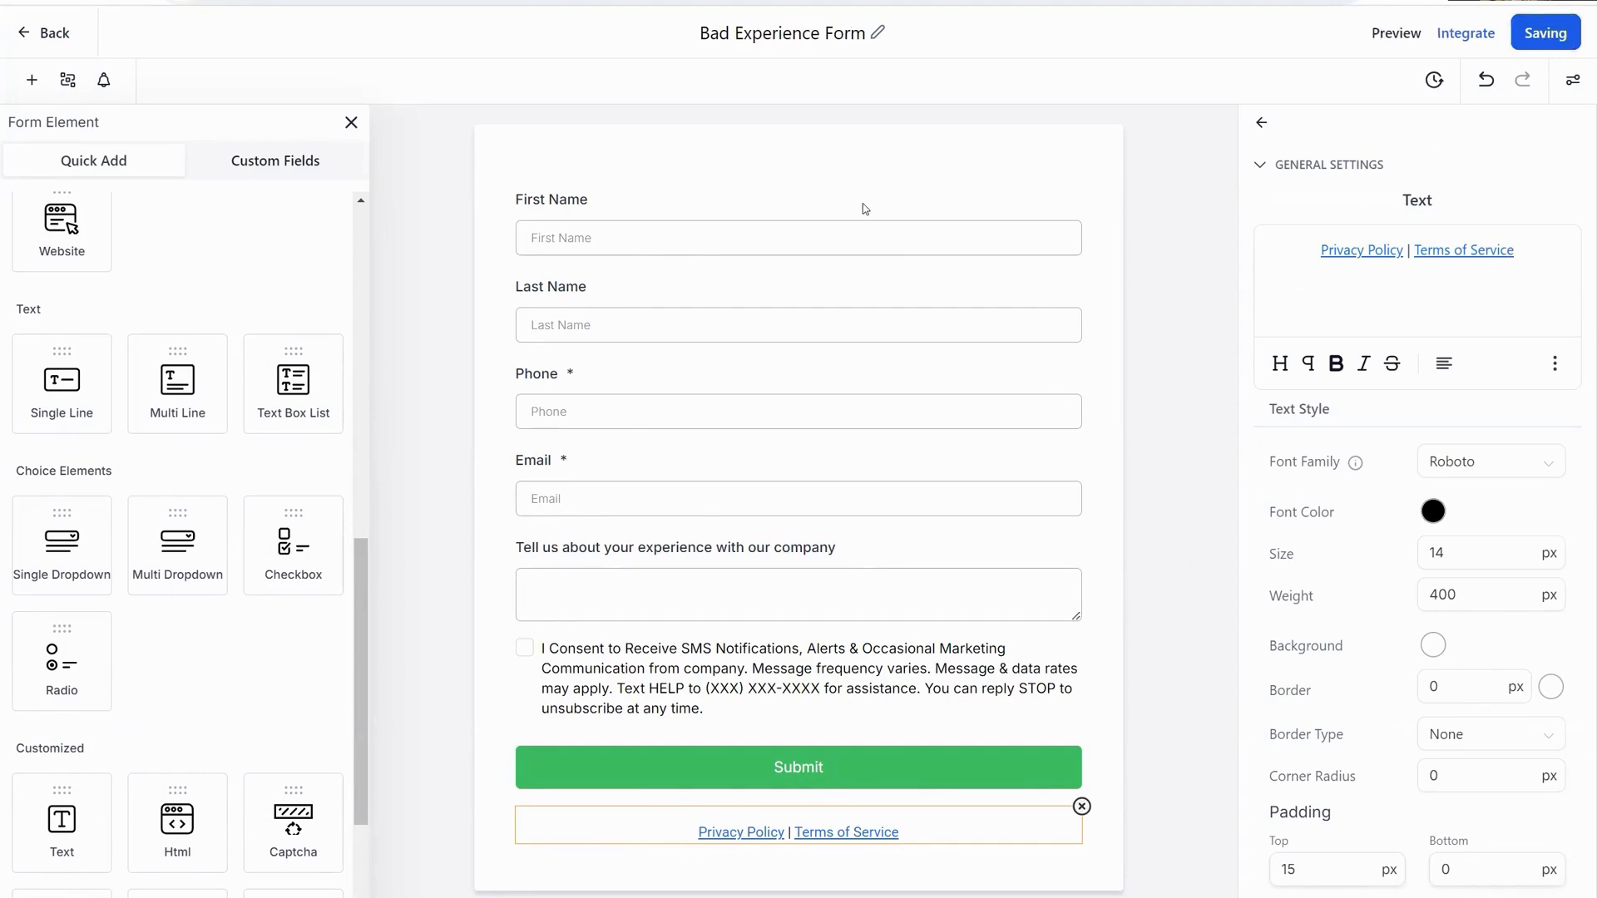
Go back to Sites and open the Request Reviews website
{"action": "left_click", "coordinate": [45, 40]}
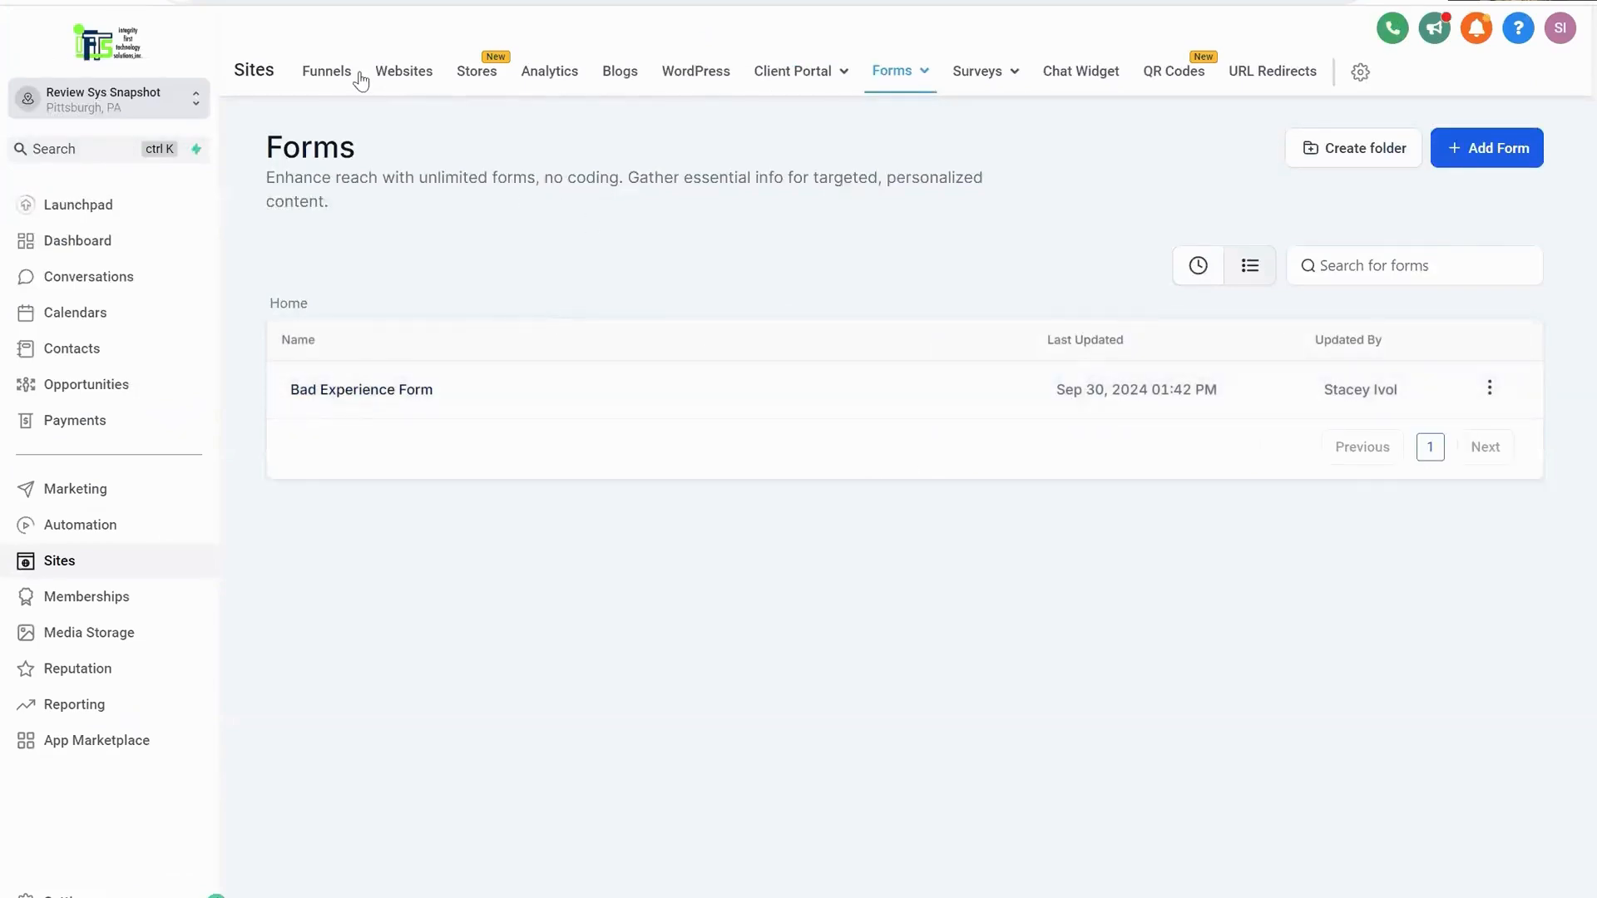
{"action": "left_click", "coordinate": [408, 72]}
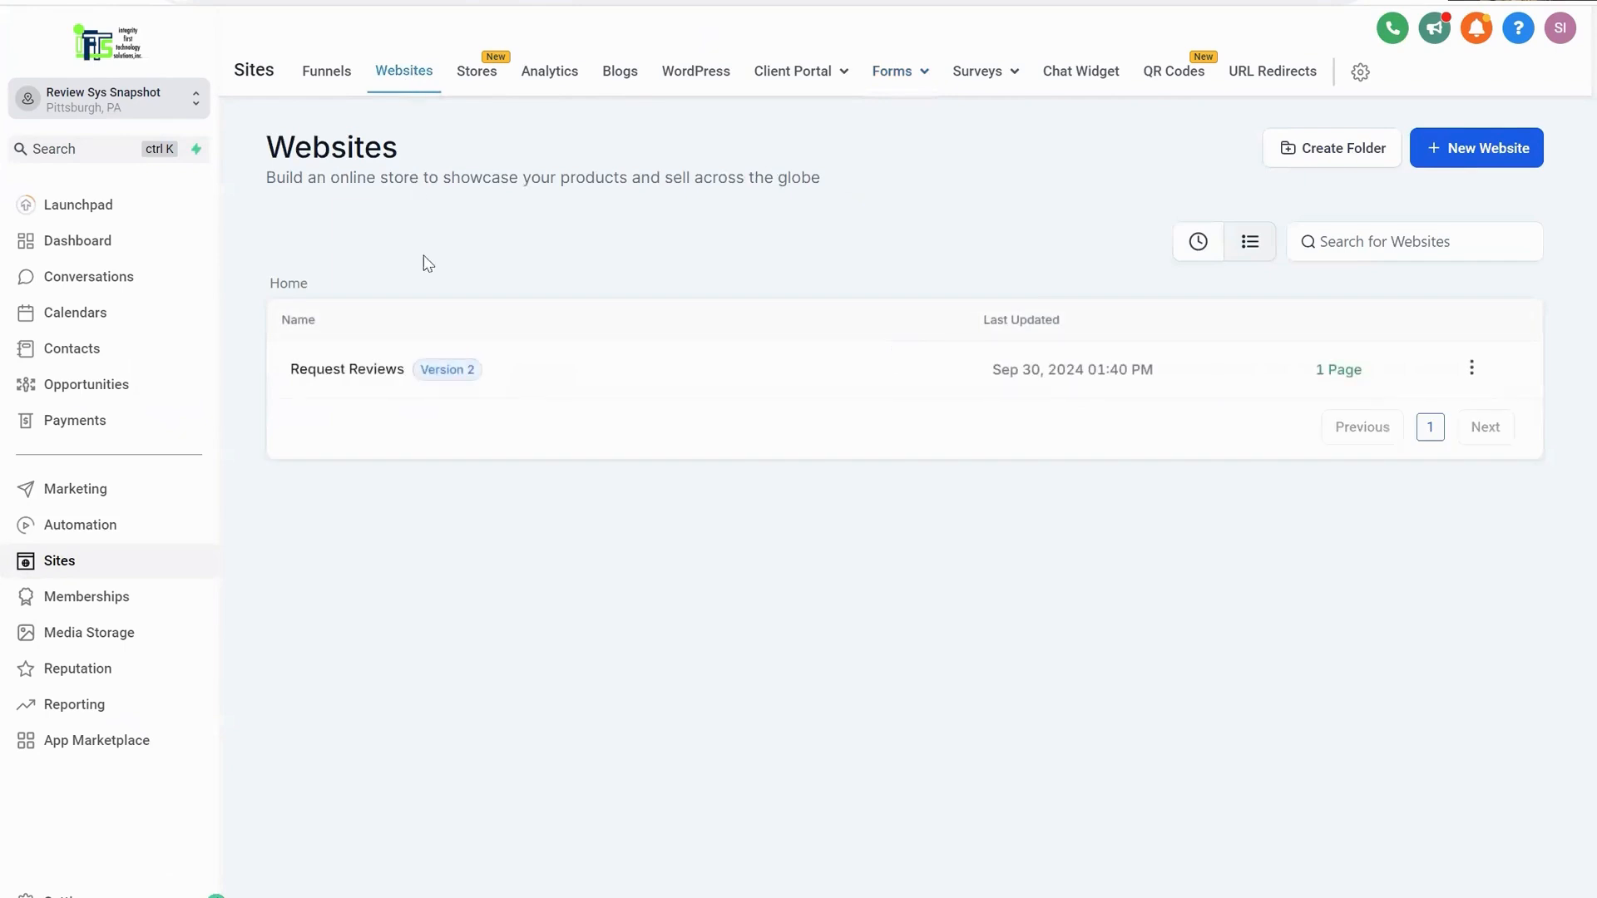
{"action": "left_click", "coordinate": [352, 370]}
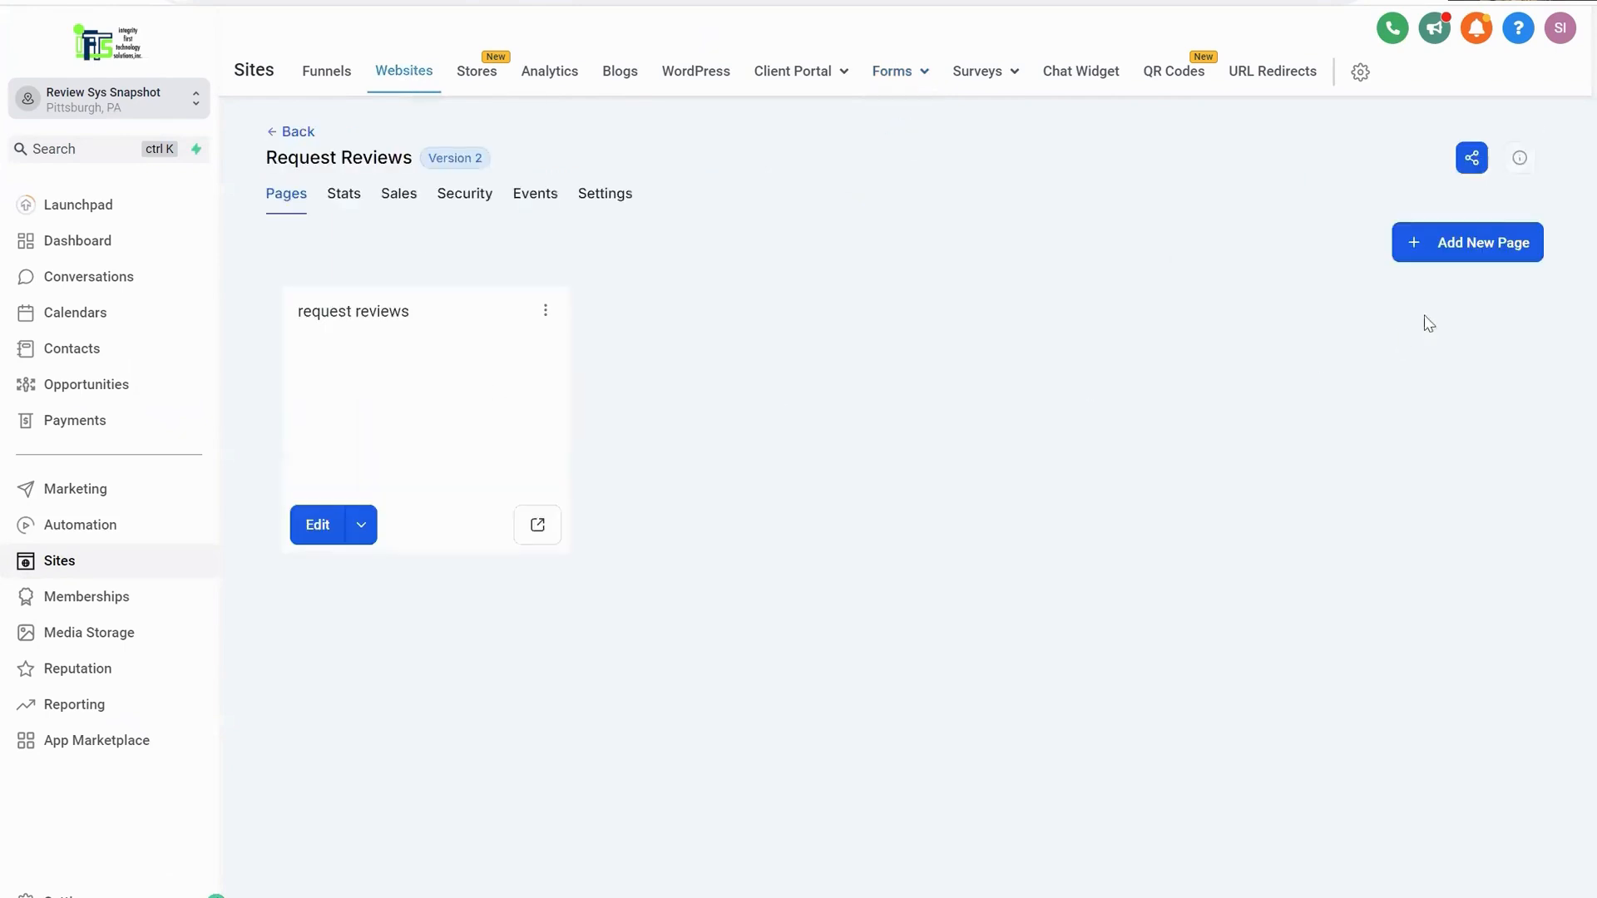
Create page 'Tell Us About Your Bad Experience' at path /tell-us-more, starting from blank
{"action": "left_click", "coordinate": [1502, 243]}
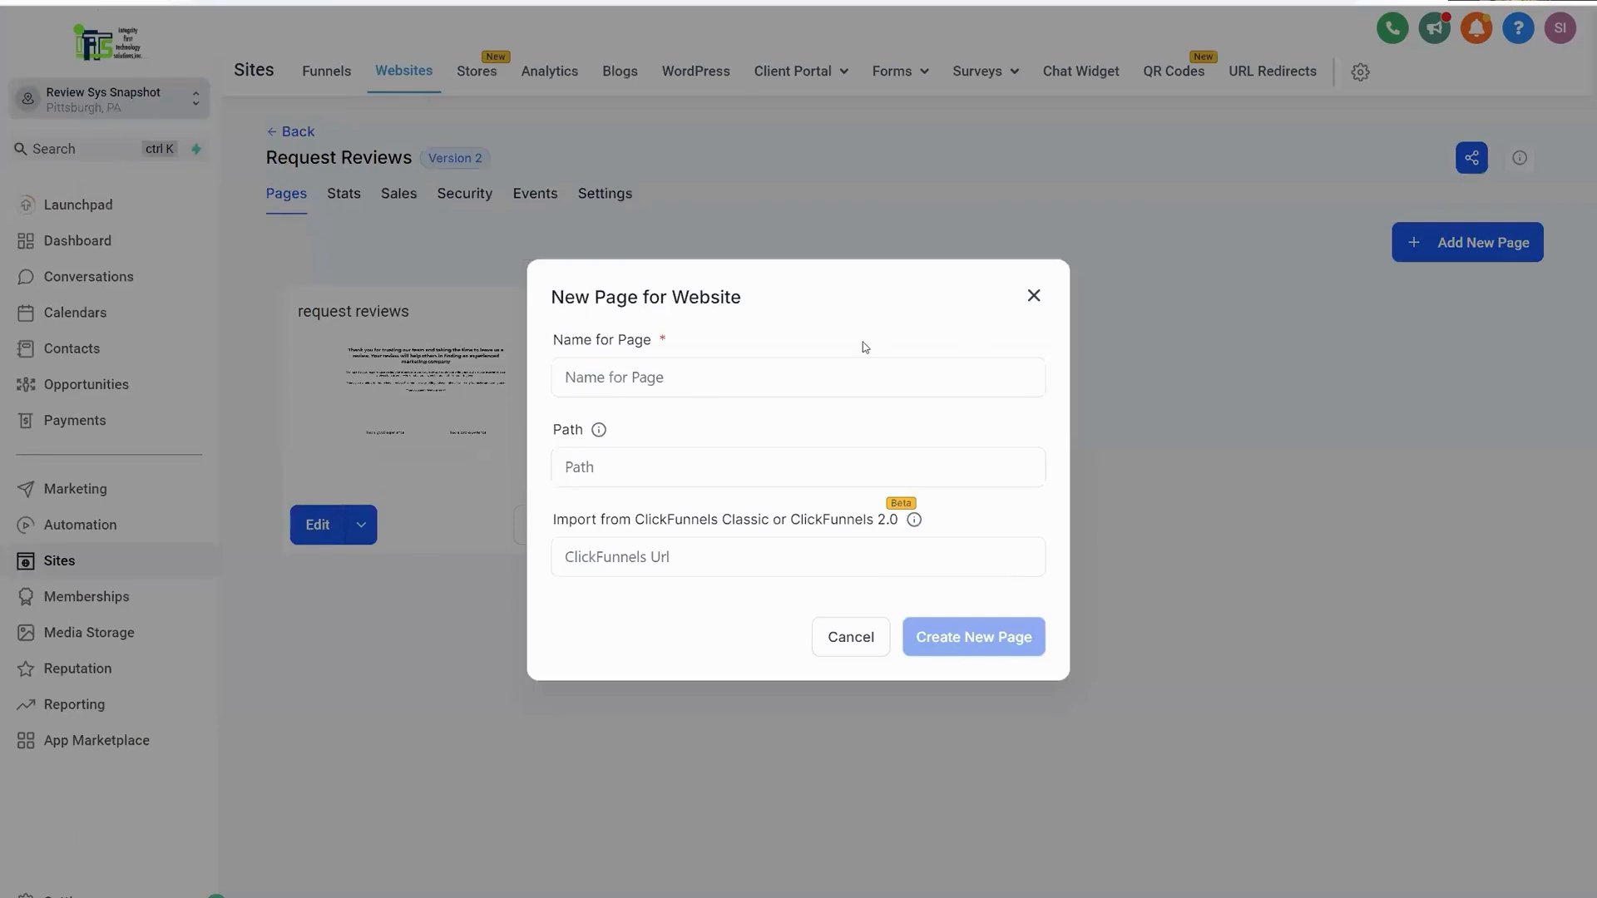
{"action": "left_click", "coordinate": [650, 377]}
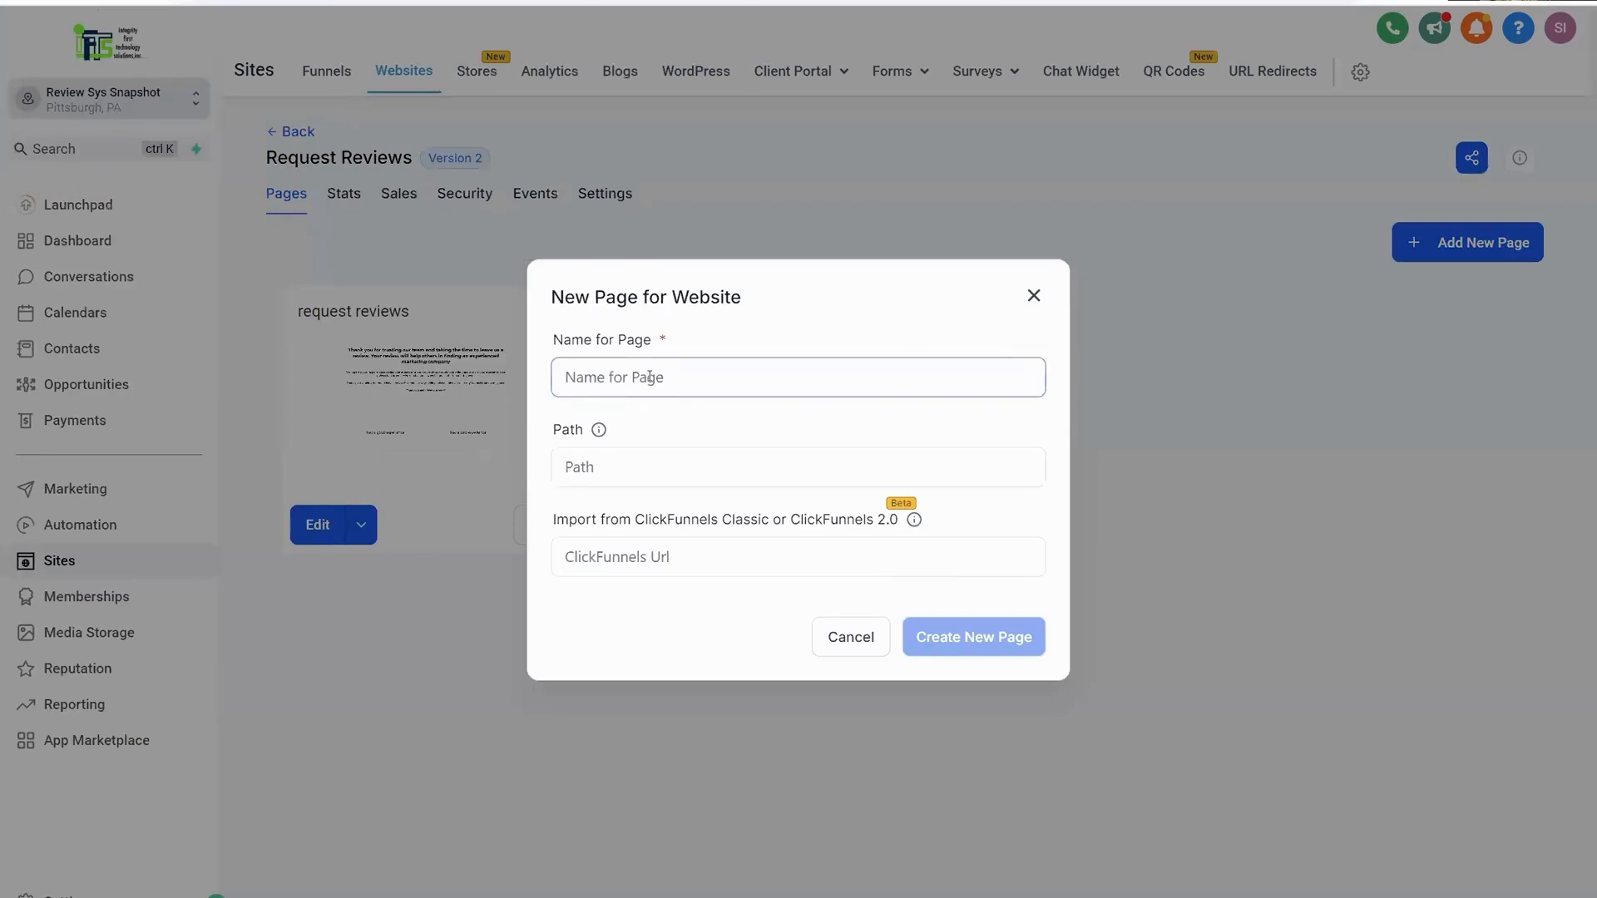
{"action": "type", "text": "Tell Us"}
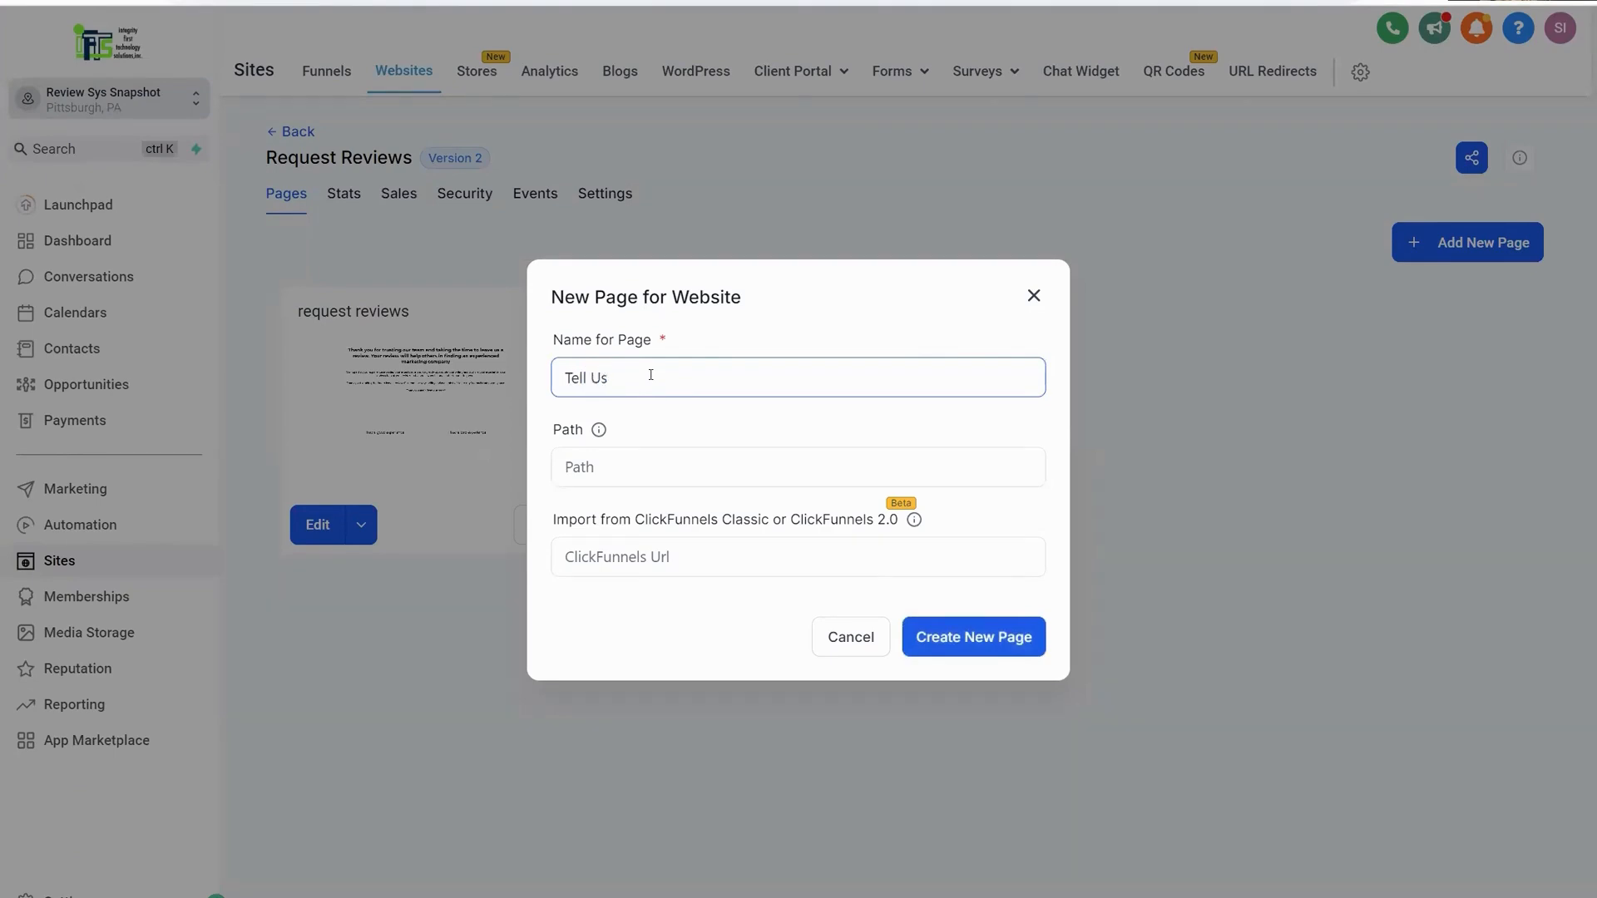
{"action": "type", "text": " About Your Bad Experience"}
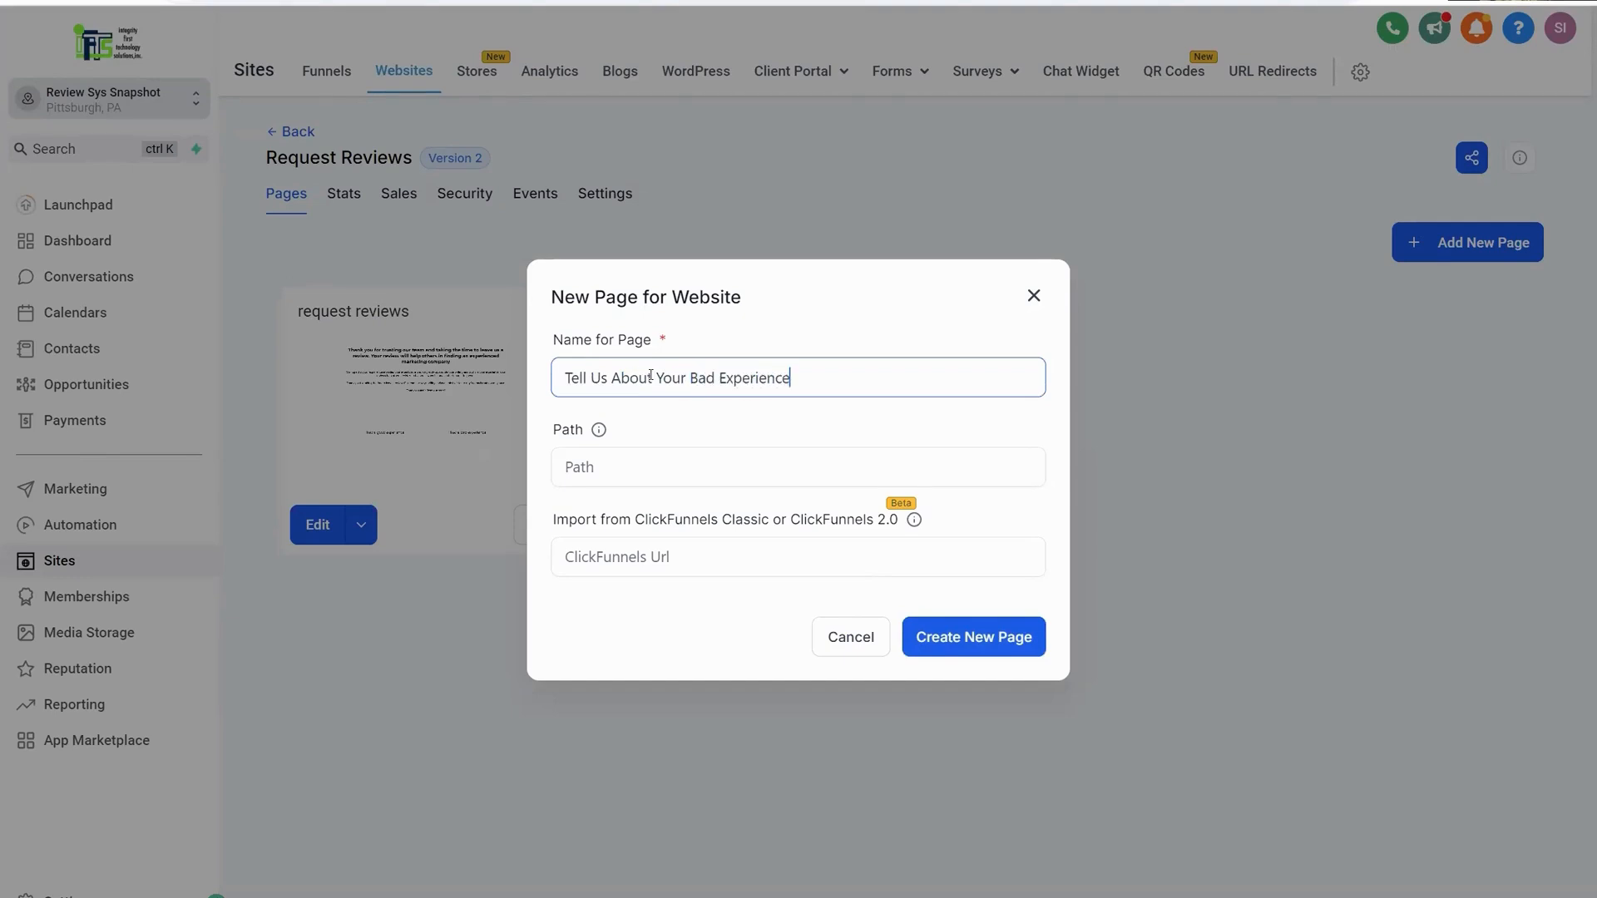
{"action": "left_click", "coordinate": [669, 482]}
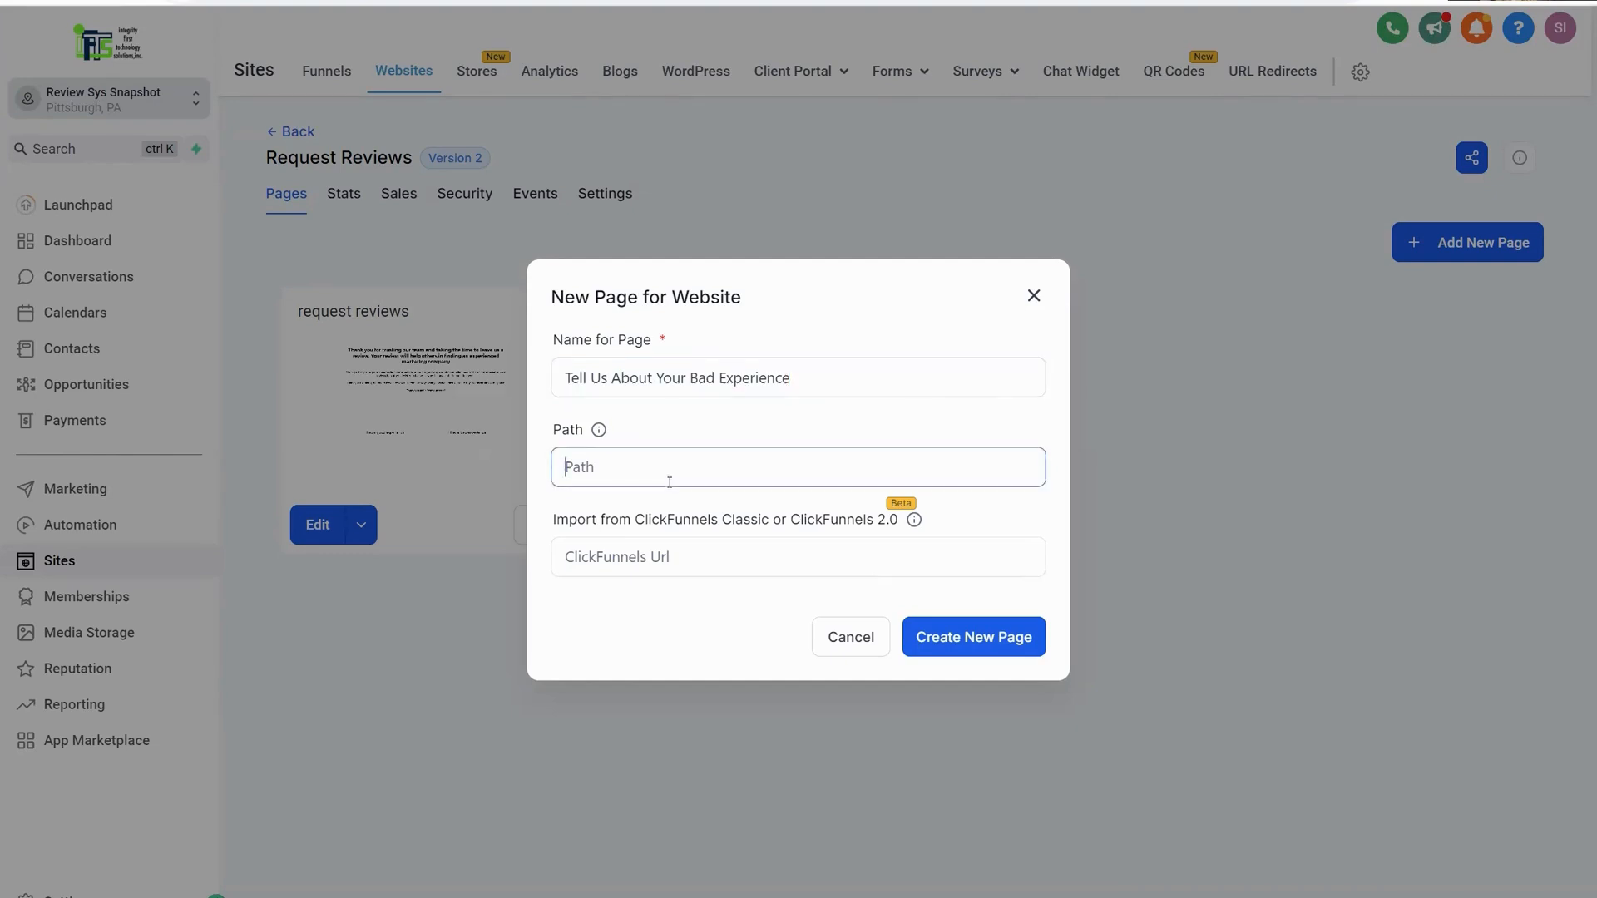
{"action": "type", "text": "/tell-us-more"}
{"action": "left_click", "coordinate": [979, 637]}
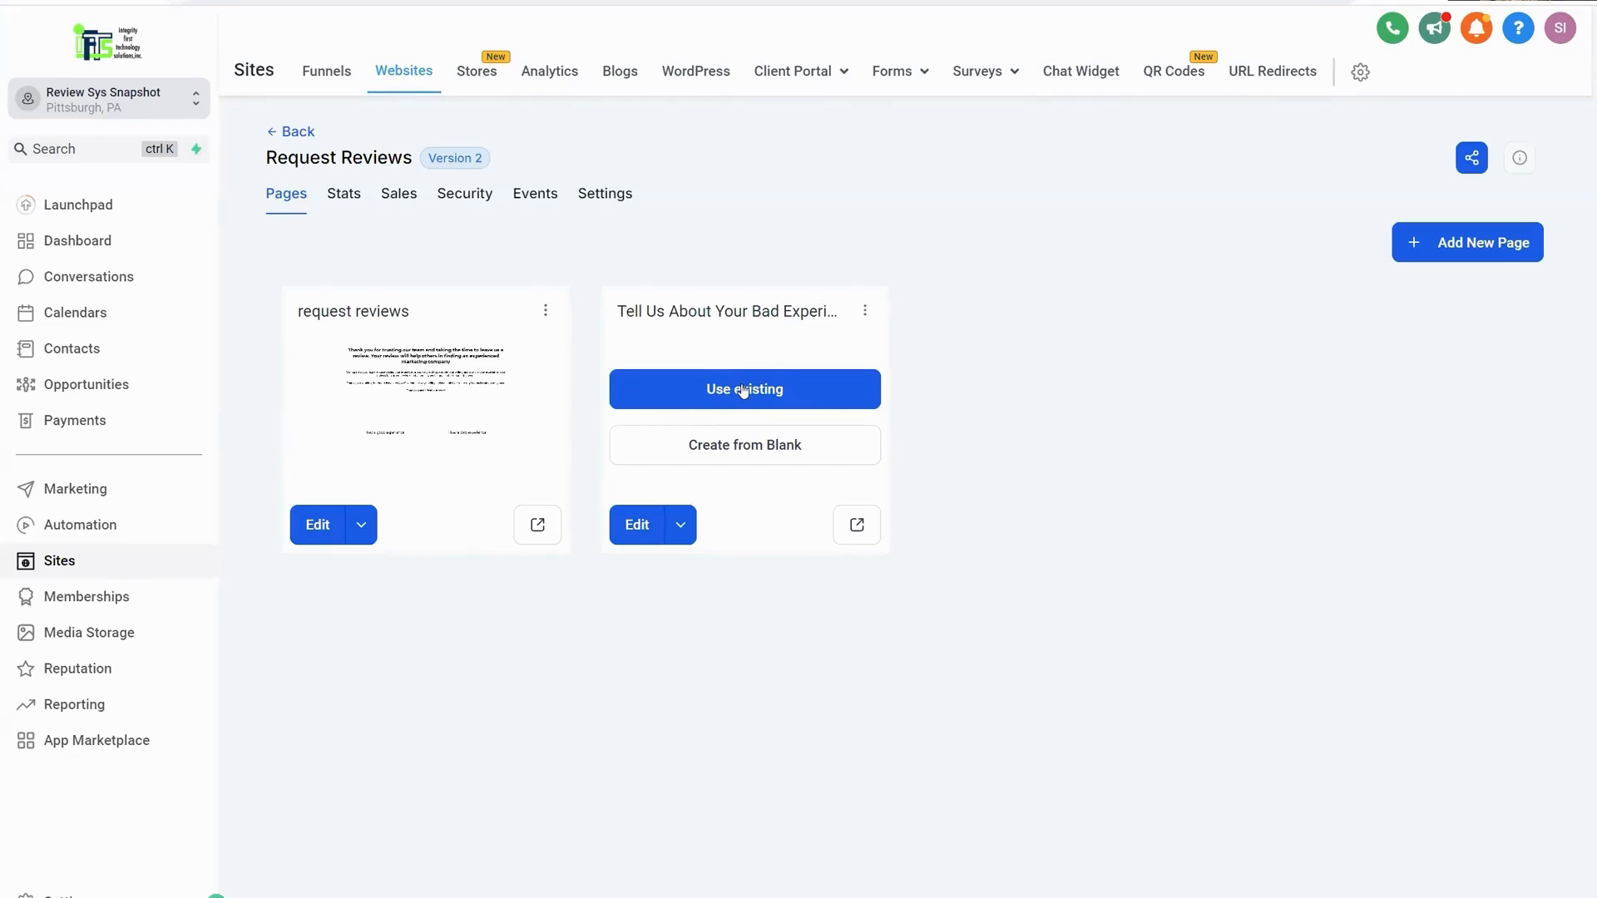
{"action": "left_click", "coordinate": [772, 449]}
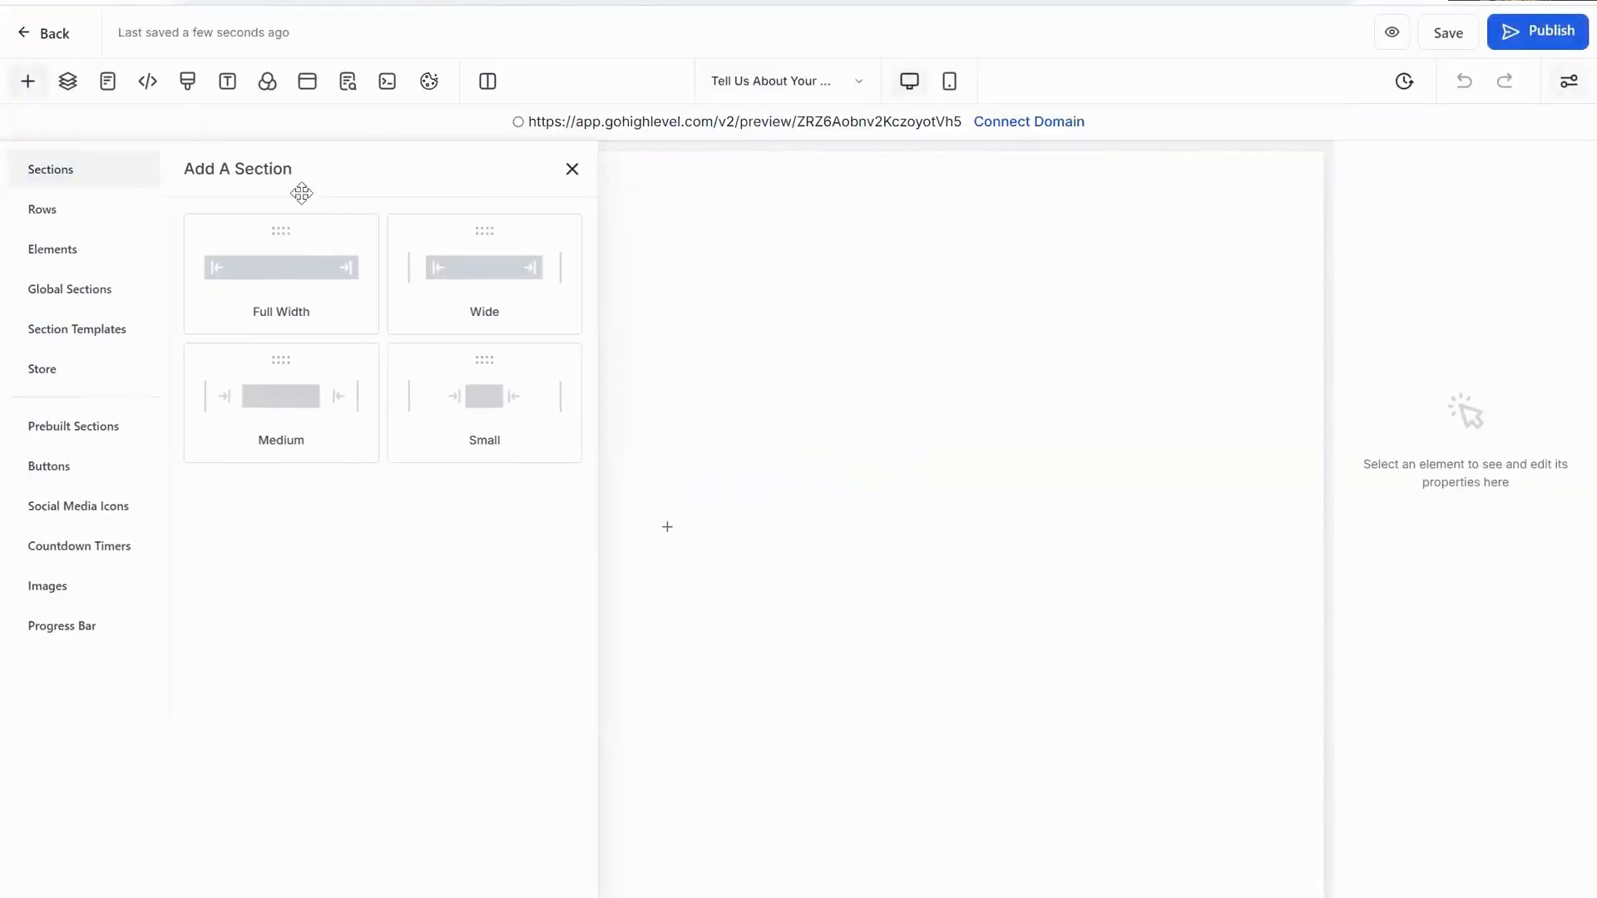
Add a full-width section with a one-column row holding the IFTSLogoInverse.png image
{"action": "left_click", "coordinate": [296, 262]}
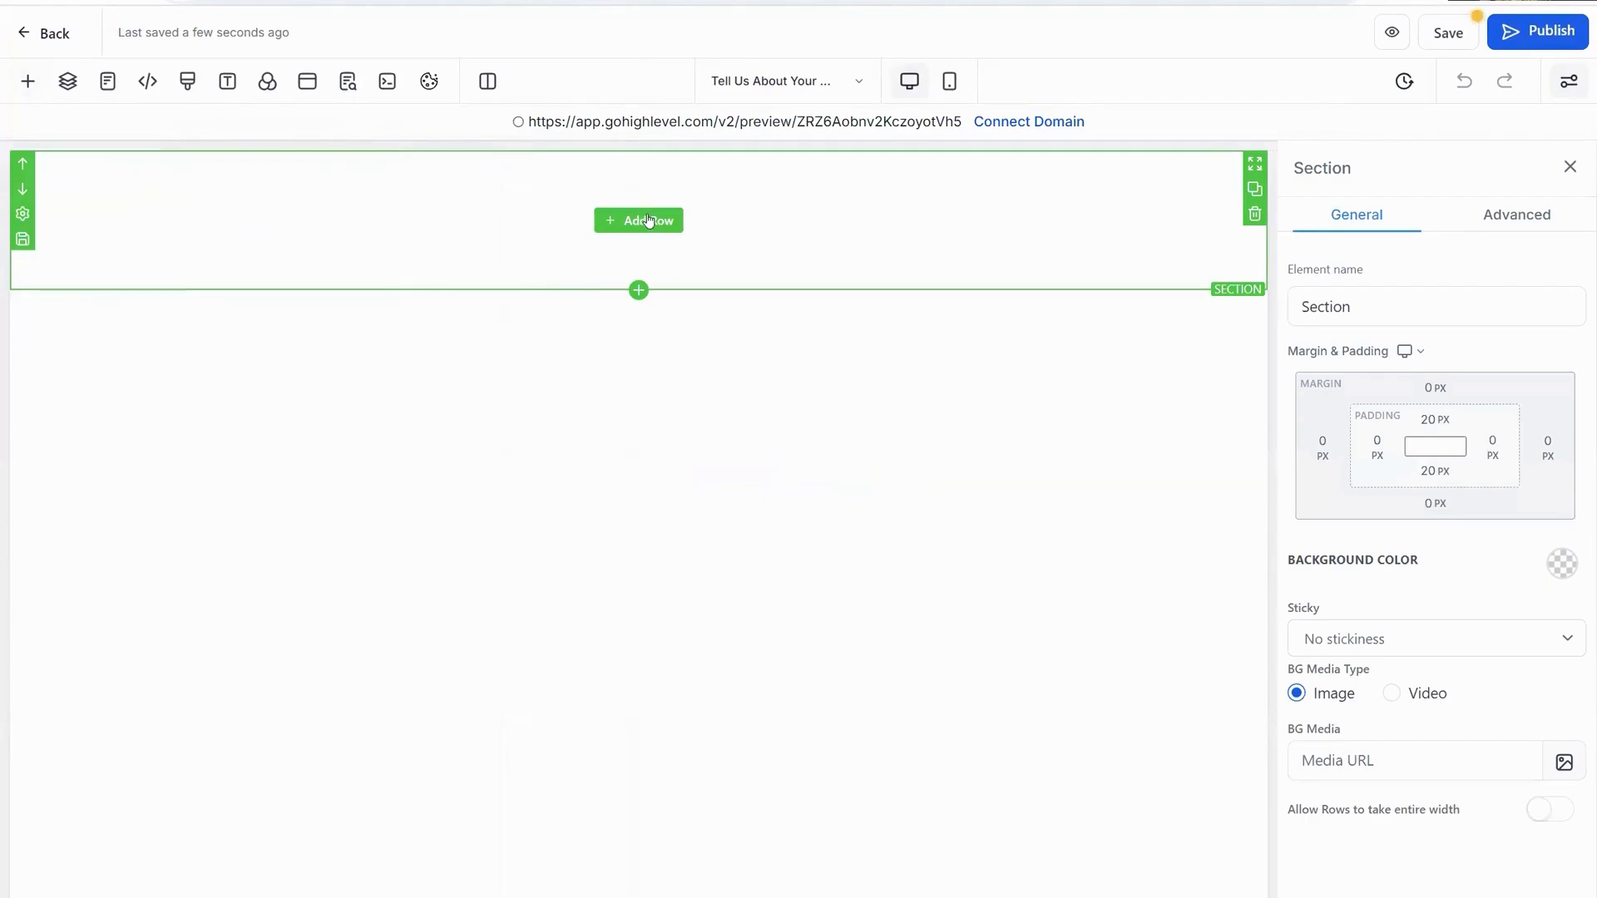
{"action": "left_click", "coordinate": [649, 220]}
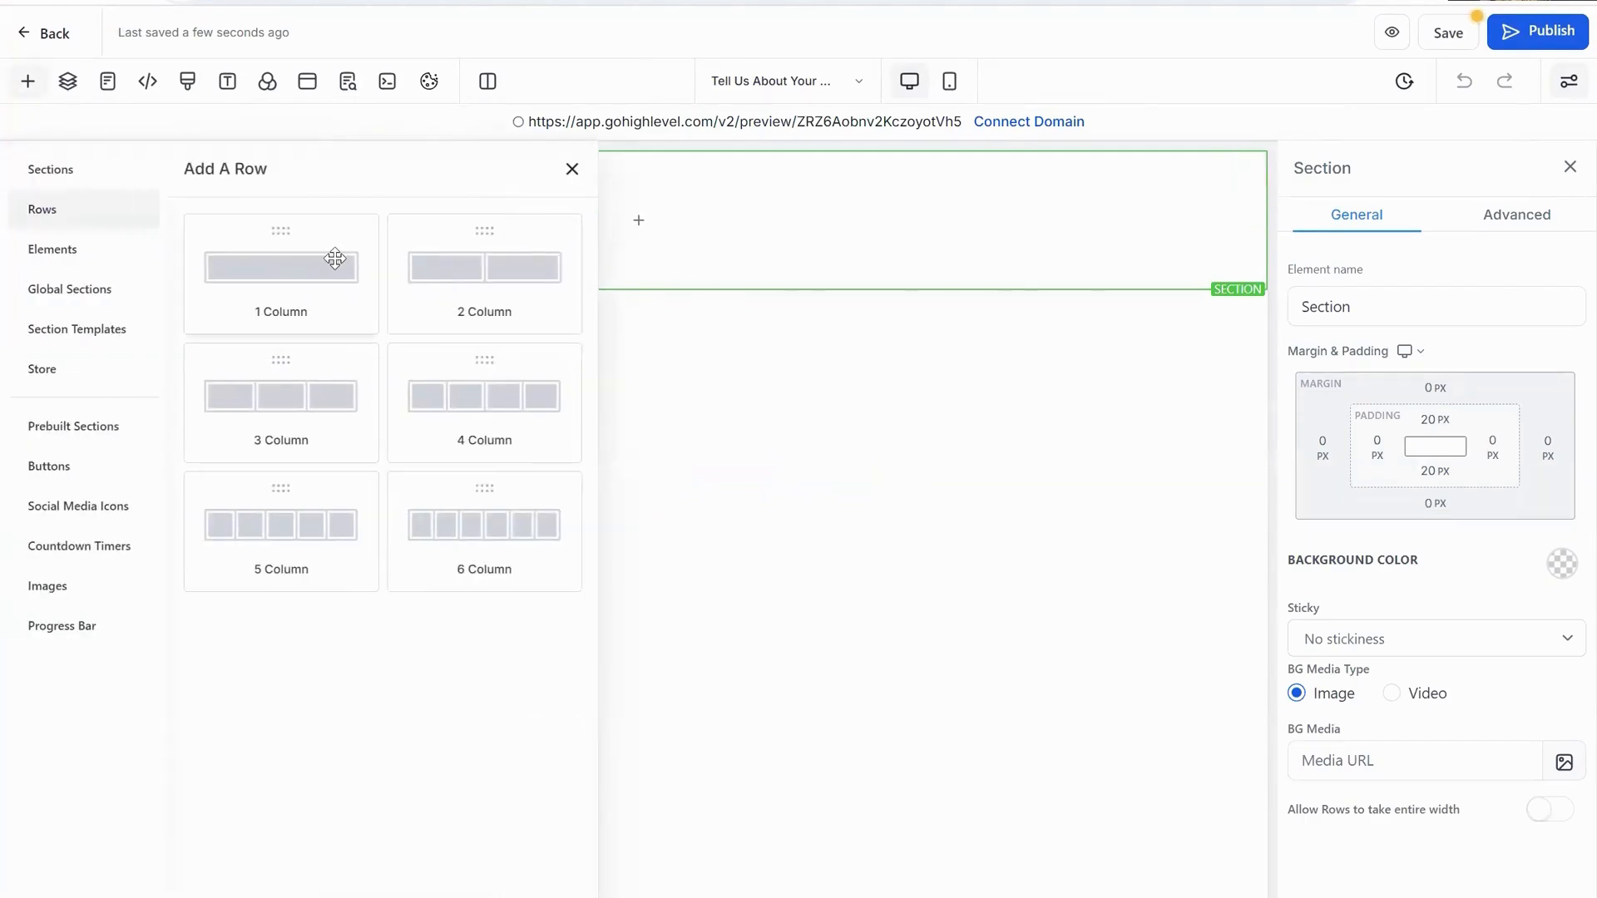
{"action": "left_click", "coordinate": [336, 260]}
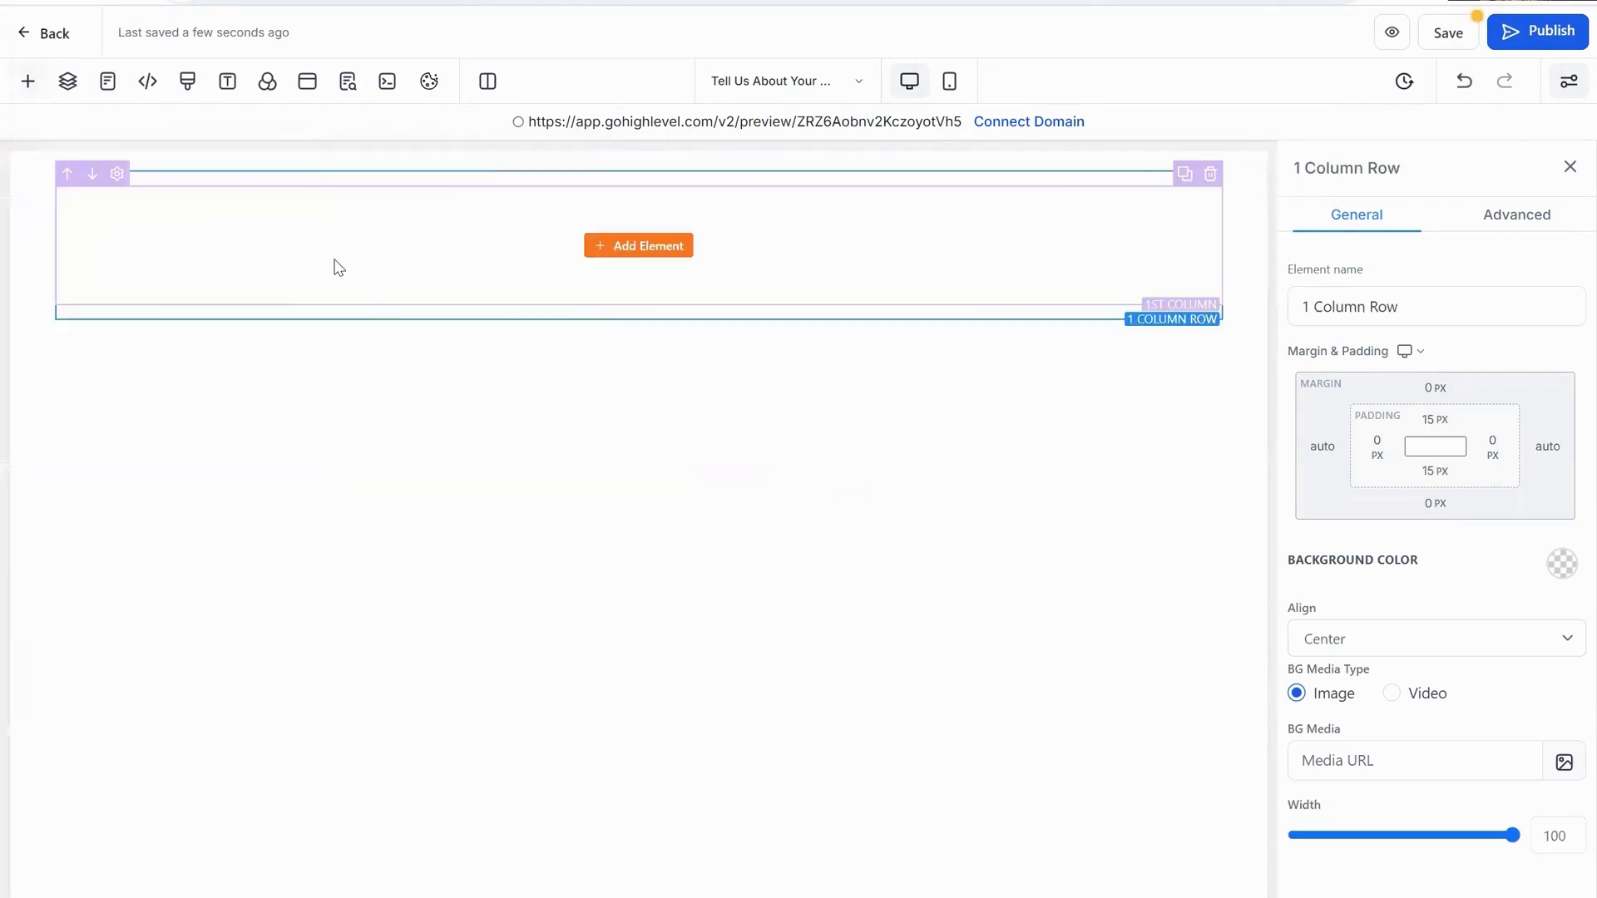
{"action": "left_click", "coordinate": [647, 250]}
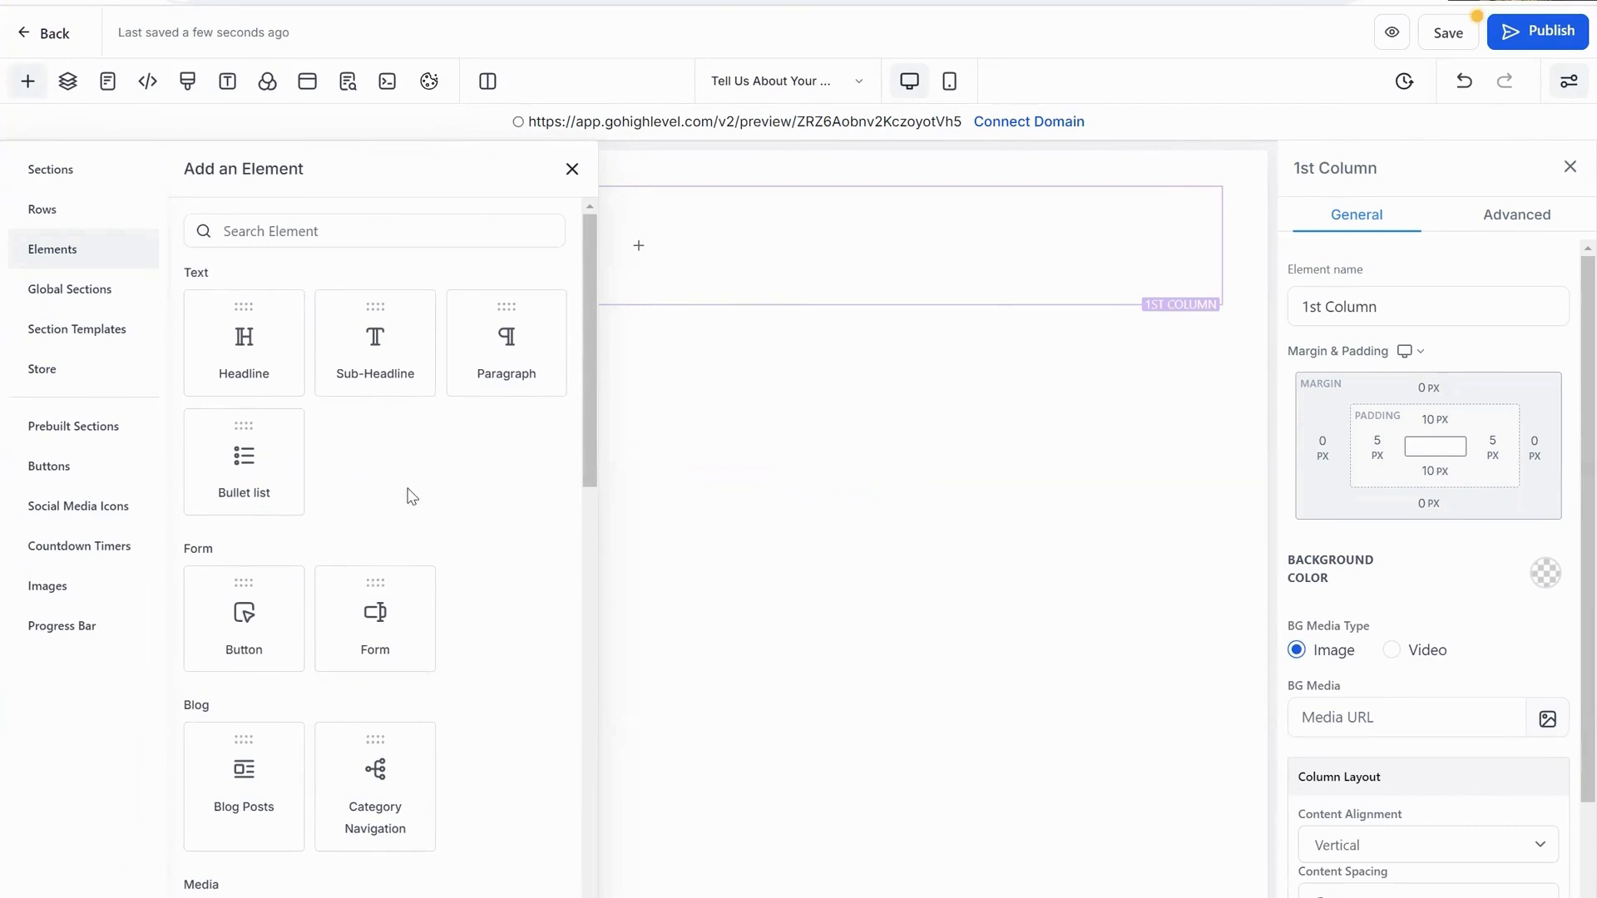
{"action": "scroll", "coordinate": [412, 497], "scroll_direction": "down", "scroll_amount": 1}
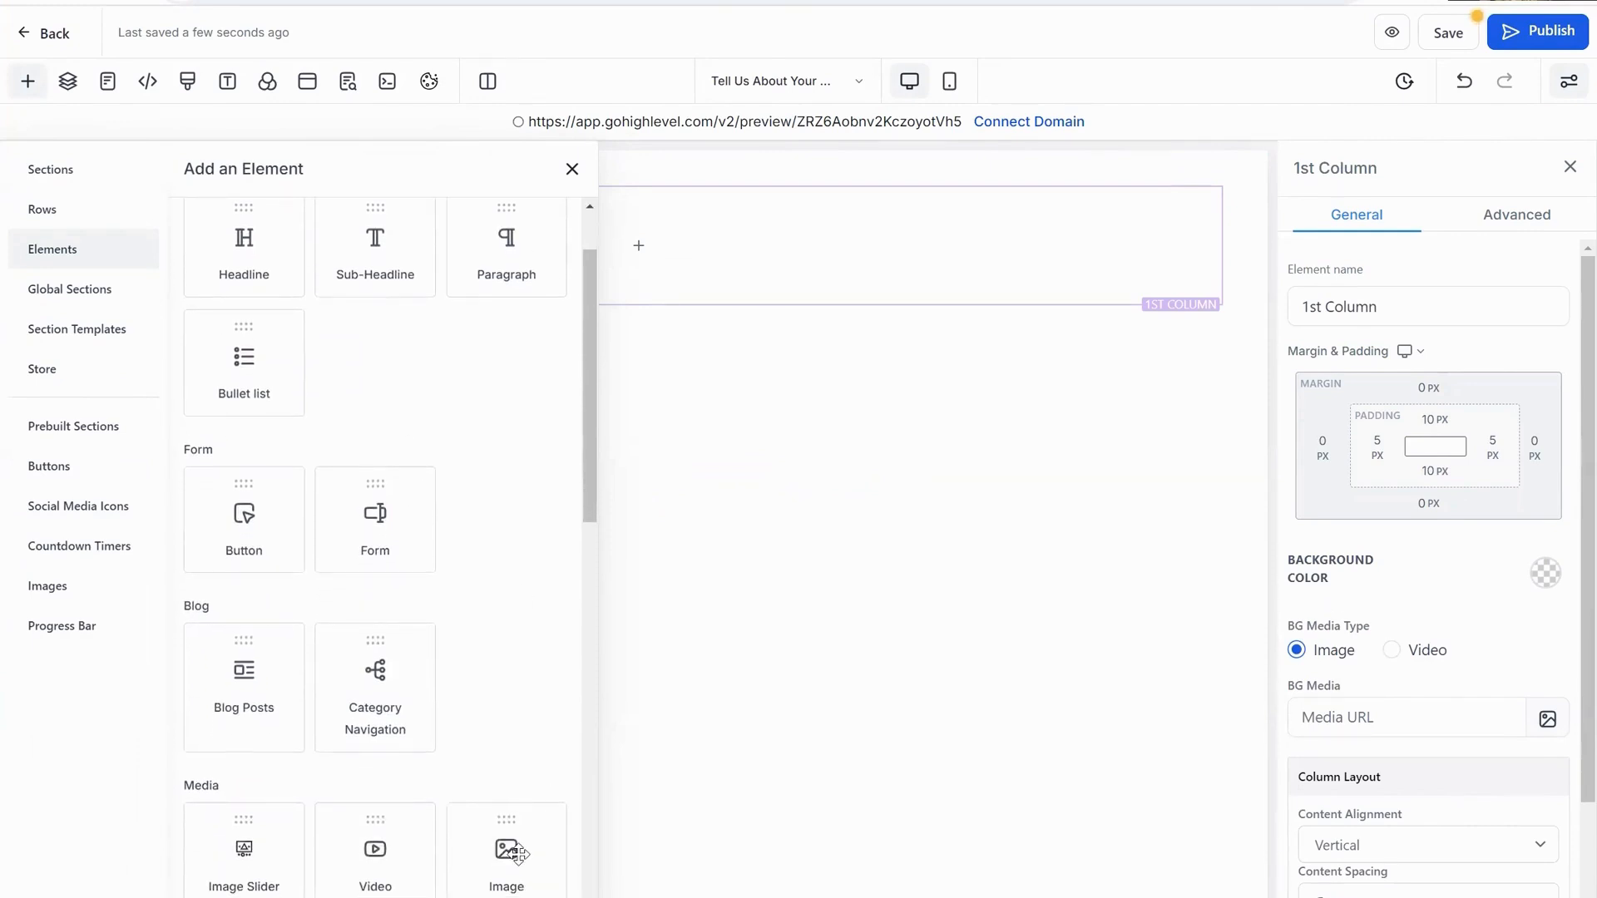
{"action": "left_click", "coordinate": [546, 801]}
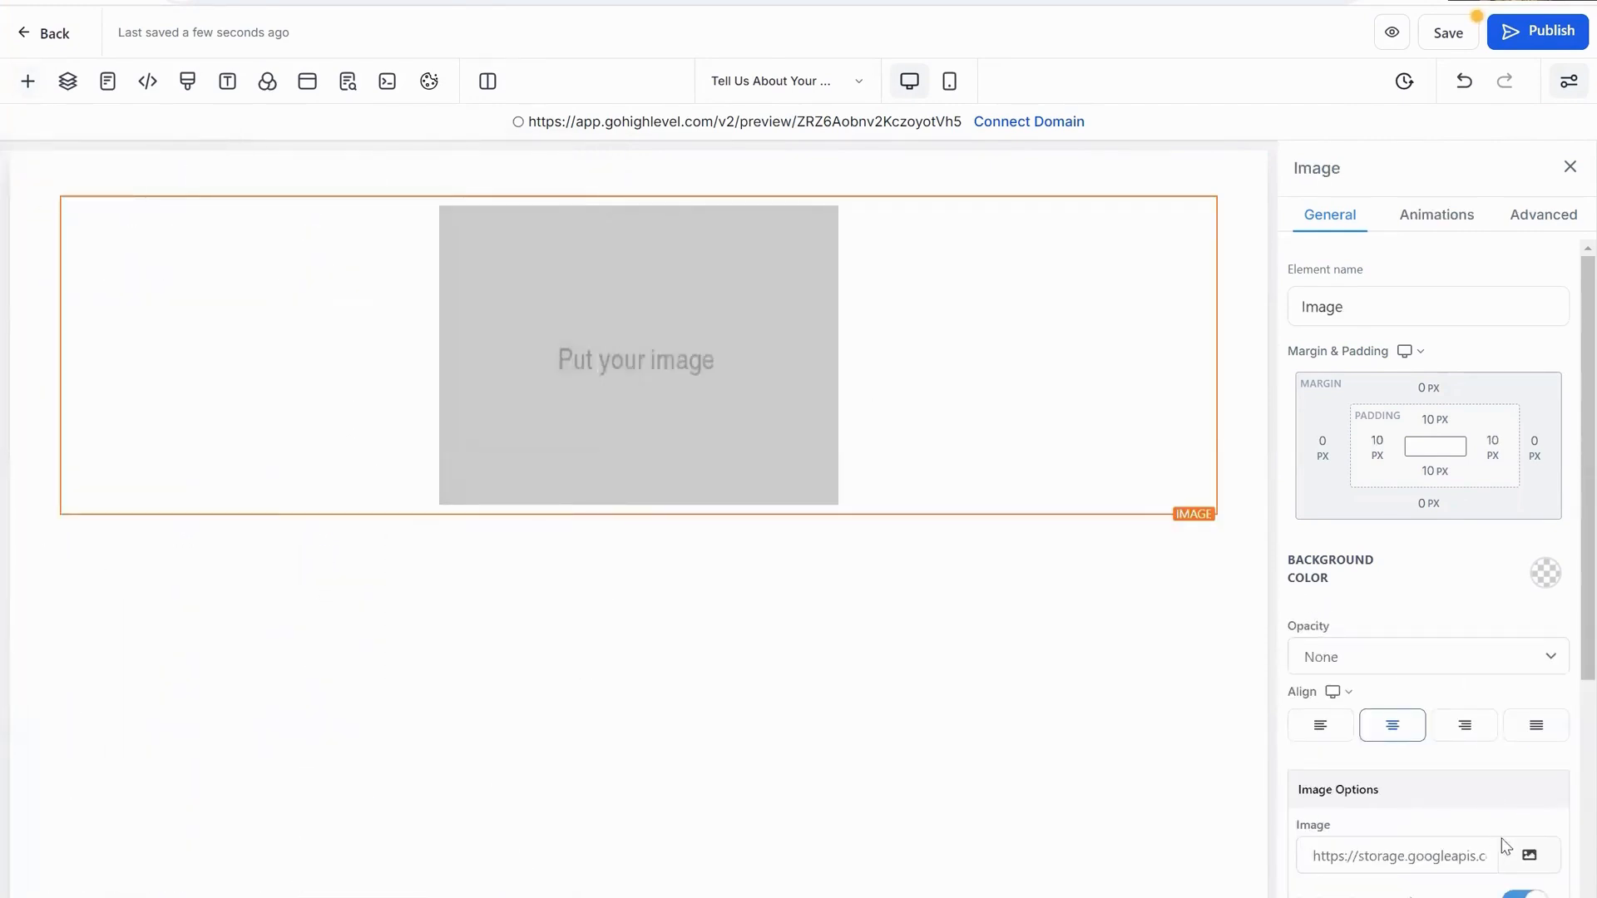
{"action": "left_click", "coordinate": [1527, 861]}
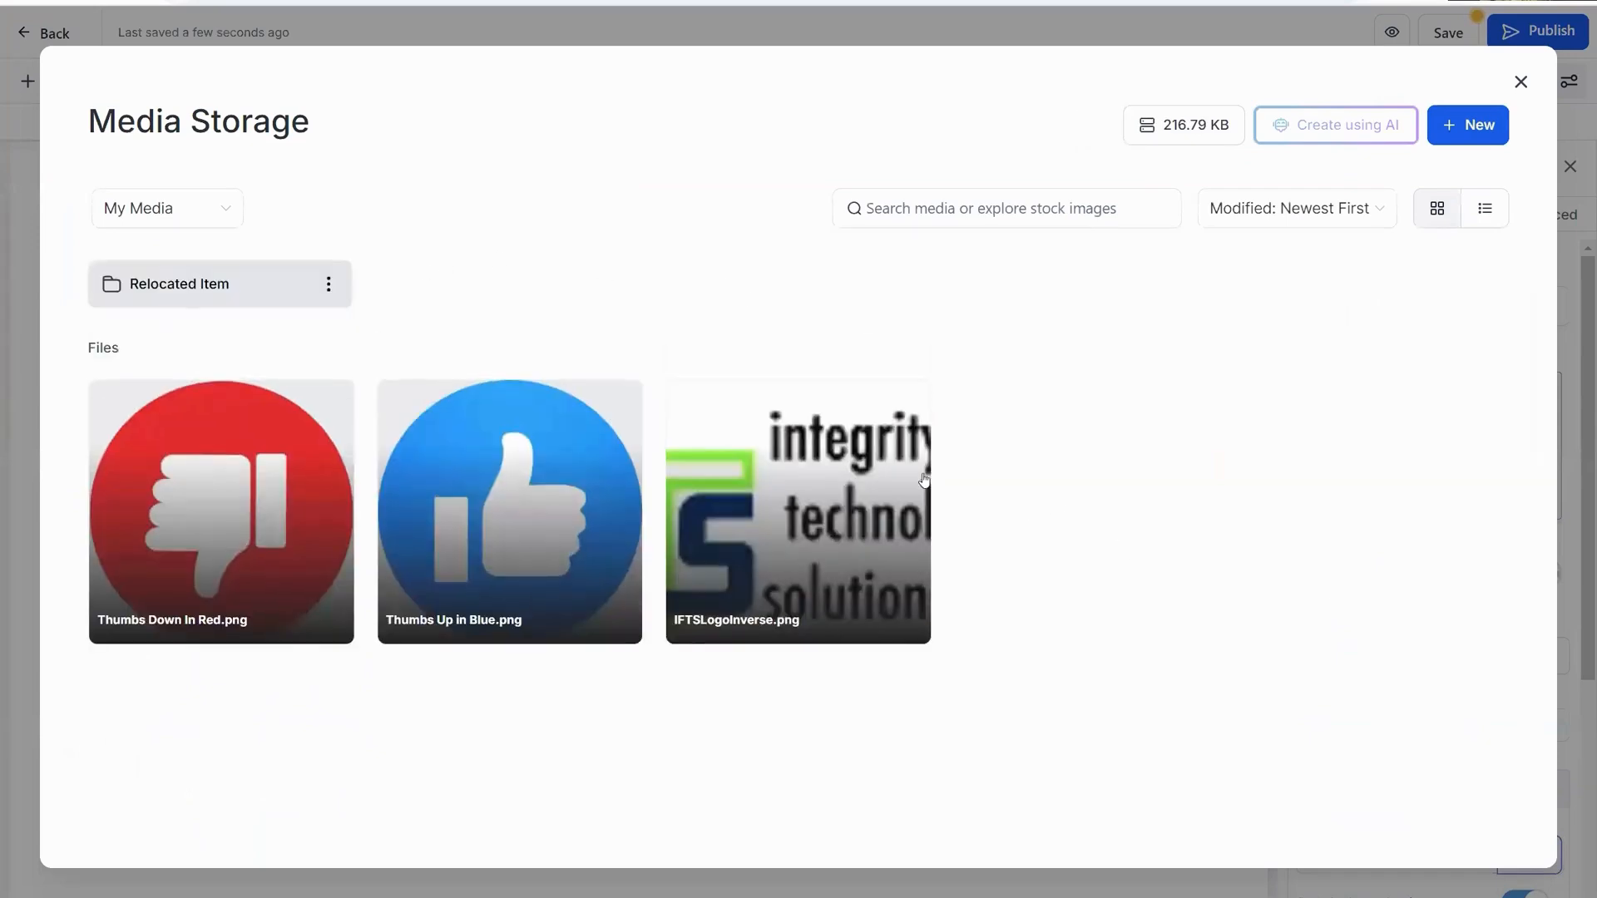
{"action": "left_click", "coordinate": [801, 487]}
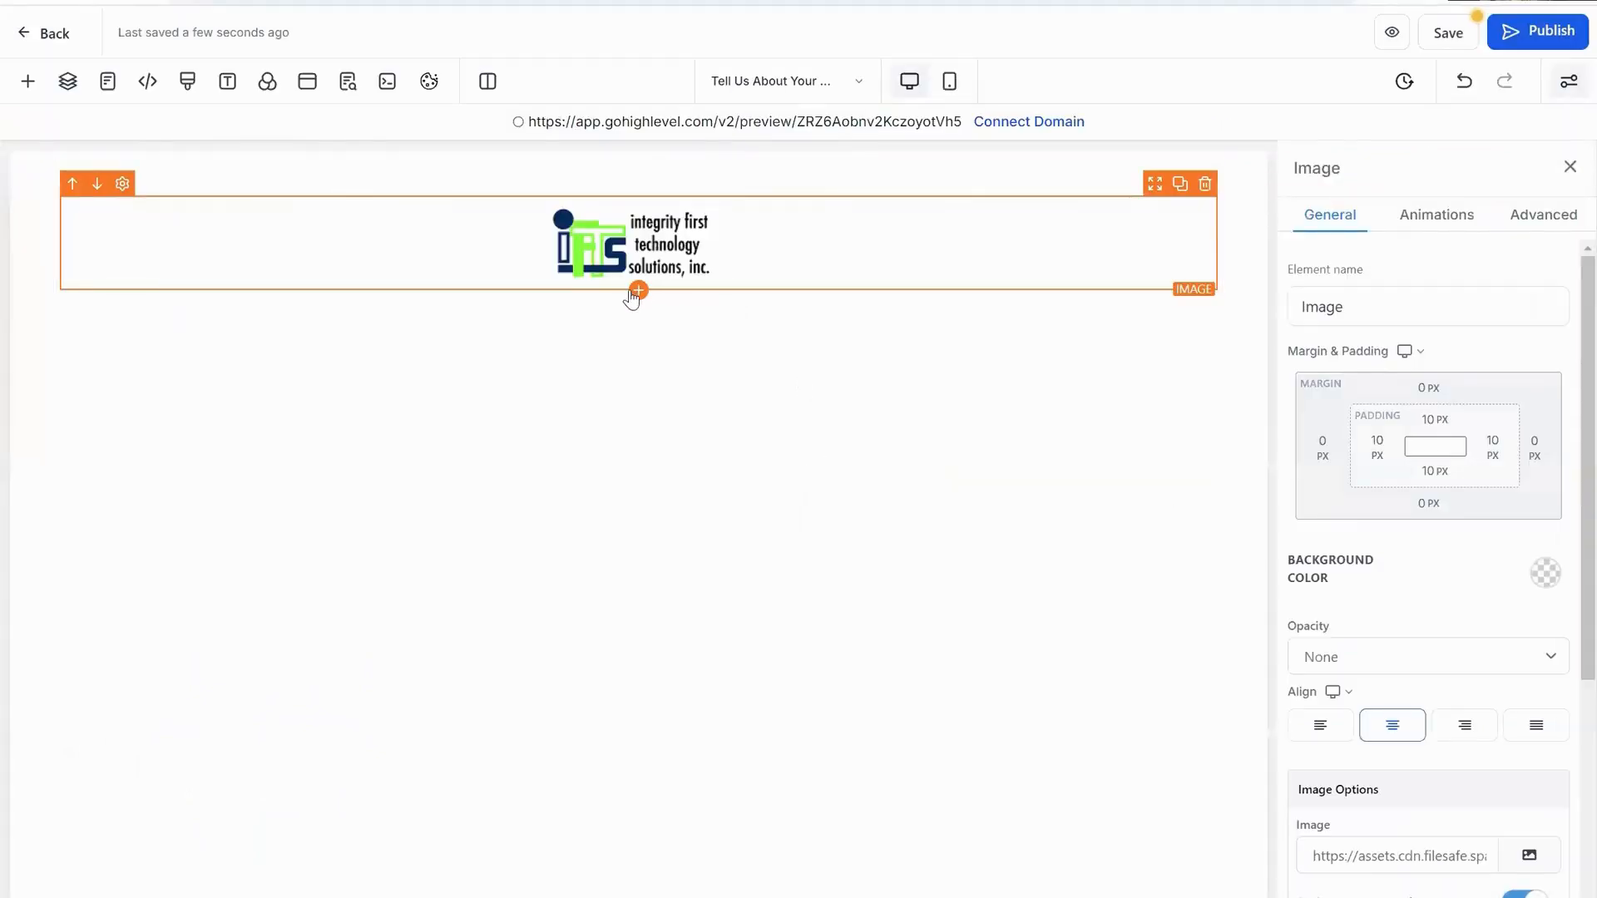
{"action": "left_click", "coordinate": [637, 292]}
Insert a headline below the logo reading 'Please tell us about your experience with our company'
{"action": "left_click", "coordinate": [250, 260]}
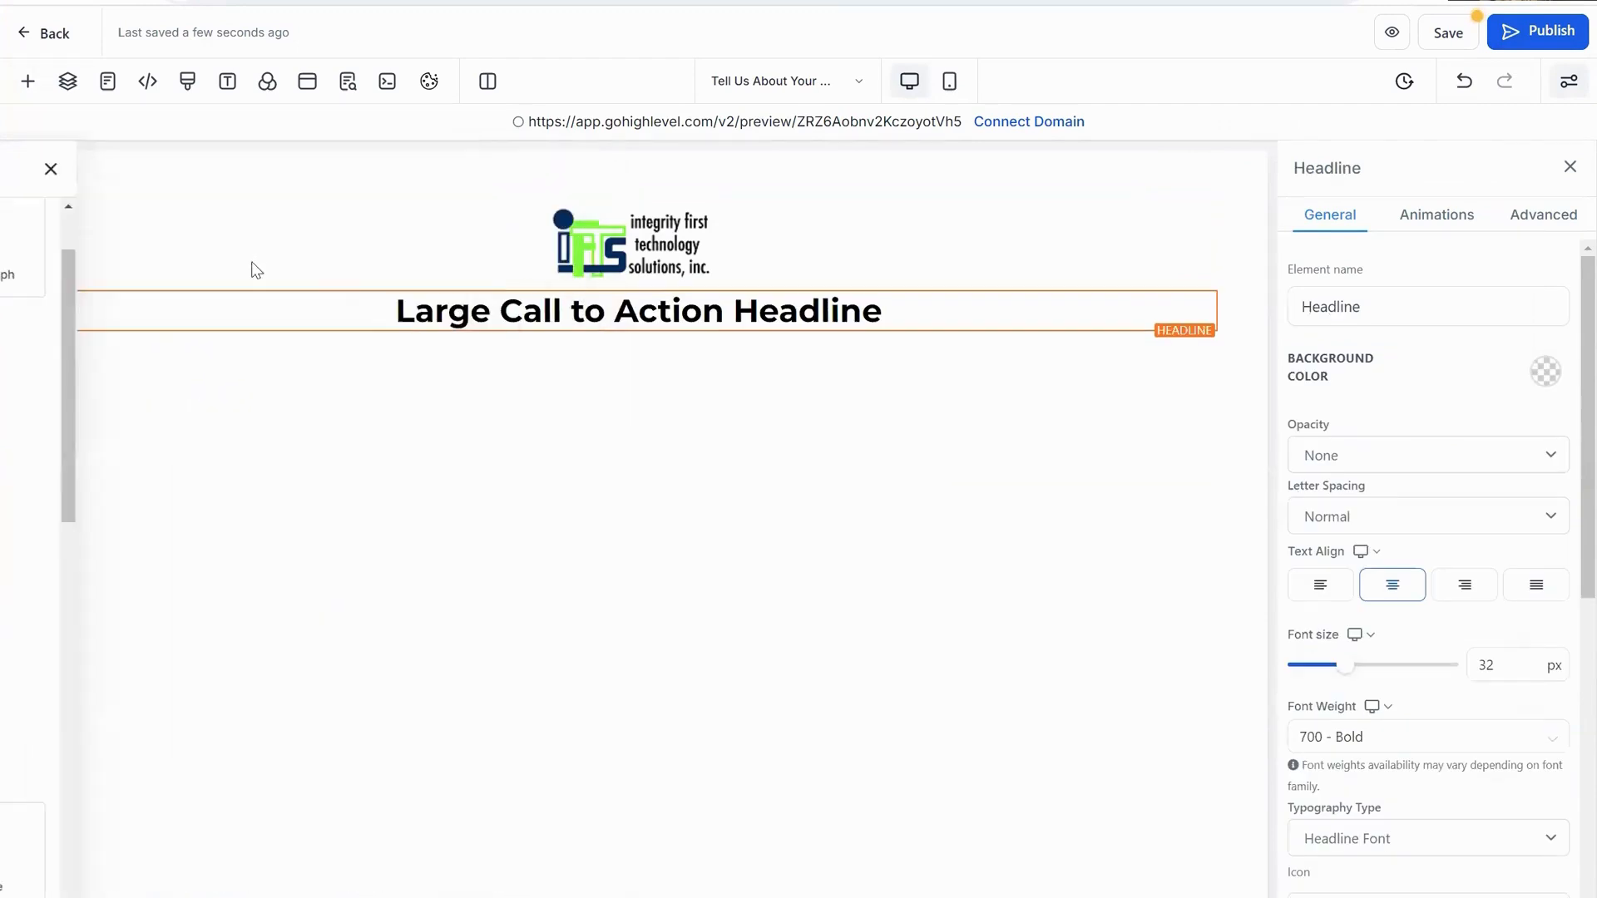
{"action": "left_click", "coordinate": [606, 314]}
{"action": "triple_click", "coordinate": [611, 314]}
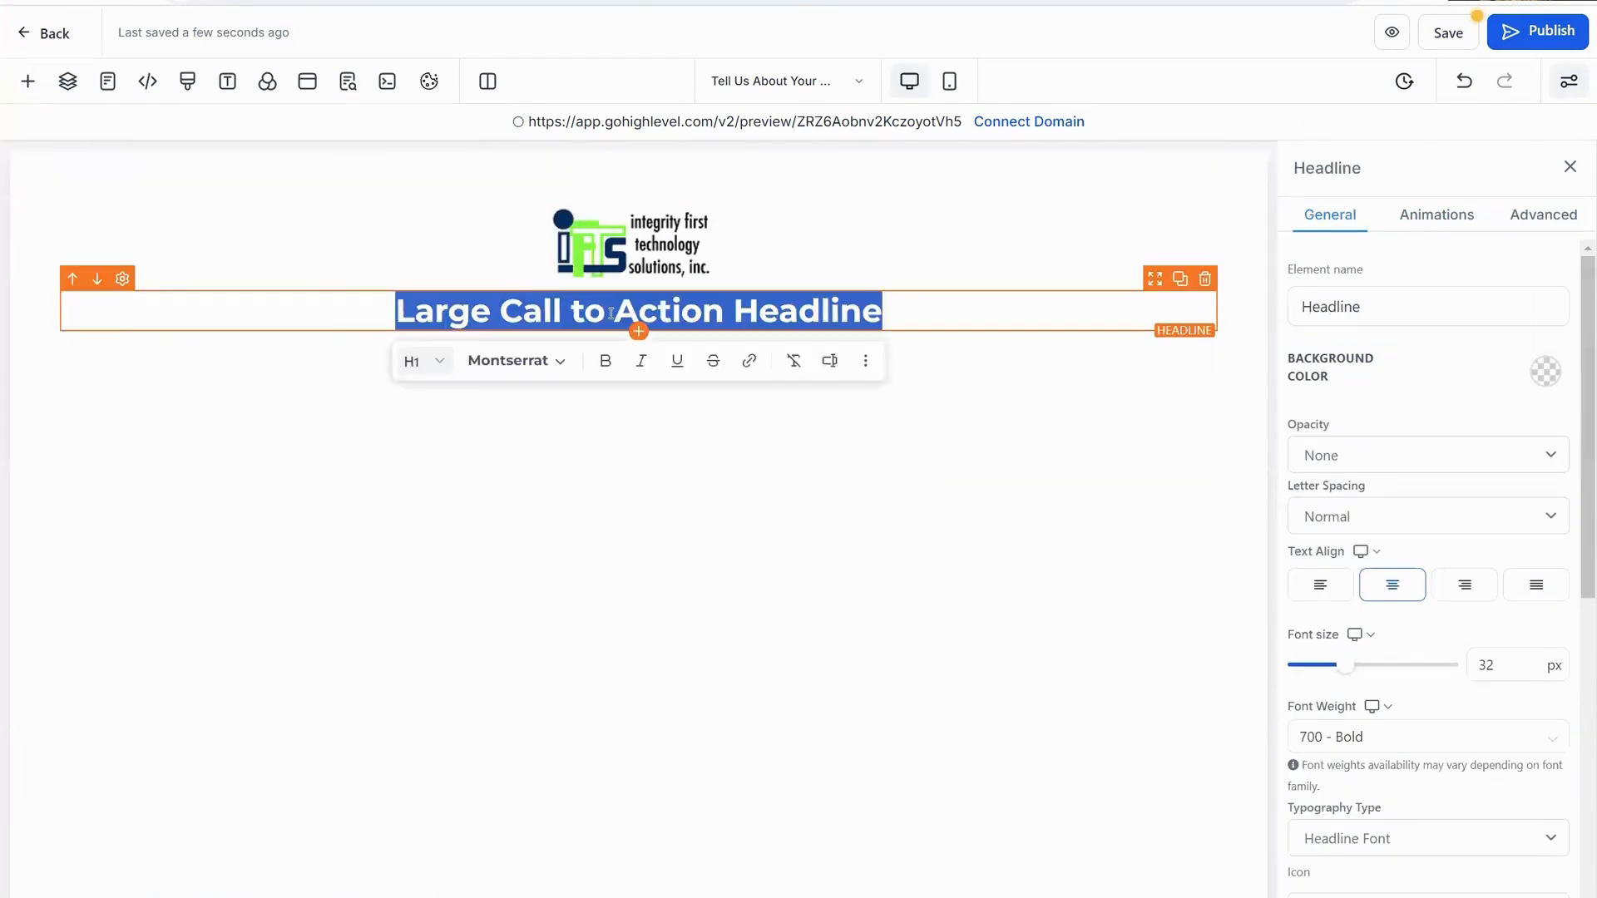
{"action": "type", "text": "Please tell"}
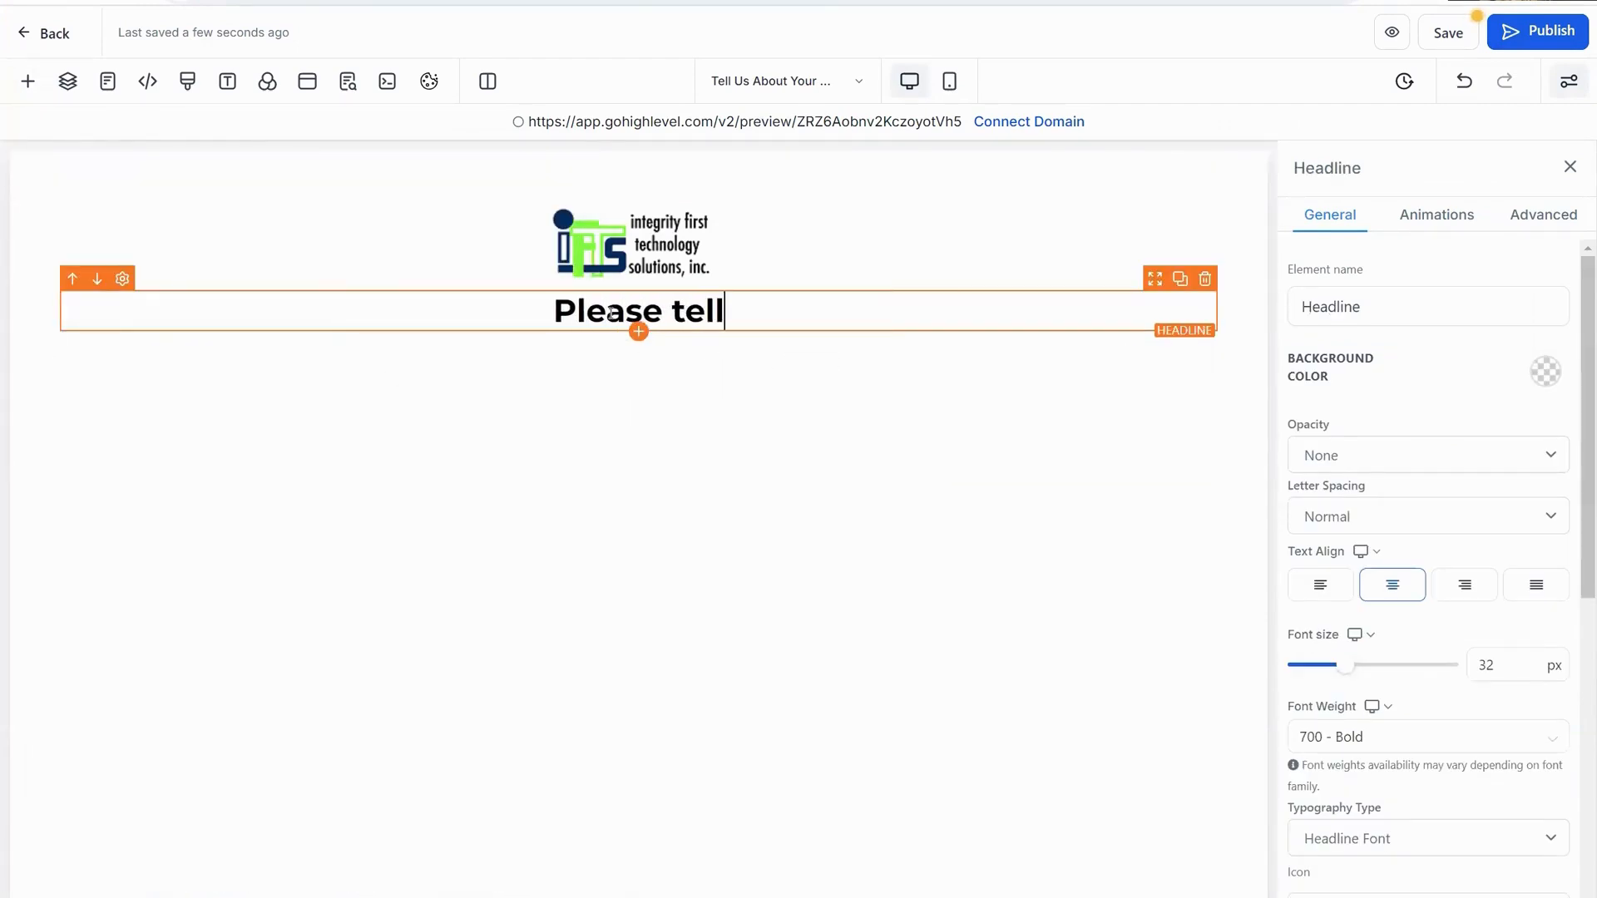
{"action": "type", "text": " us about your "}
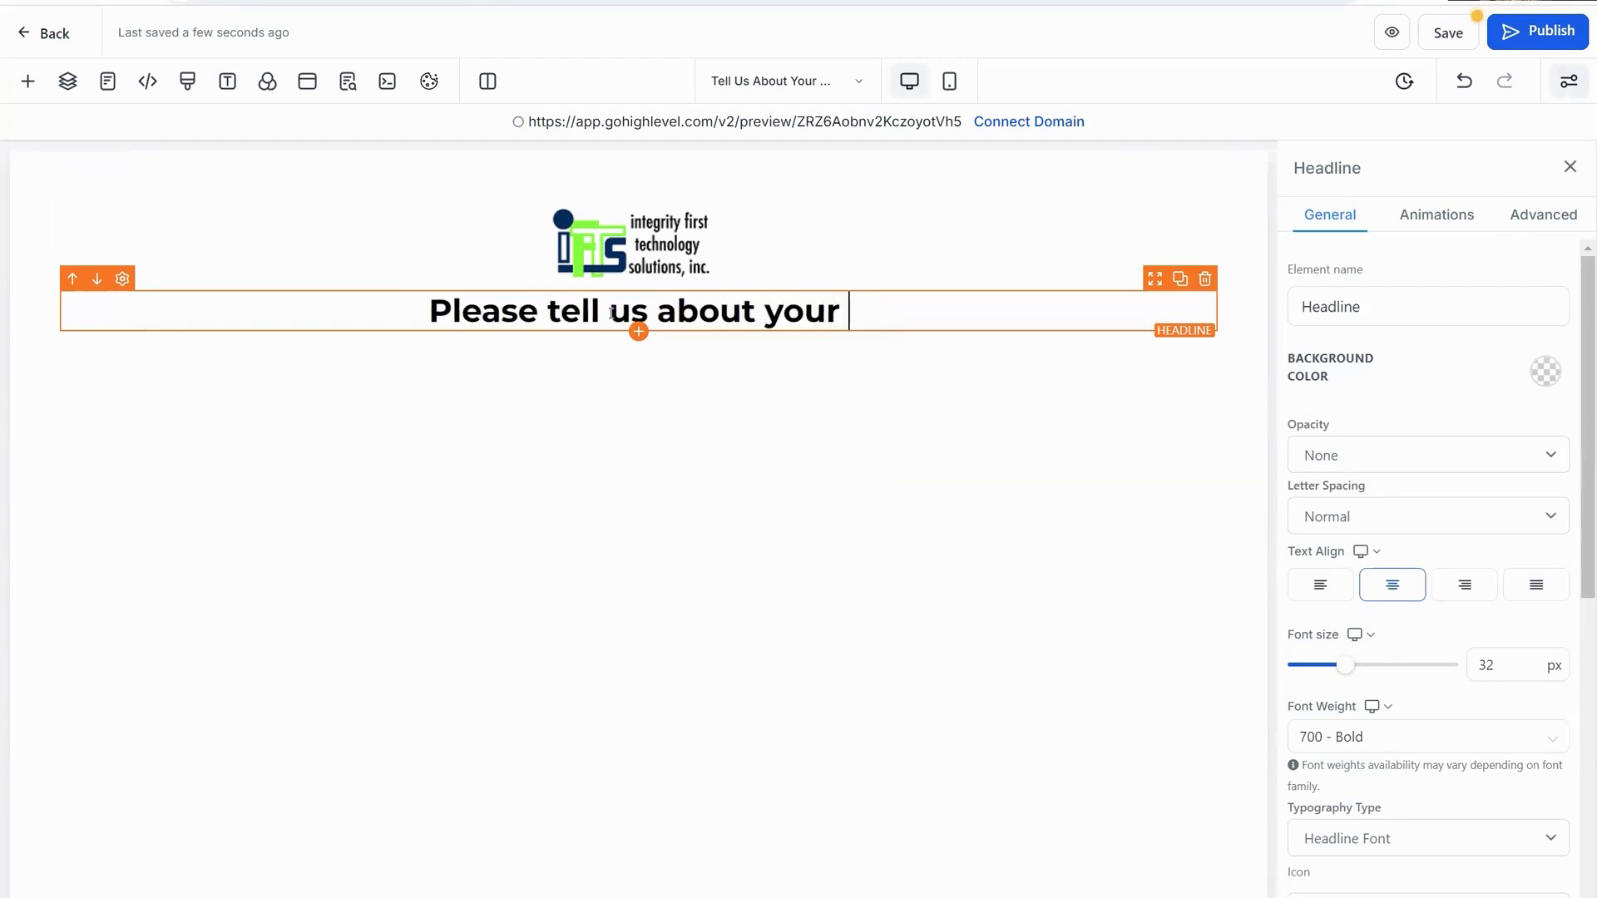
{"action": "type", "text": "experience "}
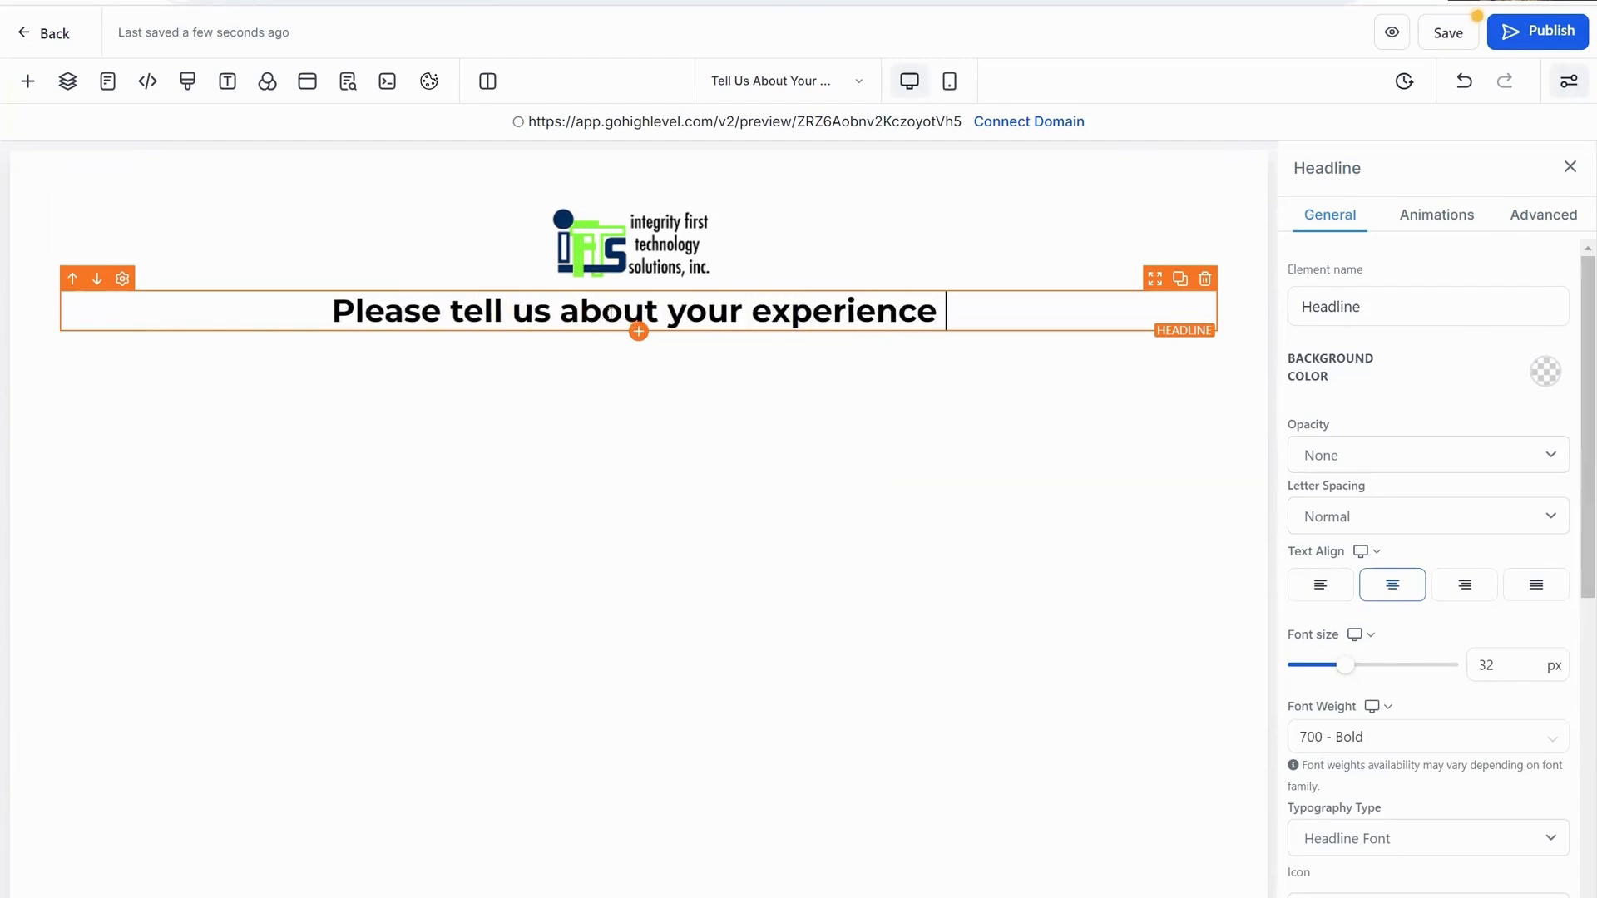
{"action": "type", "text": "with our company"}
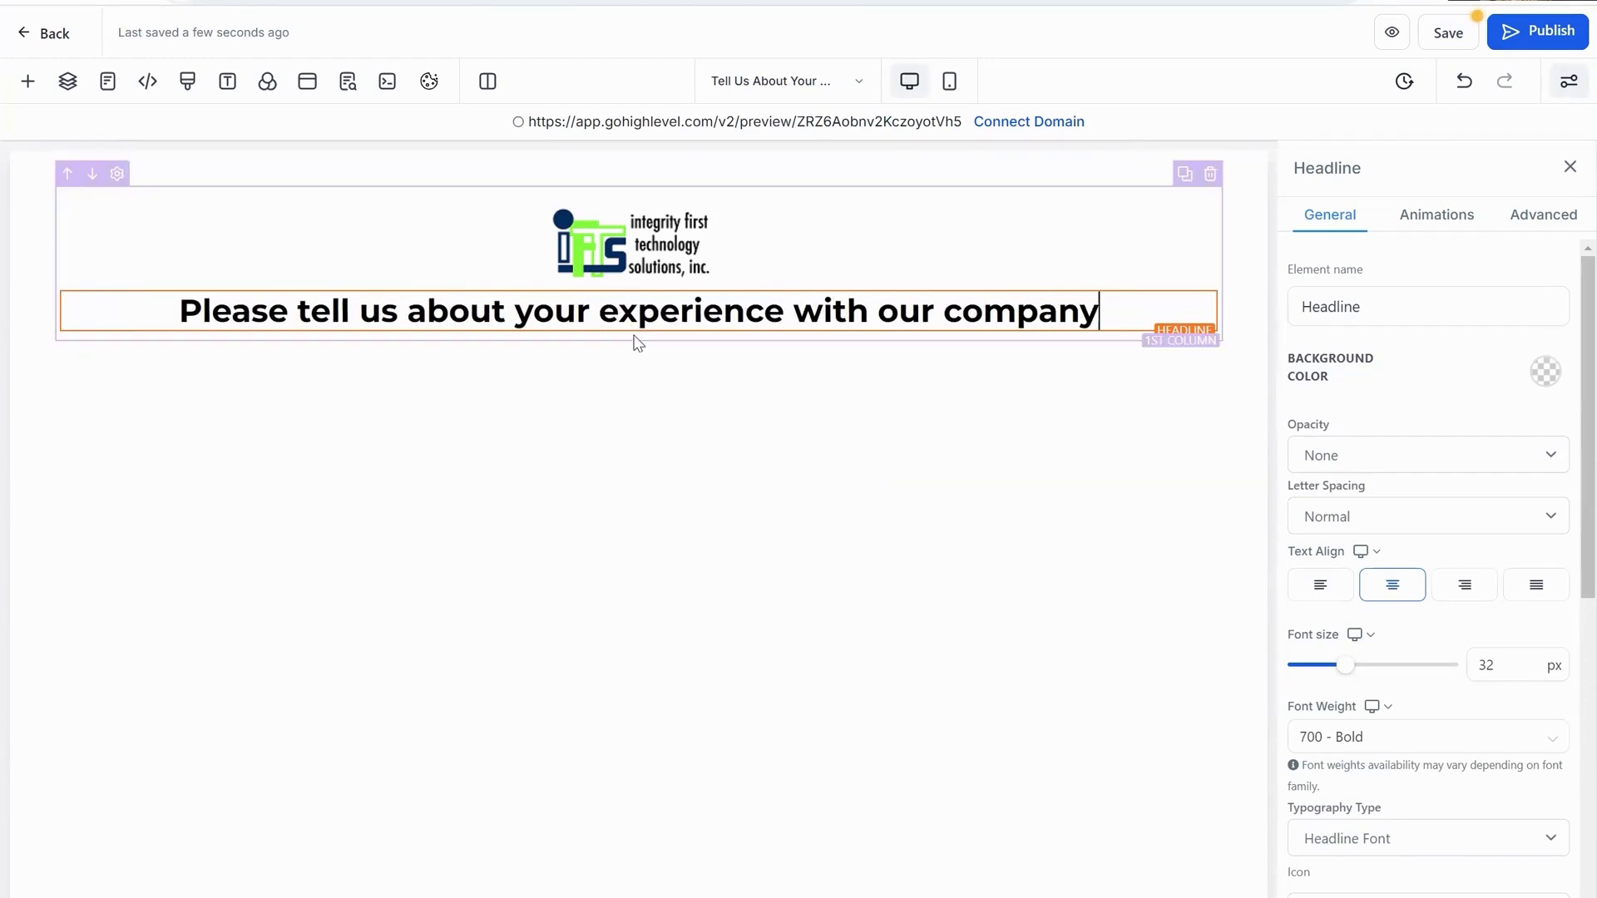
{"action": "left_click", "coordinate": [639, 332]}
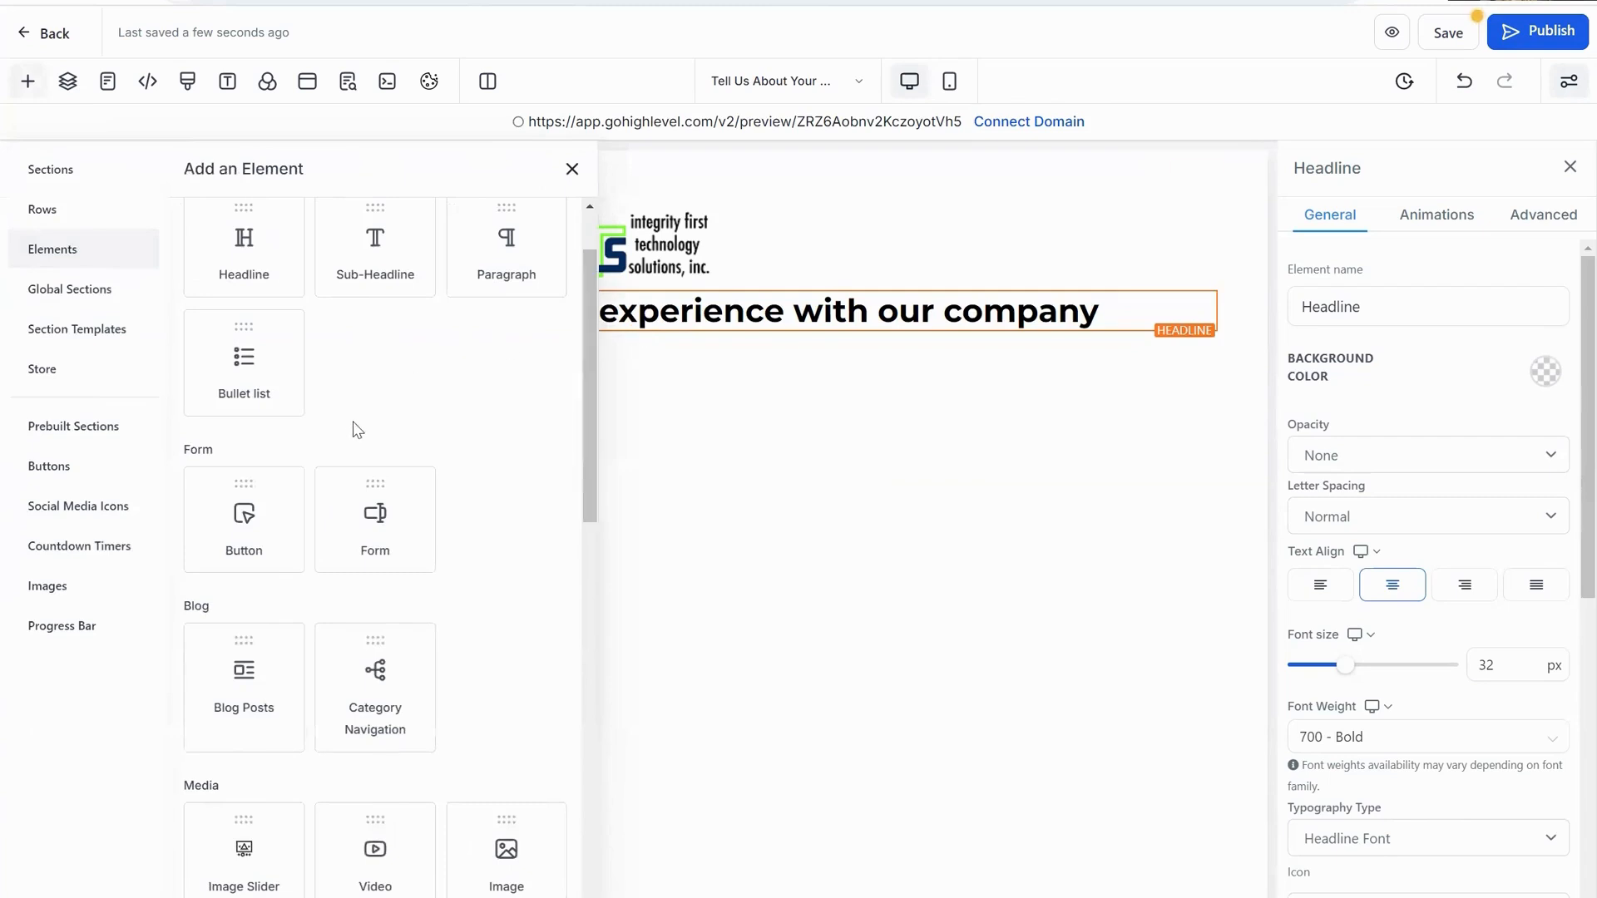
Insert a Form element below the headline and select the Bad Experience Form in its picker
{"action": "scroll", "coordinate": [367, 418], "scroll_direction": "down", "scroll_amount": 3}
{"action": "scroll", "coordinate": [367, 418], "scroll_direction": "down", "scroll_amount": 3}
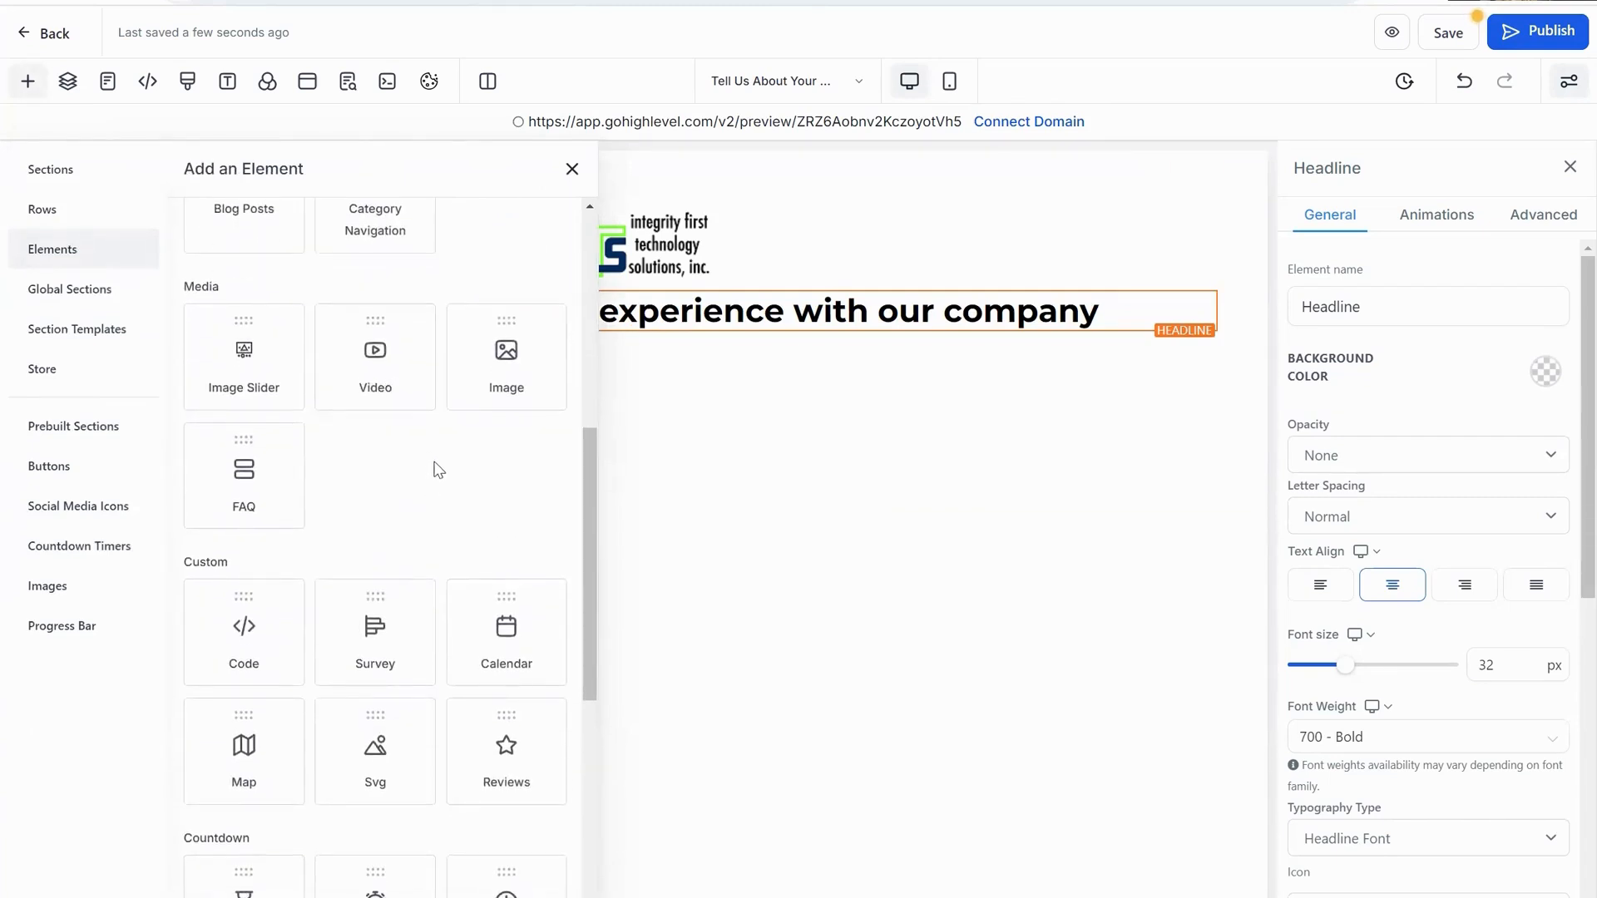
{"action": "scroll", "coordinate": [440, 467], "scroll_direction": "down", "scroll_amount": 2}
{"action": "scroll", "coordinate": [441, 462], "scroll_direction": "down", "scroll_amount": 7}
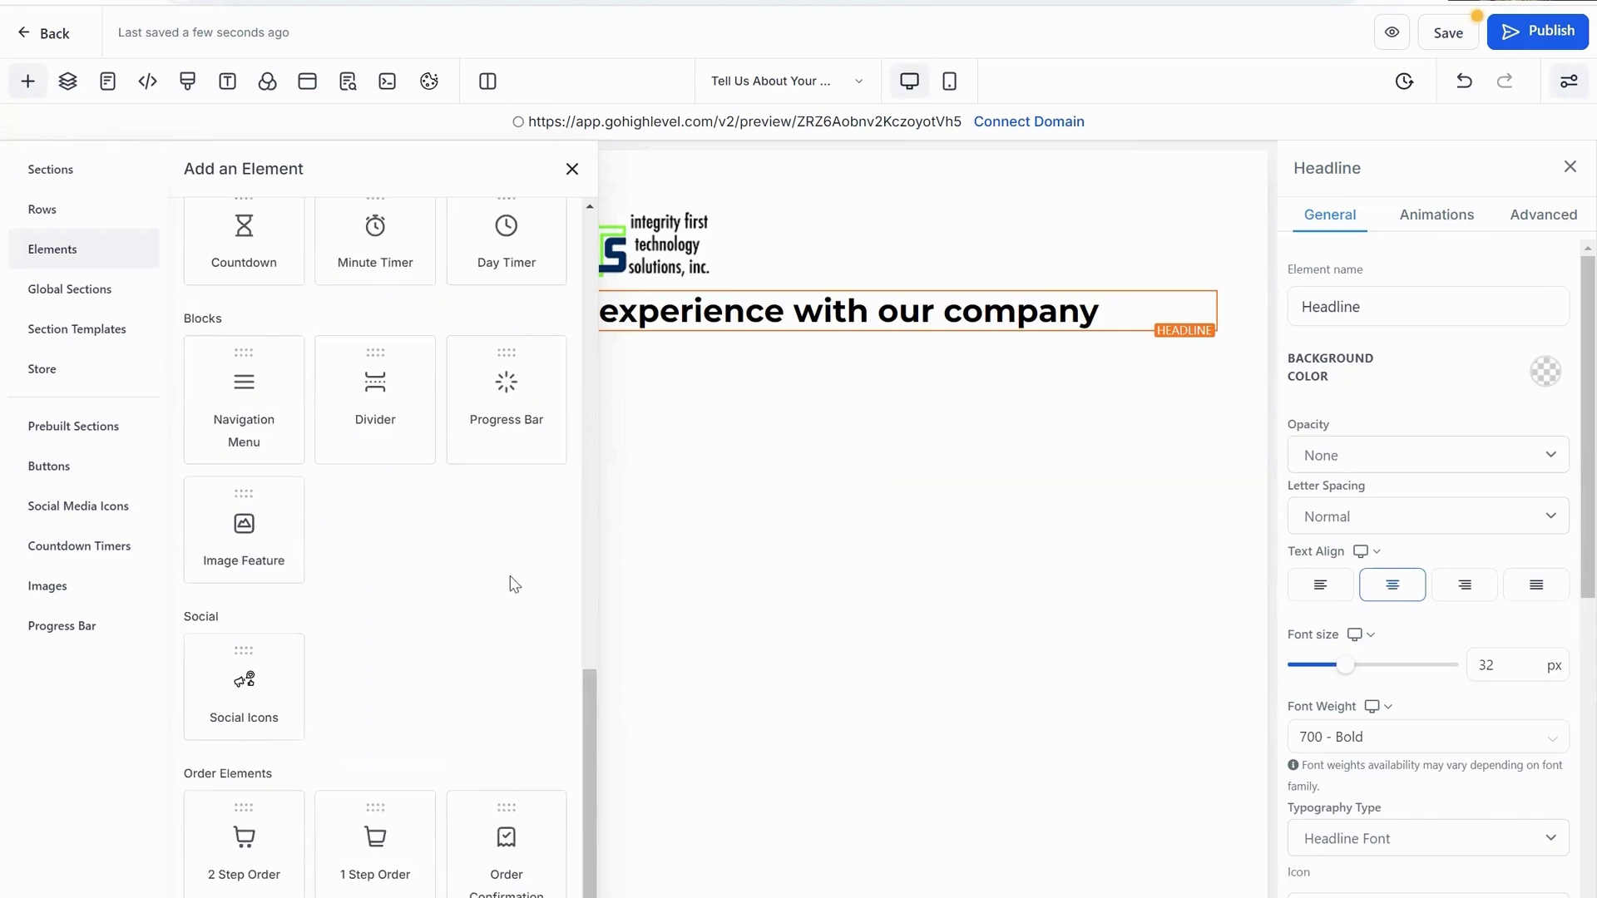
{"action": "scroll", "coordinate": [510, 580], "scroll_direction": "up", "scroll_amount": 5}
{"action": "scroll", "coordinate": [432, 383], "scroll_direction": "up", "scroll_amount": 4}
{"action": "left_click", "coordinate": [352, 229]}
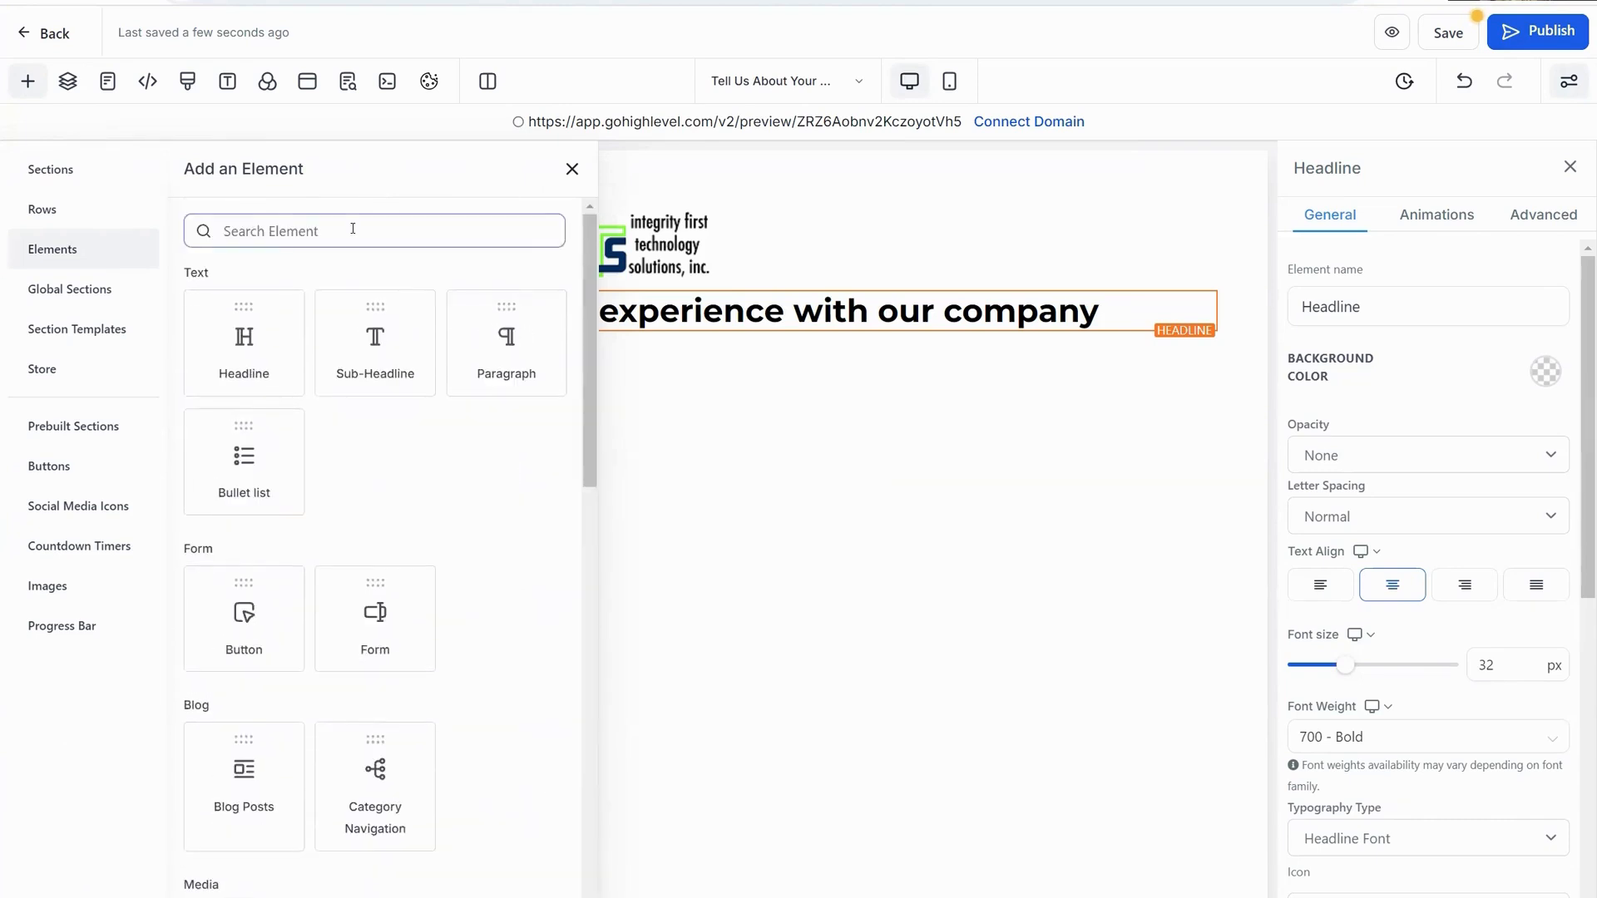
{"action": "type", "text": "form"}
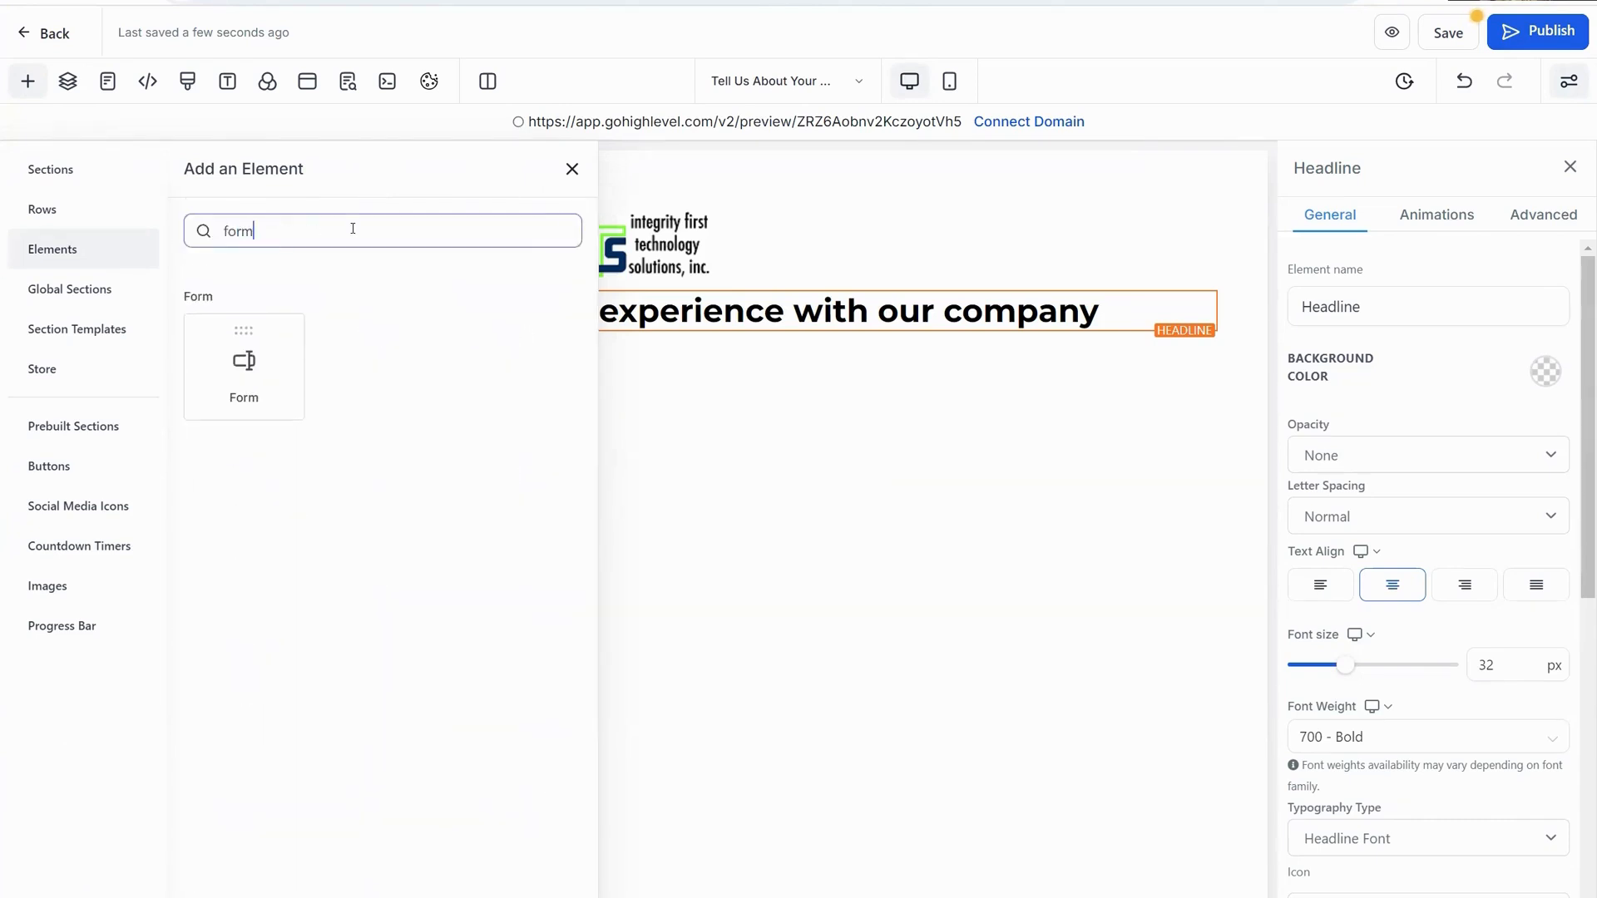
{"action": "left_click", "coordinate": [234, 366]}
{"action": "left_click", "coordinate": [748, 391]}
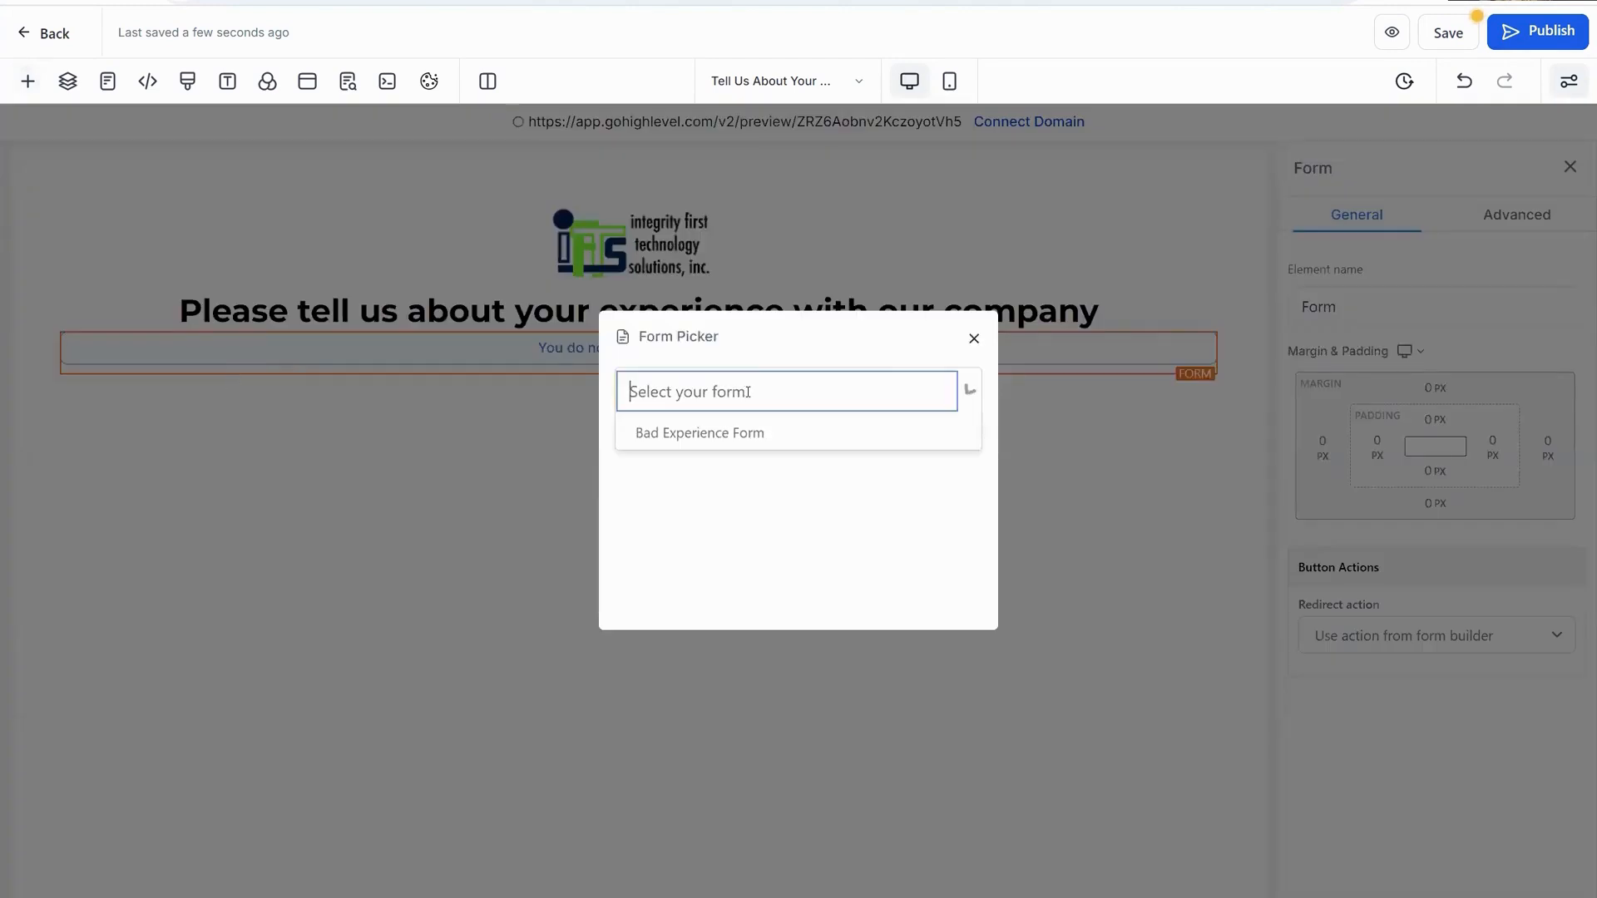
{"action": "left_click", "coordinate": [732, 435]}
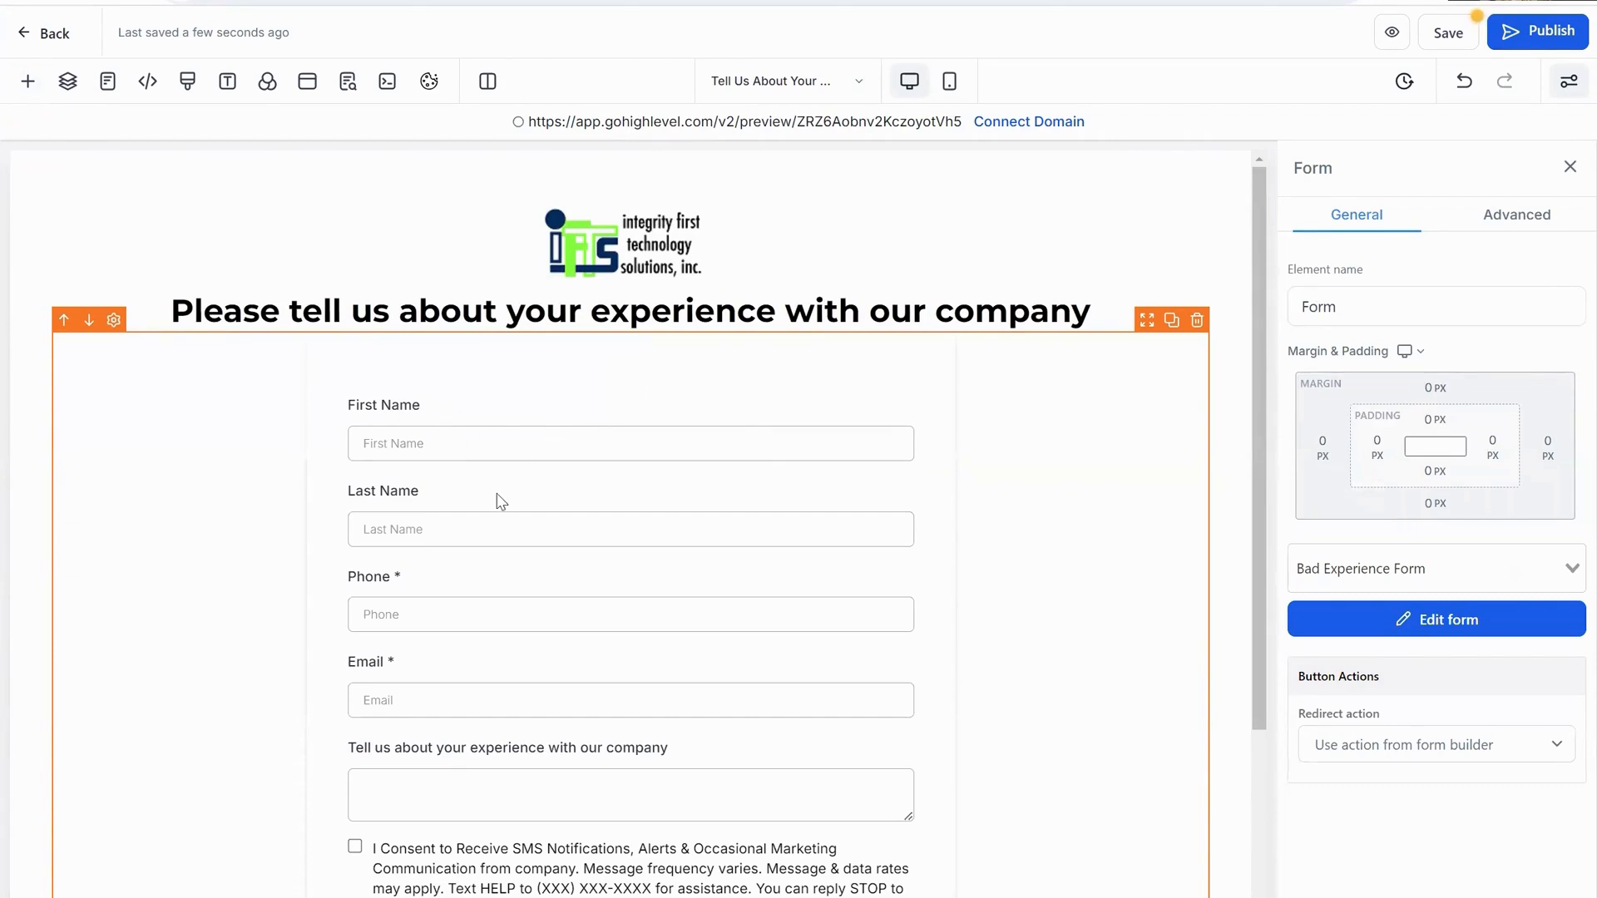
Check the embedded form, save the page, and close the SEO Meta Data panel
{"action": "scroll", "coordinate": [499, 545], "scroll_direction": "down", "scroll_amount": 2}
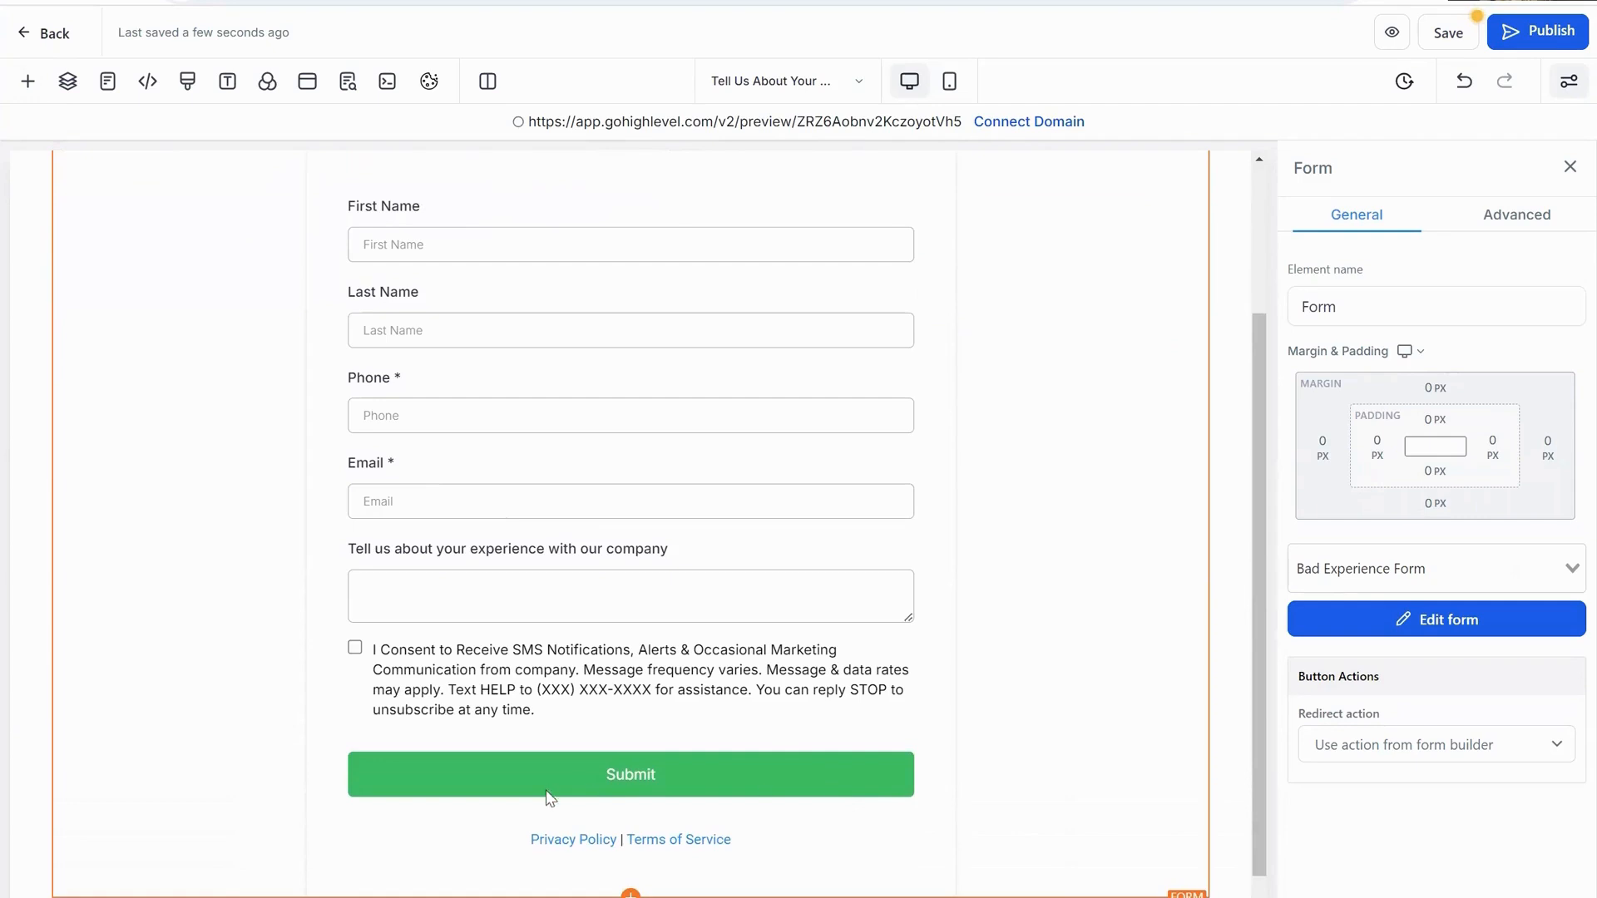
{"action": "scroll", "coordinate": [763, 573], "scroll_direction": "up", "scroll_amount": 3}
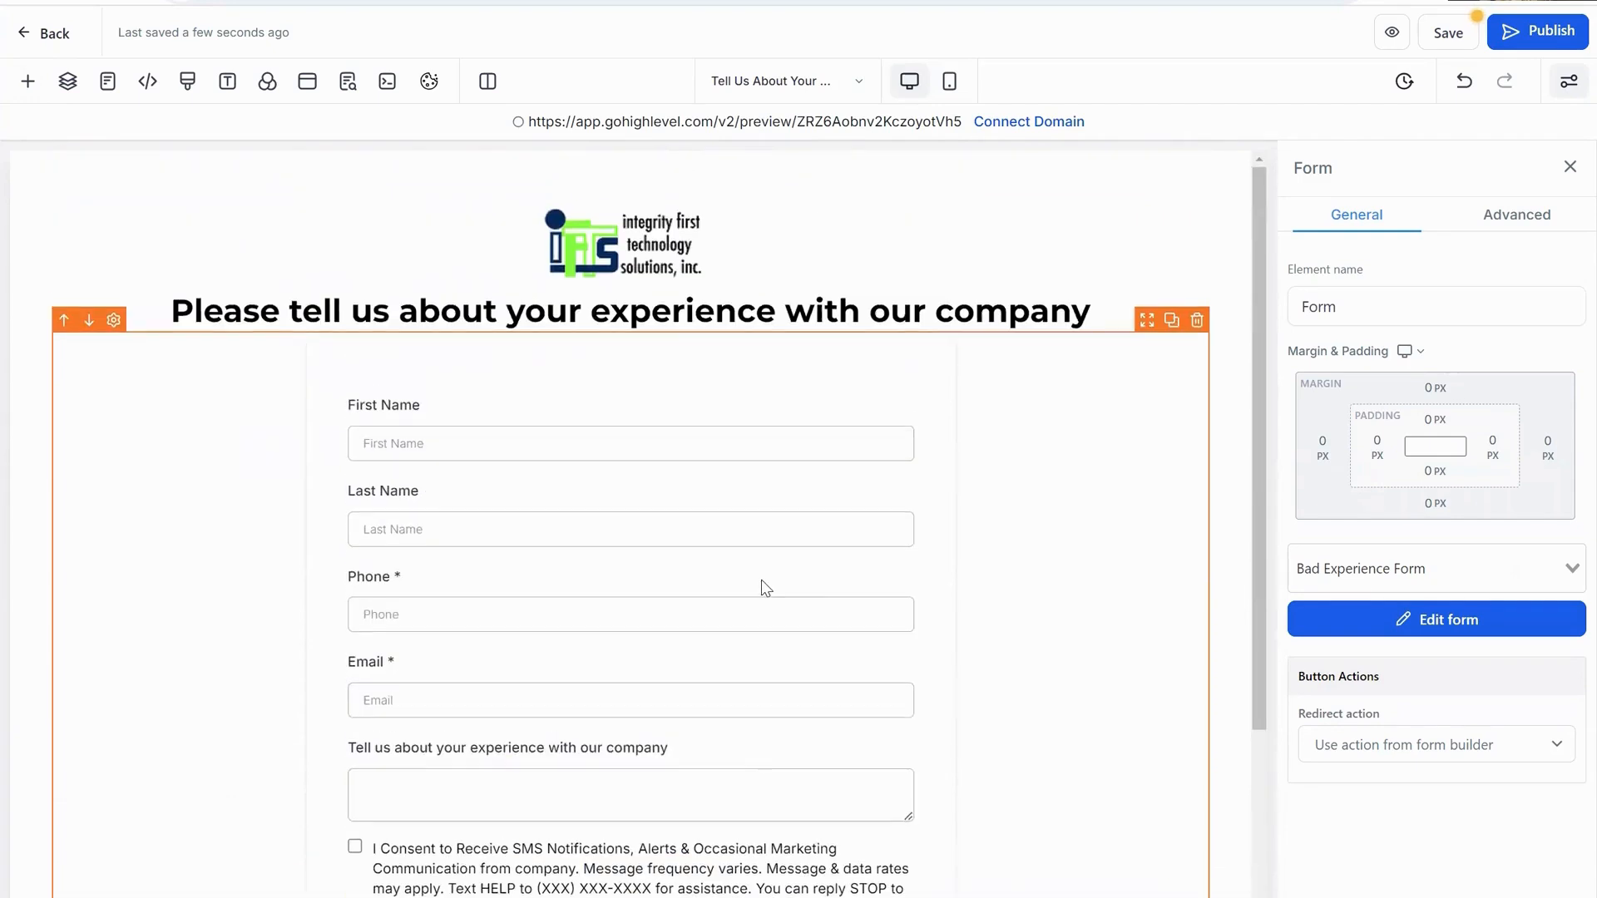
{"action": "left_click", "coordinate": [1450, 35]}
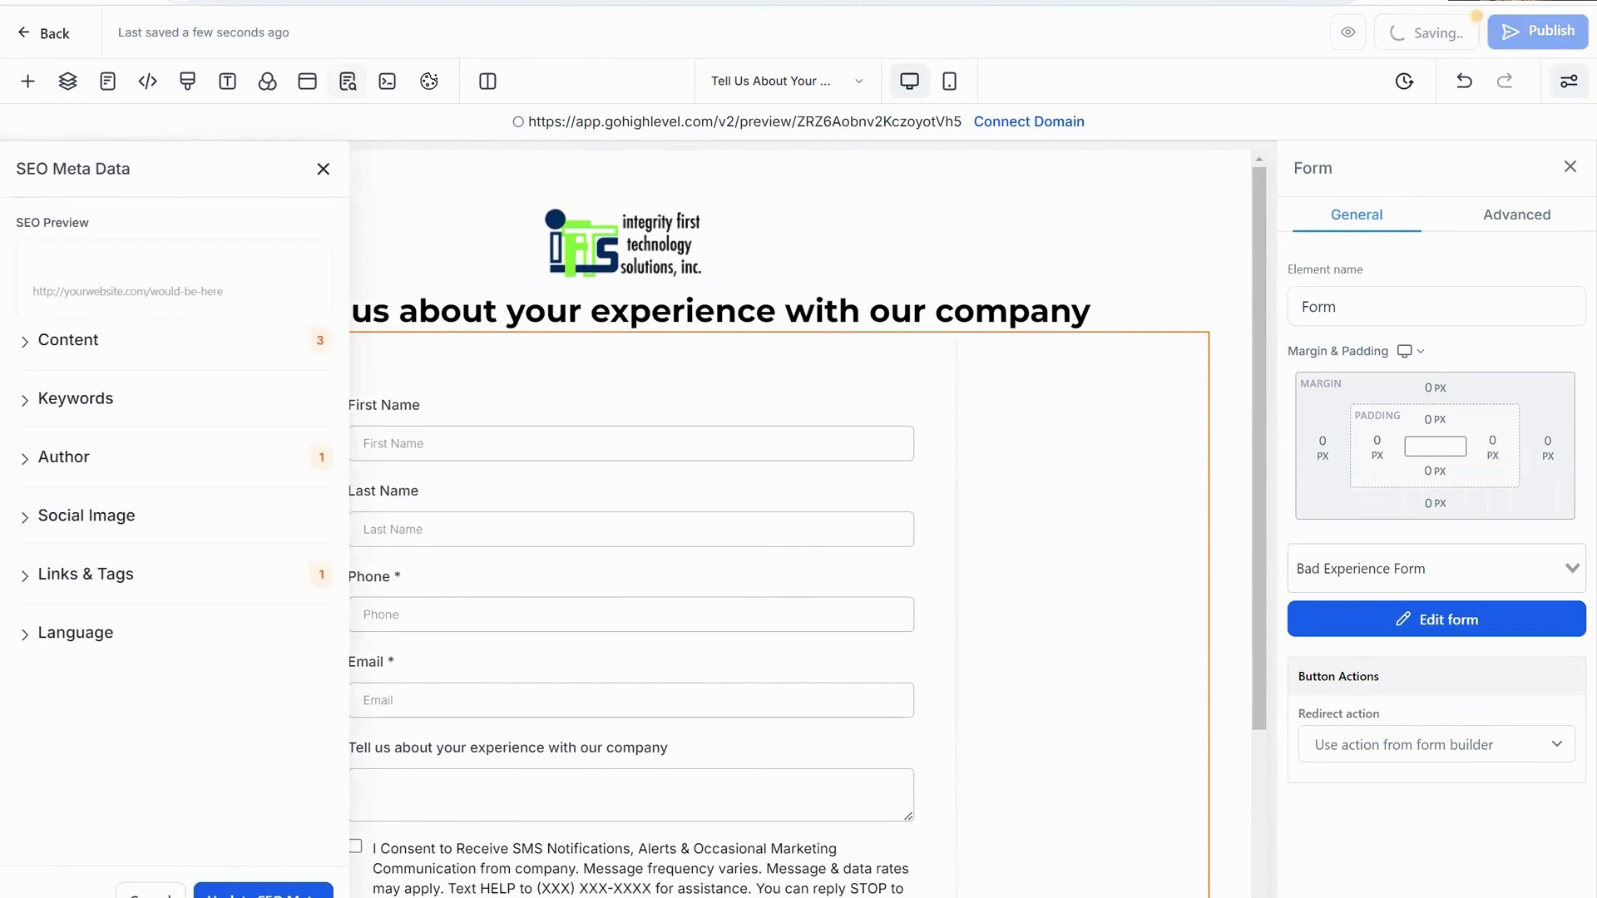
{"action": "left_click", "coordinate": [217, 890]}
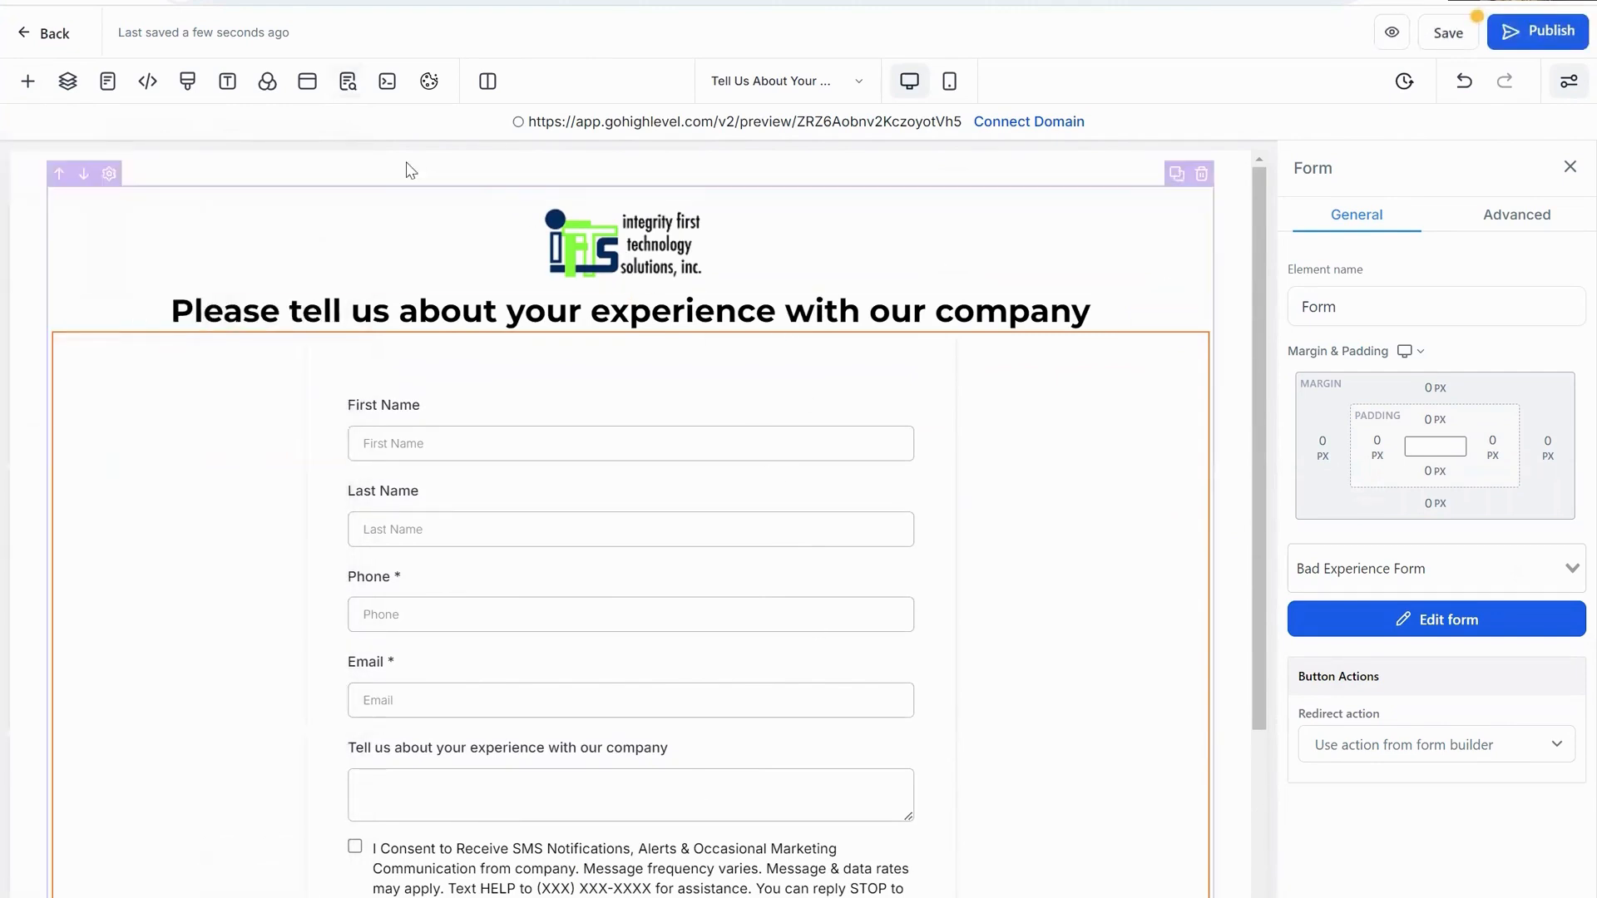
Save the page and exit the editor, dismissing the unsaved-changes warning
{"action": "left_click", "coordinate": [54, 33]}
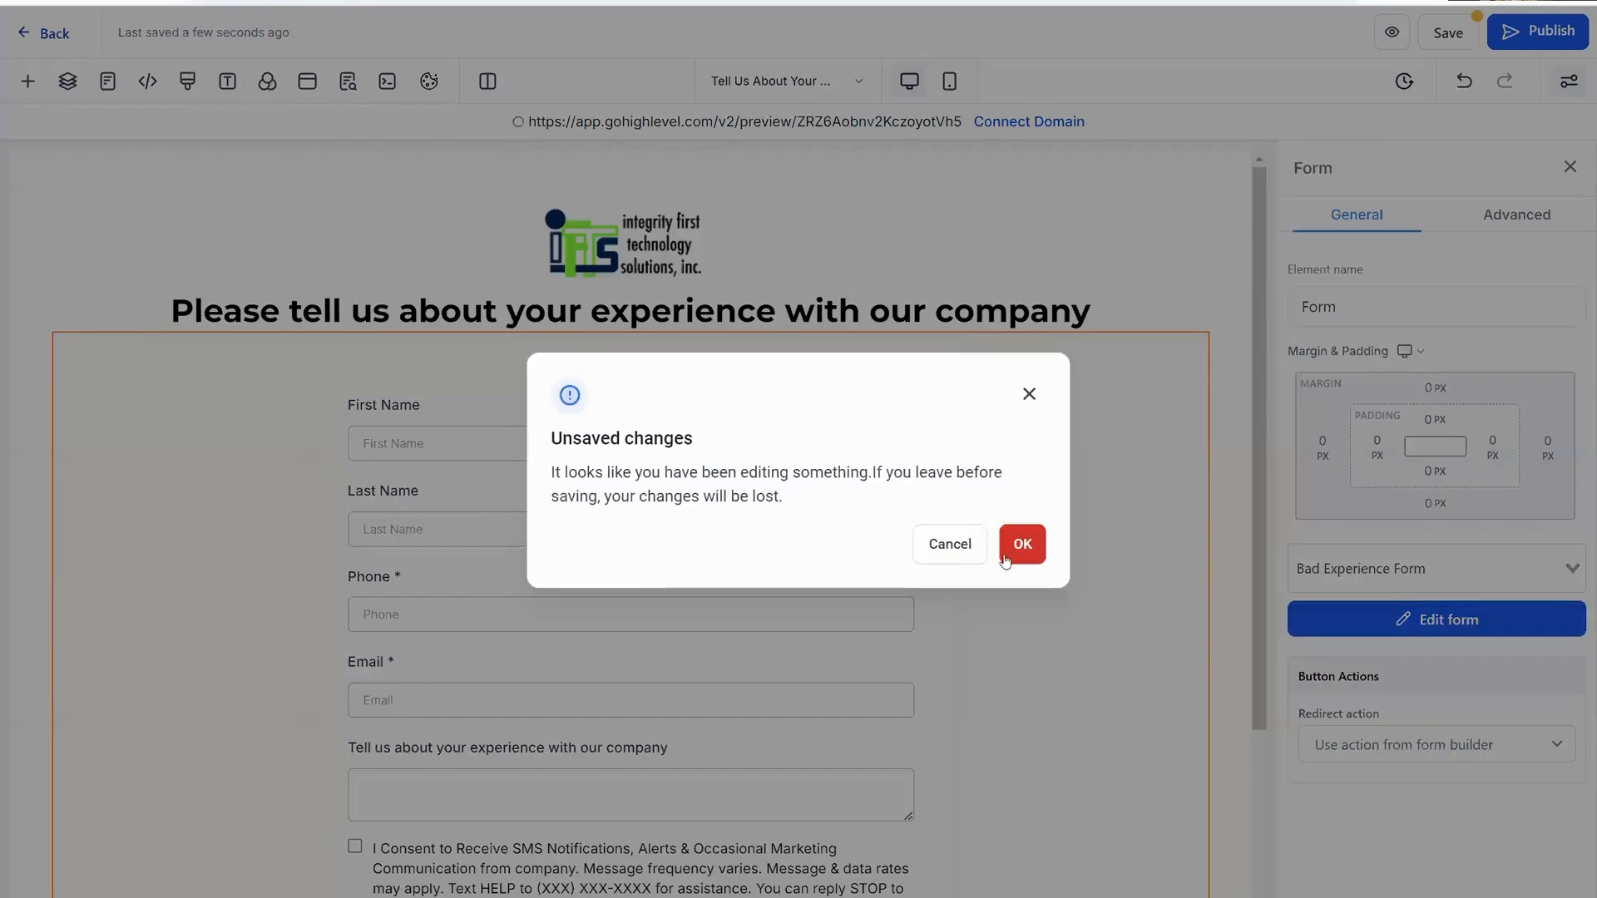
{"action": "left_click", "coordinate": [947, 545]}
{"action": "left_click", "coordinate": [1448, 31]}
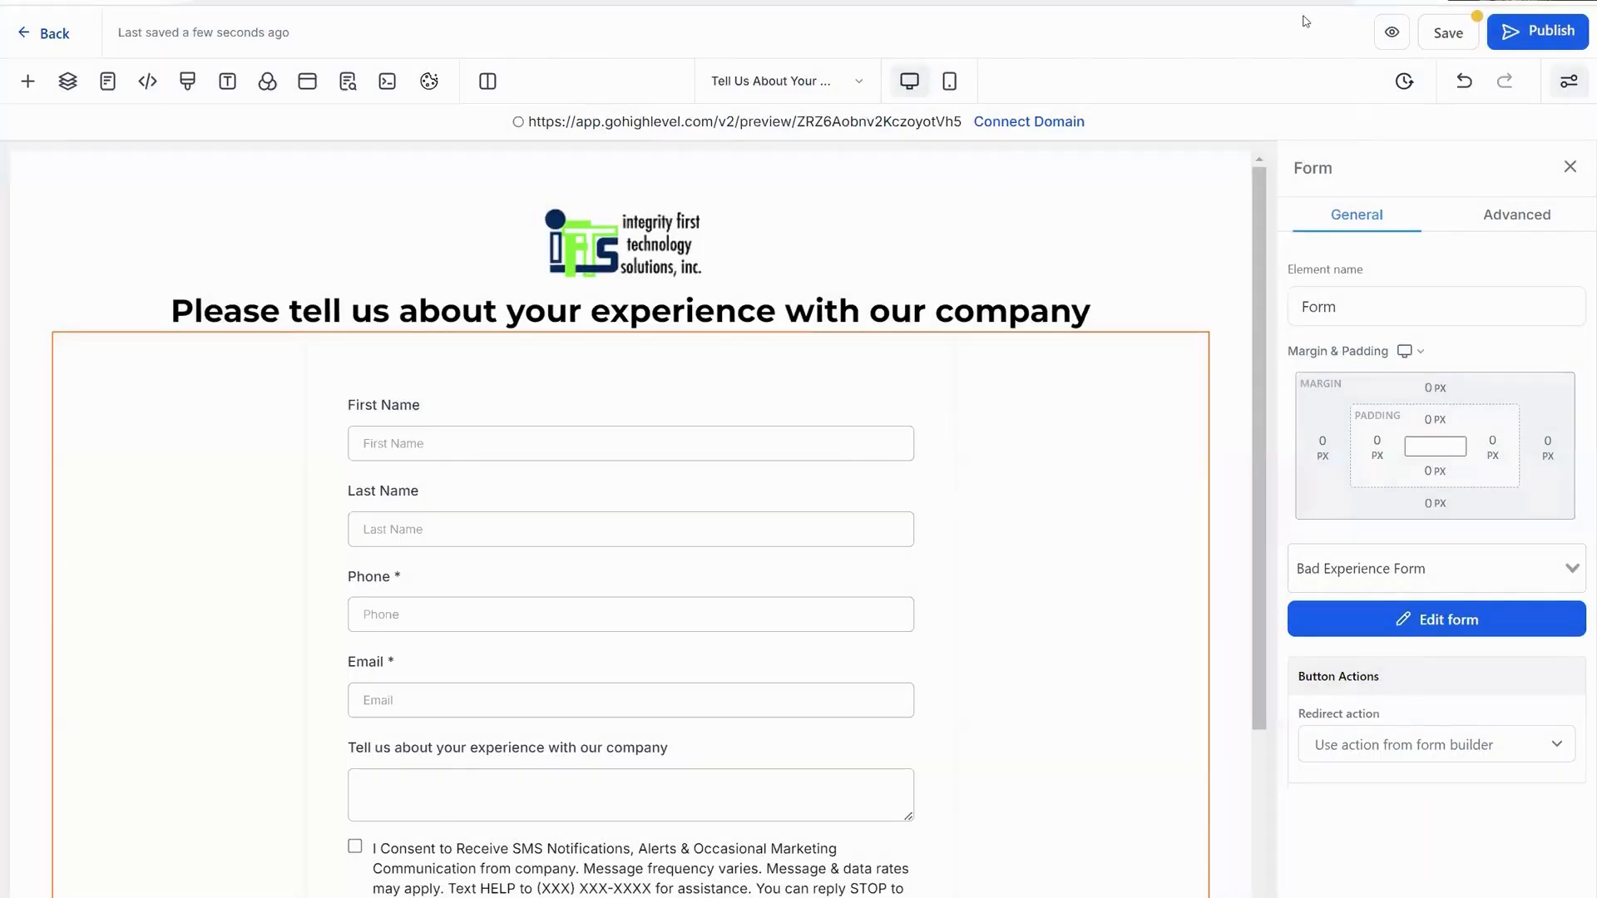
{"action": "left_click", "coordinate": [50, 35]}
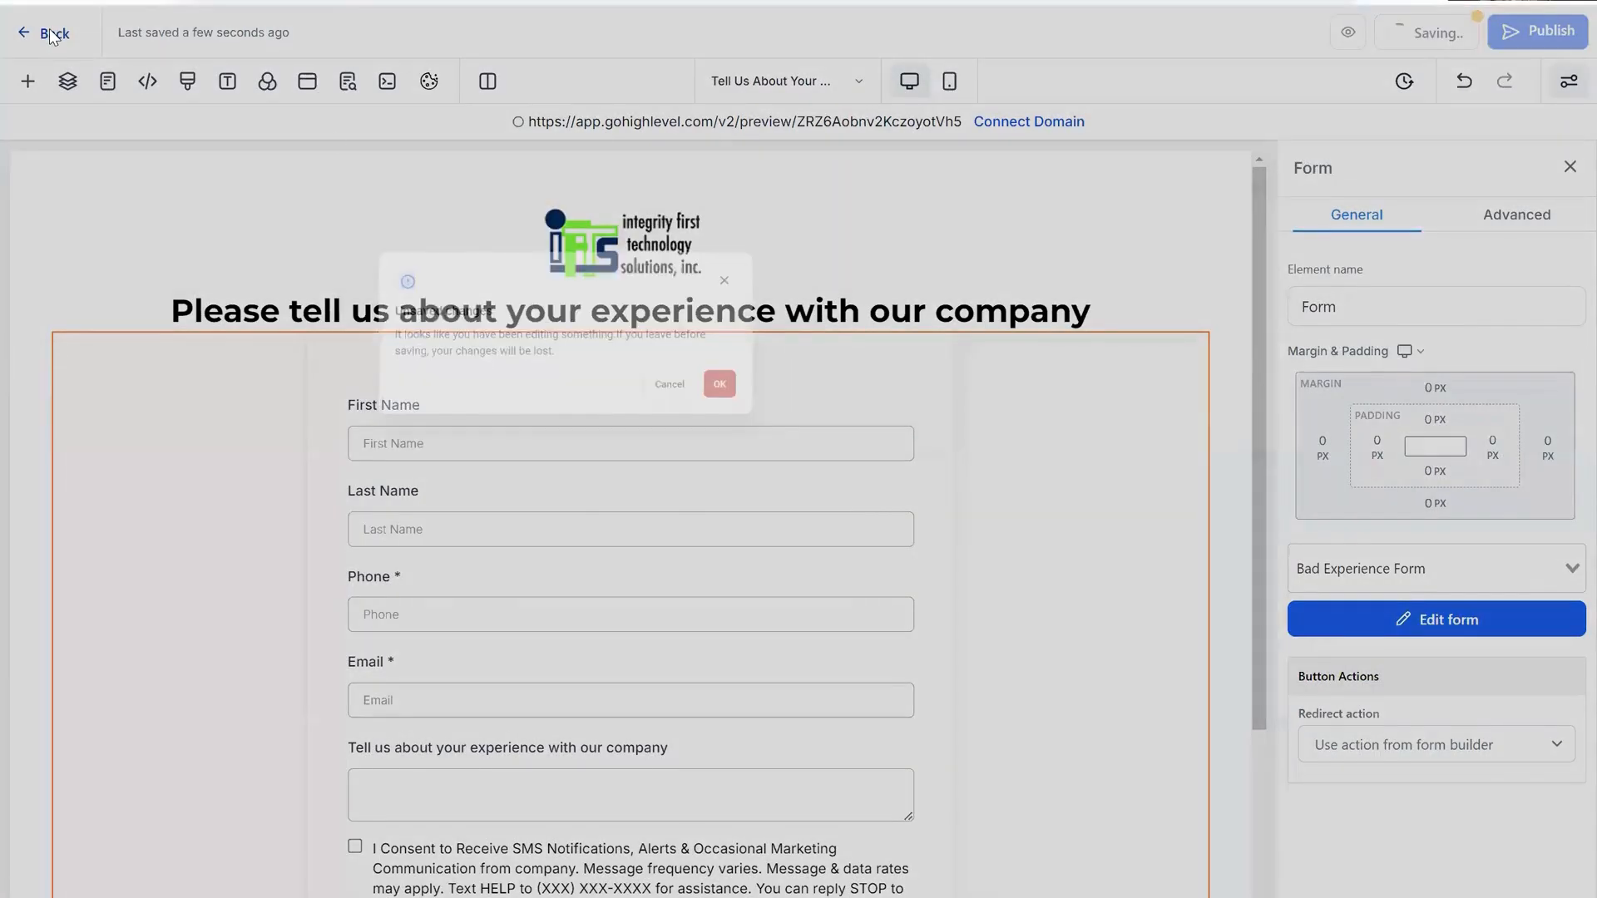
{"action": "left_click", "coordinate": [939, 551]}
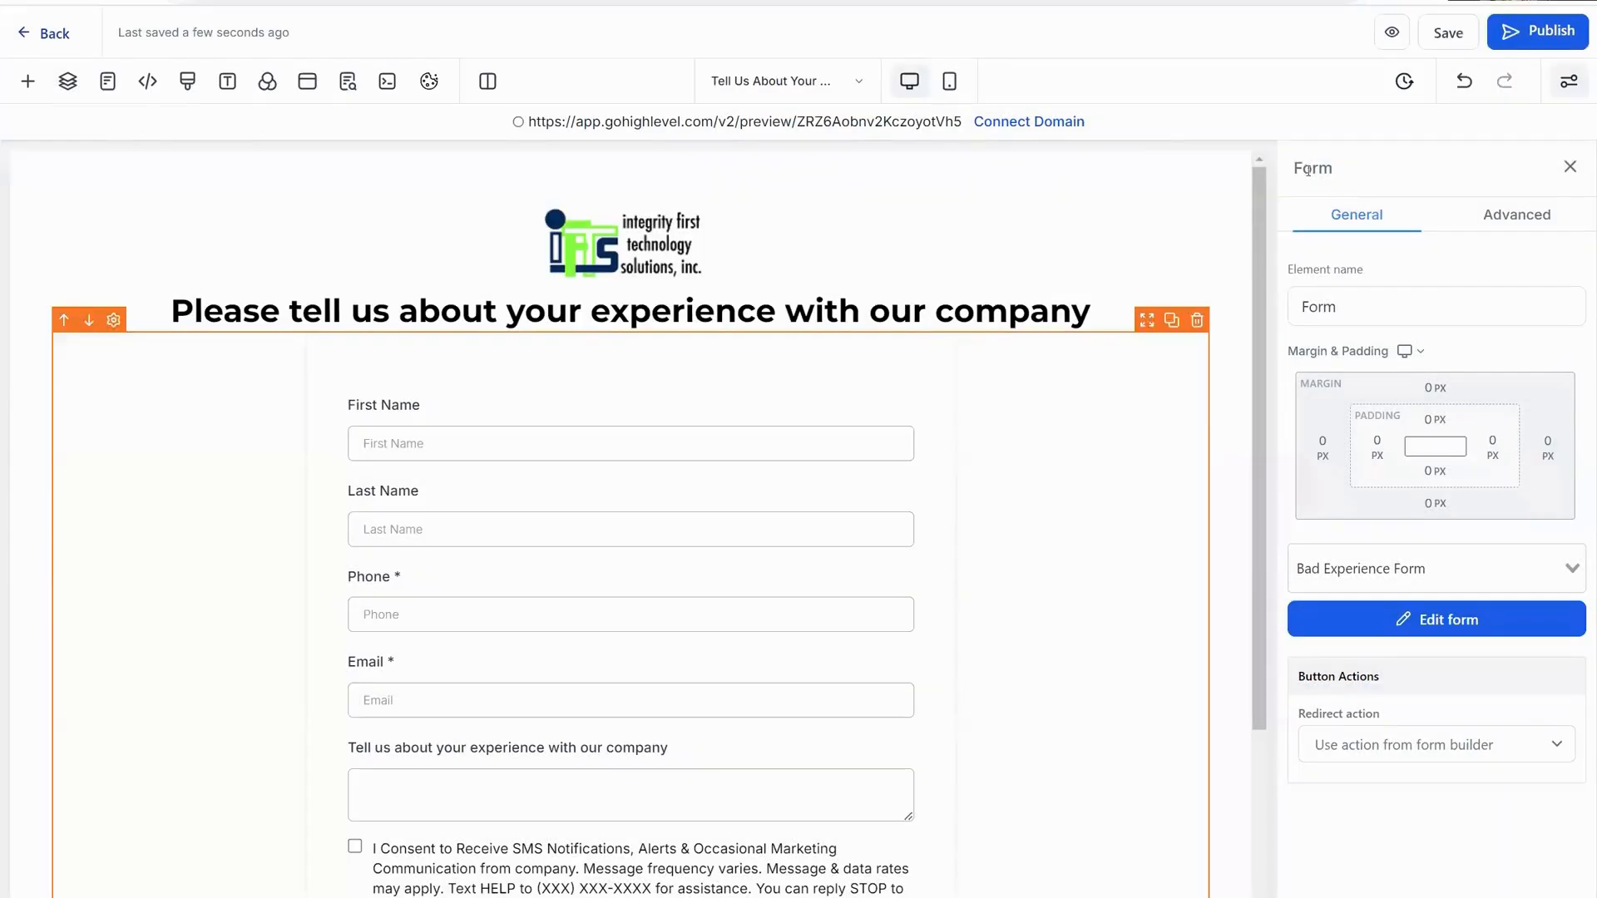
{"action": "left_click", "coordinate": [47, 37]}
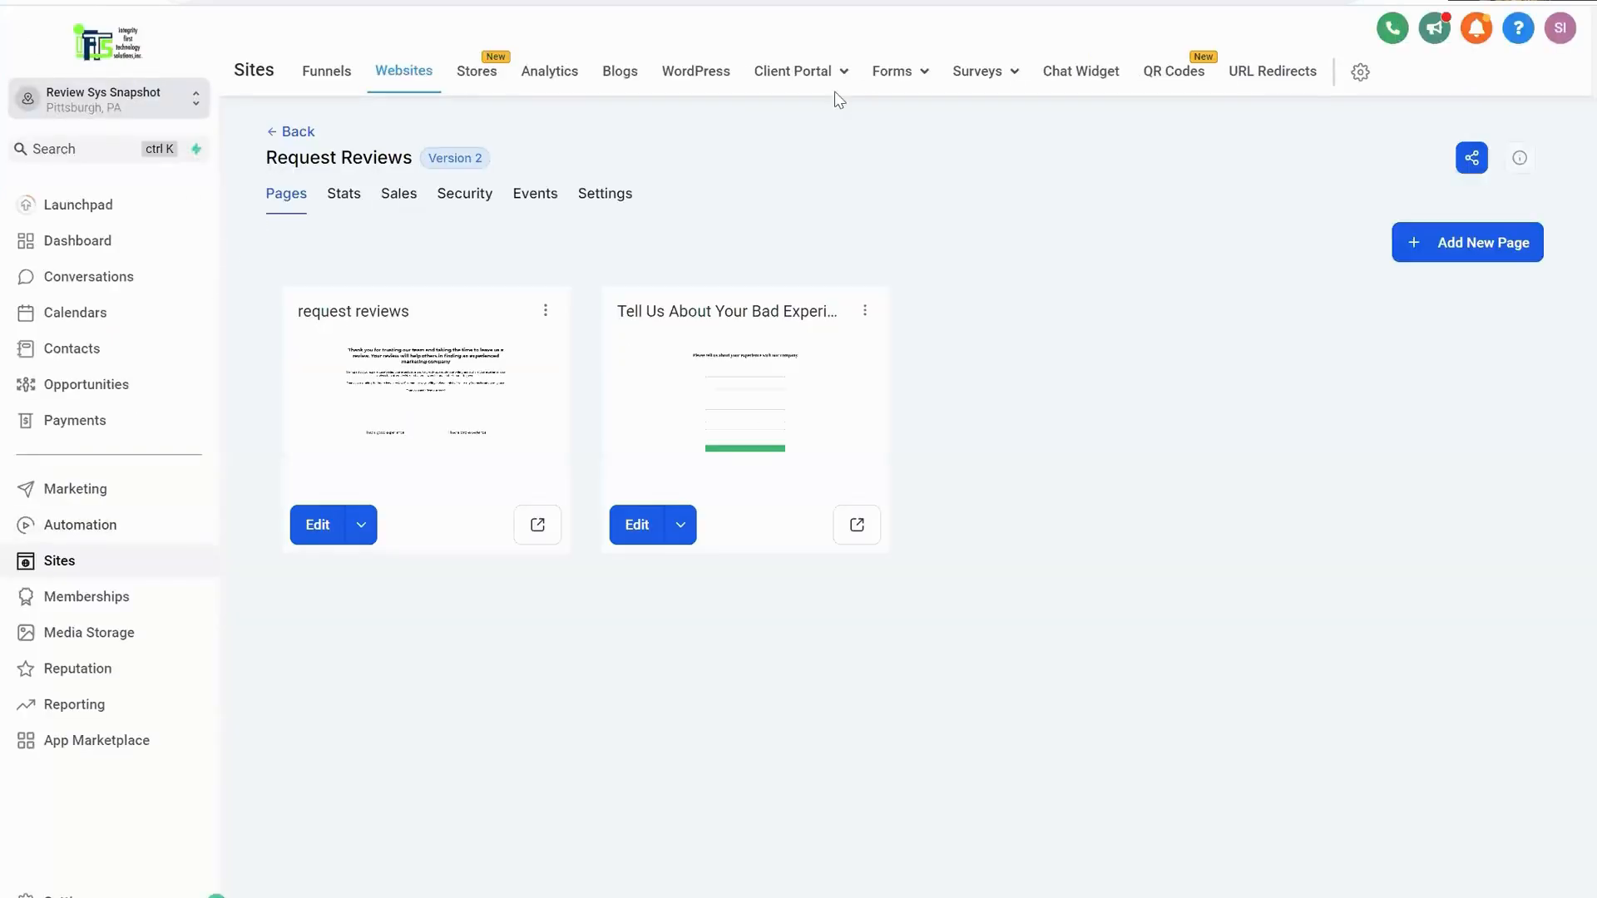
{"action": "left_click", "coordinate": [899, 73]}
Append 'Someone from our team will be in touch with you shortly' to the Bad Experience Form's submit message and save
{"action": "left_click", "coordinate": [889, 116]}
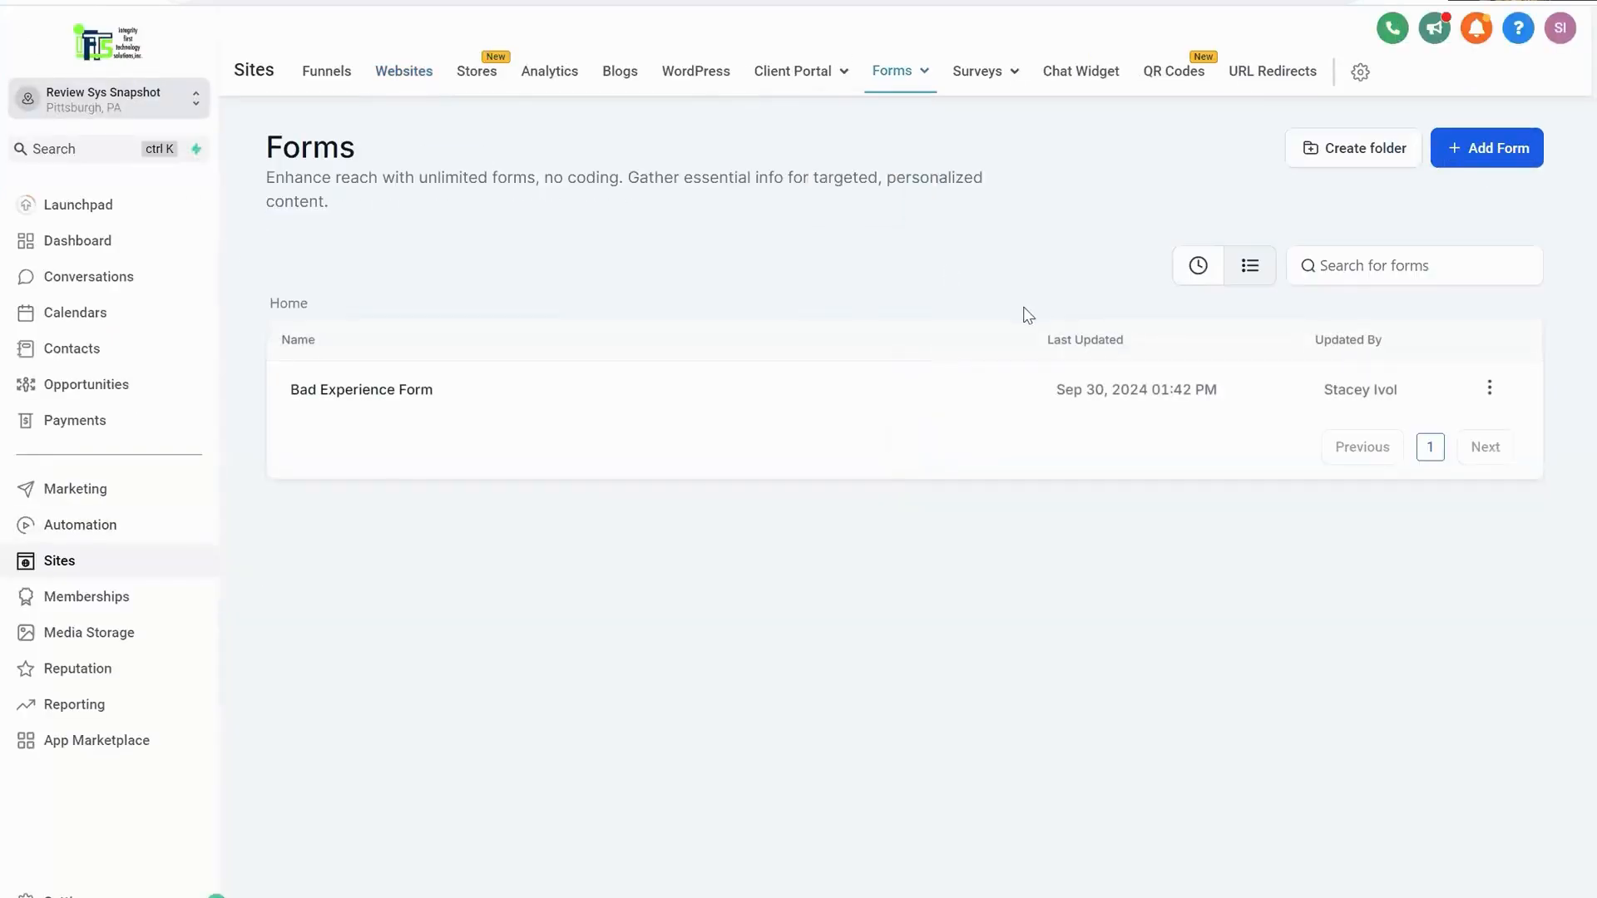
{"action": "left_click", "coordinate": [383, 391]}
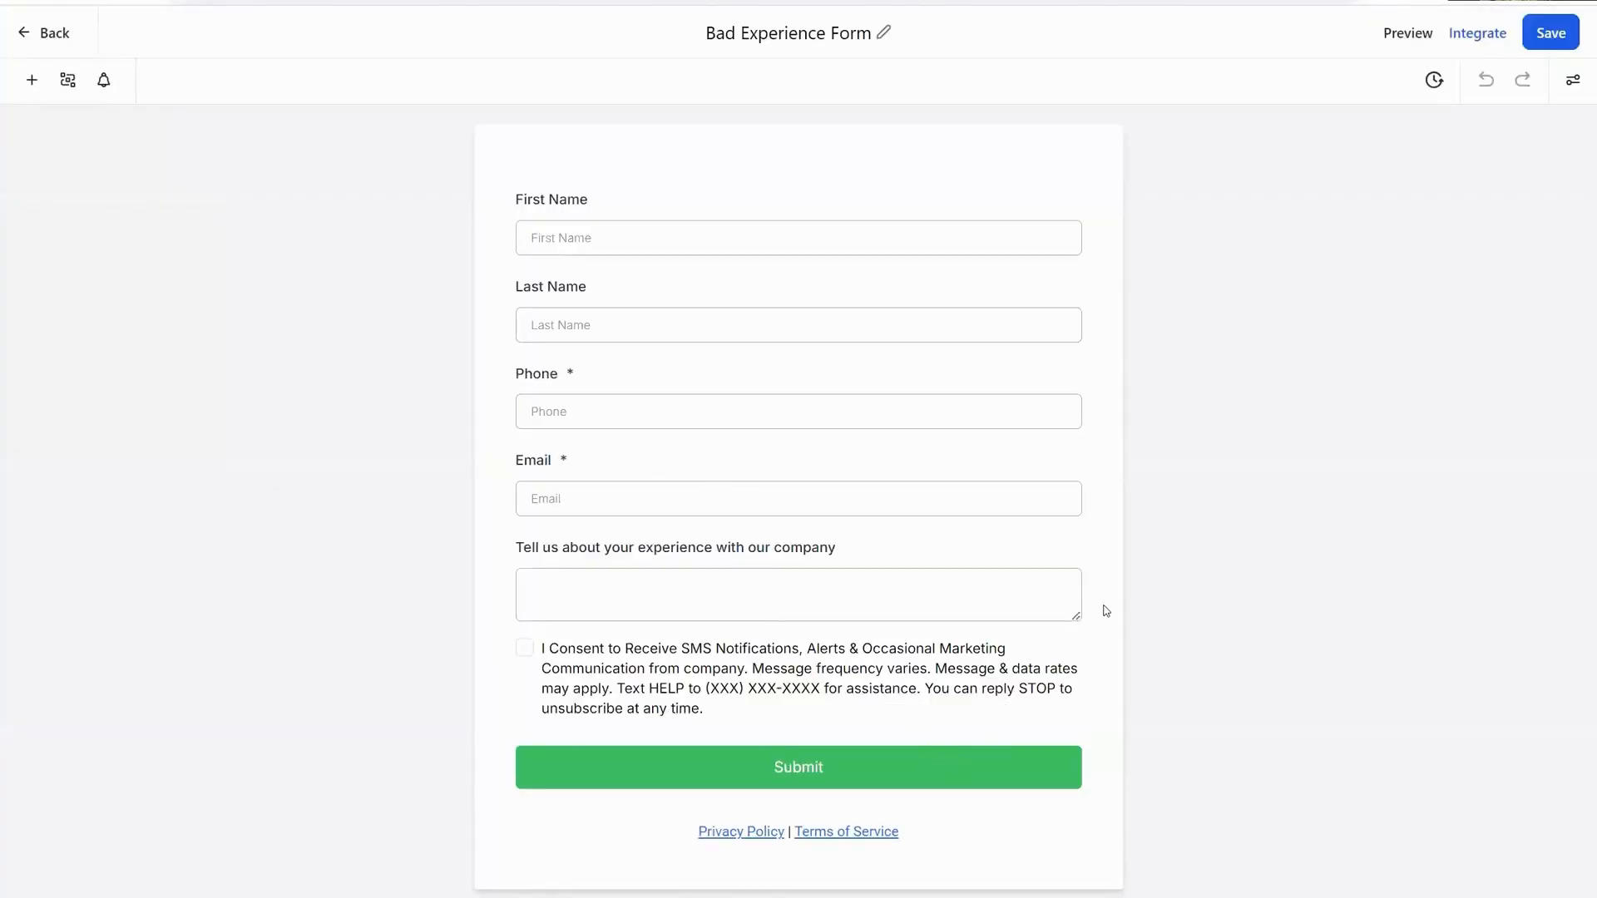
{"action": "left_click", "coordinate": [1573, 80]}
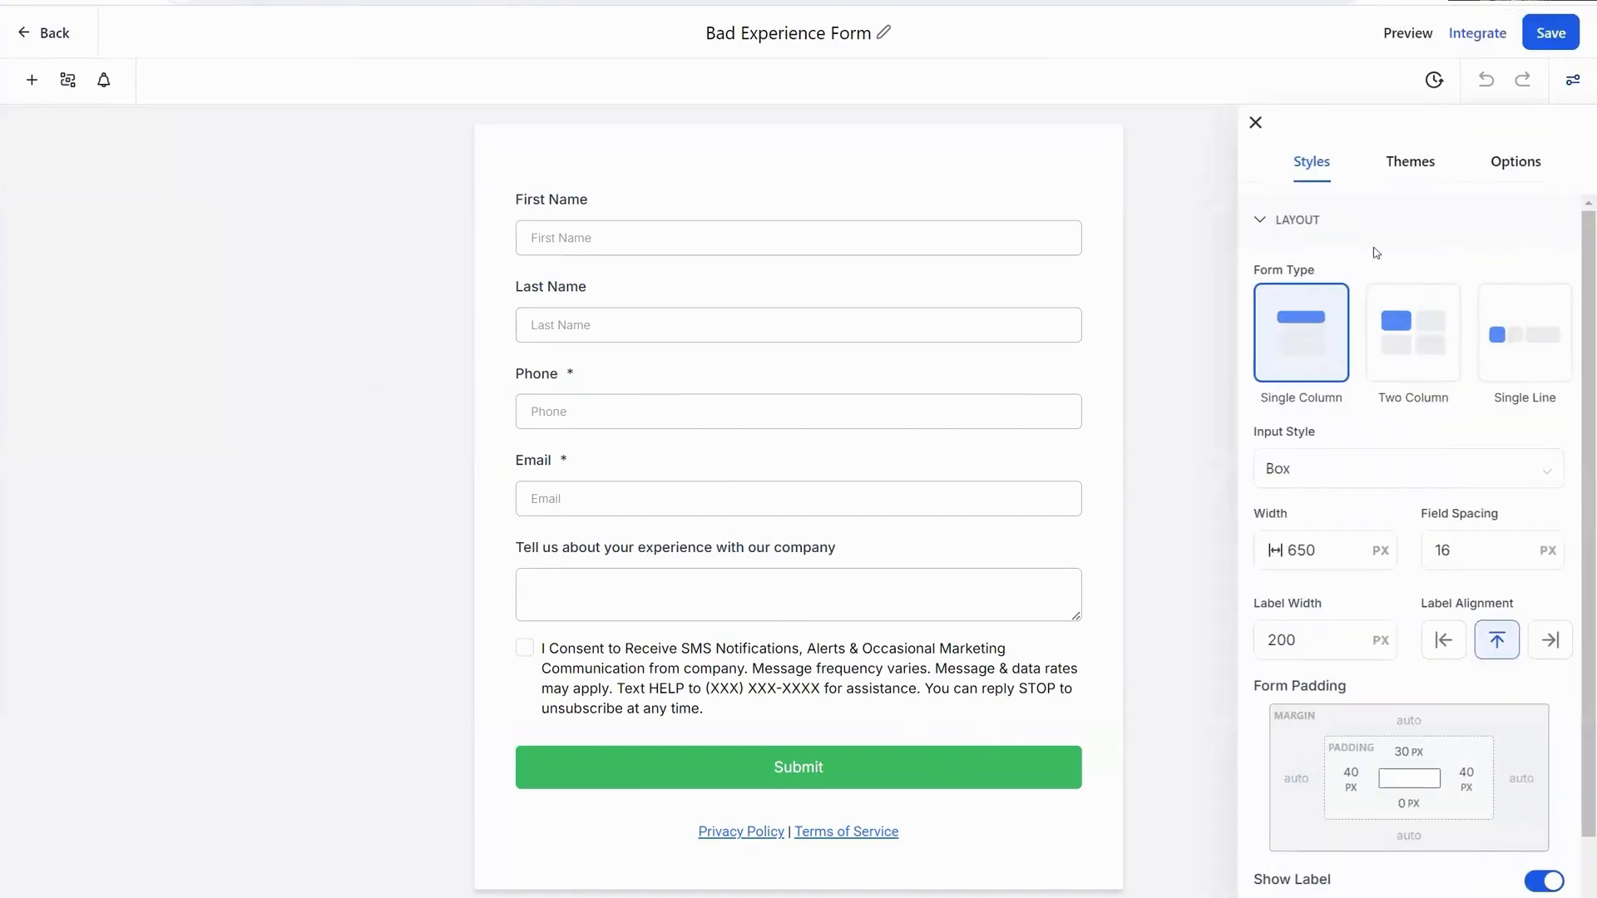
{"action": "left_click", "coordinate": [1515, 161]}
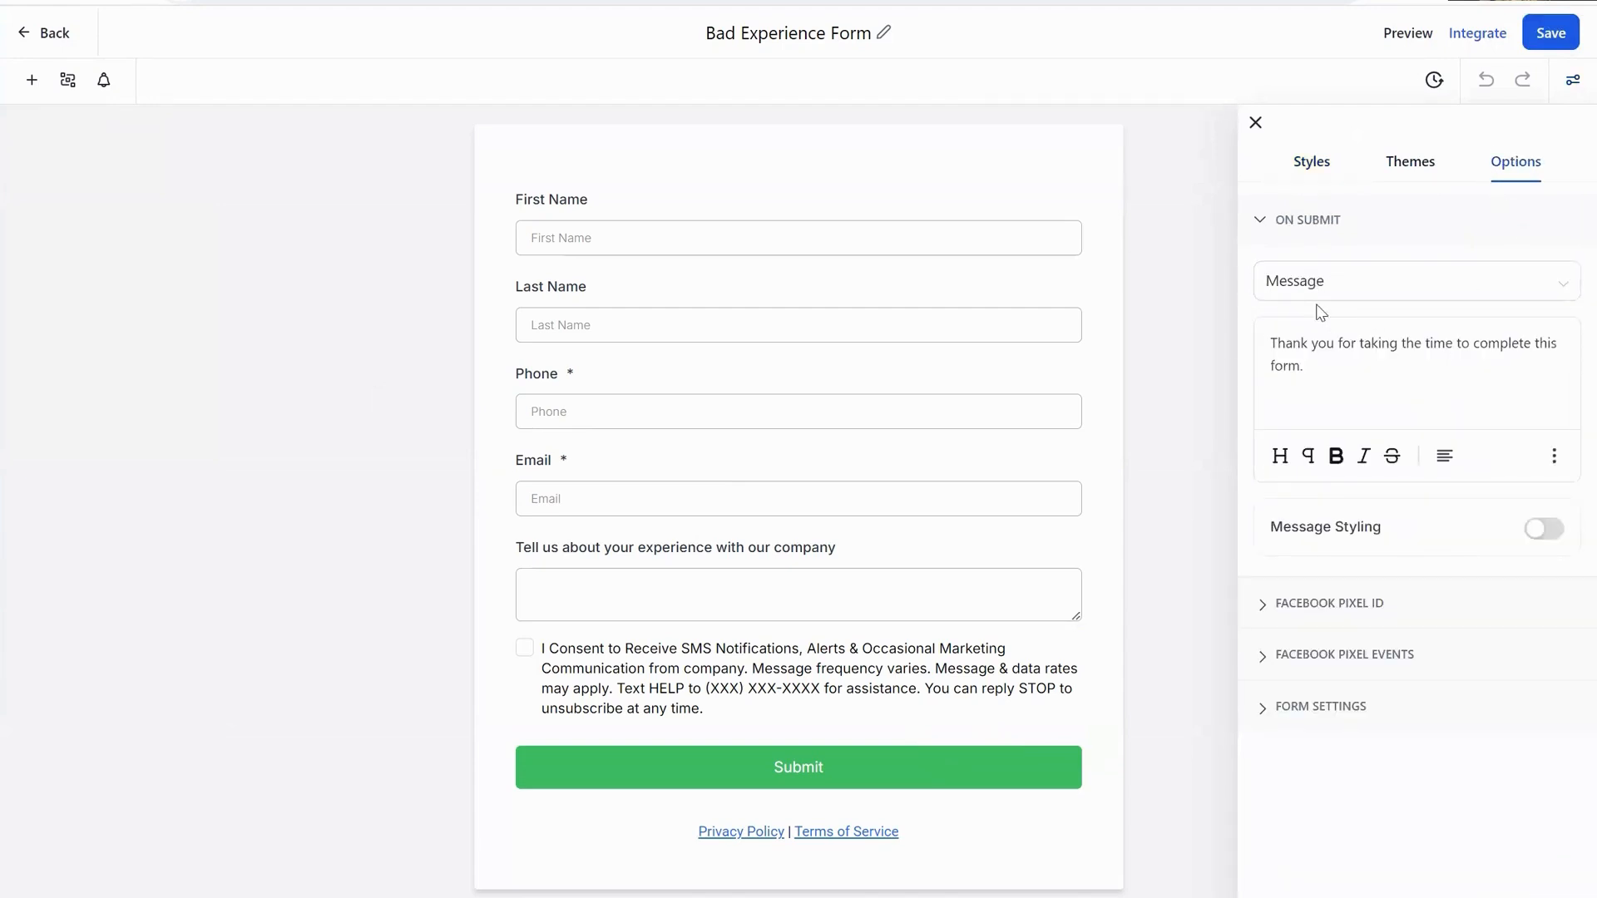
{"action": "left_click", "coordinate": [1386, 371]}
{"action": "type", "text": "Someone from our team will be in tou"}
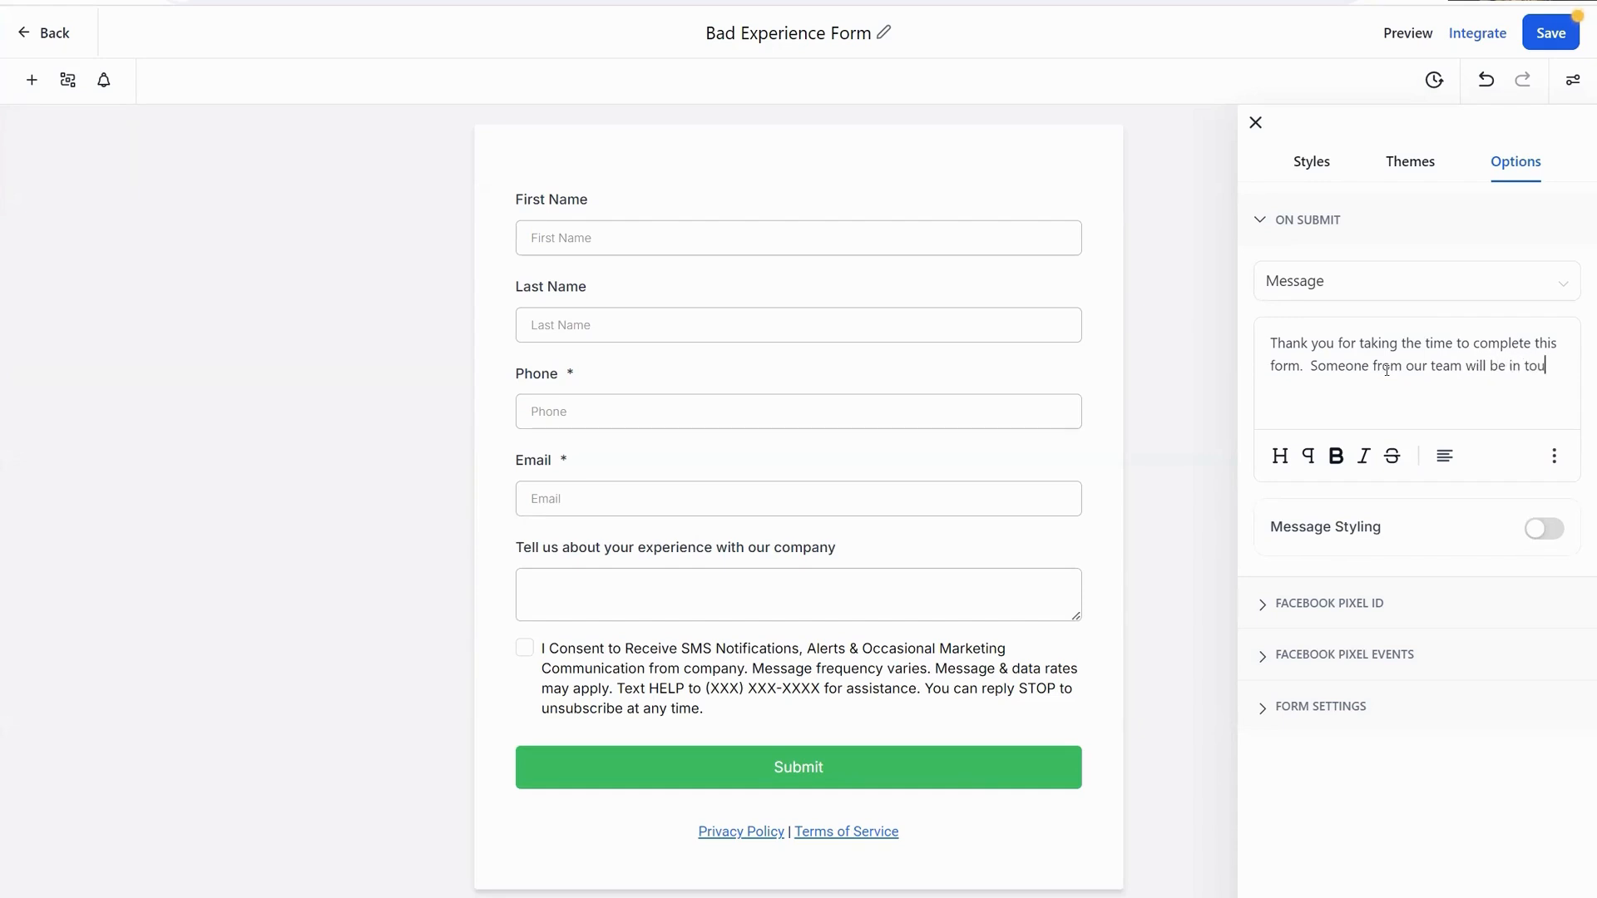
{"action": "type", "text": "ch with you shortly."}
{"action": "left_click", "coordinate": [1556, 37]}
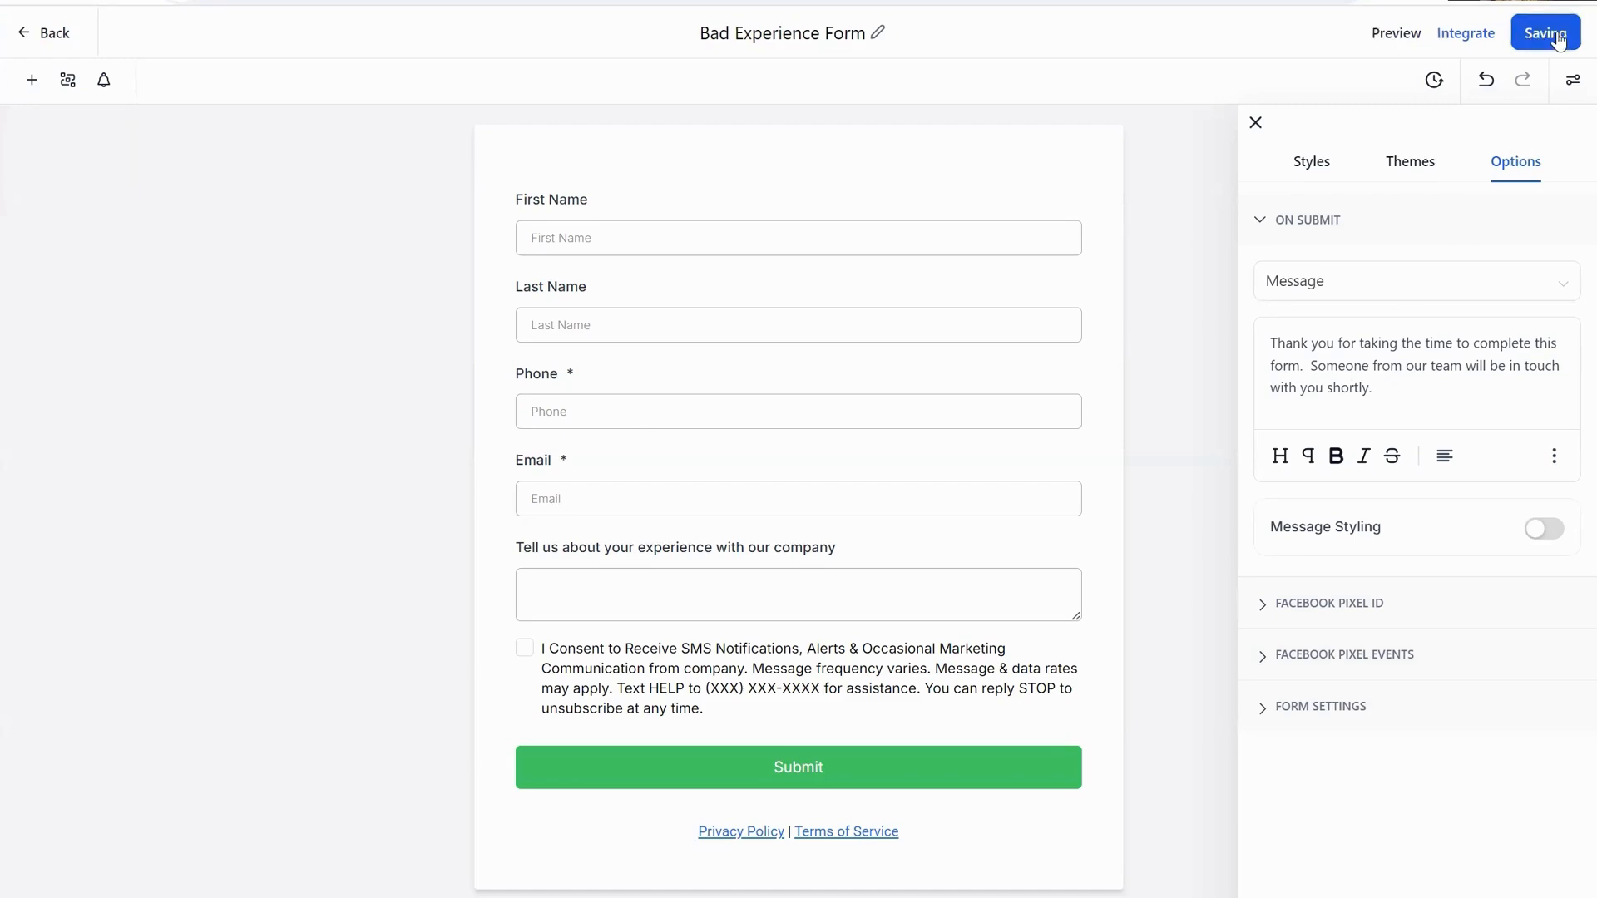
{"action": "left_click", "coordinate": [55, 38]}
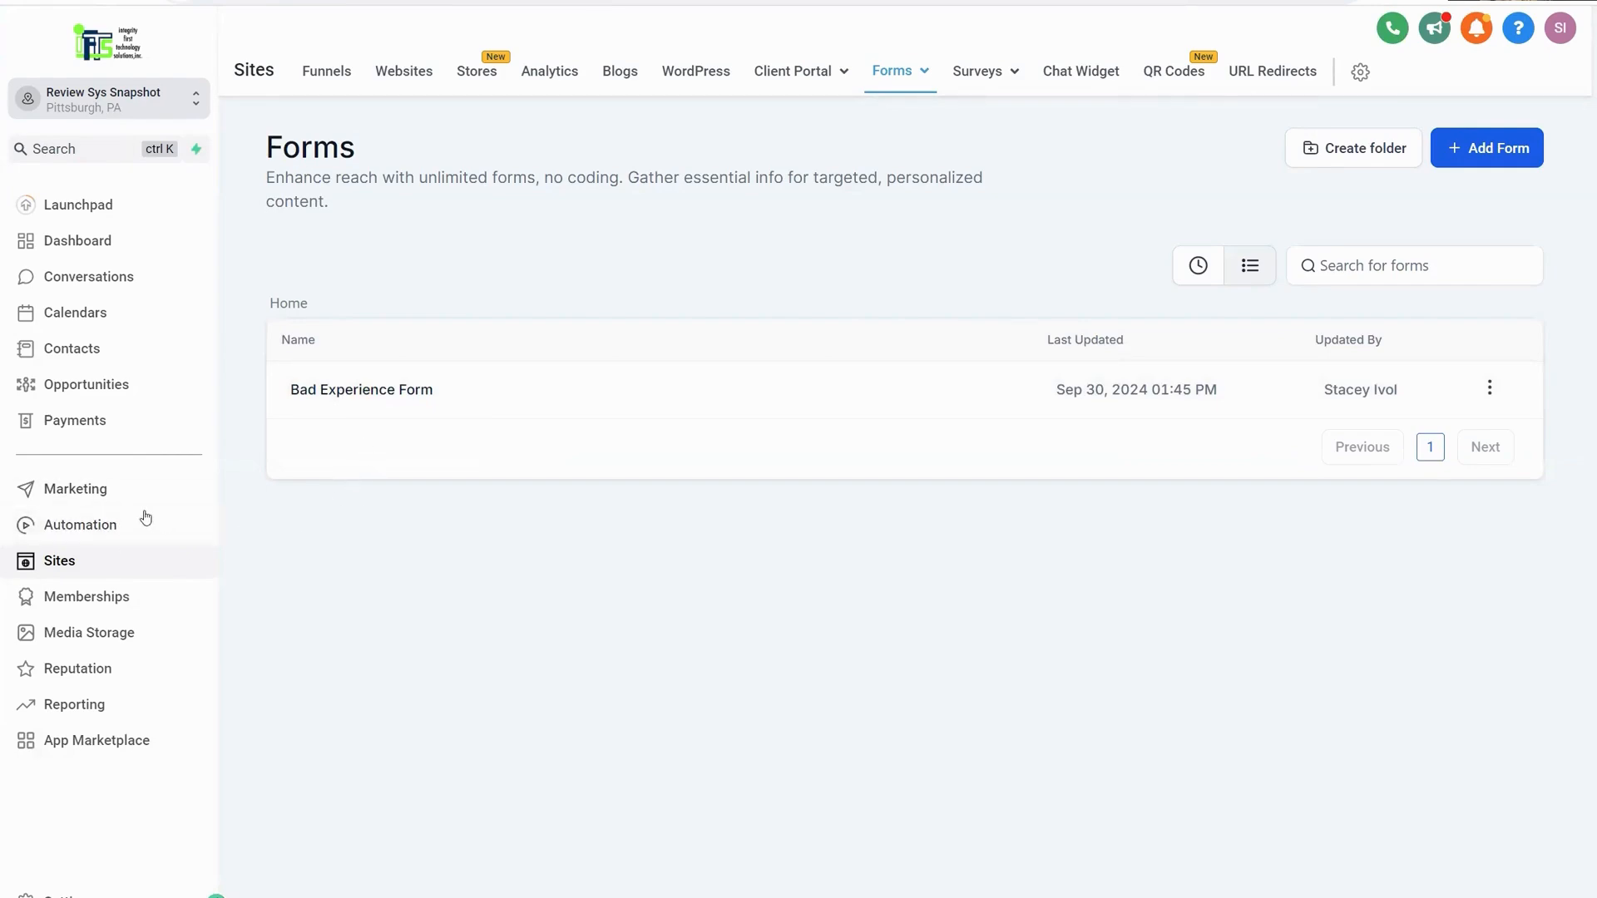
In Request Reviews settings, choose domain reviews.iftssandbox.link, save, and dismiss the paths alert
{"action": "left_click", "coordinate": [394, 70]}
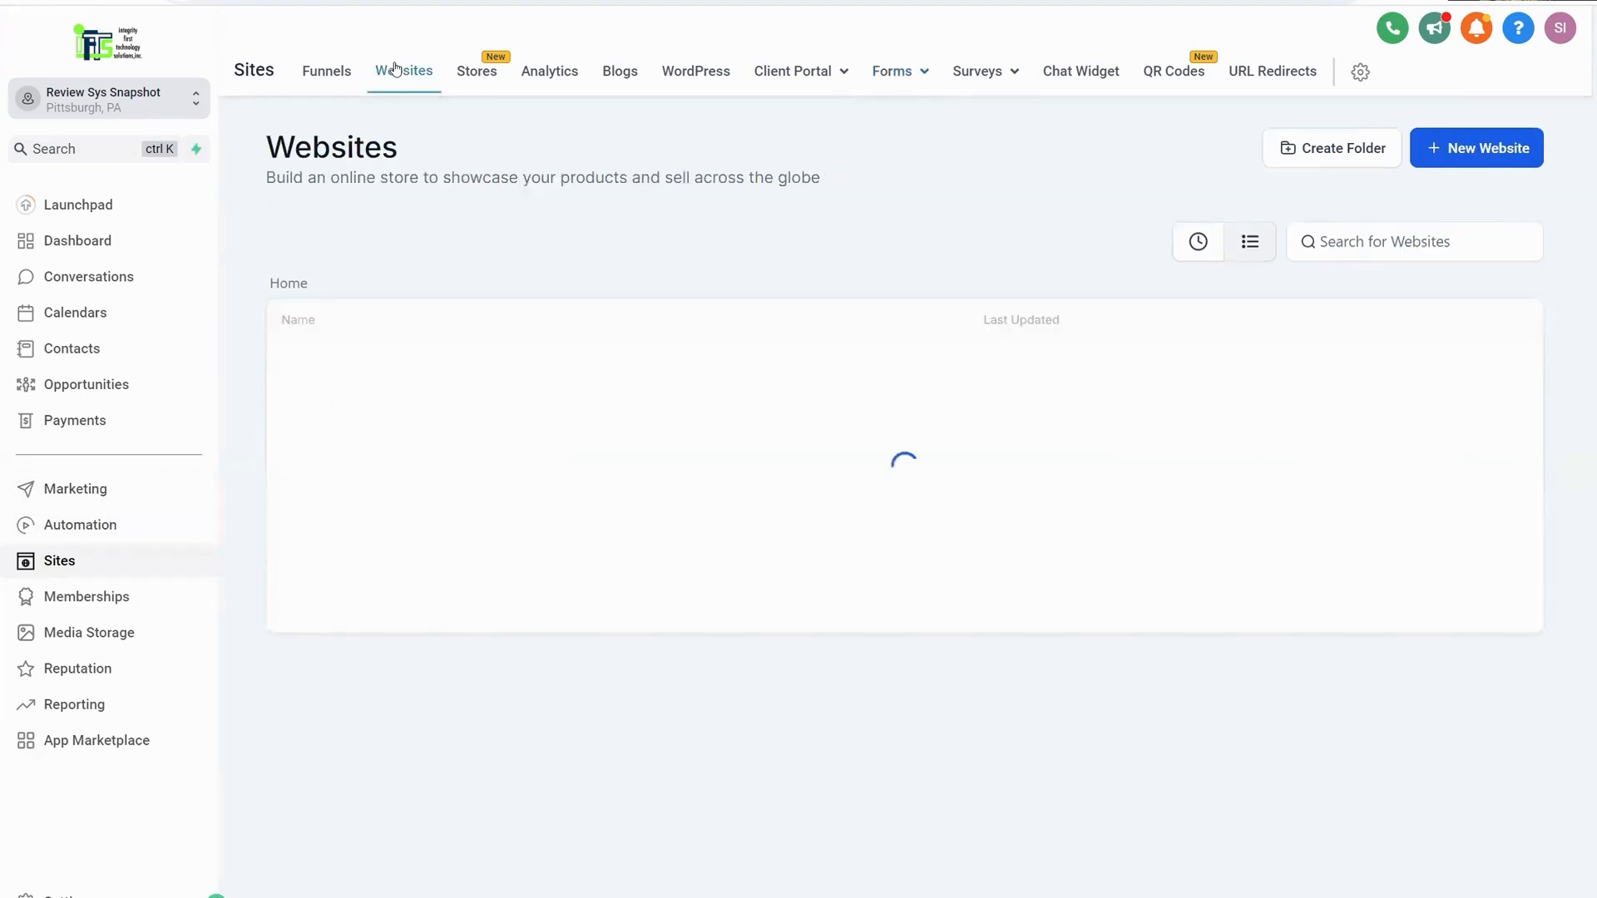
{"action": "left_click", "coordinate": [332, 379]}
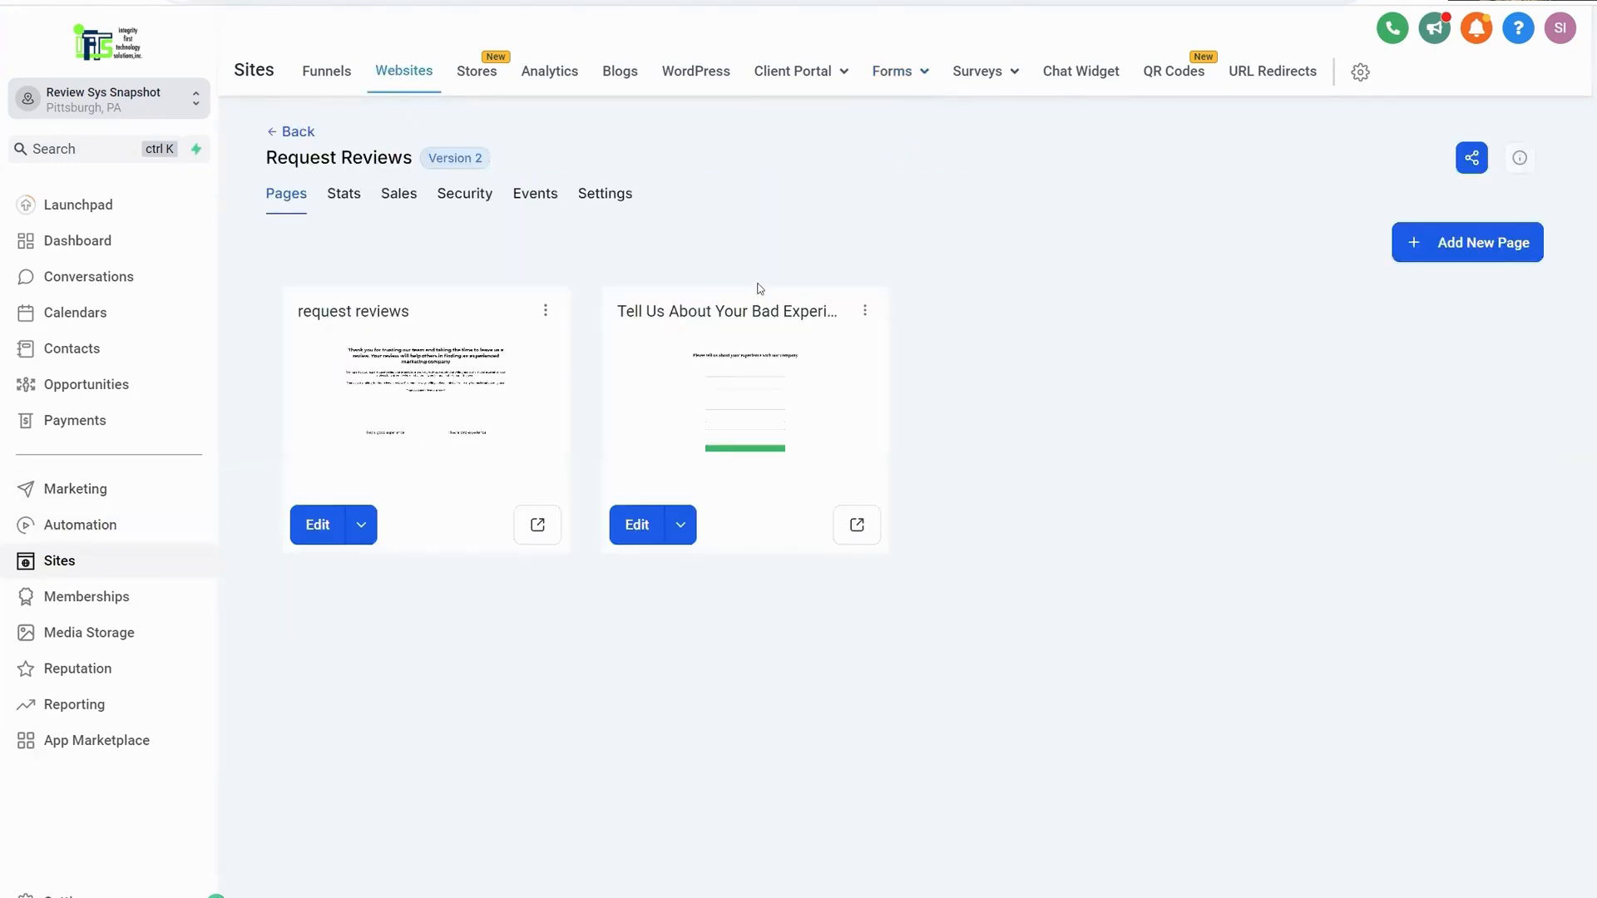
{"action": "left_click", "coordinate": [617, 197]}
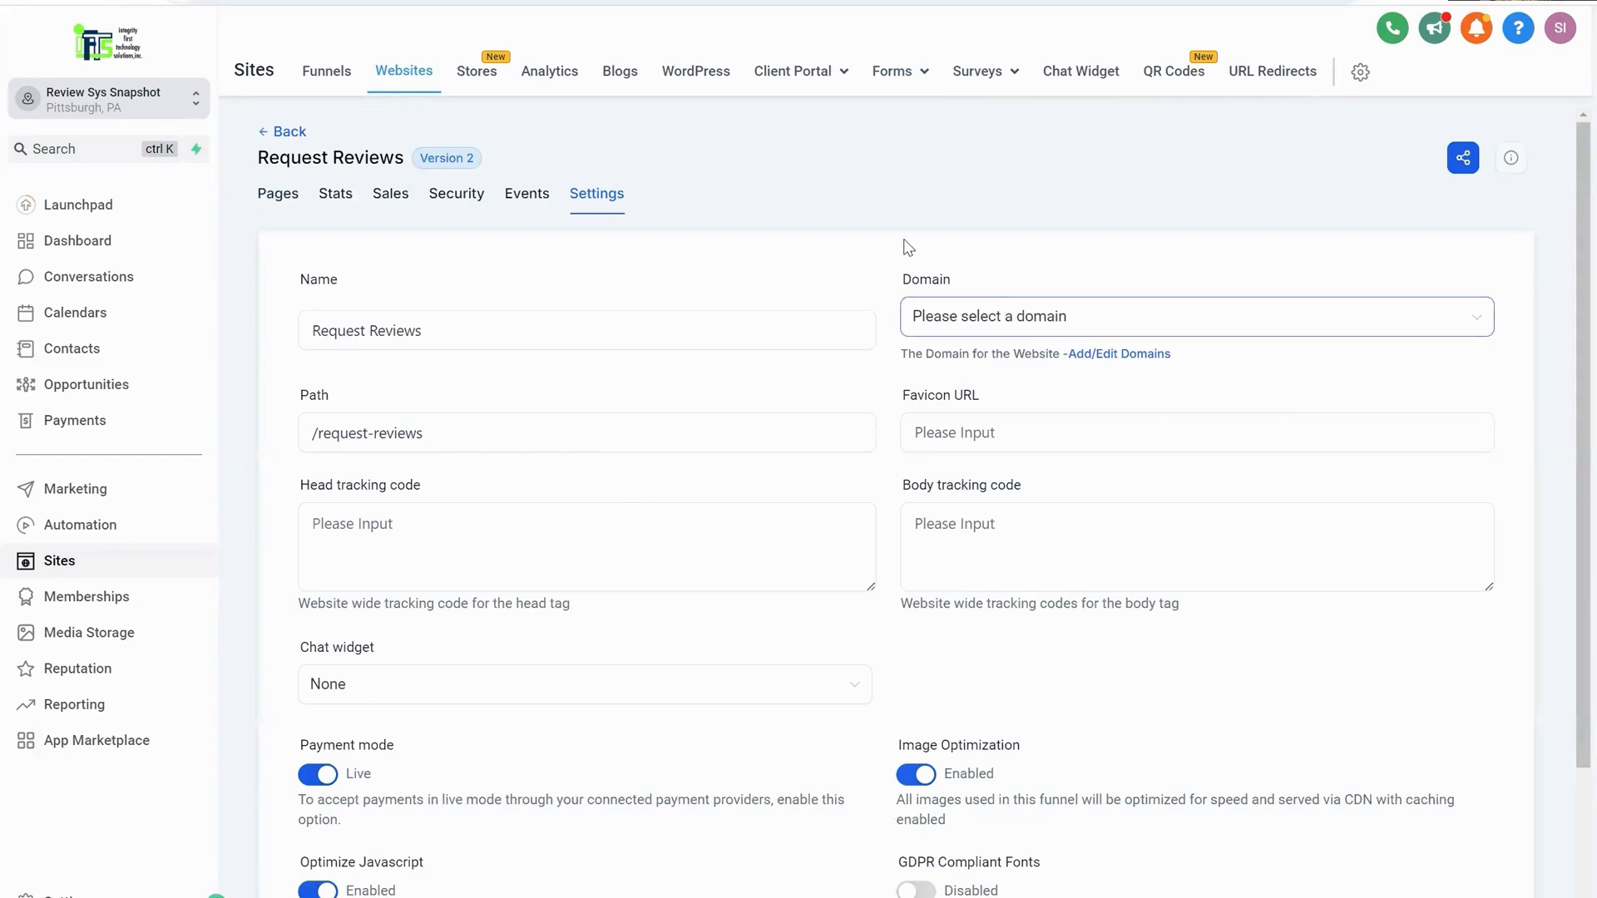
{"action": "left_click", "coordinate": [977, 317]}
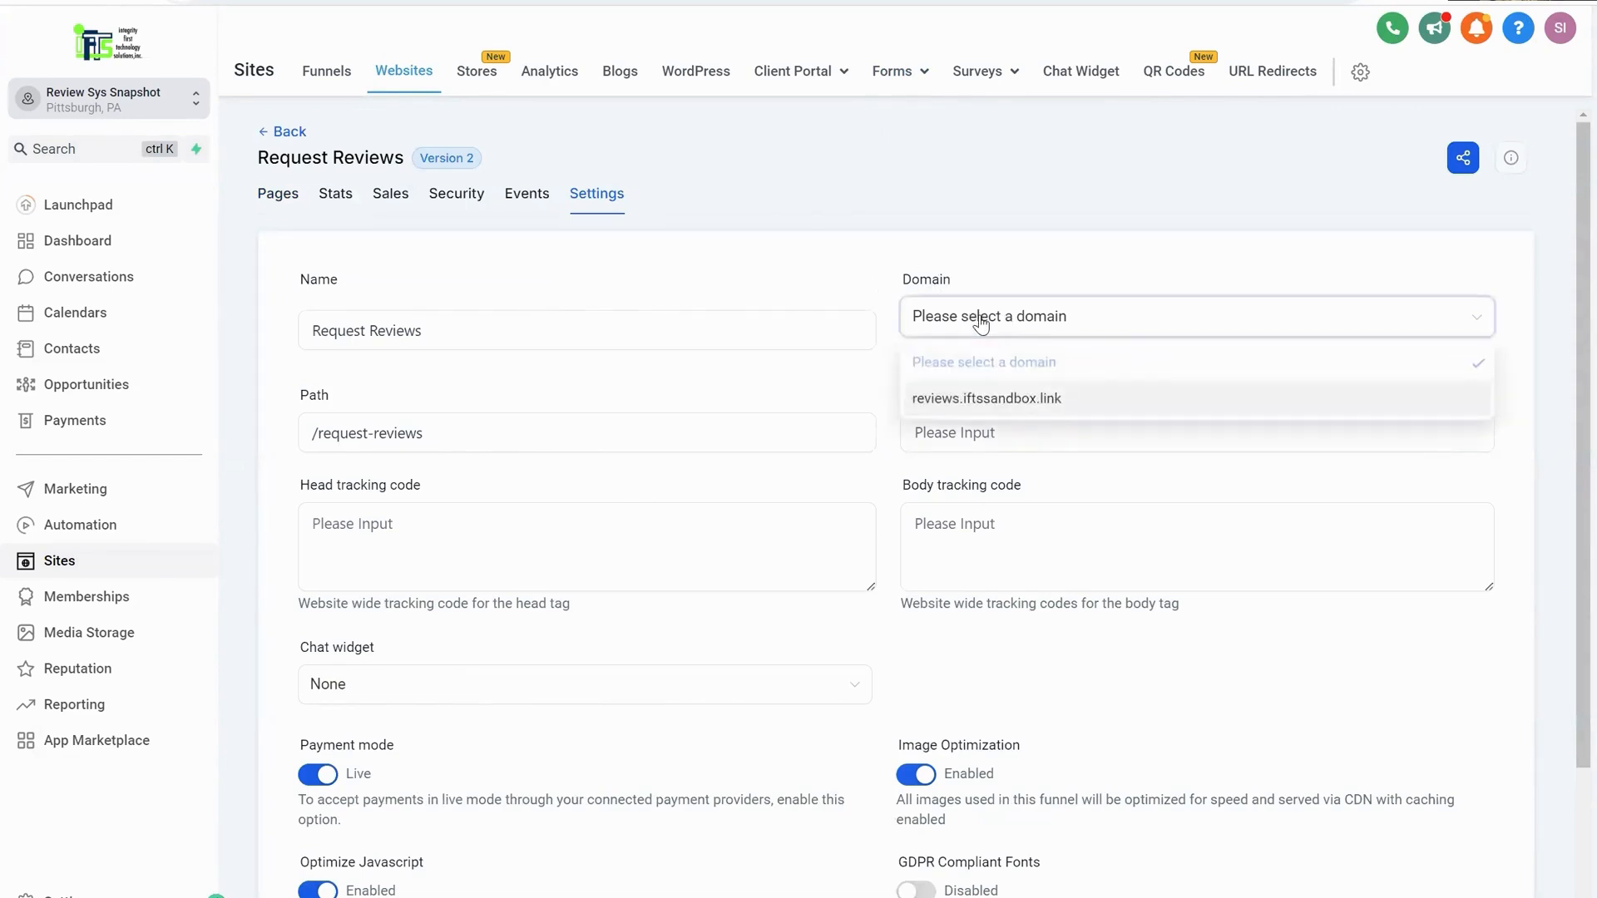
{"action": "left_click", "coordinate": [1014, 402]}
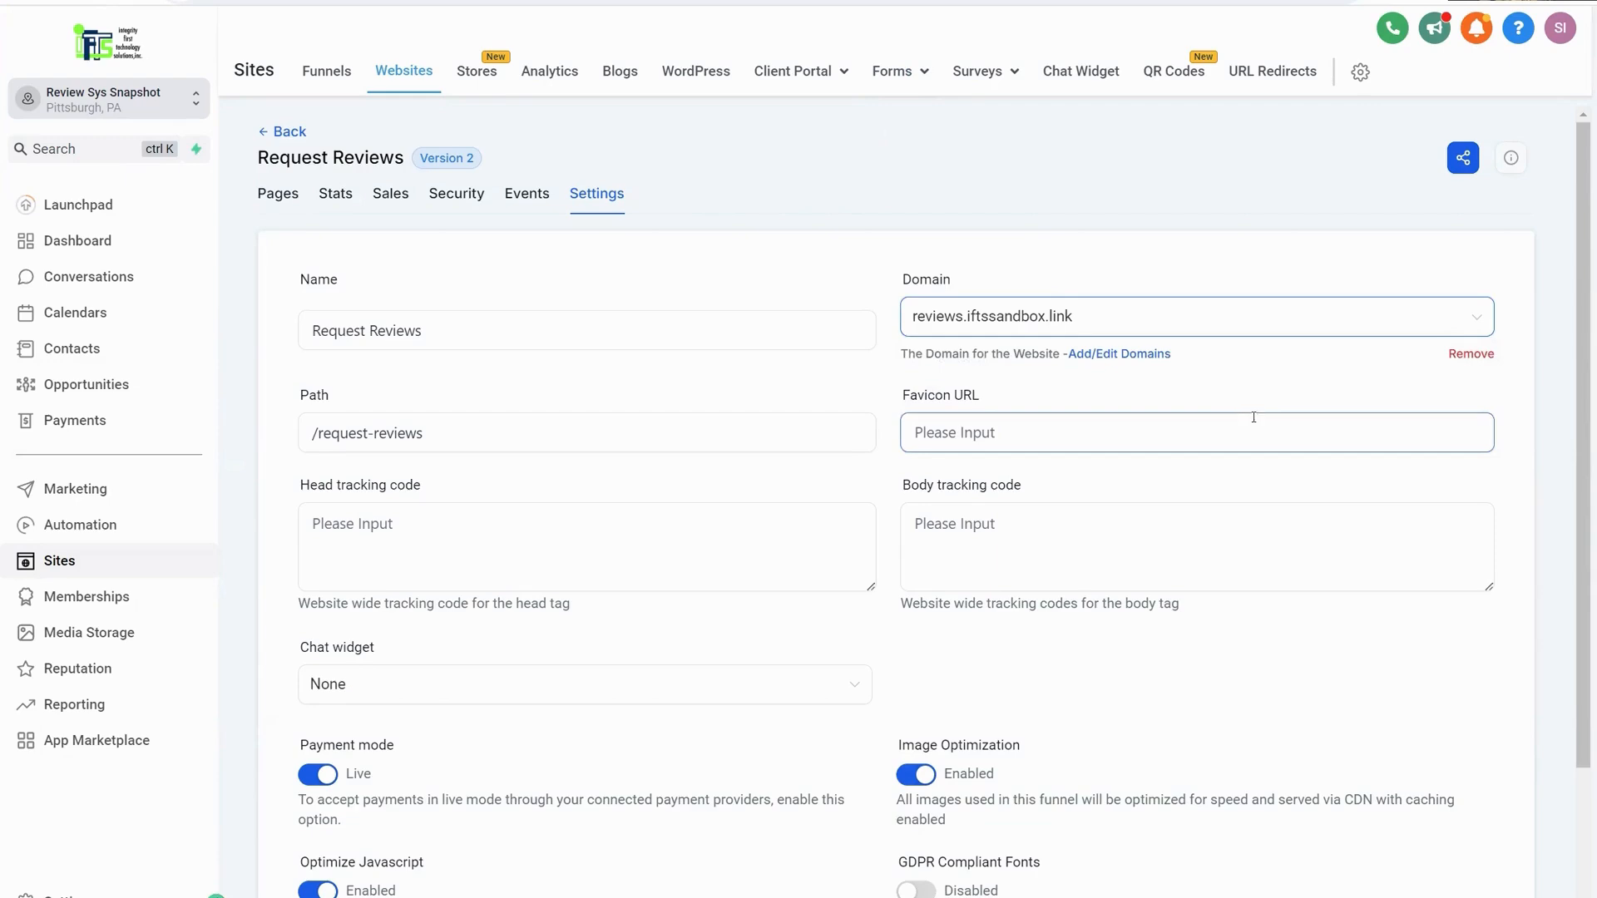
{"action": "scroll", "coordinate": [1254, 417], "scroll_direction": "down", "scroll_amount": 3}
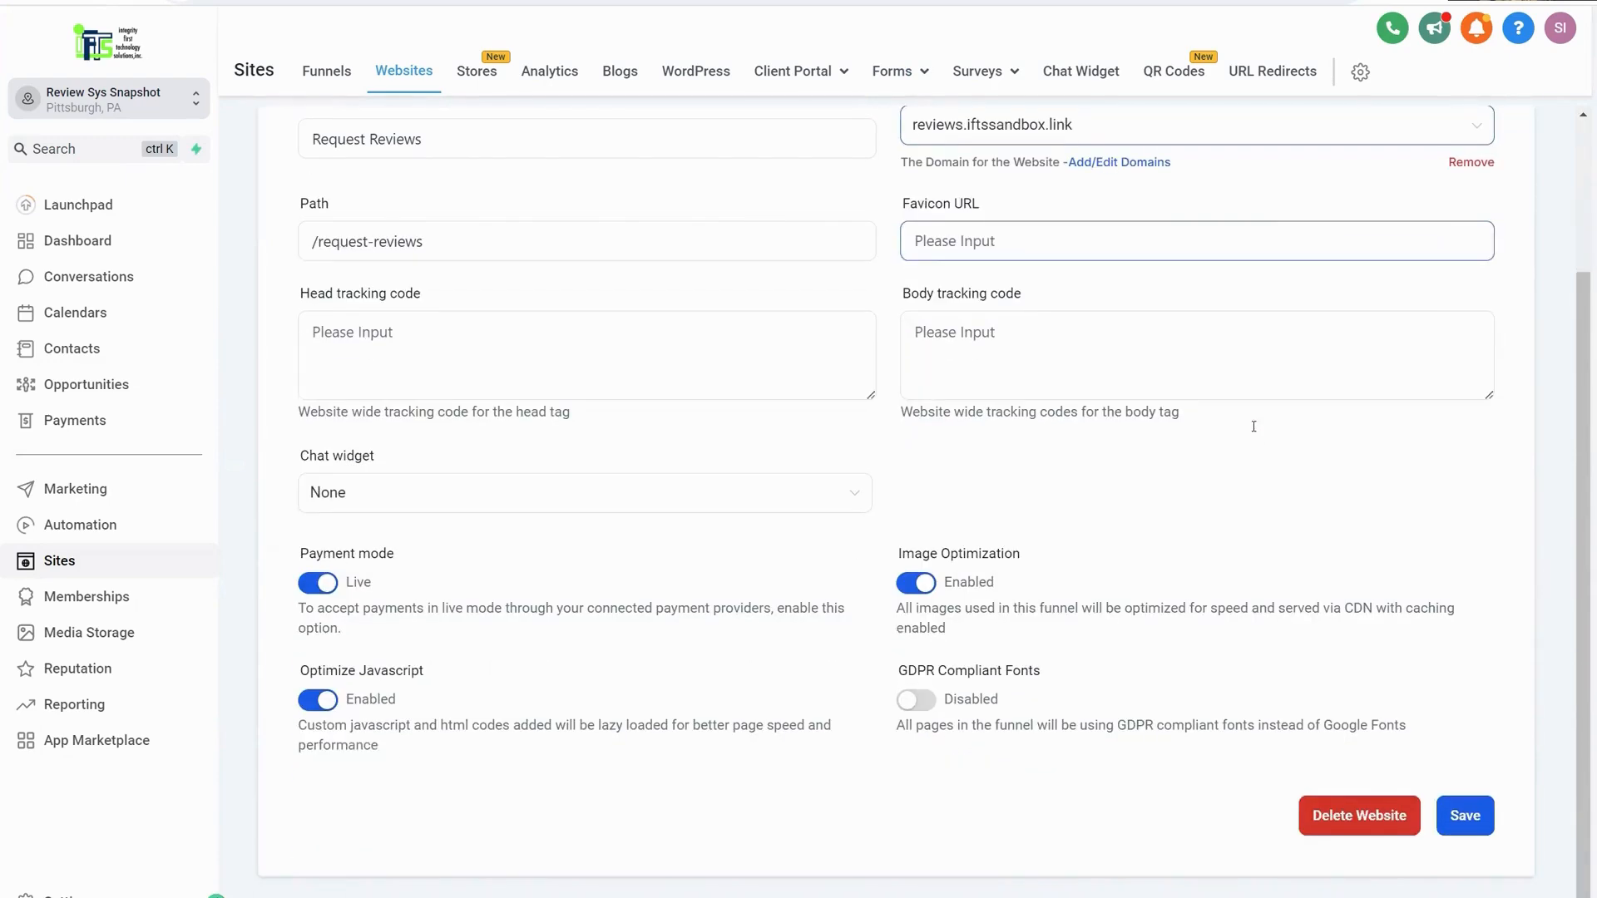
{"action": "left_click", "coordinate": [1468, 816]}
{"action": "left_click", "coordinate": [965, 128]}
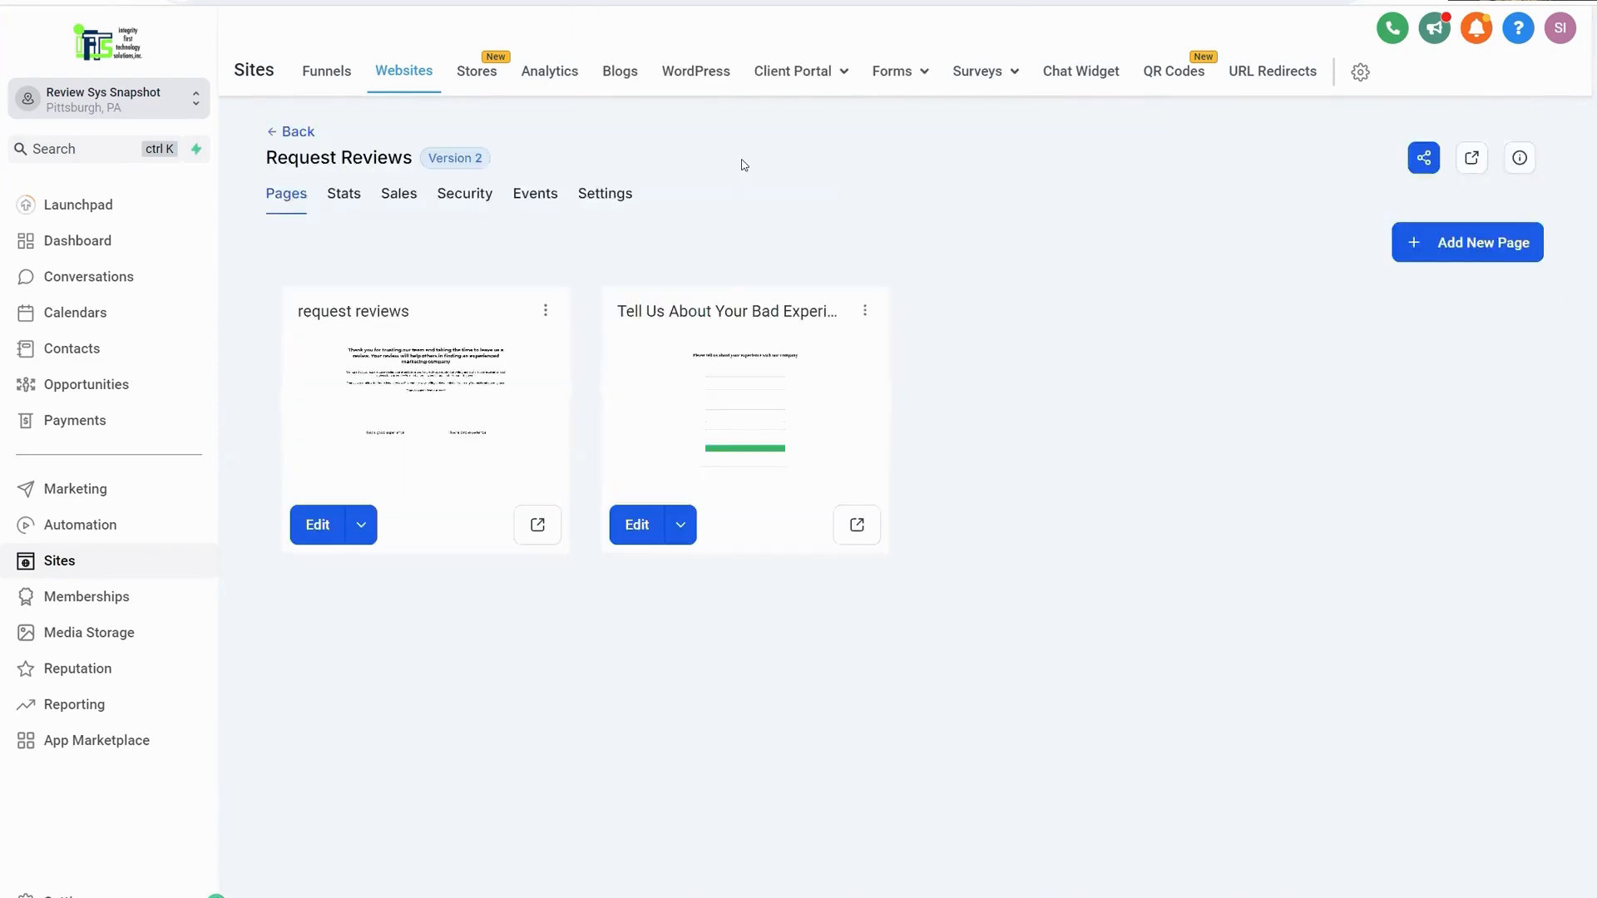
In the request reviews page settings, replace 'now' with 'from-clients' to make the path /request-reviews-from-clients
{"action": "left_click", "coordinate": [550, 309]}
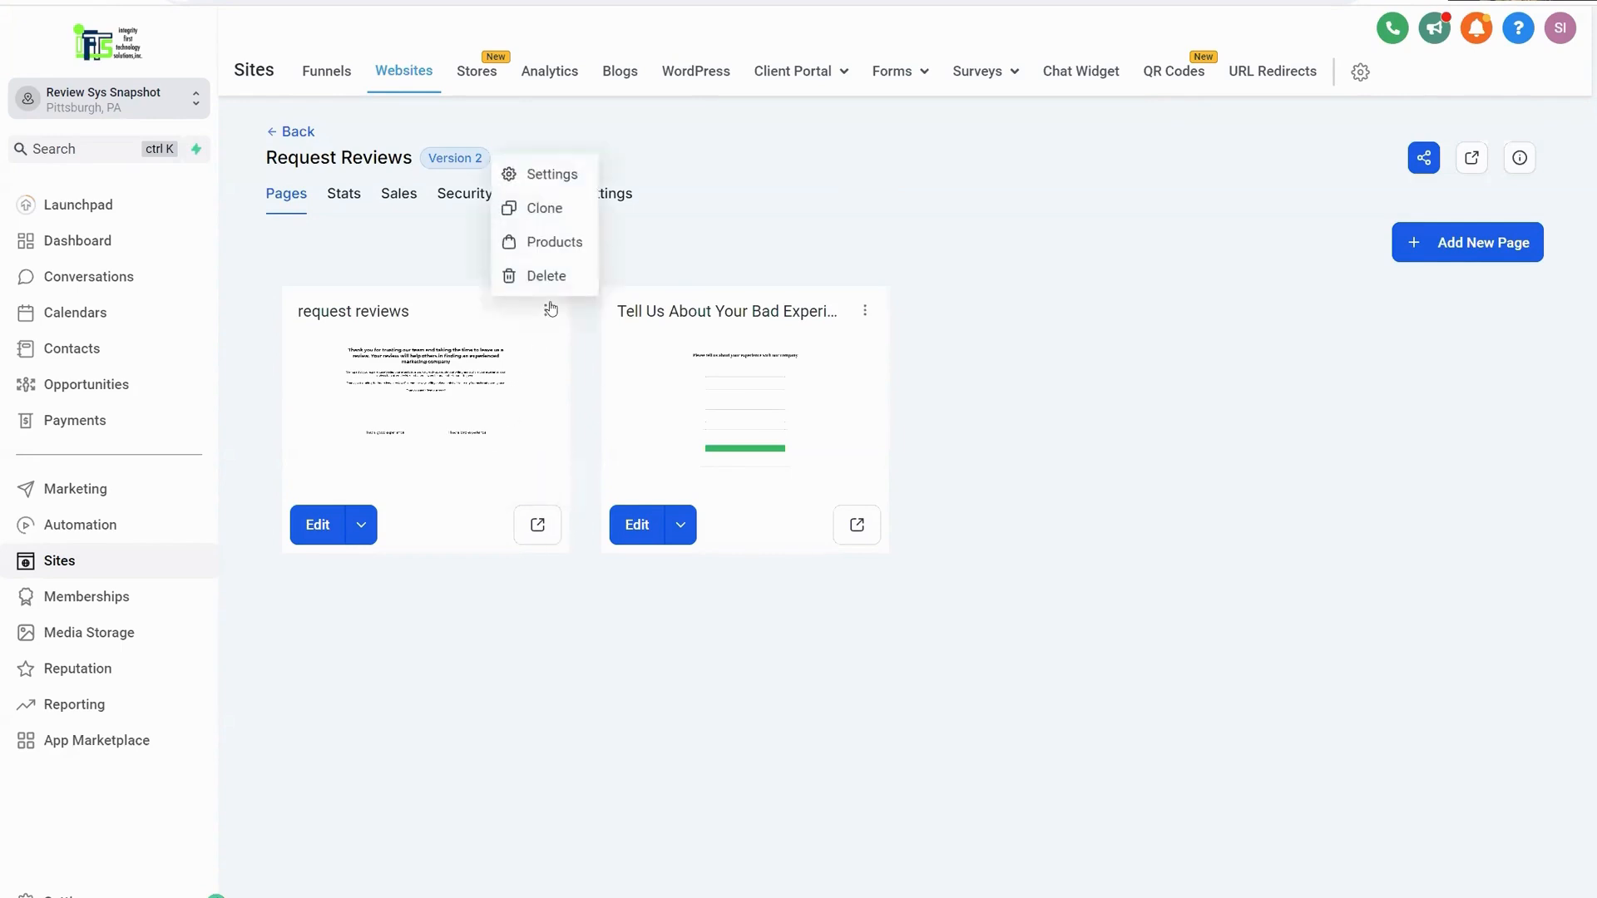
{"action": "left_click", "coordinate": [551, 175]}
{"action": "left_click", "coordinate": [670, 558]}
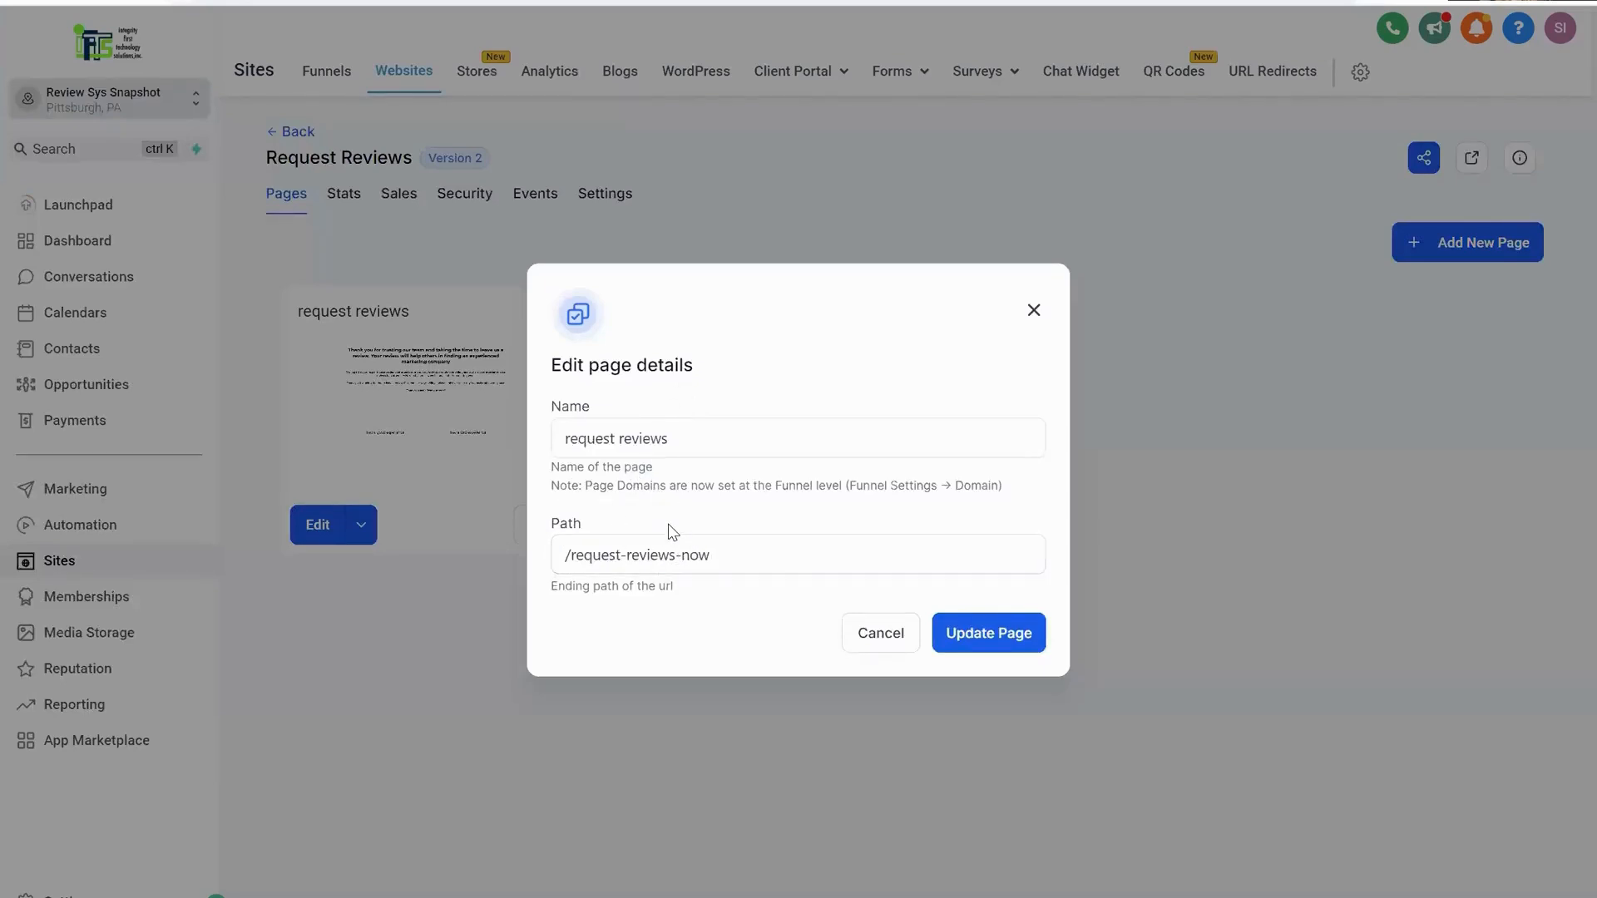
{"action": "left_click_drag", "start_coordinate": [682, 555], "coordinate": [765, 566]}
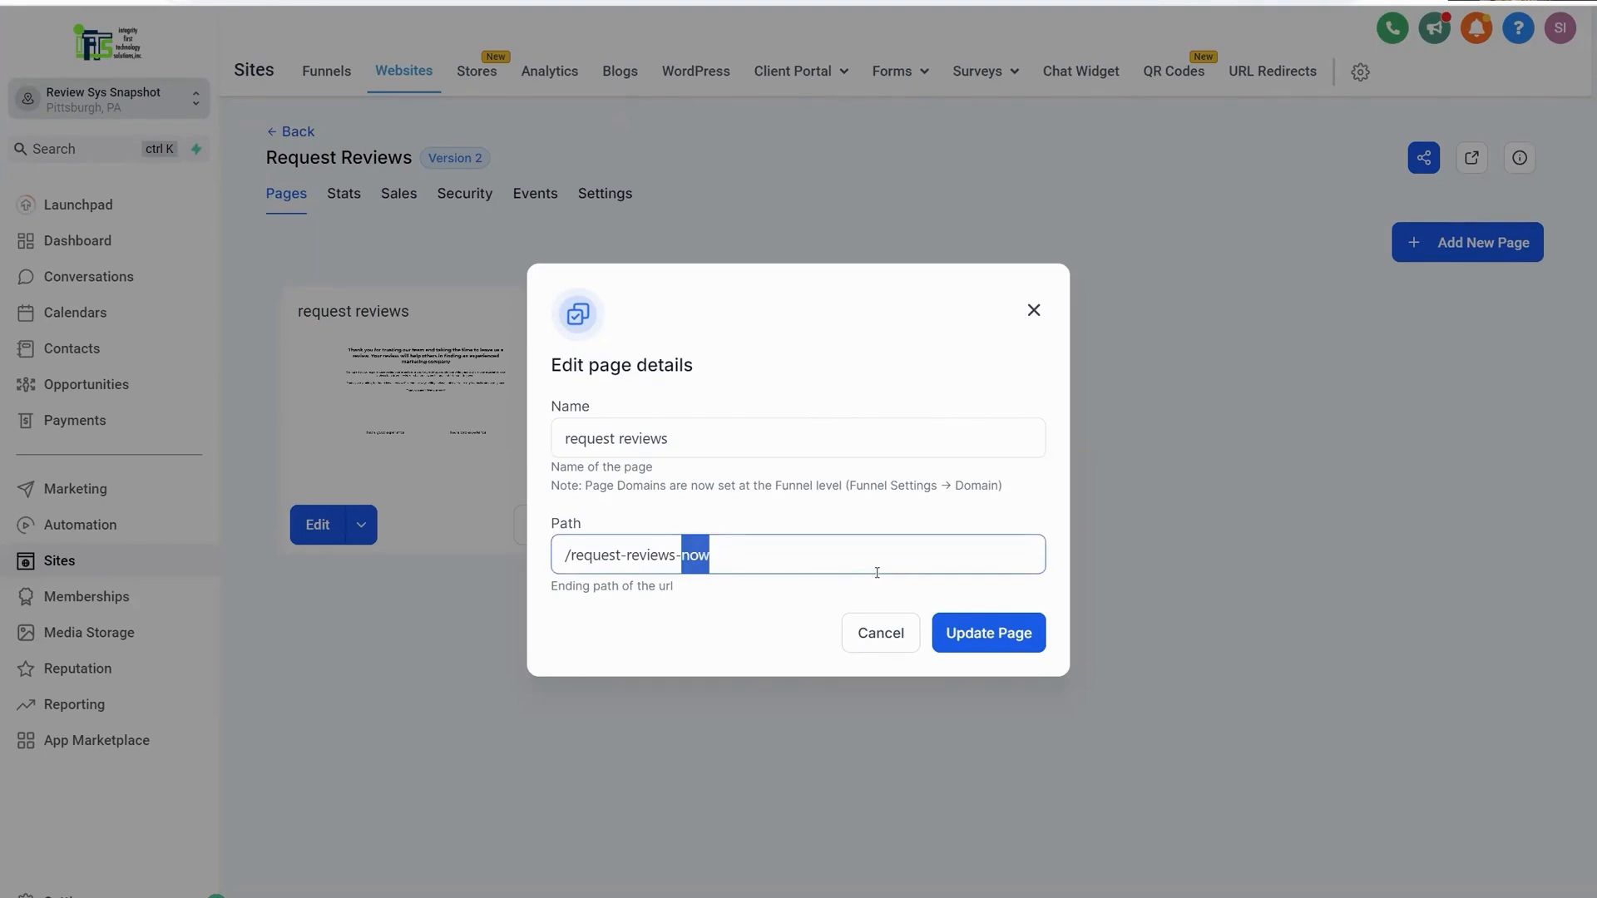
{"action": "type", "text": "from-clients"}
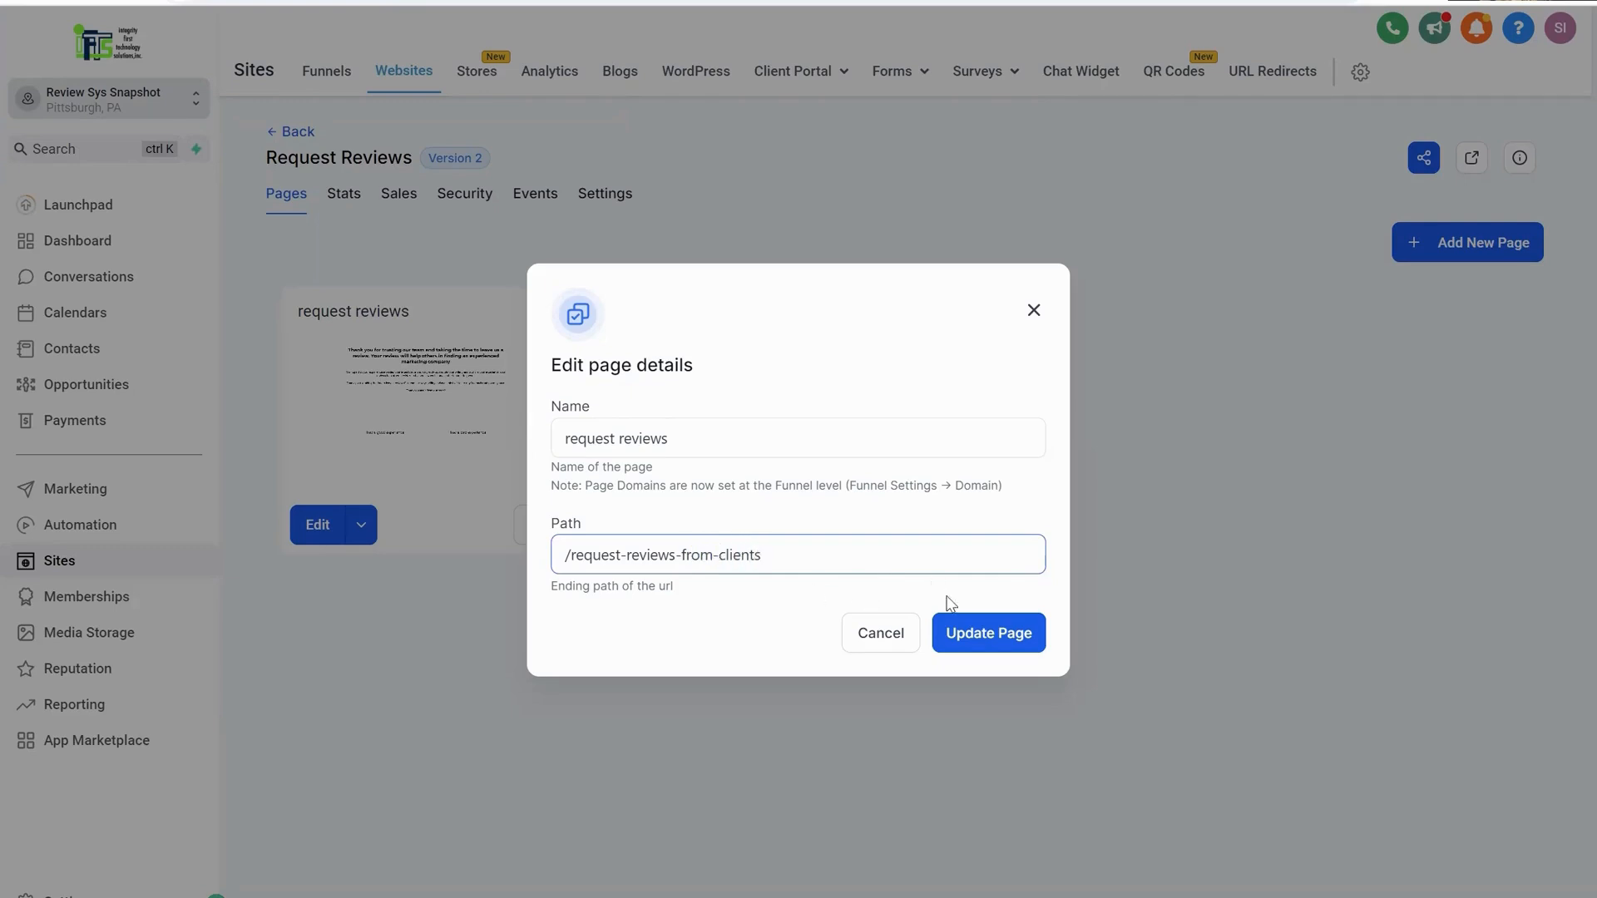
{"action": "left_click", "coordinate": [979, 628]}
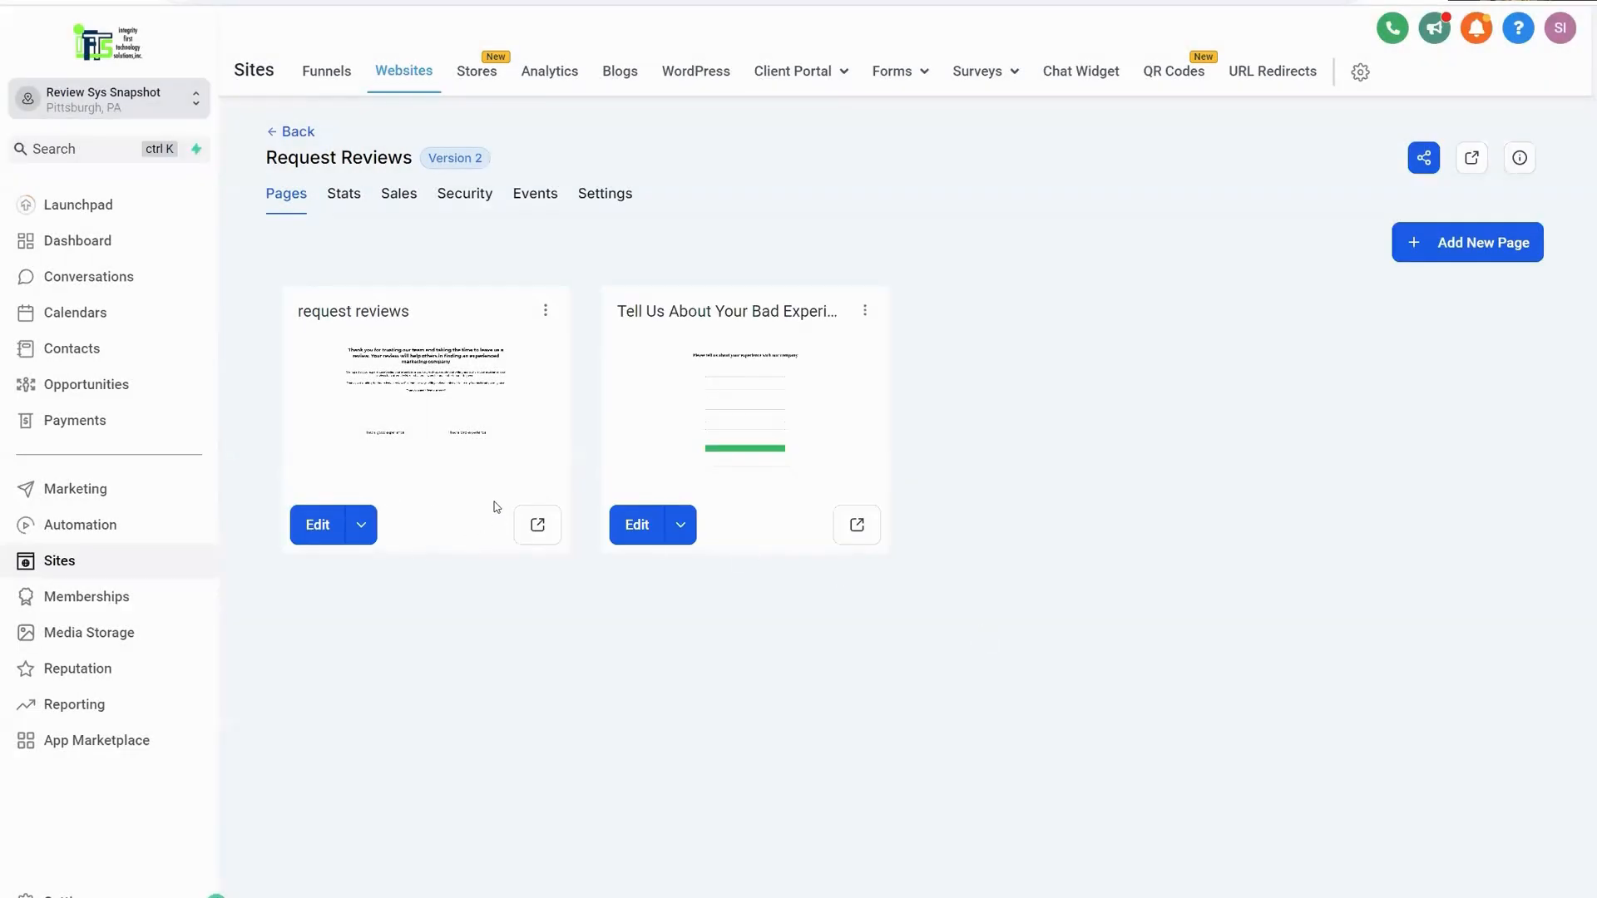
{"action": "left_click", "coordinate": [537, 527]}
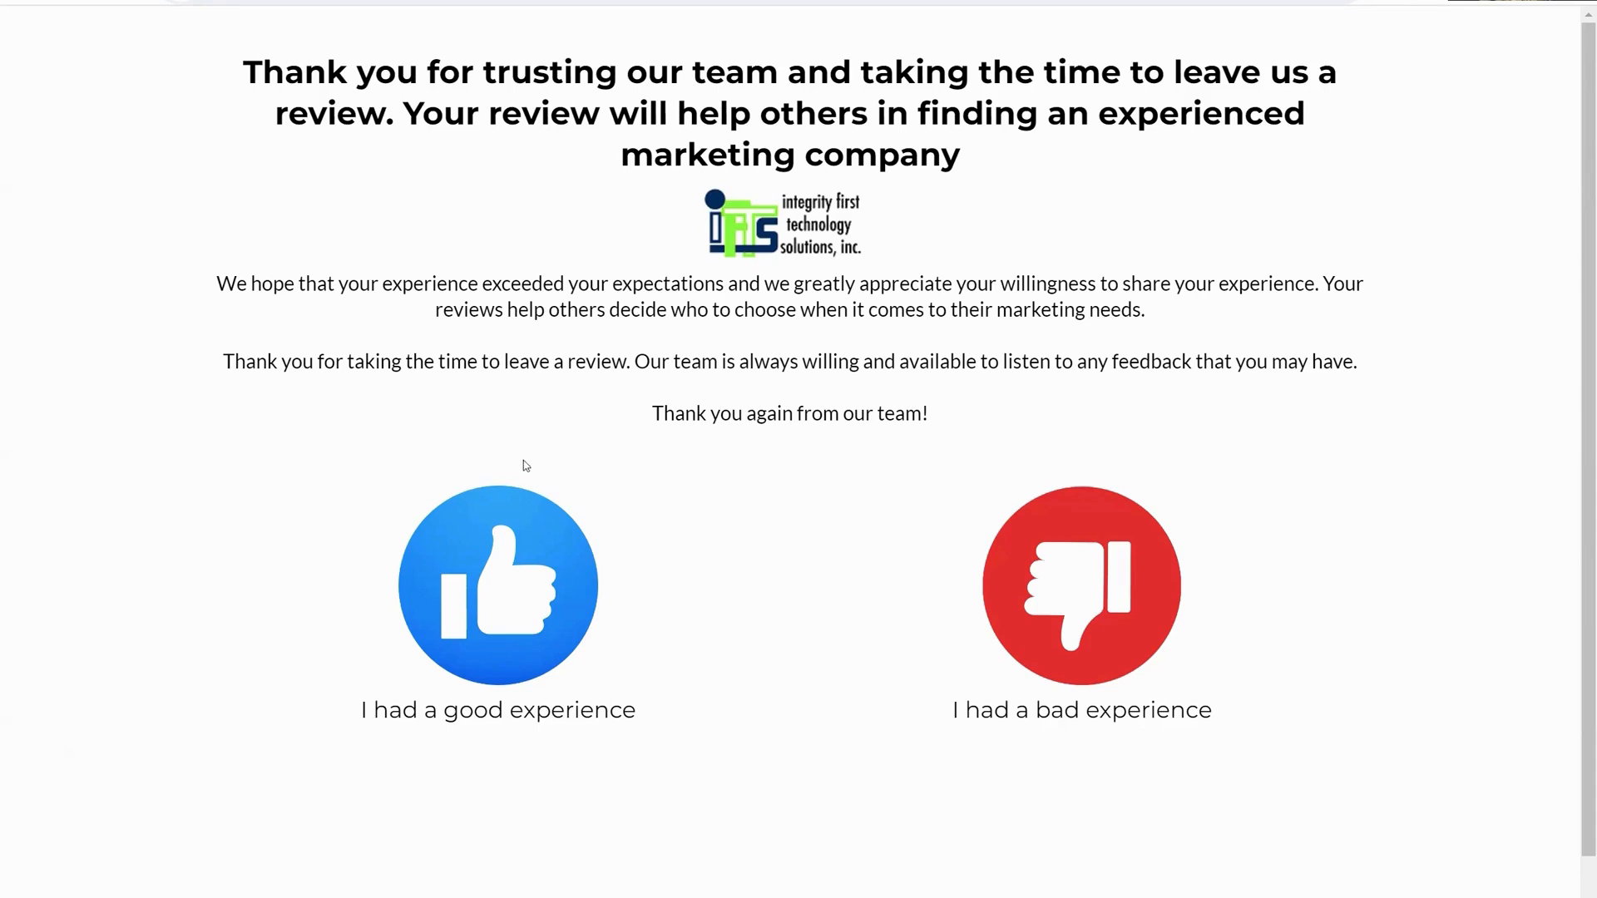
{"action": "left_click", "coordinate": [498, 588]}
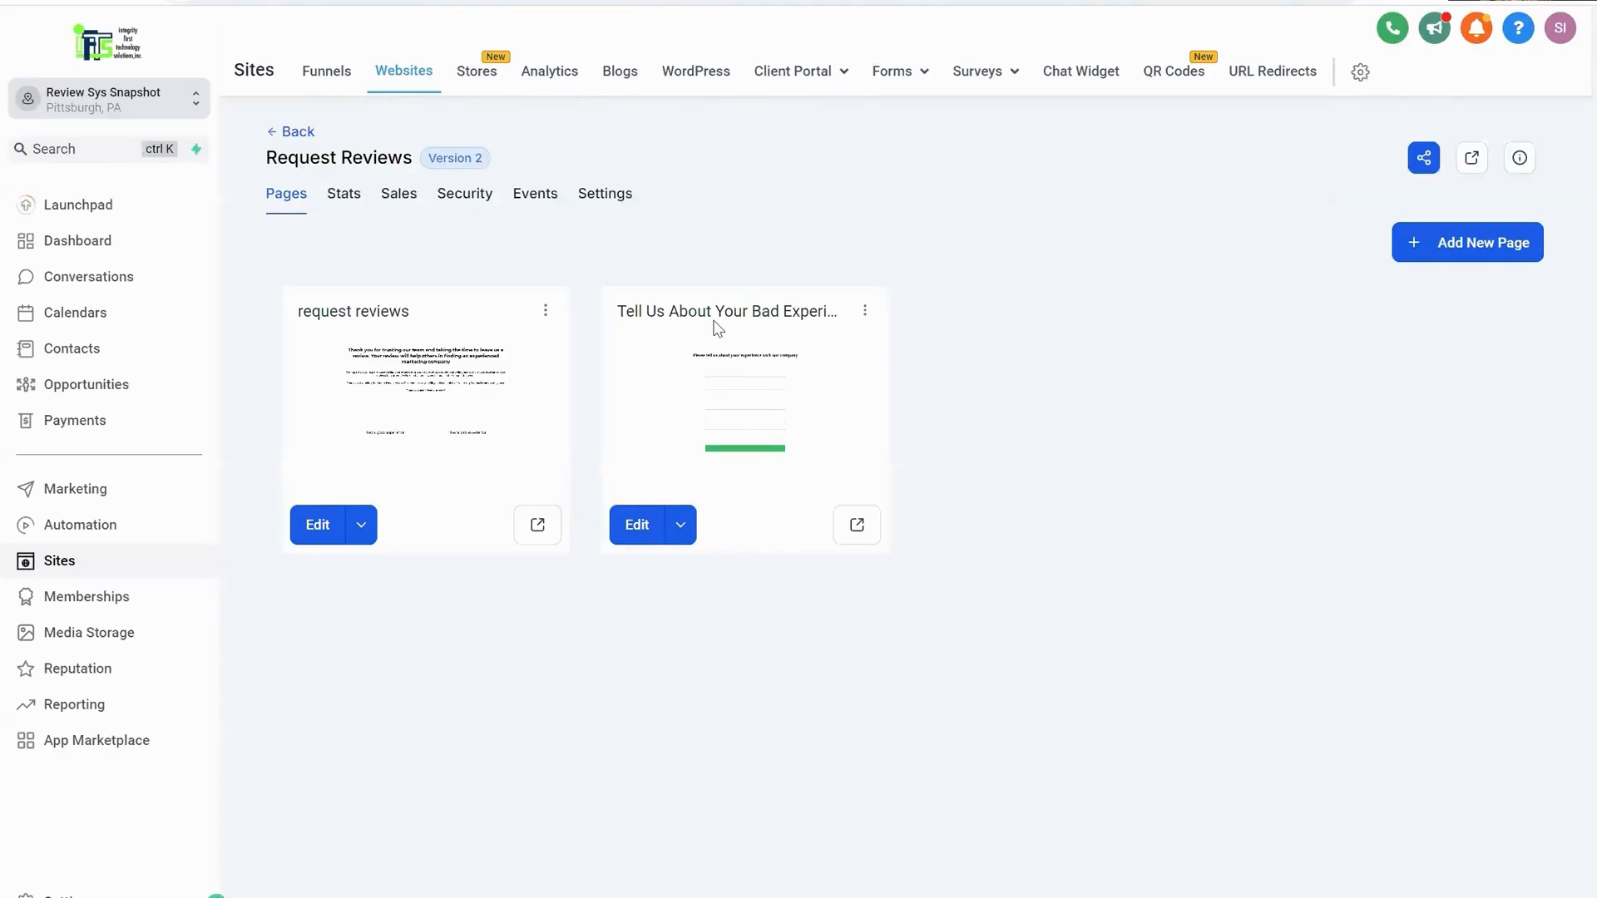
{"action": "left_click", "coordinate": [317, 525]}
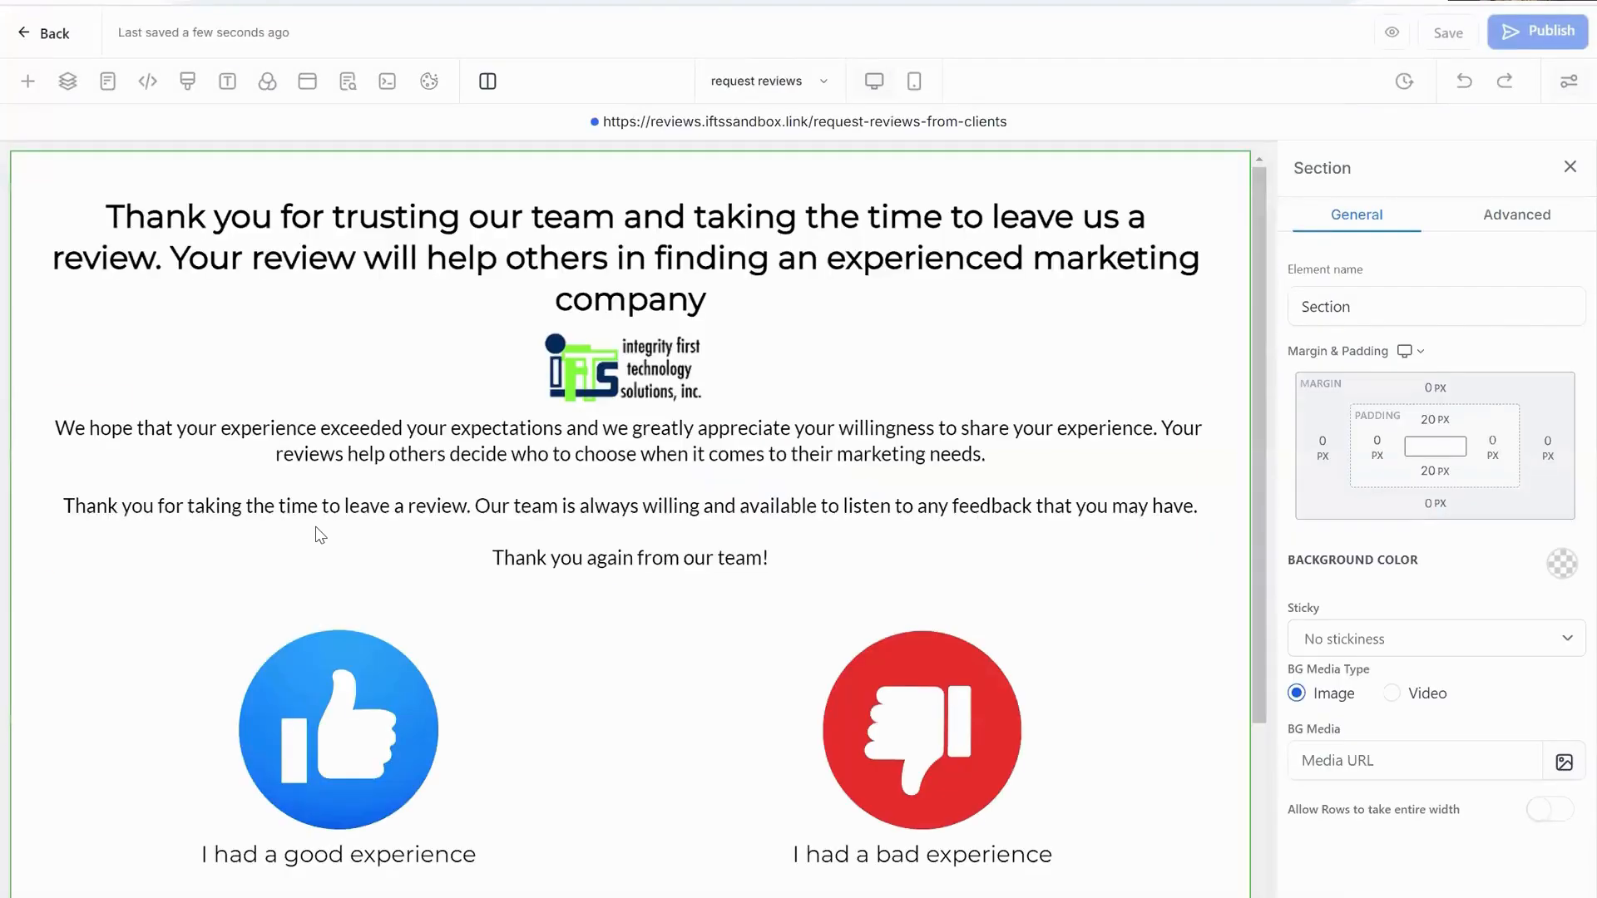
{"action": "scroll", "coordinate": [998, 378], "scroll_direction": "down", "scroll_amount": 1}
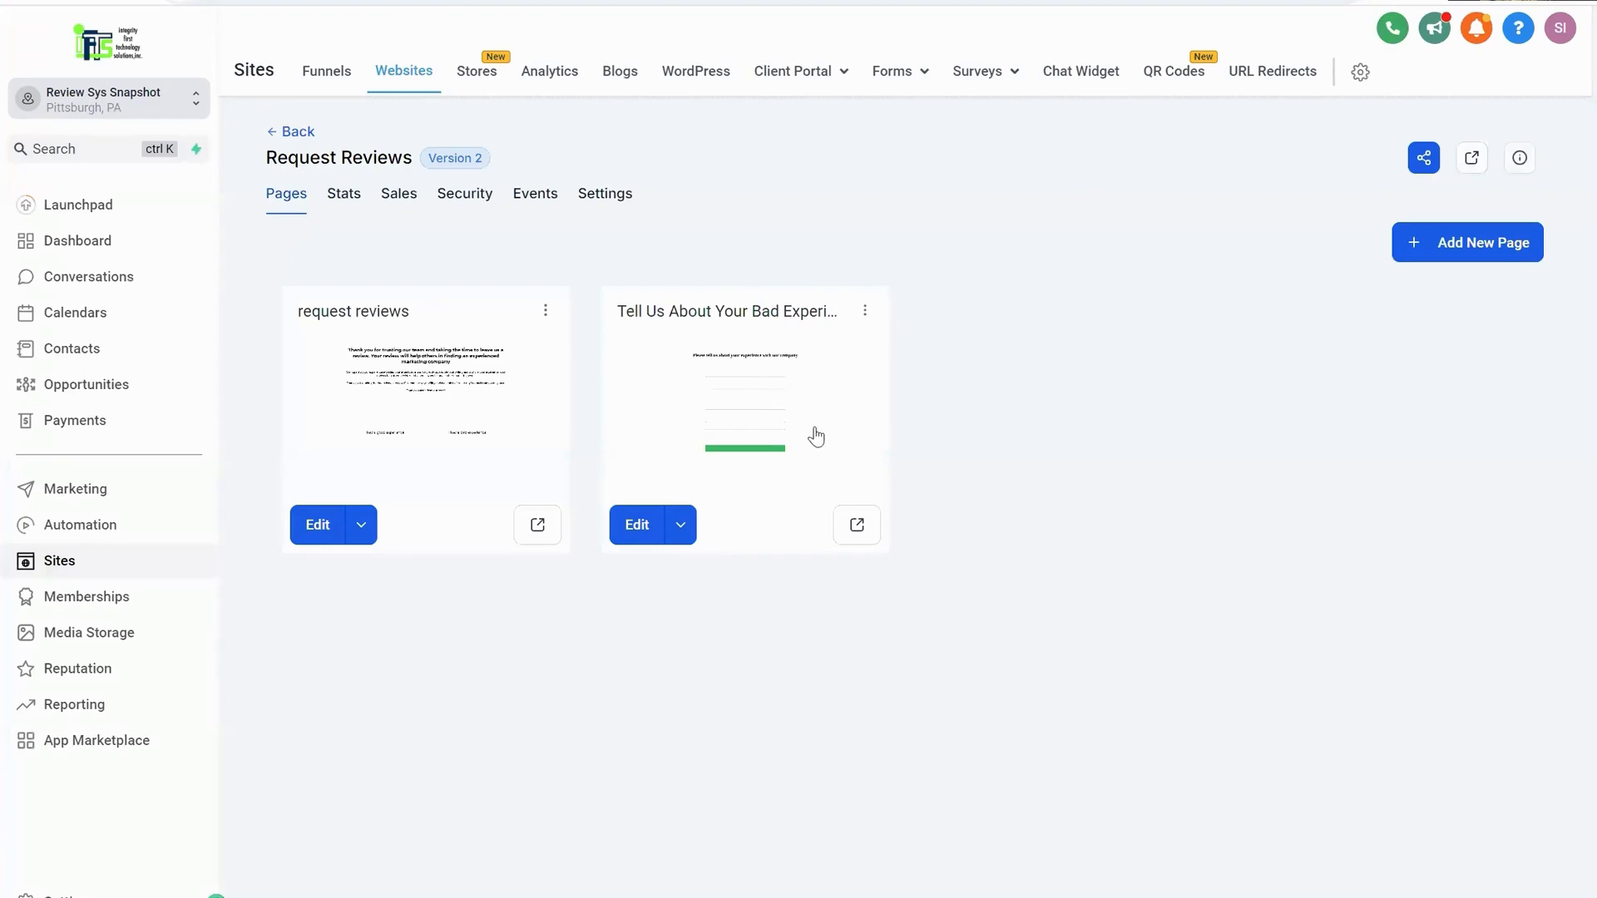
{"action": "left_click", "coordinate": [859, 532]}
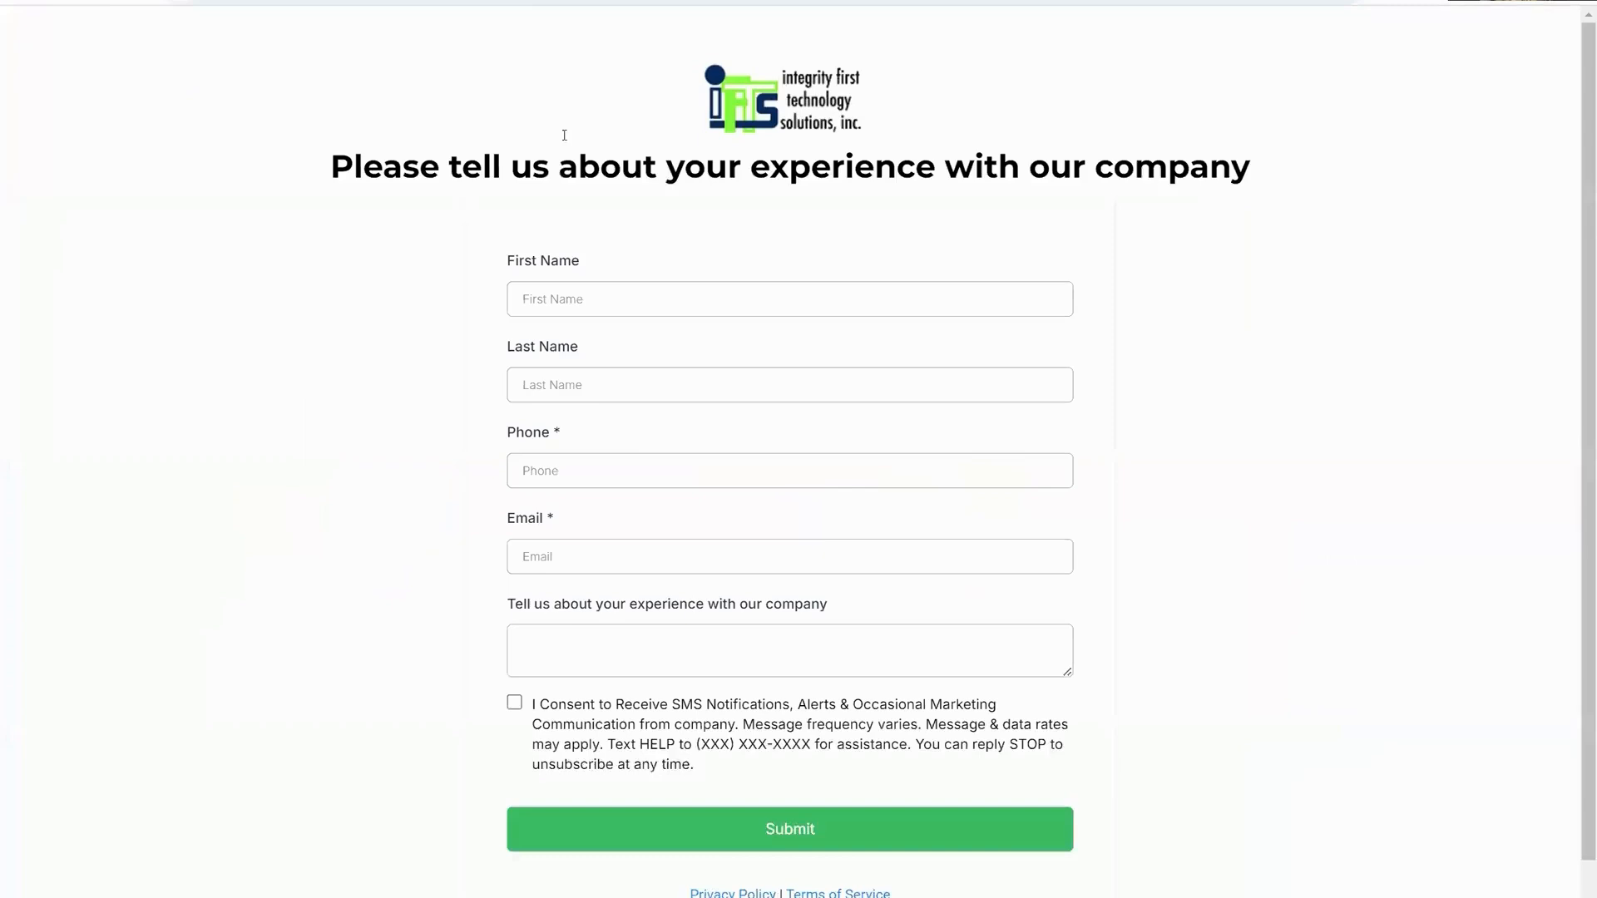
{"action": "left_click", "coordinate": [424, 2]}
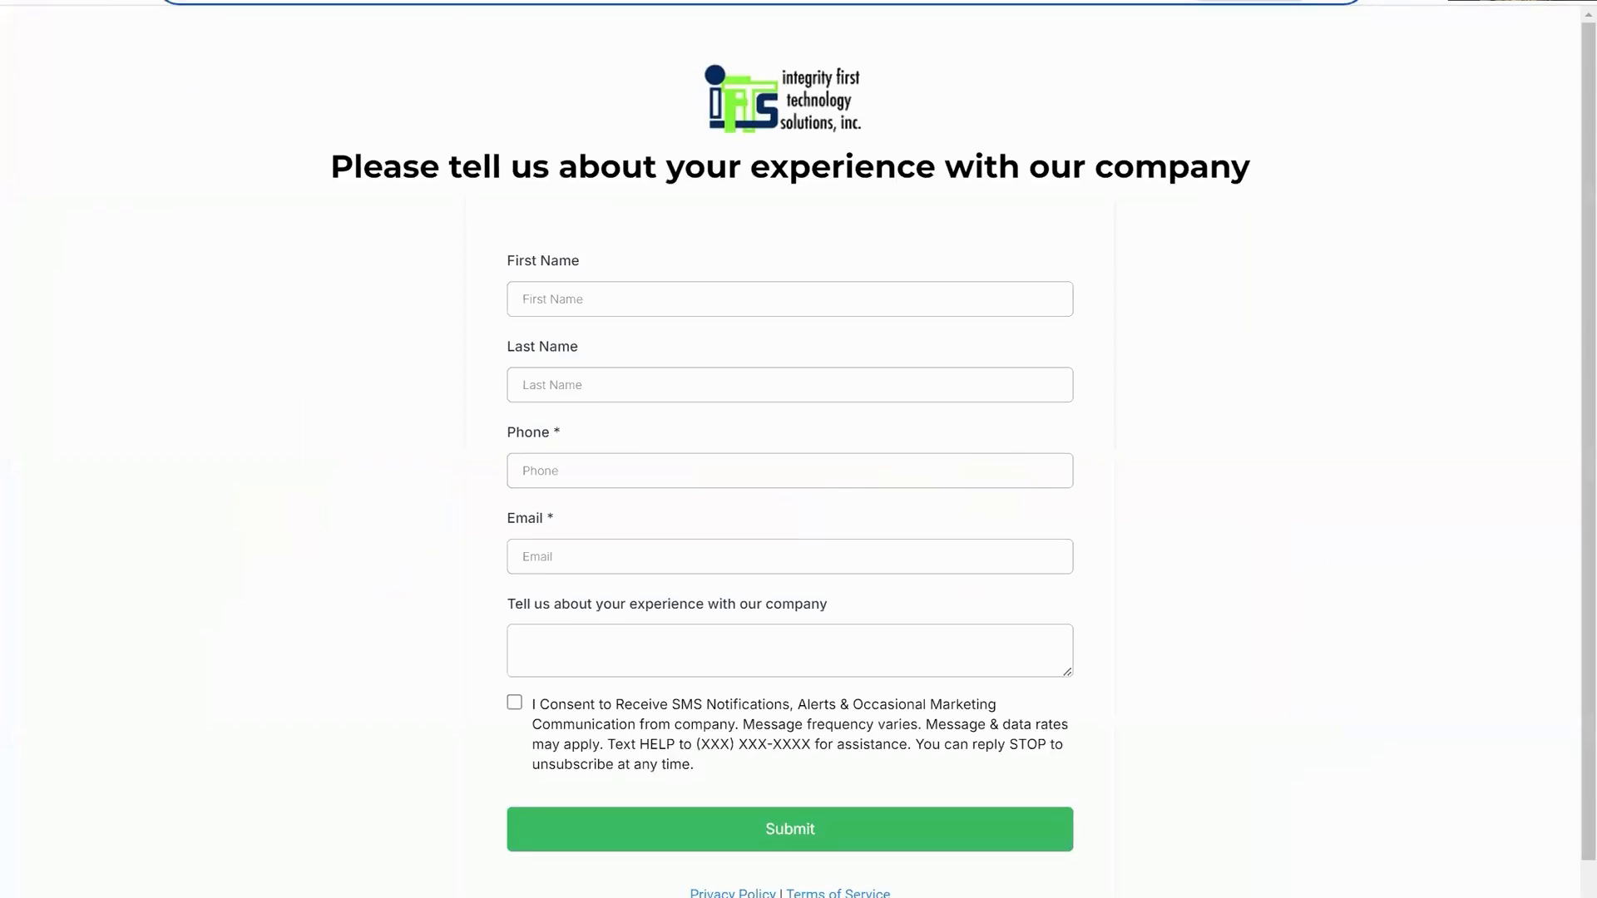
{"action": "right_click", "coordinate": [420, 2]}
{"action": "left_click", "coordinate": [492, 163]}
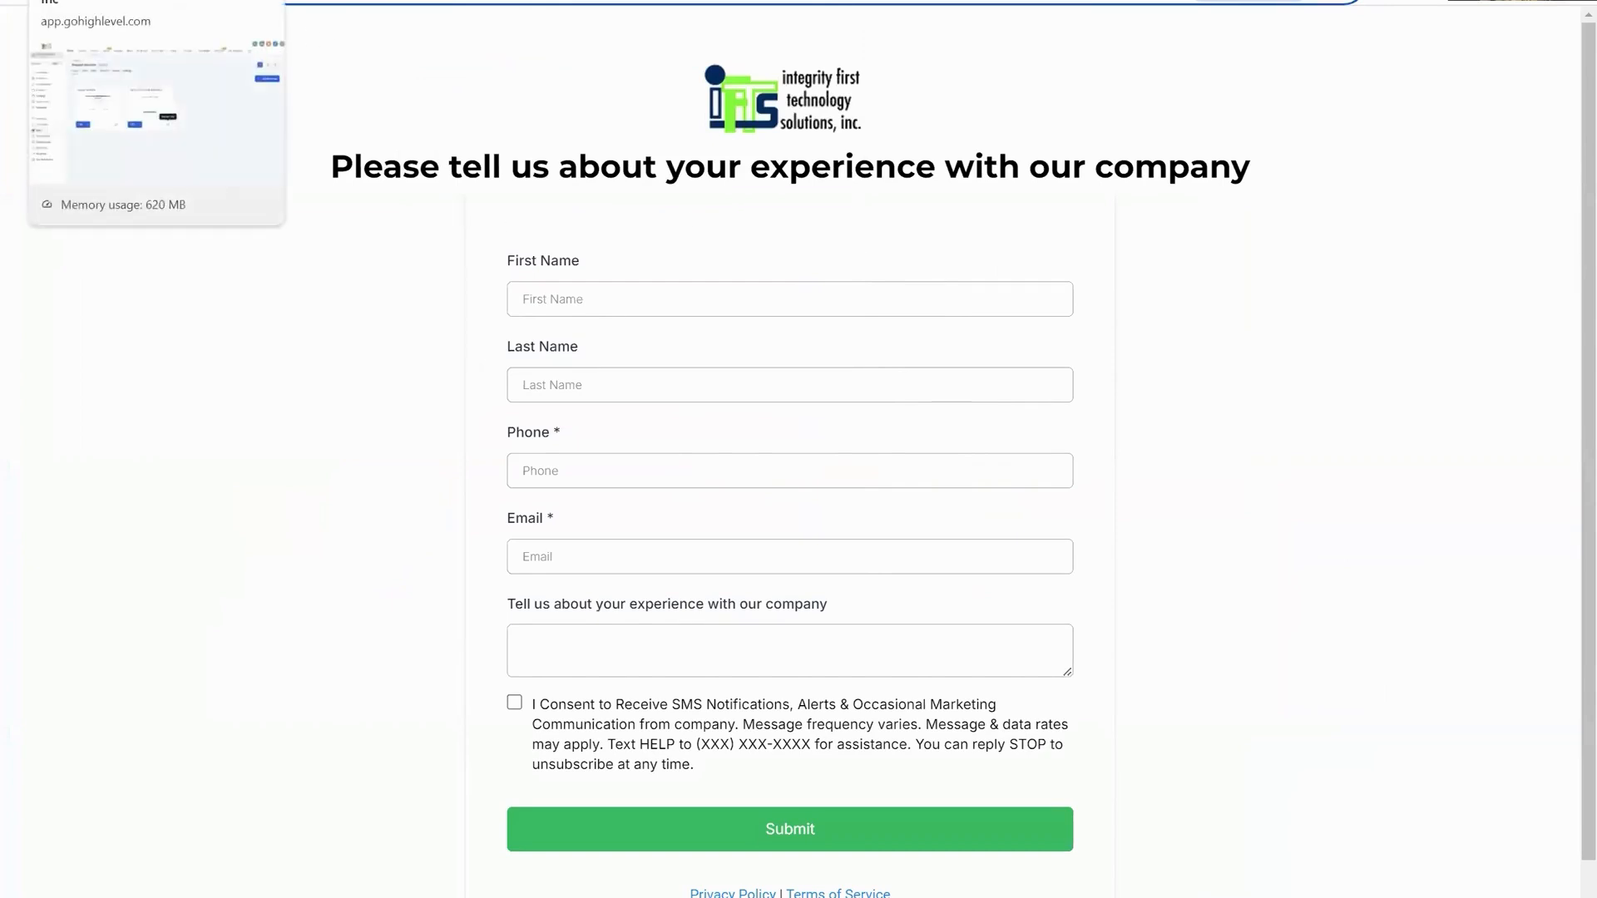
{"action": "left_click", "coordinate": [108, 1]}
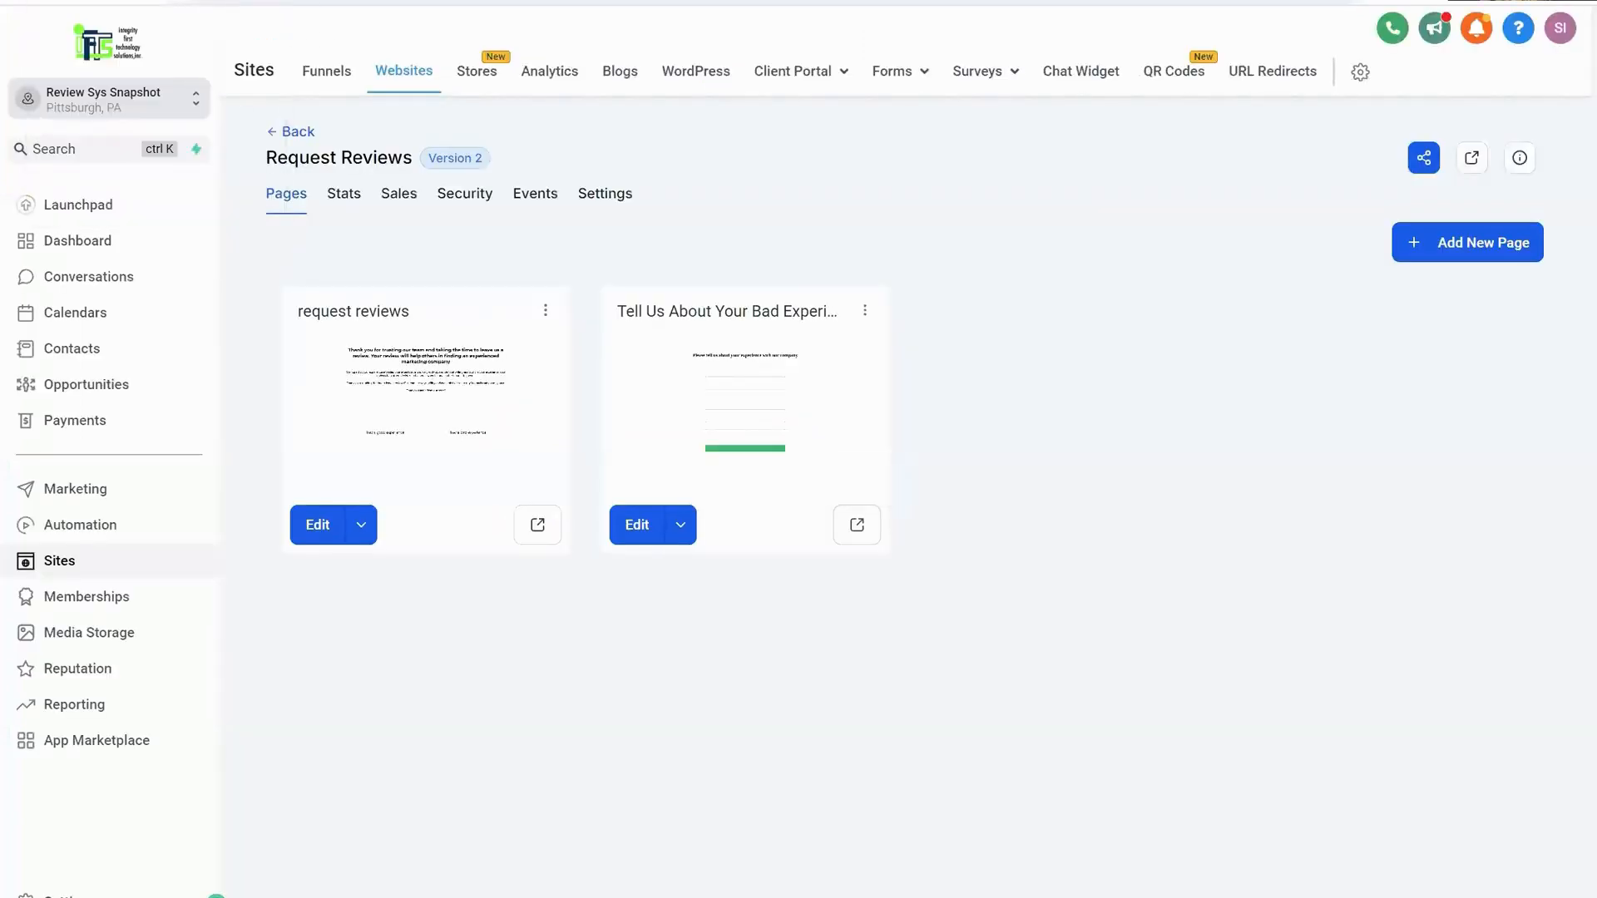
Set the thumbs-down image's click action to open the reviews.iftssandbox.link/tell-us-more page URL, then save
{"action": "left_click", "coordinate": [313, 537]}
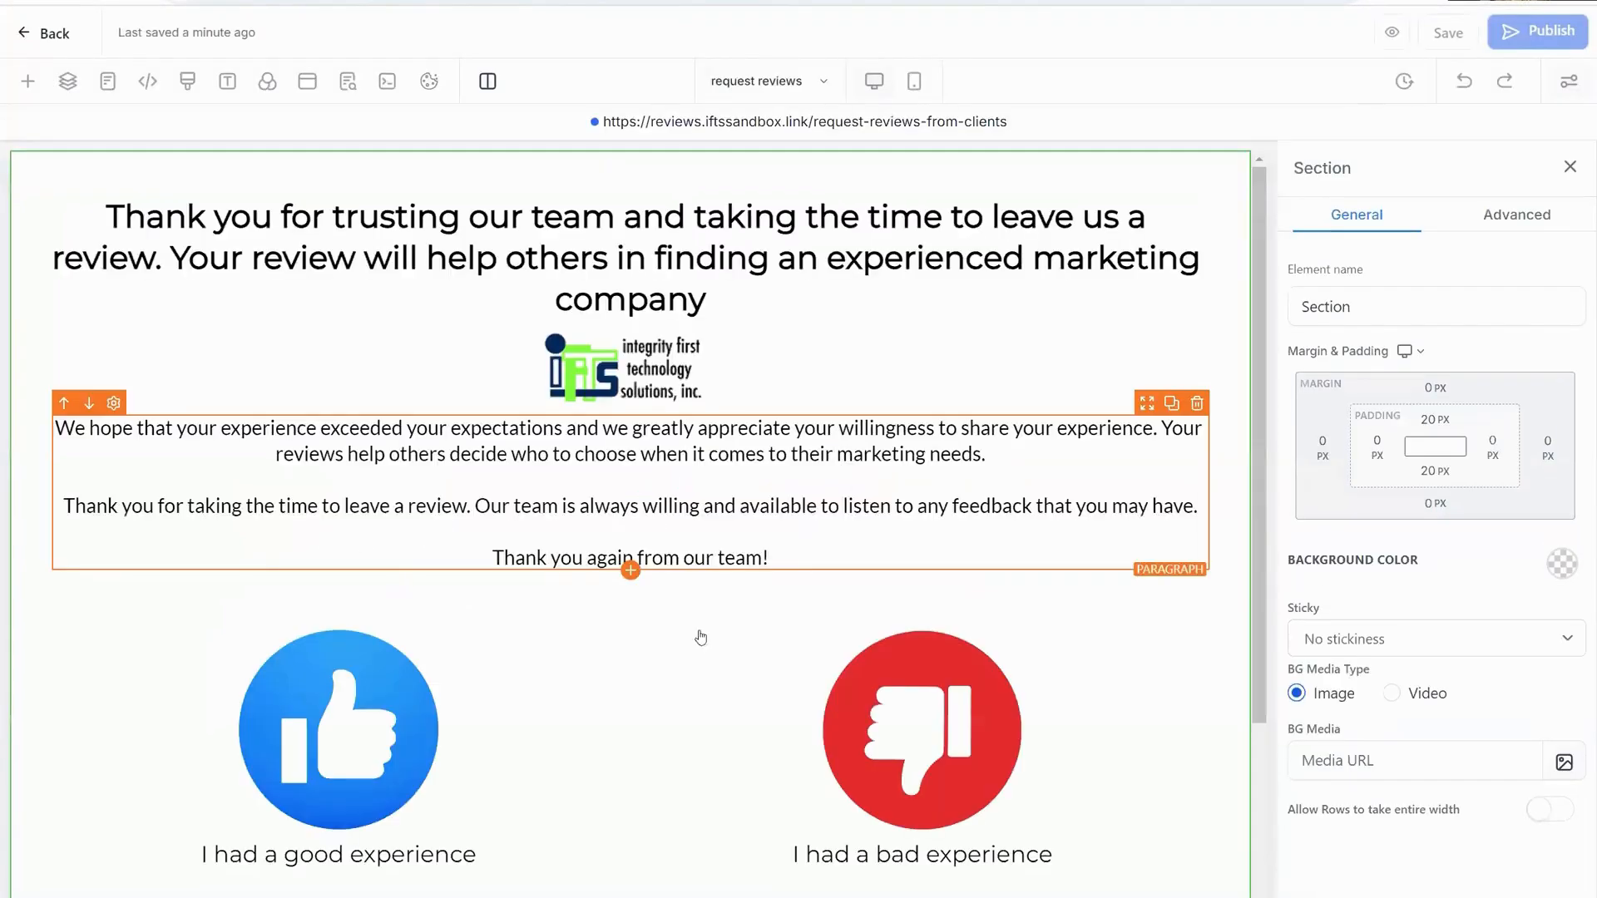
{"action": "left_click", "coordinate": [884, 729]}
{"action": "scroll", "coordinate": [1436, 690], "scroll_direction": "down", "scroll_amount": 5}
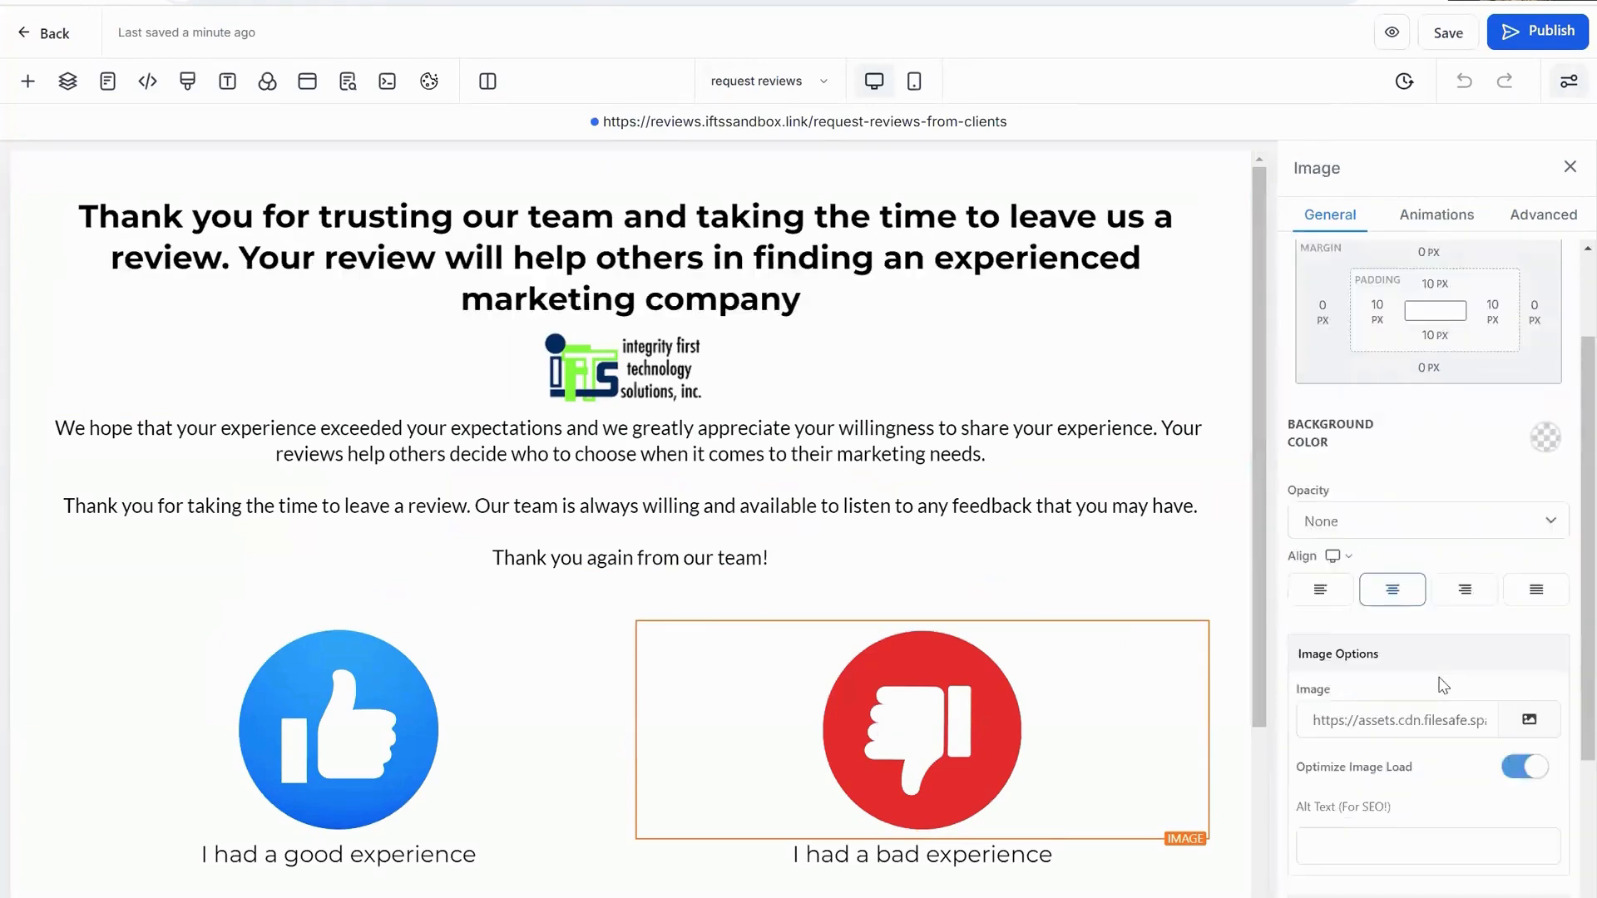
{"action": "left_click", "coordinate": [1405, 843]}
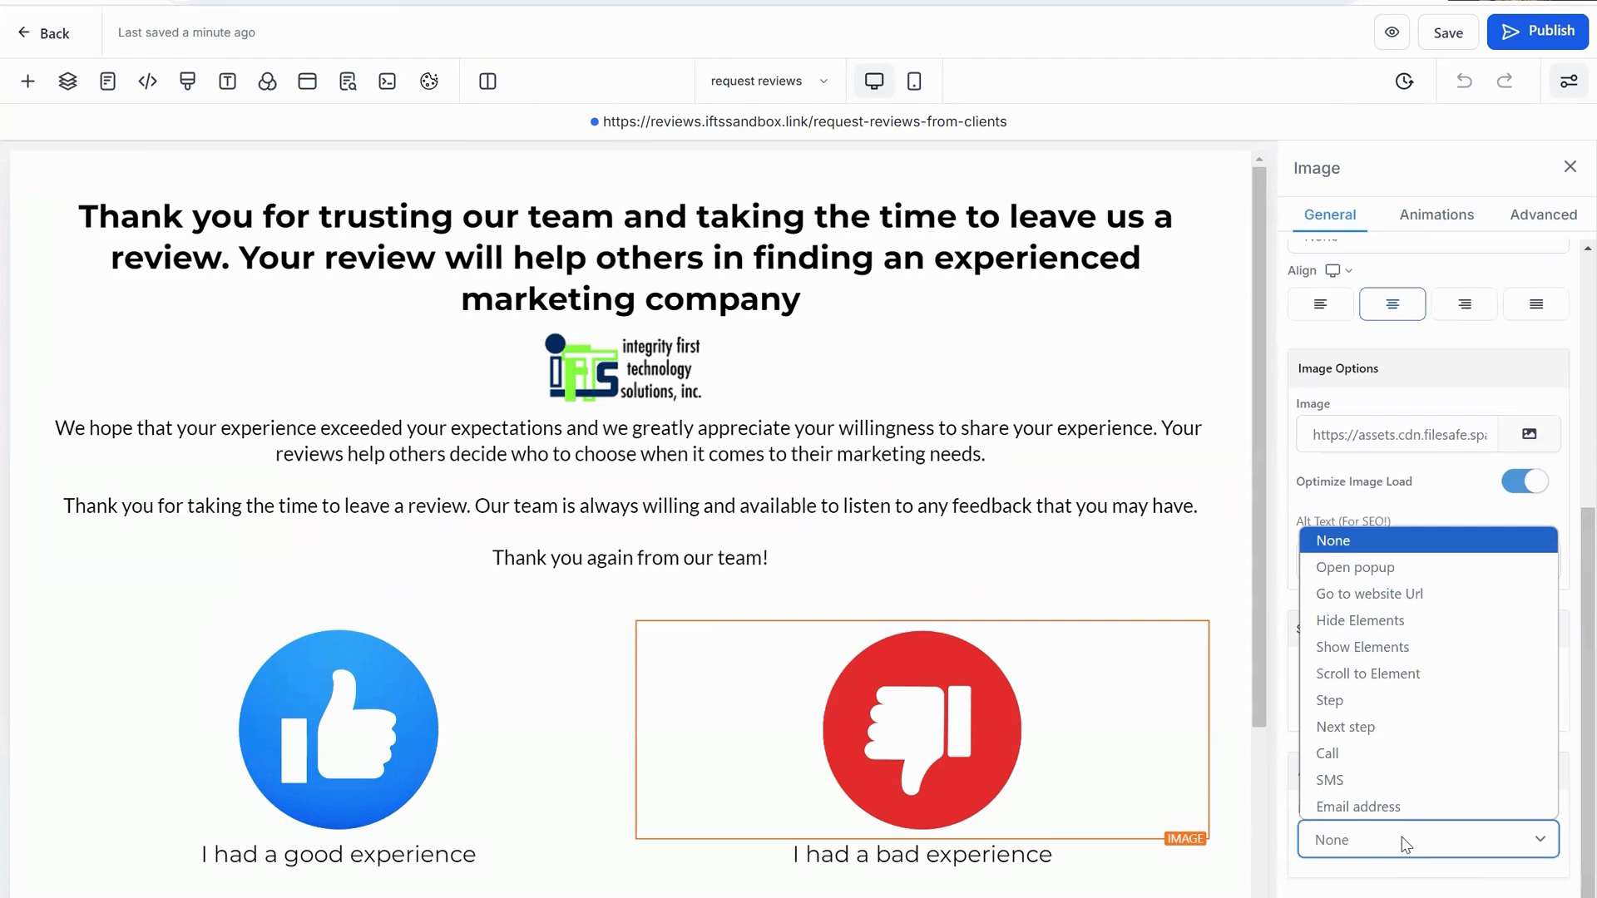
{"action": "left_click", "coordinate": [1424, 600]}
{"action": "scroll", "coordinate": [1425, 707], "scroll_direction": "down", "scroll_amount": 2}
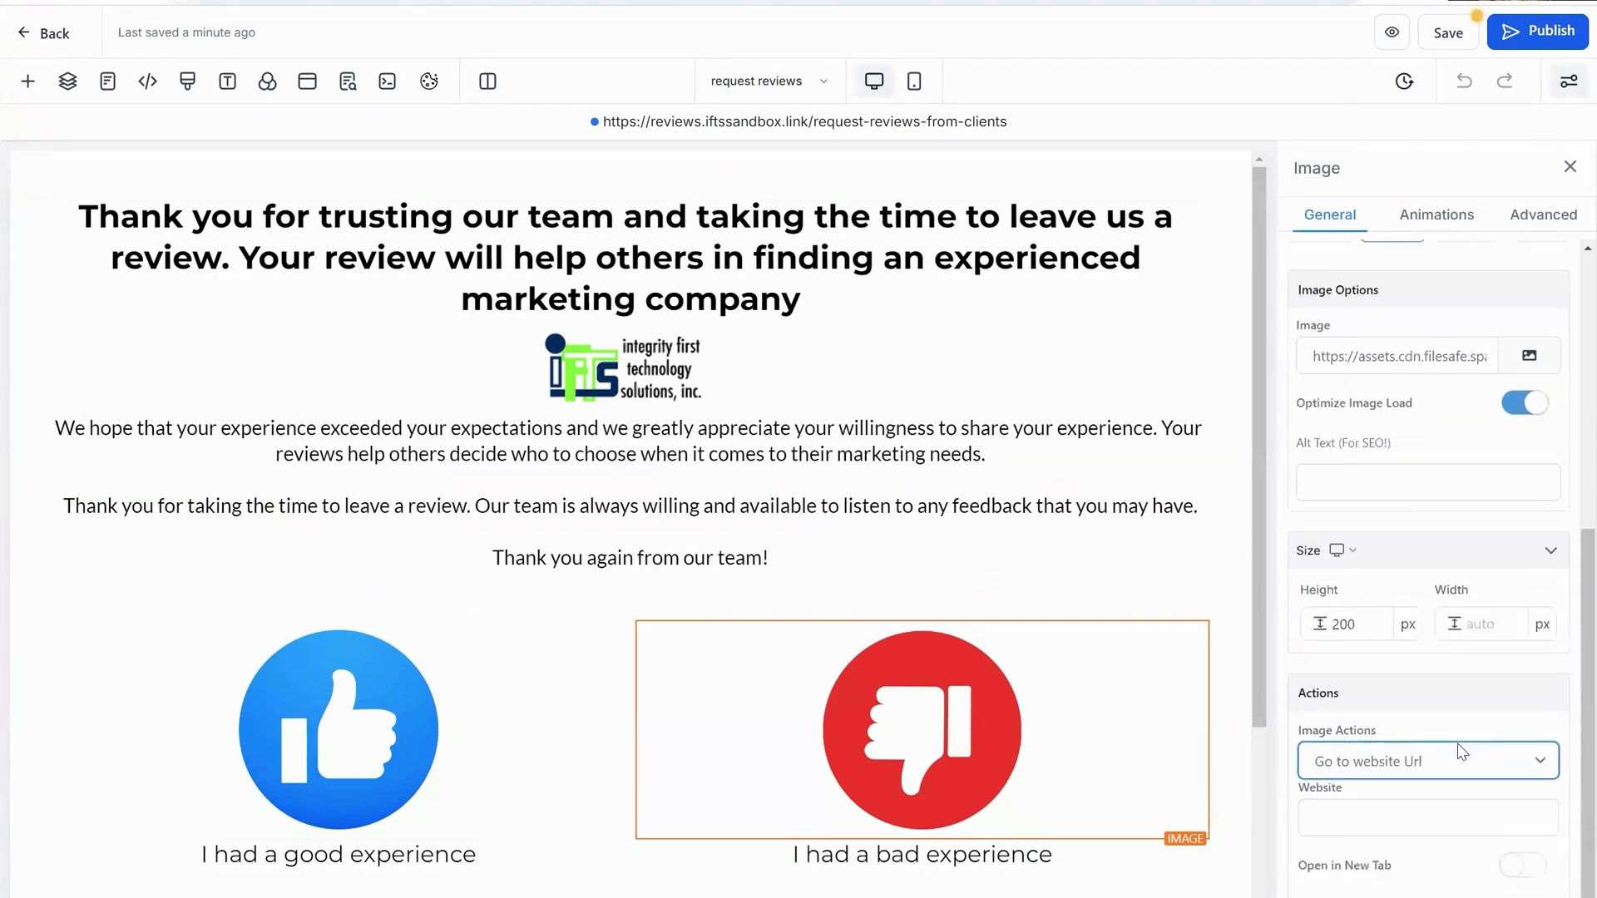
{"action": "left_click", "coordinate": [1376, 790]}
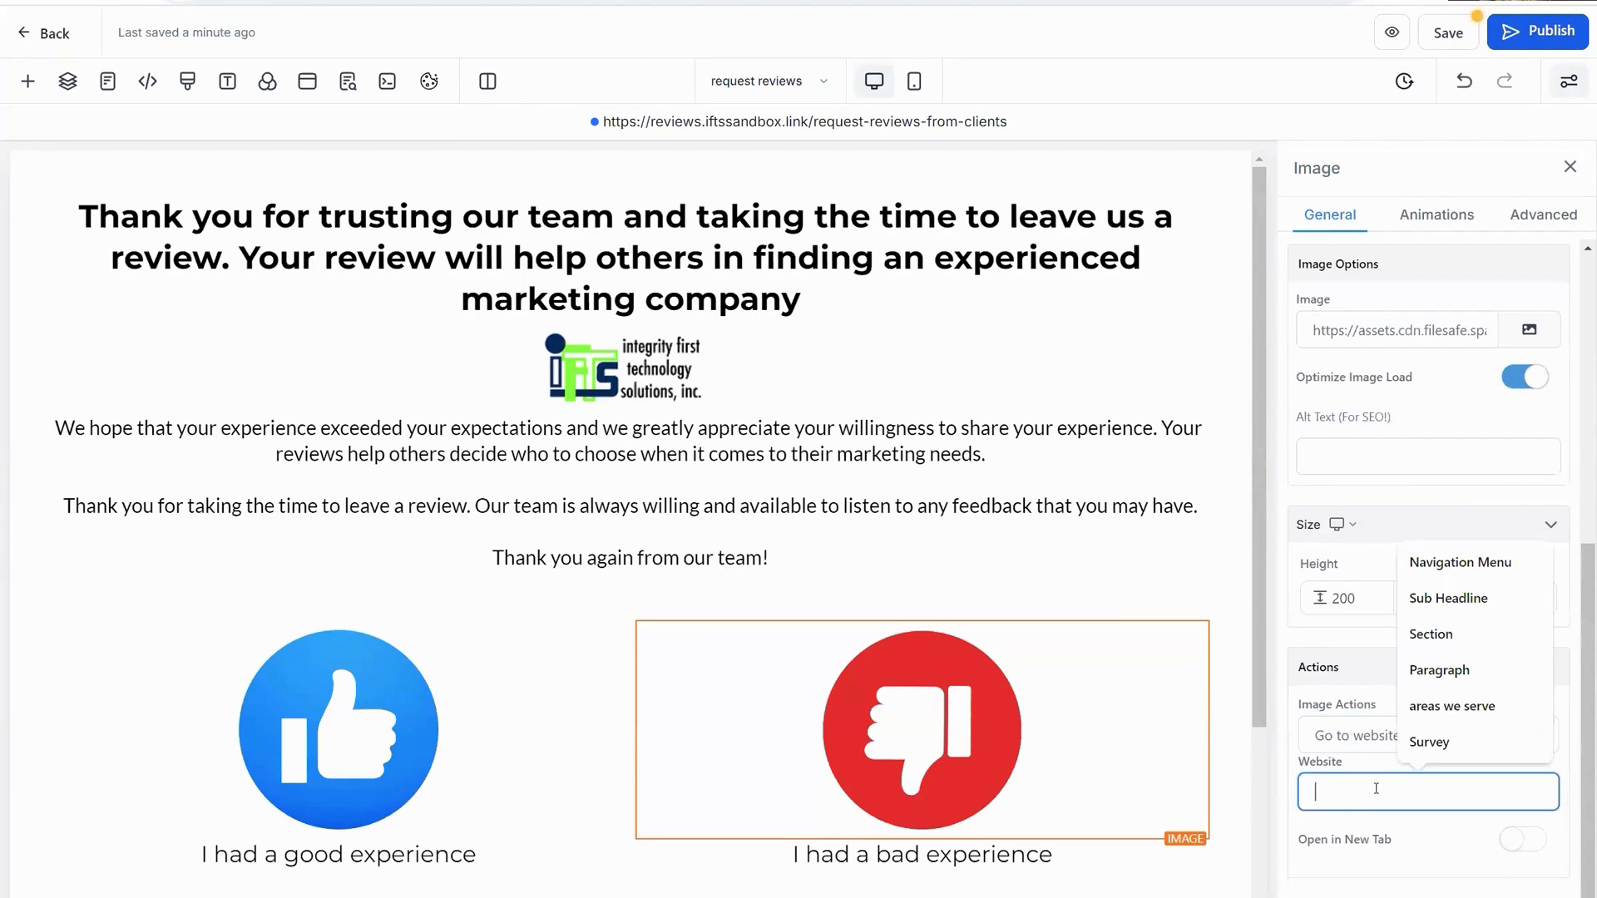
{"action": "key", "text": "ctrl+v"}
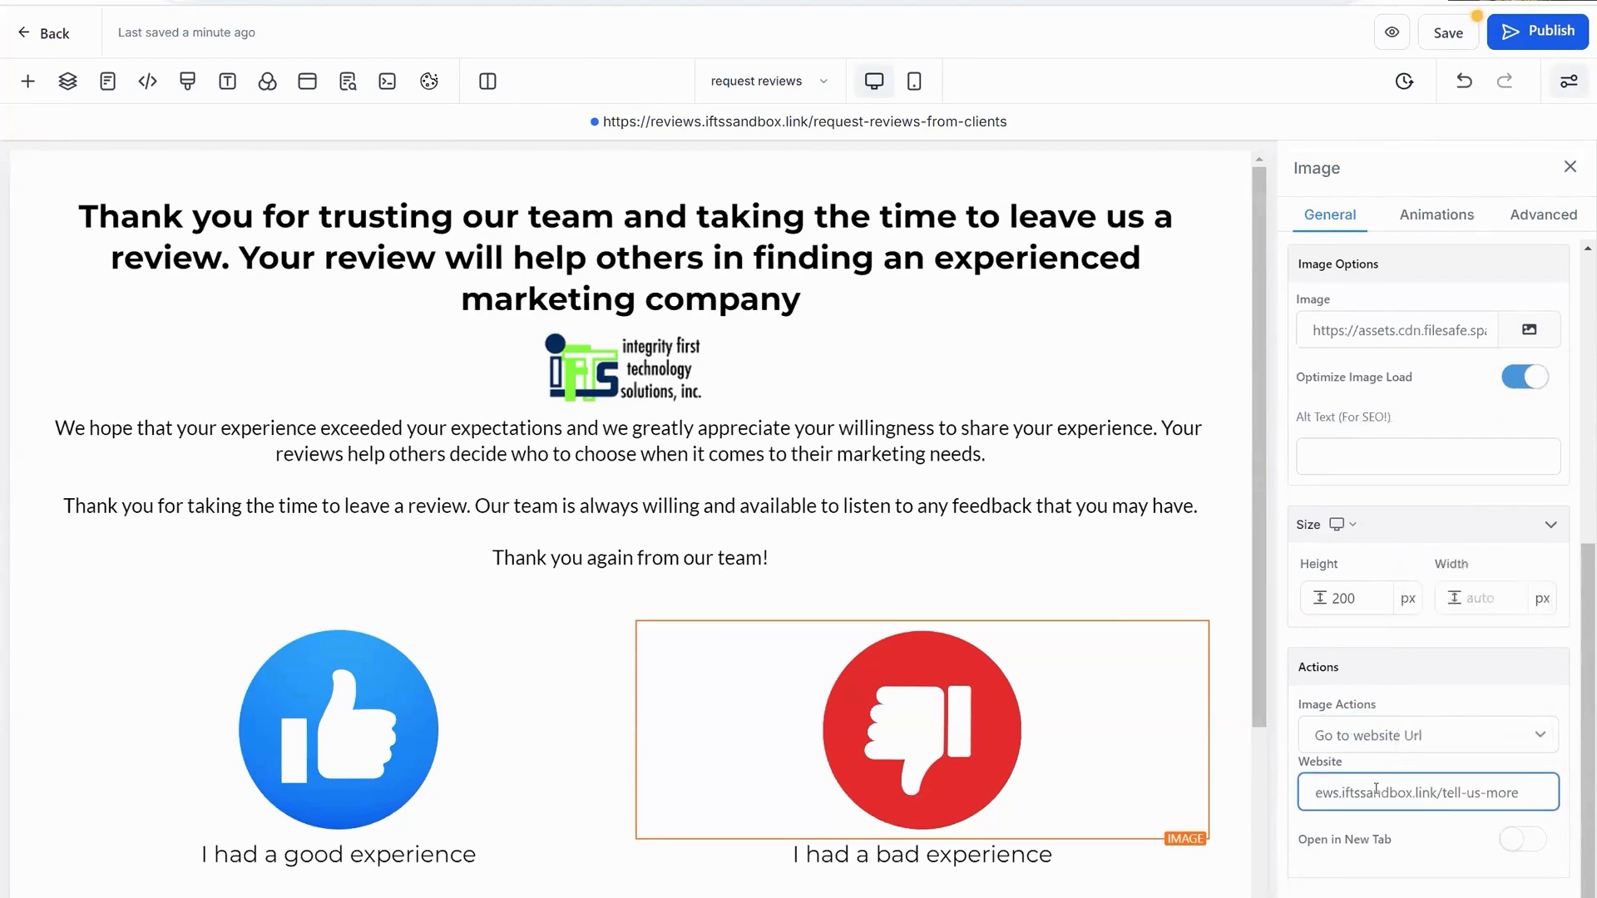
{"action": "left_click", "coordinate": [1434, 35]}
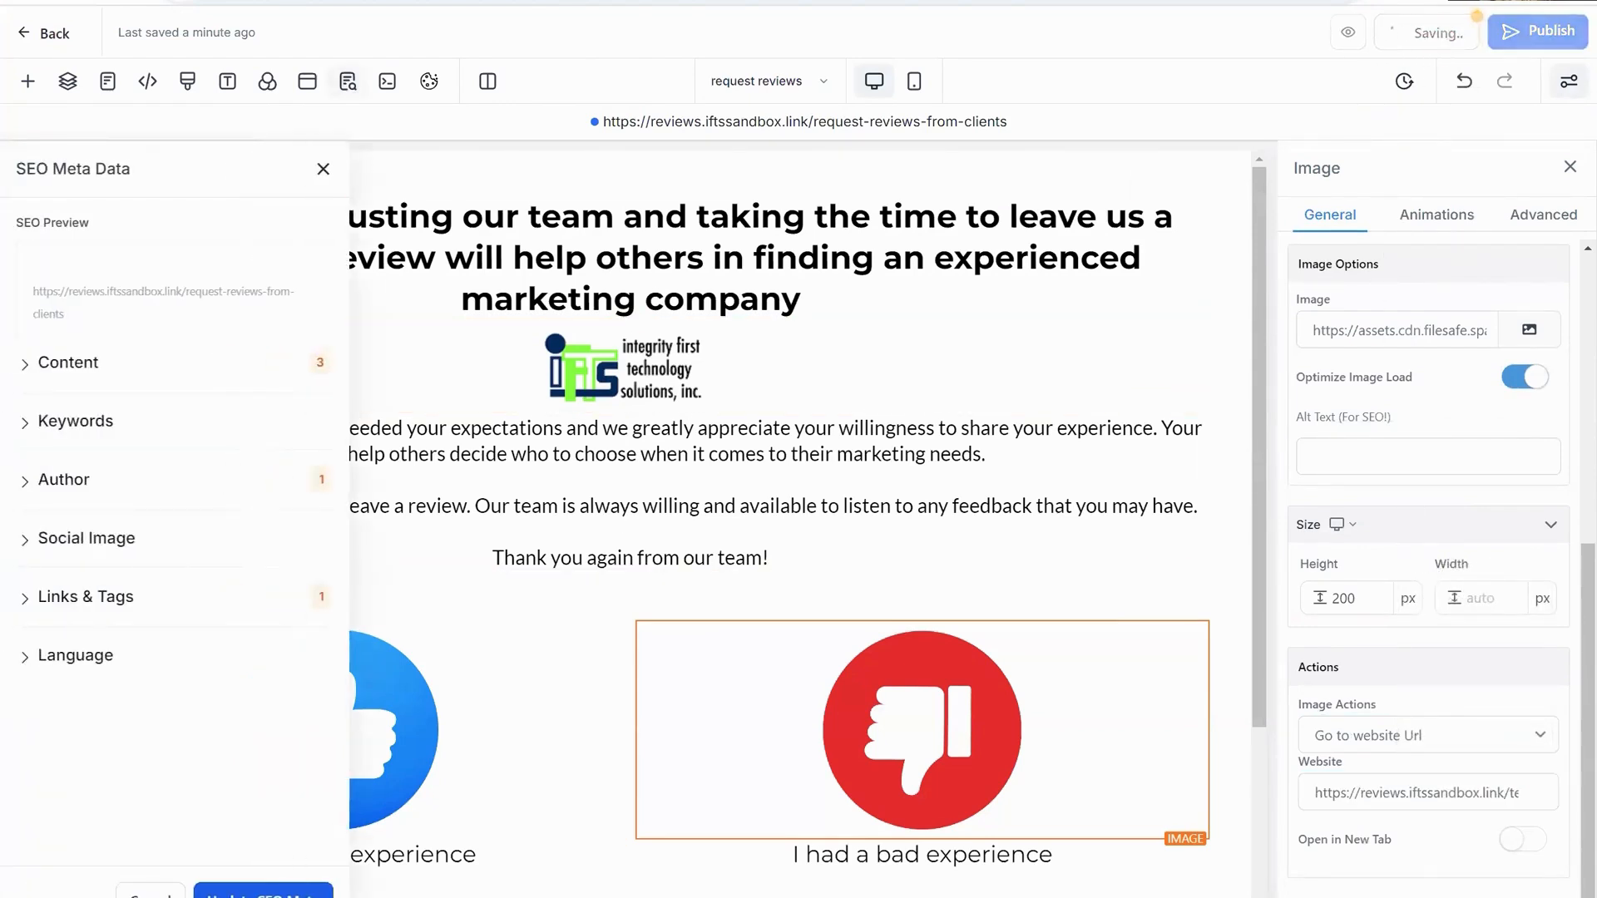
{"action": "left_click", "coordinate": [150, 895]}
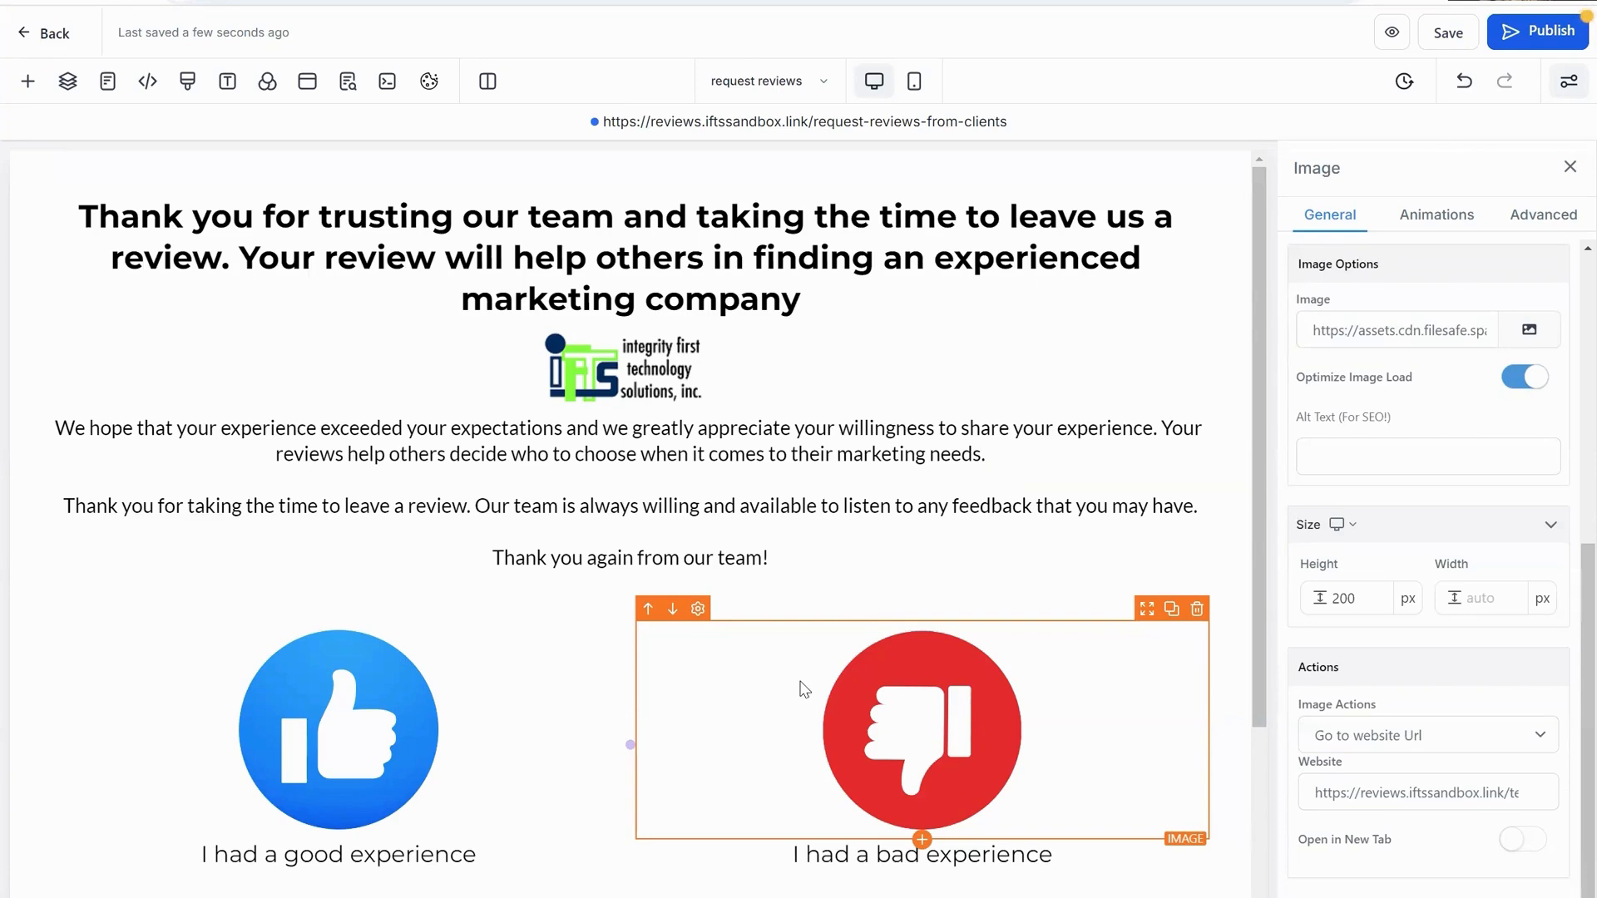
Publish the request reviews page and go back to the site's pages list
{"action": "left_click", "coordinate": [1545, 31]}
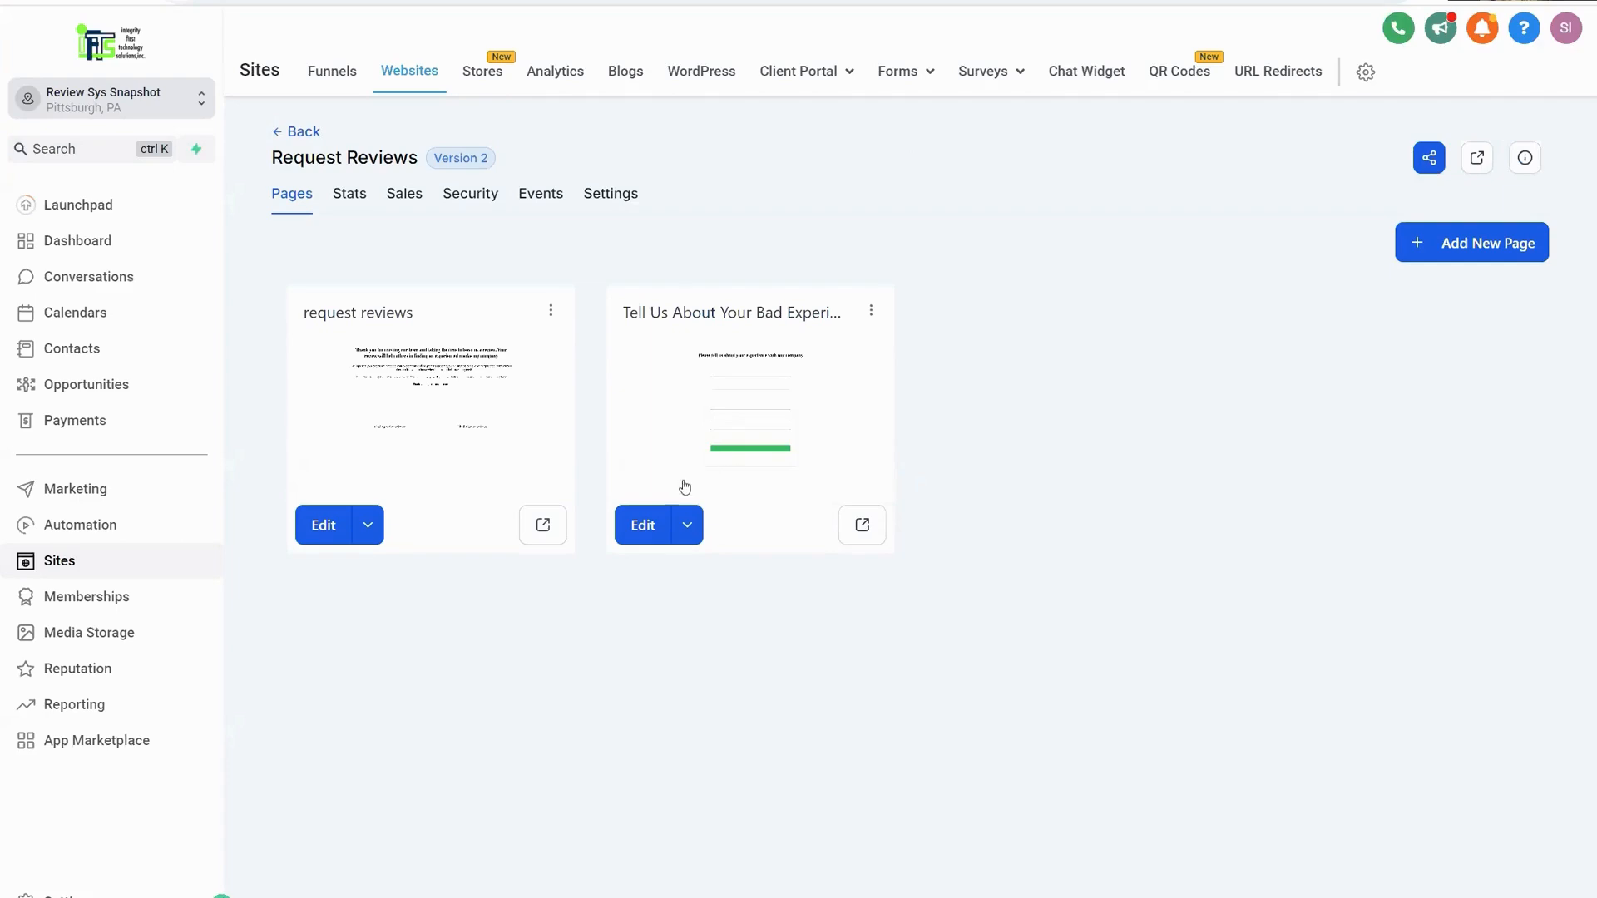
On the bad-experience page, add a single-column row with a sub-headline below the form
{"action": "left_click", "coordinate": [657, 524]}
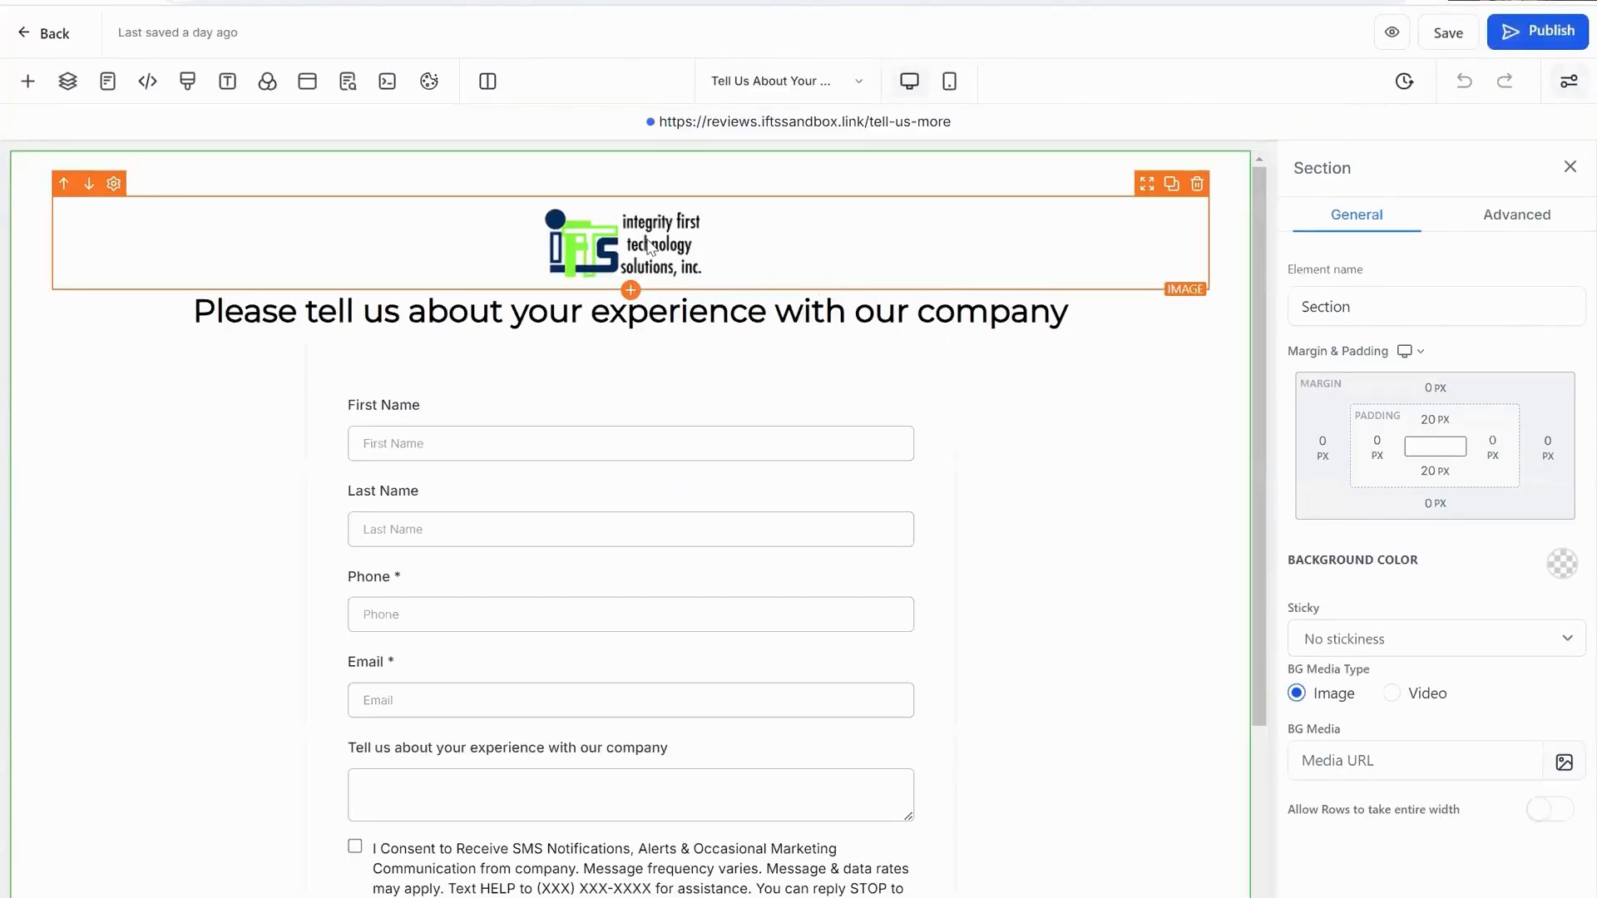
{"action": "scroll", "coordinate": [895, 397], "scroll_direction": "down", "scroll_amount": 3}
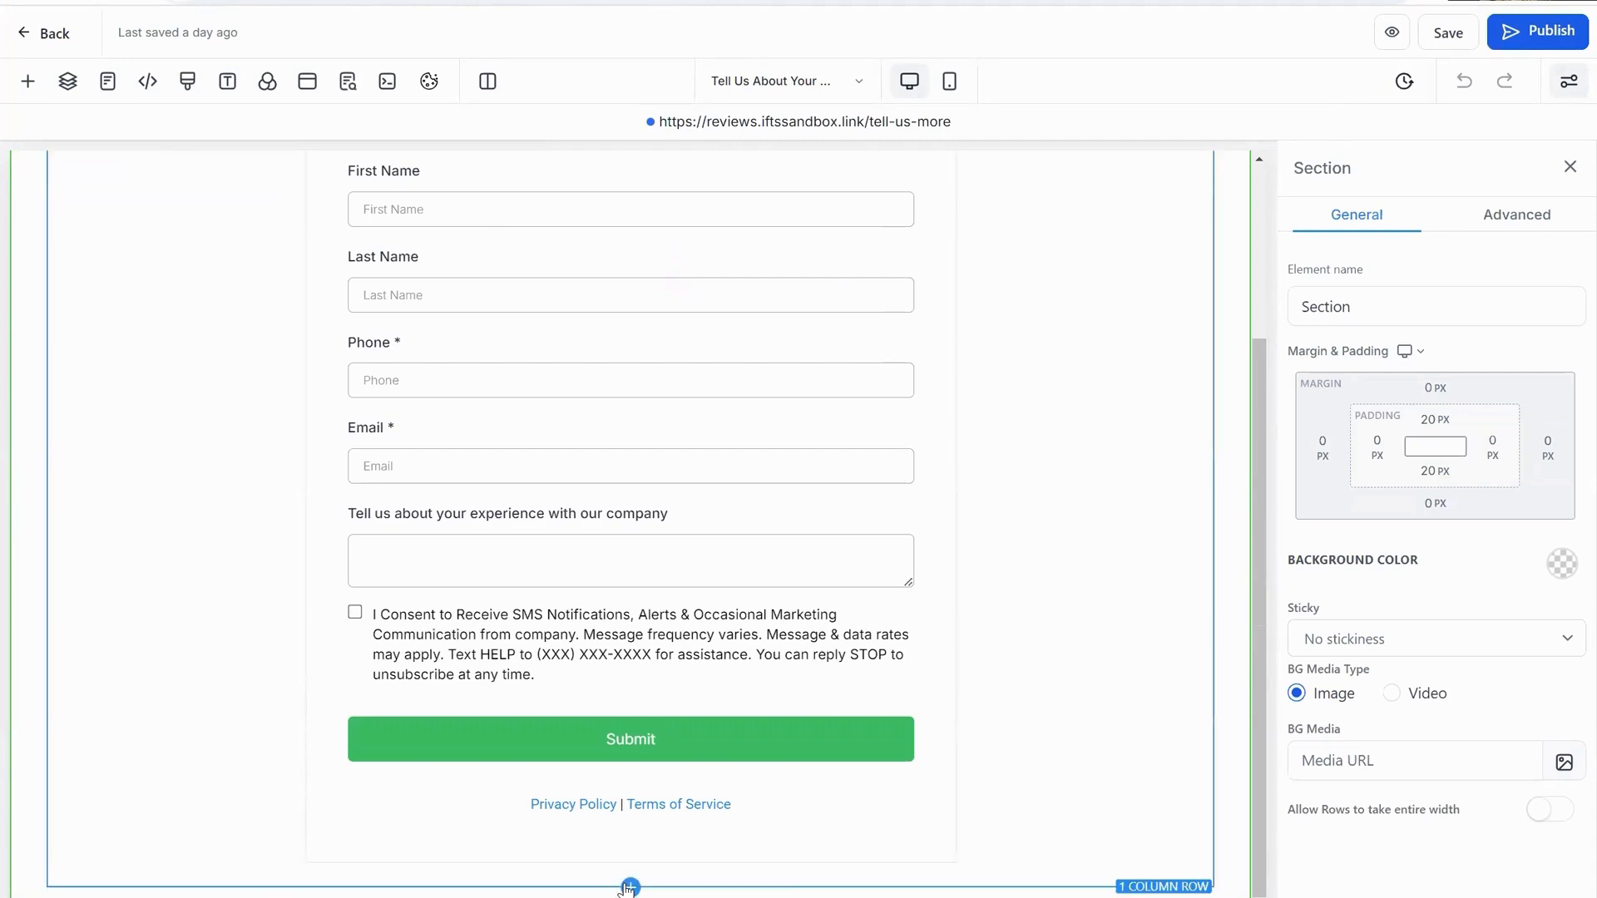
{"action": "left_click", "coordinate": [631, 889]}
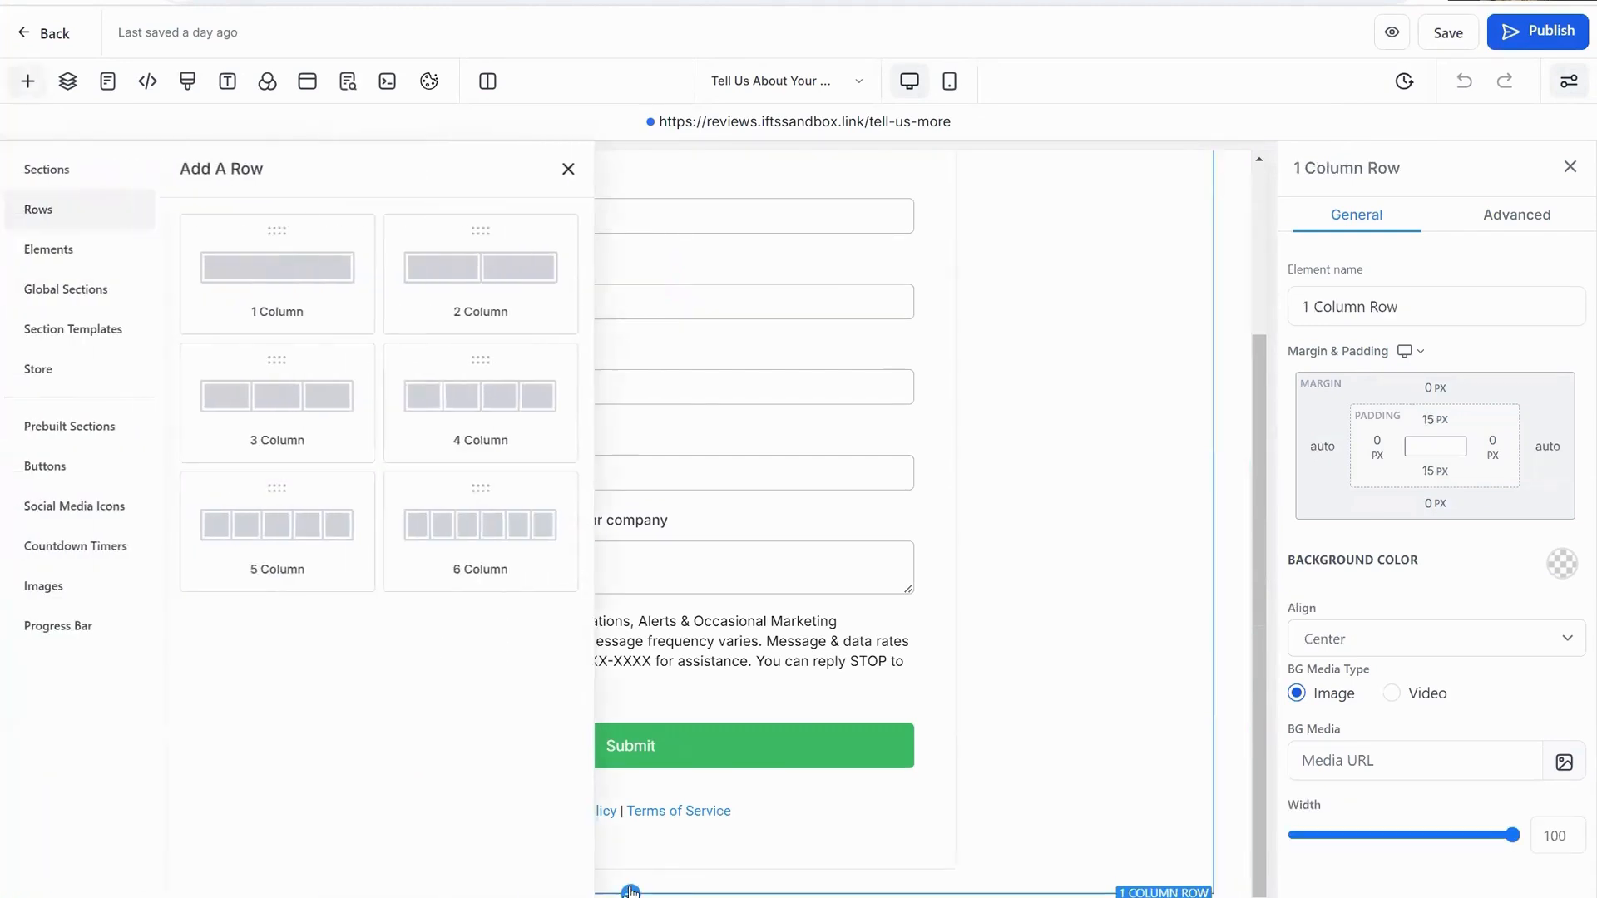
{"action": "left_click", "coordinate": [280, 278]}
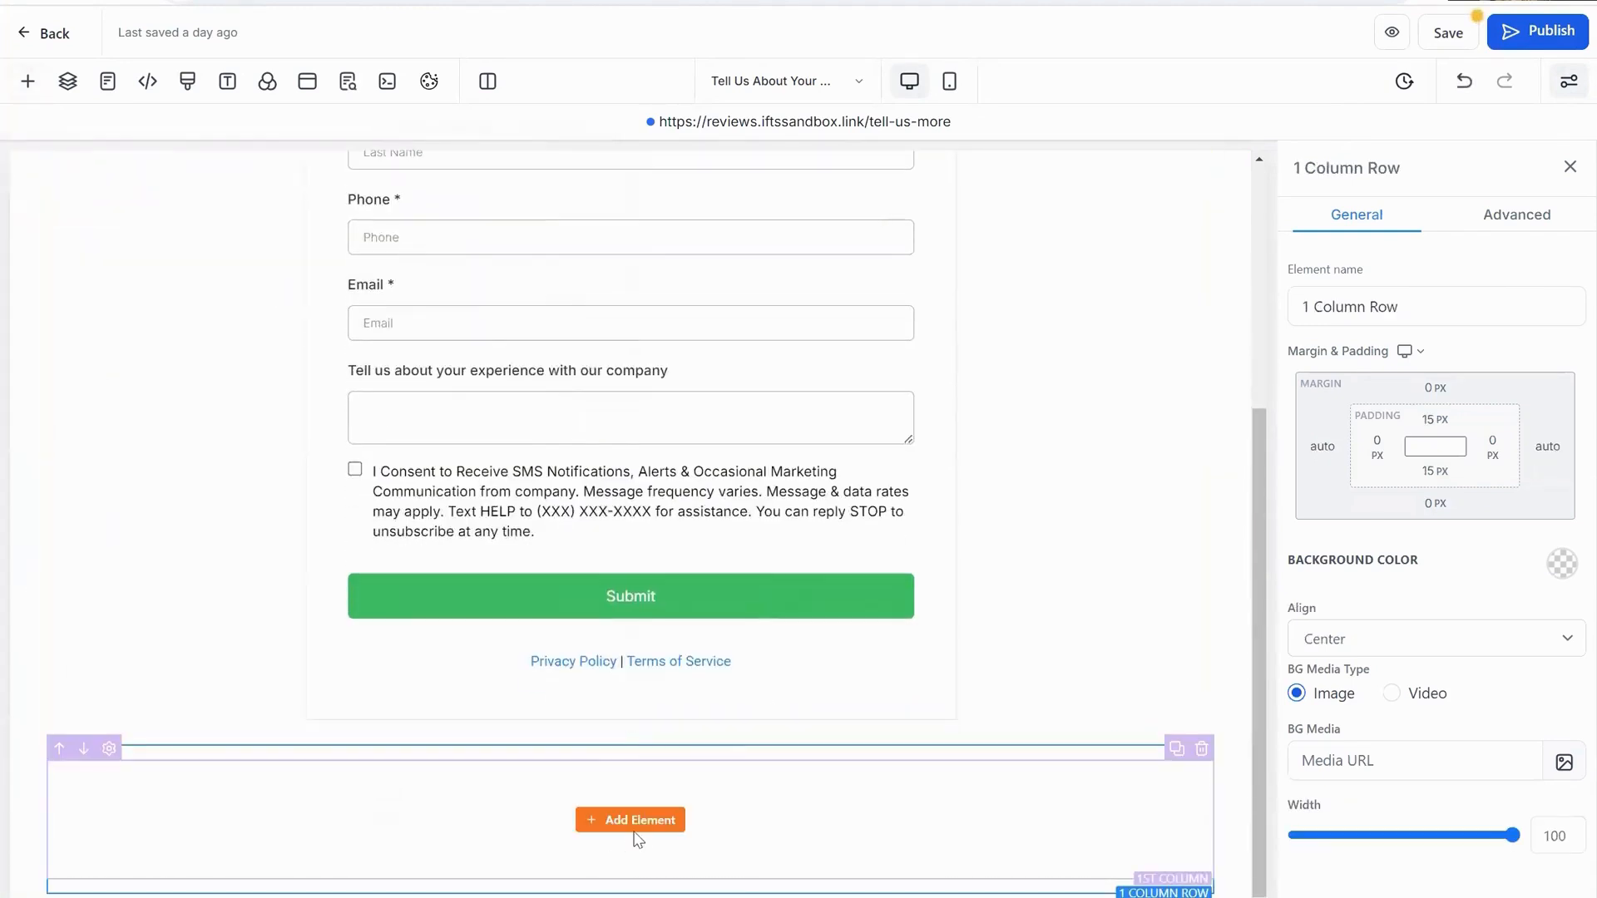
{"action": "left_click", "coordinate": [632, 820]}
{"action": "left_click", "coordinate": [394, 334]}
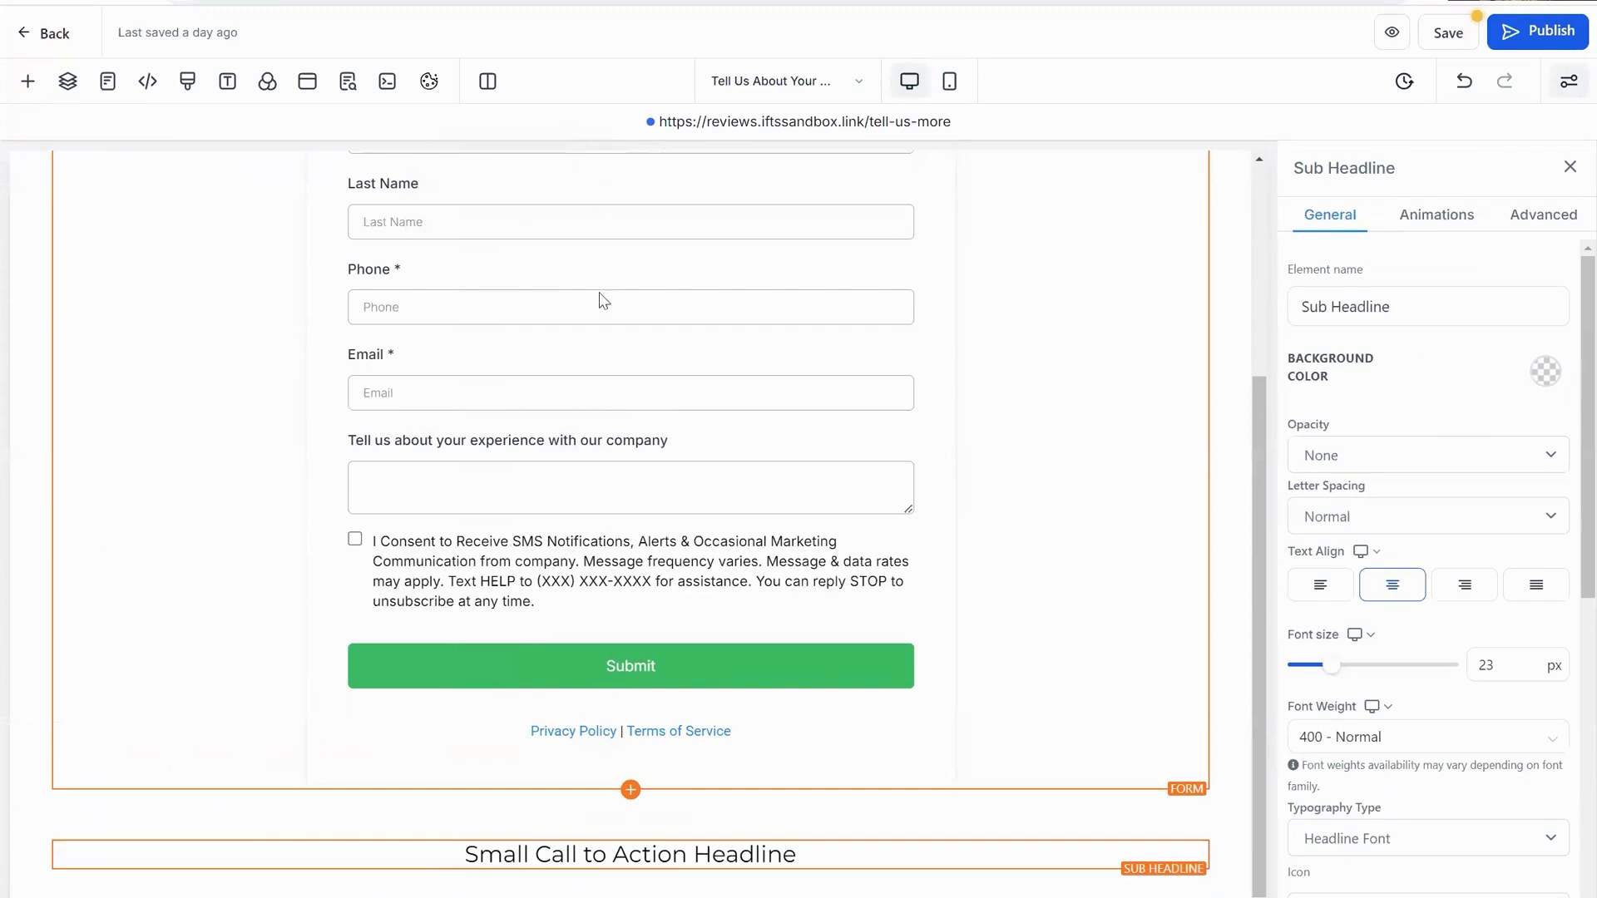
Change the sub-headline text to 'No thank you, I would like to leave a review' and select it for linking
{"action": "triple_click", "coordinate": [666, 855]}
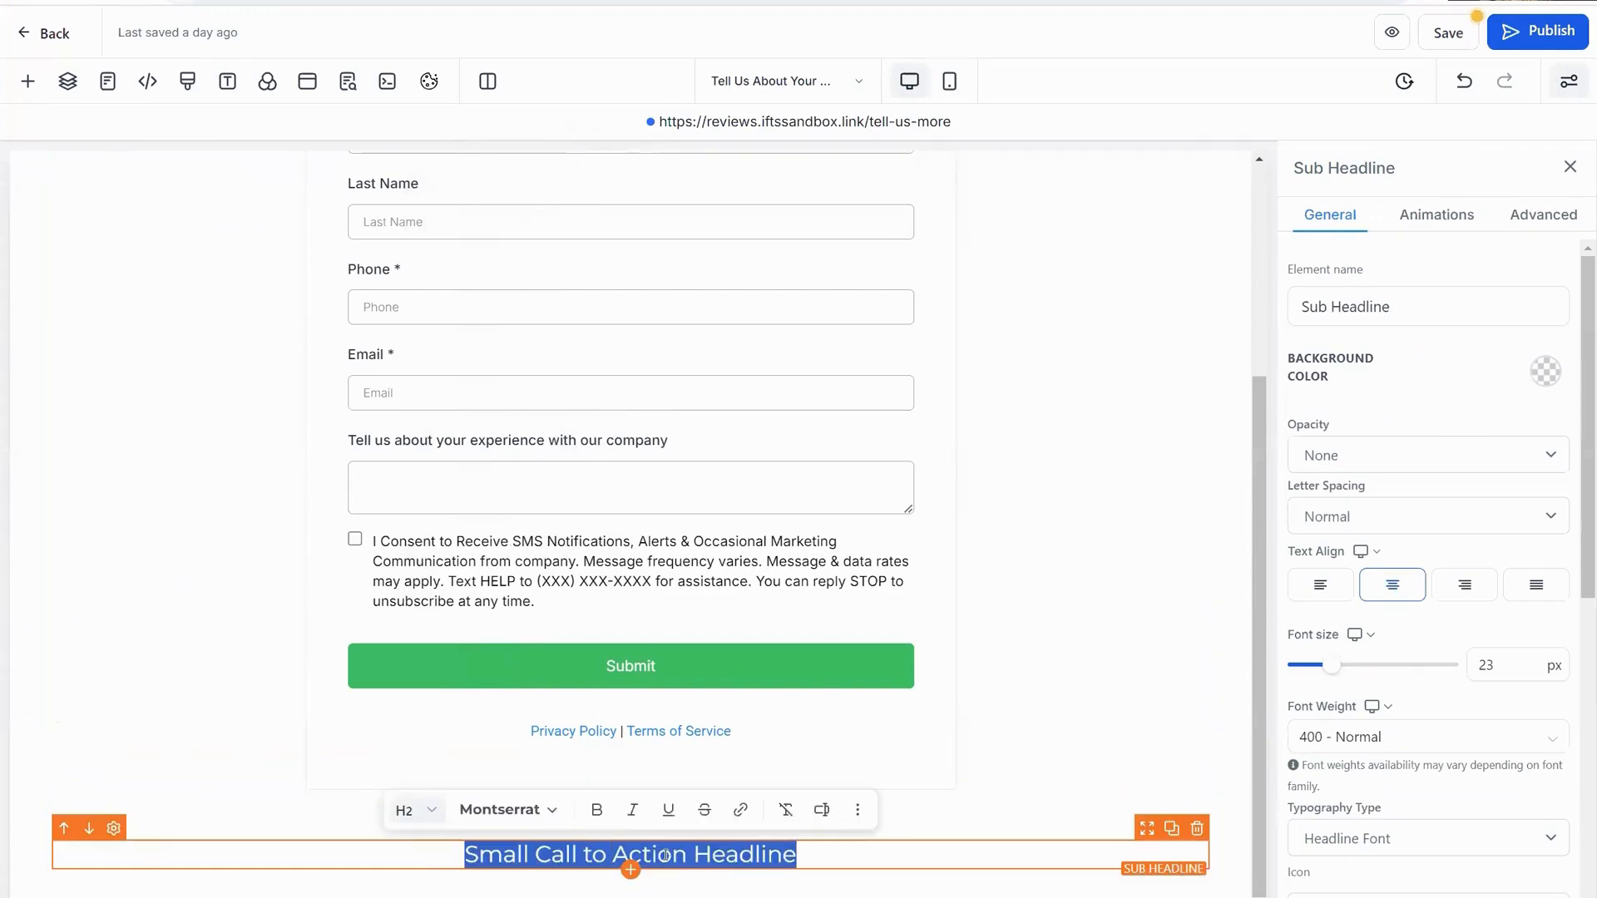
{"action": "type", "text": "No"}
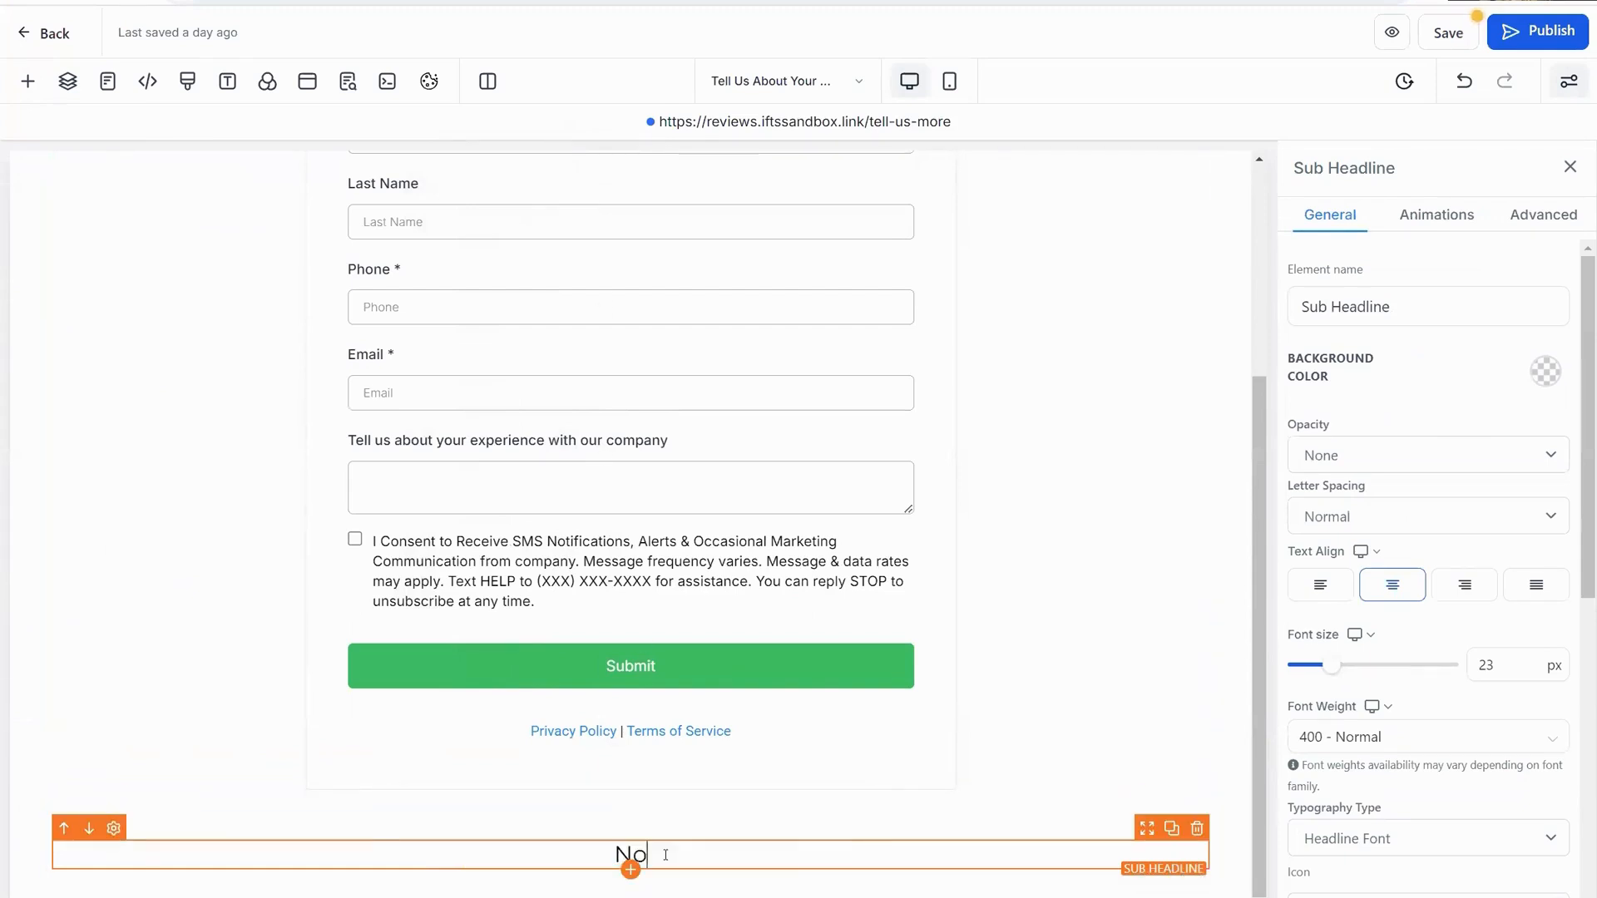
{"action": "type", "text": " thank you, I would like"}
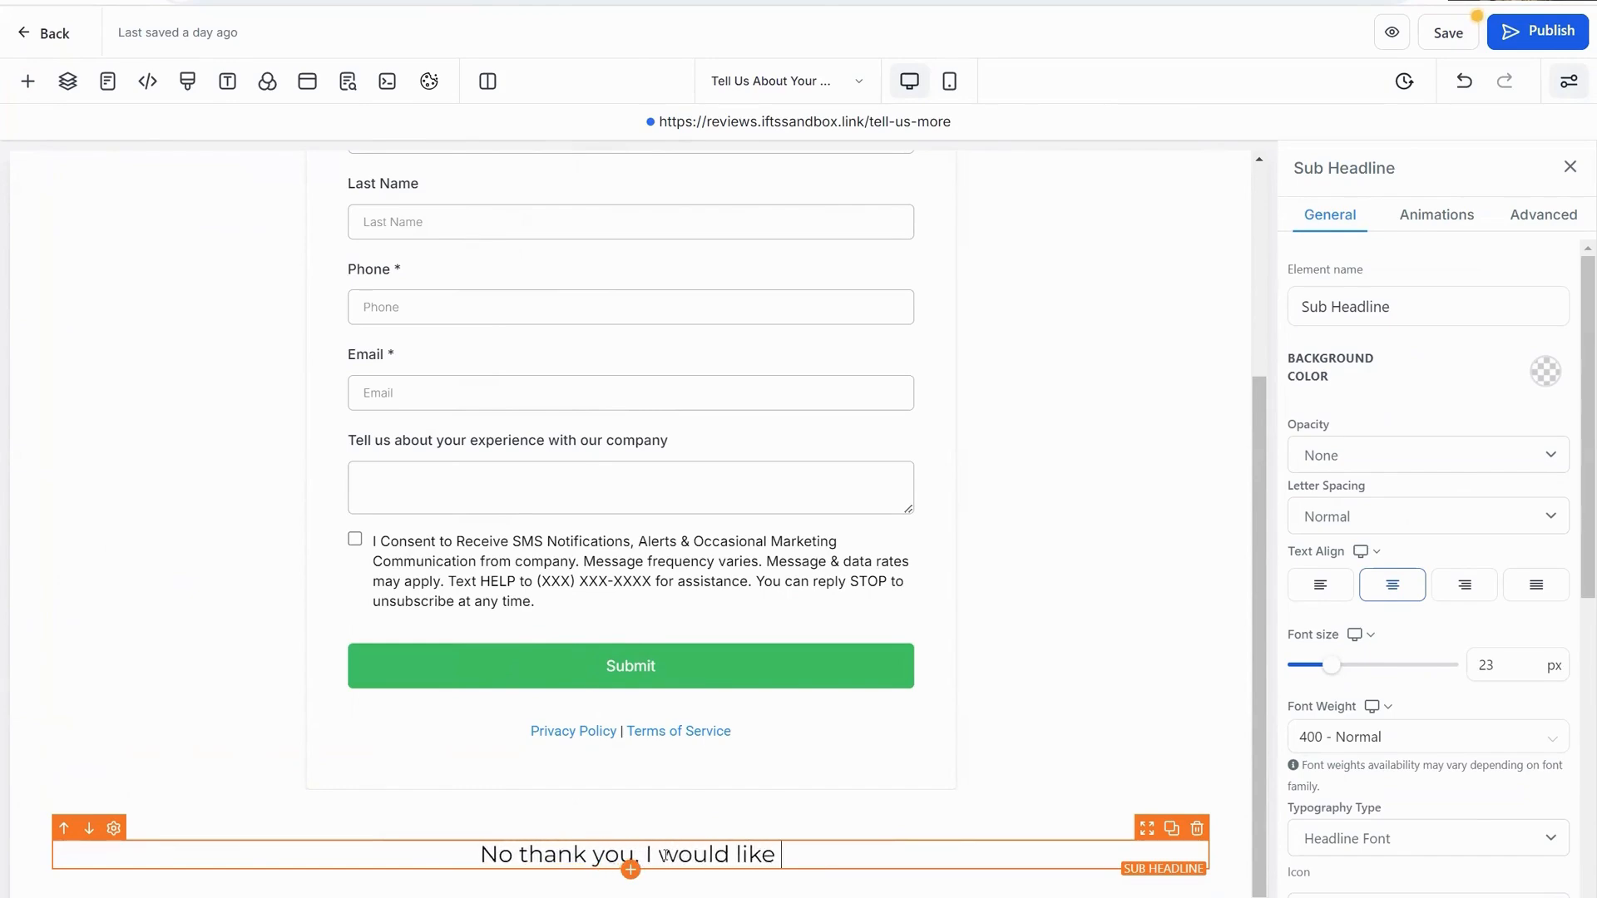
{"action": "type", "text": " to leave a"}
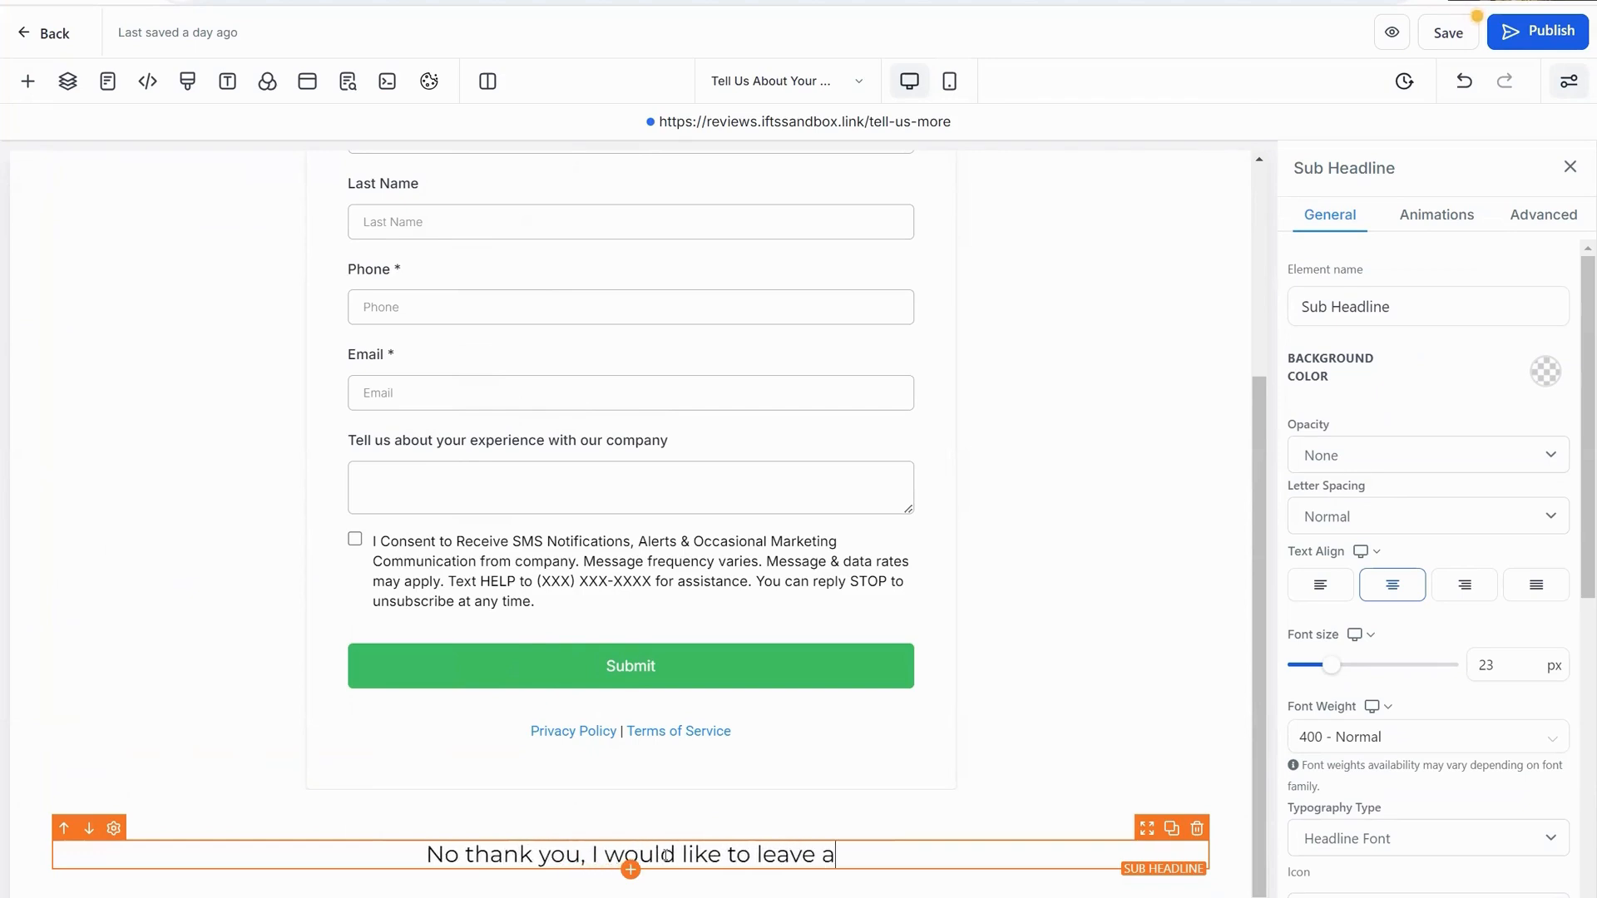
{"action": "type", "text": " review"}
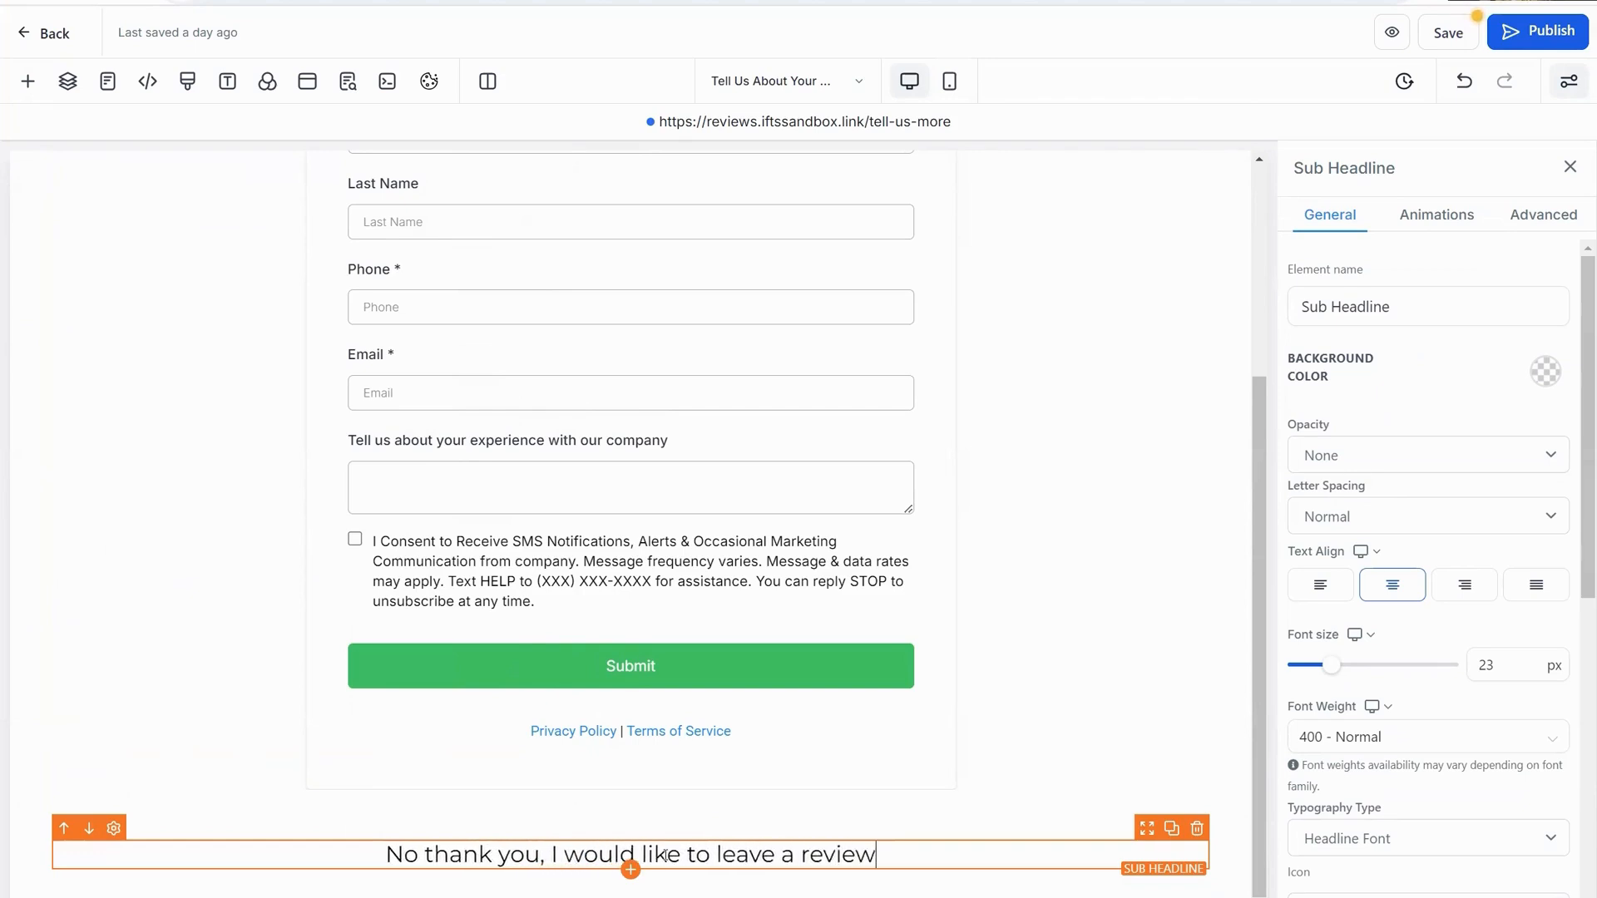
{"action": "key", "text": "ctrl+a"}
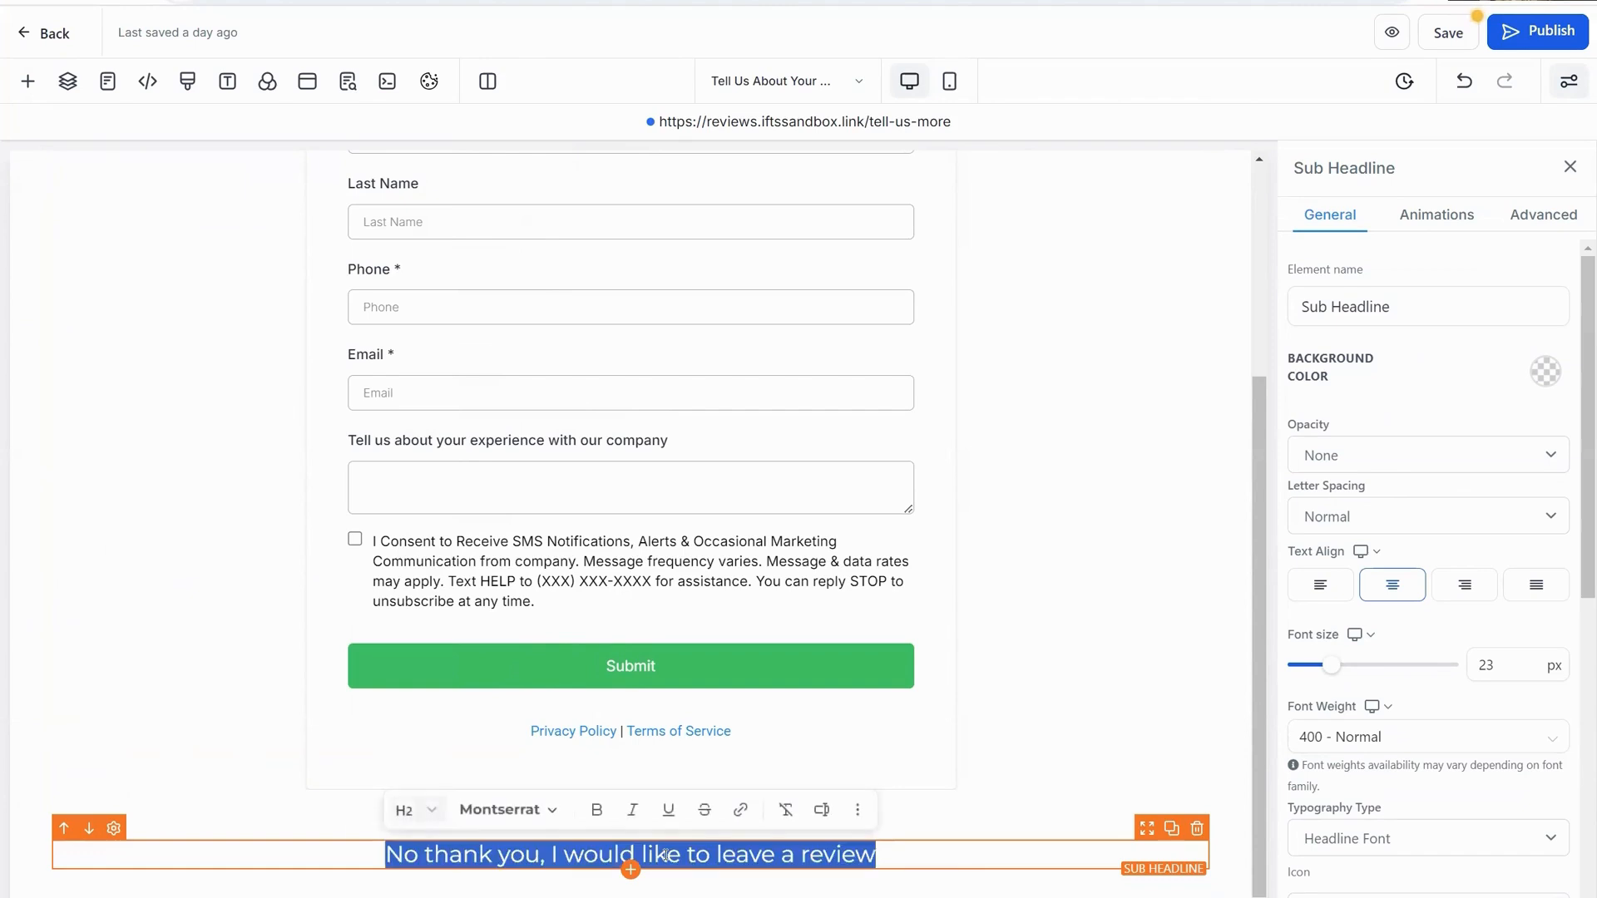
{"action": "left_click", "coordinate": [740, 811]}
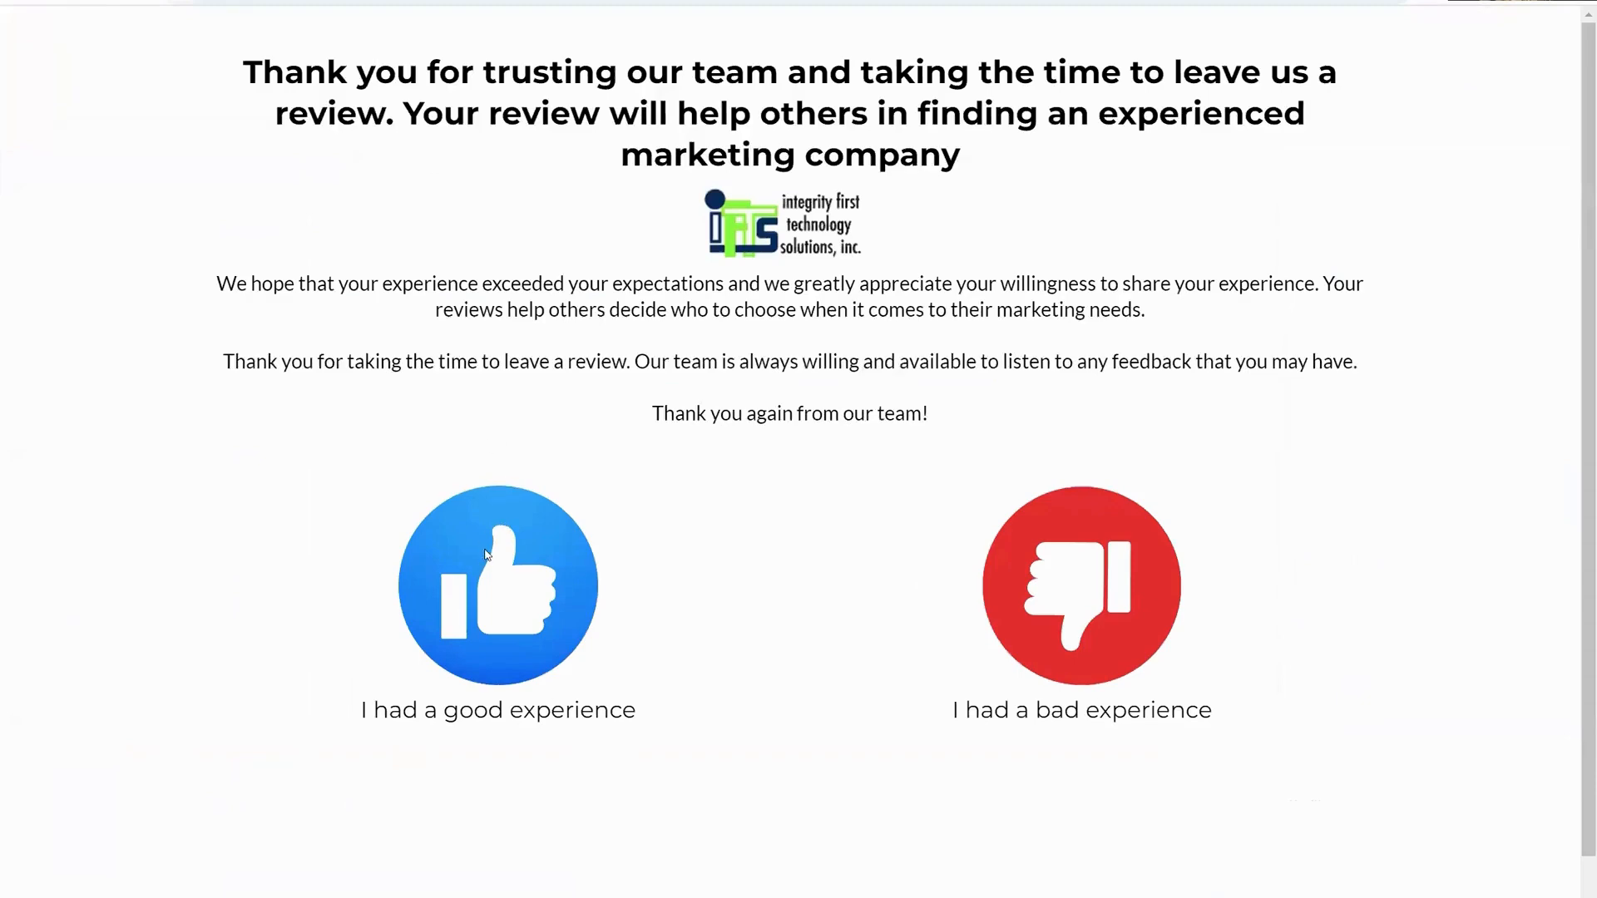
Link the line to the Google review URL, opening in a new window, and set its font size to 15
{"action": "right_click", "coordinate": [487, 555]}
{"action": "key", "text": "Escape"}
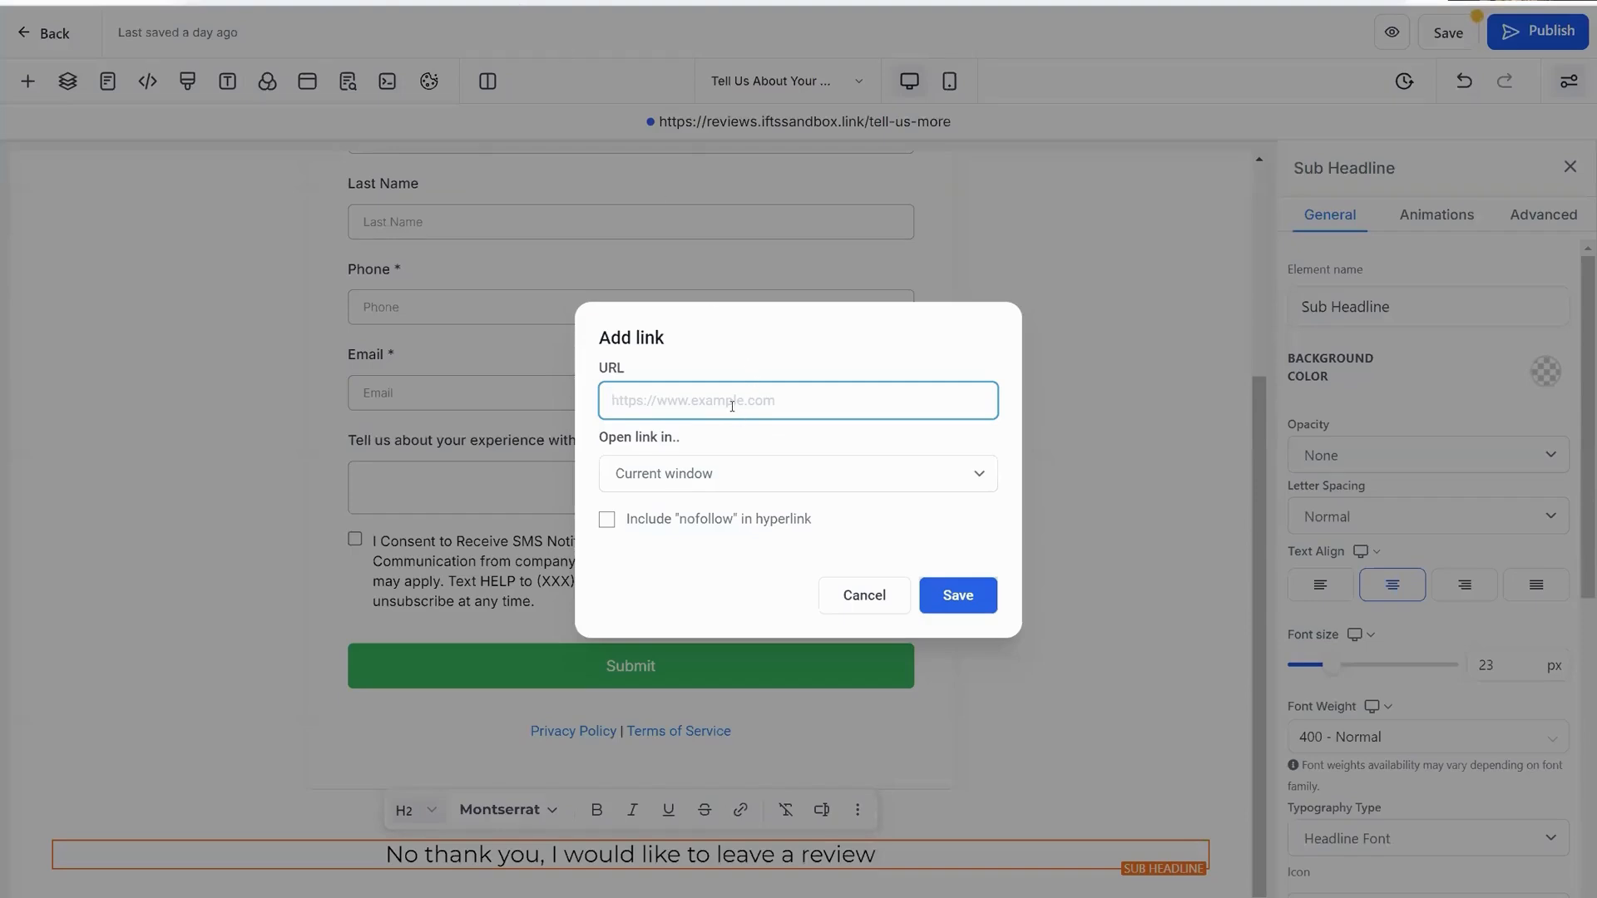
{"action": "key", "text": "ctrl+v"}
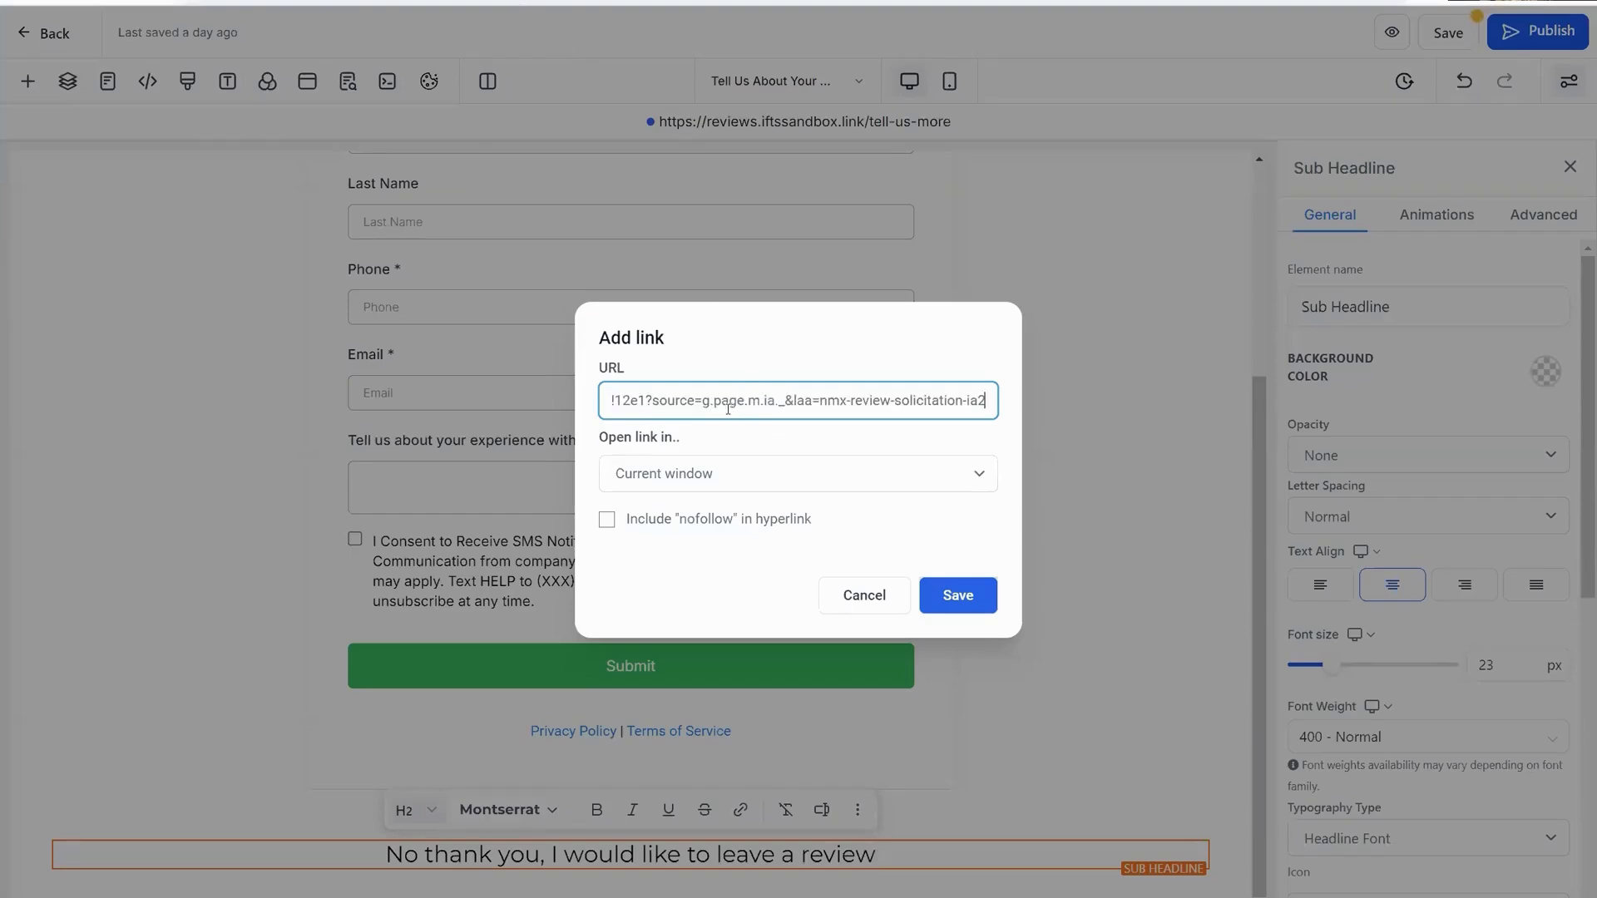
{"action": "left_click", "coordinate": [795, 477]}
{"action": "left_click", "coordinate": [797, 534]}
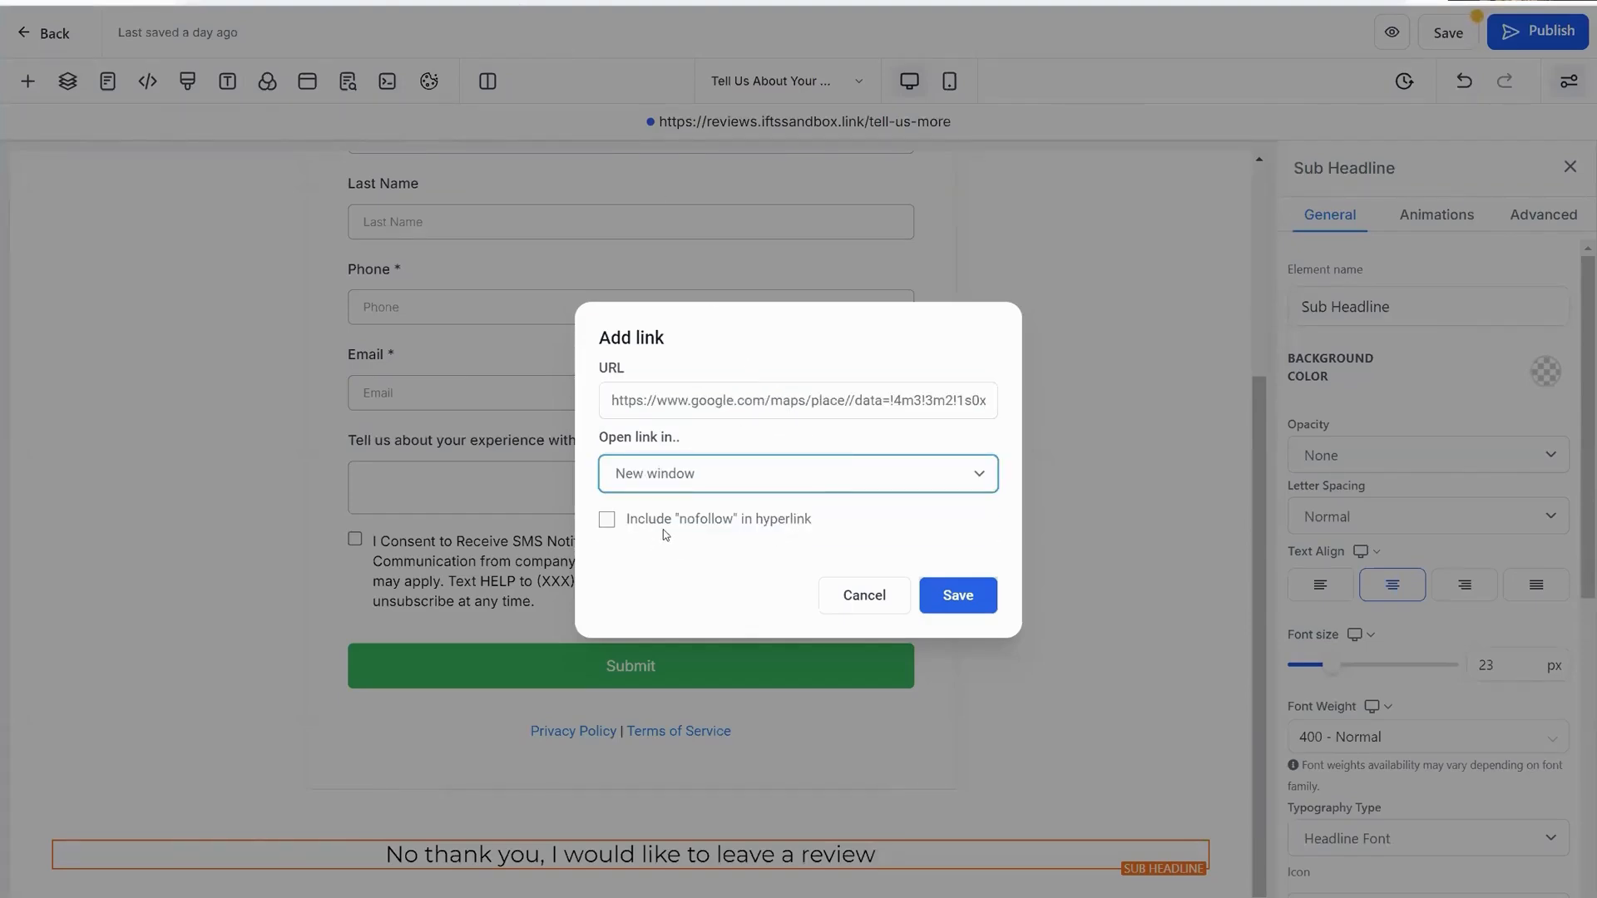
{"action": "left_click", "coordinate": [949, 598]}
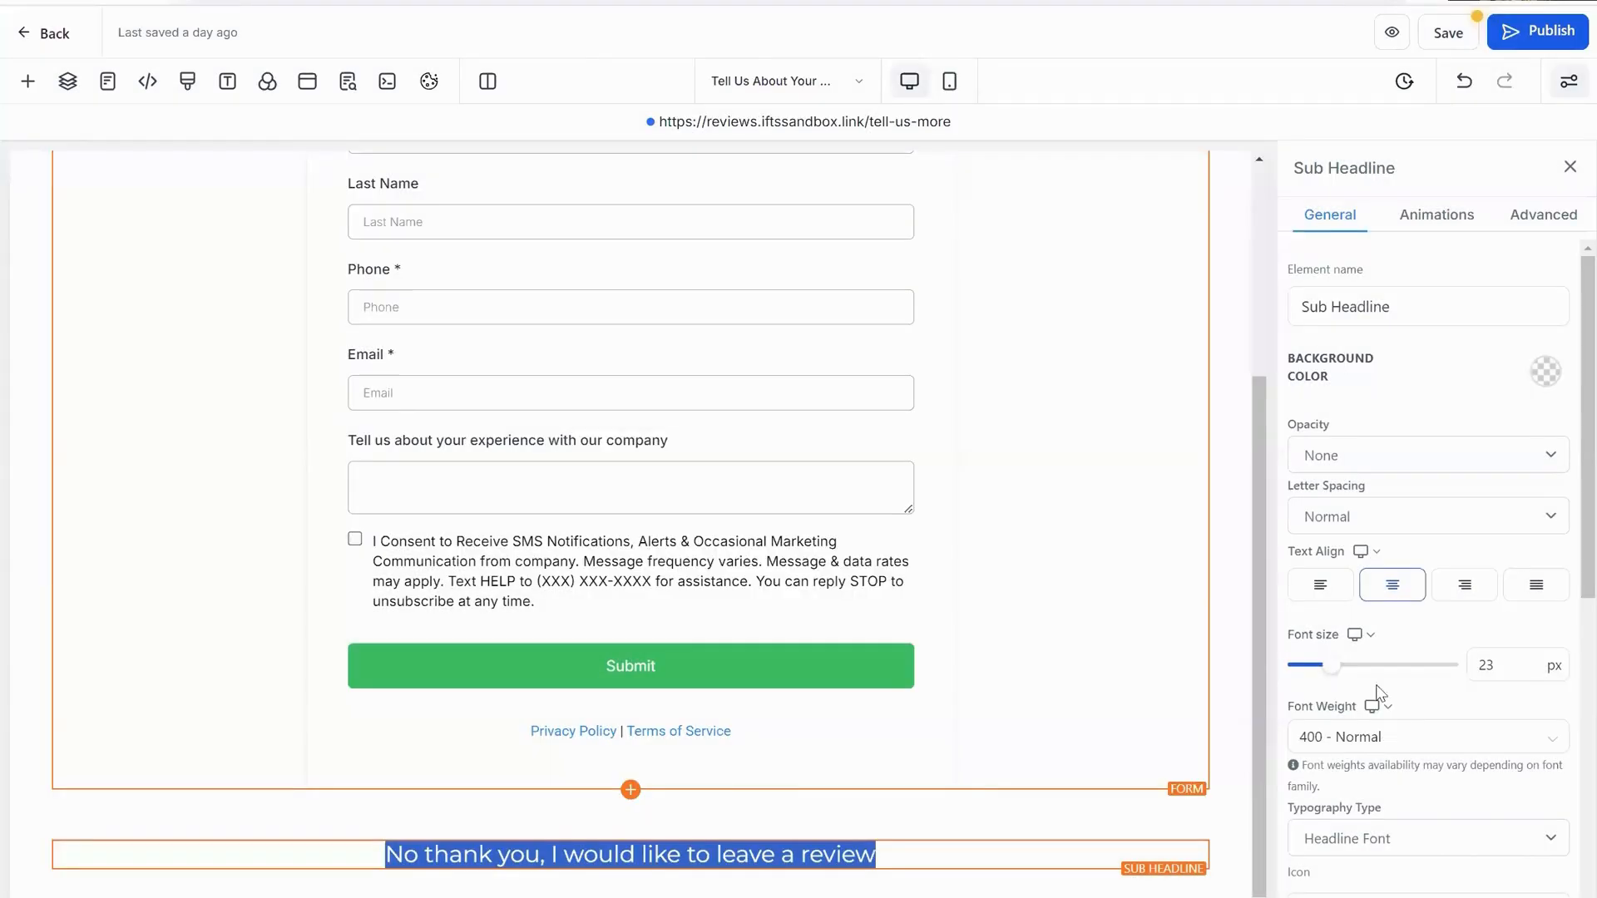
{"action": "left_click_drag", "start_coordinate": [1331, 666], "coordinate": [1321, 678]}
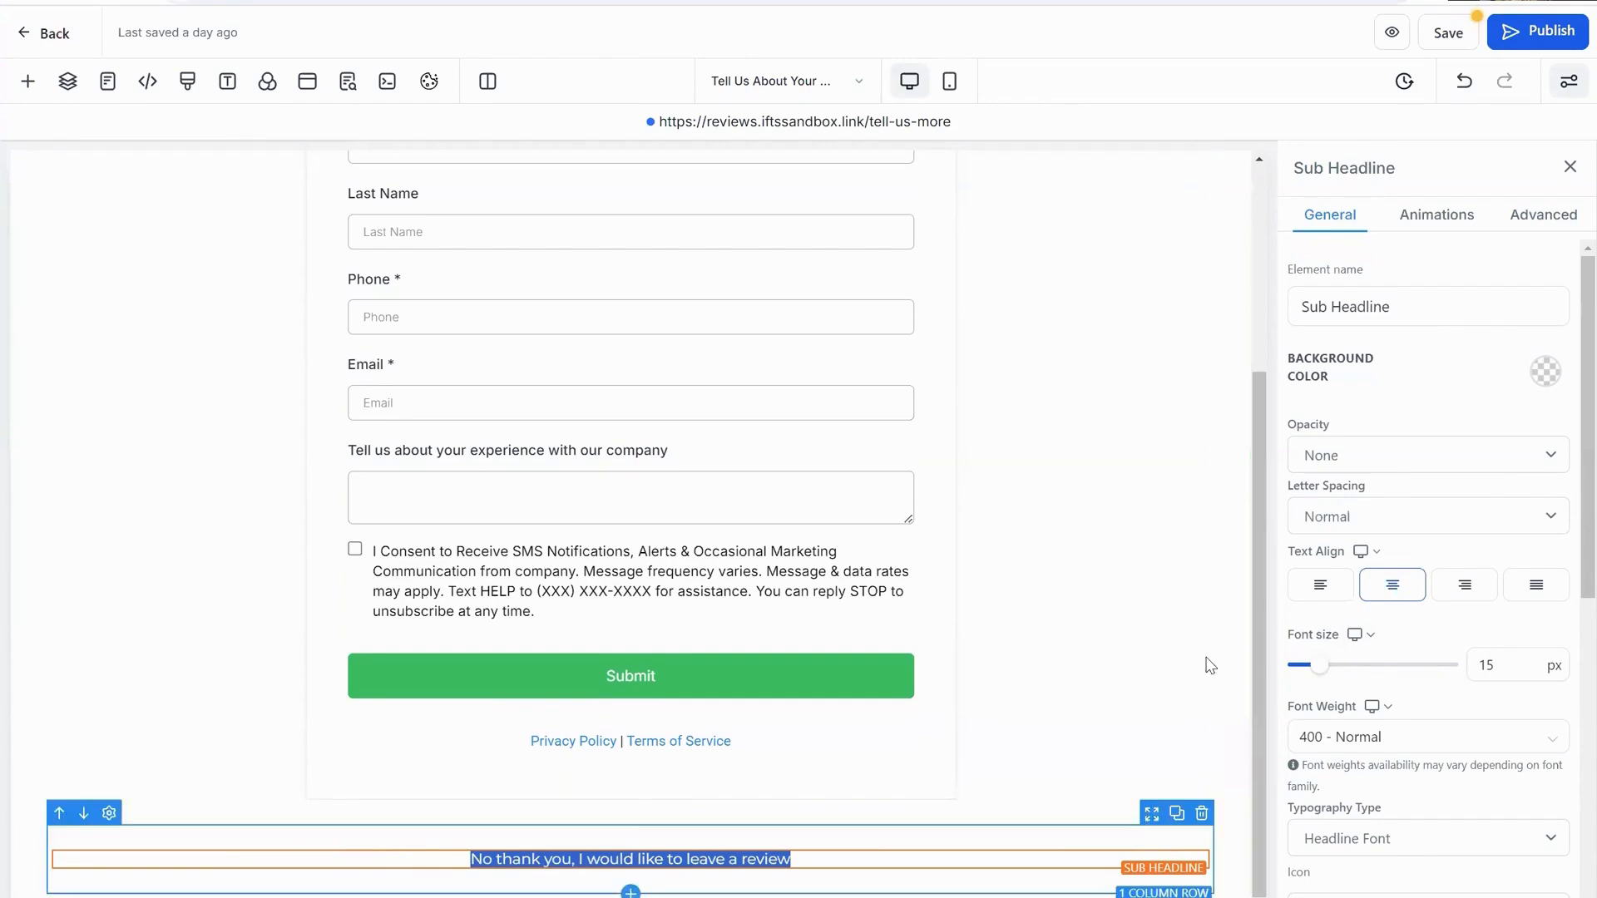
Save the bad-experience page, dismiss the SEO Meta Data panel, publish, and return to the pages list
{"action": "left_click", "coordinate": [1441, 33]}
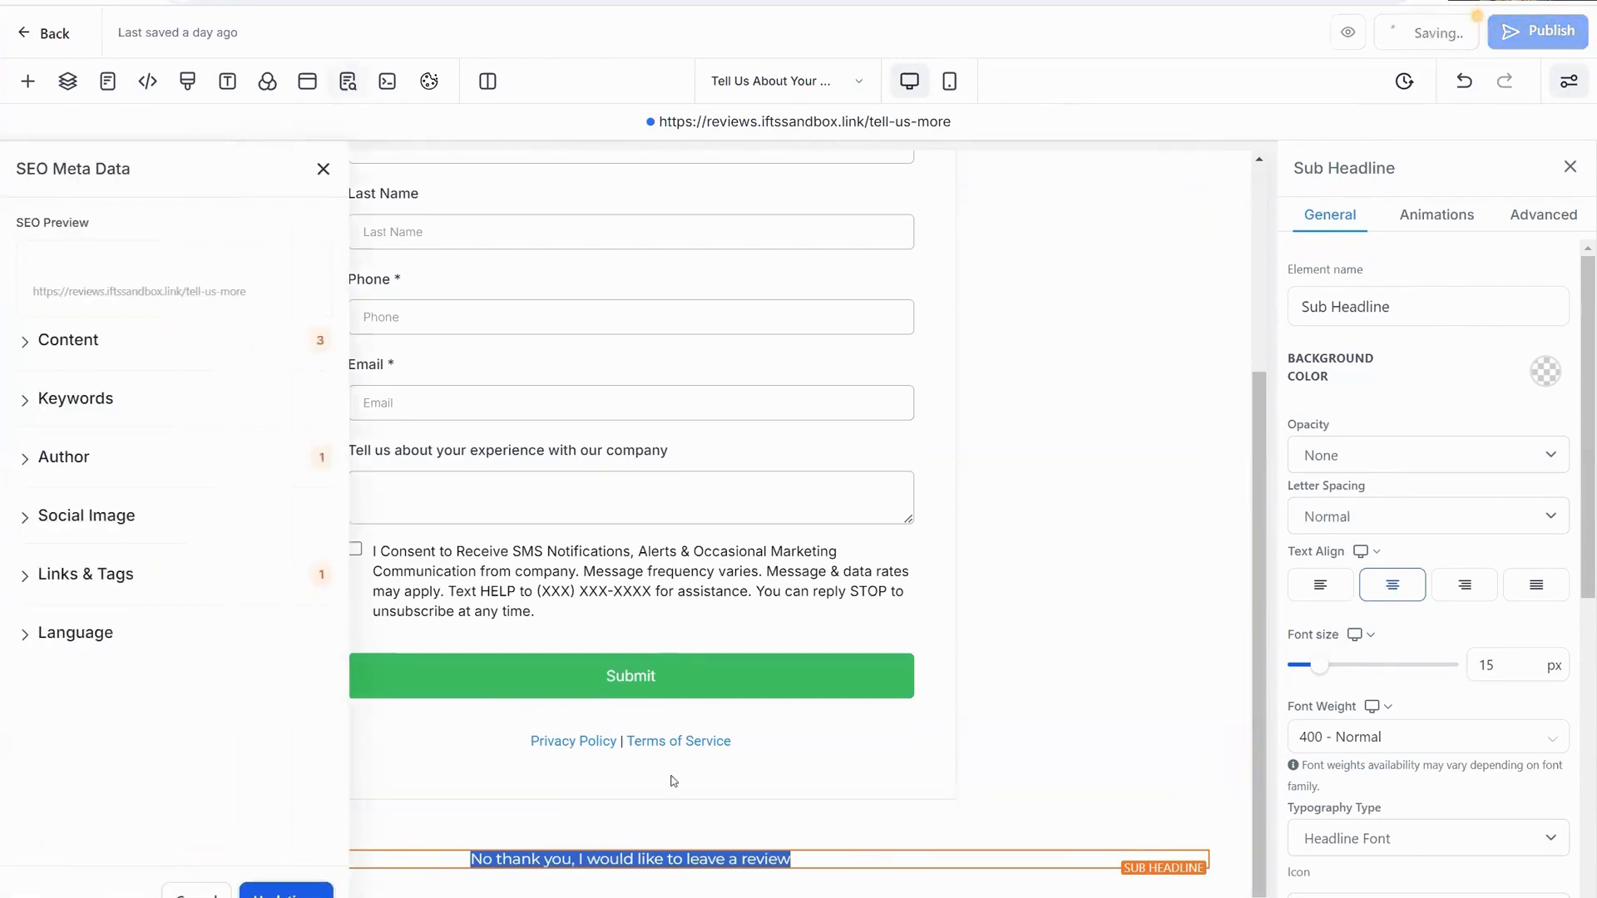
{"action": "left_click", "coordinate": [1229, 447]}
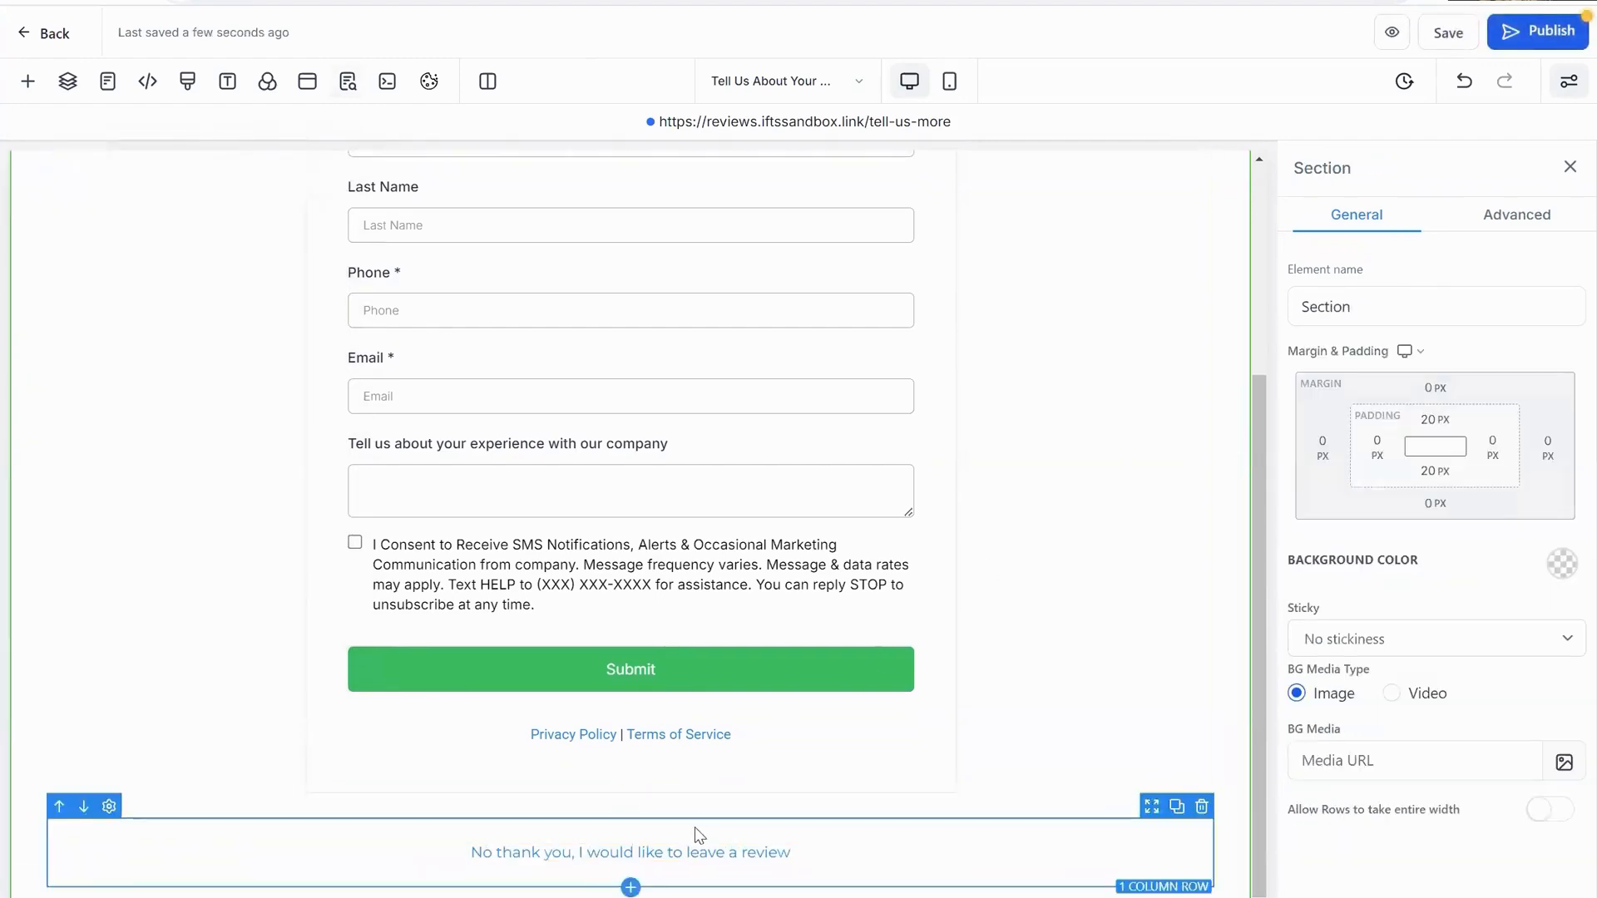
{"action": "scroll", "coordinate": [887, 769], "scroll_direction": "up", "scroll_amount": 4}
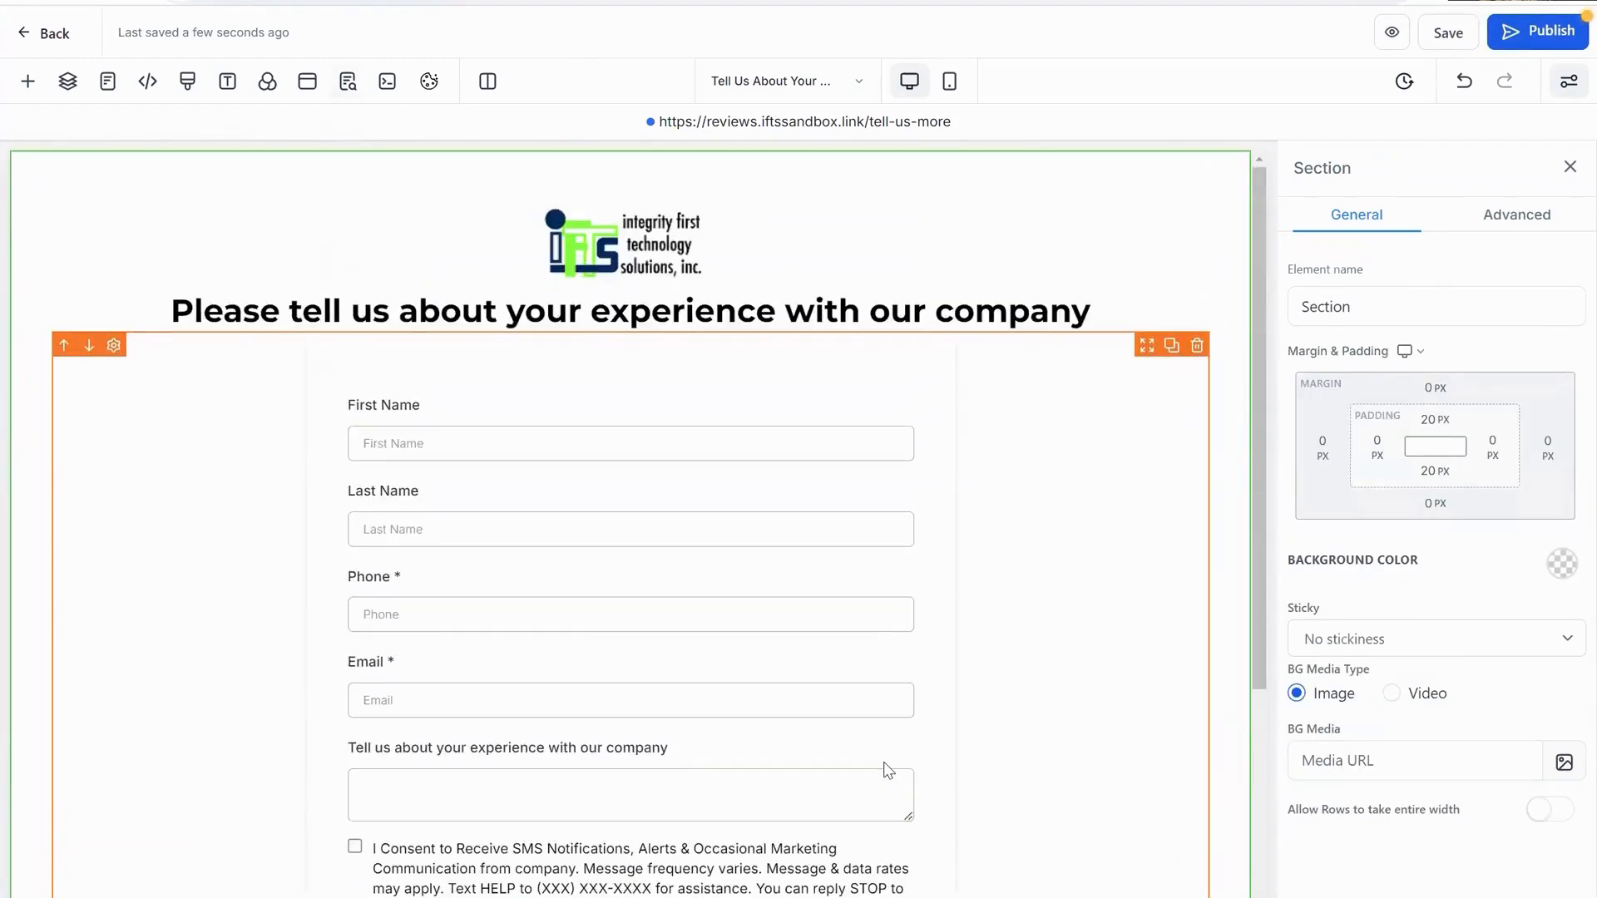
{"action": "scroll", "coordinate": [887, 769], "scroll_direction": "down", "scroll_amount": 4}
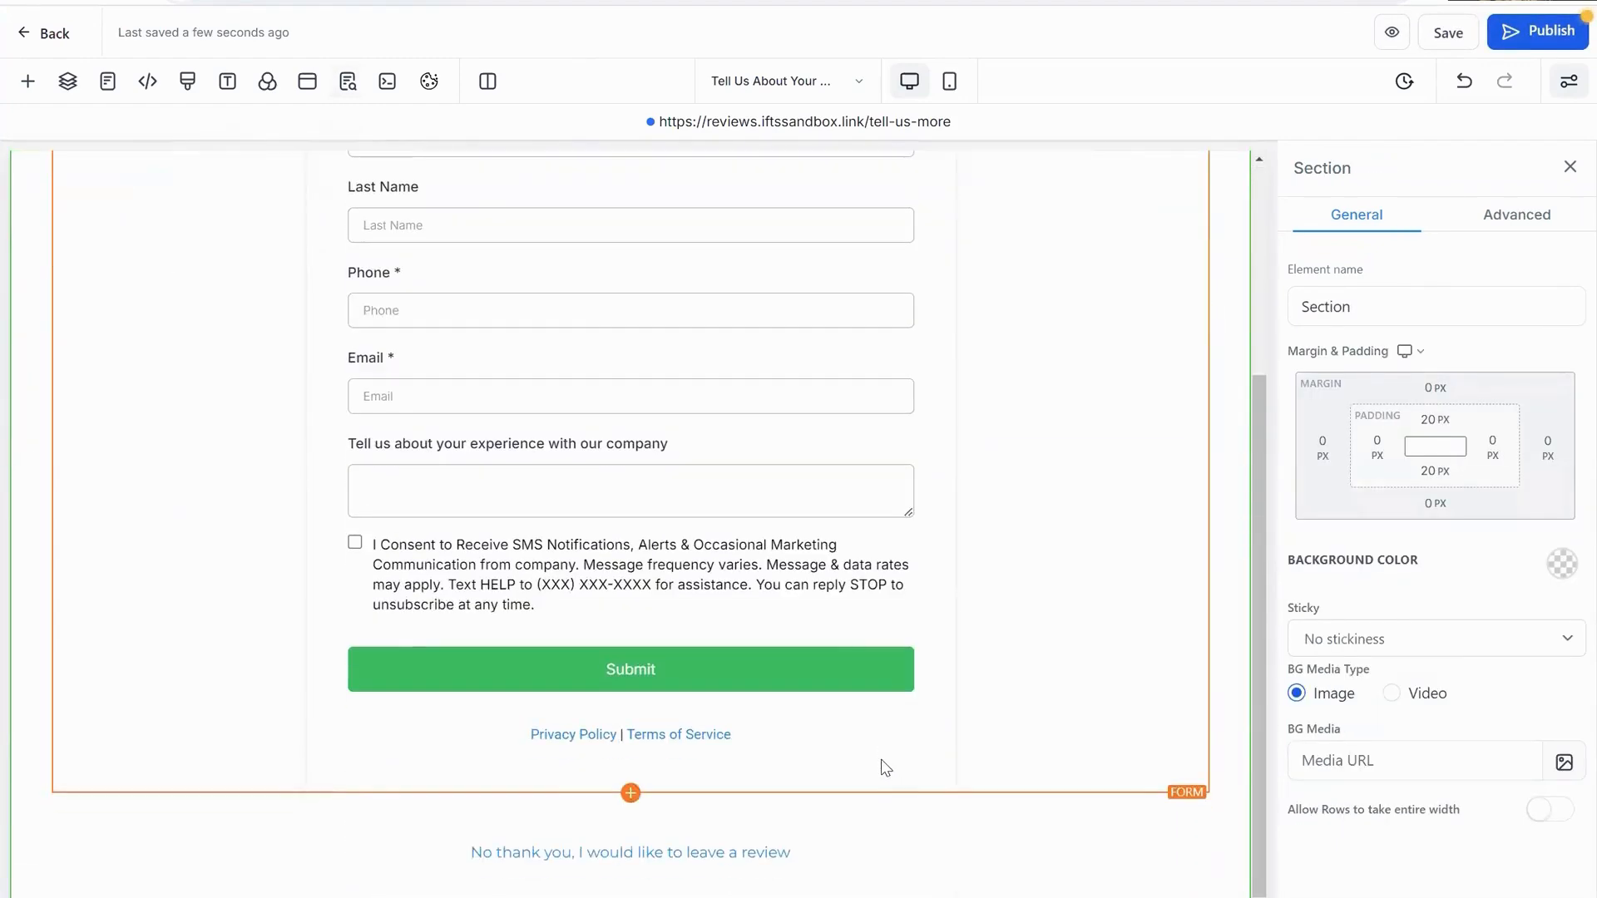
{"action": "left_click", "coordinate": [1506, 35]}
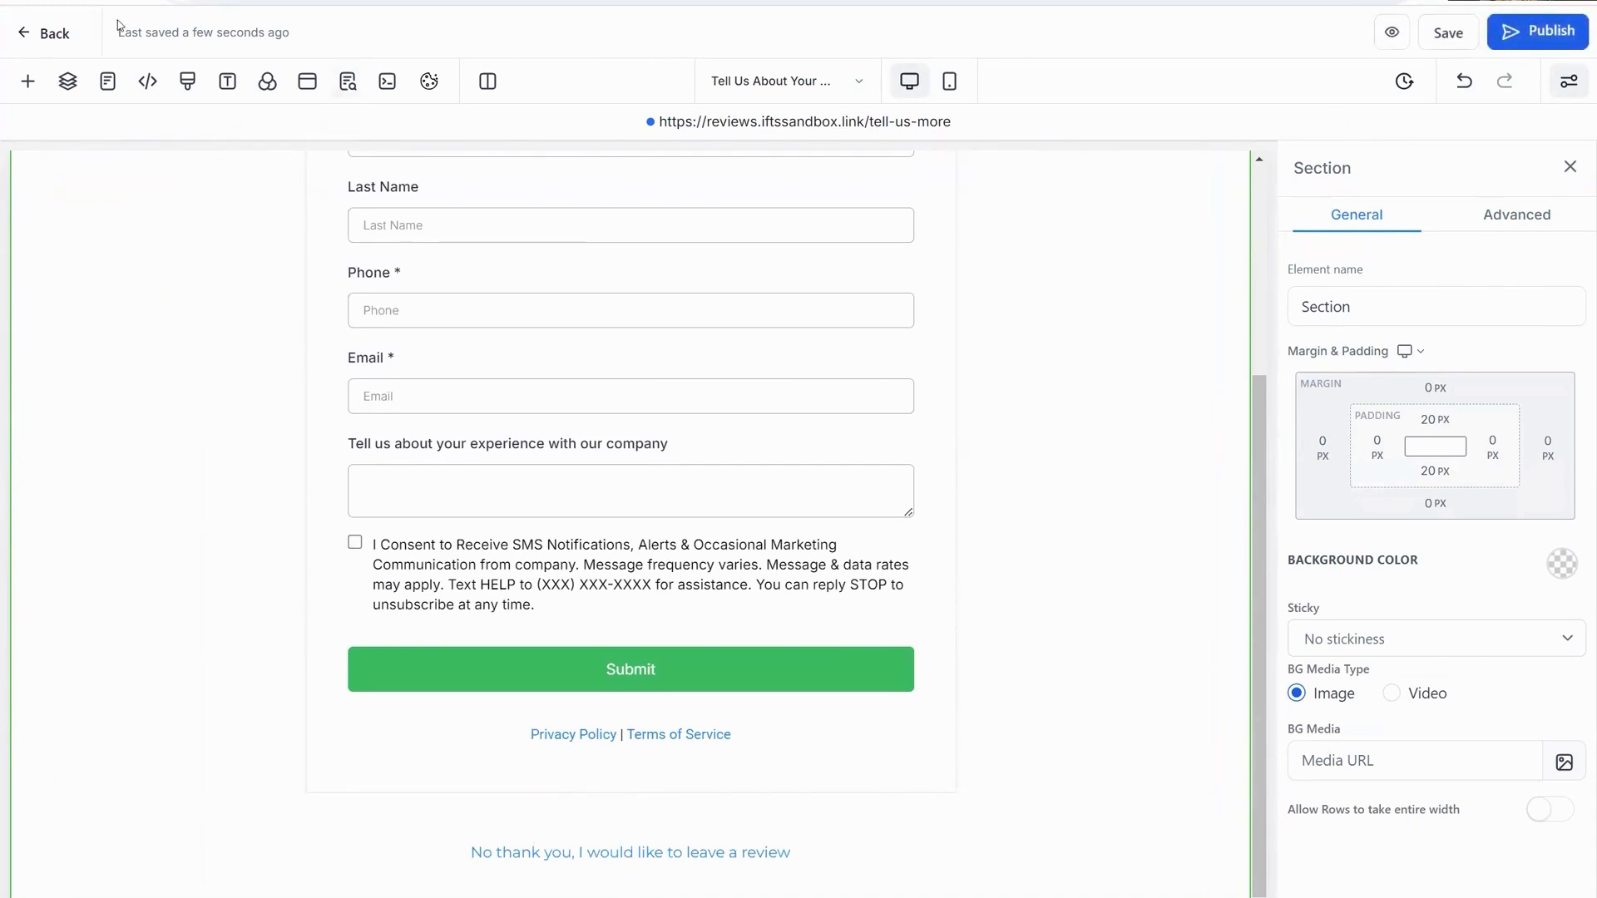
{"action": "left_click", "coordinate": [54, 33]}
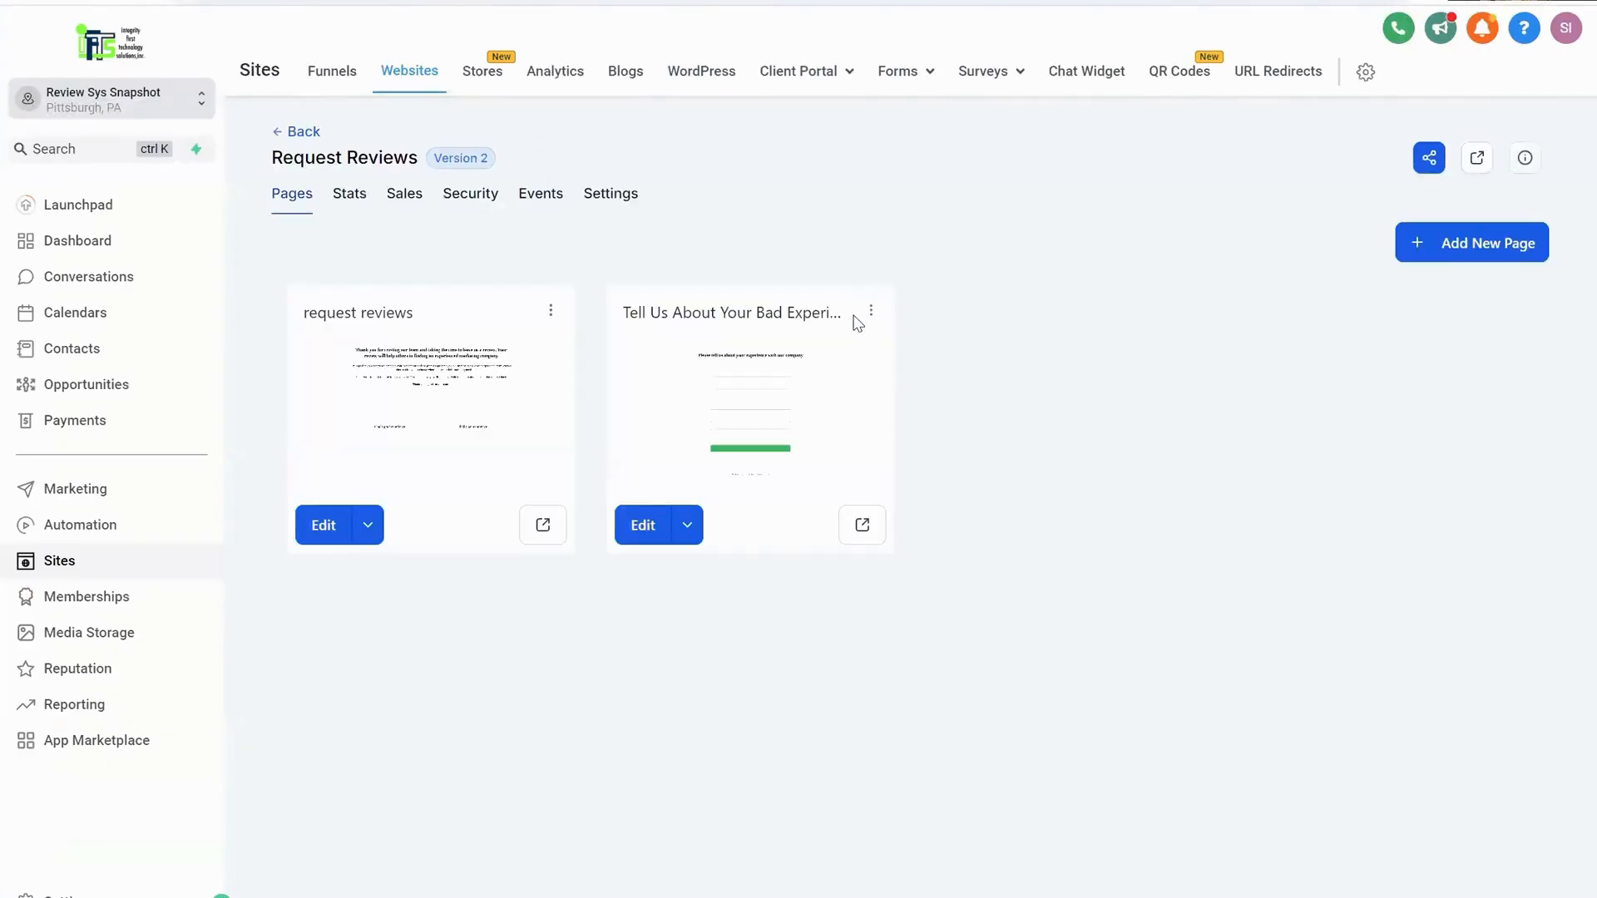
Preview the live bad-experience page and test its 'No thank you' review link
{"action": "left_click", "coordinate": [865, 526]}
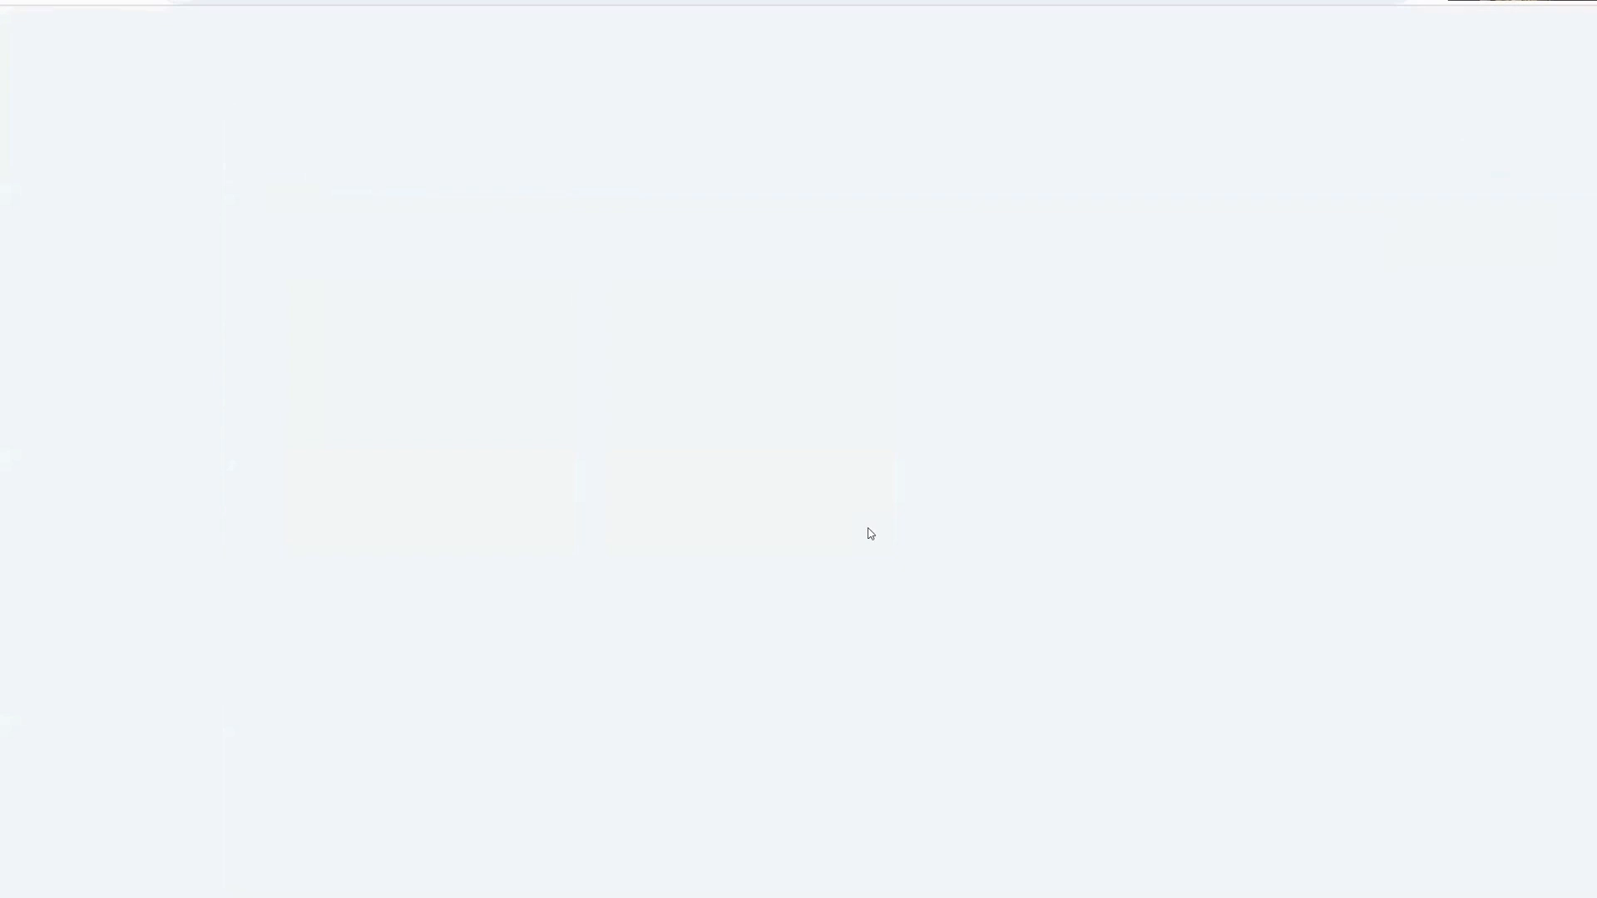
{"action": "scroll", "coordinate": [868, 528], "scroll_direction": "down", "scroll_amount": 2}
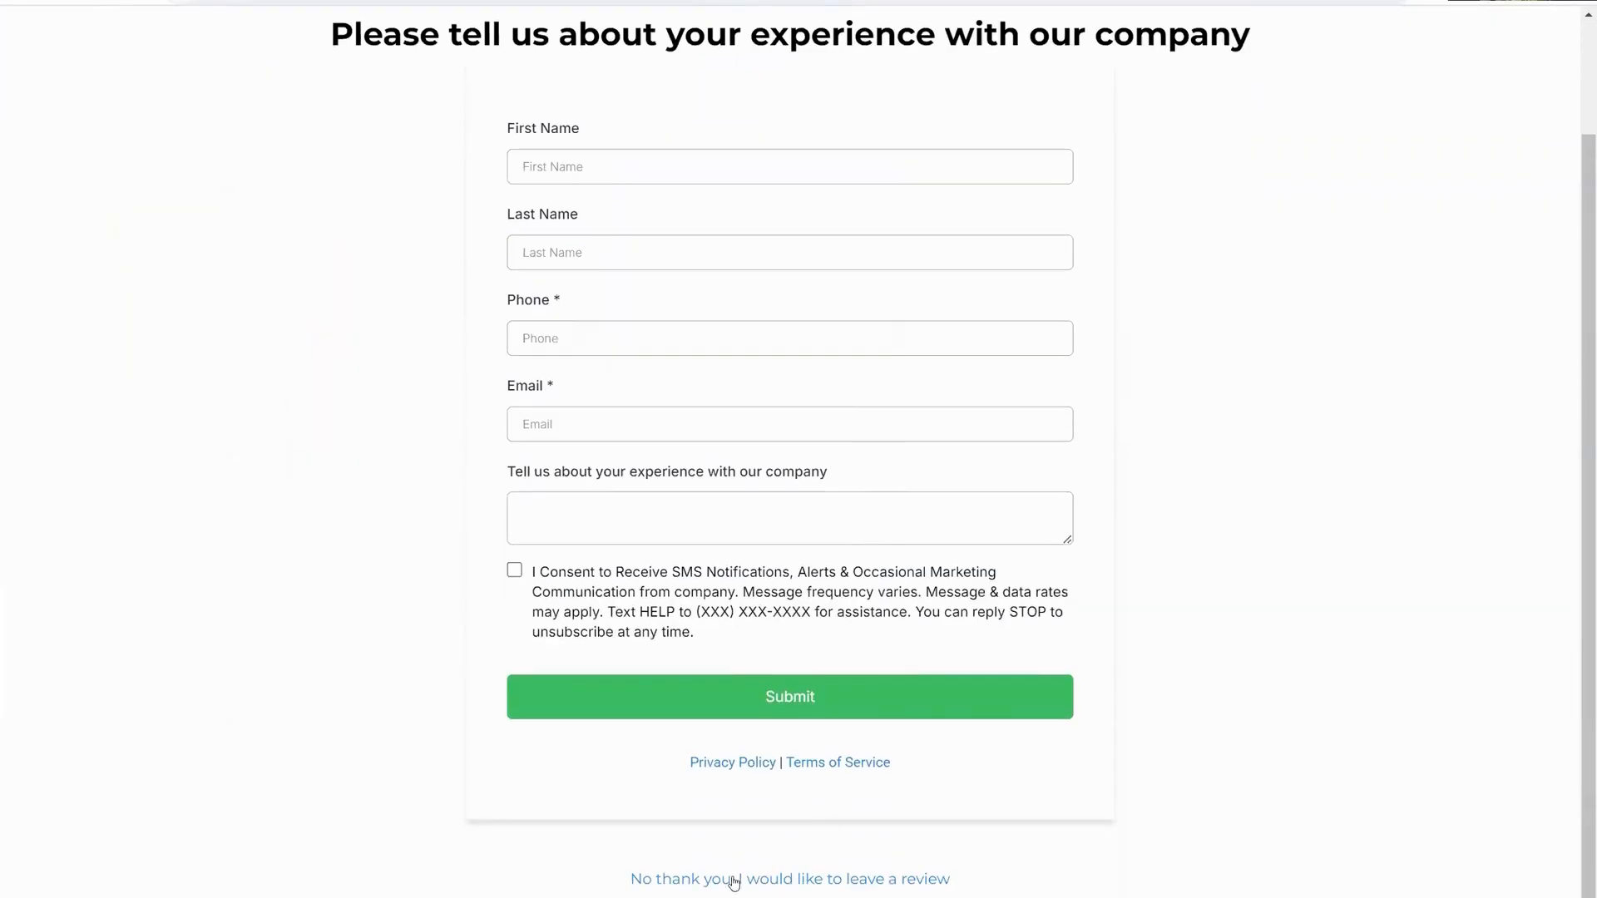
{"action": "left_click", "coordinate": [888, 879]}
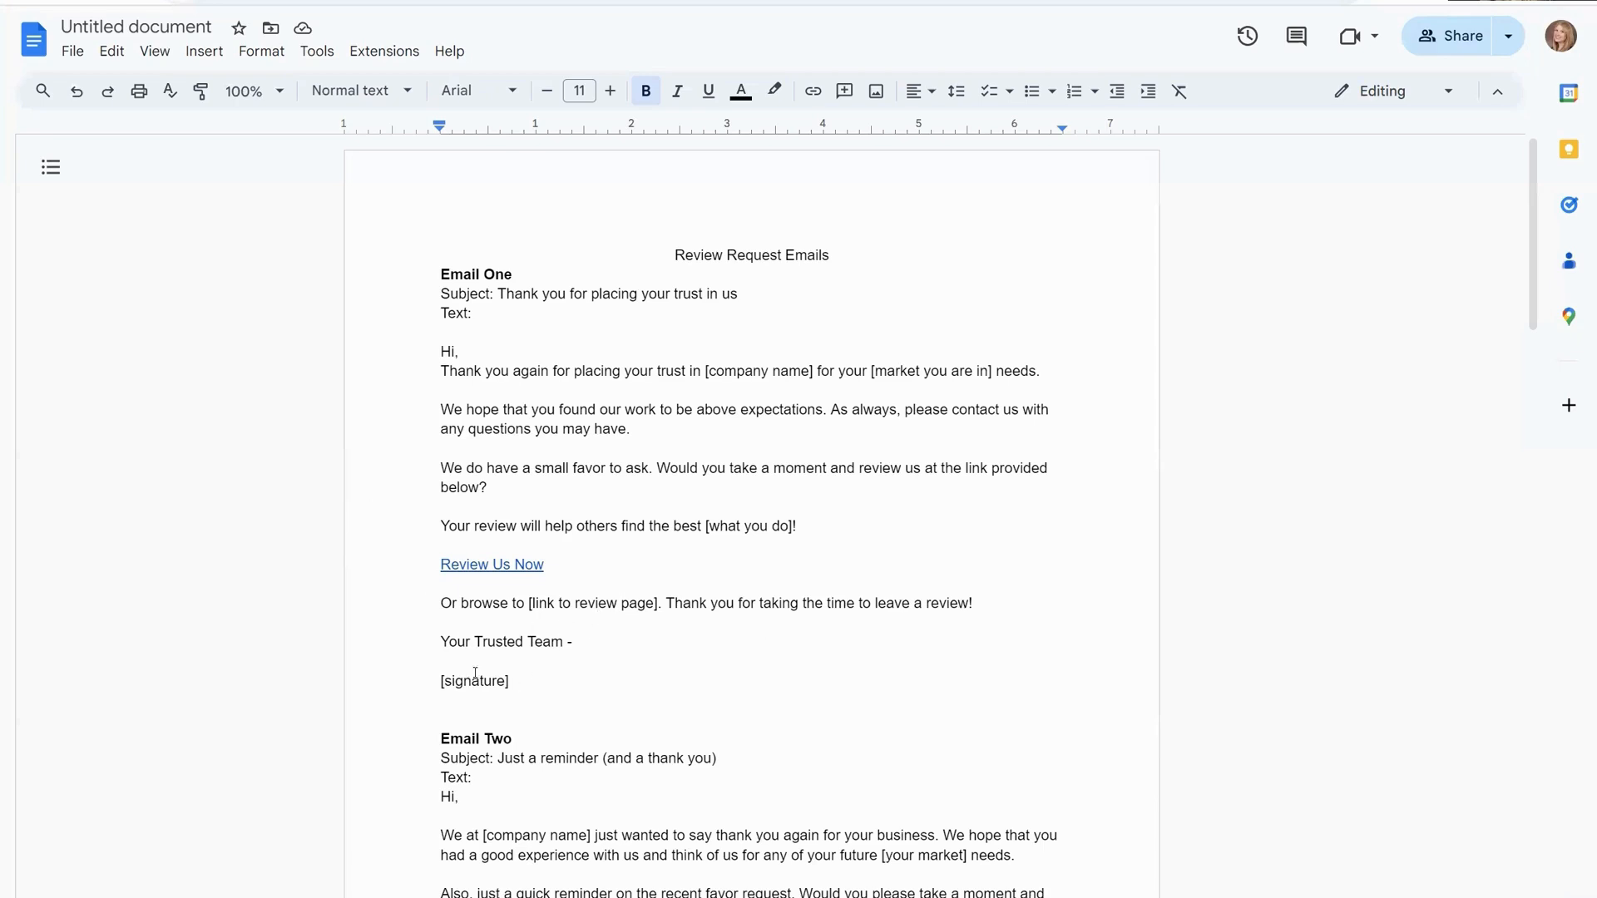
Scroll through the Review Request Emails document past Email One, Two and Three
{"action": "scroll", "coordinate": [631, 583], "scroll_direction": "down", "scroll_amount": 6}
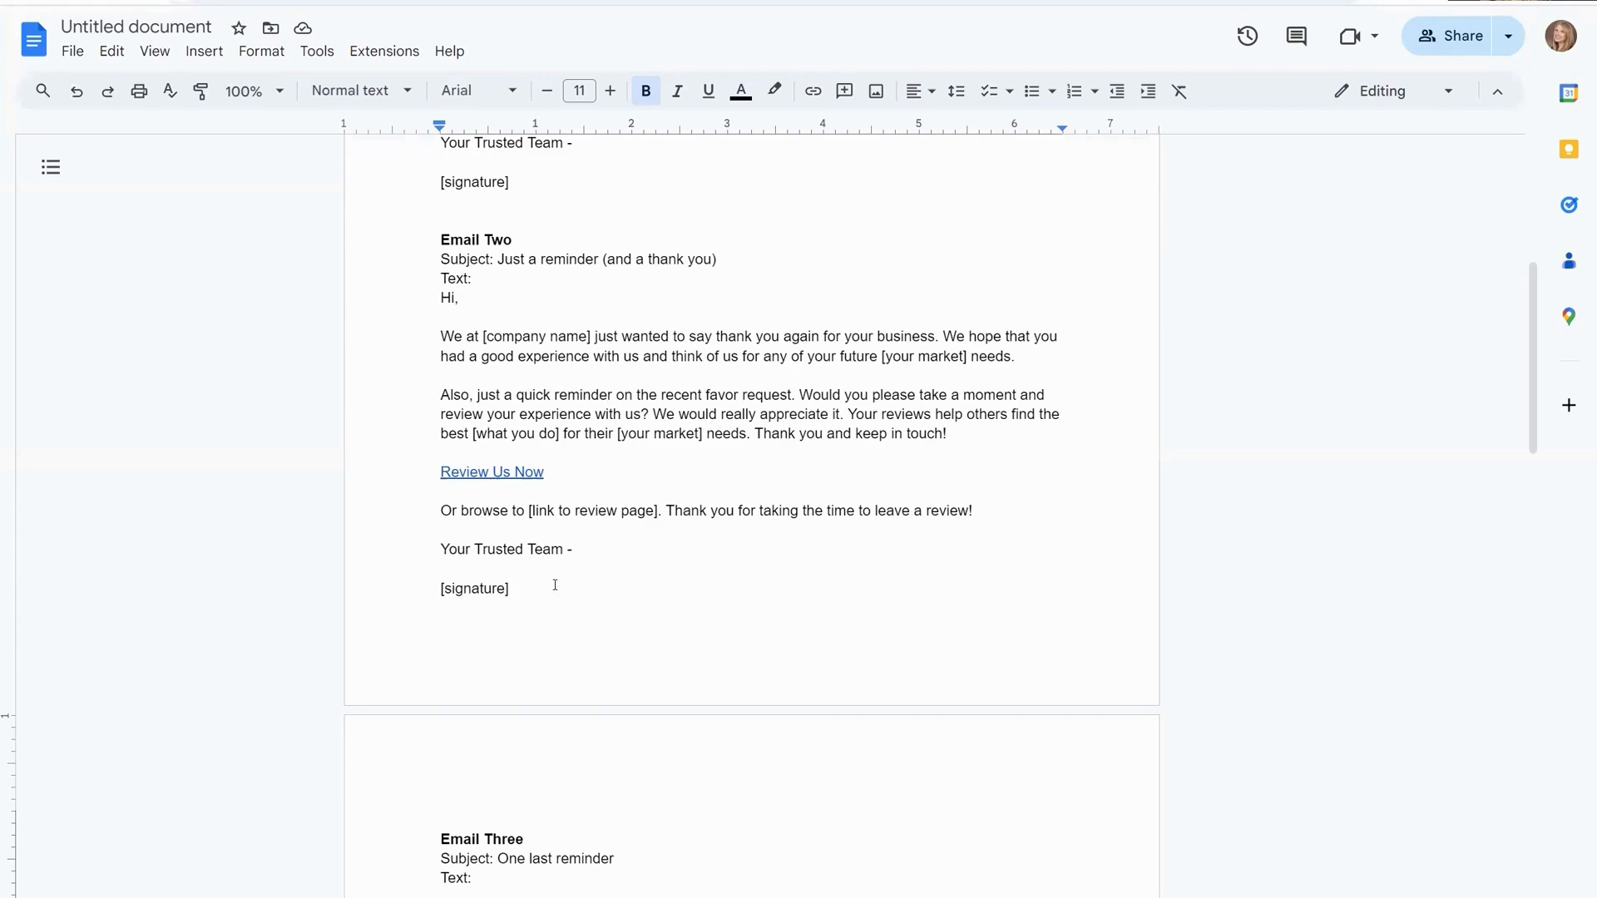
{"action": "scroll", "coordinate": [628, 587], "scroll_direction": "down", "scroll_amount": 4}
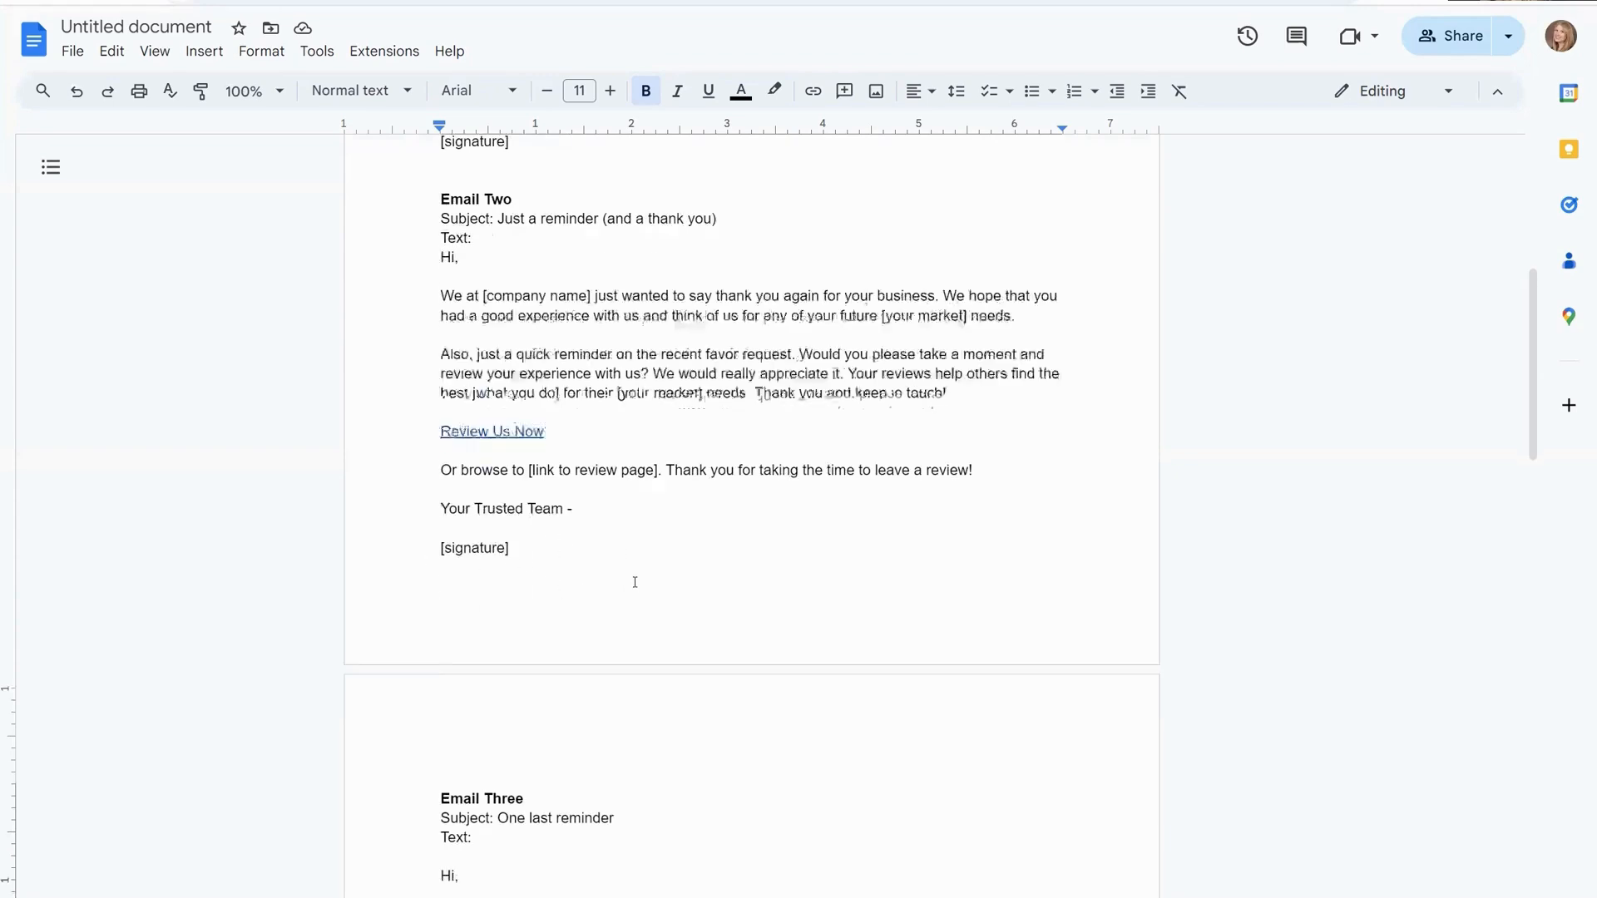
{"action": "scroll", "coordinate": [635, 583], "scroll_direction": "down", "scroll_amount": 3}
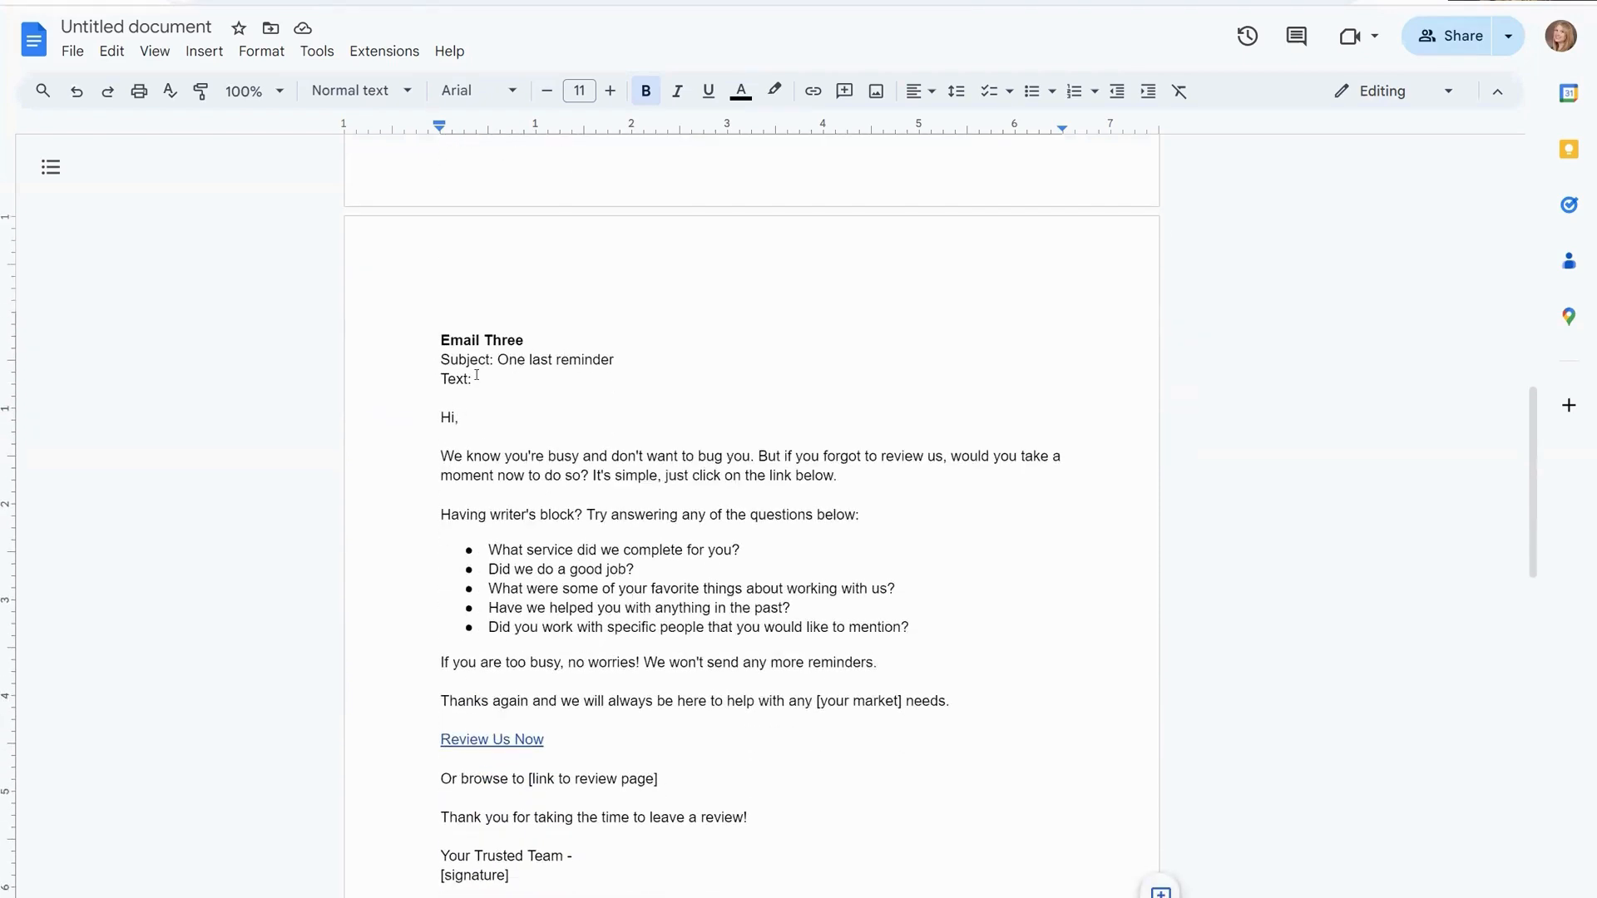
Check the SMS section below Email Three, then scroll back up through the email drafts
{"action": "scroll", "coordinate": [547, 366], "scroll_direction": "down", "scroll_amount": 3}
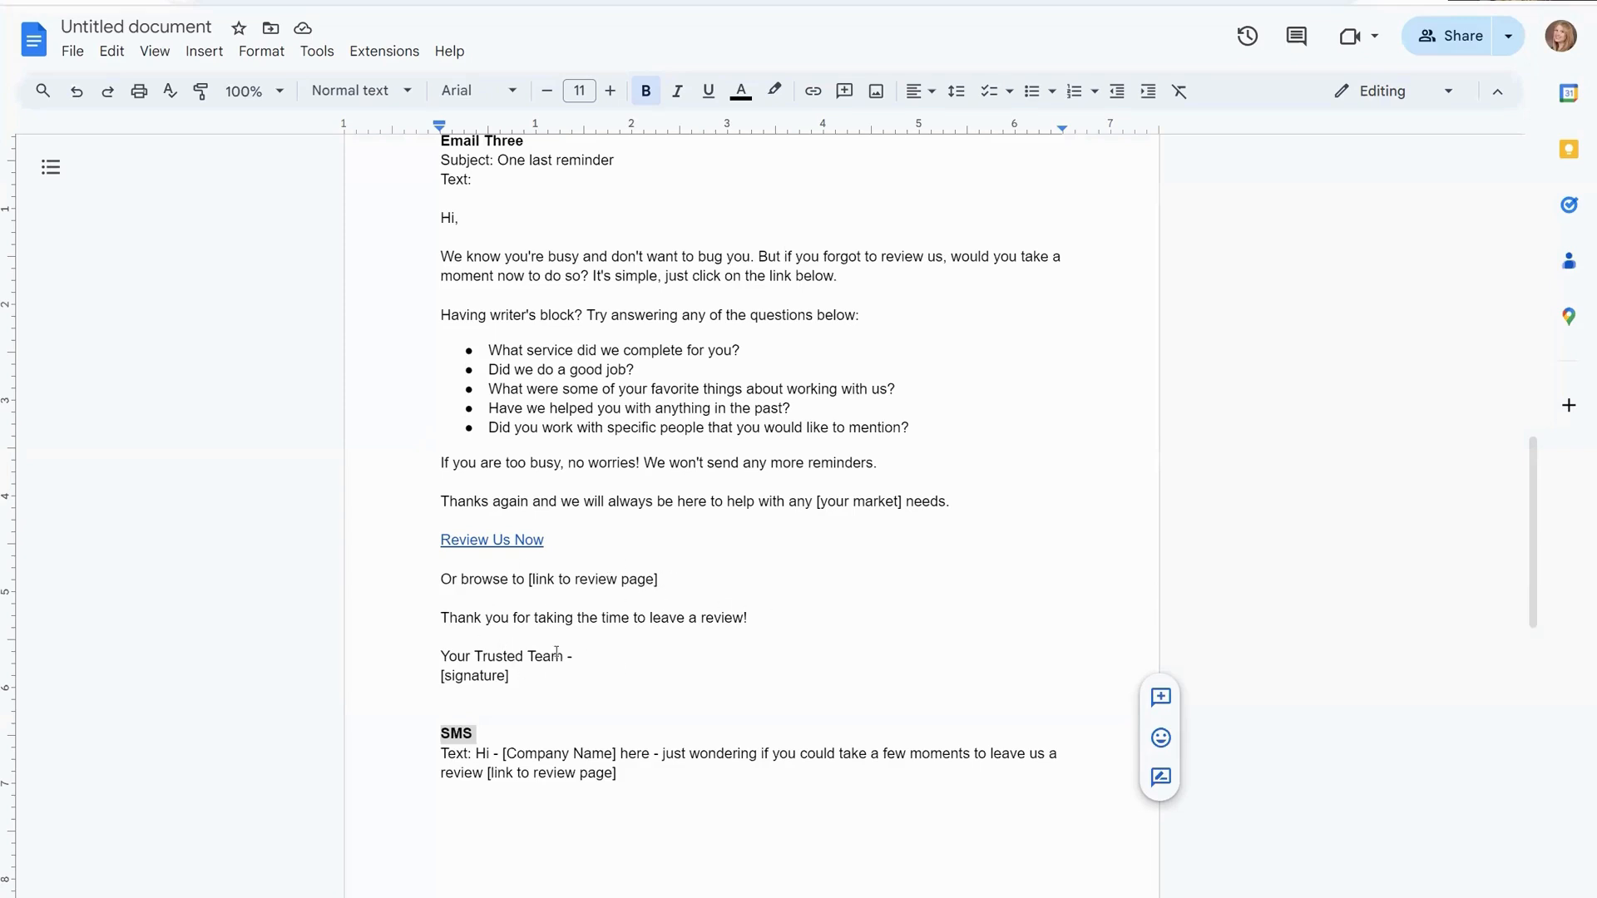
{"action": "scroll", "coordinate": [634, 580], "scroll_direction": "down", "scroll_amount": 2}
{"action": "left_click", "coordinate": [608, 574]}
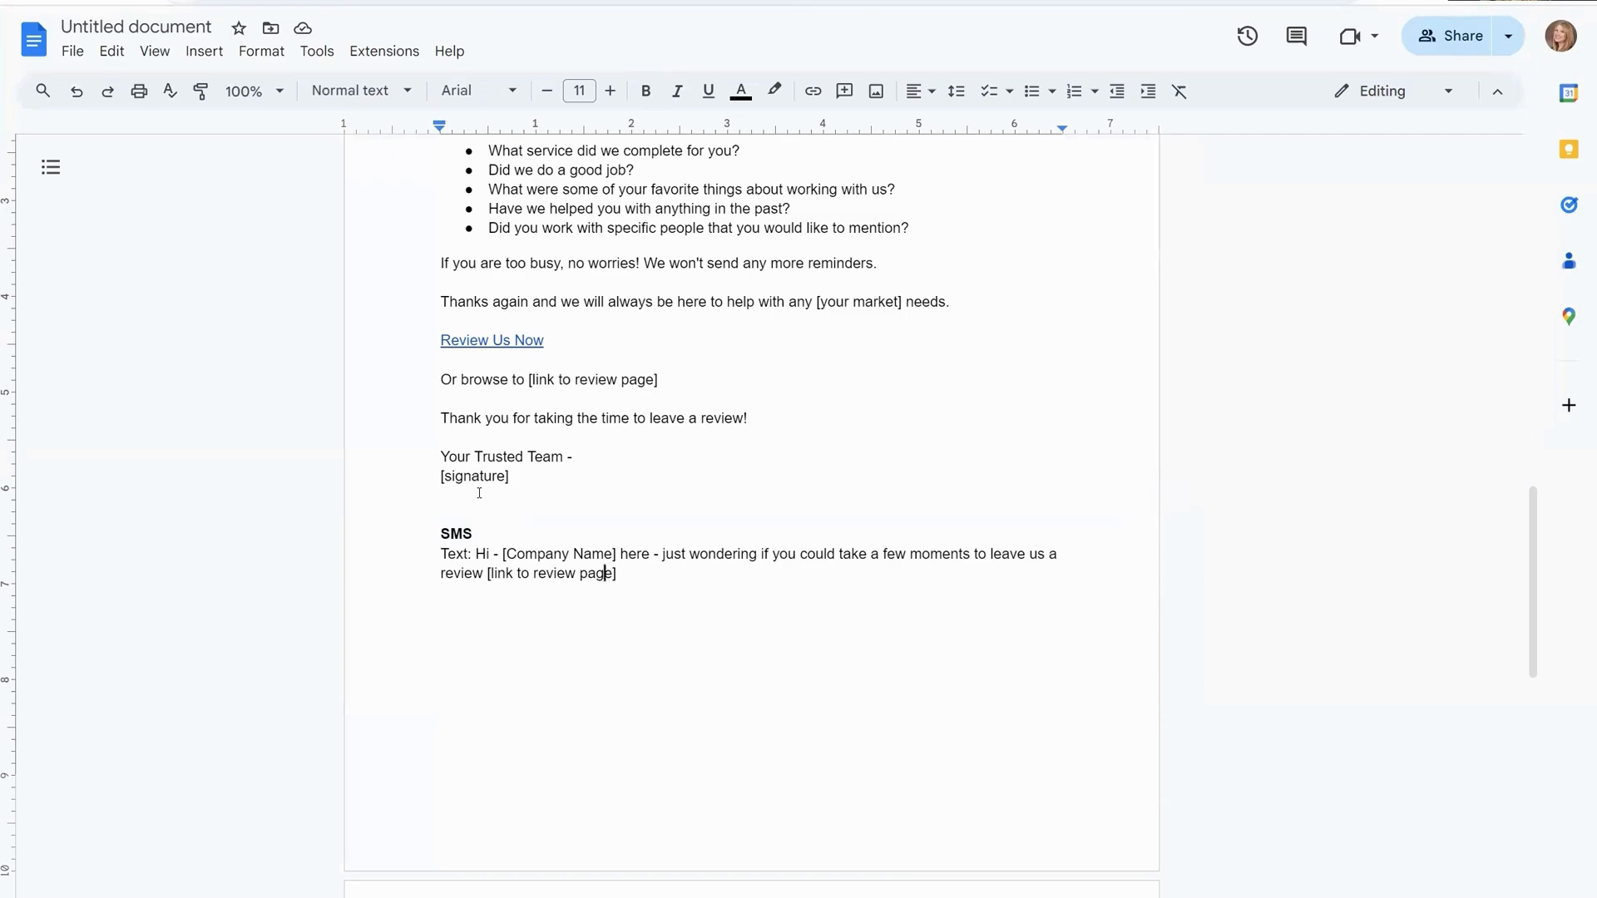
{"action": "scroll", "coordinate": [625, 583], "scroll_direction": "up", "scroll_amount": 14}
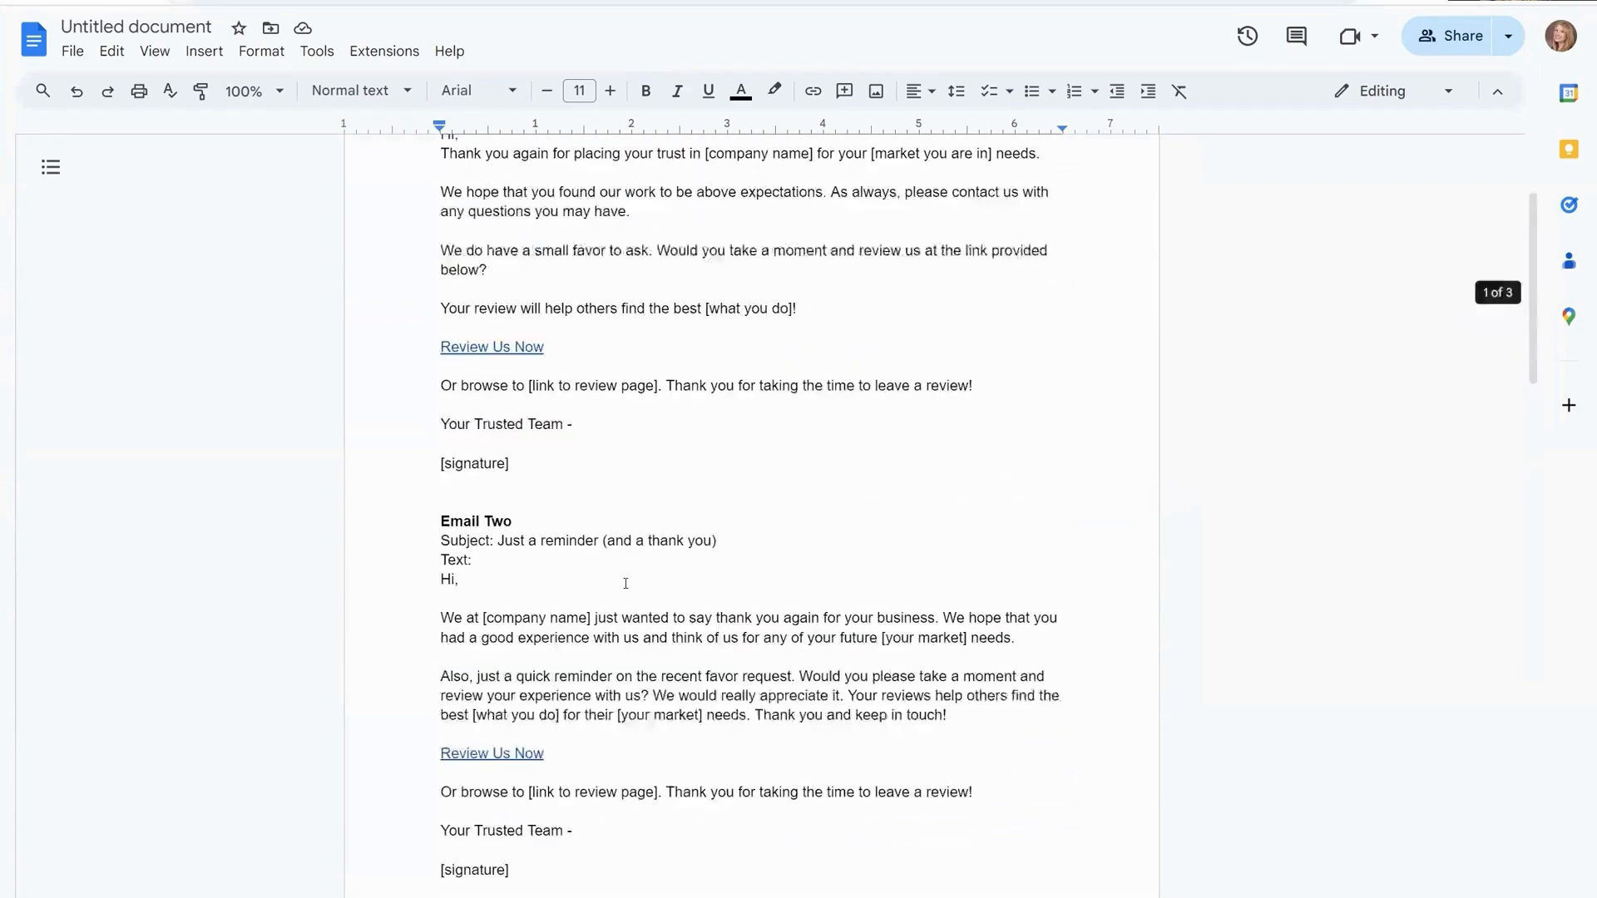
{"action": "scroll", "coordinate": [626, 583], "scroll_direction": "up", "scroll_amount": 3}
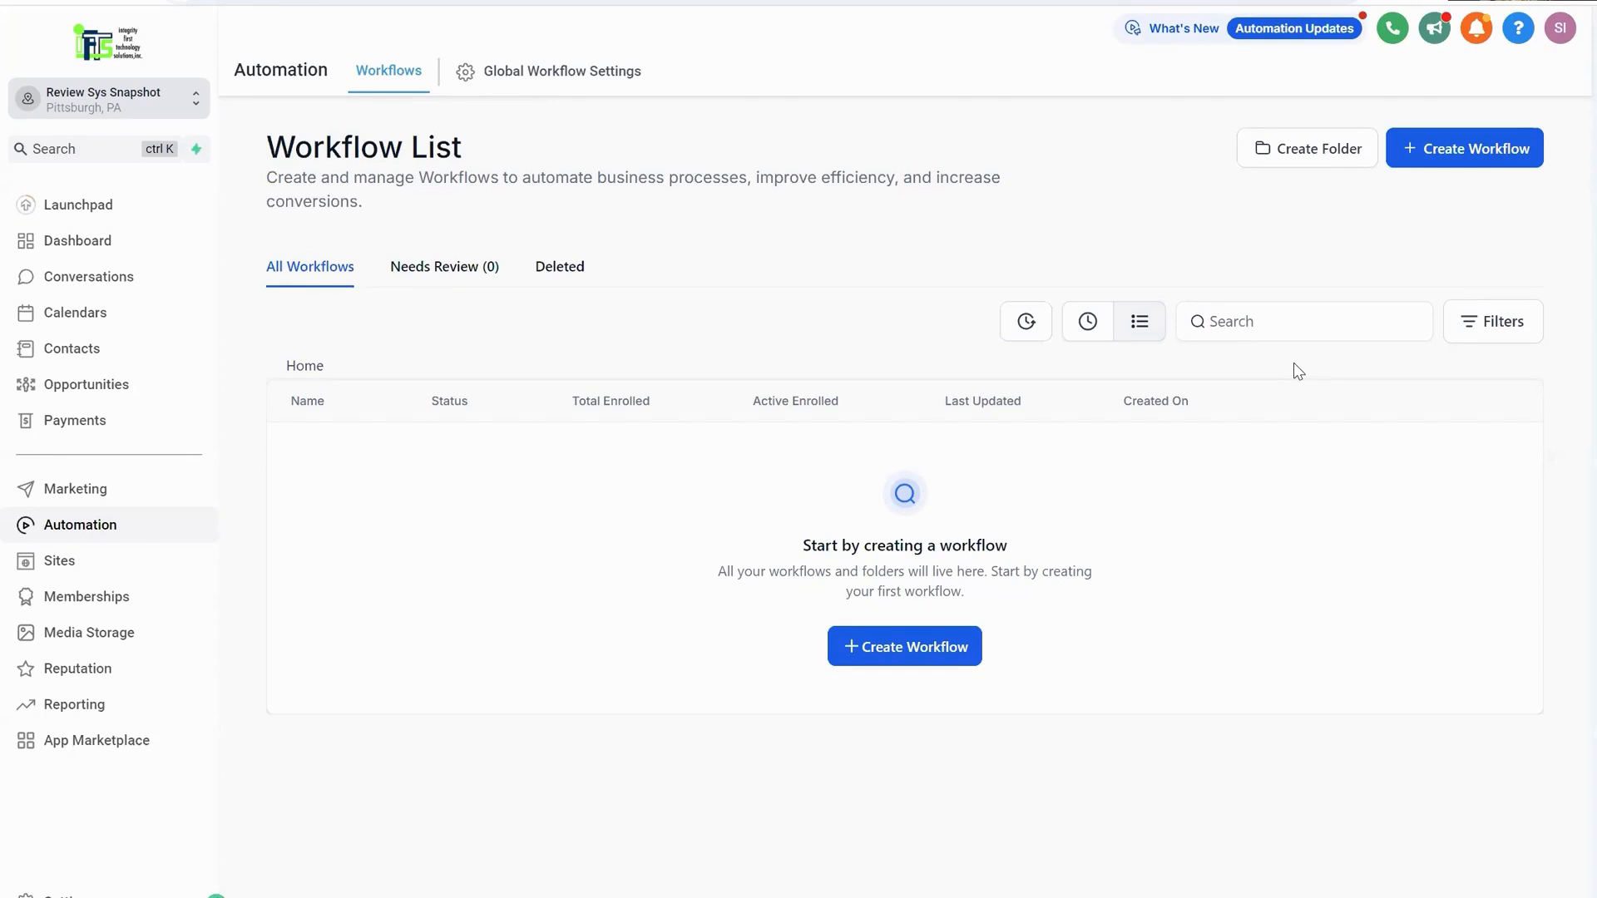
Create a from-scratch workflow titled 'Bad Experience Form Submitted'
{"action": "left_click", "coordinate": [904, 657]}
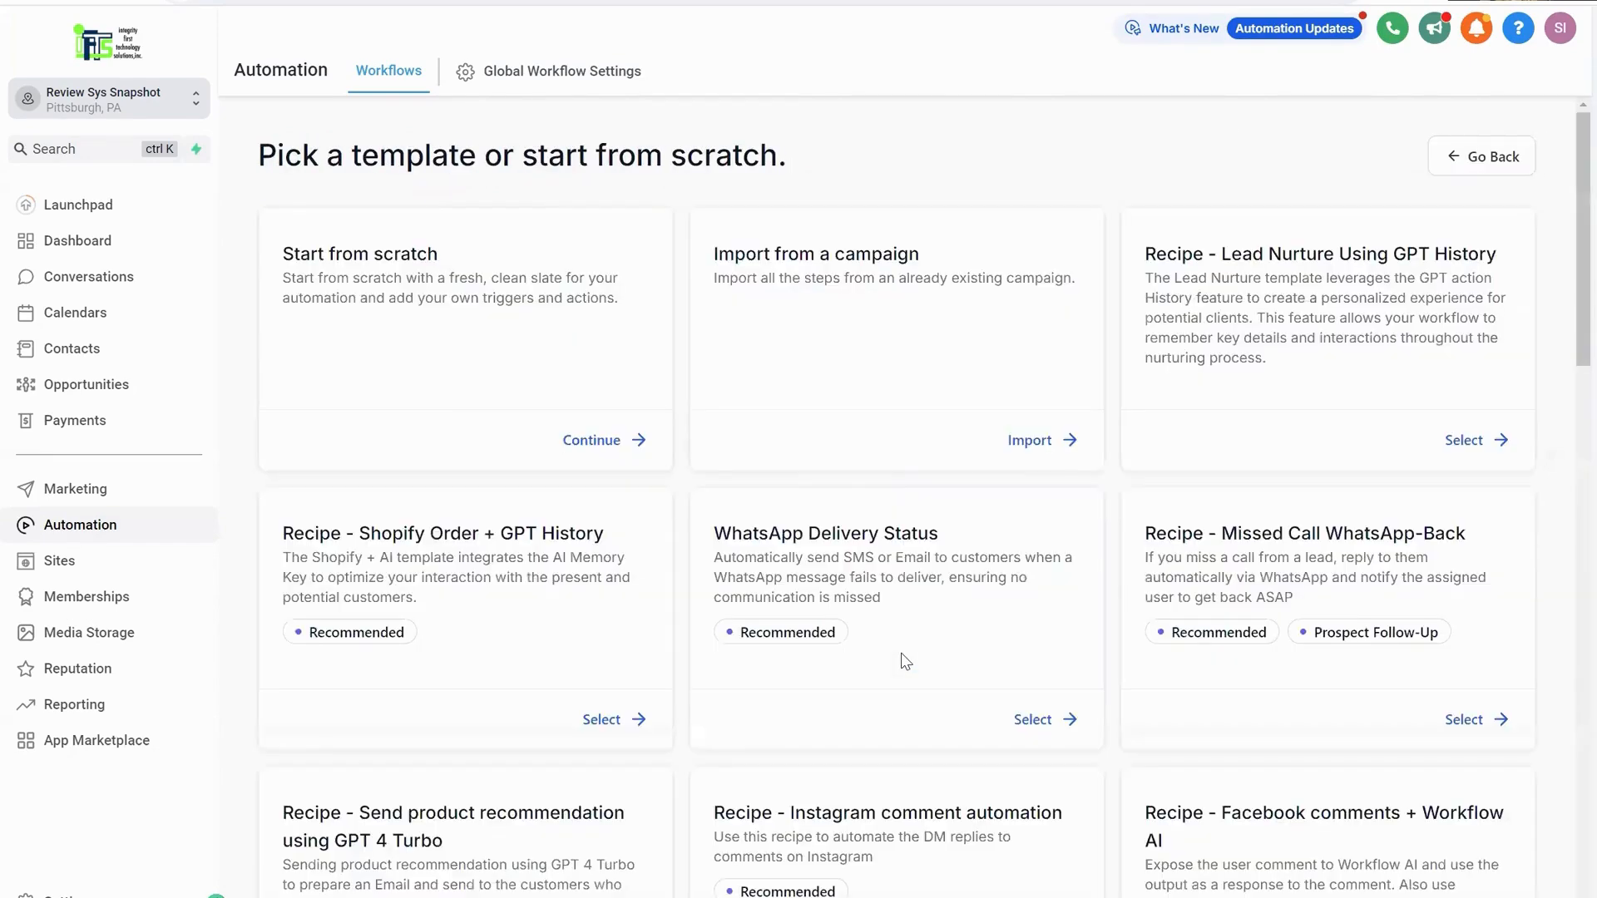
{"action": "left_click", "coordinate": [613, 441]}
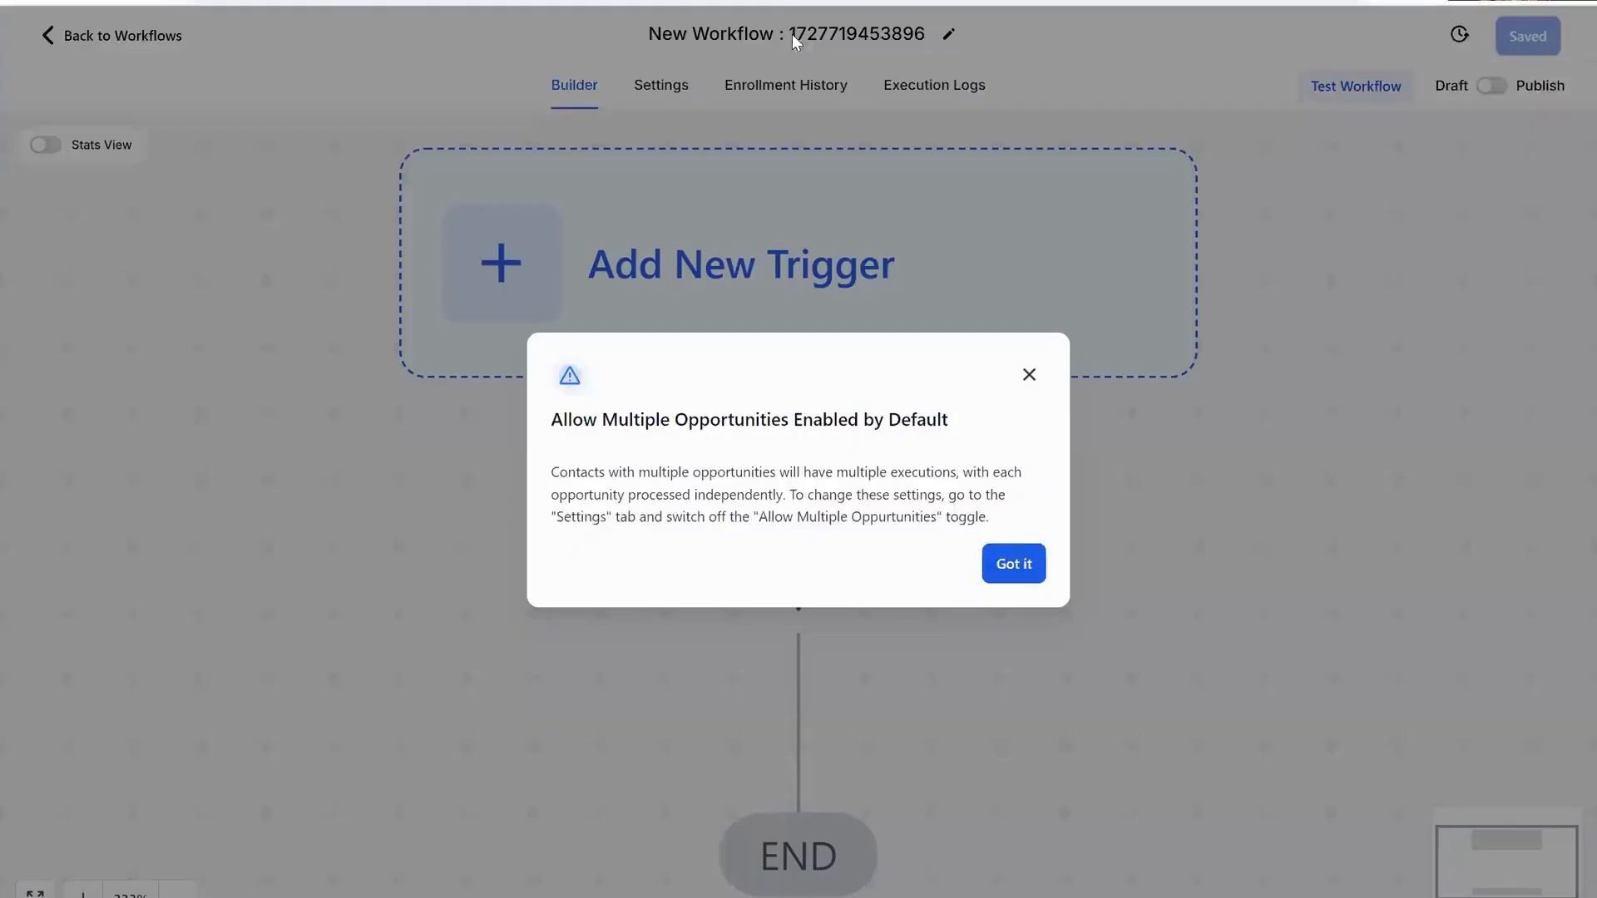
{"action": "left_click", "coordinate": [792, 34]}
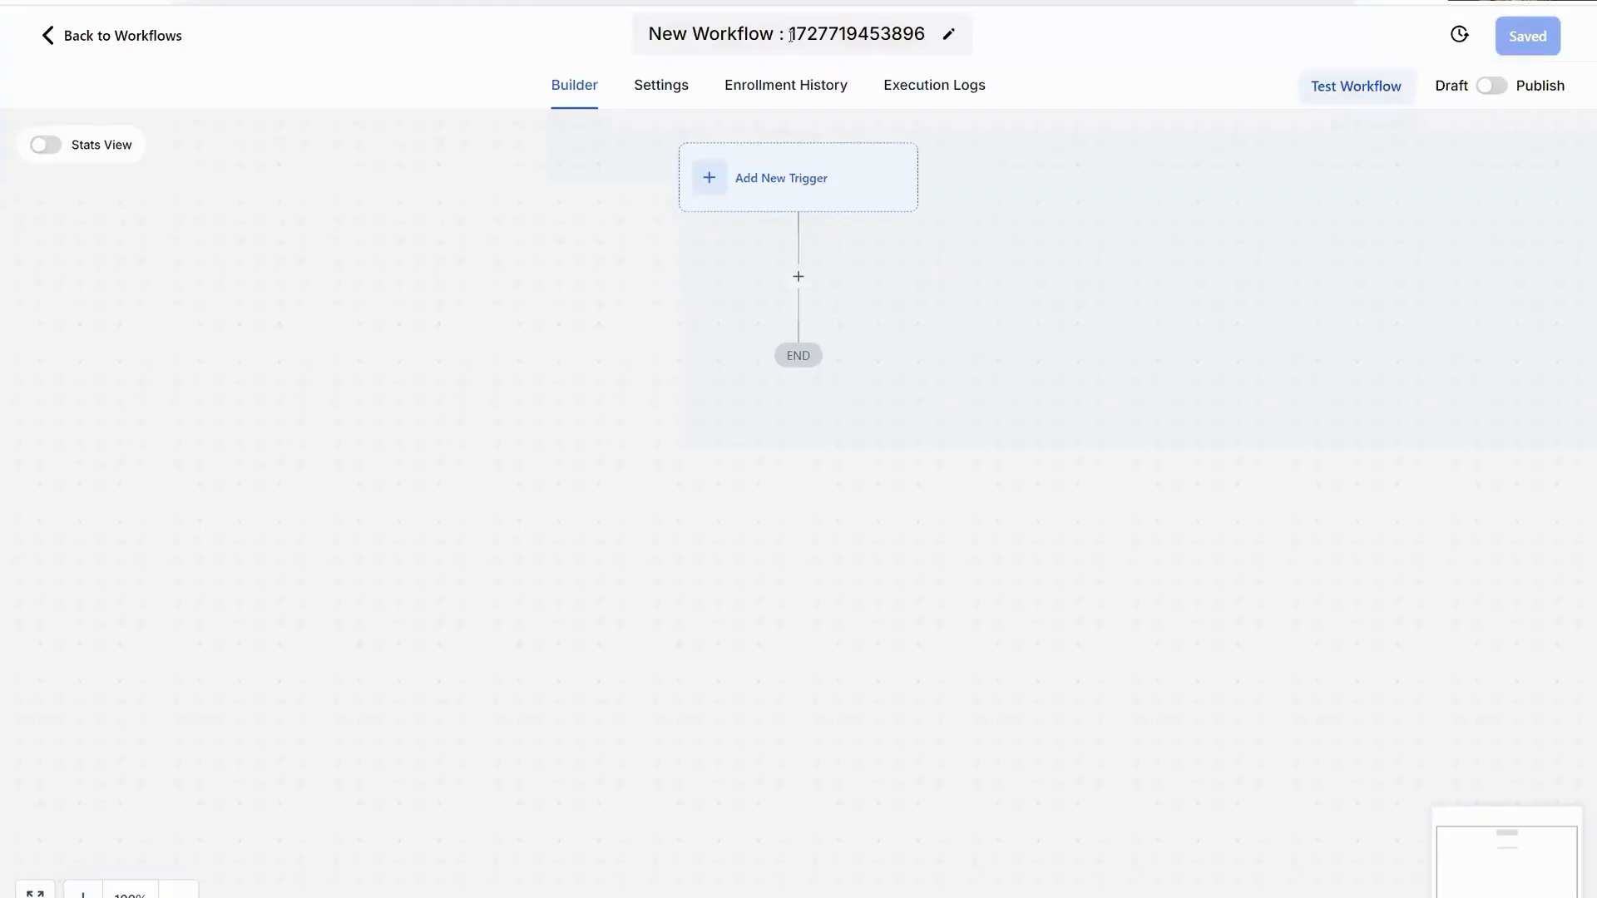
{"action": "triple_click", "coordinate": [791, 35]}
{"action": "type", "text": "B"}
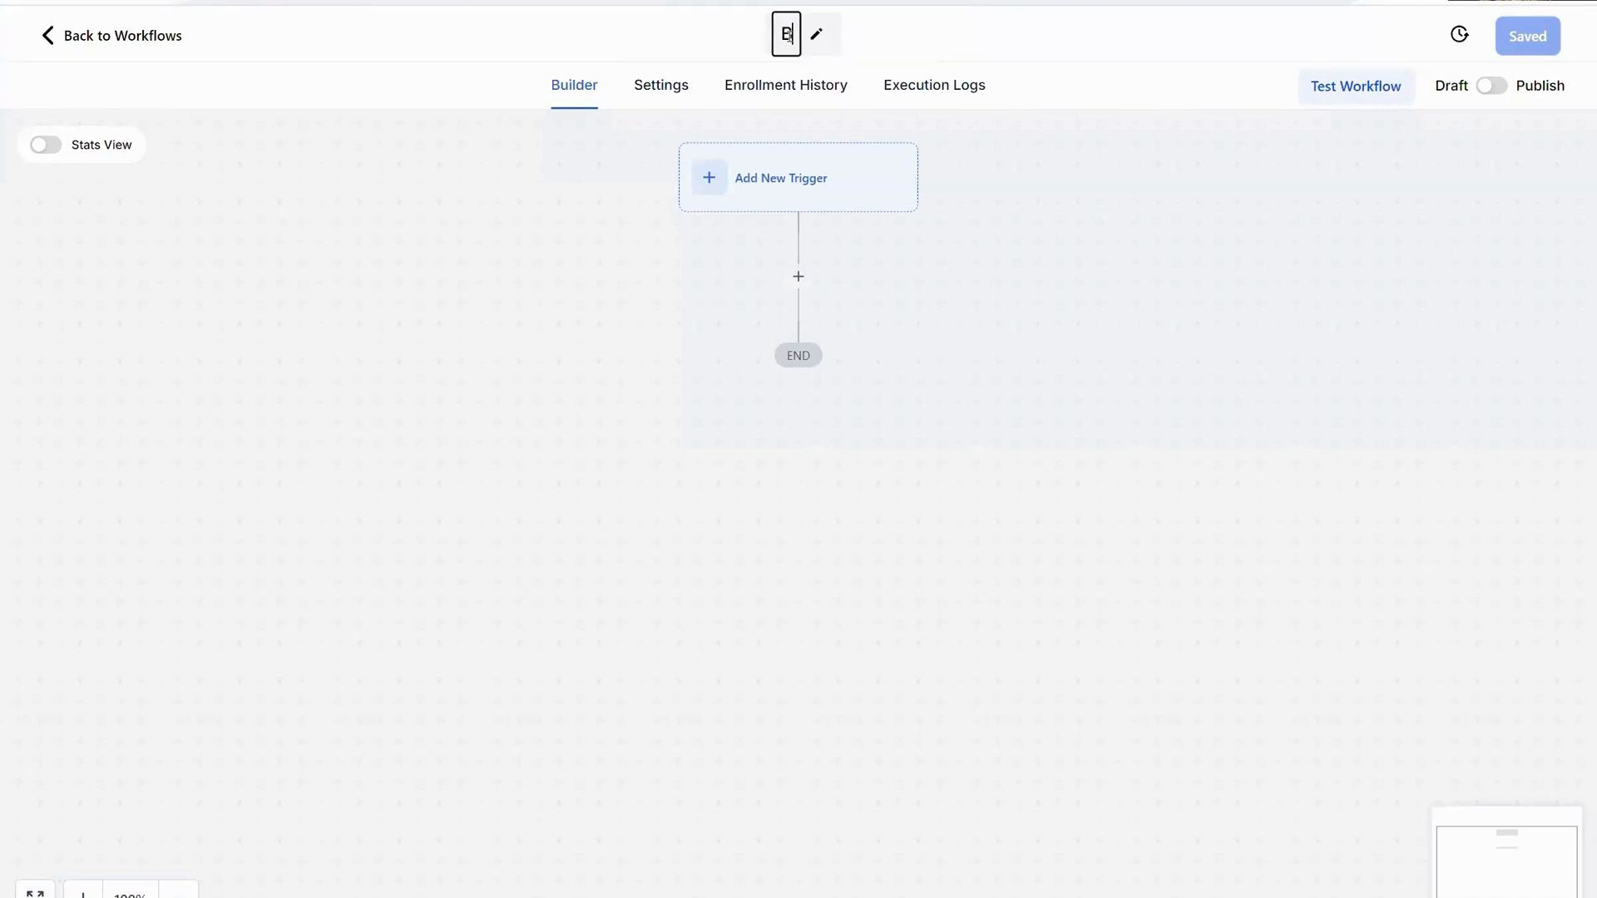
{"action": "type", "text": "ad Experi"}
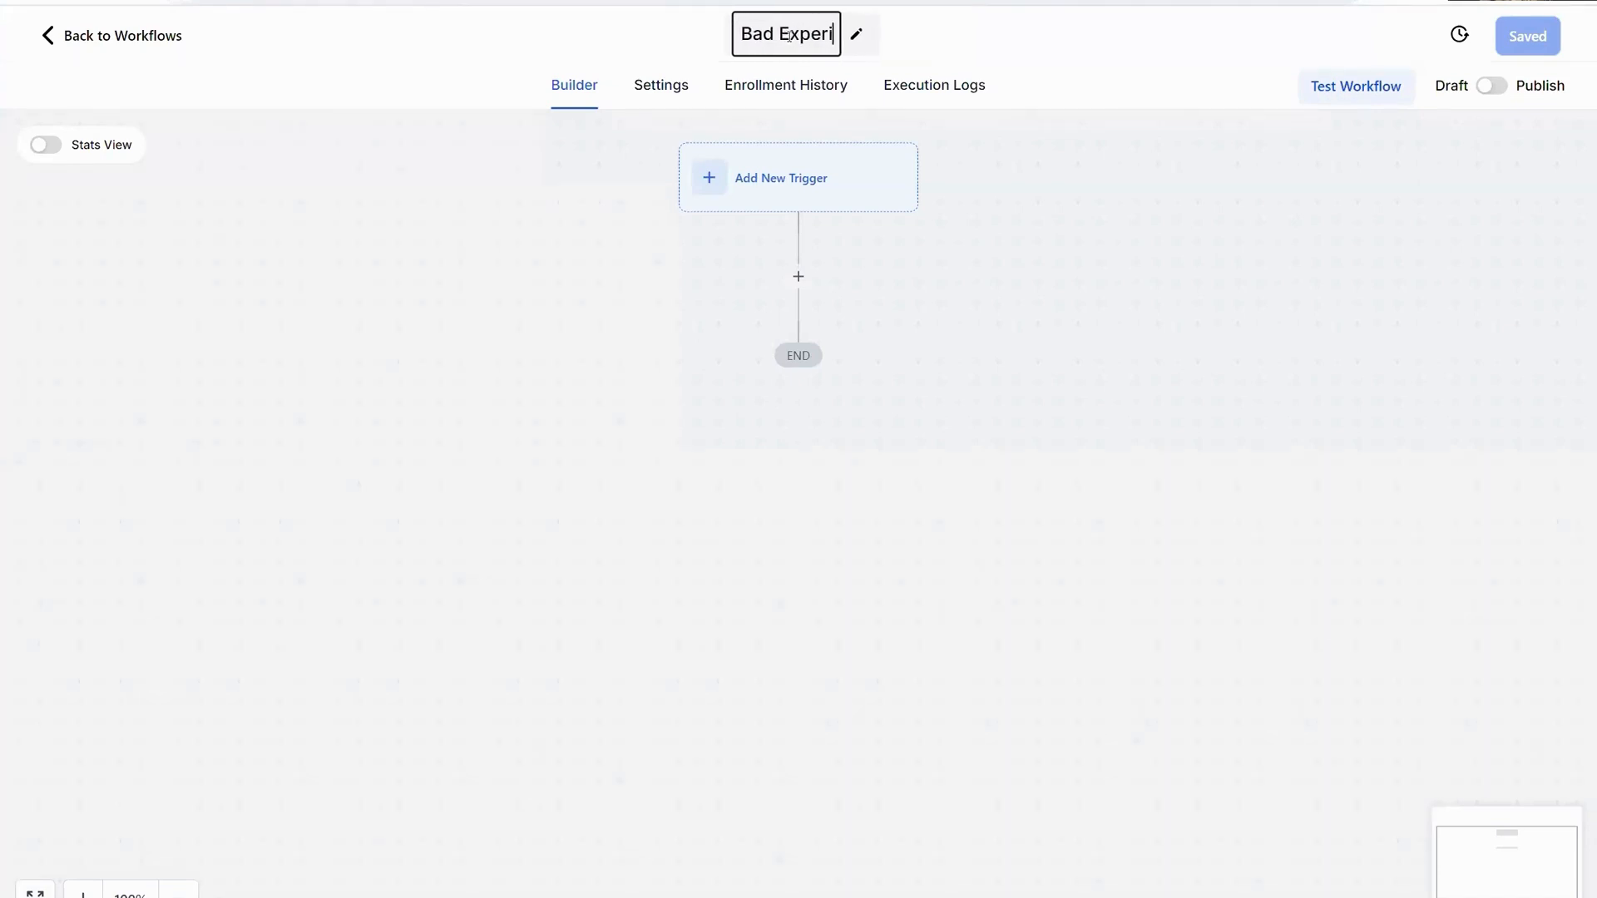
{"action": "type", "text": "ence Form"}
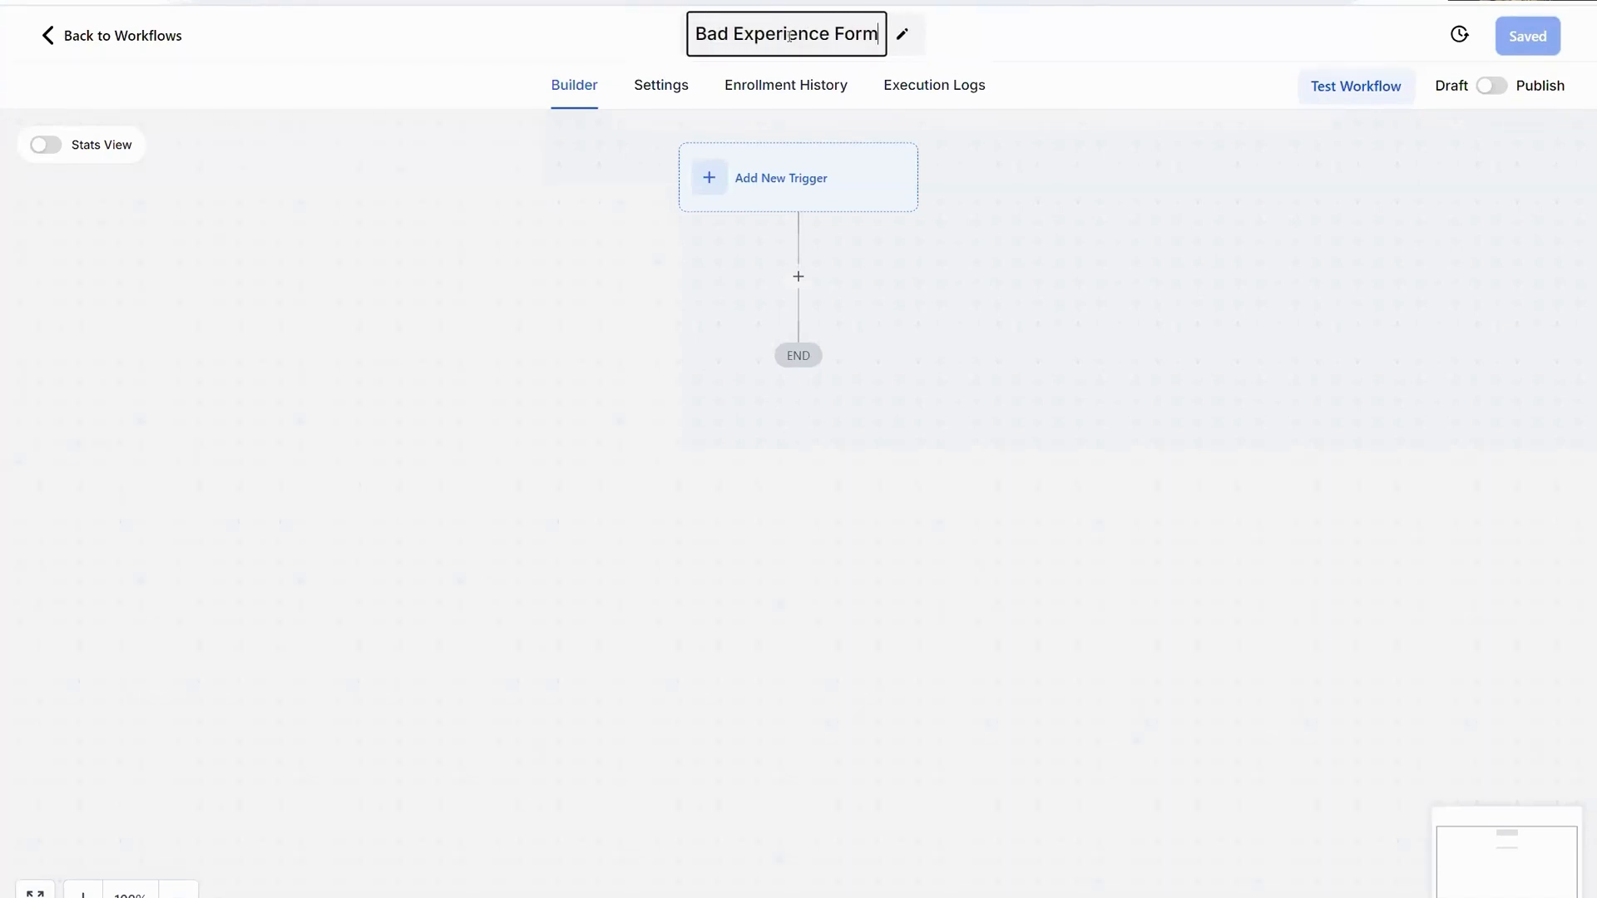
{"action": "type", "text": " Submitted"}
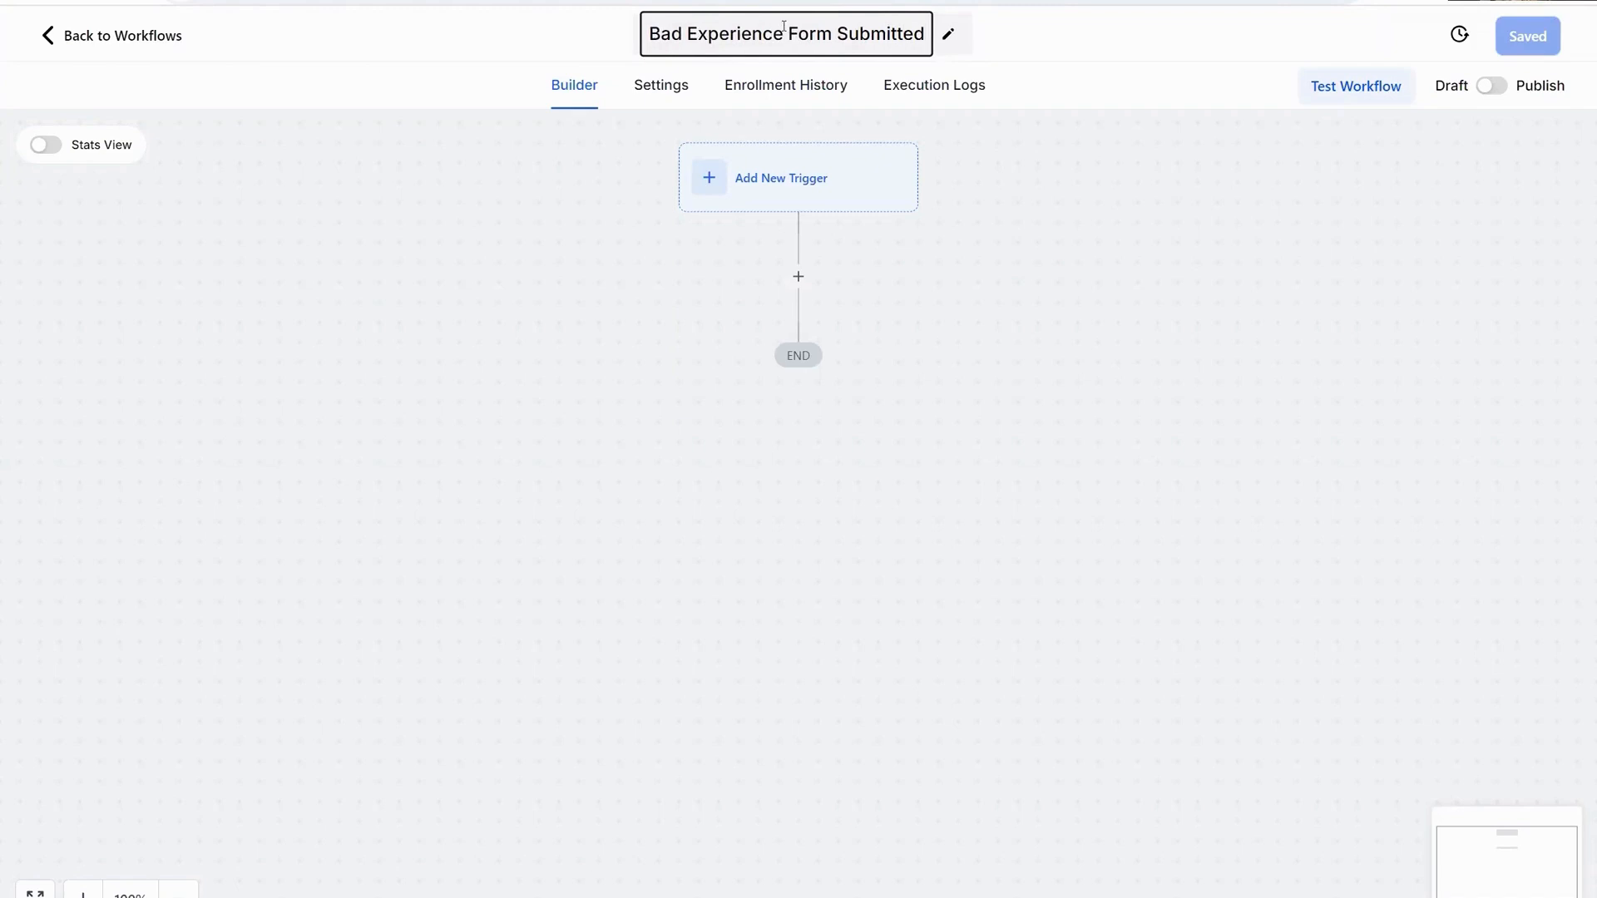
Confirm the workflow title and choose the Form Submitted trigger
{"action": "left_click", "coordinate": [1085, 71]}
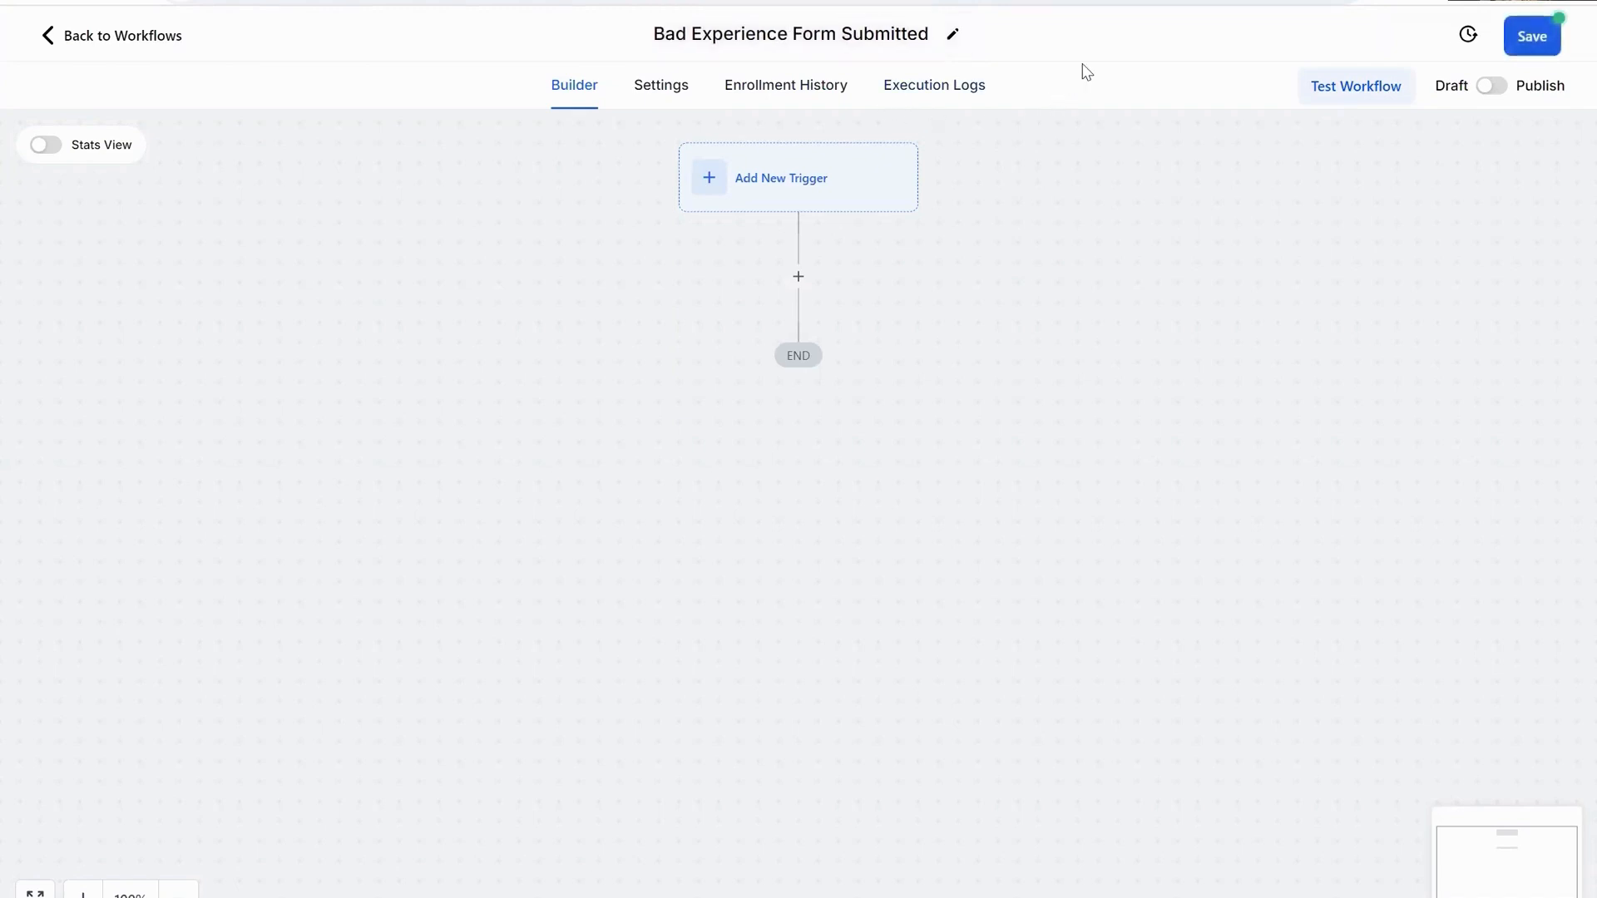
{"action": "left_click", "coordinate": [796, 184]}
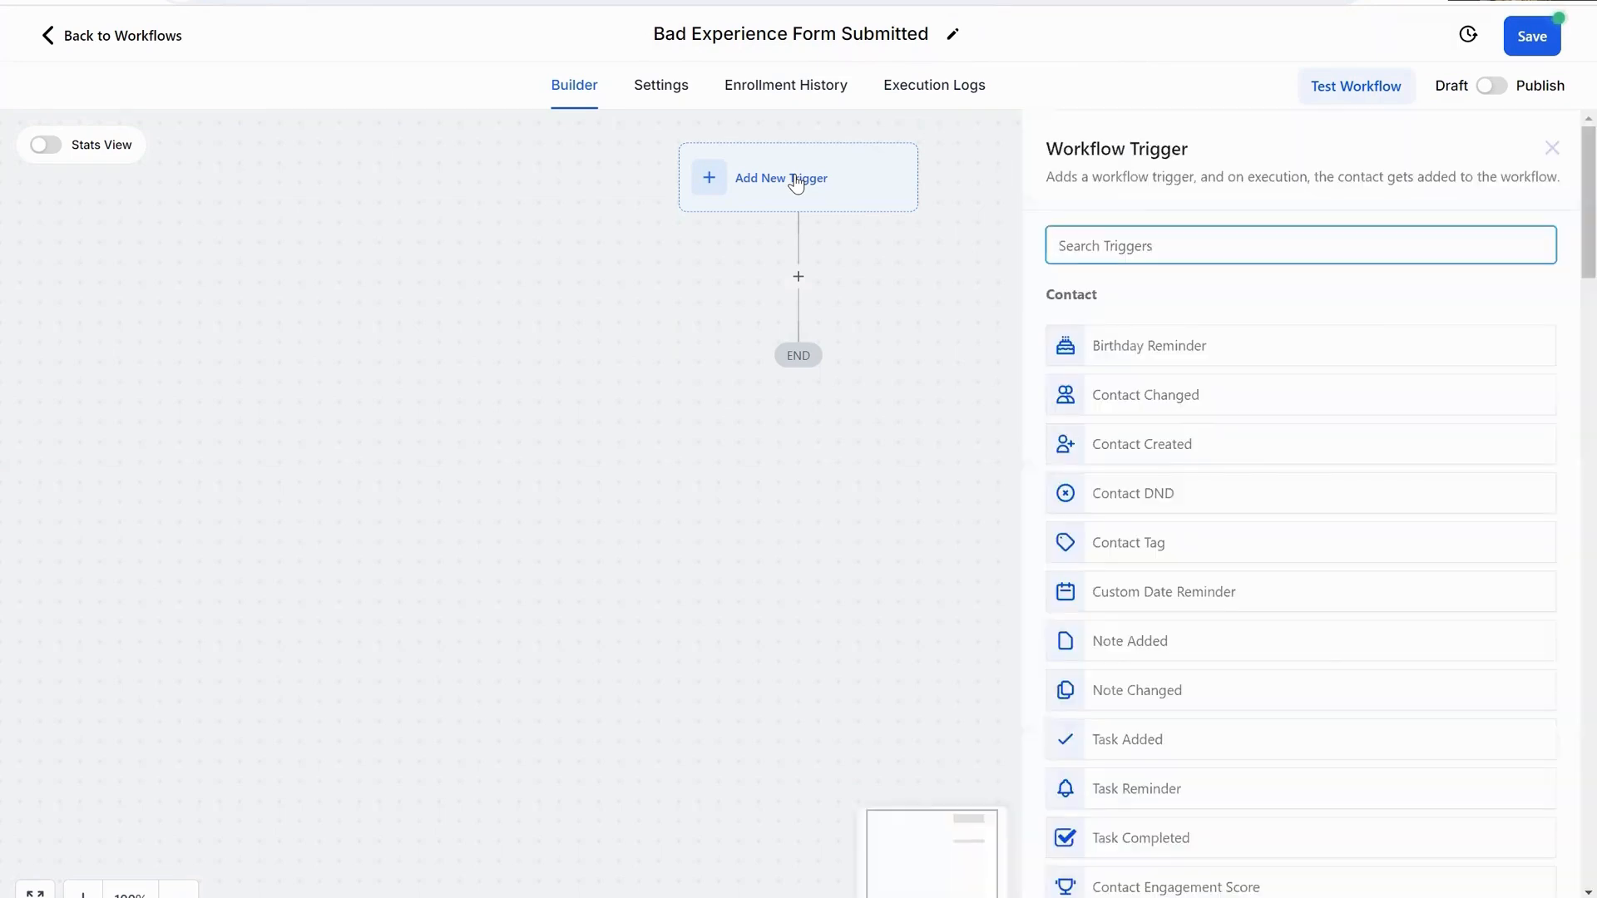
{"action": "type", "text": "fomr"}
{"action": "key", "text": "BackSpace"}
{"action": "key", "text": "BackSpace"}
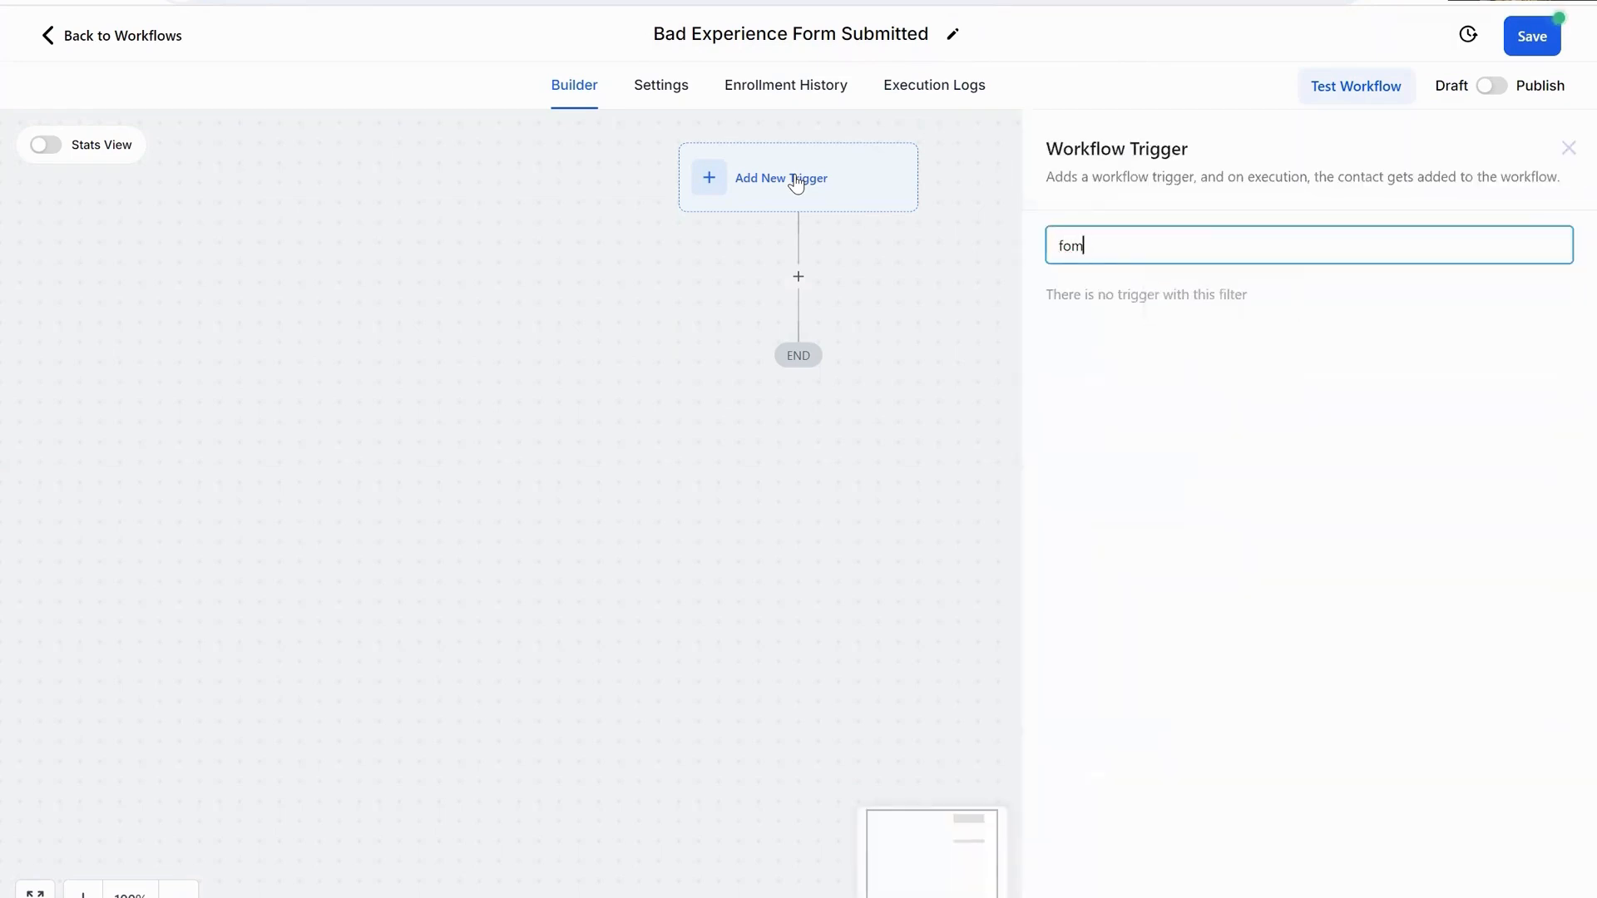
{"action": "type", "text": "r"}
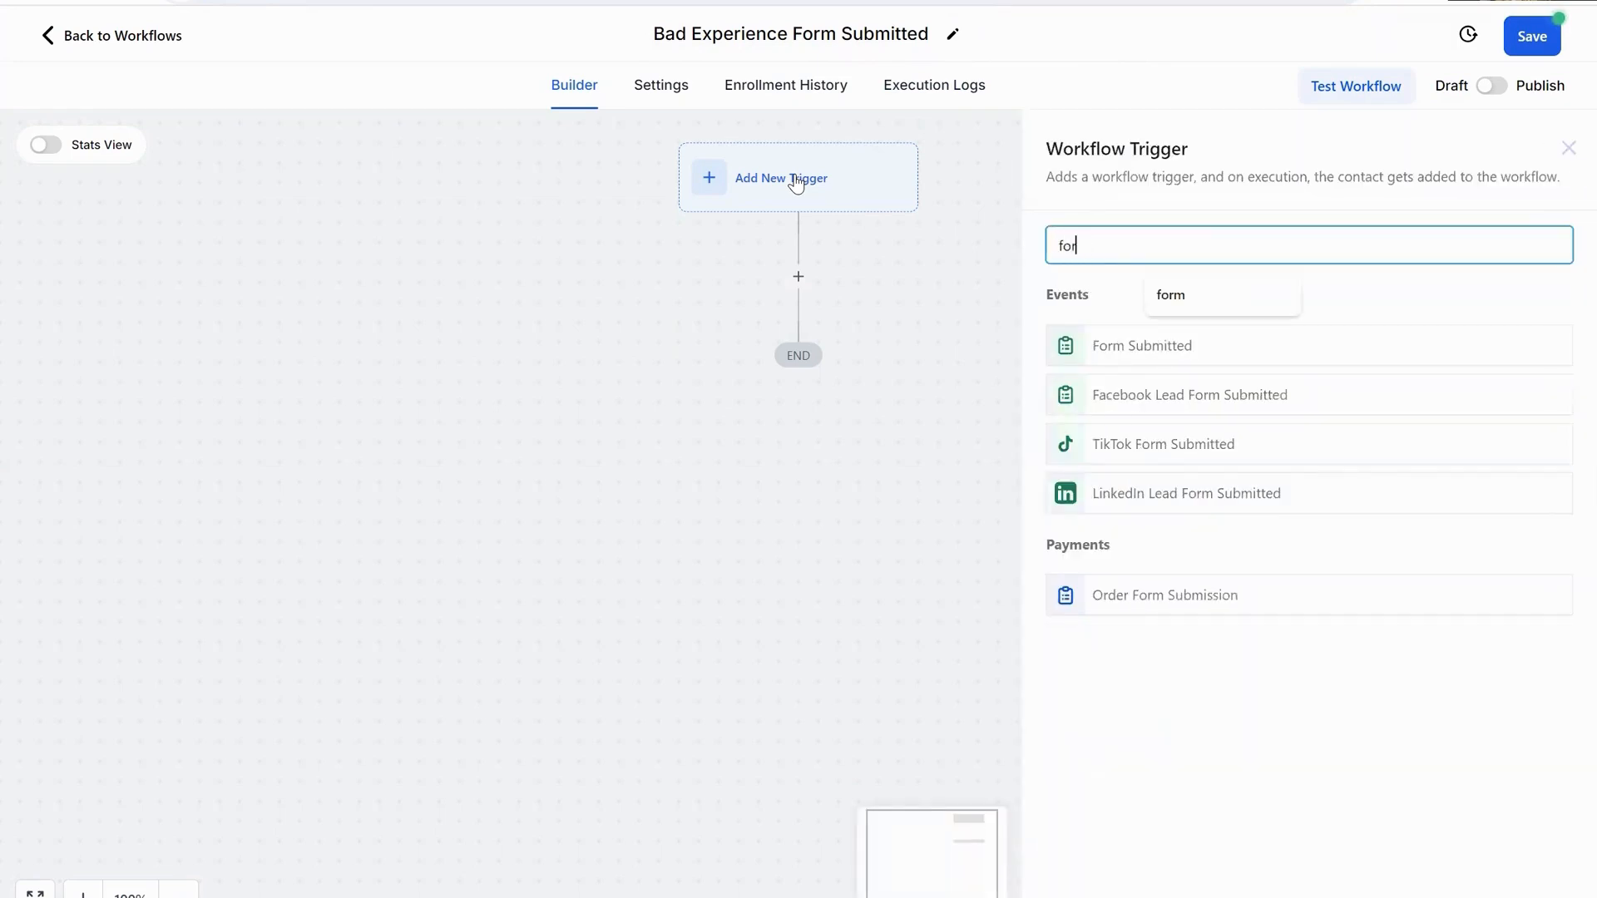
{"action": "left_click", "coordinate": [1078, 353]}
Filter the trigger to Form is Bad Experience Form and save it
{"action": "left_click", "coordinate": [845, 398]}
{"action": "left_click", "coordinate": [774, 456]}
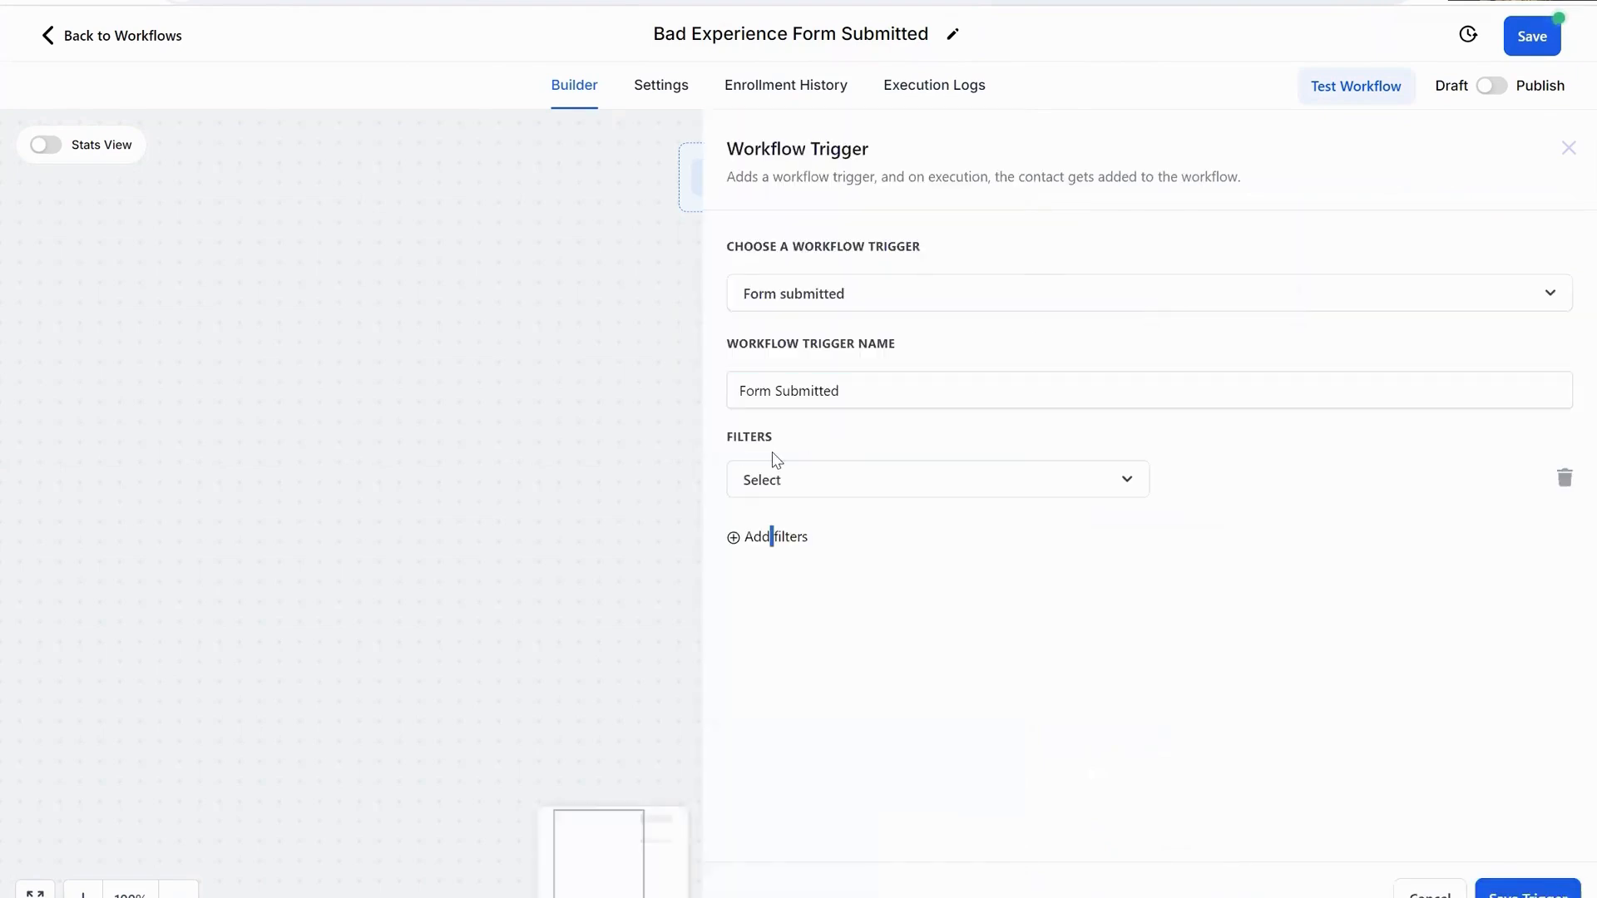
{"action": "left_click", "coordinate": [795, 496]}
{"action": "left_click", "coordinate": [795, 620]}
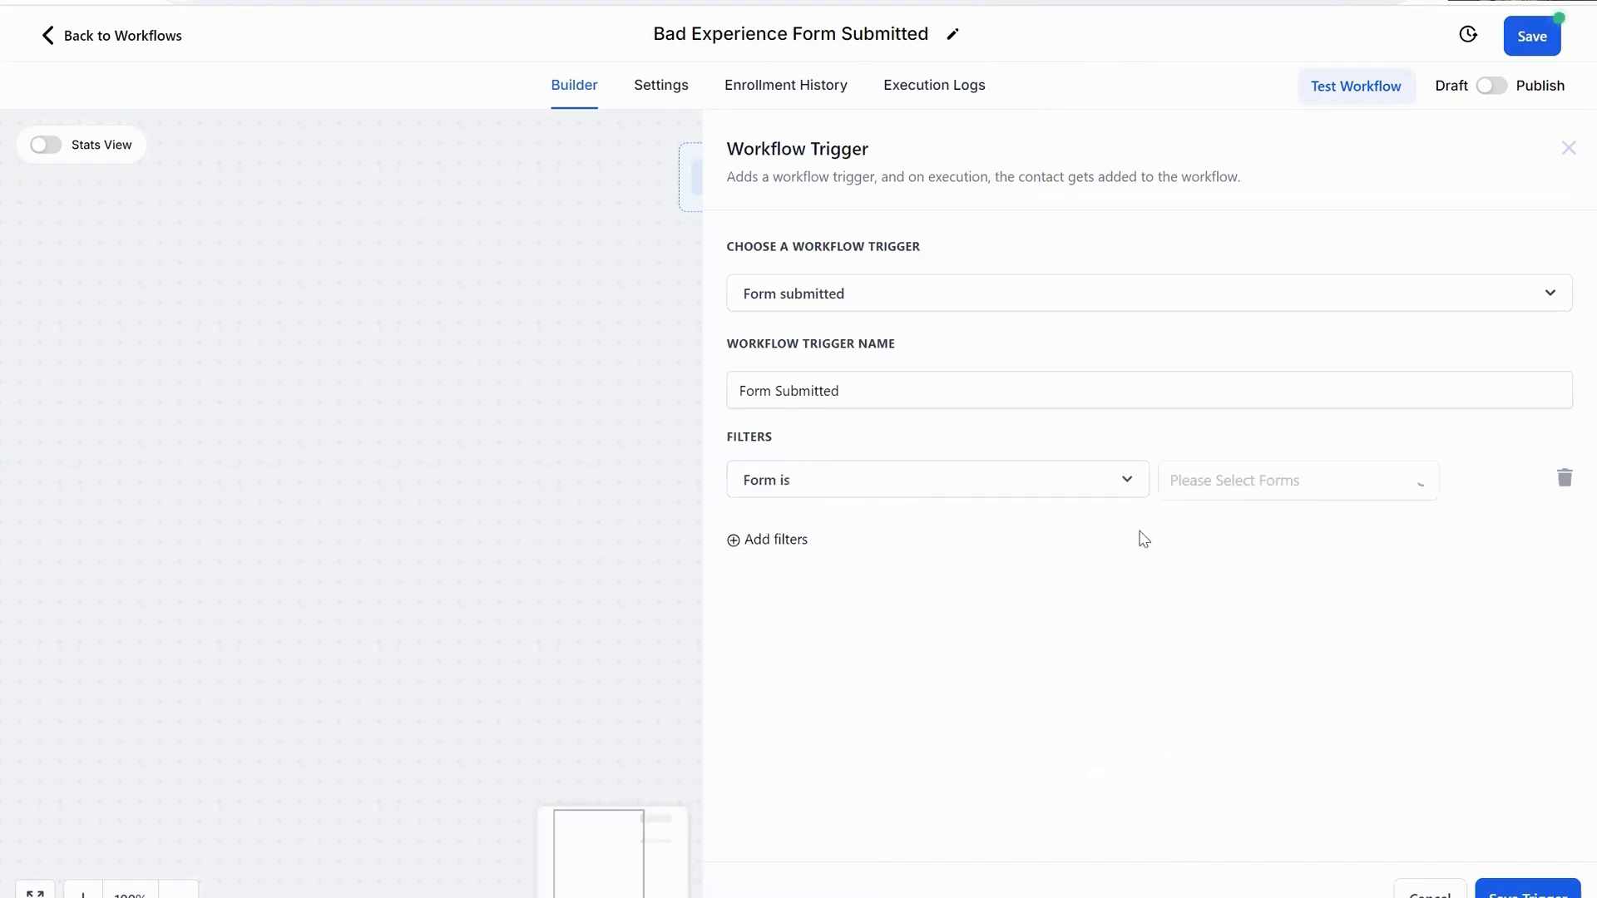
{"action": "left_click", "coordinate": [1297, 485]}
{"action": "left_click", "coordinate": [1291, 529]}
{"action": "left_click", "coordinate": [1510, 891]}
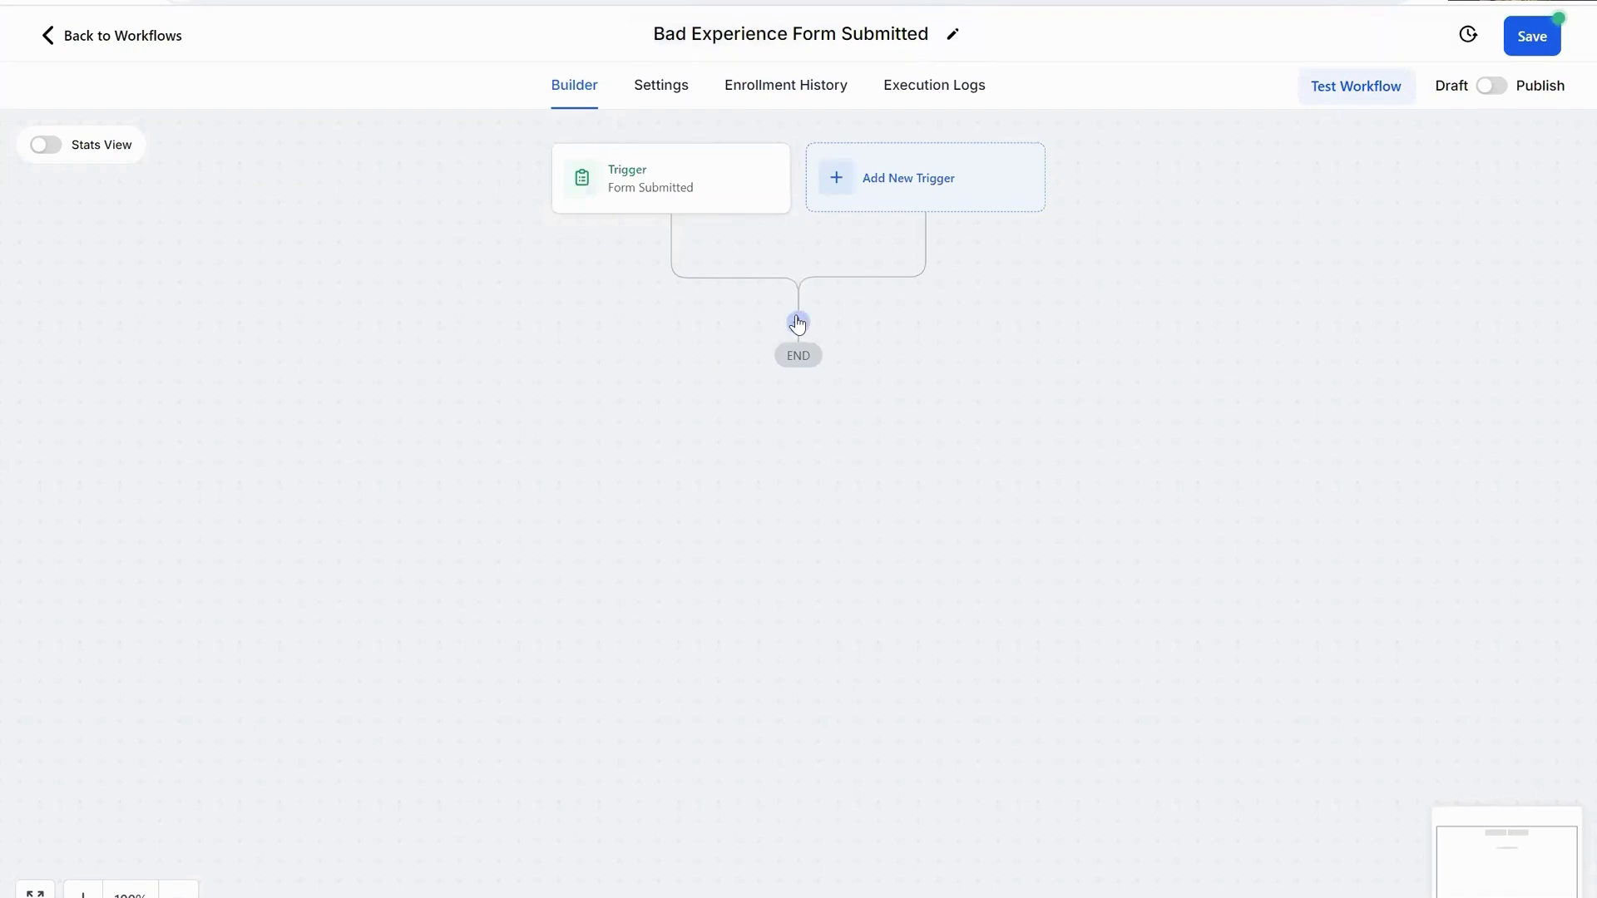
{"action": "left_click", "coordinate": [799, 323]}
Add a Send Internal Notification action with type Email
{"action": "type", "text": "interne"}
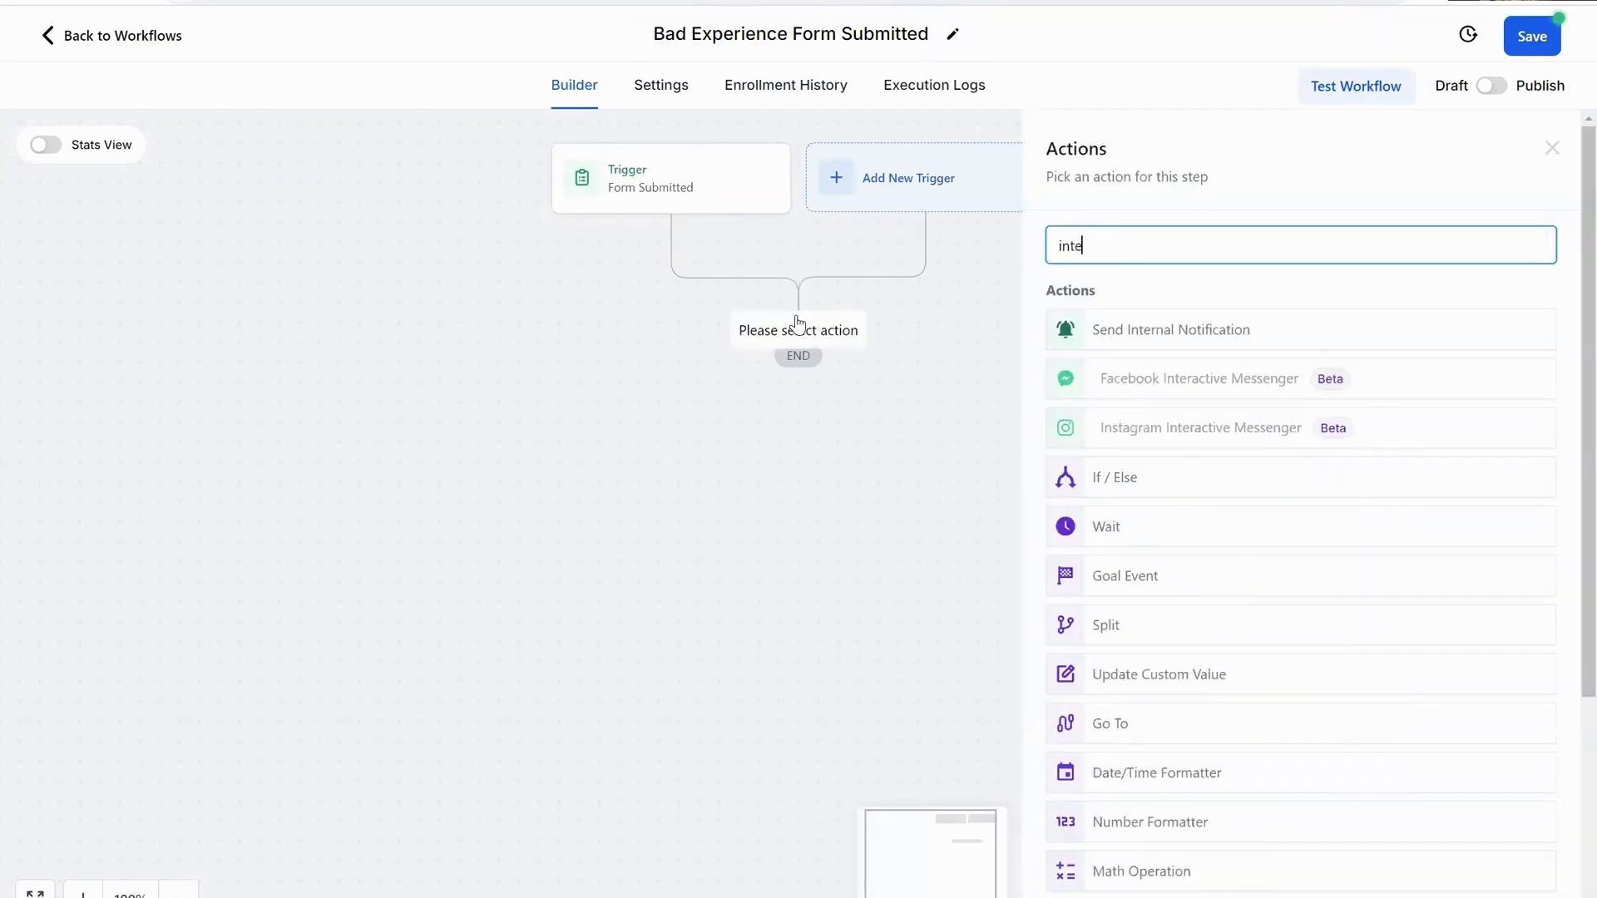
{"action": "key", "text": "BackSpace"}
{"action": "key", "text": "BackSpace"}
{"action": "left_click", "coordinate": [1082, 337]}
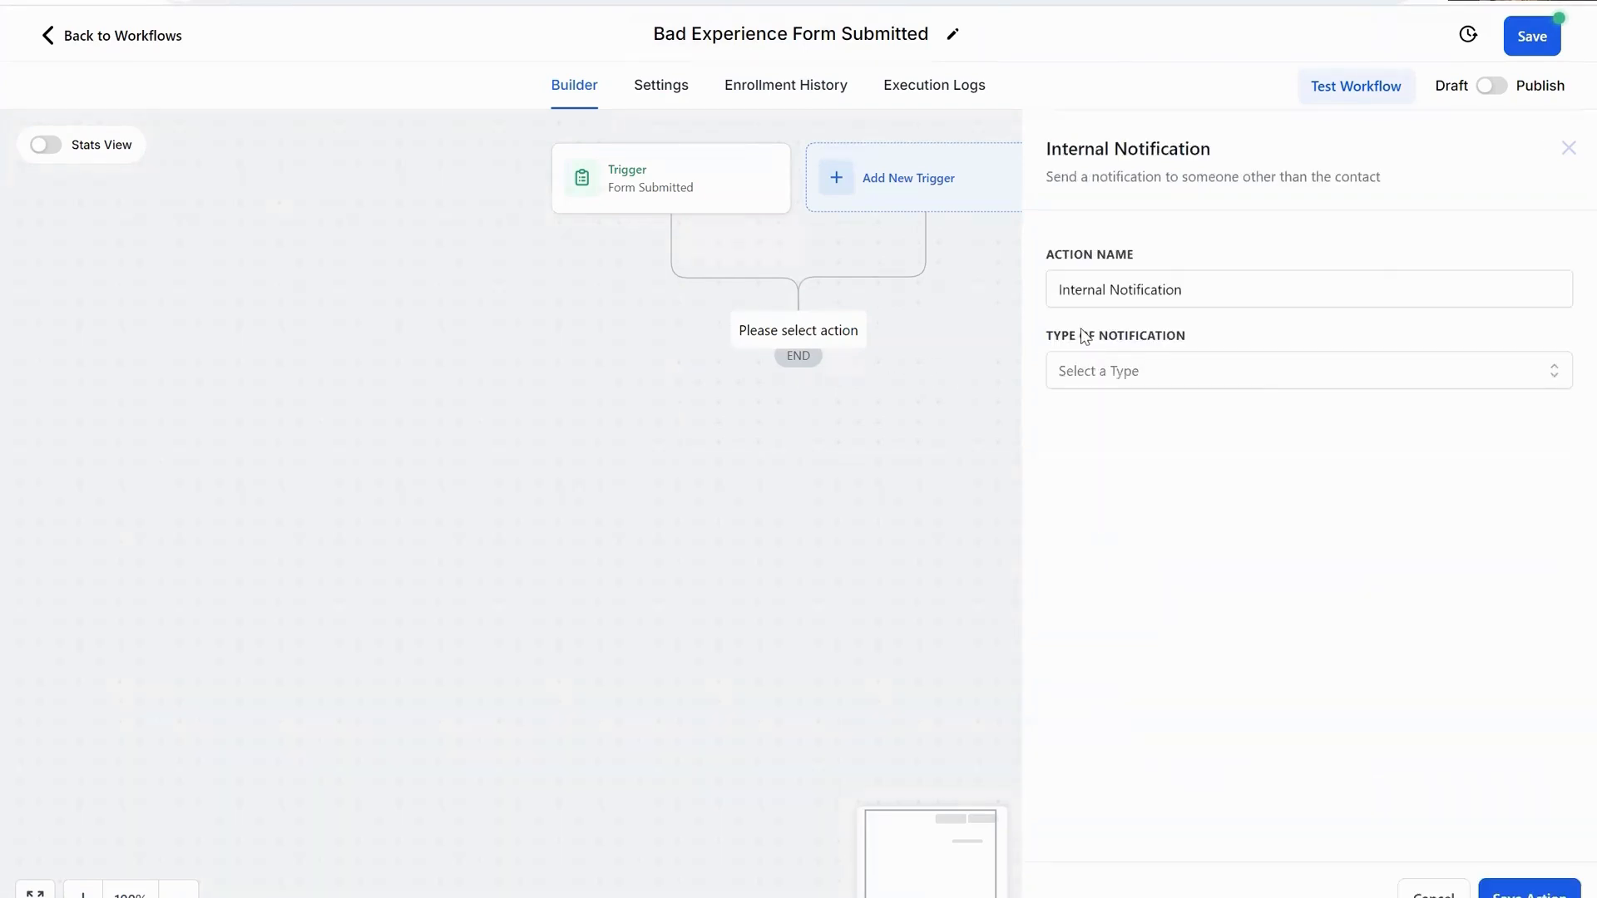
{"action": "left_click", "coordinate": [1098, 370]}
{"action": "left_click", "coordinate": [1109, 415]}
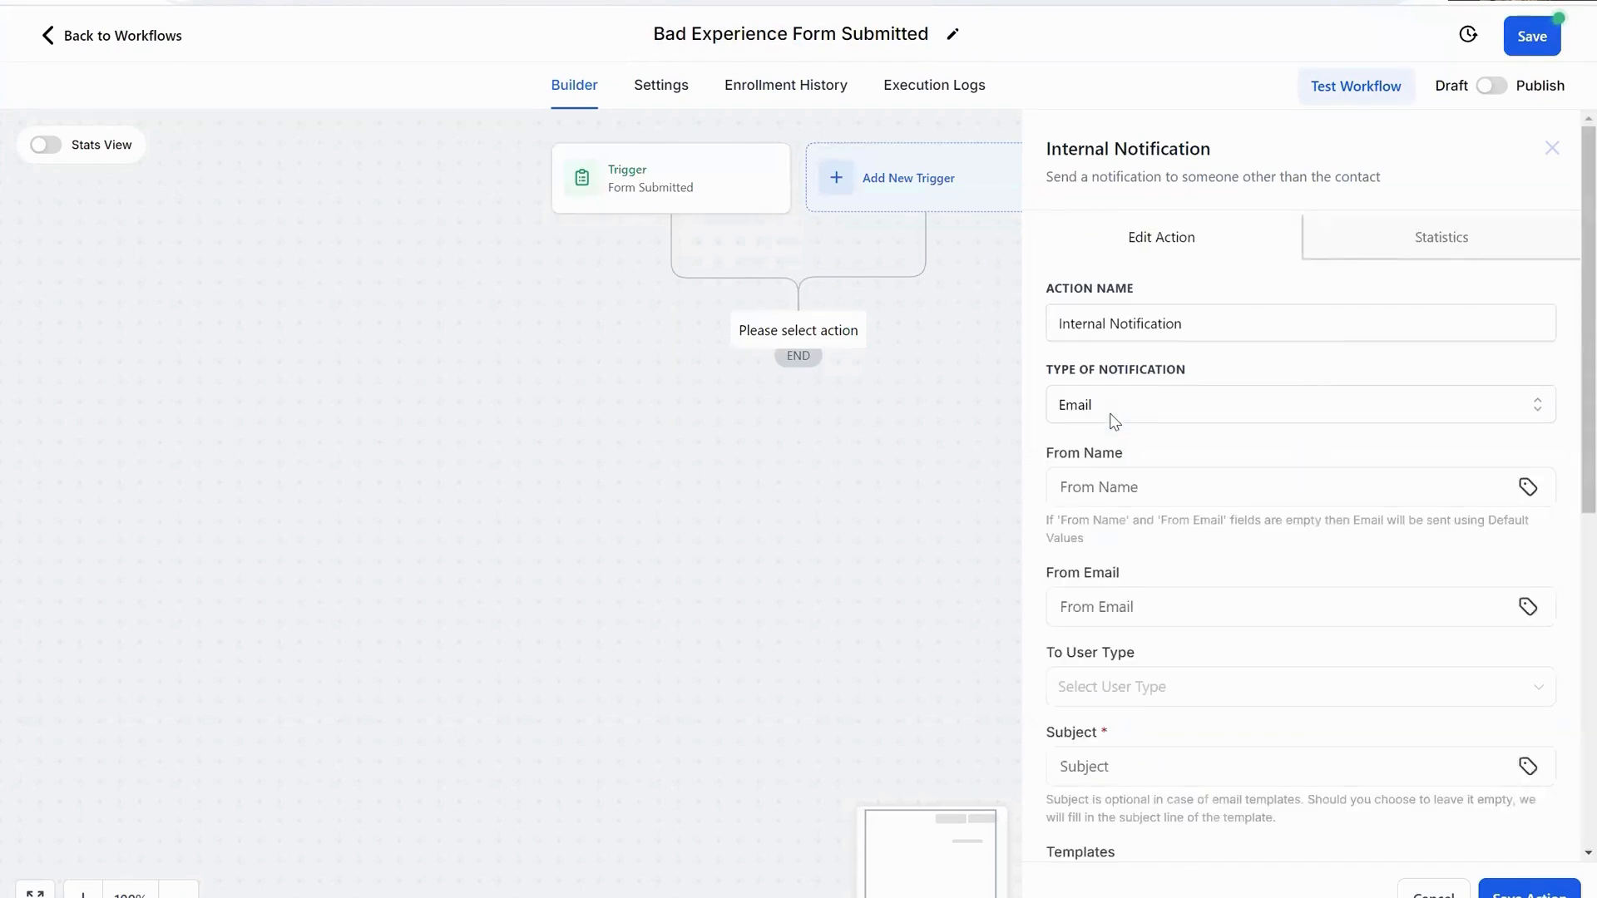
Set the notification's recipient user type to All Users
{"action": "left_click", "coordinate": [1129, 702]}
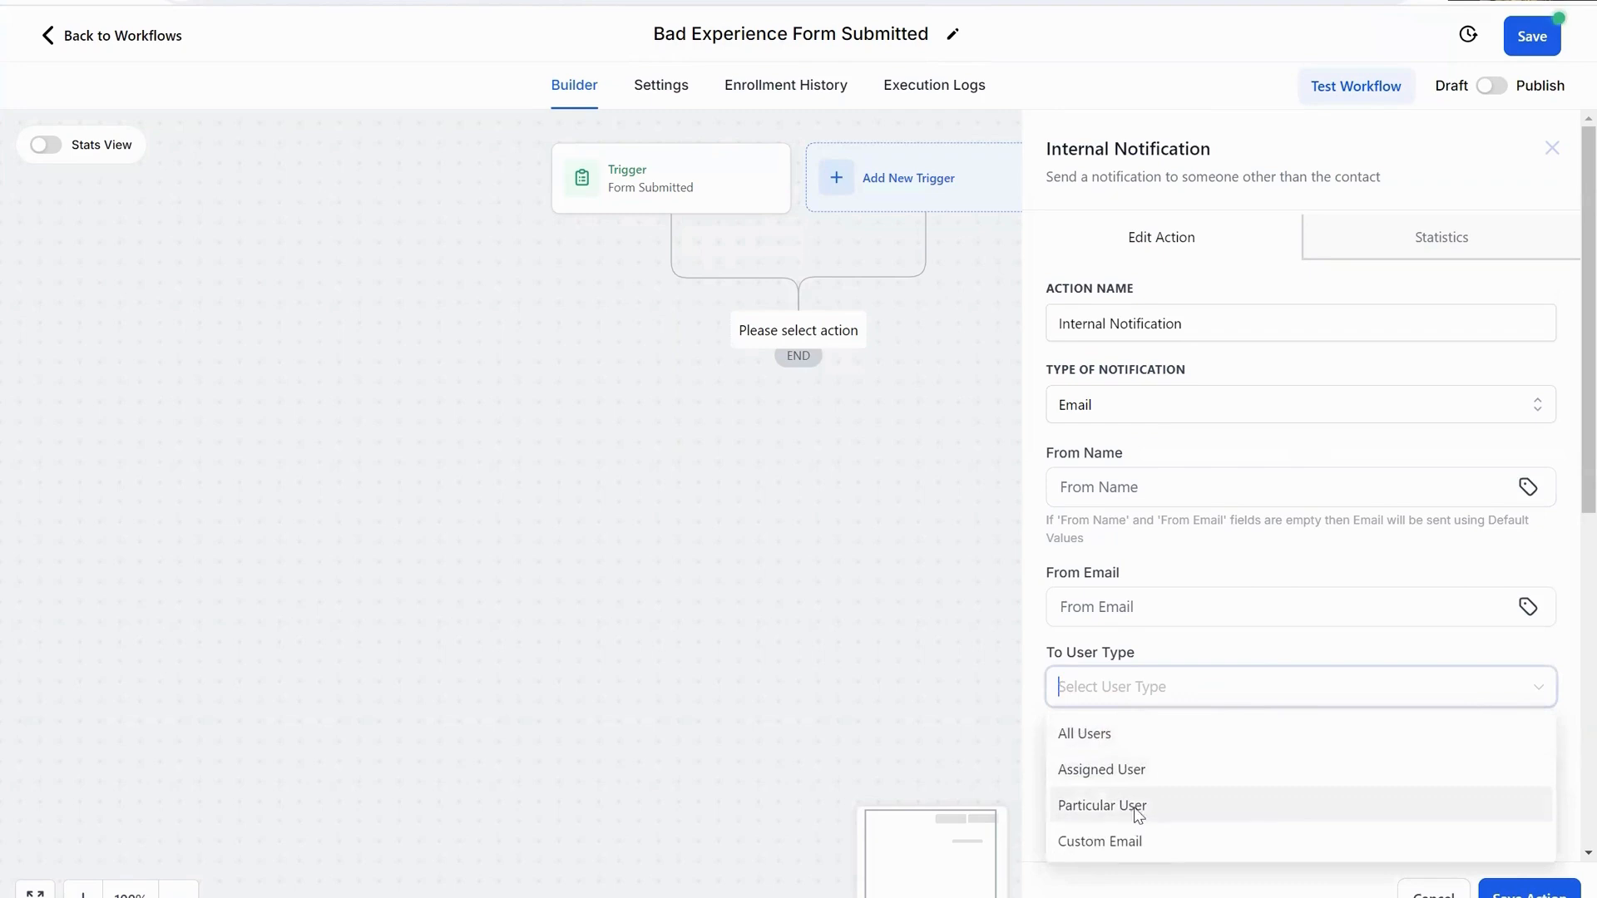
{"action": "left_click", "coordinate": [1131, 807]}
{"action": "scroll", "coordinate": [1144, 534], "scroll_direction": "down", "scroll_amount": 4}
{"action": "left_click", "coordinate": [1115, 461]}
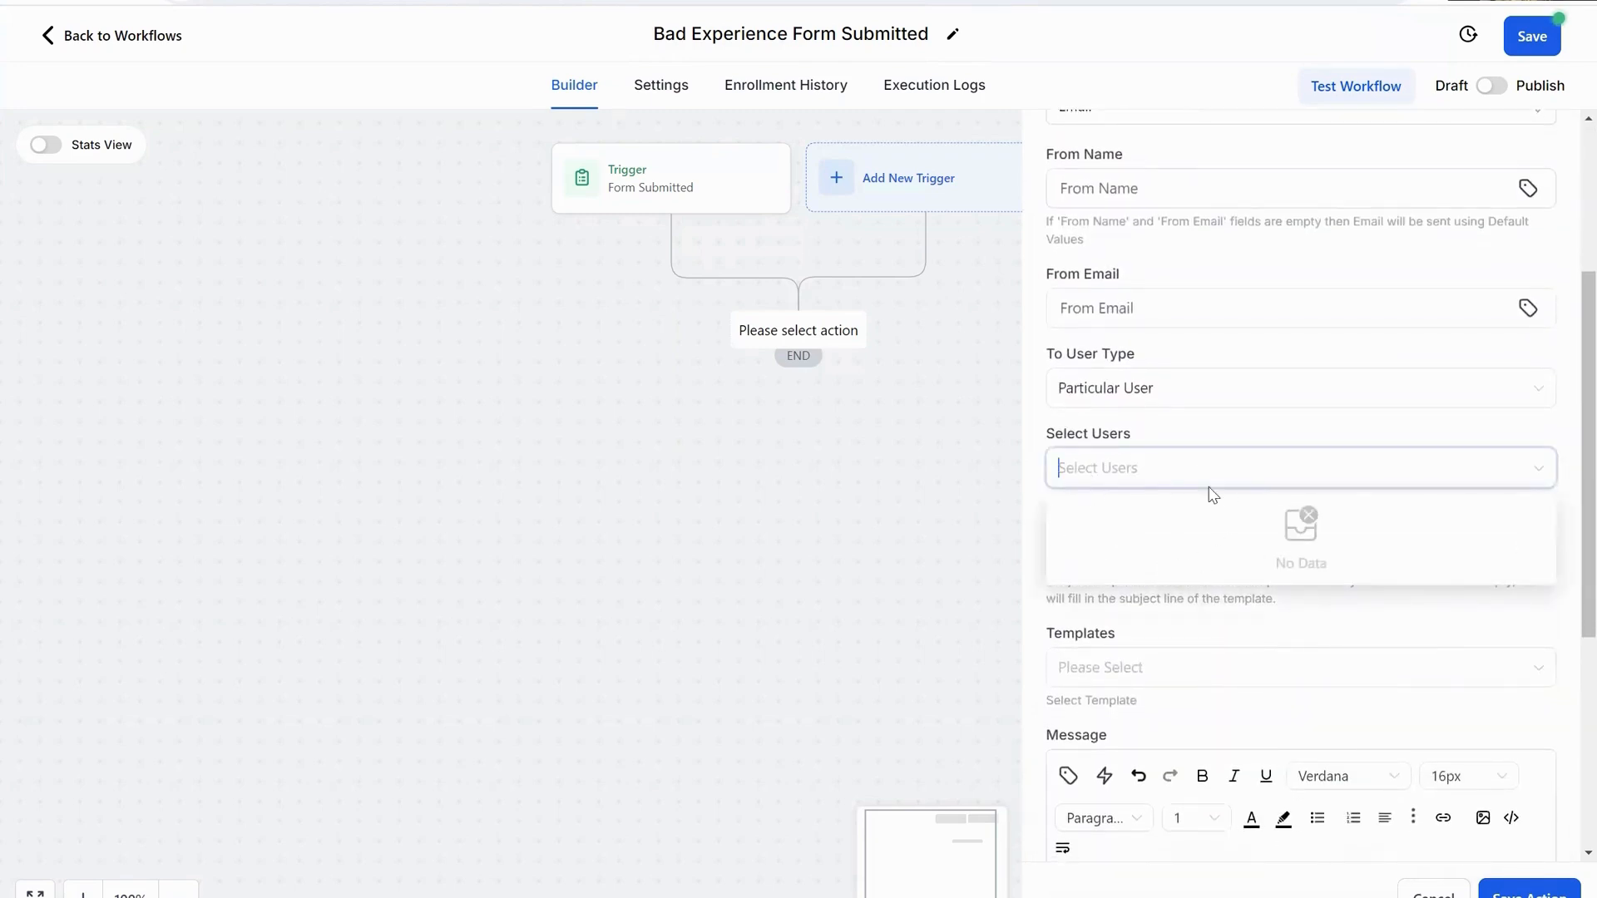
{"action": "left_click", "coordinate": [1181, 427]}
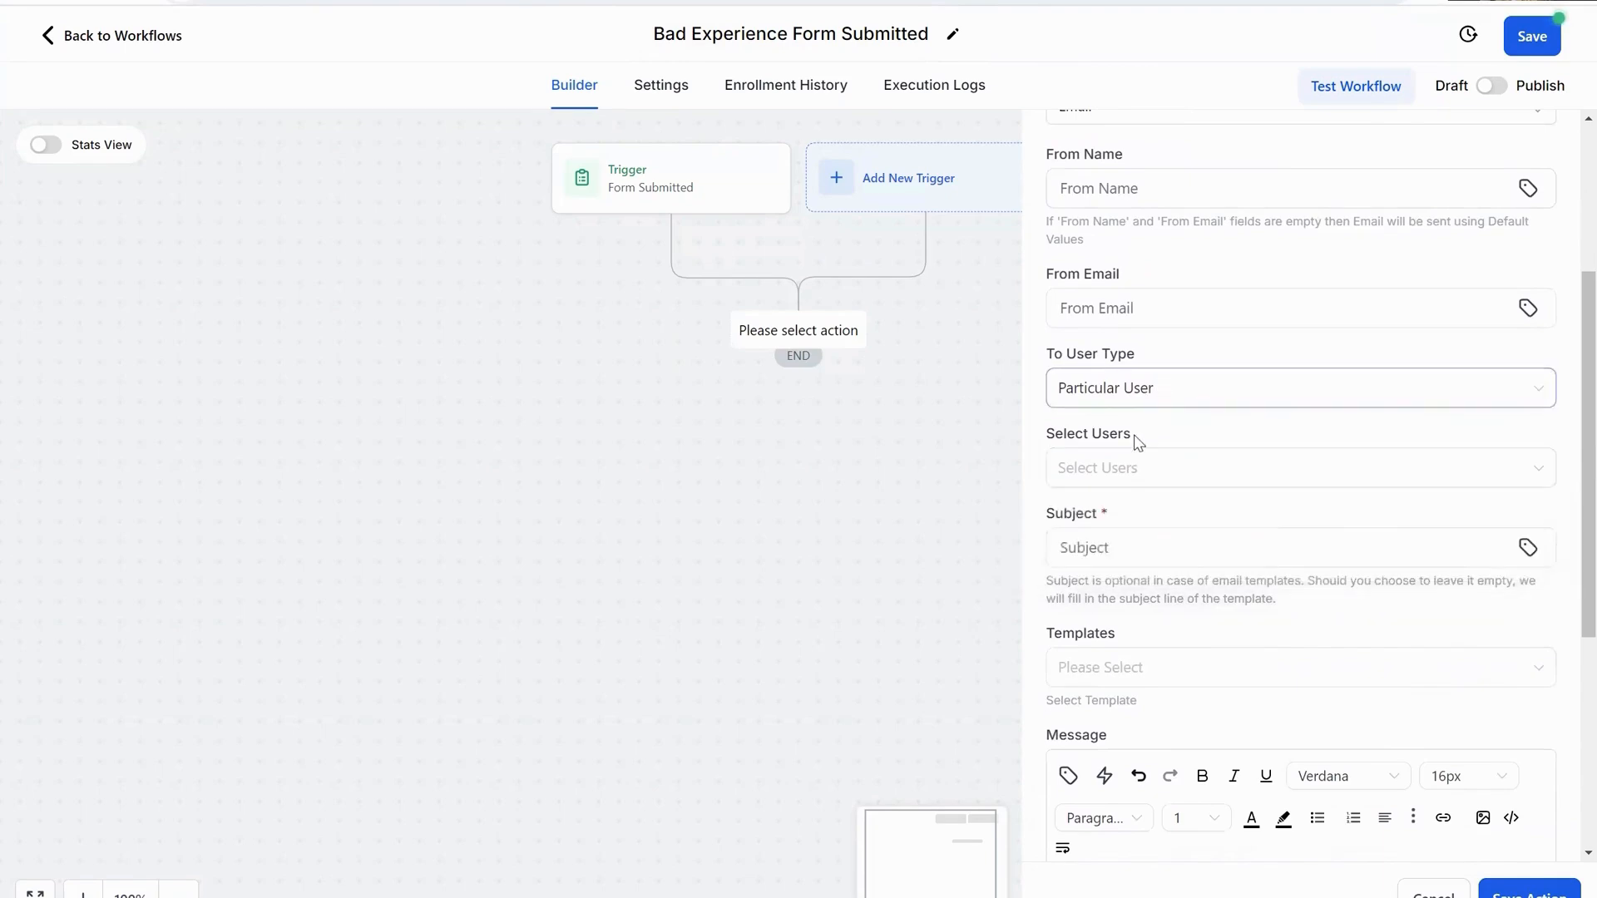
{"action": "left_click", "coordinate": [1125, 391]}
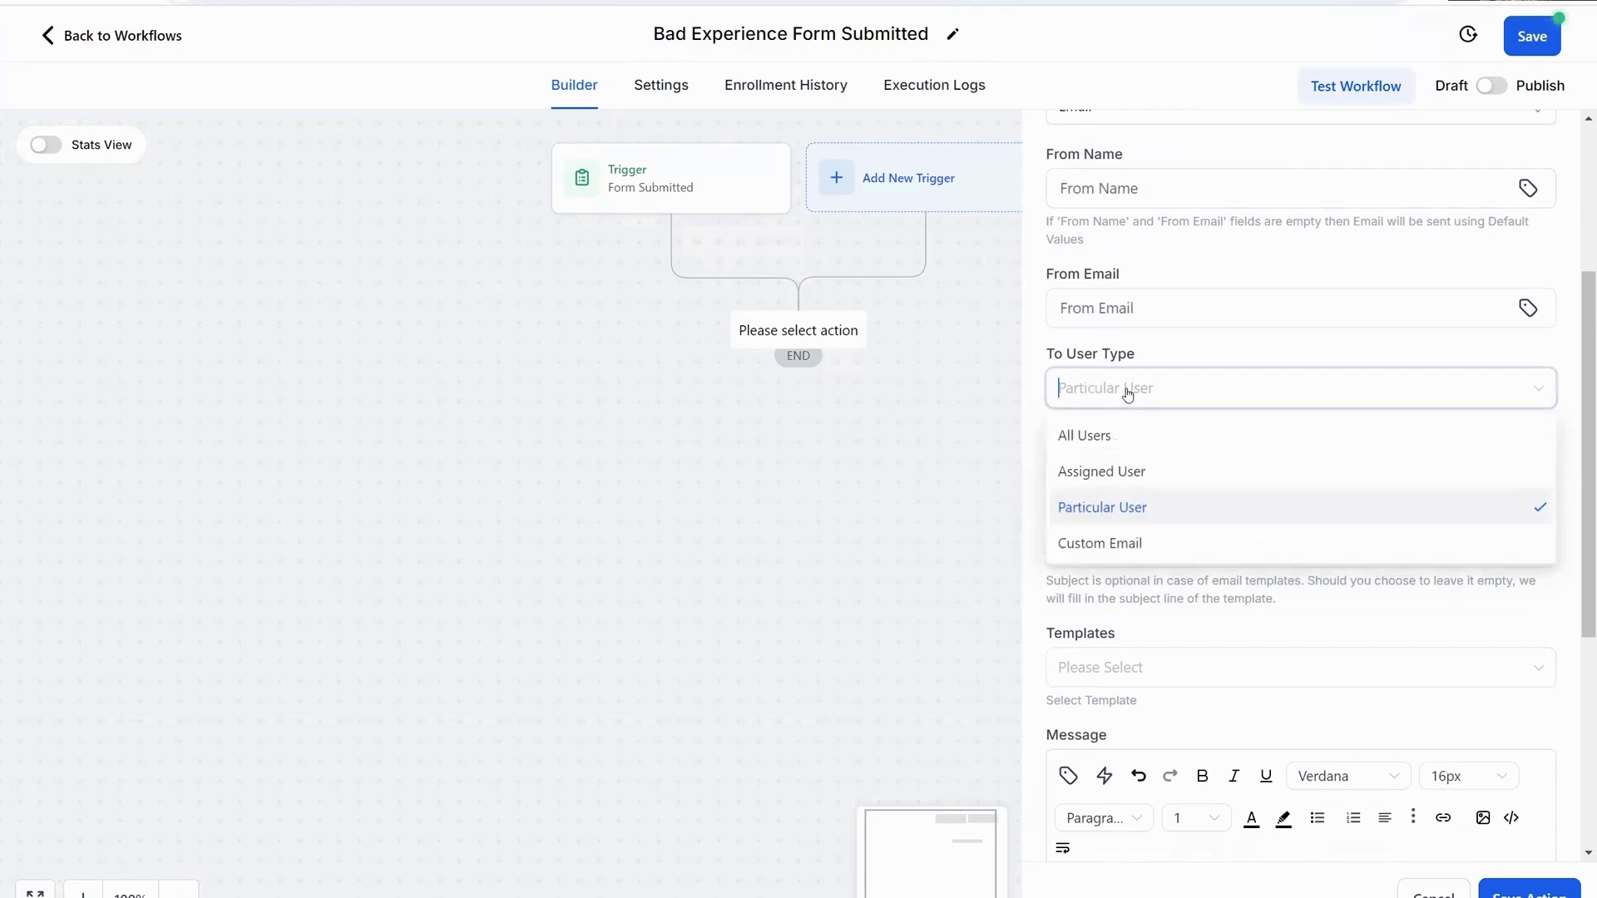
{"action": "left_click", "coordinate": [1127, 452]}
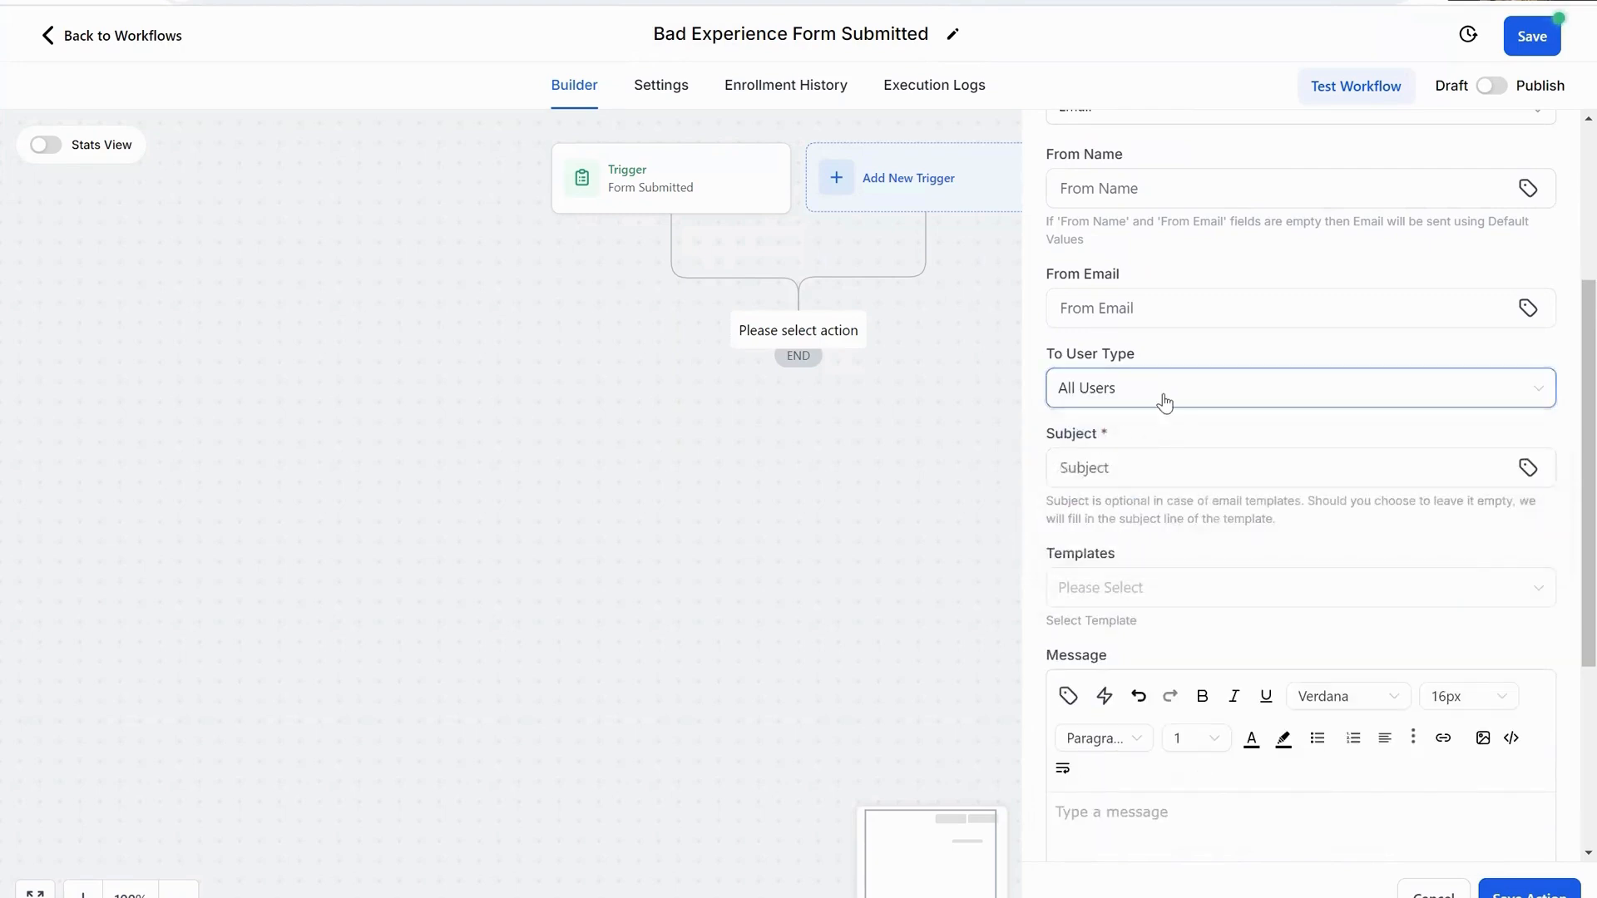
{"action": "left_click", "coordinate": [1130, 469]}
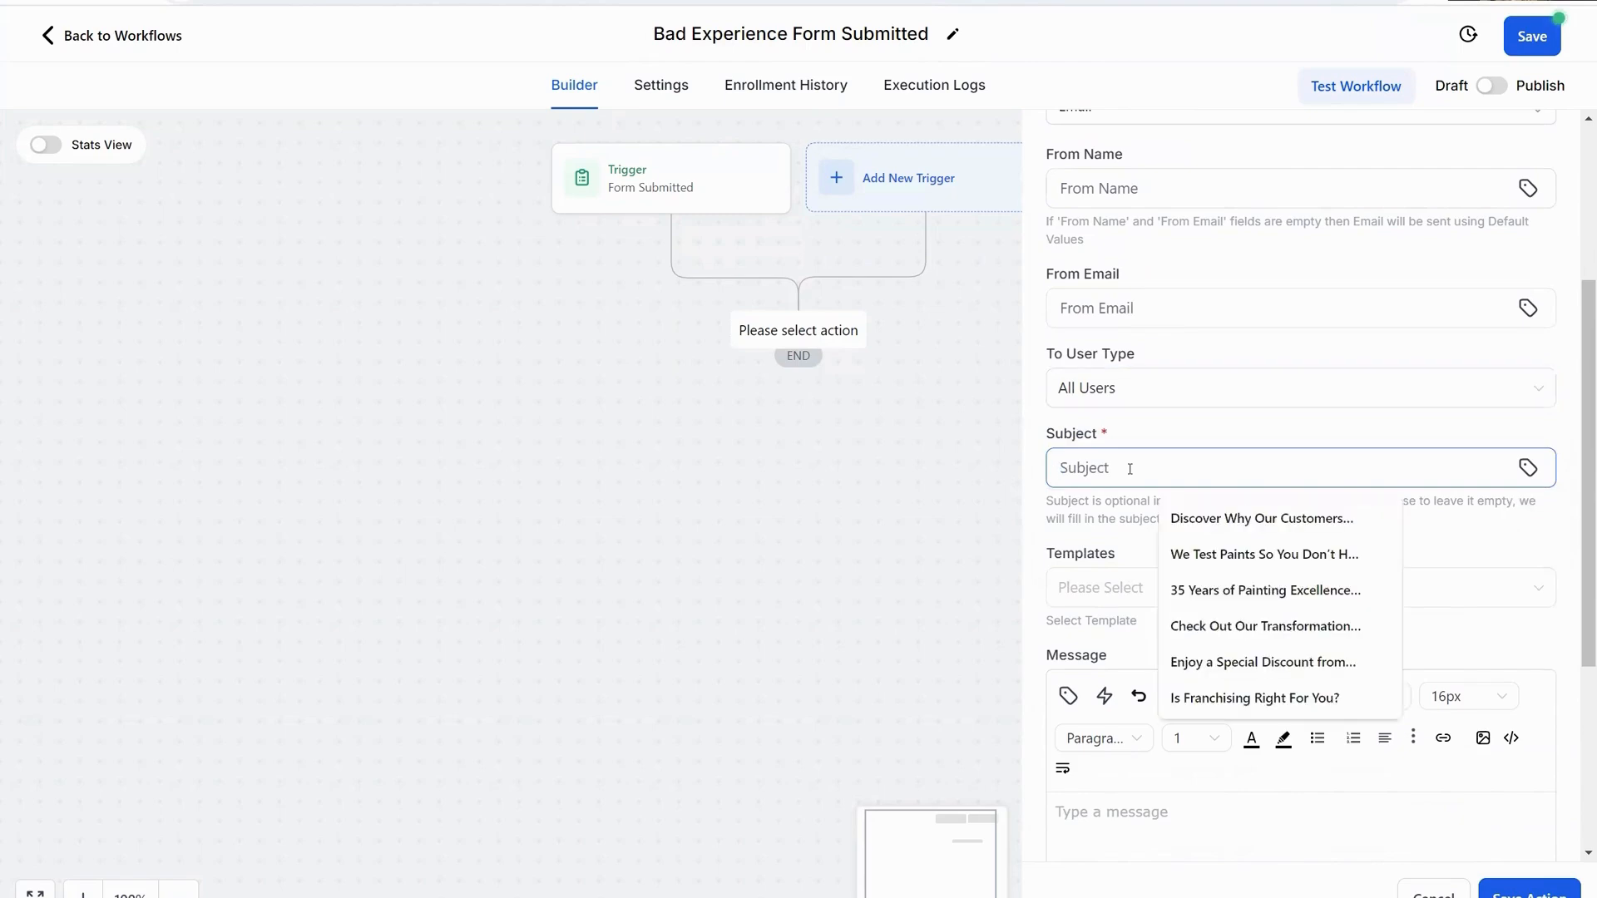
Type 'Bad Experience Form Submitted -' as the subject and append the contact's first and last name tags
{"action": "type", "text": "Bad Experi"}
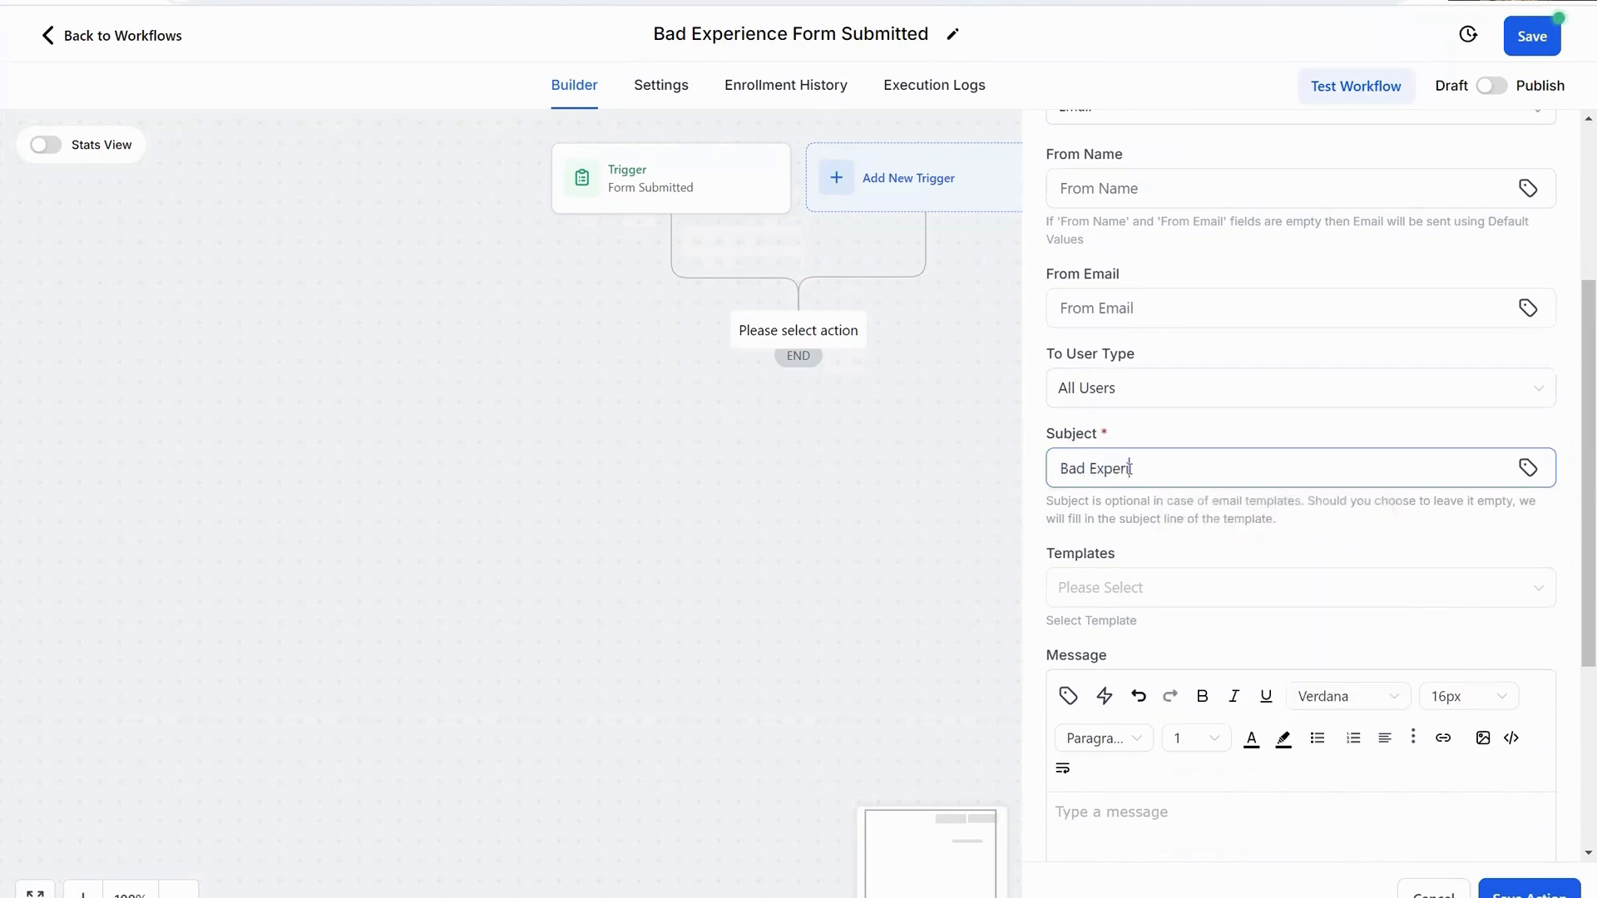
{"action": "type", "text": "ence Form Submitted -"}
{"action": "left_click", "coordinate": [1528, 468]}
{"action": "left_click", "coordinate": [1352, 119]}
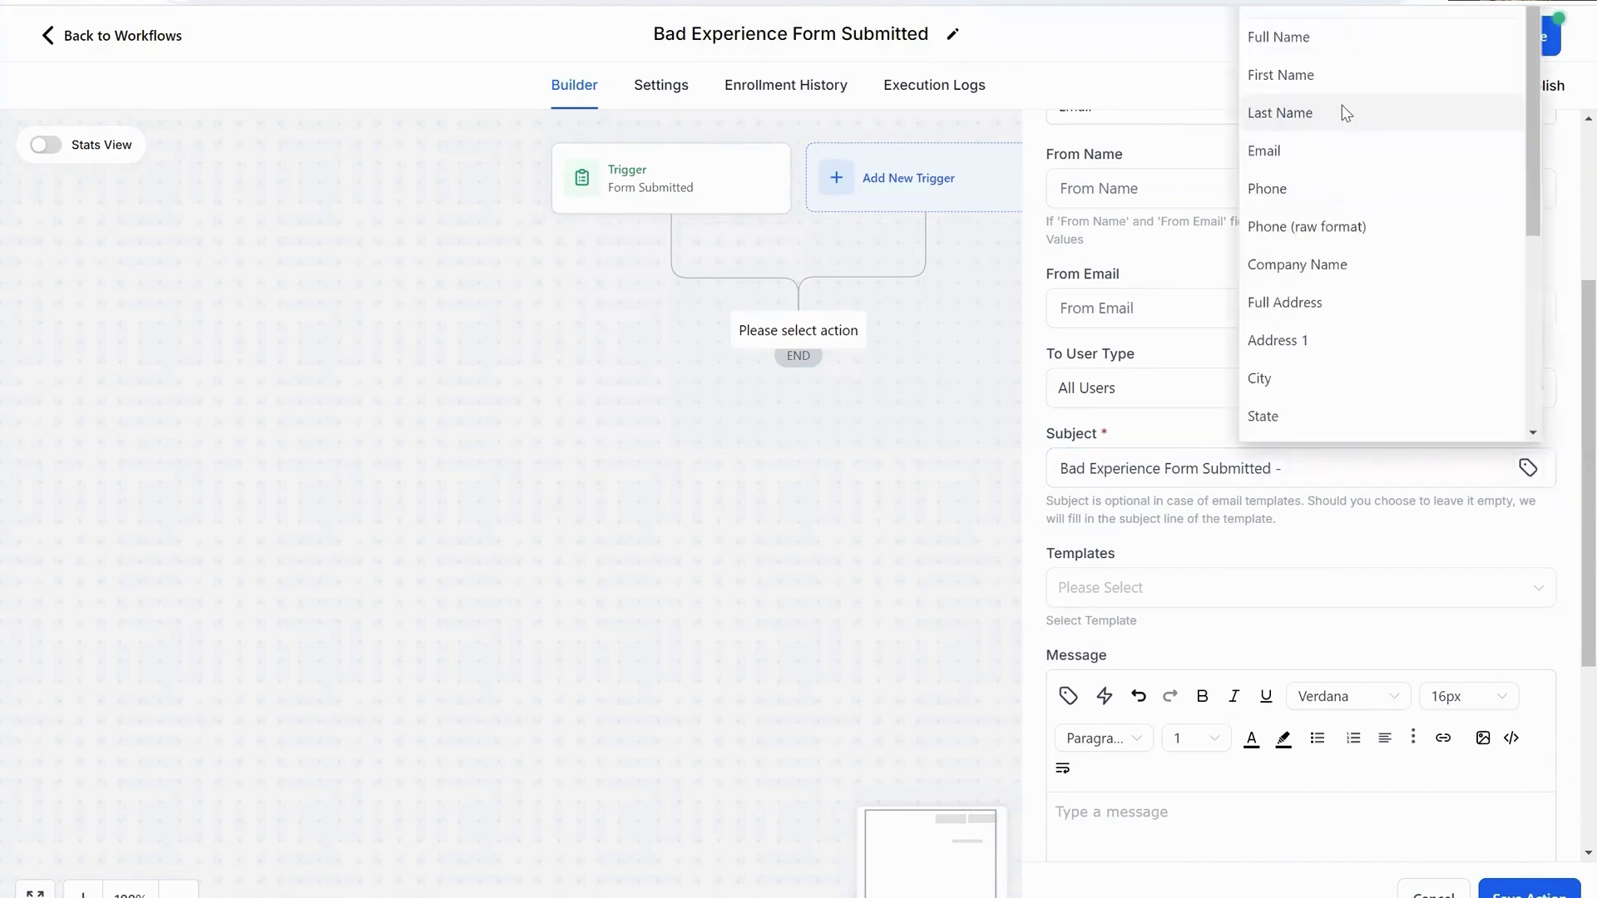
{"action": "left_click", "coordinate": [1284, 73]}
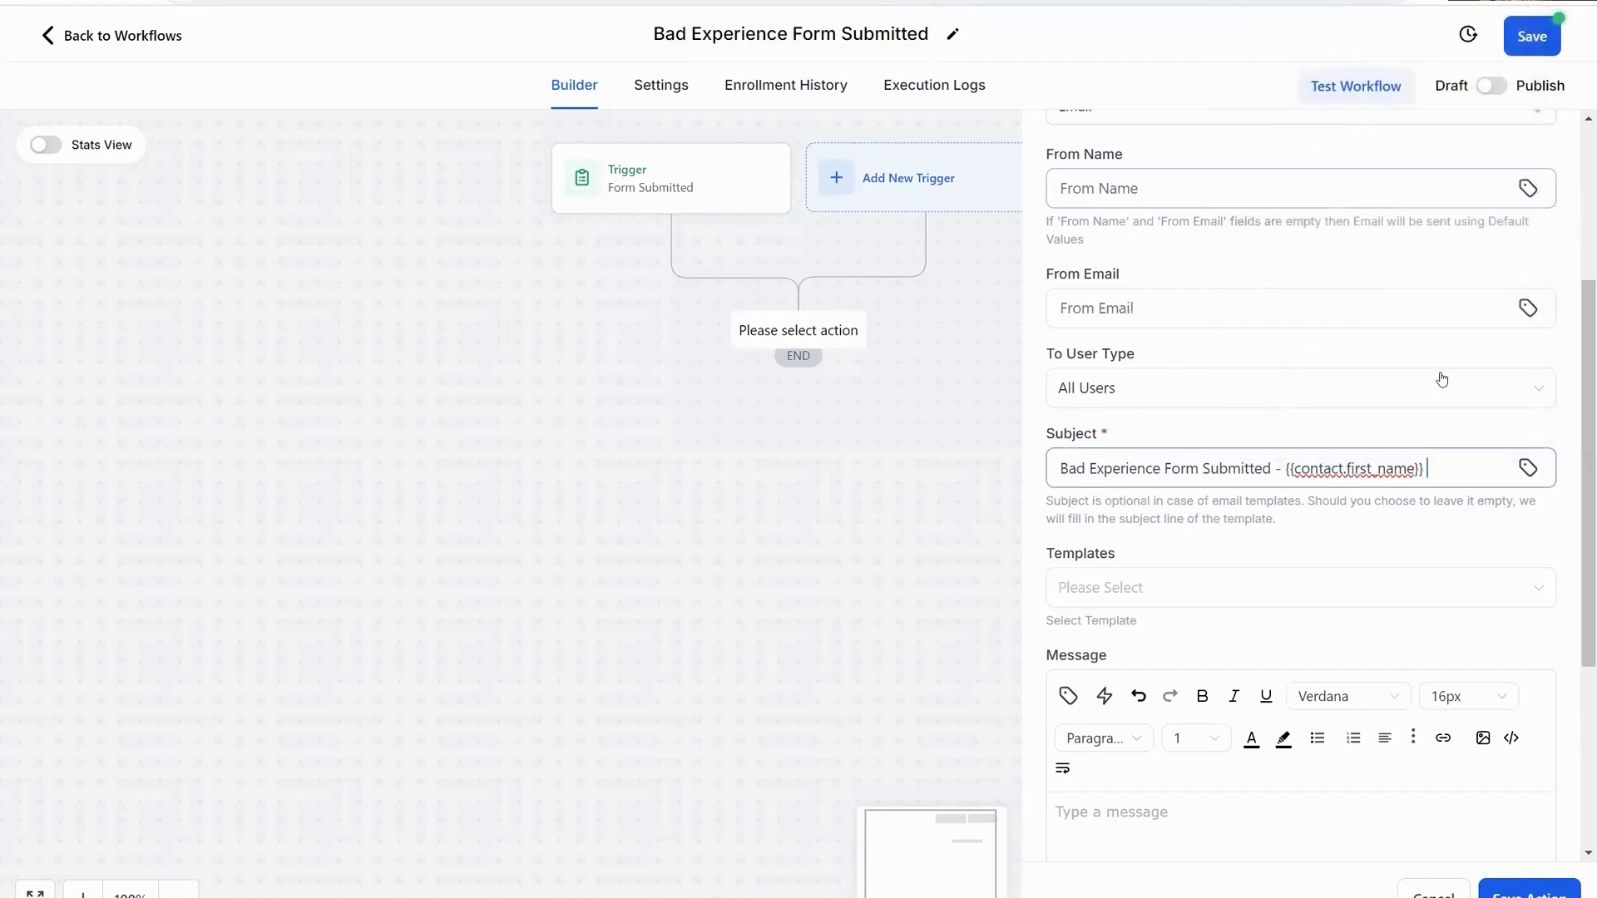
{"action": "left_click", "coordinate": [1528, 468]}
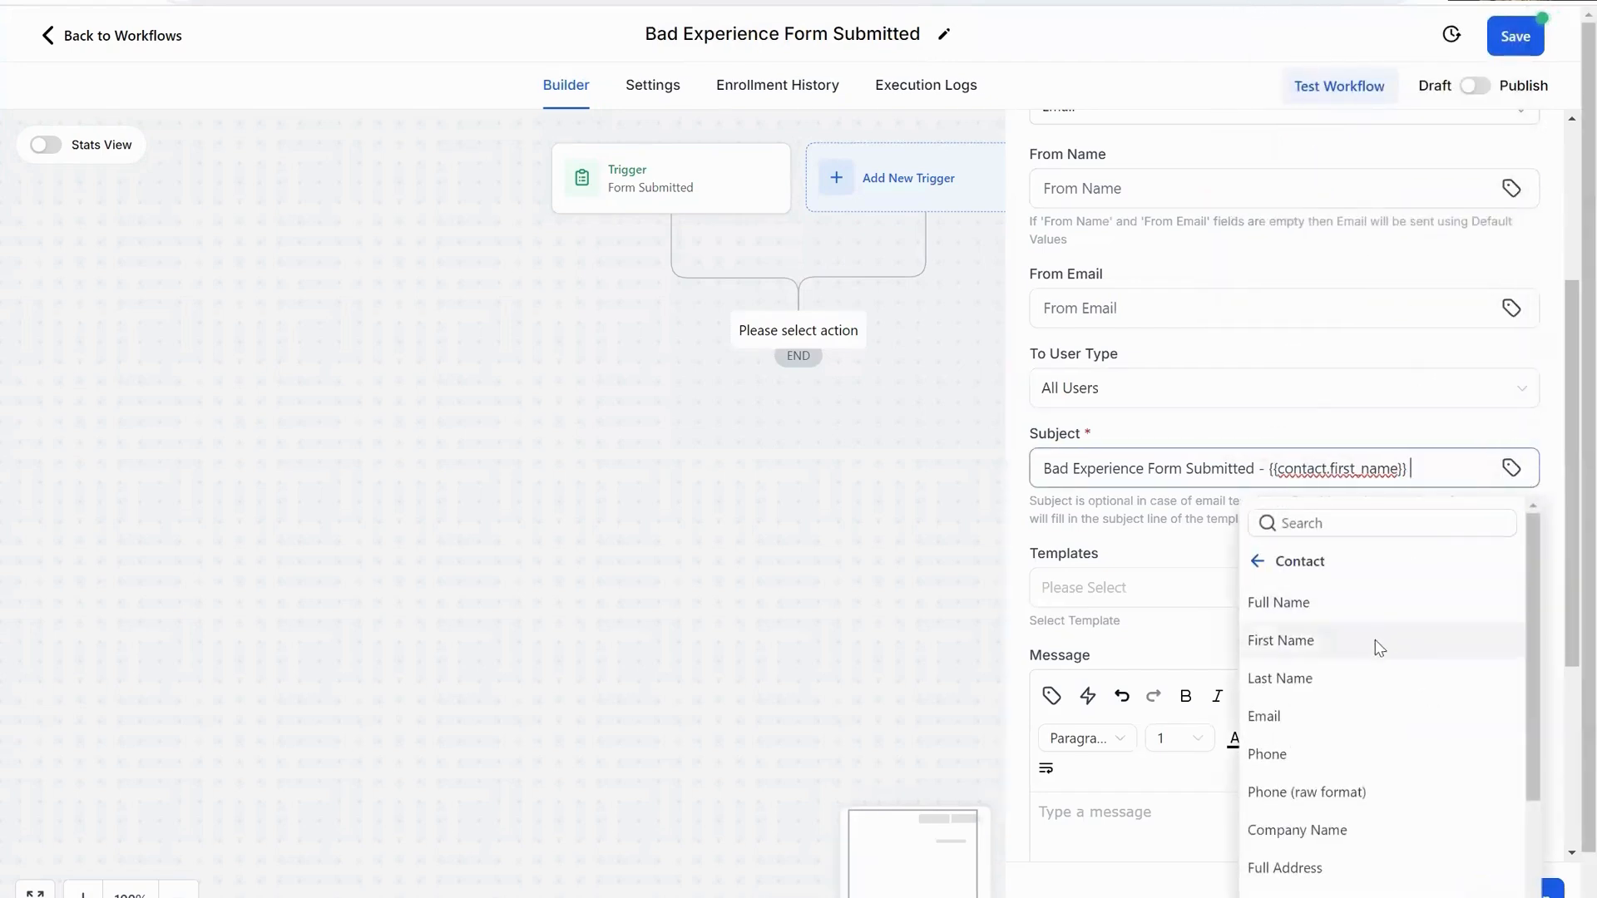
{"action": "left_click", "coordinate": [1361, 677]}
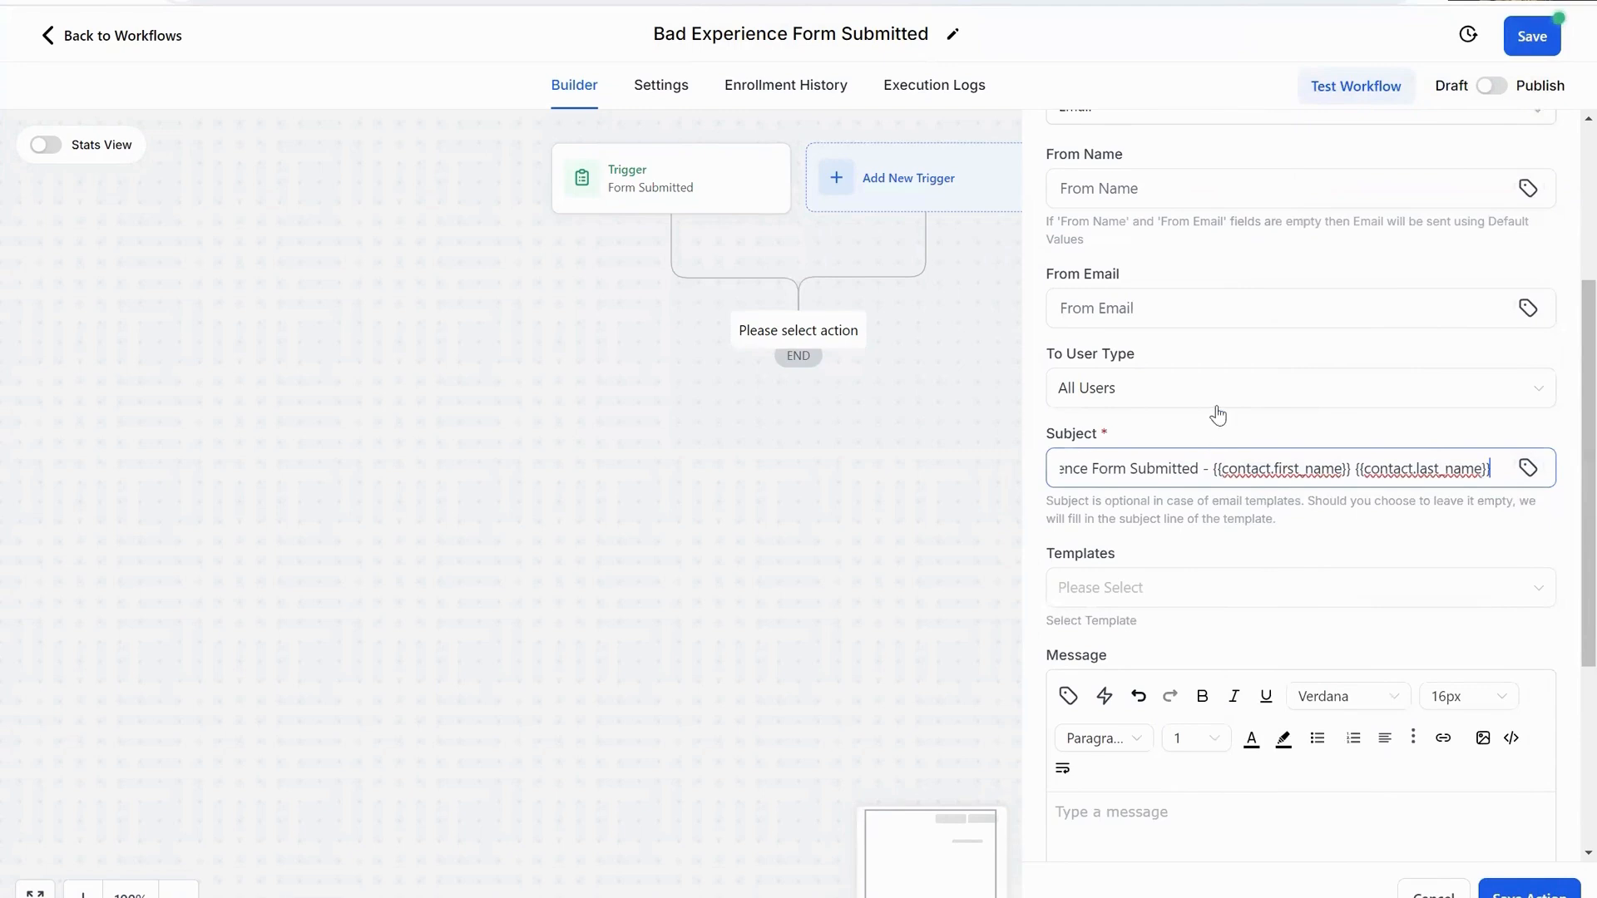
{"action": "scroll", "coordinate": [1320, 546], "scroll_direction": "down", "scroll_amount": 3}
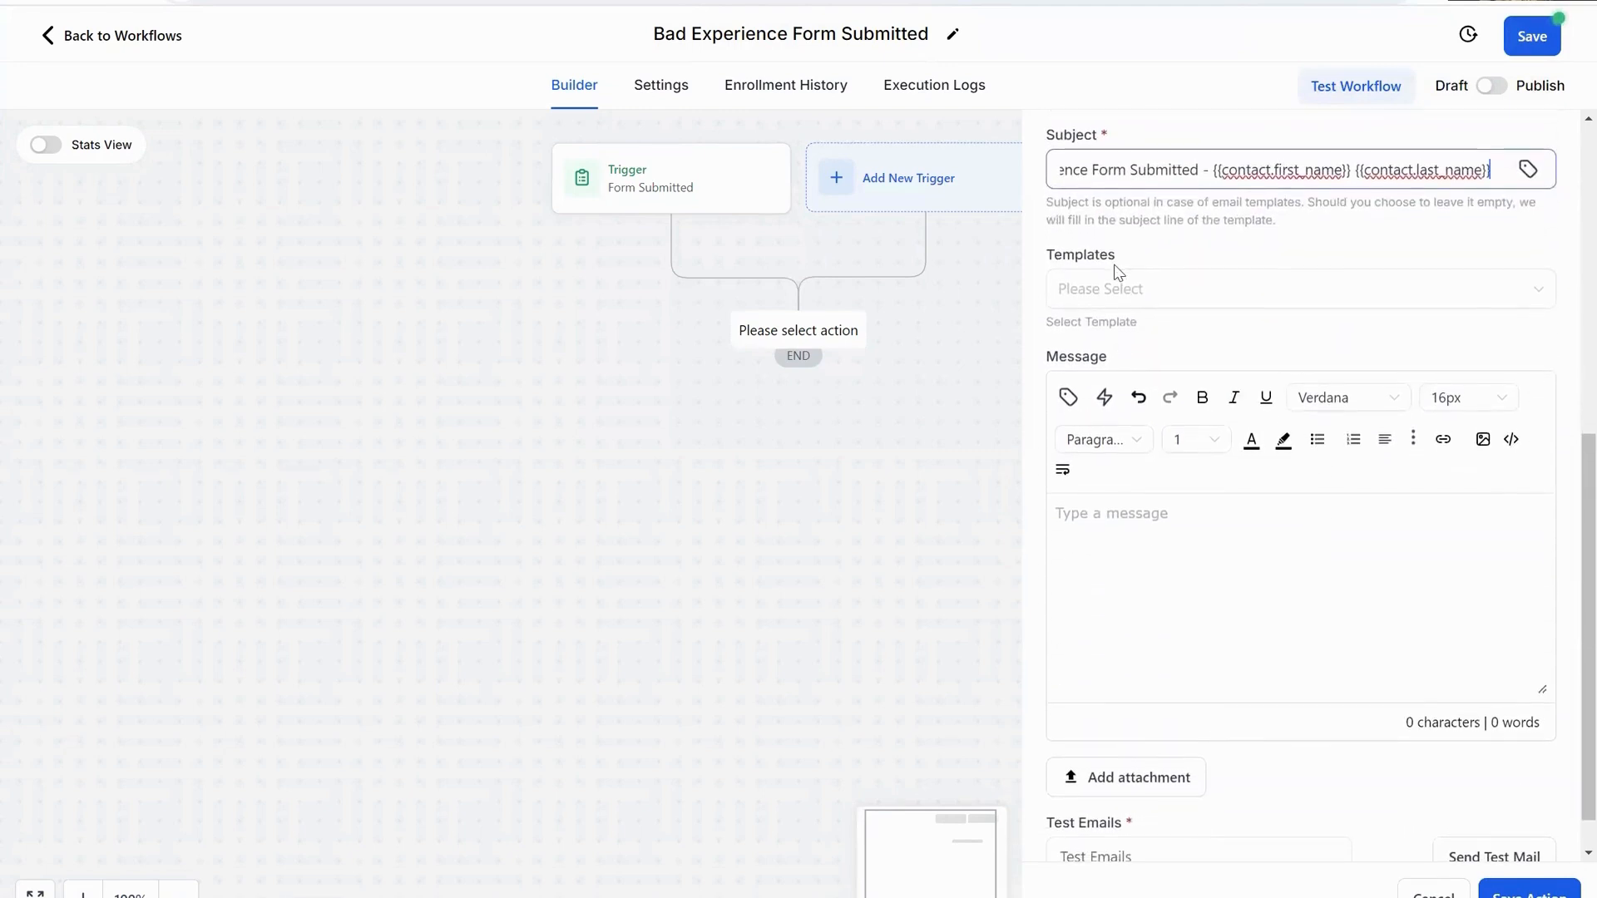
Start the message with 'Bad Experience Form Submitted from' followed by the copied first and last name tags
{"action": "left_click", "coordinate": [1124, 569]}
{"action": "type", "text": "B"}
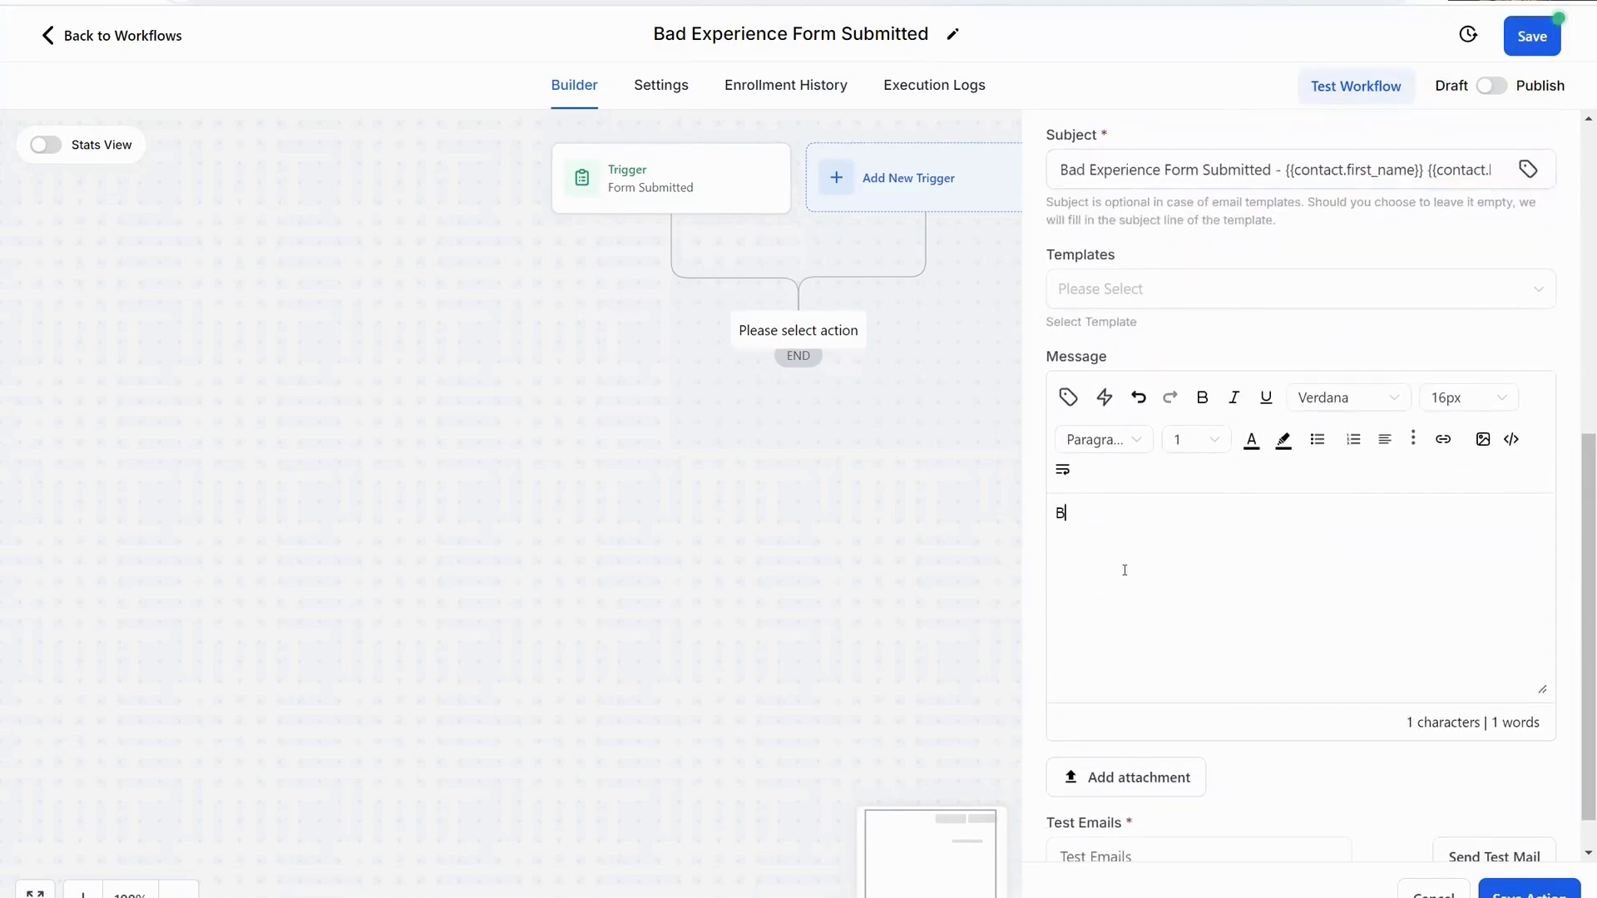
{"action": "type", "text": "ad Experience Form Submitted"}
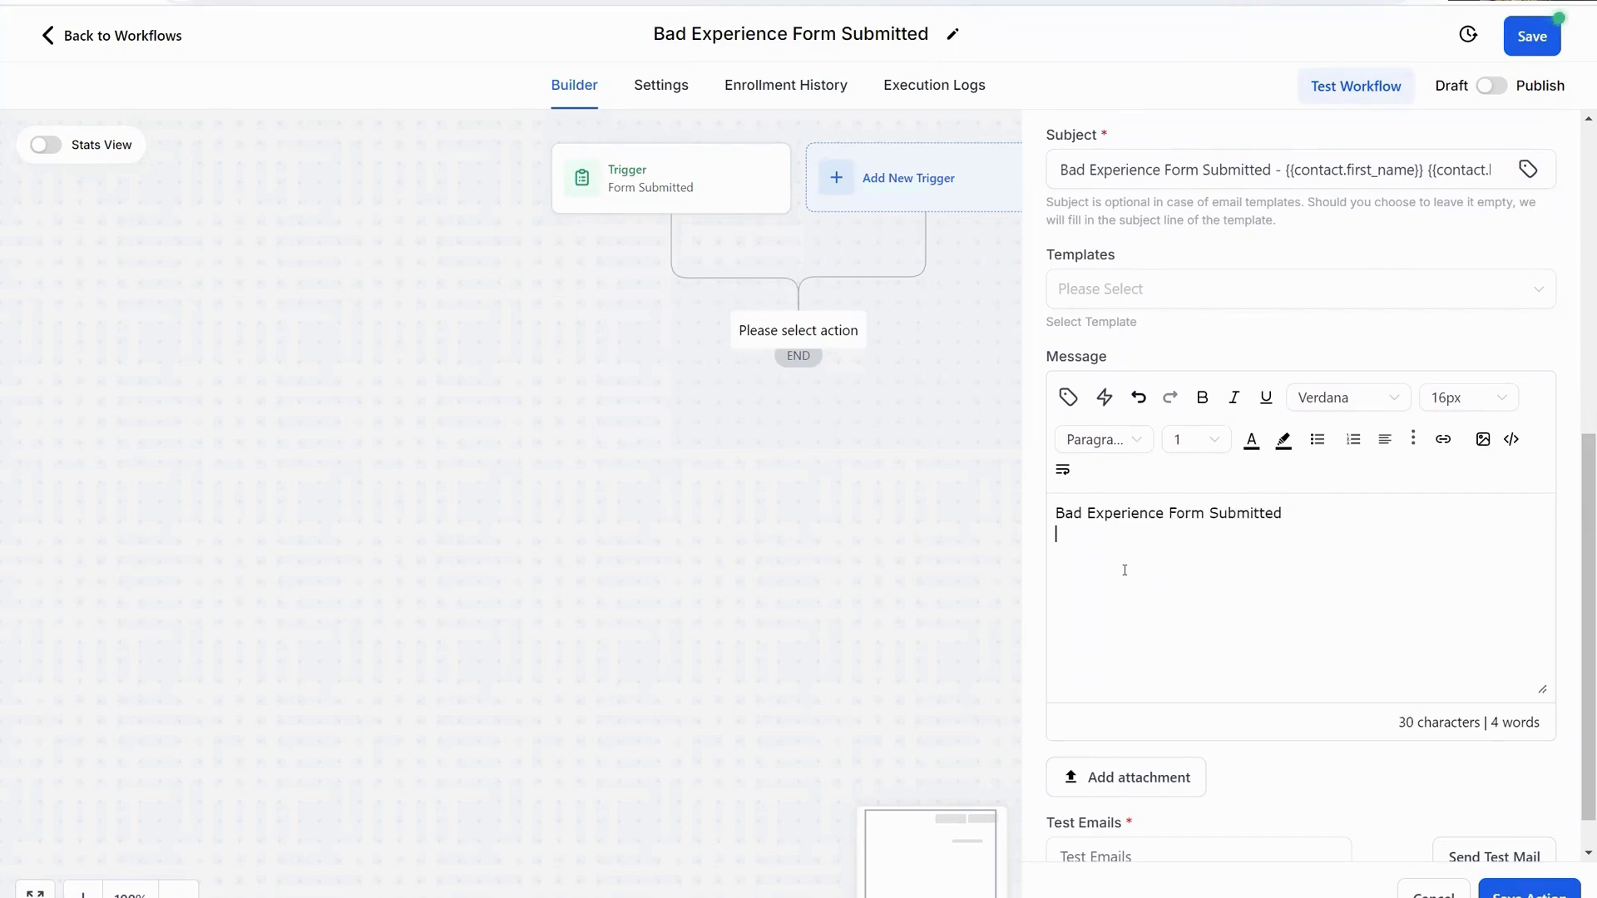
{"action": "type", "text": " from"}
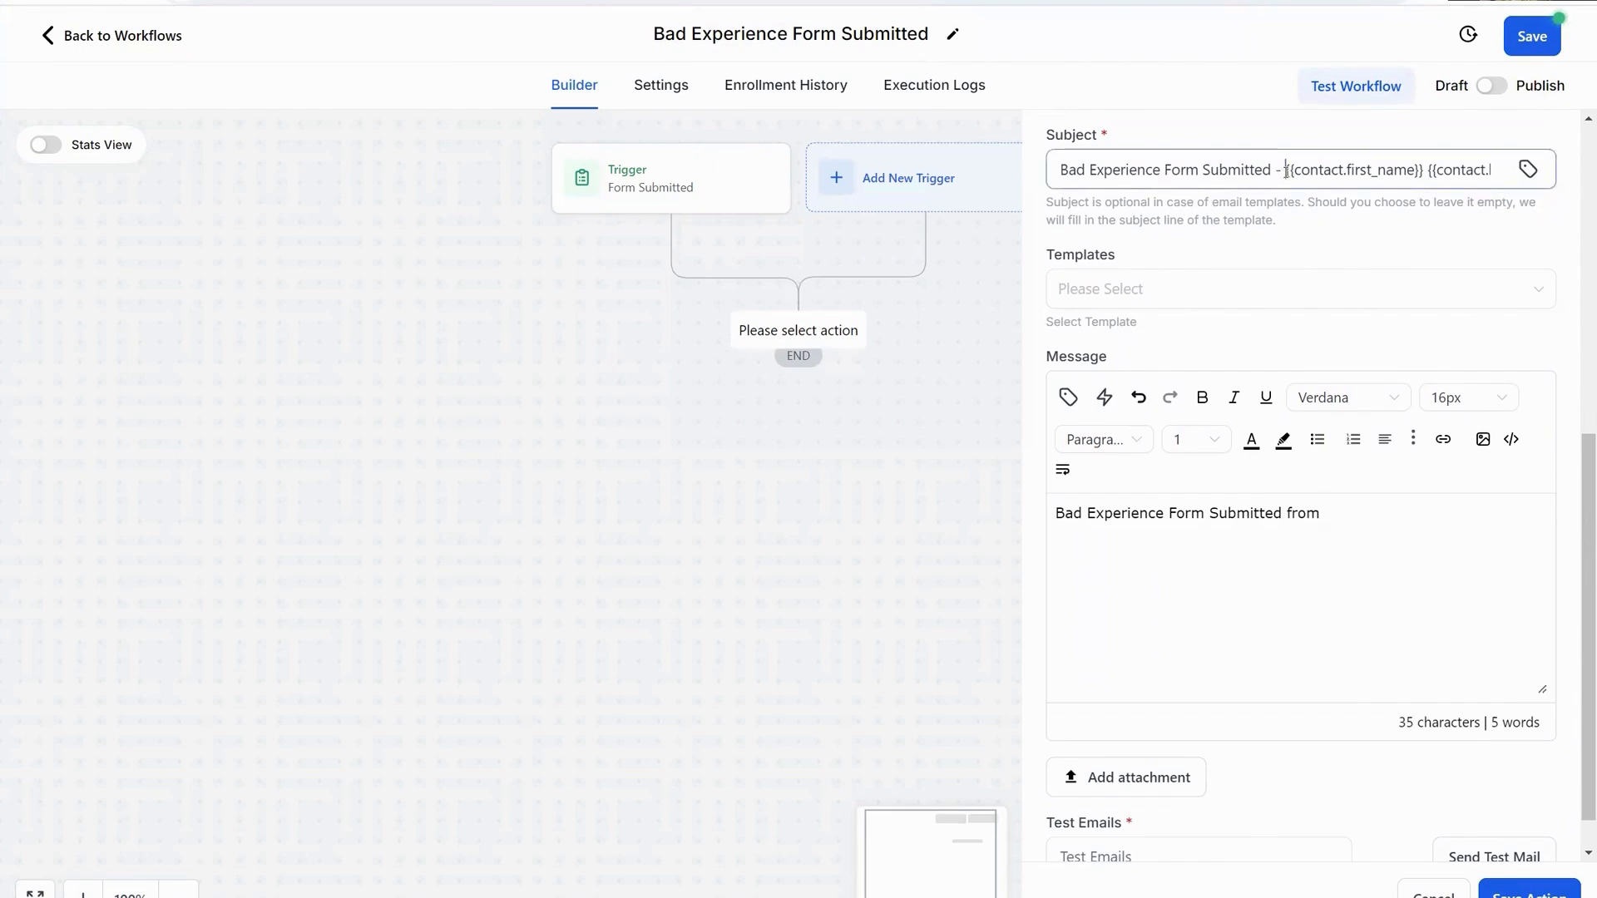
{"action": "left_click_drag", "start_coordinate": [1285, 170], "coordinate": [1570, 197]}
{"action": "key", "text": "ctrl+c"}
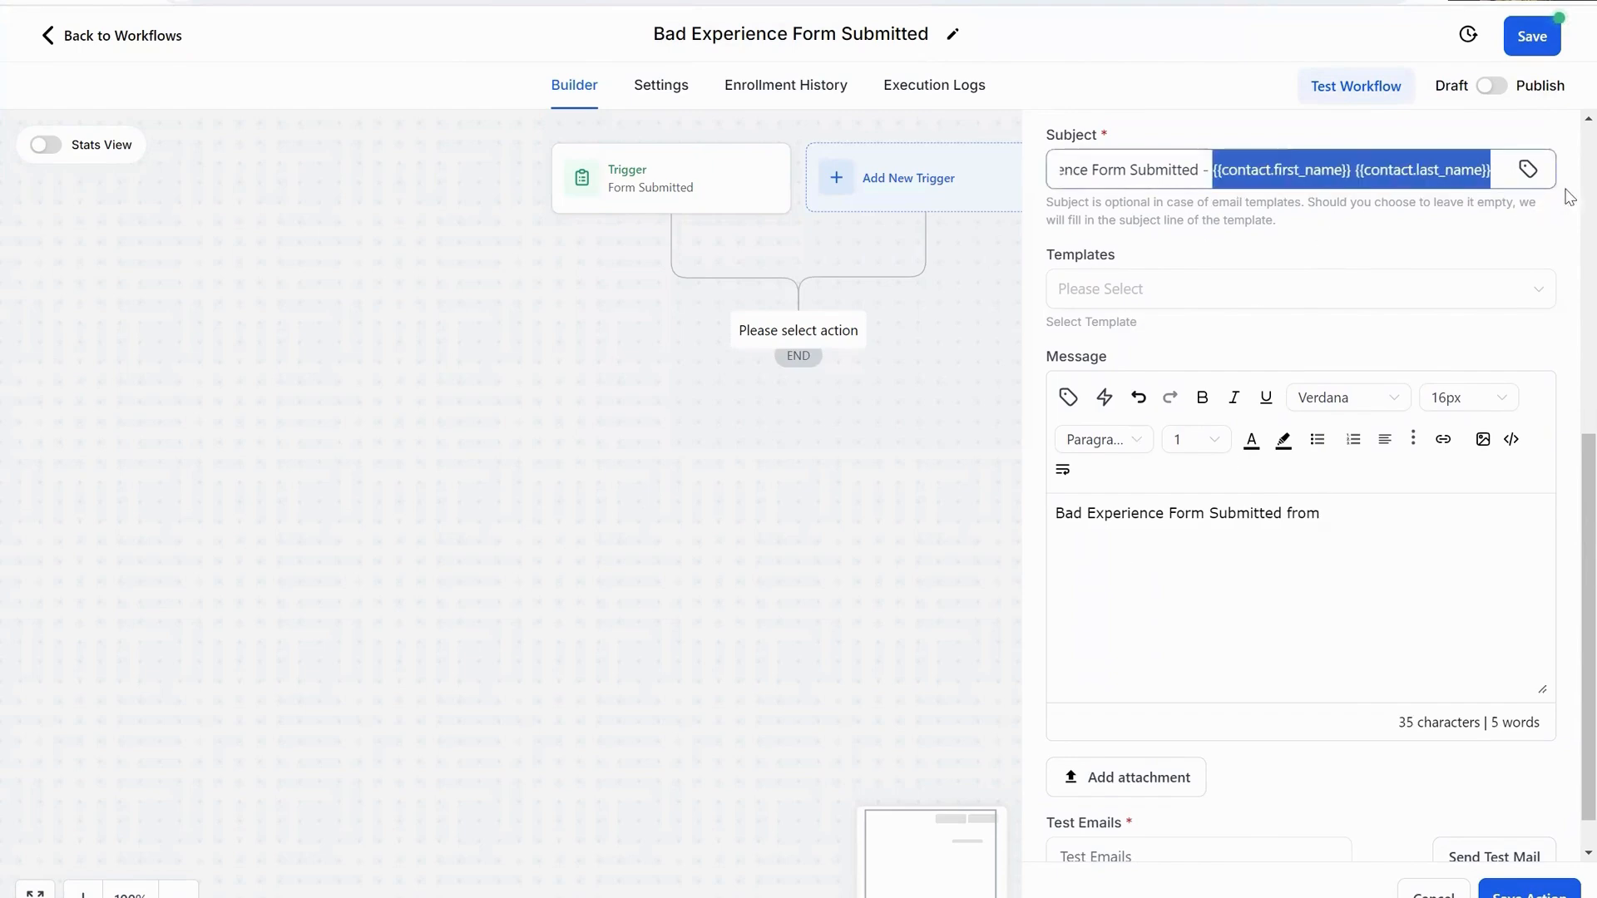
{"action": "left_click", "coordinate": [1325, 513]}
{"action": "key", "text": "ctrl+v"}
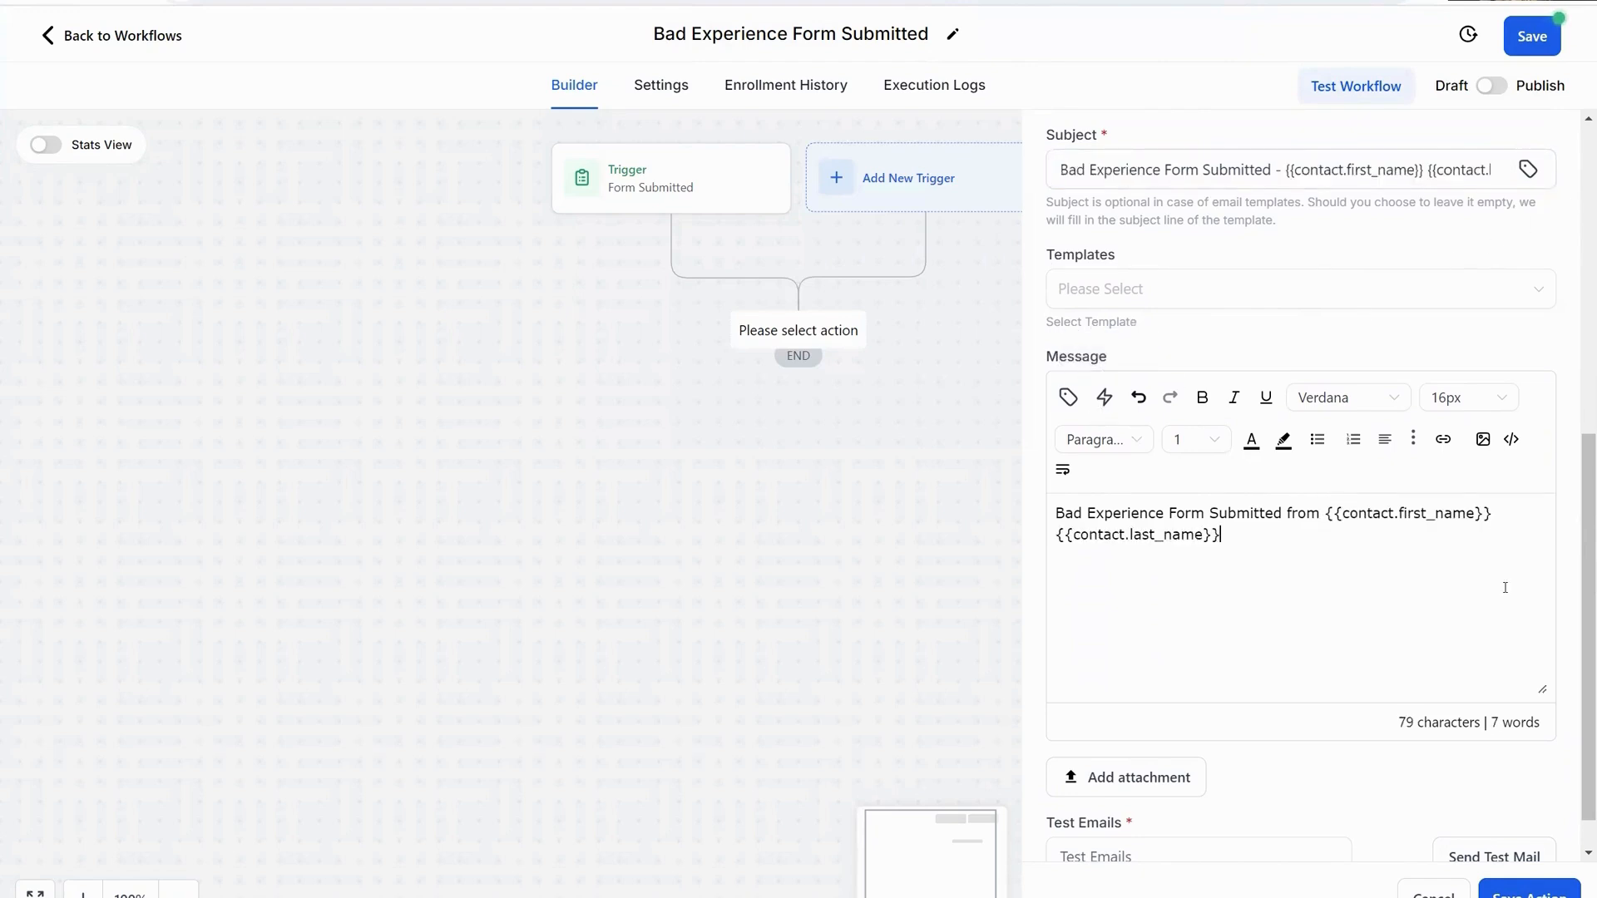
{"action": "key", "text": "Return"}
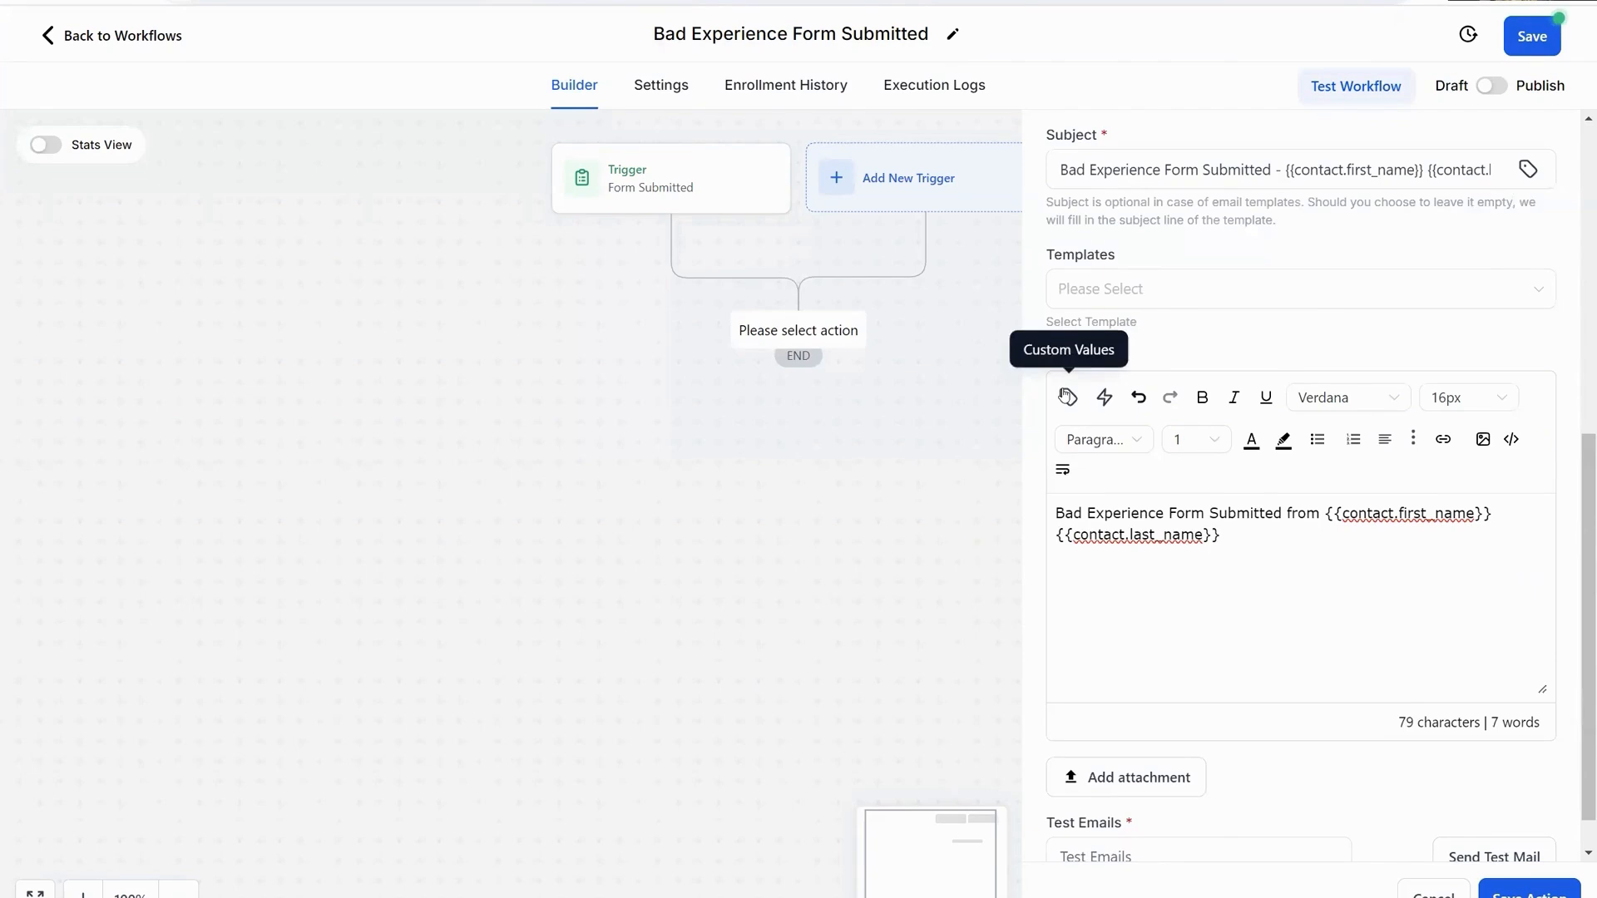
Add the contact's email and phone tags on their own lines in the message
{"action": "left_click", "coordinate": [1068, 397]}
{"action": "left_click", "coordinate": [1087, 503]}
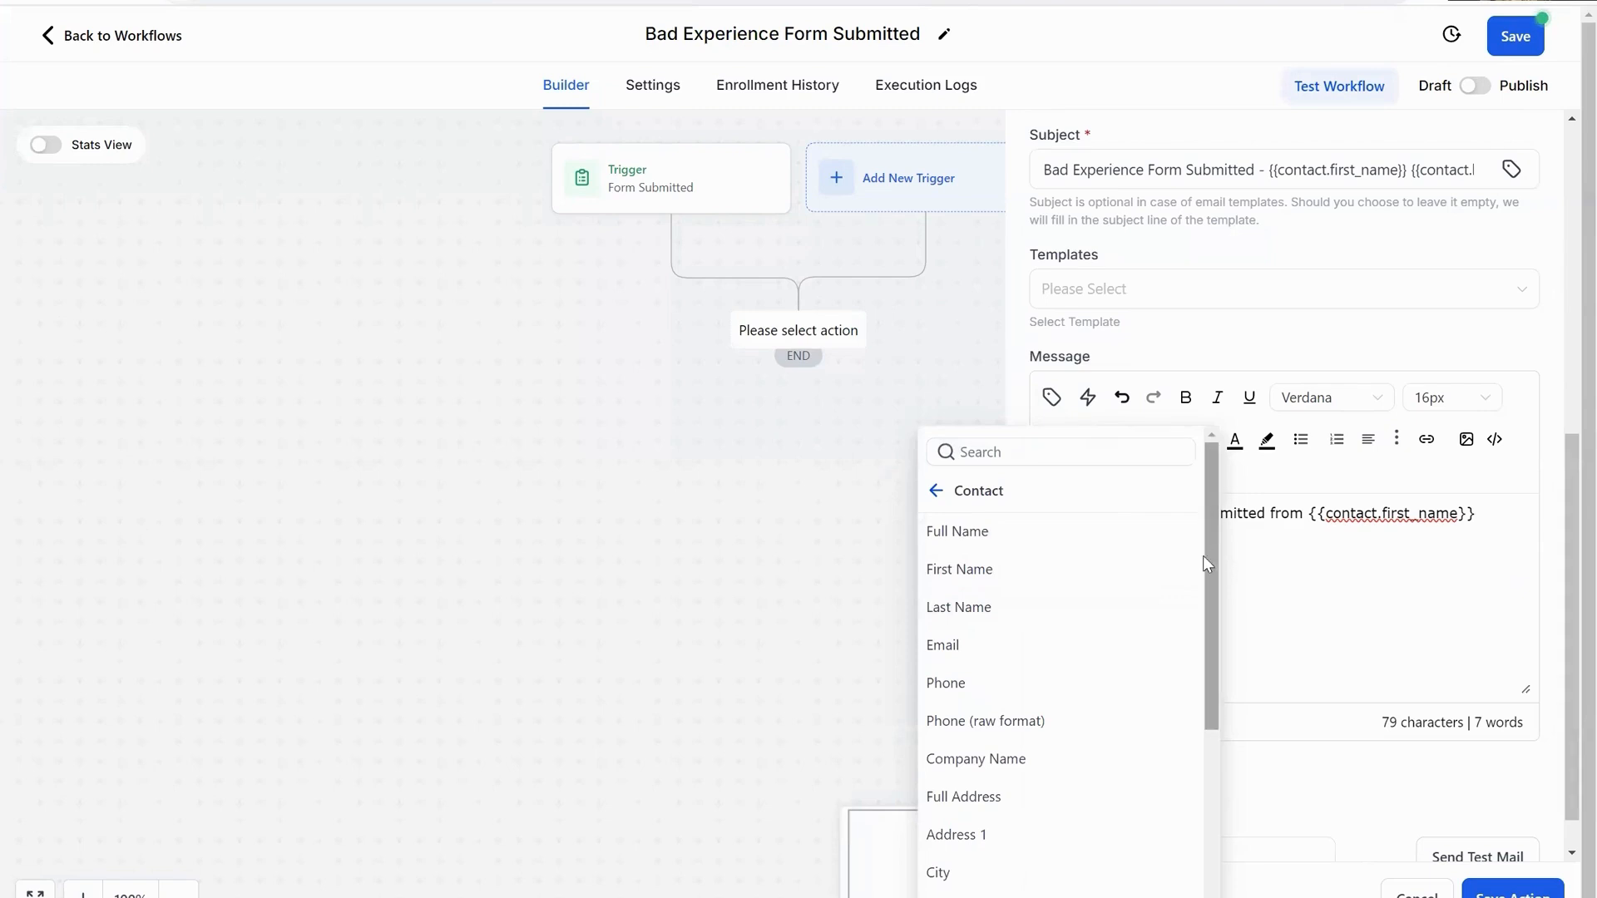
{"action": "left_click", "coordinate": [1087, 643]}
{"action": "key", "text": "Return"}
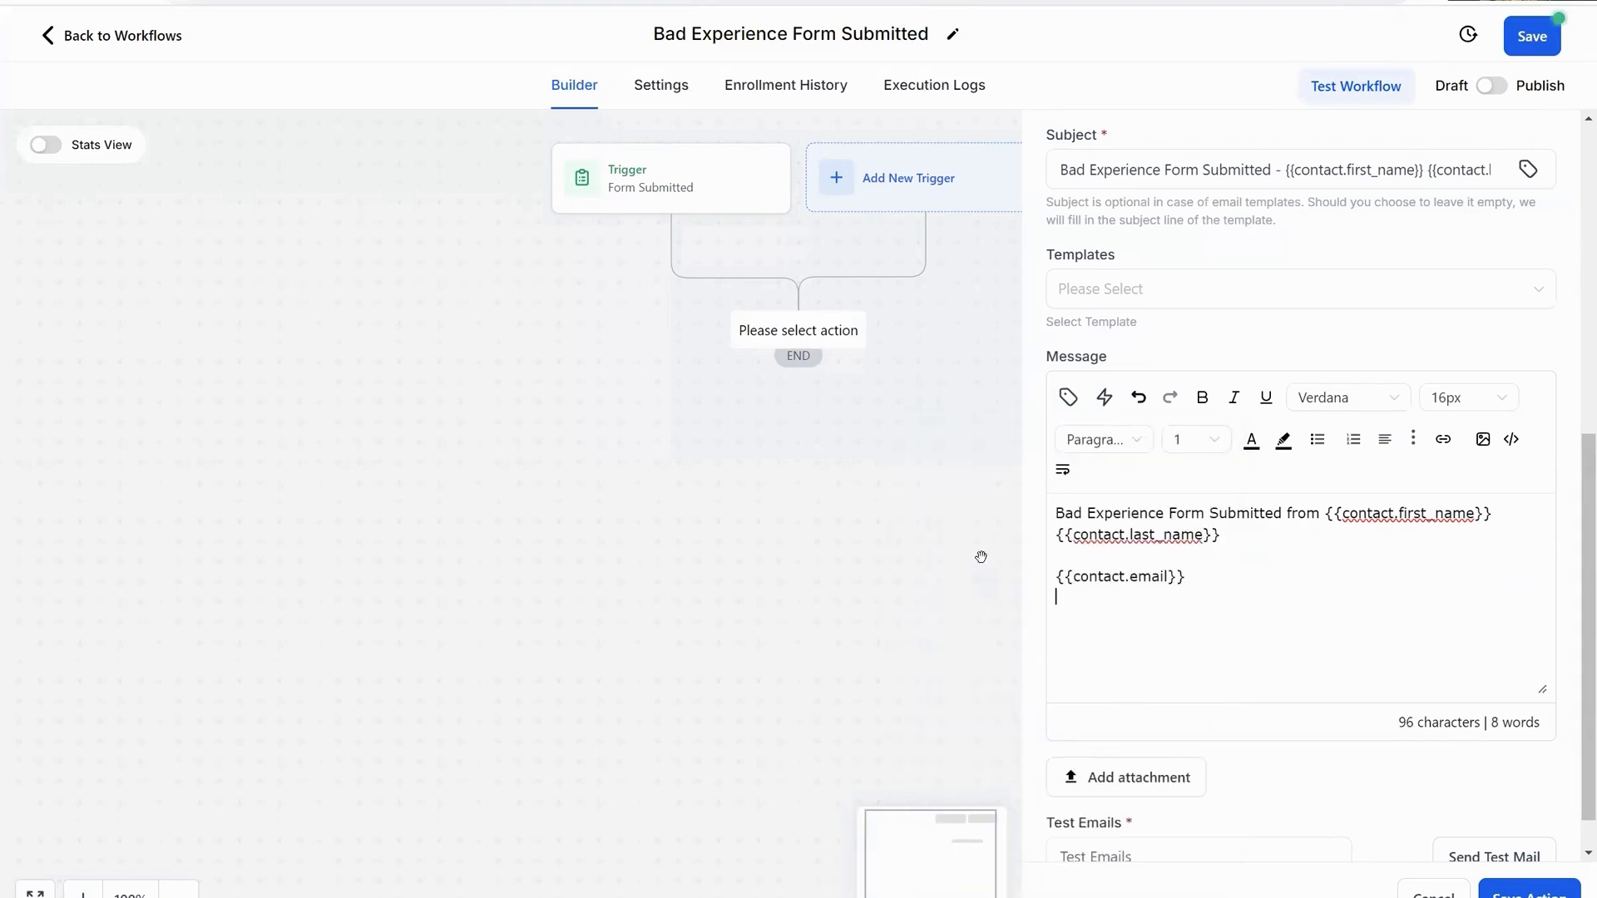
{"action": "left_click", "coordinate": [1066, 399]}
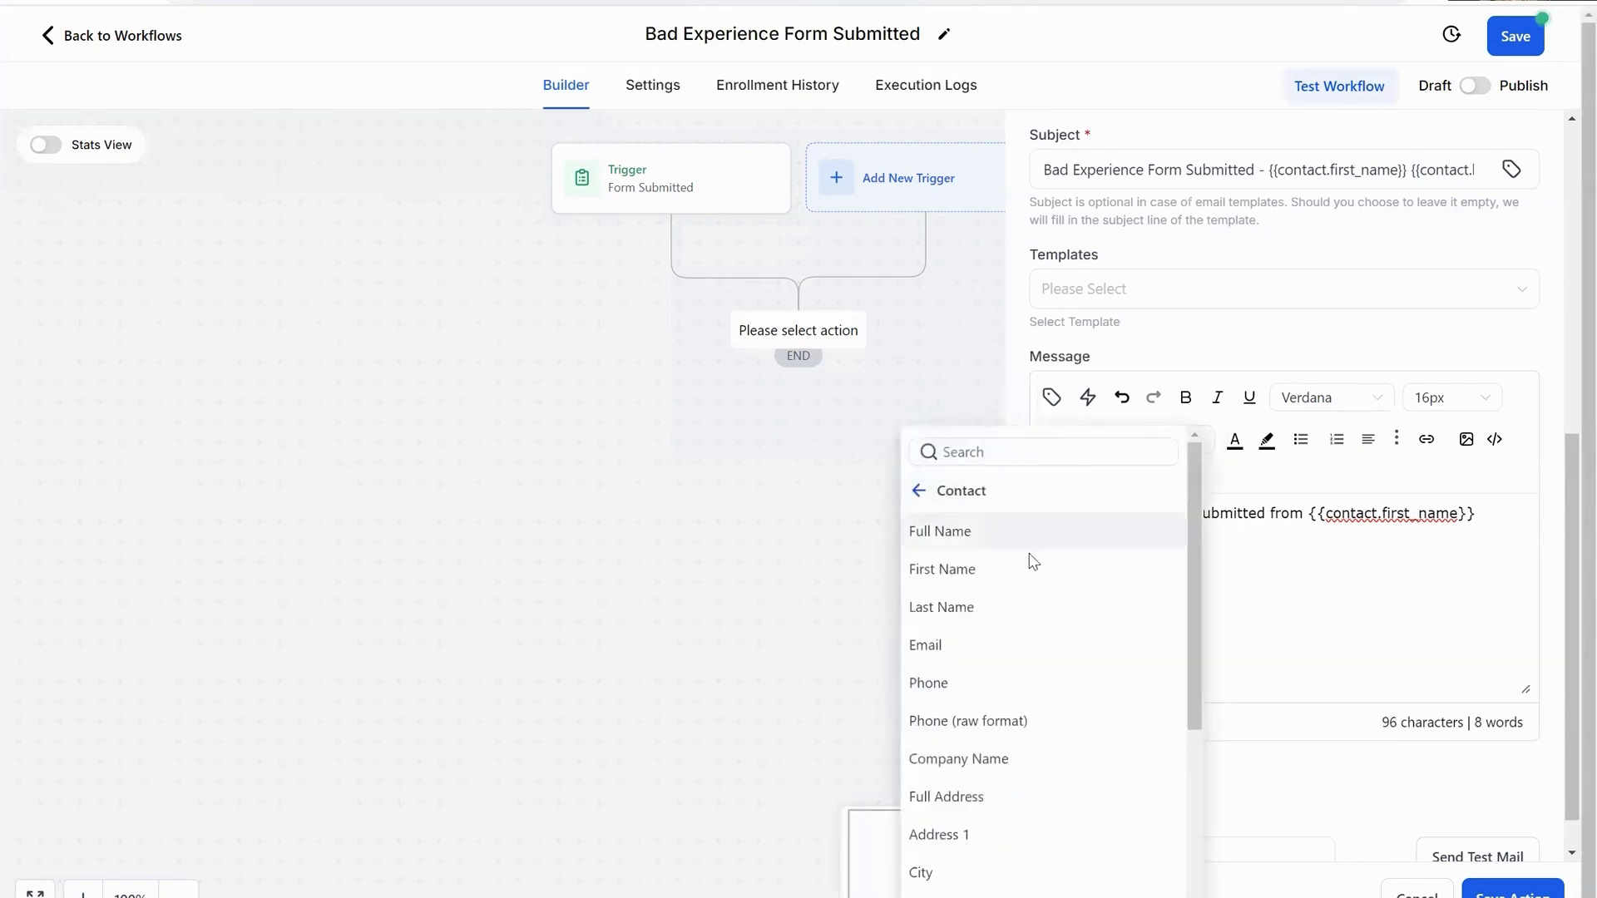
{"action": "left_click", "coordinate": [1018, 691]}
{"action": "key", "text": "Return"}
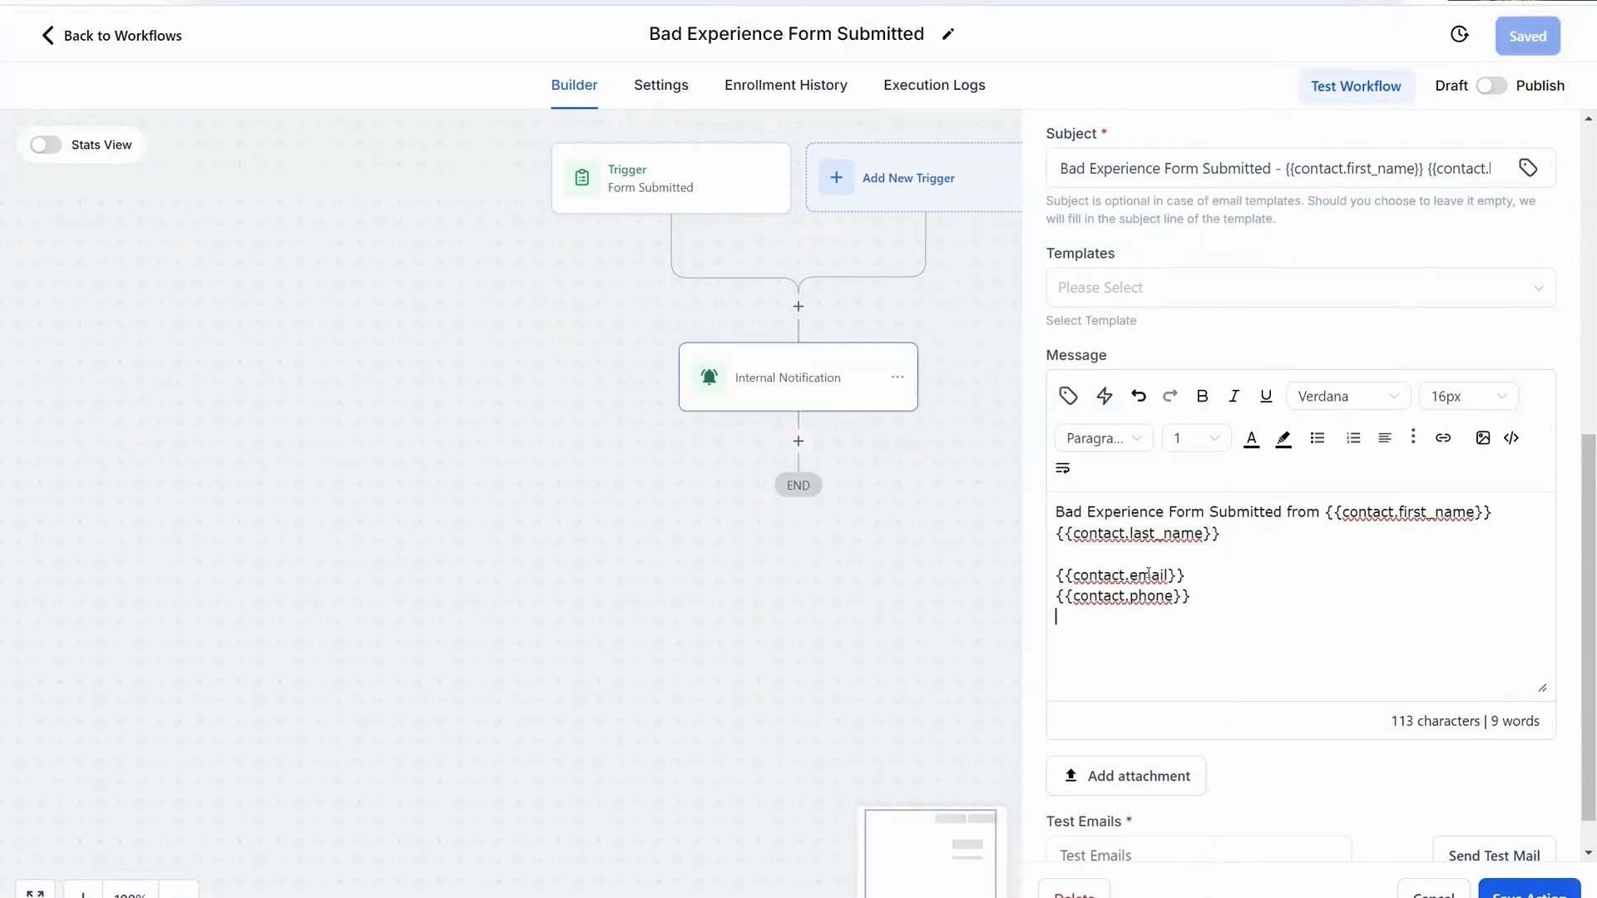
Insert the experience custom field answer and save the Internal Notification action
{"action": "left_click", "coordinate": [1067, 399]}
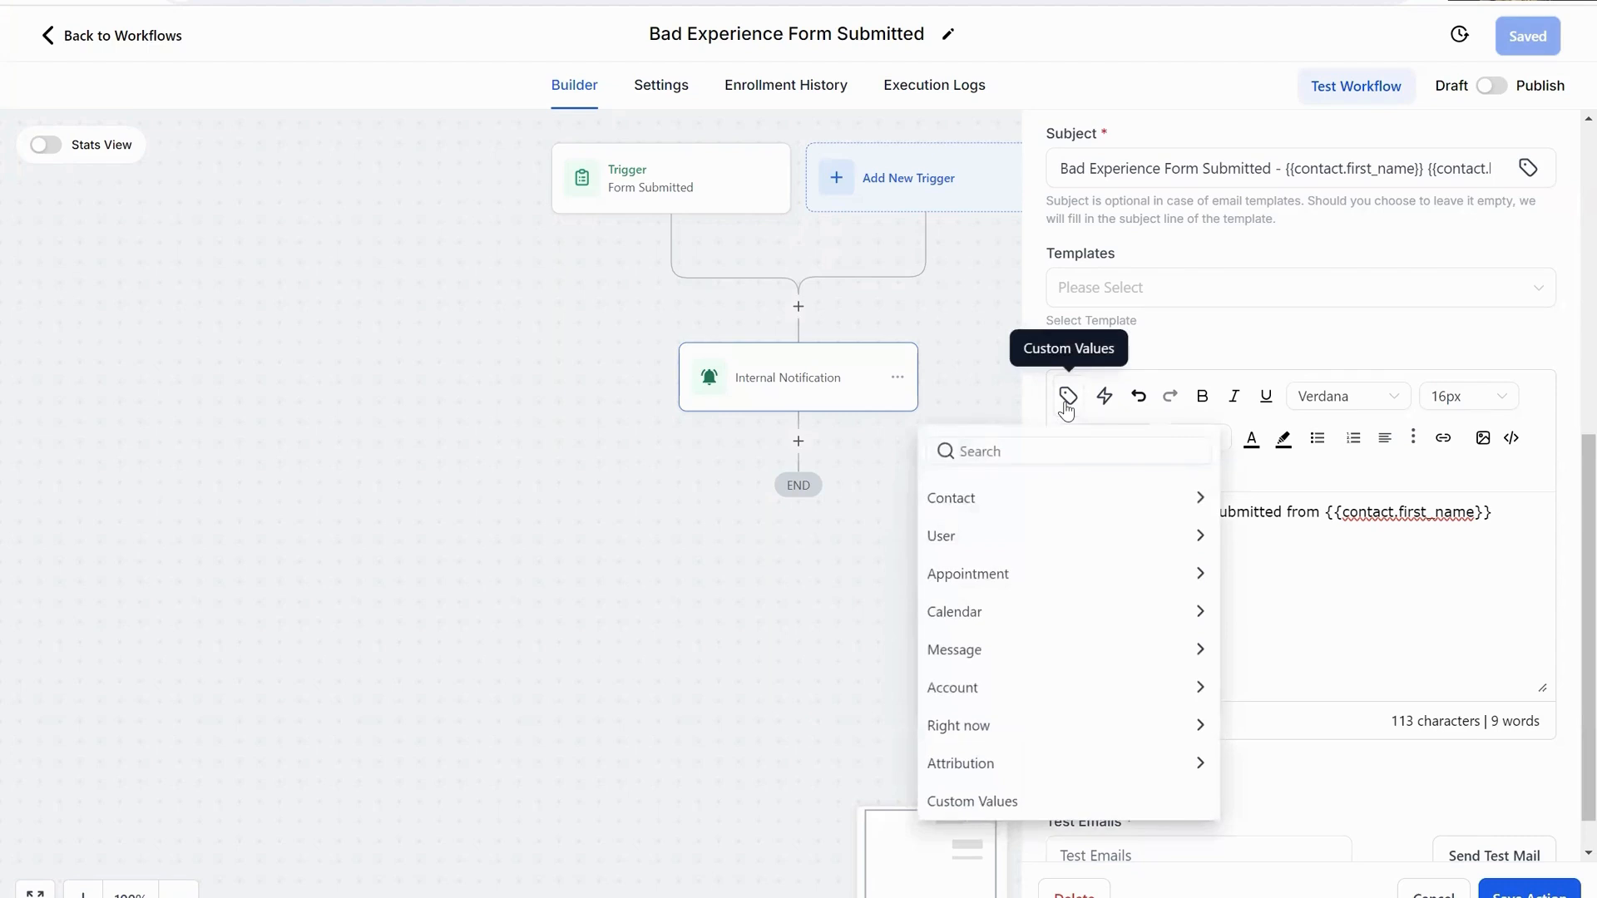
{"action": "left_click", "coordinate": [1122, 502]}
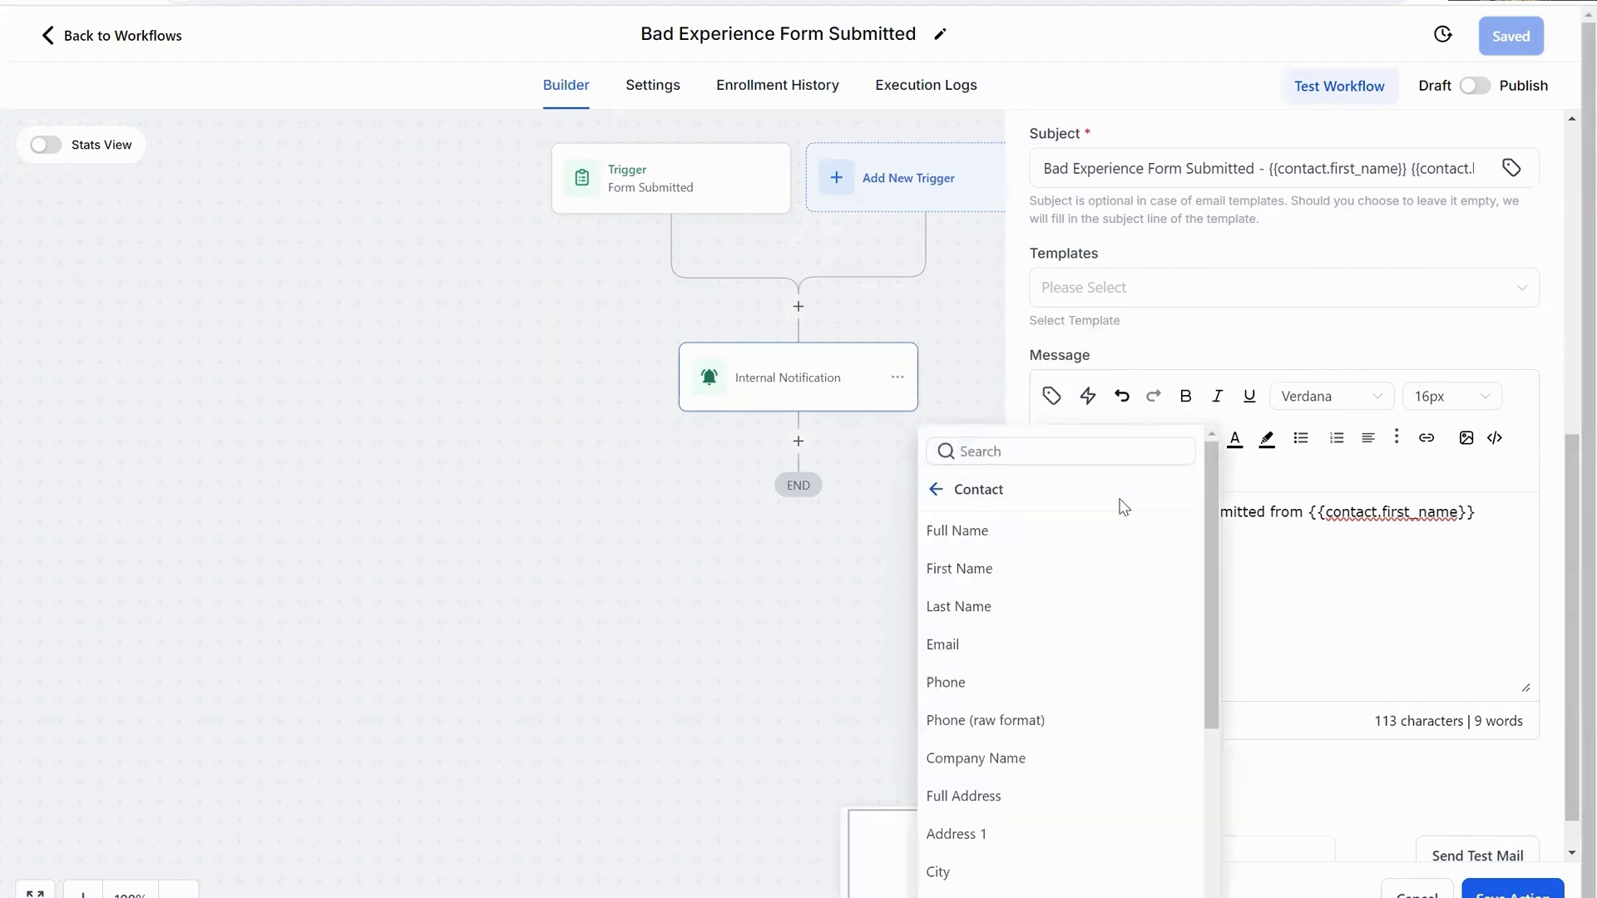
{"action": "scroll", "coordinate": [1112, 649], "scroll_direction": "down", "scroll_amount": 4}
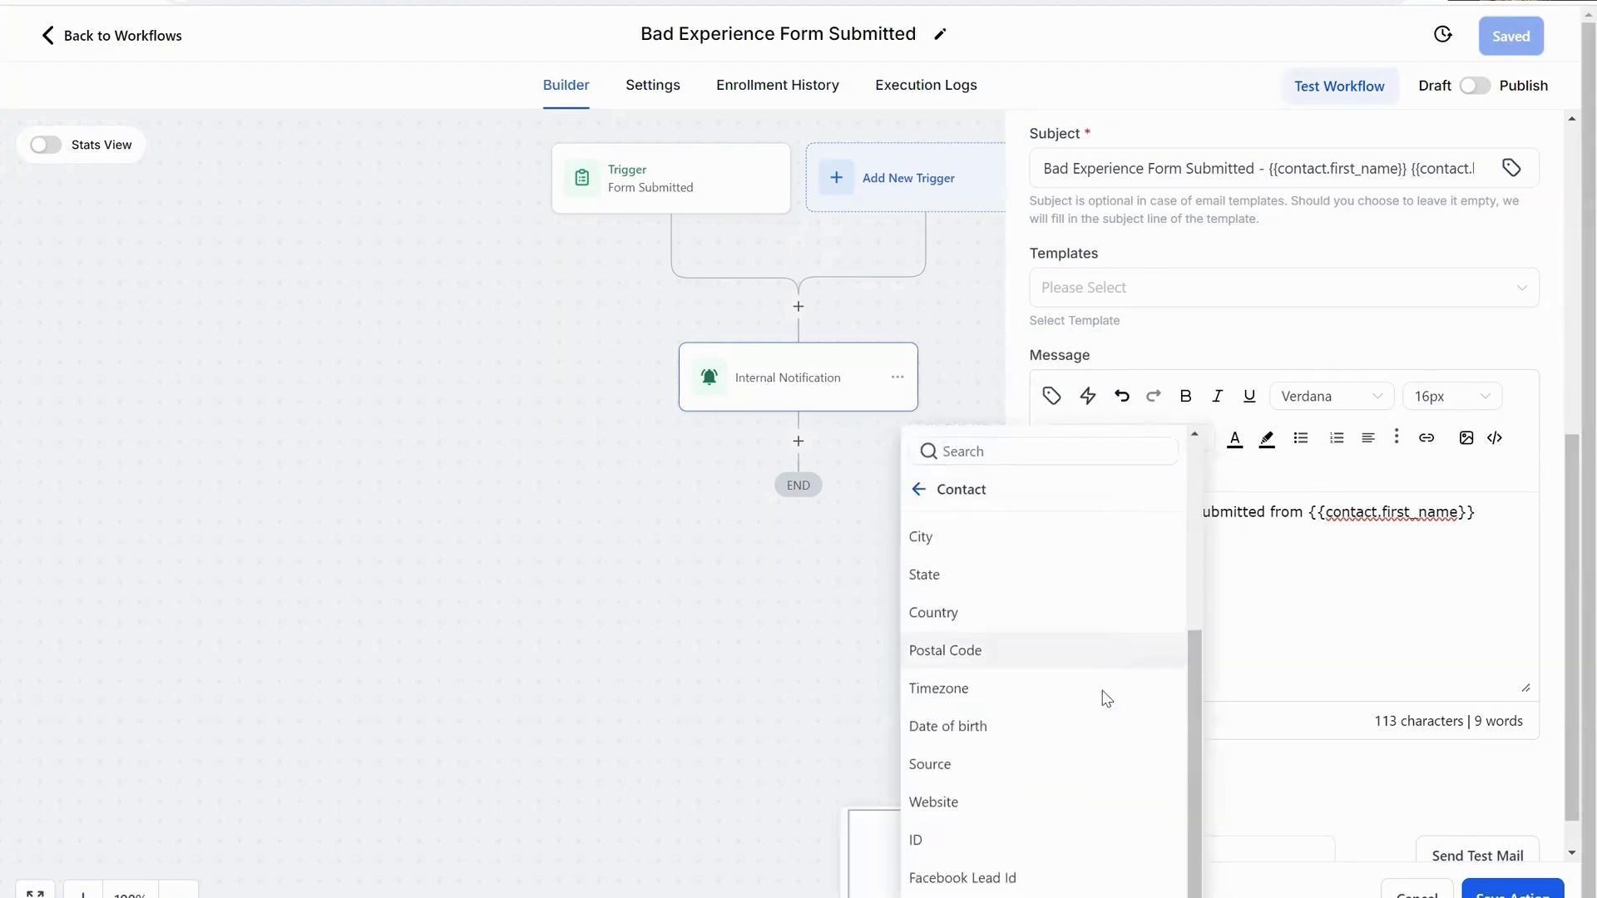
{"action": "mouse_move", "coordinate": [1020, 897]}
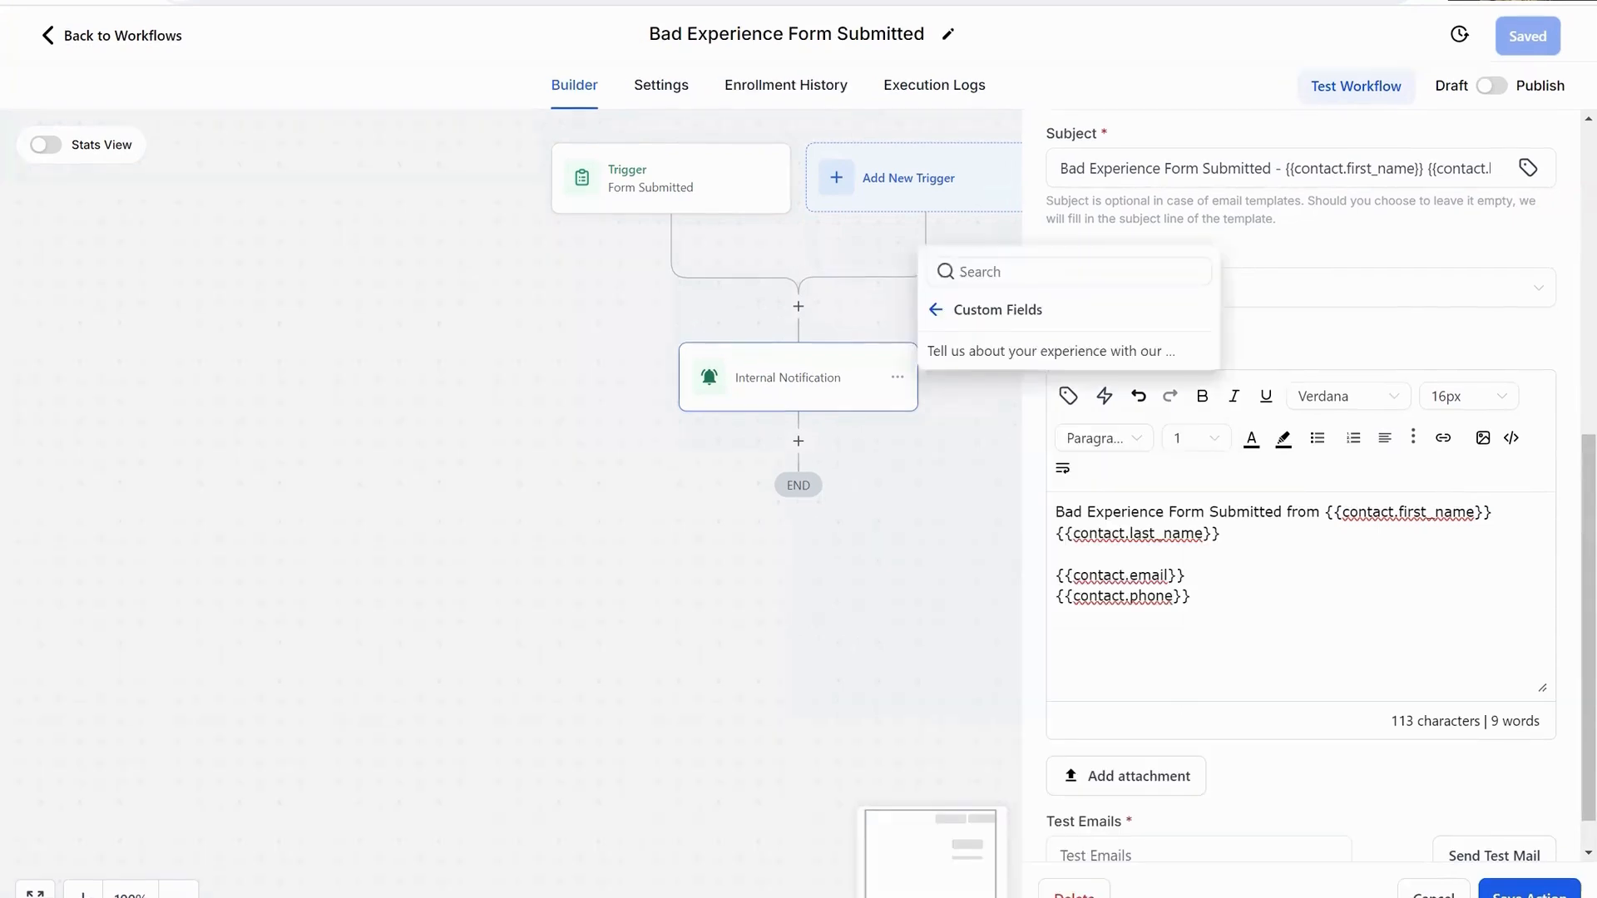
{"action": "left_click", "coordinate": [1046, 351]}
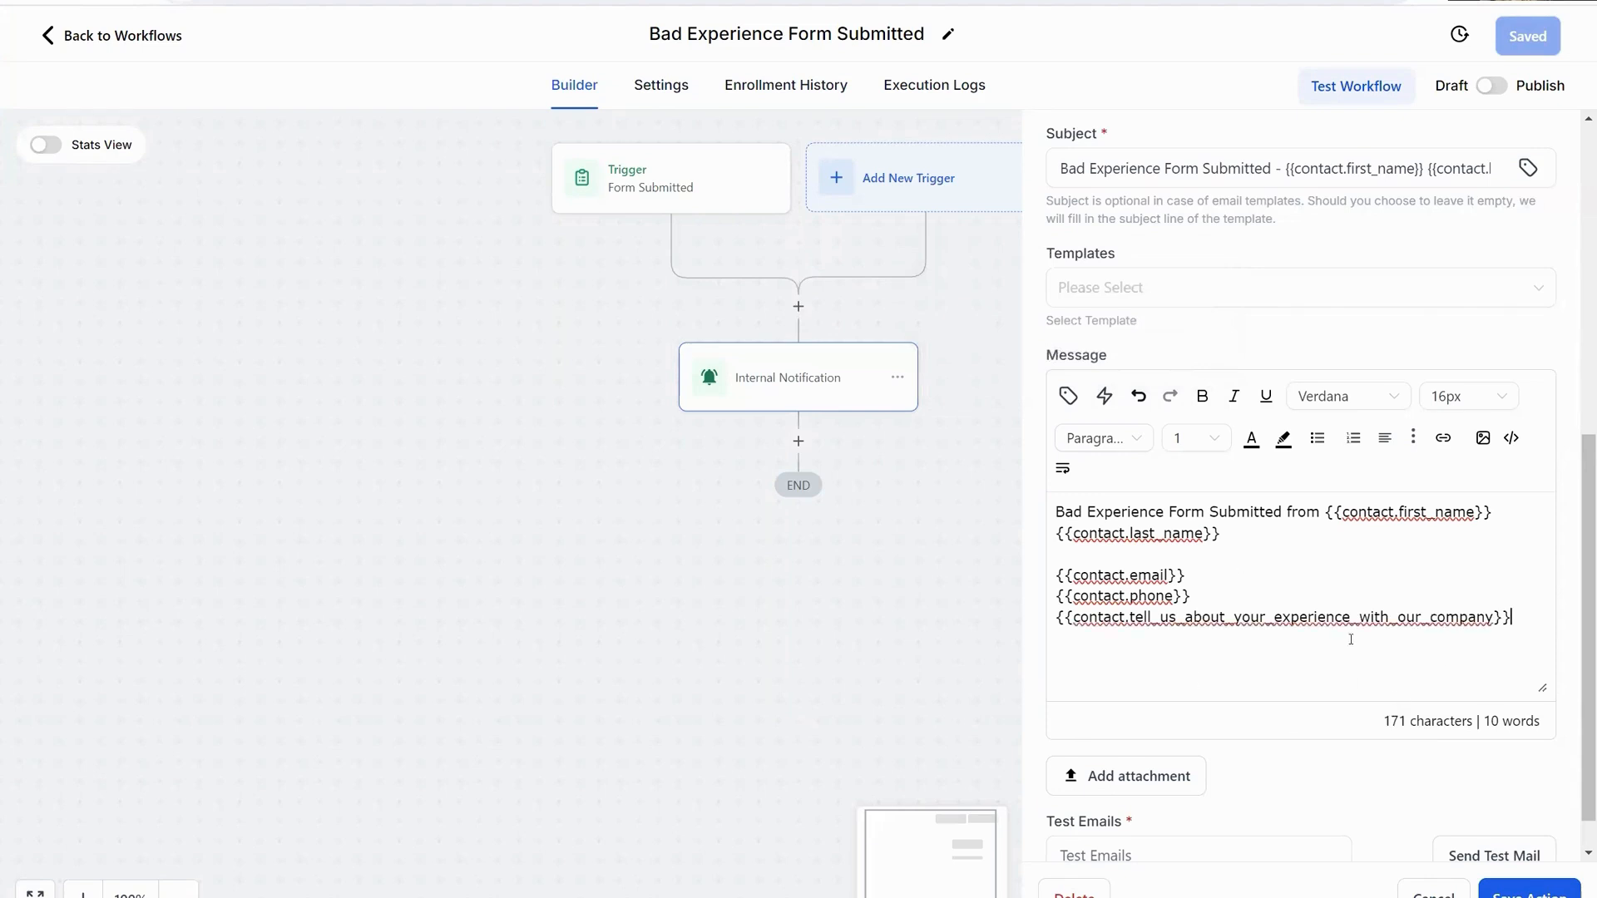
{"action": "left_click", "coordinate": [1529, 893]}
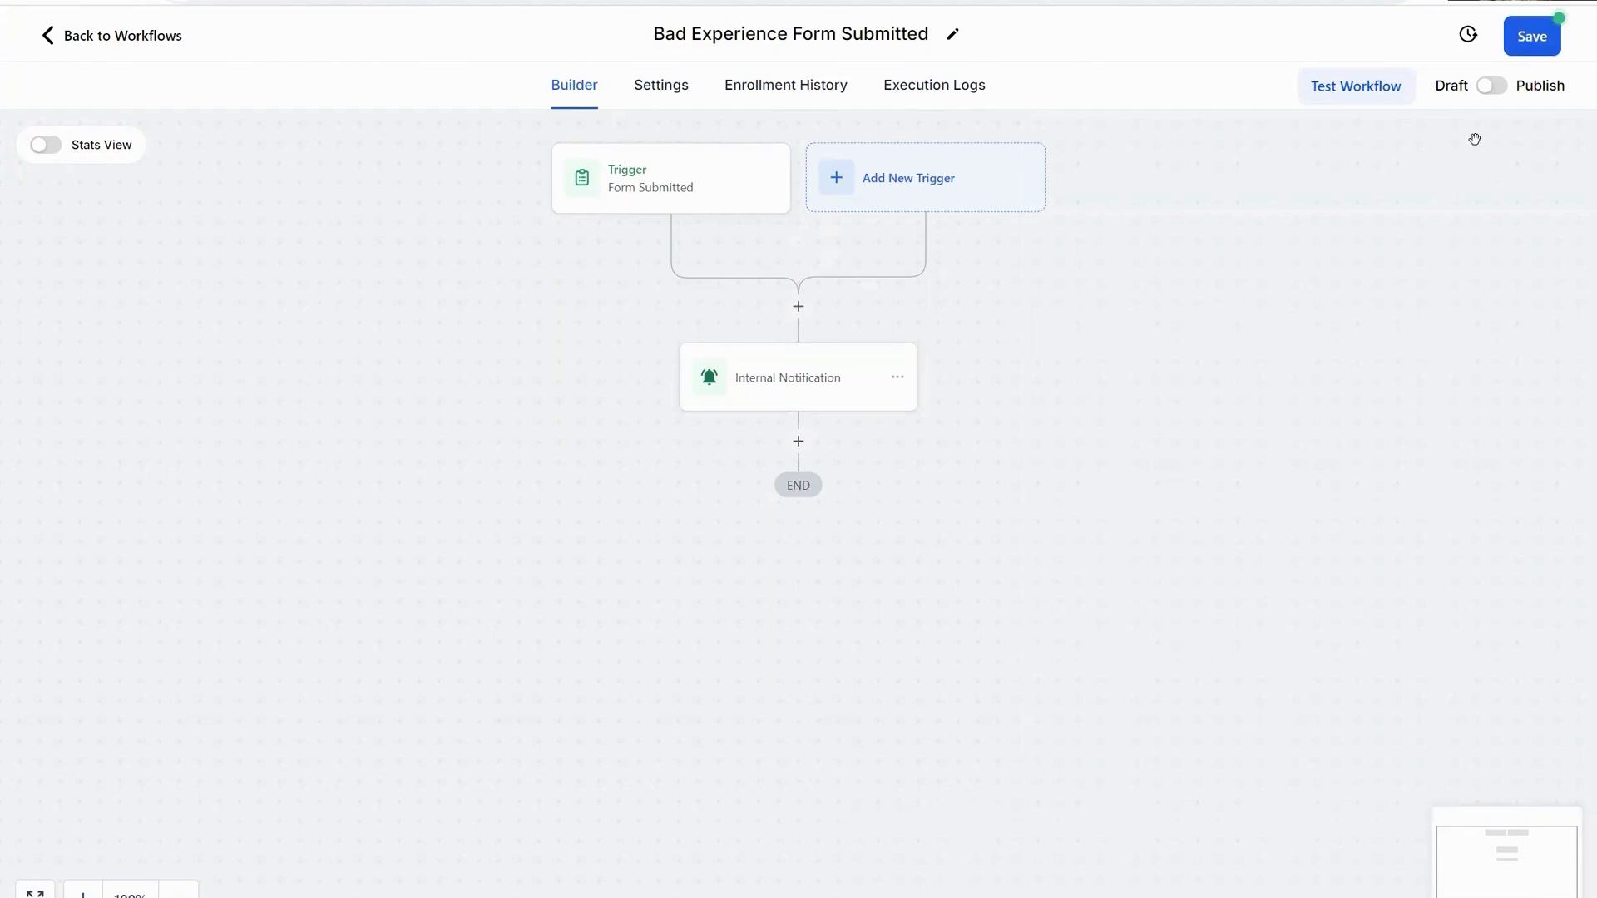
Save the workflow, dismiss the confirmation, and view its Settings tab
{"action": "left_click", "coordinate": [1546, 37]}
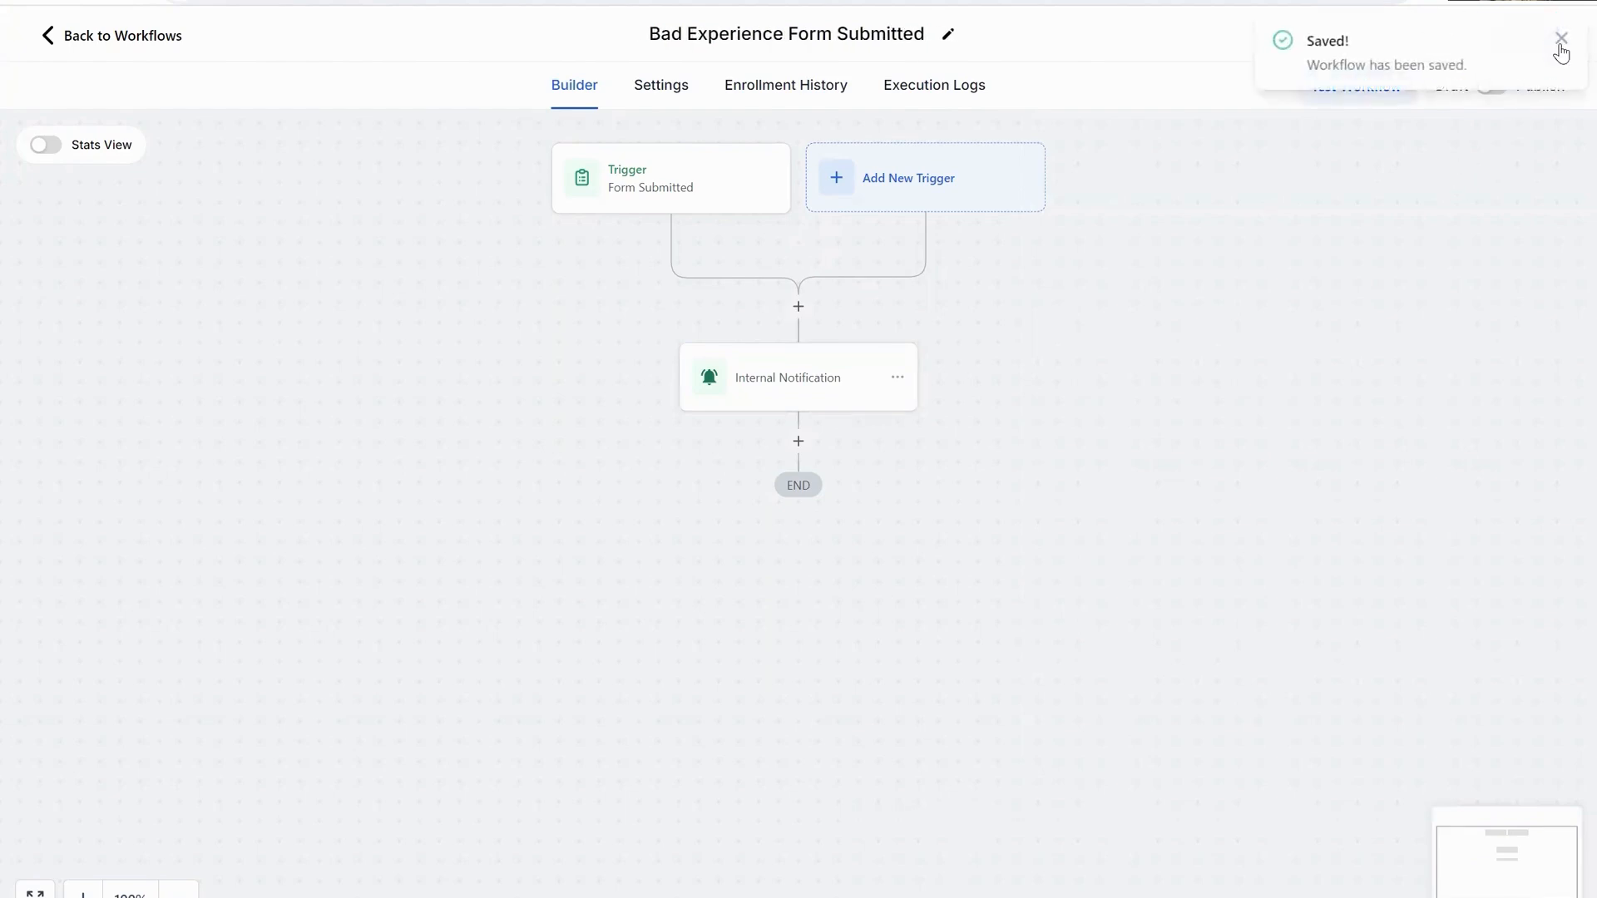
{"action": "left_click", "coordinate": [1561, 39]}
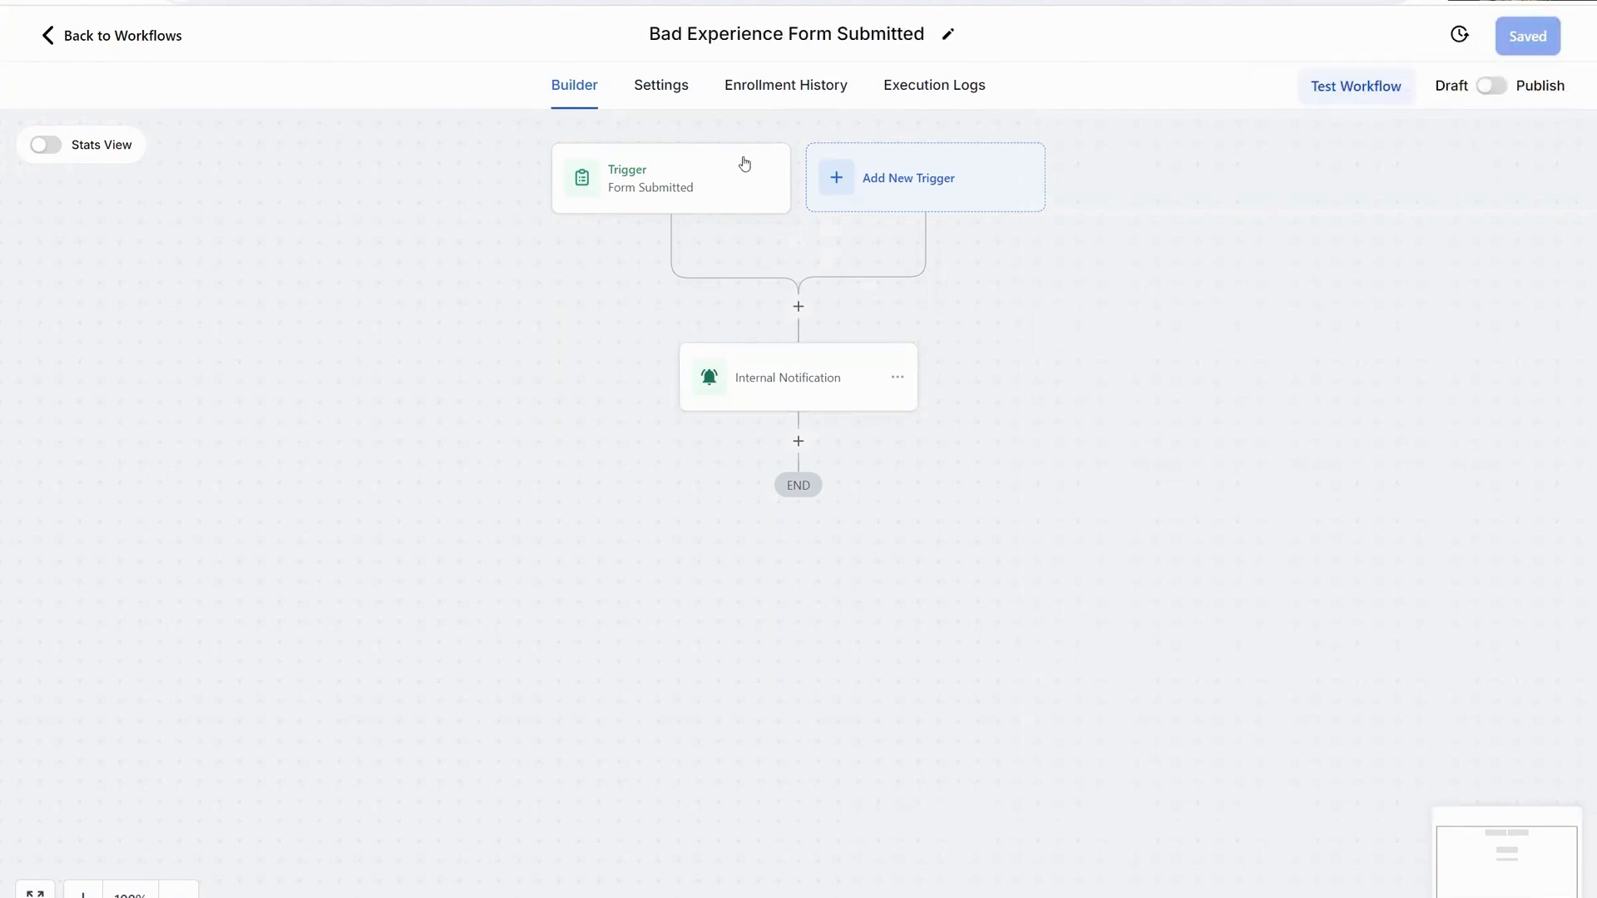
{"action": "left_click", "coordinate": [675, 89]}
{"action": "scroll", "coordinate": [615, 233], "scroll_direction": "down", "scroll_amount": 1}
{"action": "scroll", "coordinate": [637, 274], "scroll_direction": "down", "scroll_amount": 3}
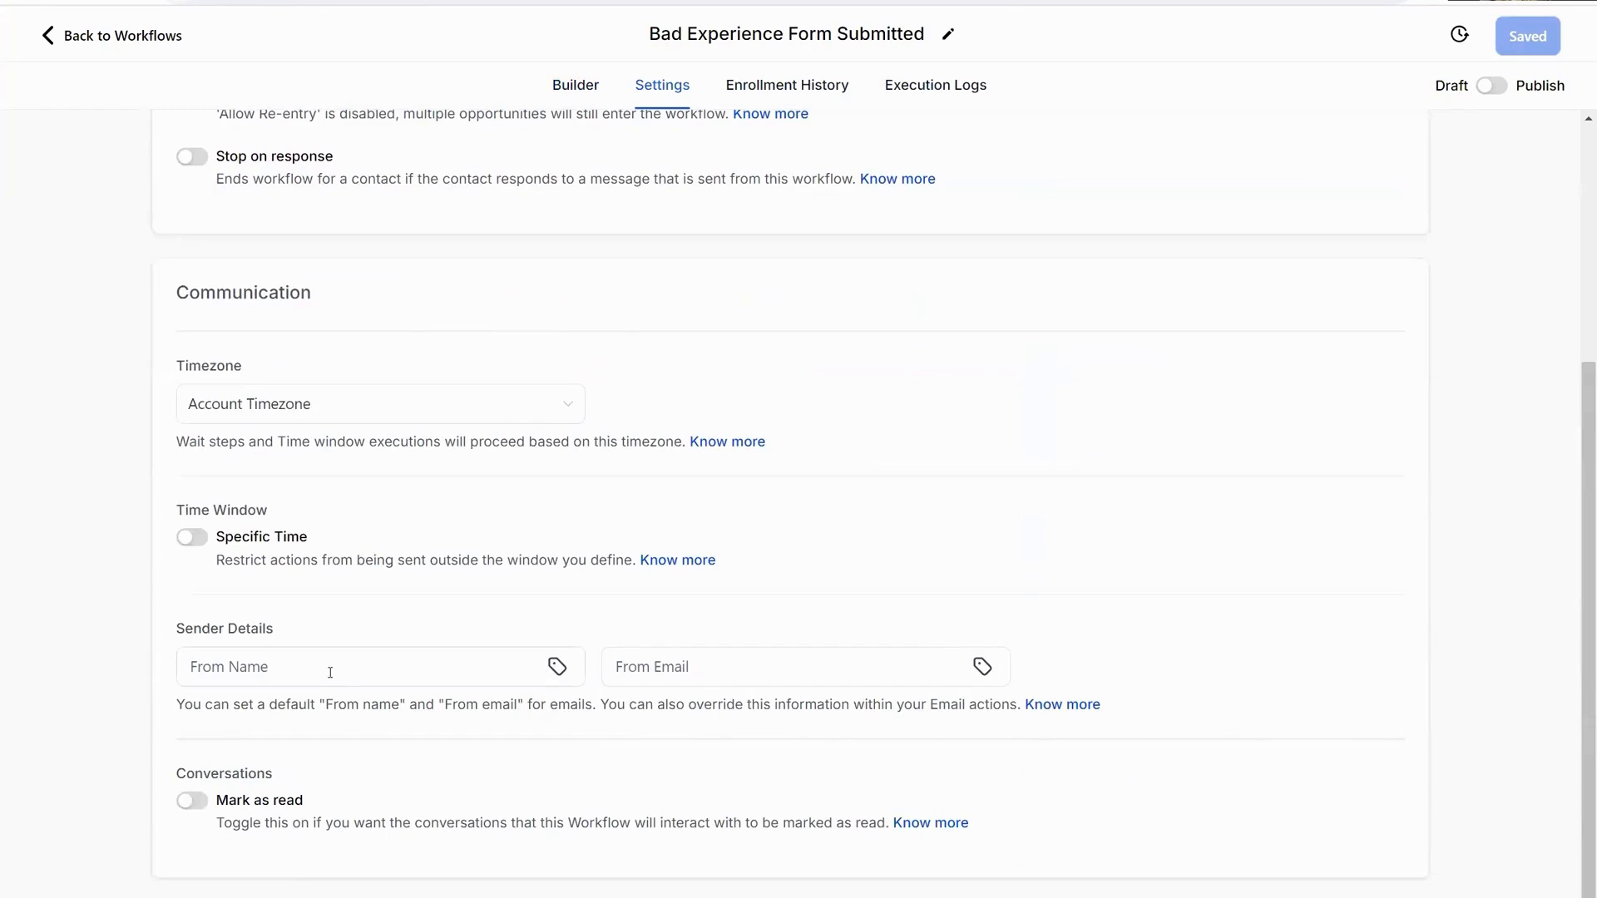
Review the From Name and From Email fields without changes, then go back to Workflows
{"action": "left_click", "coordinate": [265, 668]}
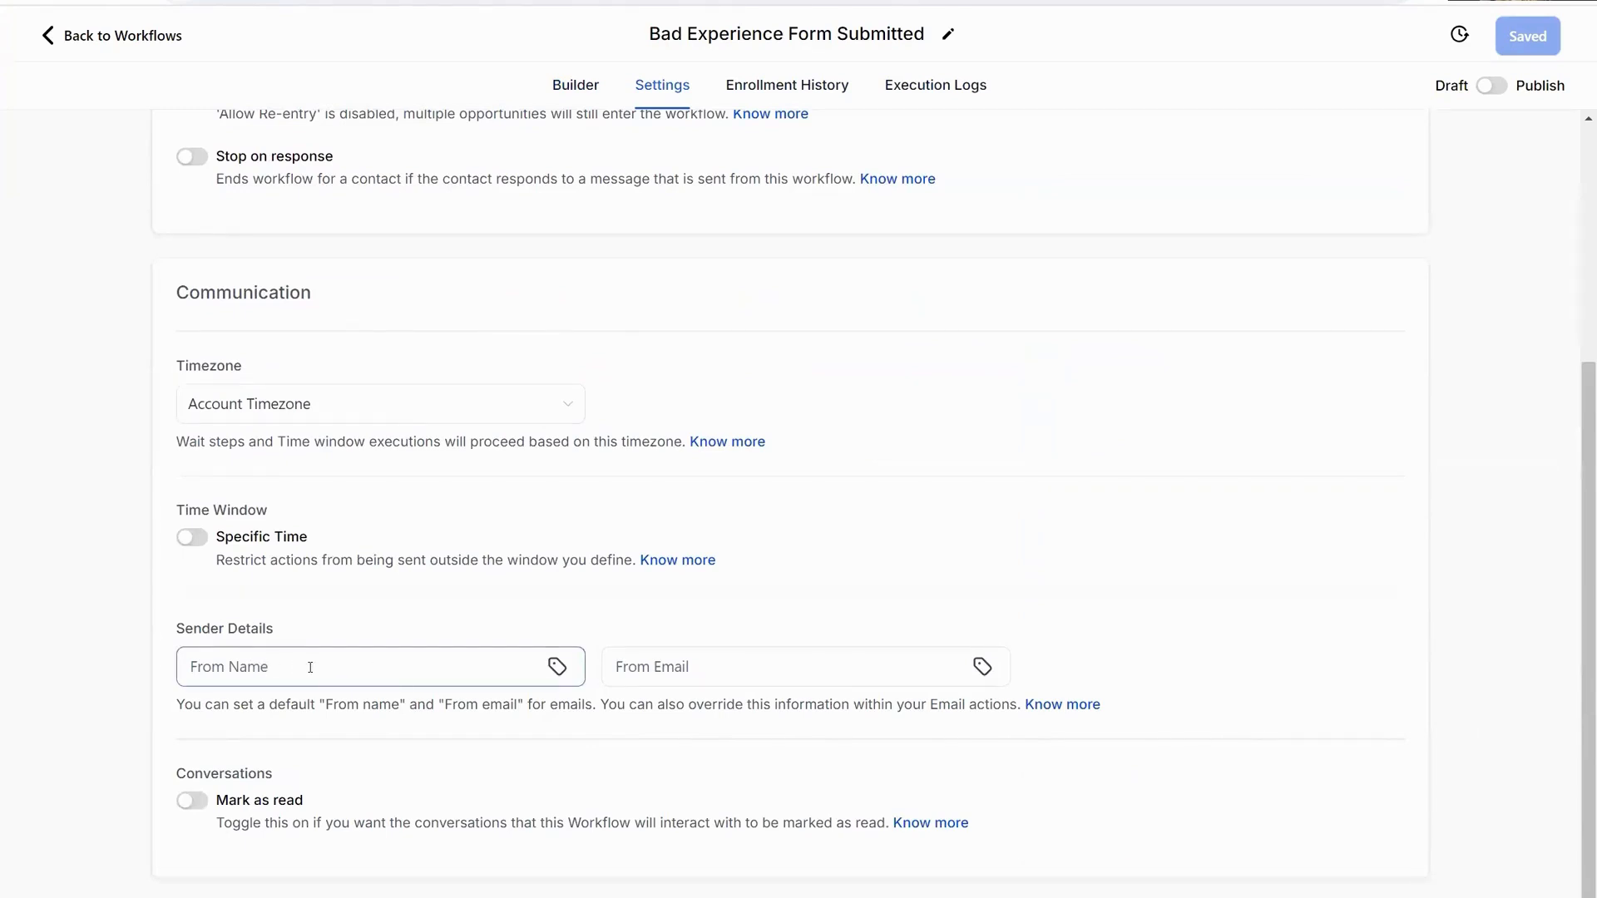
{"action": "left_click", "coordinate": [681, 662]}
{"action": "left_click", "coordinate": [393, 672]}
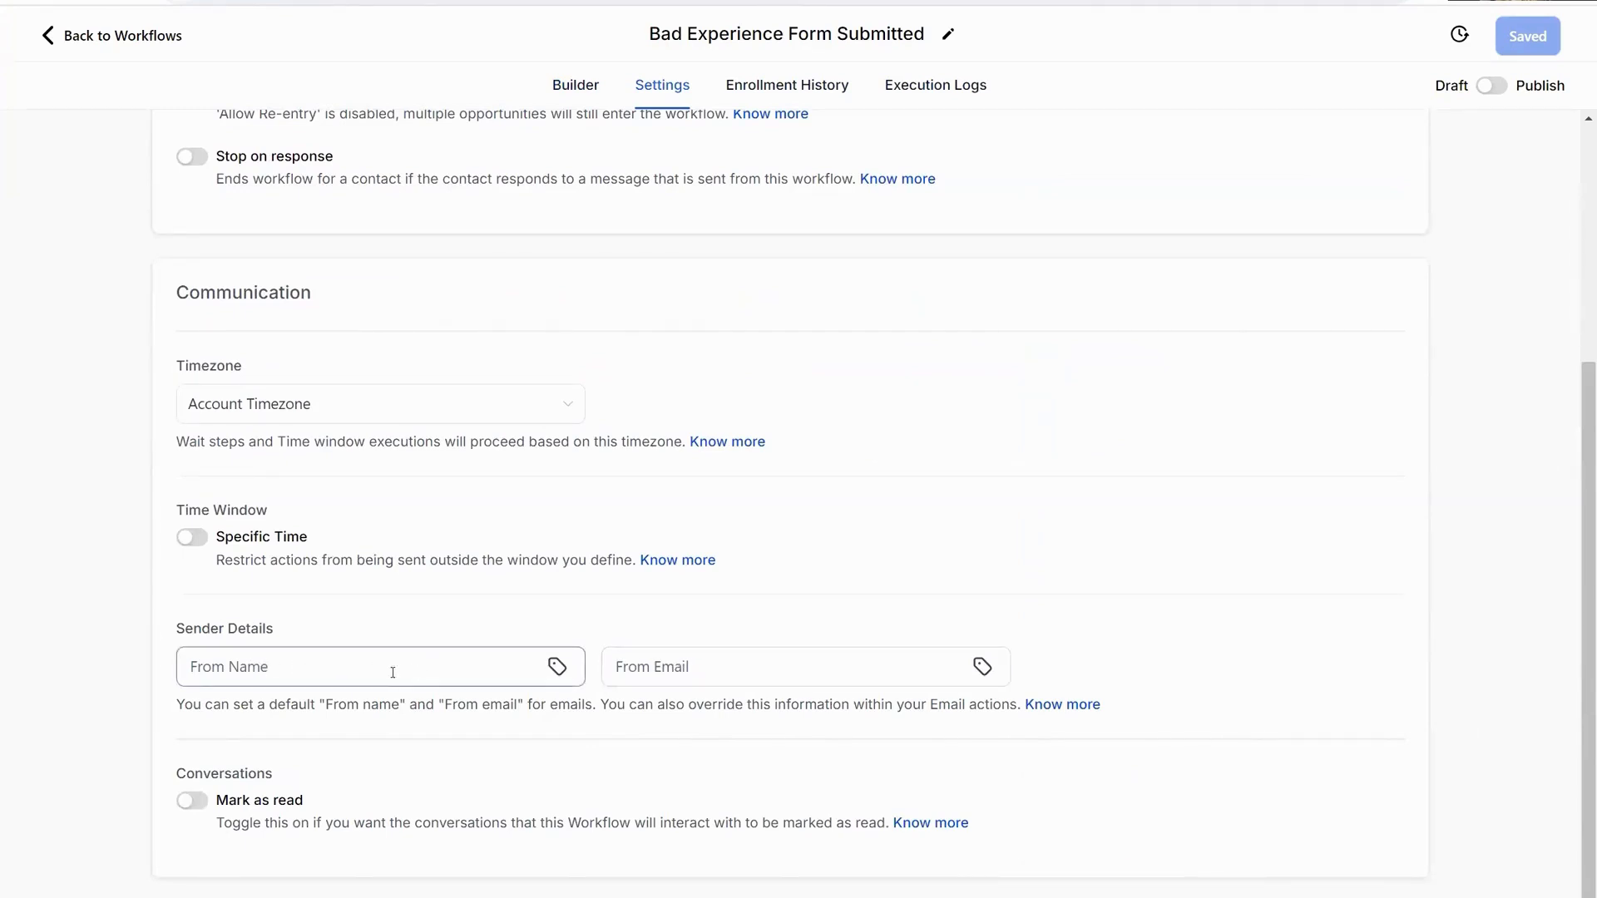
{"action": "left_click", "coordinate": [221, 701]}
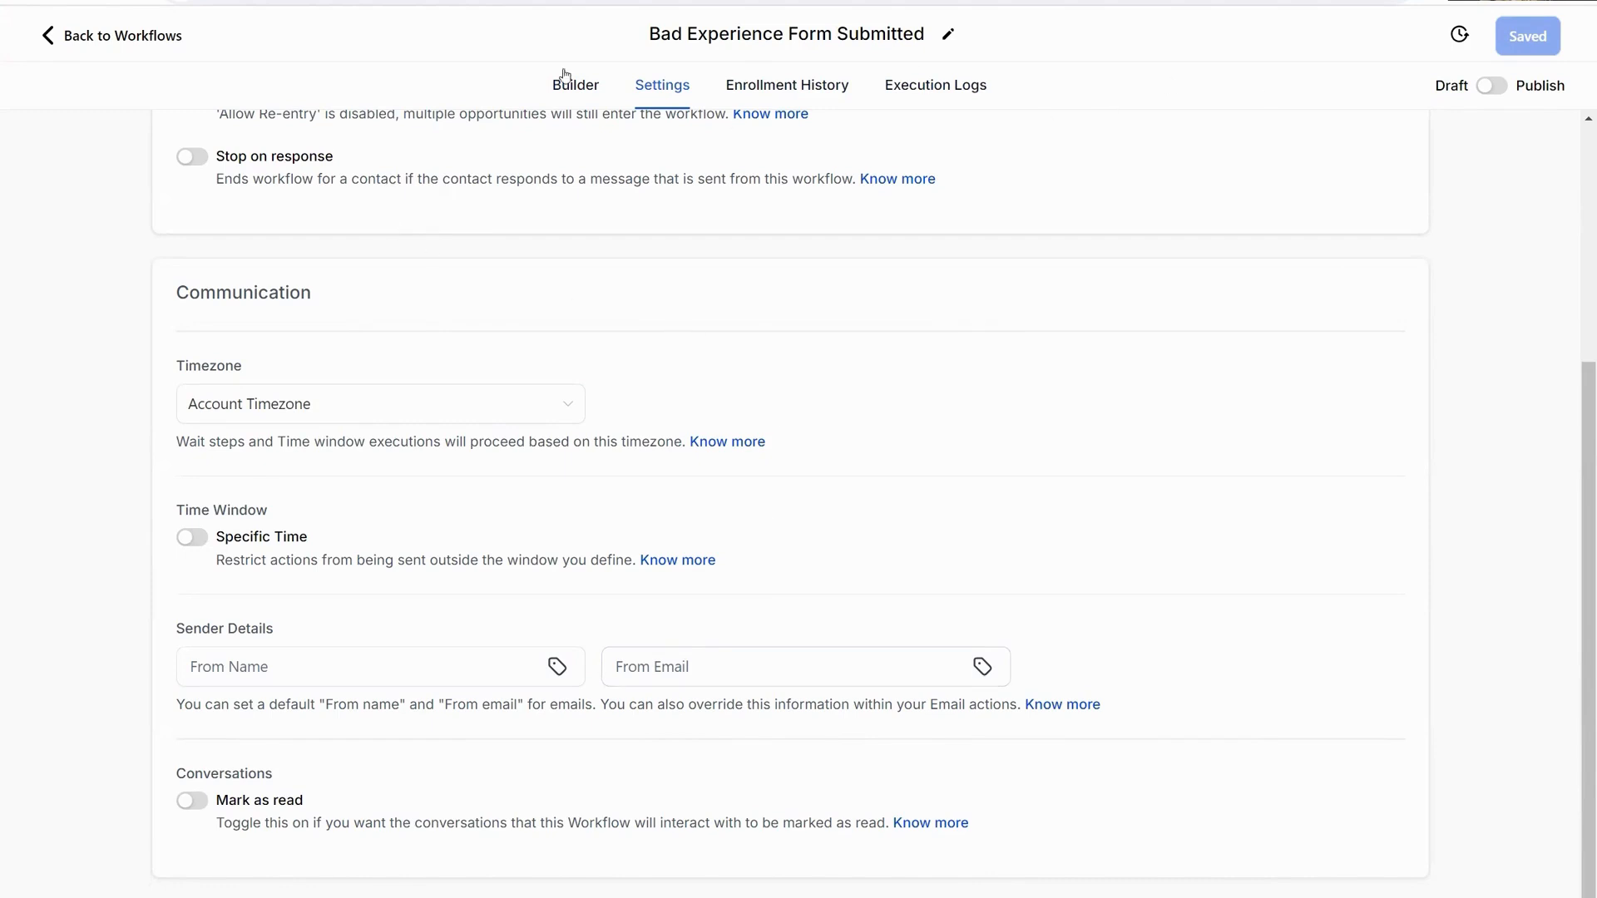
{"action": "left_click", "coordinate": [150, 36]}
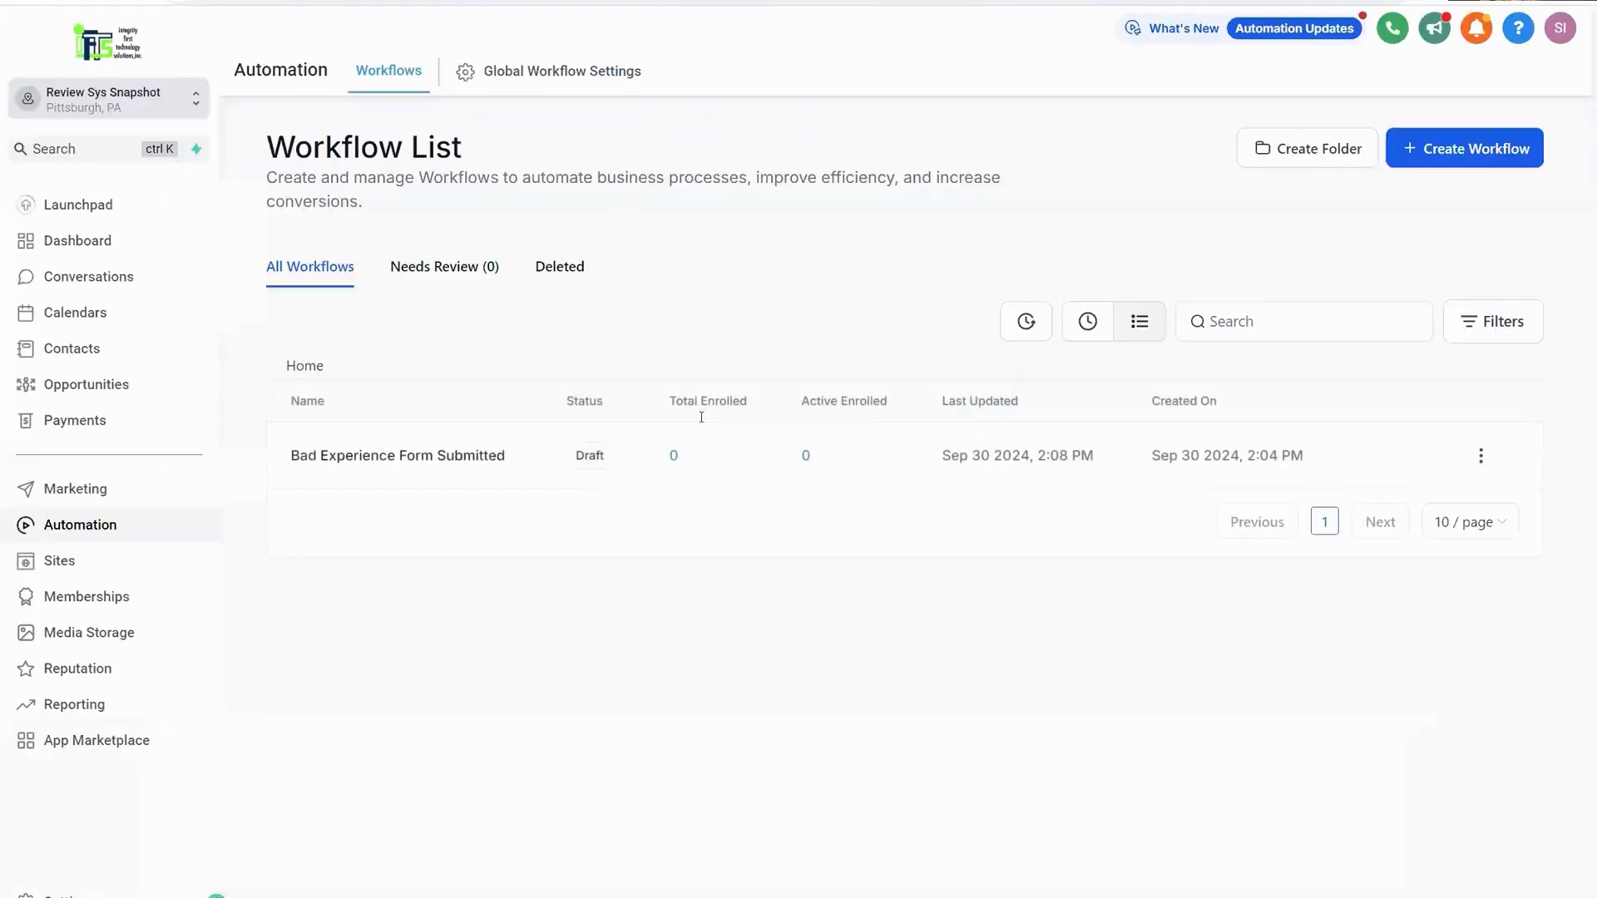
Switch the Bad Experience Form Submitted workflow from Draft to Published, save, and return to the list
{"action": "left_click", "coordinate": [416, 465]}
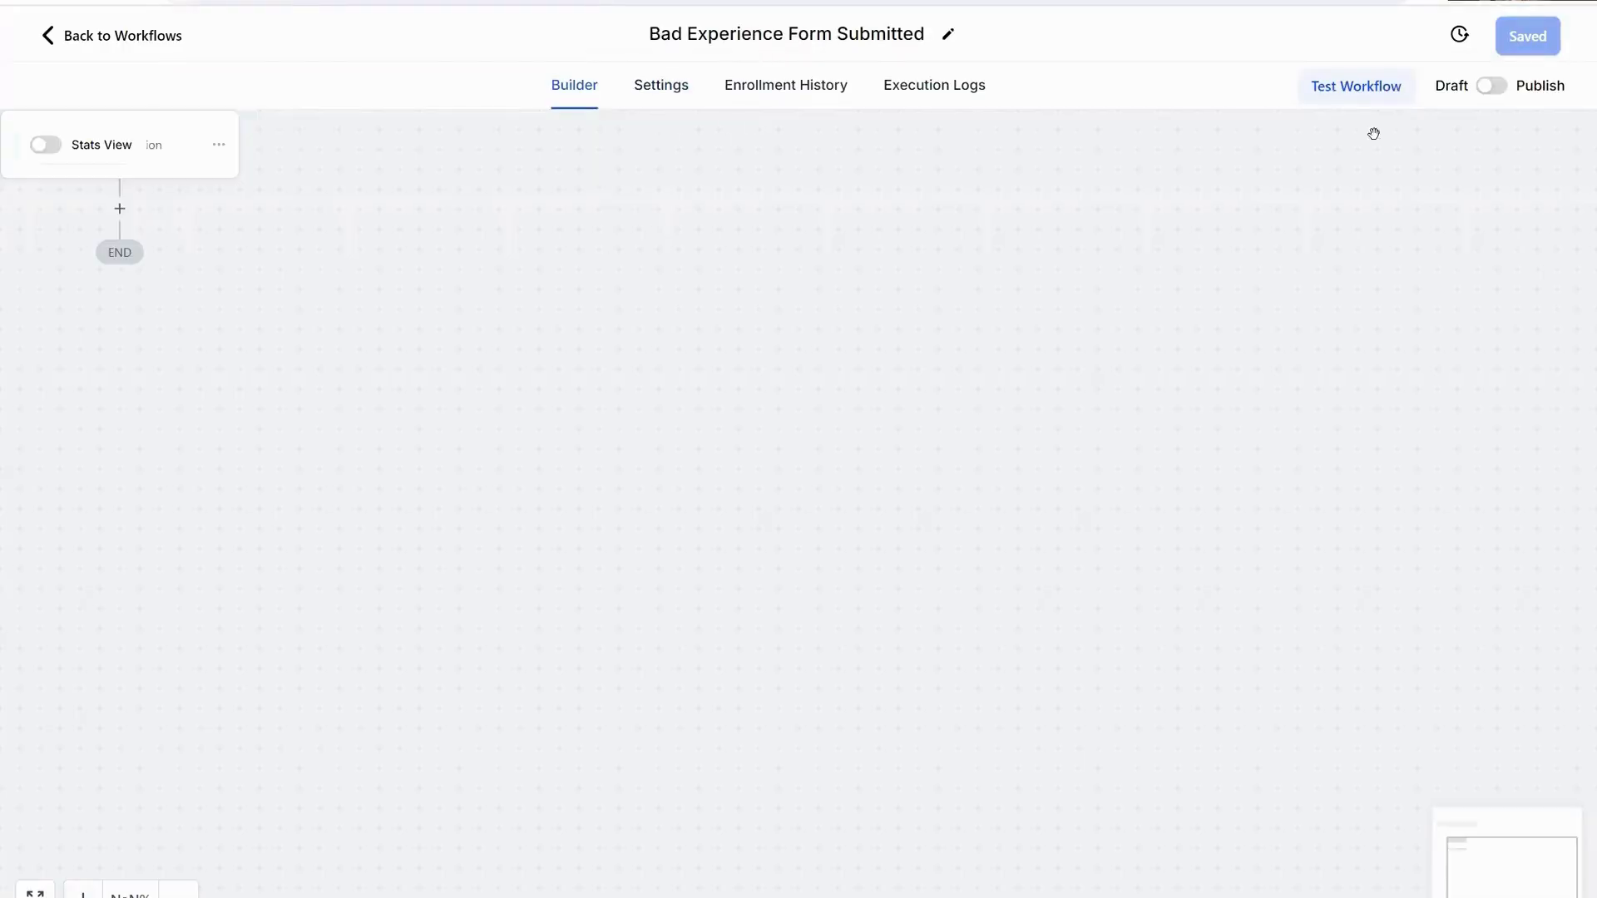
{"action": "left_click", "coordinate": [1490, 90]}
{"action": "left_click", "coordinate": [1527, 36]}
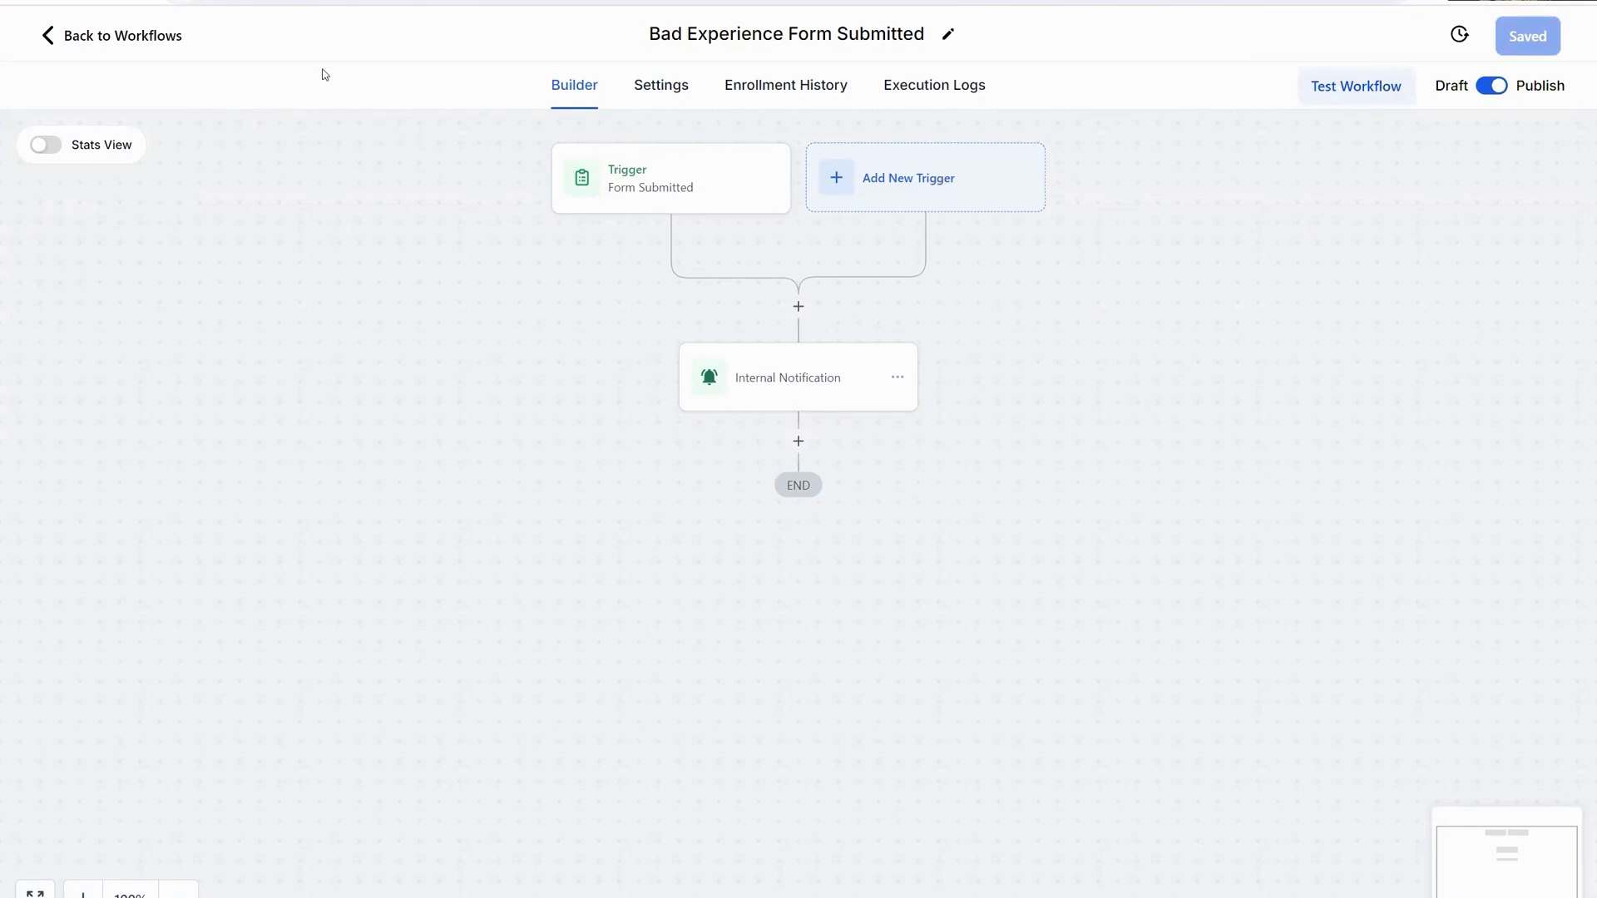
{"action": "left_click", "coordinate": [154, 50]}
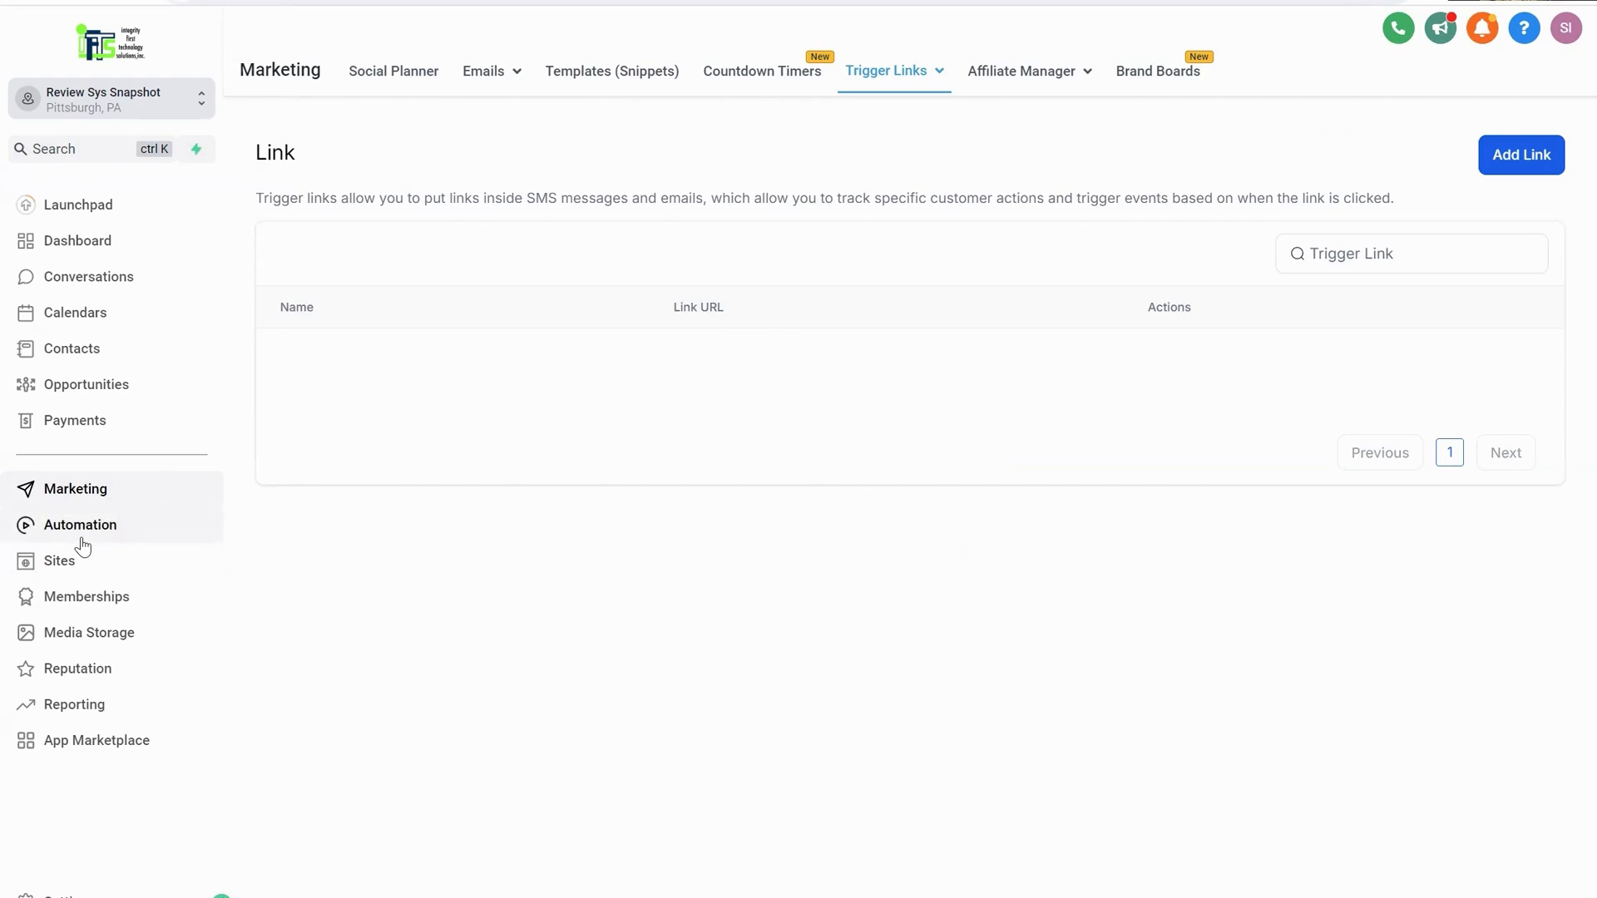
{"action": "left_click", "coordinate": [82, 561]}
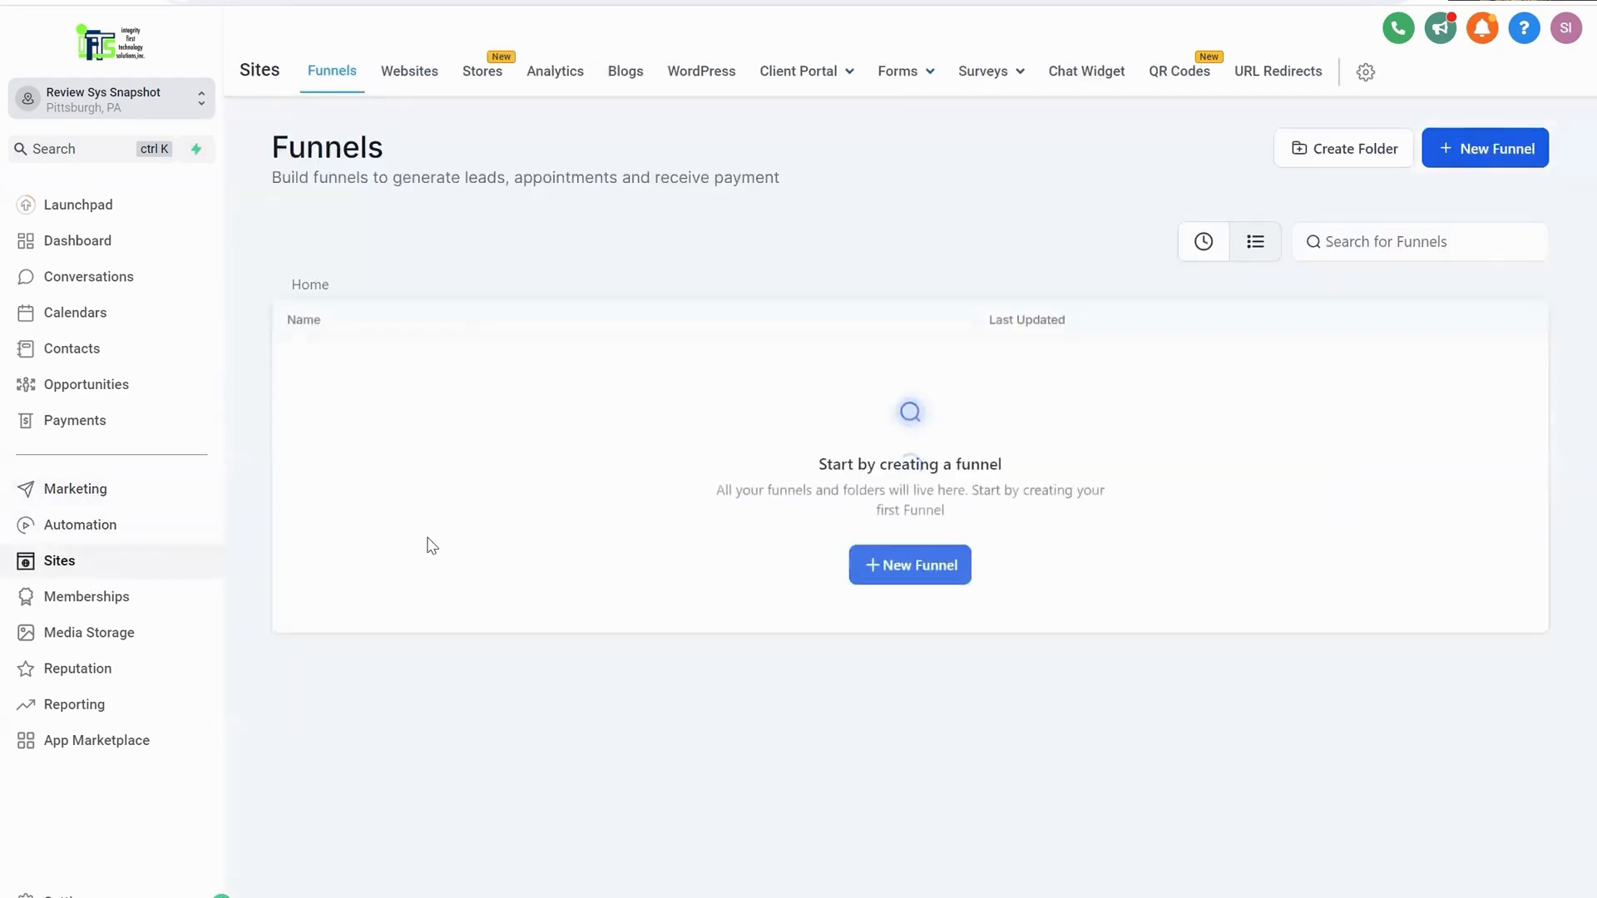
{"action": "left_click", "coordinate": [403, 81]}
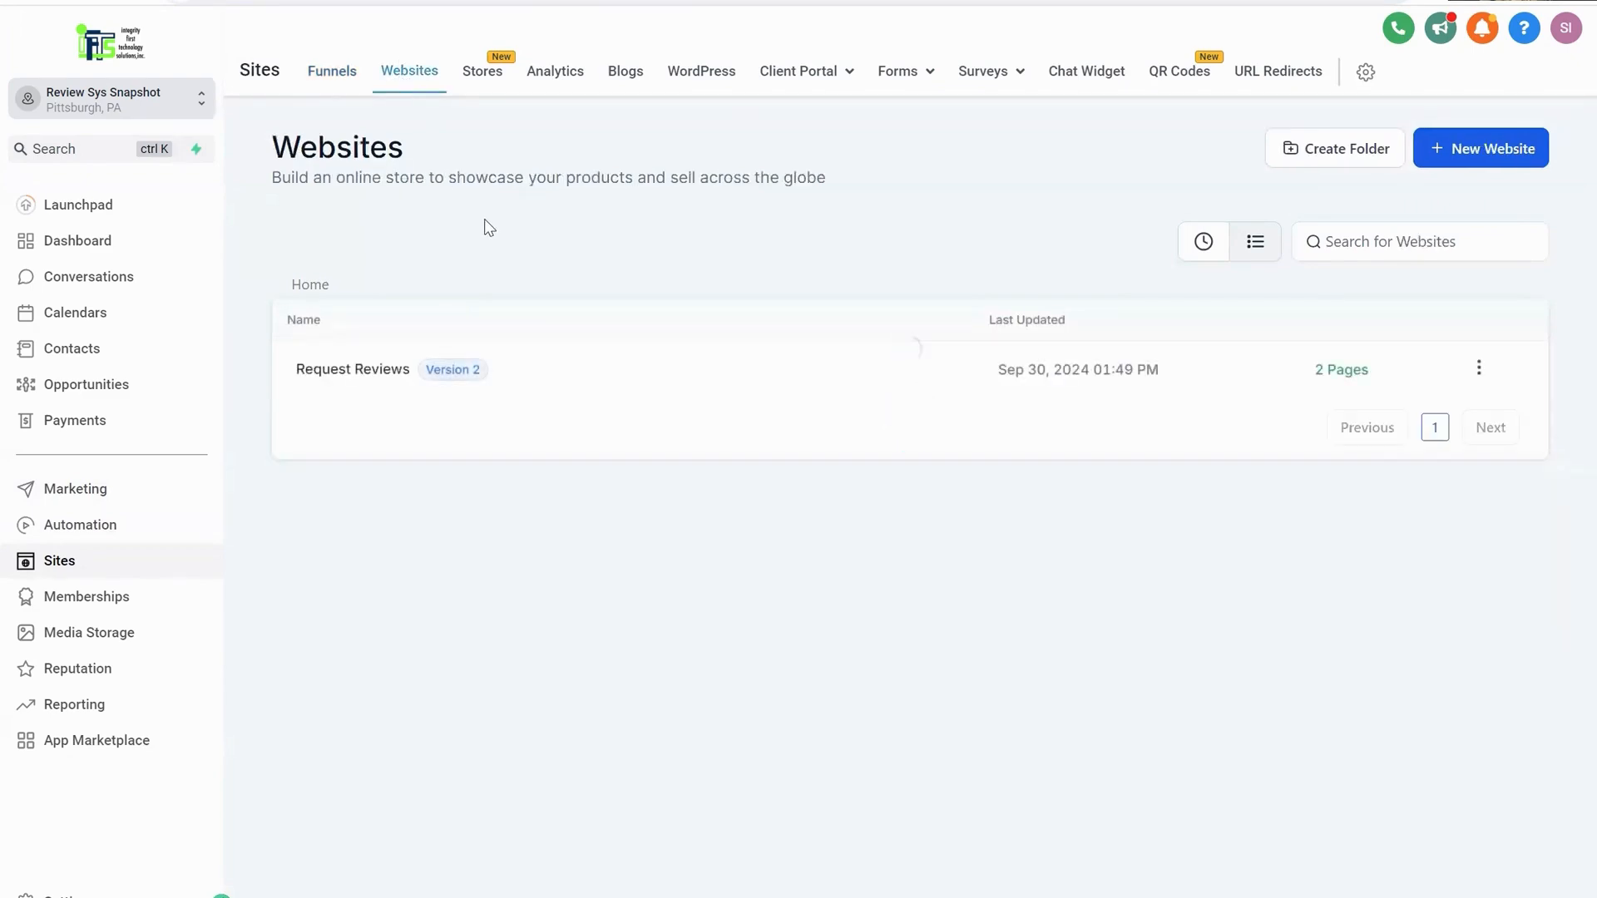
{"action": "left_click", "coordinate": [375, 376]}
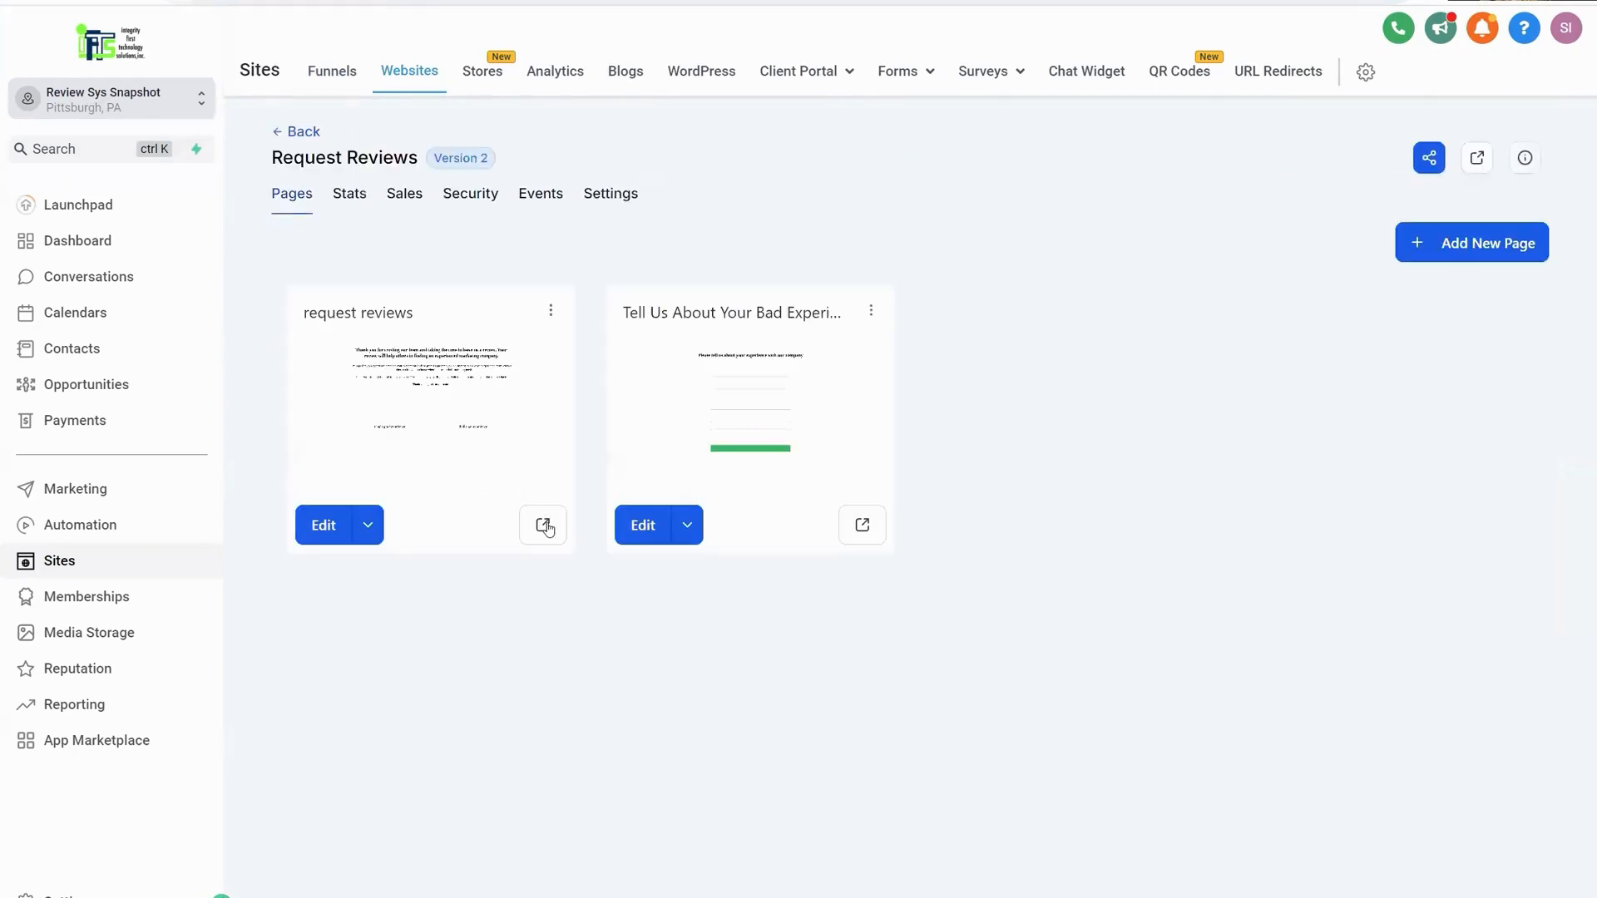
{"action": "left_click", "coordinate": [545, 528]}
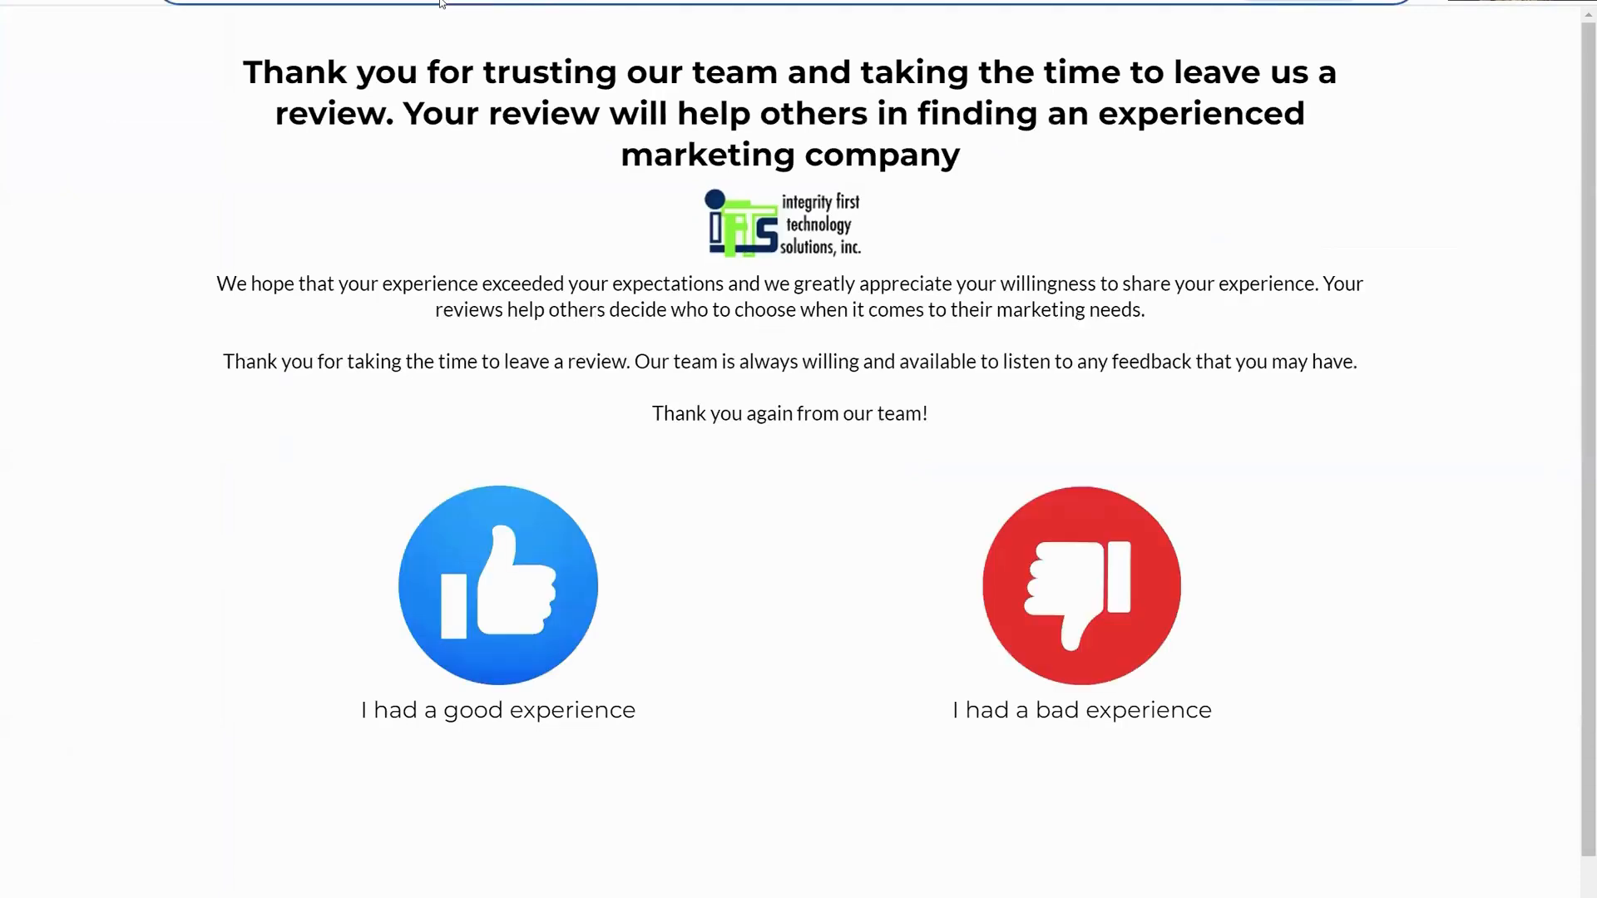
{"action": "key", "text": "ctrl+w"}
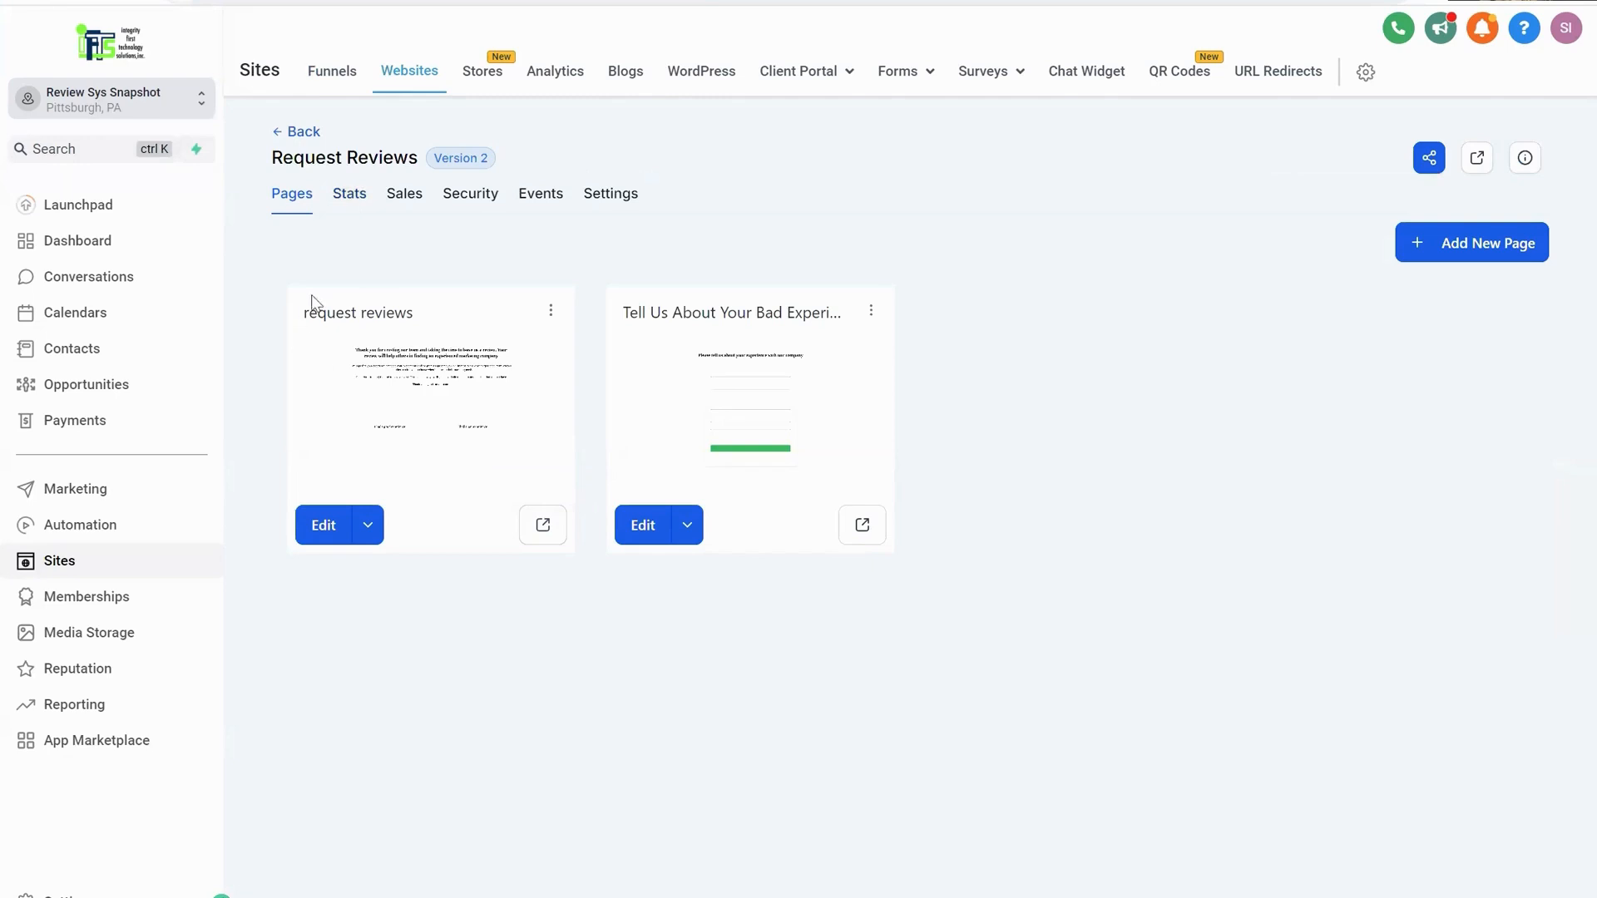
Create a 'Request Reviews' trigger link pointing to the pasted request-reviews-from-clients URL
{"action": "left_click", "coordinate": [133, 489]}
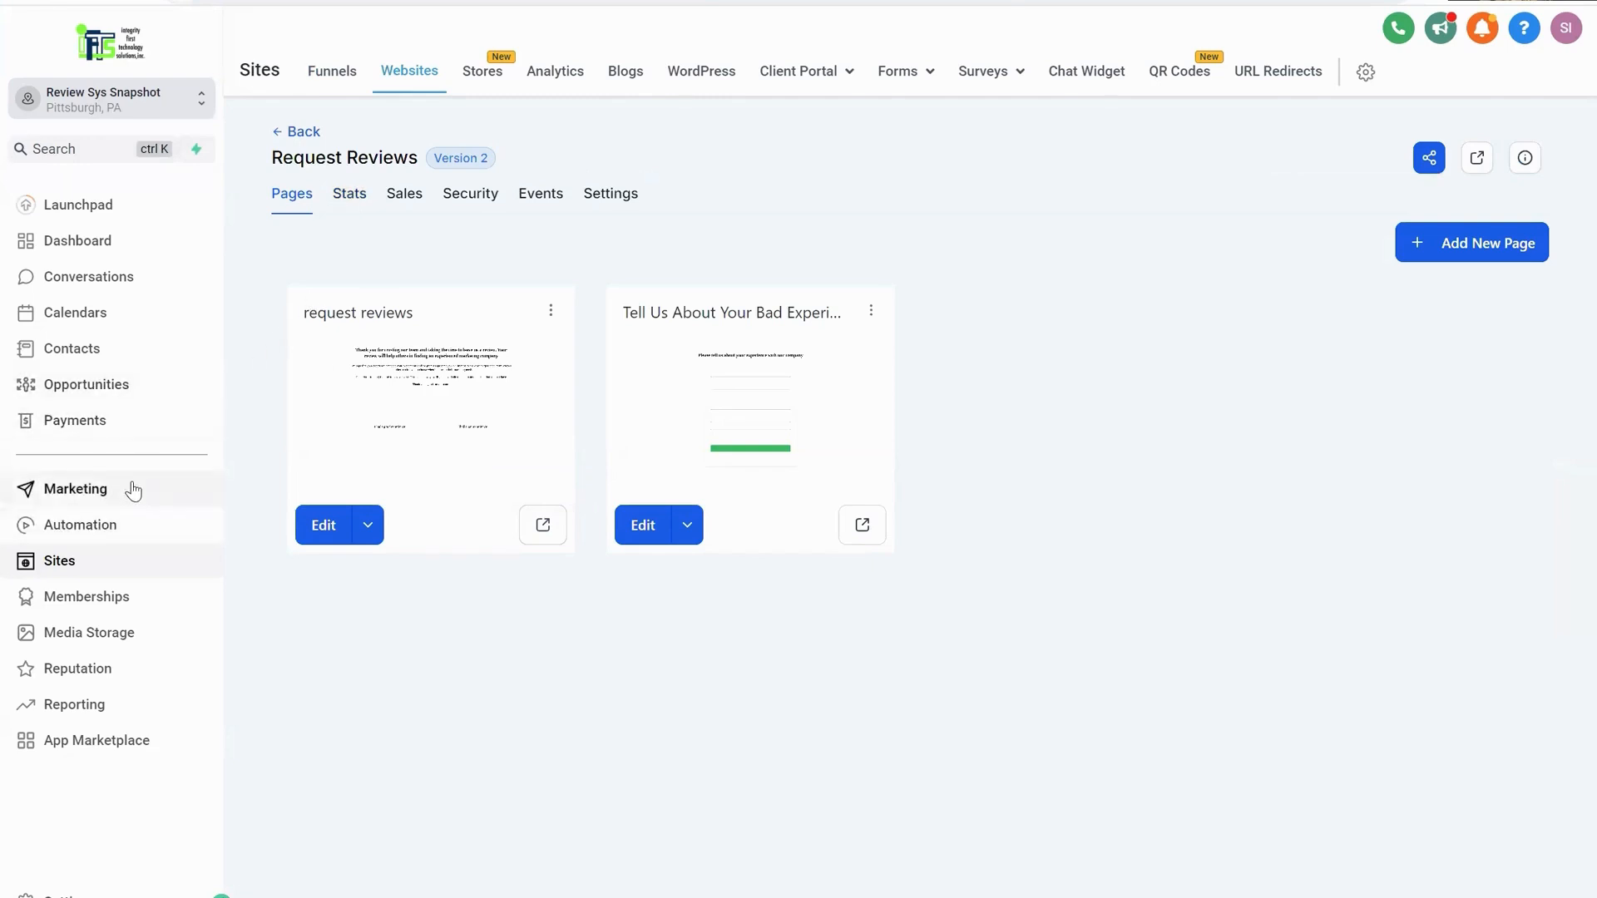
{"action": "mouse_move", "coordinate": [890, 72]}
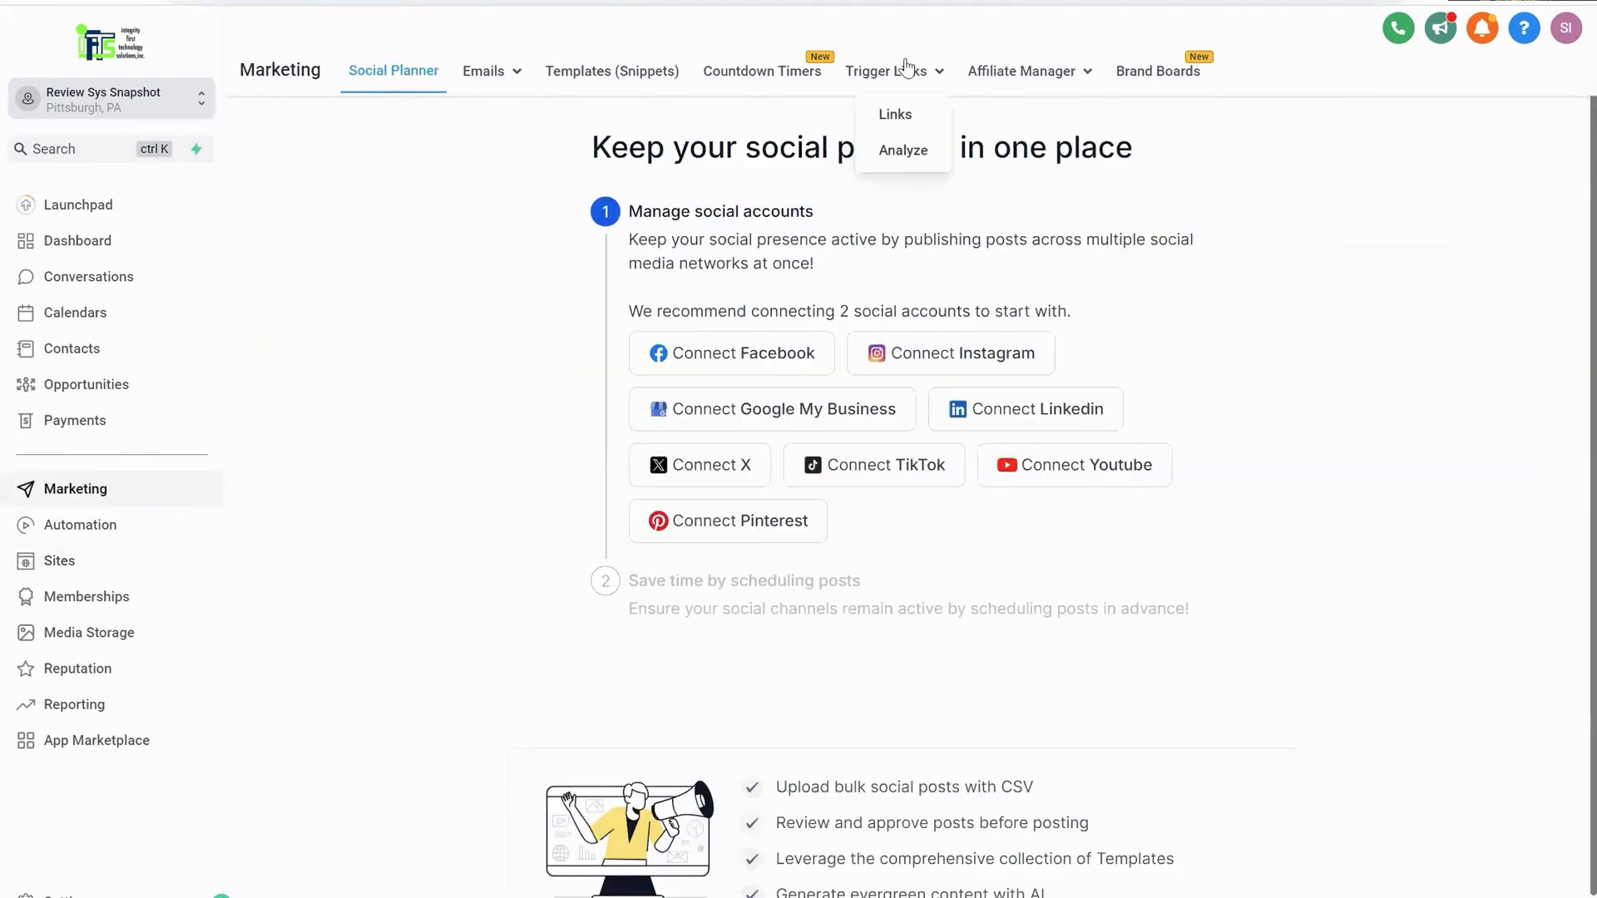
{"action": "left_click", "coordinate": [896, 111]}
{"action": "left_click", "coordinate": [1519, 155]}
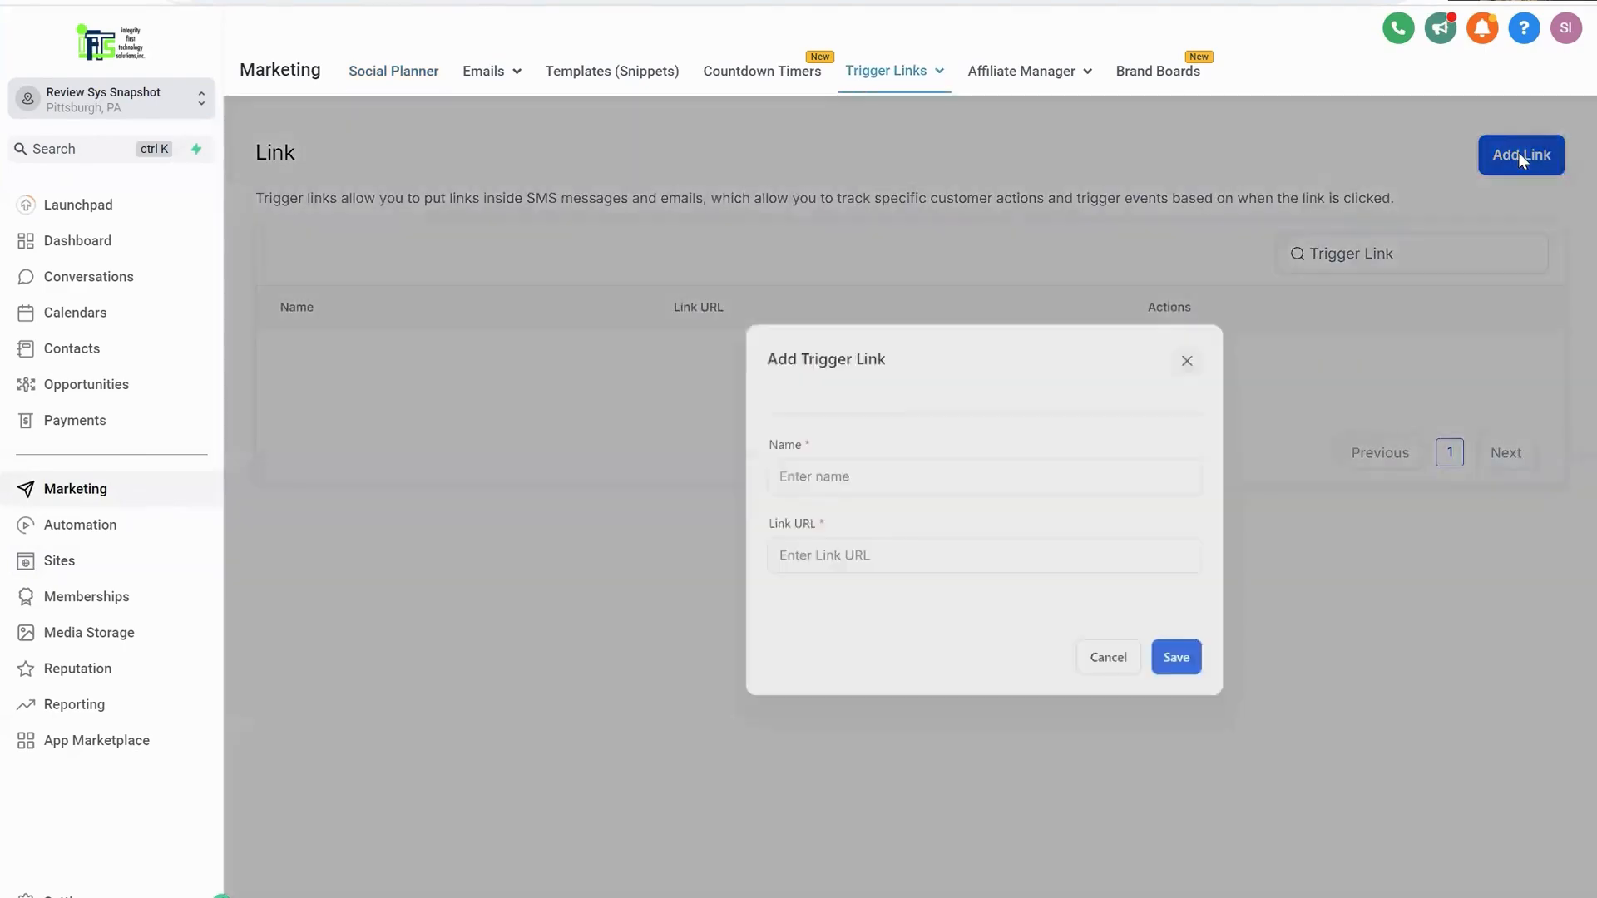
{"action": "left_click", "coordinate": [725, 616]}
{"action": "type", "text": "https://reviews.iftssandbox.link/request-reviews-from-clients"}
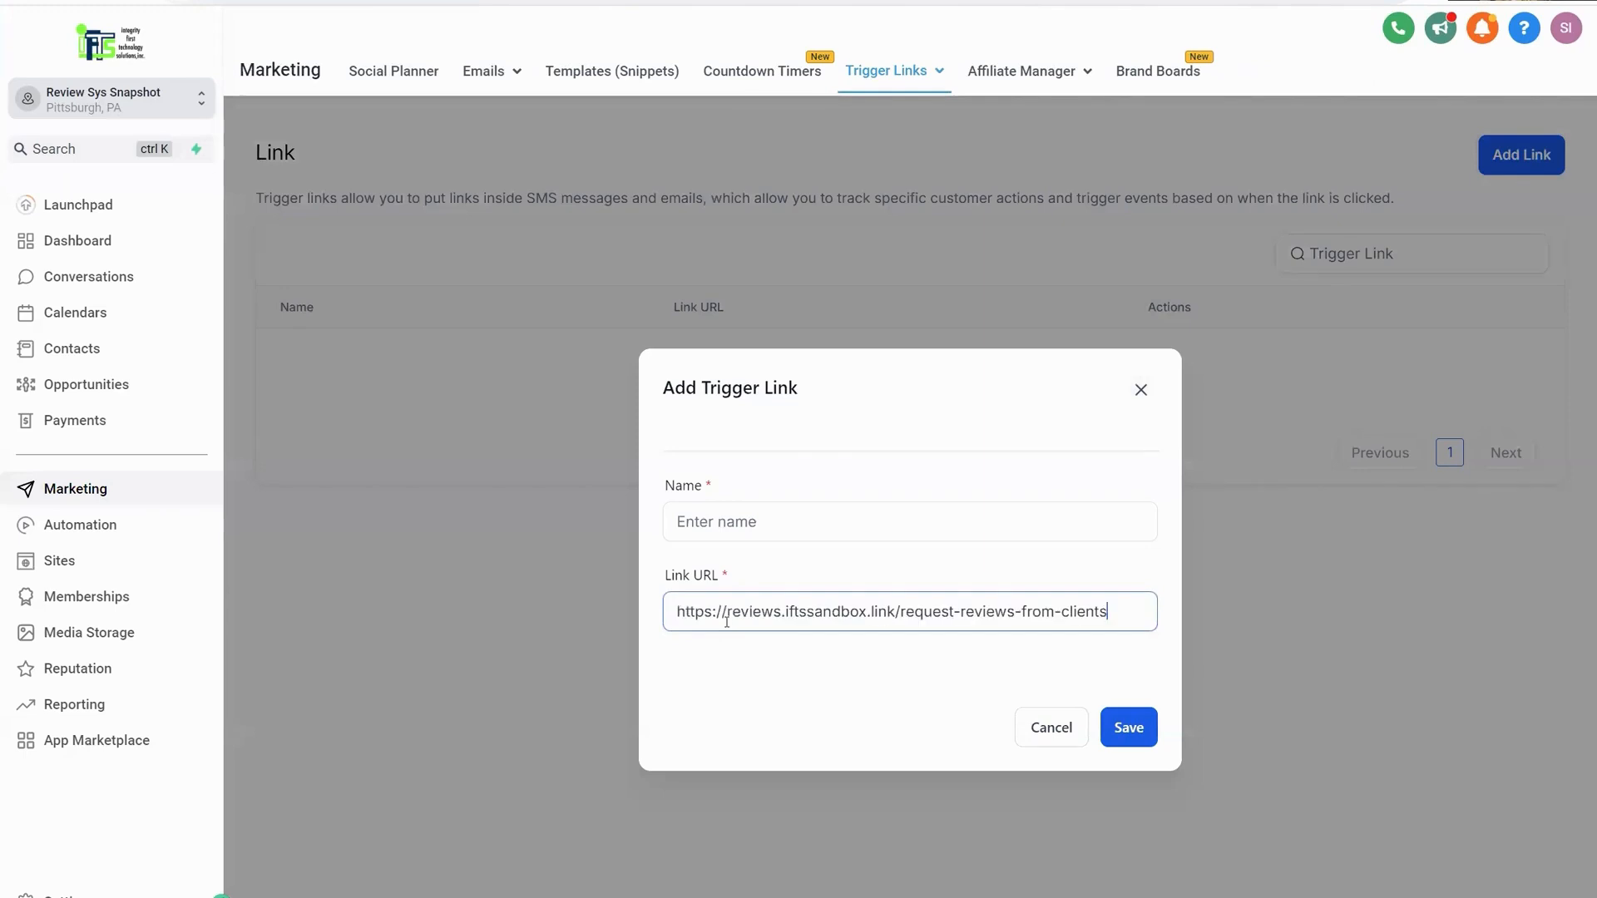
{"action": "left_click", "coordinate": [766, 522]}
{"action": "type", "text": "R"}
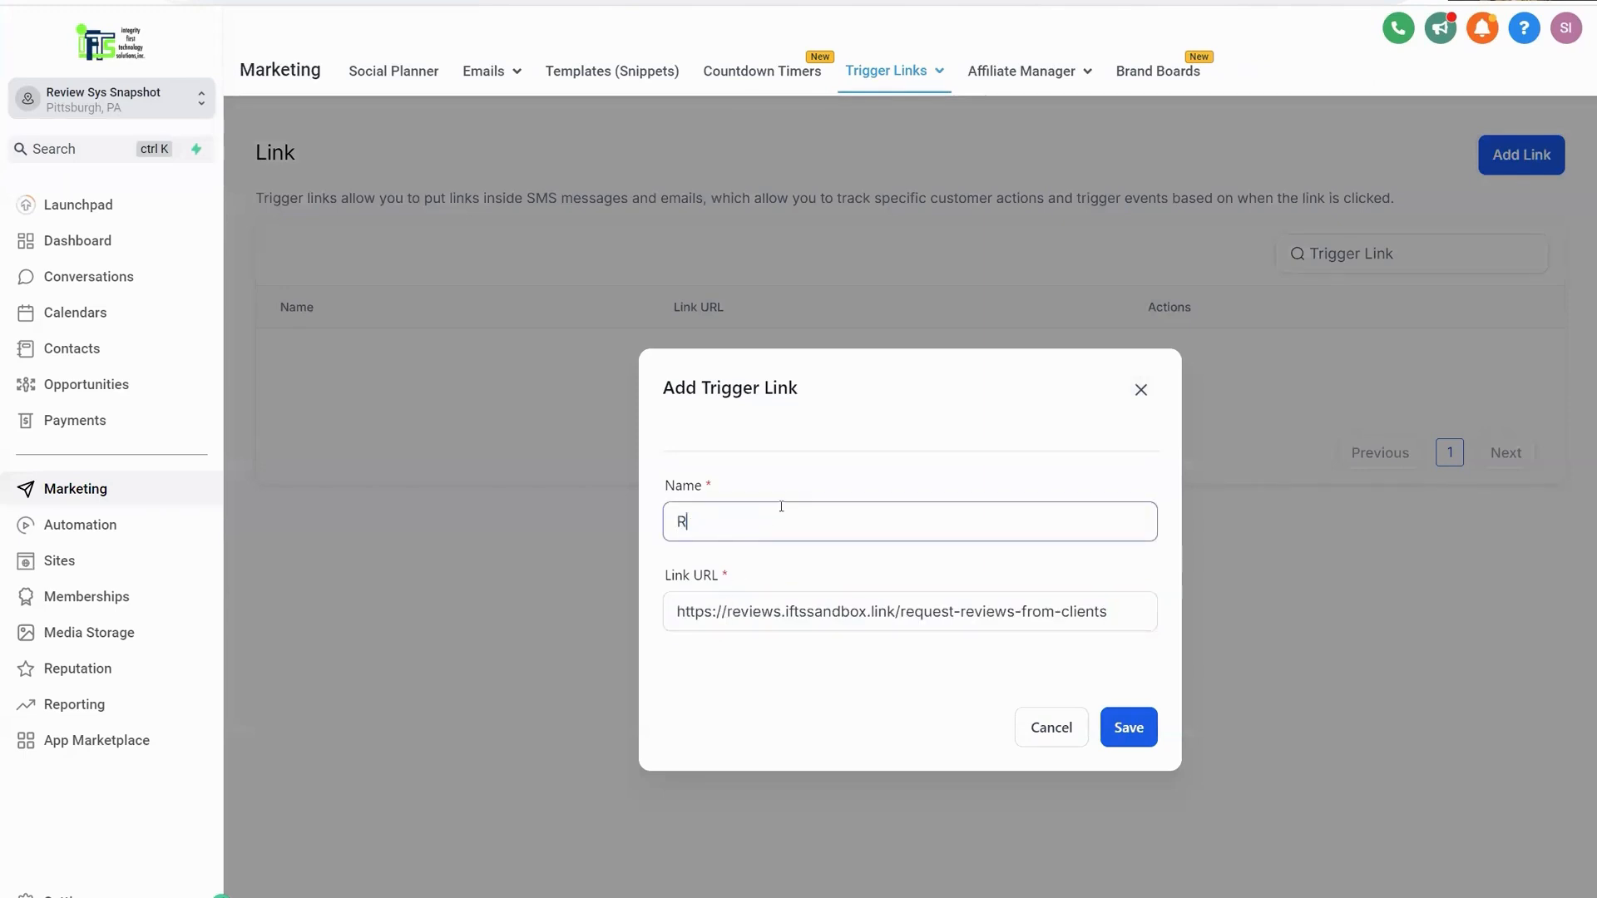
{"action": "type", "text": "equest Reviews"}
{"action": "left_click", "coordinate": [1152, 728]}
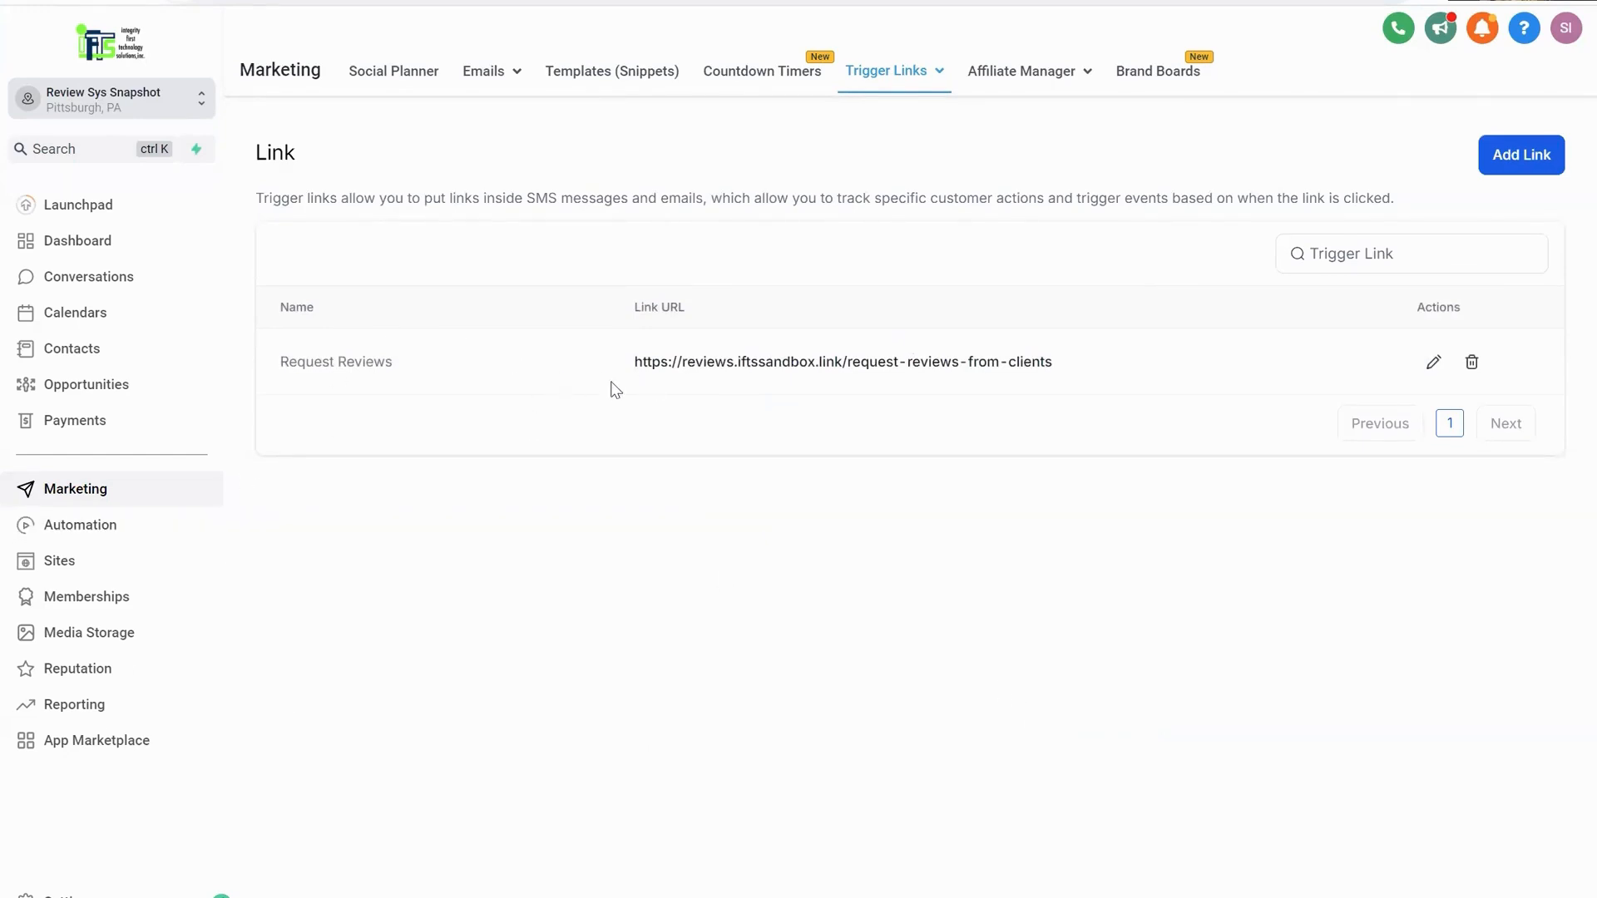
Add a second trigger link using the copied review URL as both its name and address
{"action": "left_click_drag", "start_coordinate": [629, 364], "coordinate": [1080, 346]}
{"action": "key", "text": "ctrl+c"}
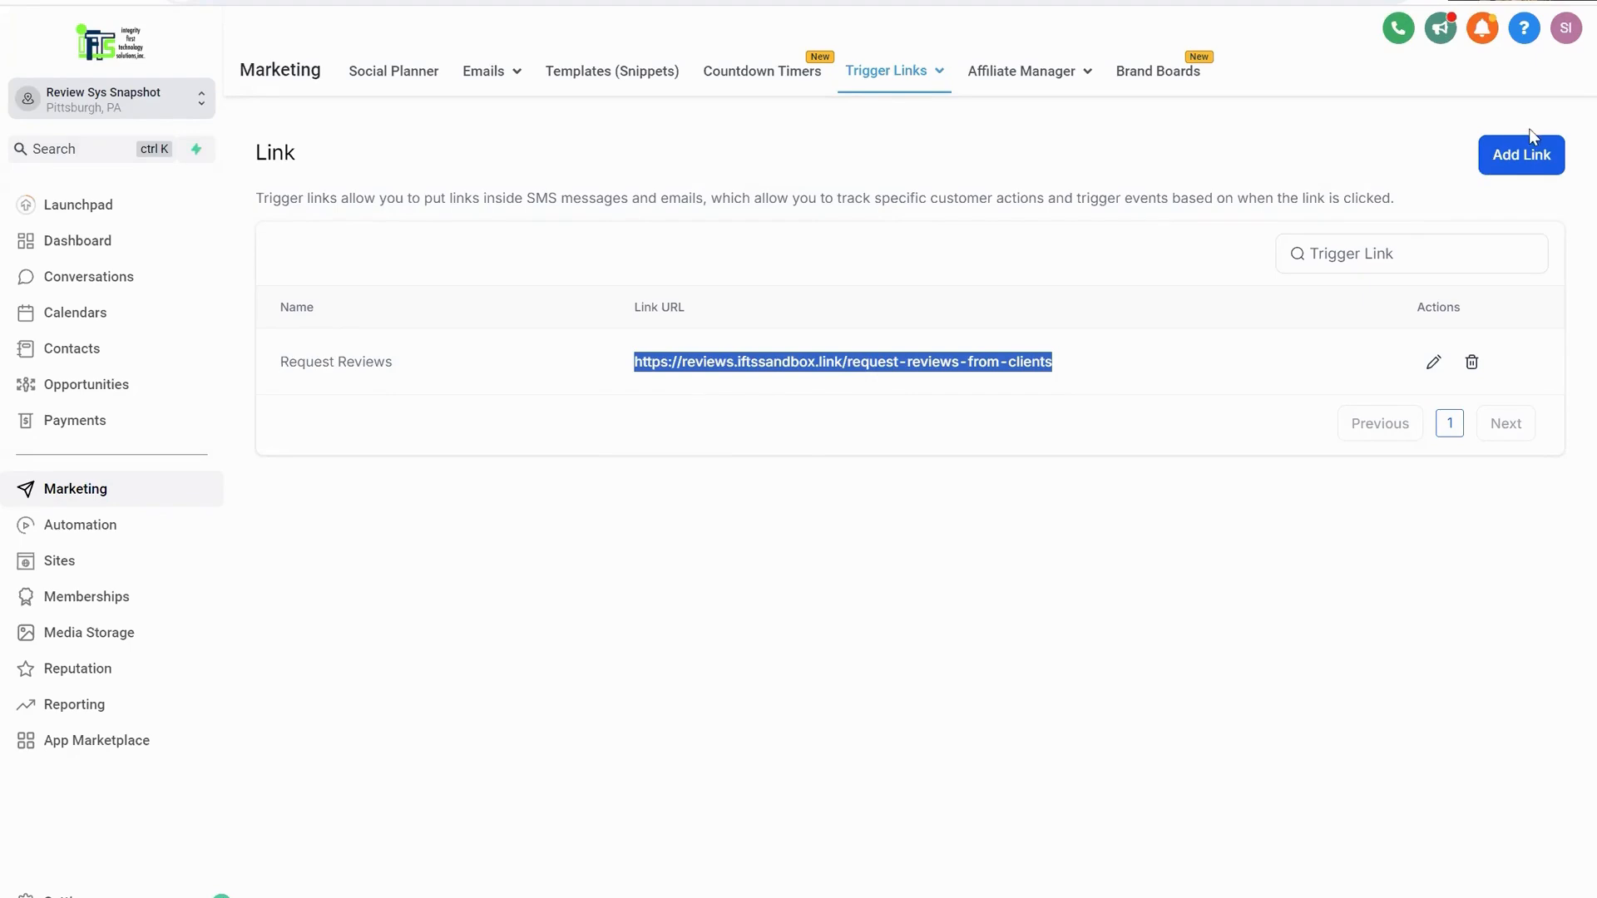
{"action": "left_click", "coordinate": [1523, 162]}
{"action": "left_click", "coordinate": [845, 524]}
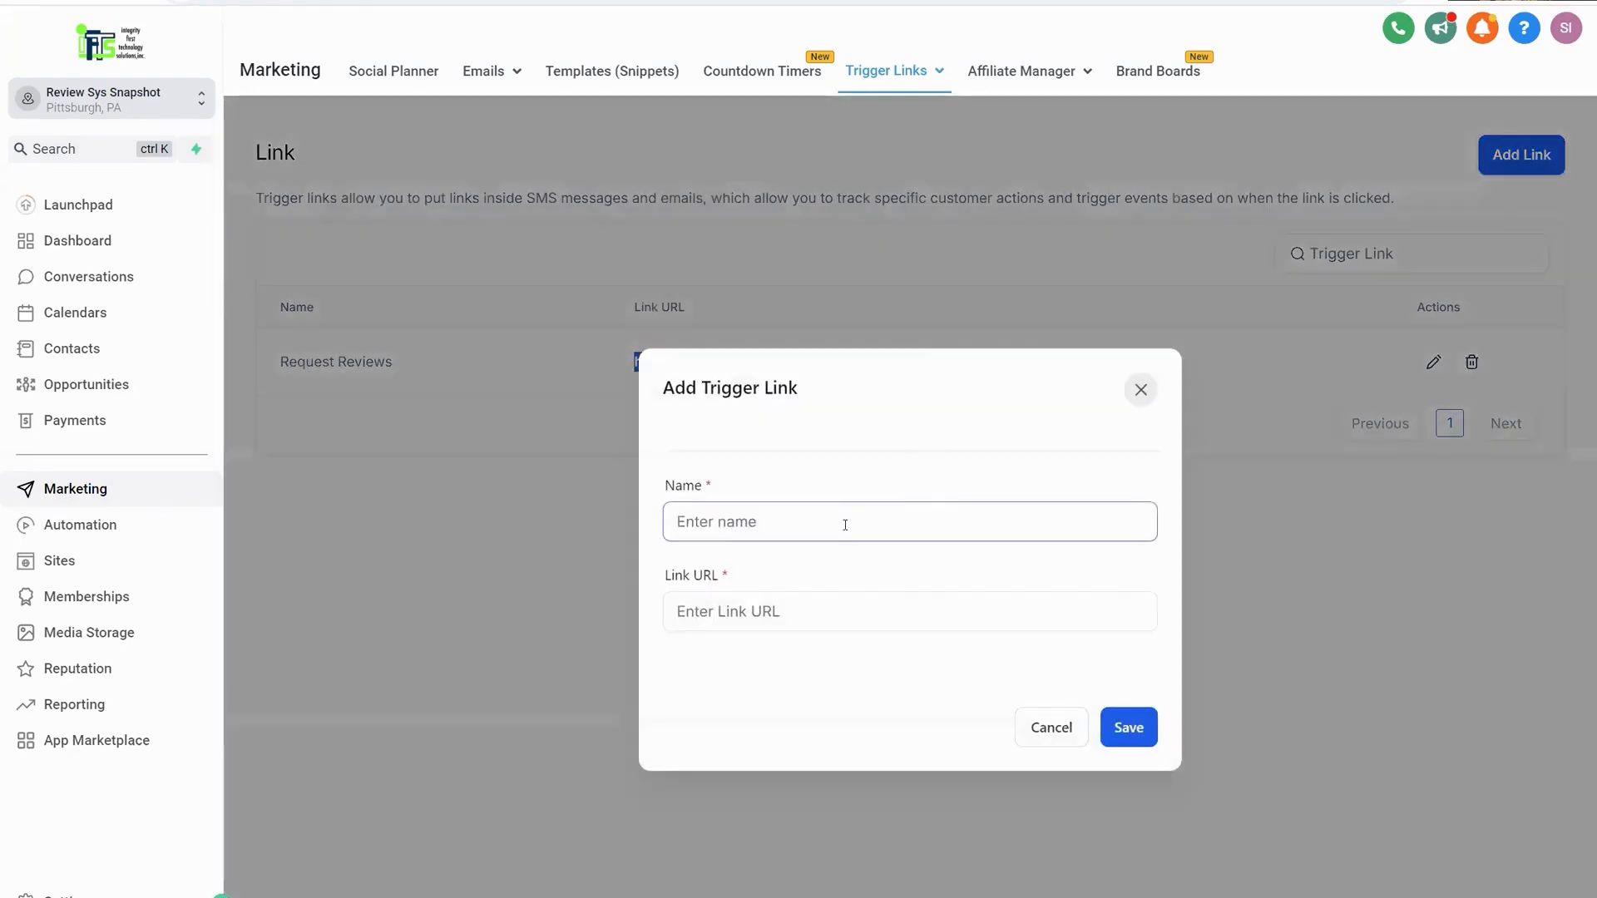
{"action": "key", "text": "ctrl+v"}
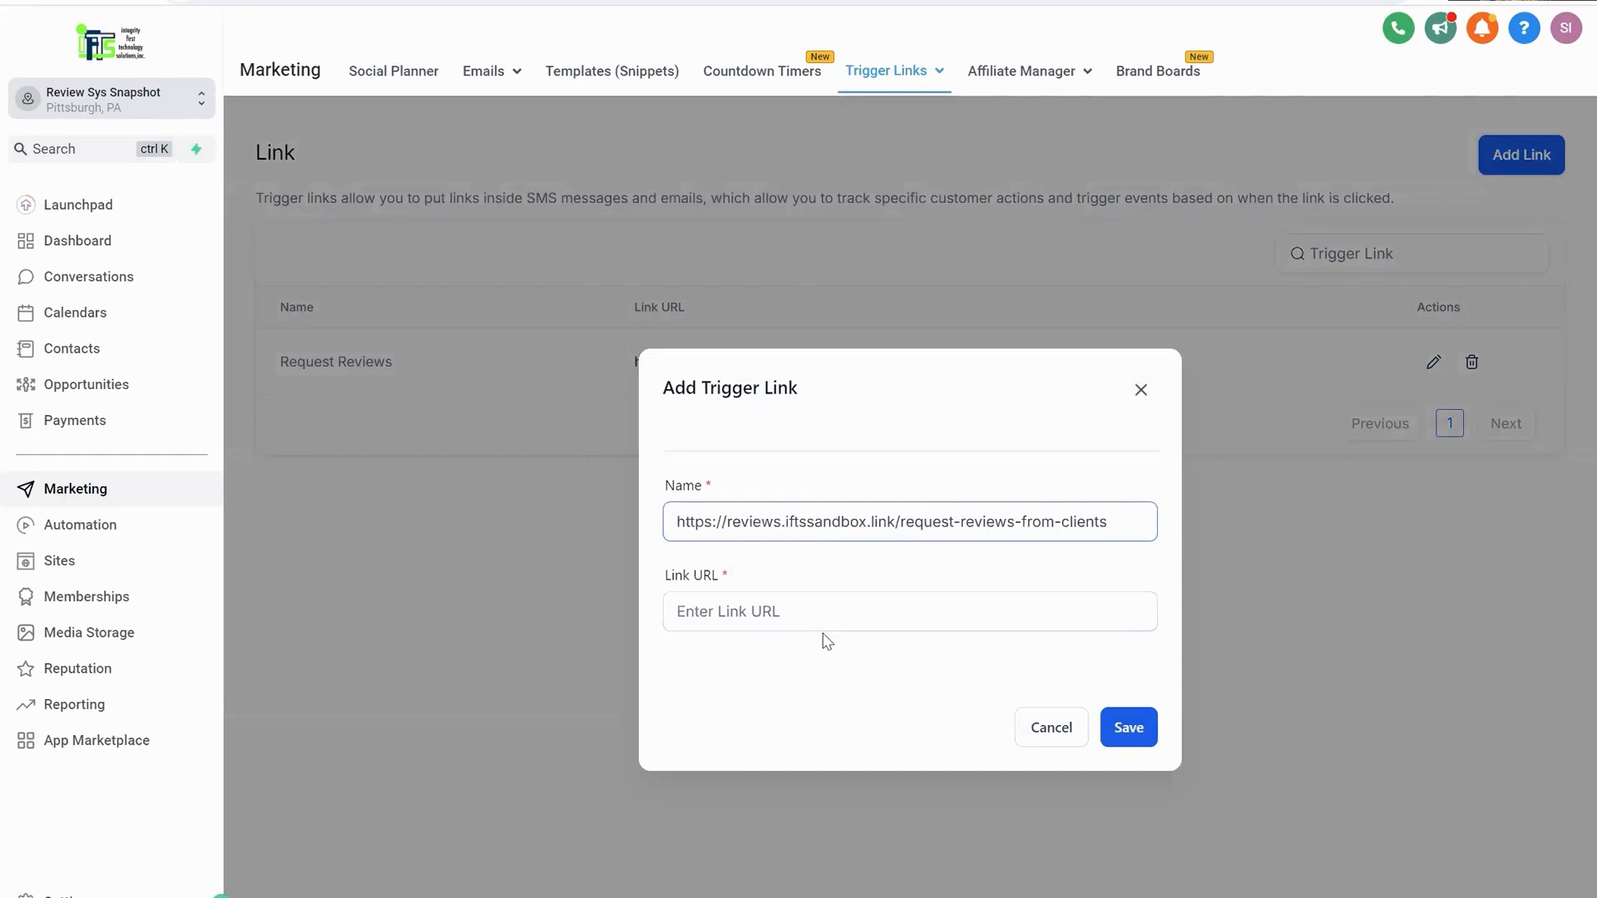
{"action": "left_click", "coordinate": [832, 597]}
{"action": "key", "text": "ctrl+v"}
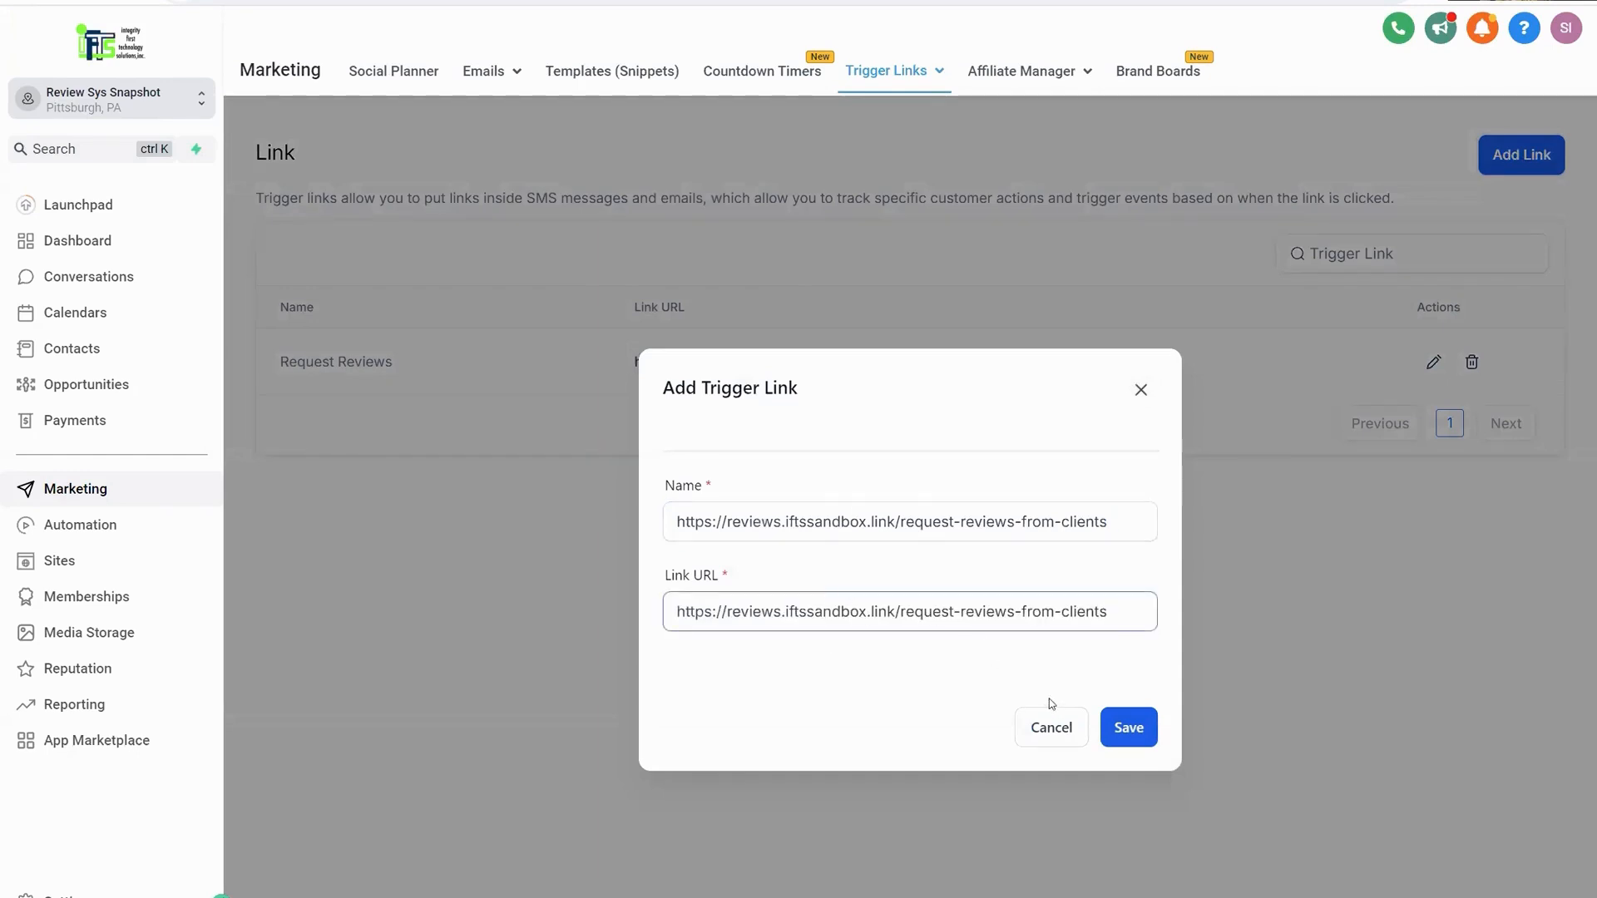
{"action": "left_click", "coordinate": [1120, 727]}
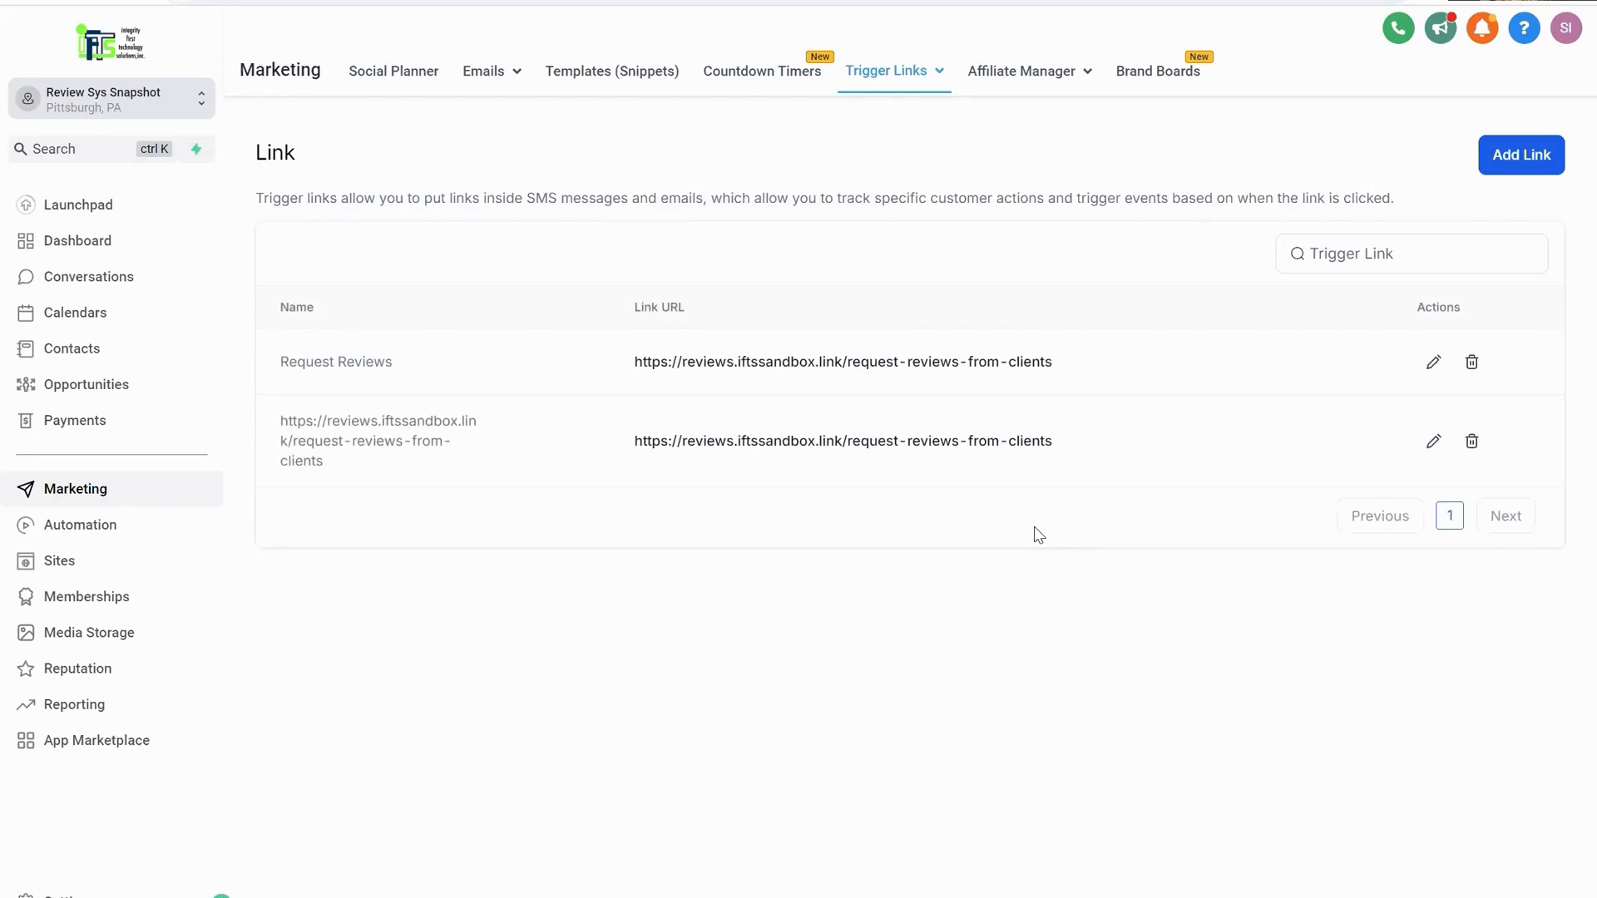
{"action": "left_click", "coordinate": [123, 531]}
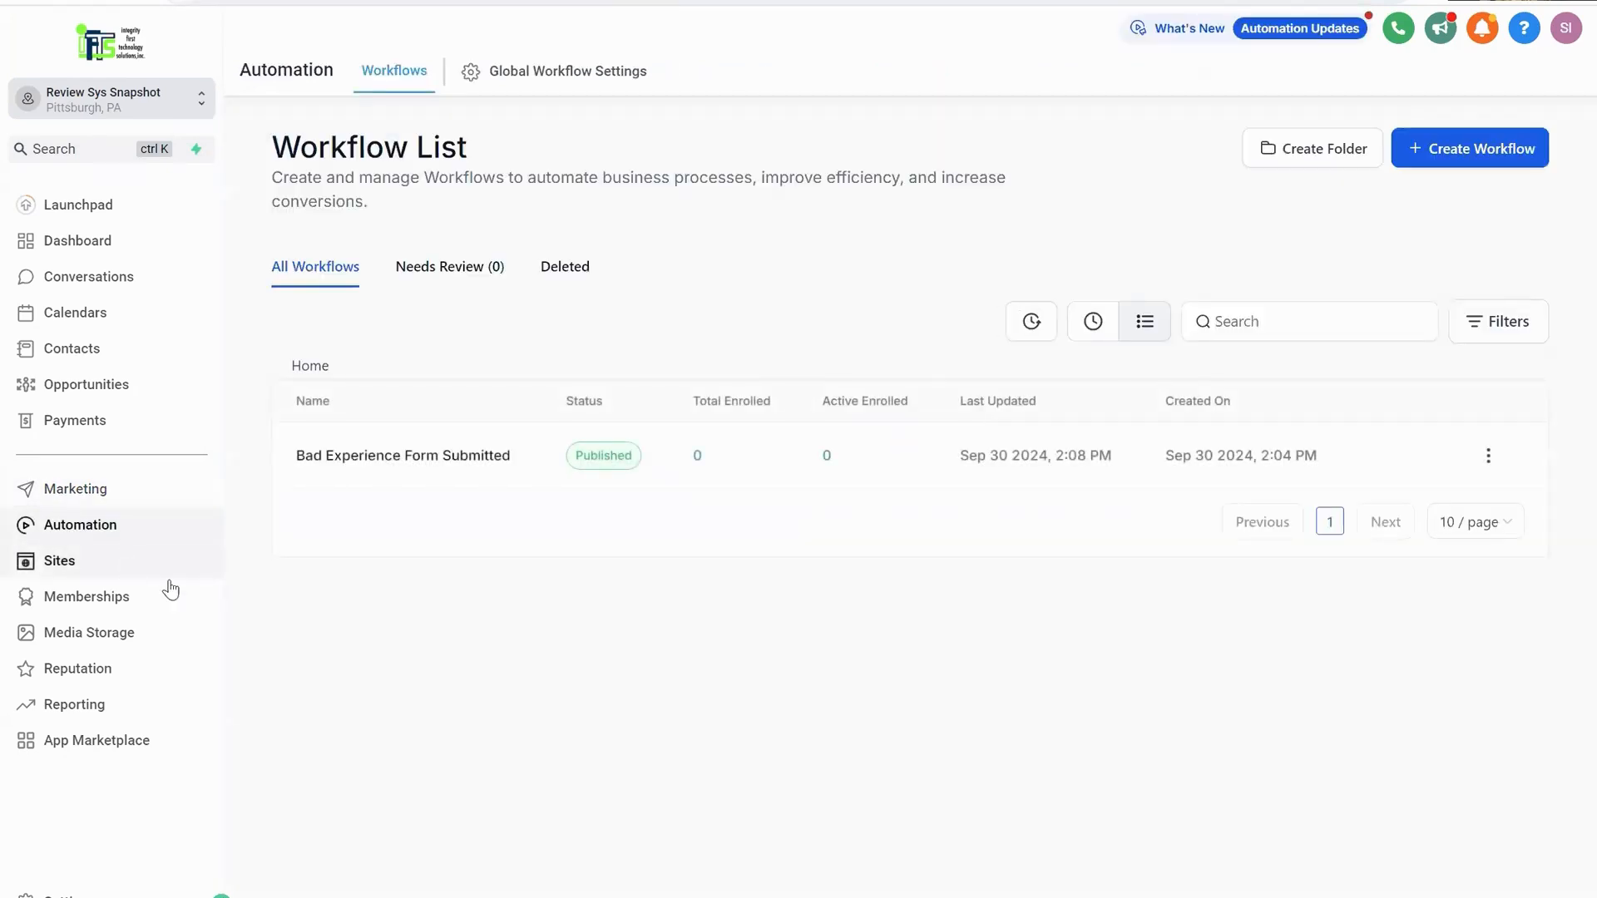
Create a workflow from scratch and title it 'Request Review'
{"action": "left_click", "coordinate": [1475, 148]}
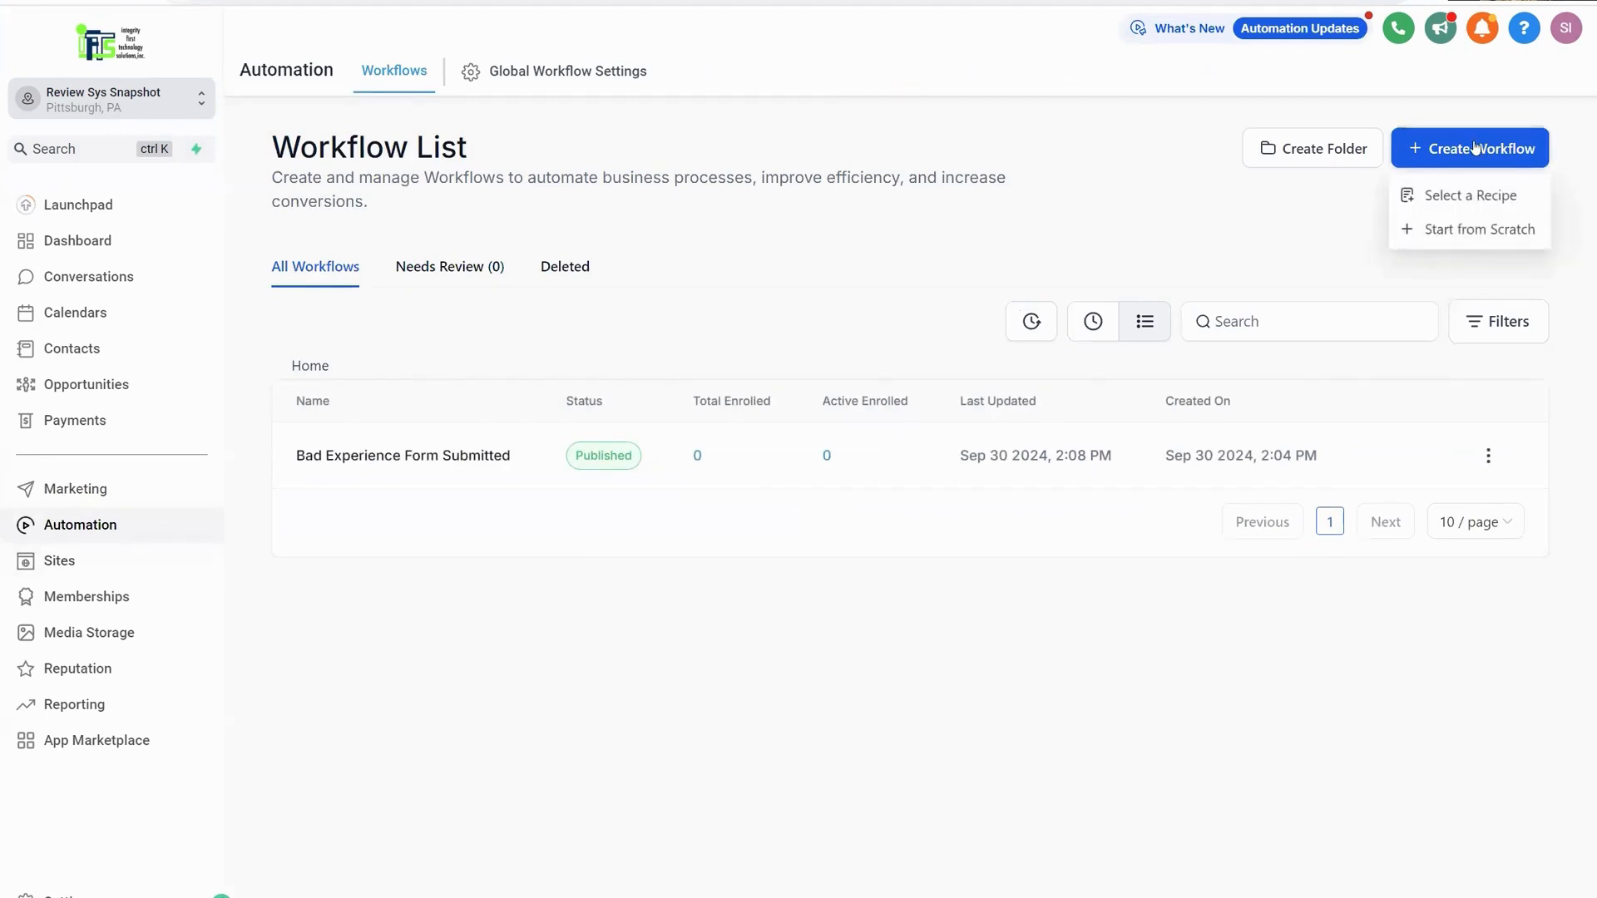
{"action": "left_click", "coordinate": [1489, 235]}
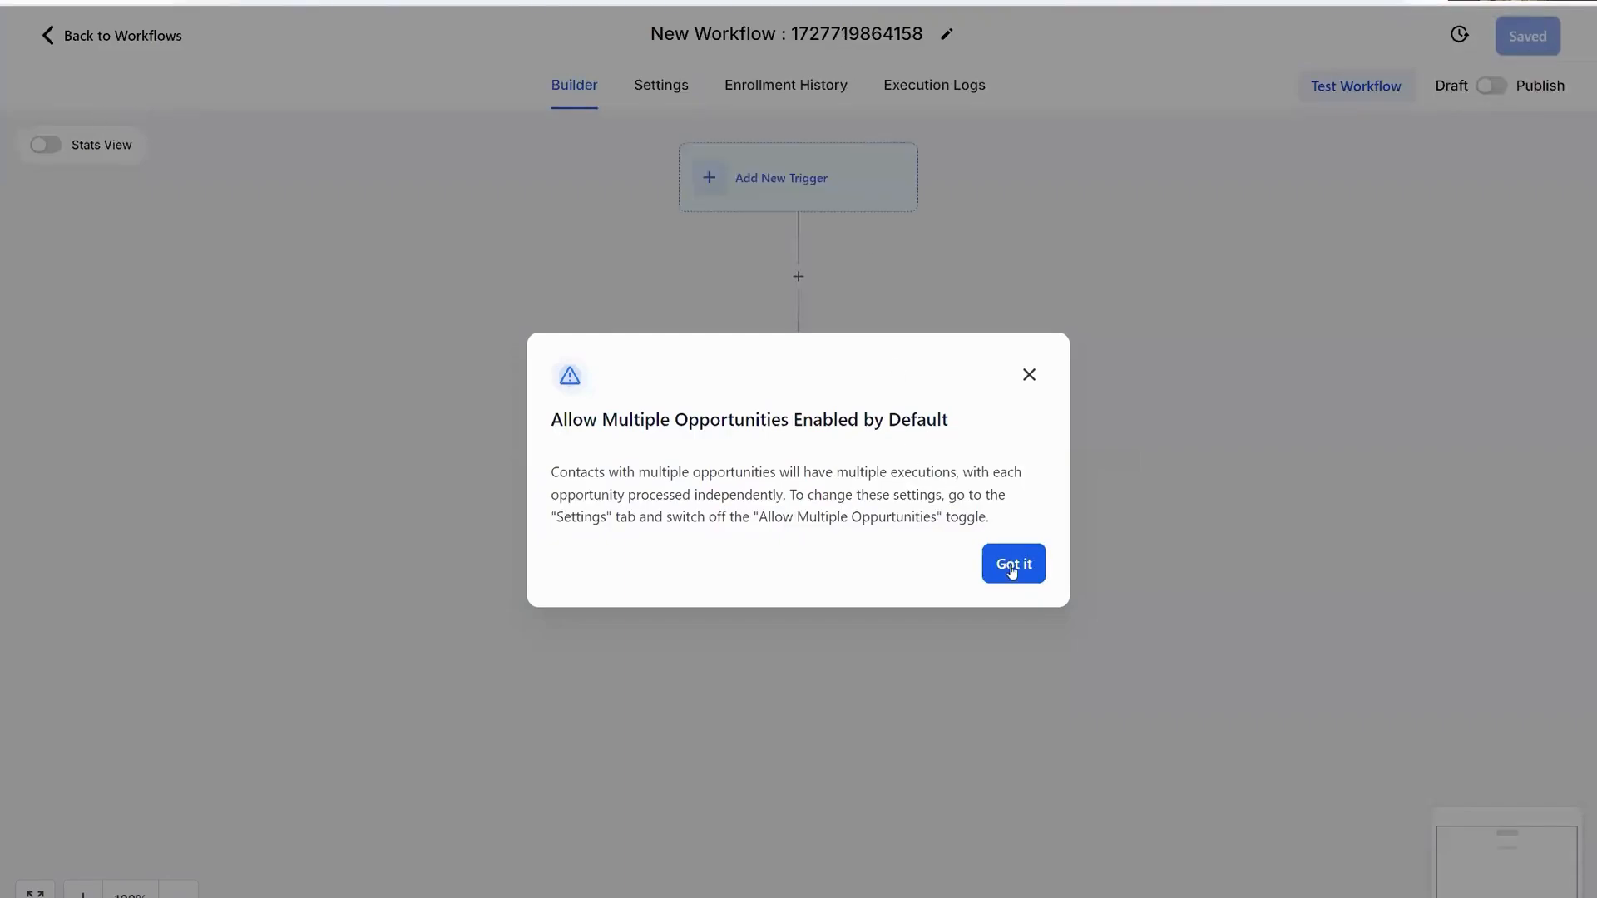
{"action": "left_click", "coordinate": [1014, 566]}
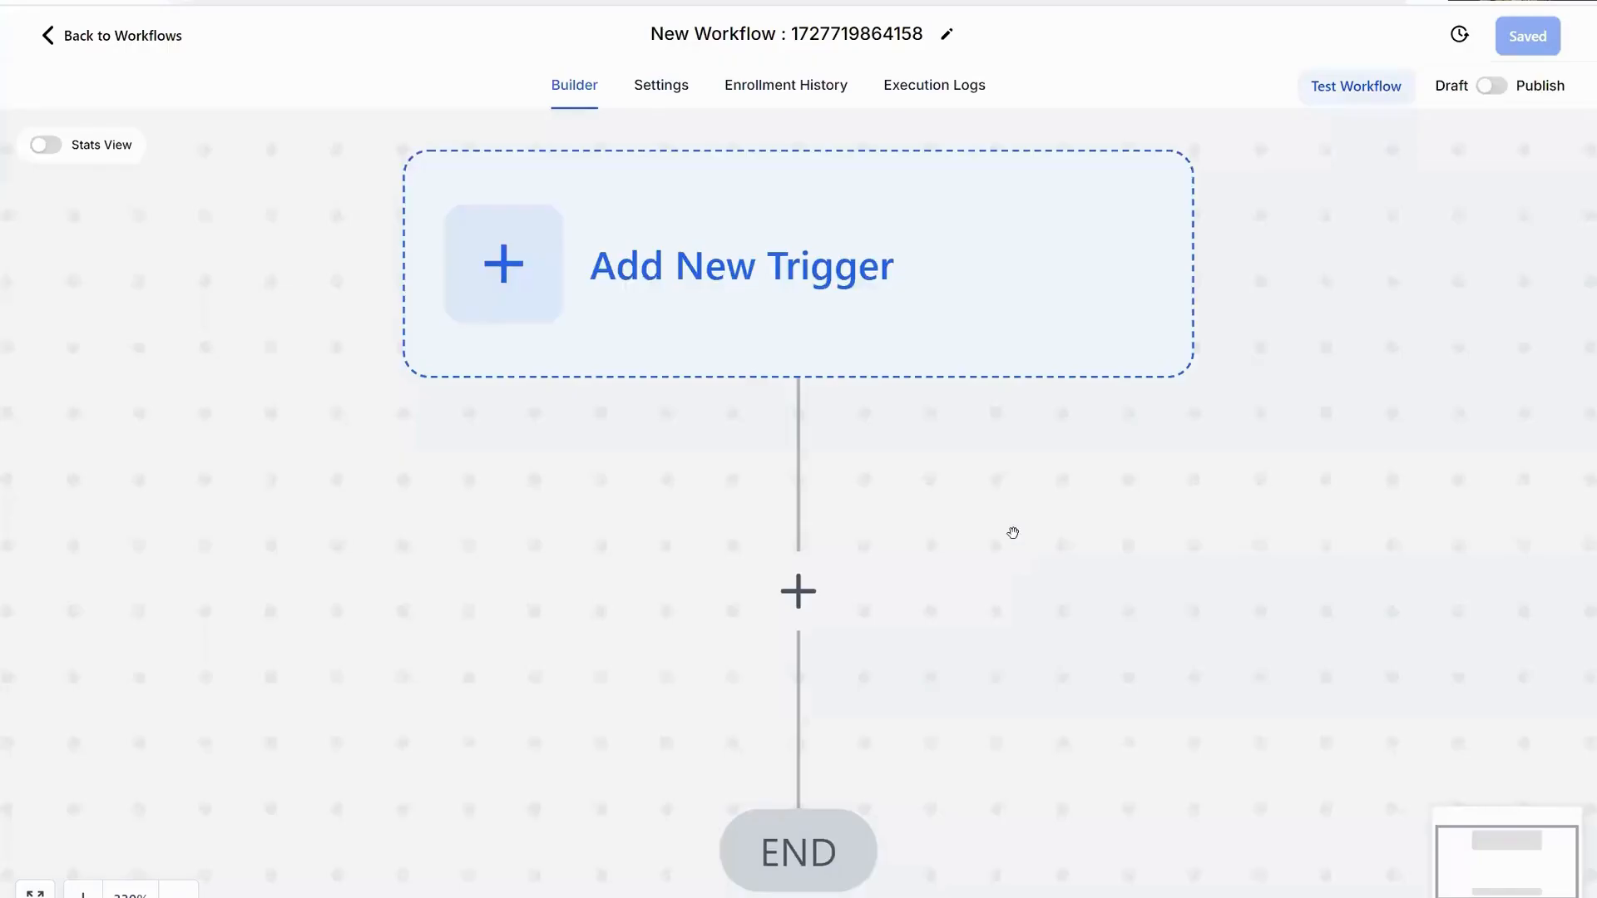
{"action": "left_click", "coordinate": [846, 32]}
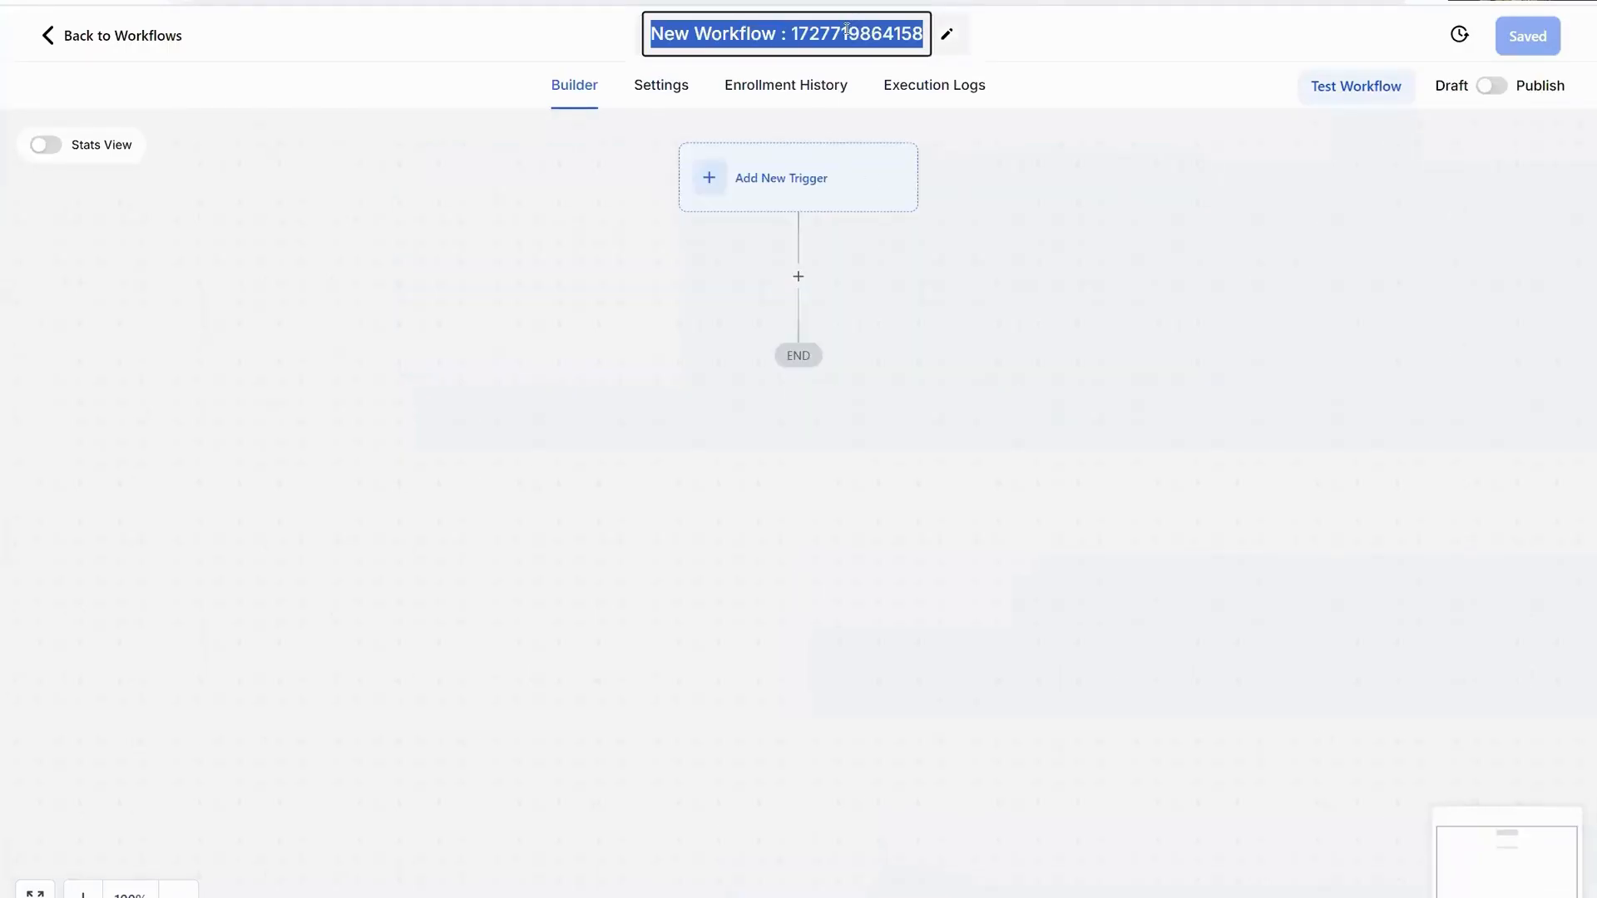
{"action": "type", "text": "R"}
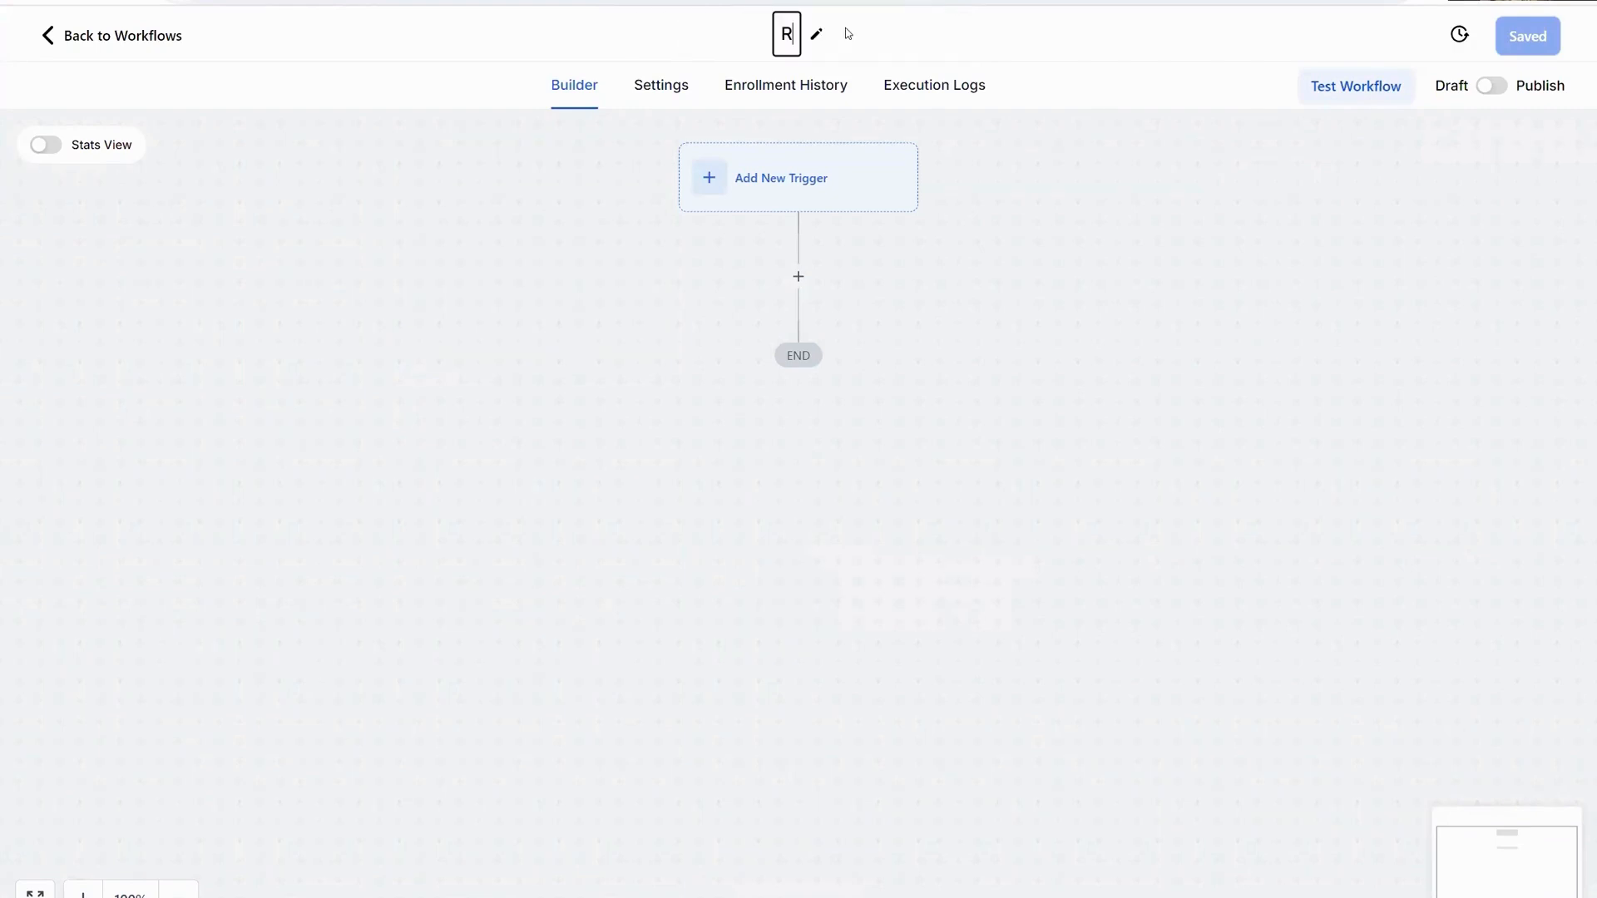
{"action": "type", "text": "equest Review"}
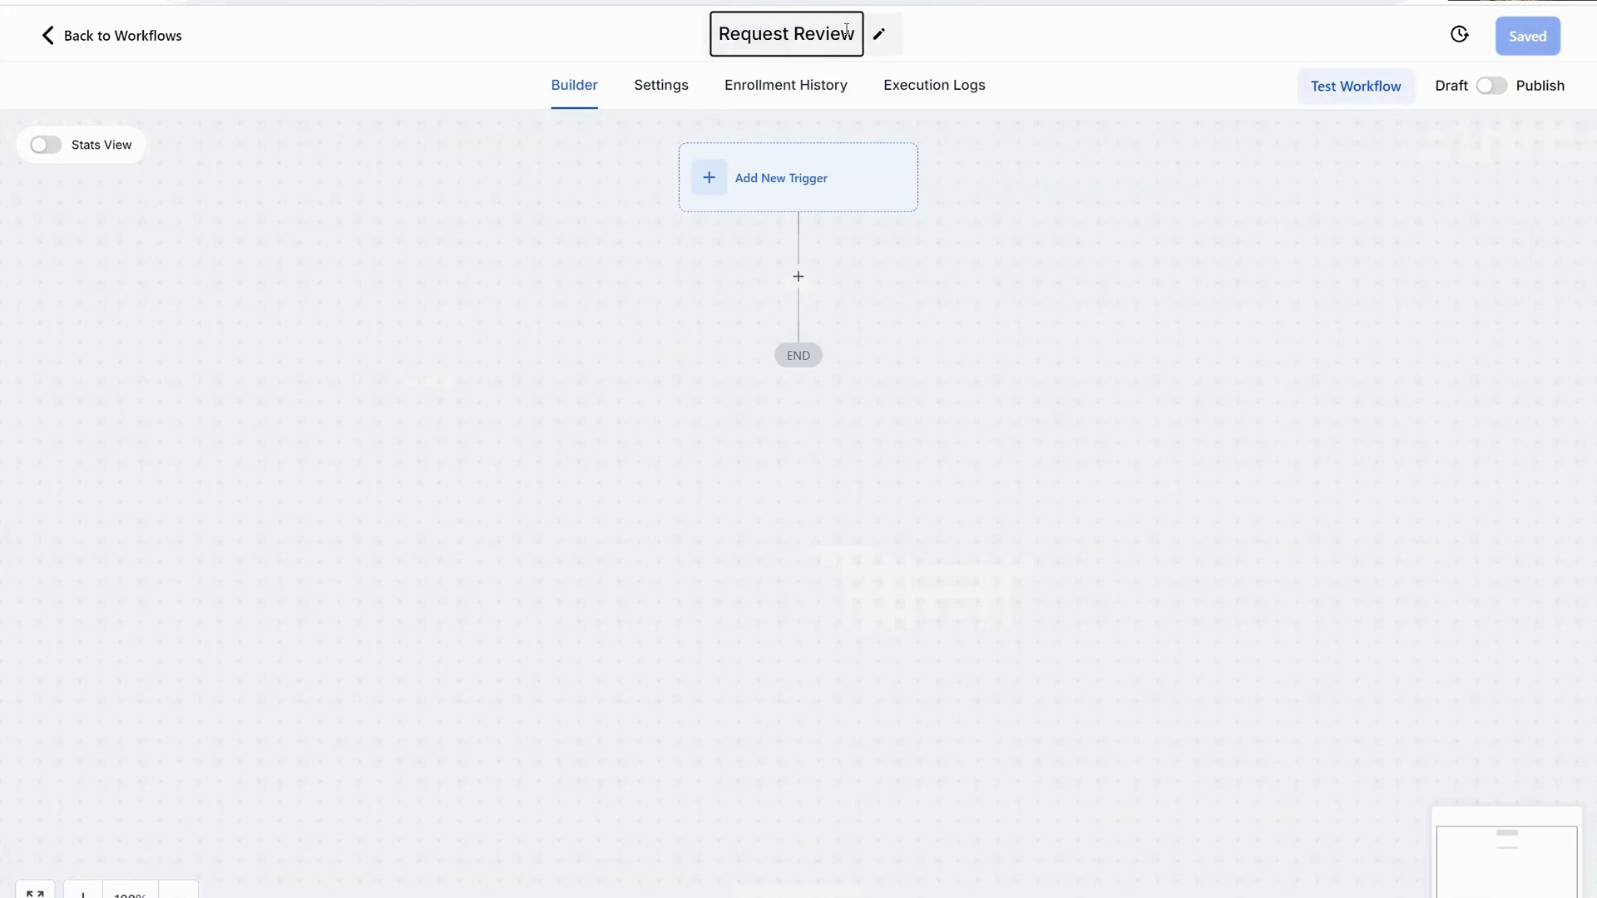
{"action": "key", "text": "Return"}
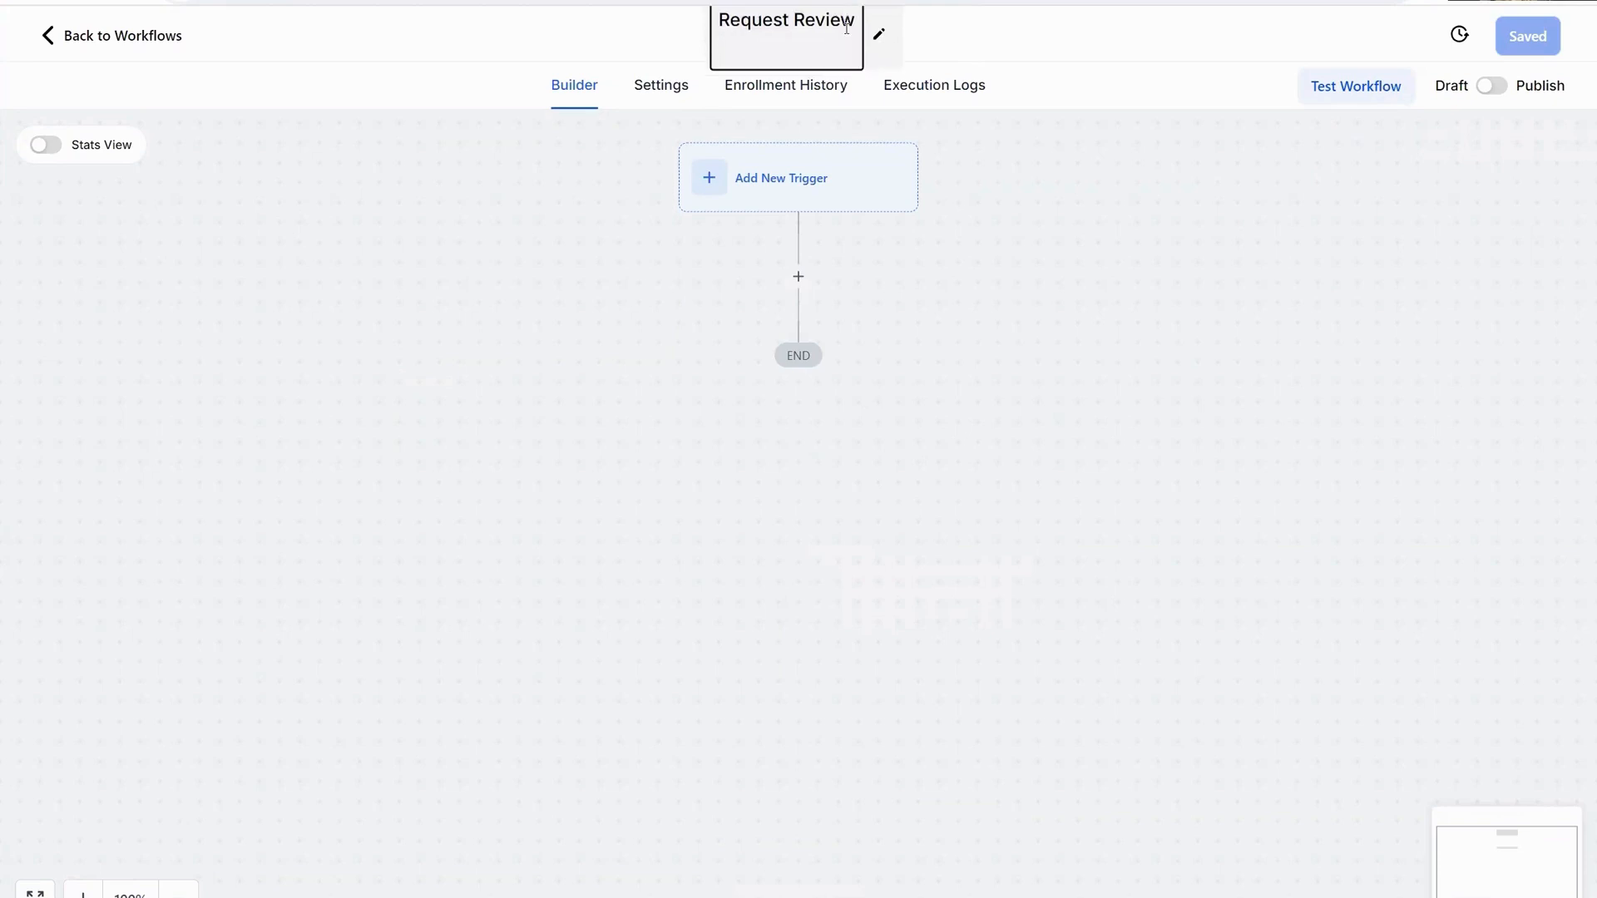
{"action": "key", "text": "BackSpace"}
{"action": "left_click", "coordinate": [1072, 194]}
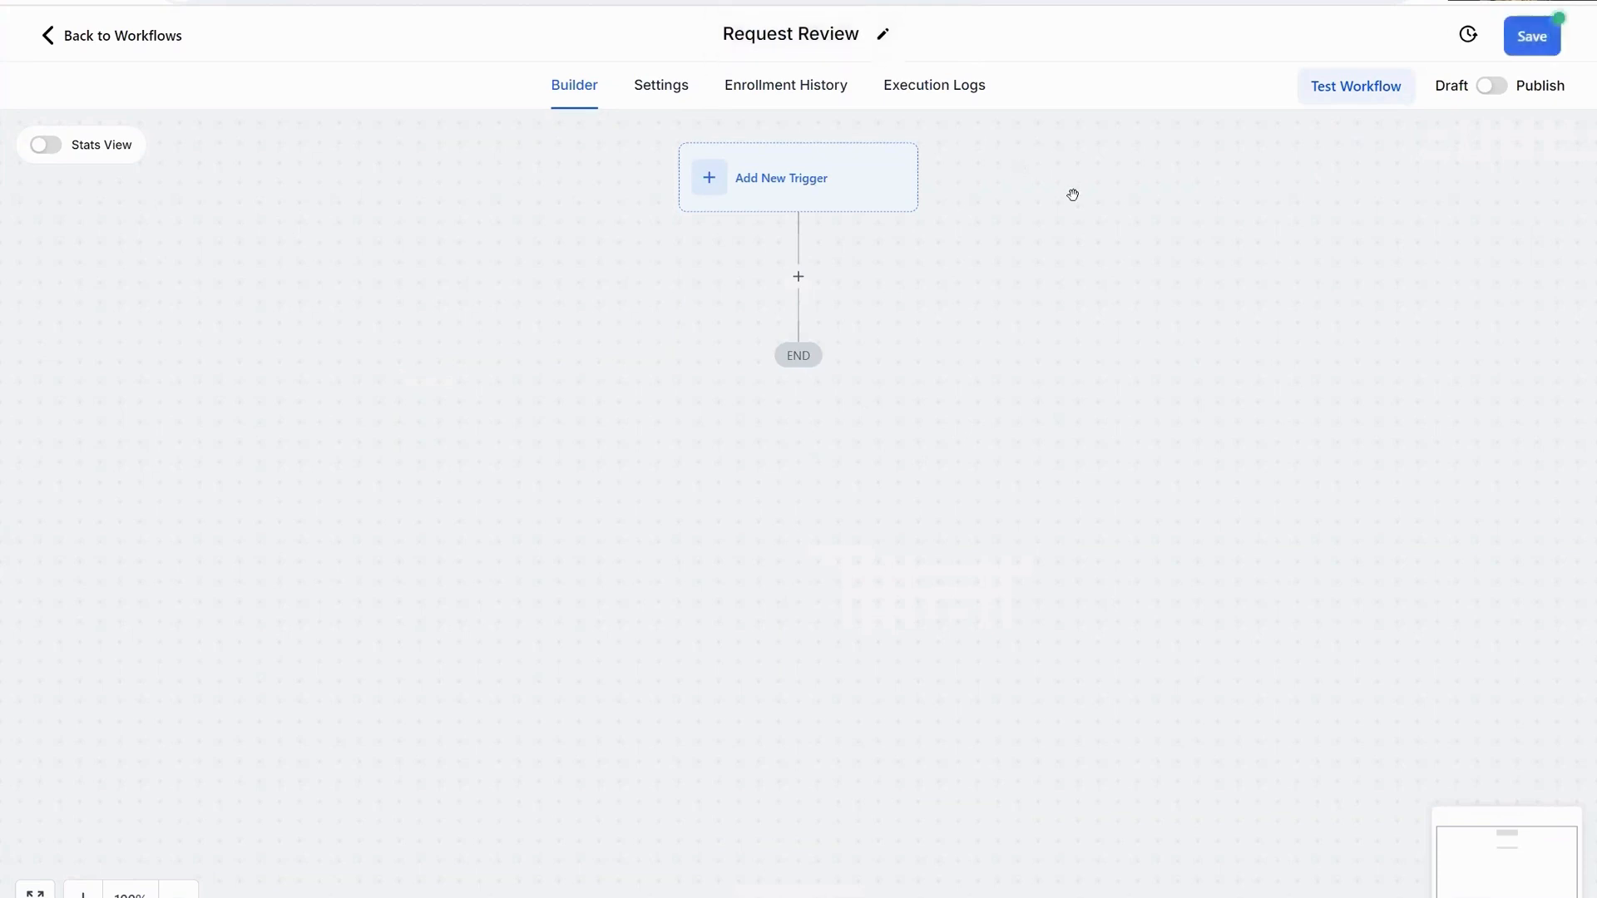
{"action": "left_click", "coordinate": [809, 181]}
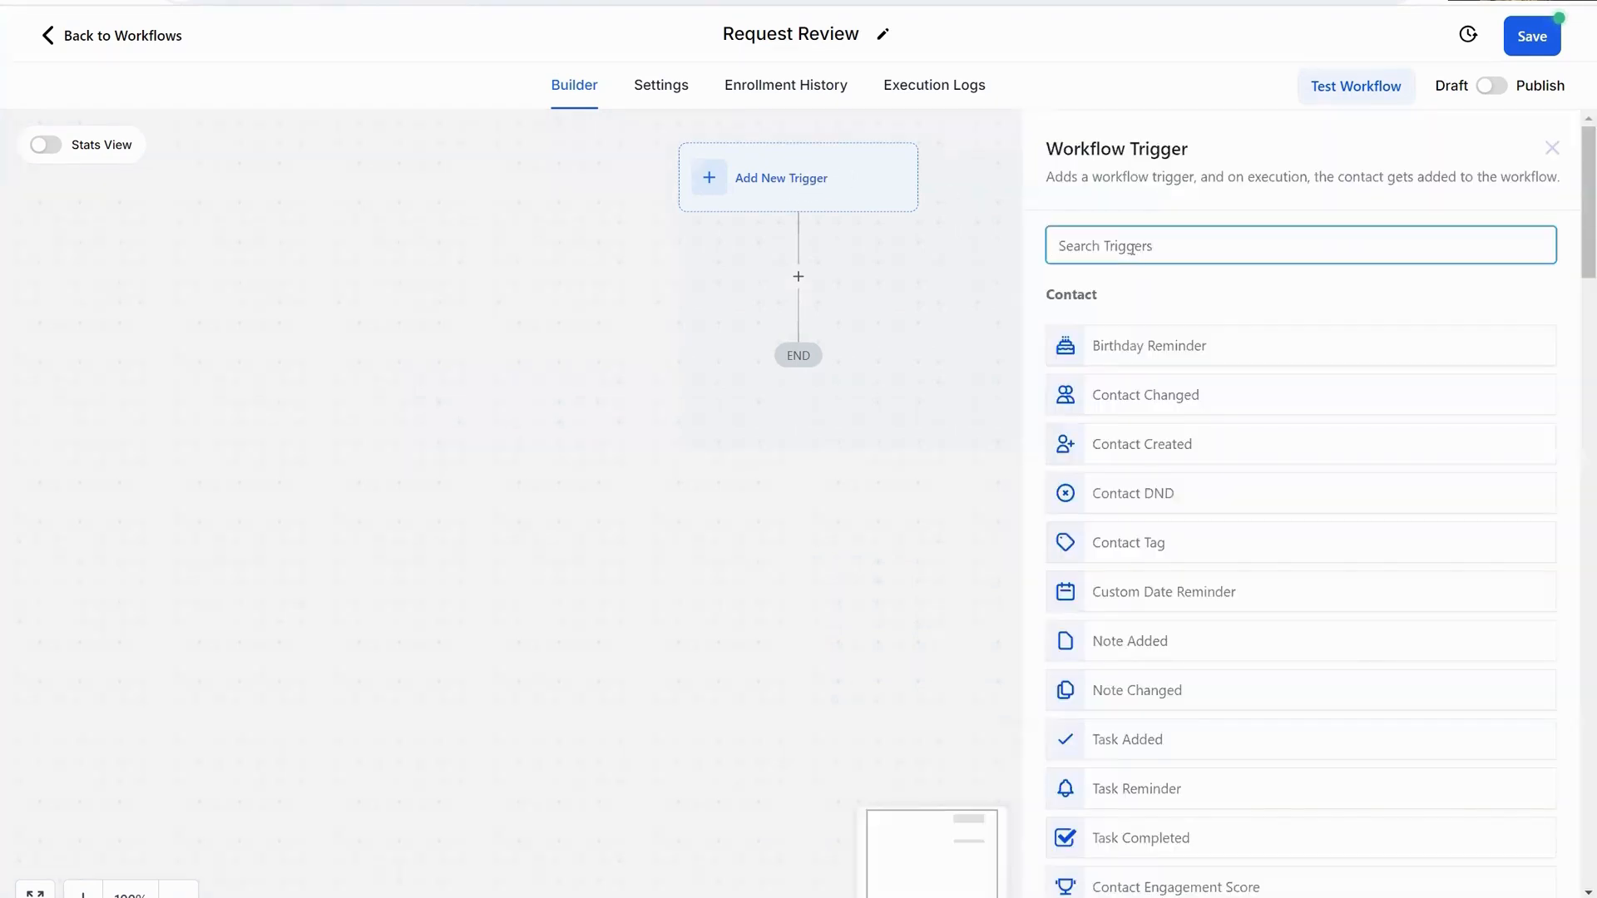
{"action": "type", "text": "add"}
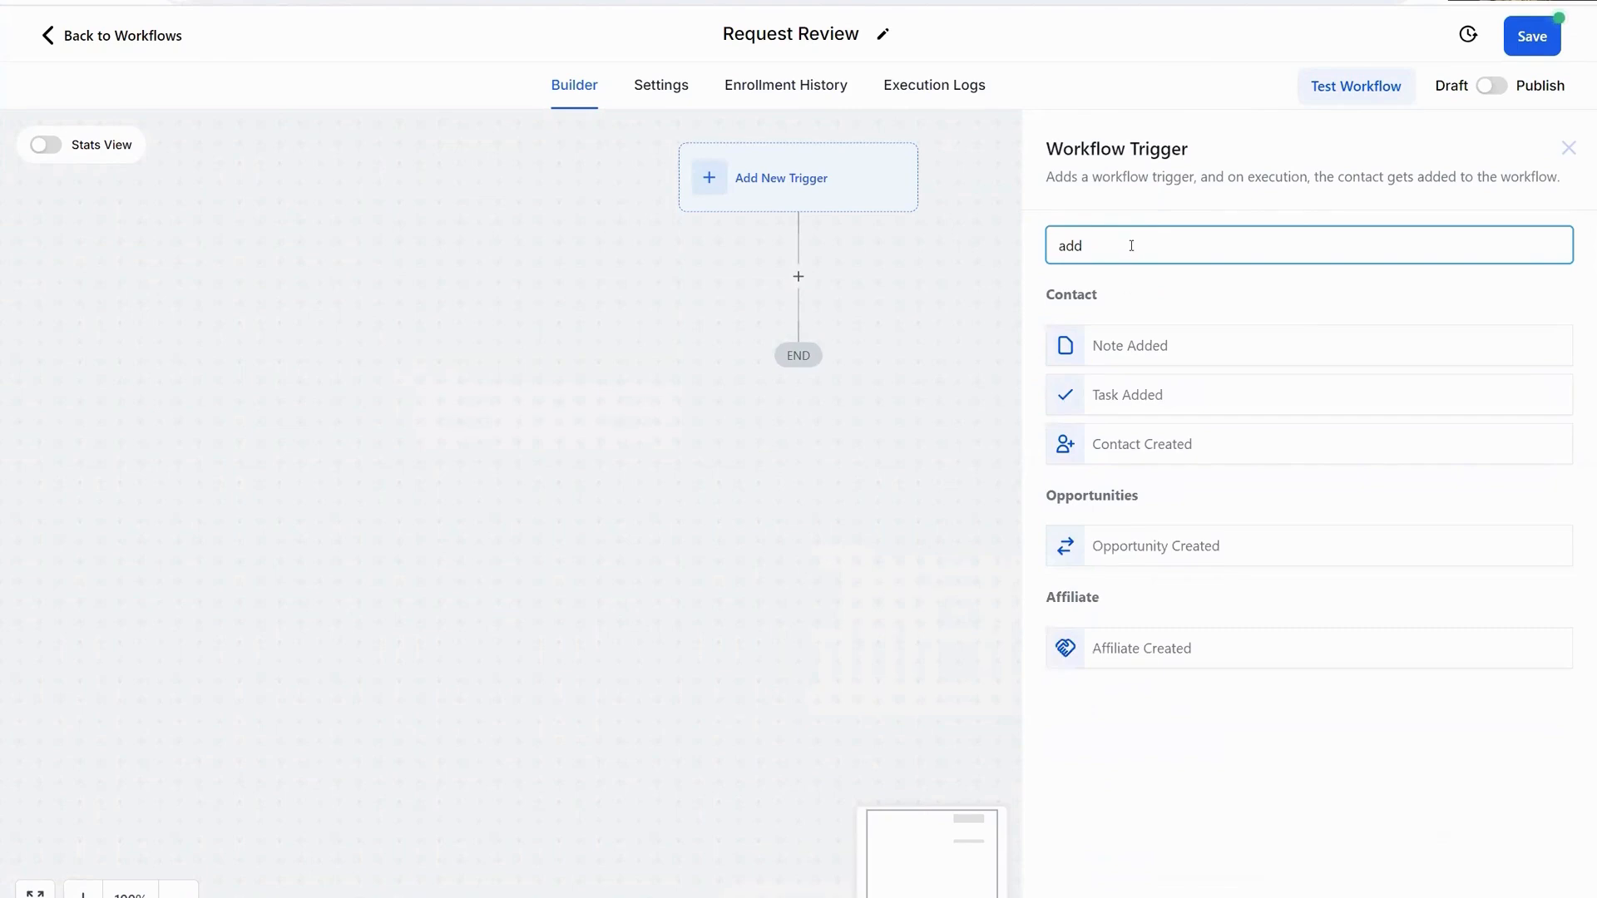
{"action": "key", "text": "BackSpace"}
{"action": "key", "text": "BackSpace"}
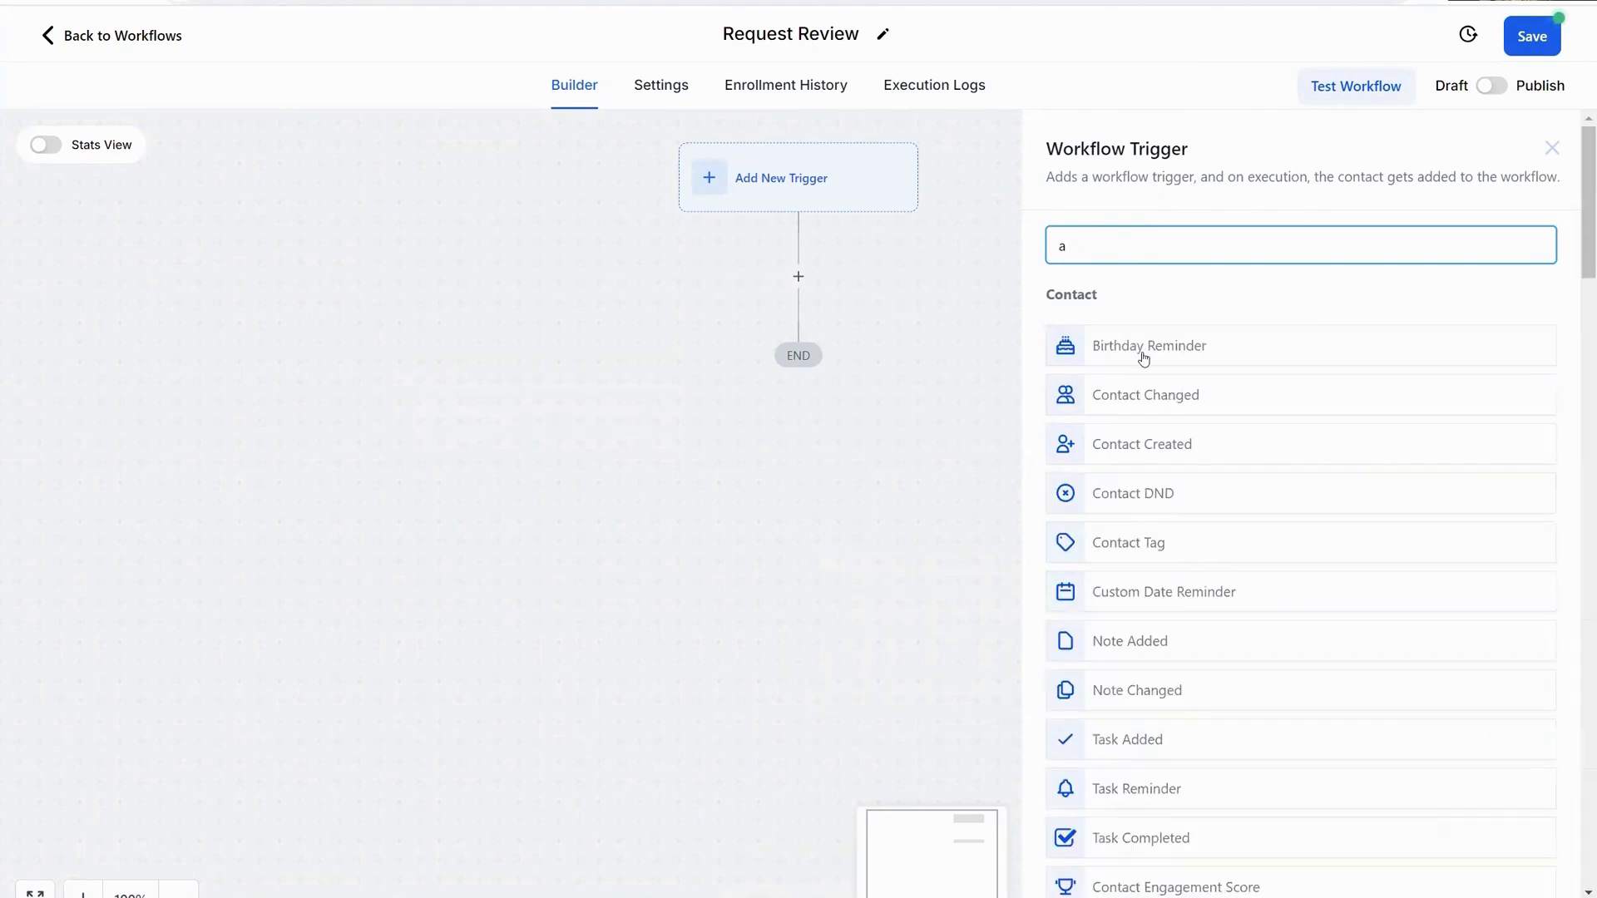
{"action": "key", "text": "BackSpace"}
{"action": "type", "text": "tag"}
{"action": "left_click", "coordinate": [1142, 346]}
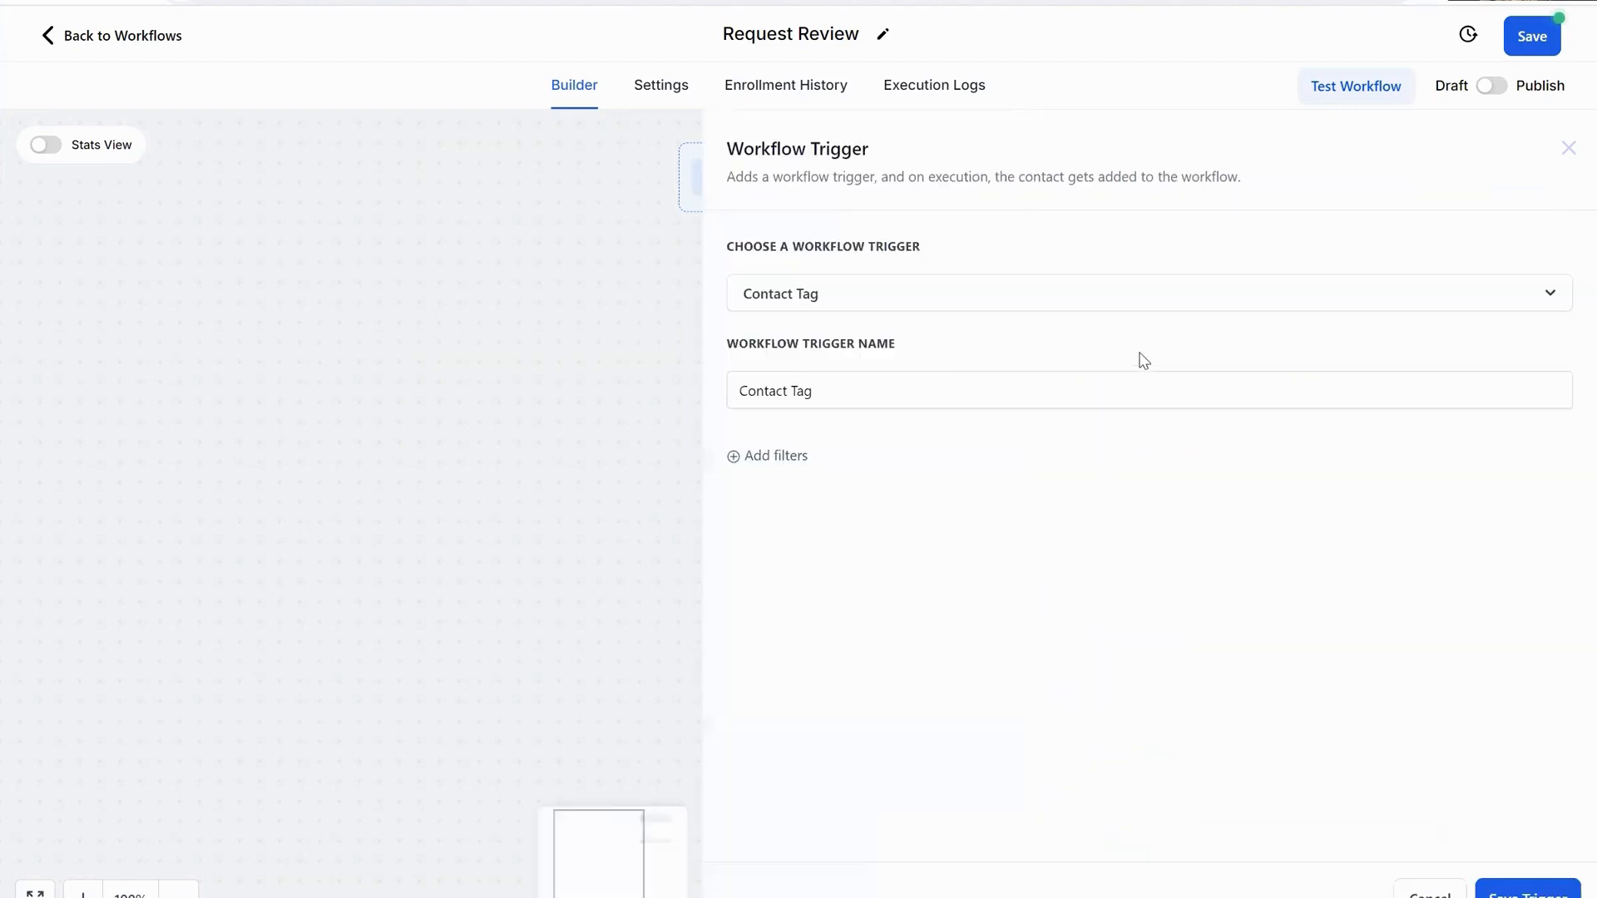
{"action": "left_click", "coordinate": [770, 456]}
{"action": "left_click", "coordinate": [789, 494]}
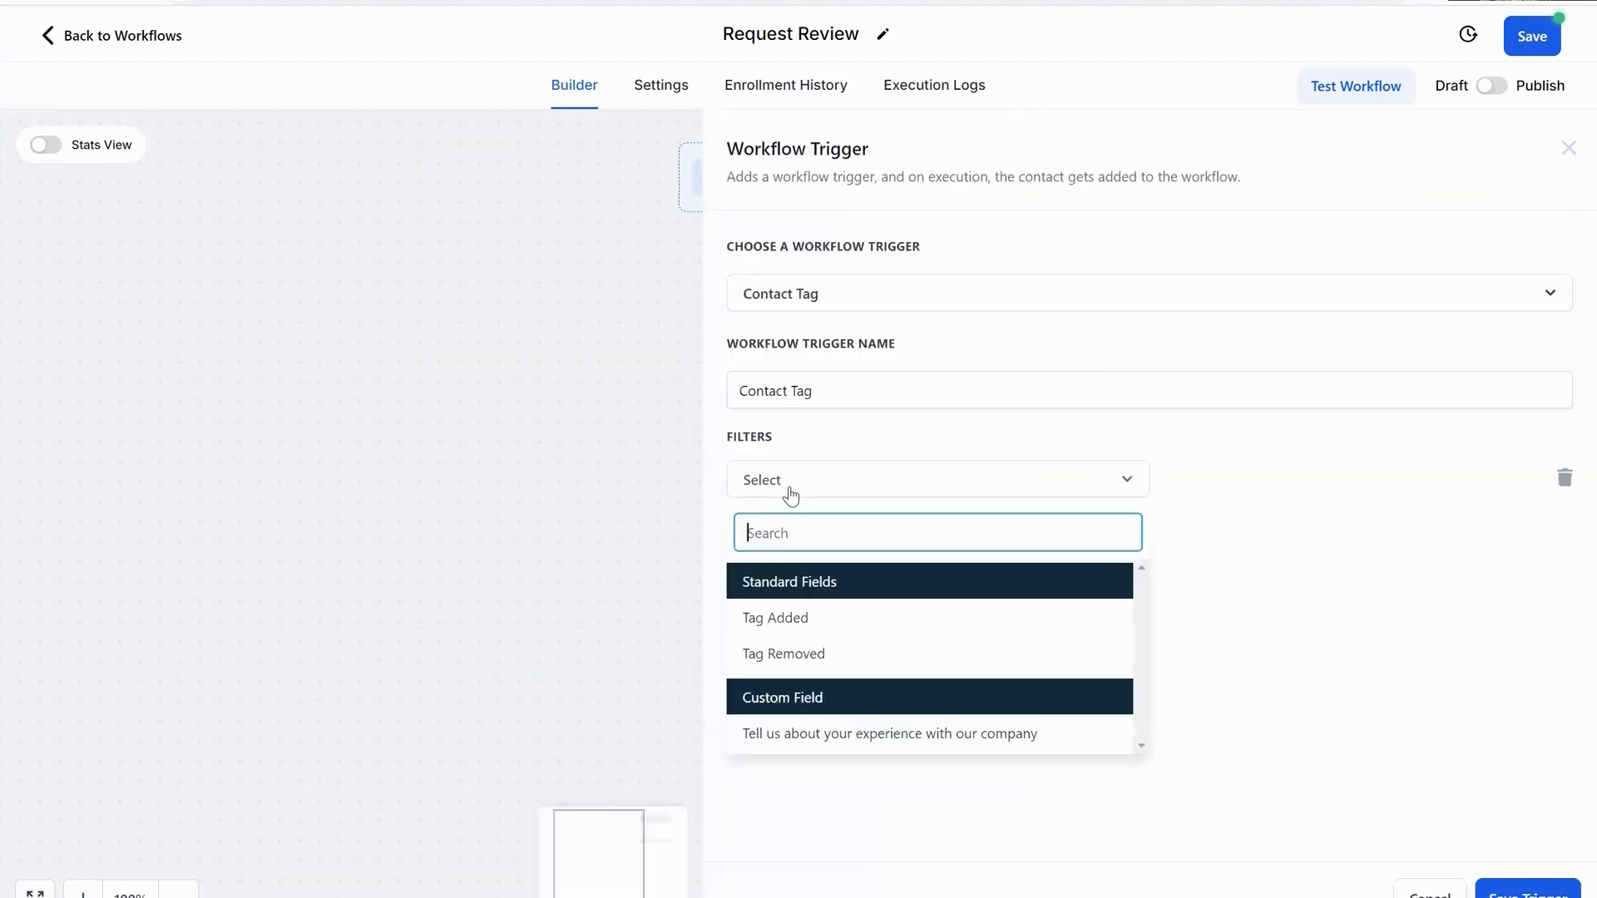
{"action": "left_click", "coordinate": [782, 618]}
{"action": "left_click", "coordinate": [1331, 476]}
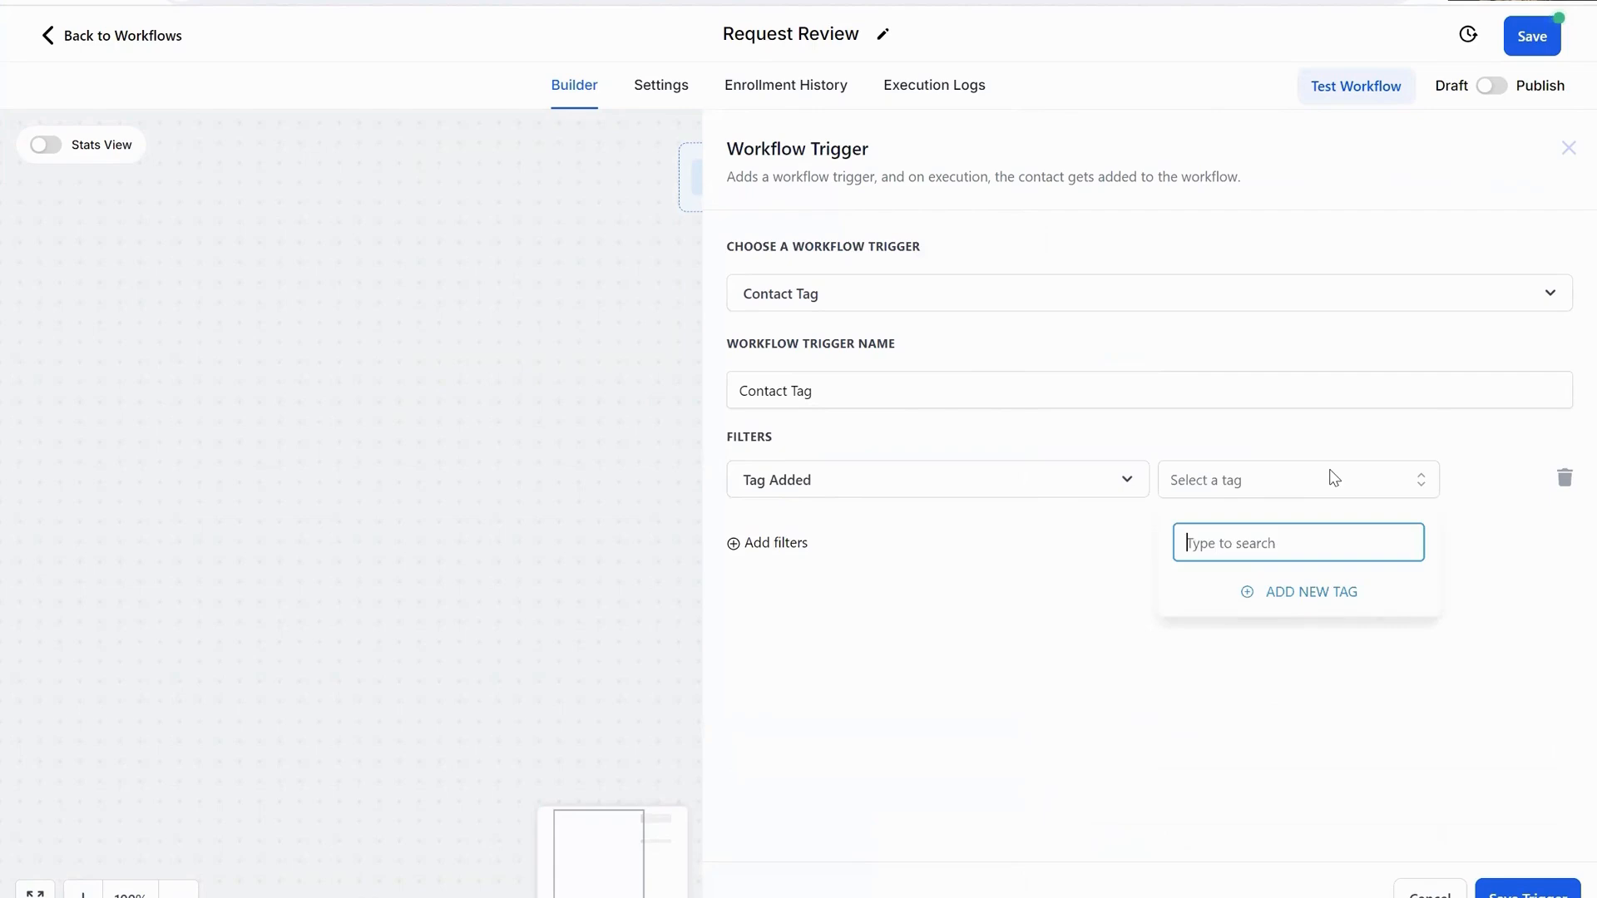
{"action": "type", "text": "request-review"}
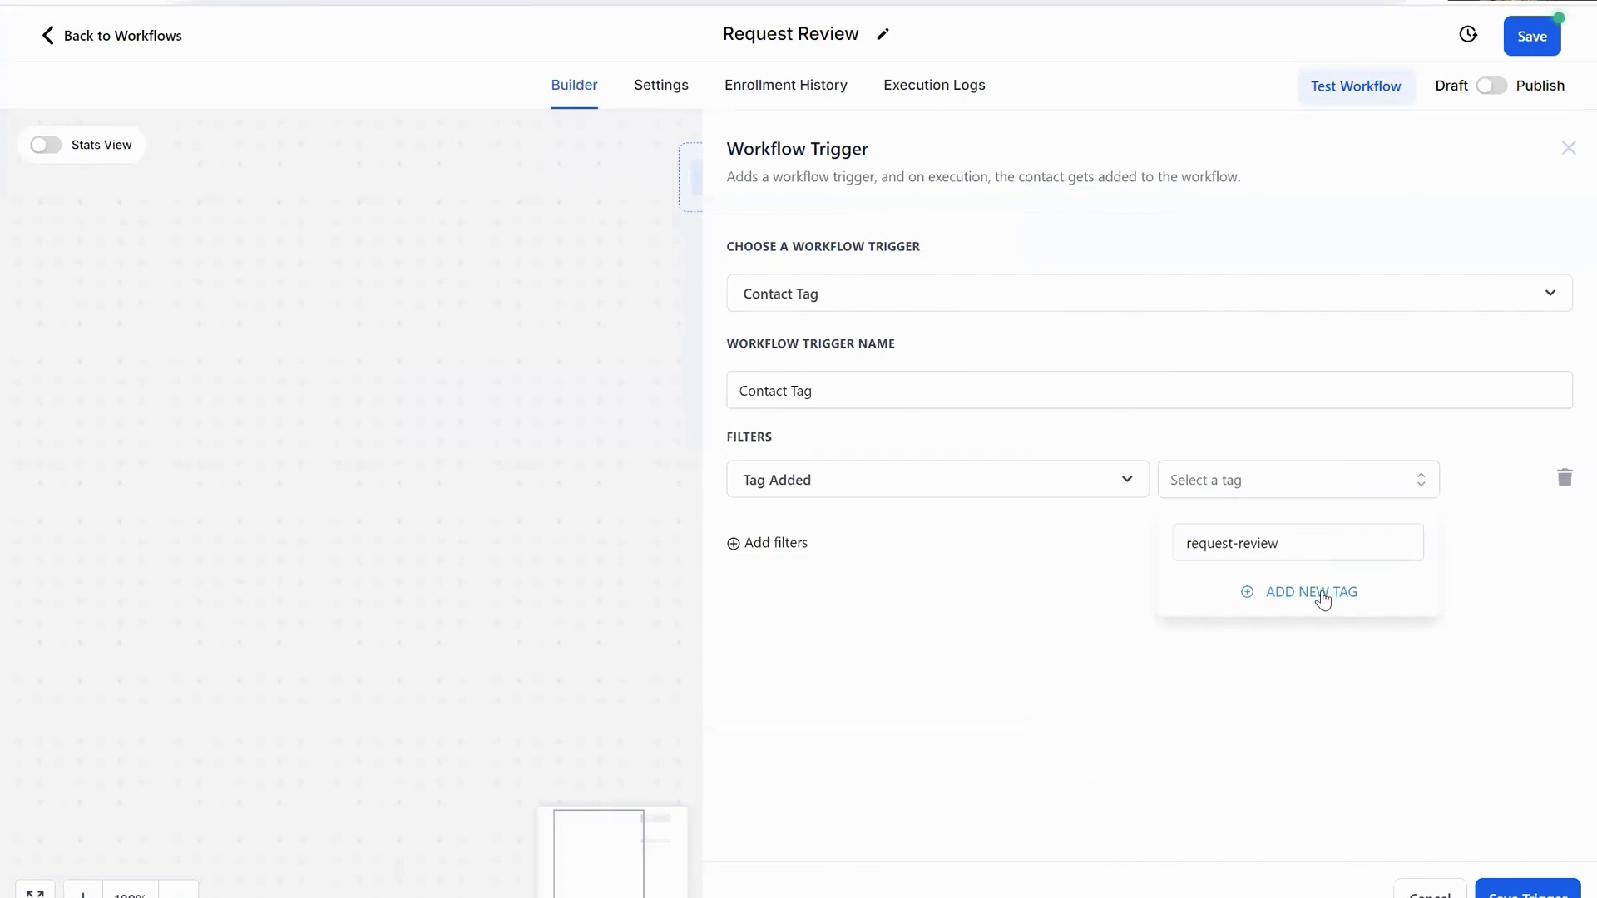
{"action": "left_click", "coordinate": [1322, 594]}
{"action": "left_click", "coordinate": [1517, 884]}
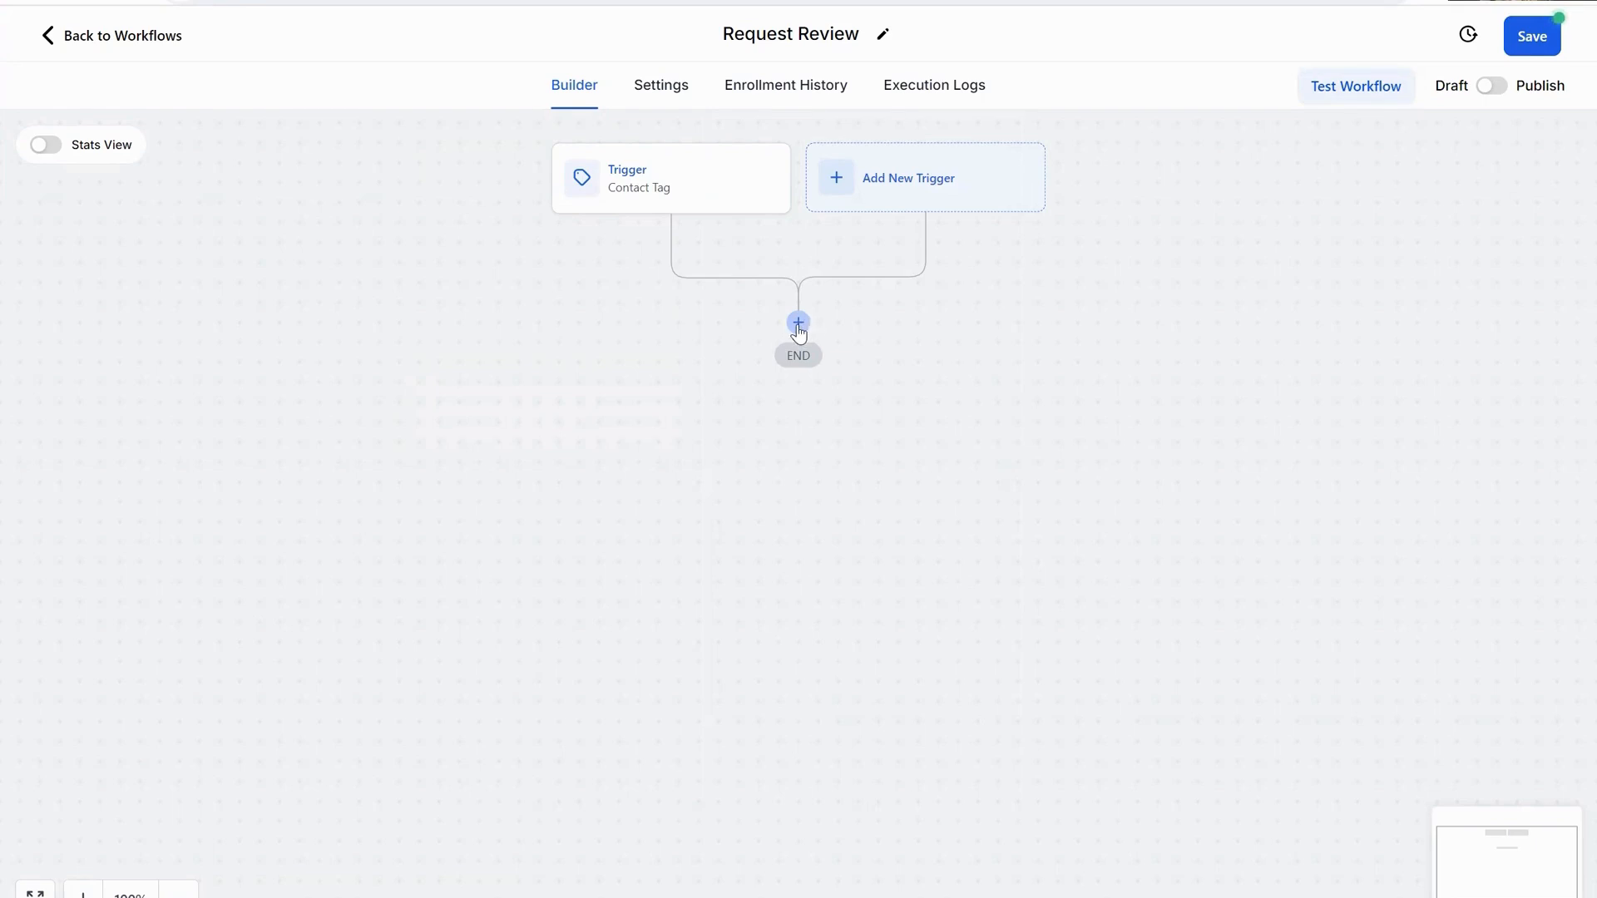
Add a Send SMS action below the Contact Tag trigger, then switch to the Google Docs draft
{"action": "left_click", "coordinate": [799, 324]}
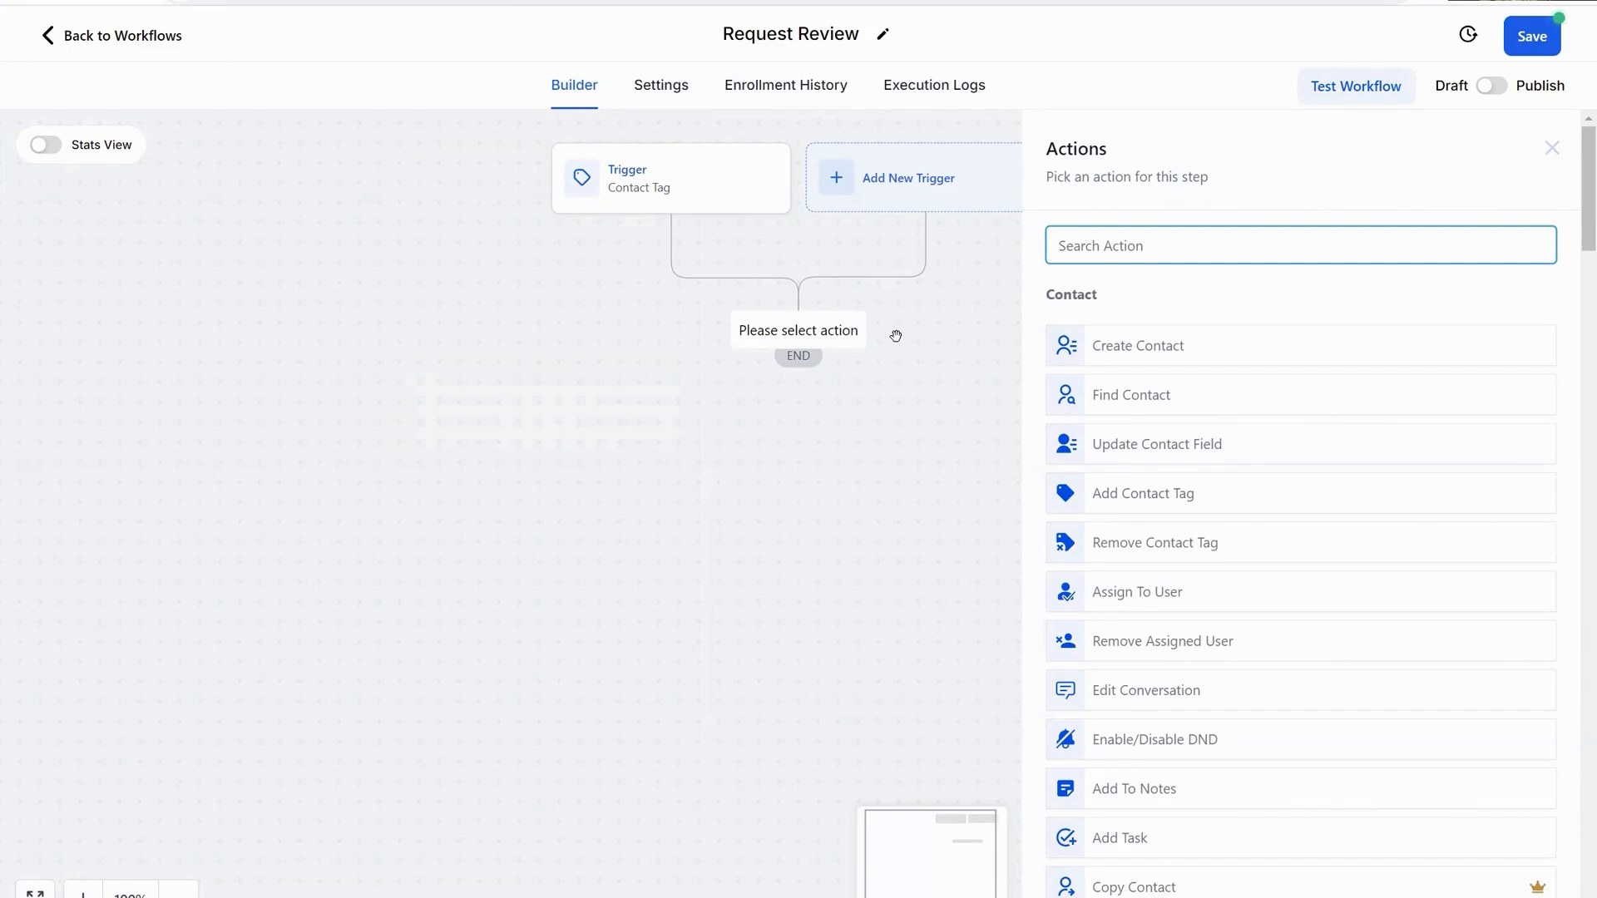
{"action": "type", "text": "sms"}
{"action": "left_click", "coordinate": [1093, 332]}
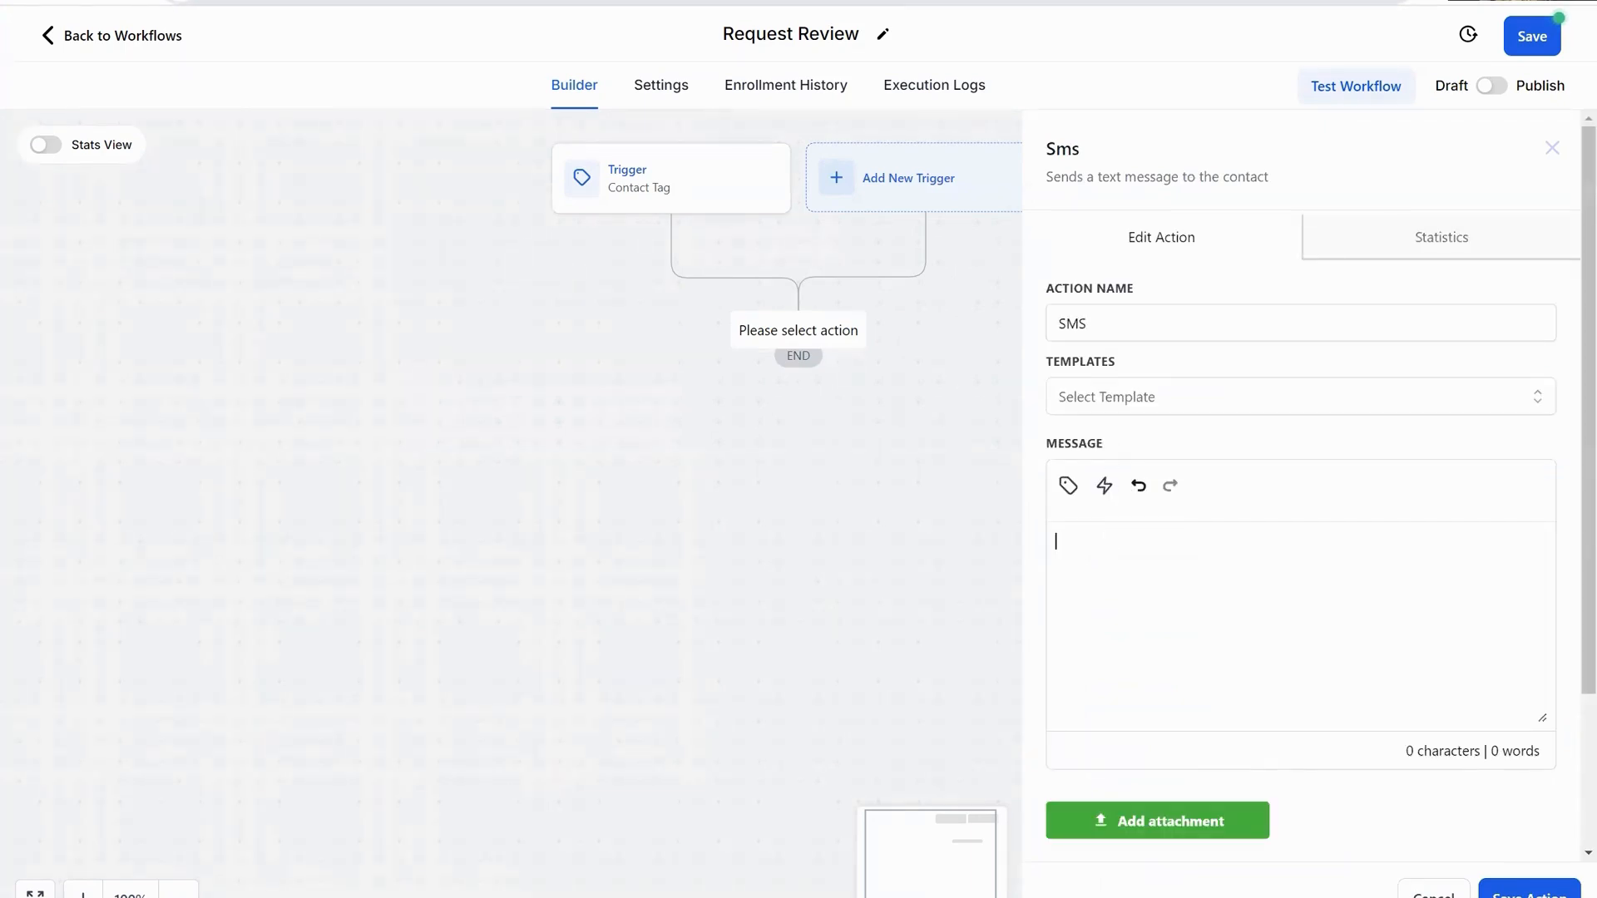
{"action": "left_click", "coordinate": [1158, 1]}
Select and copy the SMS review-request text from the document, then return to HighLevel
{"action": "scroll", "coordinate": [809, 431], "scroll_direction": "down", "scroll_amount": 6}
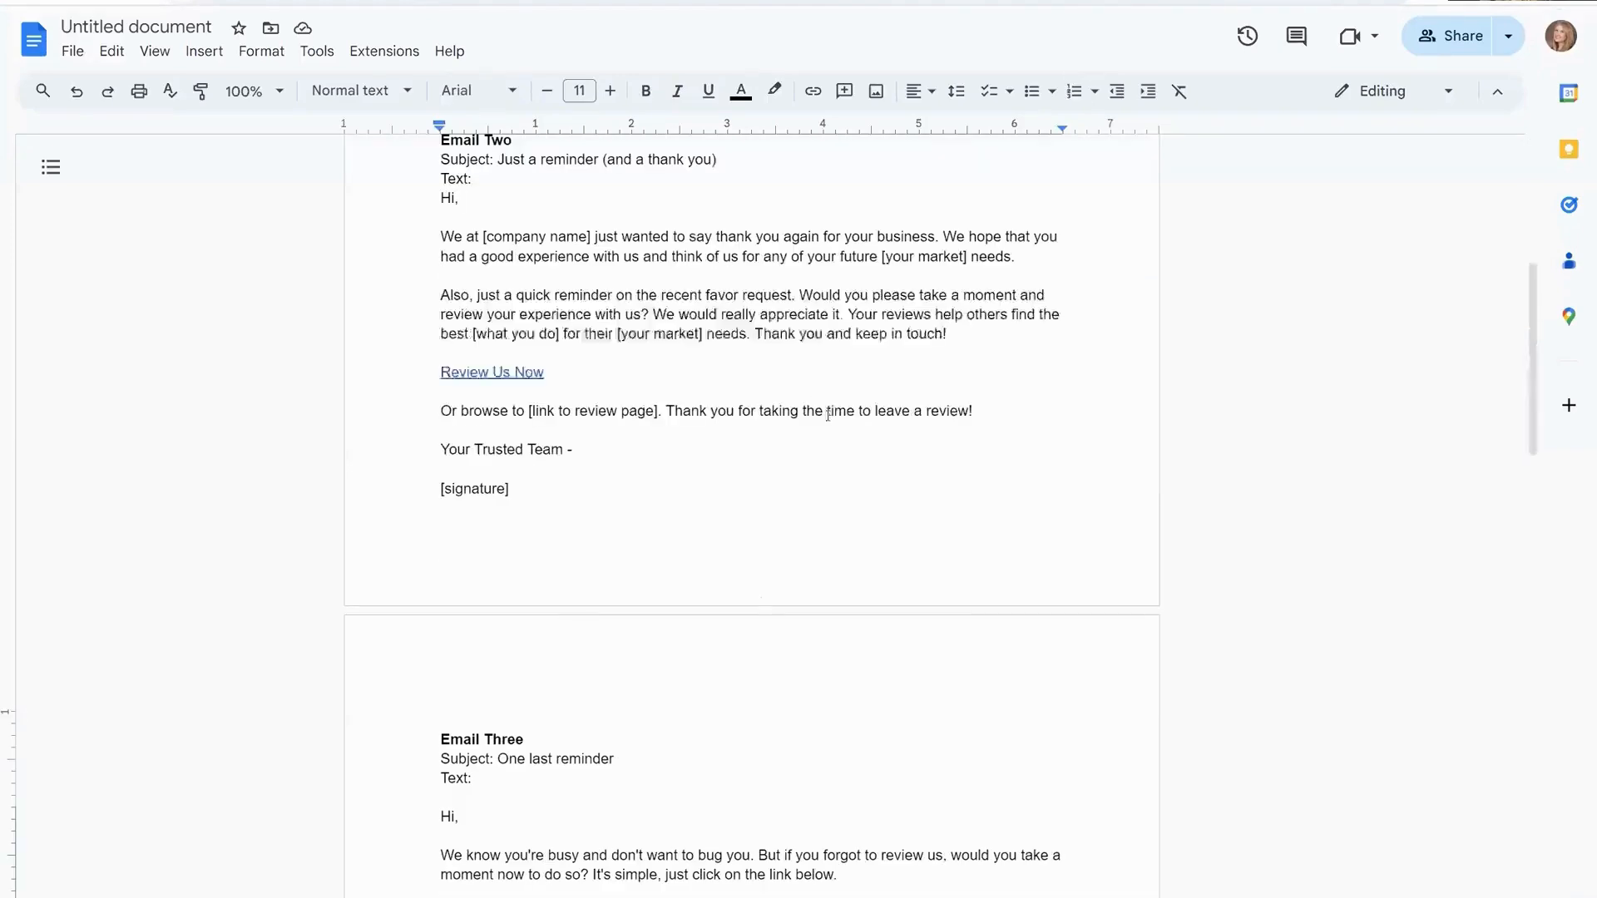
{"action": "scroll", "coordinate": [830, 399], "scroll_direction": "down", "scroll_amount": 8}
{"action": "left_click_drag", "start_coordinate": [616, 674], "coordinate": [482, 663]}
{"action": "key", "text": "ctrl+c"}
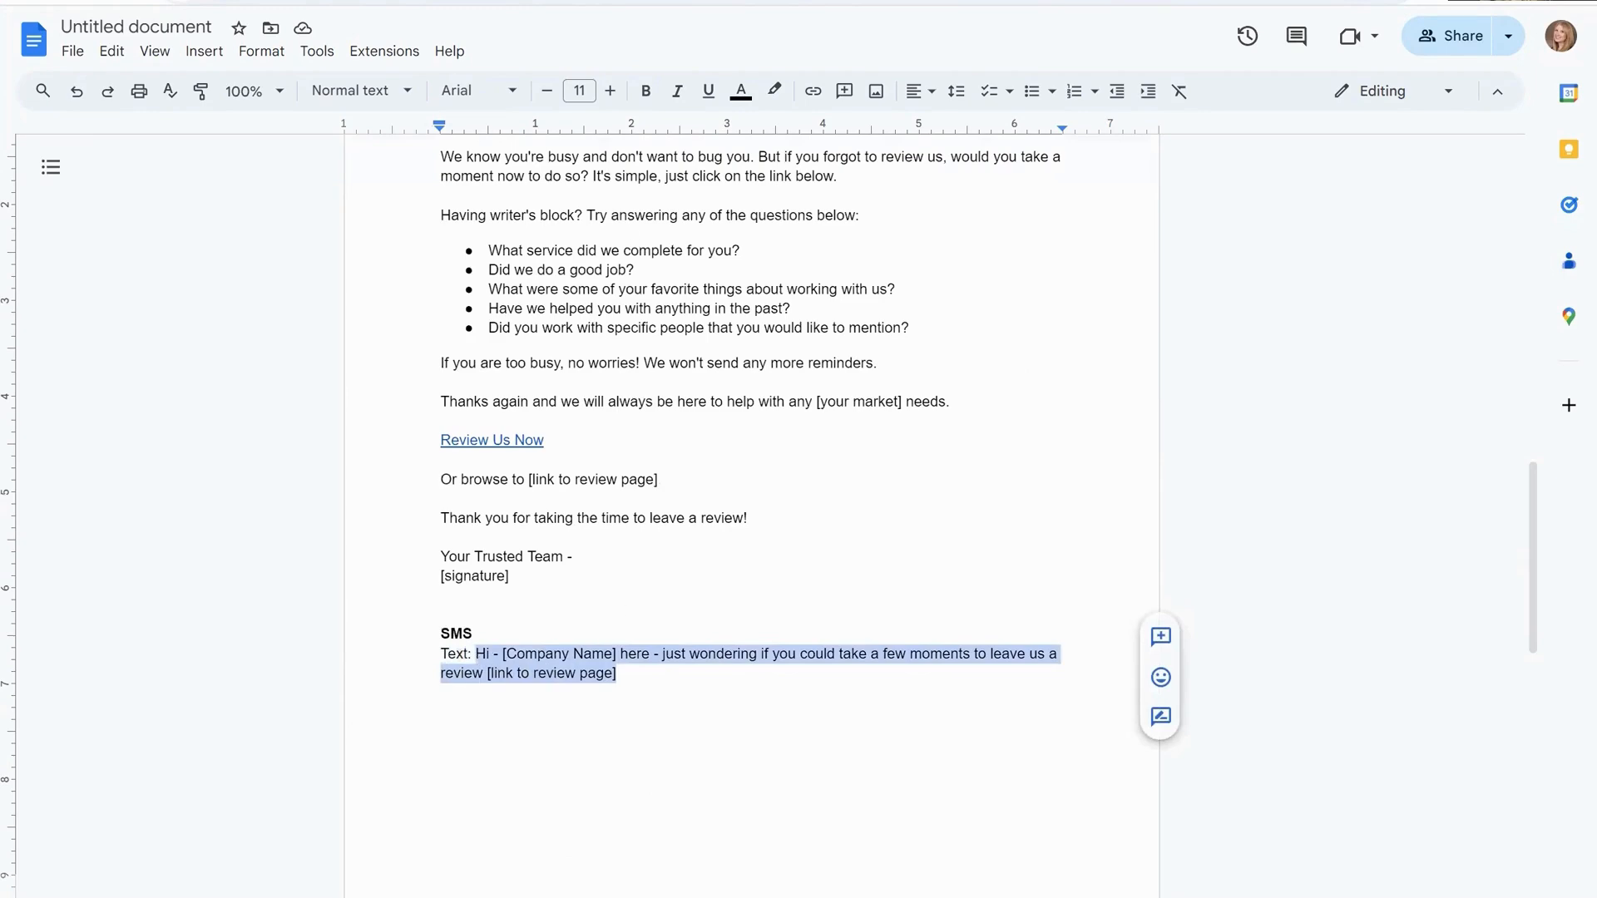
{"action": "left_click", "coordinate": [582, 1]}
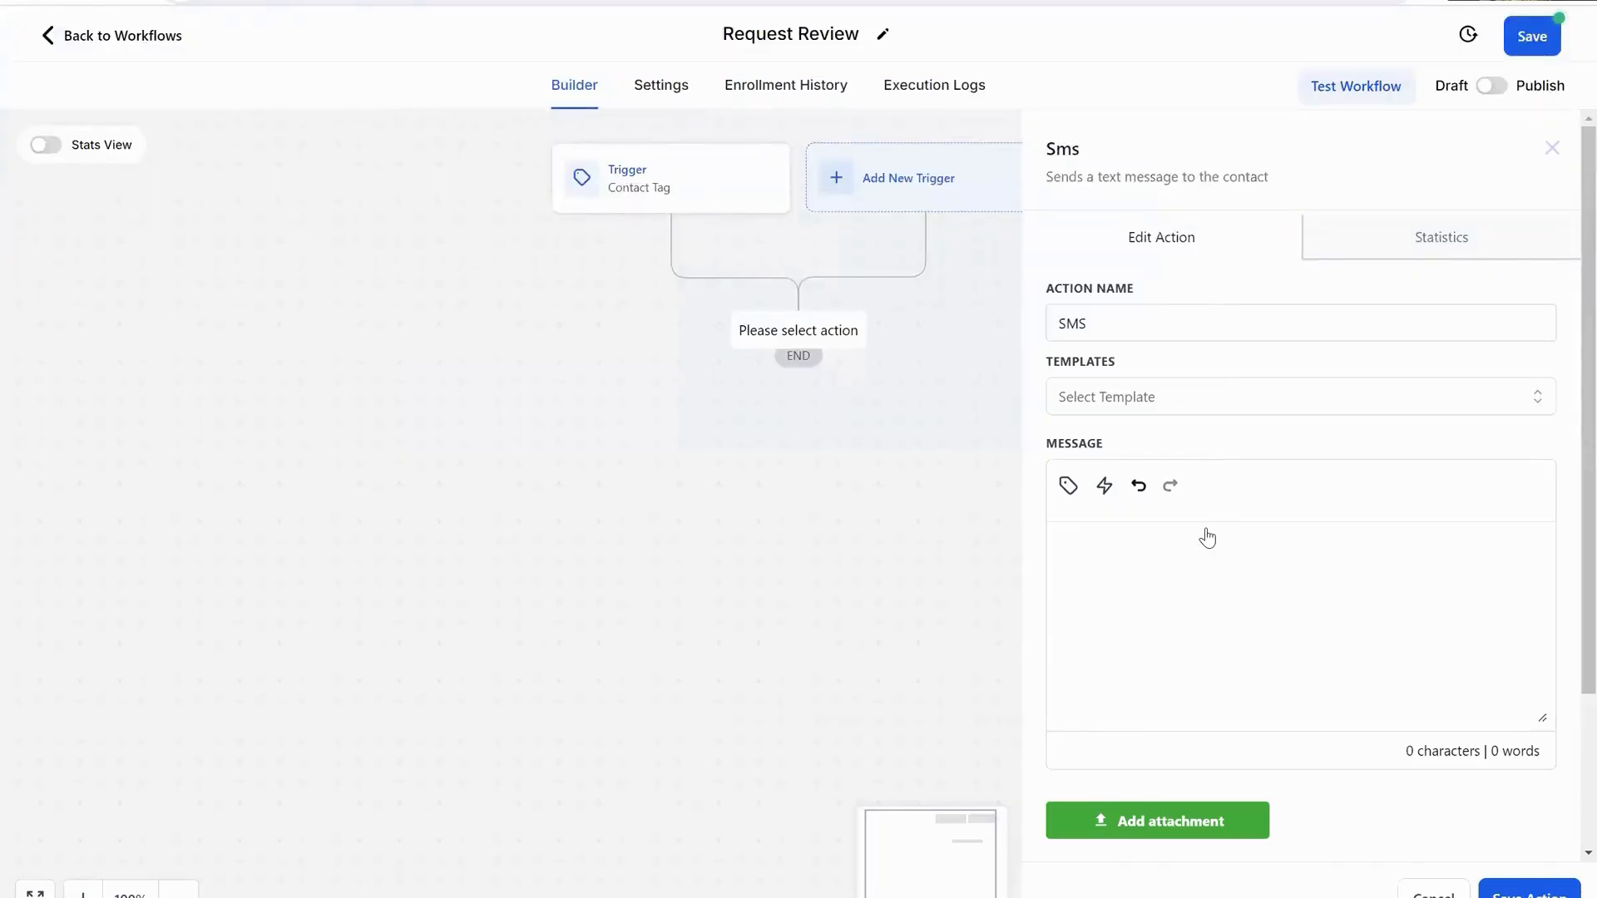
Paste the SMS text, replace '[link to review page]' with the Request Reviews trigger link, and save
{"action": "key", "text": "ctrl+v"}
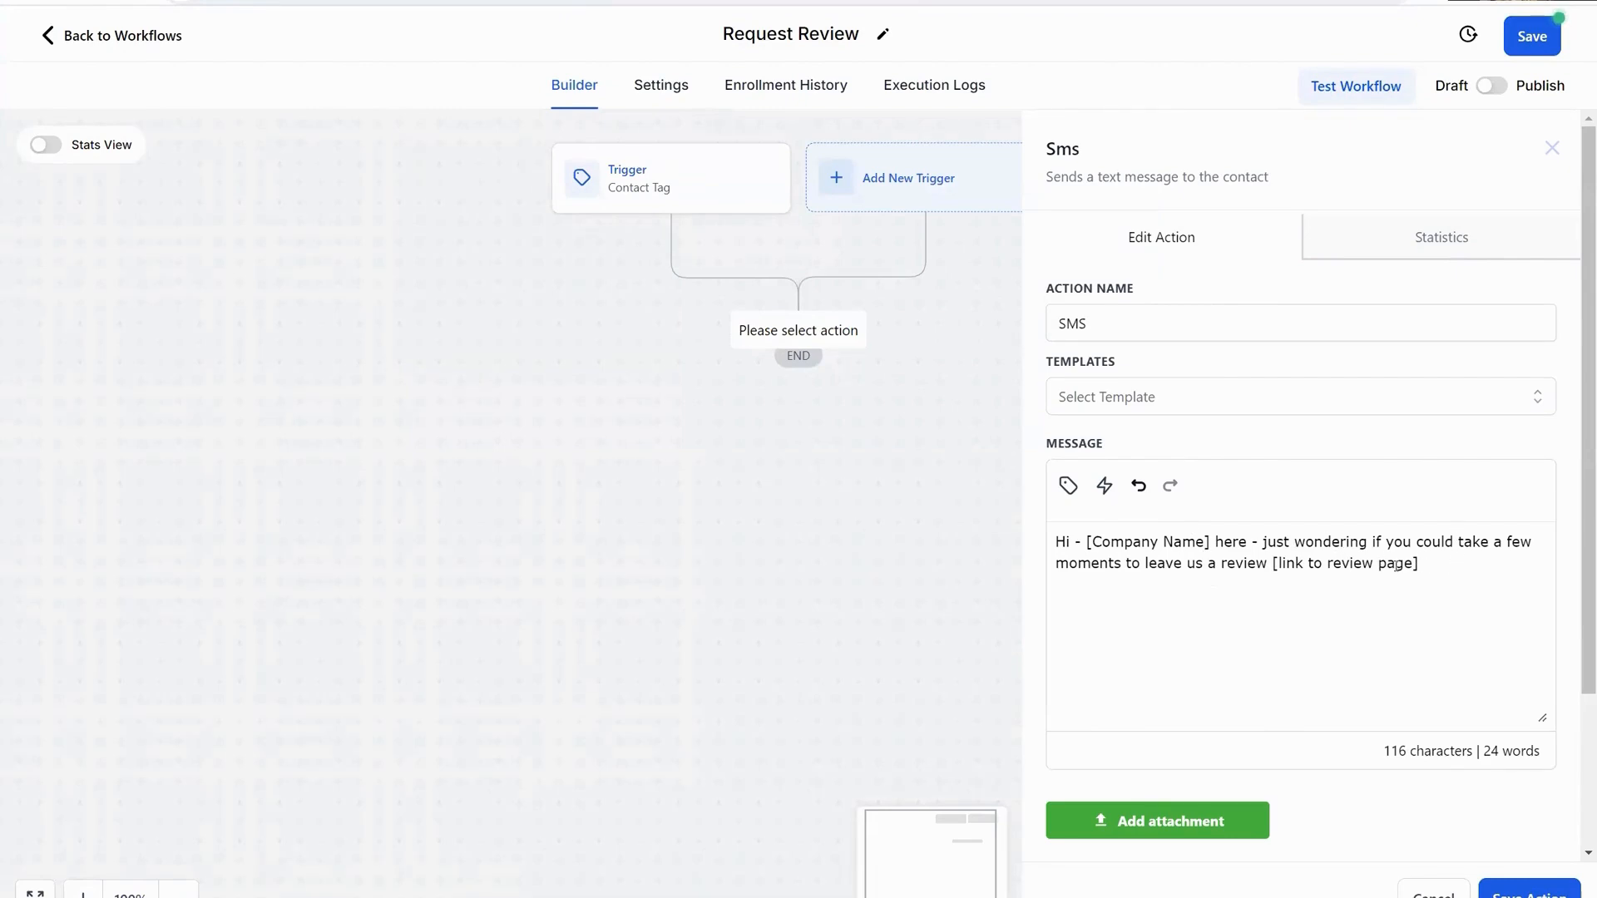
{"action": "left_click_drag", "start_coordinate": [1422, 565], "coordinate": [1275, 573]}
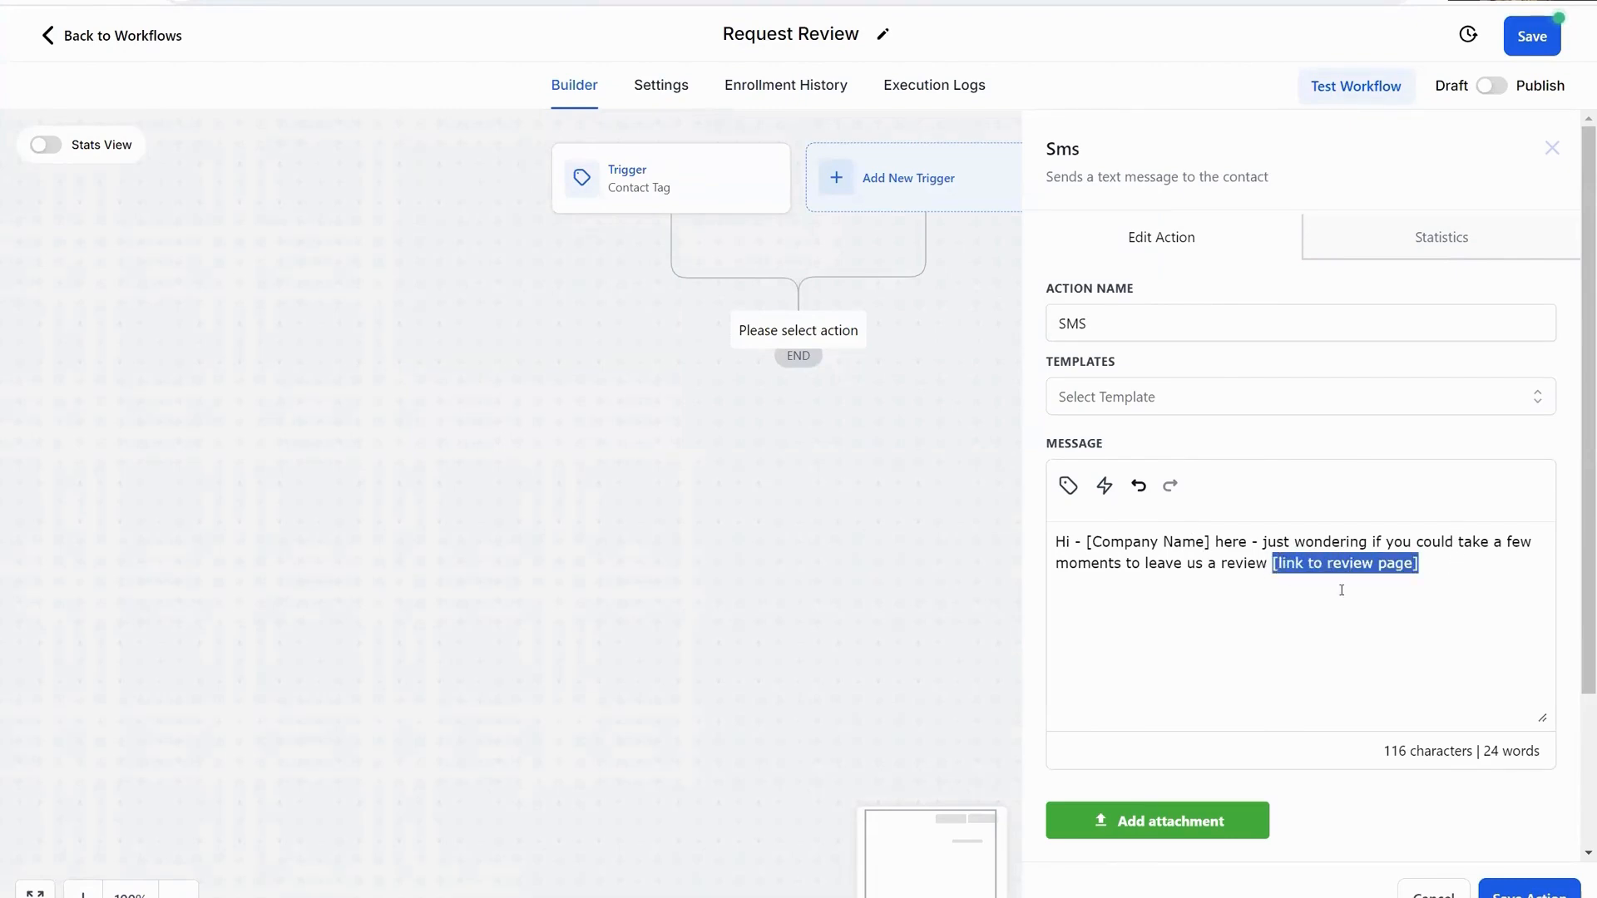
{"action": "key", "text": "BackSpace"}
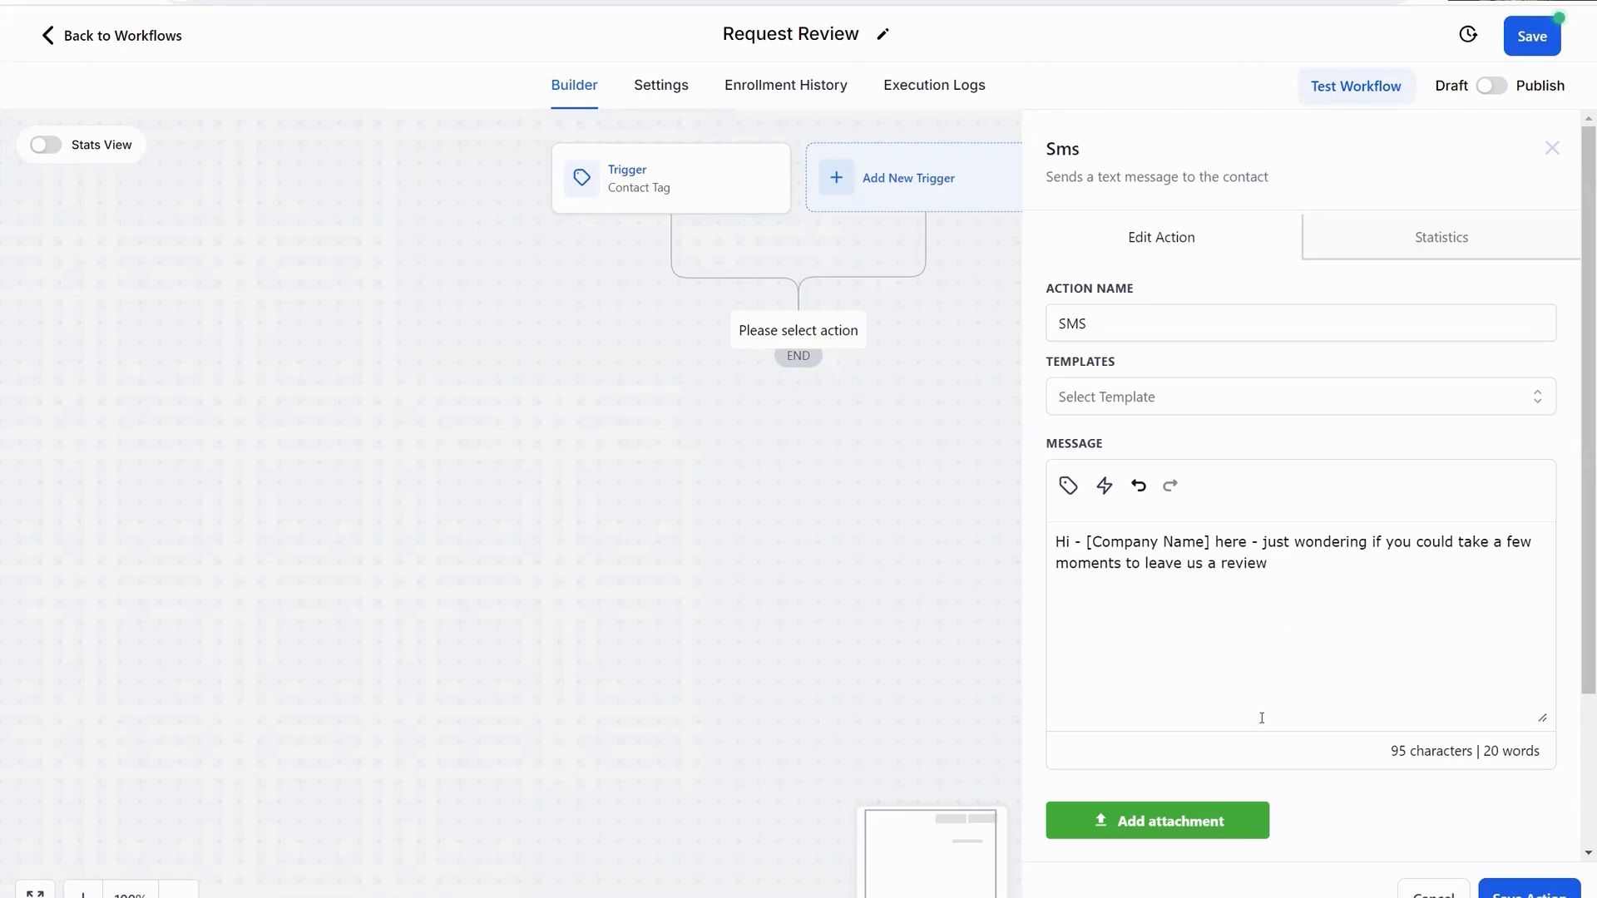
{"action": "left_click", "coordinate": [1106, 491]}
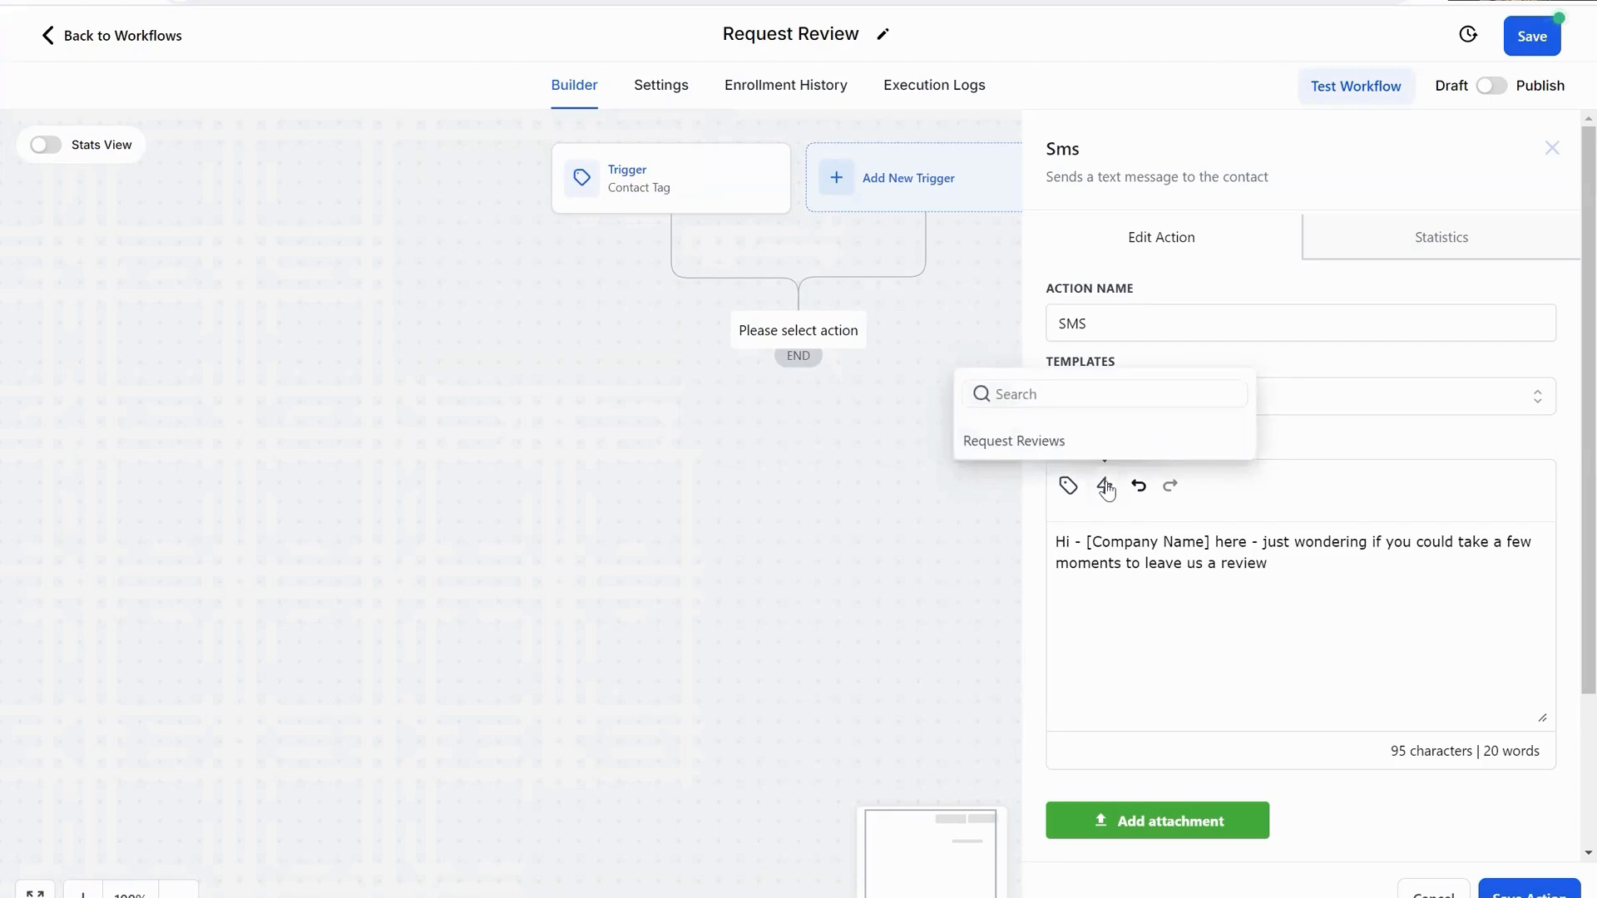
{"action": "left_click", "coordinate": [1110, 448]}
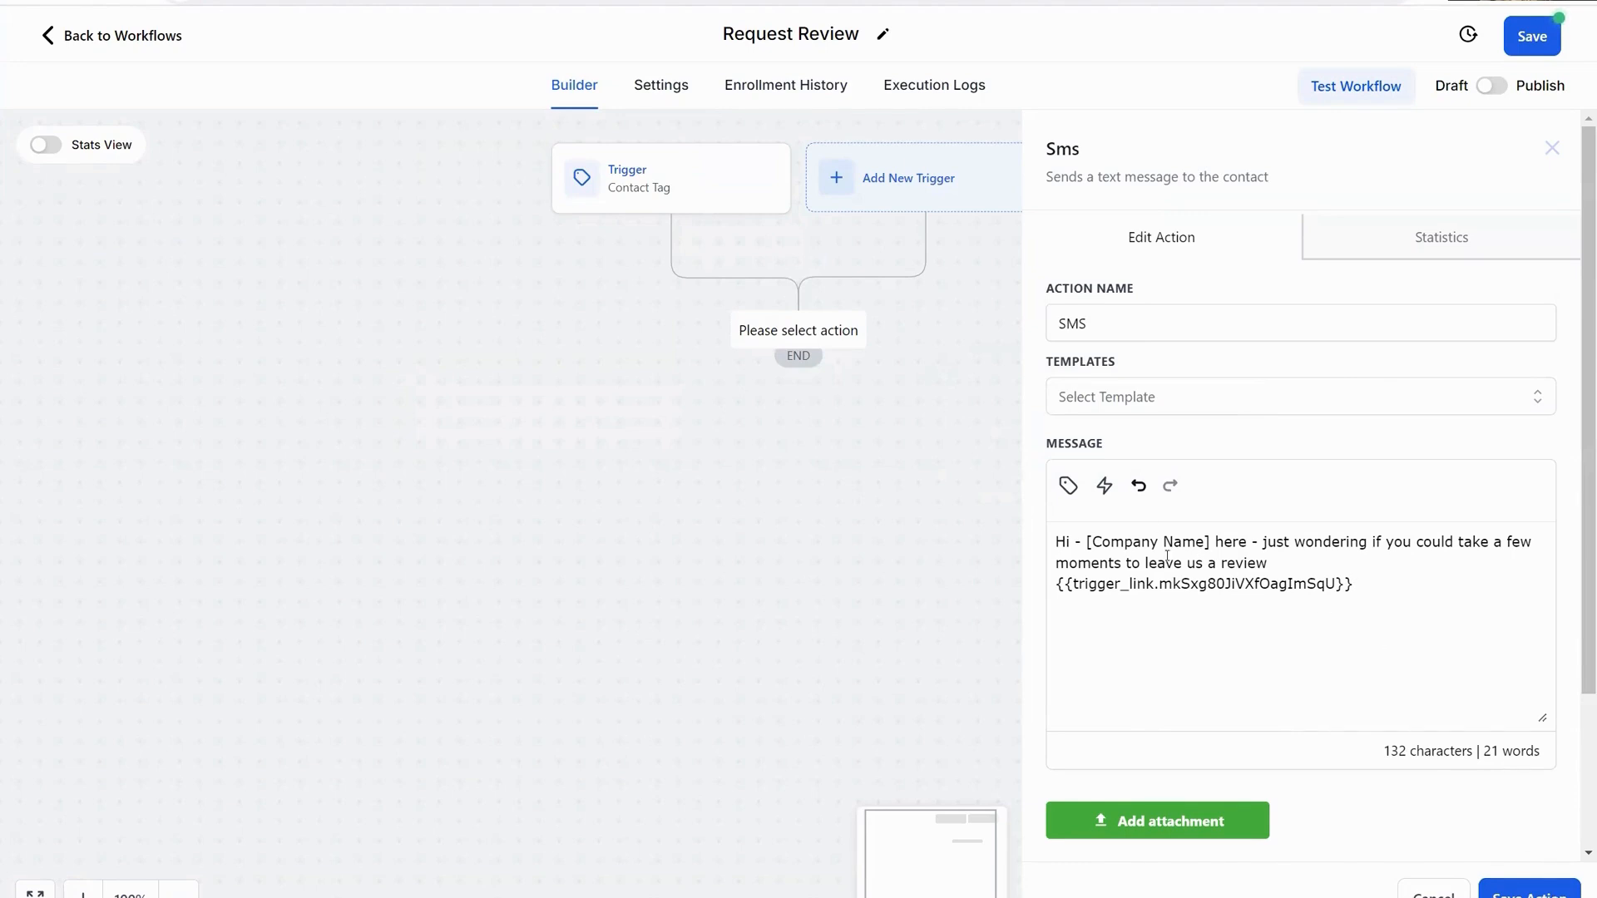
{"action": "left_click", "coordinate": [1527, 889]}
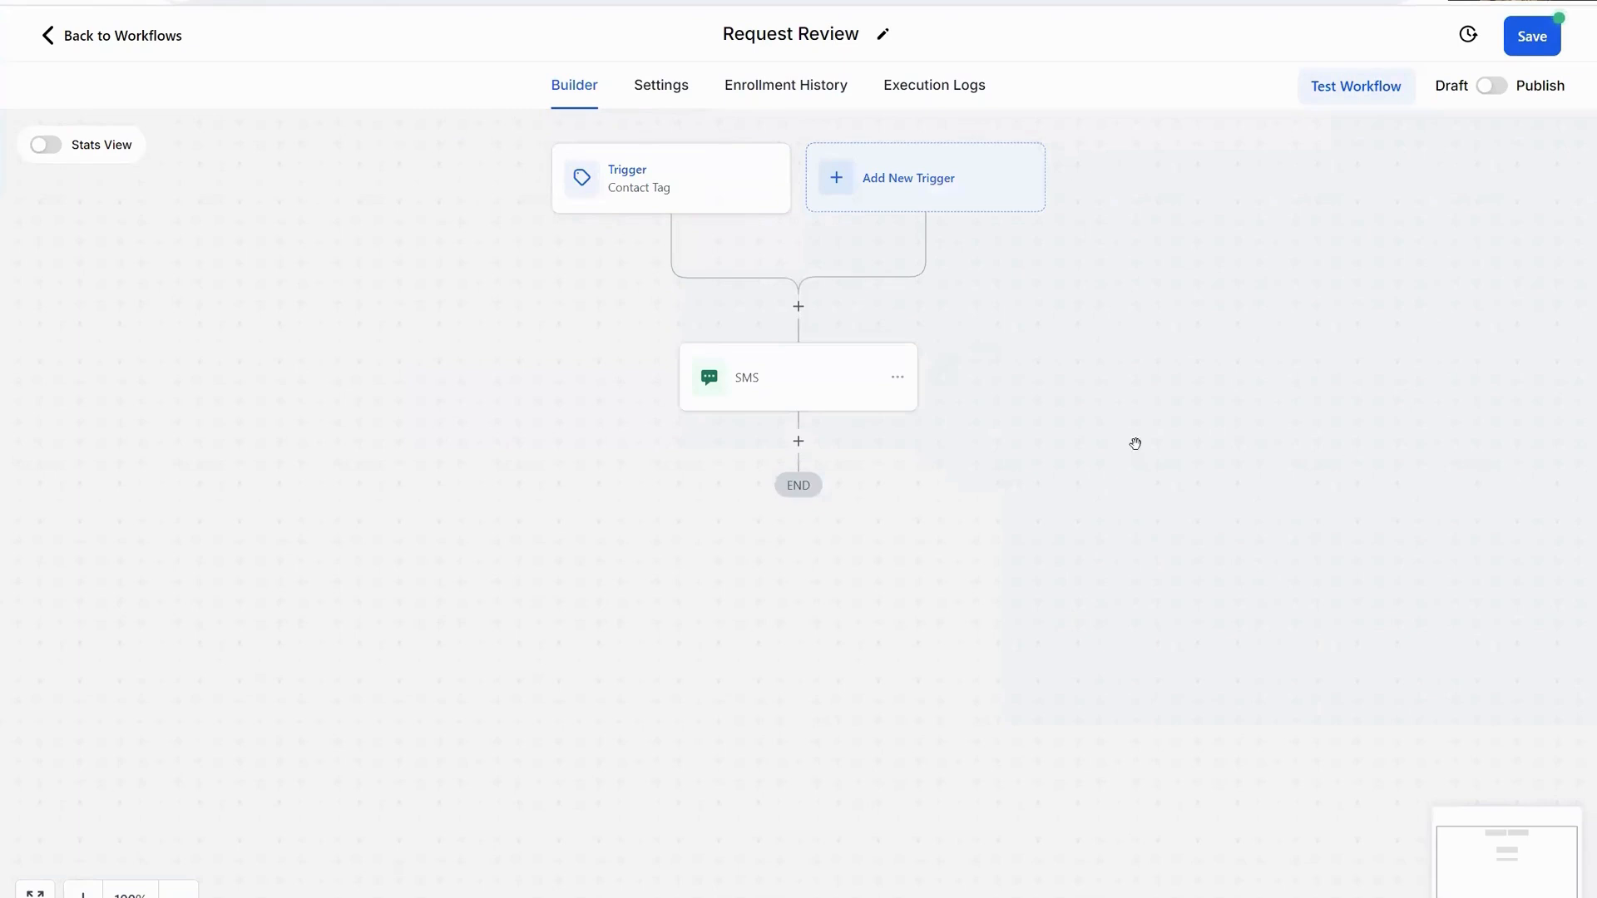
{"action": "left_click", "coordinate": [797, 442]}
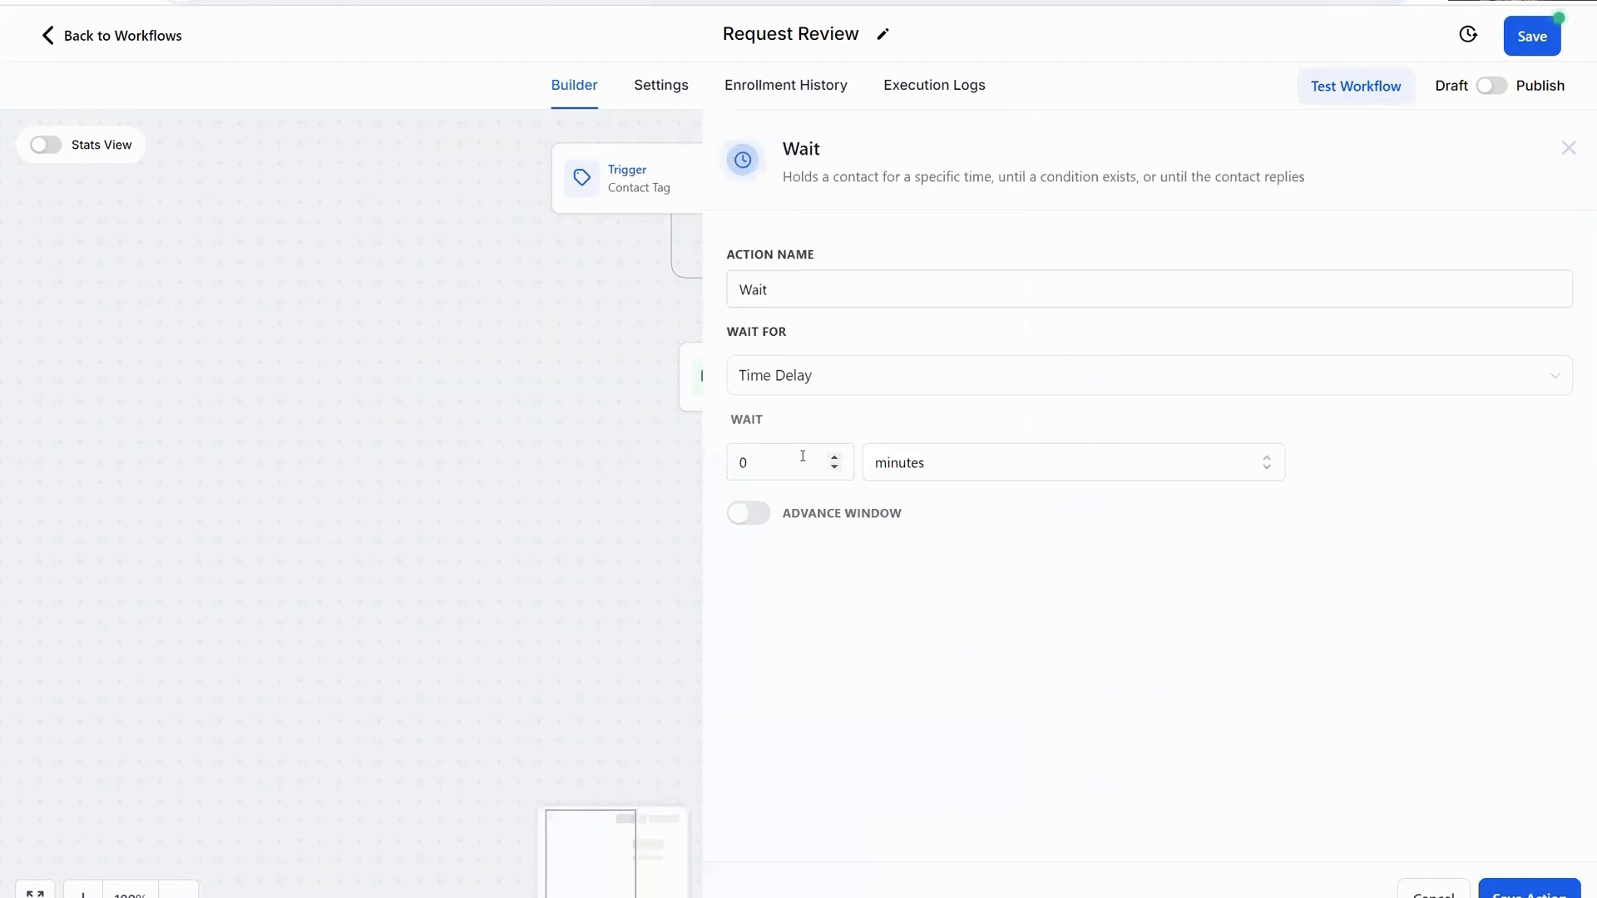
Set the Wait to Trigger Link Clicked for Request Reviews with a 15-minute timeout, and save
{"action": "left_click_drag", "start_coordinate": [803, 456], "coordinate": [729, 457]}
{"action": "type", "text": "15"}
{"action": "left_click", "coordinate": [921, 384]}
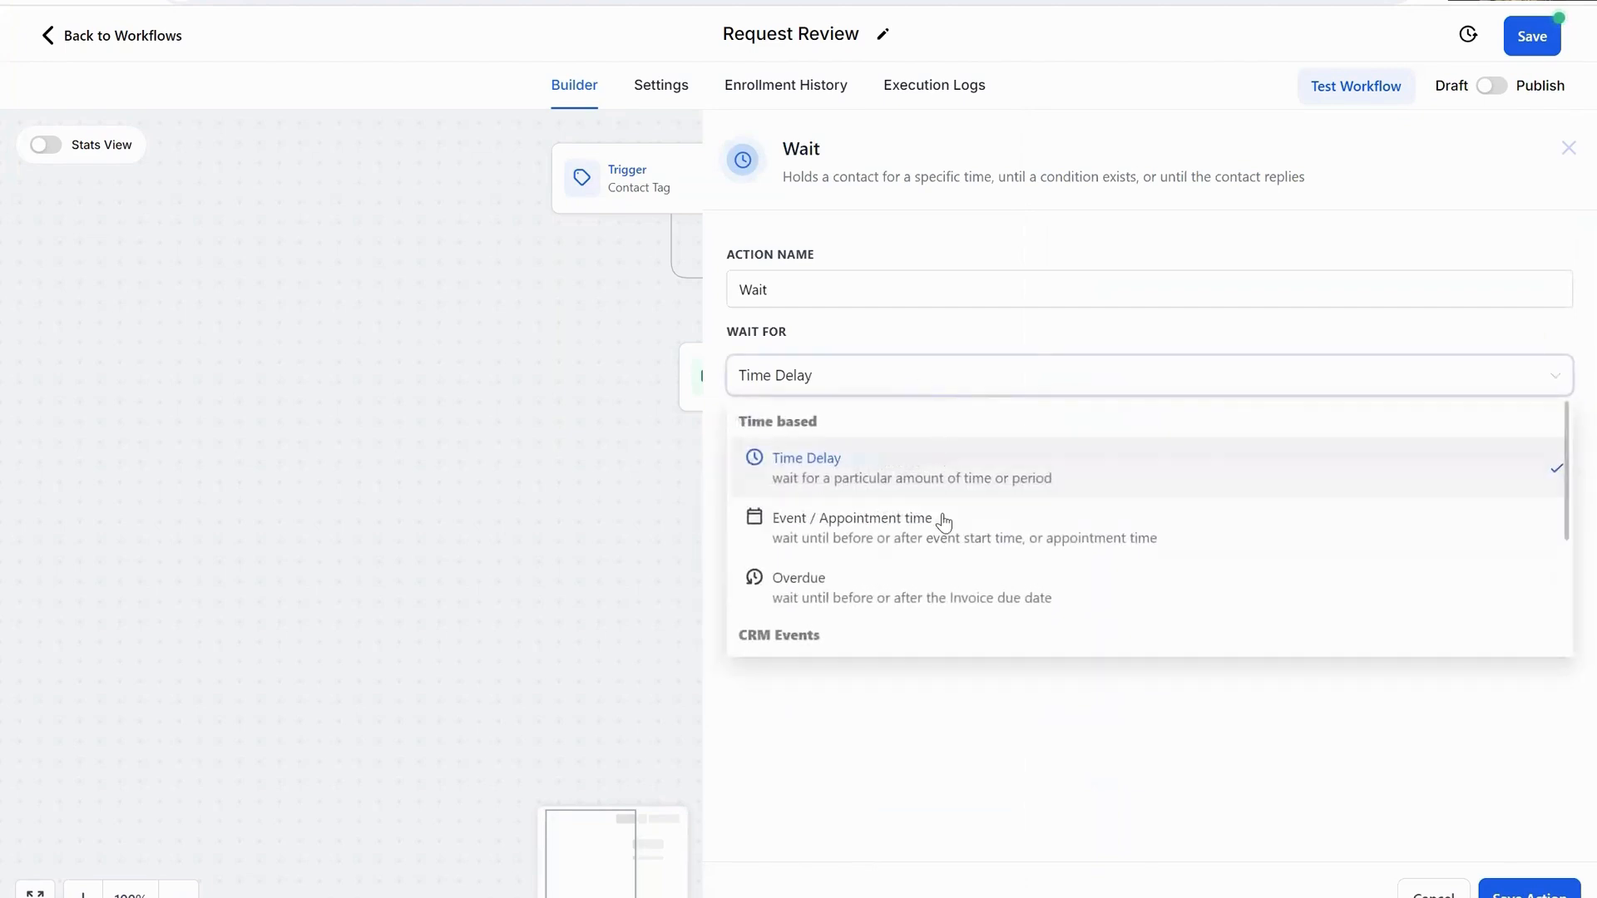
{"action": "scroll", "coordinate": [948, 516], "scroll_direction": "down", "scroll_amount": 1}
{"action": "scroll", "coordinate": [963, 479], "scroll_direction": "down", "scroll_amount": 2}
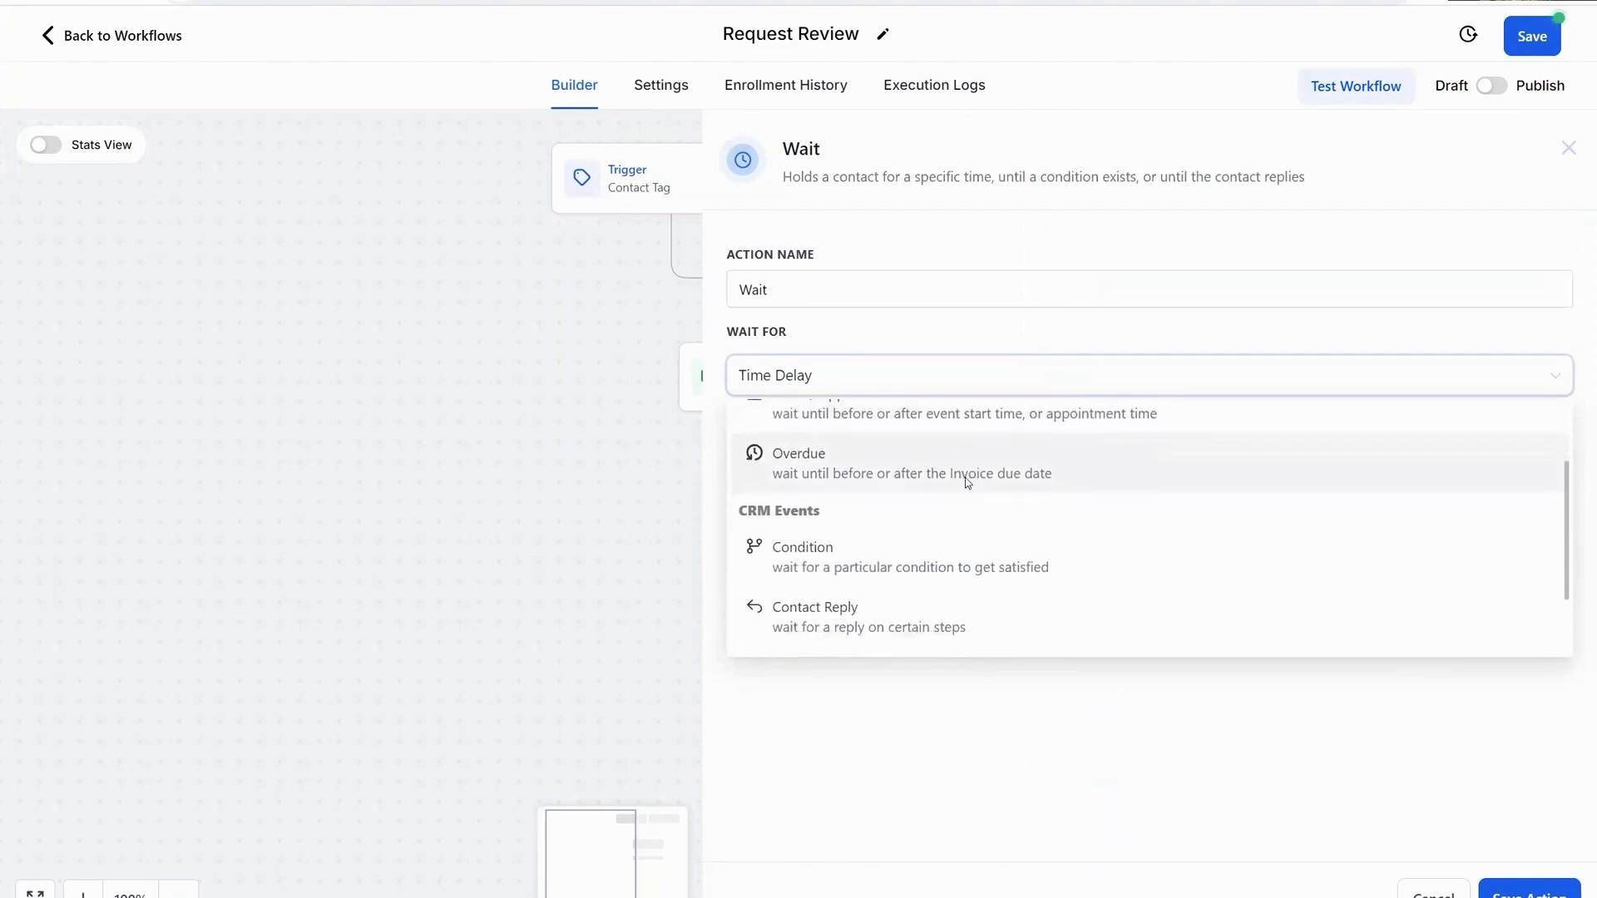
{"action": "left_click", "coordinate": [903, 566]}
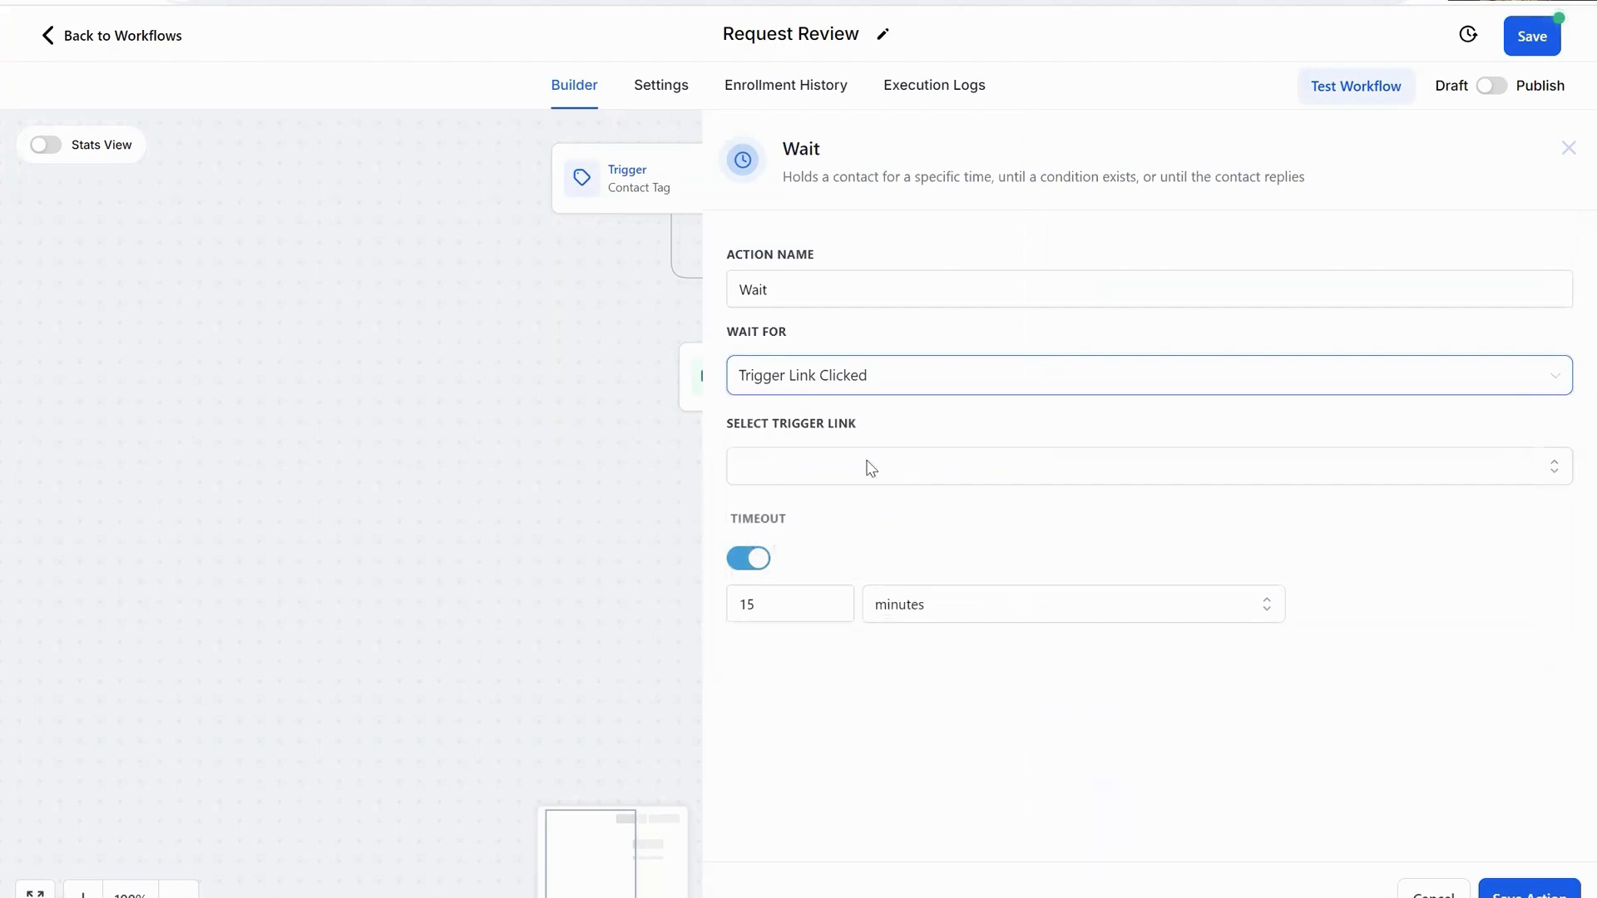
{"action": "left_click", "coordinate": [875, 463]}
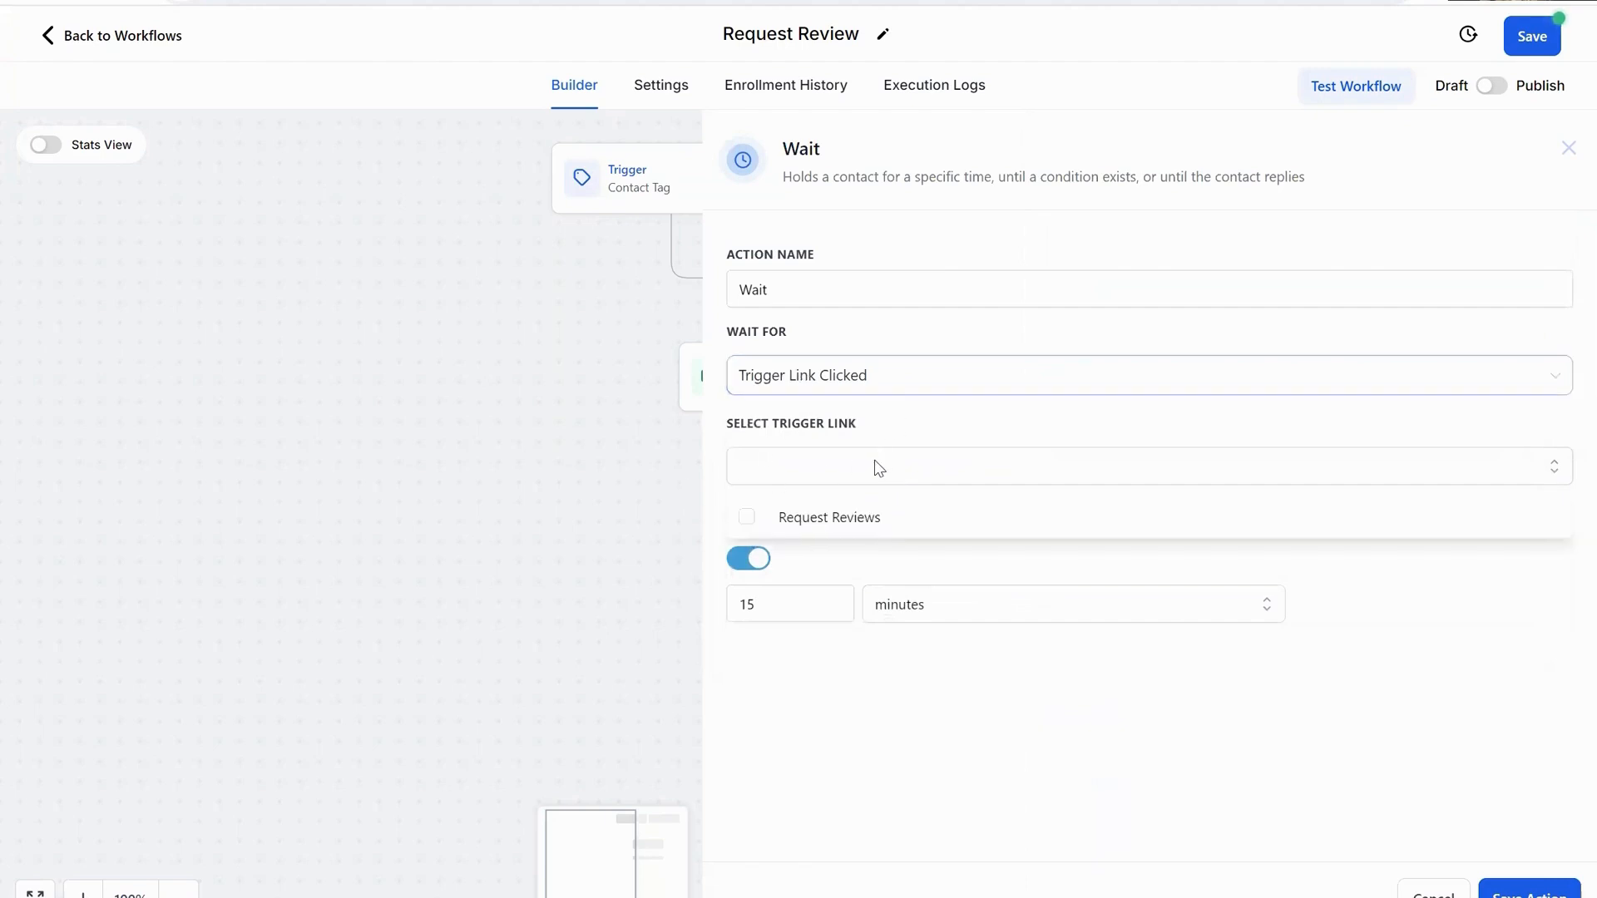
{"action": "left_click", "coordinate": [888, 530]}
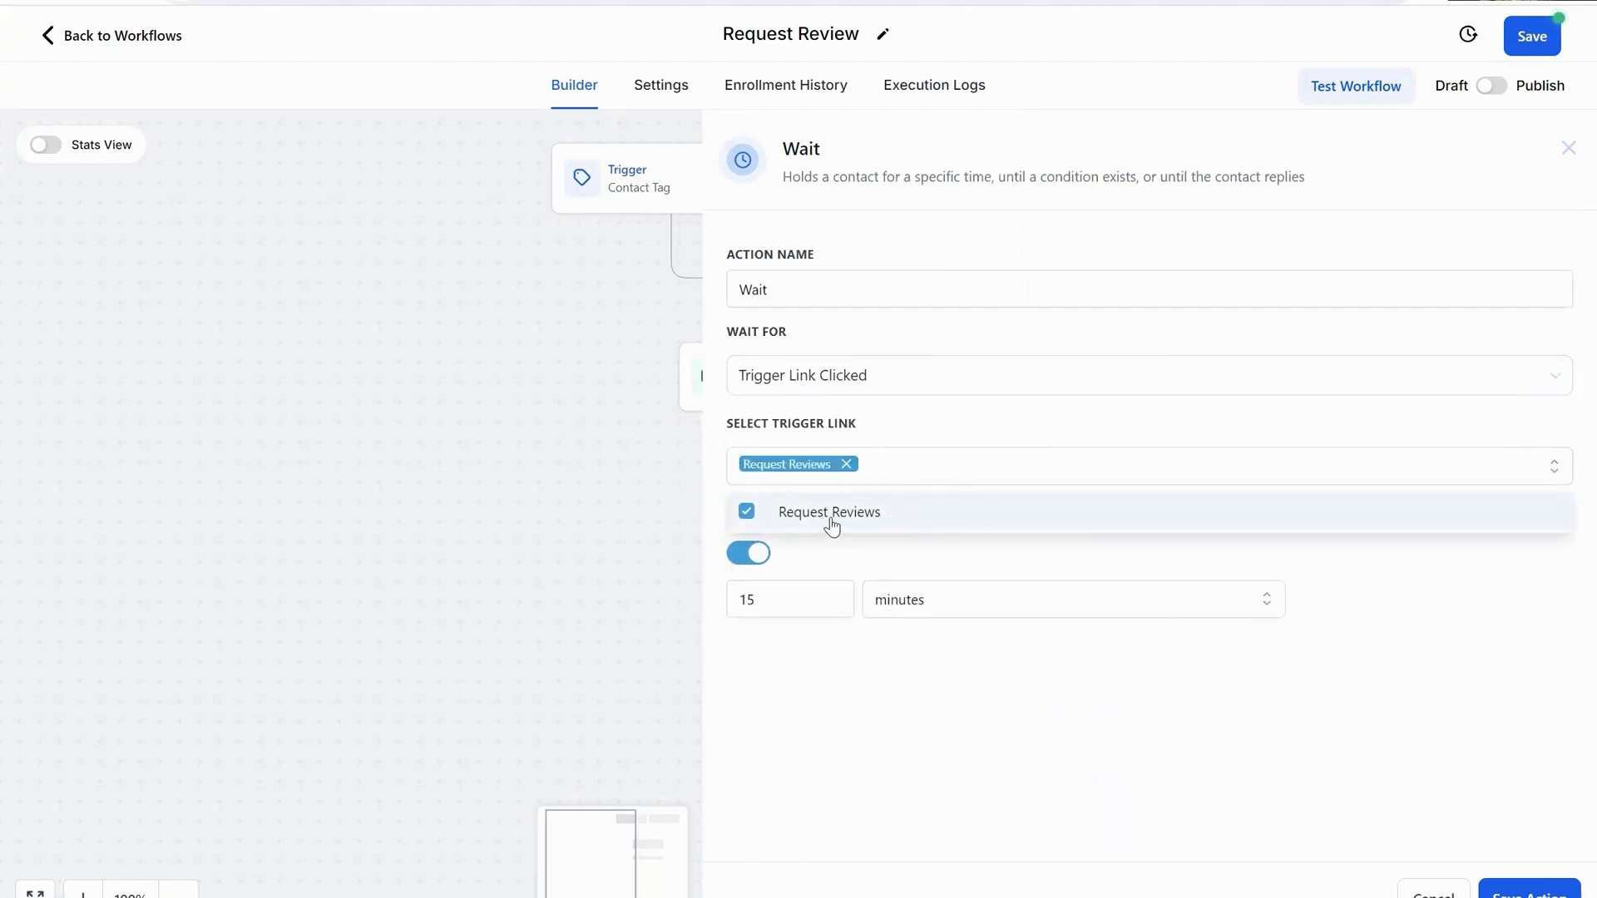
{"action": "left_click", "coordinate": [1089, 707]}
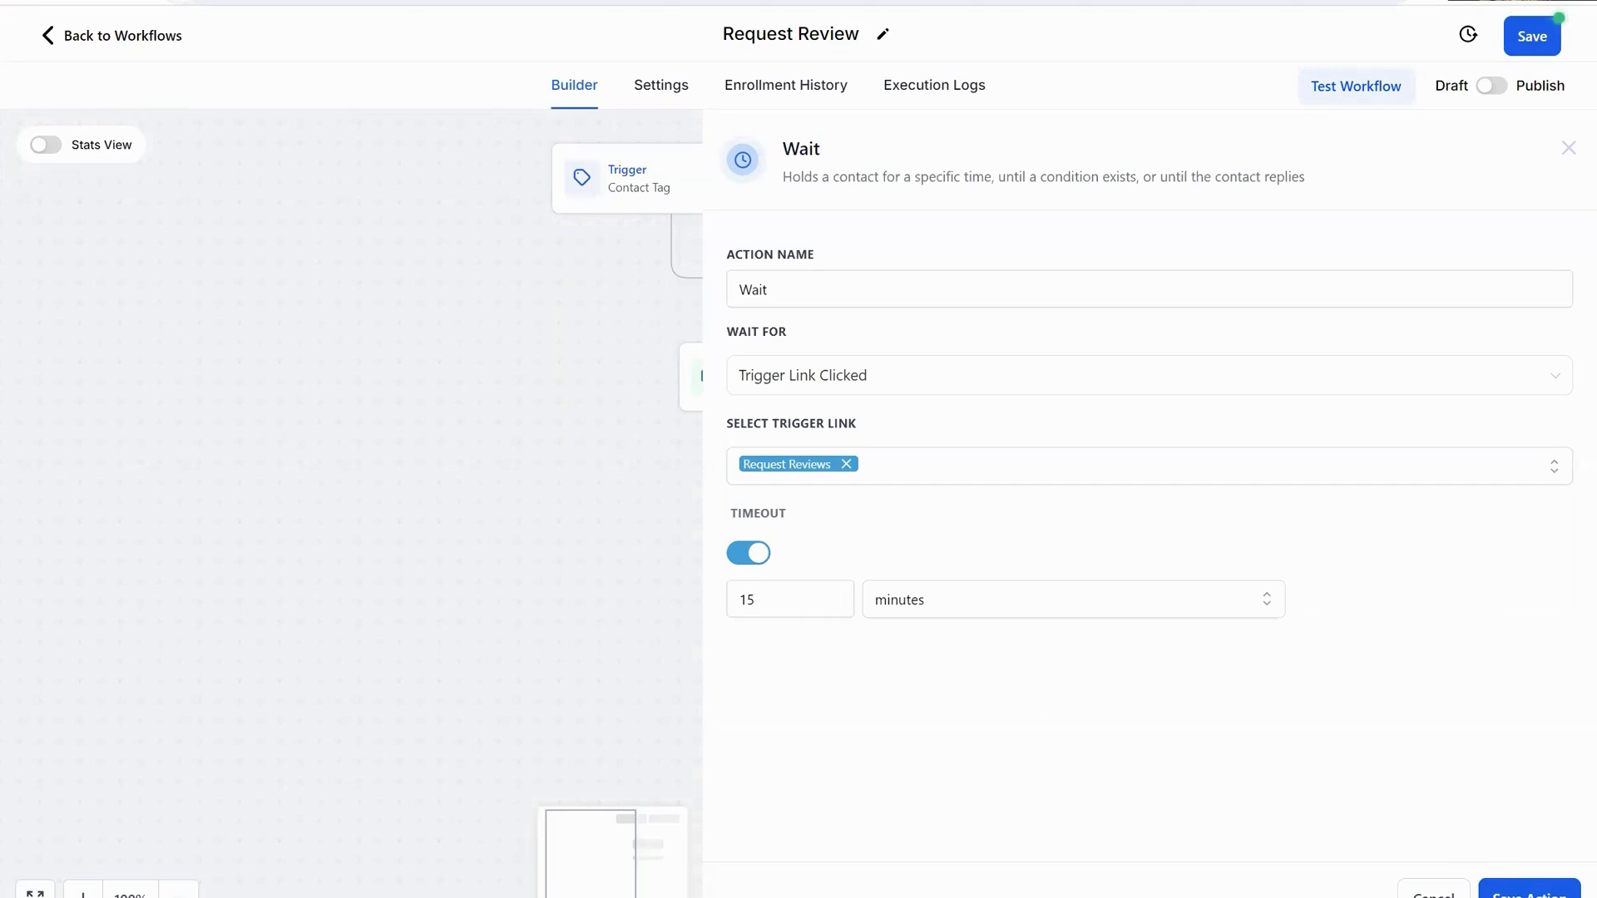
{"action": "left_click", "coordinate": [1527, 892]}
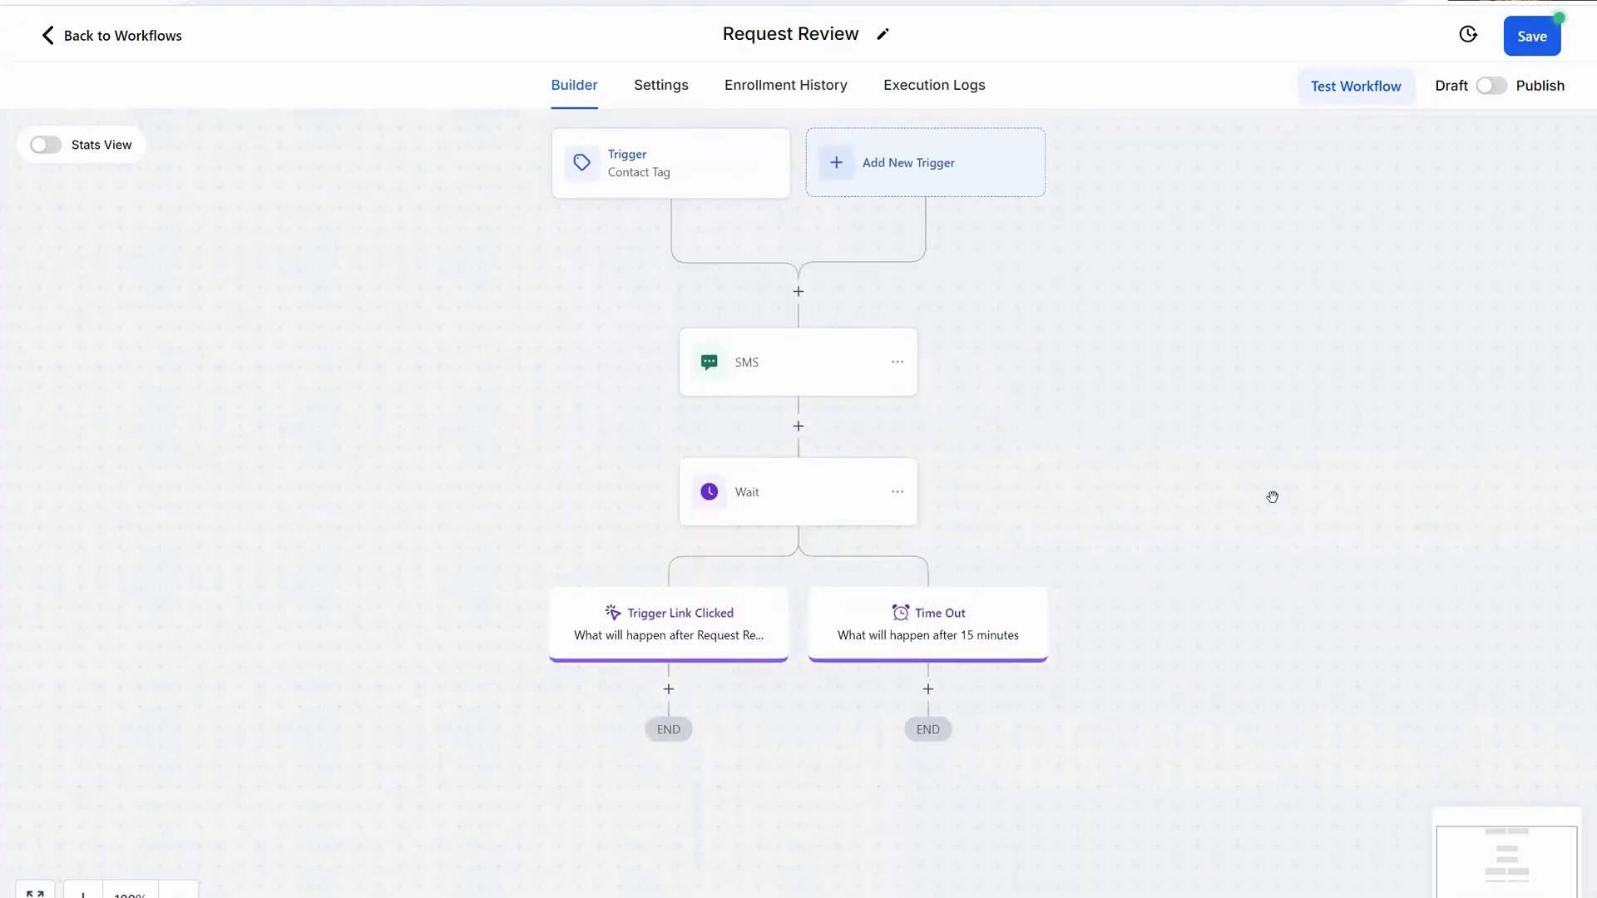
Add a Send Email action under the wait's Time Out branch
{"action": "scroll", "coordinate": [873, 551], "scroll_direction": "down", "scroll_amount": 1}
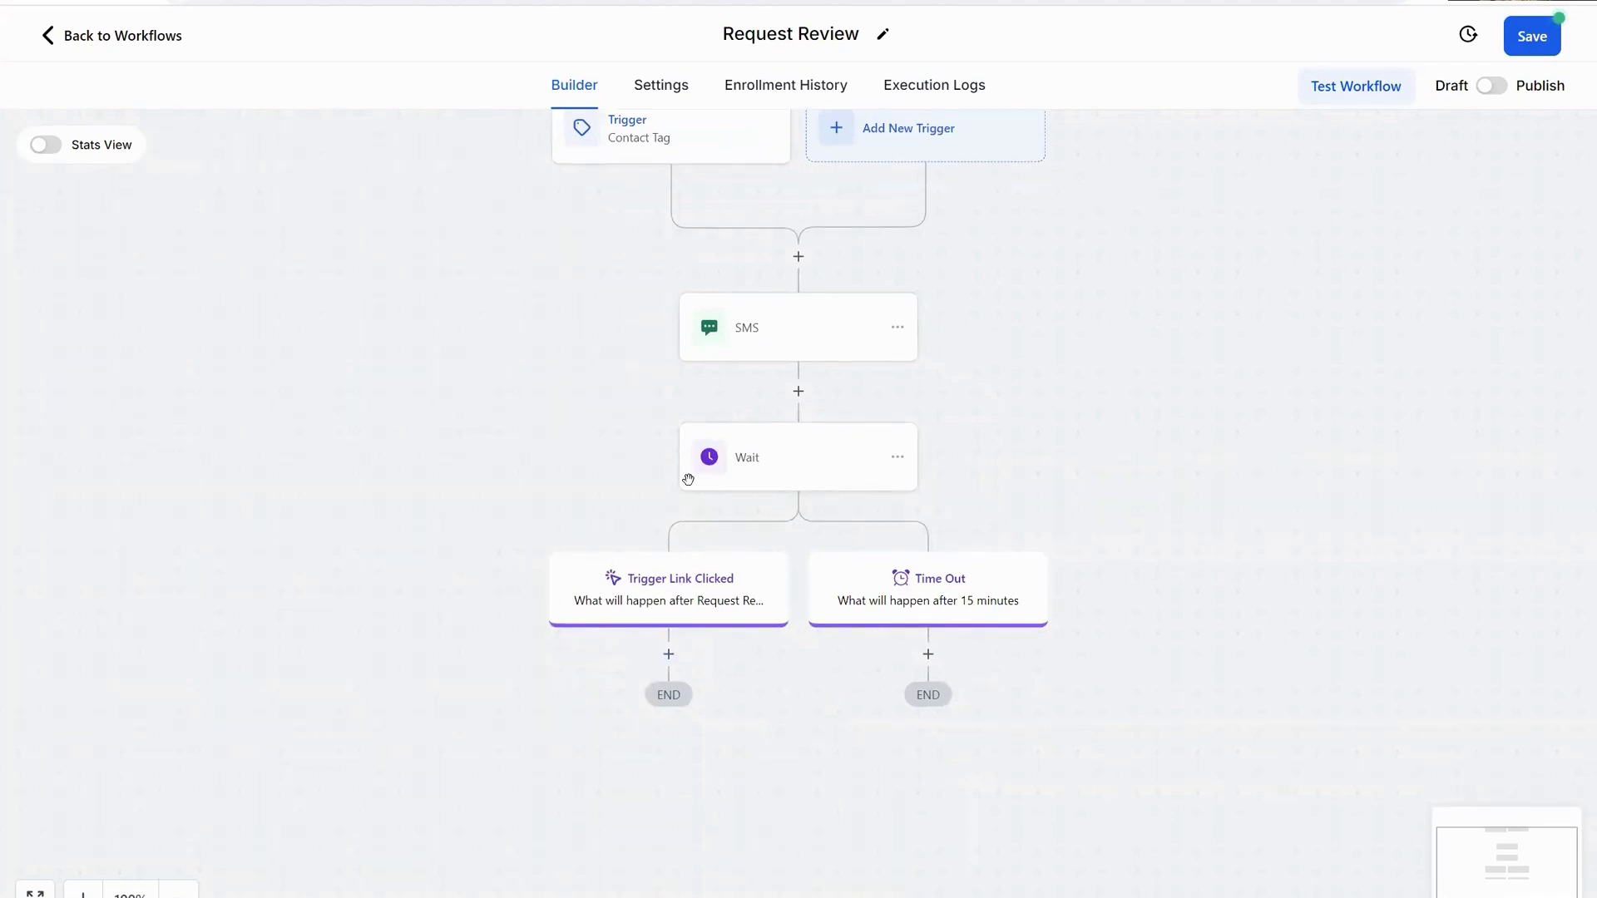
{"action": "scroll", "coordinate": [731, 537], "scroll_direction": "down", "scroll_amount": 1}
{"action": "scroll", "coordinate": [730, 537], "scroll_direction": "down", "scroll_amount": 2}
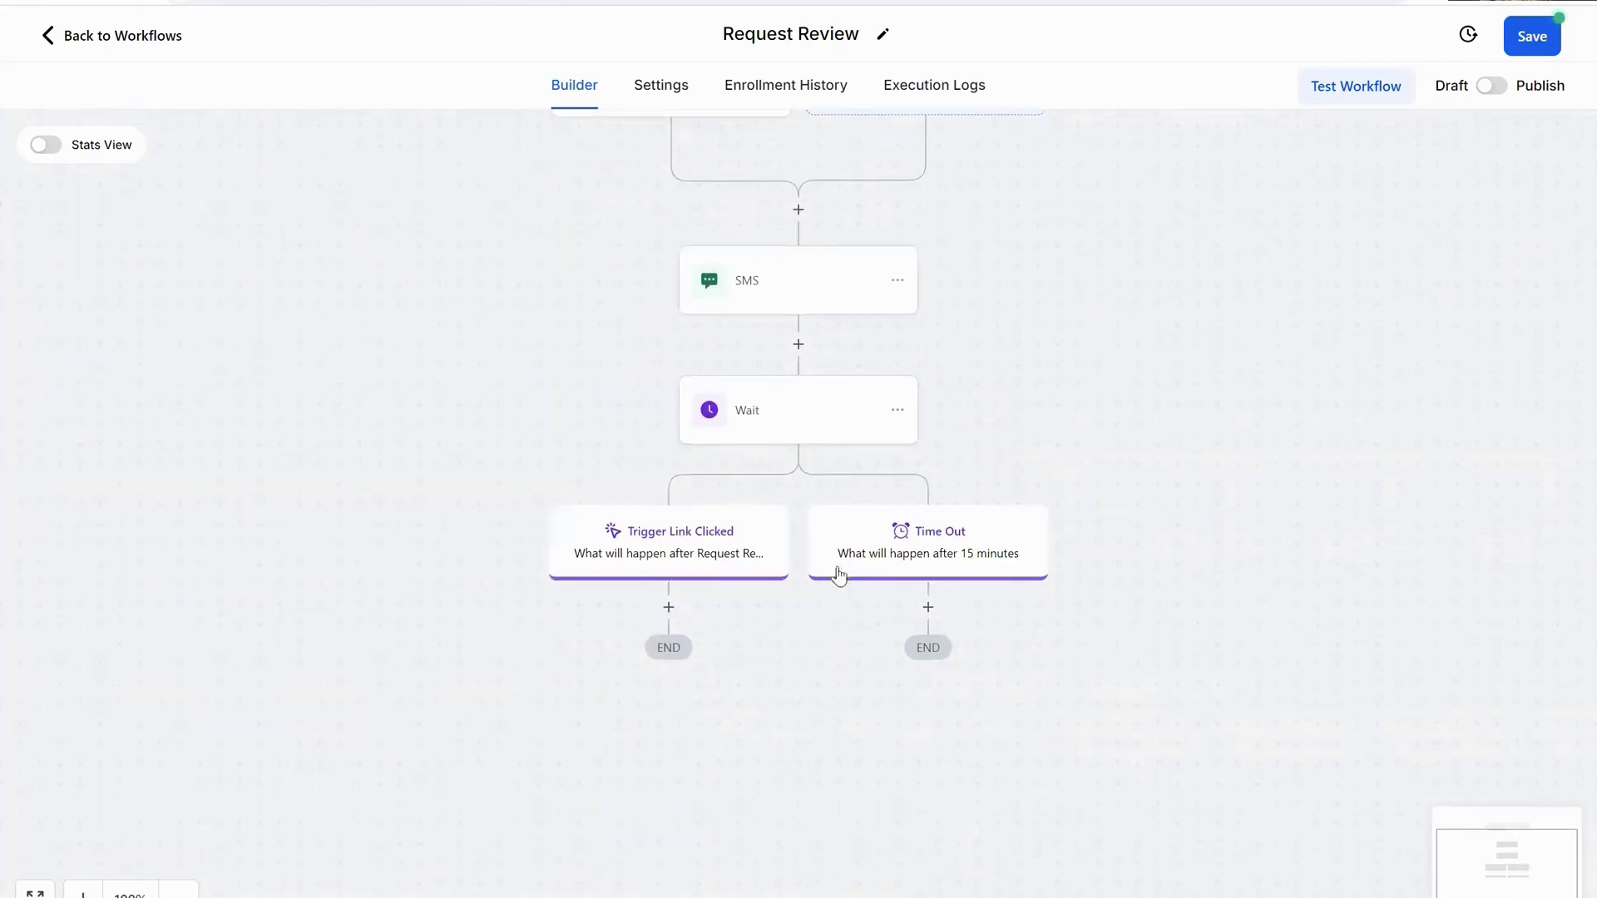
{"action": "left_click", "coordinate": [928, 605]}
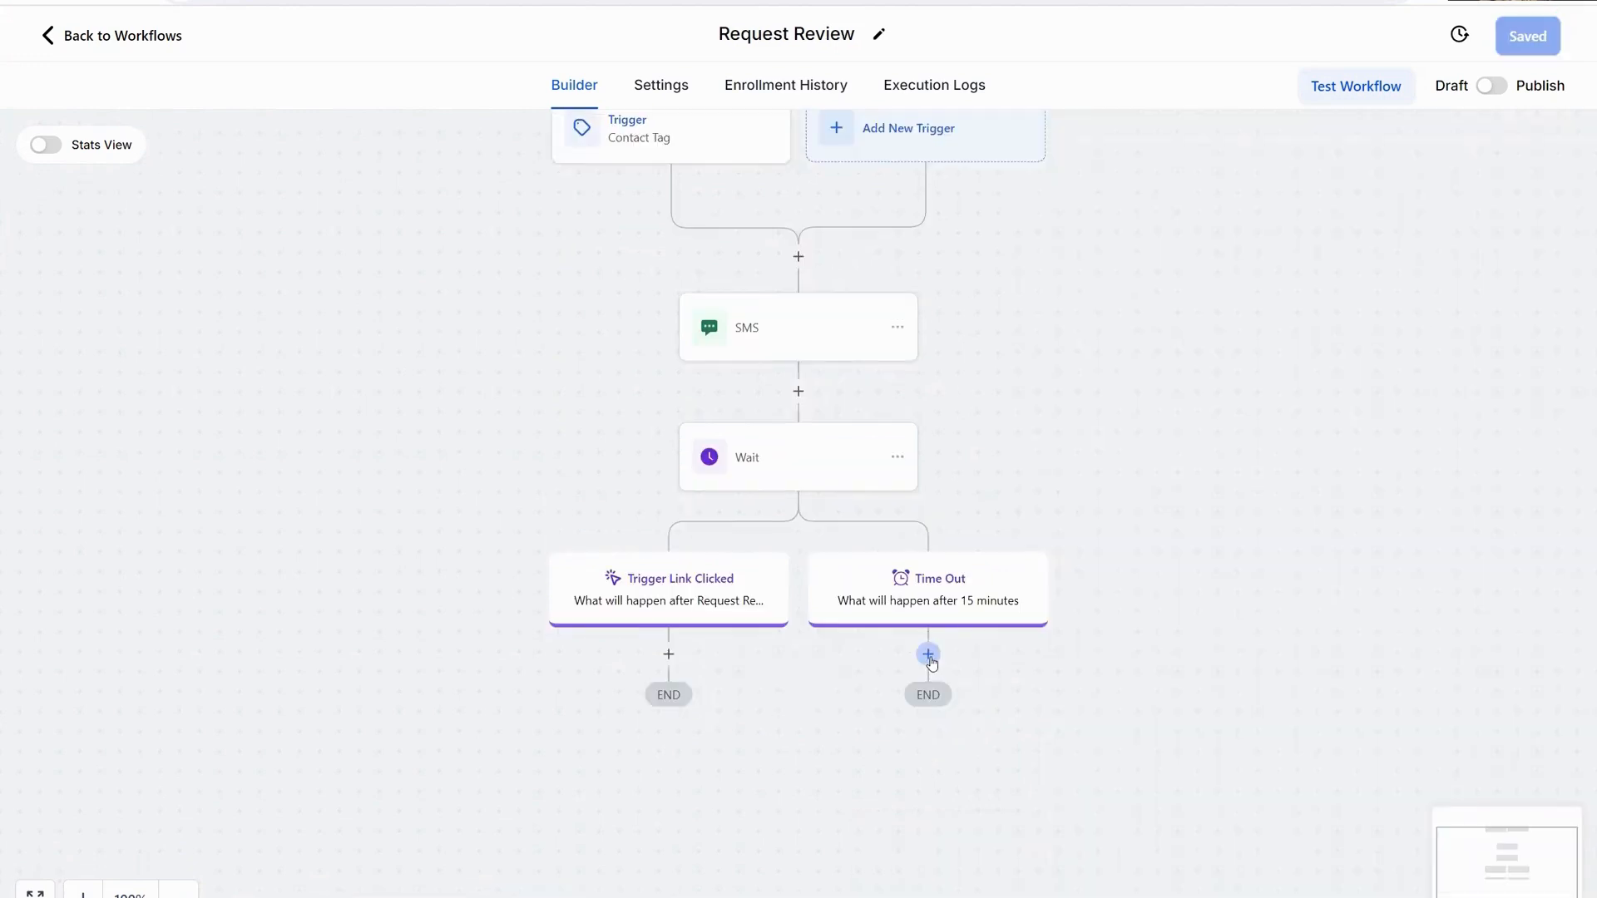
{"action": "left_click", "coordinate": [929, 655]}
{"action": "type", "text": "send ema"}
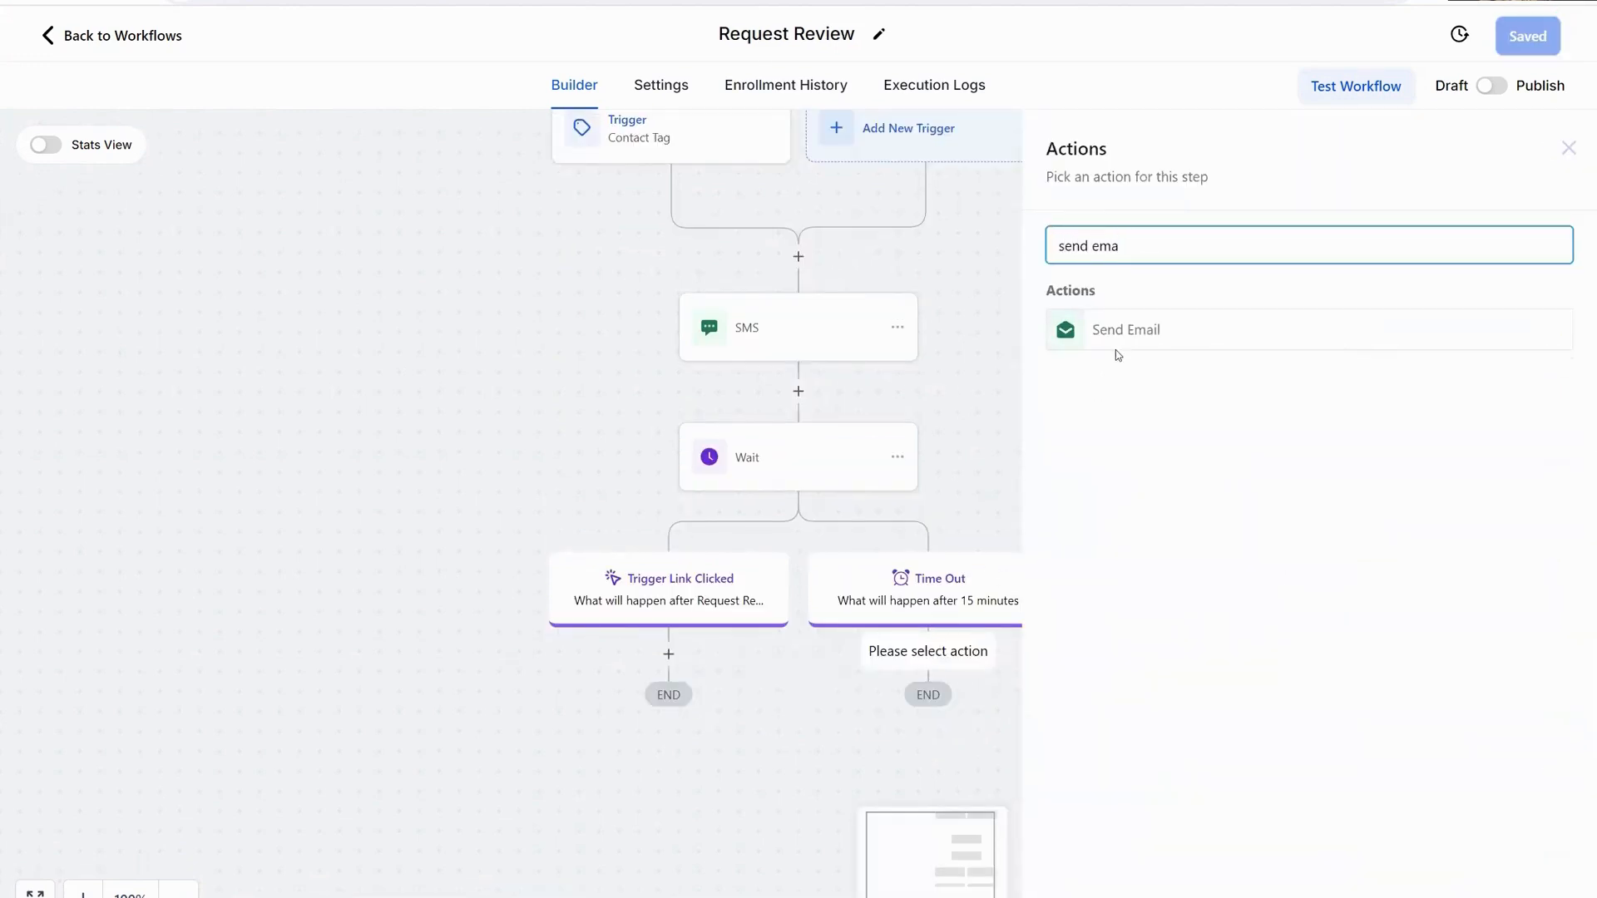
{"action": "left_click", "coordinate": [1119, 336]}
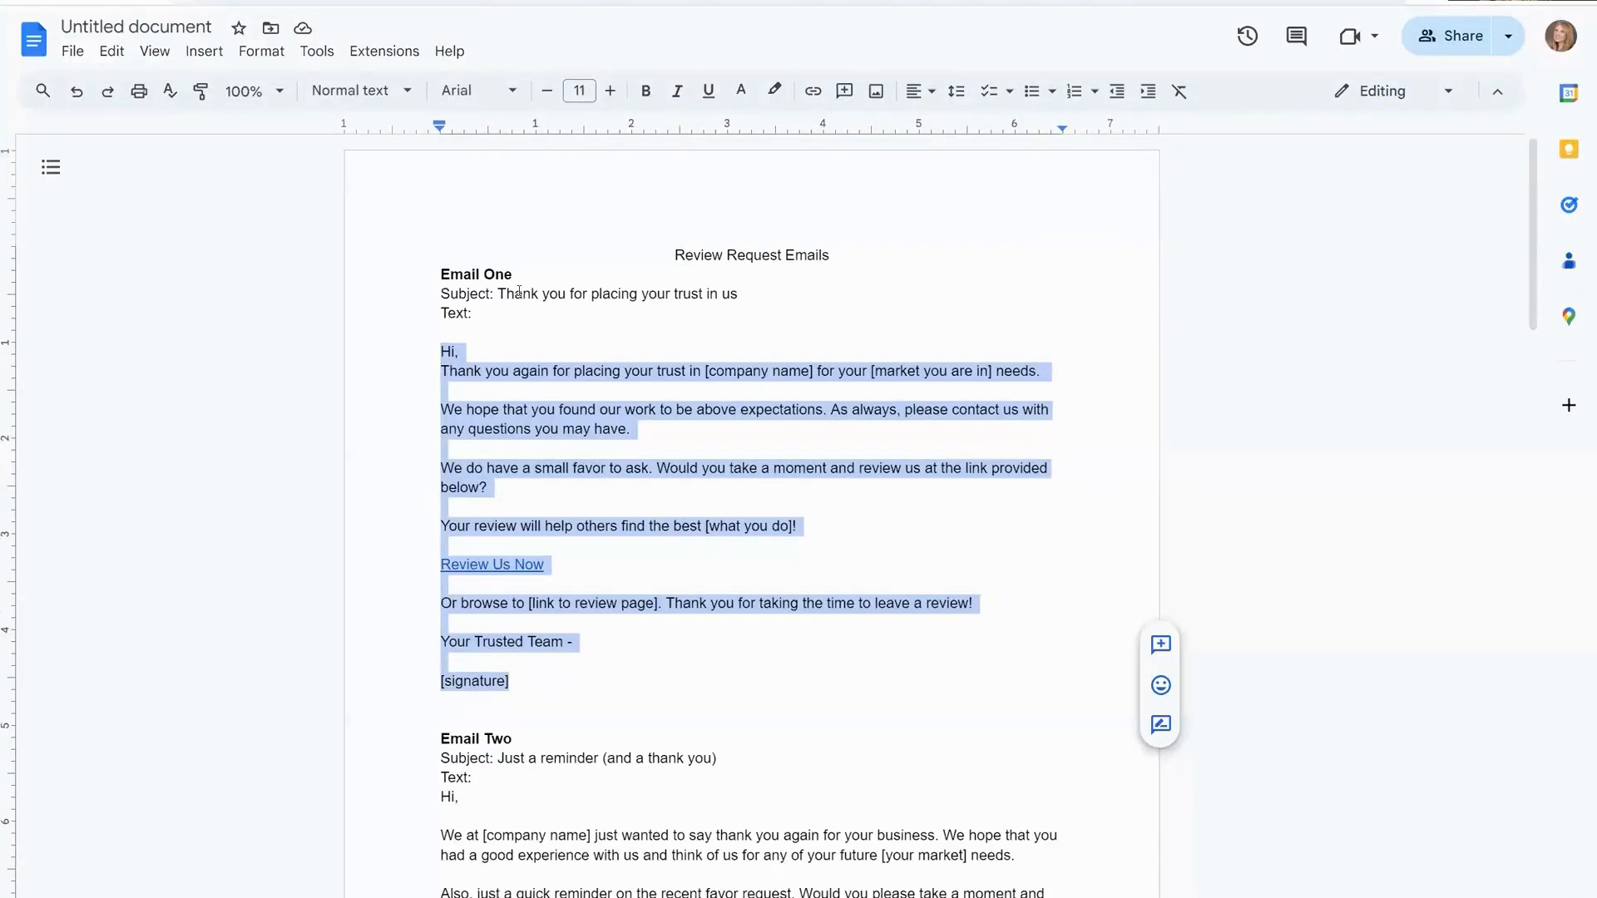
Select Email One's subject 'Thank you for placing your trust in us.' and return to the email step
{"action": "left_click_drag", "start_coordinate": [498, 293], "coordinate": [770, 281]}
{"action": "key", "text": "ctrl+c"}
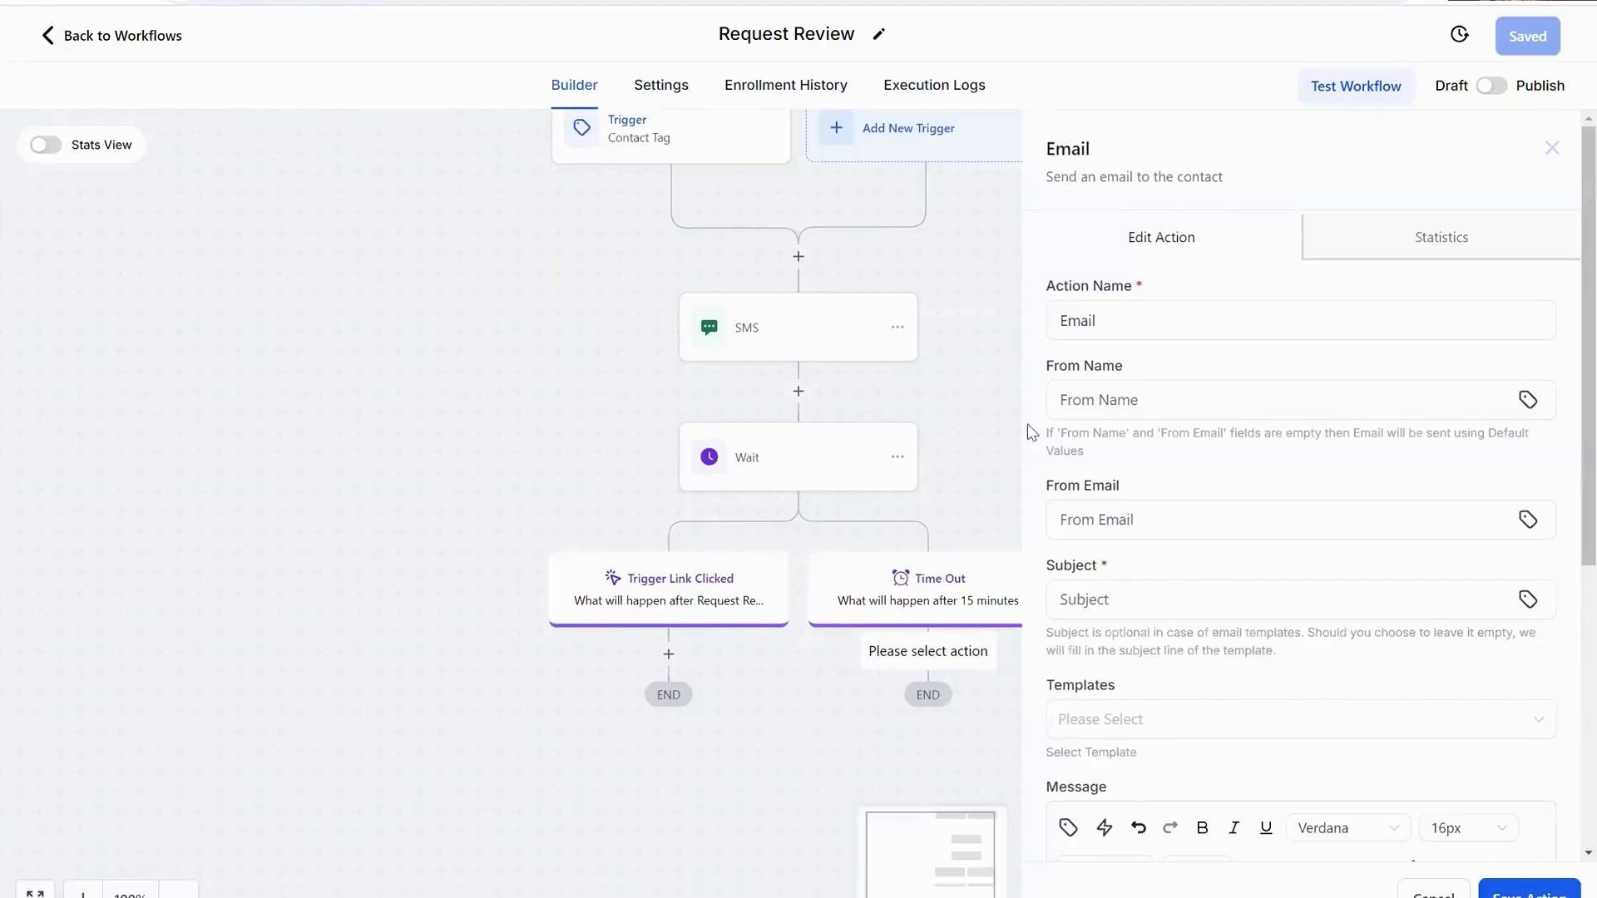
{"action": "left_click", "coordinate": [1106, 603]}
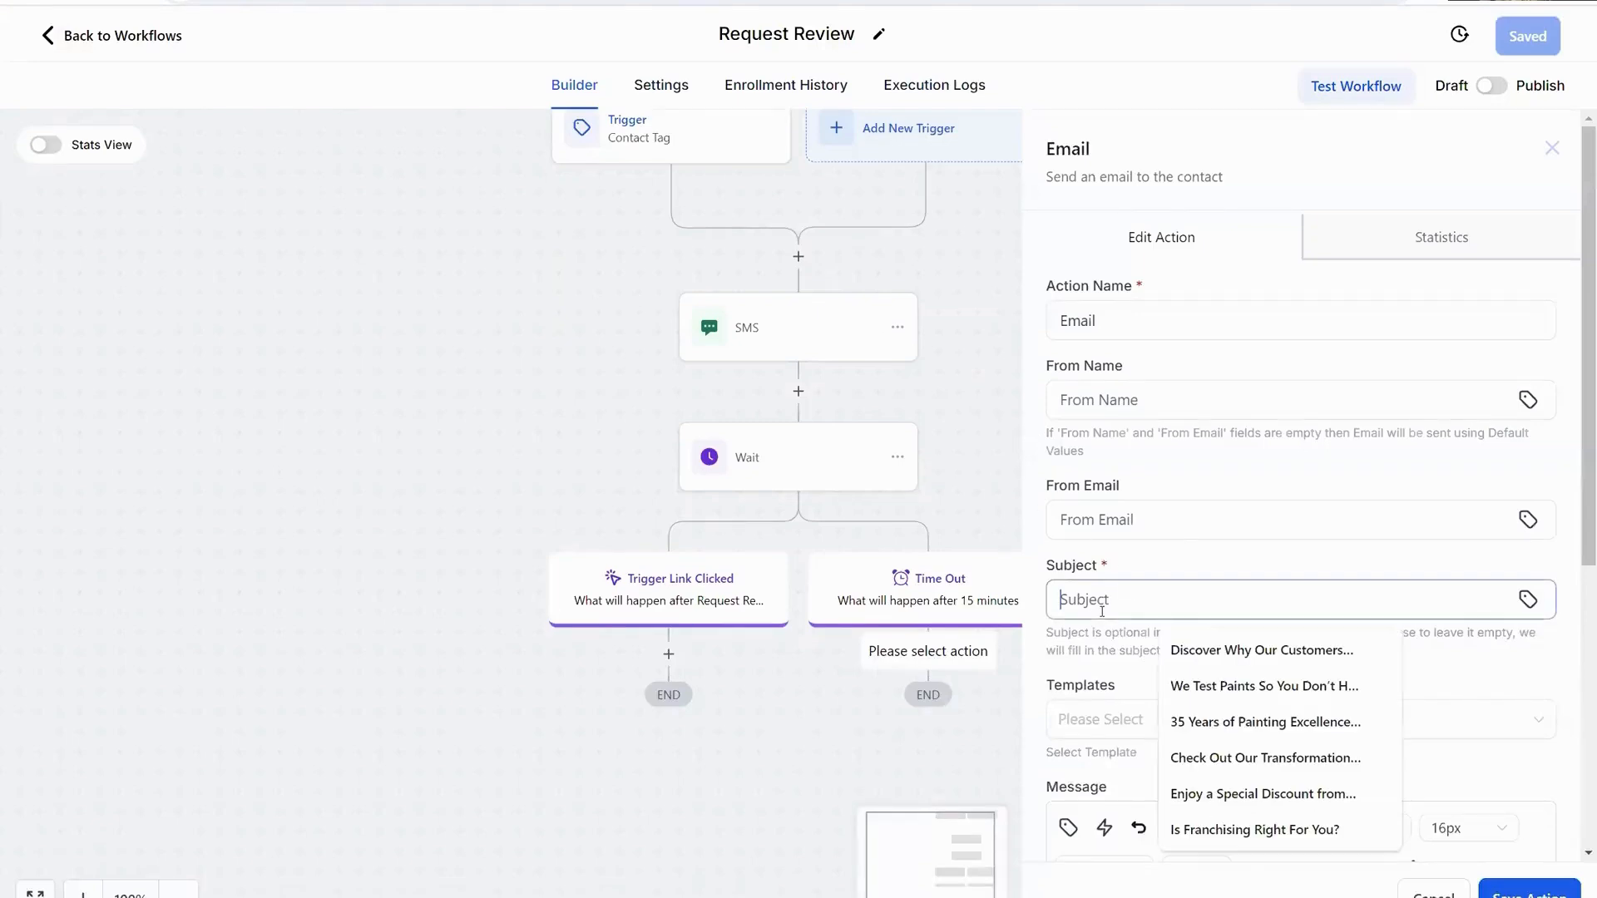
Paste Email One's subject and body text into the Time Out email
{"action": "key", "text": "ctrl+v"}
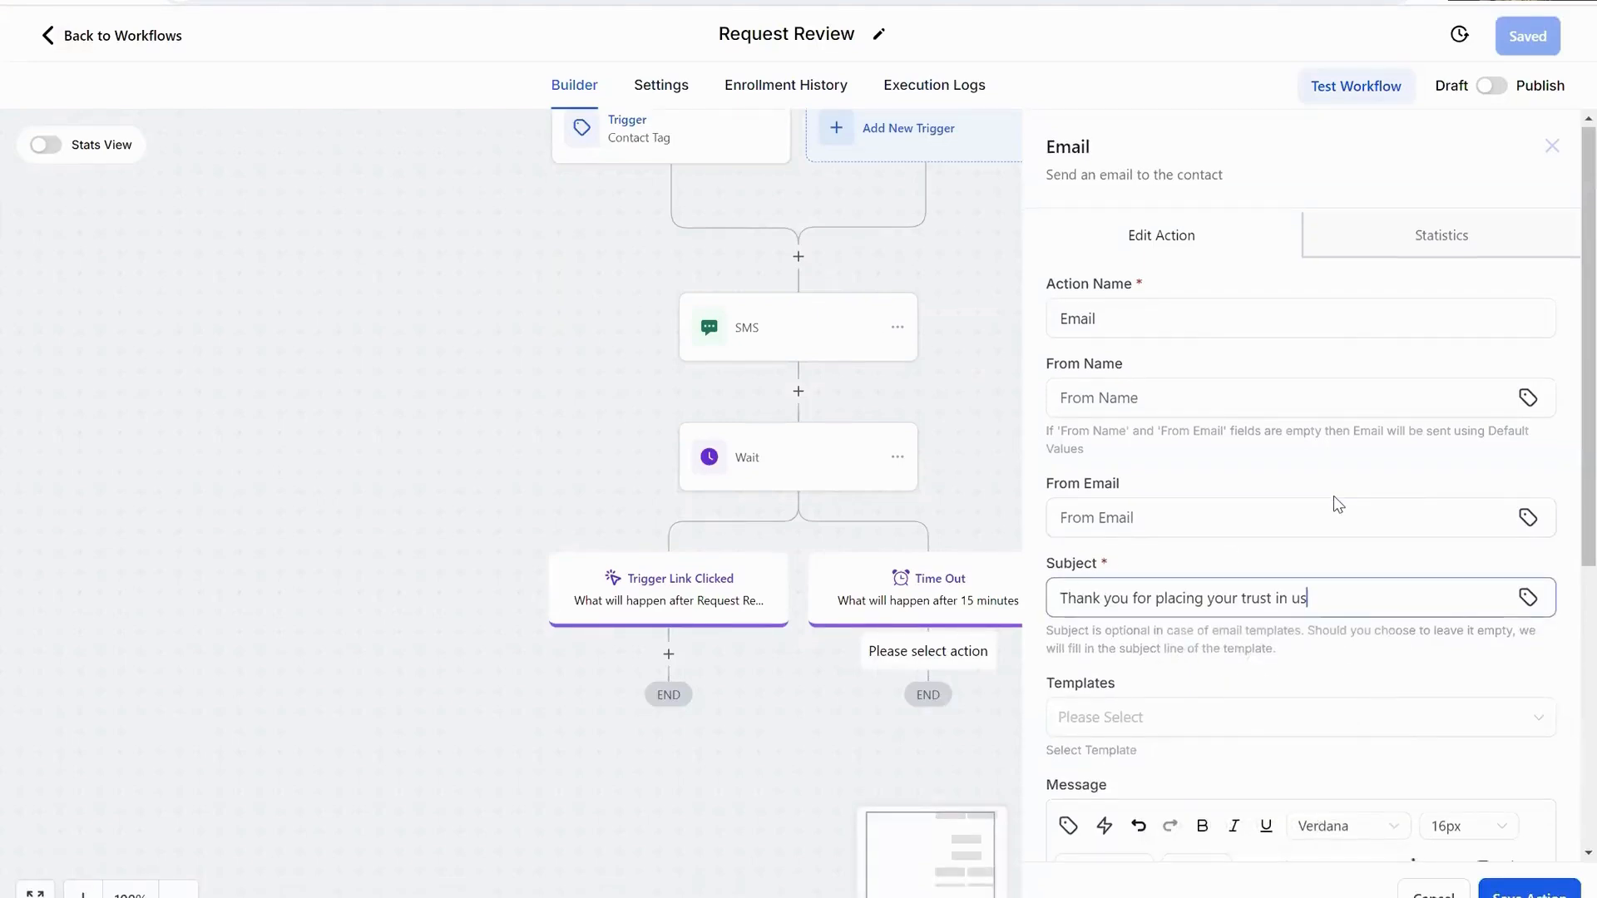
{"action": "scroll", "coordinate": [1334, 499], "scroll_direction": "down", "scroll_amount": 3}
{"action": "scroll", "coordinate": [1334, 499], "scroll_direction": "down", "scroll_amount": 2}
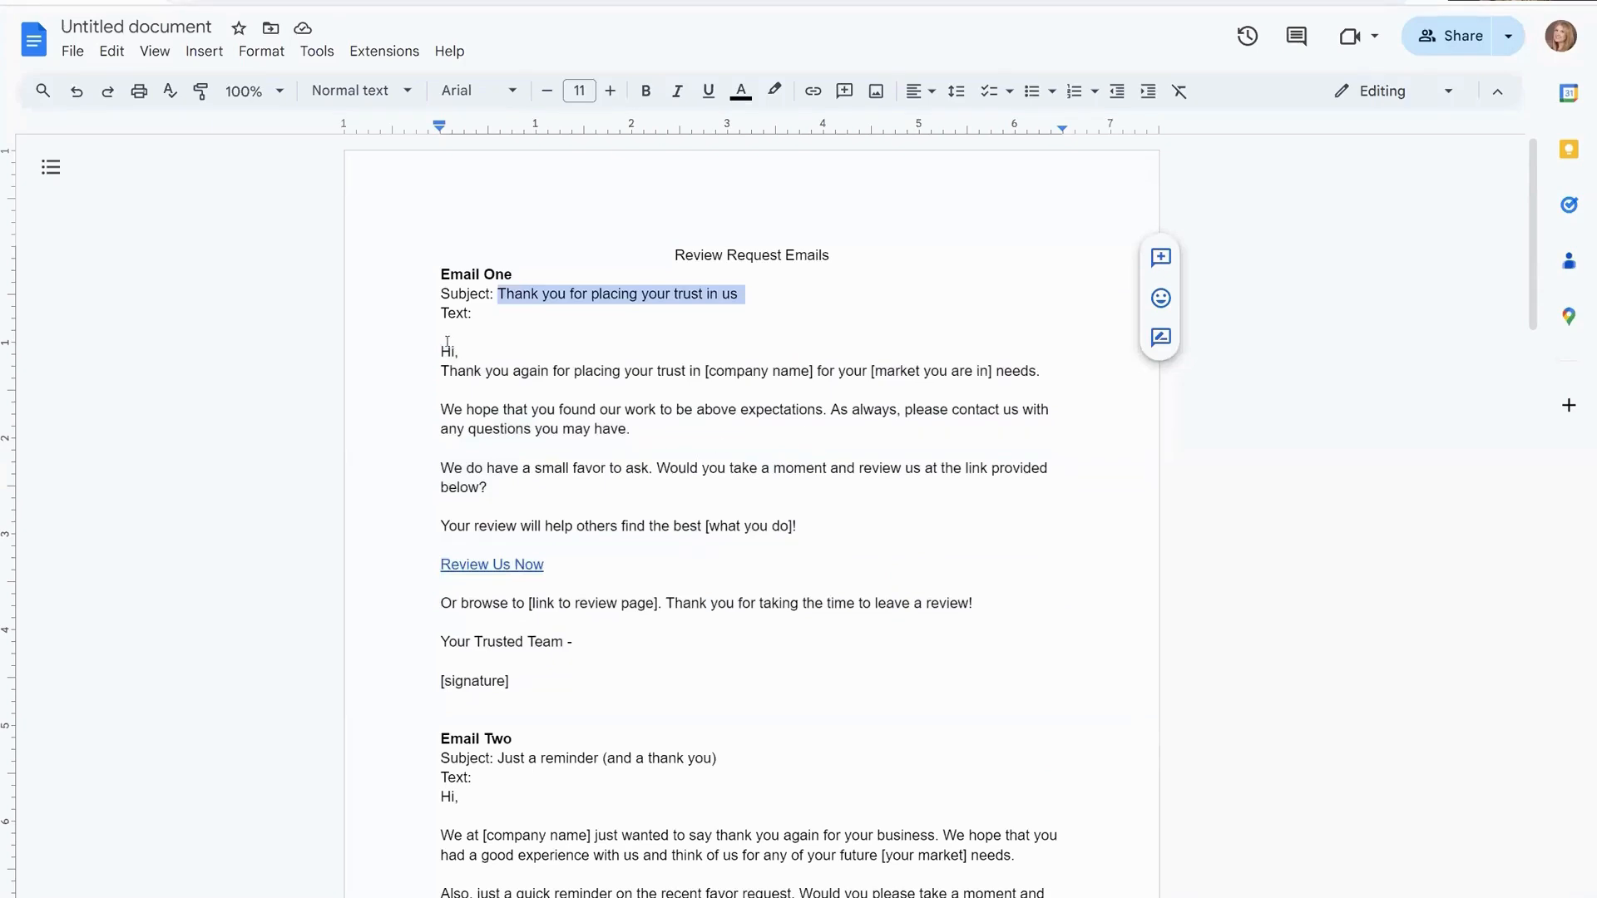
{"action": "left_click_drag", "start_coordinate": [441, 350], "coordinate": [617, 683]}
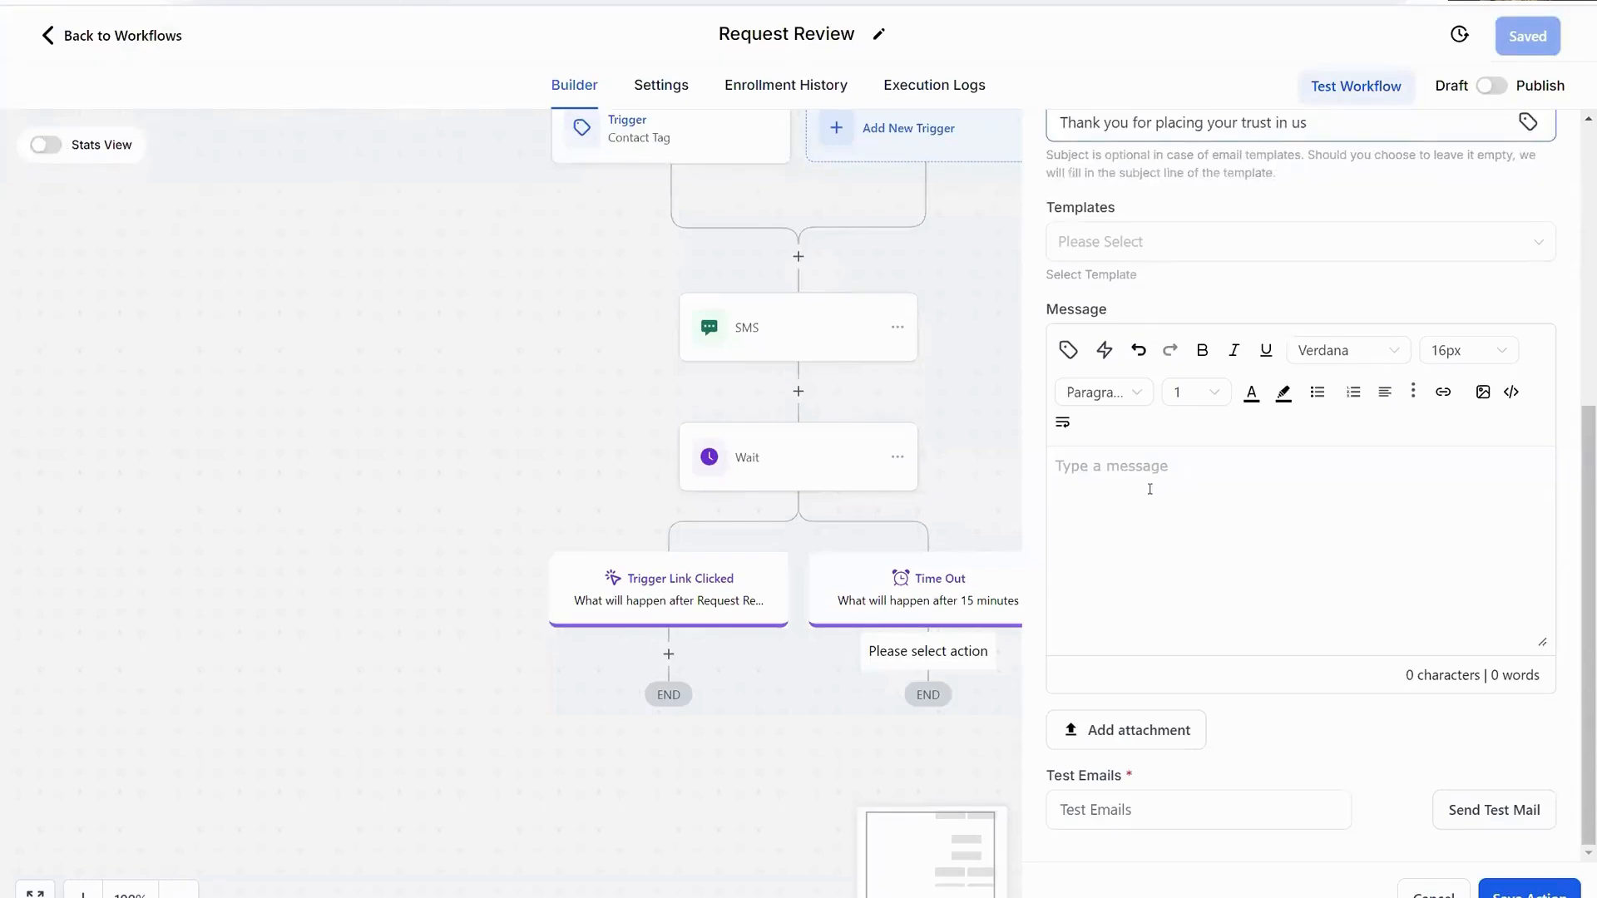
{"action": "left_click", "coordinate": [1150, 489]}
{"action": "key", "text": "ctrl+v"}
Add a blank line after 'Hi,', delete the old Review Us Now link, and leave an empty line
{"action": "scroll", "coordinate": [1200, 490], "scroll_direction": "up", "scroll_amount": 5}
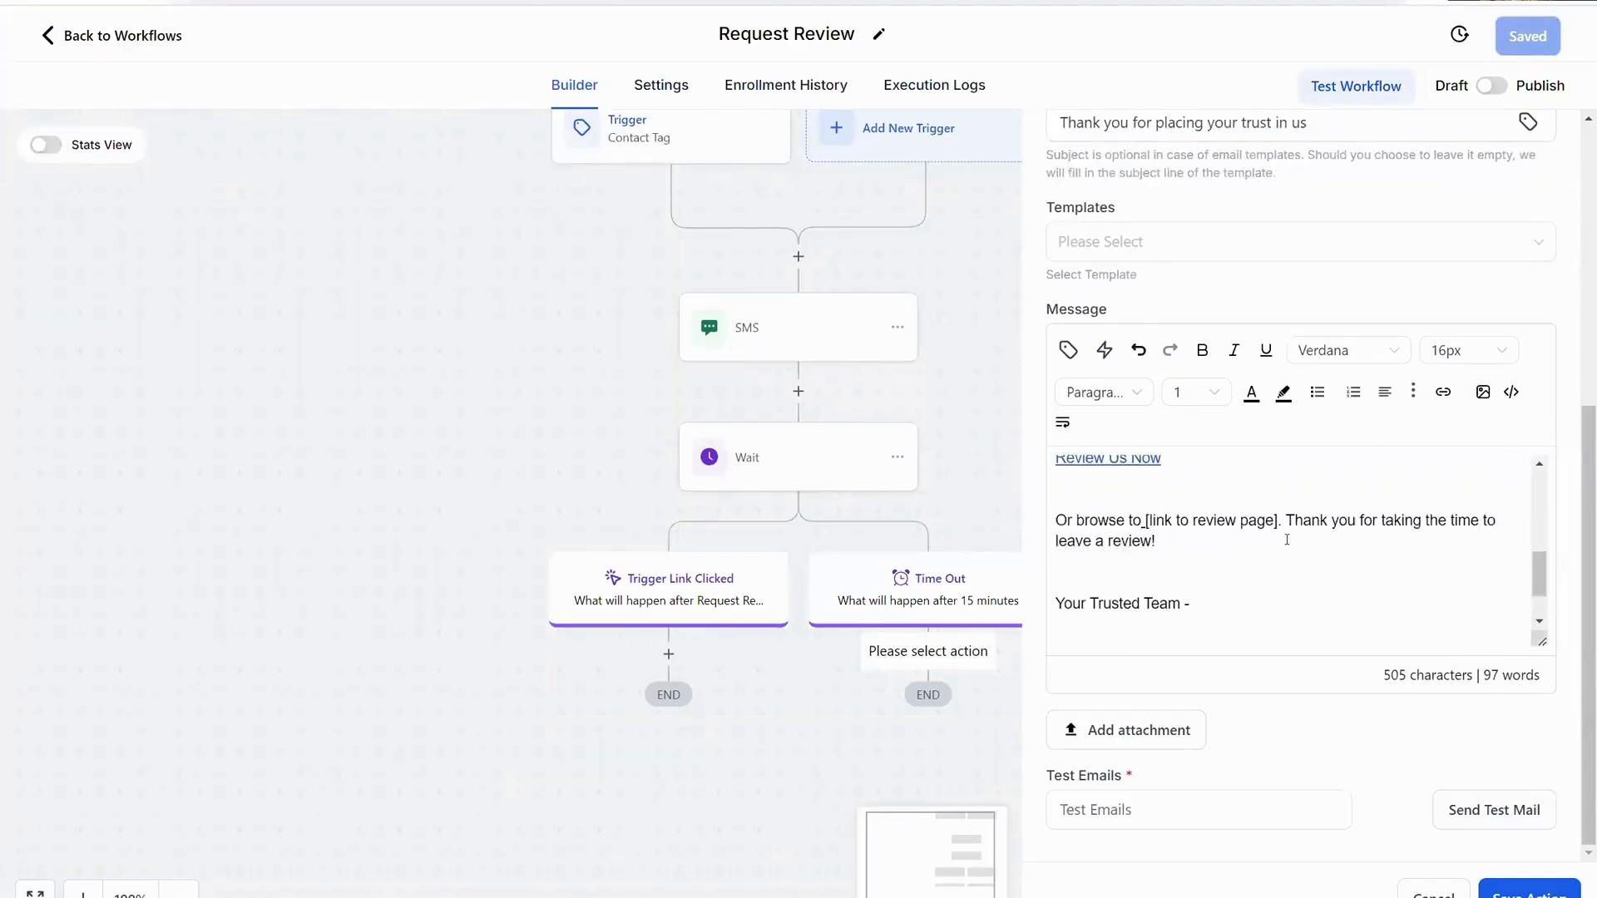
{"action": "left_click", "coordinate": [1153, 460]}
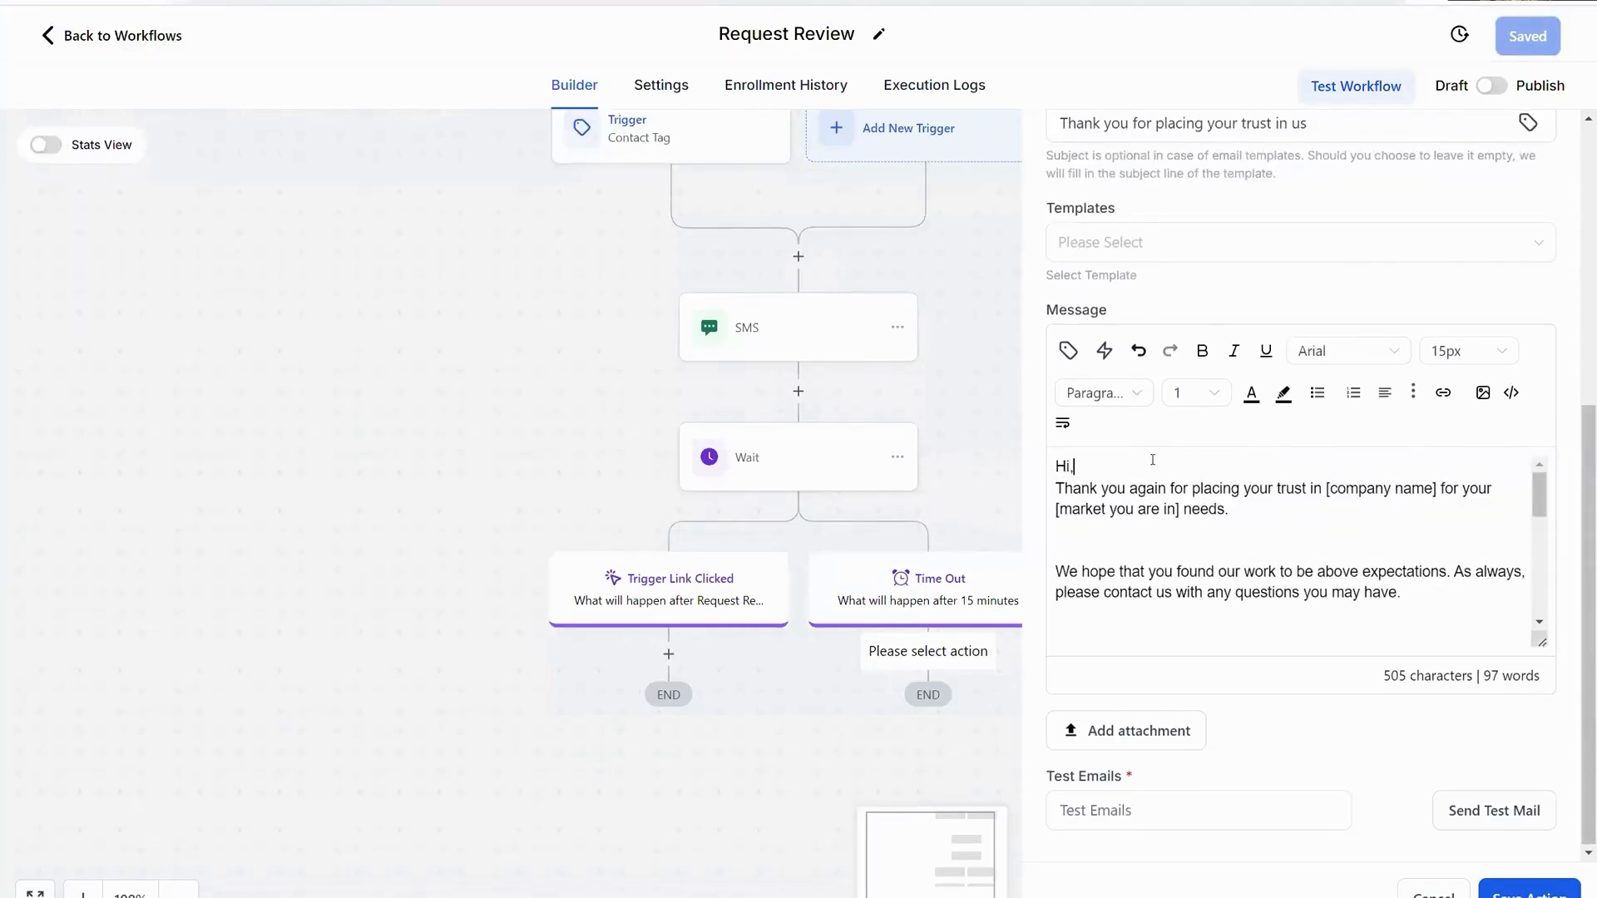
{"action": "key", "text": "Return"}
{"action": "scroll", "coordinate": [1219, 480], "scroll_direction": "down", "scroll_amount": 3}
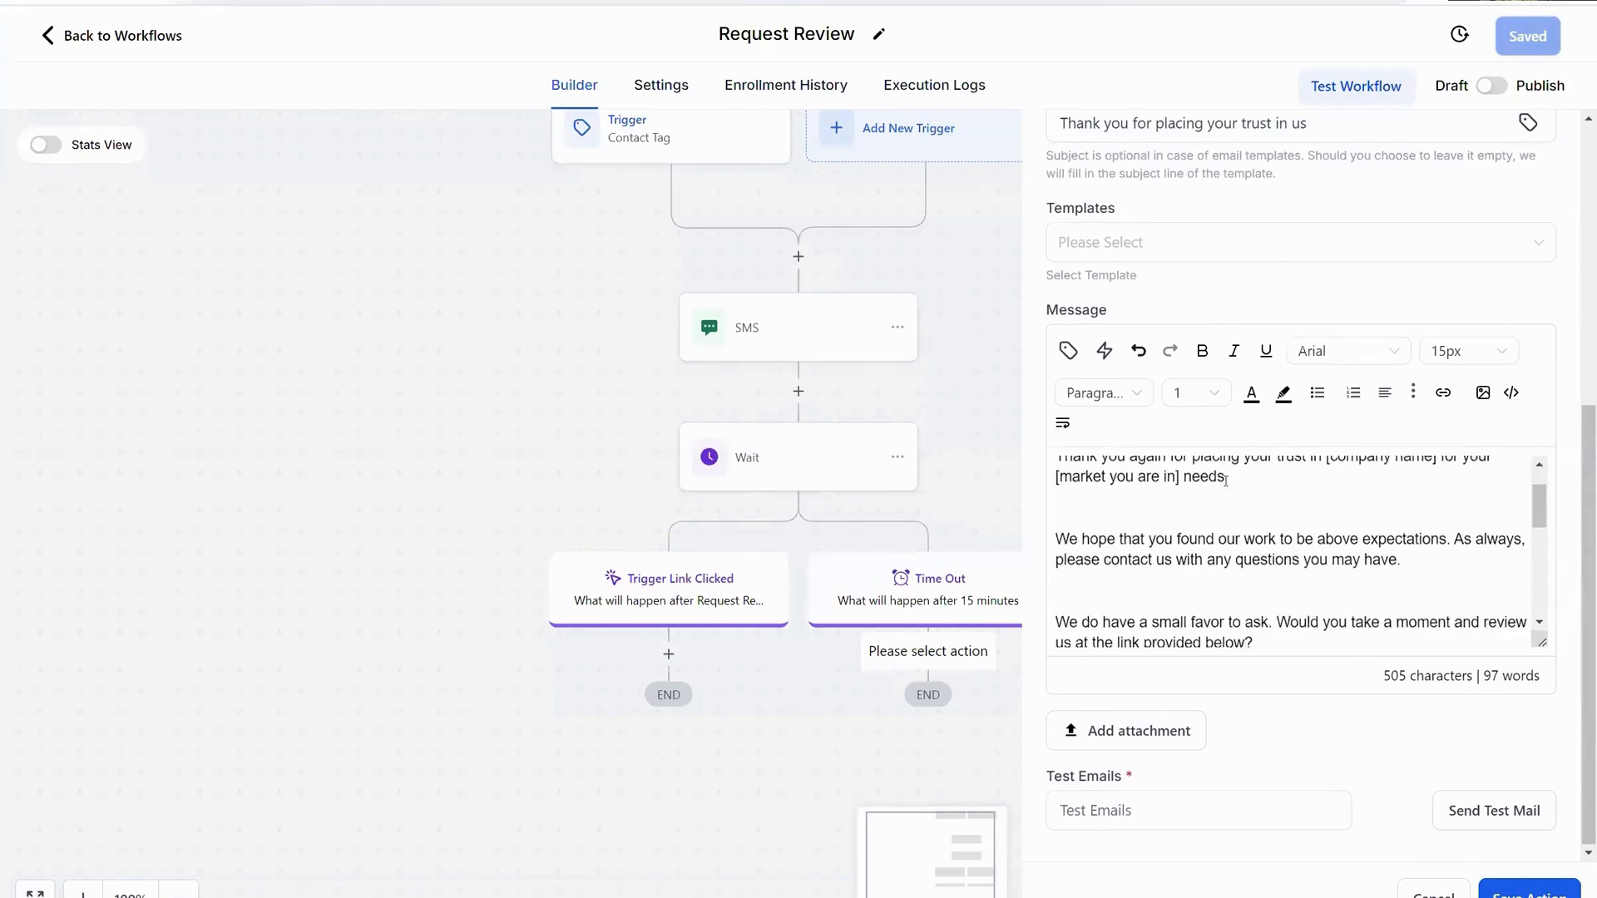
{"action": "scroll", "coordinate": [1071, 509], "scroll_direction": "up", "scroll_amount": 4}
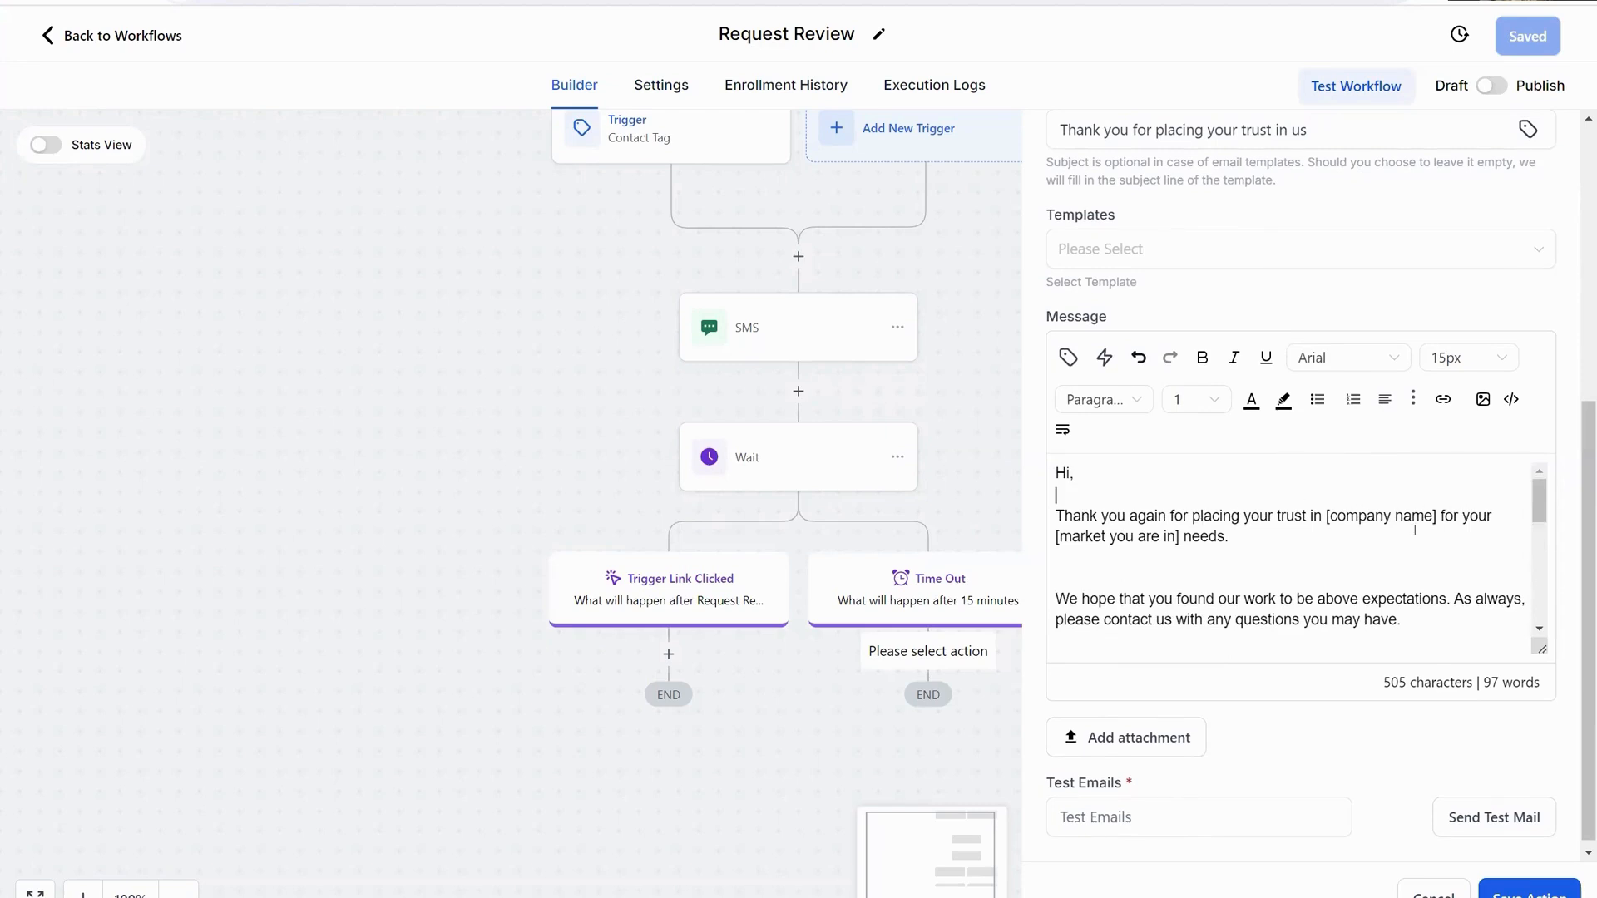
{"action": "scroll", "coordinate": [1408, 528], "scroll_direction": "down", "scroll_amount": 4}
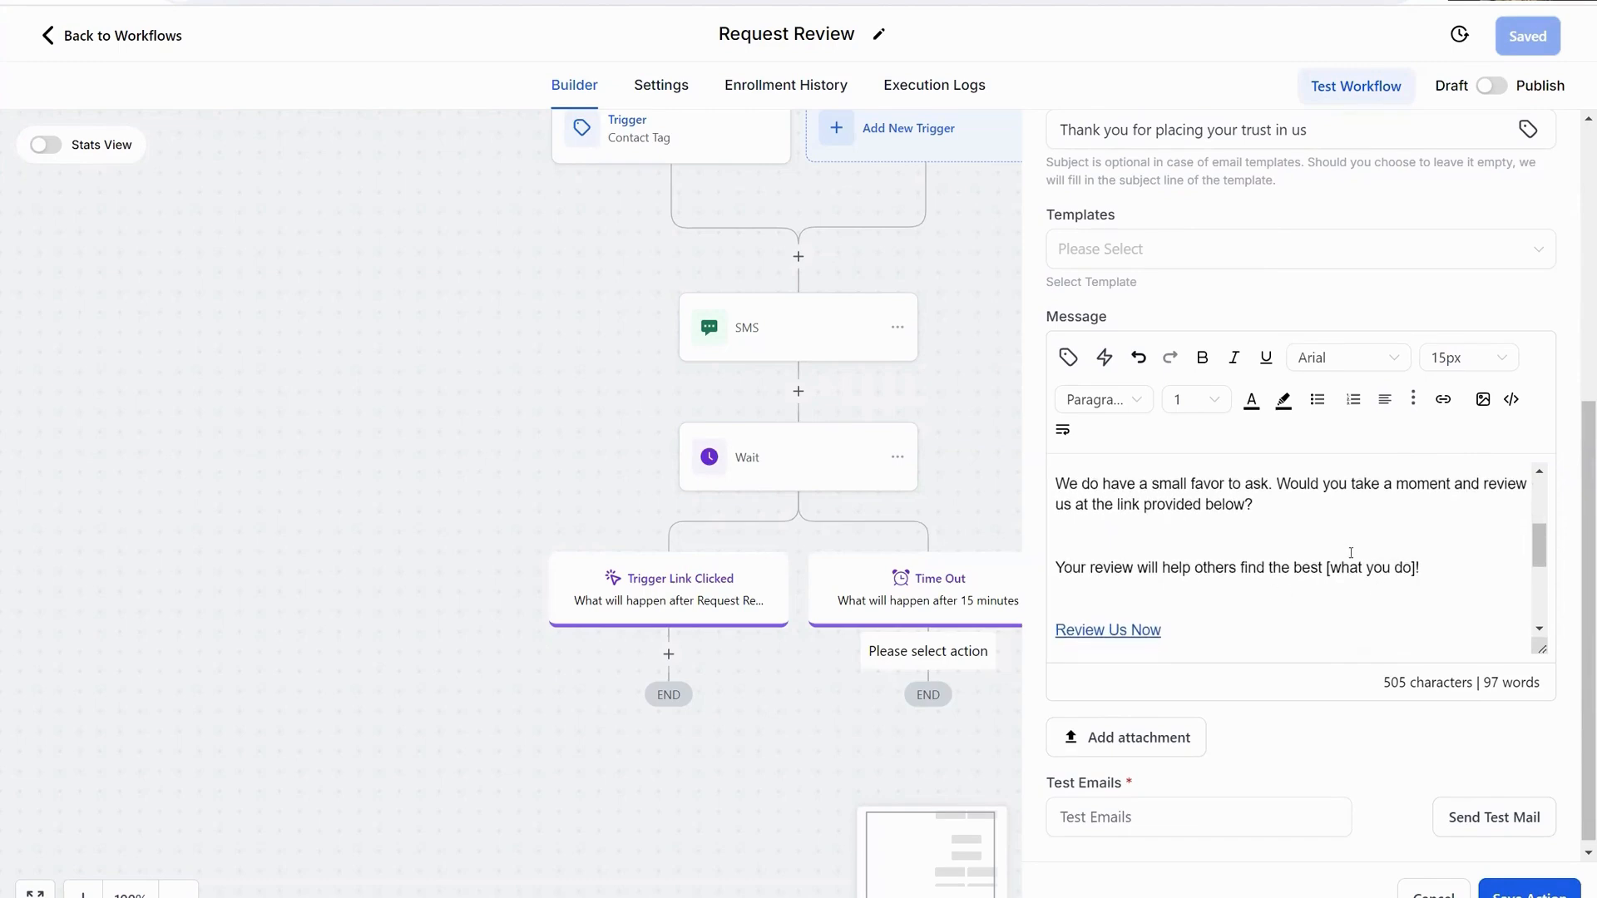
{"action": "scroll", "coordinate": [1262, 582], "scroll_direction": "down", "scroll_amount": 2}
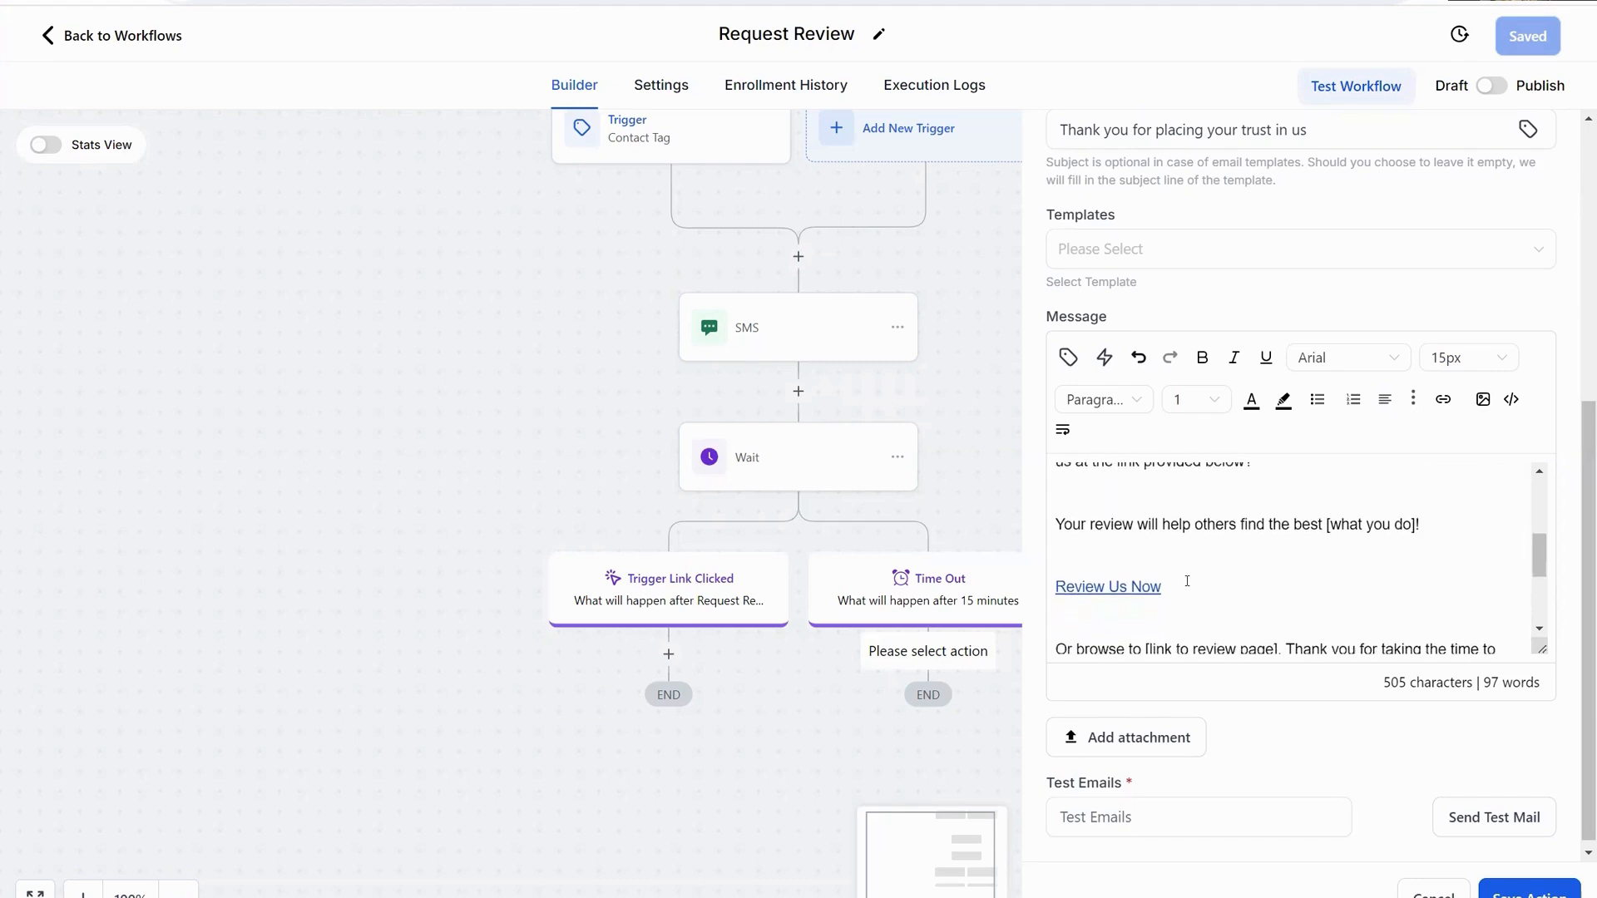
{"action": "left_click_drag", "start_coordinate": [1180, 537], "coordinate": [996, 539]}
{"action": "key", "text": "BackSpace"}
{"action": "key", "text": "BackSpace"}
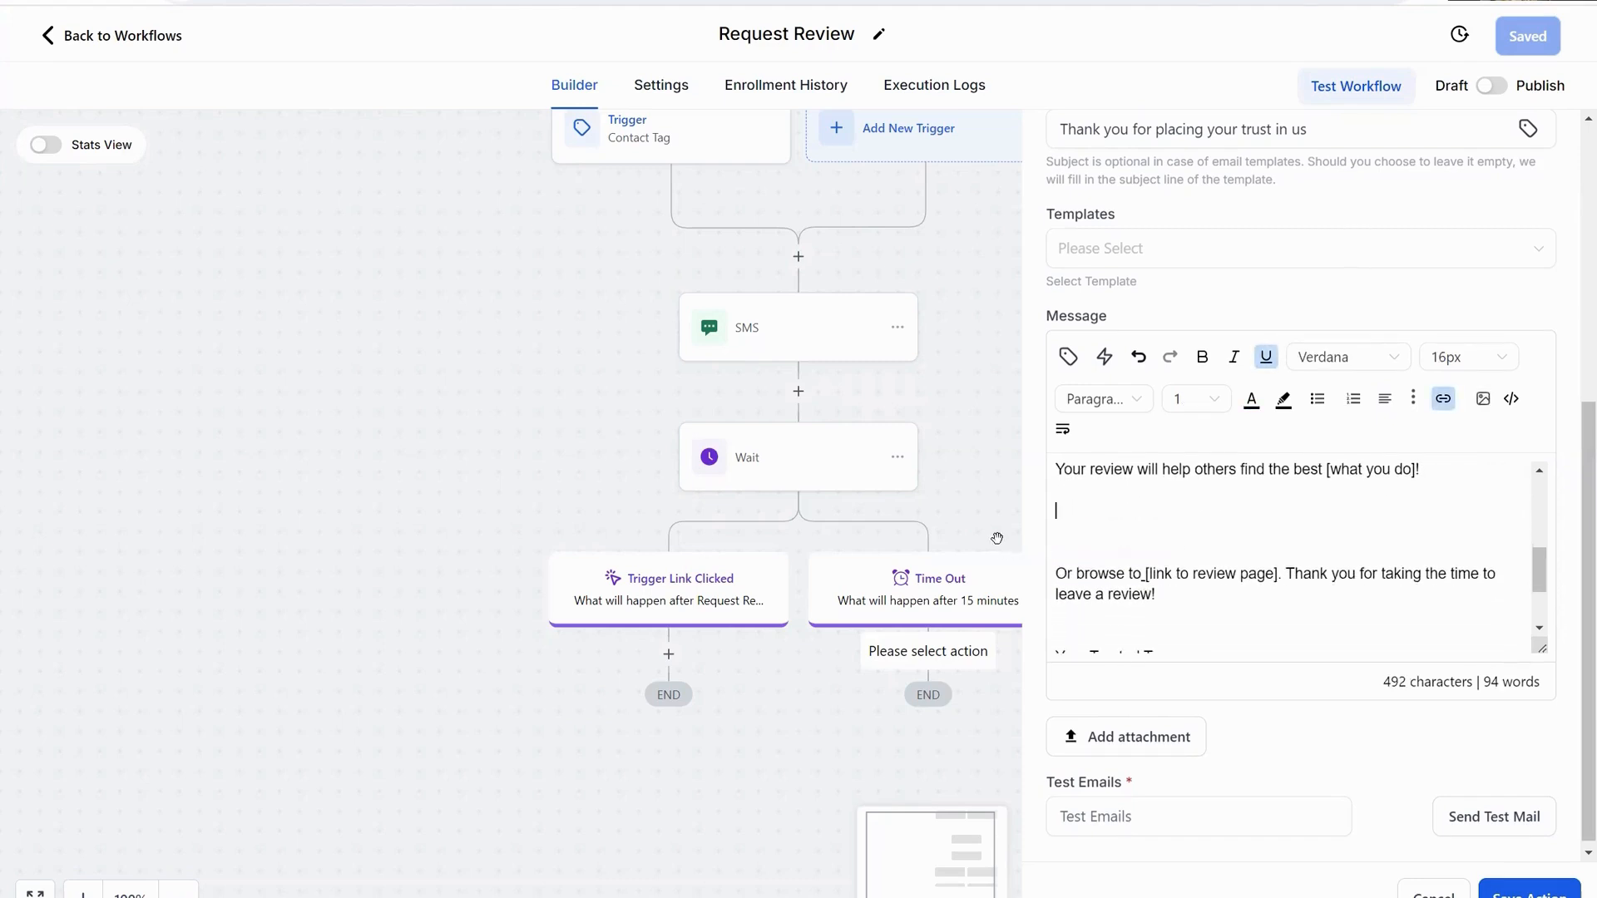
{"action": "key", "text": "Return"}
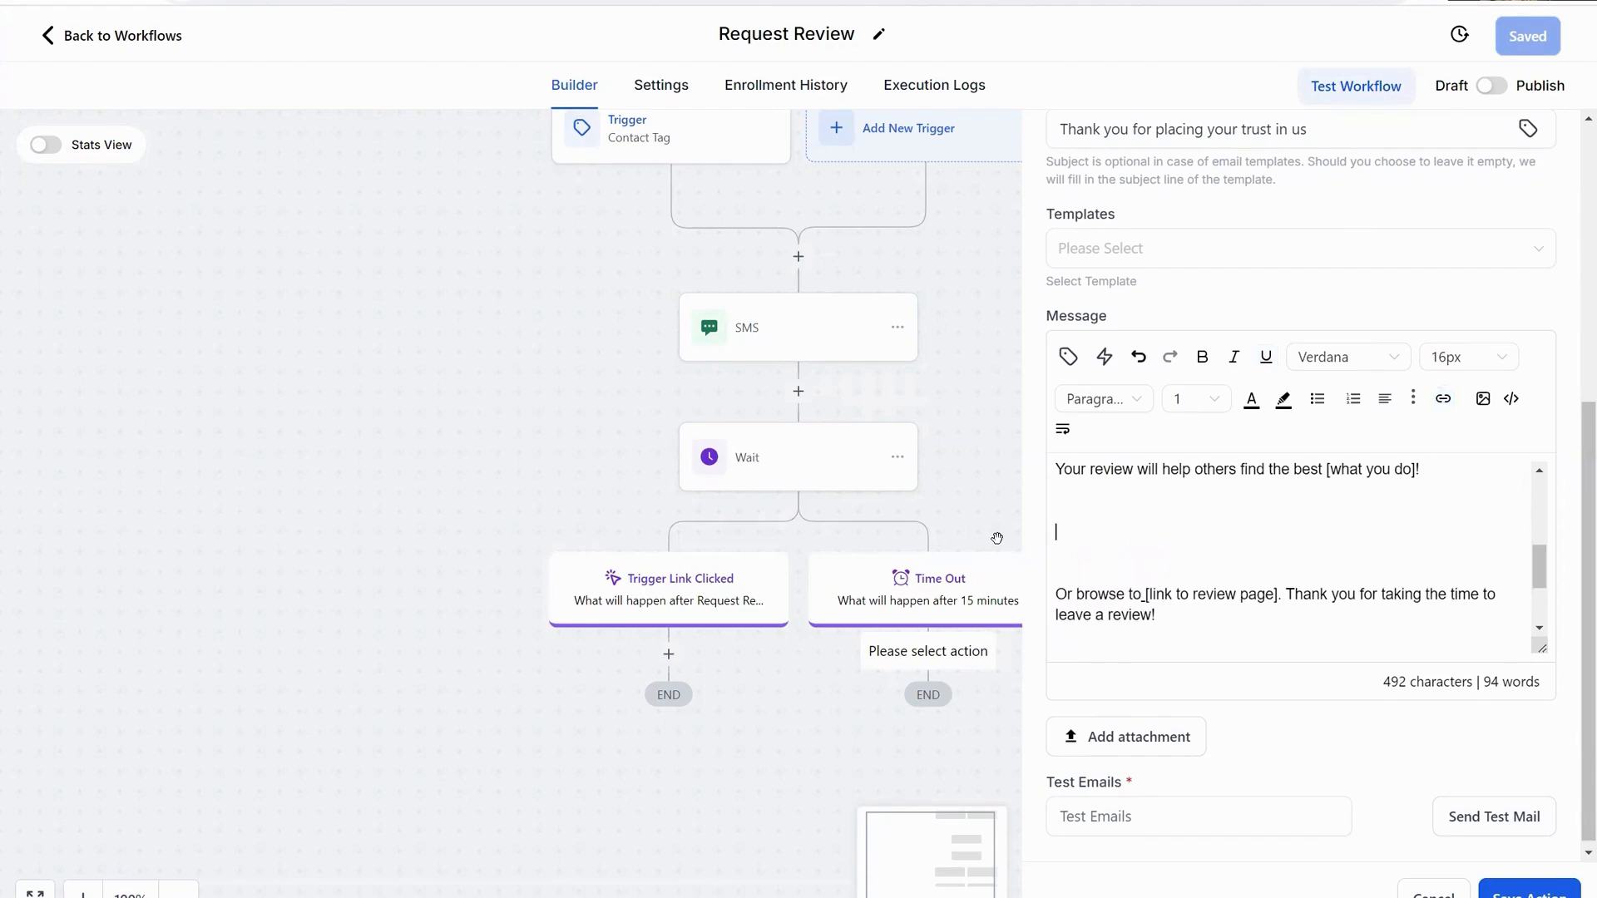
Insert a 'Review Us Now' link to the Request Reviews trigger link, opening in a new window
{"action": "left_click", "coordinate": [1444, 400]}
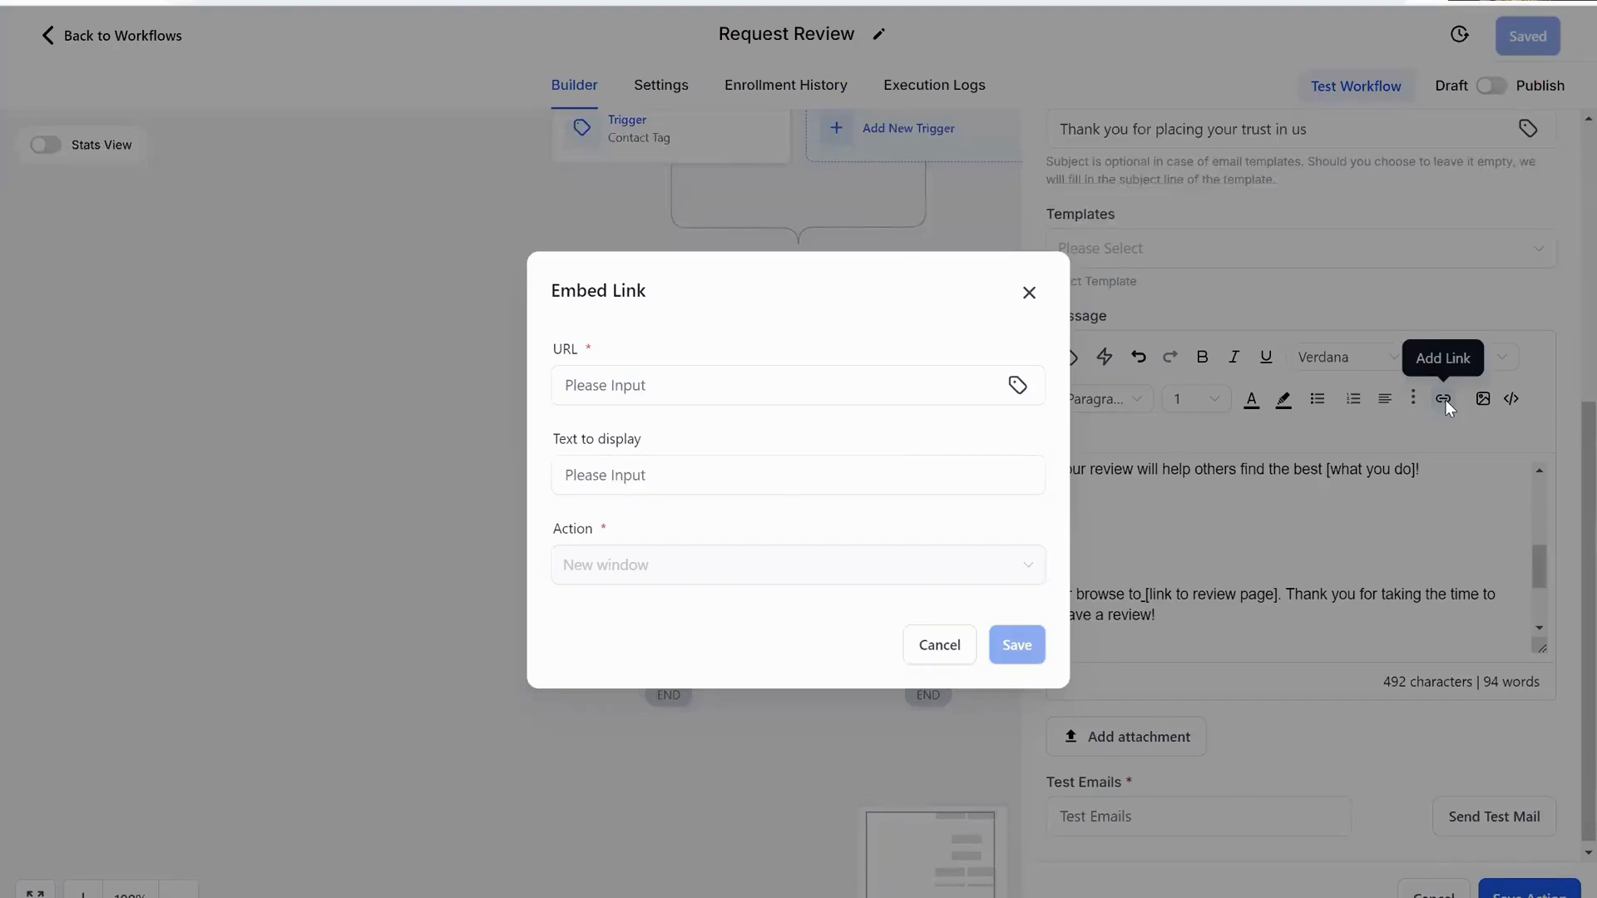
{"action": "left_click", "coordinate": [1017, 385]}
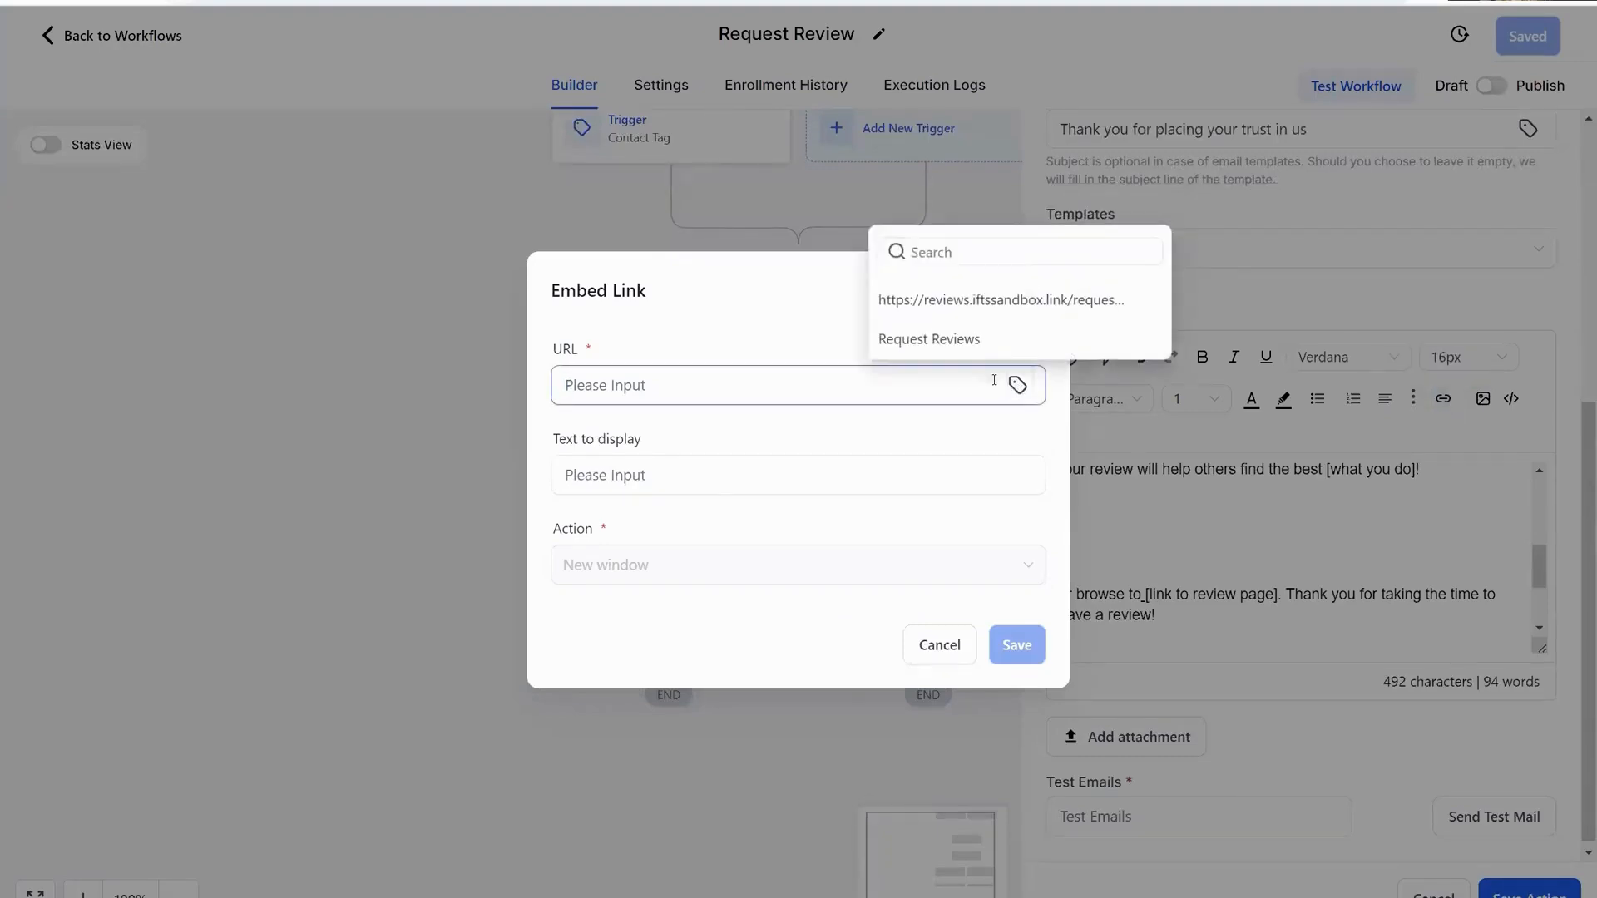
{"action": "left_click", "coordinate": [939, 337]}
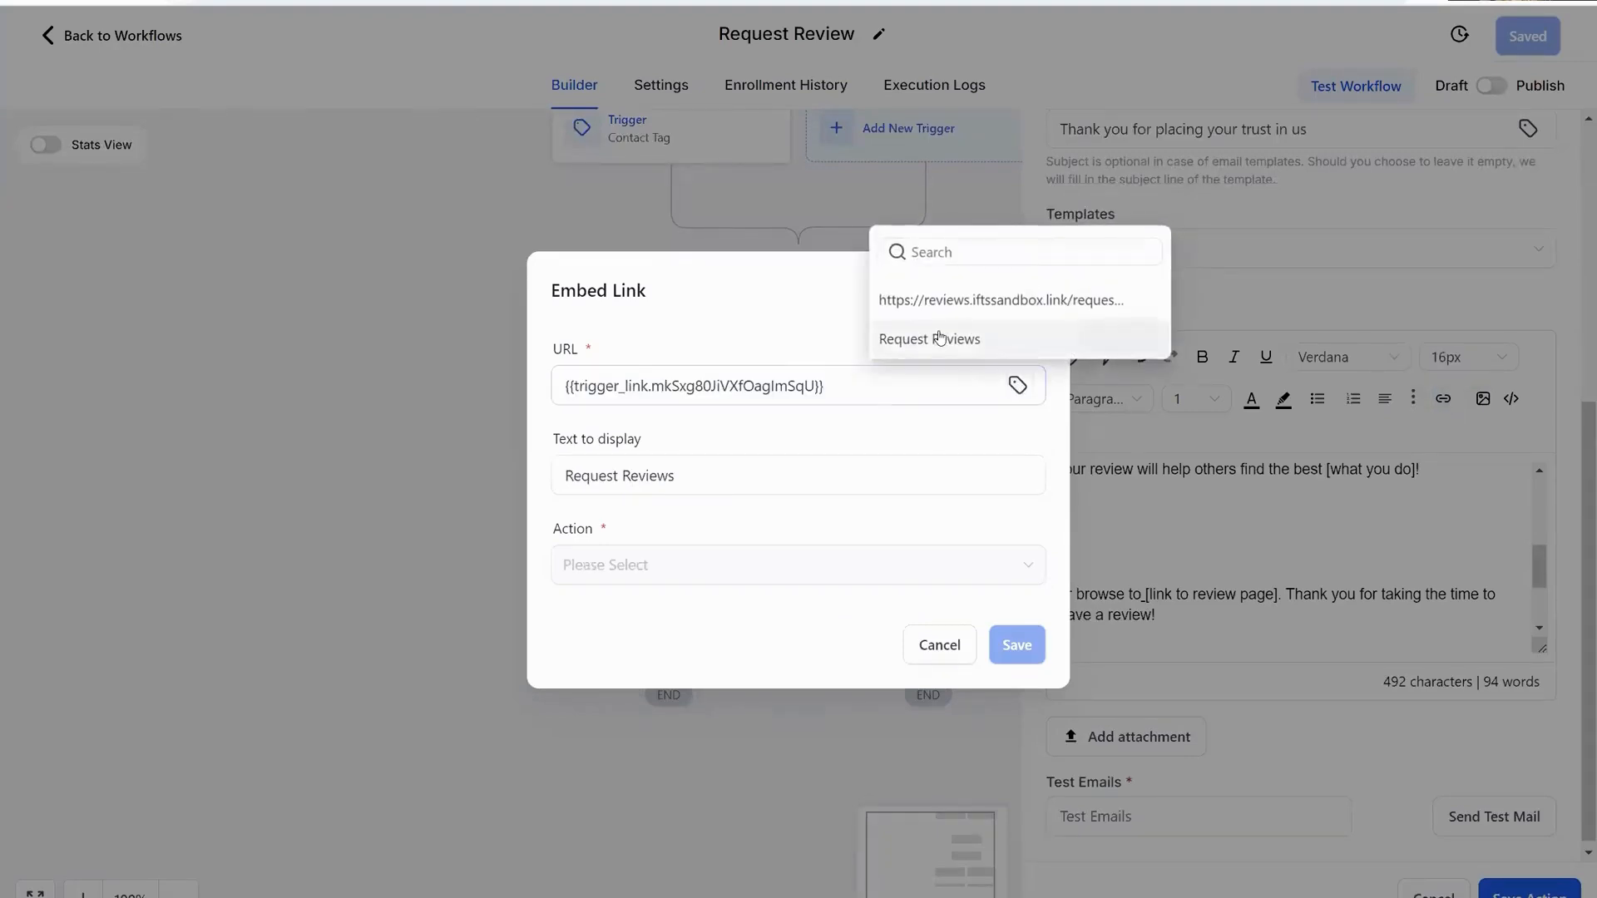
{"action": "left_click", "coordinate": [602, 477]}
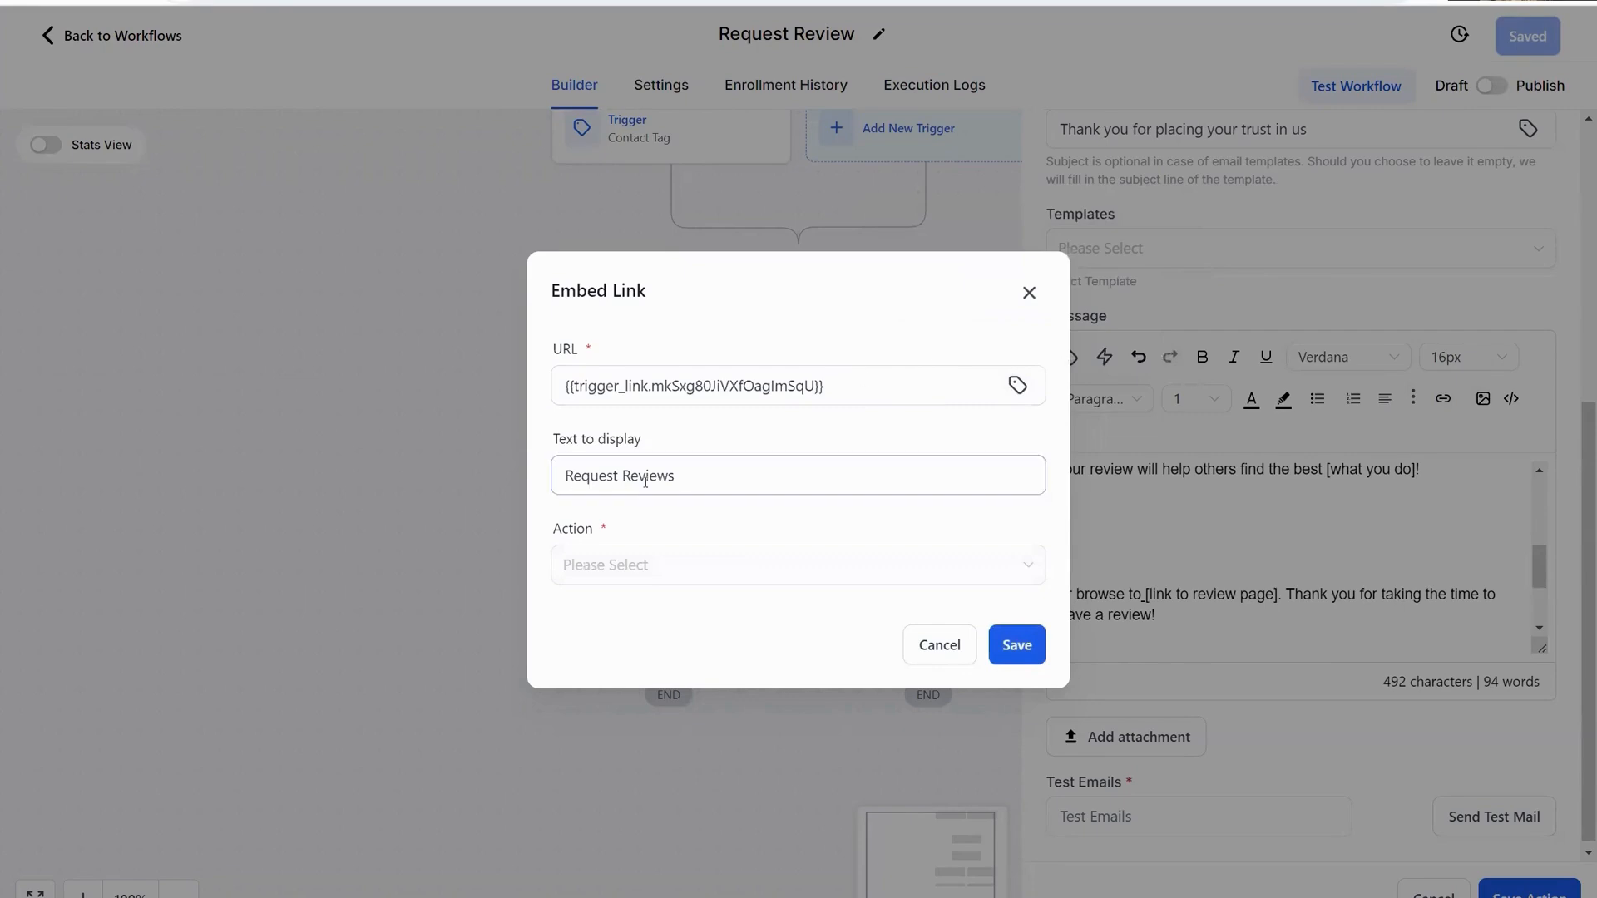
{"action": "triple_click", "coordinate": [600, 480]}
{"action": "type", "text": "R"}
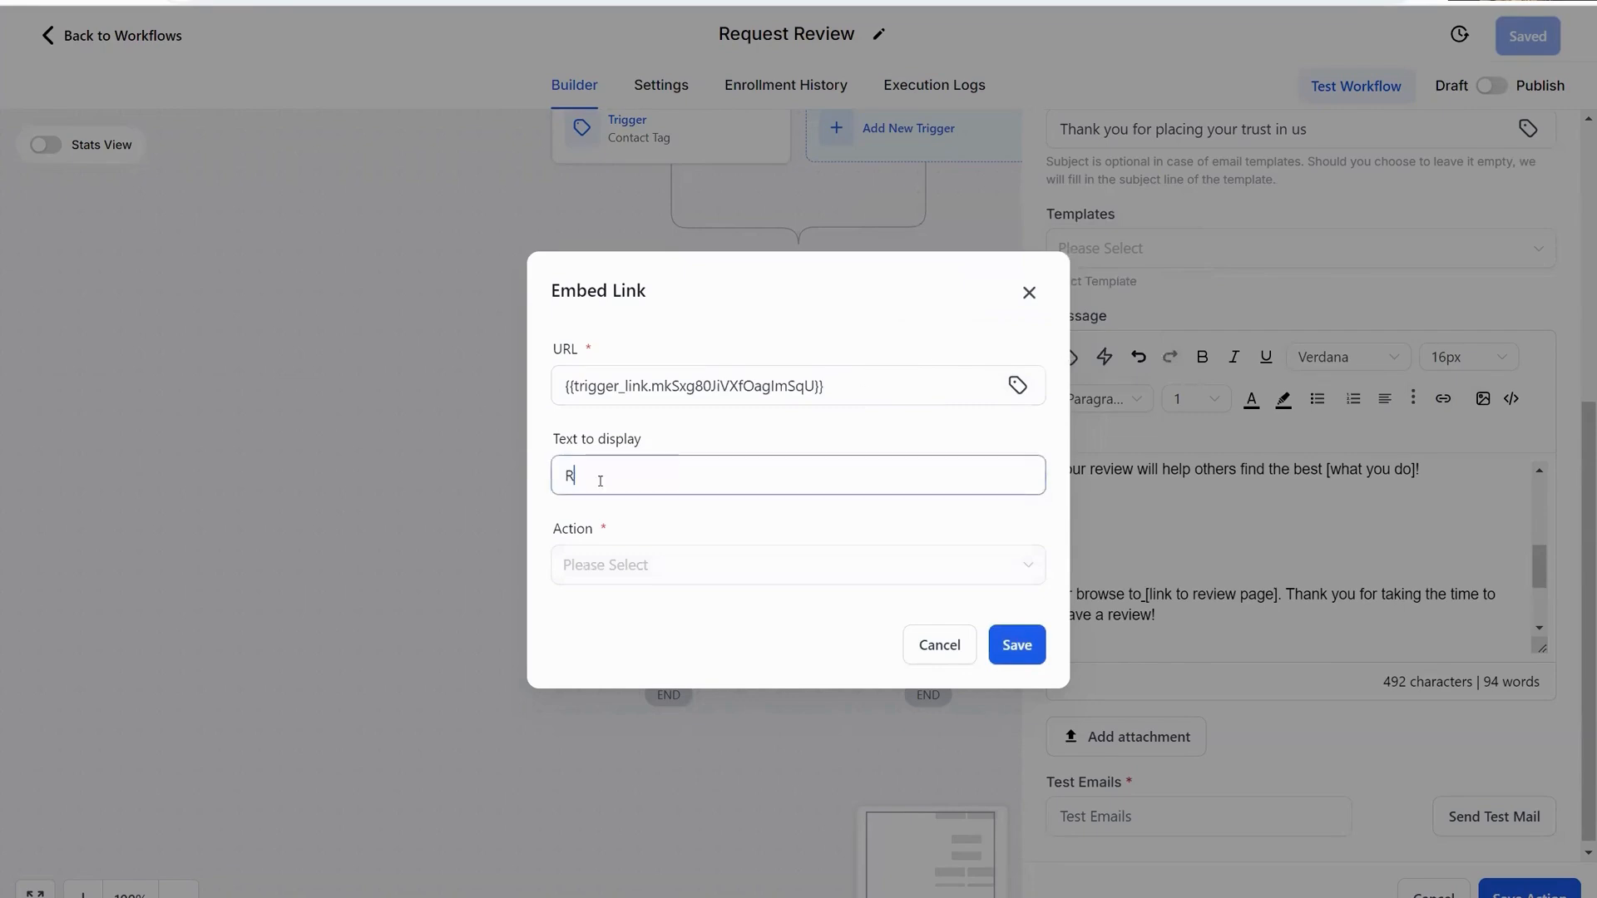
{"action": "type", "text": "eview Us Now"}
{"action": "left_click", "coordinate": [578, 565]}
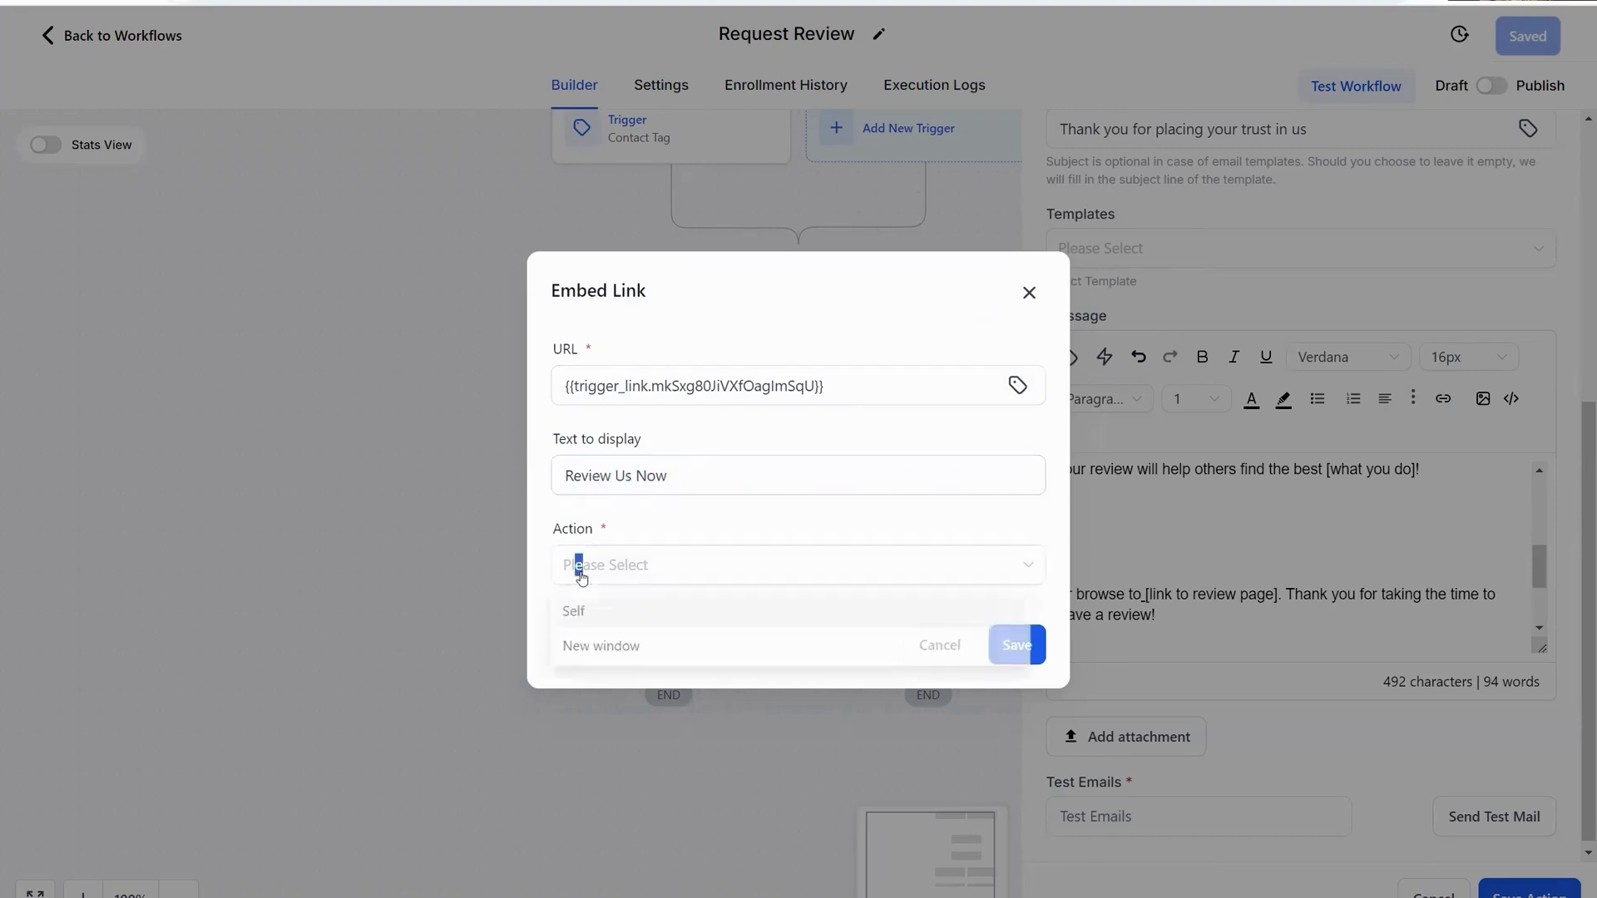
{"action": "left_click", "coordinate": [613, 650]}
{"action": "left_click", "coordinate": [1013, 645]}
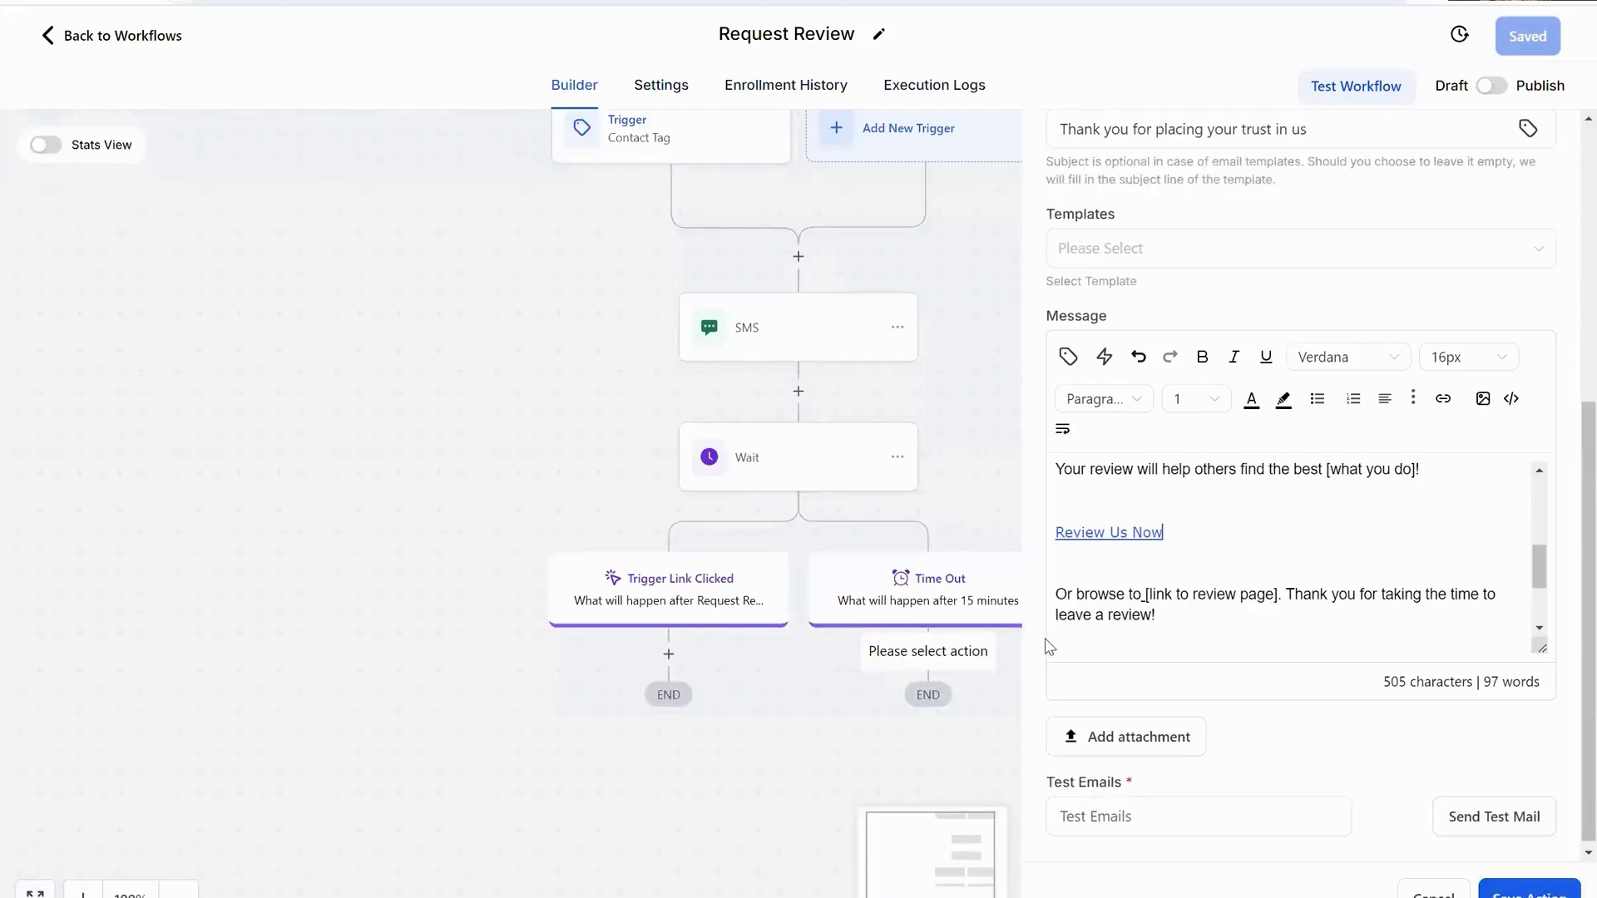
Replace the review page placeholder with the review page trigger link in a new window
{"action": "left_click", "coordinate": [1276, 595]}
{"action": "key", "text": "BackSpace"}
{"action": "key", "text": "BackSpace"}
{"action": "key", "text": "BackSpace"}
{"action": "key", "text": "BackSpace"}
{"action": "key", "text": "BackSpace"}
{"action": "key", "text": "BackSpace"}
{"action": "key", "text": "BackSpace"}
{"action": "key", "text": "BackSpace"}
{"action": "key", "text": "BackSpace"}
{"action": "key", "text": "BackSpace"}
{"action": "key", "text": "BackSpace"}
{"action": "key", "text": "BackSpace"}
{"action": "key", "text": "BackSpace"}
{"action": "key", "text": "BackSpace"}
{"action": "key", "text": "BackSpace"}
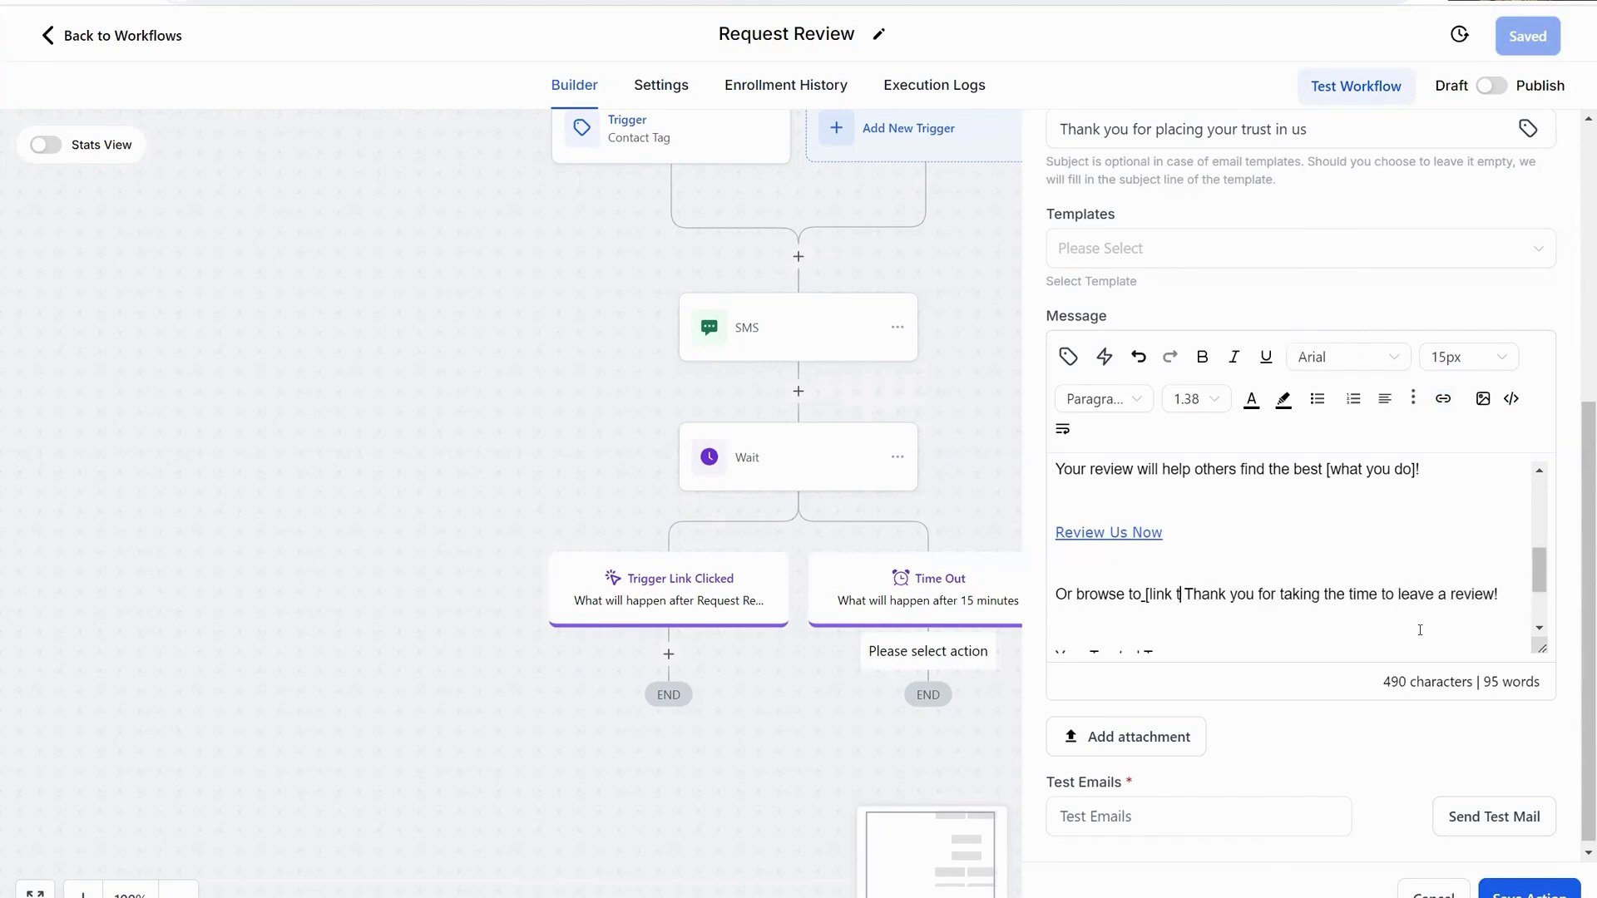
{"action": "key", "text": "BackSpace"}
{"action": "key", "text": "BackSpace"}
{"action": "key", "text": "BackSpace"}
{"action": "key", "text": "BackSpace"}
{"action": "key", "text": "BackSpace"}
{"action": "key", "text": "BackSpace"}
{"action": "key", "text": "BackSpace"}
{"action": "key", "text": "BackSpace"}
{"action": "key", "text": "BackSpace"}
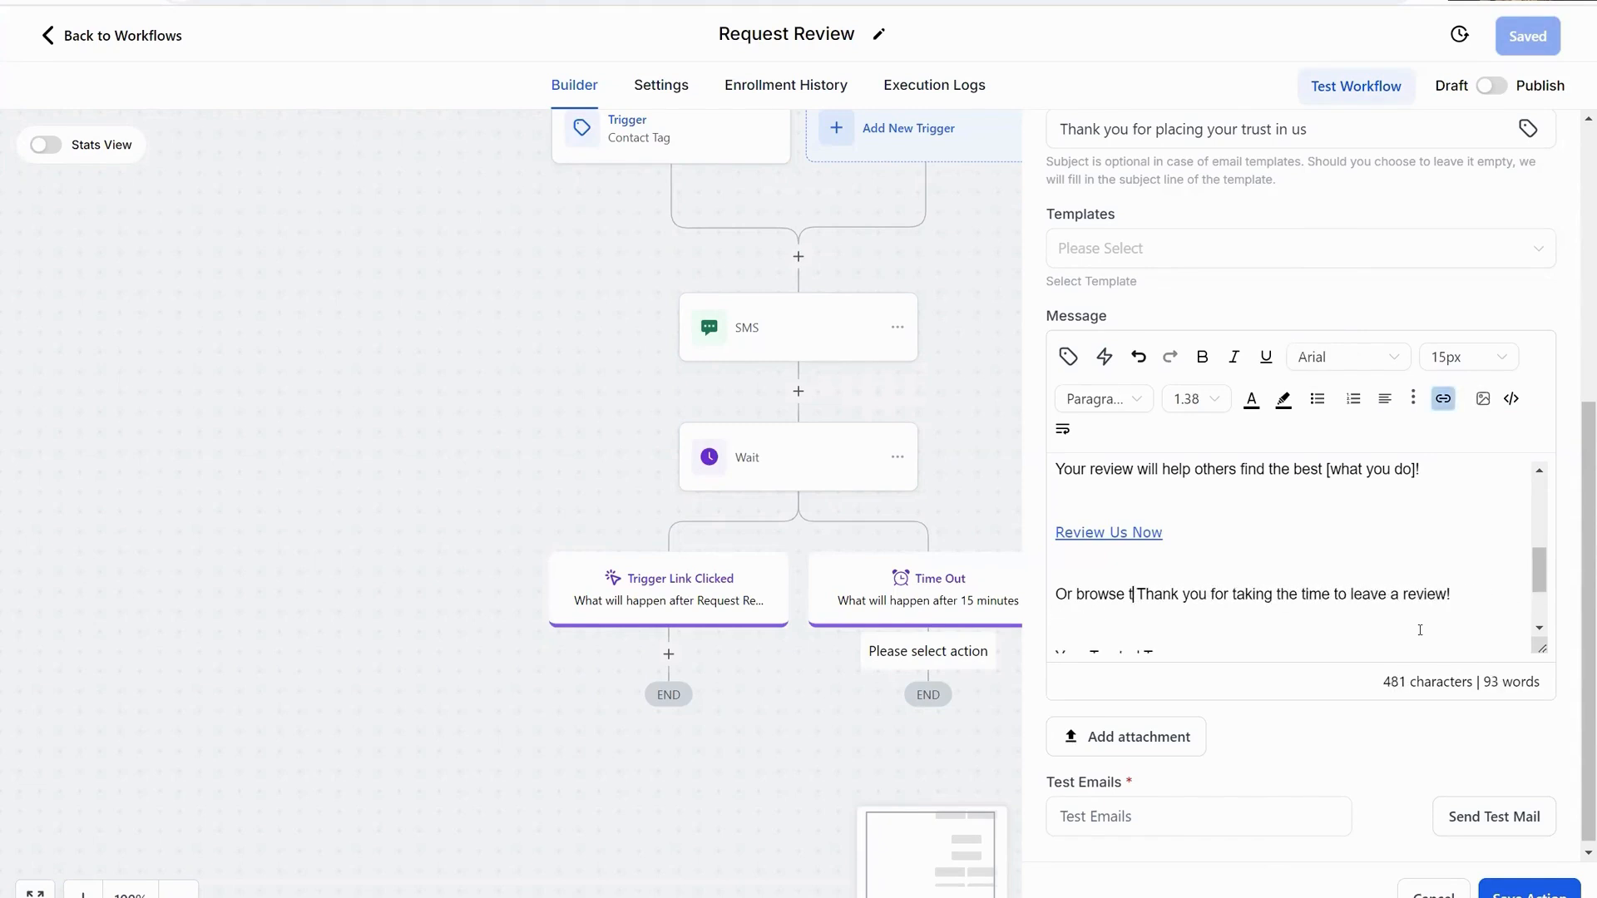
{"action": "type", "text": "o"}
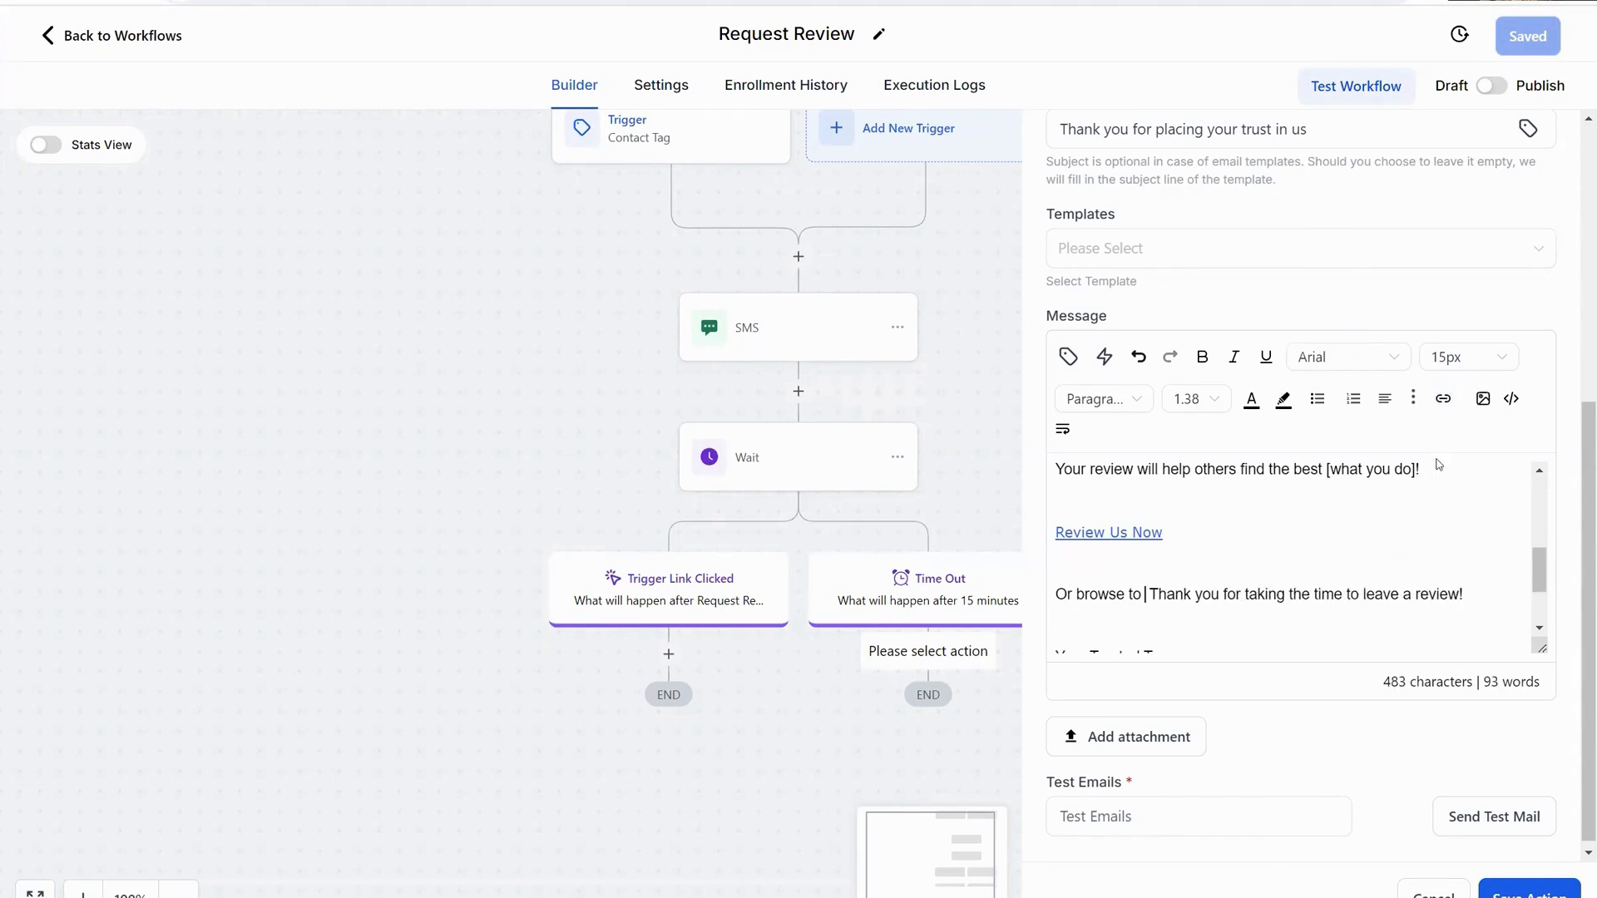
{"action": "left_click", "coordinate": [1443, 399]}
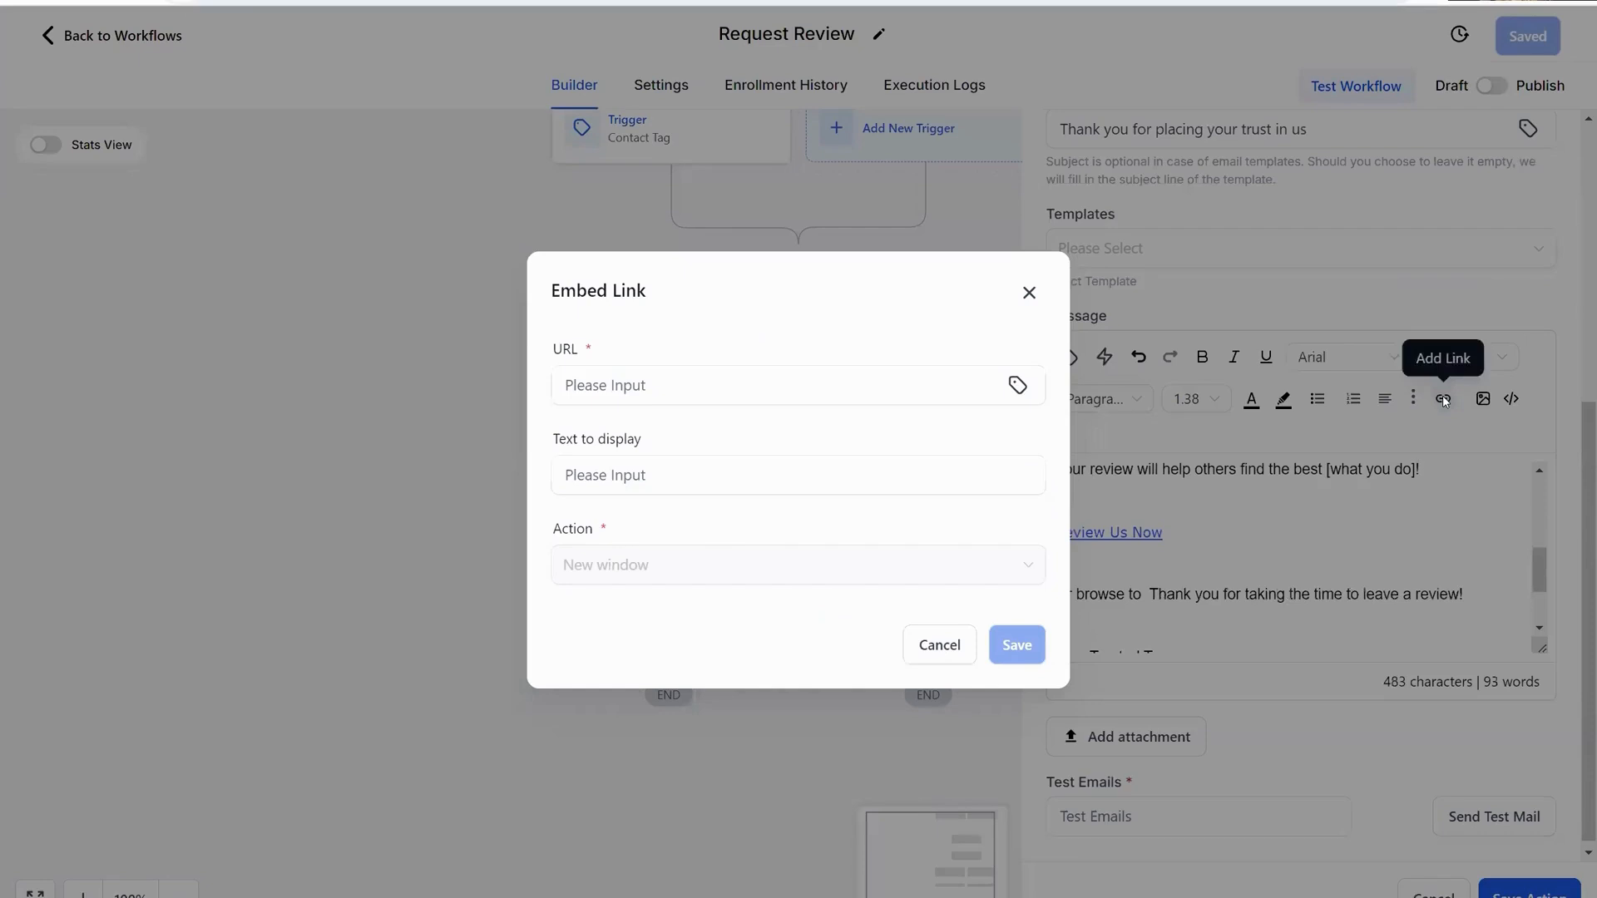
{"action": "left_click", "coordinate": [1032, 378]}
{"action": "left_click", "coordinate": [1030, 300]}
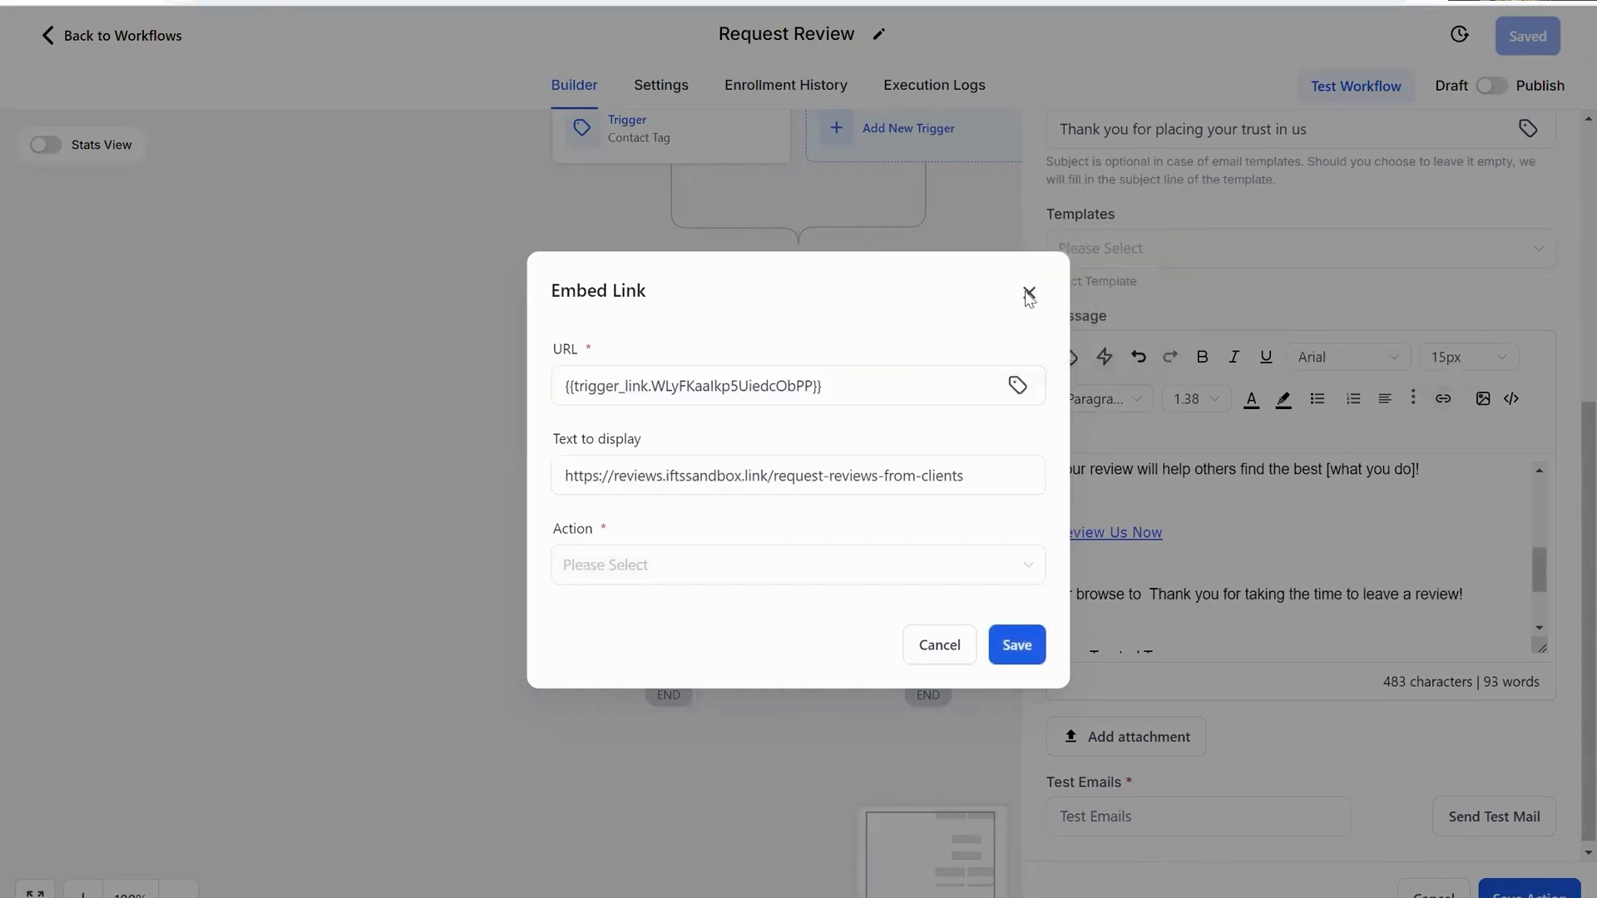
{"action": "left_click", "coordinate": [668, 568]}
{"action": "left_click", "coordinate": [657, 651]}
{"action": "left_click", "coordinate": [1016, 645]}
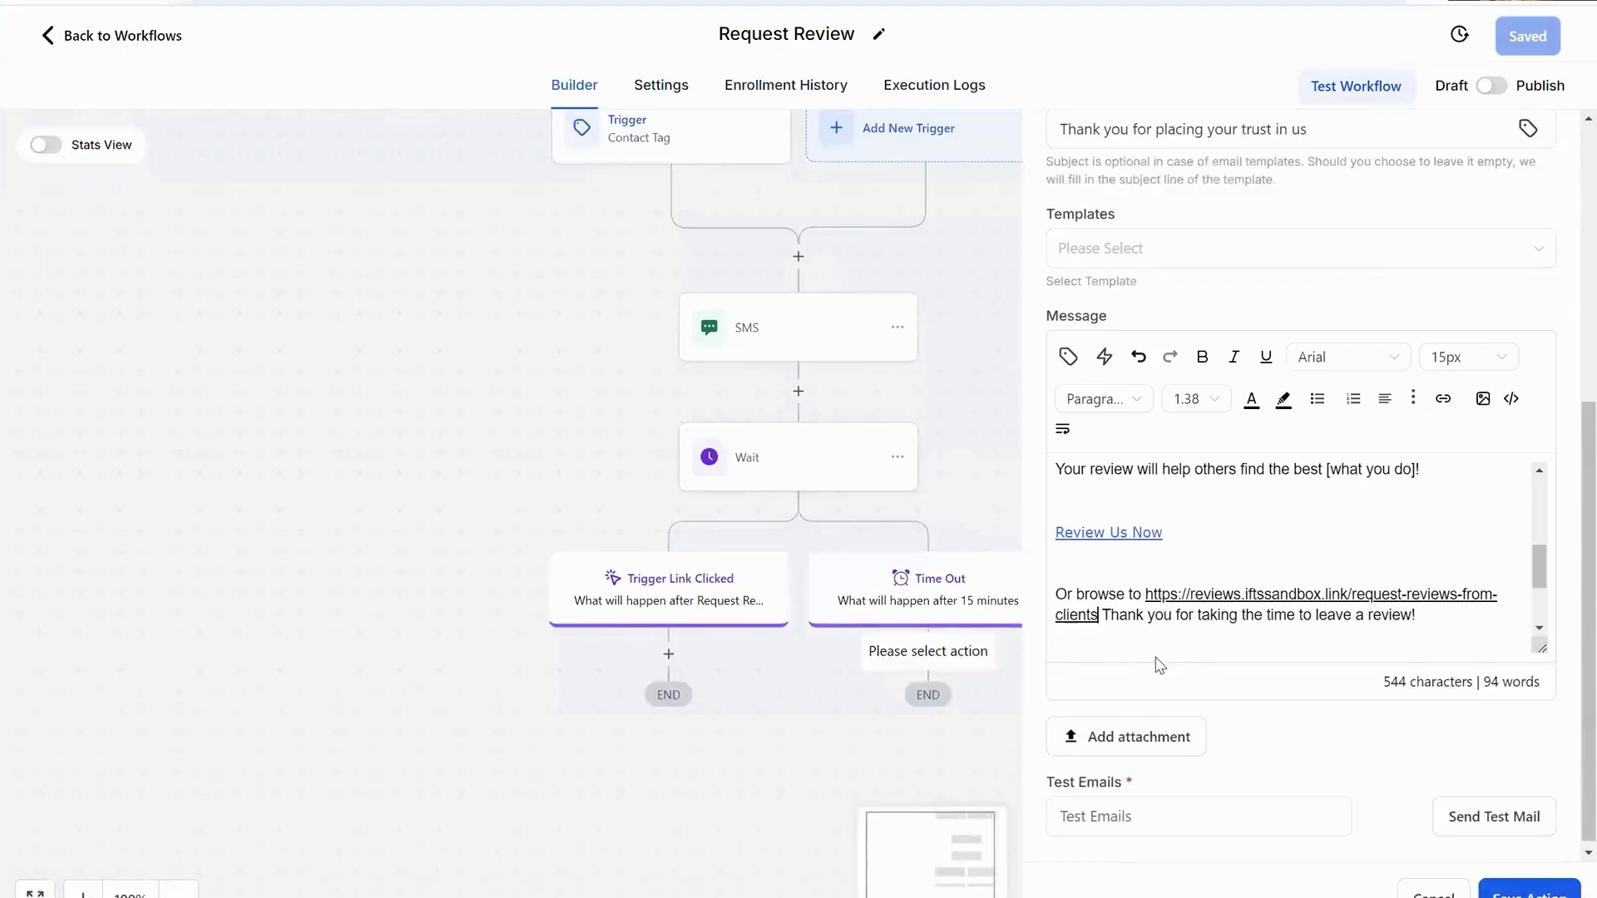
{"action": "left_click", "coordinate": [1340, 597]}
{"action": "type", "text": "."}
Link the selected review page address to the review trigger link, opening in a new window
{"action": "left_click", "coordinate": [1252, 552]}
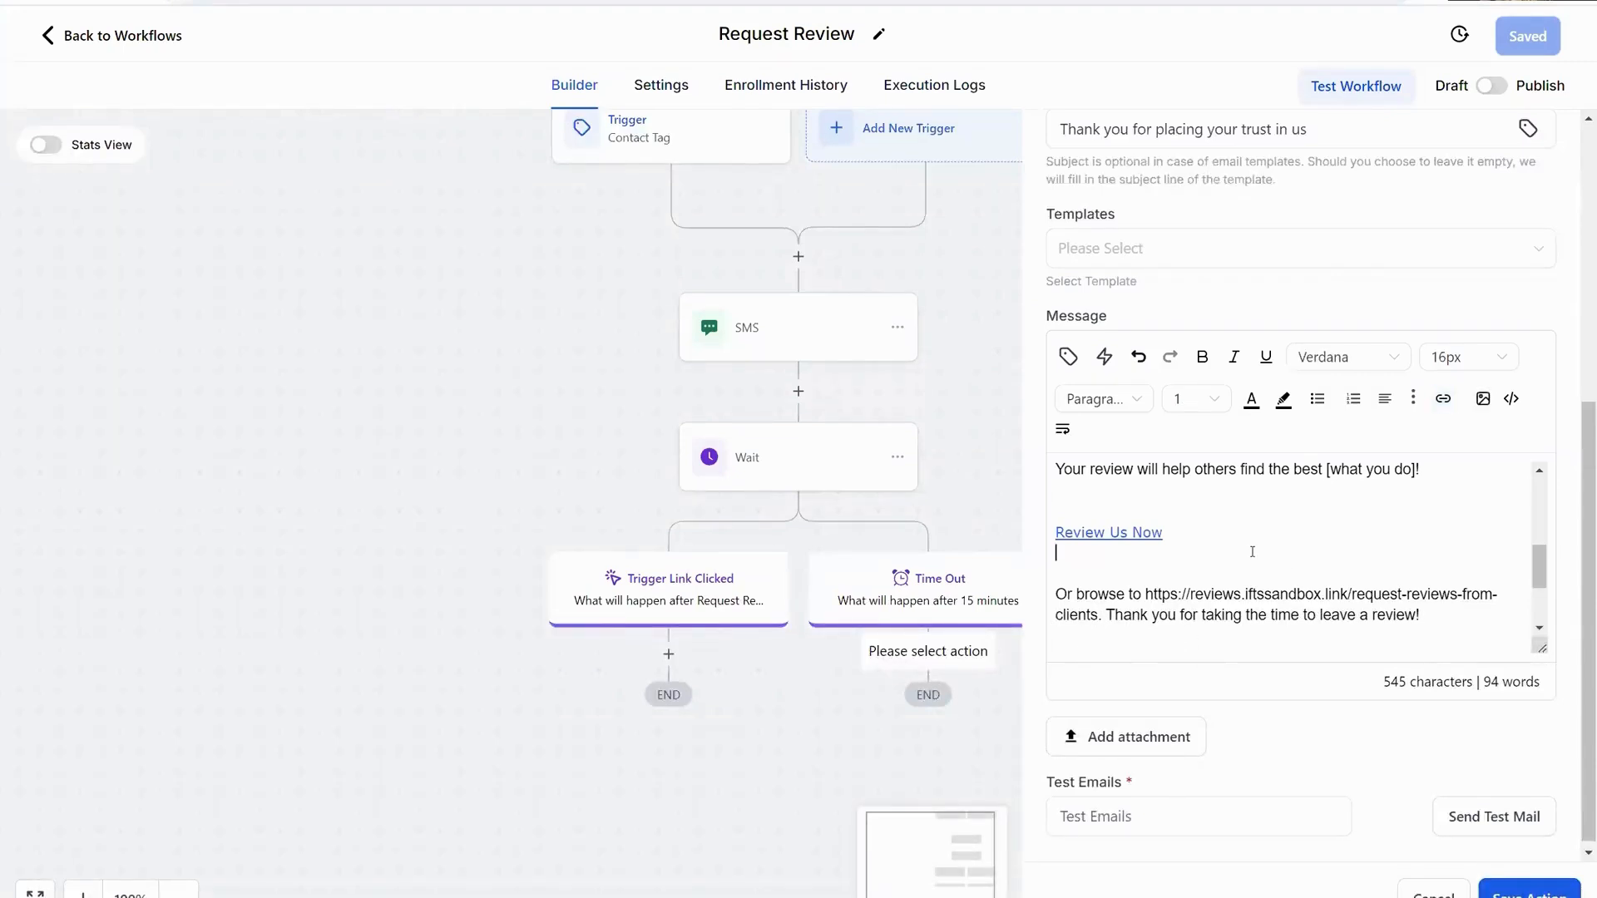
{"action": "left_click", "coordinate": [1274, 596]}
{"action": "left_click_drag", "start_coordinate": [1098, 615], "coordinate": [1146, 593]}
{"action": "left_click", "coordinate": [1443, 400]}
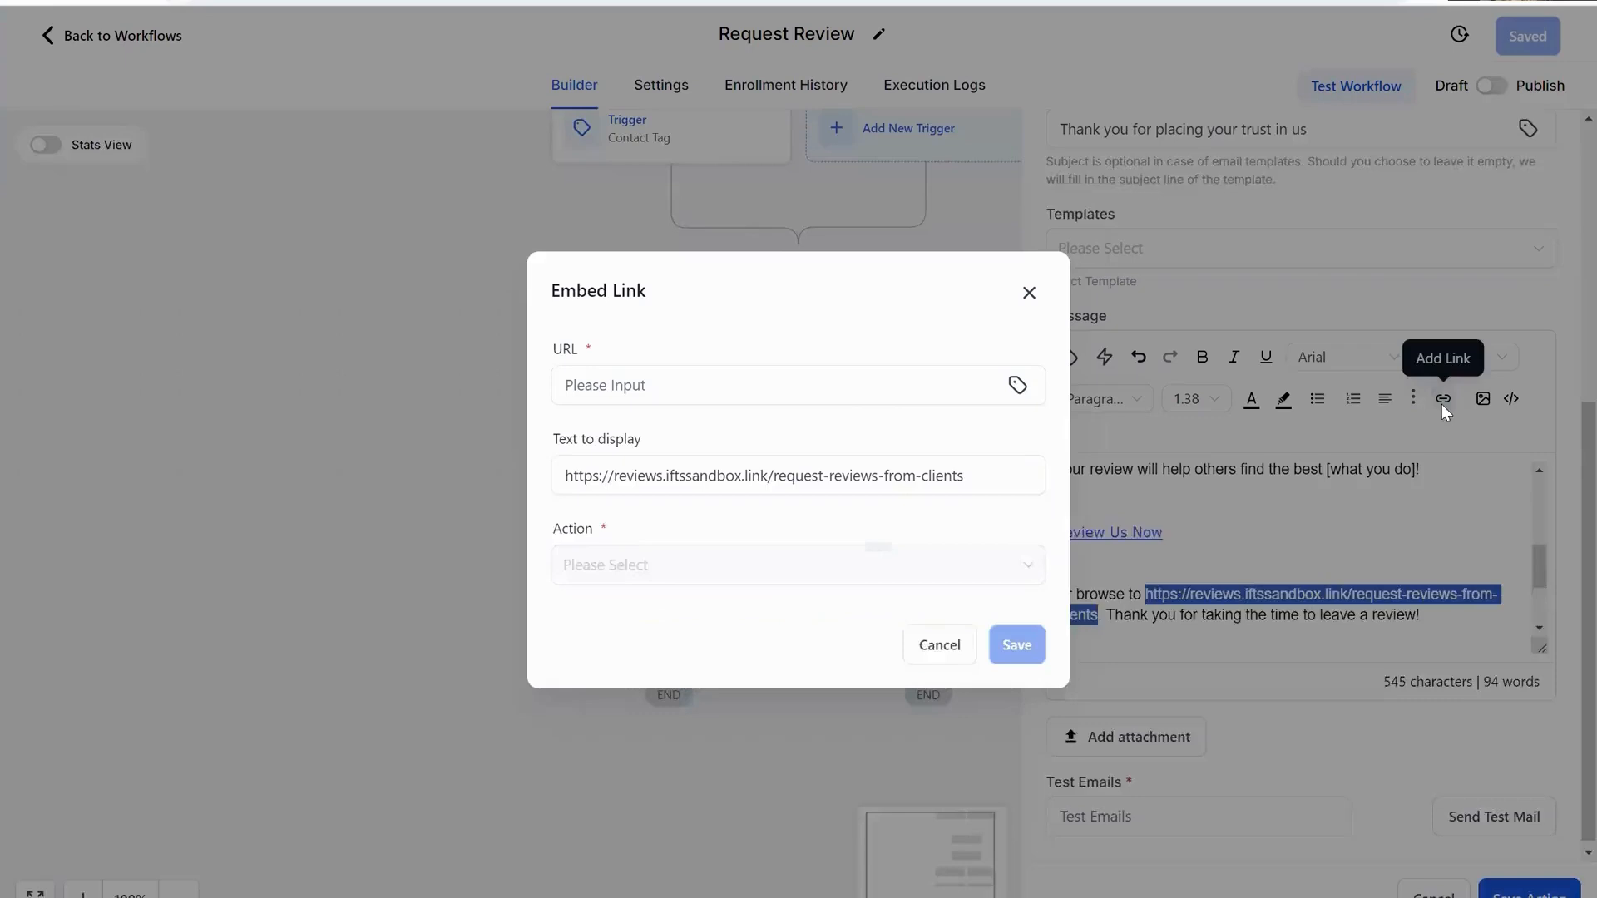
{"action": "left_click", "coordinate": [1017, 385]}
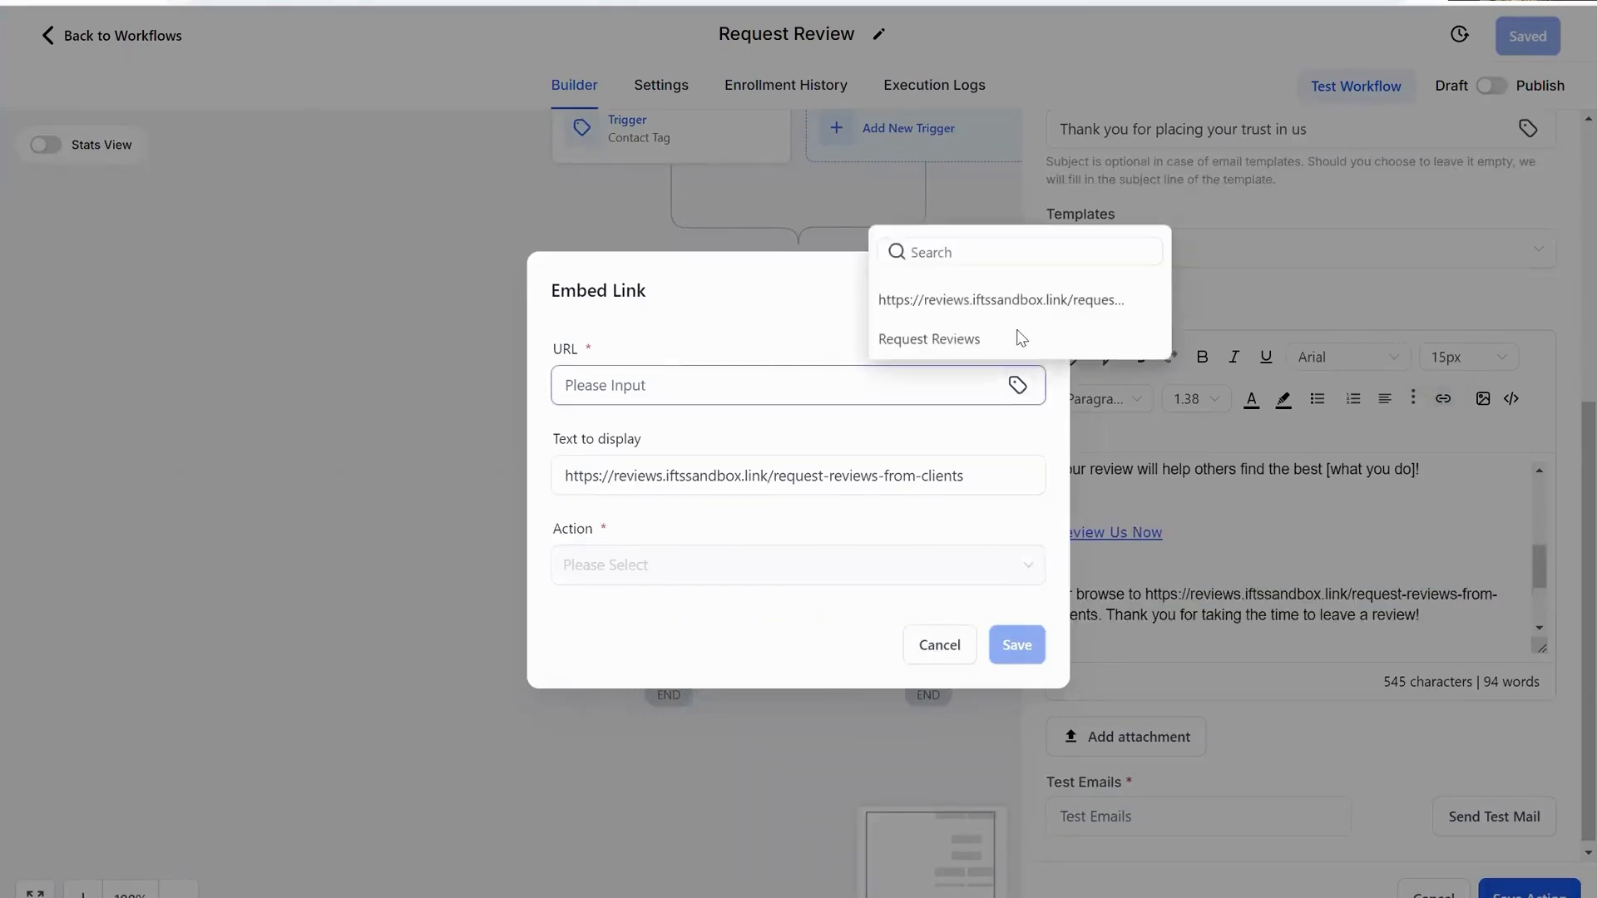
{"action": "left_click", "coordinate": [1023, 298]}
{"action": "left_click", "coordinate": [1016, 646]}
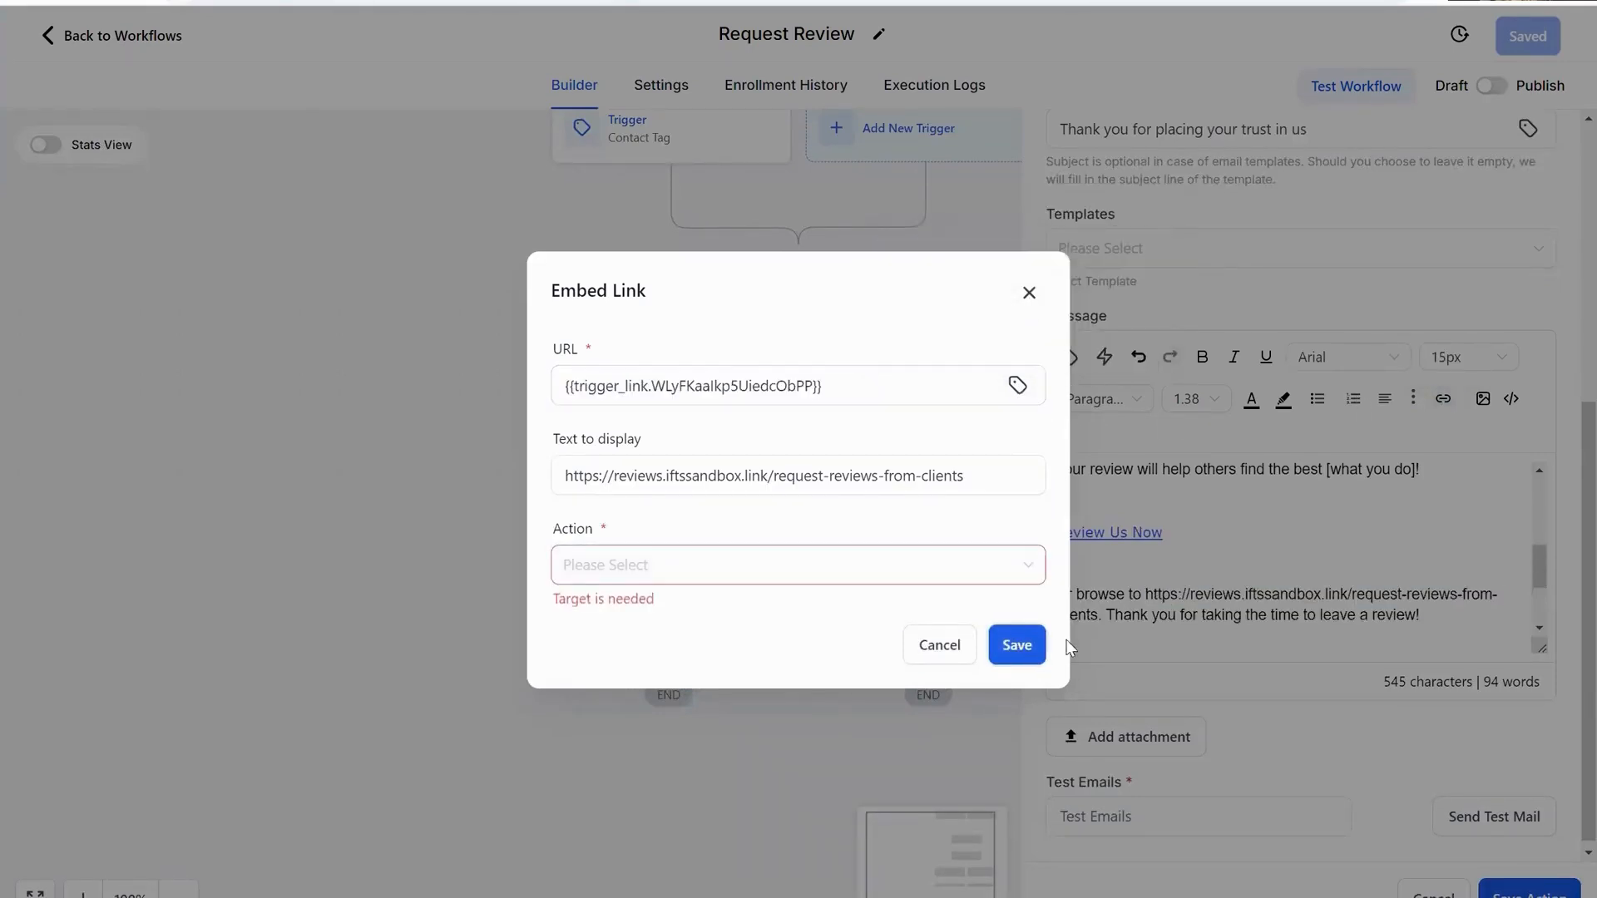
{"action": "left_click", "coordinate": [916, 565]}
{"action": "left_click", "coordinate": [920, 643]}
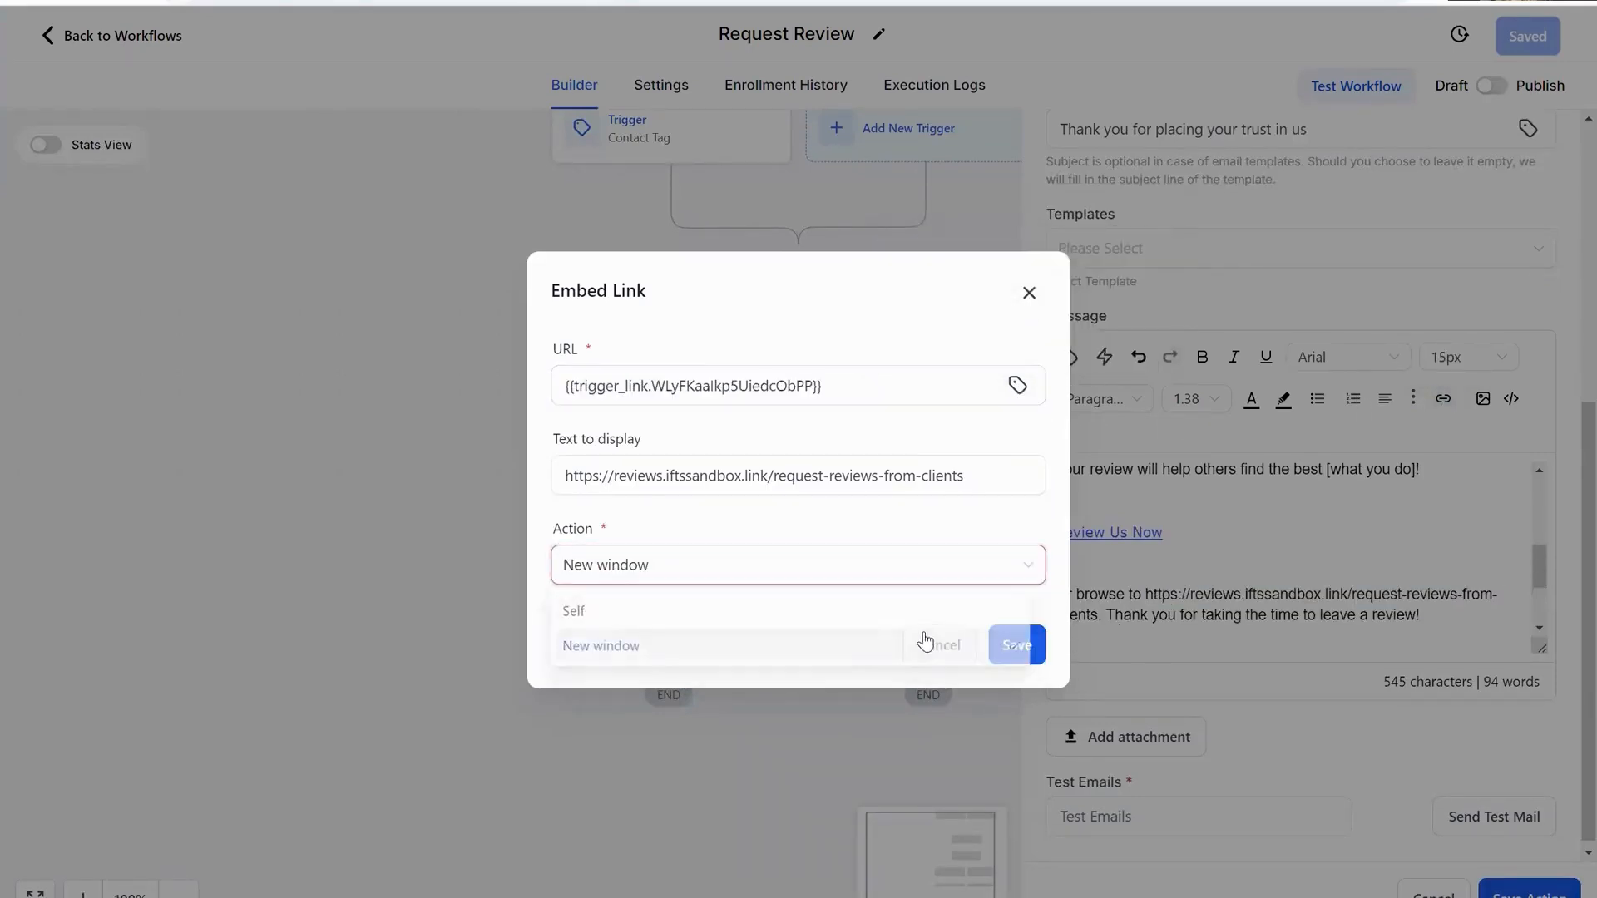
{"action": "left_click", "coordinate": [1015, 646]}
Save the reminder email action on the Time Out branch
{"action": "left_click", "coordinate": [1230, 534]}
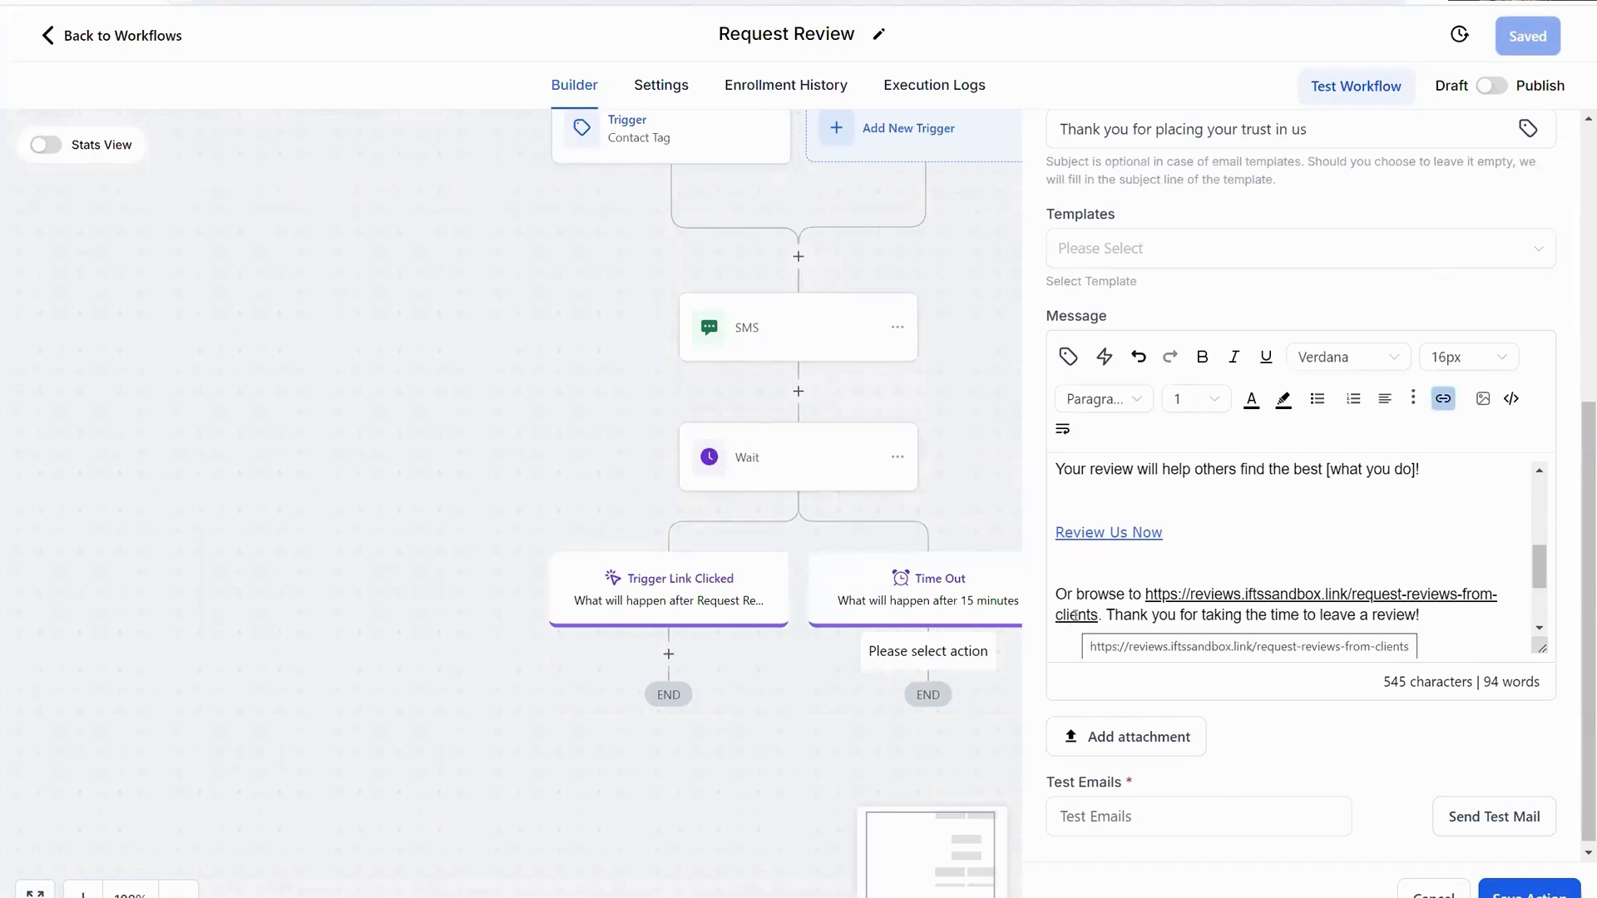
{"action": "scroll", "coordinate": [1327, 519], "scroll_direction": "down", "scroll_amount": 3}
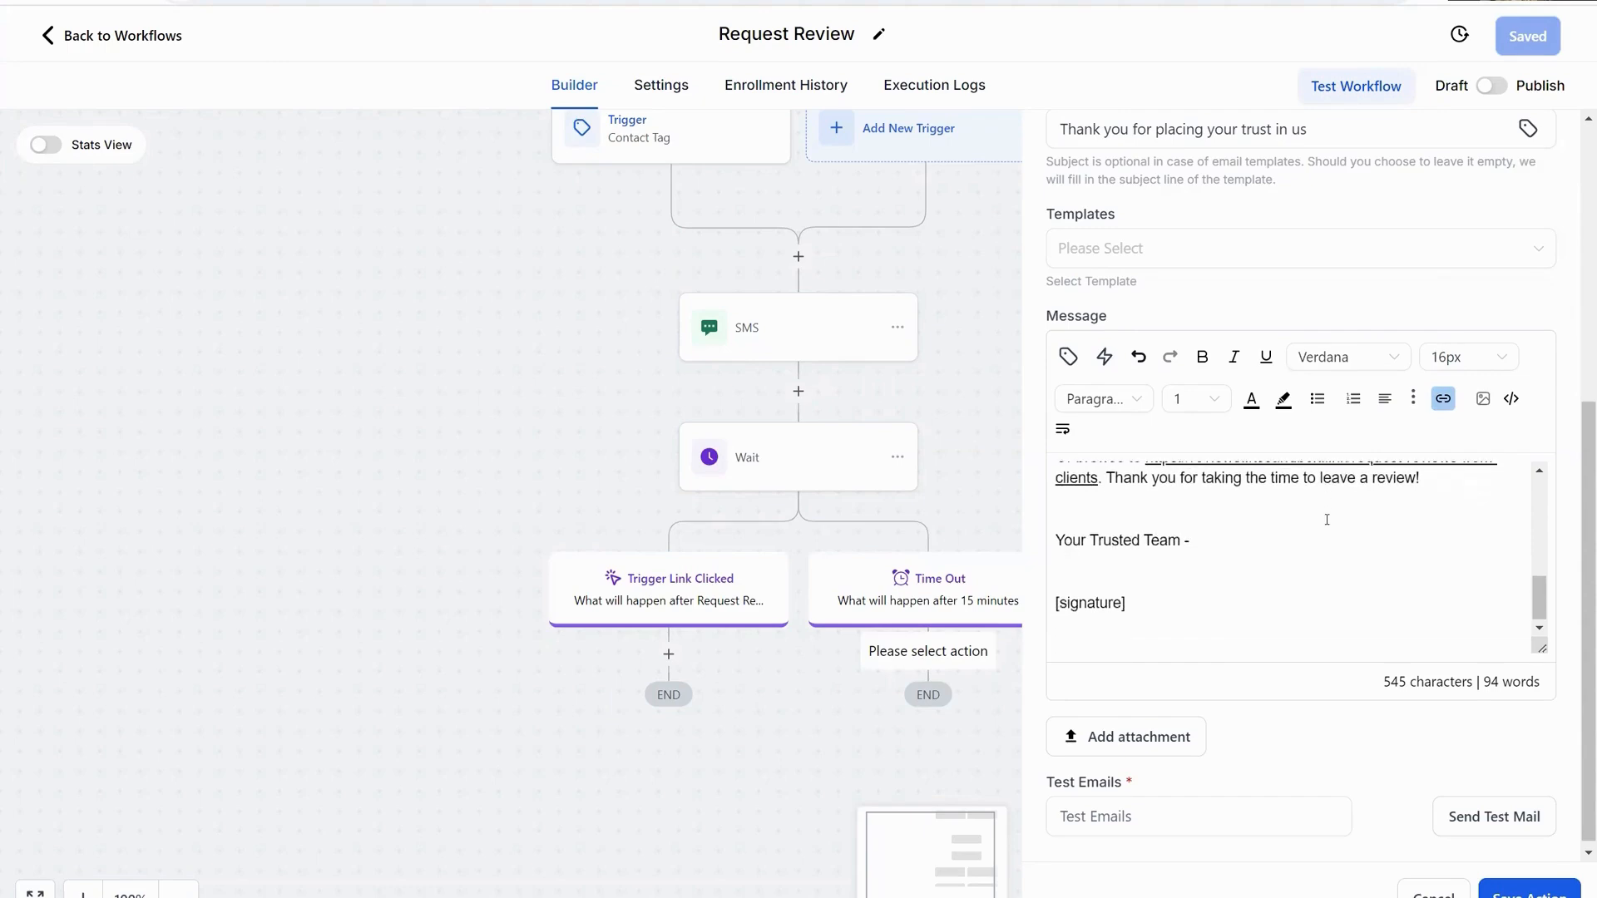
{"action": "scroll", "coordinate": [1285, 701], "scroll_direction": "down", "scroll_amount": 1}
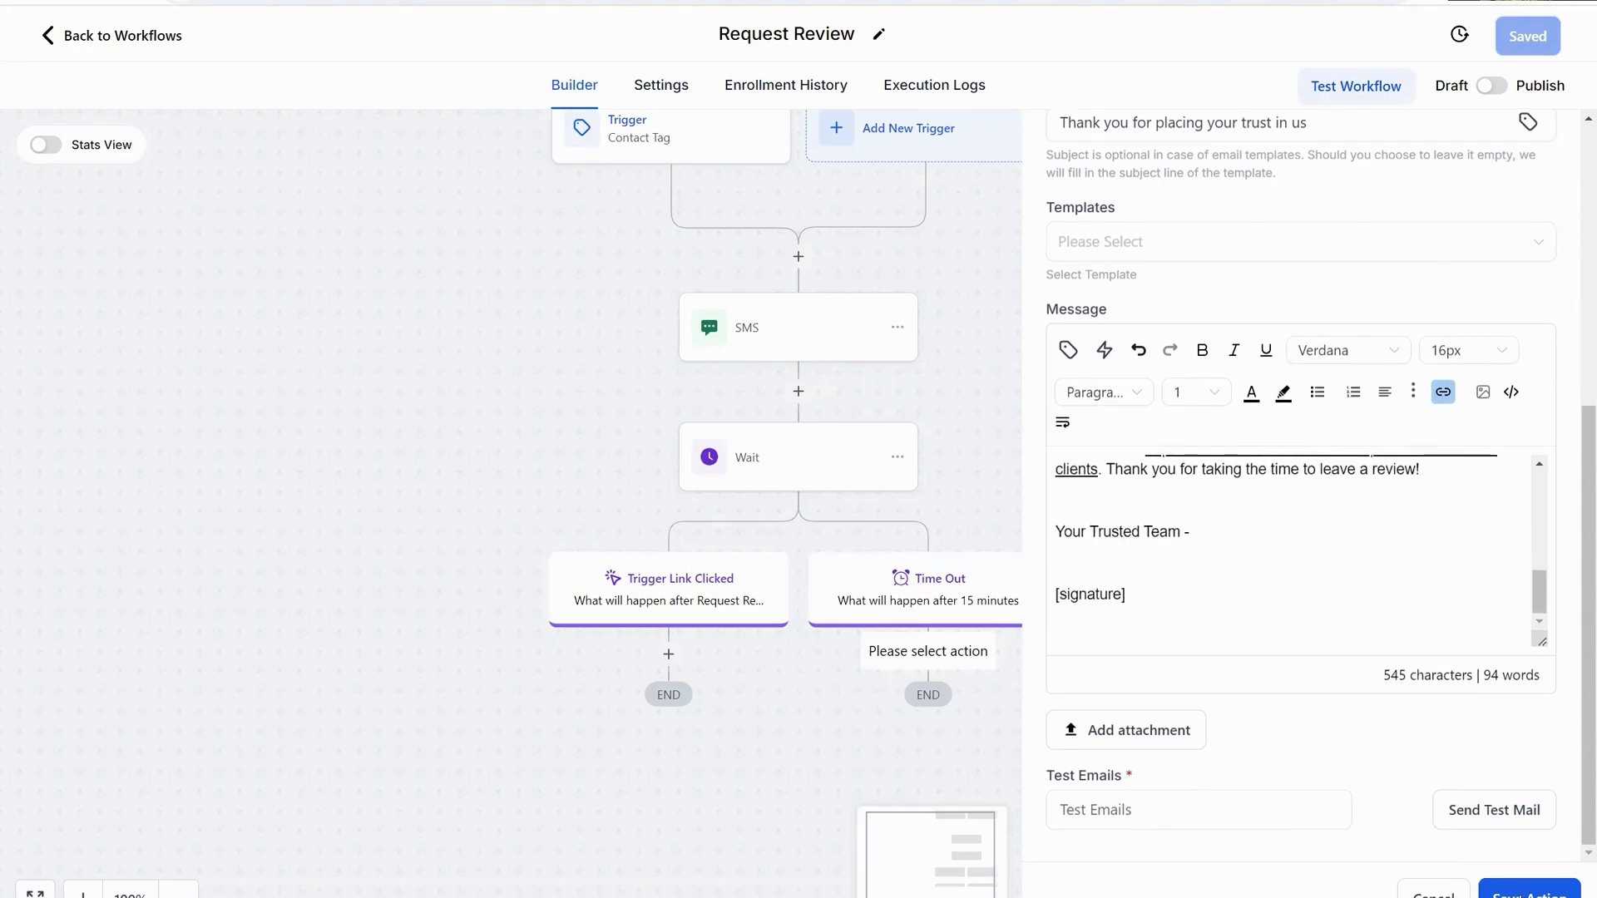
{"action": "left_click", "coordinate": [1529, 890]}
{"action": "scroll", "coordinate": [955, 588], "scroll_direction": "down", "scroll_amount": 2}
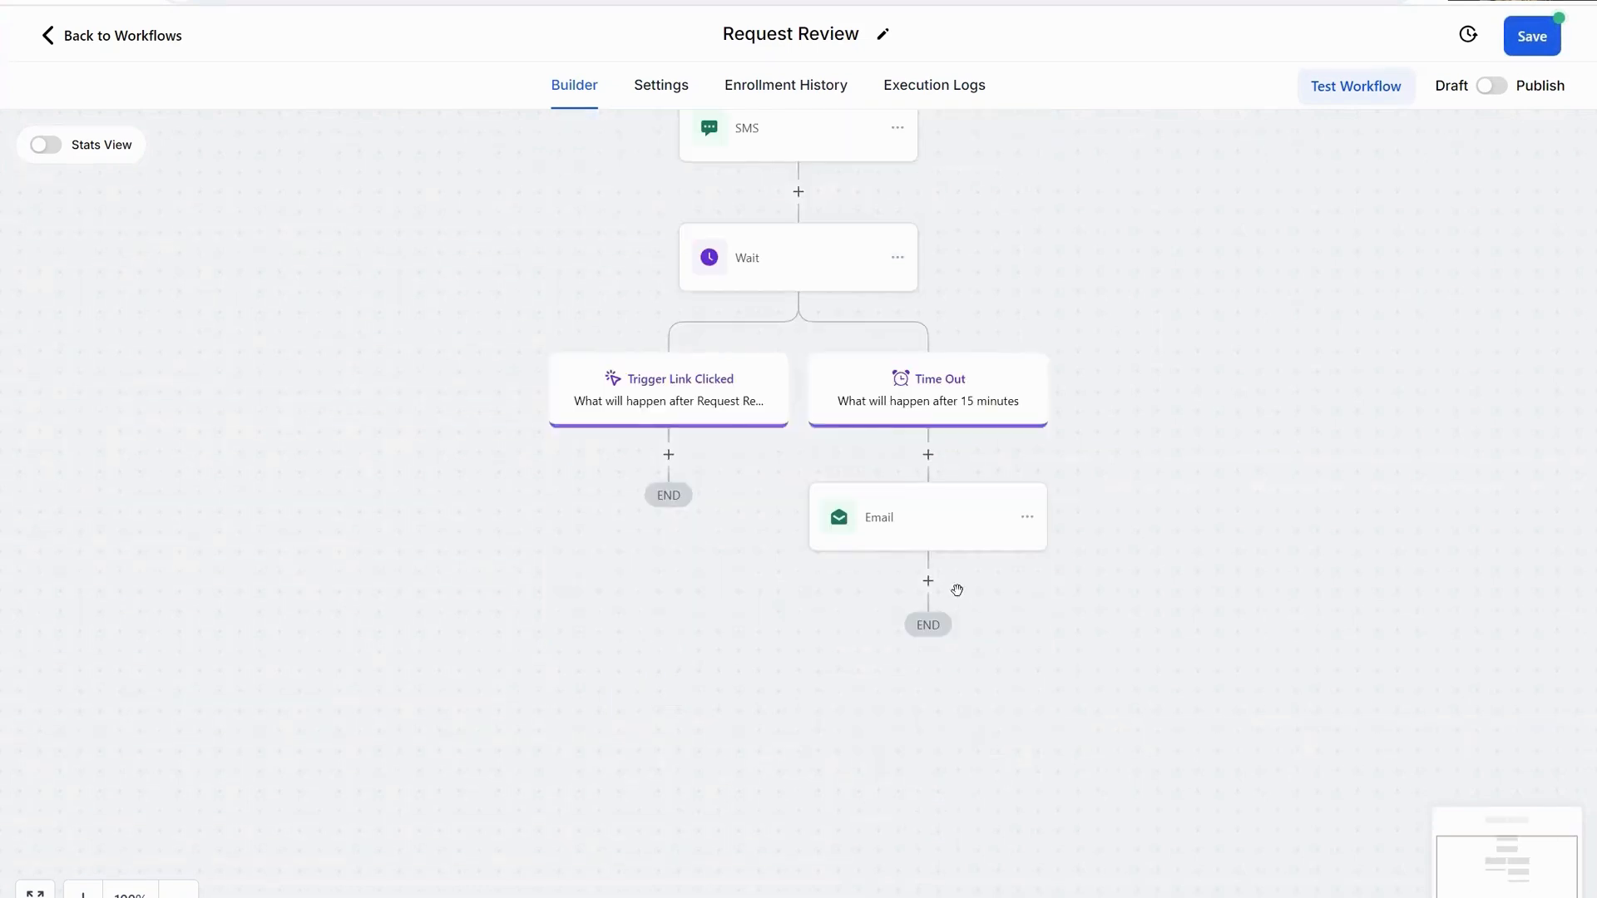
Add a Wait step after the email for a click on the Request Reviews or review page trigger link
{"action": "left_click", "coordinate": [929, 580]}
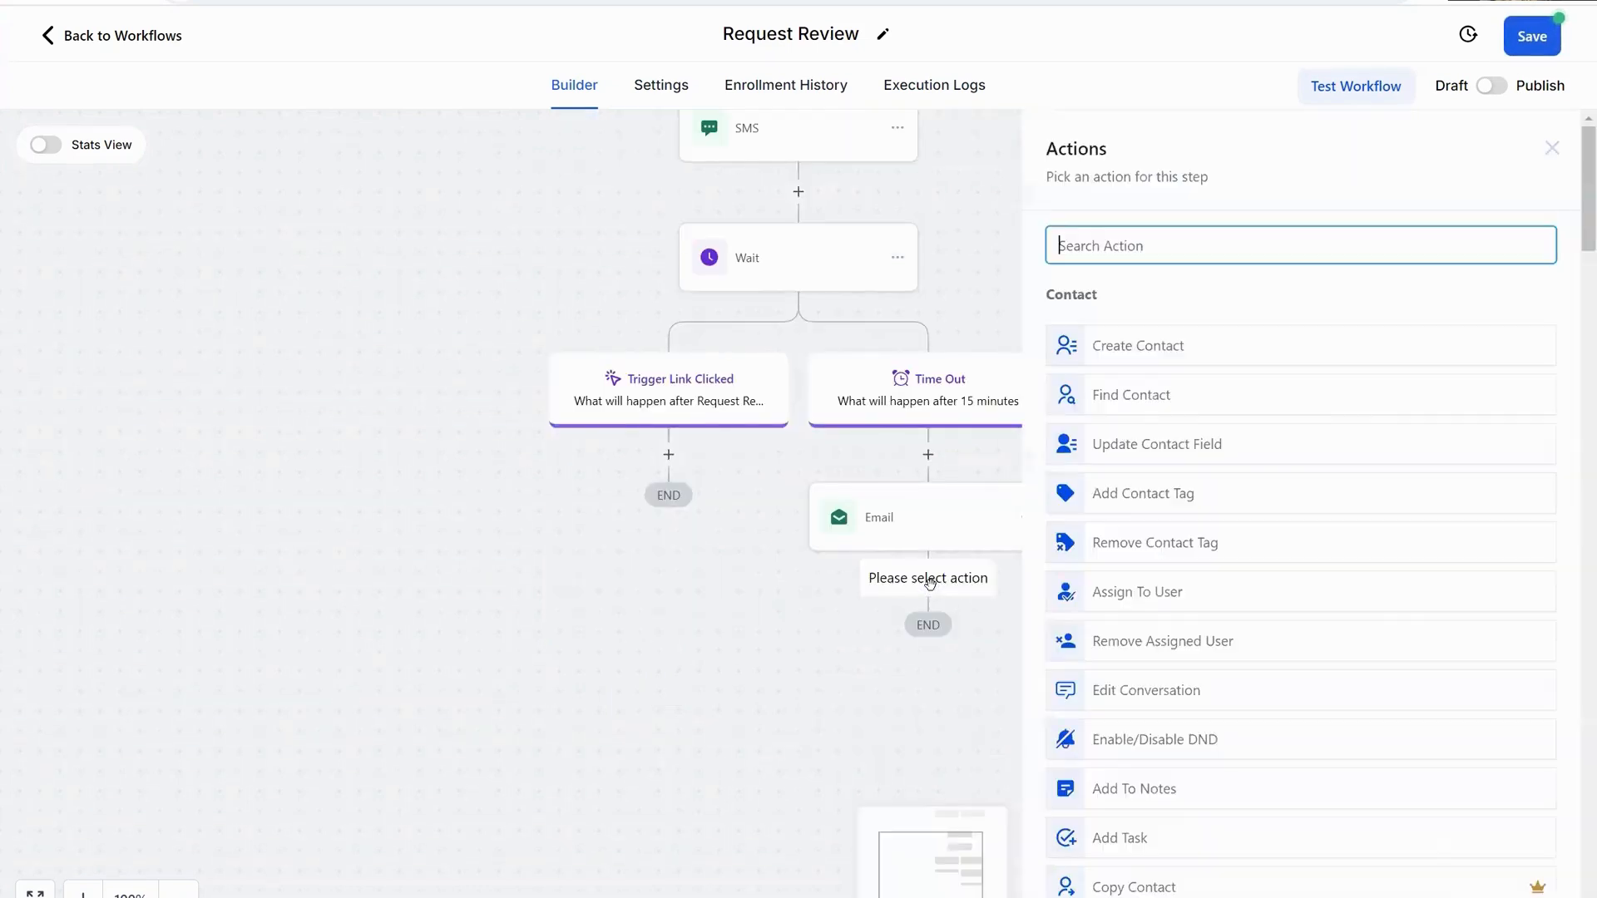
{"action": "type", "text": "wait"}
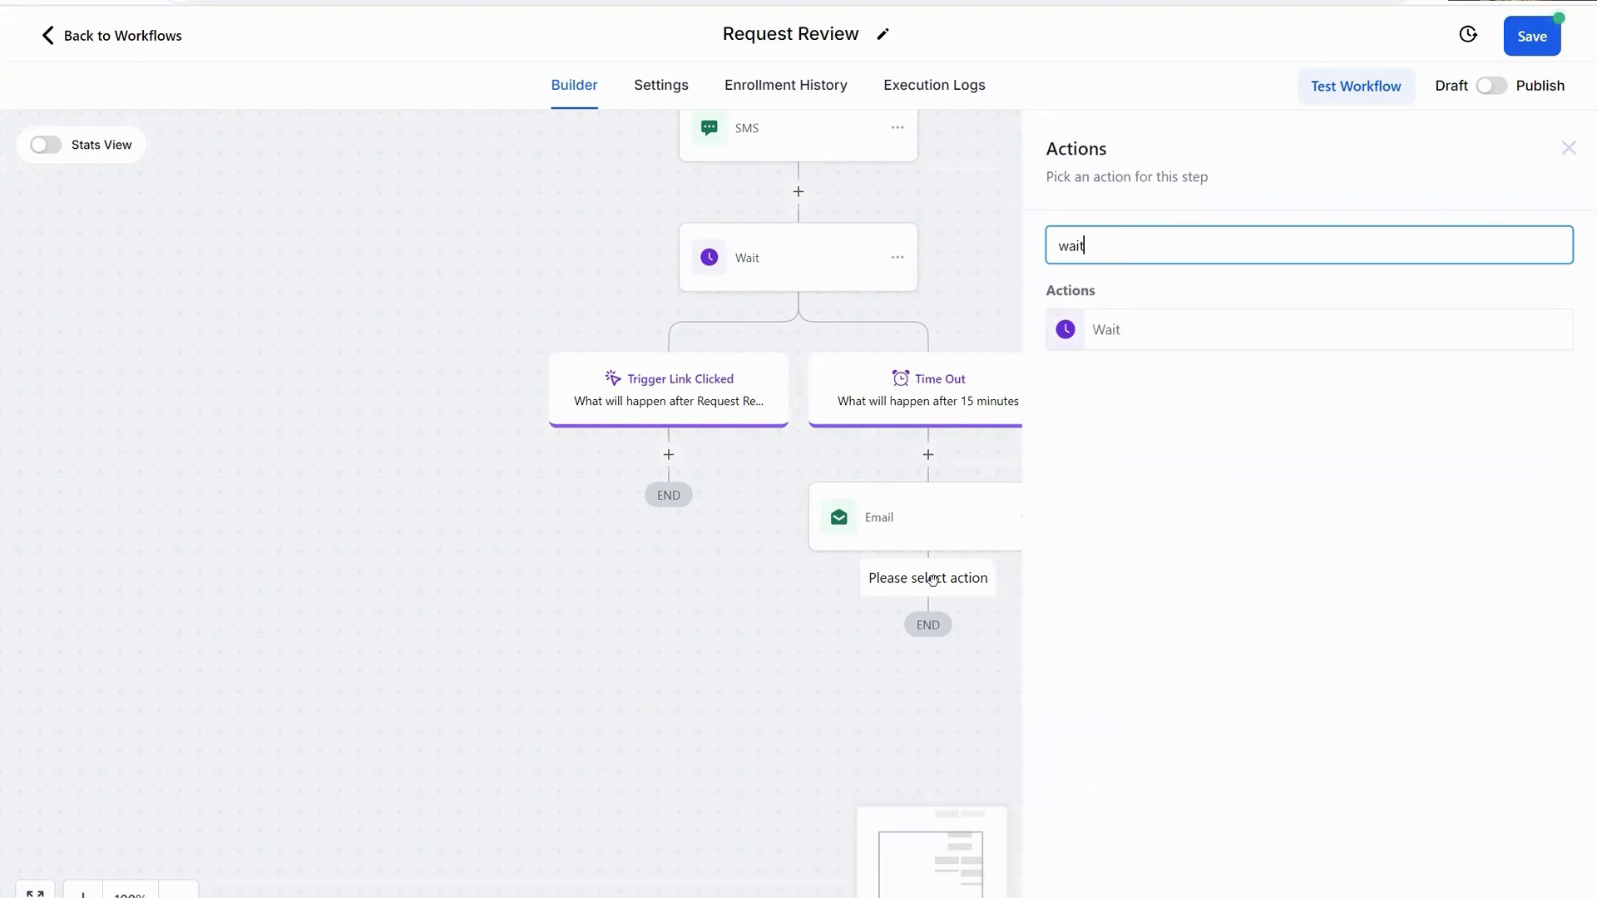
{"action": "left_click", "coordinate": [1160, 344]}
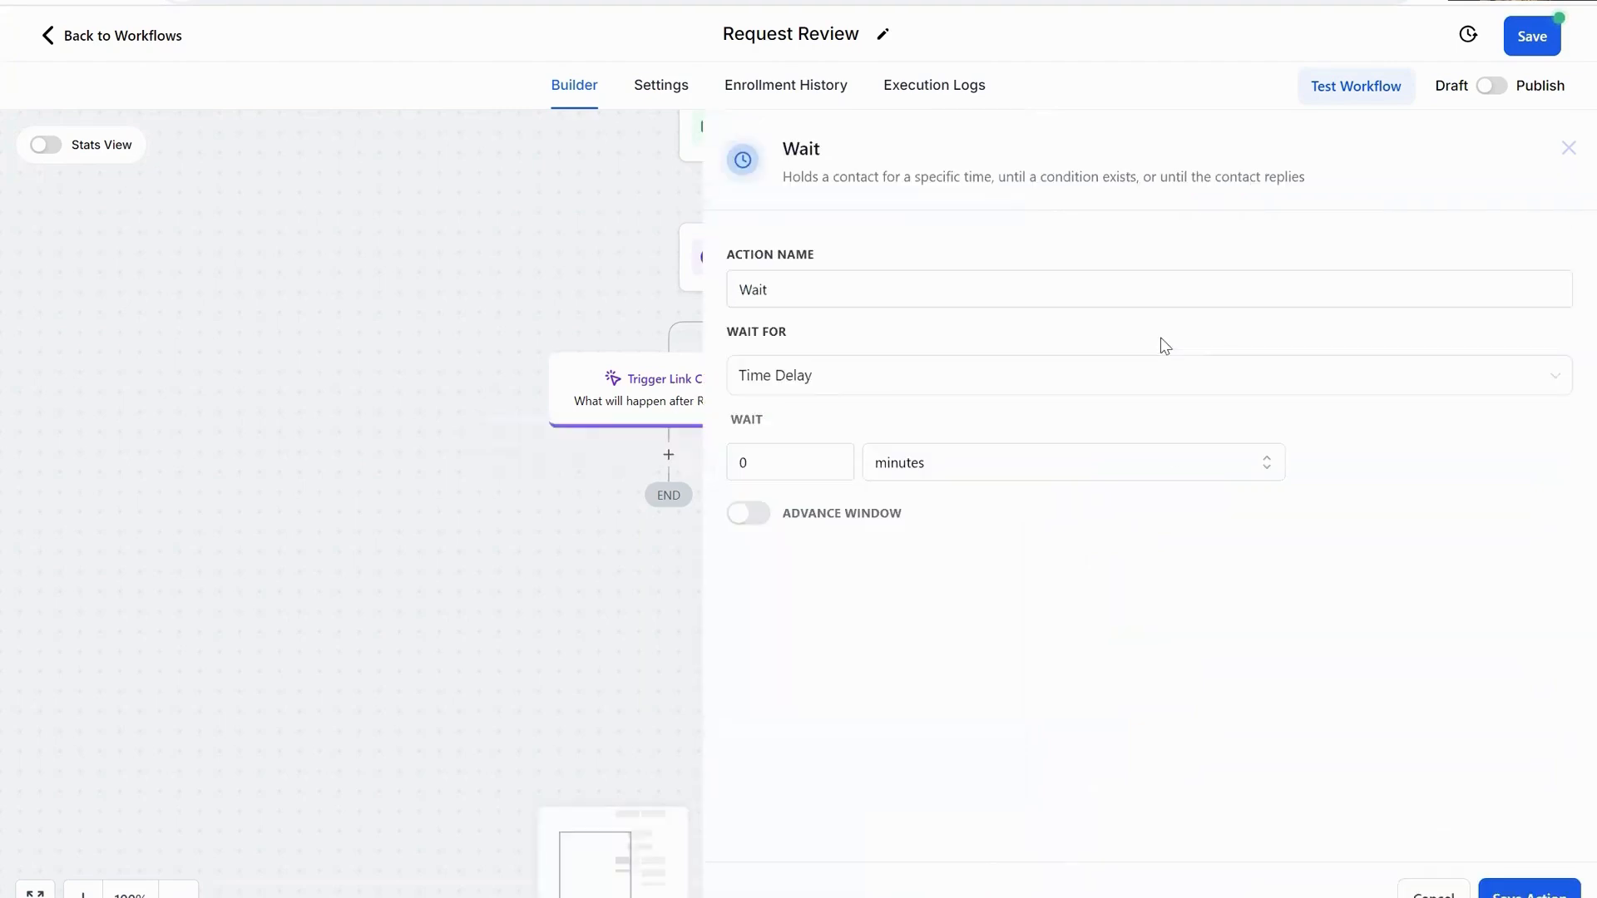
{"action": "left_click", "coordinate": [964, 386]}
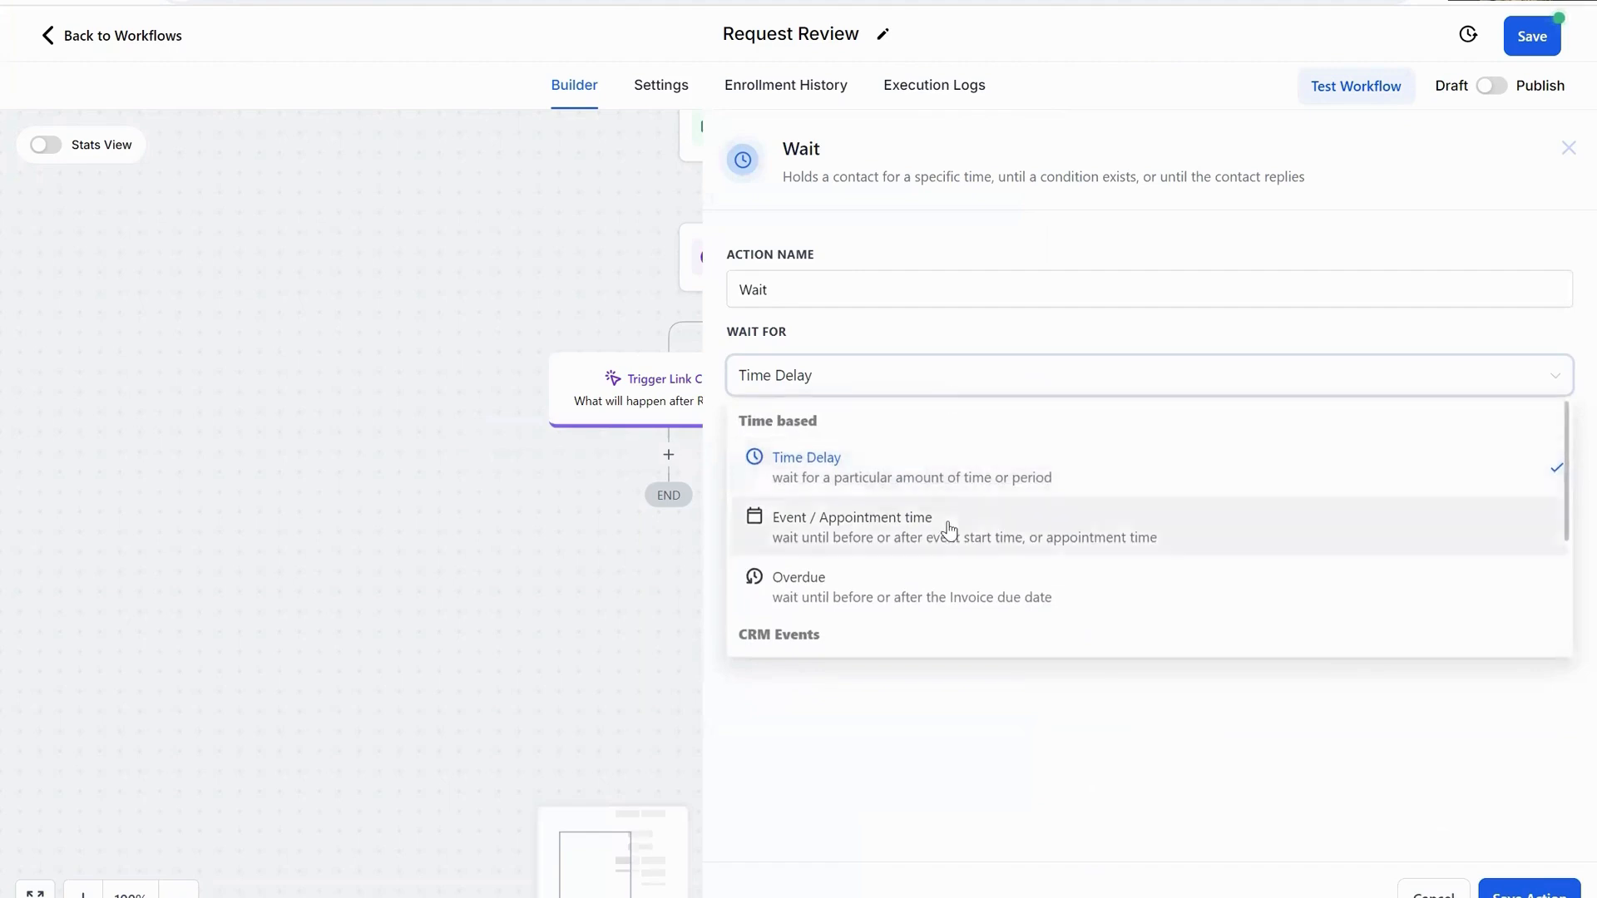
{"action": "scroll", "coordinate": [953, 524], "scroll_direction": "down", "scroll_amount": 3}
{"action": "left_click", "coordinate": [923, 604]}
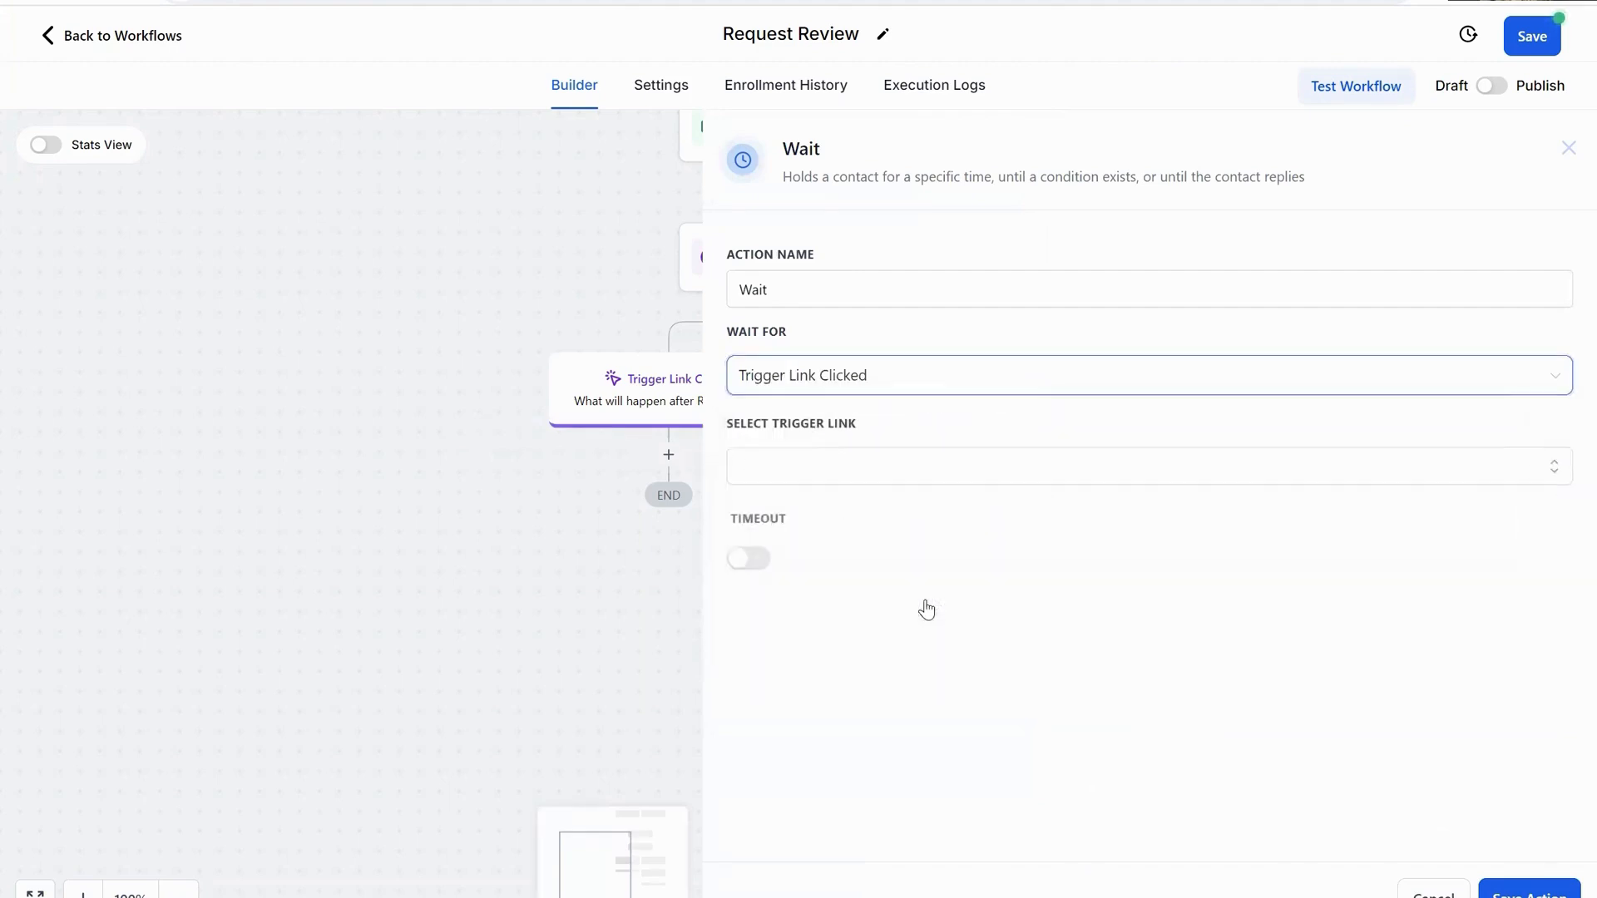
{"action": "left_click", "coordinate": [848, 472]}
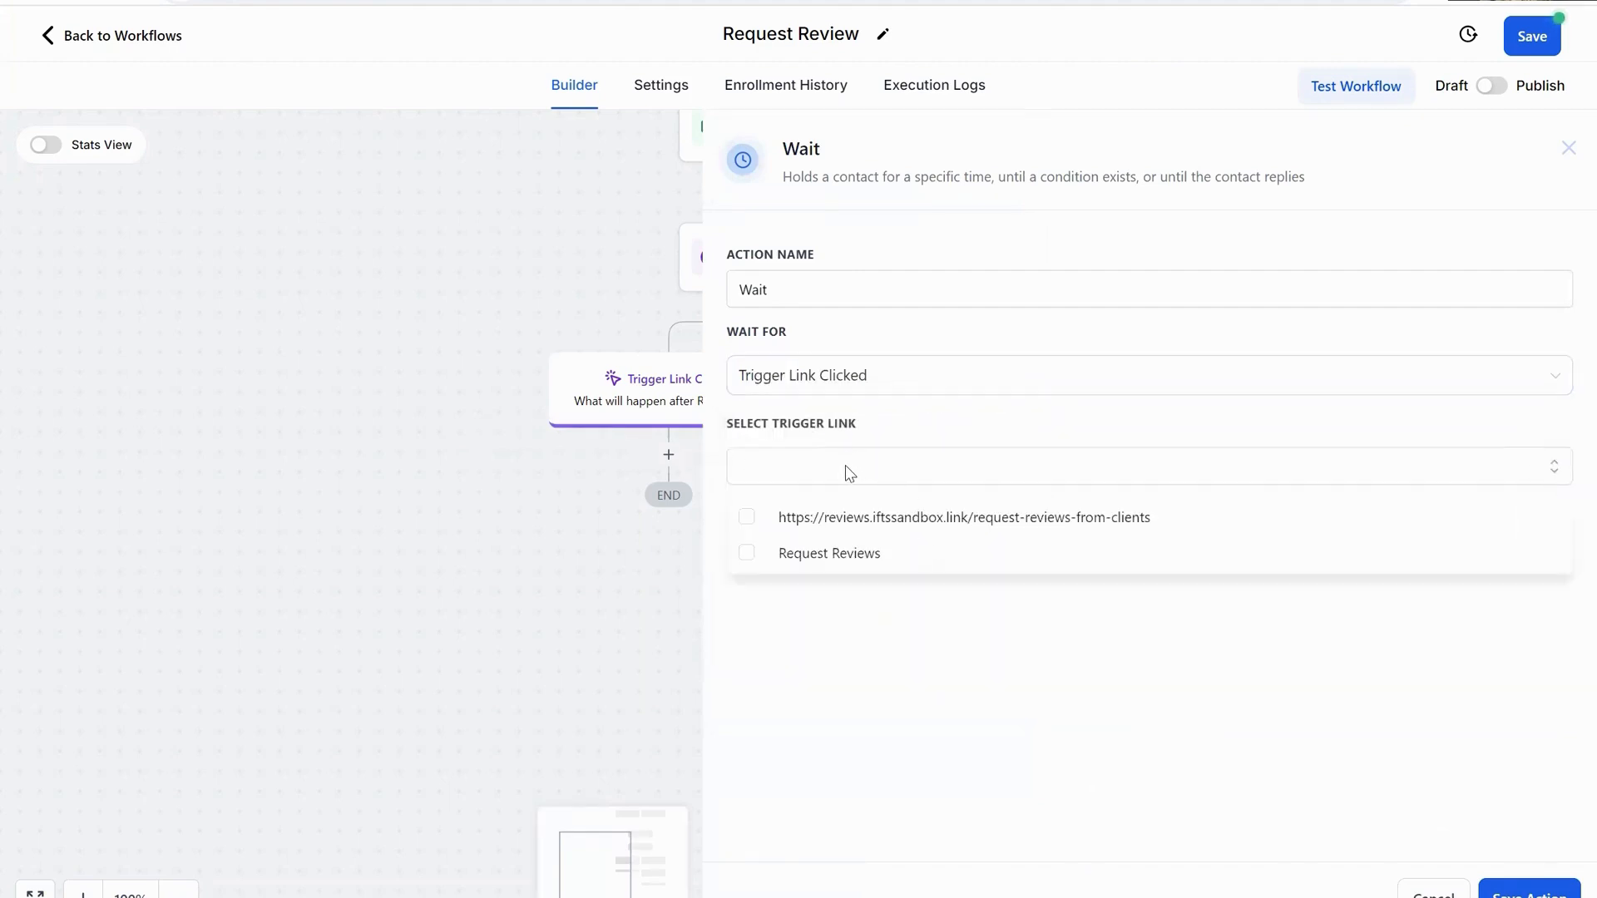
{"action": "left_click", "coordinate": [818, 559]}
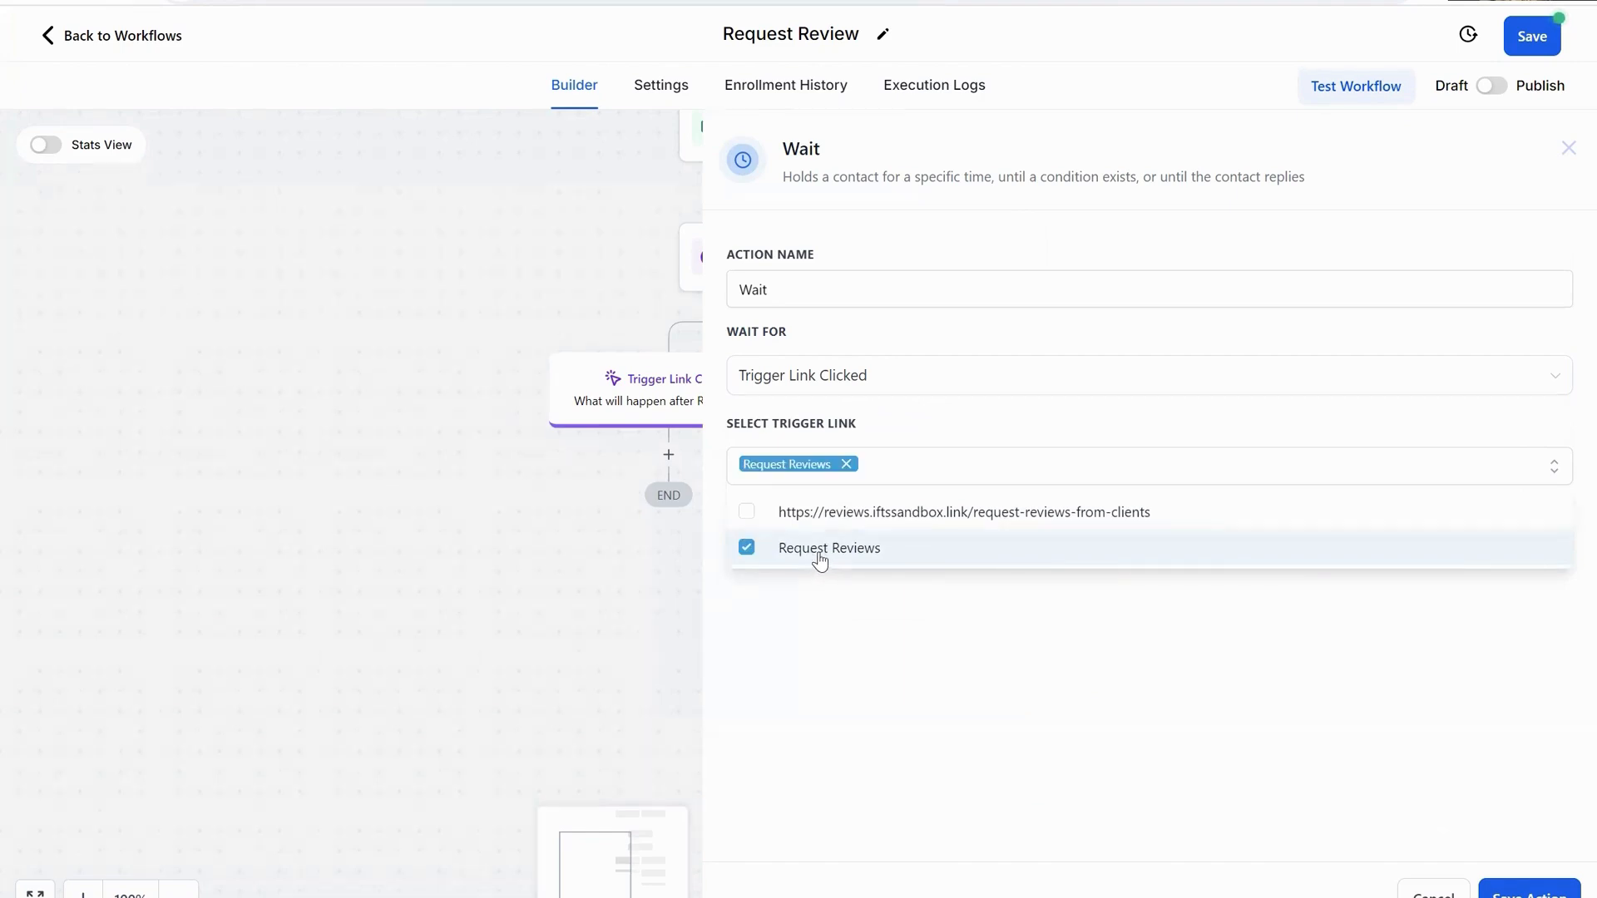
{"action": "left_click", "coordinate": [748, 514]}
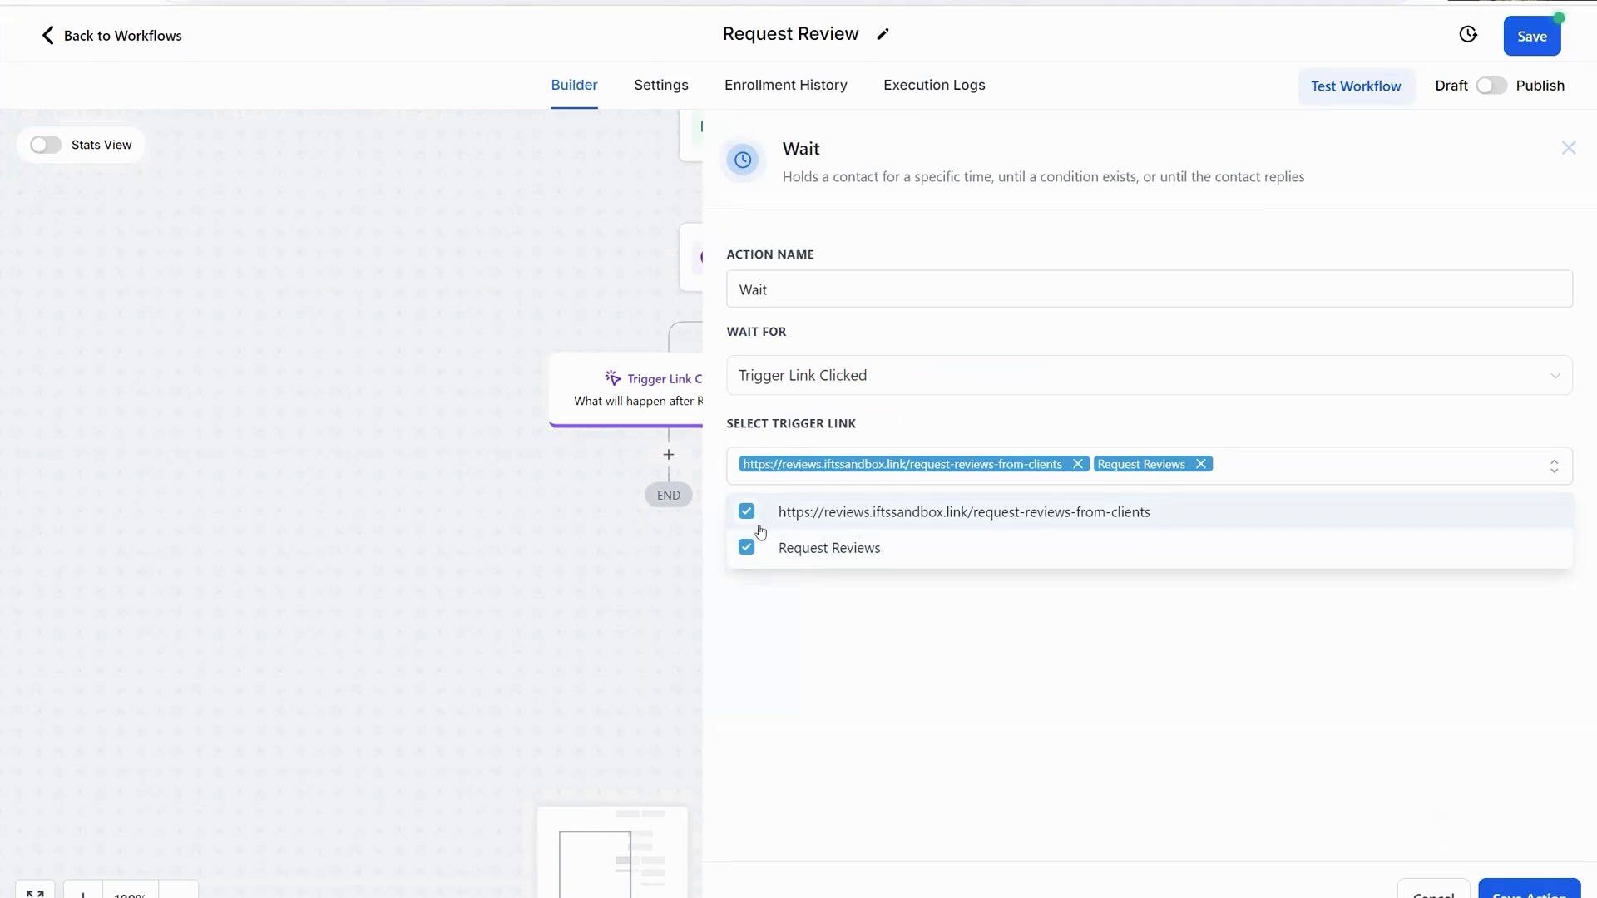
{"action": "left_click", "coordinate": [1194, 688]}
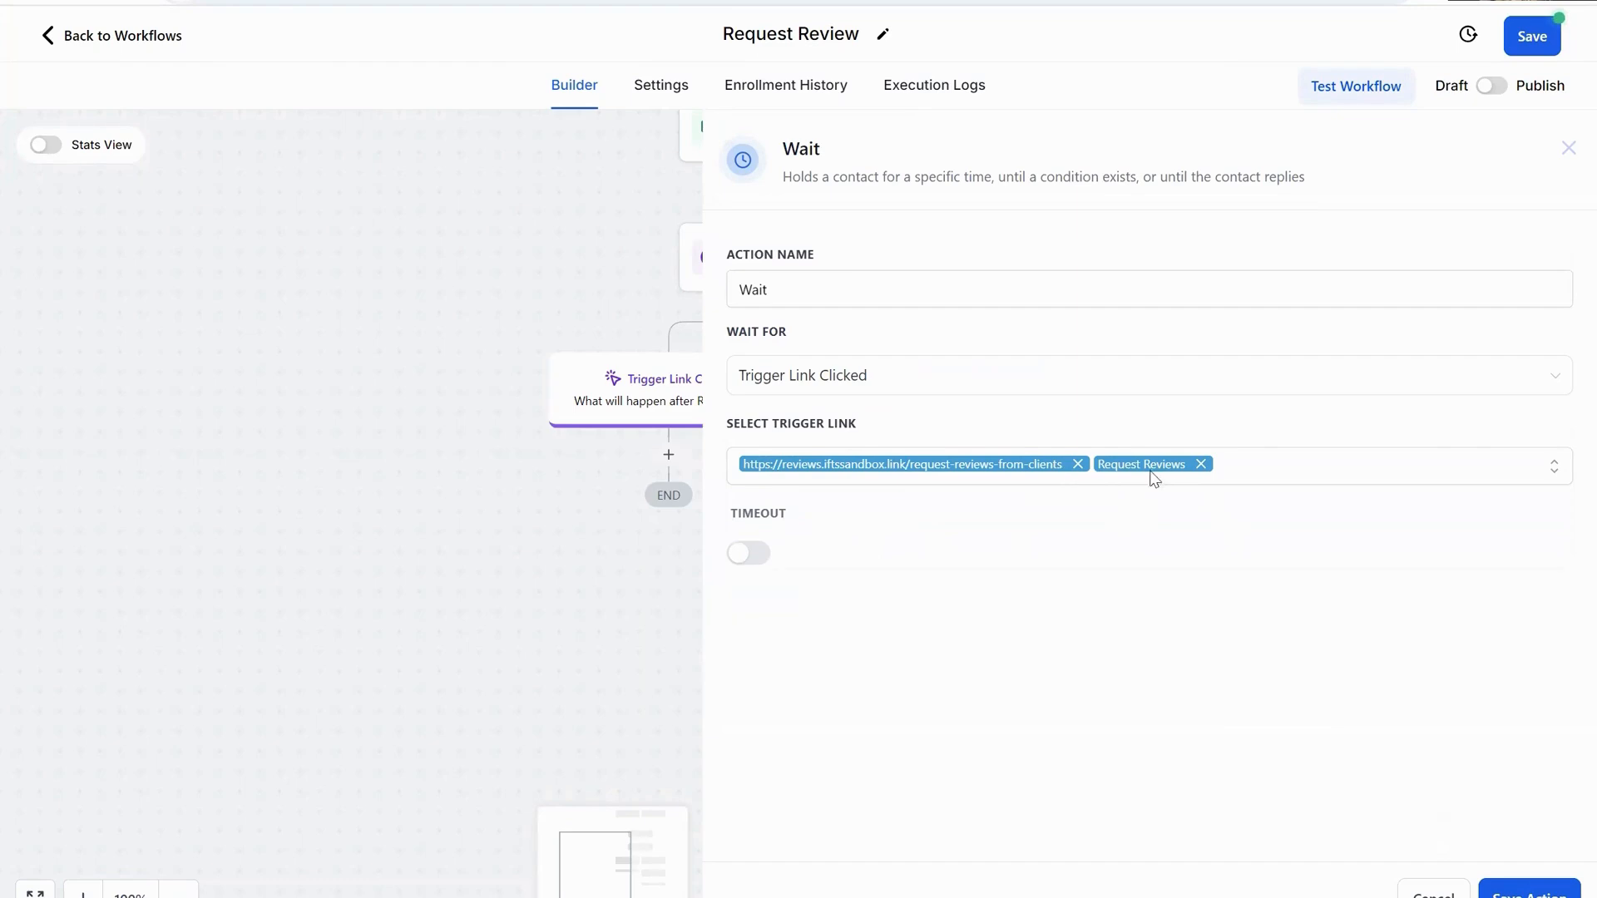
Enable a 3-day timeout on the wait and save it
{"action": "left_click", "coordinate": [751, 552]}
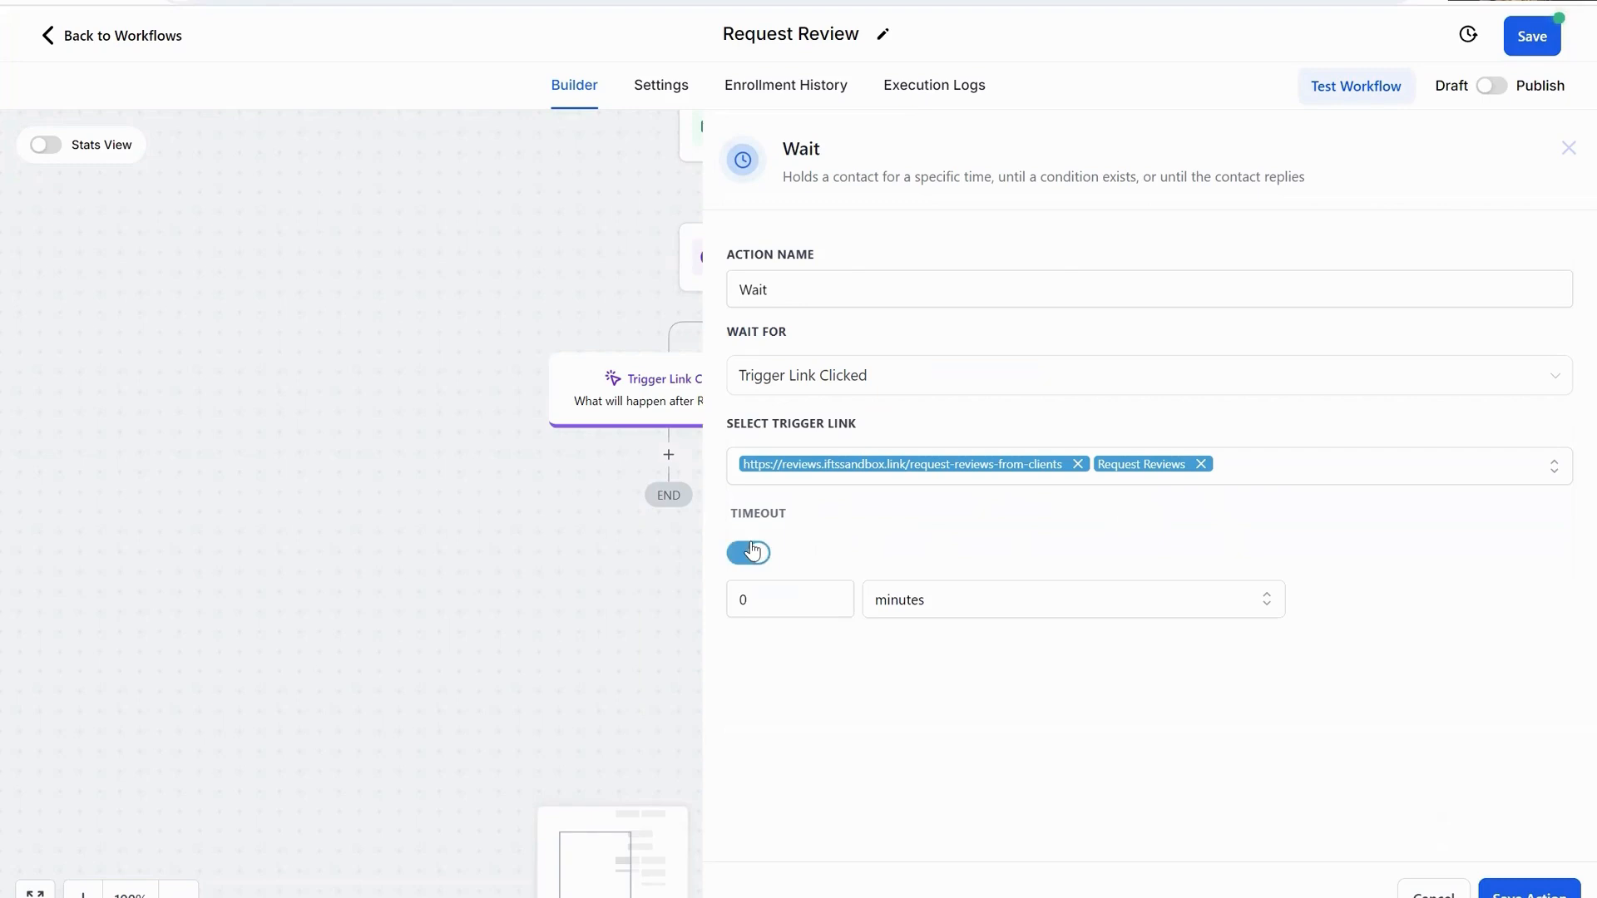
{"action": "left_click", "coordinate": [956, 617]}
{"action": "left_click", "coordinate": [915, 643]}
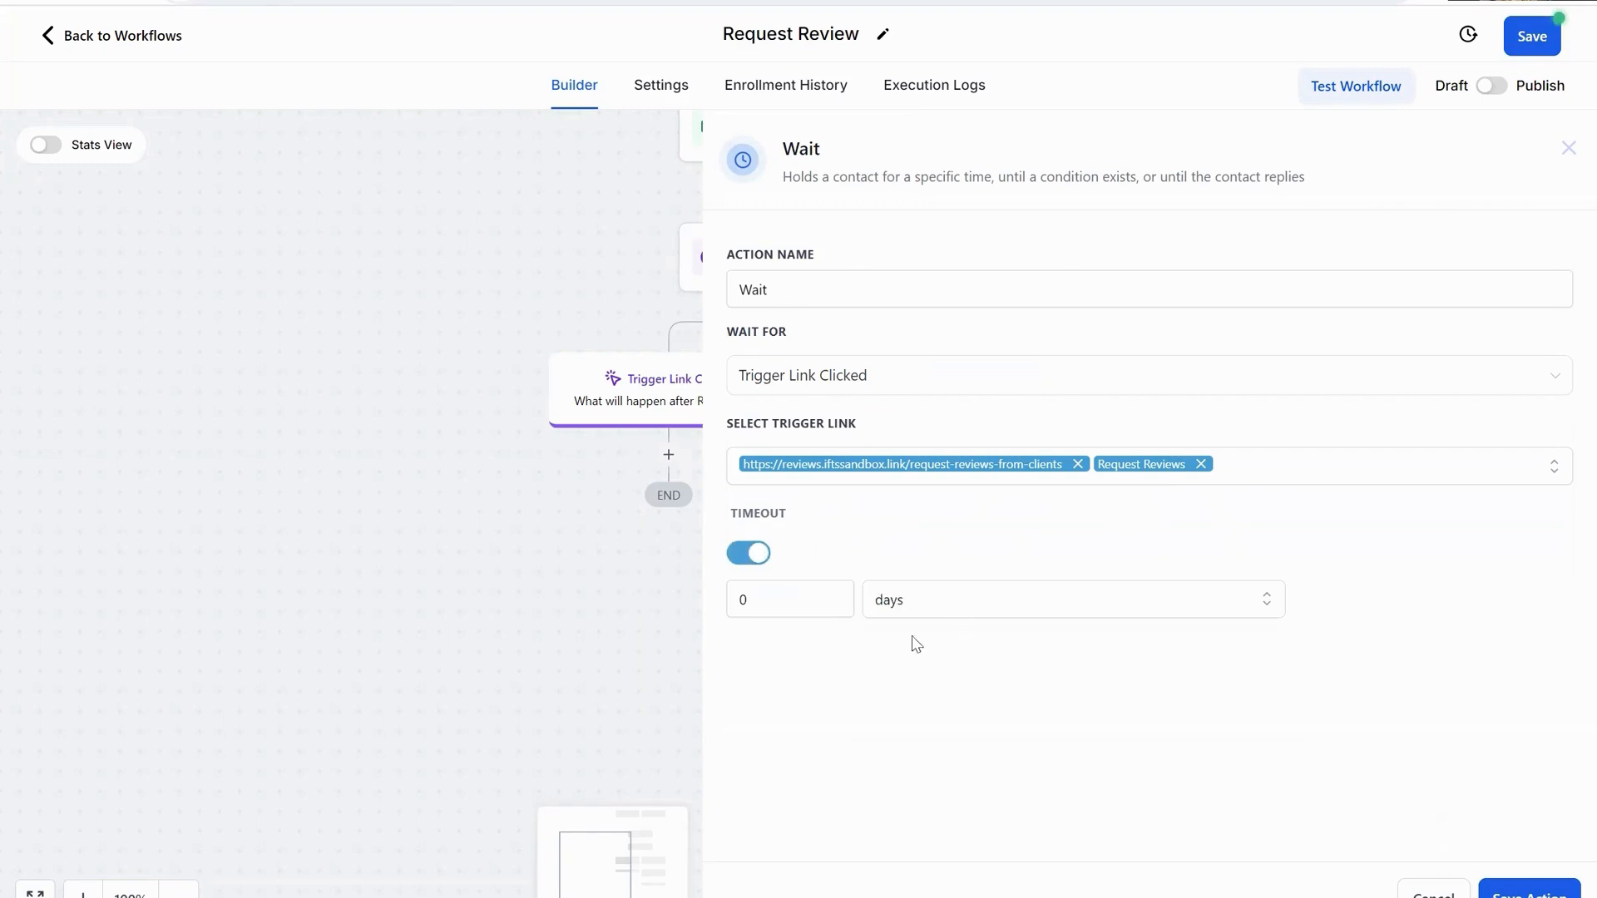
{"action": "left_click", "coordinate": [834, 593]}
{"action": "left_click", "coordinate": [1529, 891]}
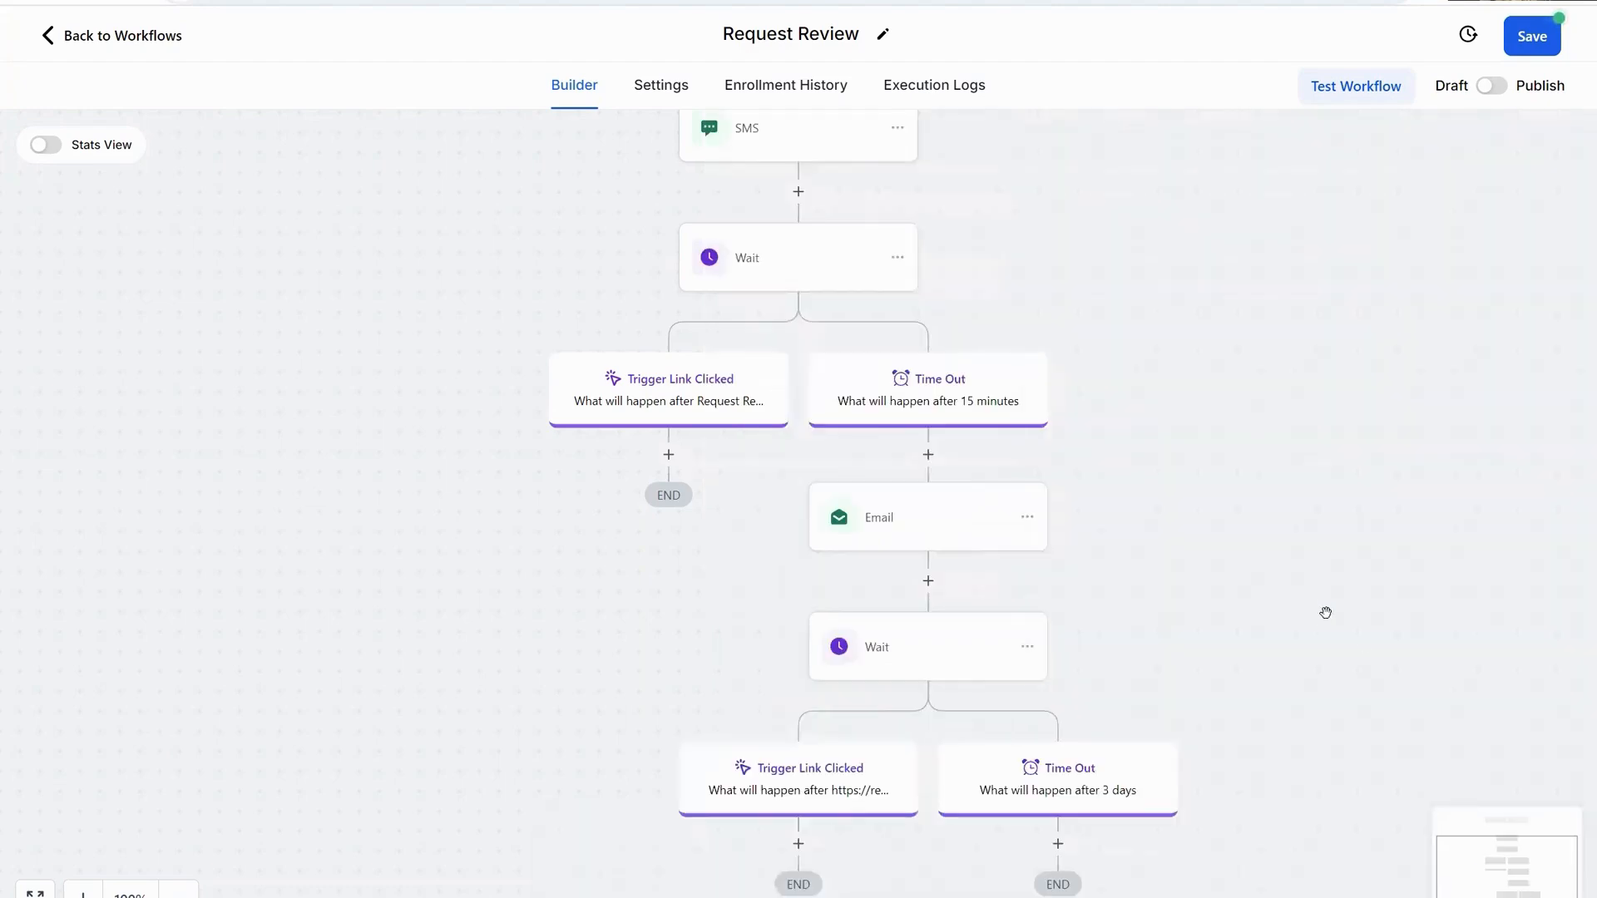
Add a Send Email action under the 3-day Time Out branch
{"action": "scroll", "coordinate": [1314, 584], "scroll_direction": "down", "scroll_amount": 3}
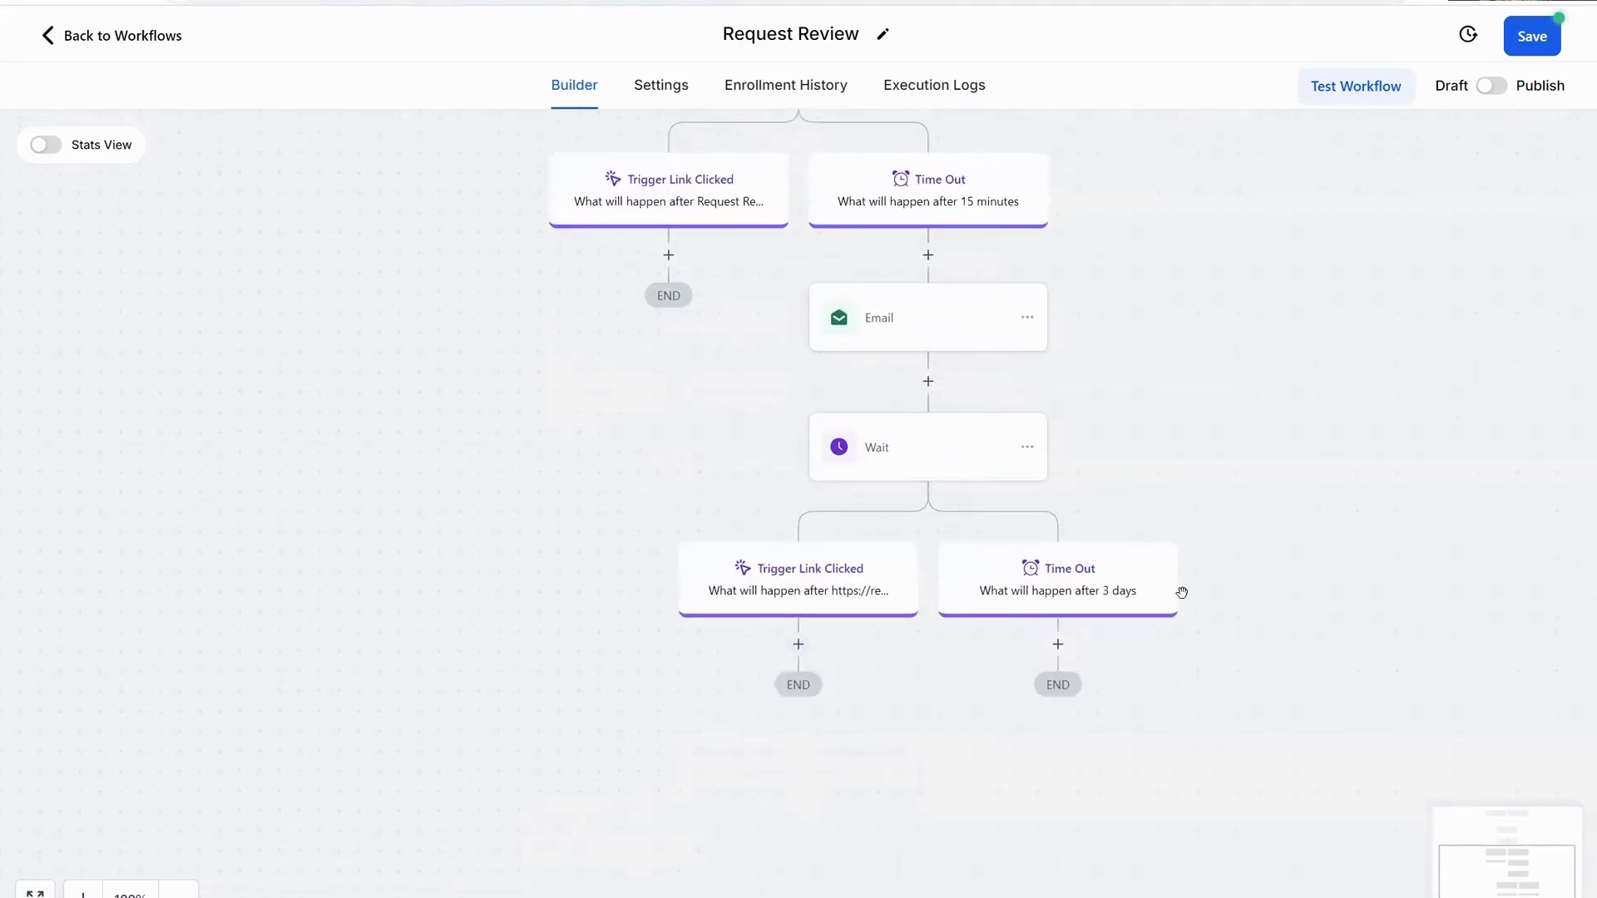
{"action": "left_click", "coordinate": [1058, 646]}
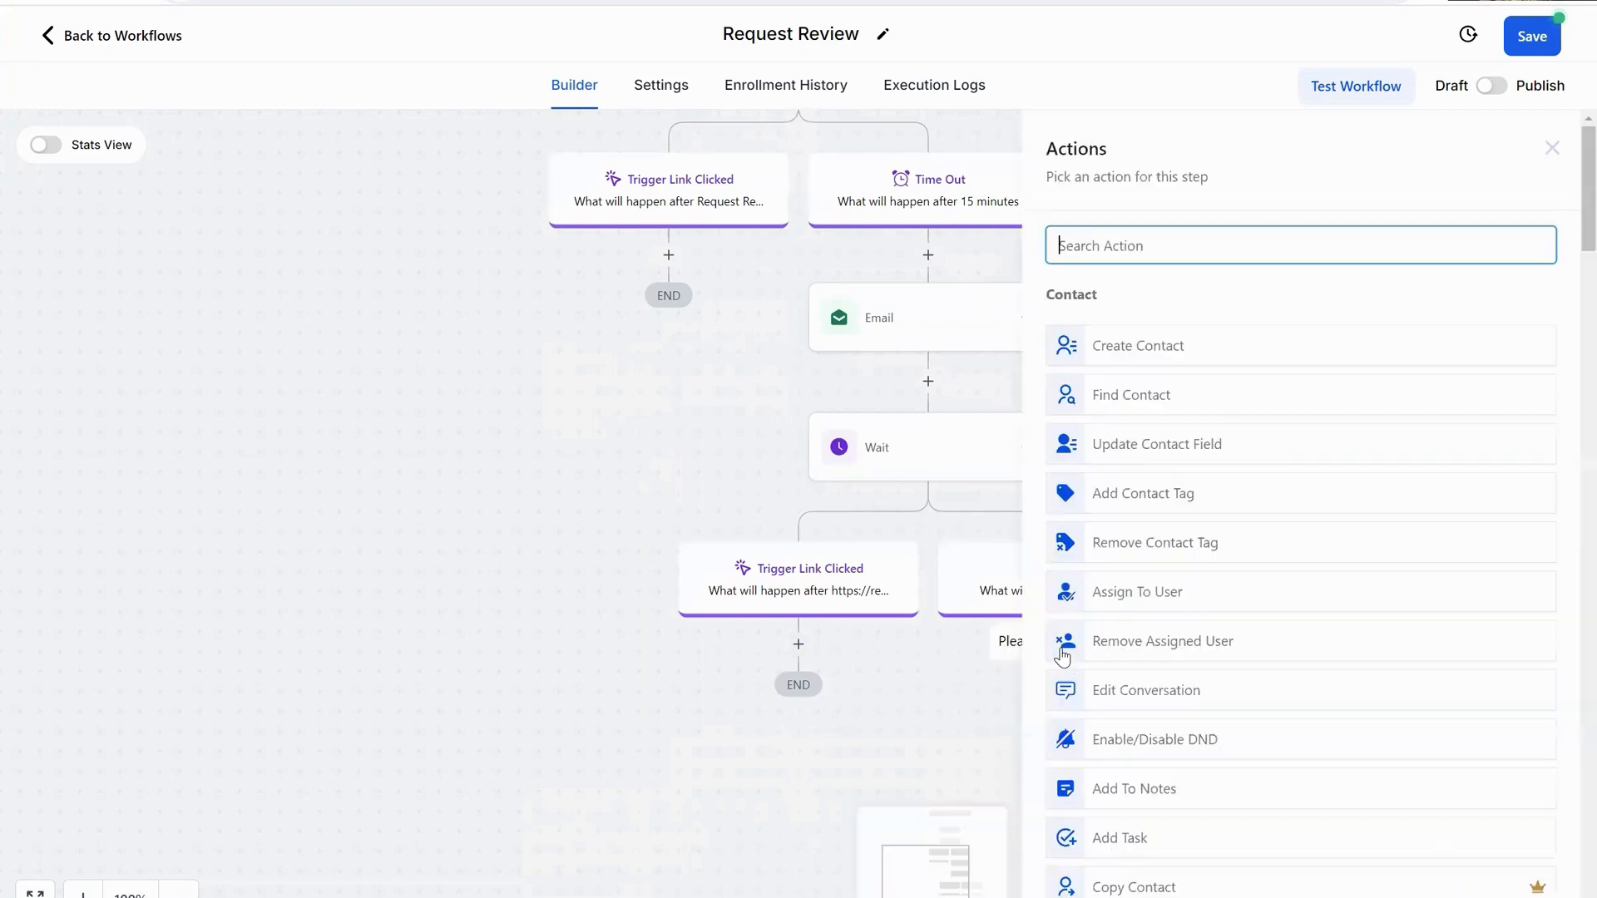
{"action": "type", "text": "send ema"}
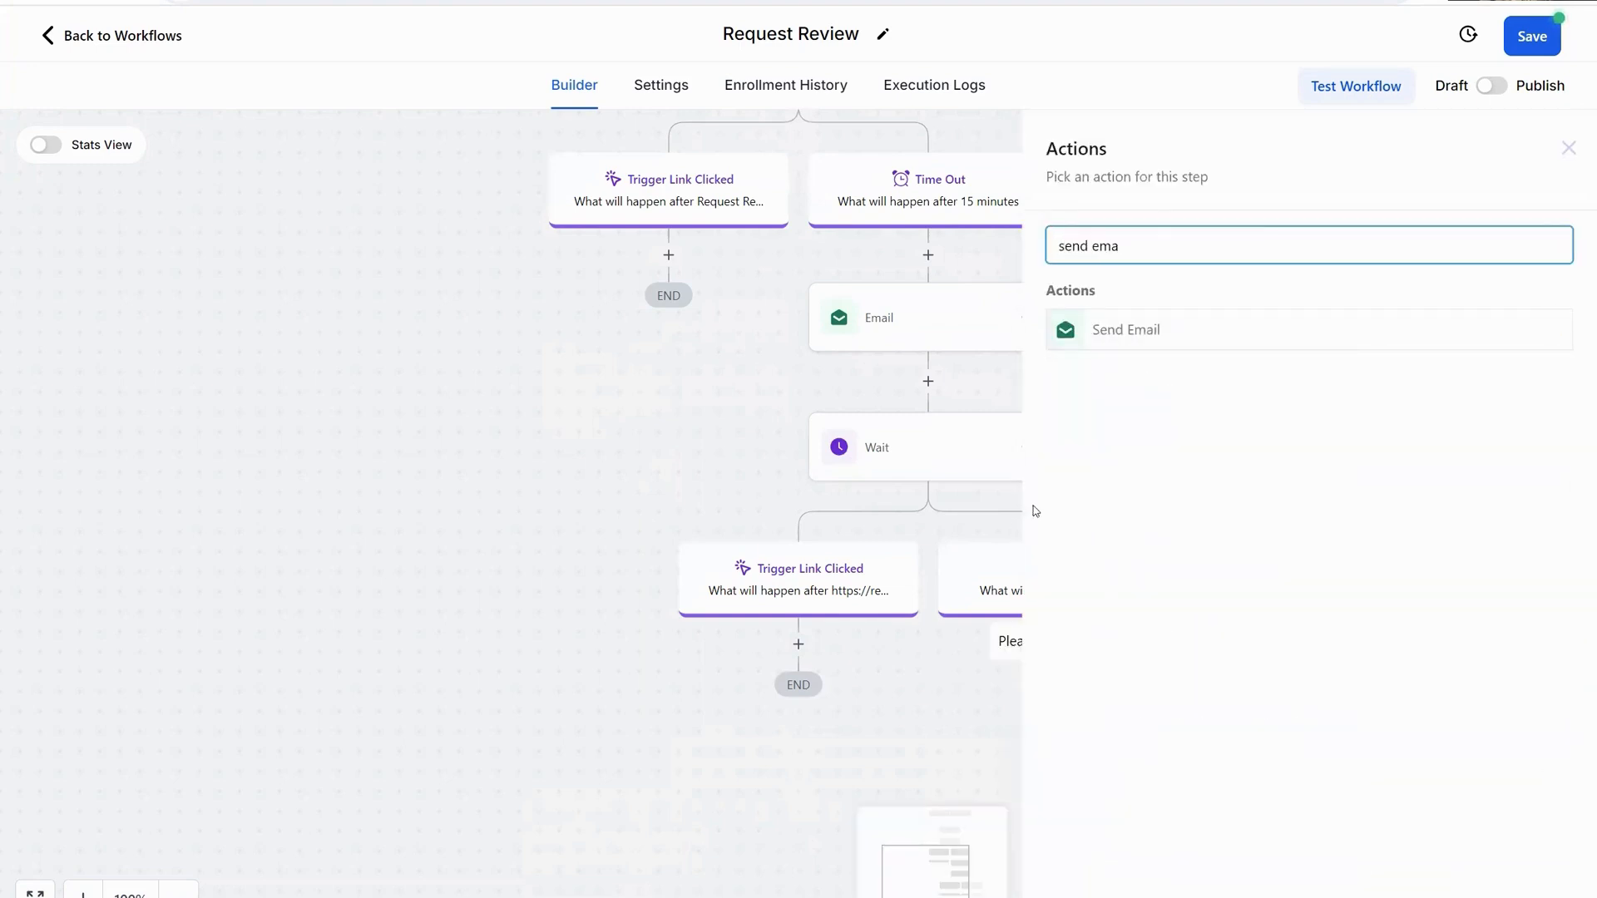
{"action": "left_click", "coordinate": [1106, 329]}
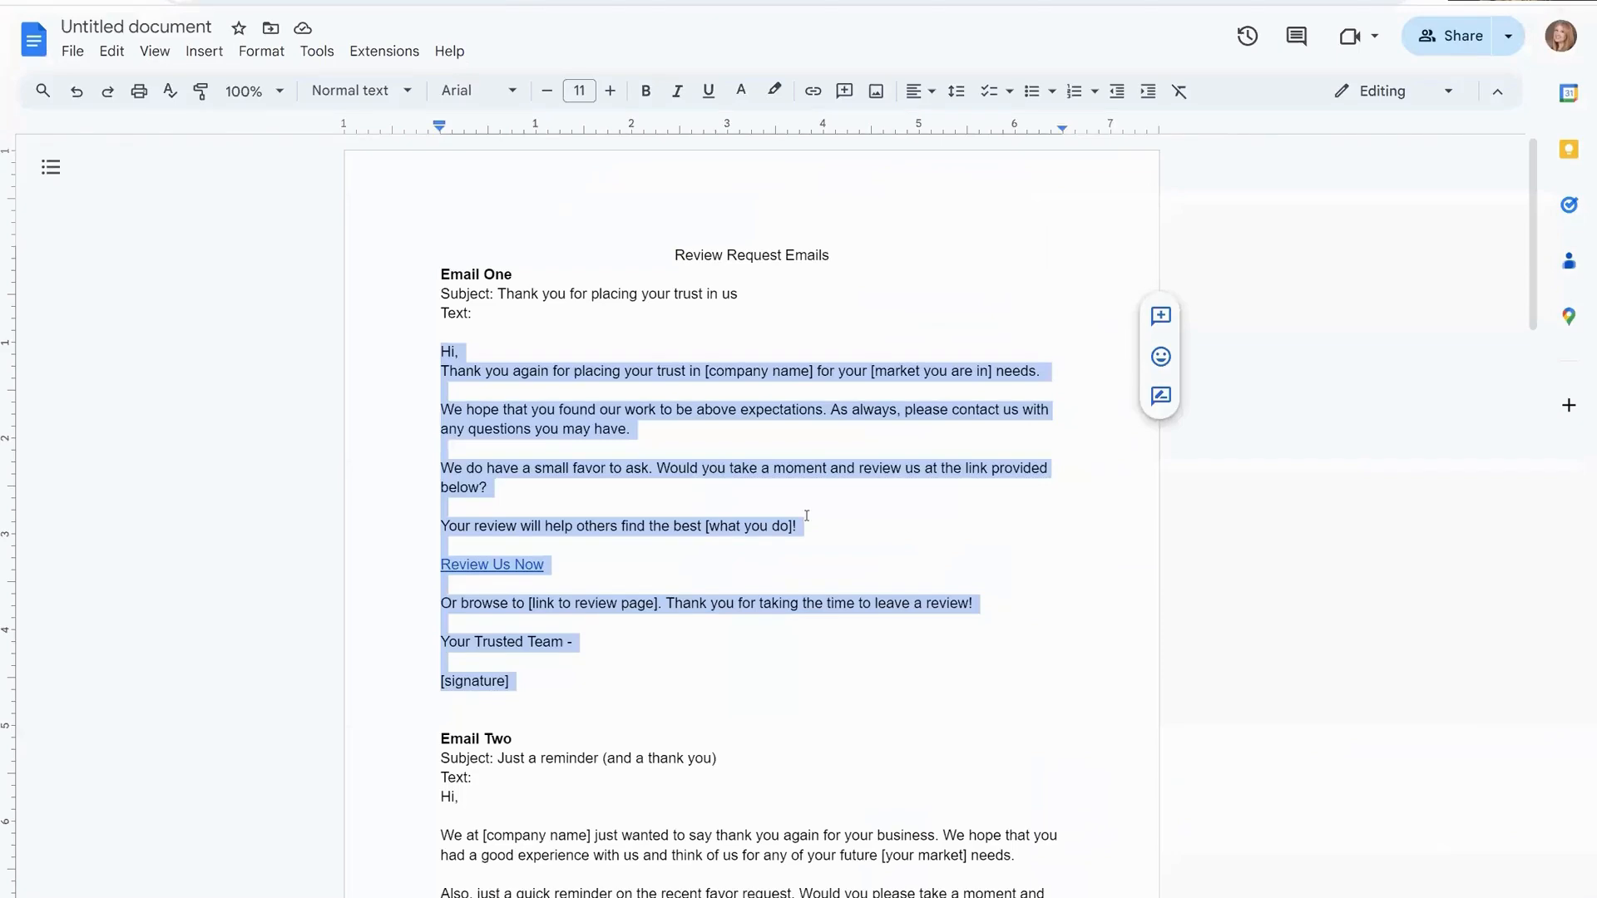
{"action": "scroll", "coordinate": [806, 516], "scroll_direction": "down", "scroll_amount": 5}
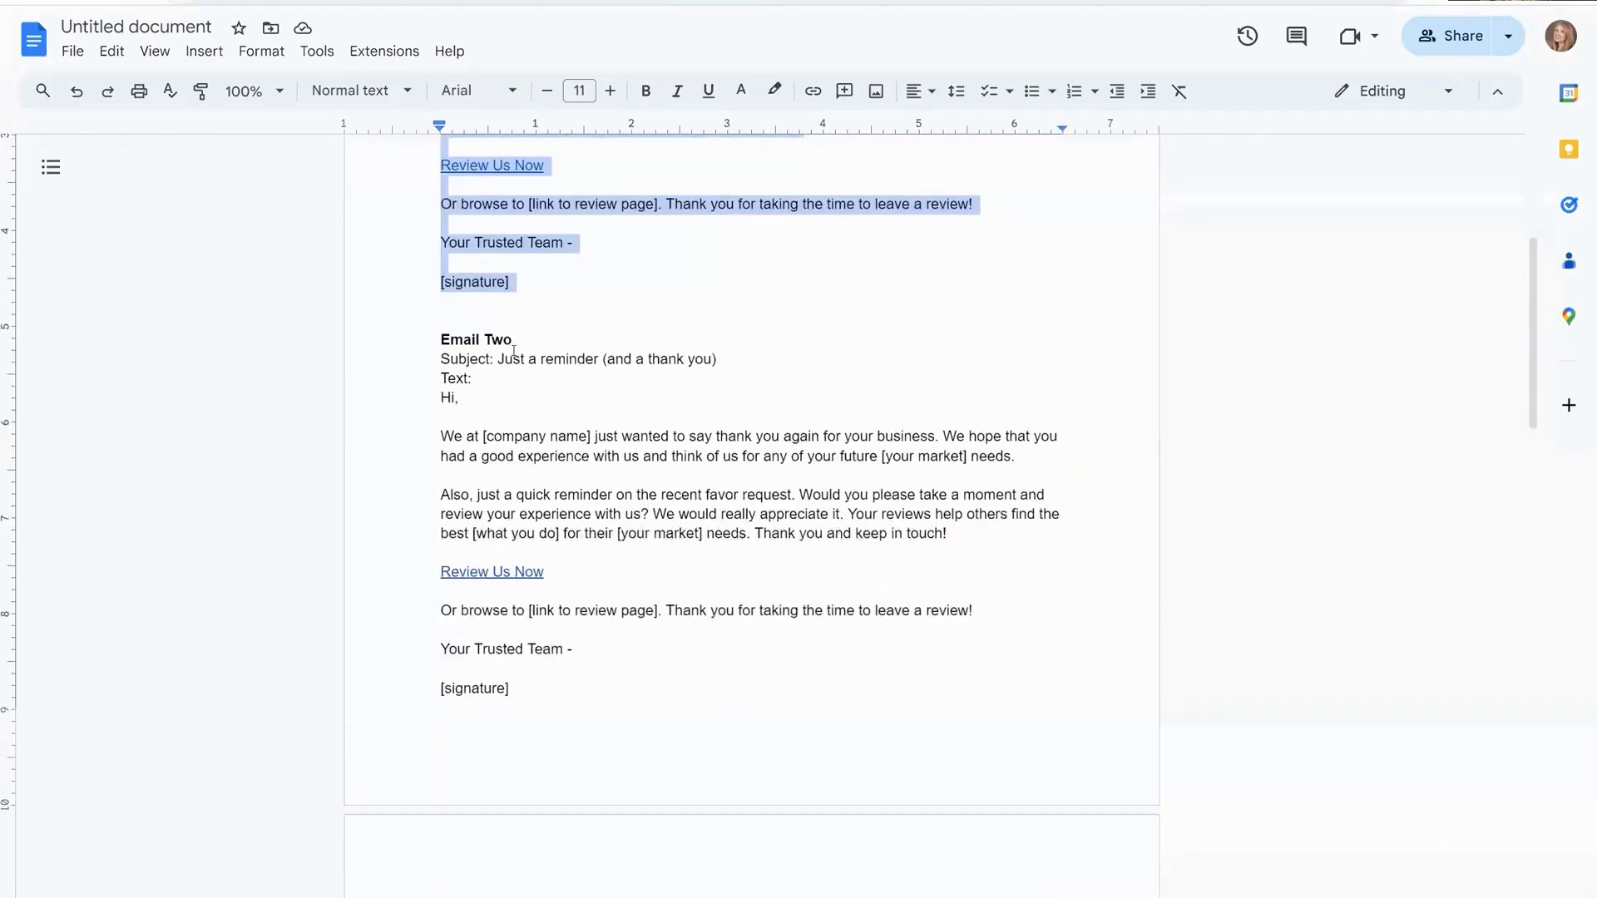
Paste Email Two's subject 'Just a reminder (and a thank you)' into the email's Subject
{"action": "left_click_drag", "start_coordinate": [498, 358], "coordinate": [757, 358]}
{"action": "key", "text": "ctrl+c"}
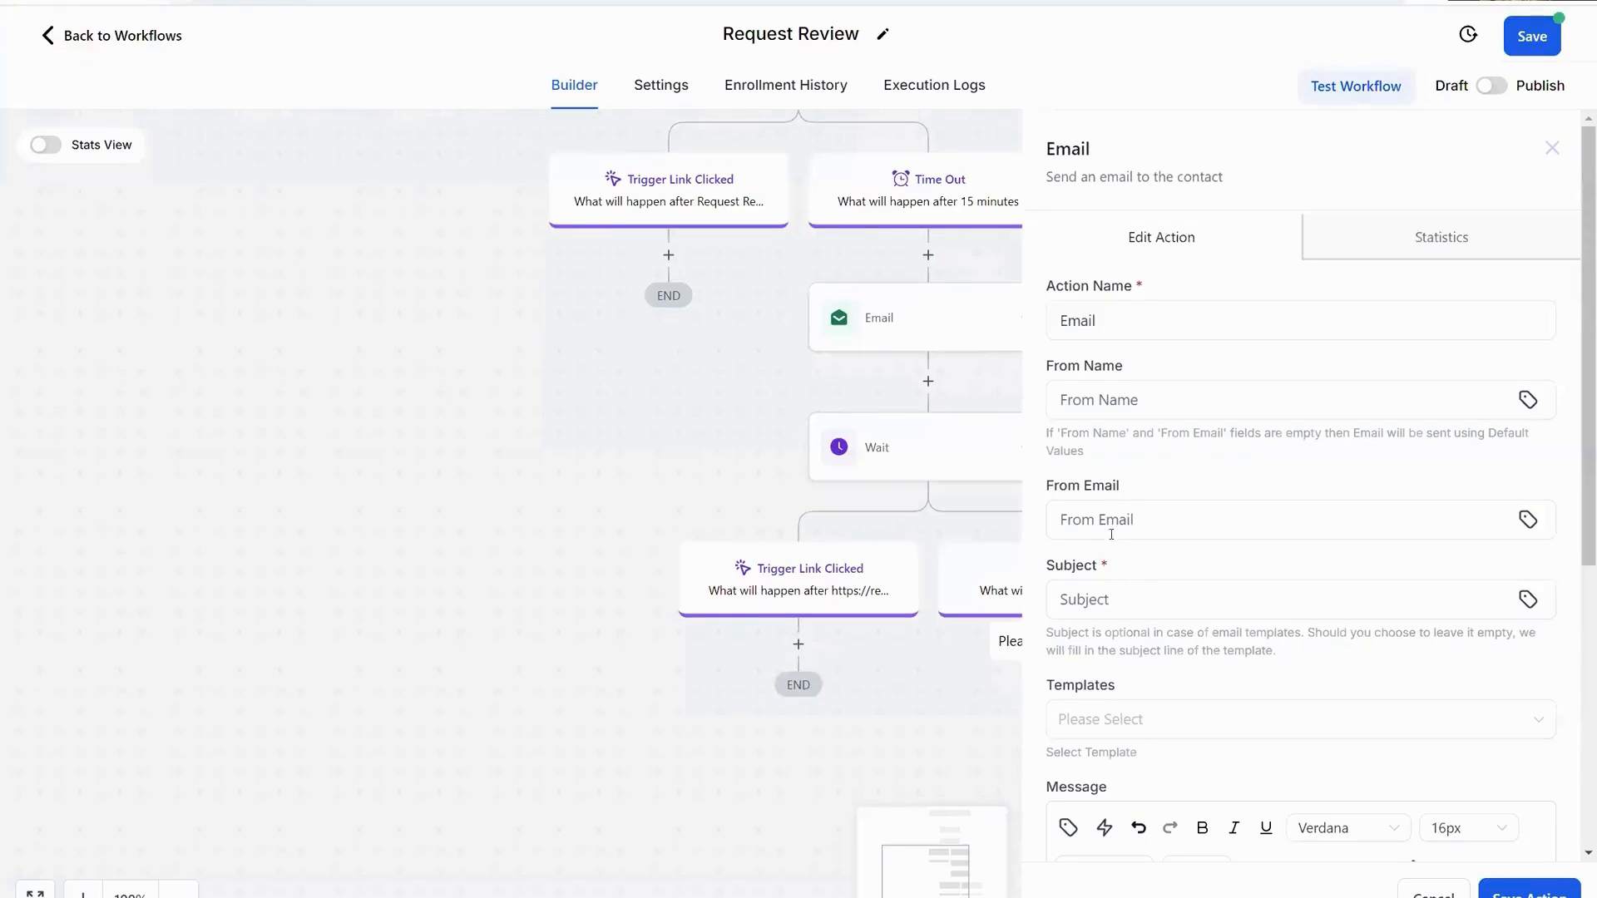
{"action": "left_click", "coordinate": [1112, 586]}
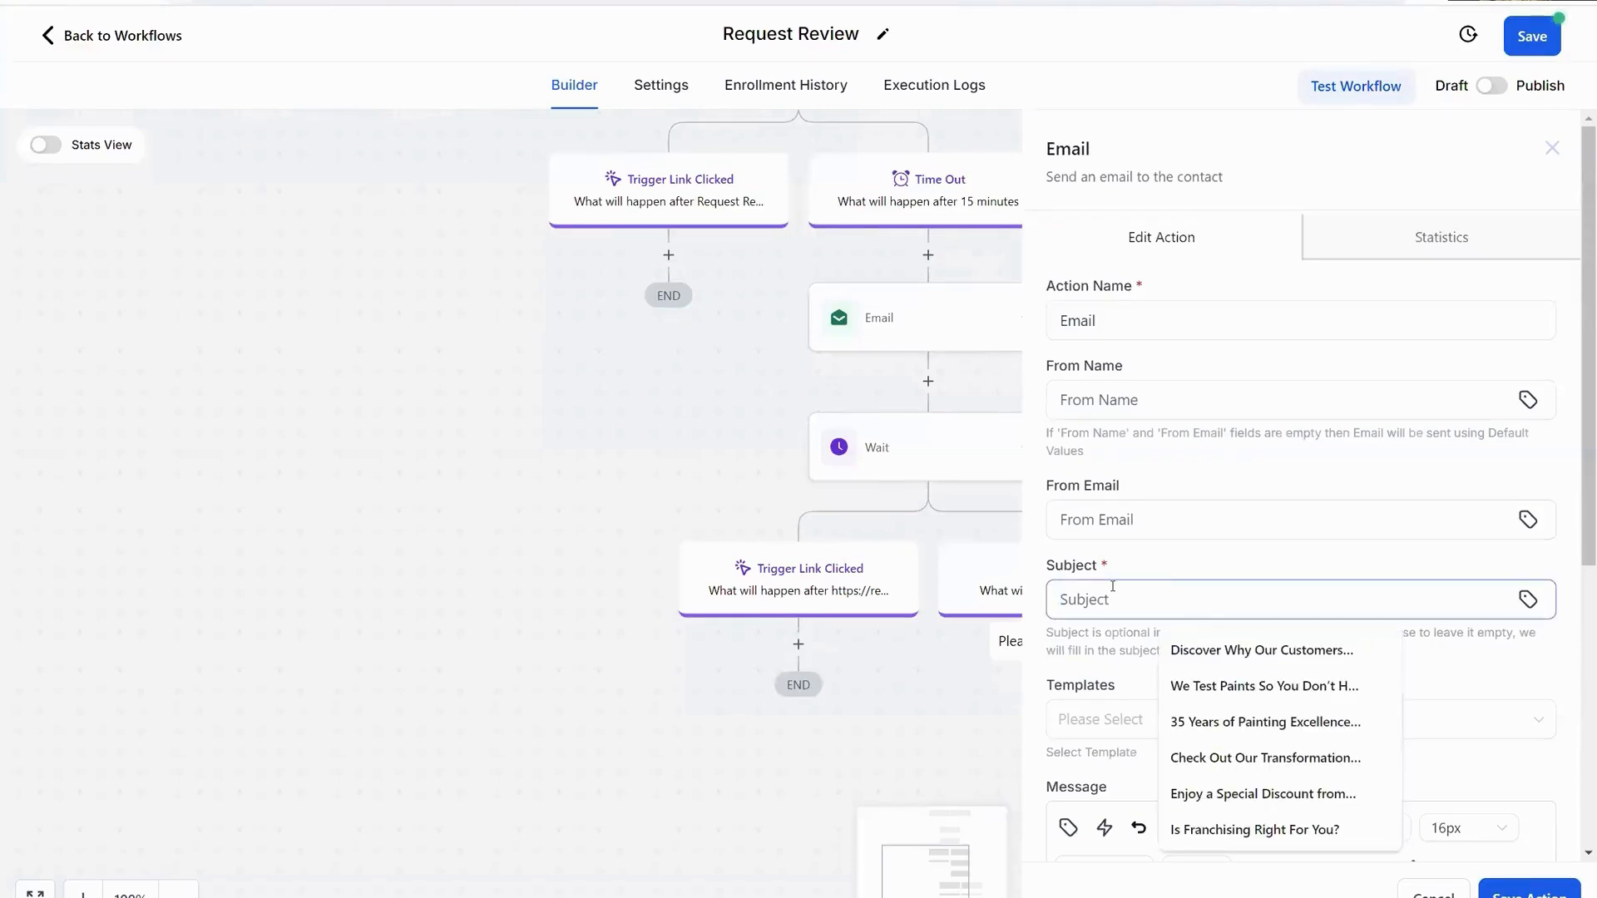
{"action": "key", "text": "ctrl+v"}
{"action": "scroll", "coordinate": [1327, 433], "scroll_direction": "down", "scroll_amount": 4}
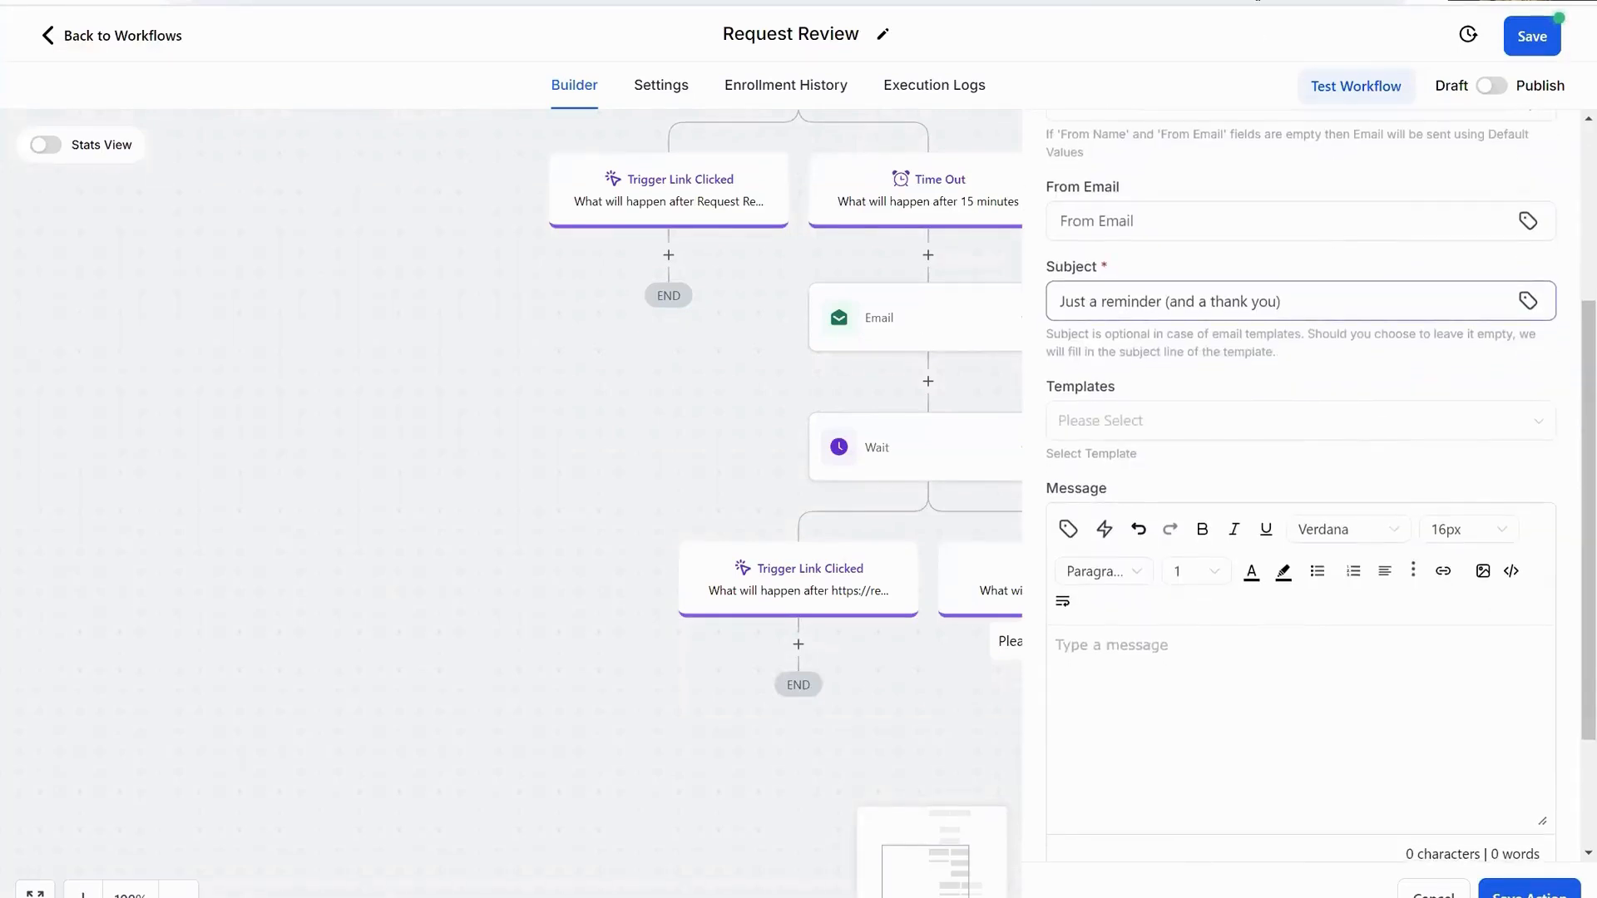
Select Email Two's body from 'Hi,' to '[signature]' in the Doc for the message
{"action": "left_click", "coordinate": [1258, 0]}
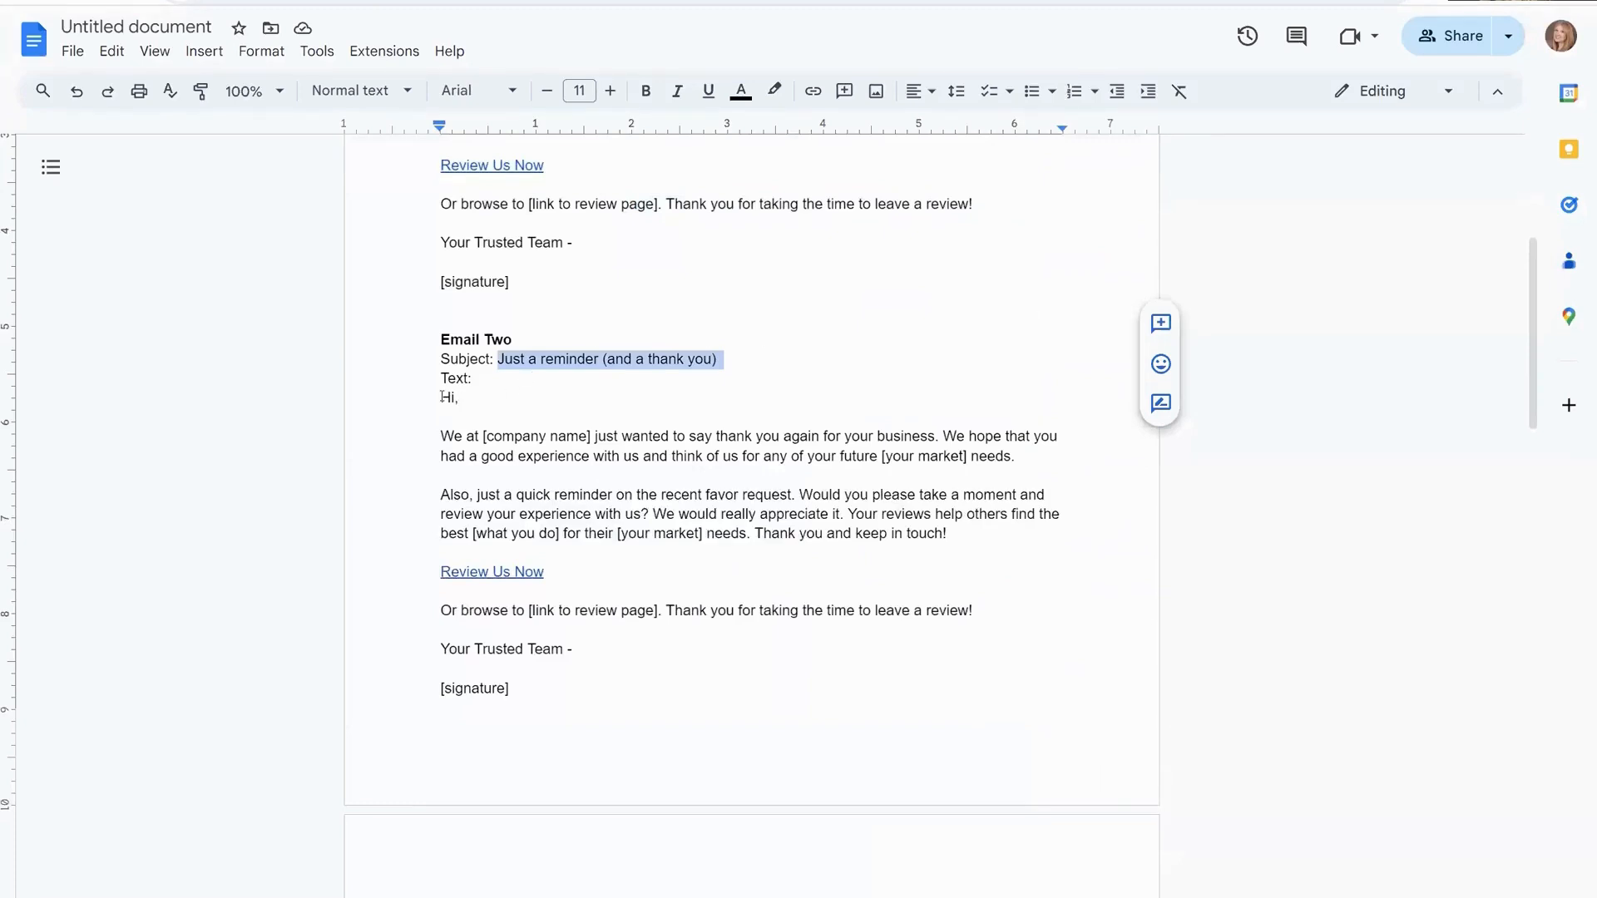
{"action": "mouse_move", "coordinate": [442, 397]}
{"action": "left_mouse_down"}
{"action": "mouse_move", "coordinate": [552, 512]}
{"action": "mouse_move", "coordinate": [647, 715]}
{"action": "left_mouse_up"}
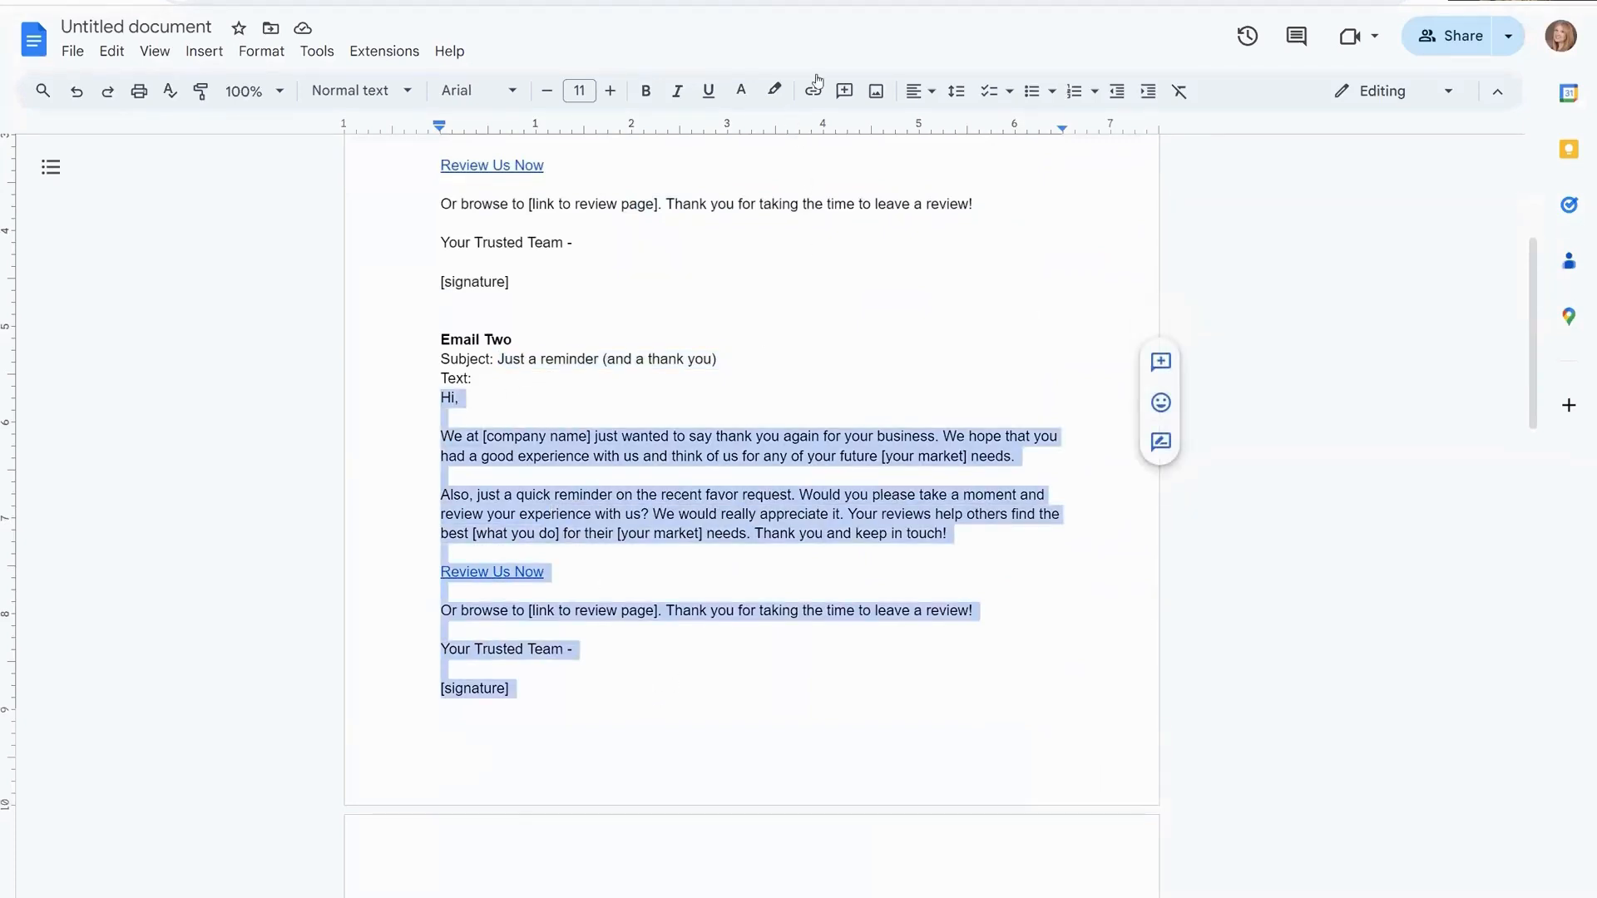
{"action": "left_click", "coordinate": [312, 0]}
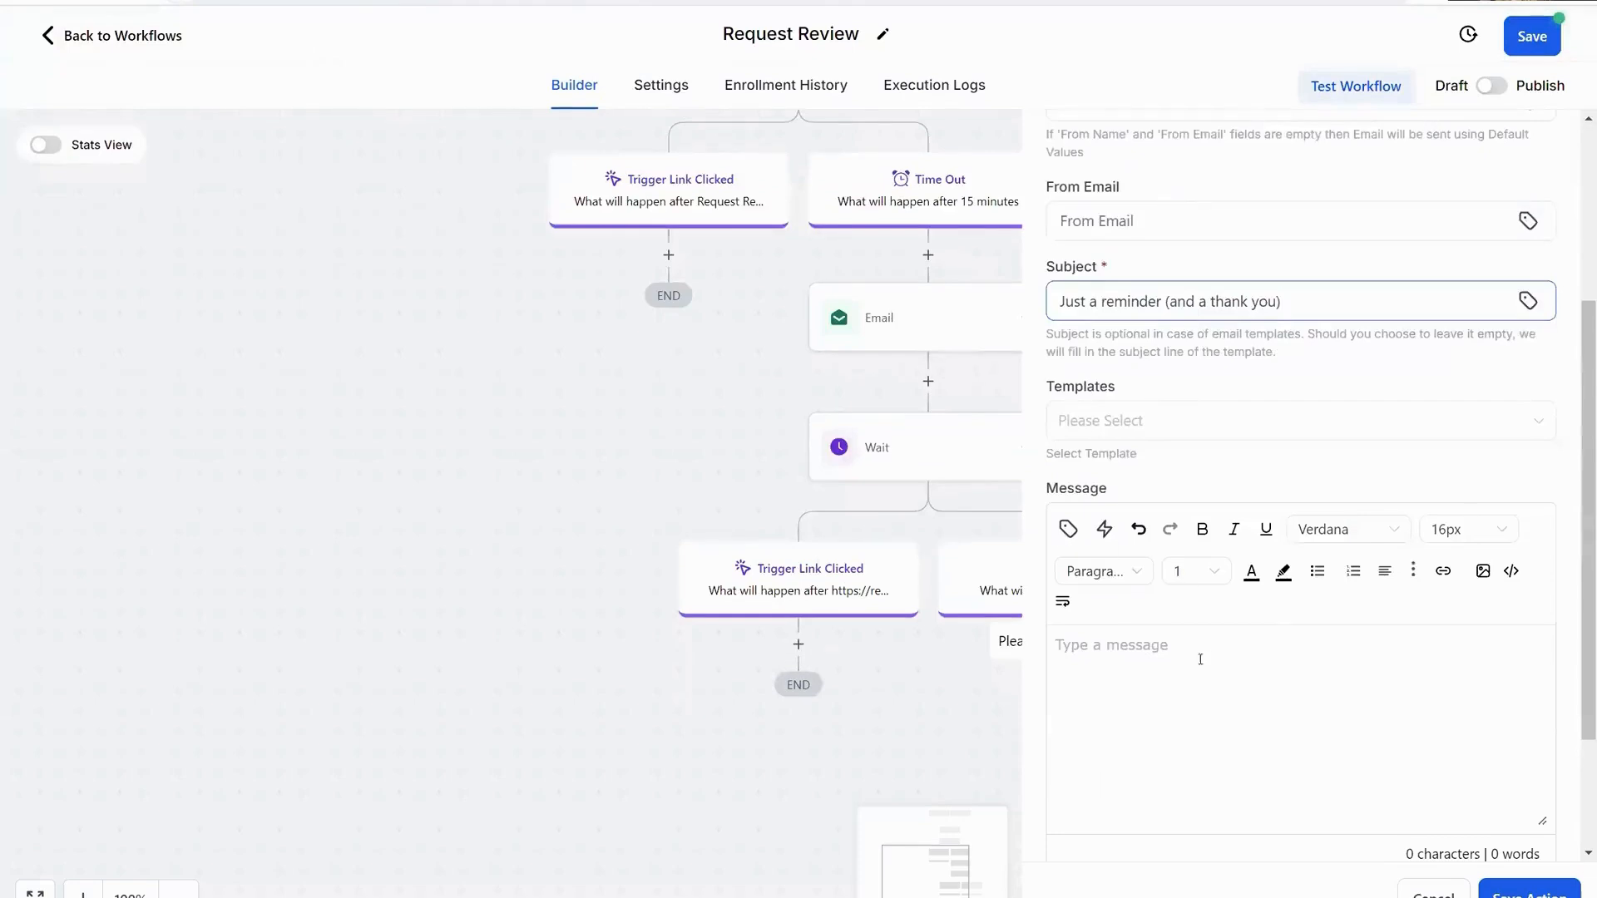
{"action": "left_click", "coordinate": [1195, 679]}
Paste Email Two's body, remove the blank line after 'Hi,' and delete the pasted Review Us Now link
{"action": "key", "text": "ctrl+v"}
{"action": "scroll", "coordinate": [1192, 682], "scroll_direction": "up", "scroll_amount": 5}
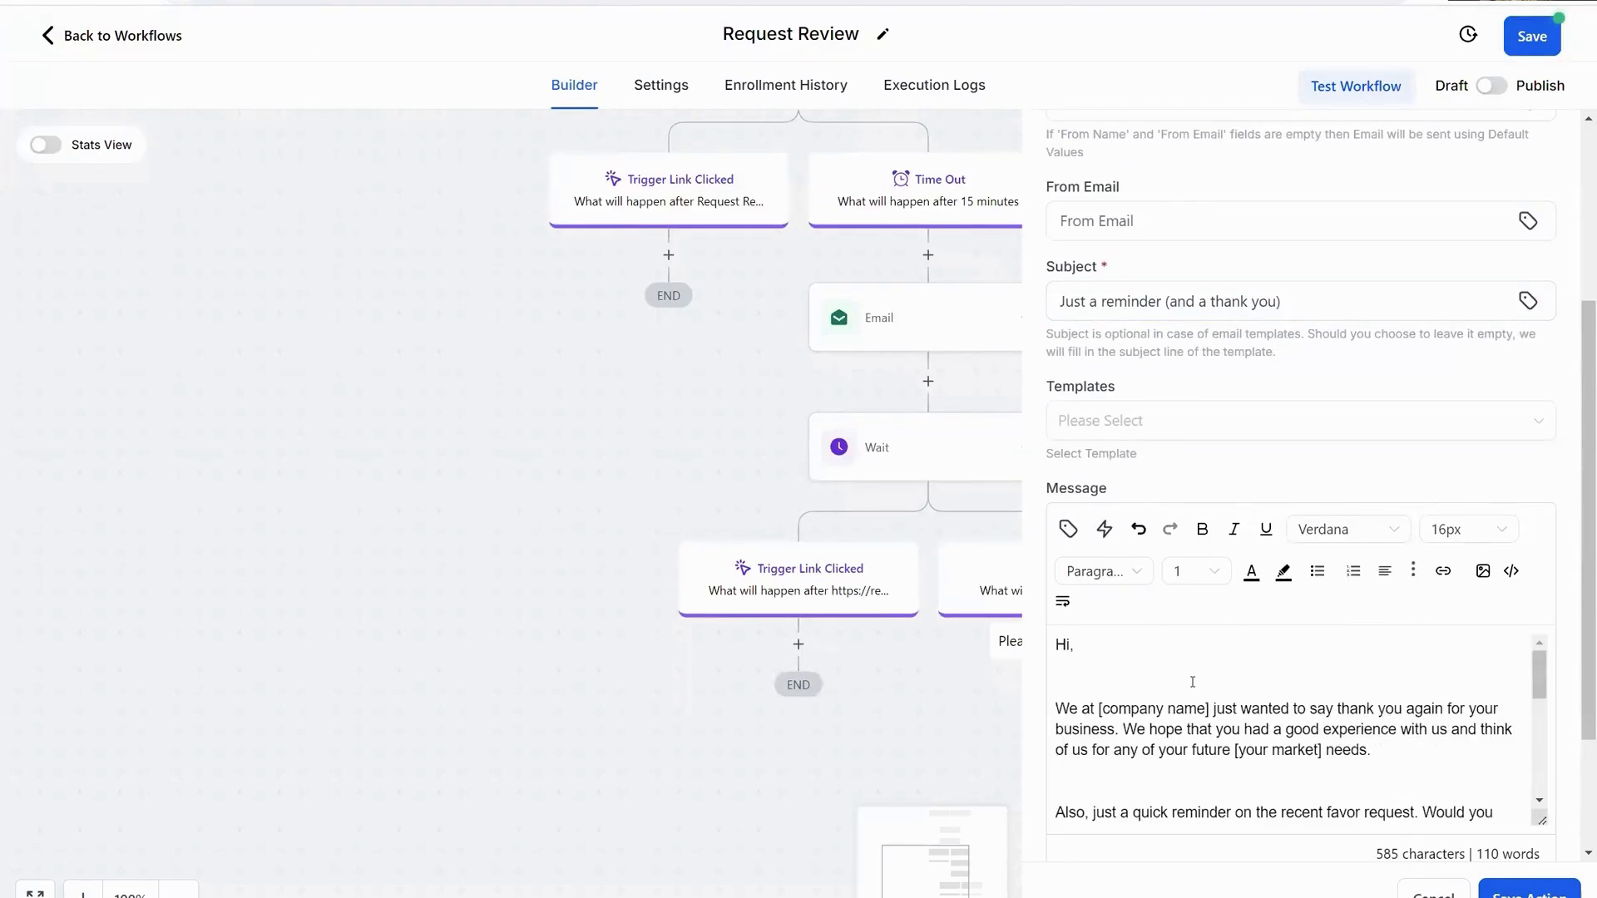
{"action": "scroll", "coordinate": [1196, 679], "scroll_direction": "up", "scroll_amount": 1}
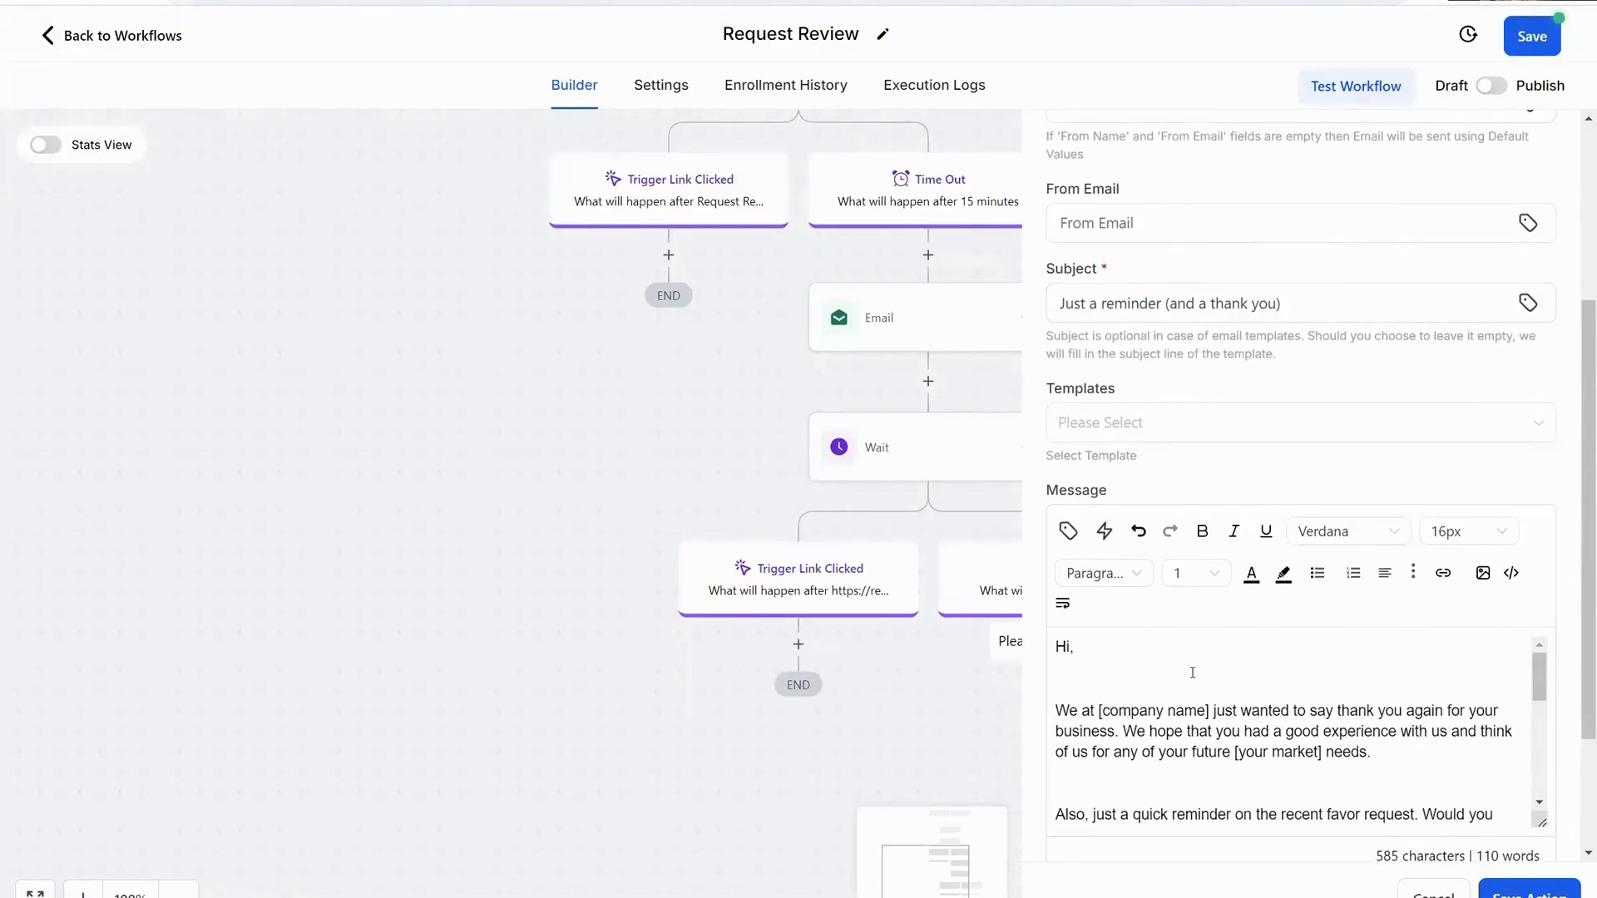
{"action": "key", "text": "BackSpace"}
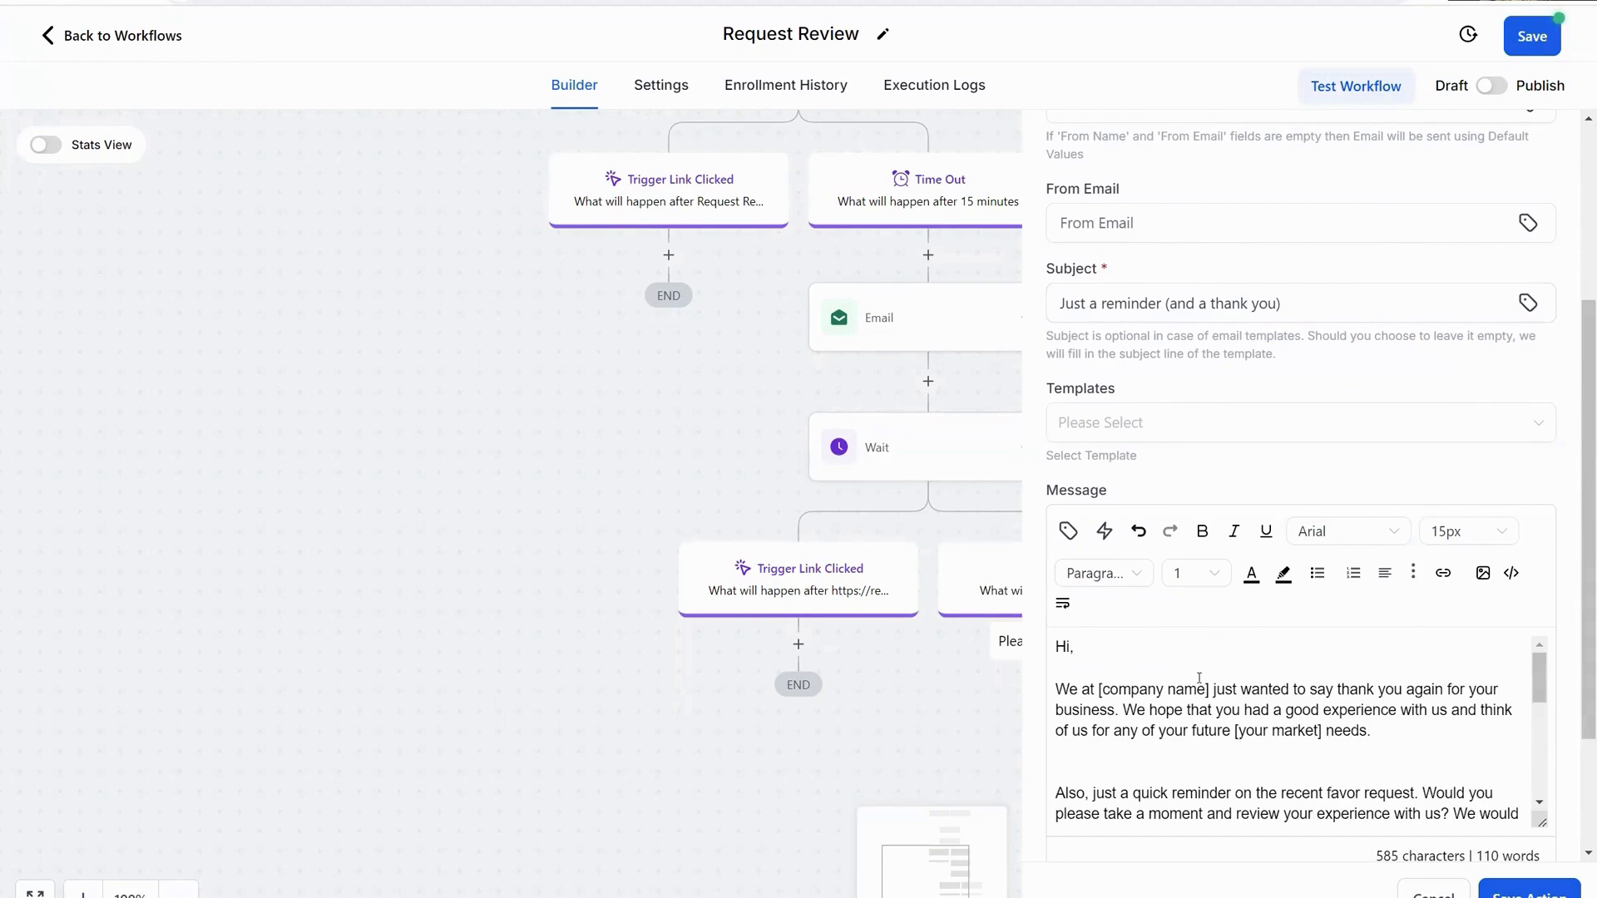
{"action": "scroll", "coordinate": [1245, 664], "scroll_direction": "down", "scroll_amount": 4}
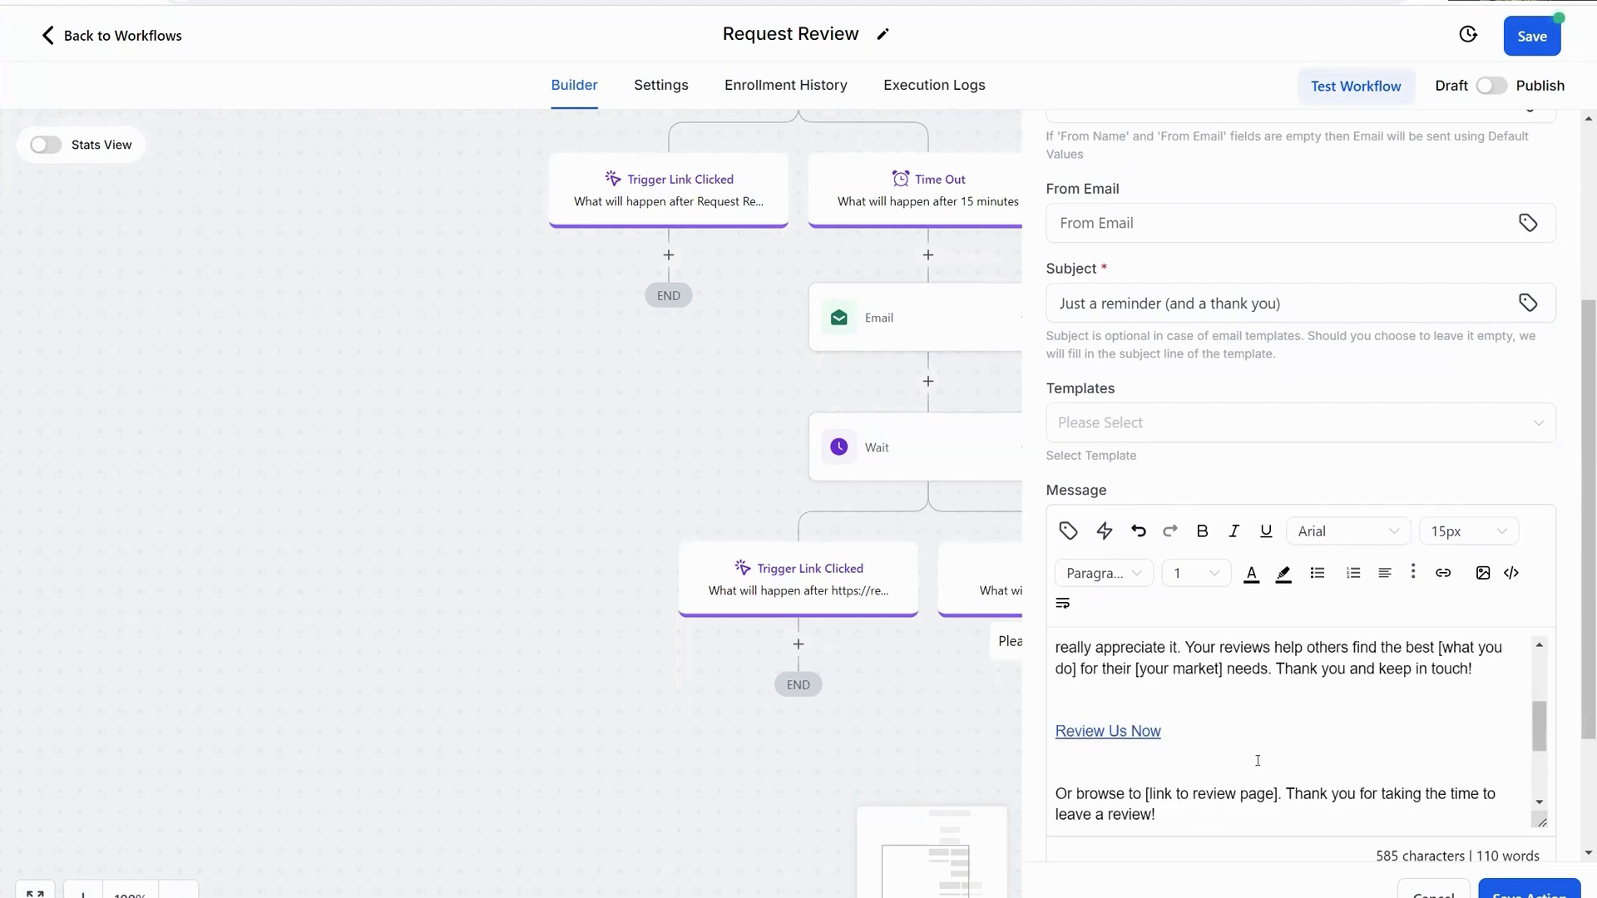
{"action": "left_click_drag", "start_coordinate": [1162, 720], "coordinate": [1013, 711]}
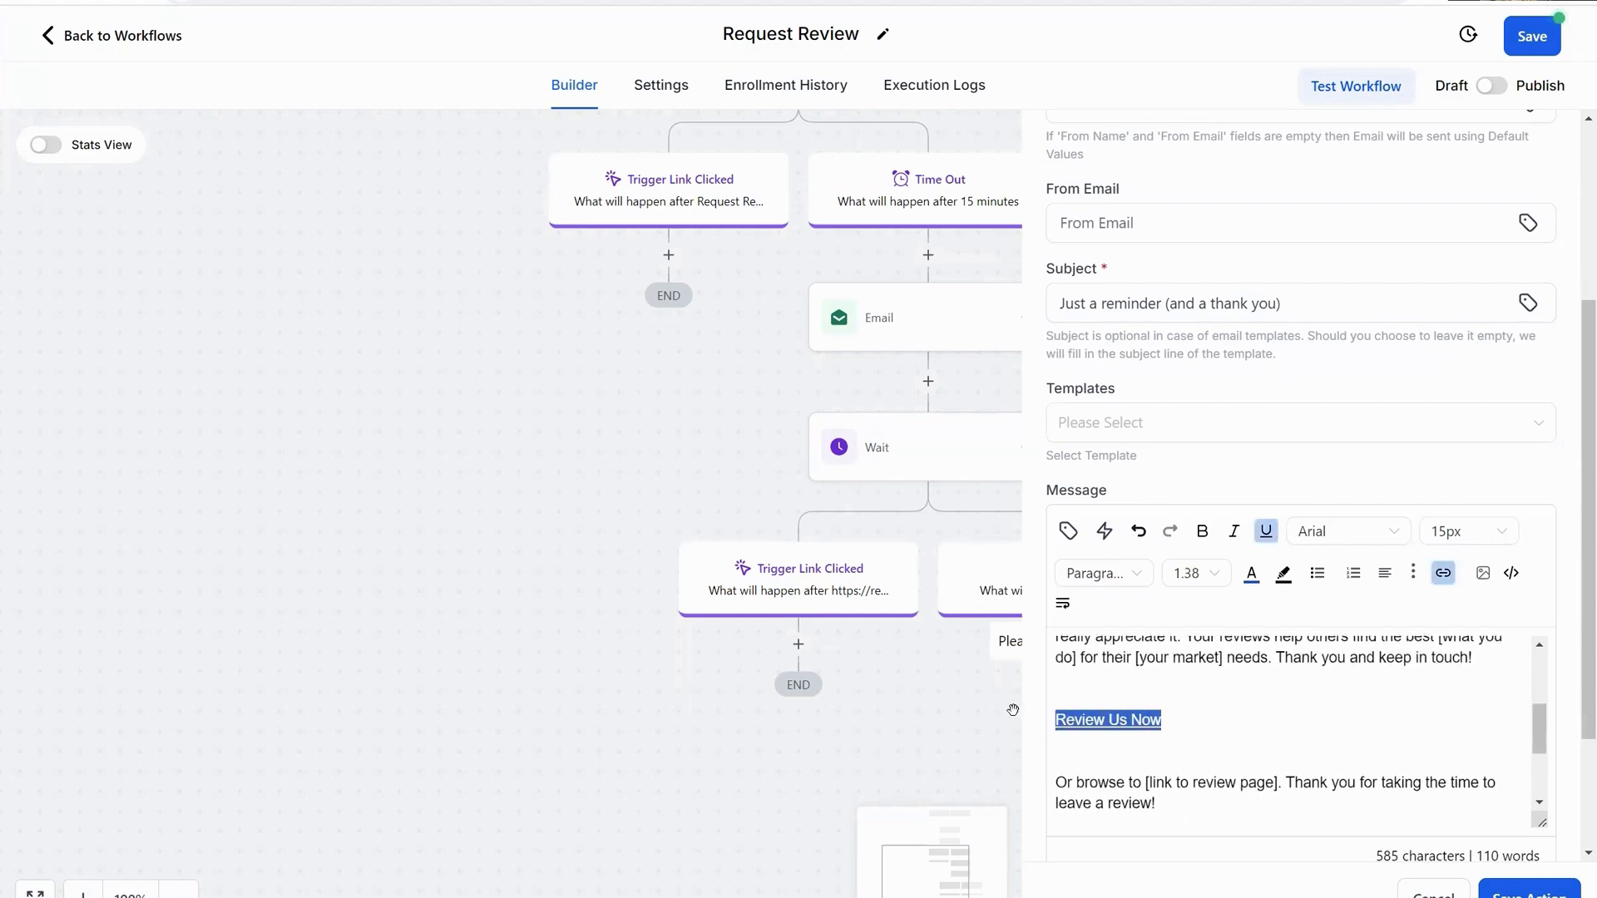
{"action": "key", "text": "BackSpace"}
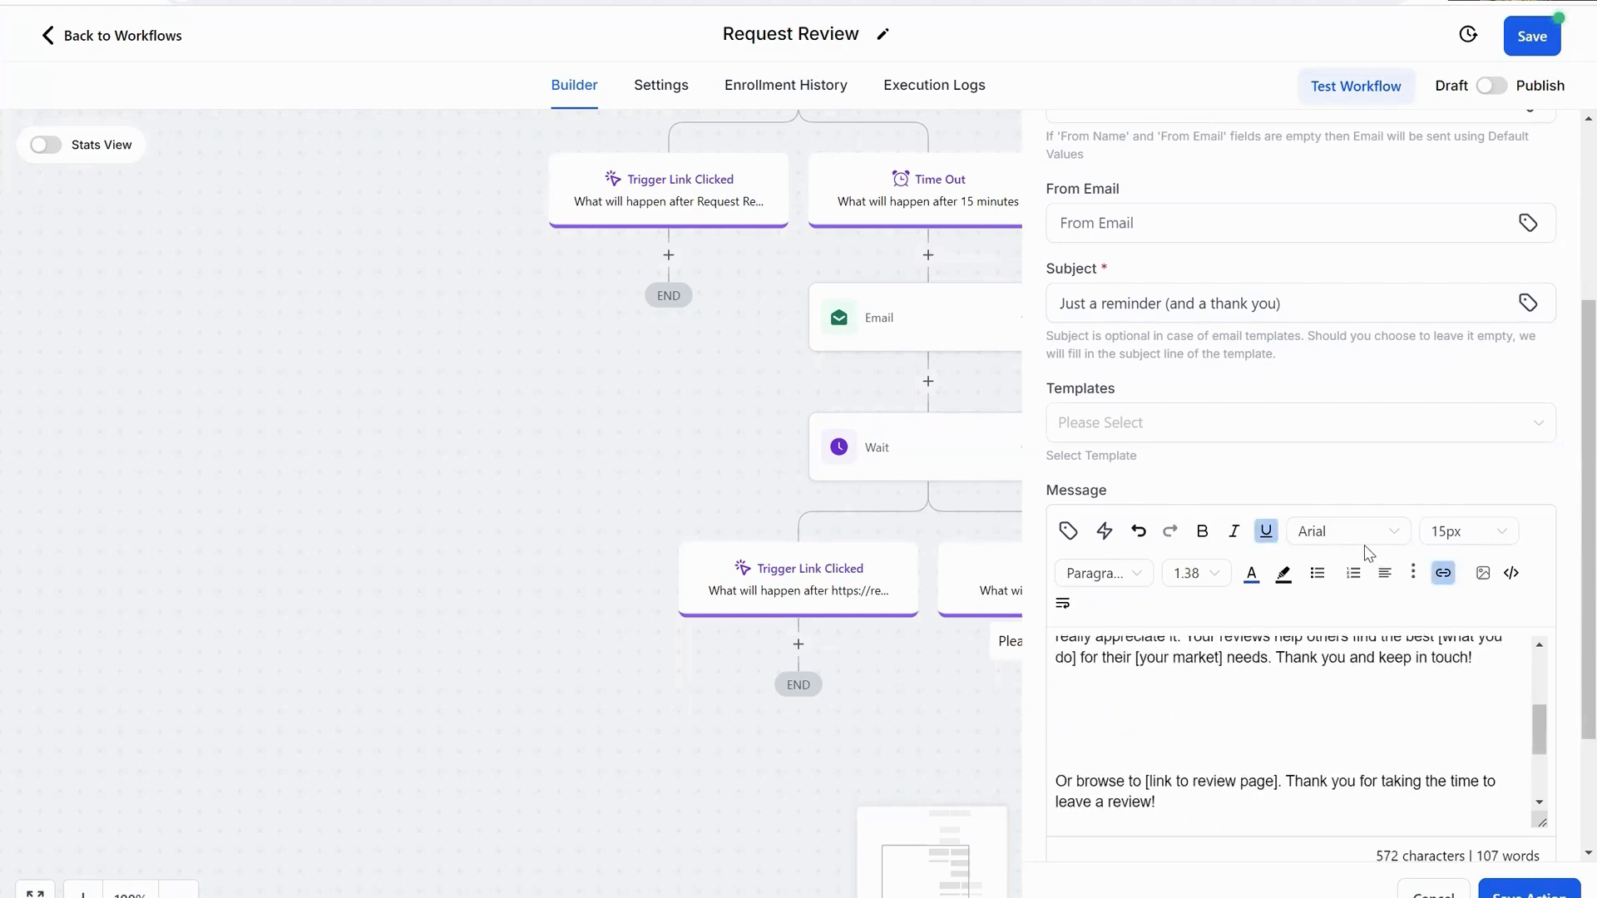
{"action": "key", "text": "BackSpace"}
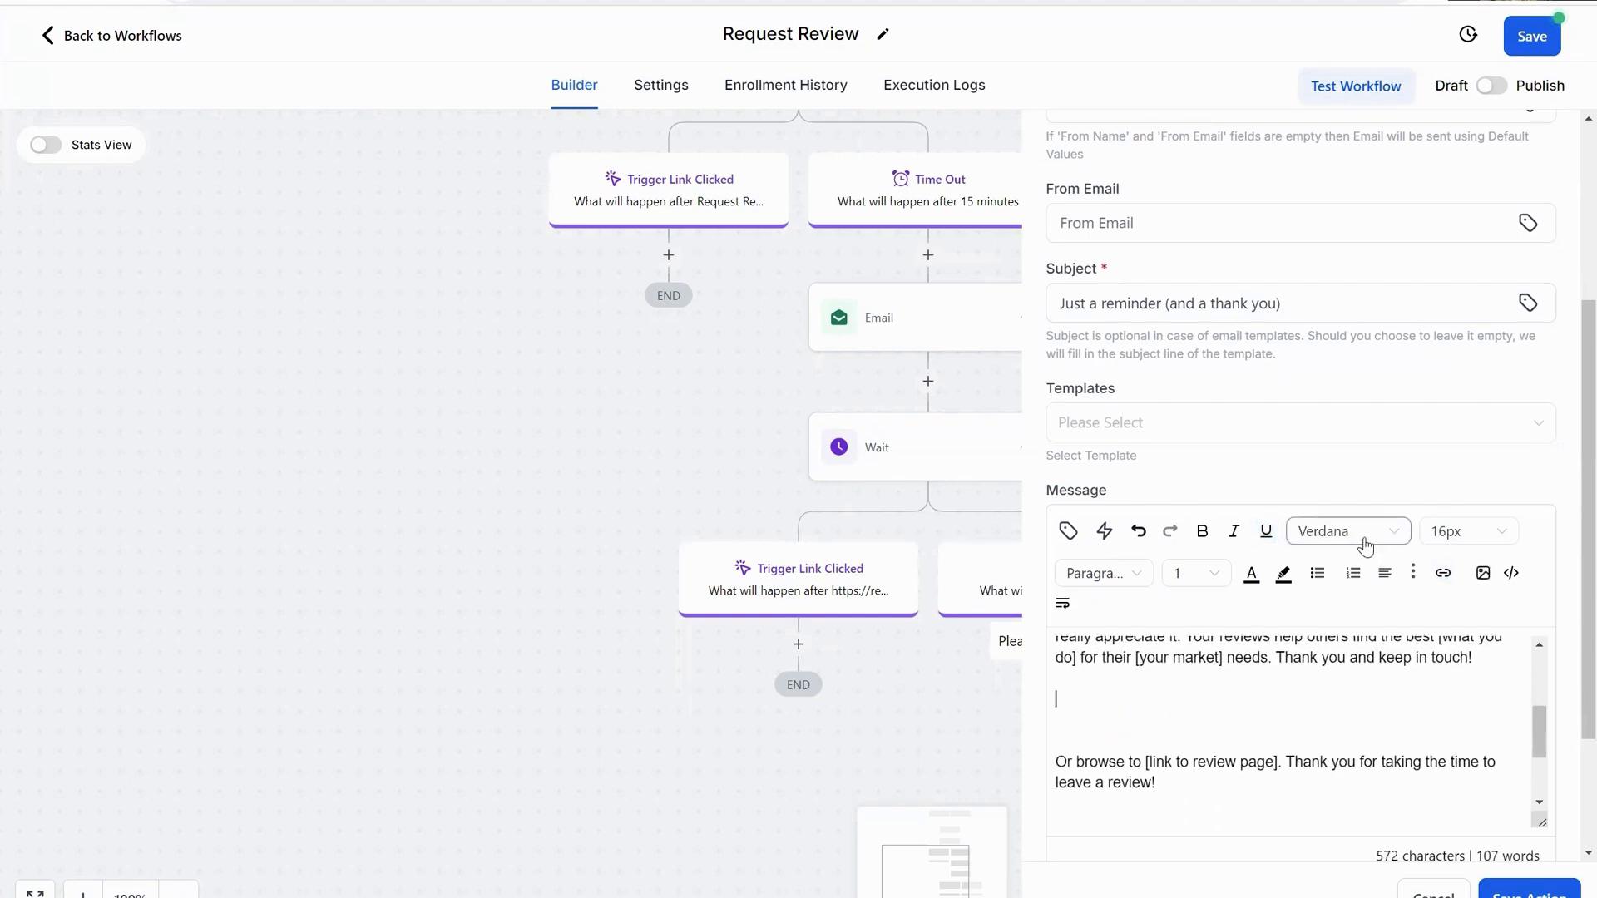
Insert a 'Review Us Now' link to the Request Reviews trigger link, opening in a new window
{"action": "left_click", "coordinate": [1442, 574]}
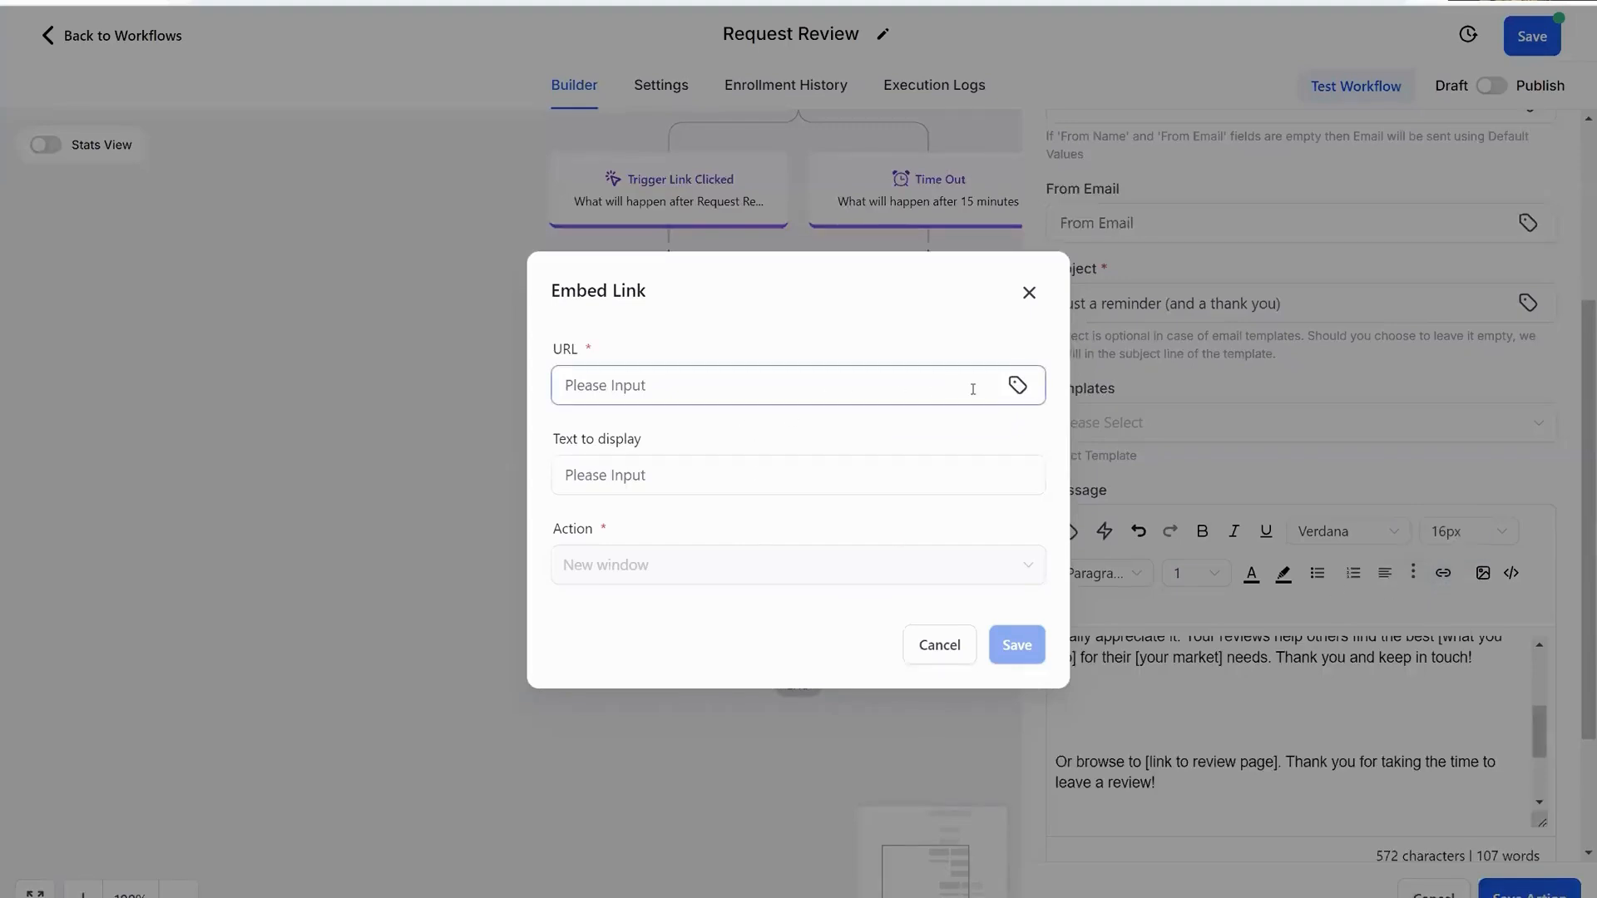
{"action": "left_click", "coordinate": [1018, 391]}
{"action": "left_click", "coordinate": [972, 352]}
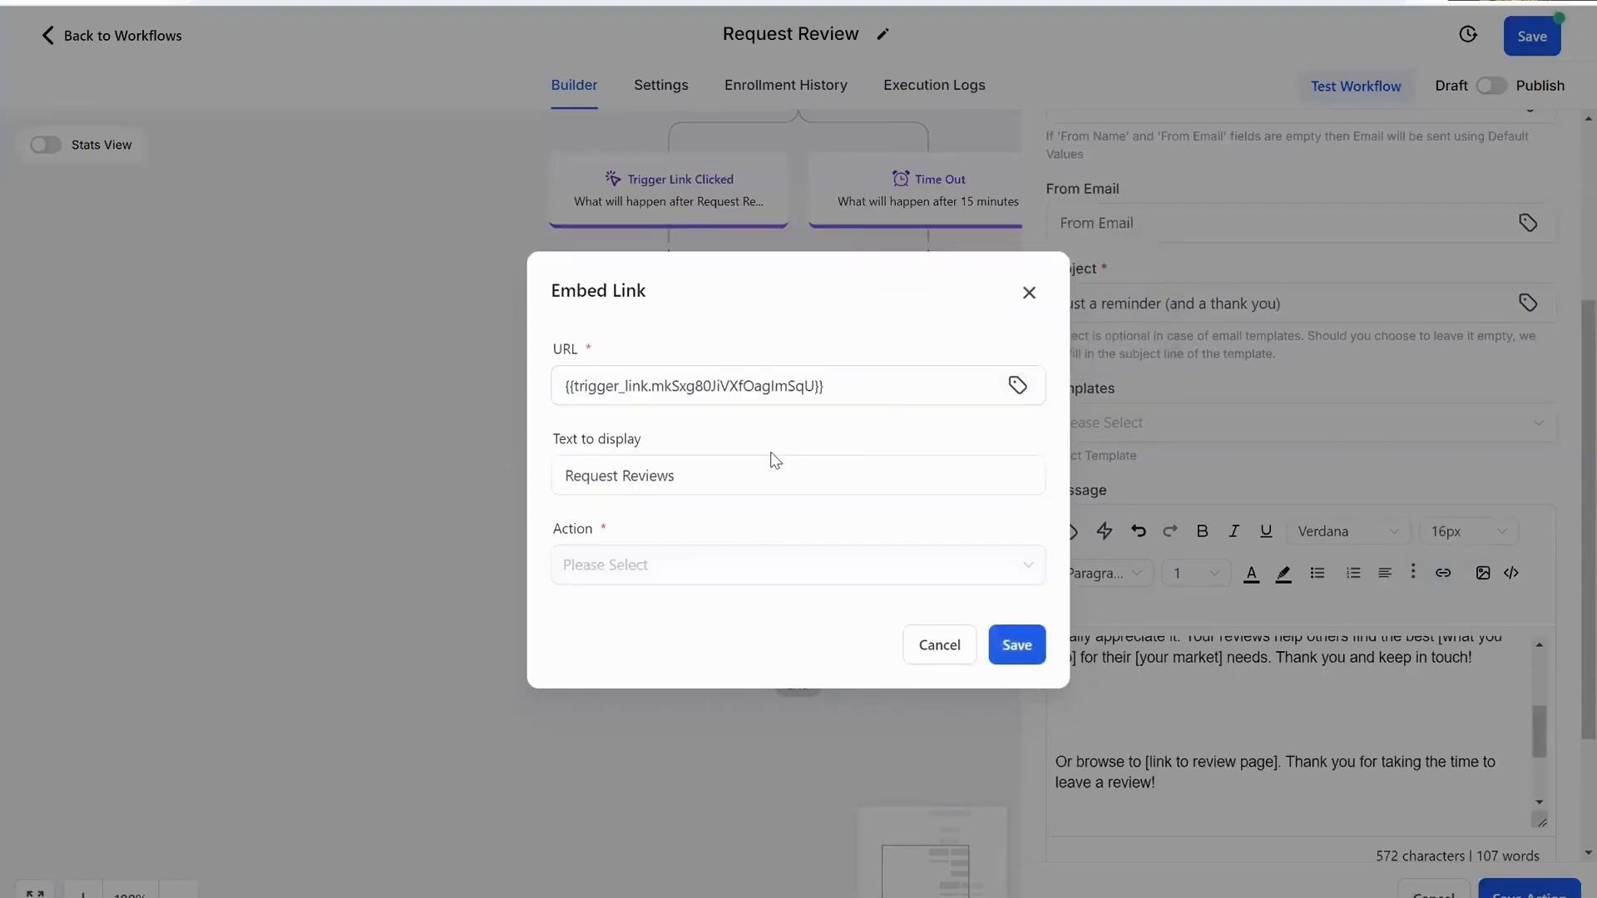
{"action": "double_click", "coordinate": [763, 456]}
{"action": "left_click", "coordinate": [765, 456]}
{"action": "type", "text": "Review us"}
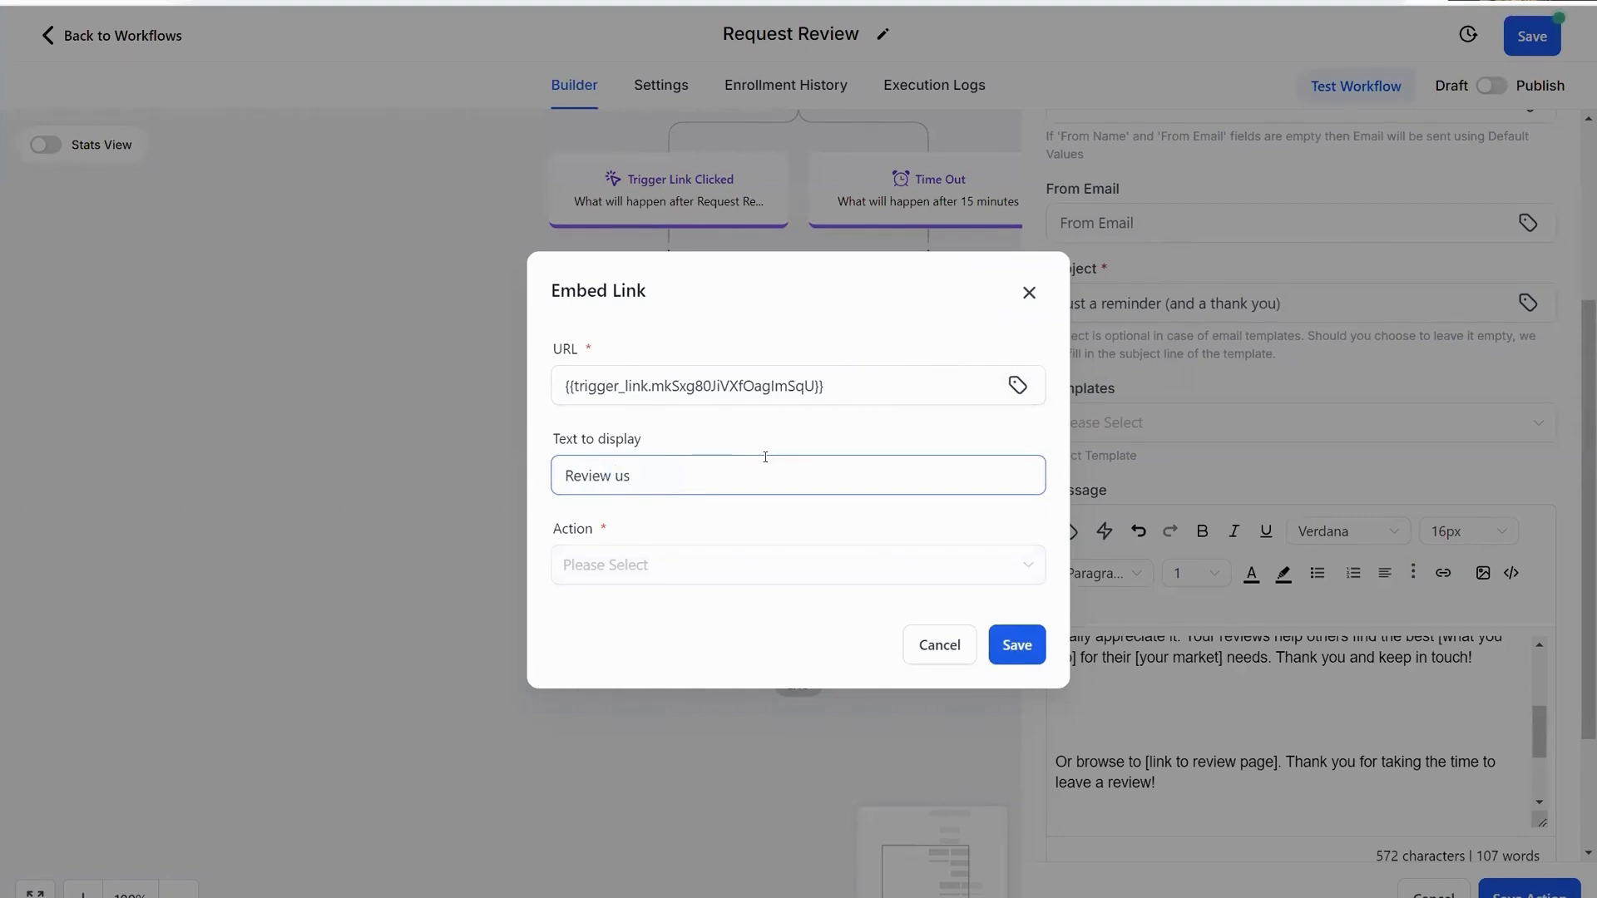
{"action": "key", "text": "BackSpace"}
{"action": "key", "text": "BackSpace"}
{"action": "type", "text": "Us Now"}
{"action": "left_click", "coordinate": [789, 566]}
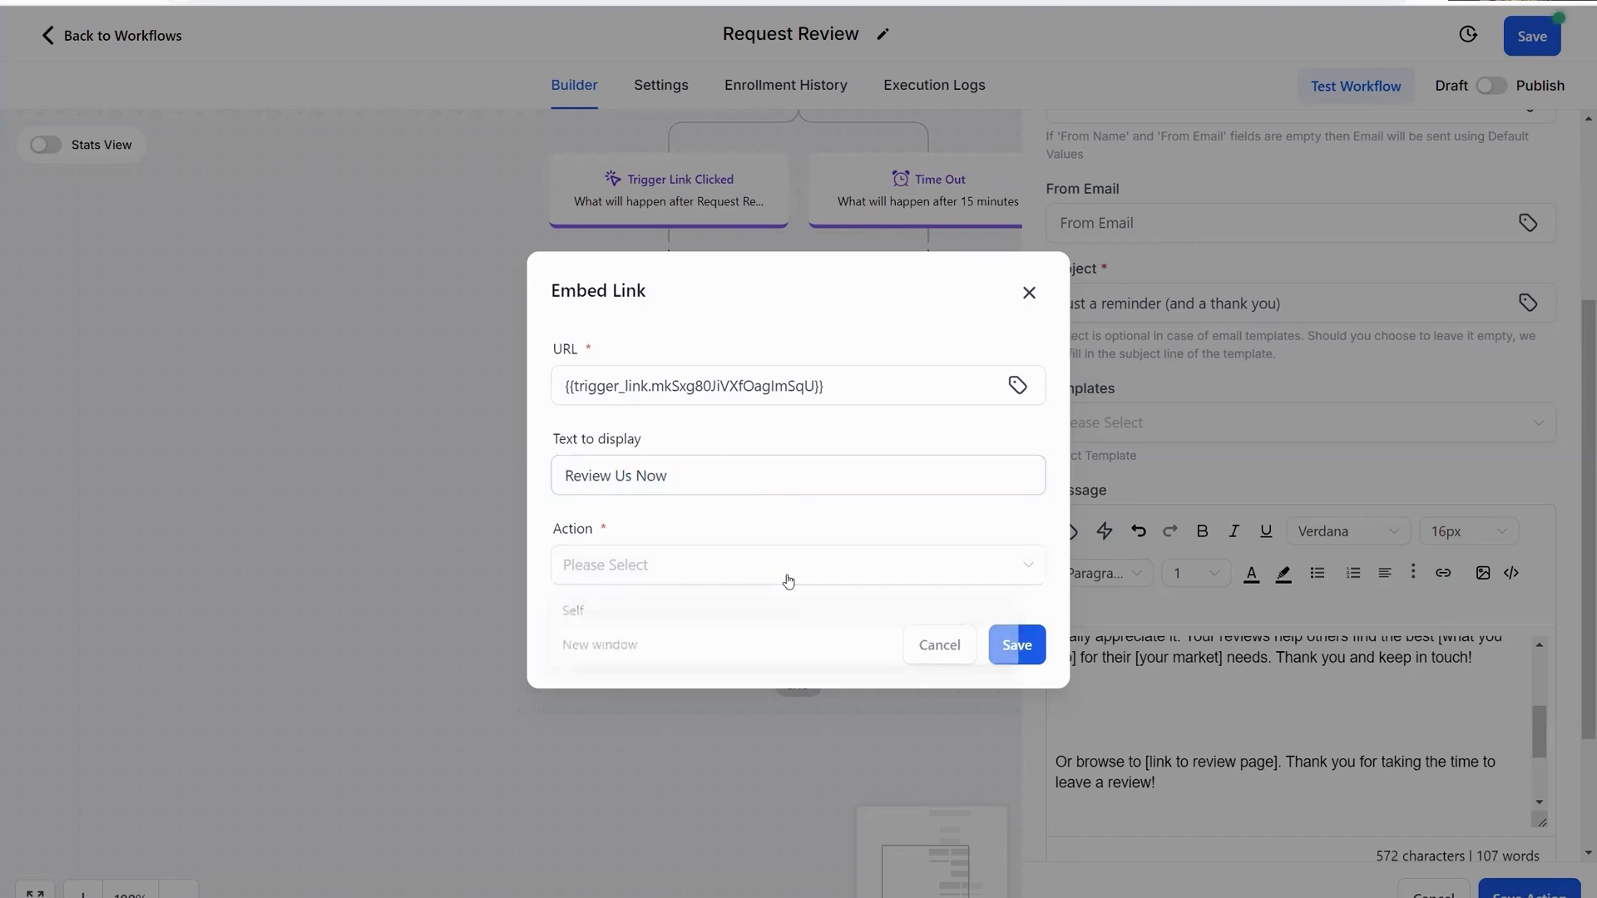
{"action": "left_click", "coordinate": [777, 649]}
{"action": "left_click", "coordinate": [1005, 649]}
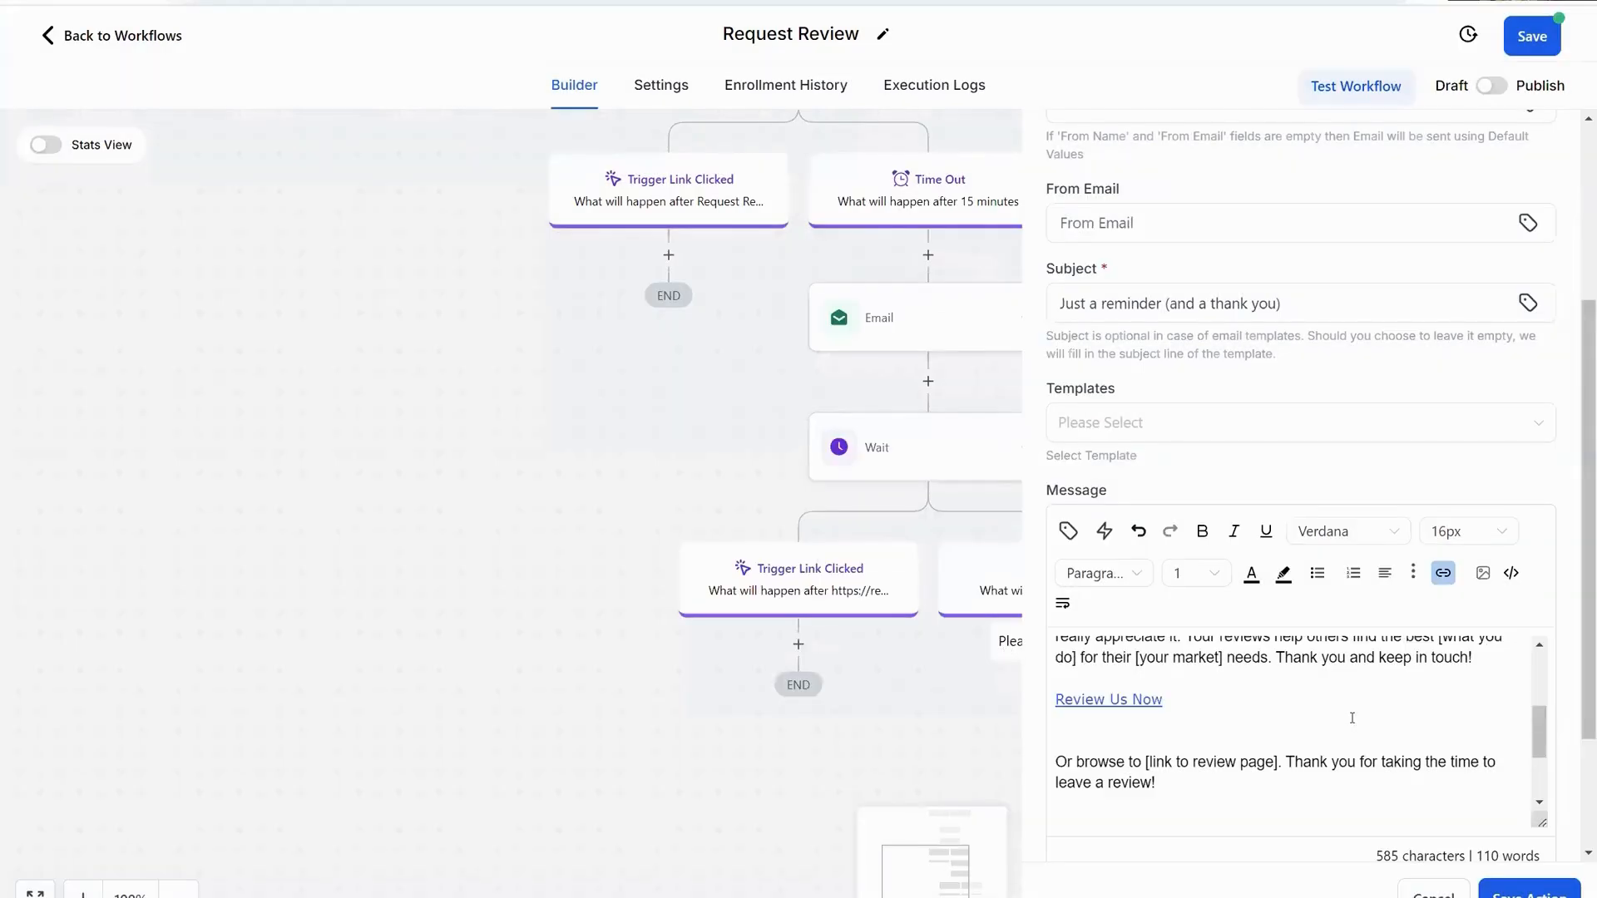
{"action": "scroll", "coordinate": [1343, 724], "scroll_direction": "down", "scroll_amount": 2}
Replace the [link to review page] placeholder with the reviews page trigger link in a new window
{"action": "left_click", "coordinate": [1285, 662]}
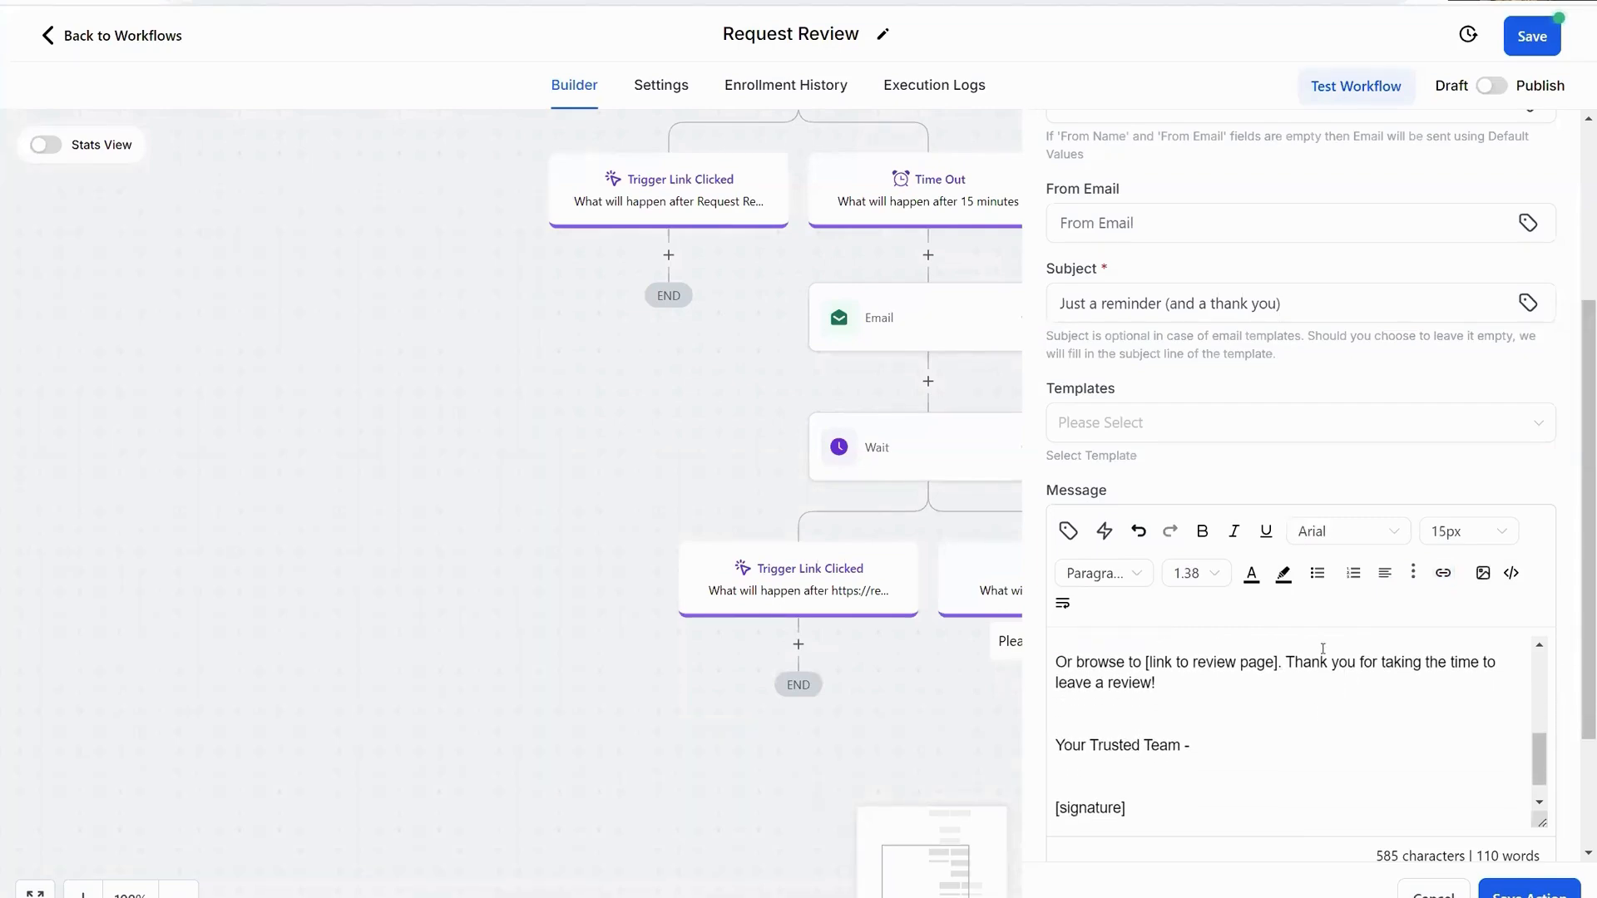
{"action": "key", "text": "BackSpace"}
{"action": "key", "text": "BackSpace"}
{"action": "key", "text": "BackSpace"}
{"action": "key", "text": "BackSpace"}
{"action": "key", "text": "BackSpace"}
{"action": "key", "text": "BackSpace"}
{"action": "key", "text": "BackSpace"}
{"action": "key", "text": "BackSpace"}
{"action": "key", "text": "BackSpace"}
{"action": "key", "text": "BackSpace"}
{"action": "key", "text": "BackSpace"}
{"action": "key", "text": "BackSpace"}
{"action": "key", "text": "BackSpace"}
{"action": "key", "text": "BackSpace"}
{"action": "key", "text": "BackSpace"}
{"action": "key", "text": "BackSpace"}
{"action": "key", "text": "BackSpace"}
{"action": "key", "text": "BackSpace"}
{"action": "key", "text": "BackSpace"}
{"action": "key", "text": "BackSpace"}
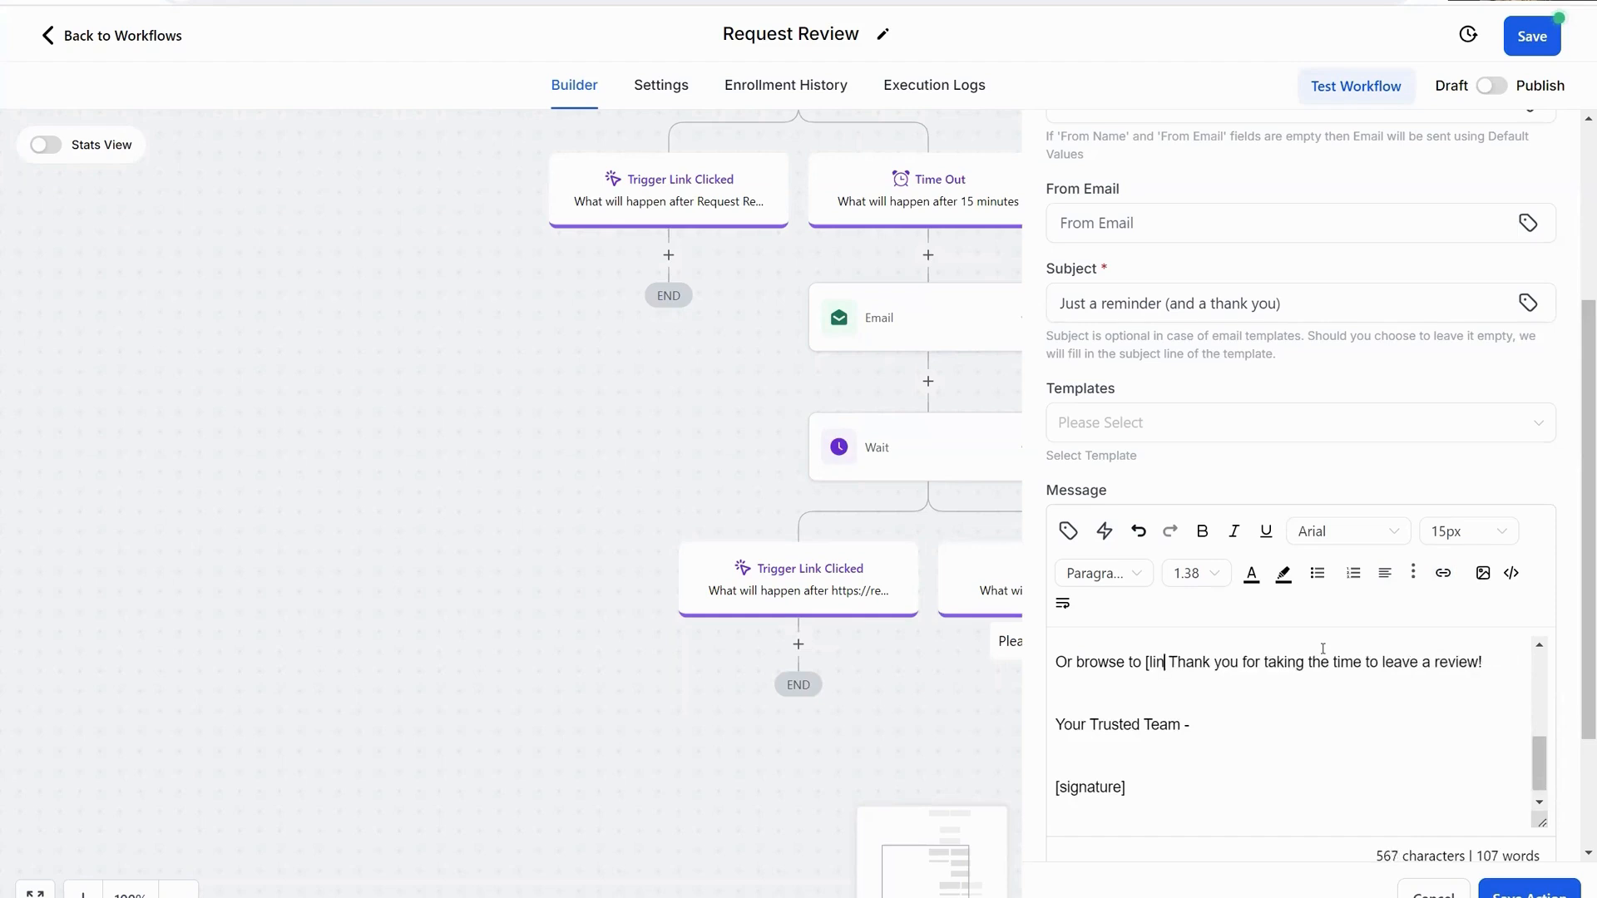
{"action": "key", "text": "BackSpace"}
{"action": "key", "text": "BackSpace"}
{"action": "key", "text": "BackSpace"}
{"action": "key", "text": "BackSpace"}
{"action": "key", "text": "BackSpace"}
{"action": "type", "text": "to"}
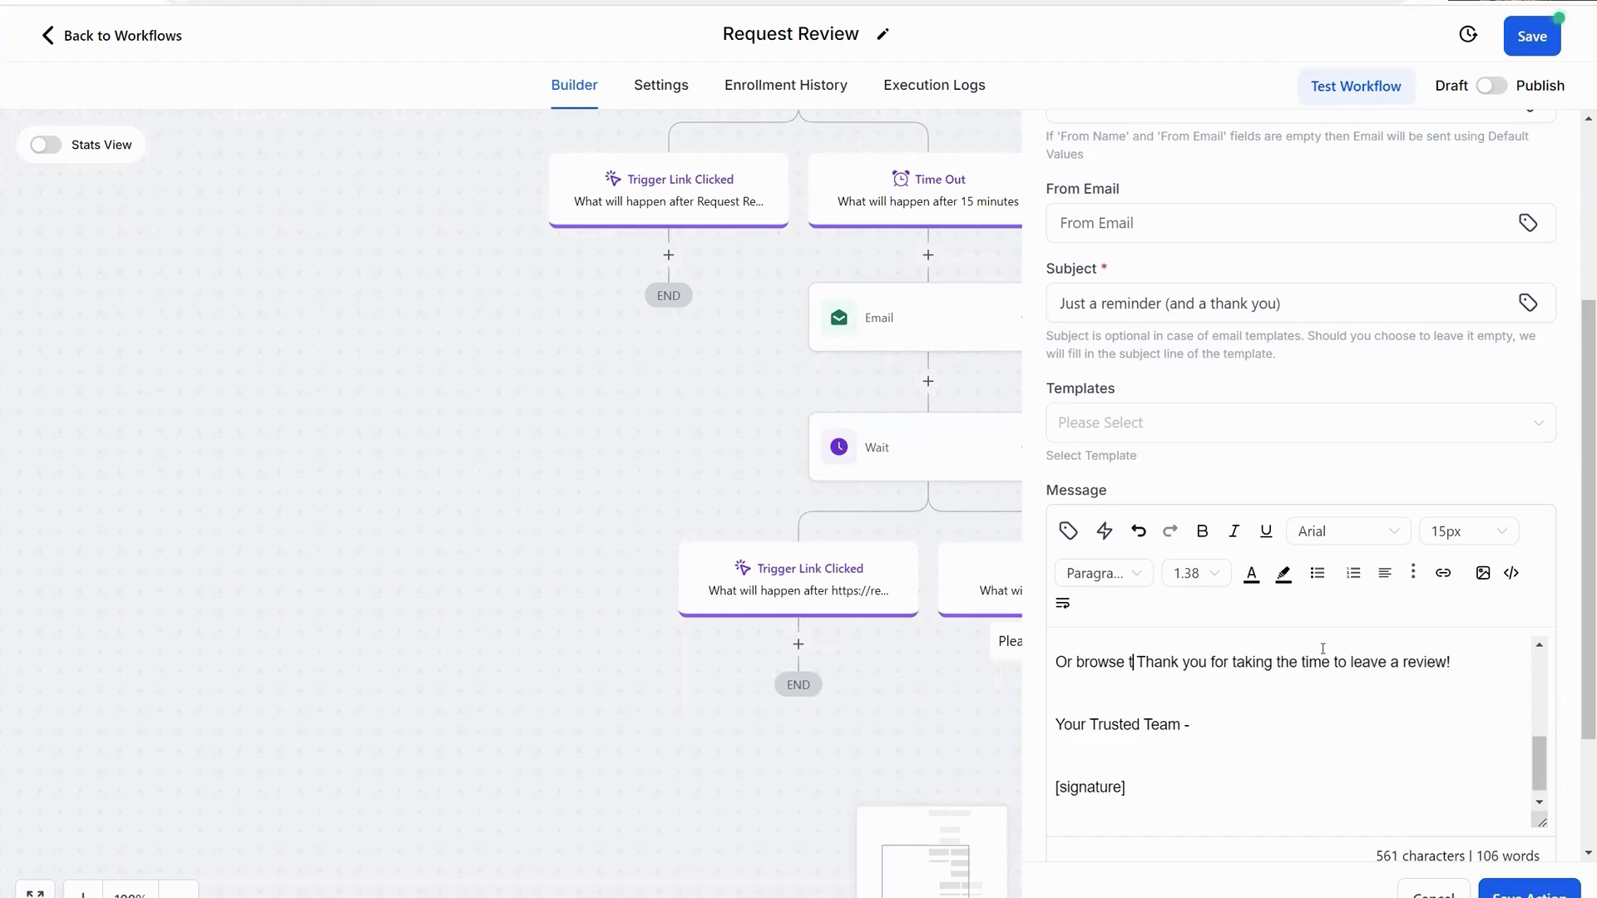
{"action": "left_click", "coordinate": [1442, 574]}
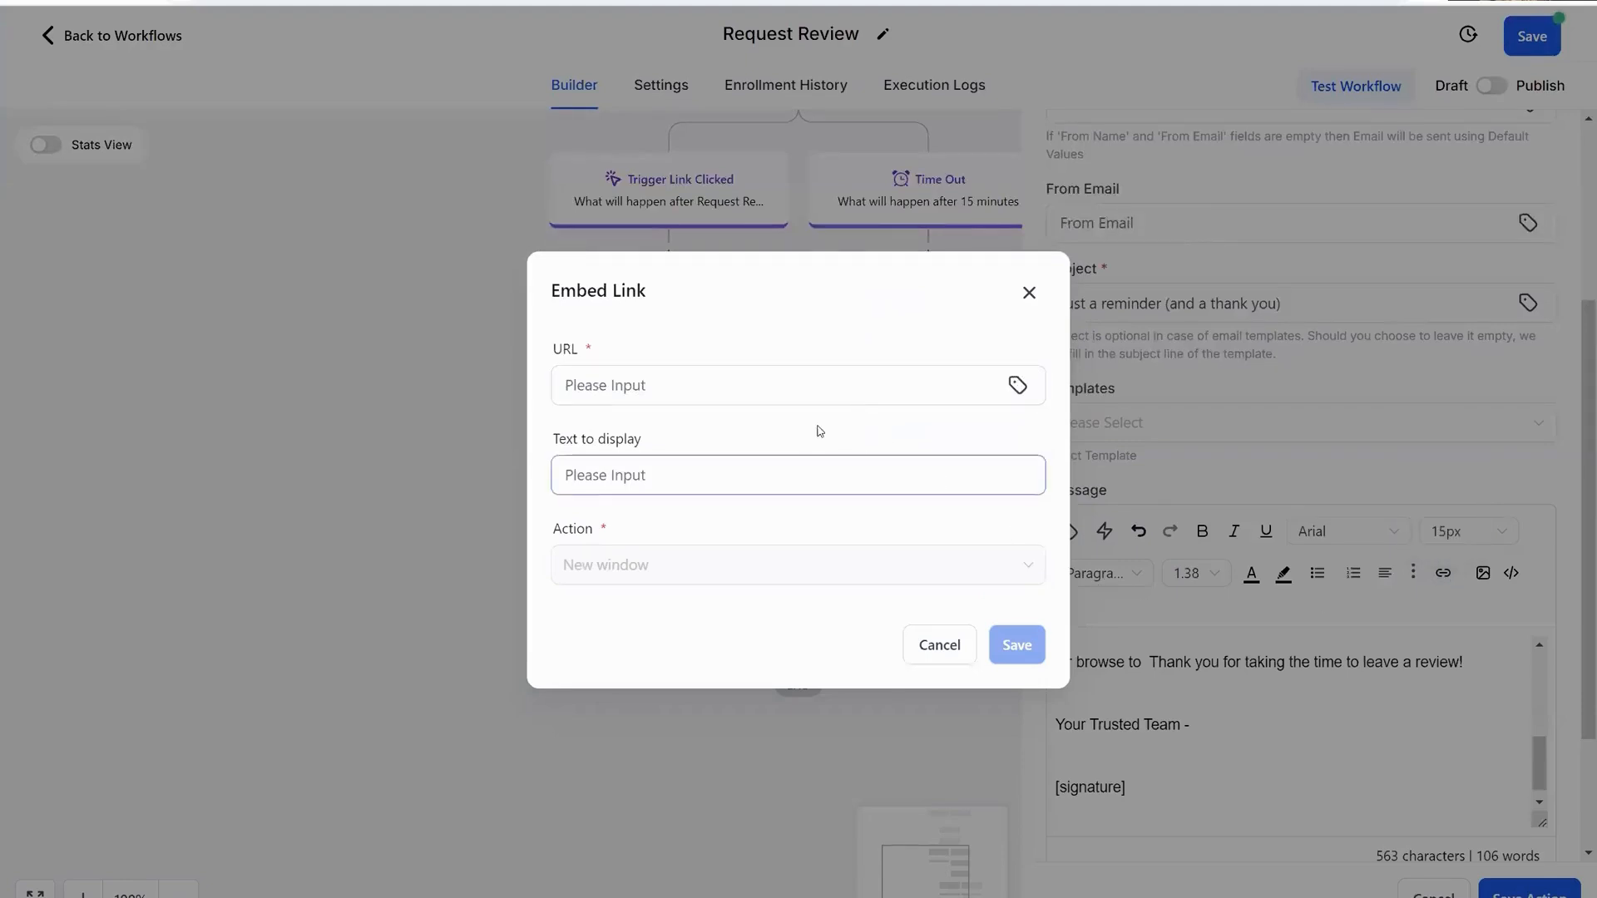
{"action": "left_click", "coordinate": [1007, 384]}
{"action": "left_click", "coordinate": [992, 306]}
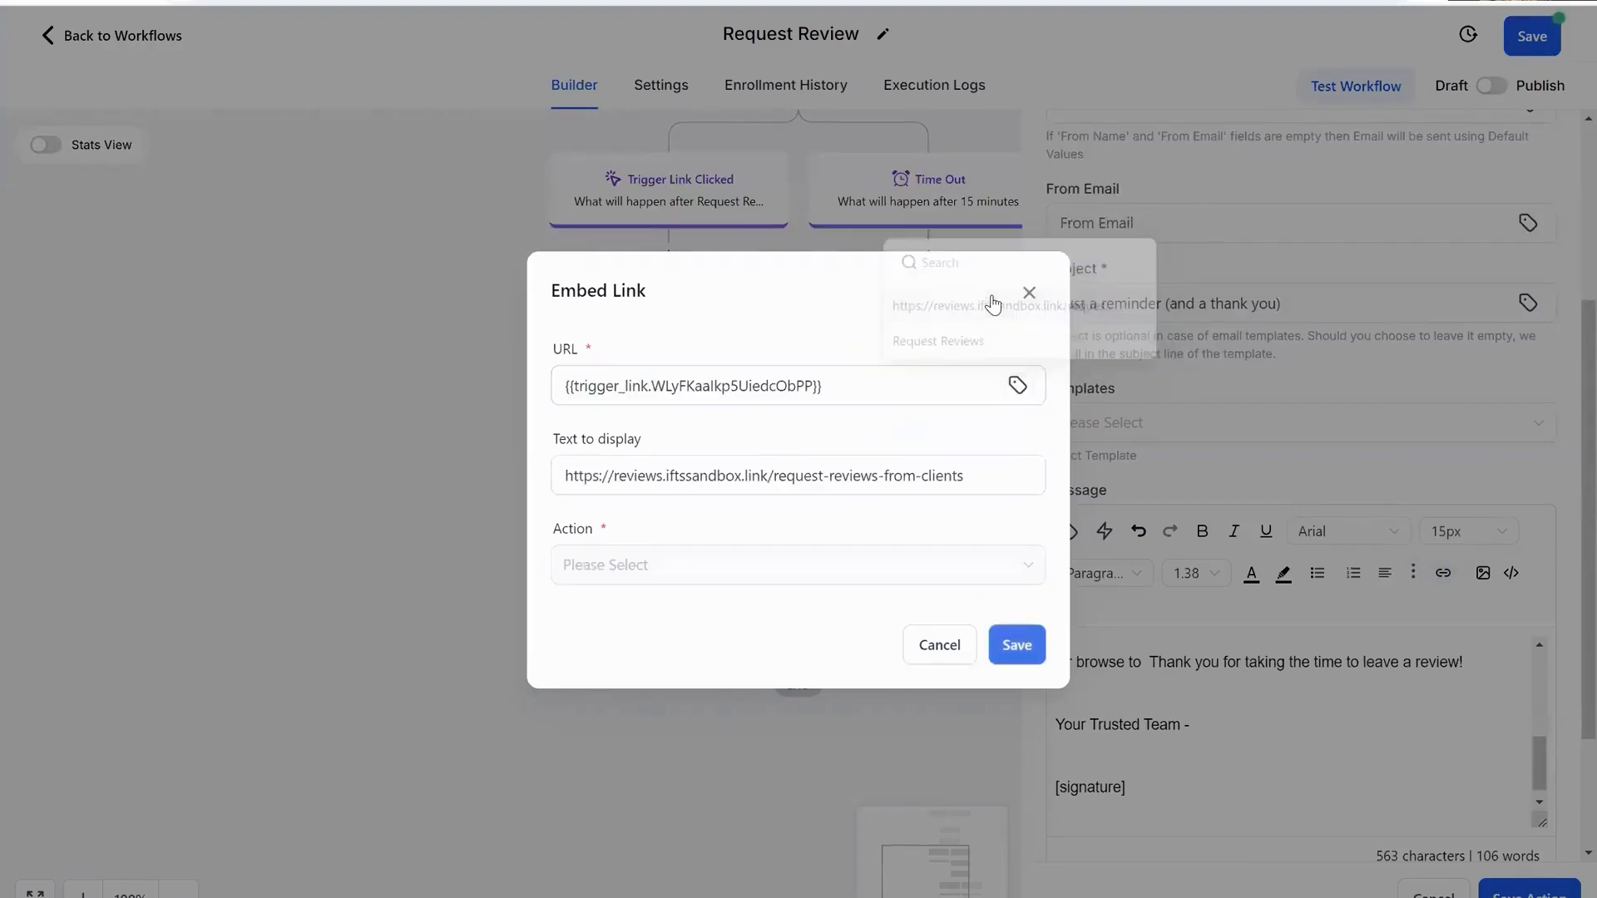
{"action": "left_click", "coordinate": [745, 574]}
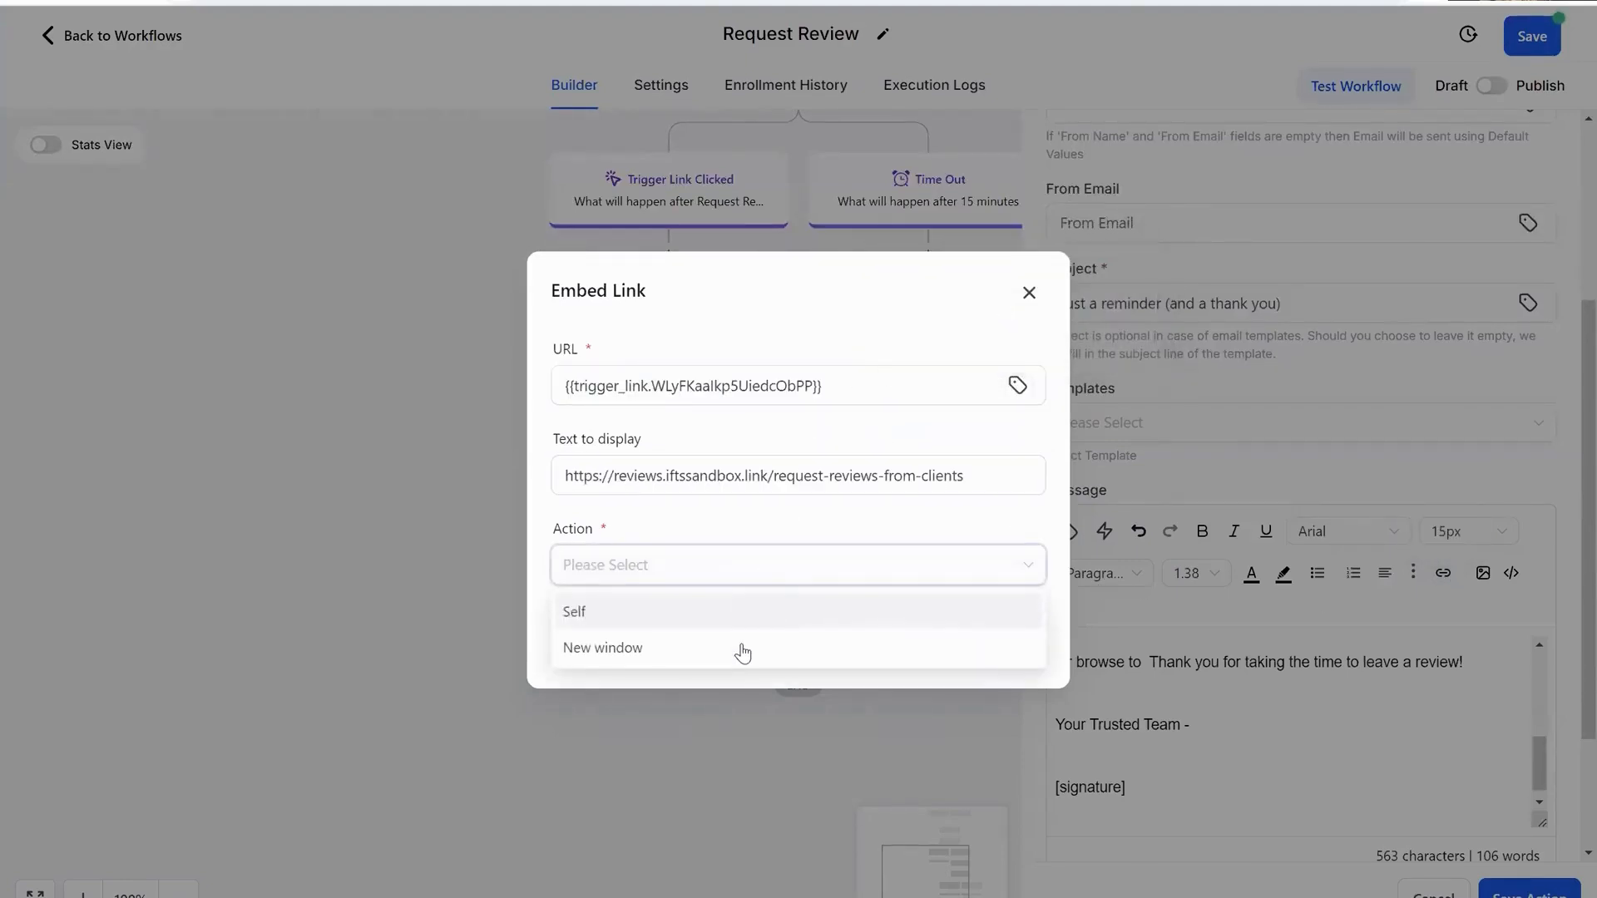
{"action": "left_click", "coordinate": [745, 649]}
{"action": "left_click", "coordinate": [1002, 646]}
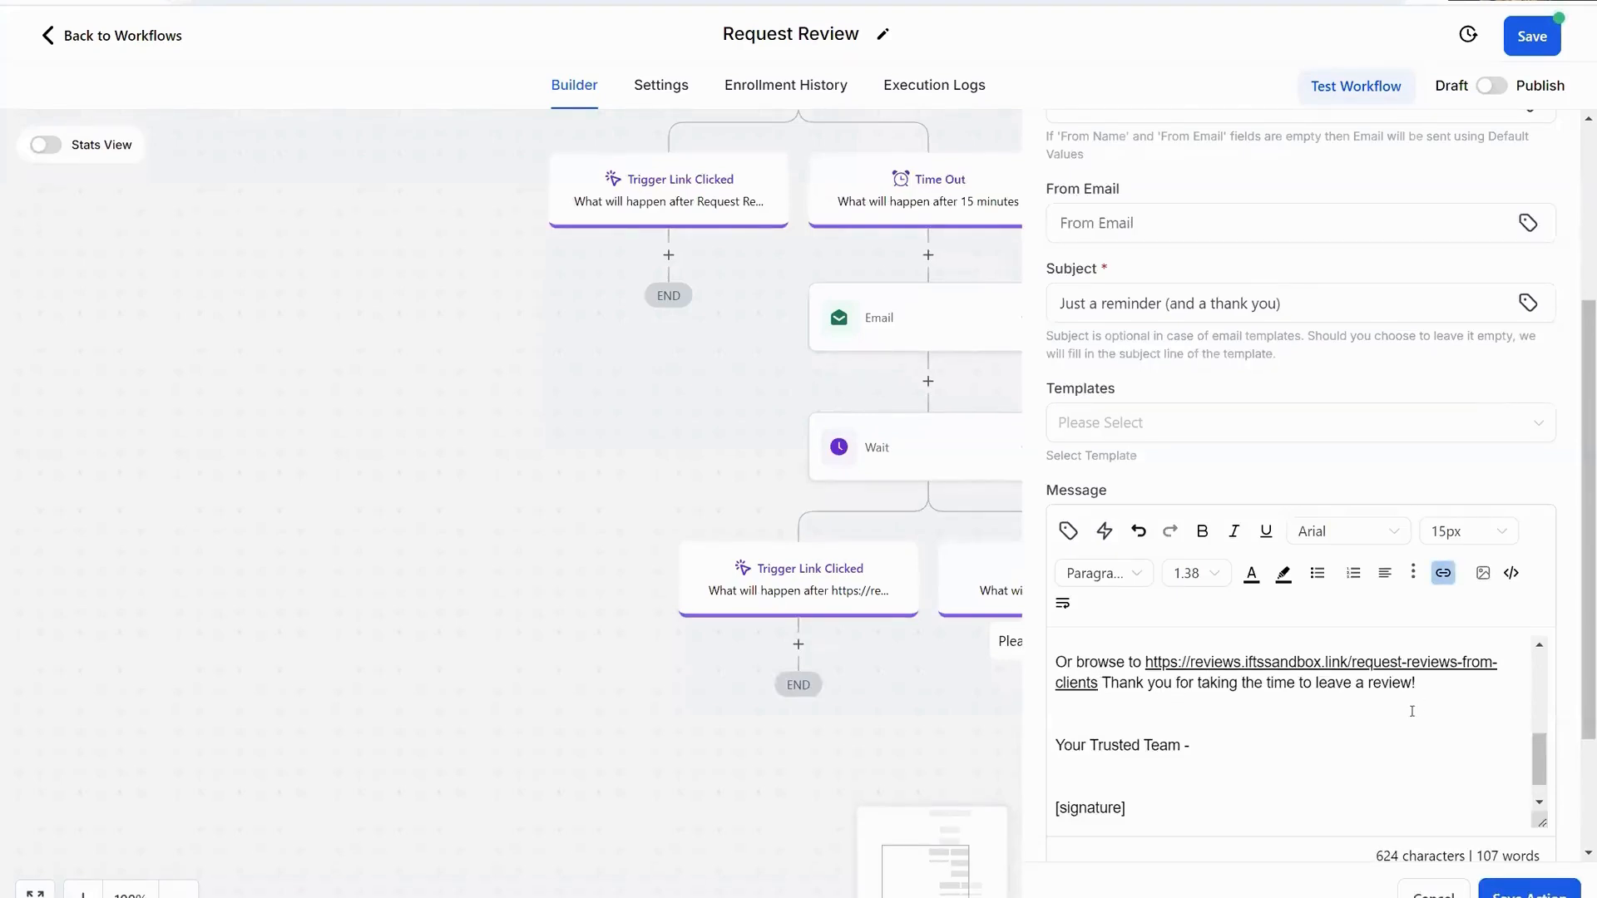
Save the second reminder email step
{"action": "scroll", "coordinate": [1156, 798], "scroll_direction": "down", "scroll_amount": 3}
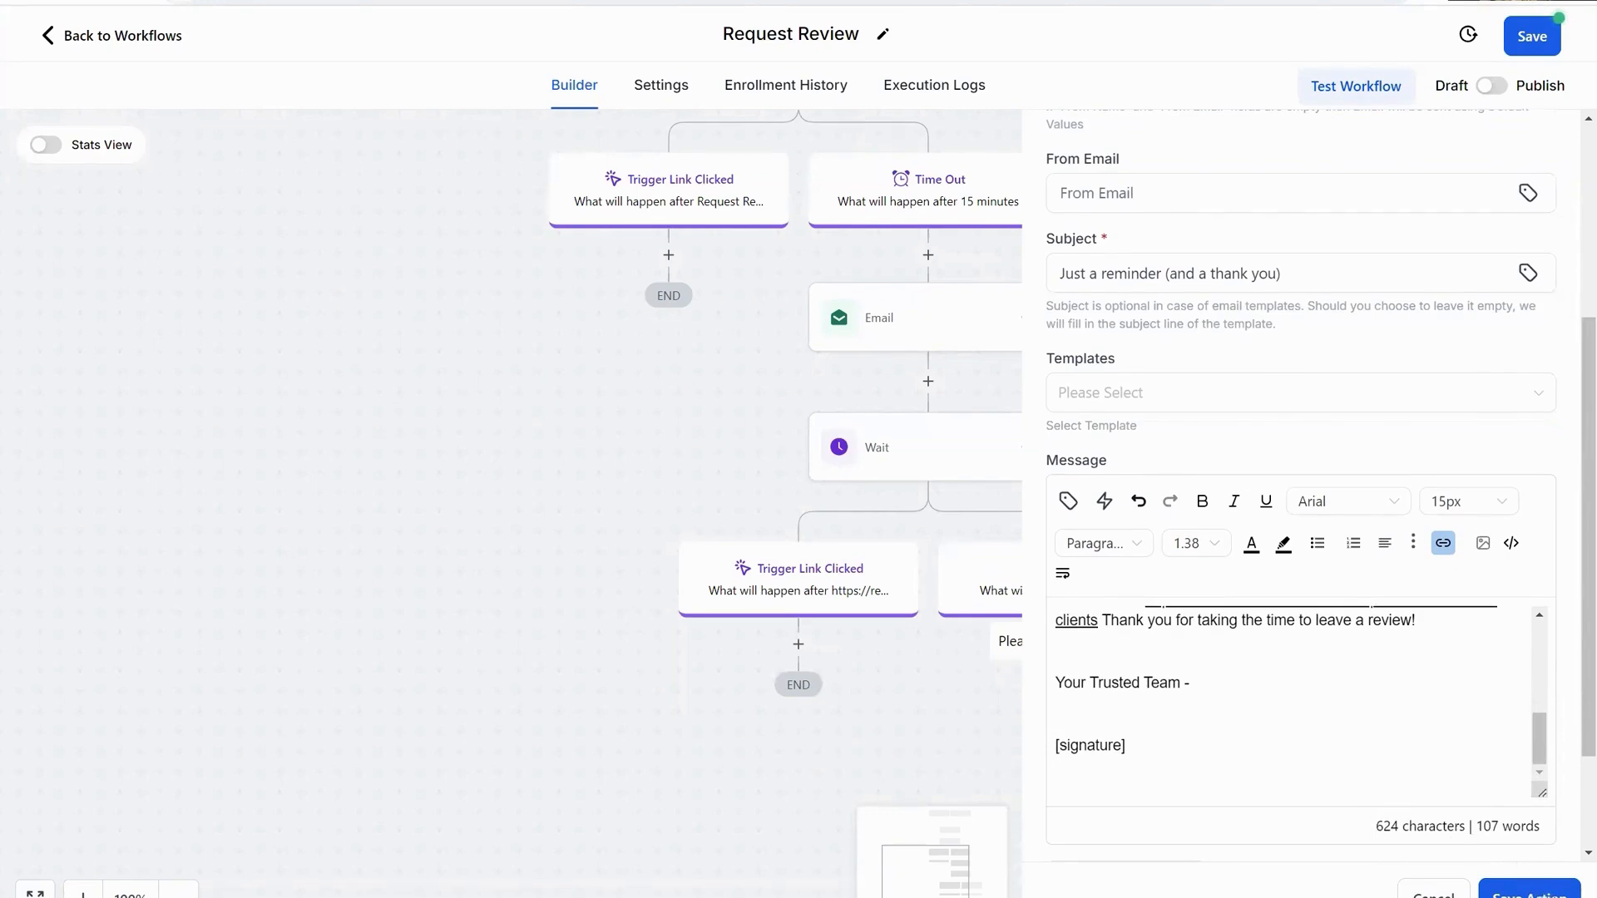
{"action": "left_click", "coordinate": [1547, 892]}
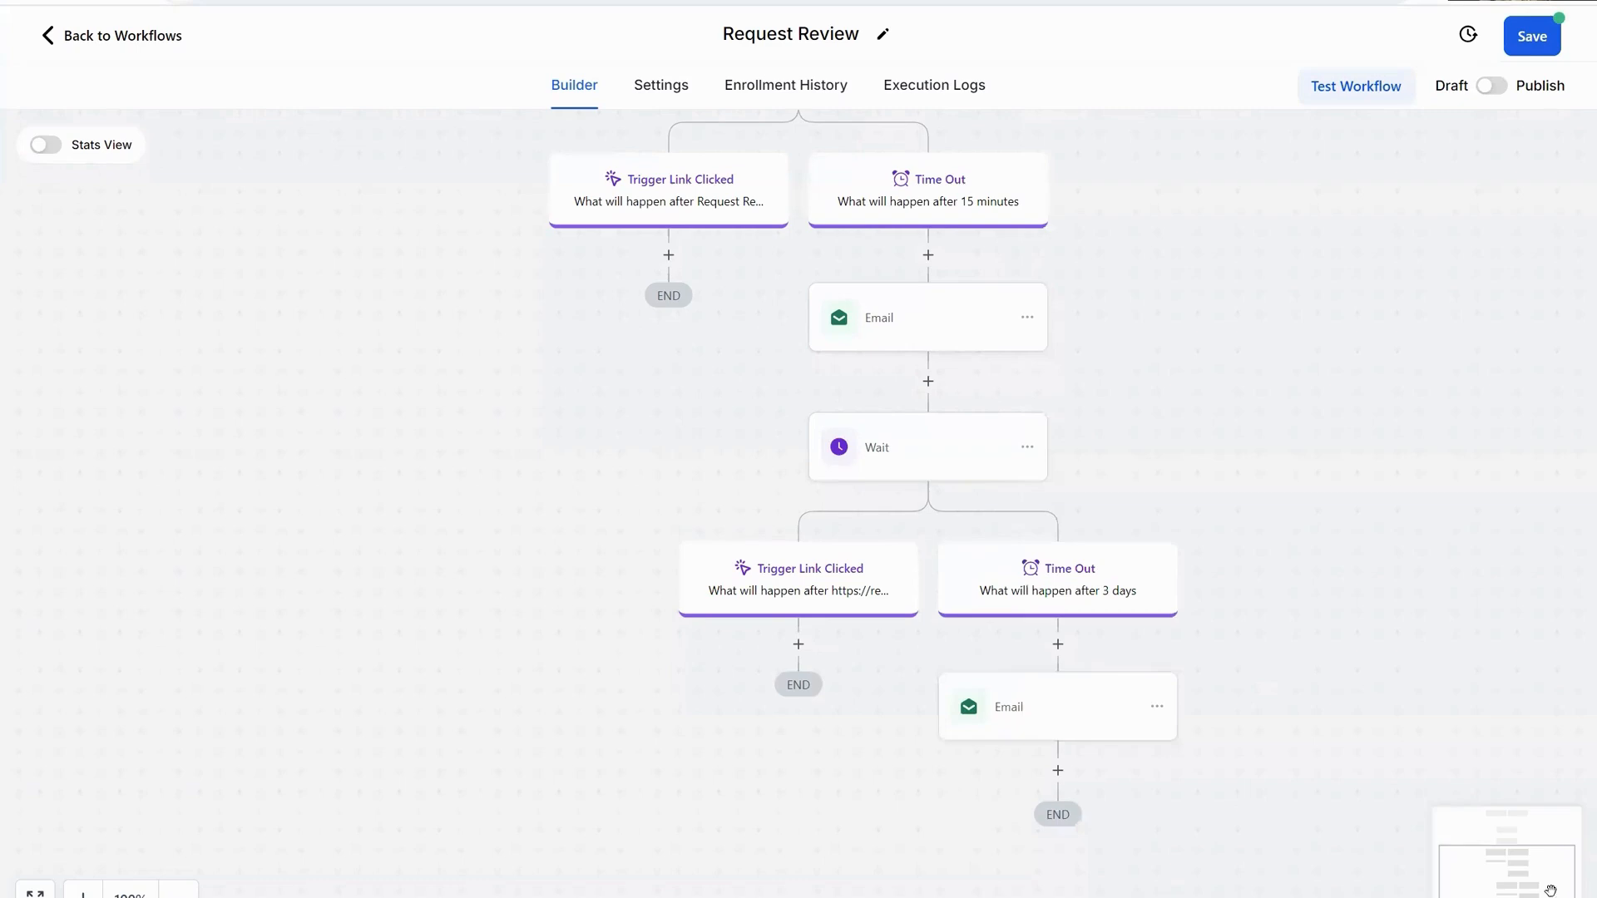
{"action": "scroll", "coordinate": [1299, 578], "scroll_direction": "down", "scroll_amount": 3}
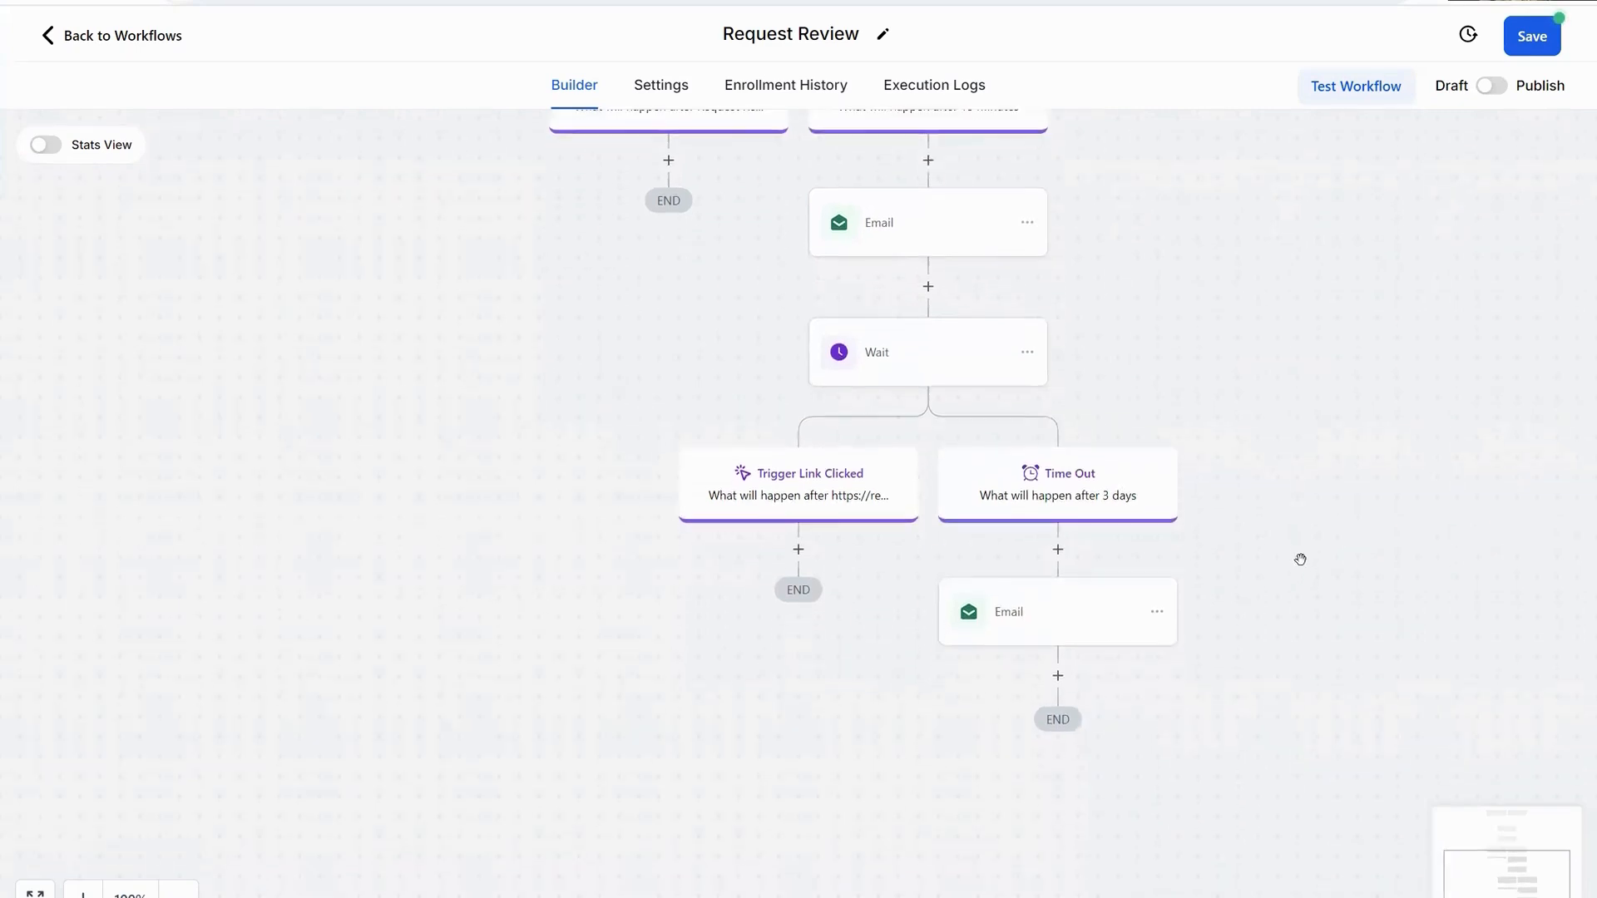
{"action": "scroll", "coordinate": [1073, 583], "scroll_direction": "down", "scroll_amount": 2}
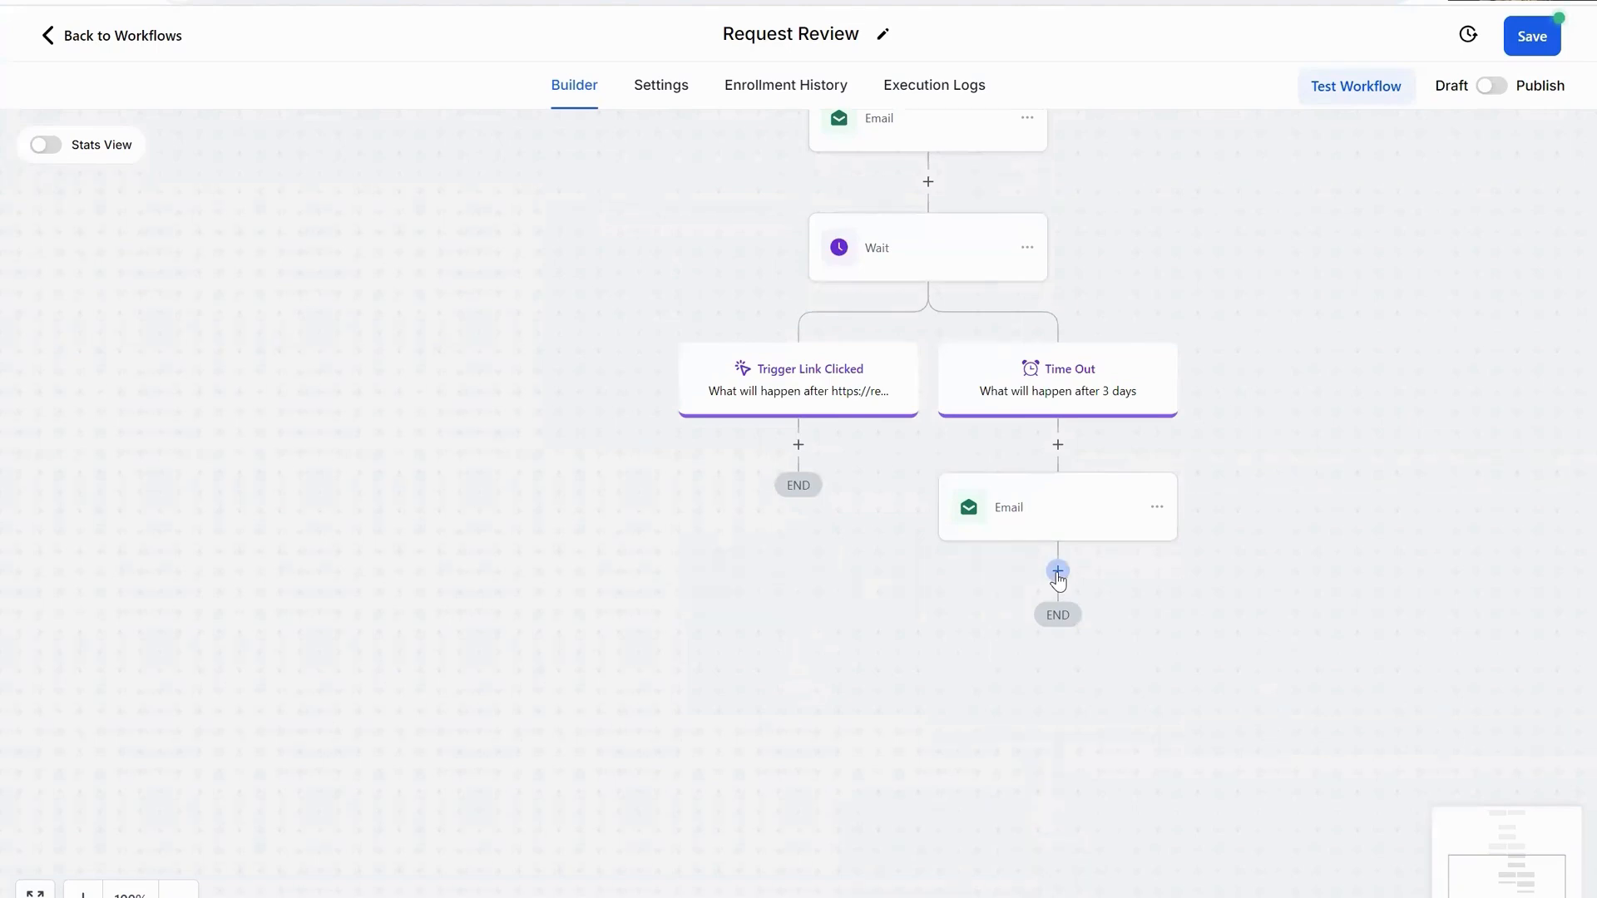
Add a Wait step after the reminder email that waits for a click on either review trigger link
{"action": "left_click", "coordinate": [1057, 571]}
{"action": "type", "text": "wai"}
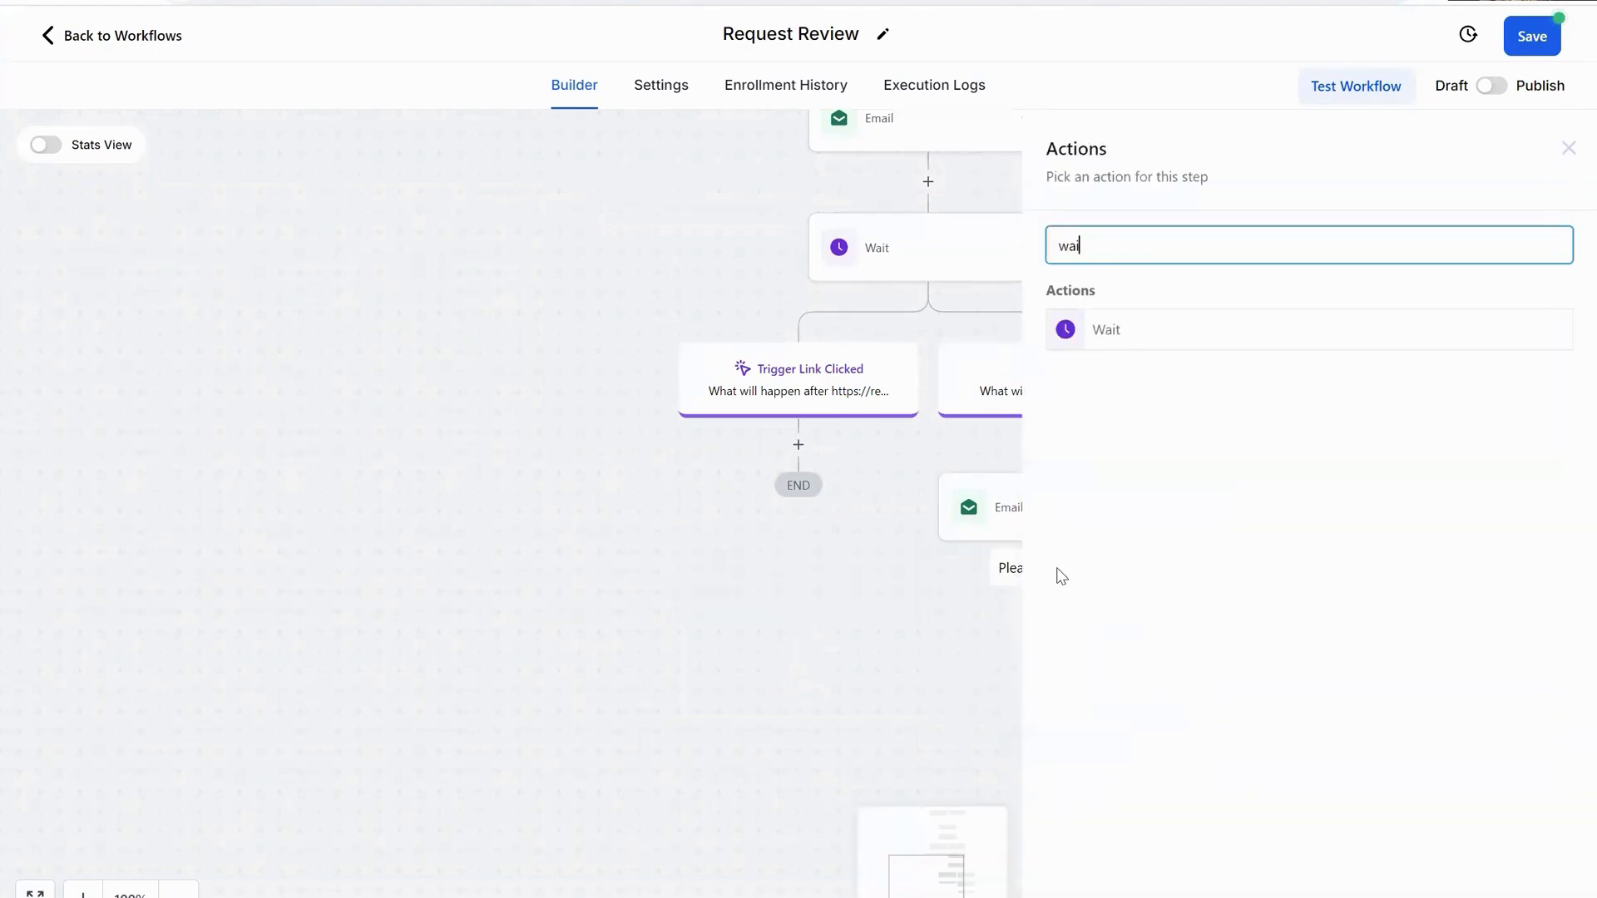
{"action": "left_click", "coordinate": [1314, 326]}
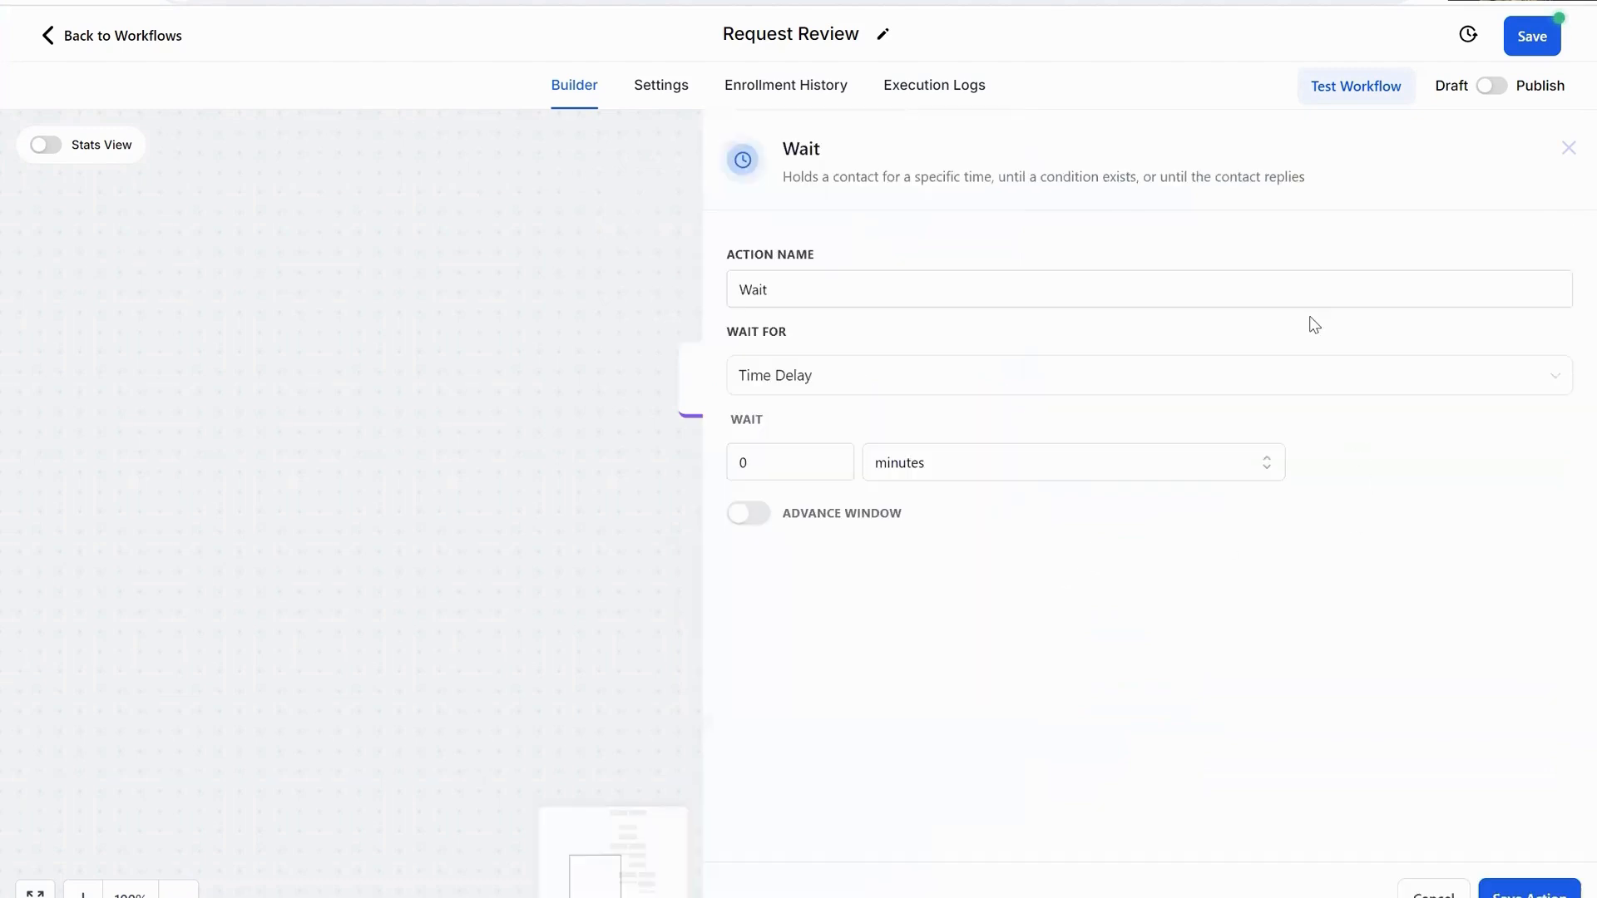
{"action": "left_click", "coordinate": [930, 374]}
{"action": "scroll", "coordinate": [942, 587], "scroll_direction": "down", "scroll_amount": 1}
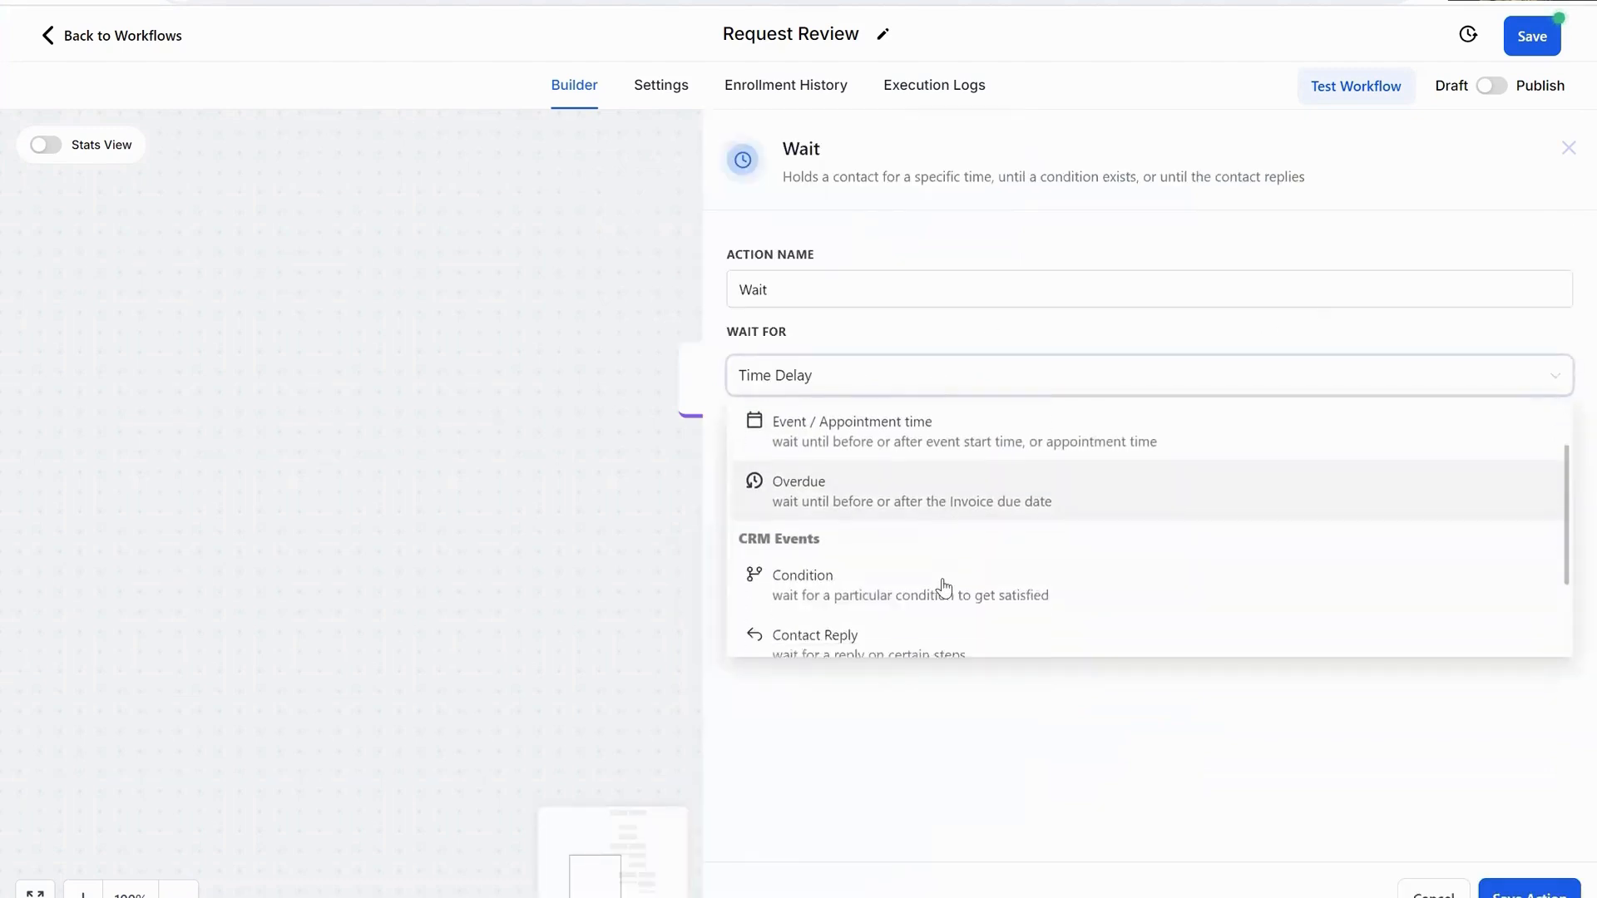
{"action": "scroll", "coordinate": [943, 587], "scroll_direction": "down", "scroll_amount": 2}
{"action": "left_click", "coordinate": [903, 573]}
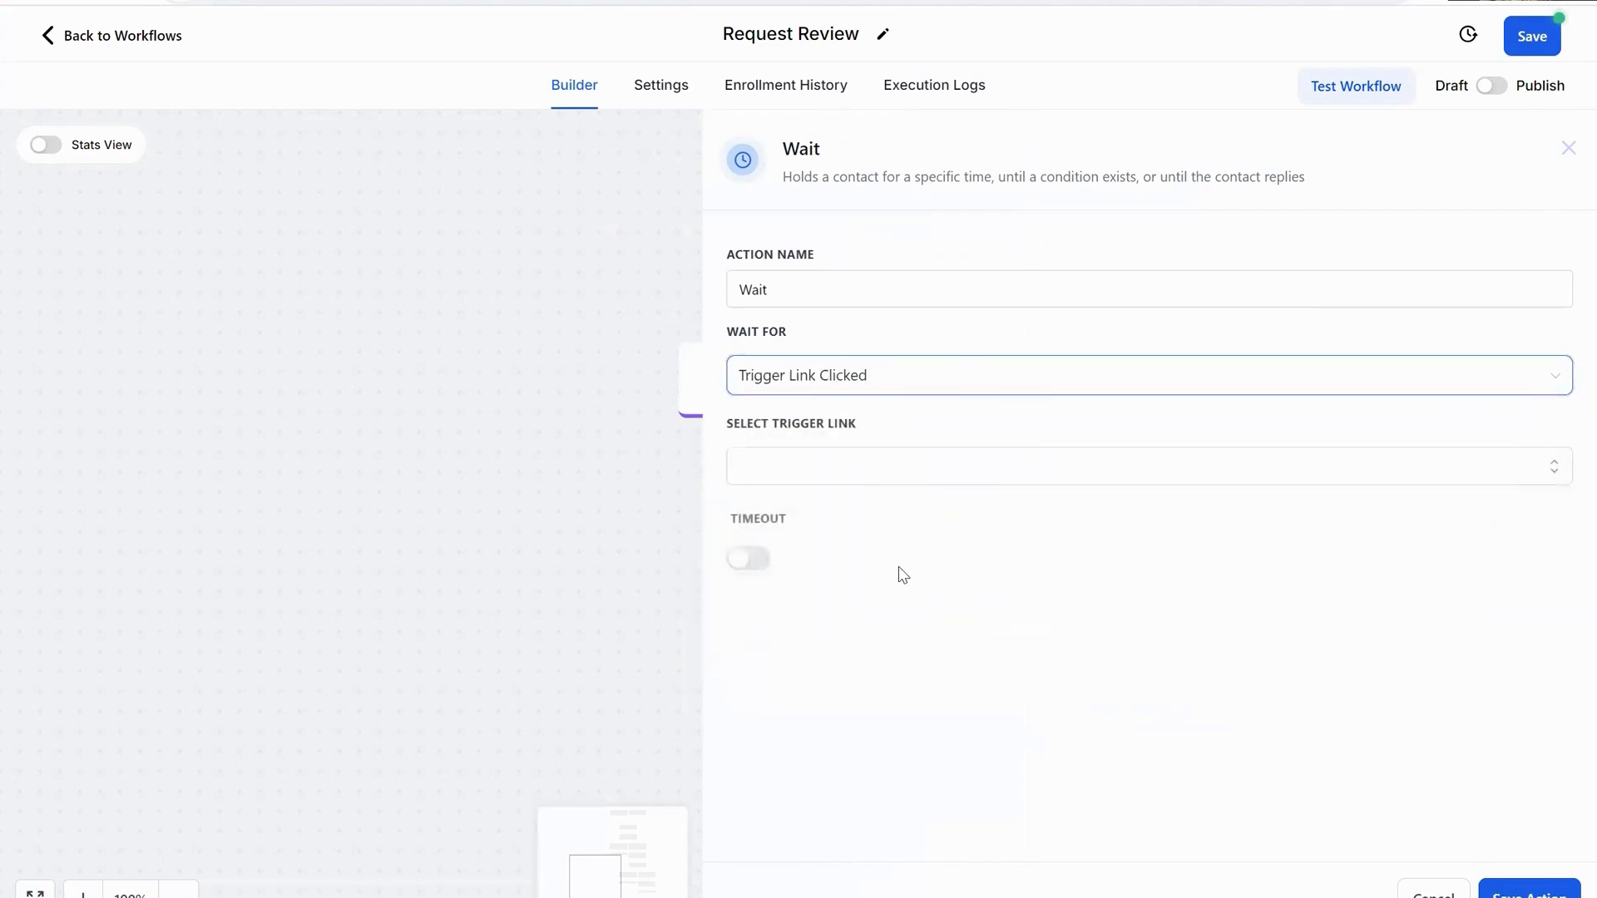
{"action": "left_click", "coordinate": [861, 468]}
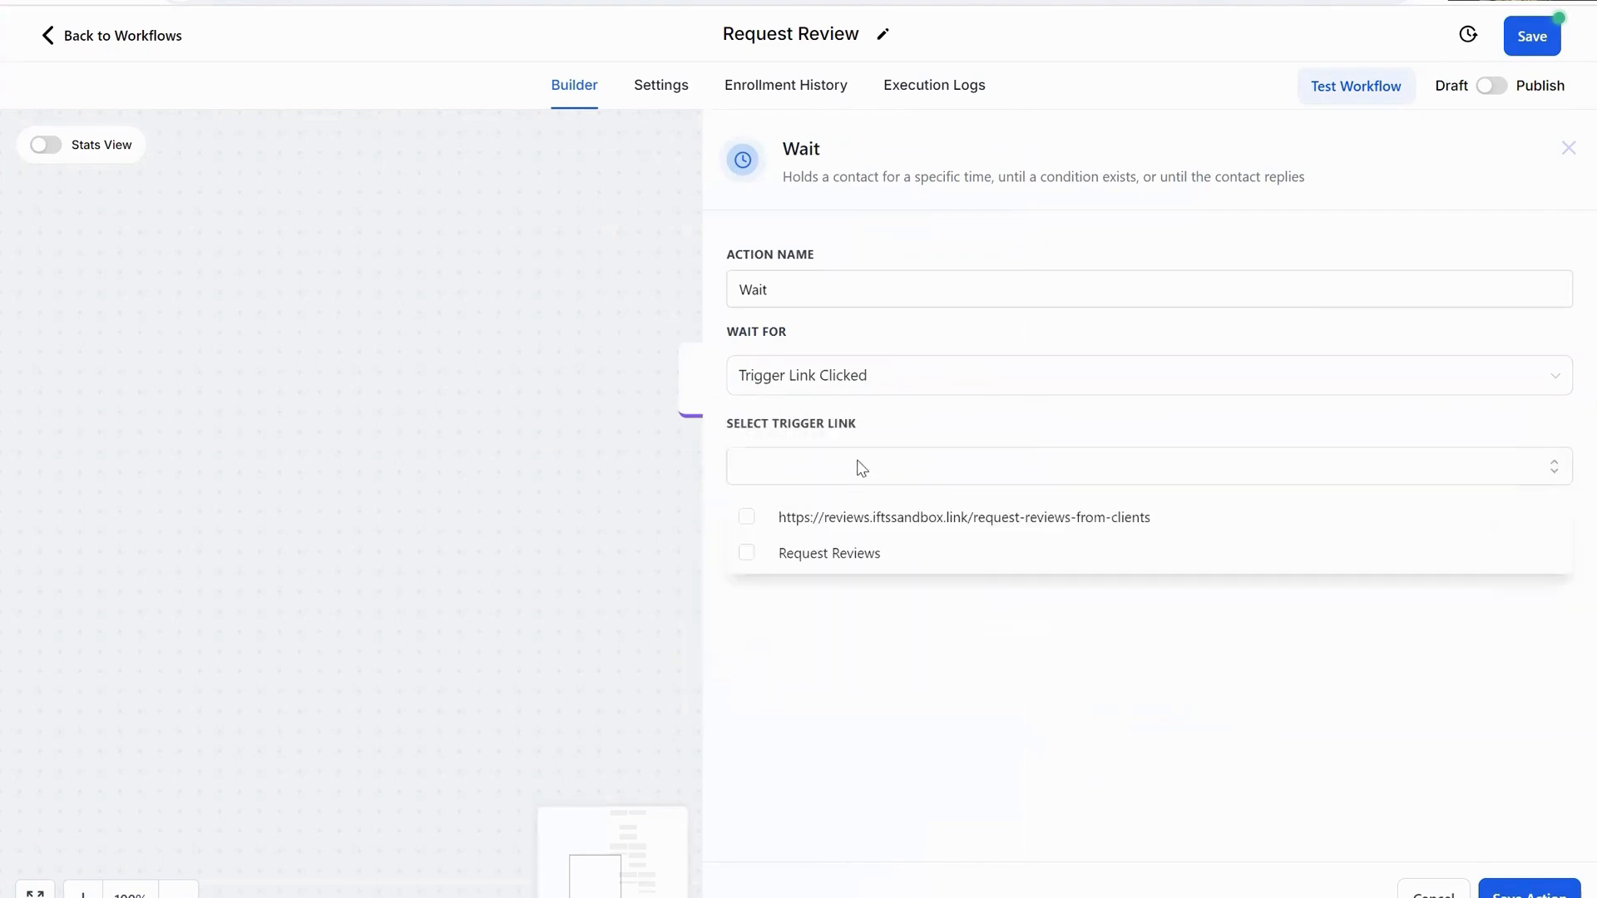
{"action": "left_click", "coordinate": [860, 514]}
{"action": "left_click", "coordinate": [927, 545]}
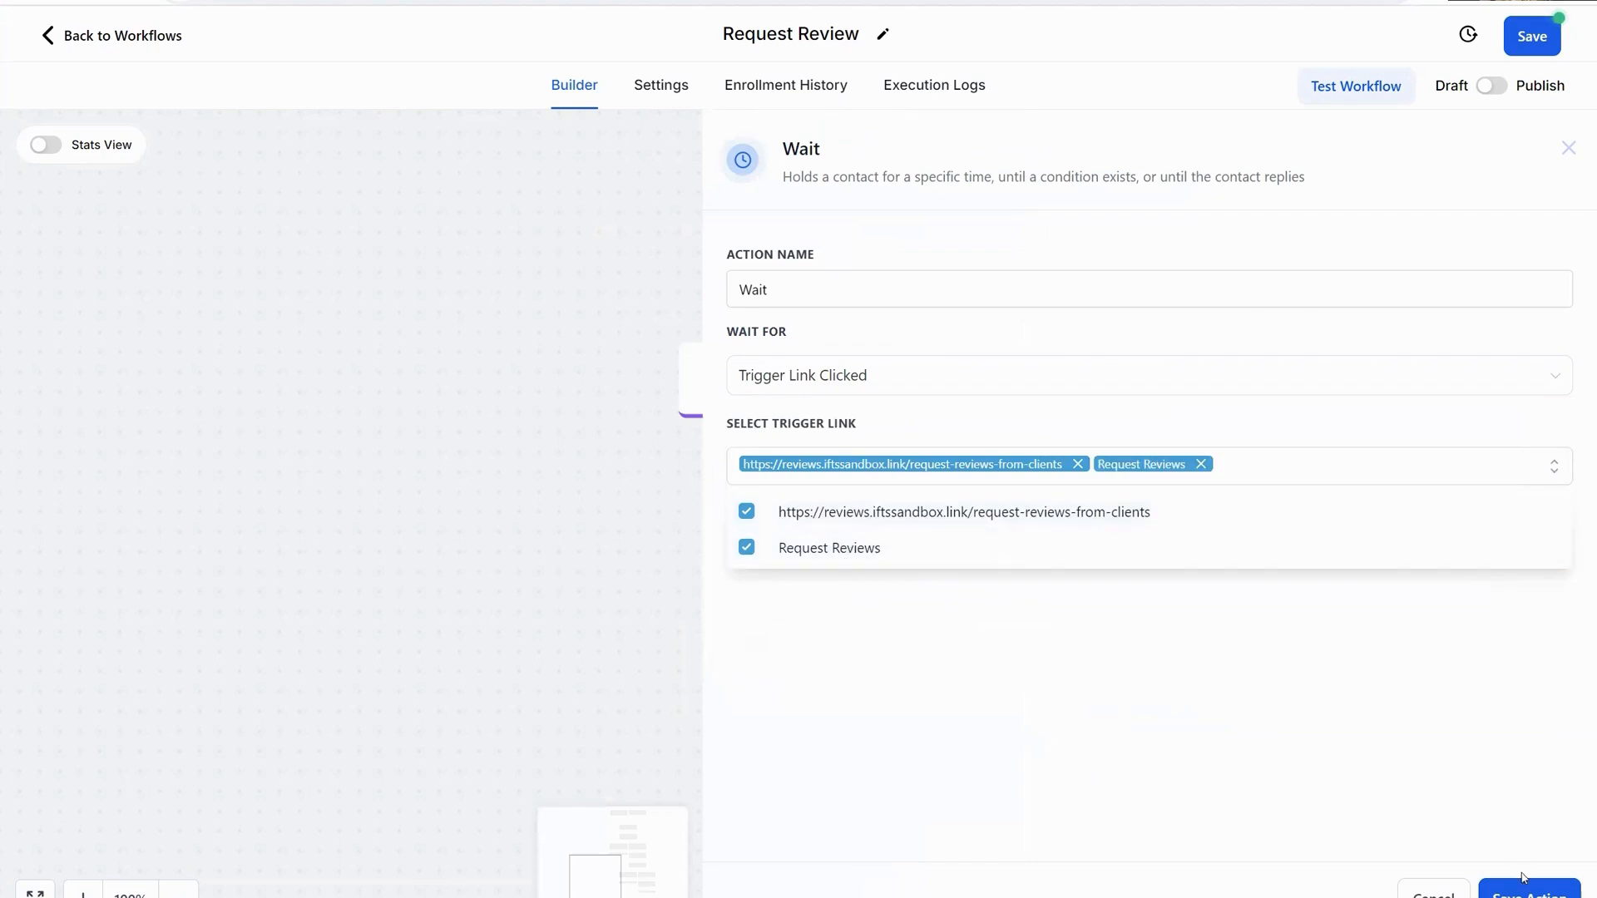
{"action": "left_click", "coordinate": [1066, 703]}
Enable a 3-day timeout on the Wait and save the action
{"action": "left_click", "coordinate": [765, 561]}
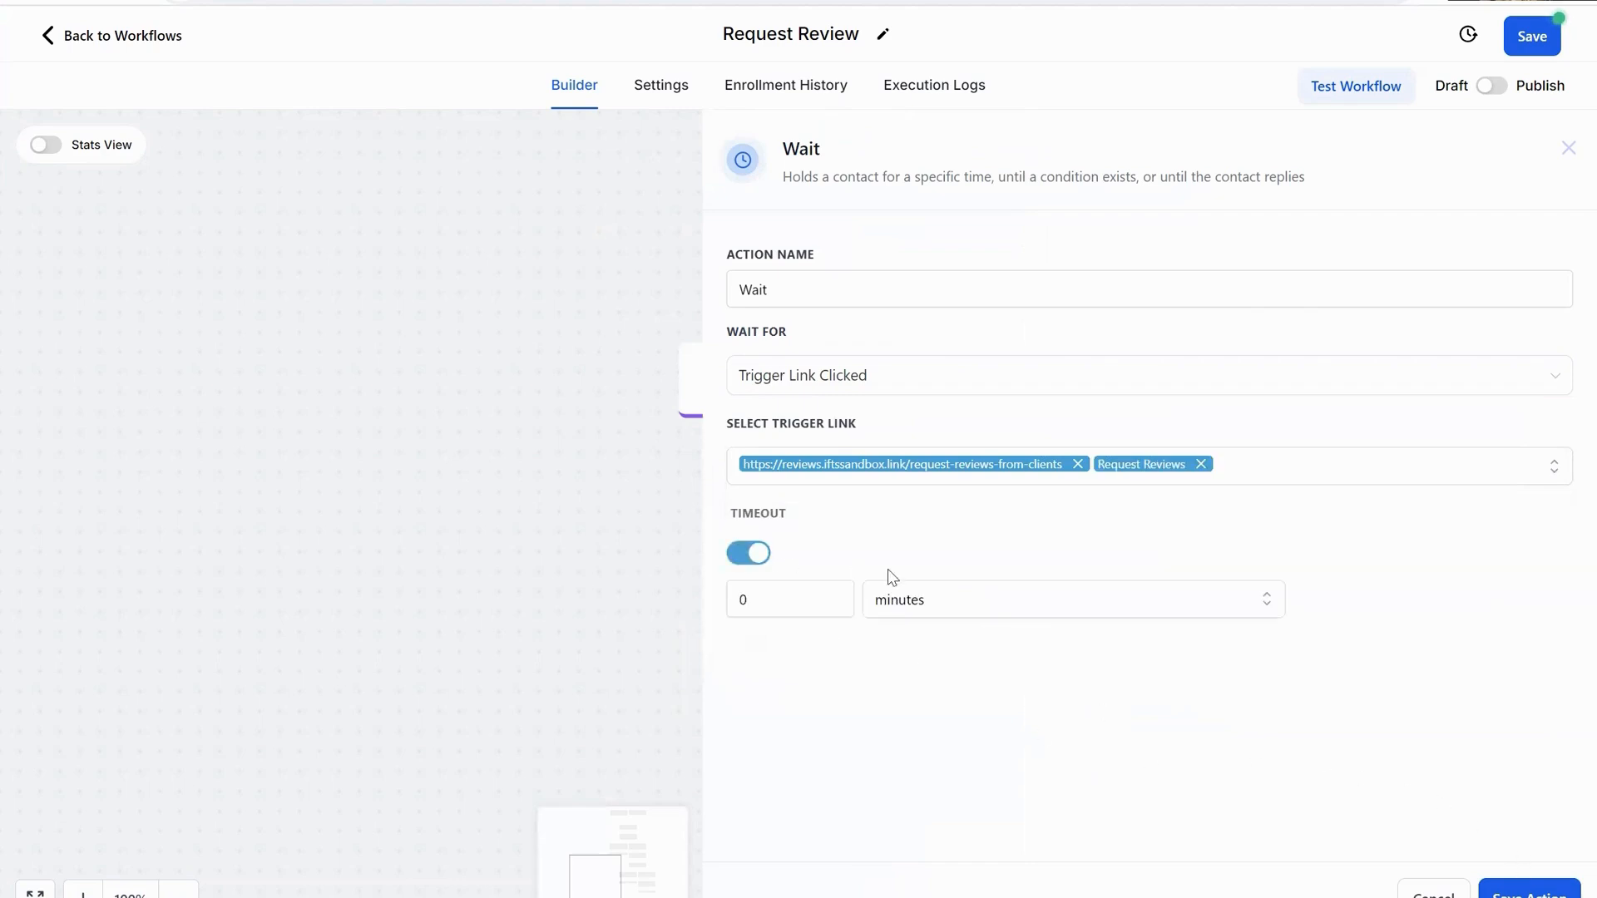
{"action": "left_click", "coordinate": [906, 616]}
{"action": "left_click", "coordinate": [888, 645]}
{"action": "double_click", "coordinate": [834, 600]}
{"action": "type", "text": "3"}
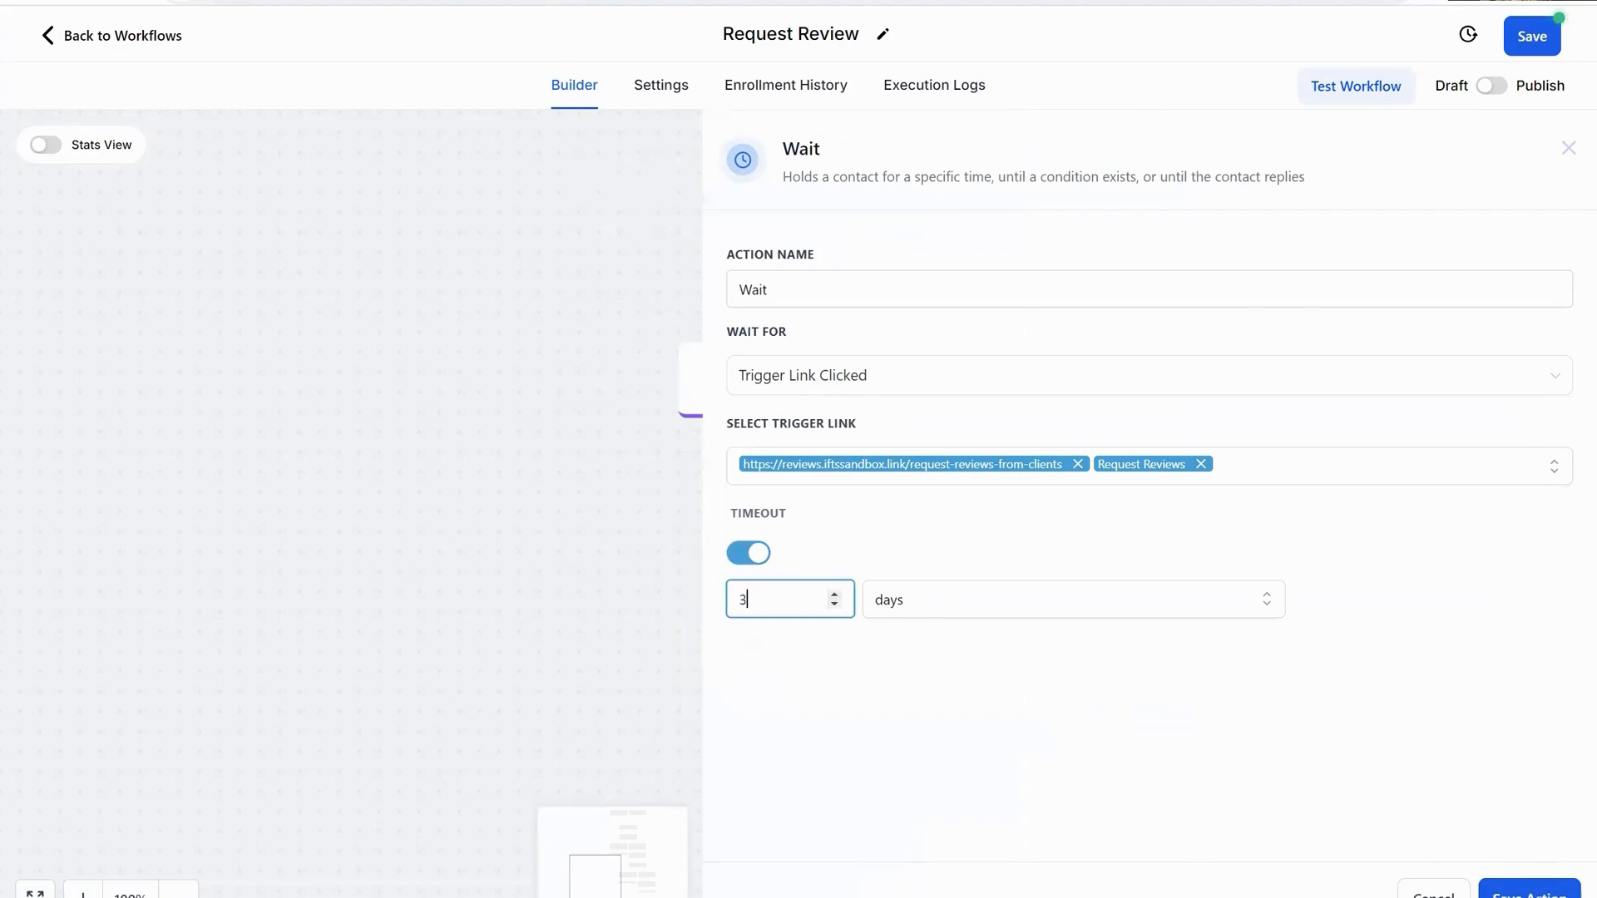
{"action": "left_click", "coordinate": [1529, 889]}
{"action": "scroll", "coordinate": [1331, 592], "scroll_direction": "down", "scroll_amount": 4}
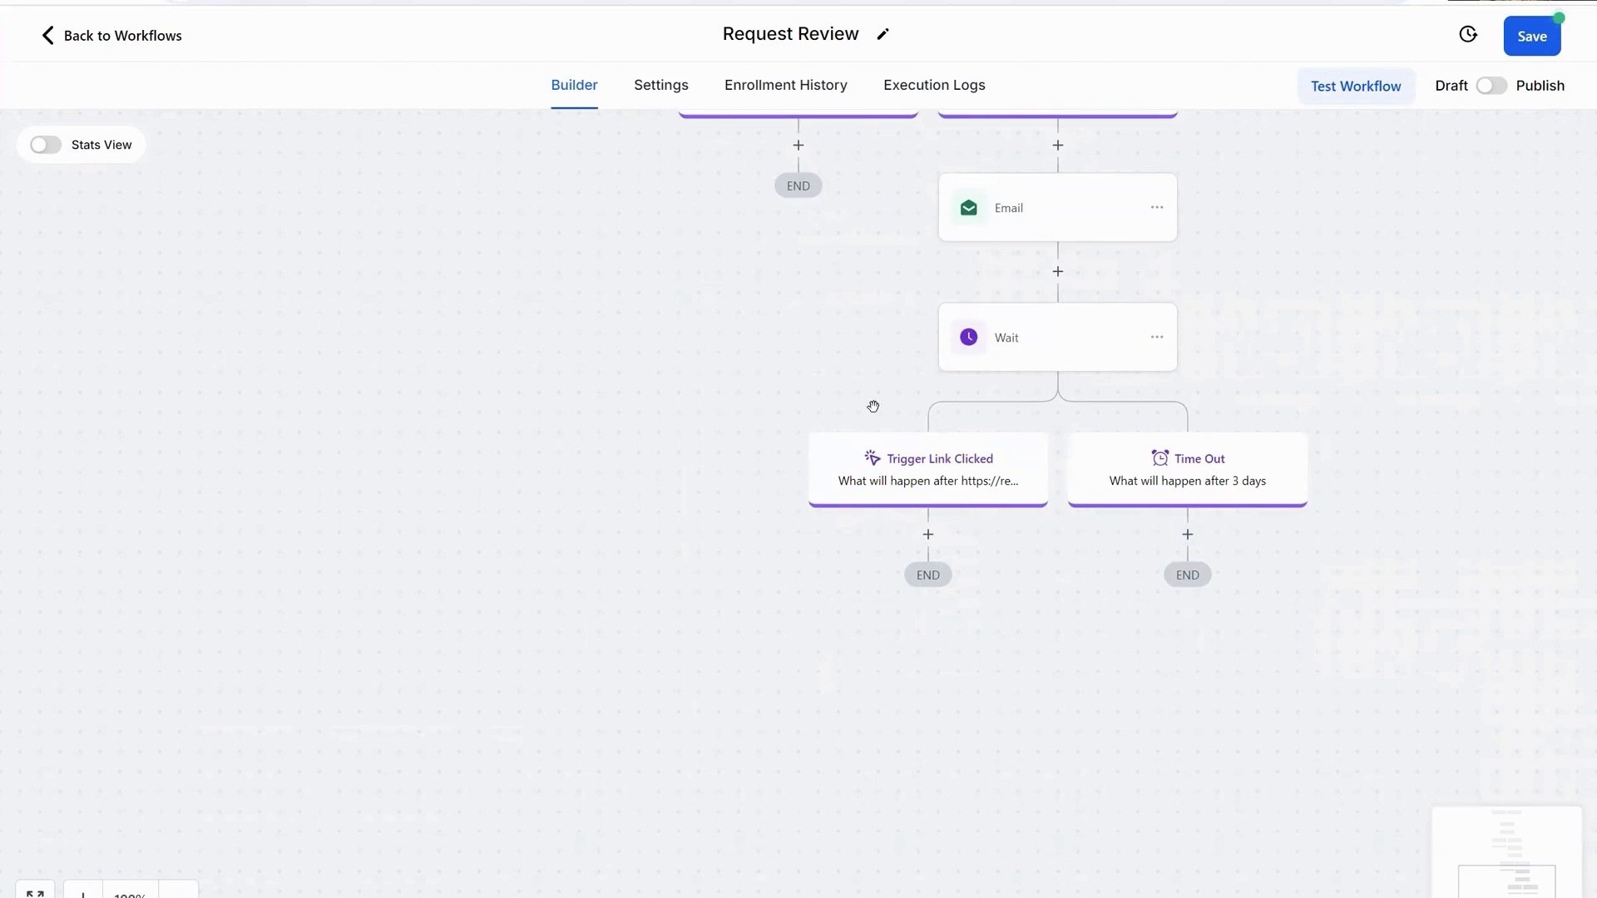
Add a Send Email step under the 3-day Time Out branch and bring up Email Three in Google Docs
{"action": "left_click", "coordinate": [1188, 537]}
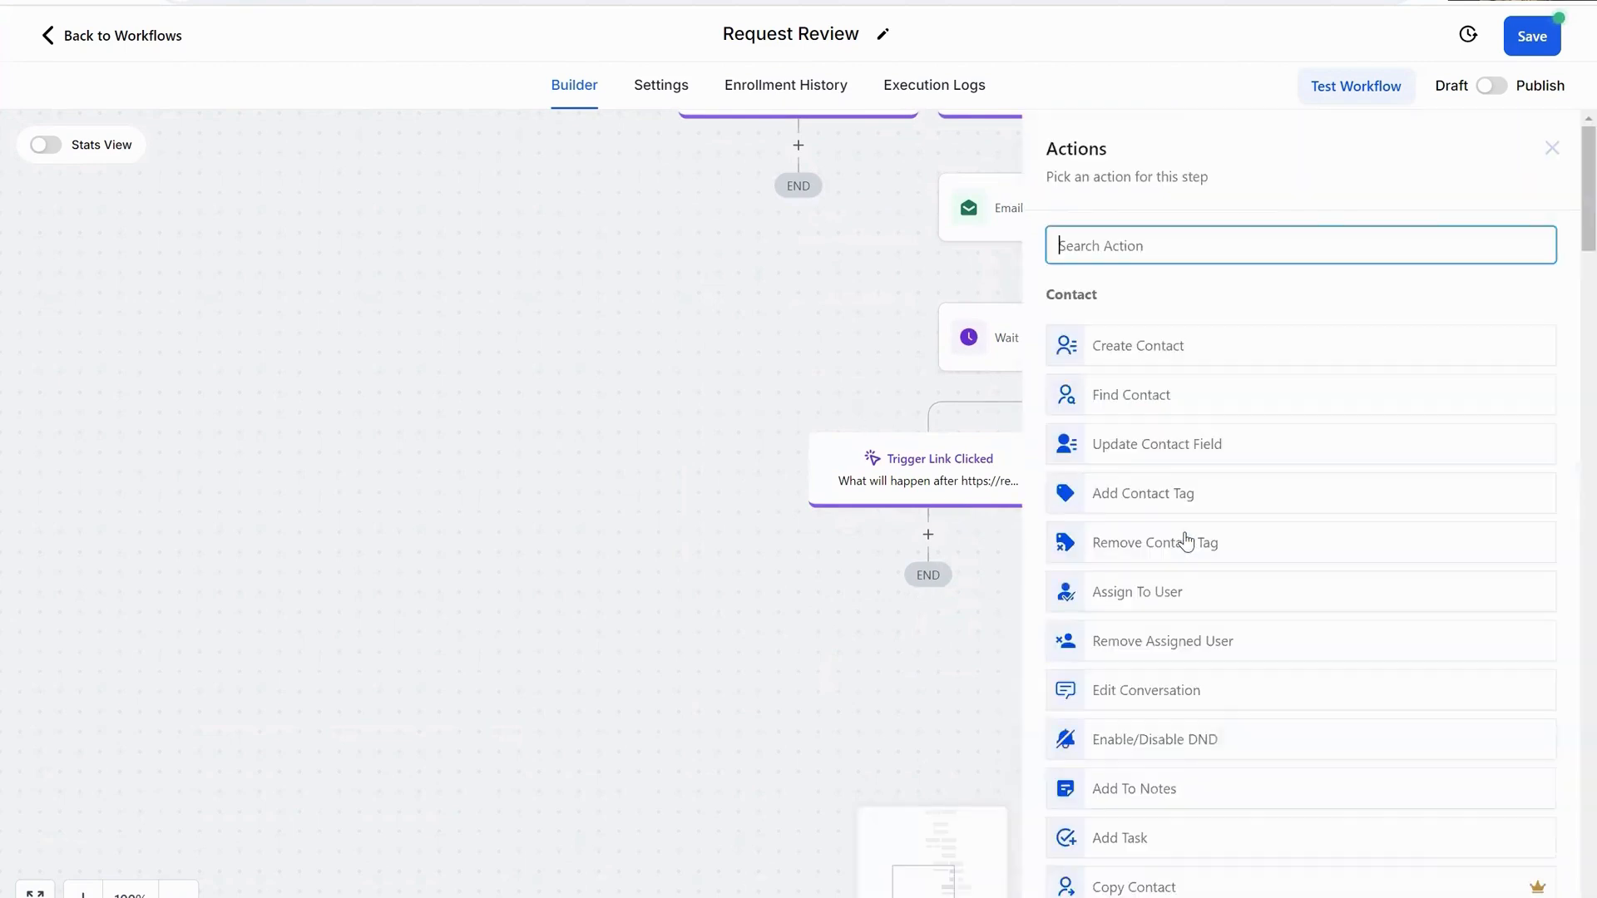
{"action": "type", "text": "send email"}
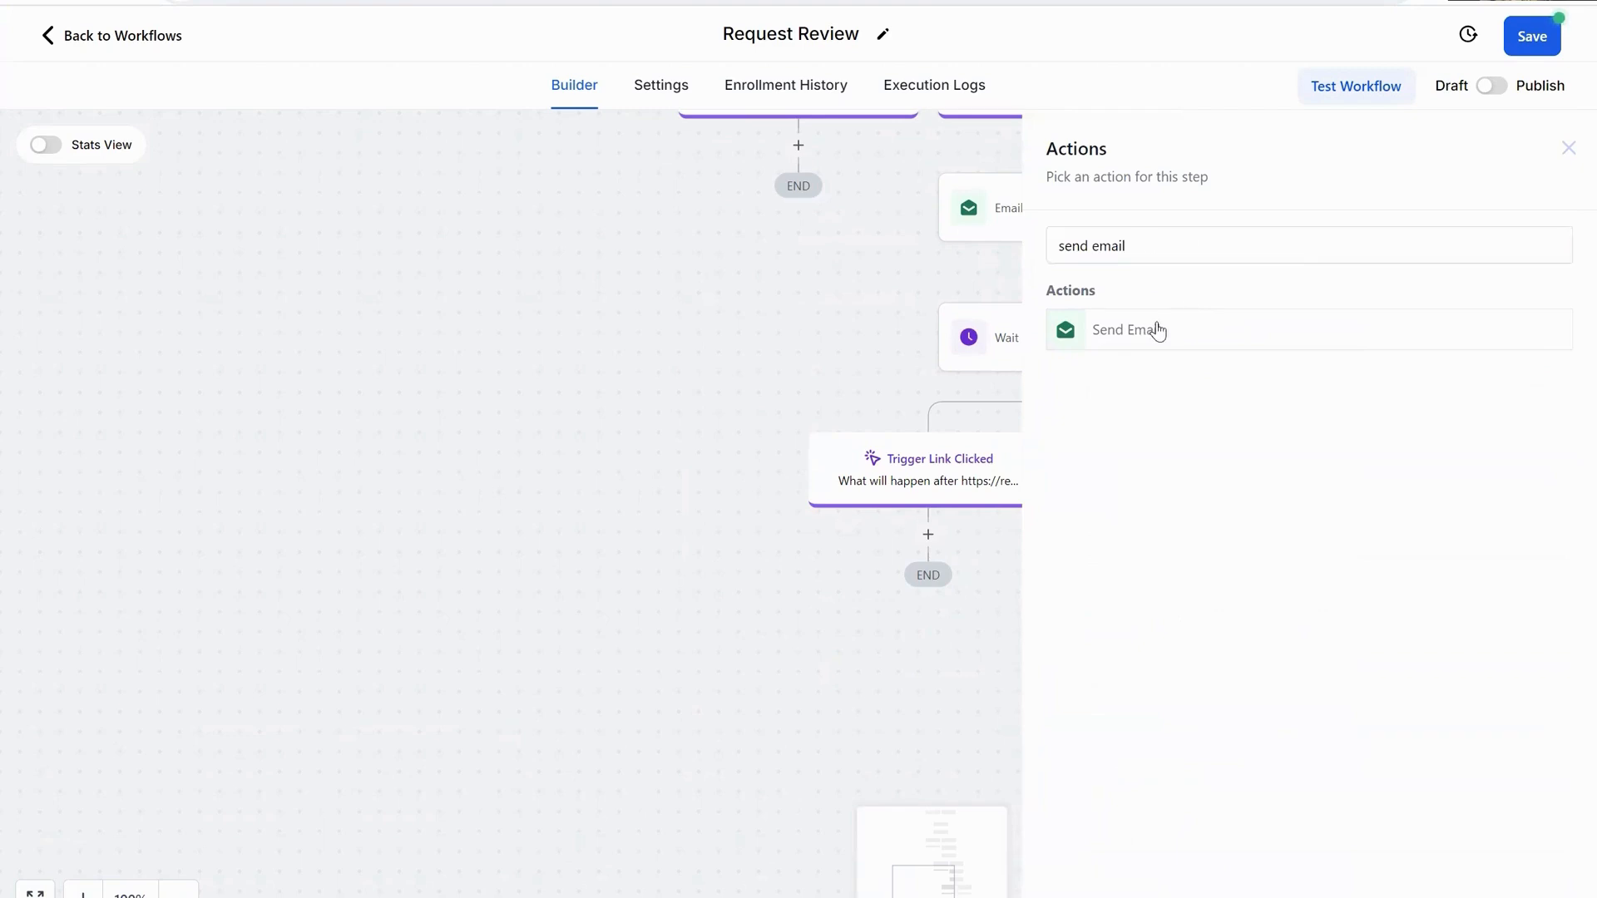
{"action": "left_click", "coordinate": [1155, 328]}
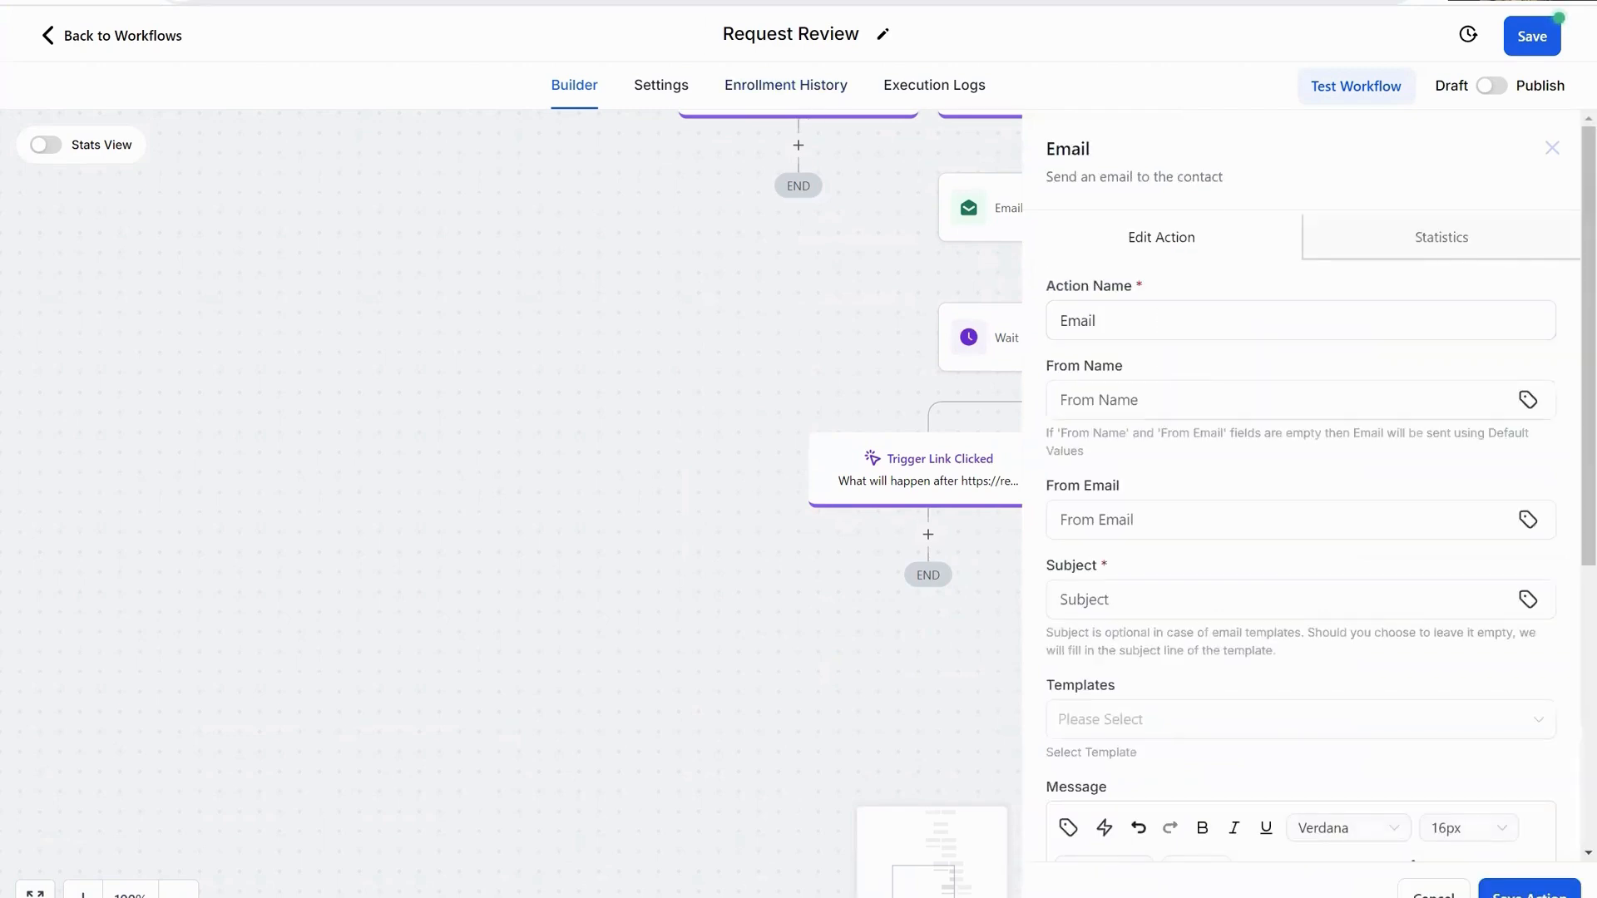
{"action": "key", "text": "ctrl+Tab"}
{"action": "scroll", "coordinate": [828, 356], "scroll_direction": "down", "scroll_amount": 6}
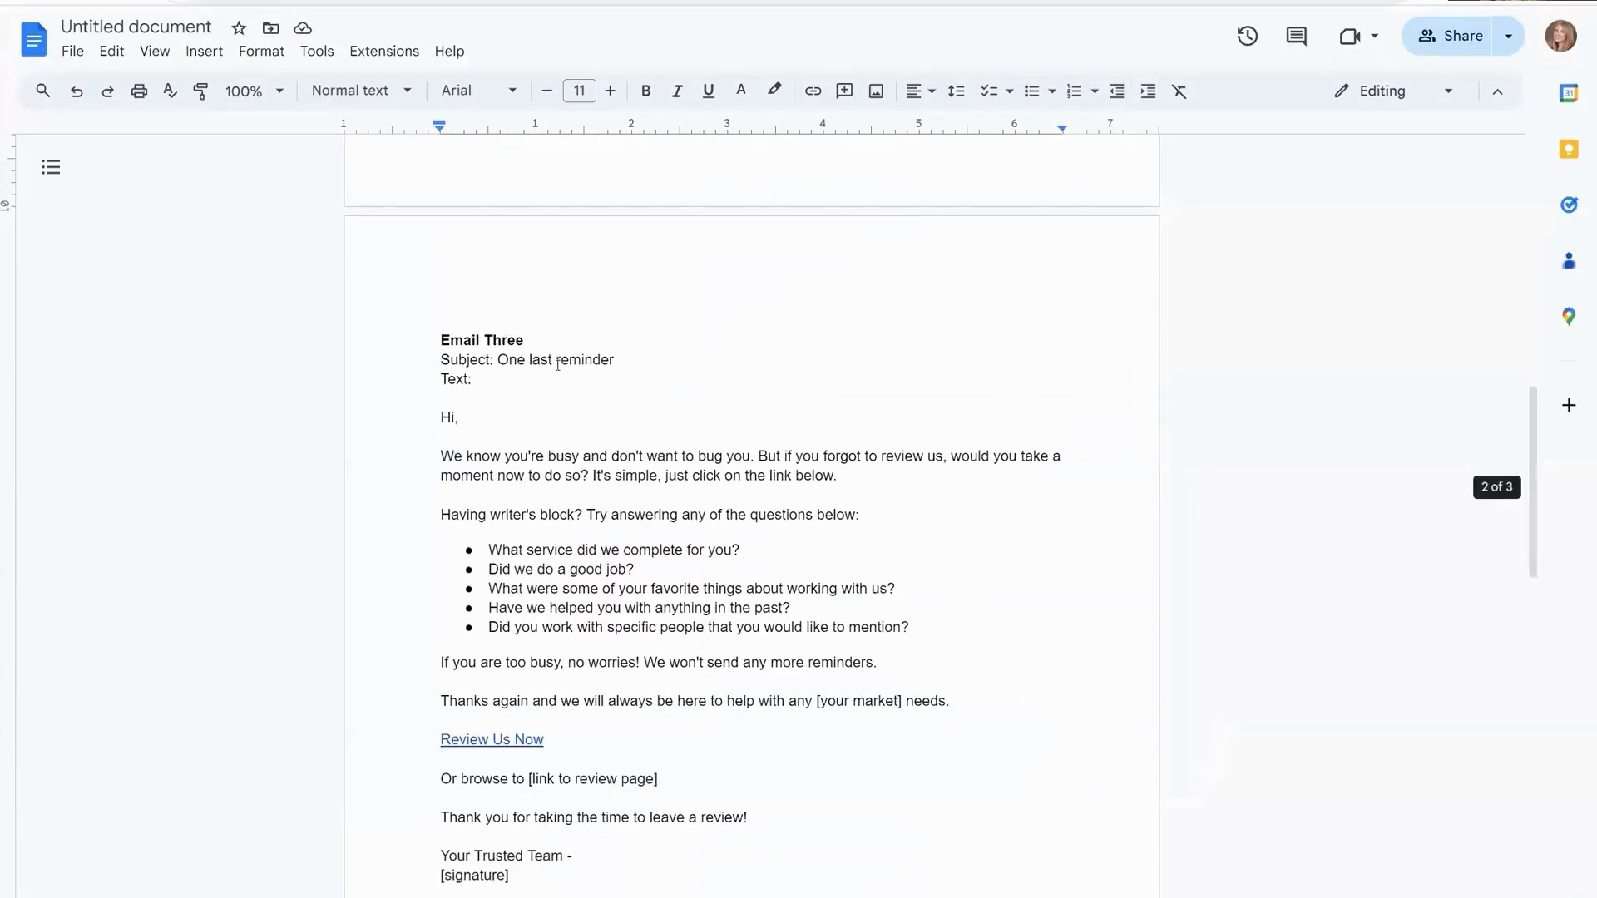
Copy the Email Three subject into the email's Subject field as 'One last reminder'
{"action": "left_click_drag", "start_coordinate": [616, 360], "coordinate": [501, 356]}
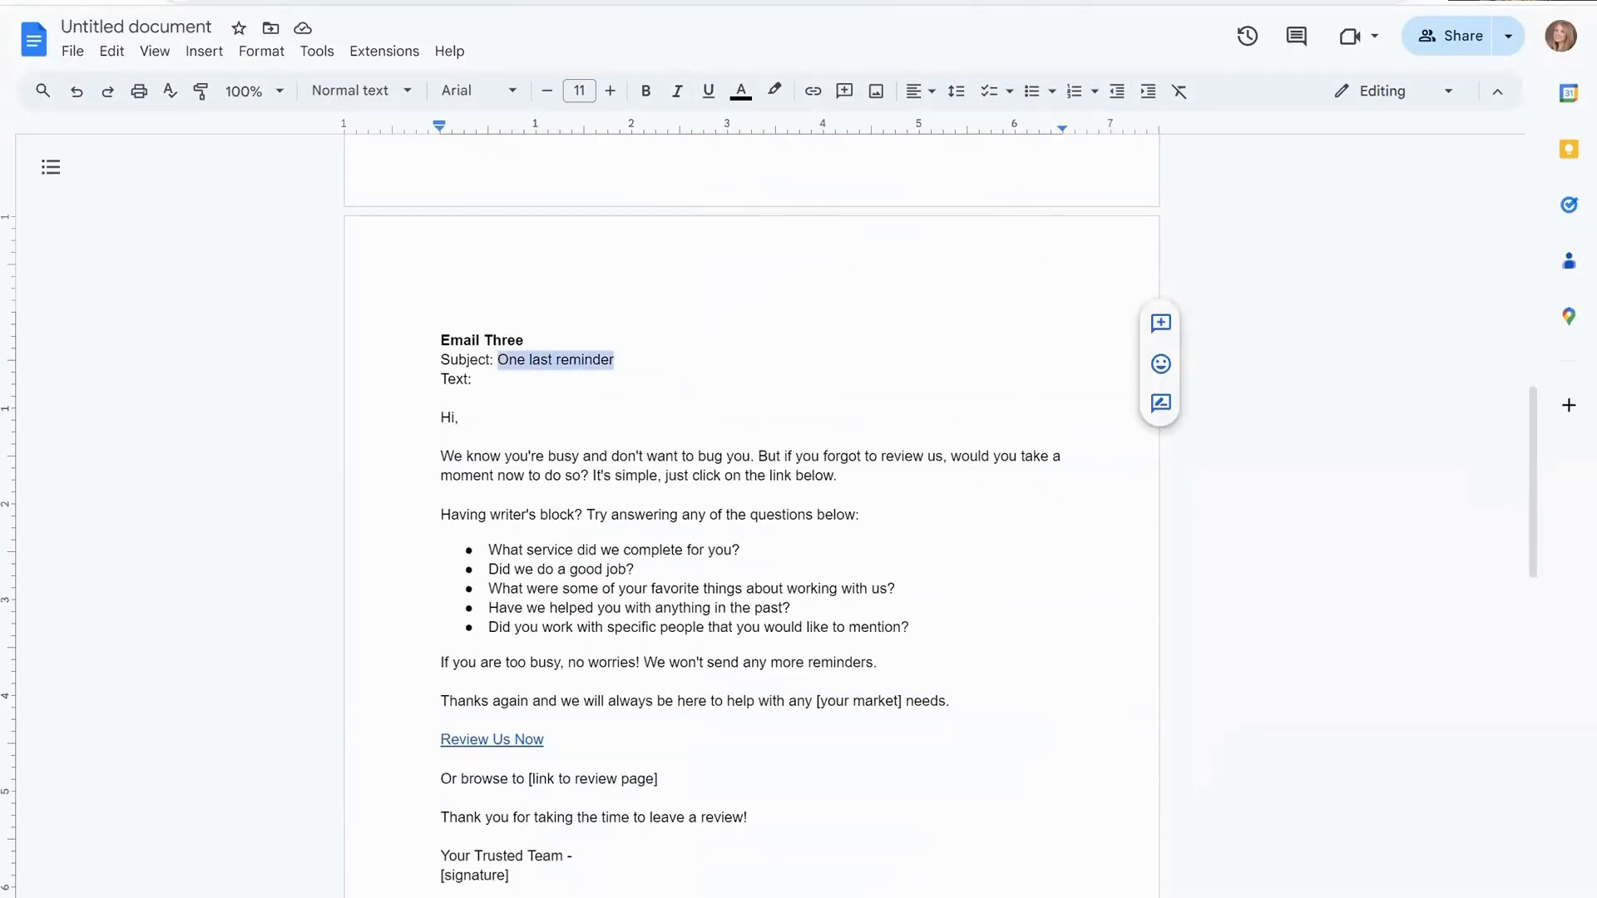
{"action": "key", "text": "ctrl+shift+Tab"}
{"action": "left_click", "coordinate": [1126, 597]}
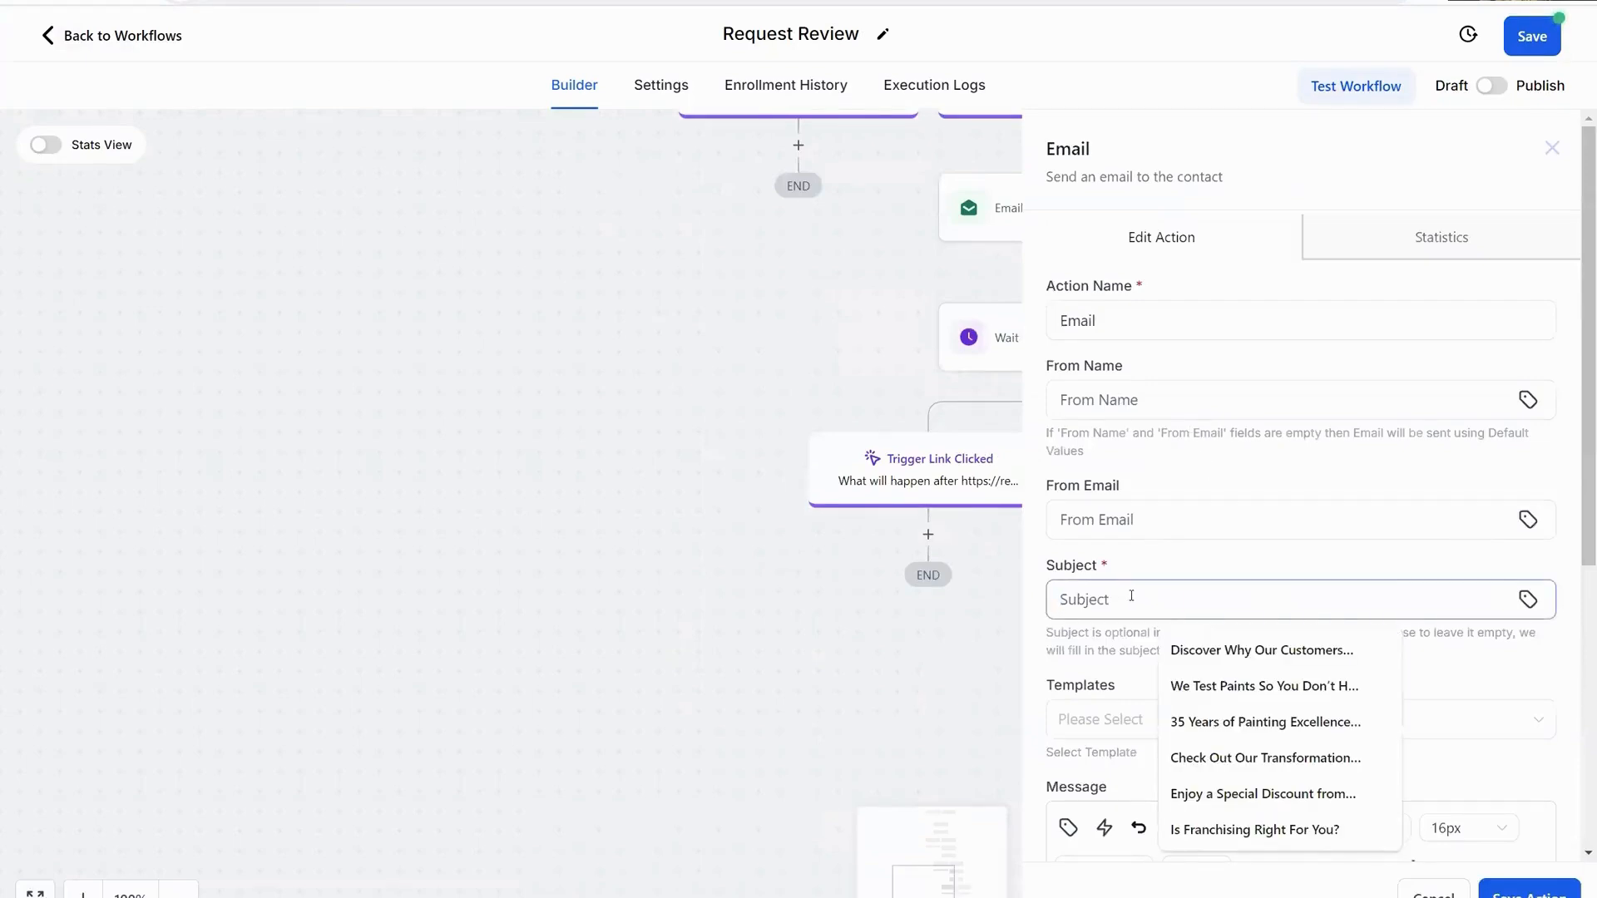
{"action": "type", "text": "One last reminder"}
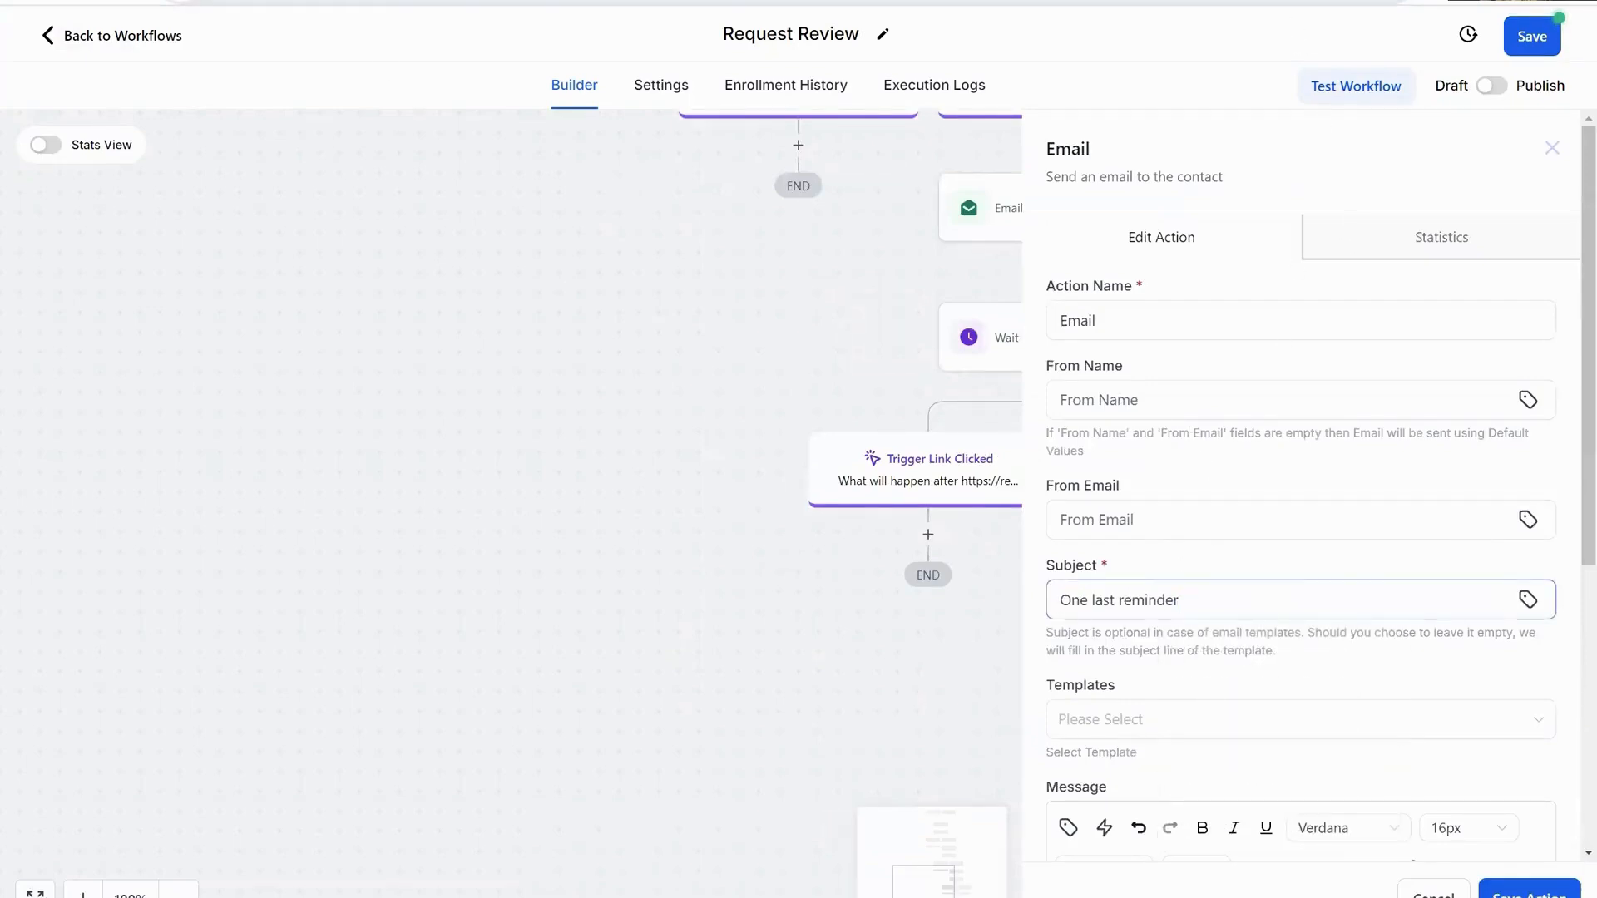
Copy the Email Three body, from 'Hi,' to '[signature]', in Google Docs
{"action": "key", "text": "ctrl+Tab"}
{"action": "scroll", "coordinate": [668, 386], "scroll_direction": "down", "scroll_amount": 4}
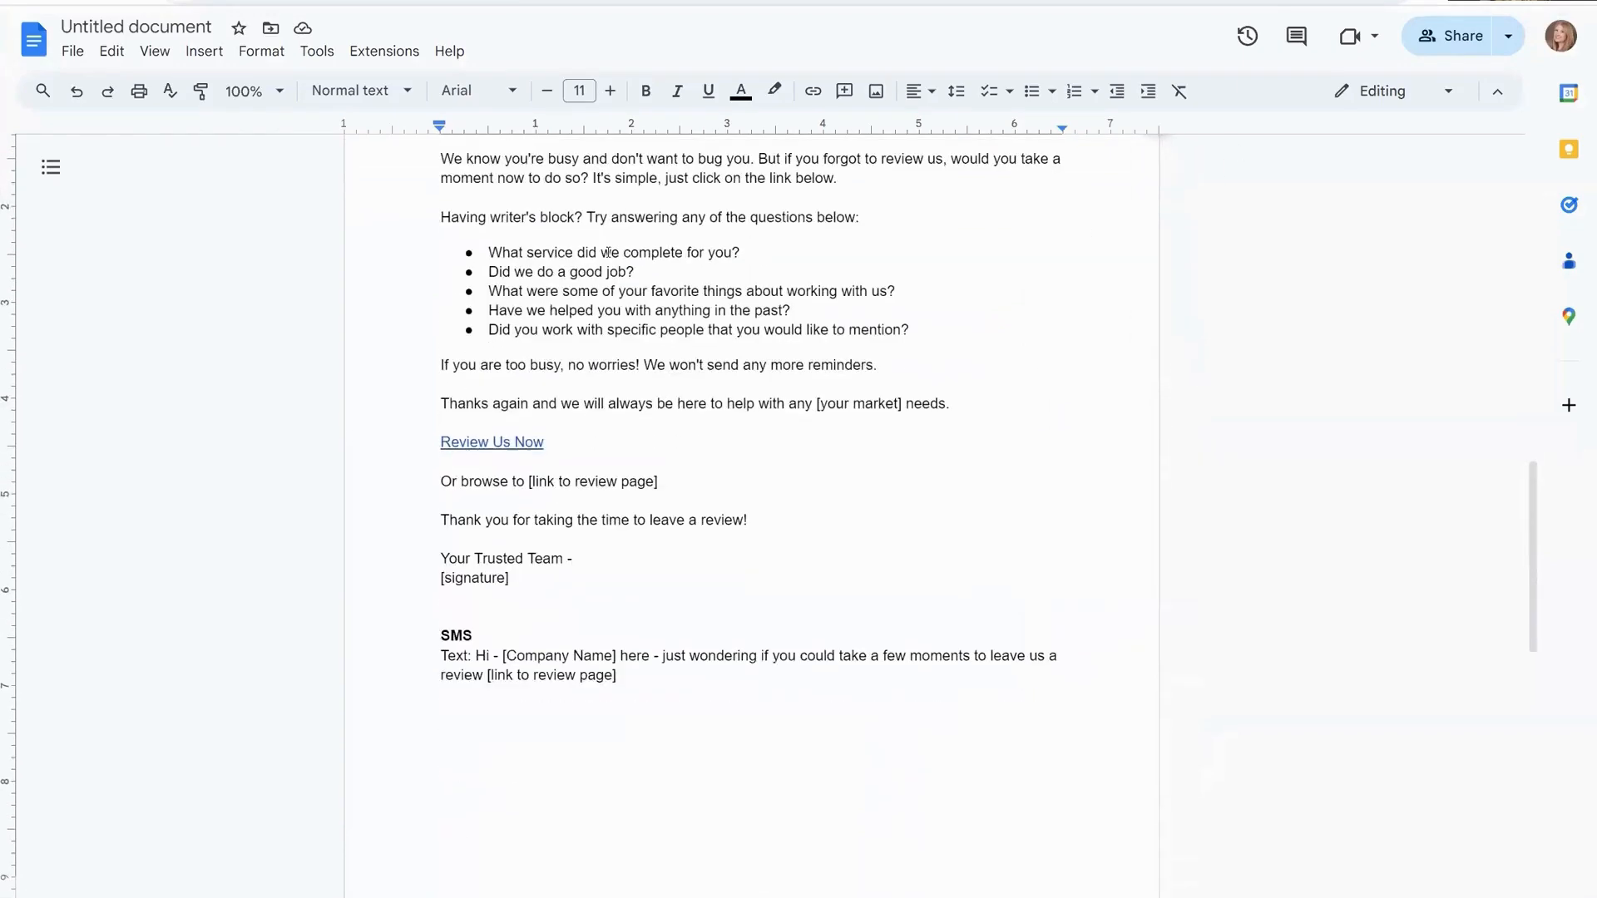
{"action": "scroll", "coordinate": [447, 214], "scroll_direction": "up", "scroll_amount": 1}
{"action": "mouse_move", "coordinate": [440, 215]}
{"action": "left_mouse_down"}
{"action": "mouse_move", "coordinate": [749, 516]}
{"action": "mouse_move", "coordinate": [665, 665]}
{"action": "left_mouse_up"}
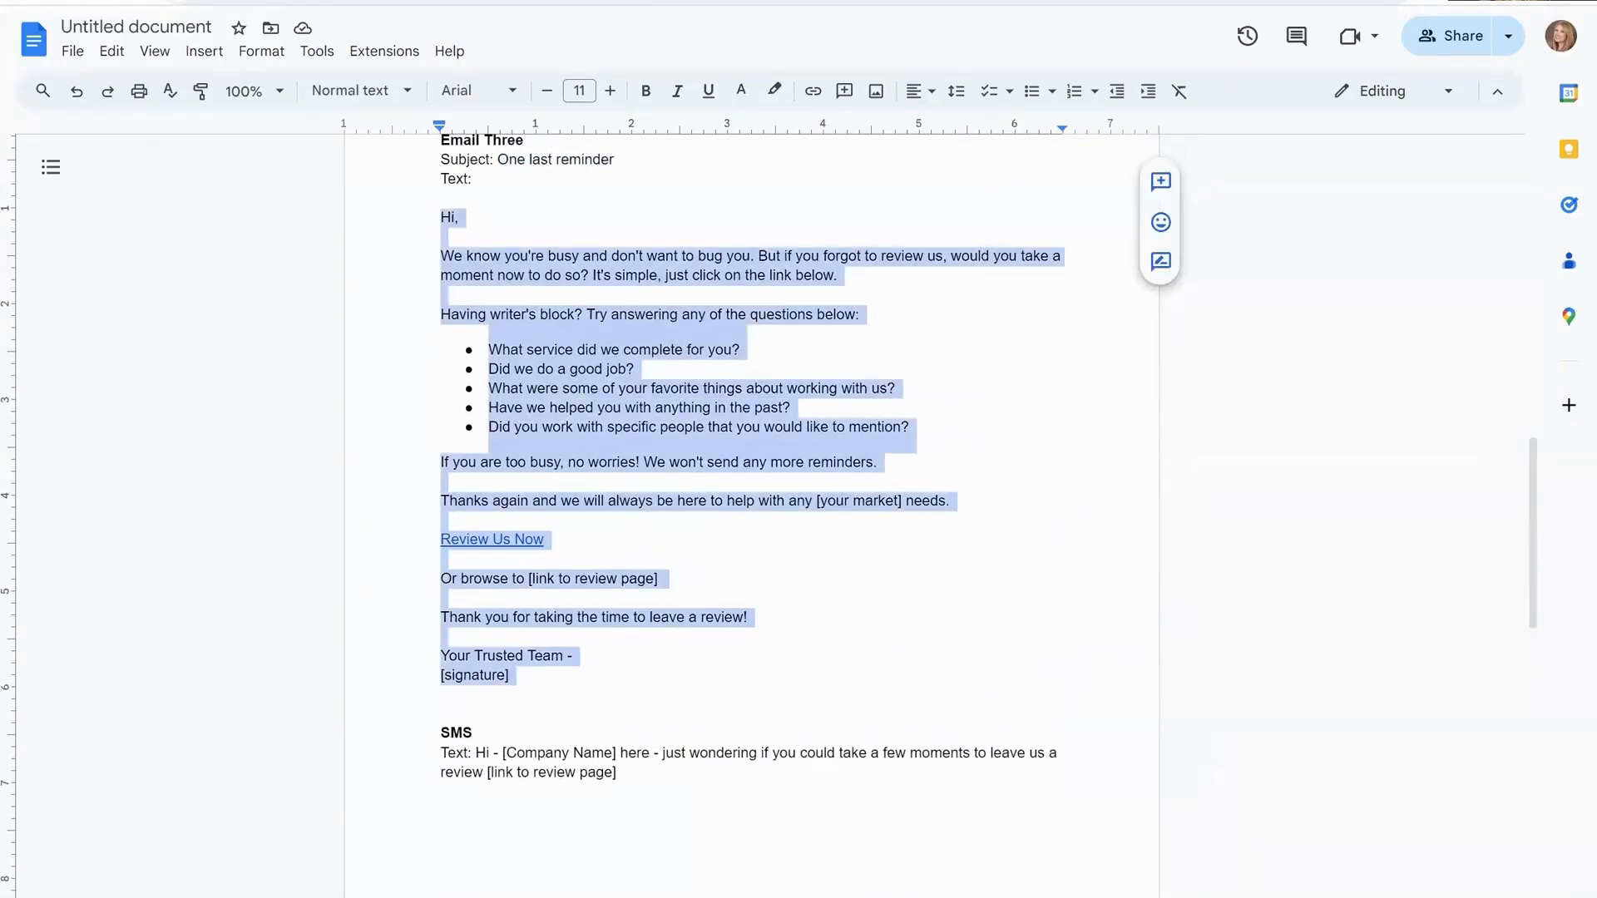
{"action": "key", "text": "ctrl+shift+Tab"}
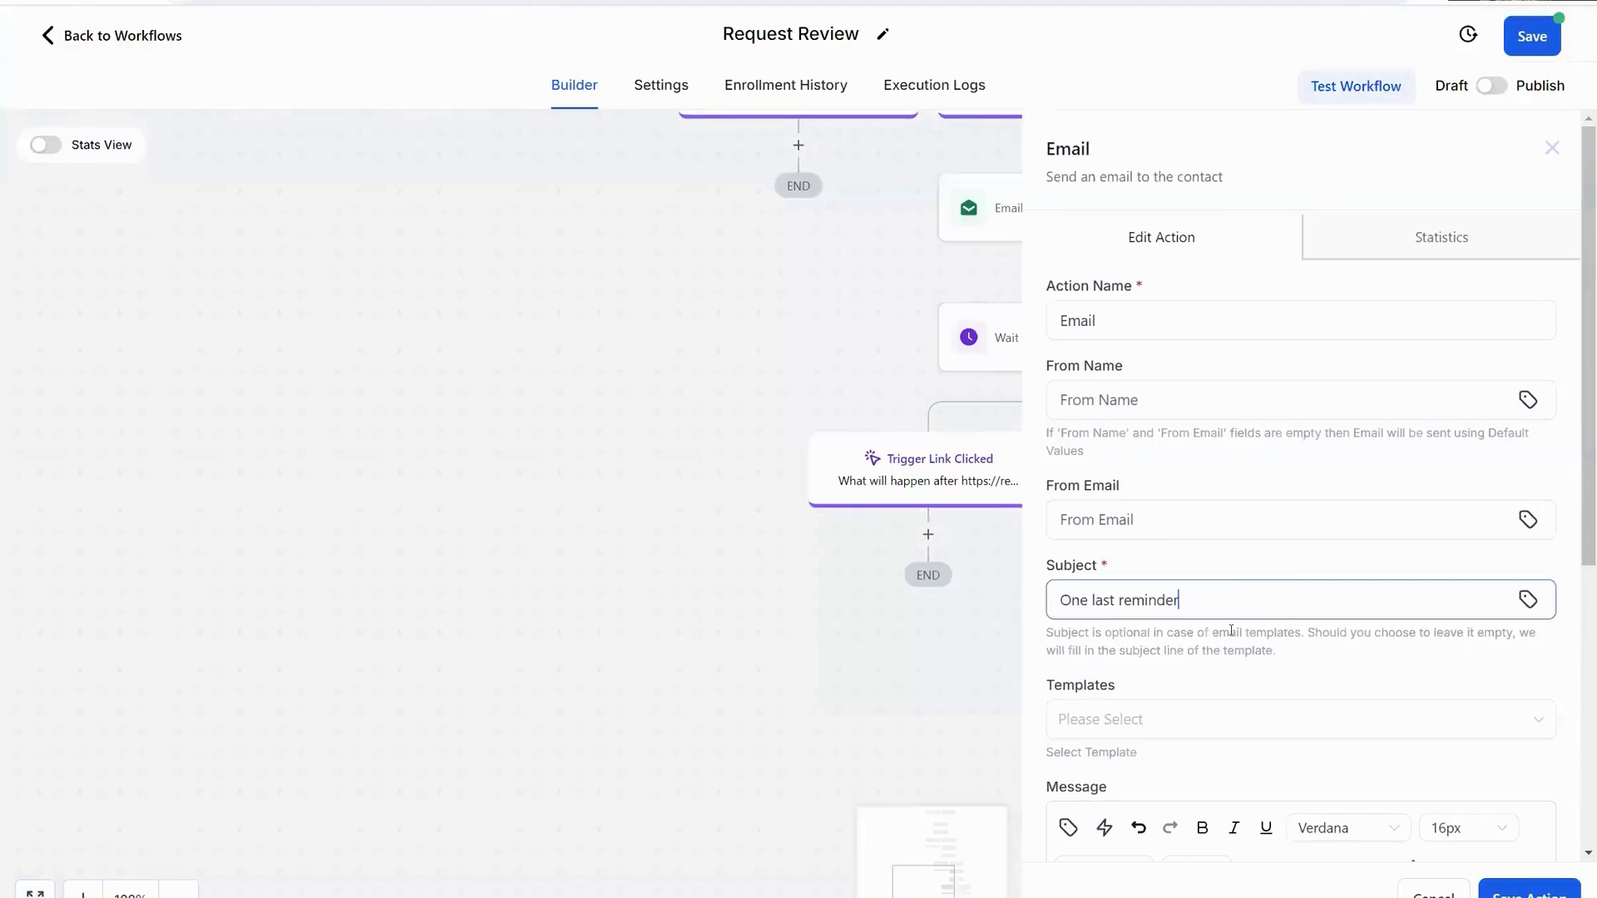
Paste the Email Three body into the message and remove the blank line under 'Hi,'
{"action": "scroll", "coordinate": [1206, 642], "scroll_direction": "down", "scroll_amount": 4}
{"action": "left_click", "coordinate": [1156, 682]}
{"action": "key", "text": "ctrl+v"}
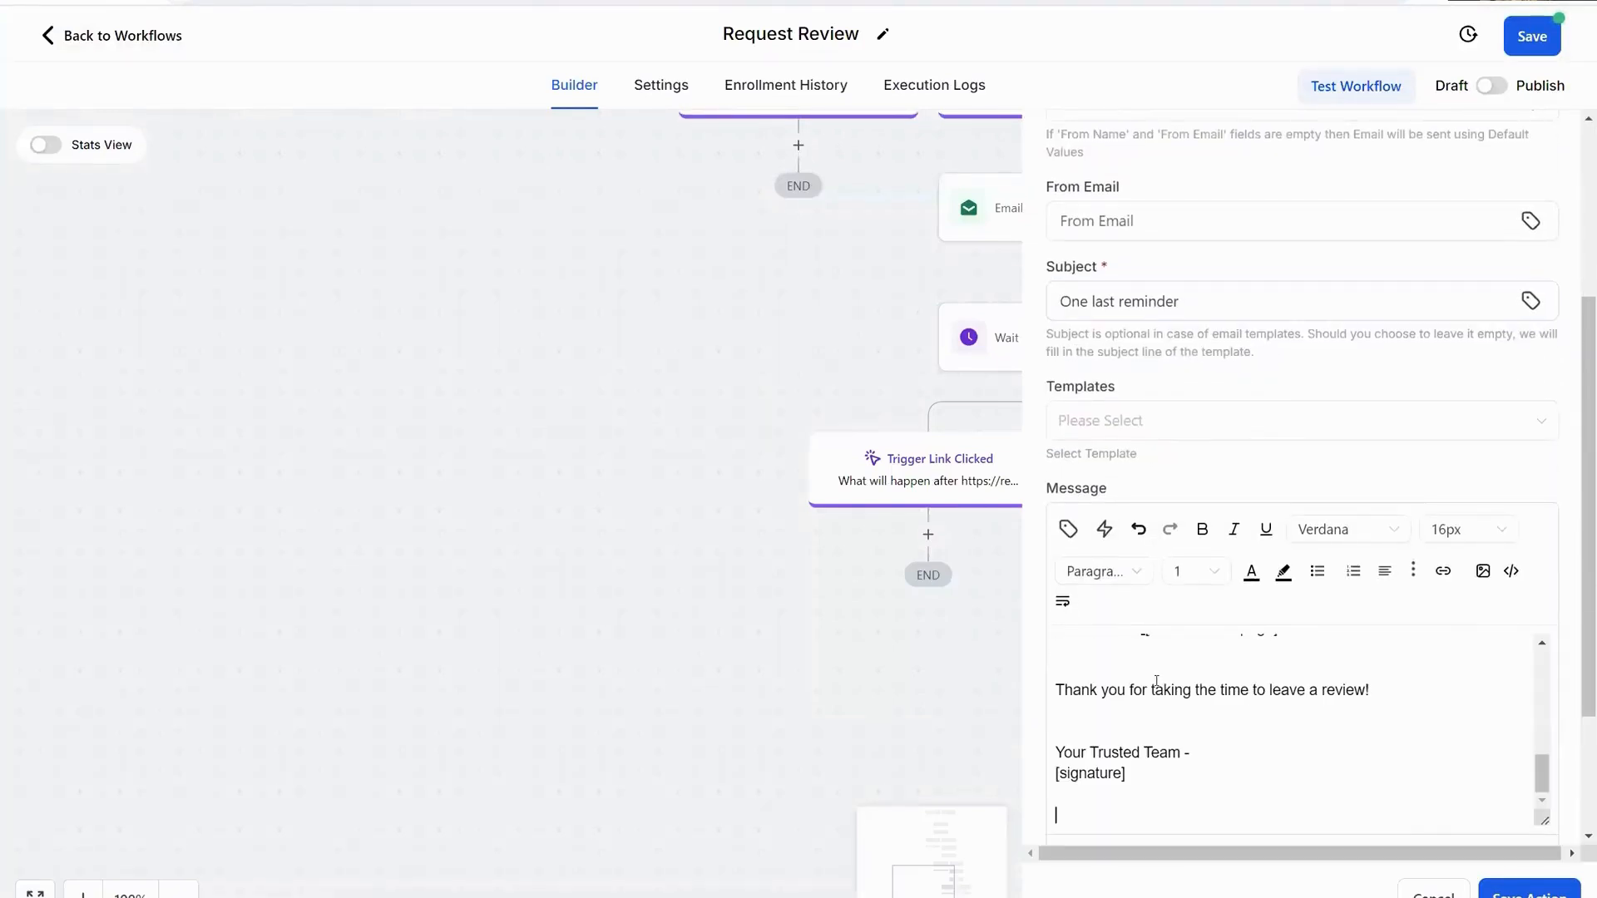
{"action": "scroll", "coordinate": [1156, 680], "scroll_direction": "up", "scroll_amount": 6}
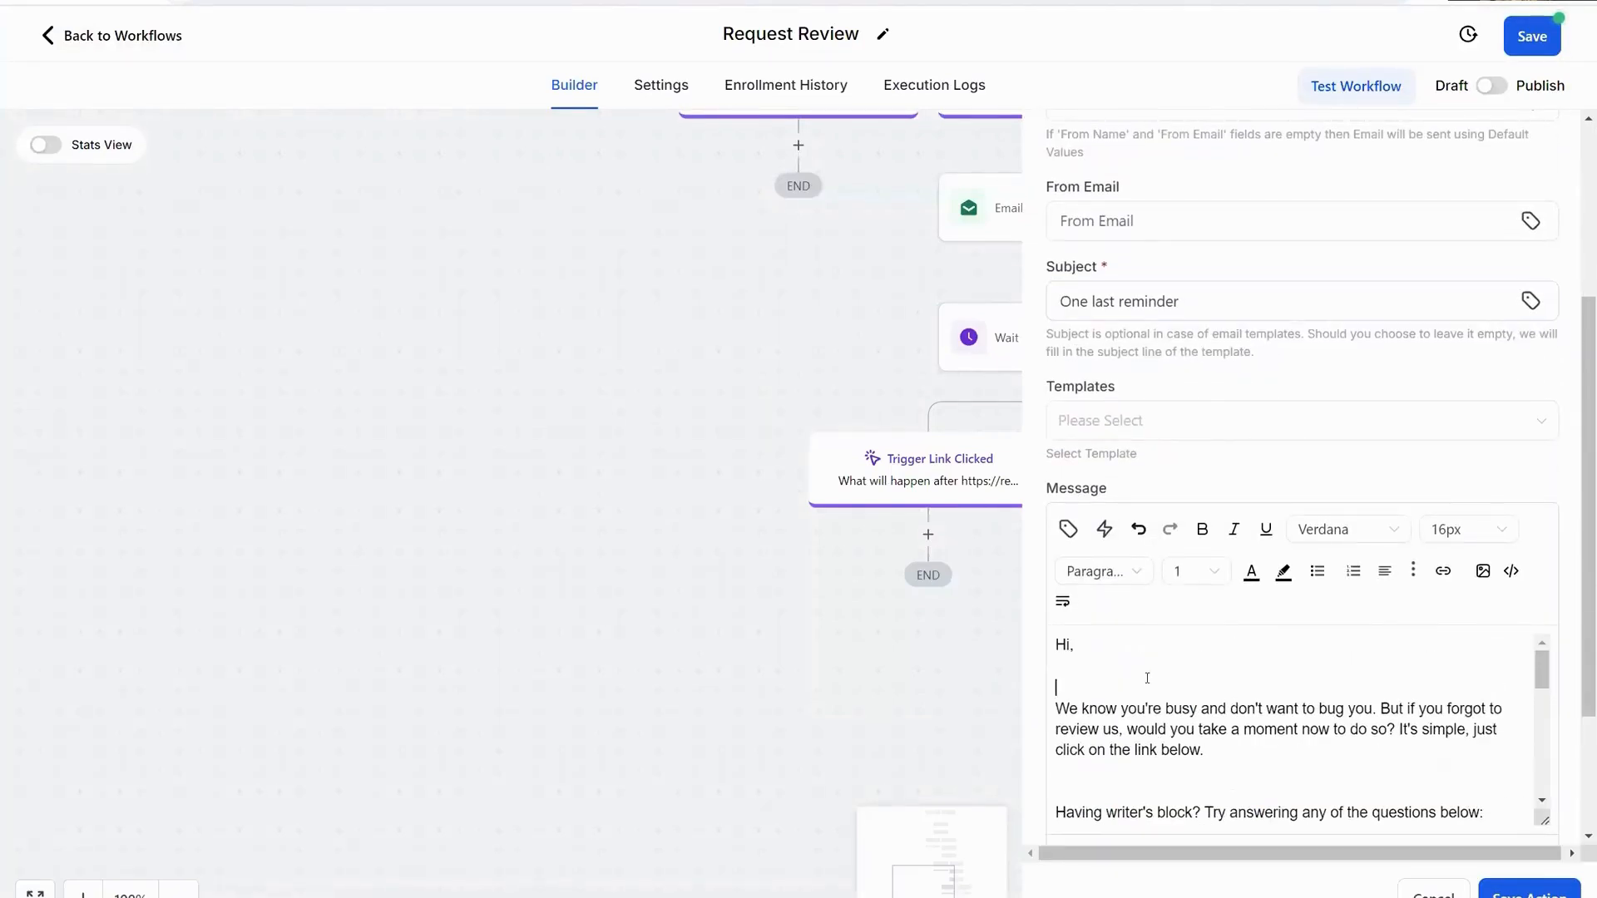
{"action": "key", "text": "BackSpace"}
Put a blank line above the 'If you are too busy' line and make that line bold
{"action": "scroll", "coordinate": [1268, 692], "scroll_direction": "down", "scroll_amount": 5}
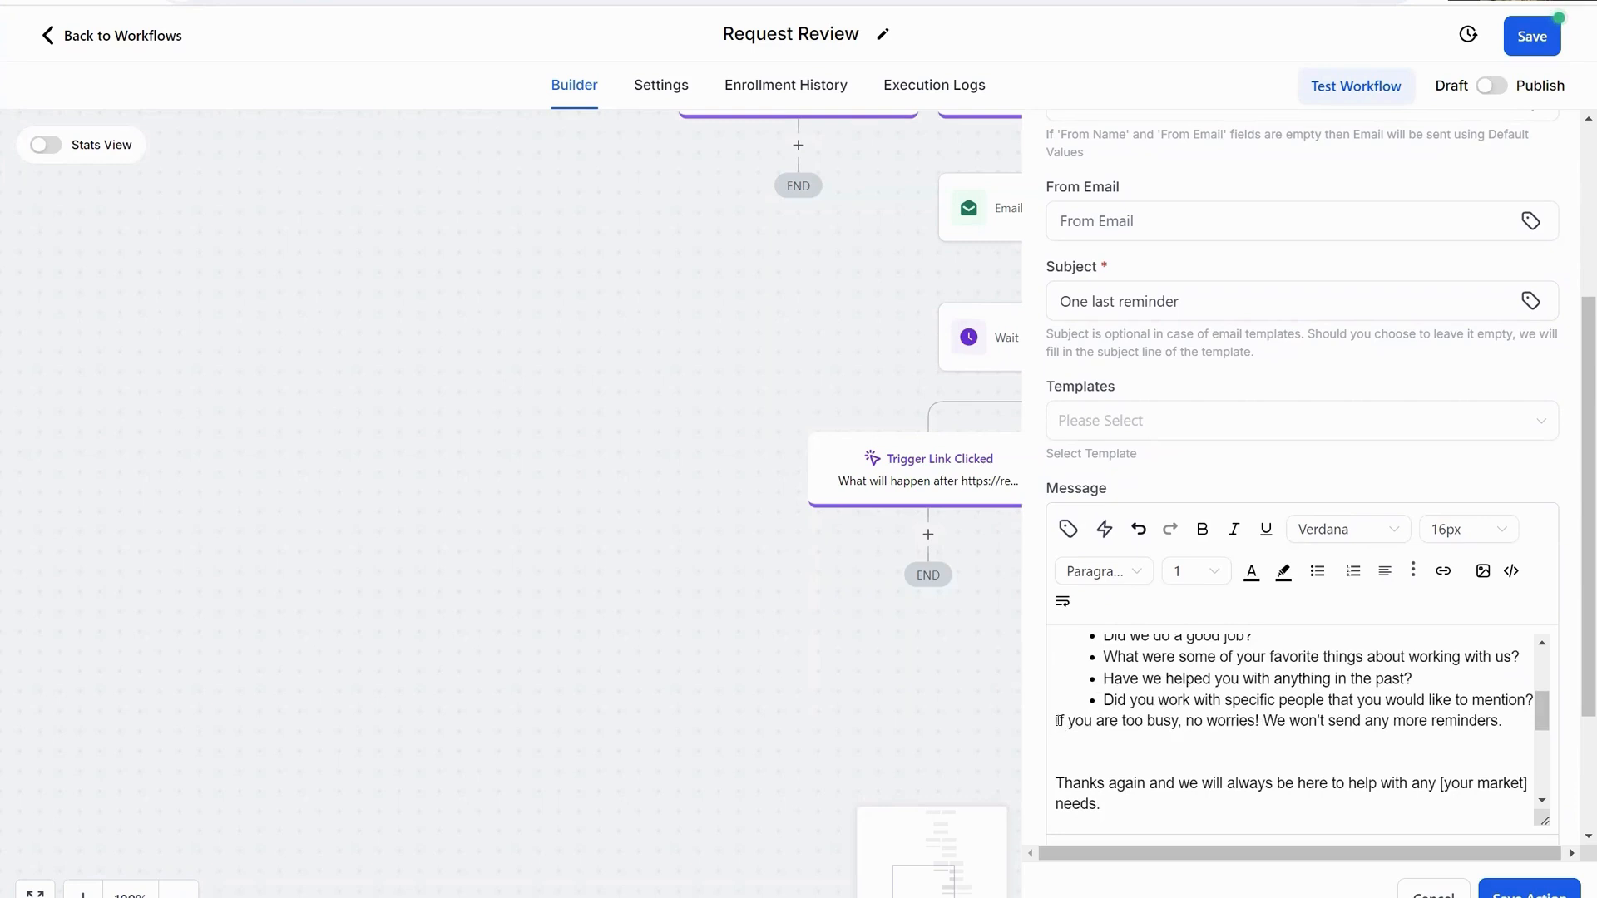
{"action": "left_click", "coordinate": [1059, 720]}
{"action": "key", "text": "Return"}
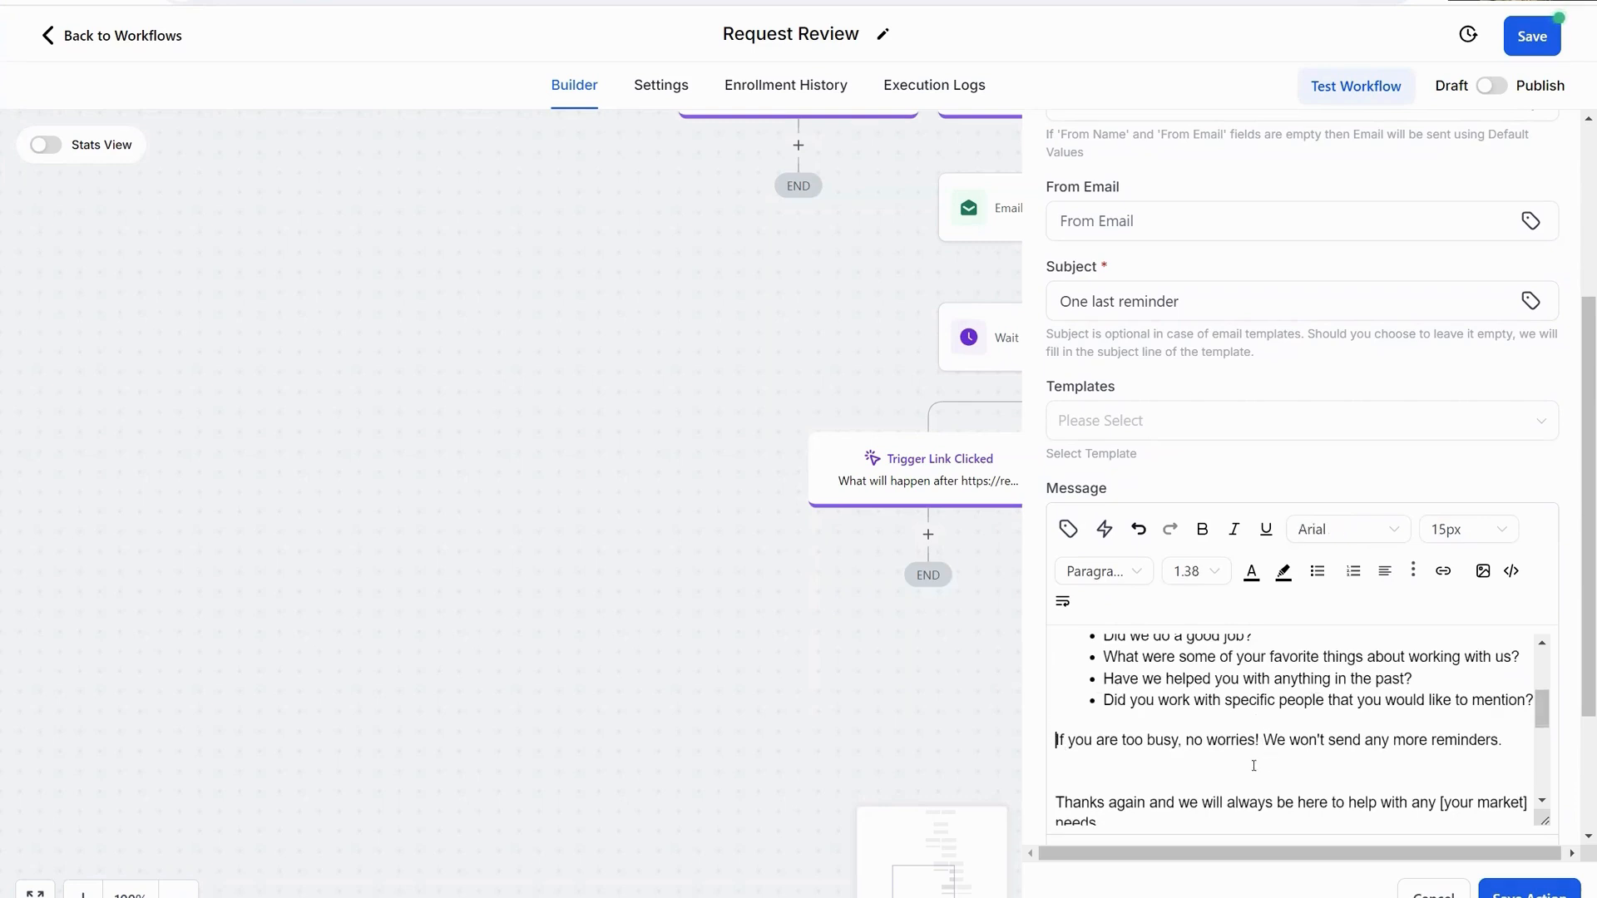
{"action": "left_click_drag", "start_coordinate": [1502, 740], "coordinate": [1052, 752]}
{"action": "key", "text": "ctrl+b"}
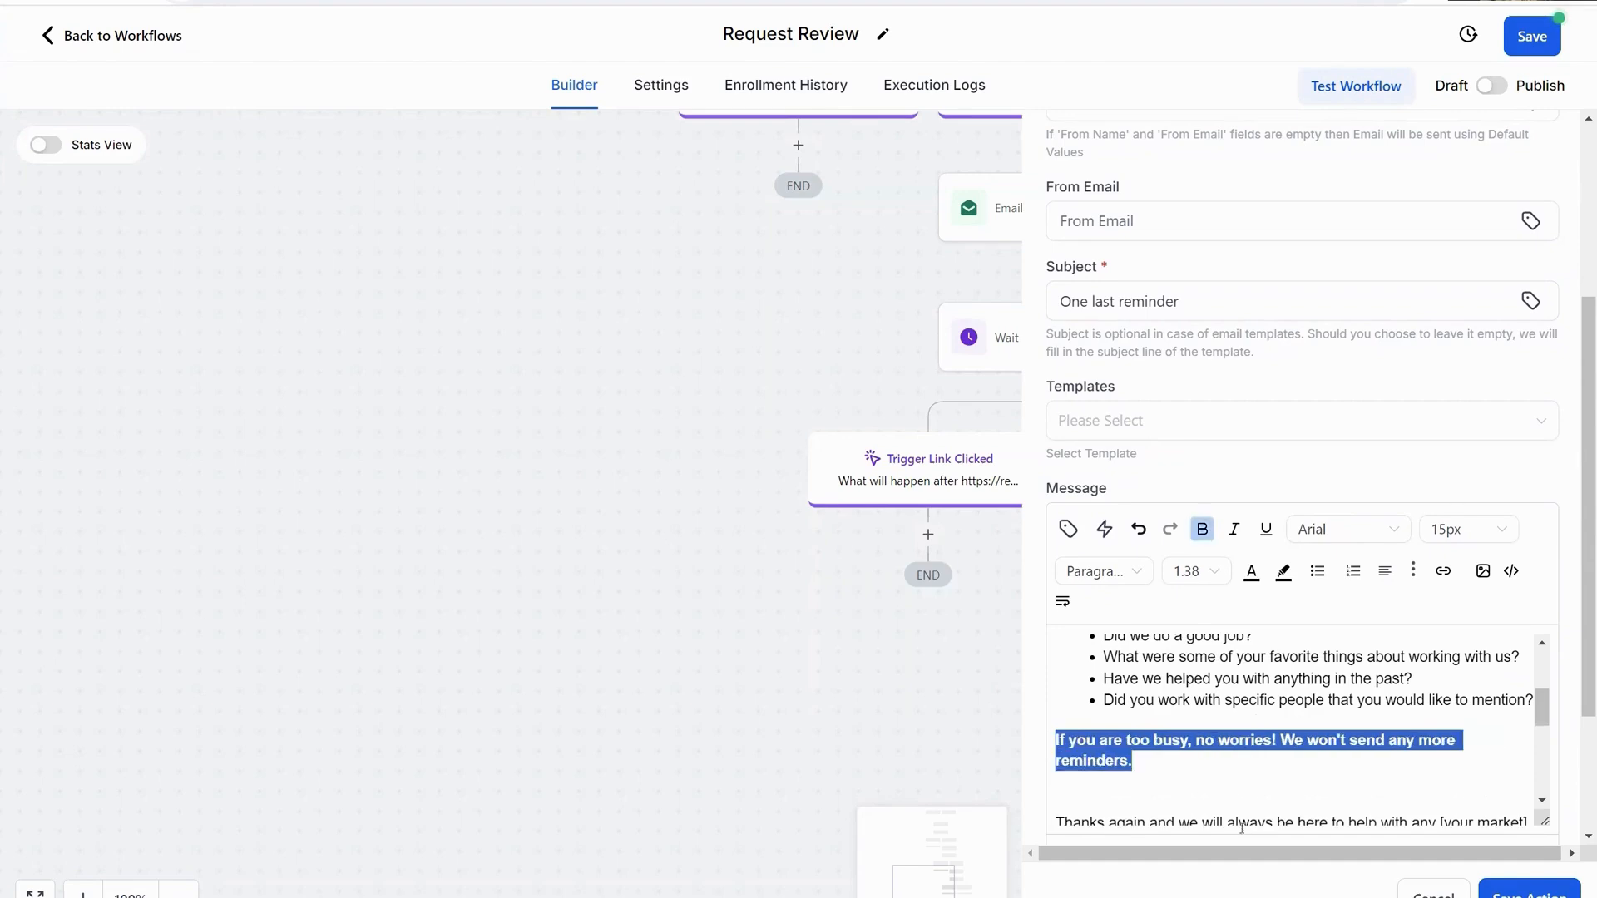
{"action": "left_click", "coordinate": [1223, 777]}
Delete the pasted 'Review Us Now' text from the message
{"action": "scroll", "coordinate": [1245, 756], "scroll_direction": "down", "scroll_amount": 2}
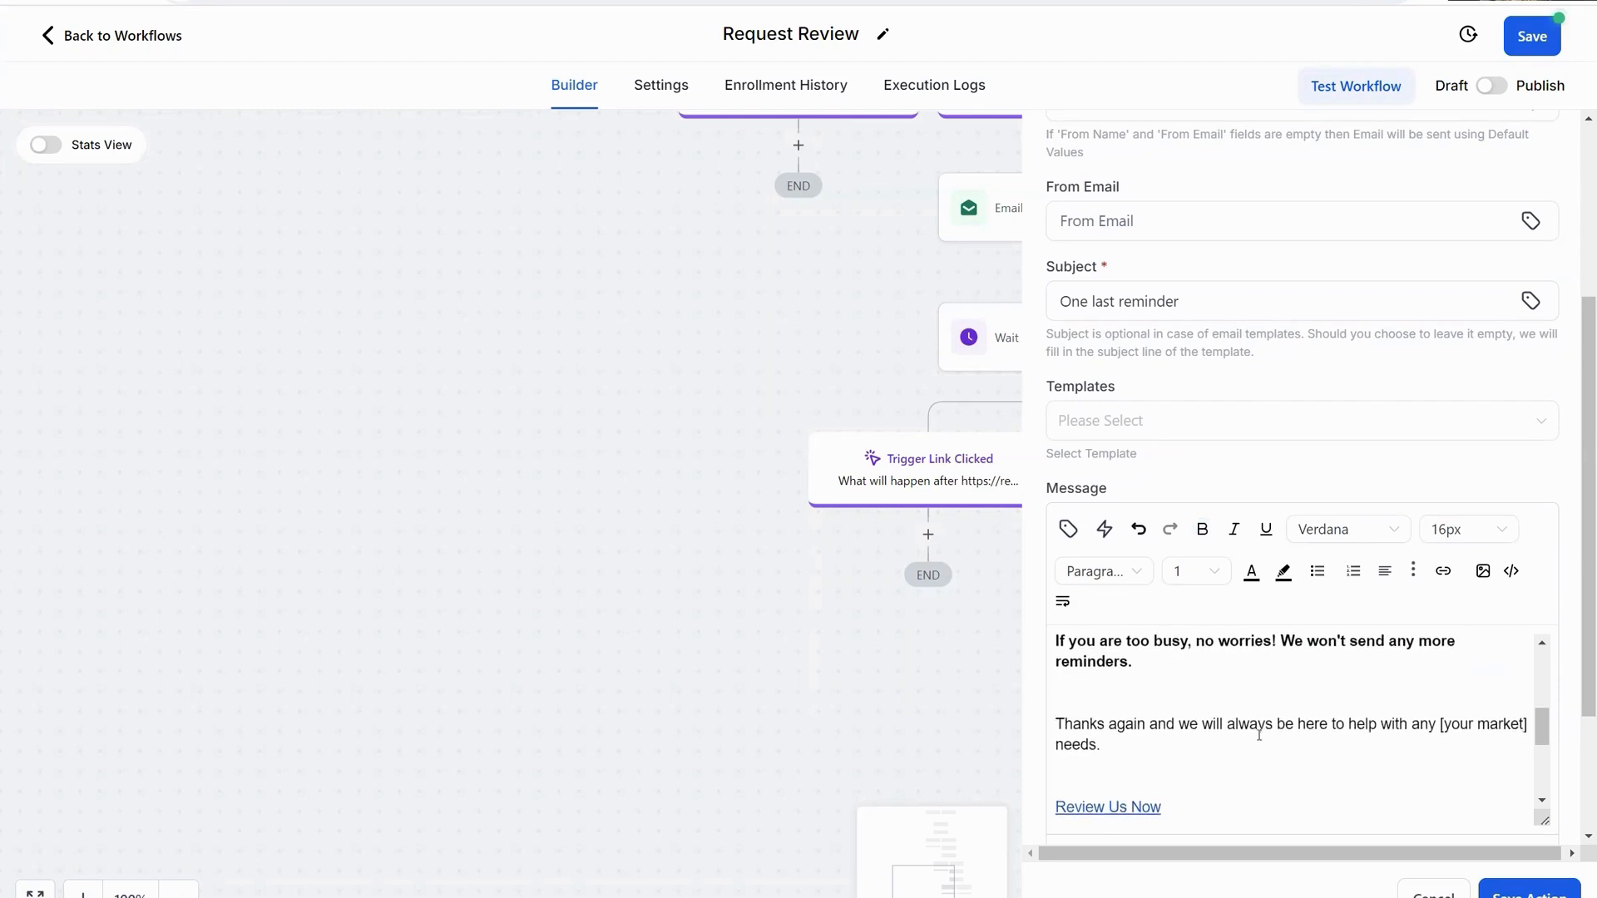
{"action": "scroll", "coordinate": [1260, 734], "scroll_direction": "down", "scroll_amount": 1}
{"action": "left_click", "coordinate": [1198, 713]}
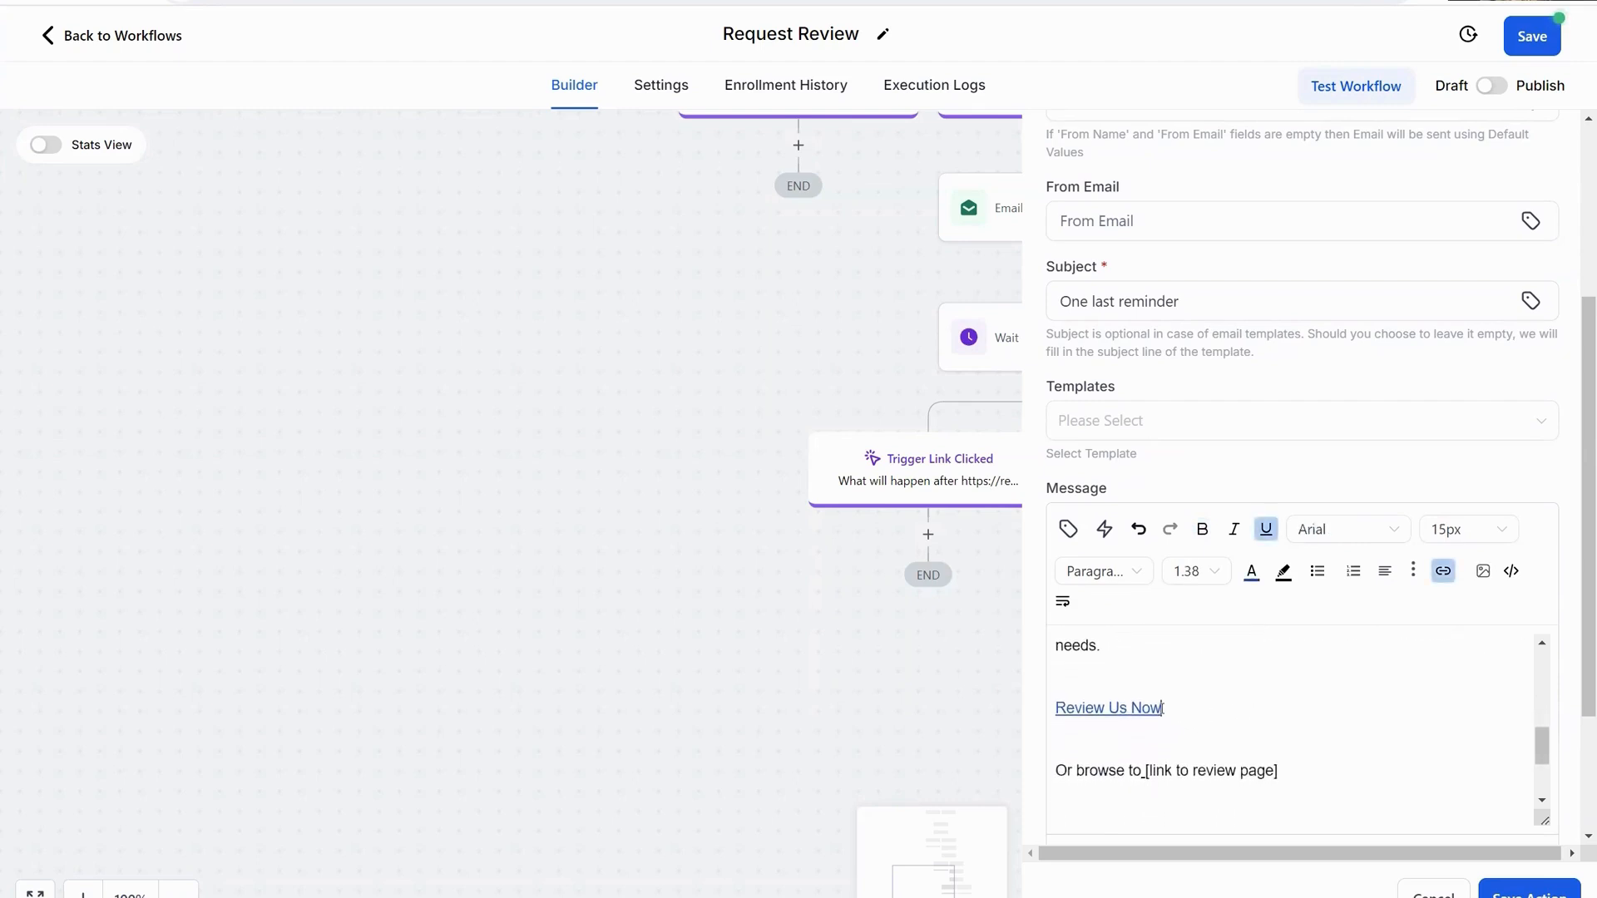
{"action": "left_click_drag", "start_coordinate": [1164, 707], "coordinate": [1041, 719]}
{"action": "key", "text": "BackSpace"}
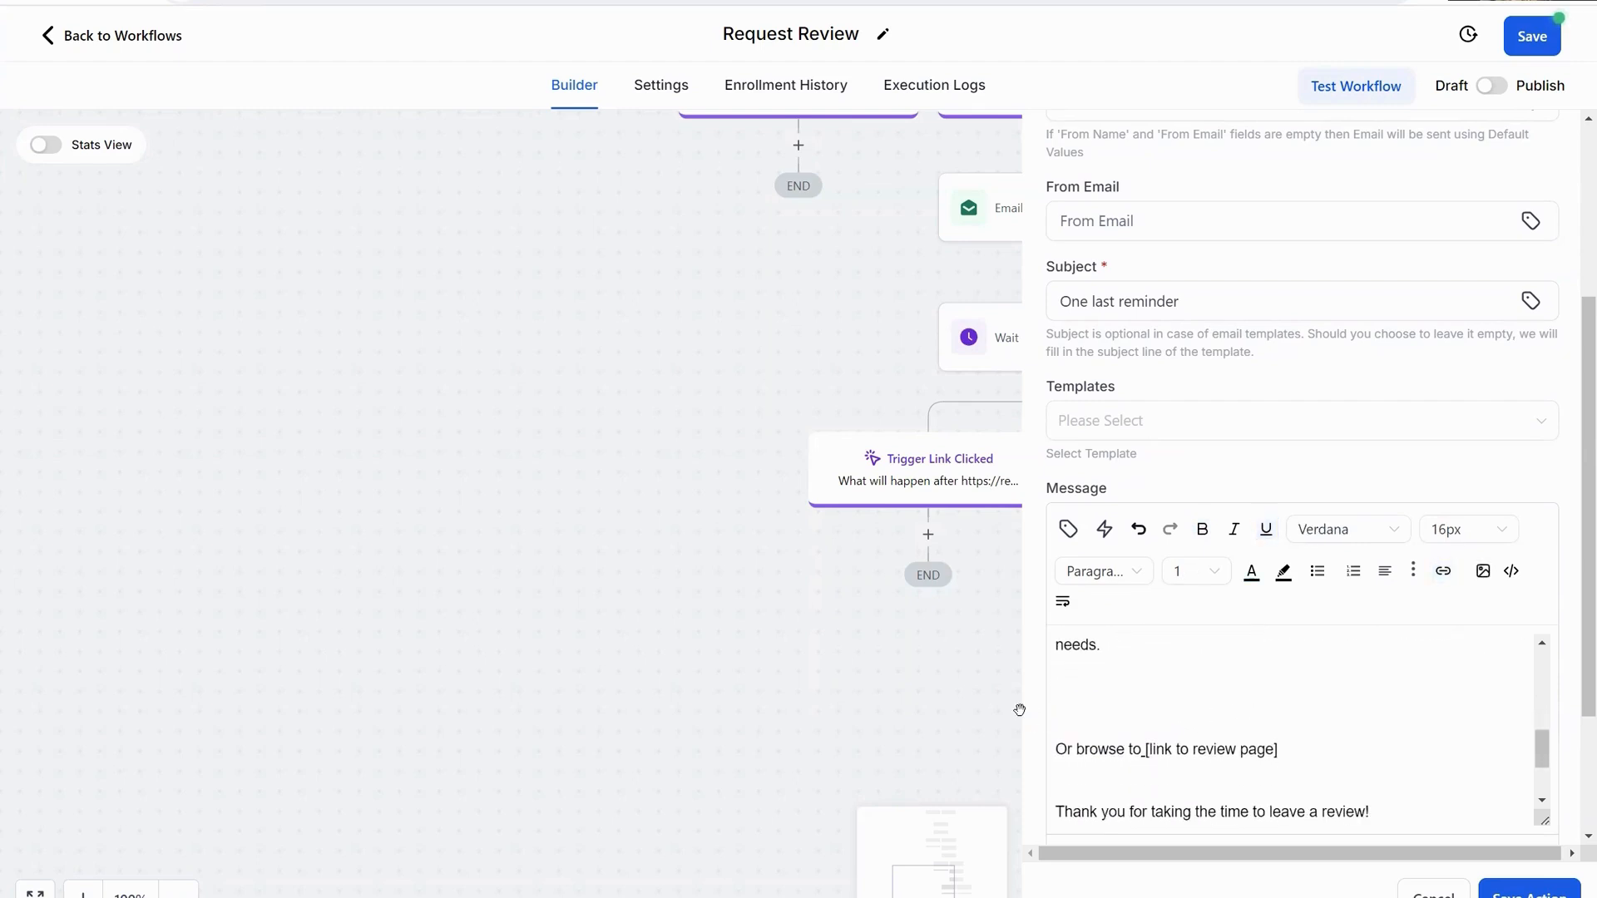
Insert the Request Reviews trigger link with display text 'Review Us Now', opening in a new window
{"action": "left_click", "coordinate": [1445, 571]}
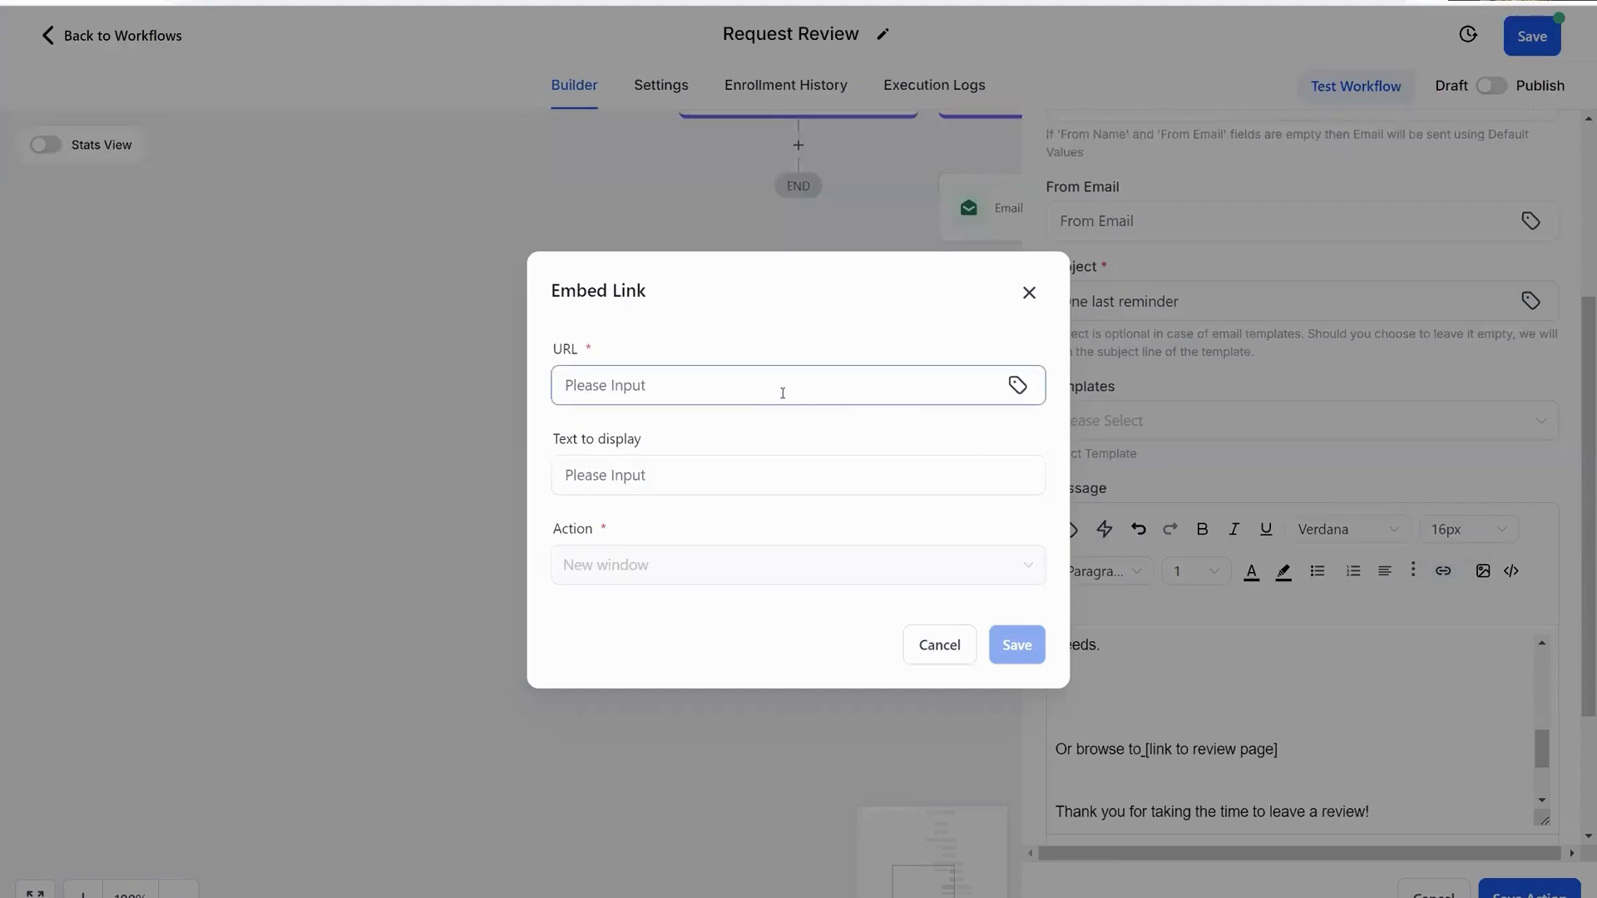
{"action": "left_click", "coordinate": [1018, 386]}
{"action": "left_click", "coordinate": [1006, 341]}
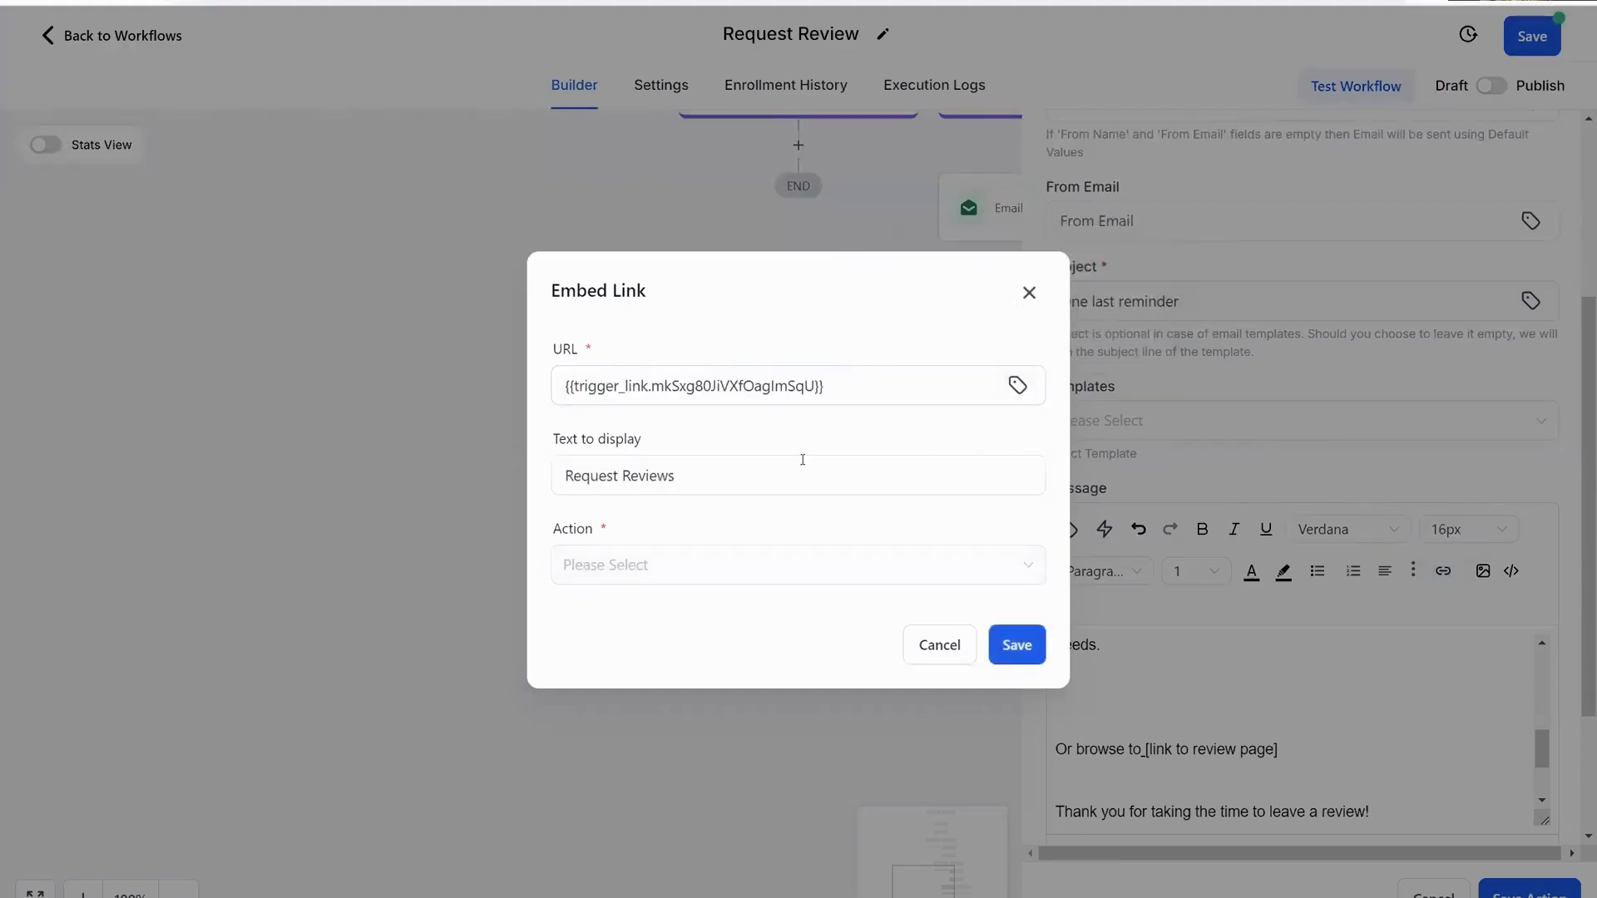
{"action": "left_click", "coordinate": [801, 459]}
{"action": "key", "text": "ctrl+shift+Left"}
{"action": "key", "text": "ctrl+shift+Left"}
{"action": "type", "text": "Revie"}
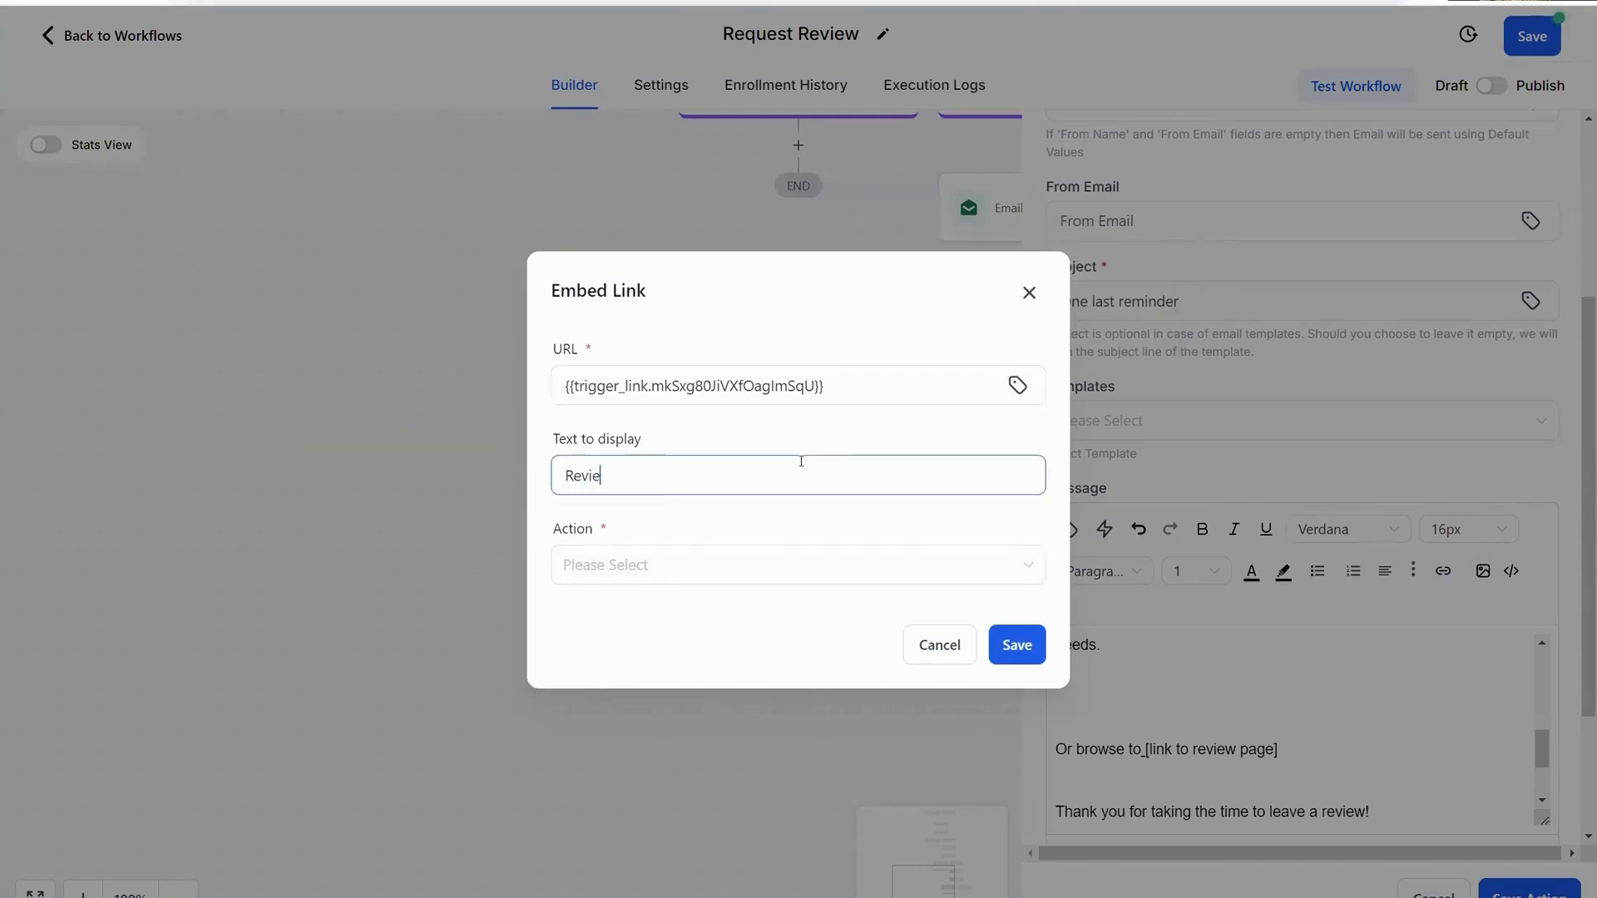
{"action": "type", "text": "w Us Now"}
{"action": "left_click", "coordinate": [788, 566]}
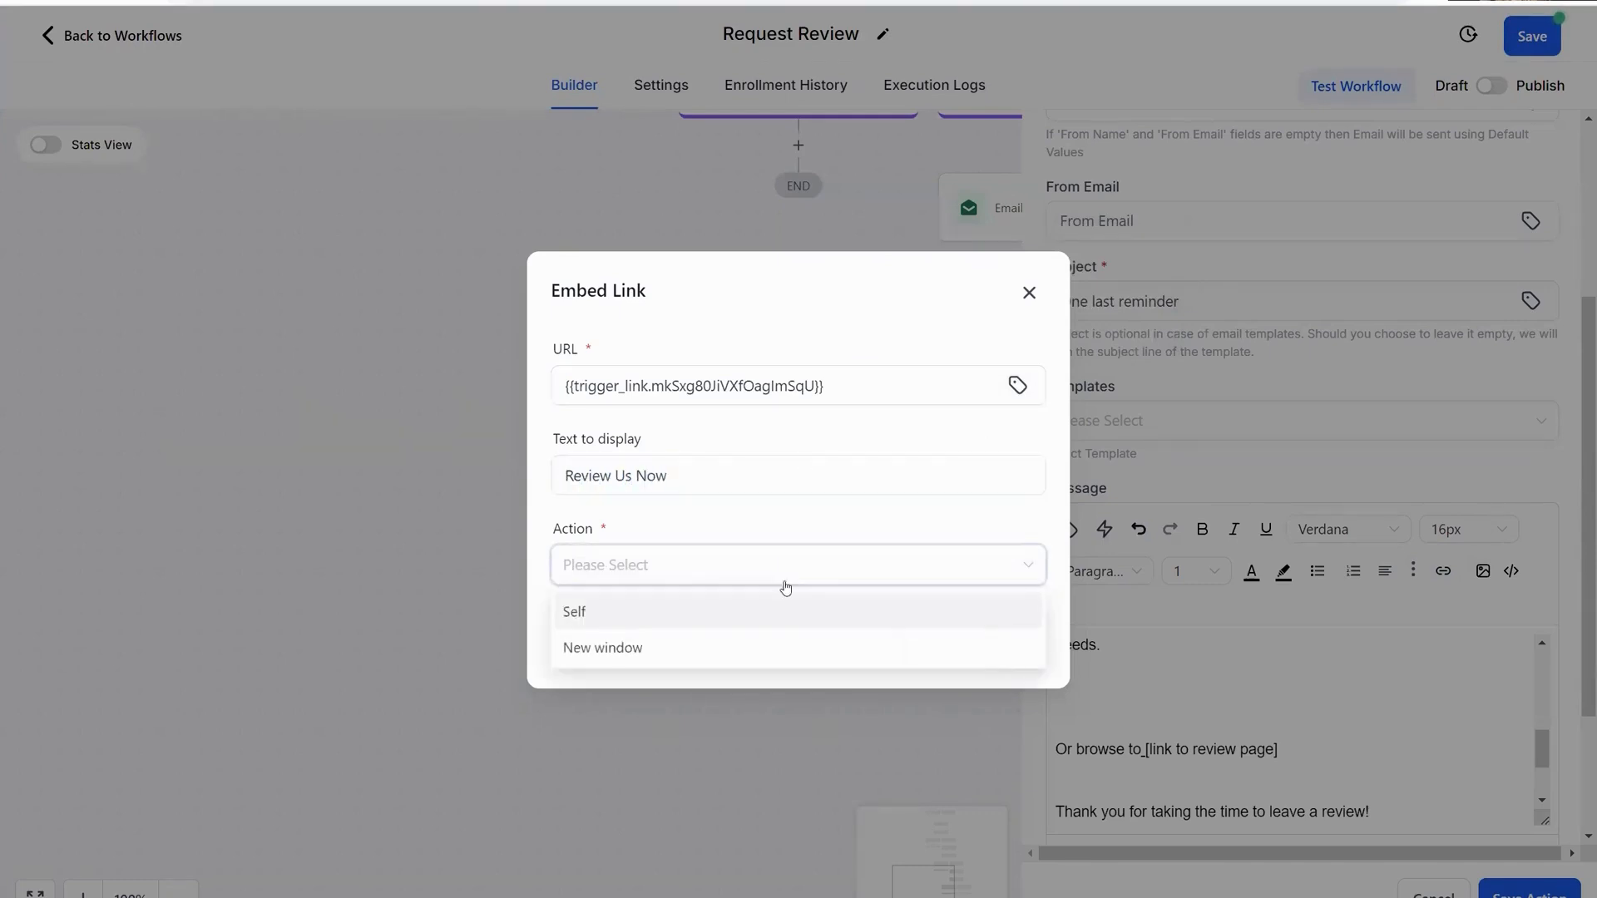
{"action": "left_click", "coordinate": [777, 648]}
{"action": "left_click", "coordinate": [1016, 648]}
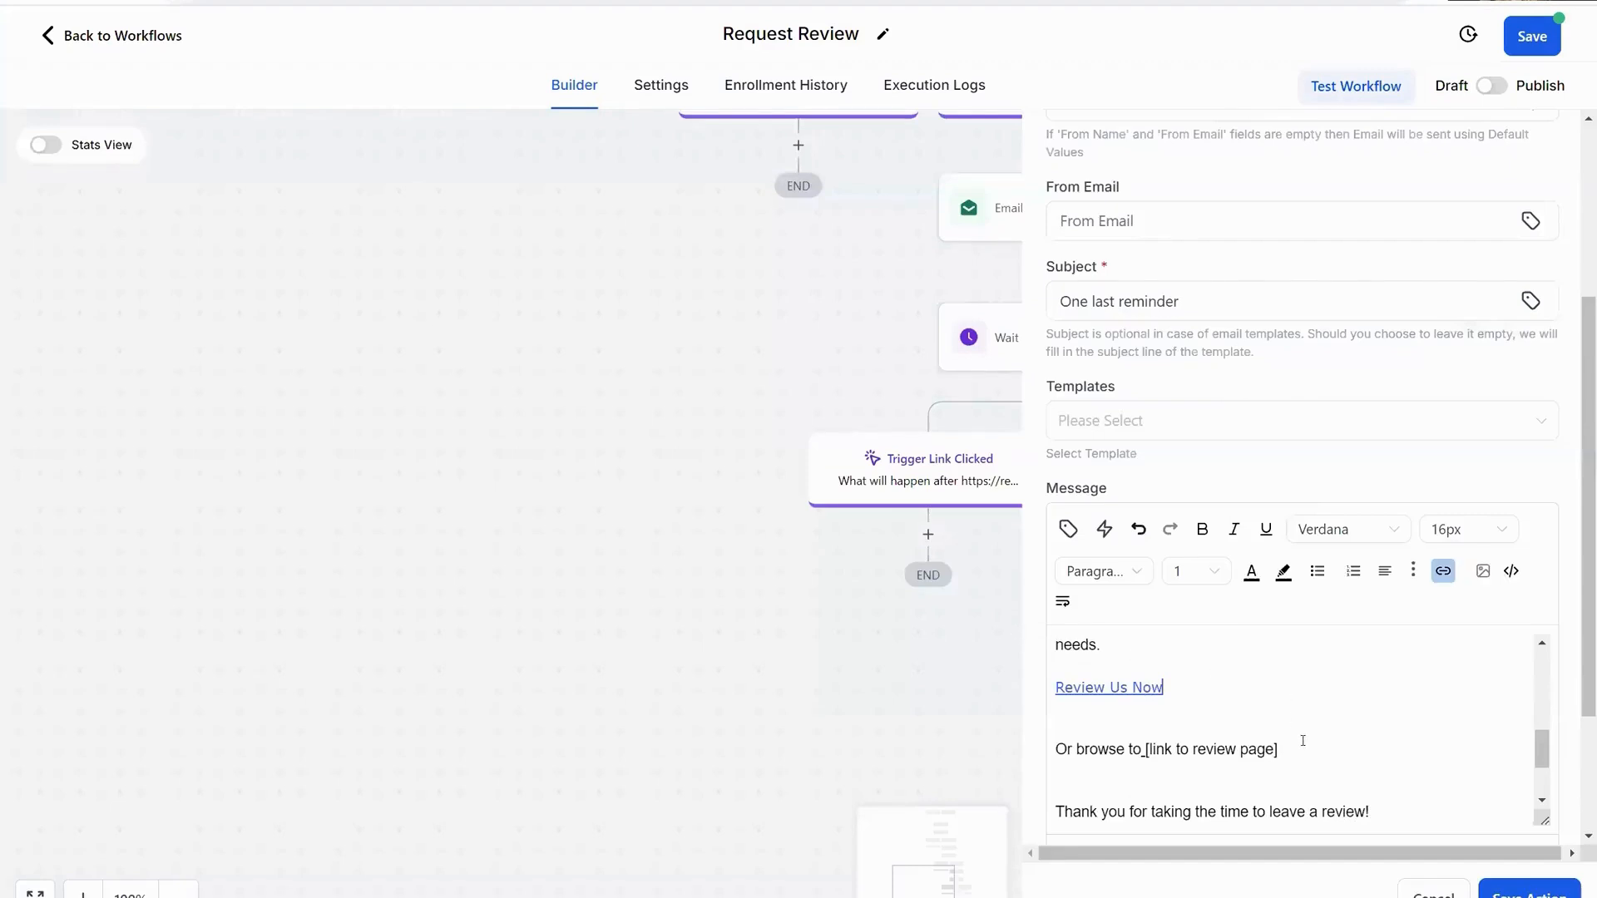
Replace the review-page placeholder with the review-page URL trigger link in a new window, then save the email
{"action": "left_click_drag", "start_coordinate": [1283, 748], "coordinate": [1134, 749]}
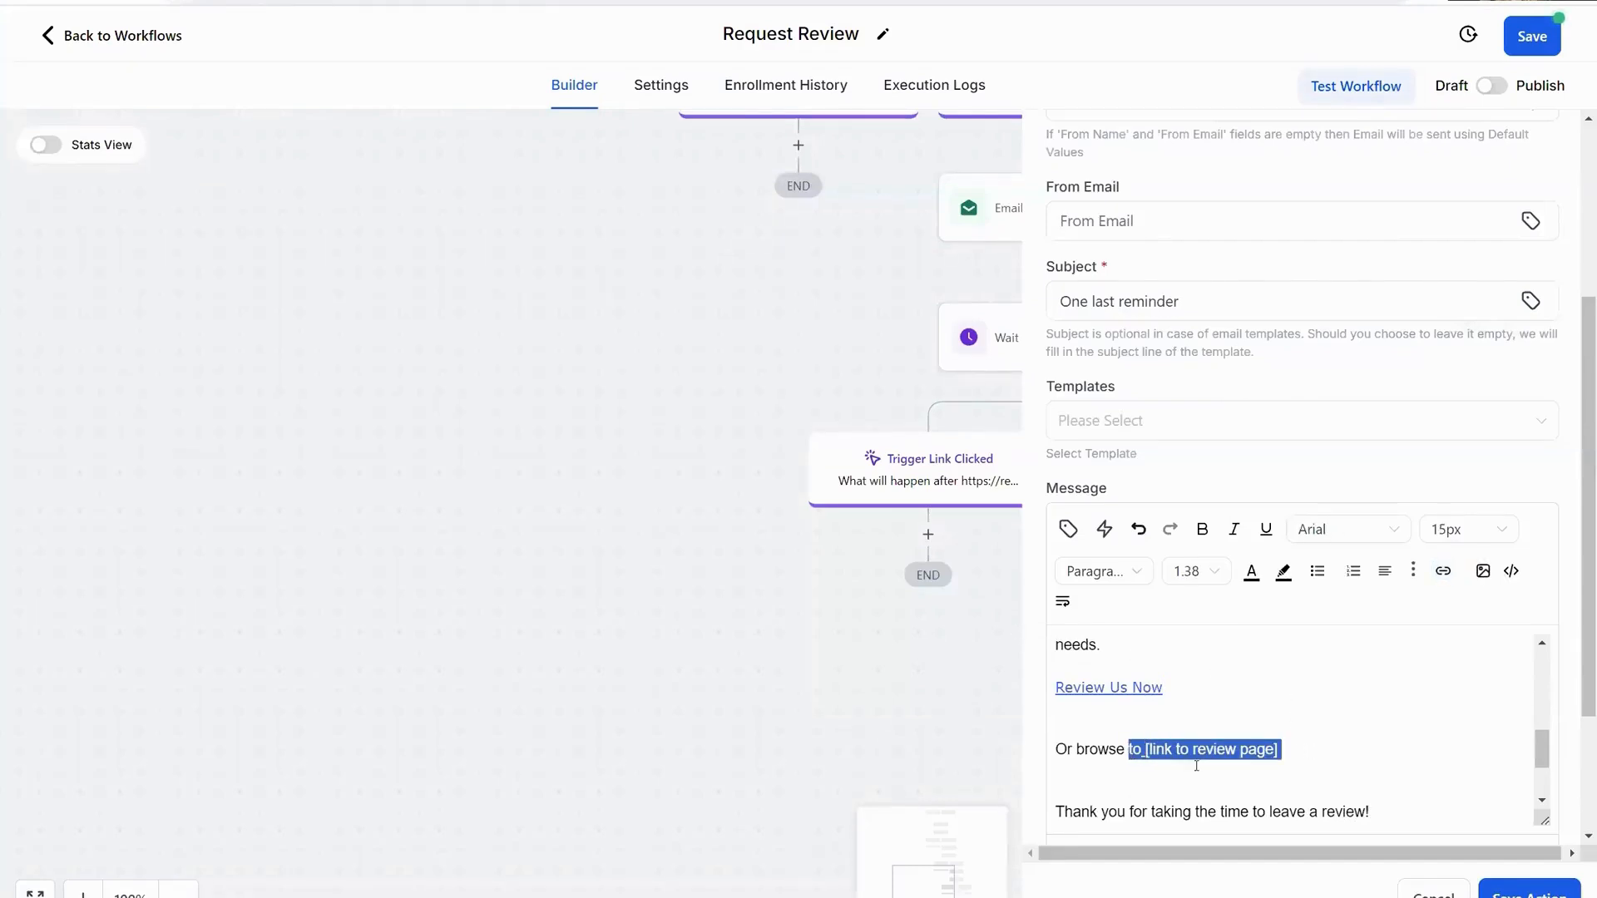
{"action": "type", "text": "to"}
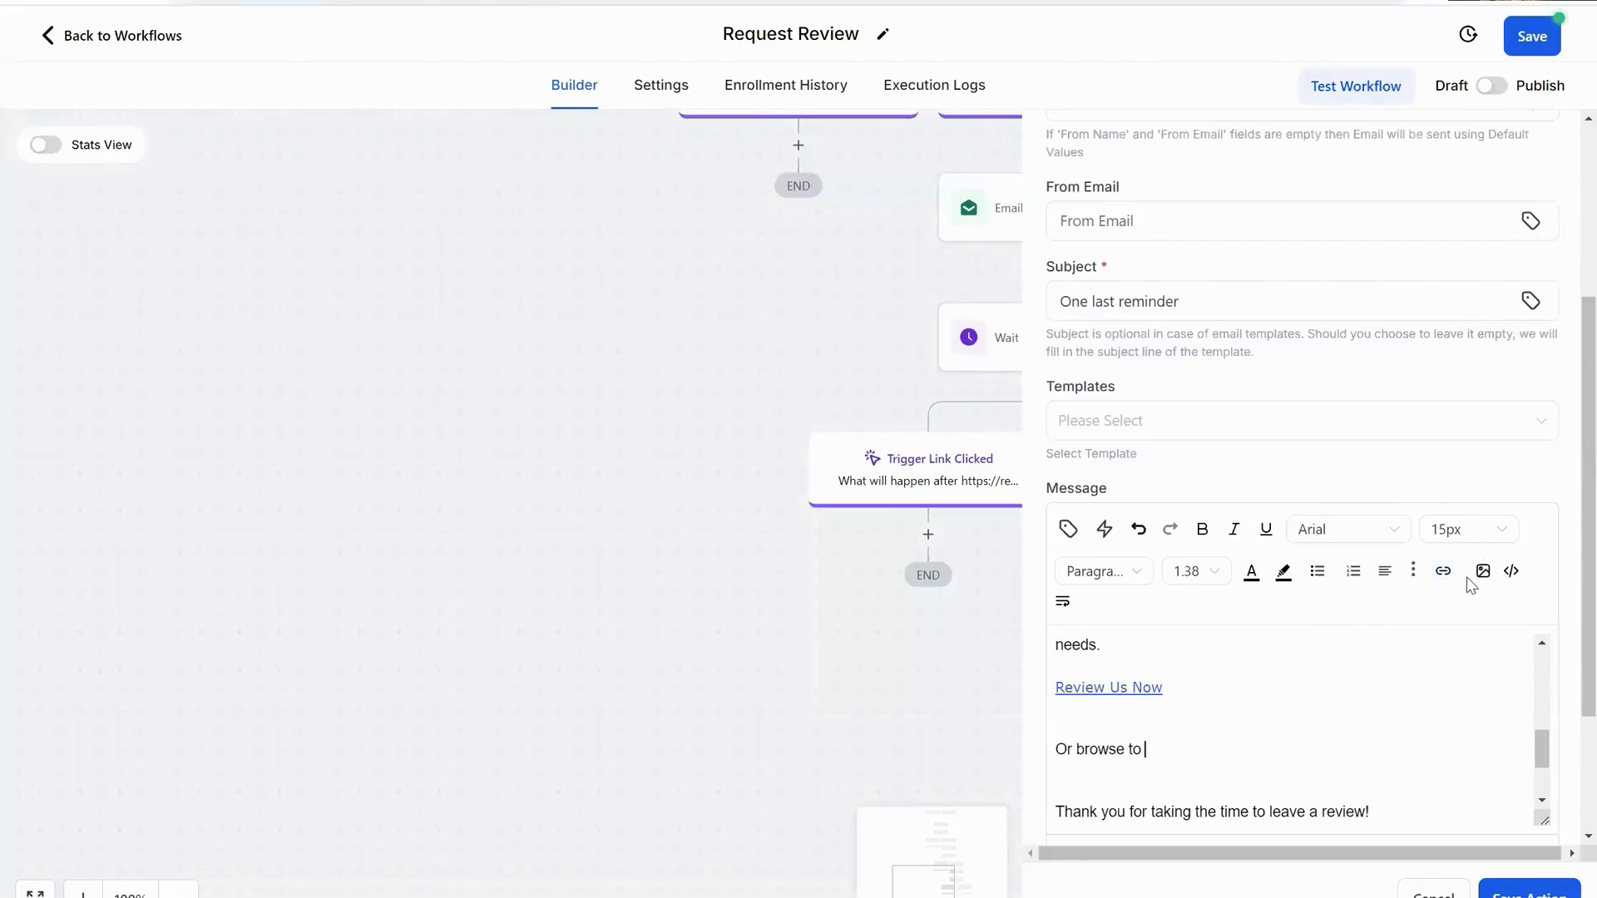
{"action": "left_click", "coordinate": [1443, 571]}
{"action": "left_click", "coordinate": [1029, 385]}
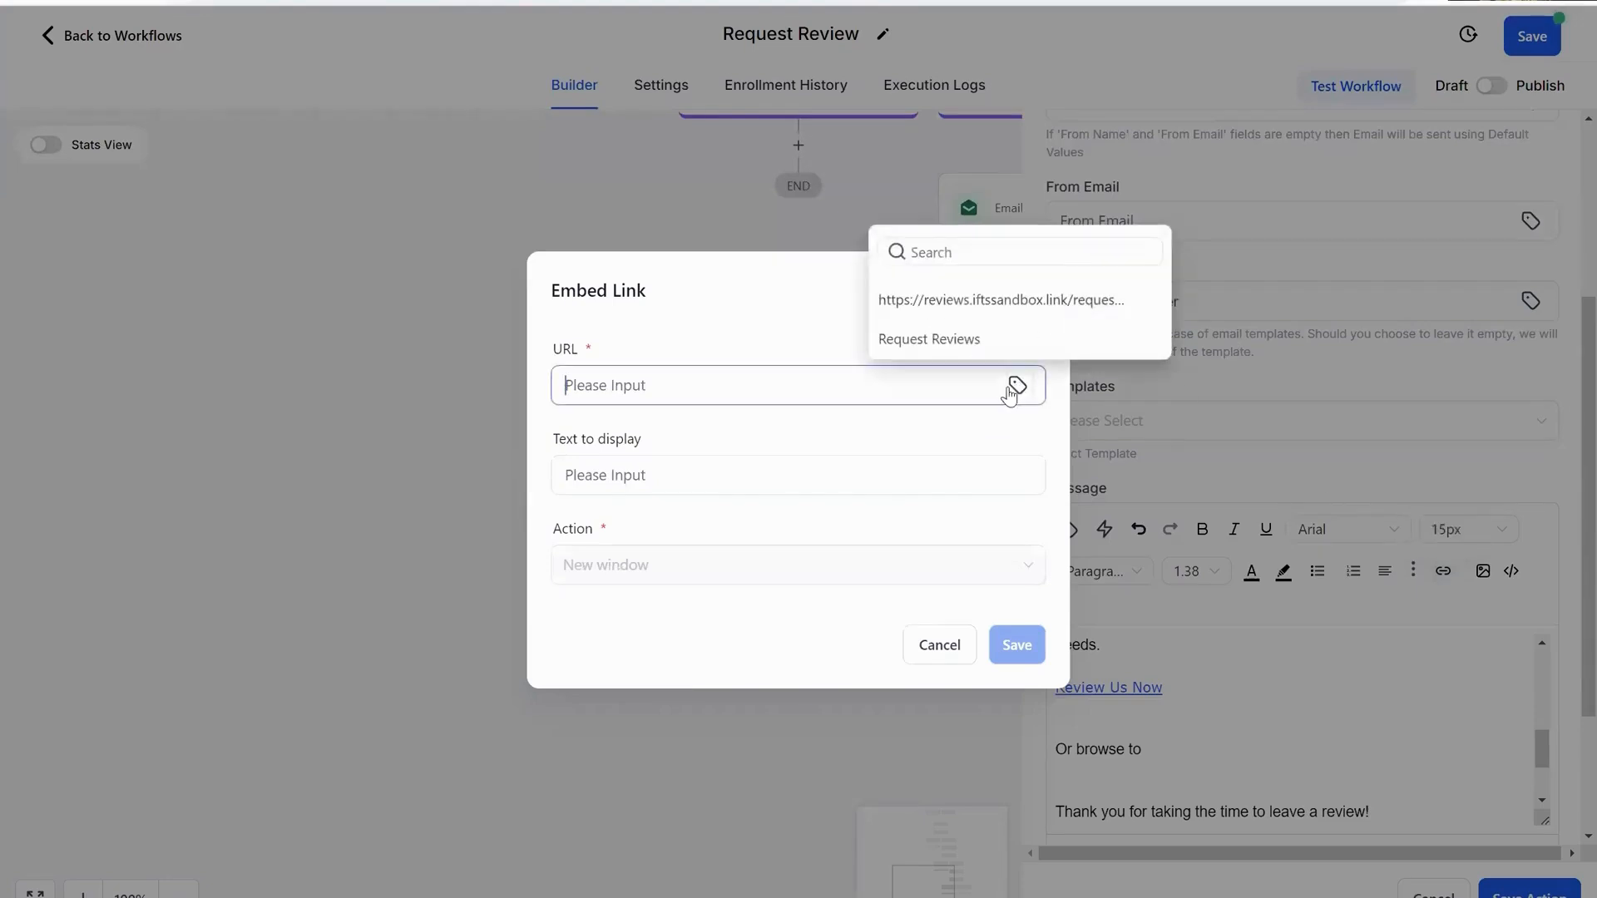
{"action": "left_click", "coordinate": [1002, 316]}
{"action": "left_click", "coordinate": [1017, 646]}
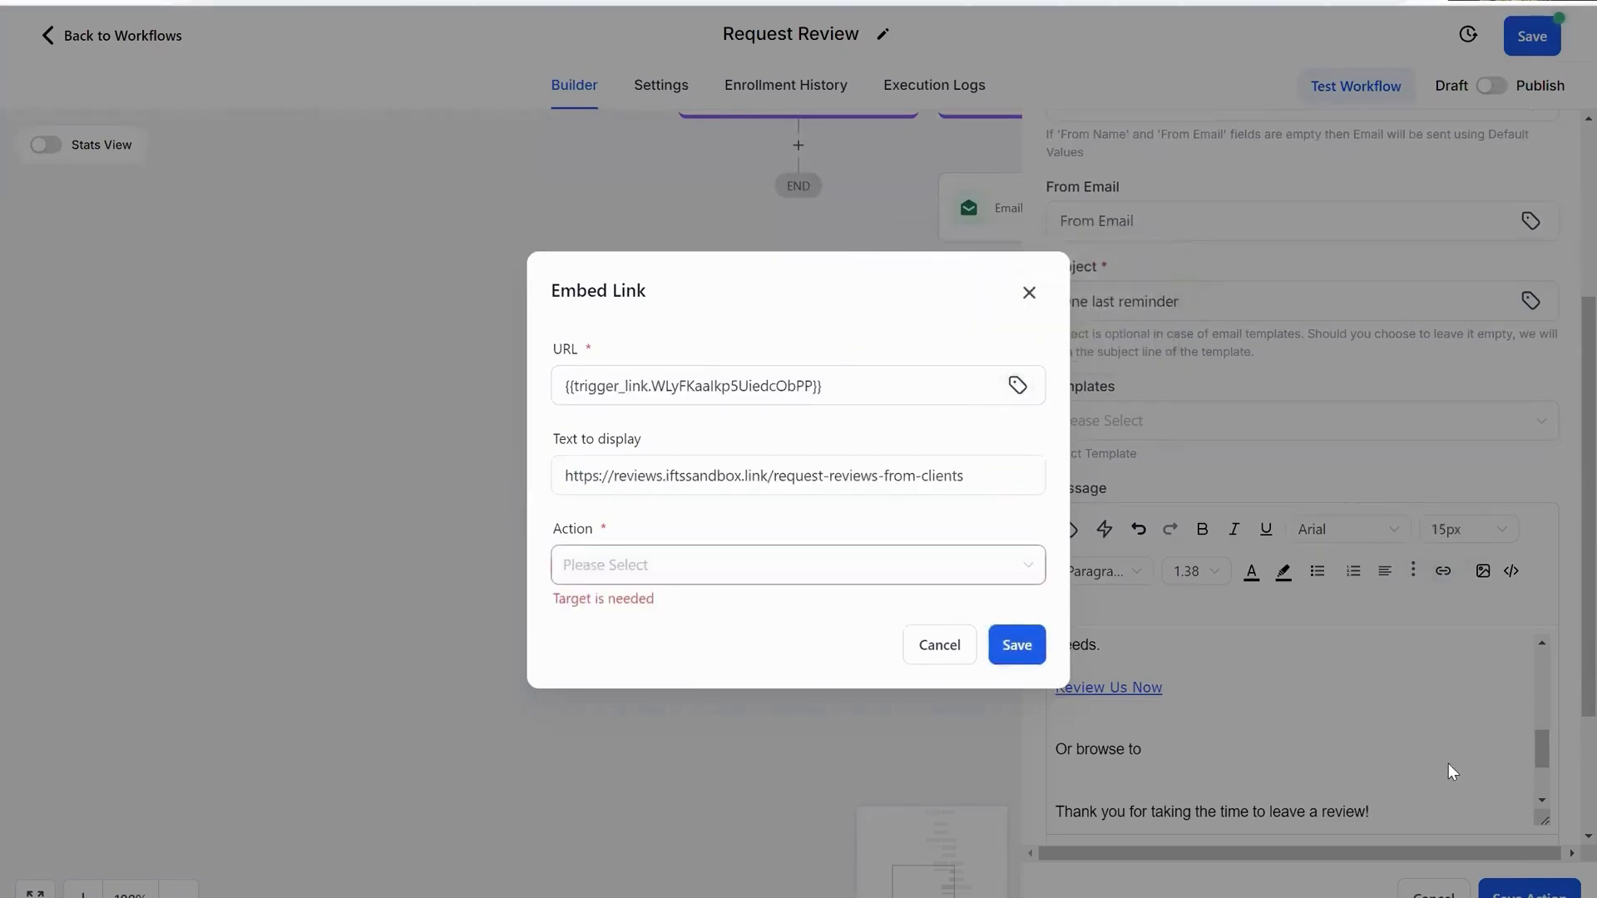
{"action": "left_click", "coordinate": [763, 584]}
{"action": "left_click", "coordinate": [764, 645]}
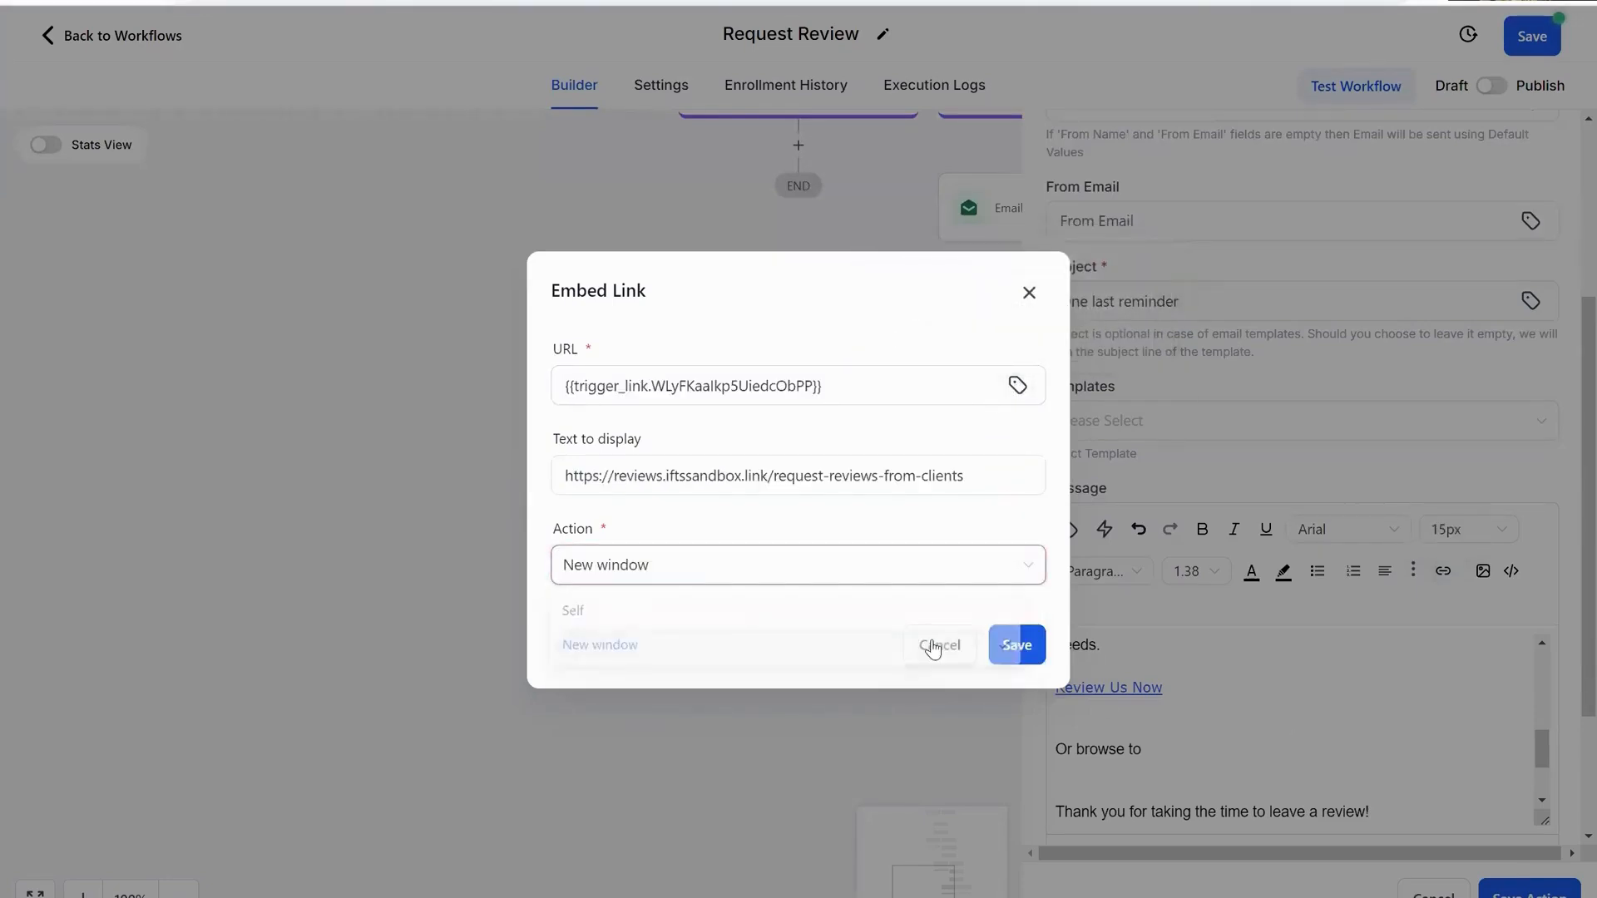
{"action": "left_click", "coordinate": [1016, 645]}
{"action": "scroll", "coordinate": [1443, 732], "scroll_direction": "down", "scroll_amount": 3}
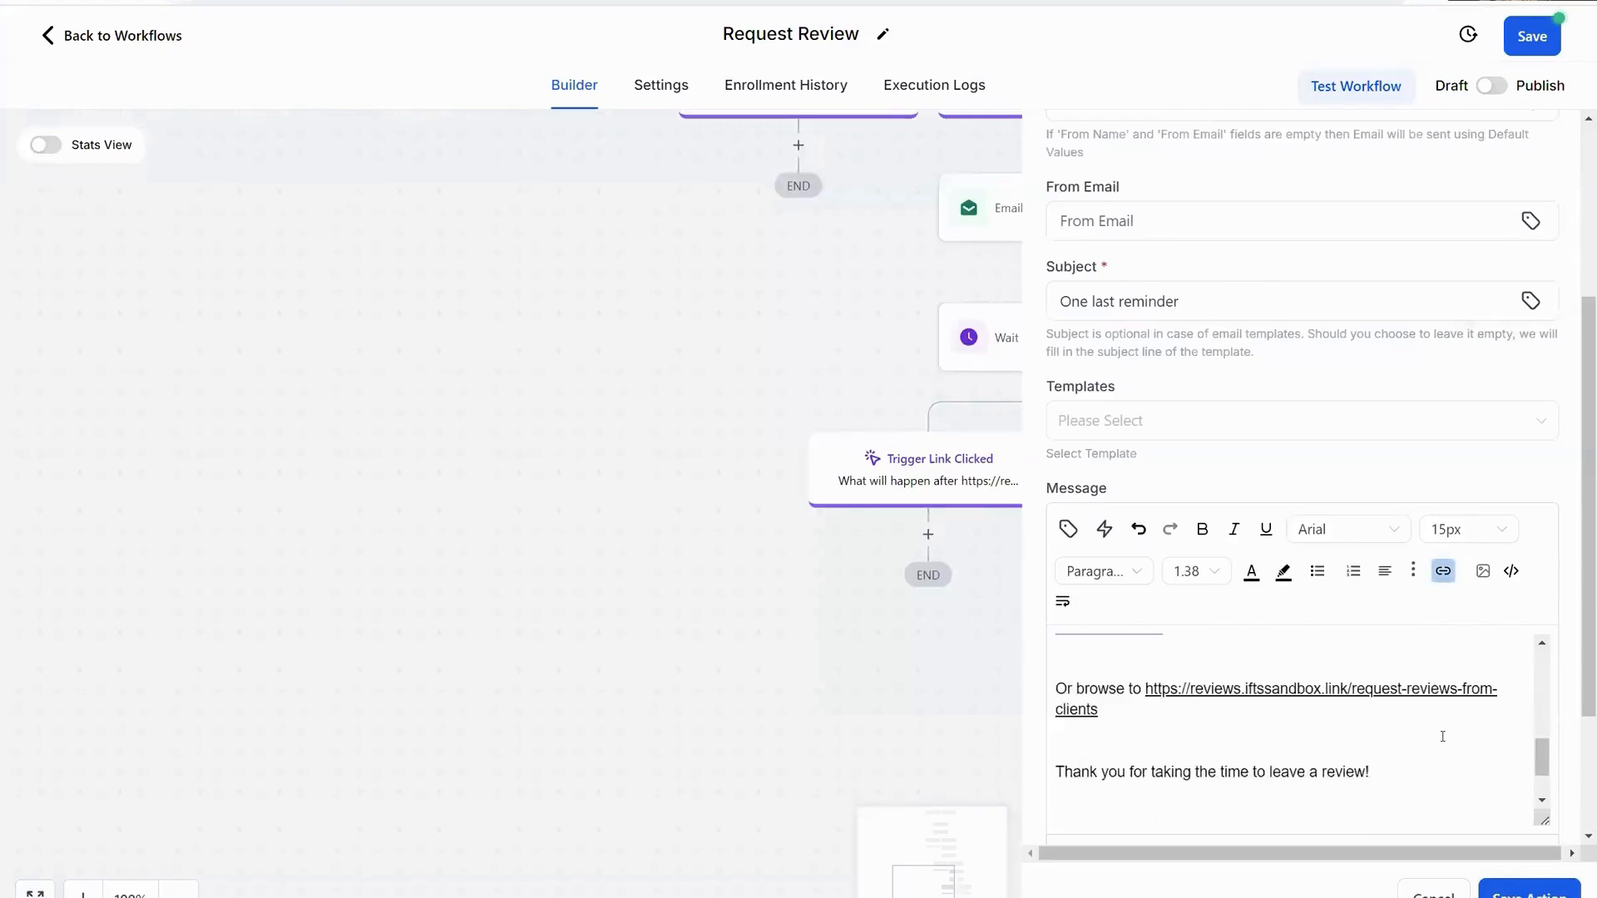
{"action": "left_click", "coordinate": [1524, 890]}
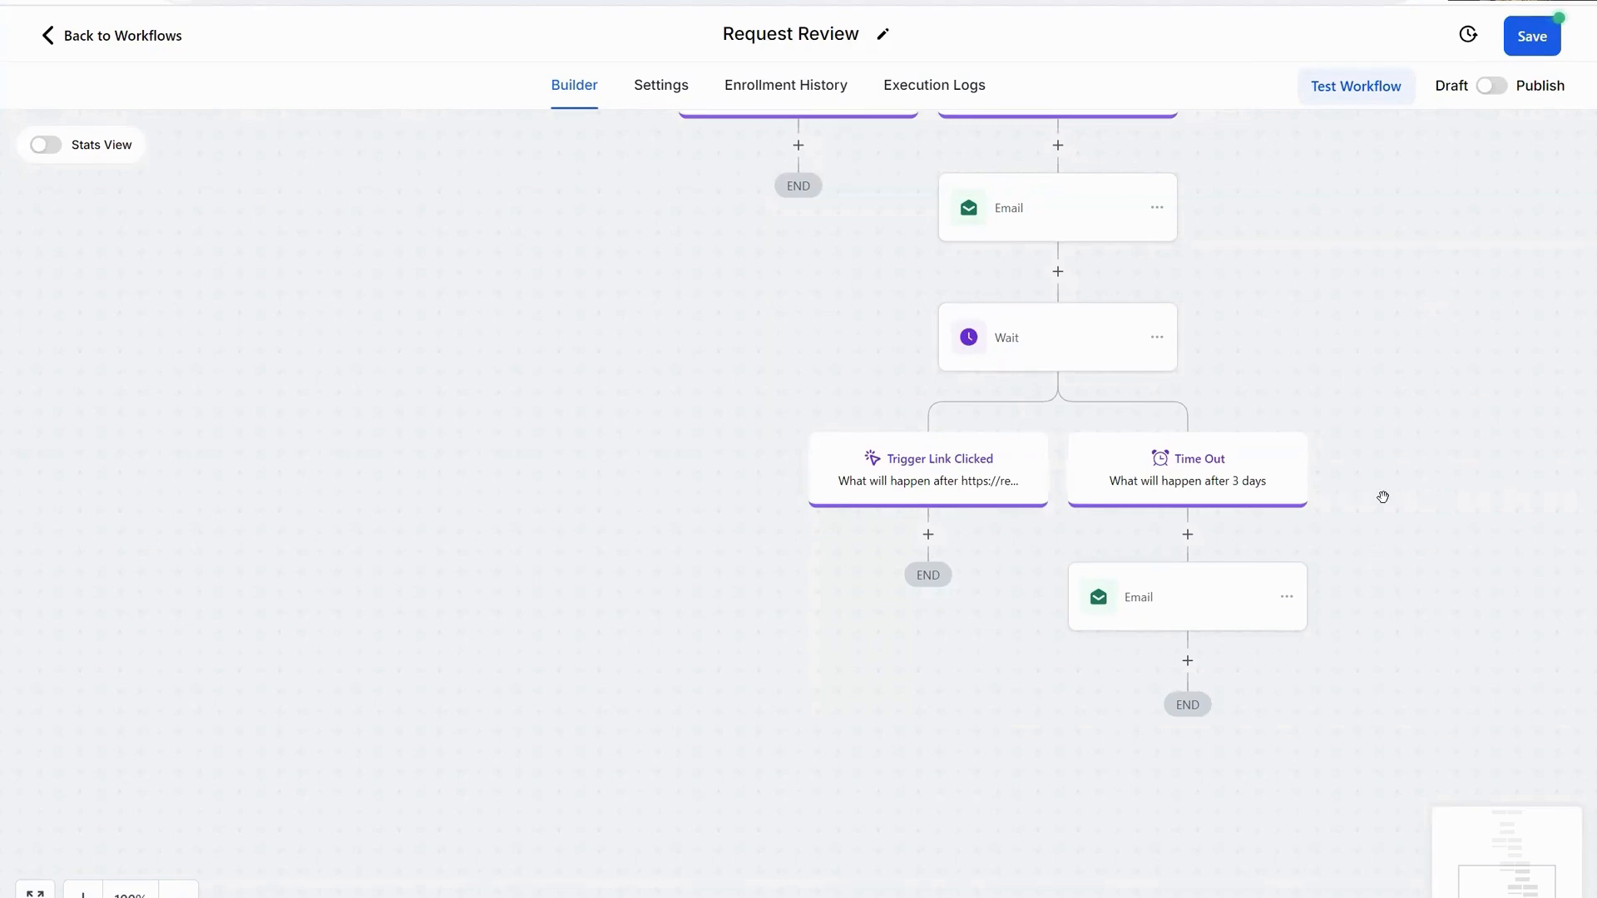
{"action": "scroll", "coordinate": [1382, 497], "scroll_direction": "up", "scroll_amount": 7}
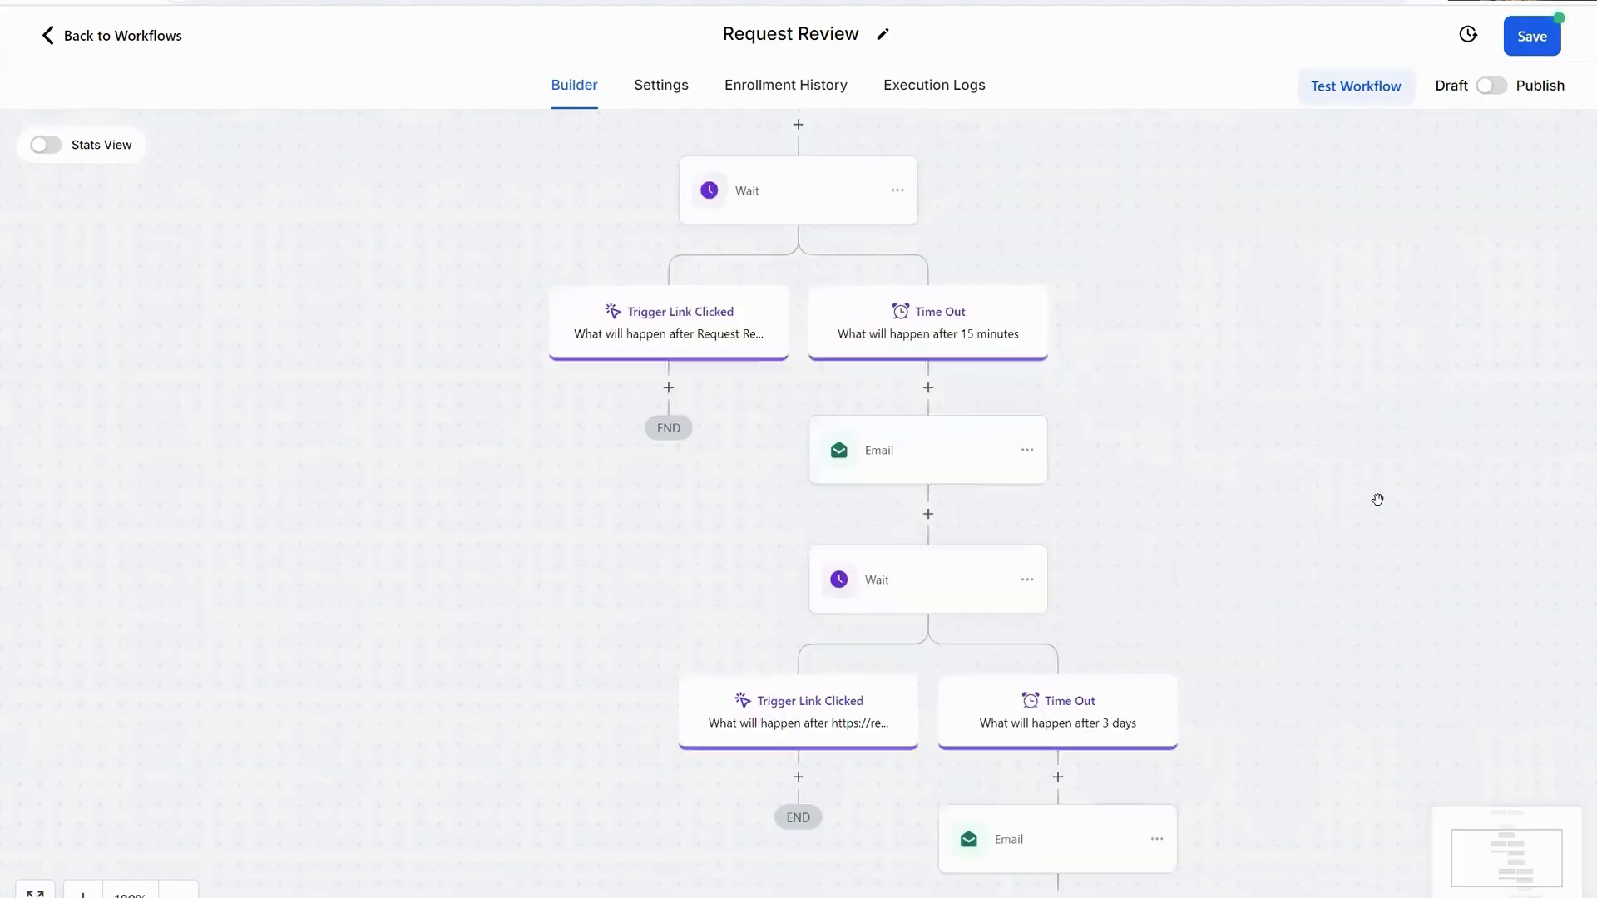
{"action": "scroll", "coordinate": [1377, 499], "scroll_direction": "up", "scroll_amount": 5}
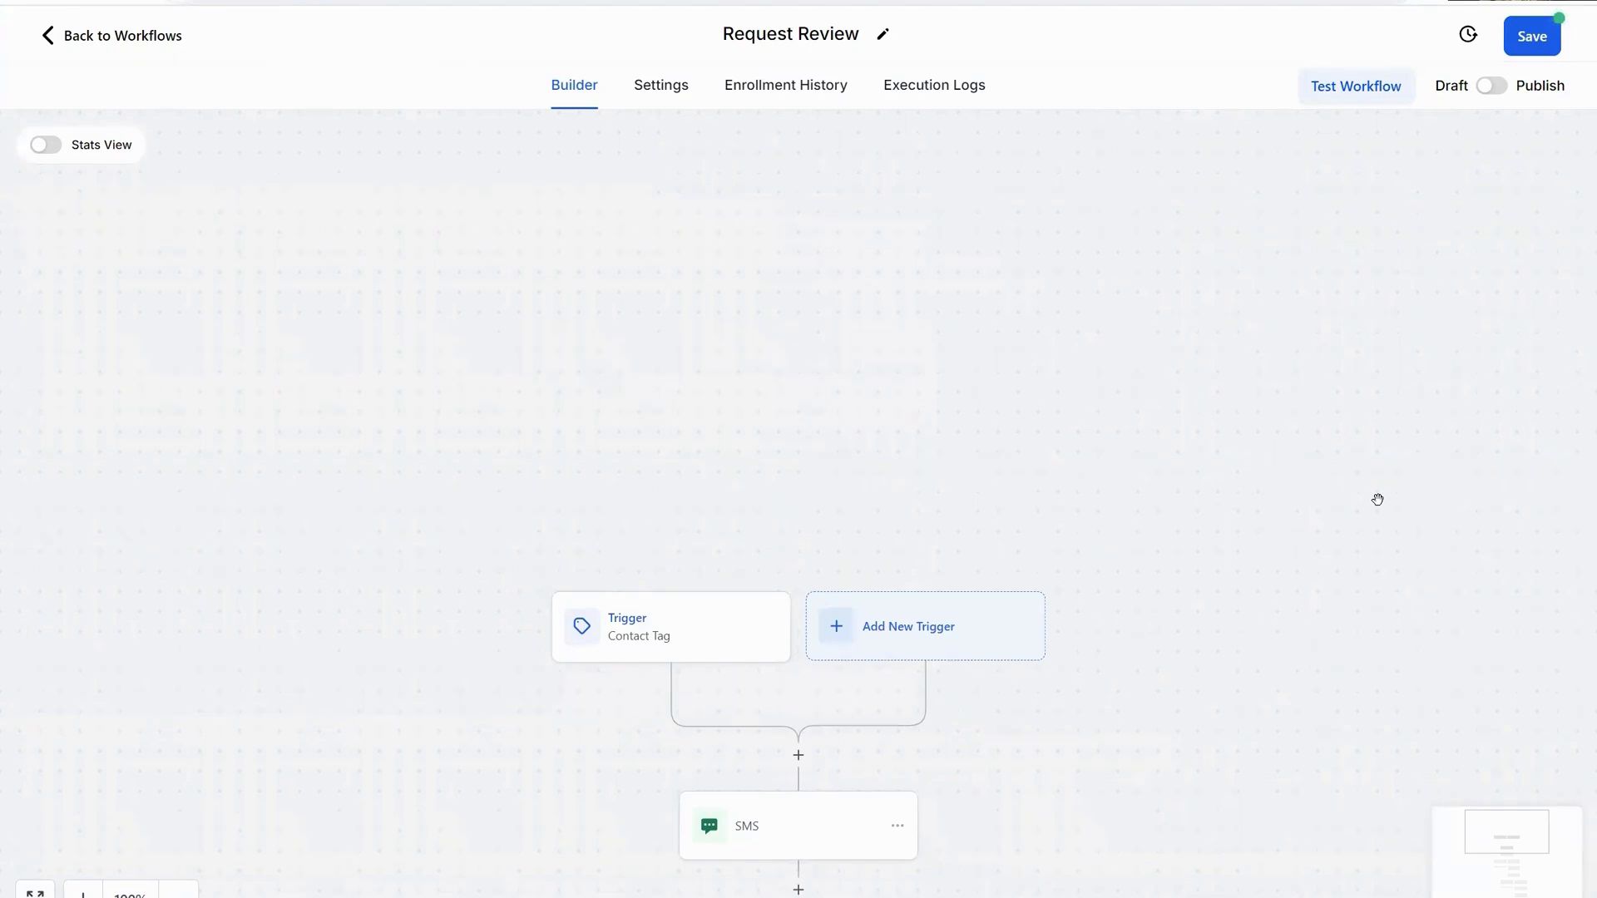
{"action": "scroll", "coordinate": [1338, 491], "scroll_direction": "down", "scroll_amount": 2}
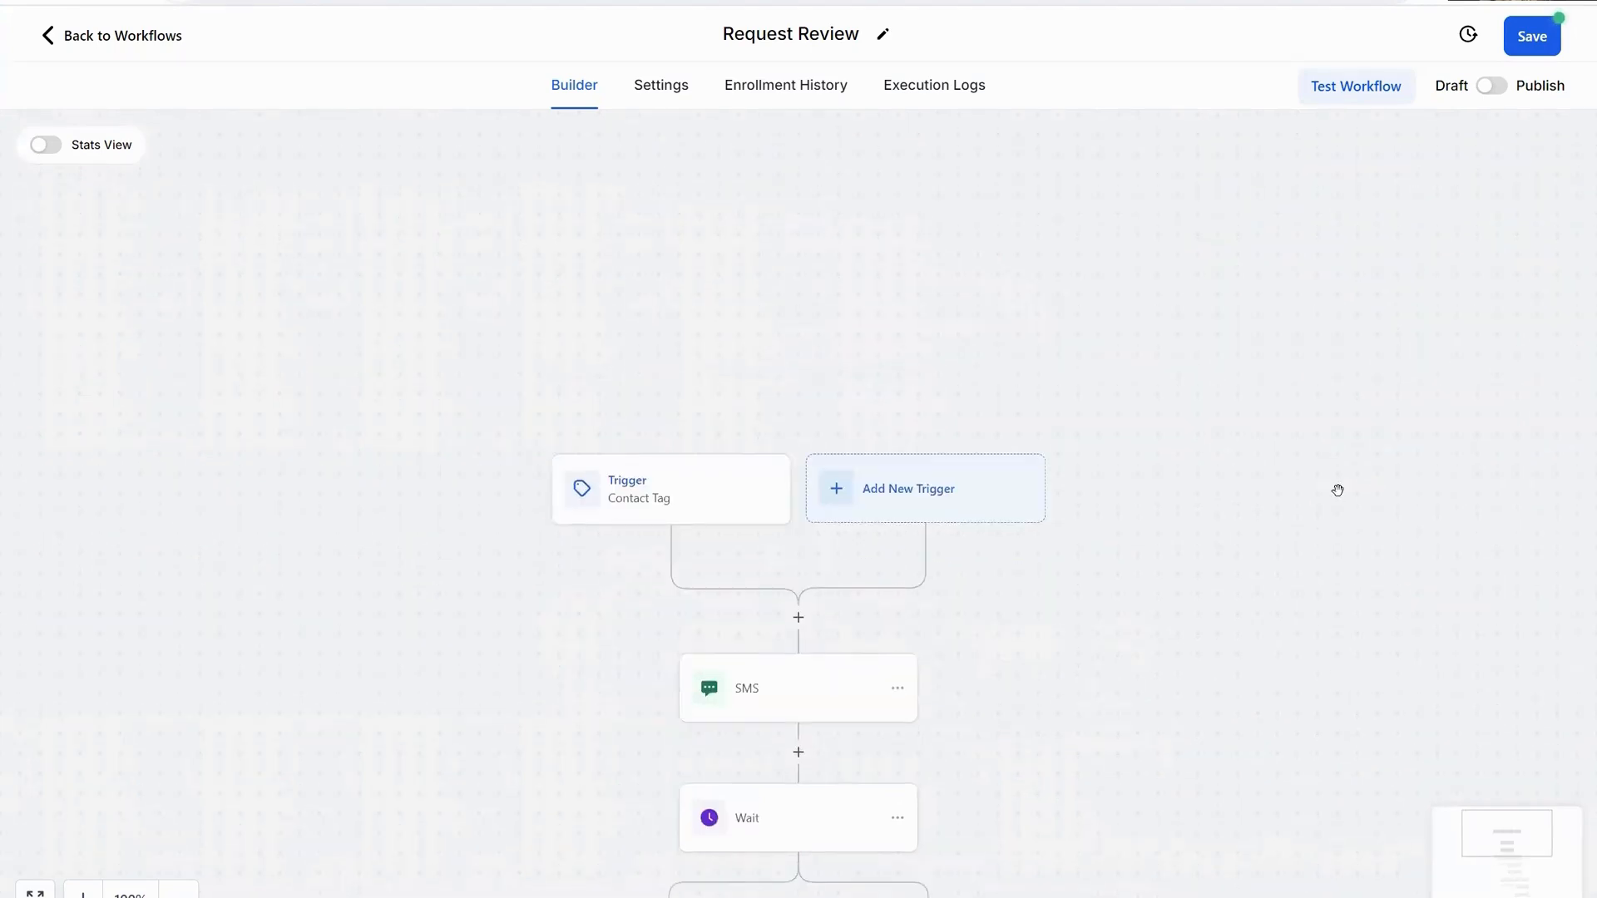
{"action": "scroll", "coordinate": [1337, 491], "scroll_direction": "down", "scroll_amount": 5}
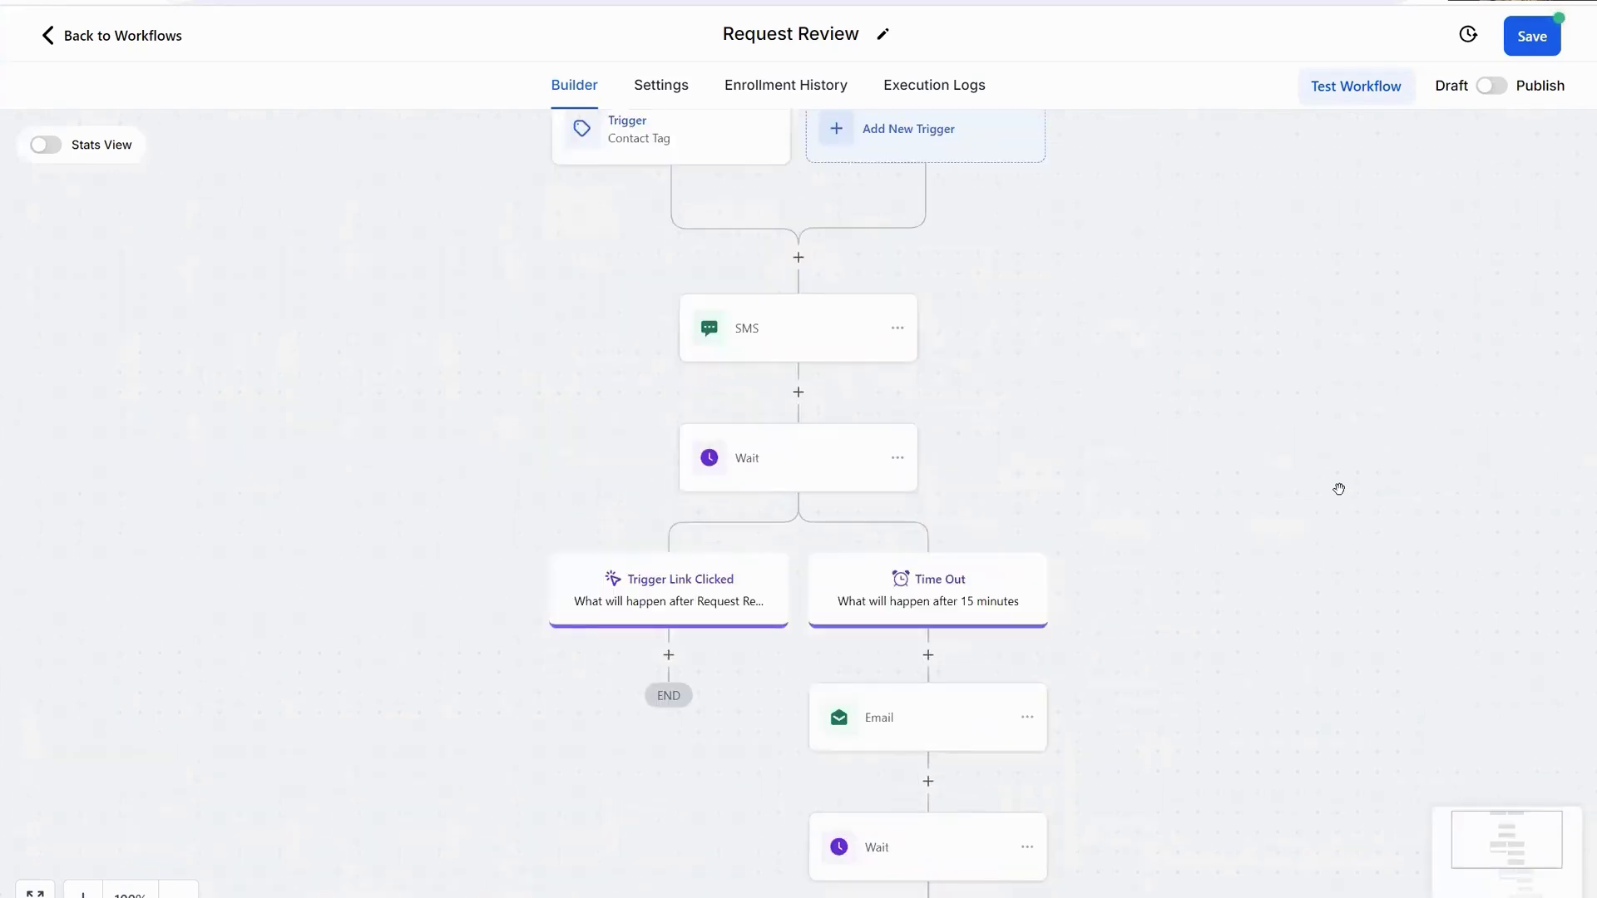
{"action": "scroll", "coordinate": [1338, 489], "scroll_direction": "down", "scroll_amount": 1}
{"action": "scroll", "coordinate": [1237, 457], "scroll_direction": "down", "scroll_amount": 2}
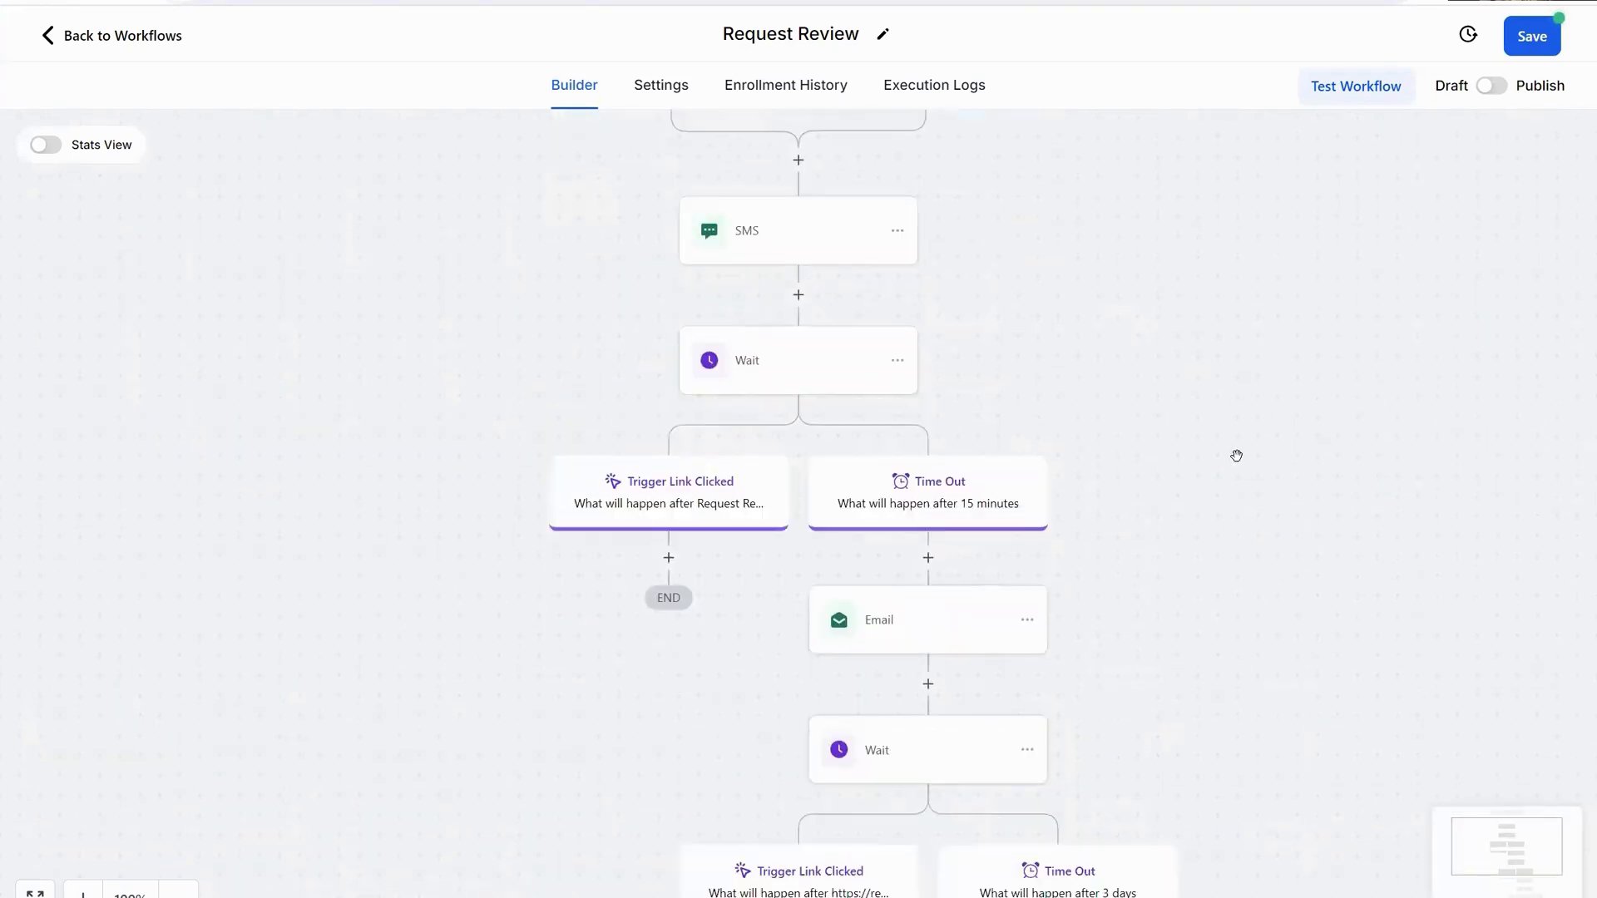
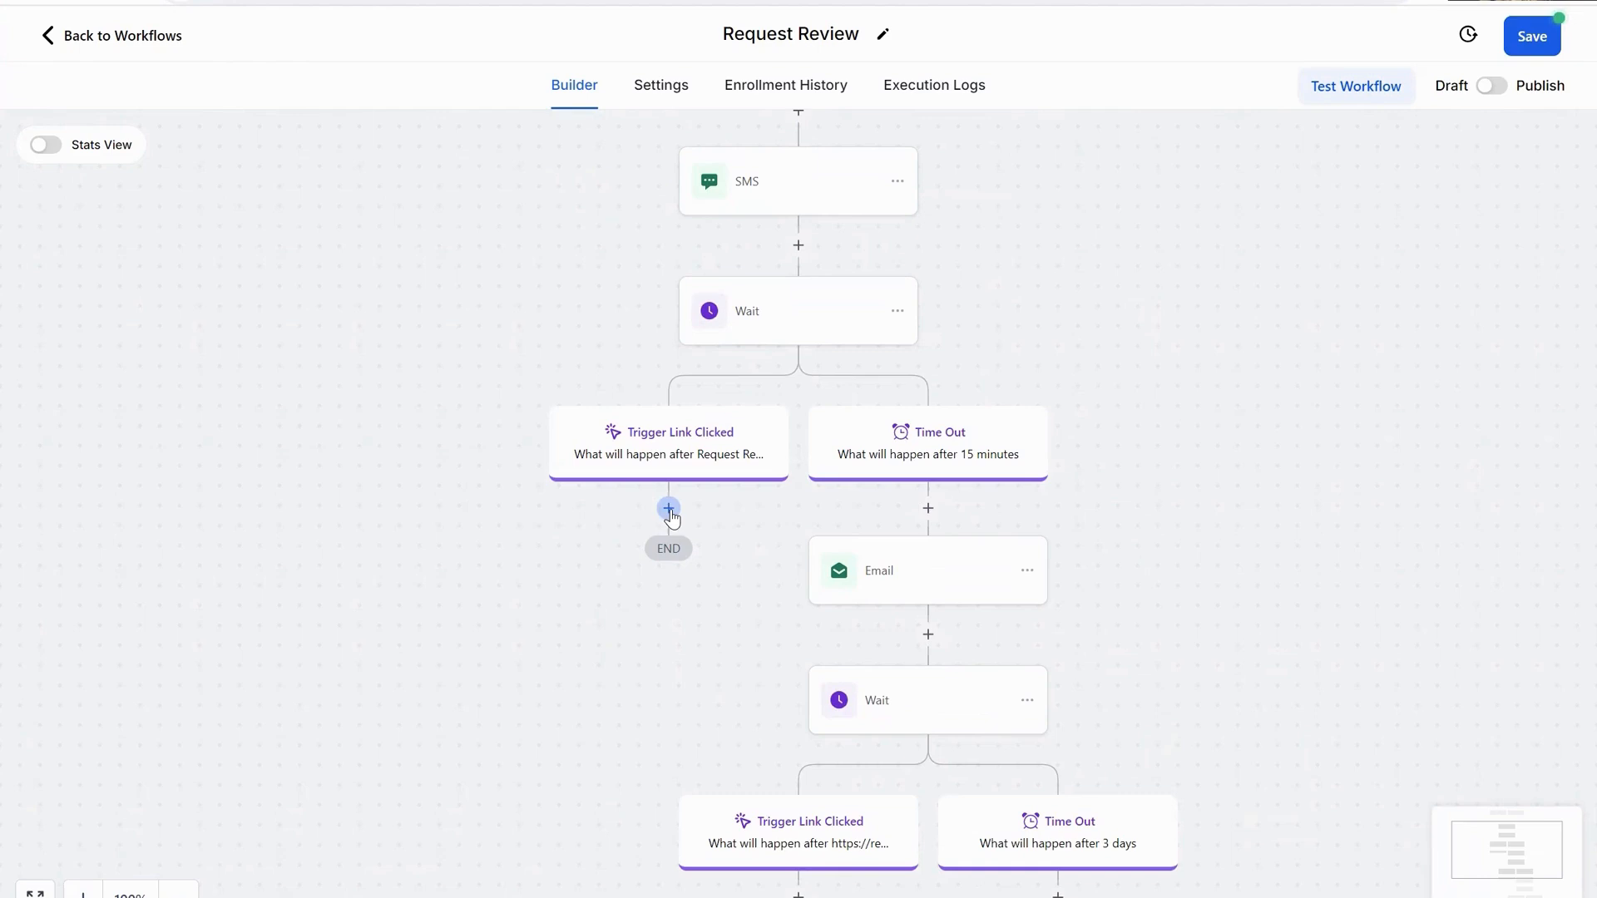
Look over the Request Review workflow's steps on the canvas, then open its Settings page
{"action": "scroll", "coordinate": [1197, 510], "scroll_direction": "down", "scroll_amount": 3}
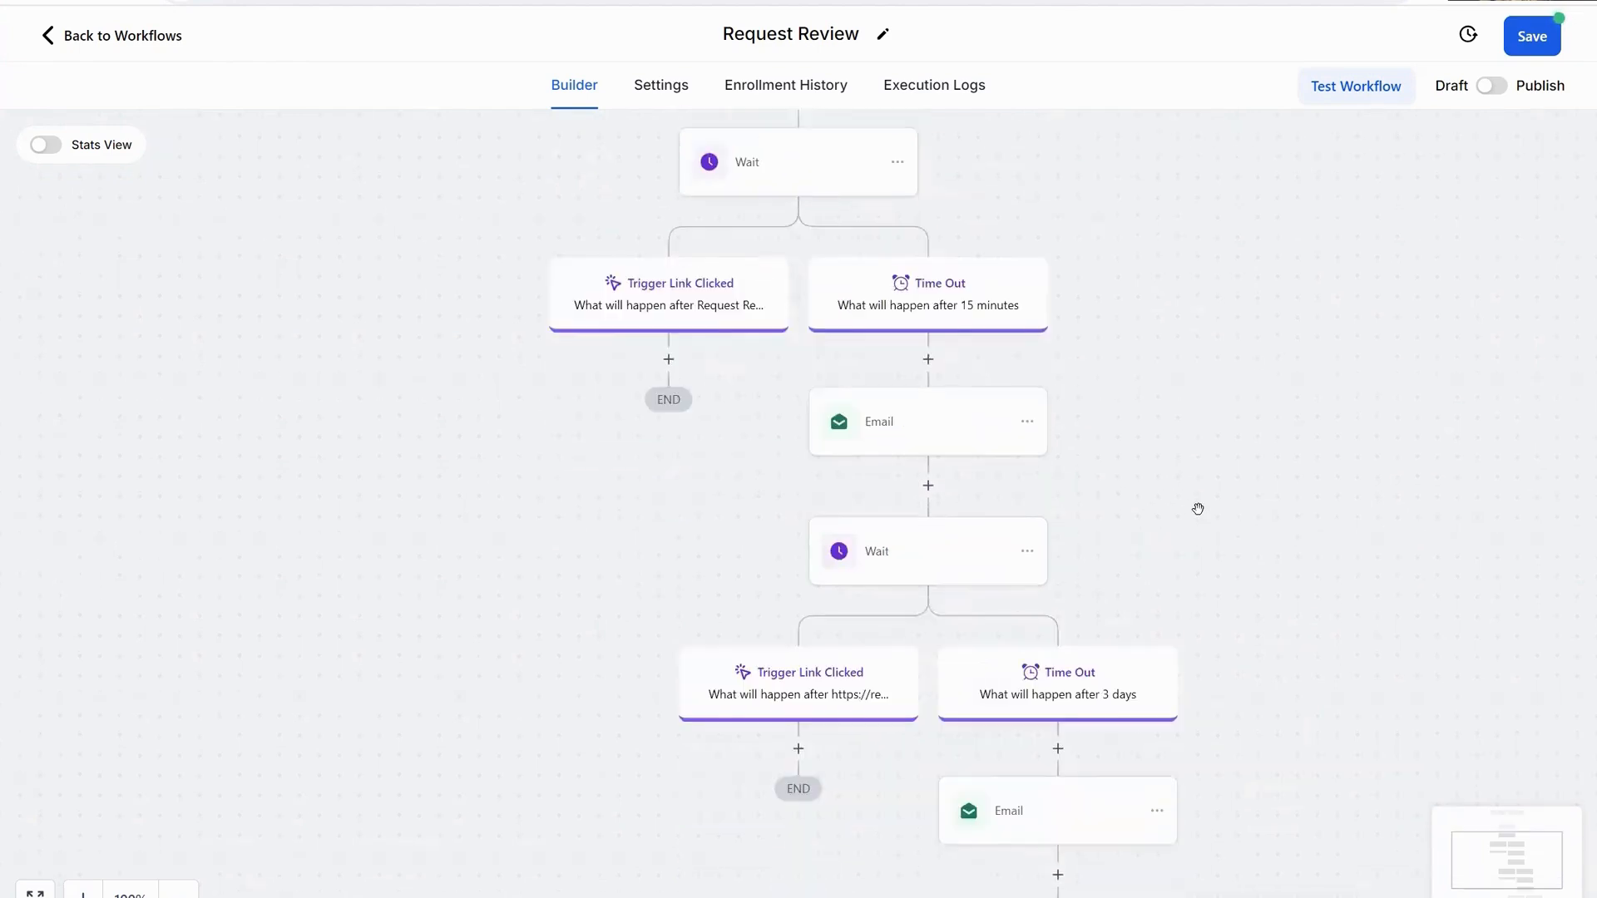
{"action": "scroll", "coordinate": [1198, 508], "scroll_direction": "down", "scroll_amount": 4}
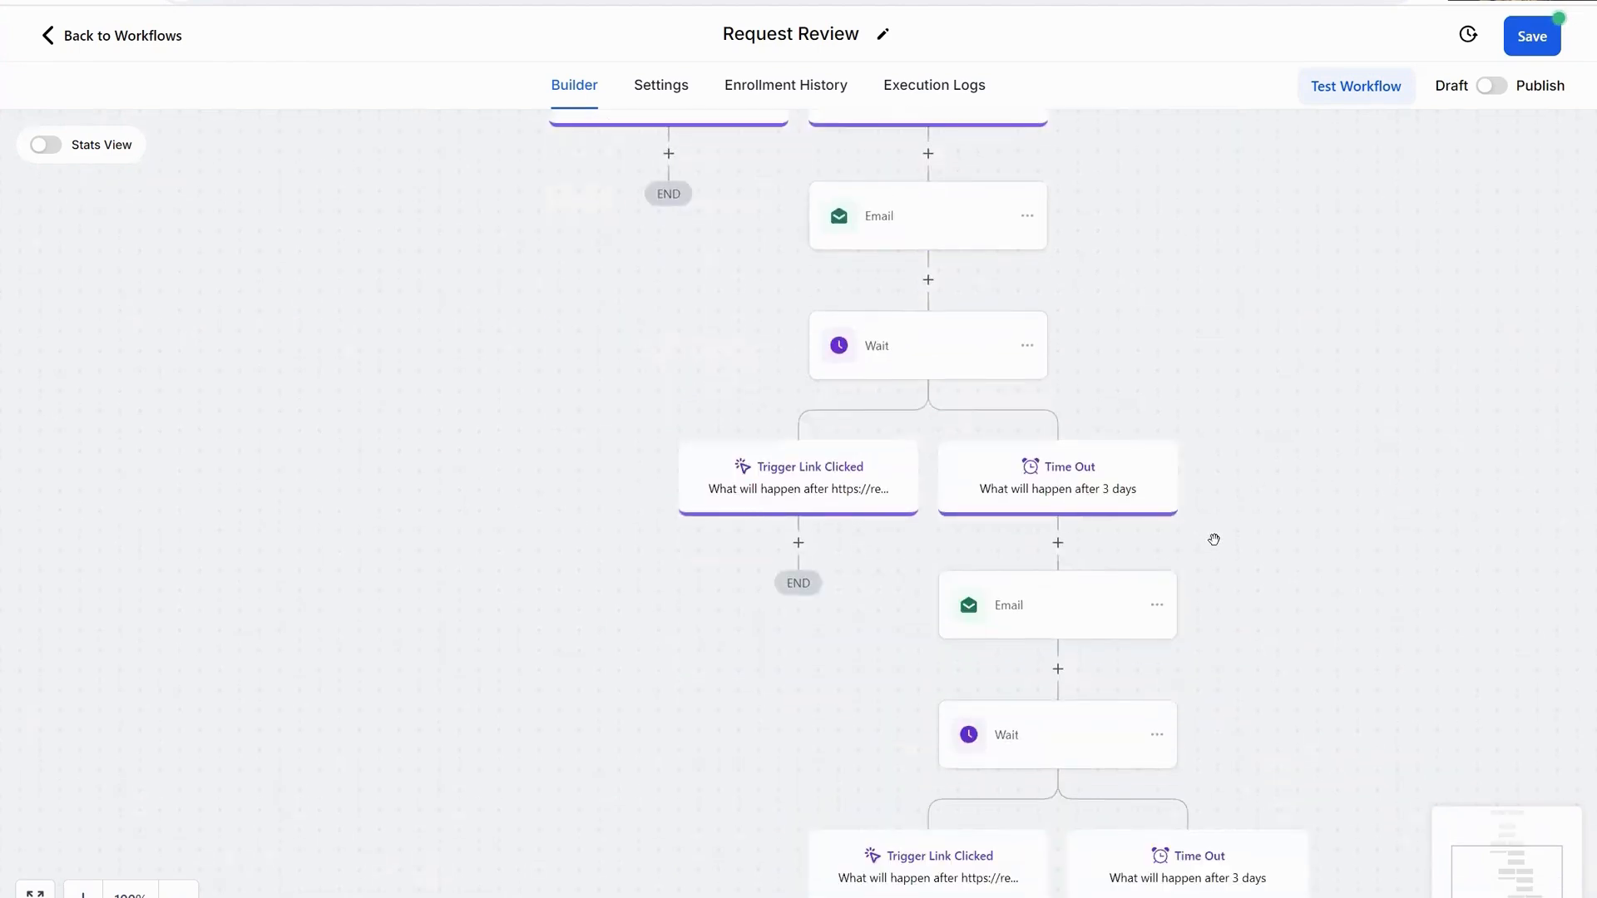
{"action": "scroll", "coordinate": [1214, 539], "scroll_direction": "down", "scroll_amount": 8}
{"action": "scroll", "coordinate": [1239, 516], "scroll_direction": "up", "scroll_amount": 1}
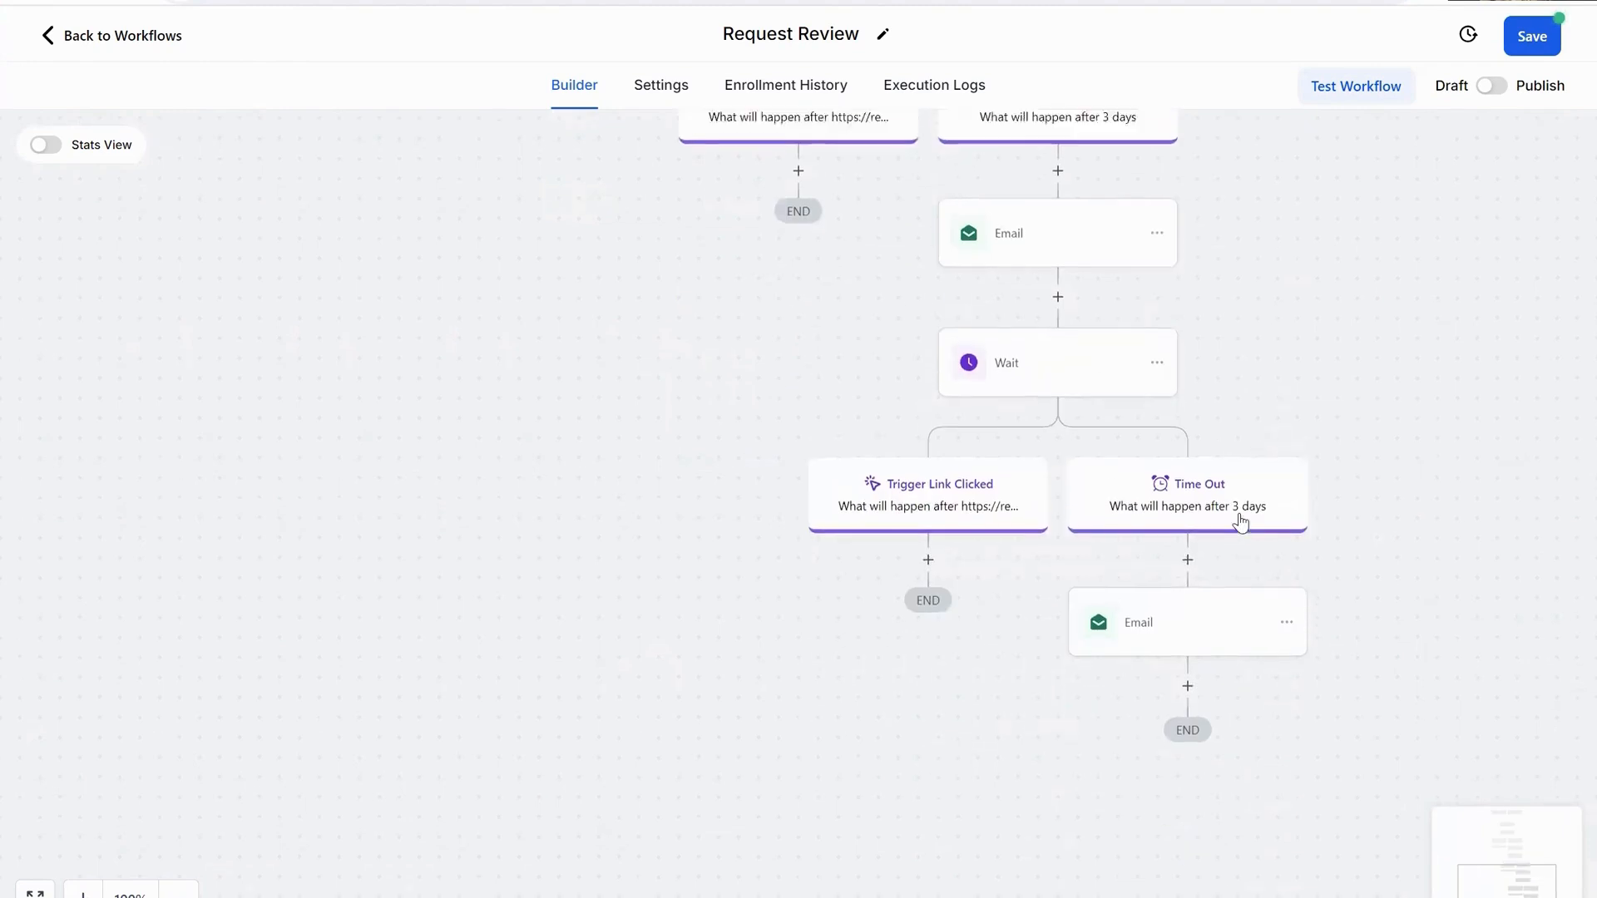
{"action": "scroll", "coordinate": [1238, 514], "scroll_direction": "up", "scroll_amount": 2}
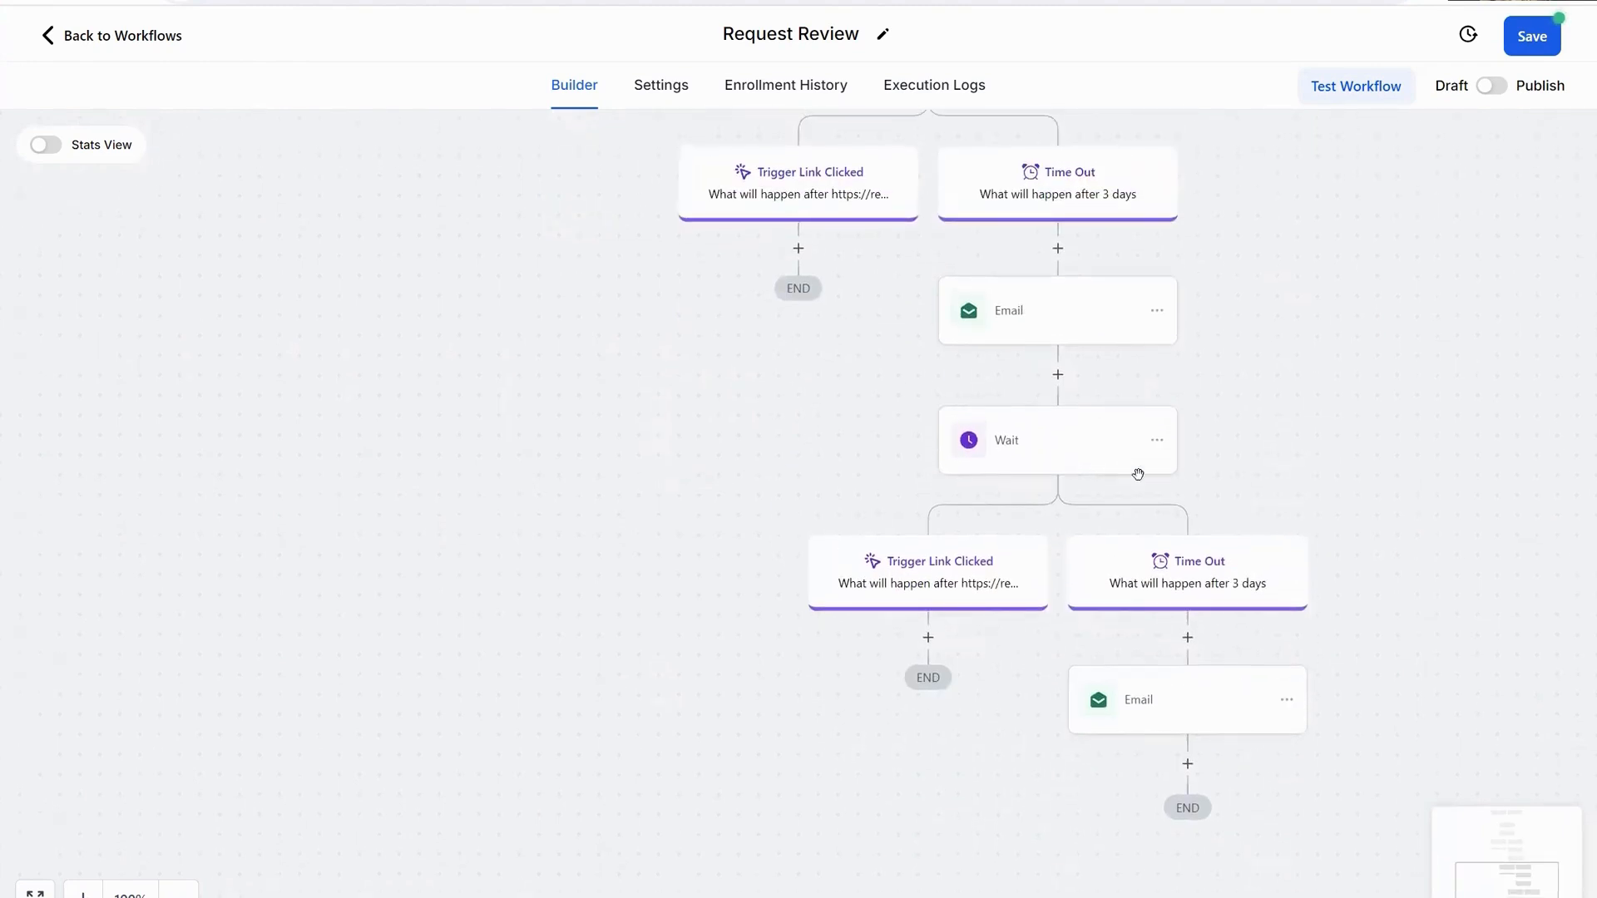
{"action": "left_click", "coordinate": [667, 90]}
Enter the default sender's From Name and From Email, save the workflow, and go back to the builder
{"action": "scroll", "coordinate": [502, 464], "scroll_direction": "down", "scroll_amount": 4}
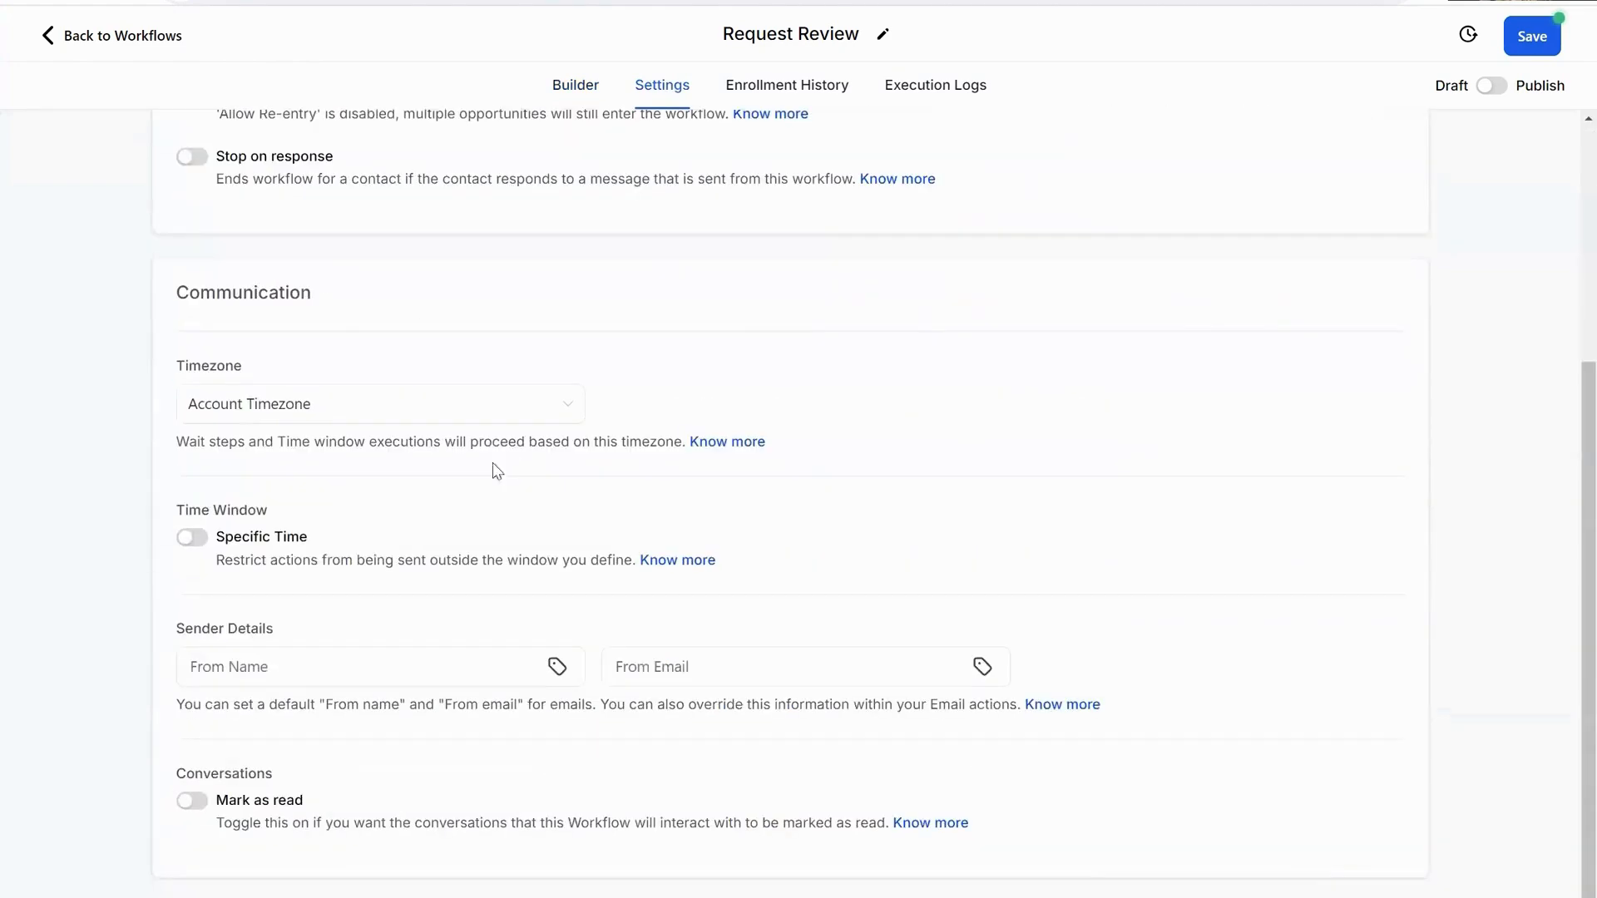
{"action": "left_click", "coordinate": [295, 657]}
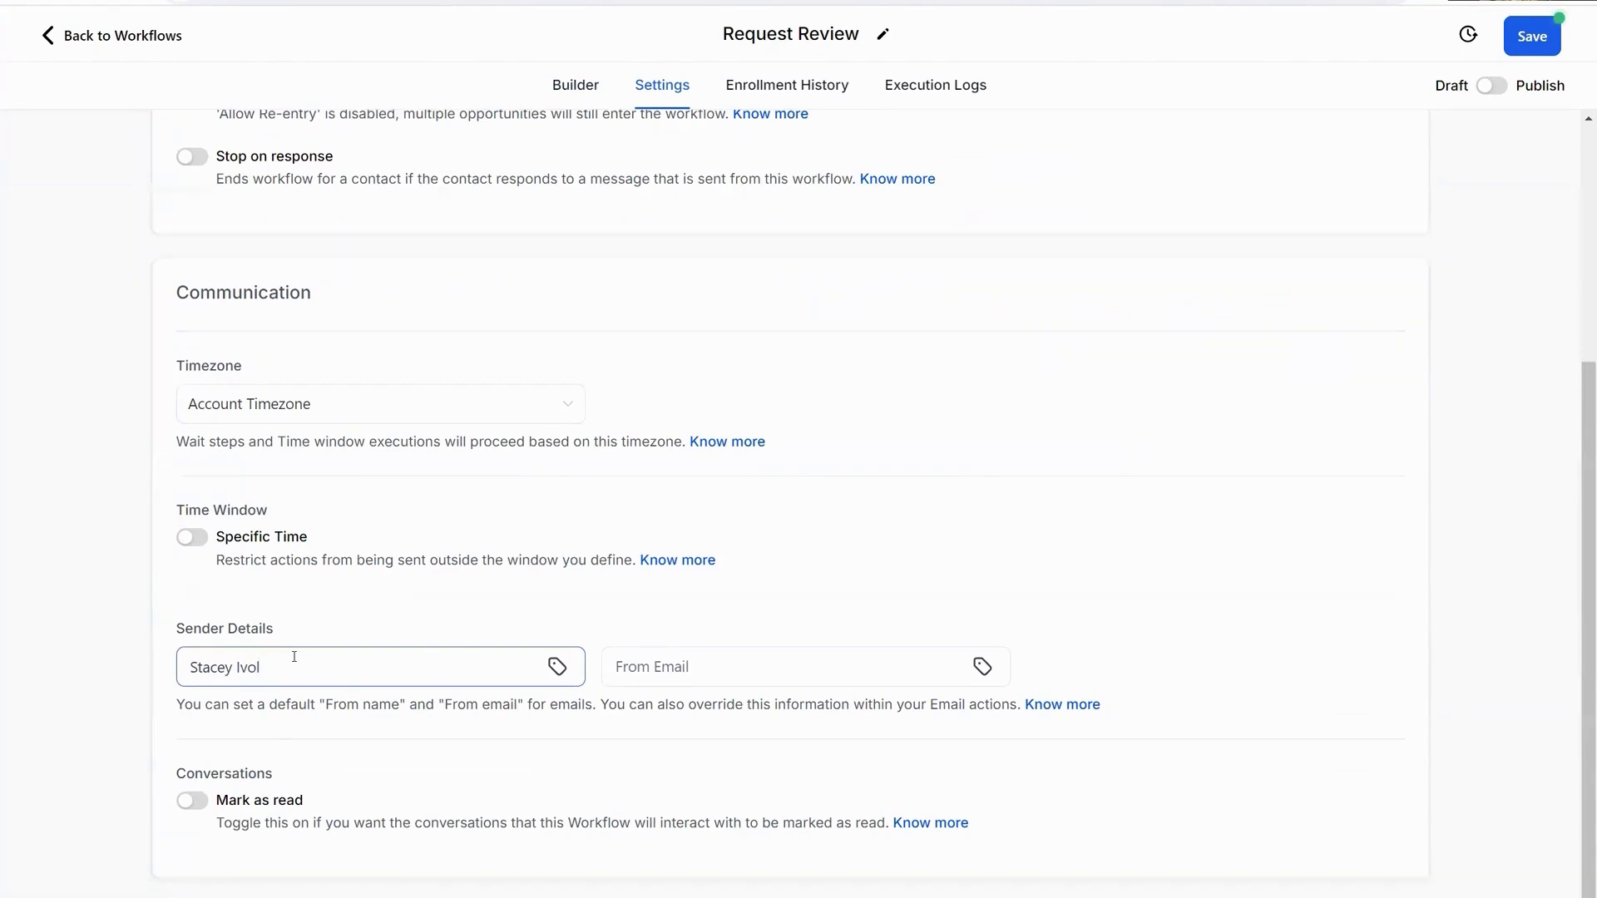
{"action": "key", "text": "Tab"}
{"action": "type", "text": "si"}
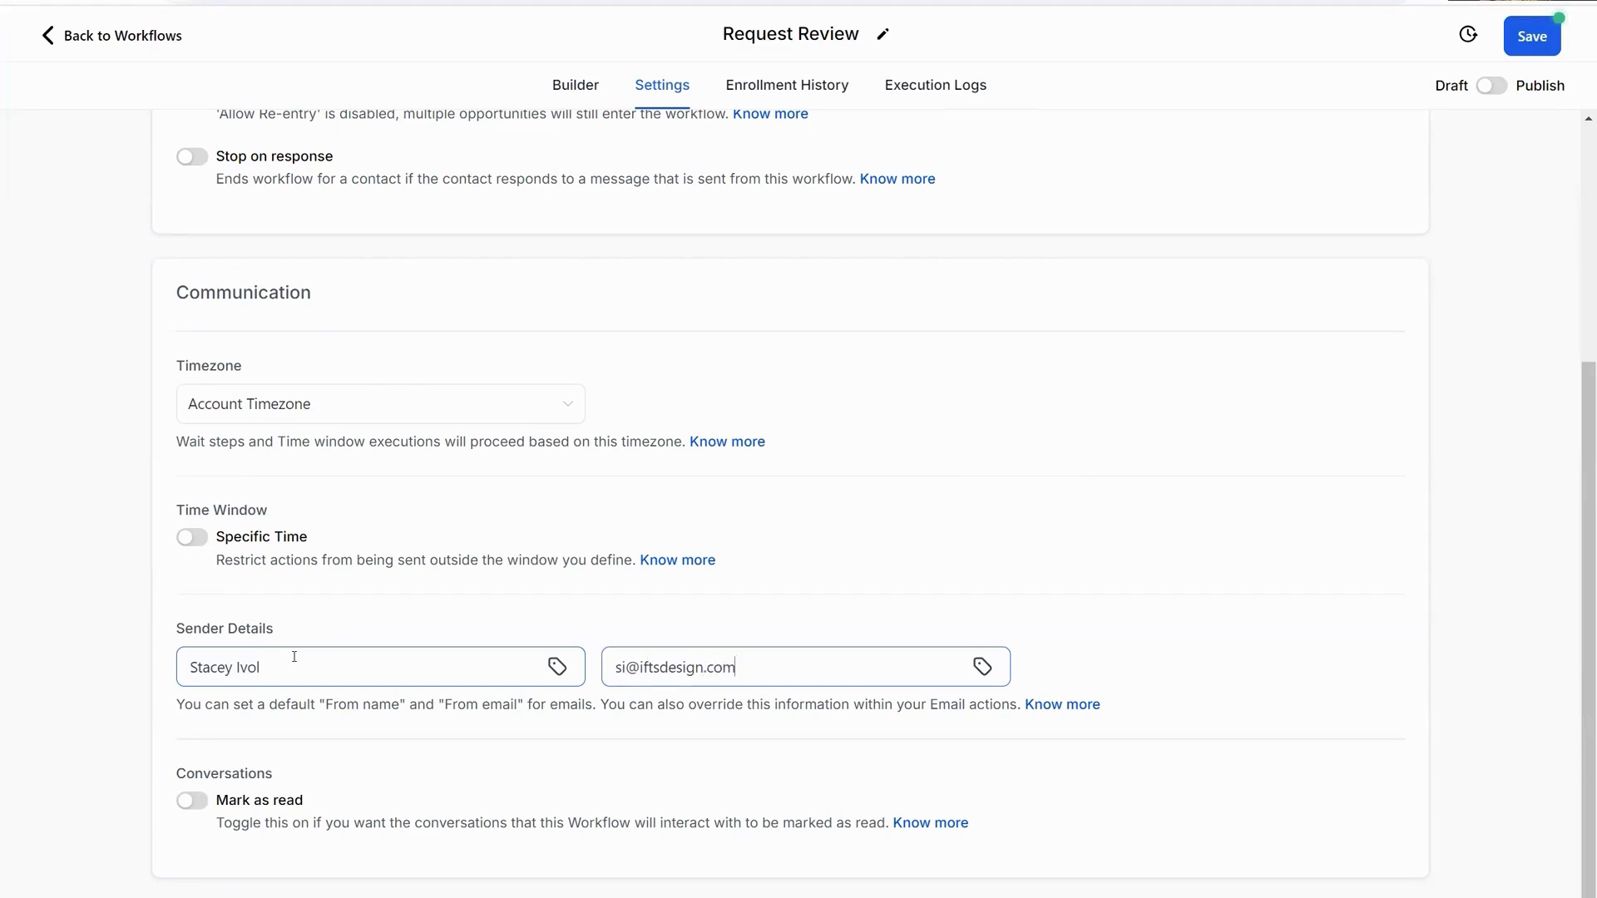
{"action": "left_click", "coordinate": [1542, 34]}
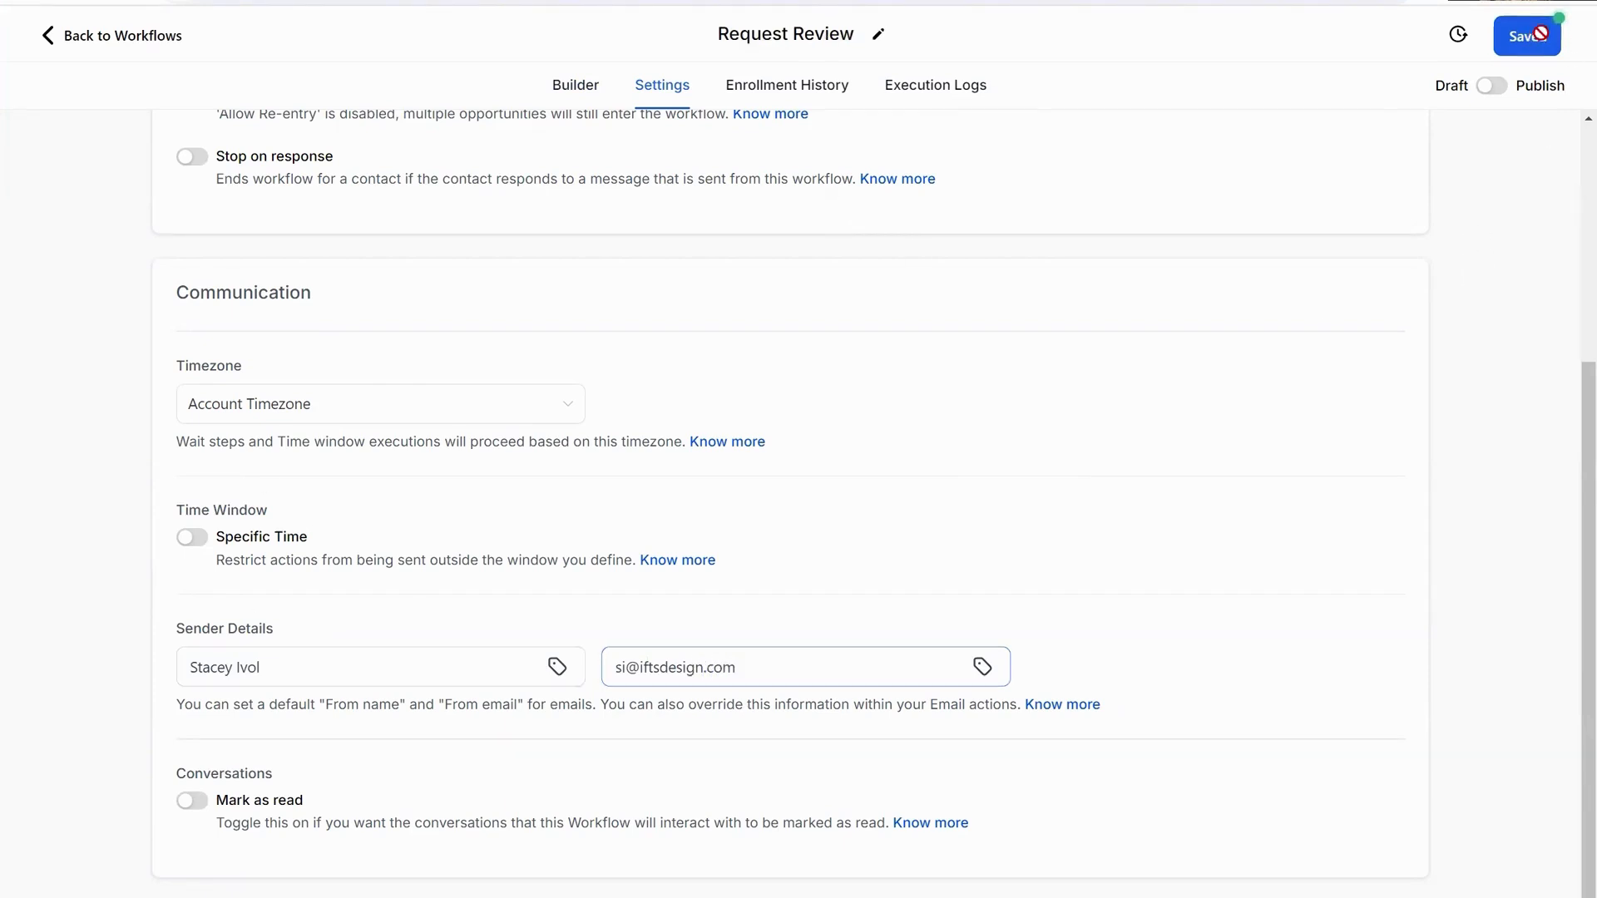
{"action": "left_click", "coordinate": [572, 87]}
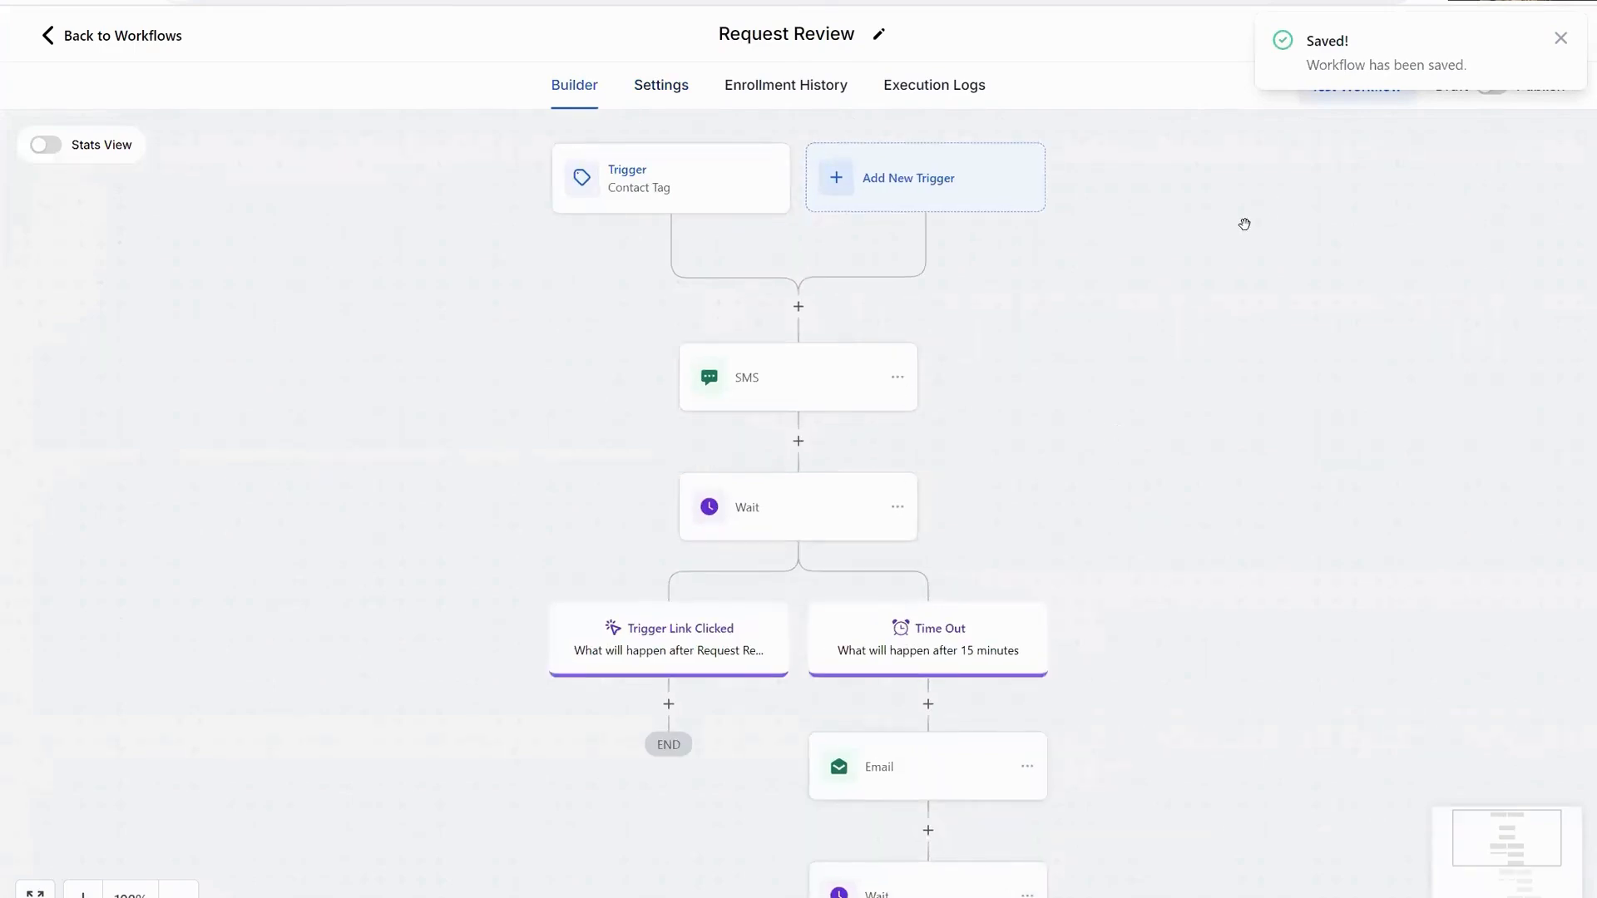
Switch the Request Review workflow from Draft to Publish and save it
{"action": "scroll", "coordinate": [1245, 214], "scroll_direction": "down", "scroll_amount": 4}
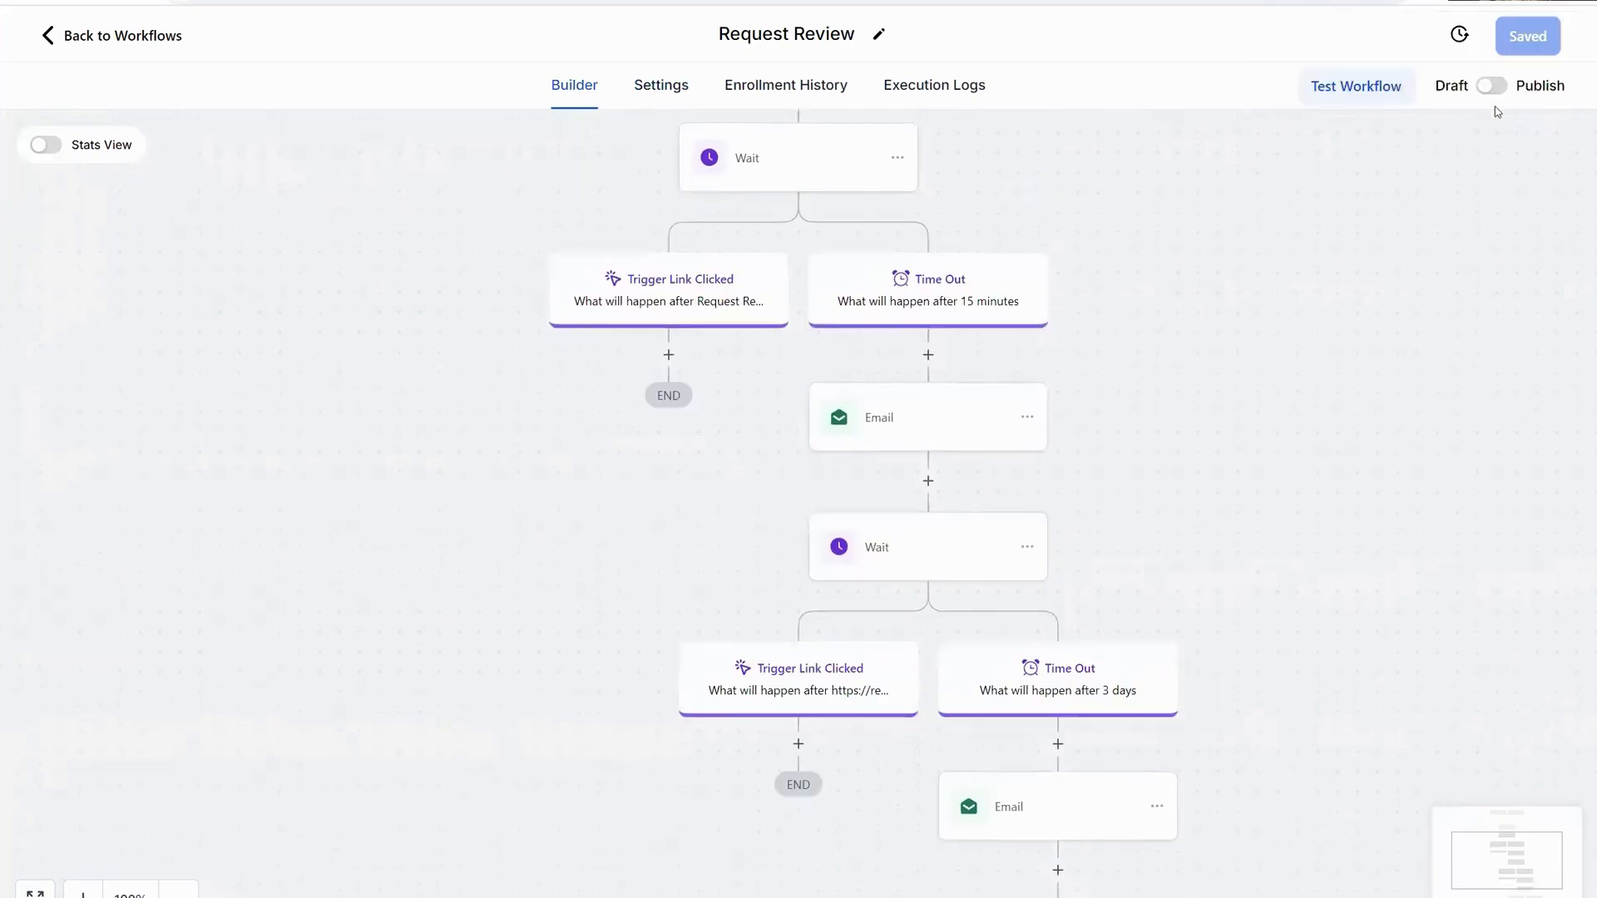
{"action": "left_click", "coordinate": [1491, 87]}
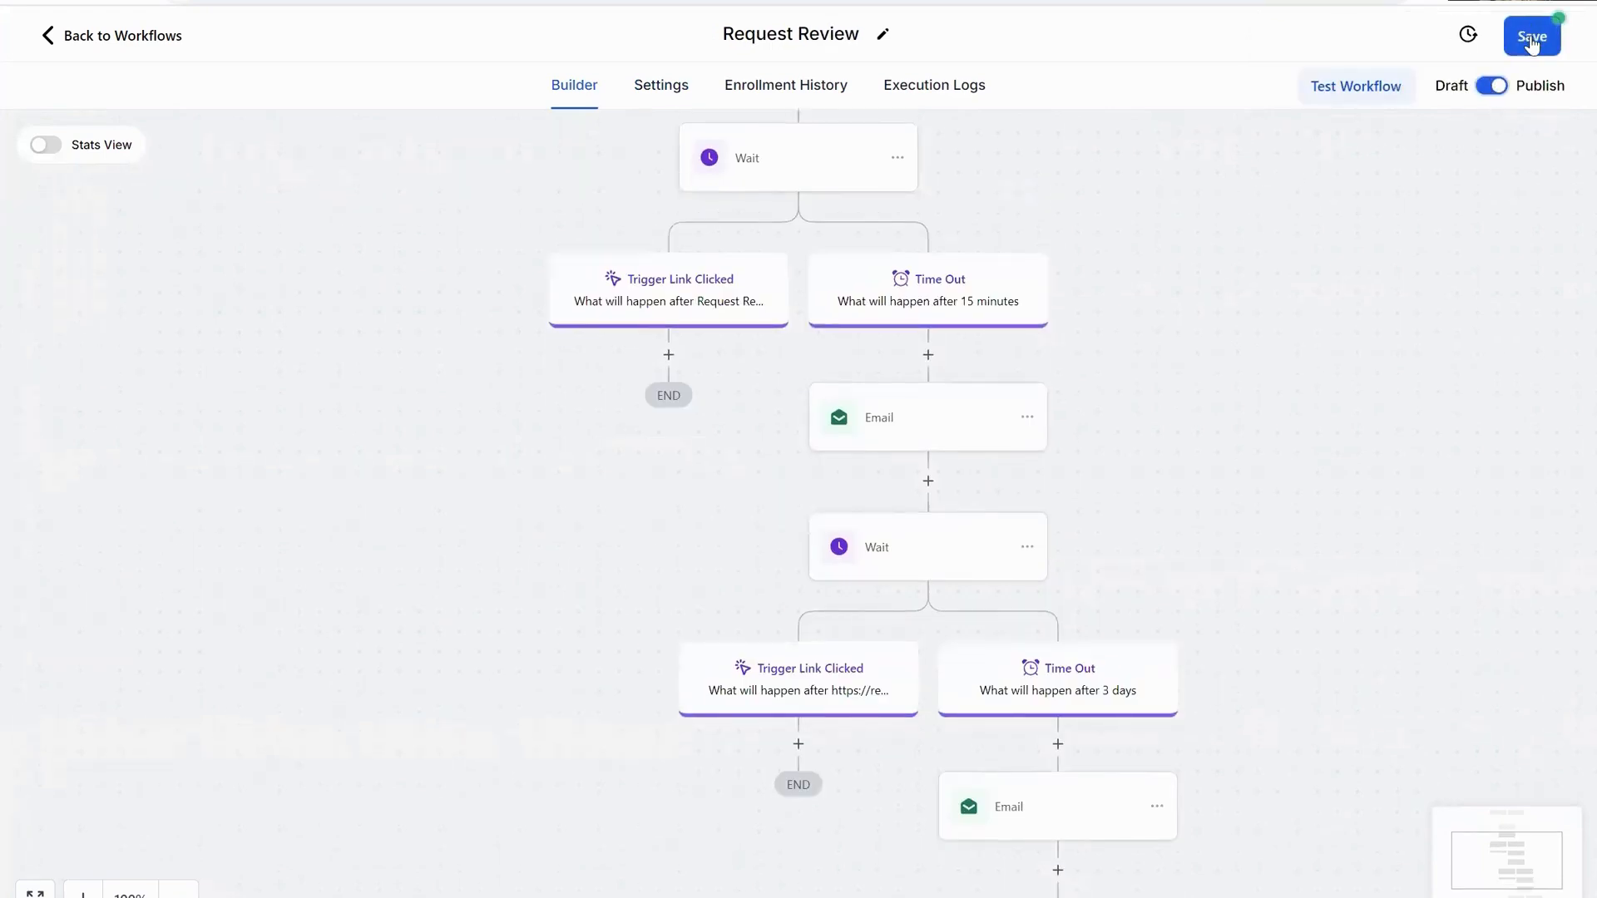
{"action": "left_click", "coordinate": [1527, 37]}
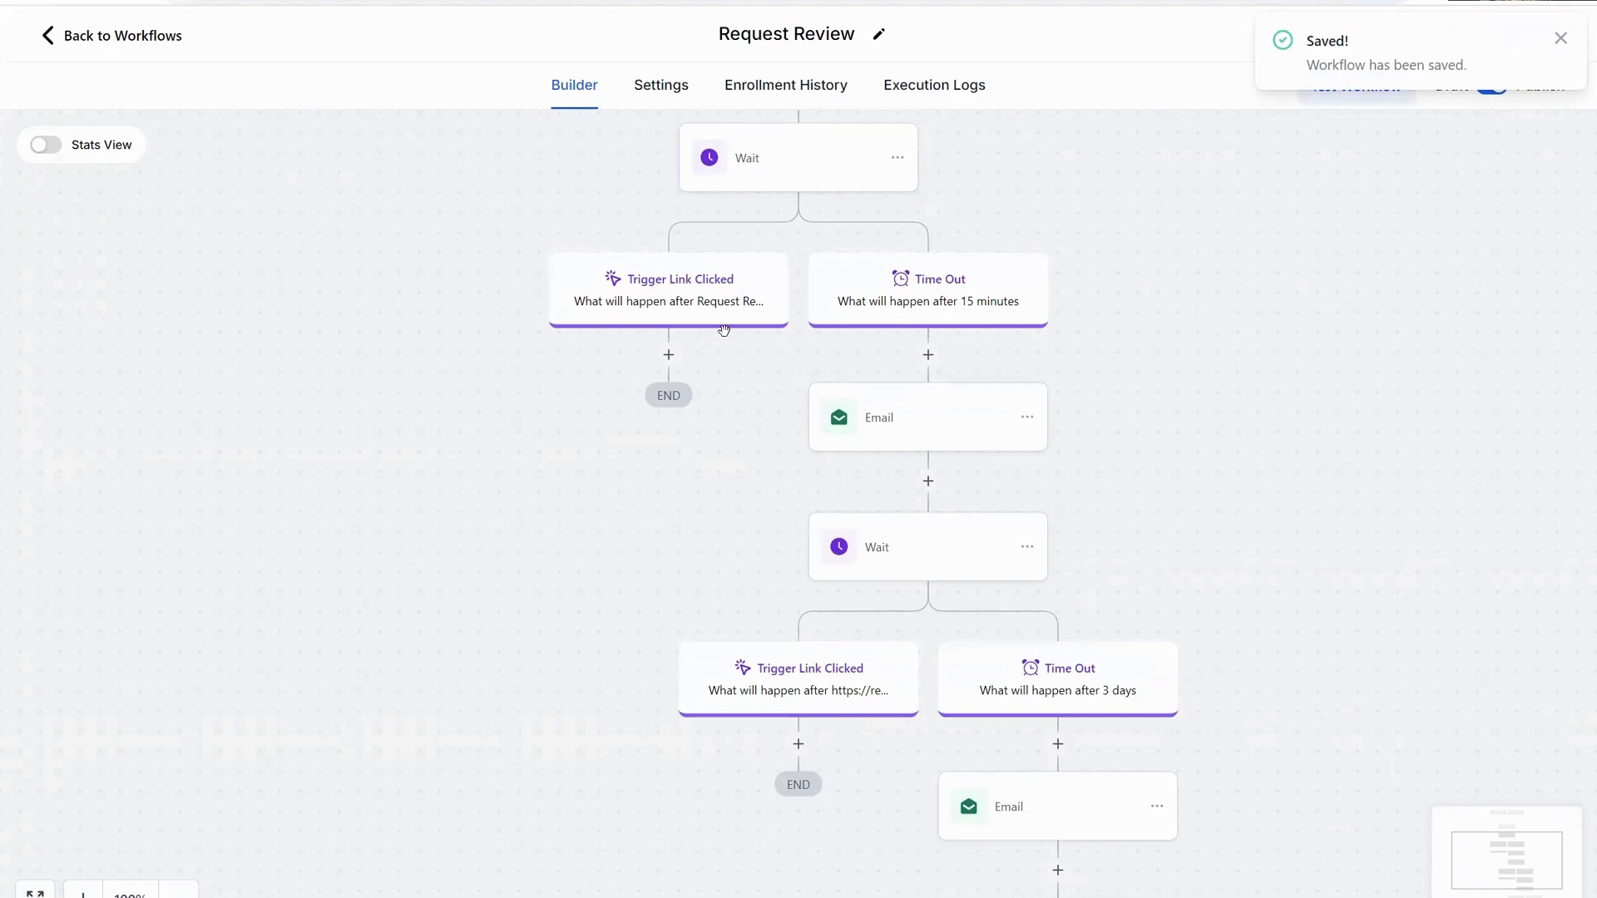
{"action": "scroll", "coordinate": [1006, 375], "scroll_direction": "up", "scroll_amount": 4}
{"action": "scroll", "coordinate": [770, 314], "scroll_direction": "up", "scroll_amount": 1}
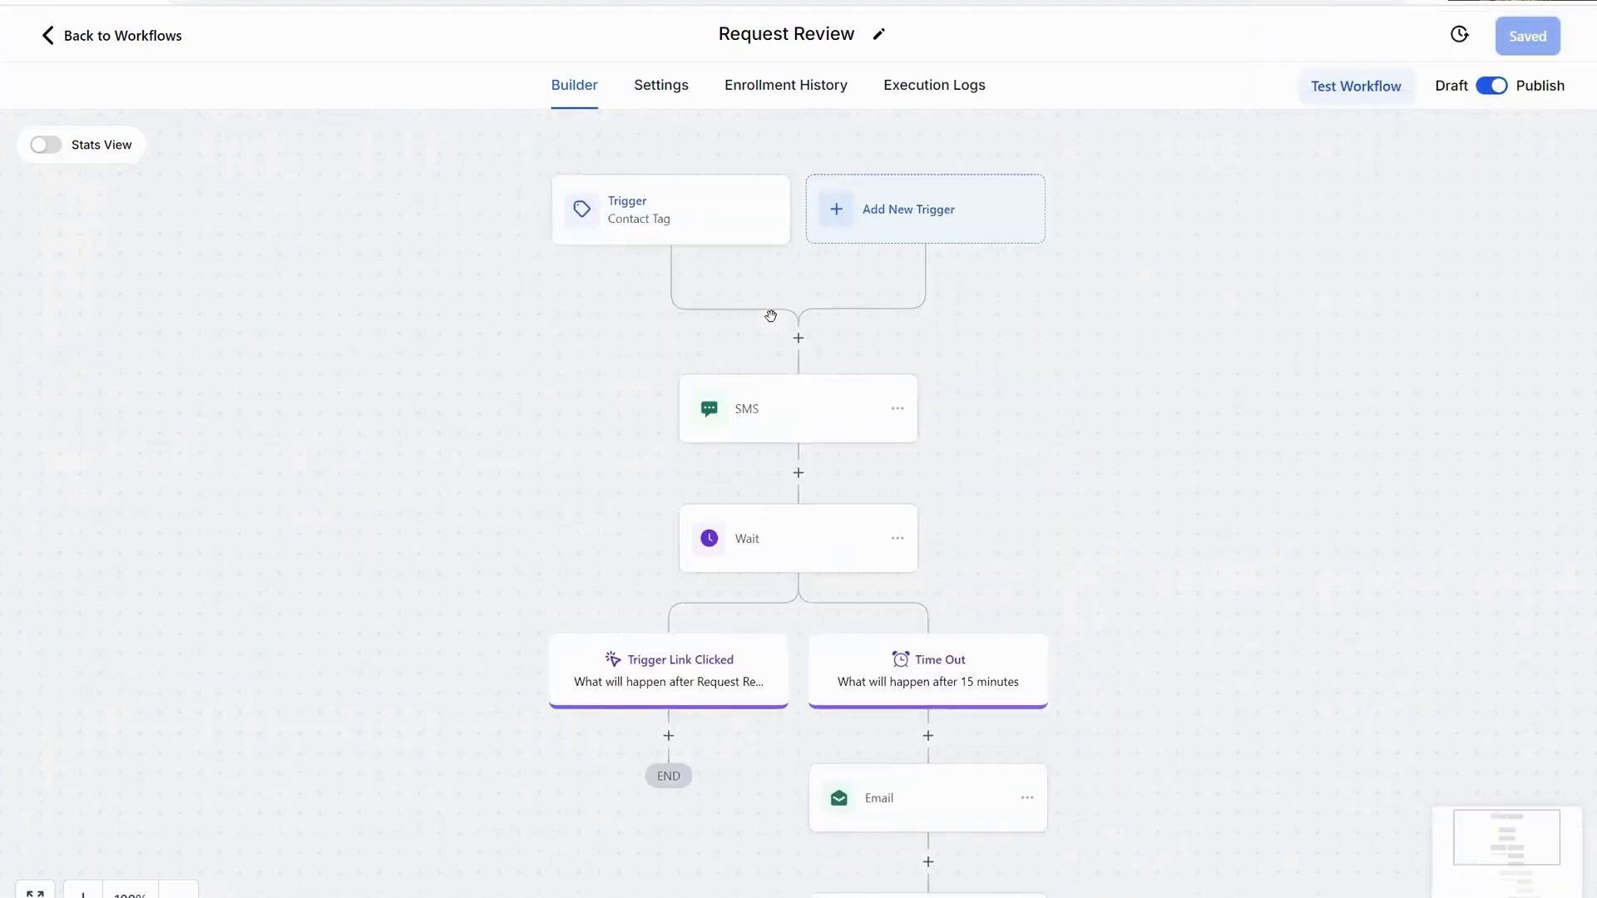
{"action": "scroll", "coordinate": [827, 427], "scroll_direction": "up", "scroll_amount": 1}
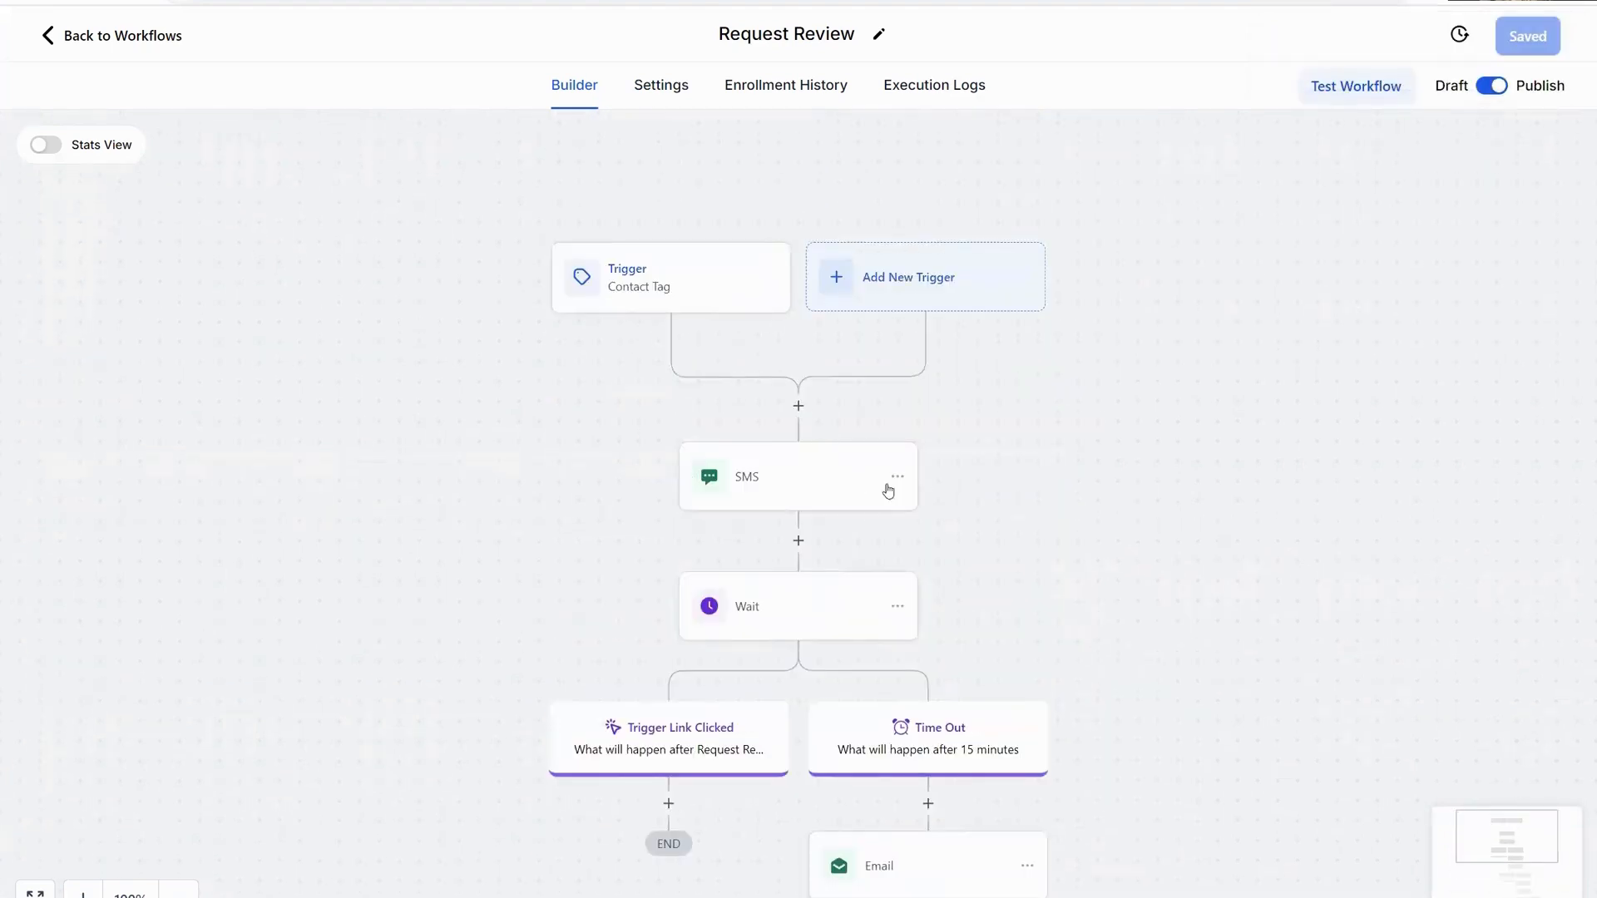
{"action": "scroll", "coordinate": [1002, 501], "scroll_direction": "down", "scroll_amount": 4}
{"action": "scroll", "coordinate": [1008, 495], "scroll_direction": "down", "scroll_amount": 1}
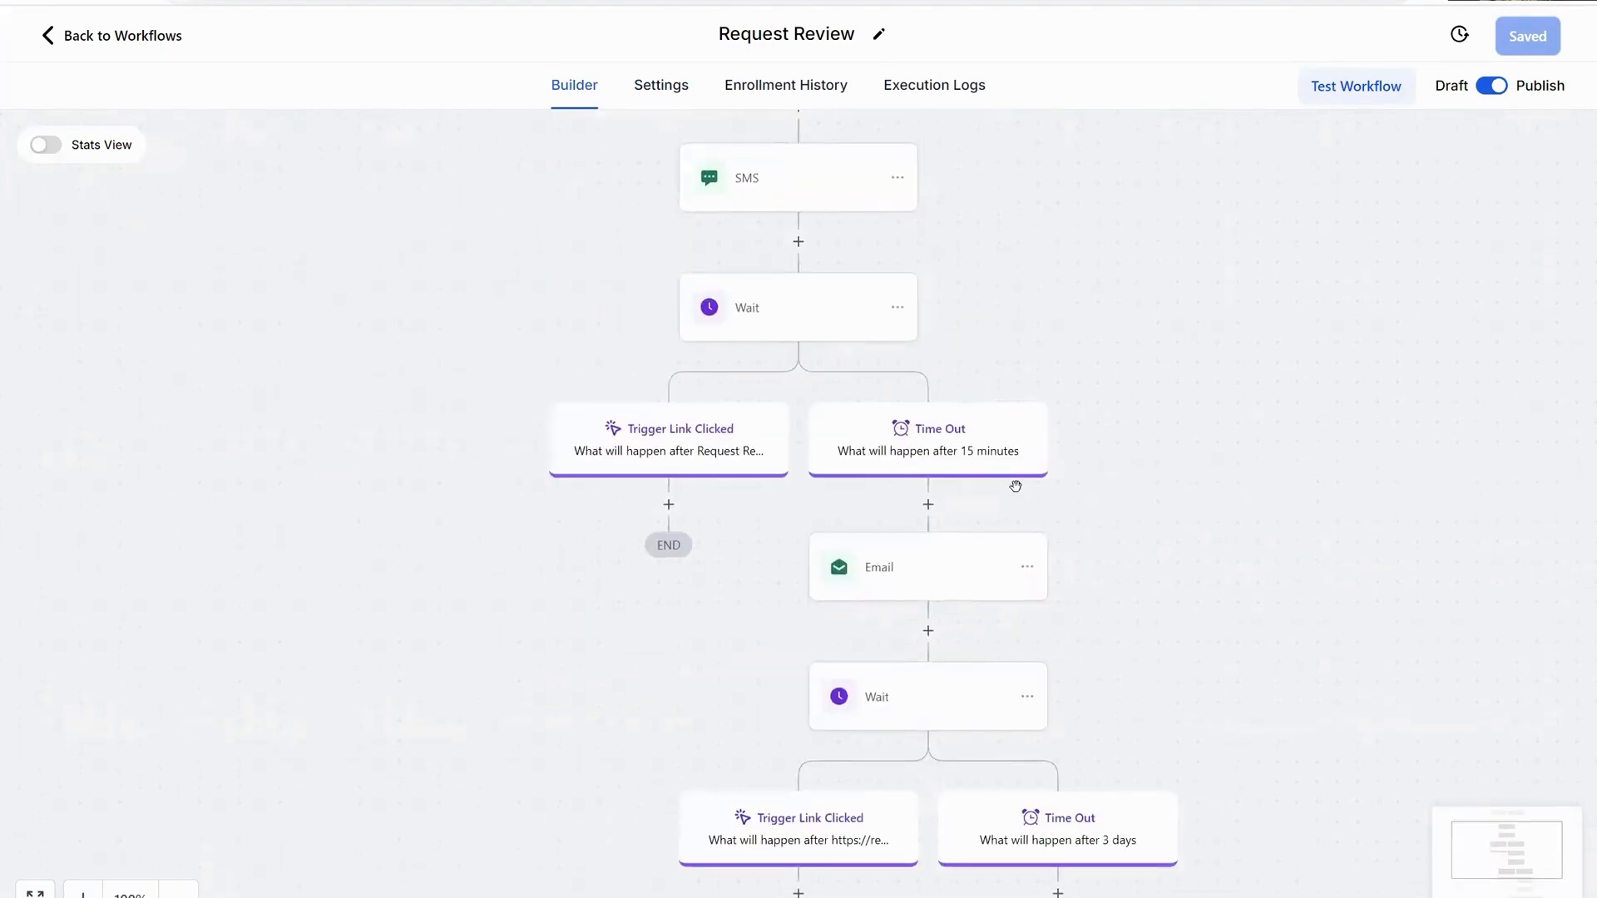
{"action": "scroll", "coordinate": [1174, 623], "scroll_direction": "down", "scroll_amount": 4}
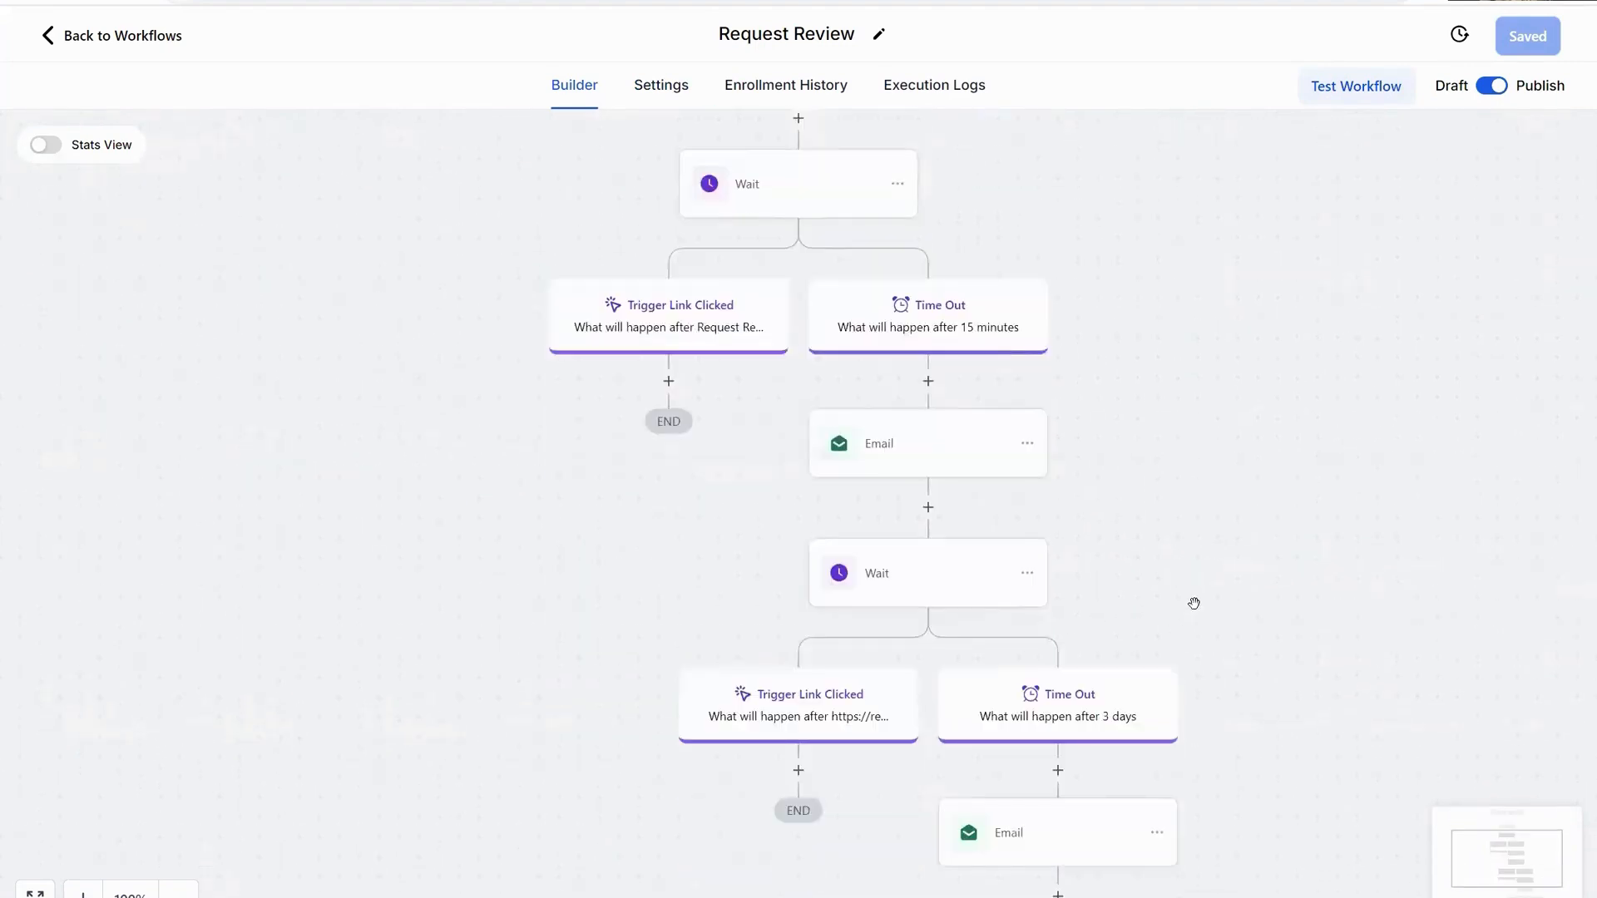
{"action": "scroll", "coordinate": [1149, 671], "scroll_direction": "down", "scroll_amount": 2}
{"action": "scroll", "coordinate": [1155, 677], "scroll_direction": "down", "scroll_amount": 2}
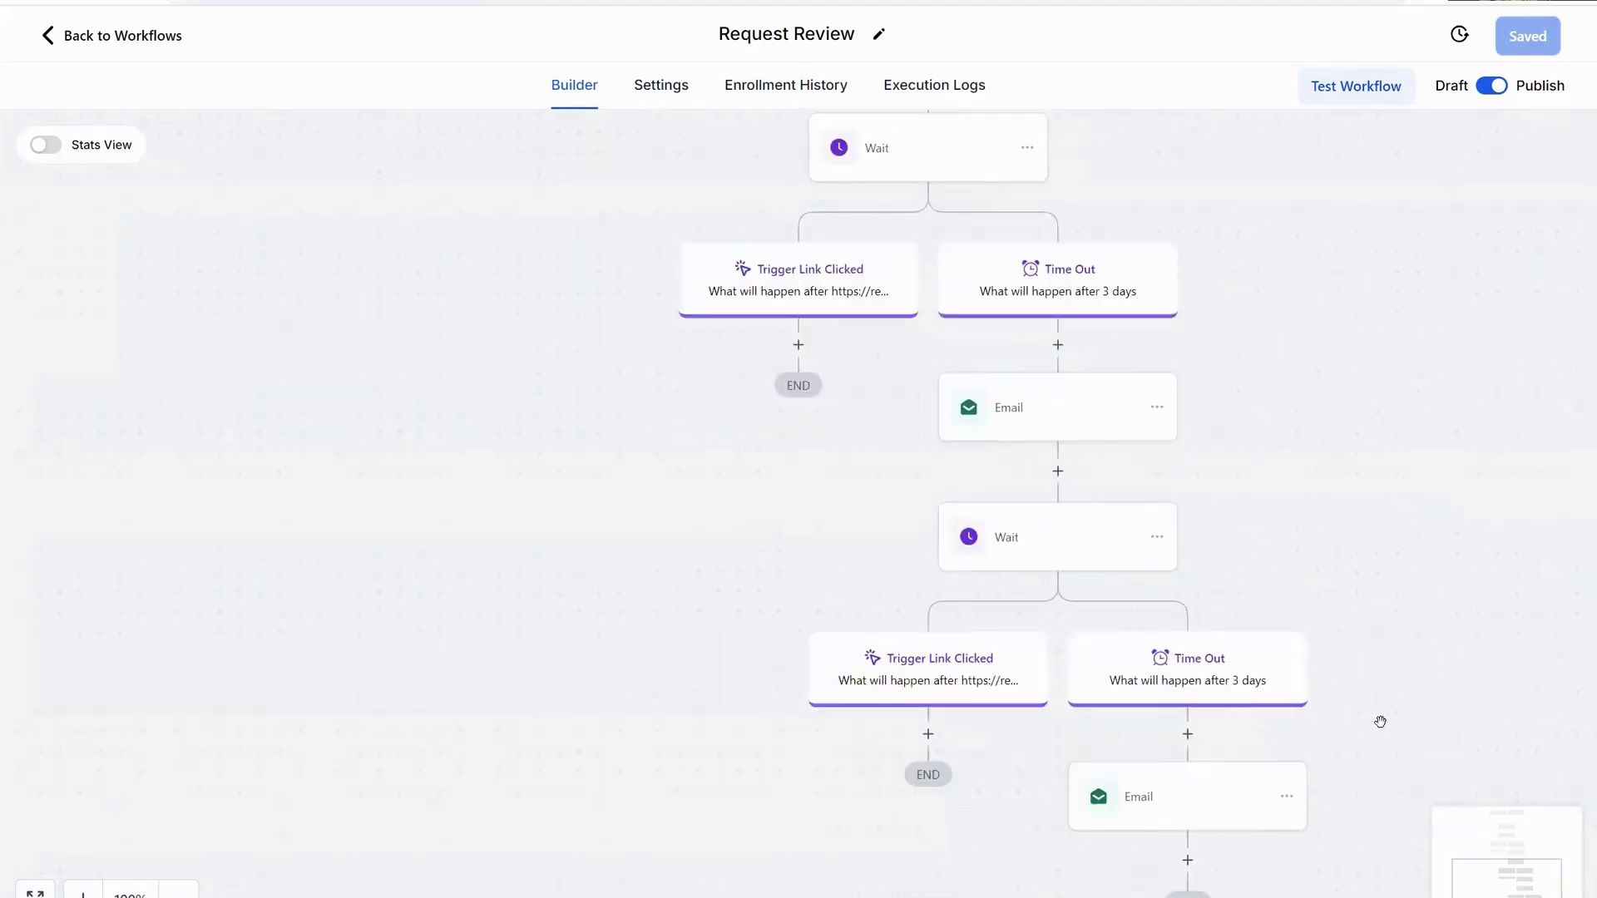